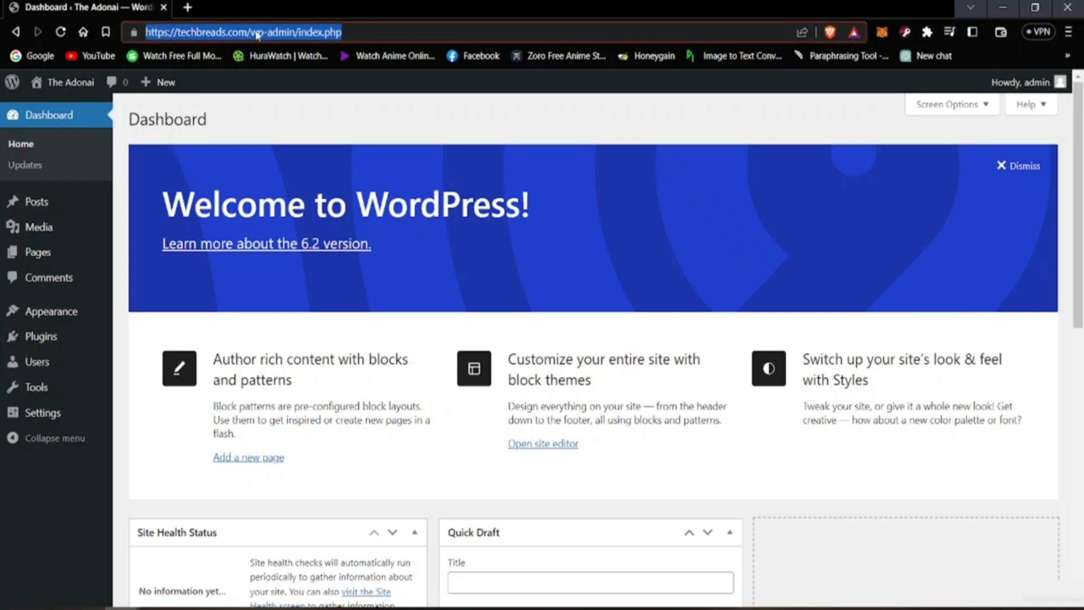
click(275, 120)
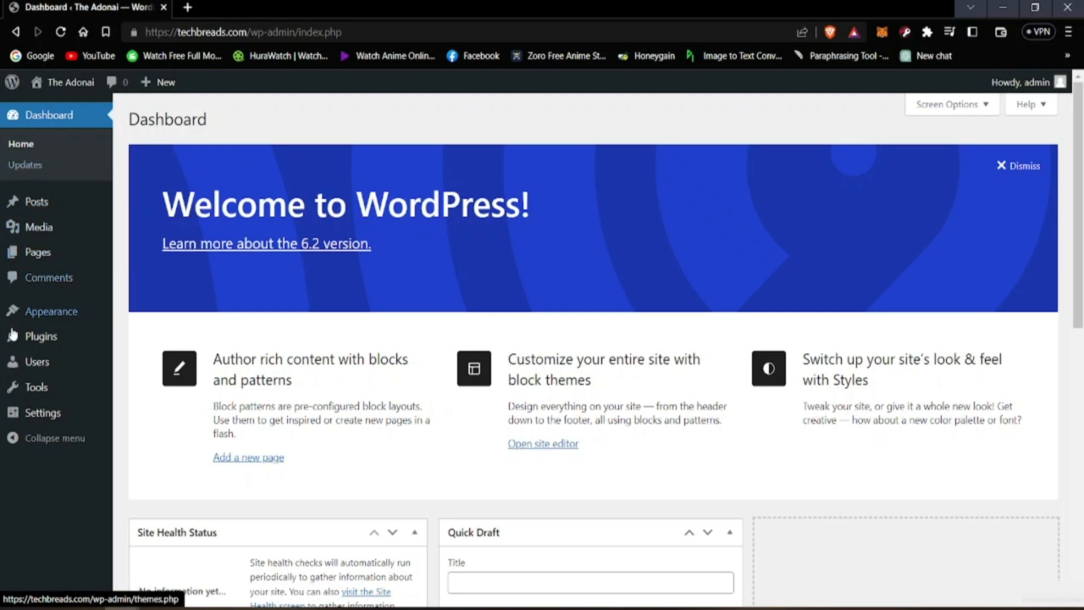
mouse_move(59, 398)
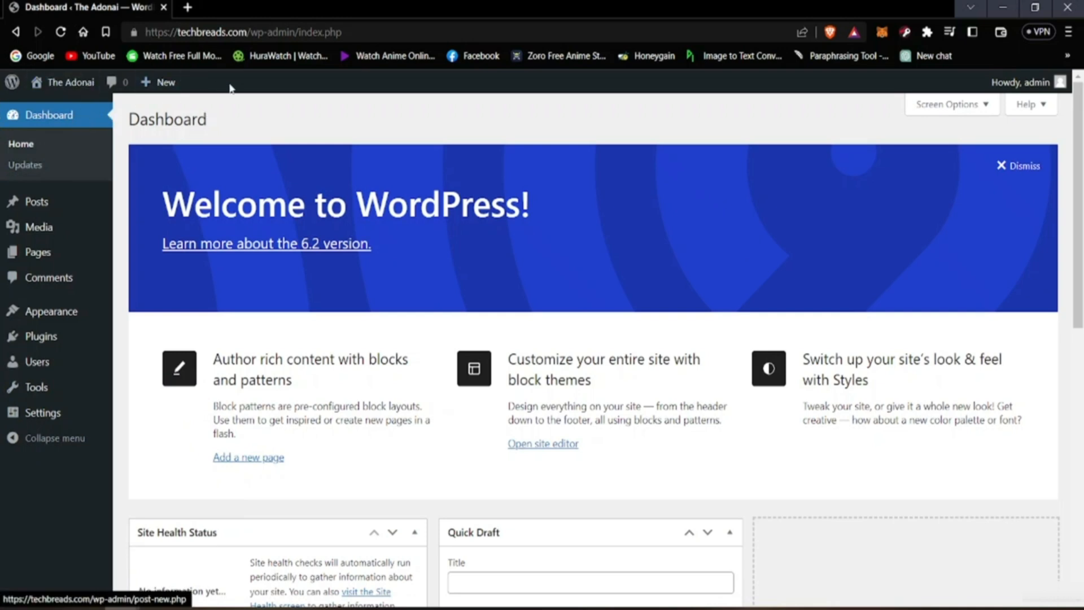
mouse_move(3, 83)
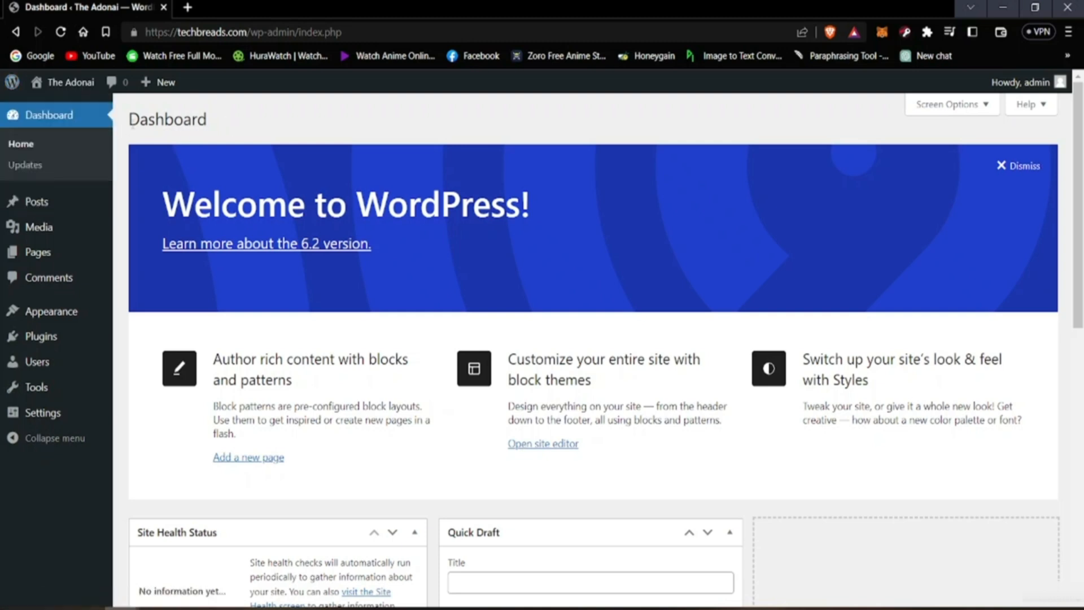
Step: Visit the live site from the dashboard, look over its Home page, and return to the dashboard
mouse_move(81, 94)
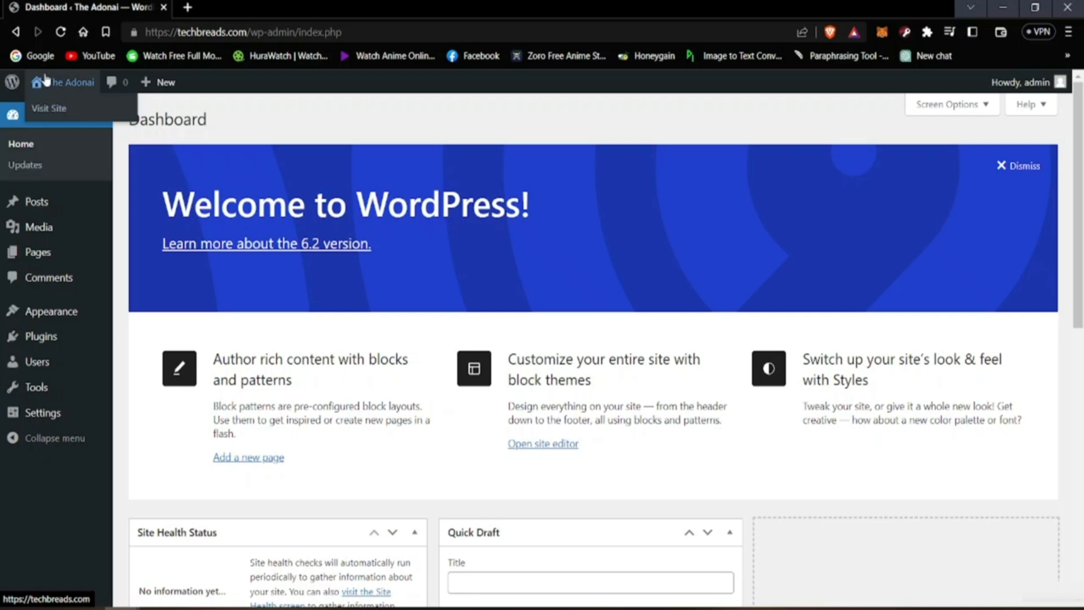
click(64, 113)
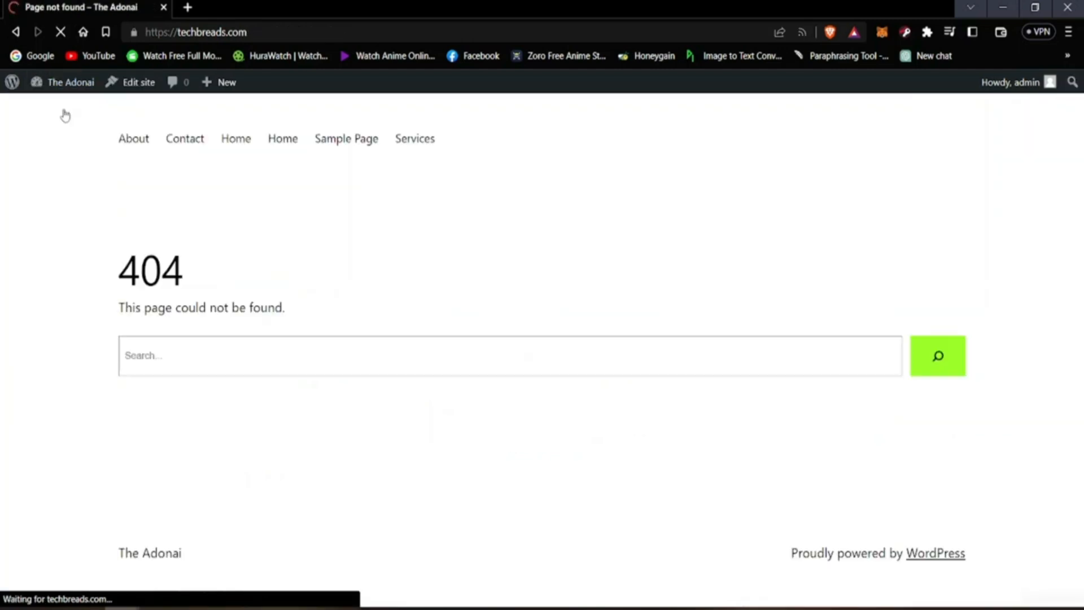
click(233, 141)
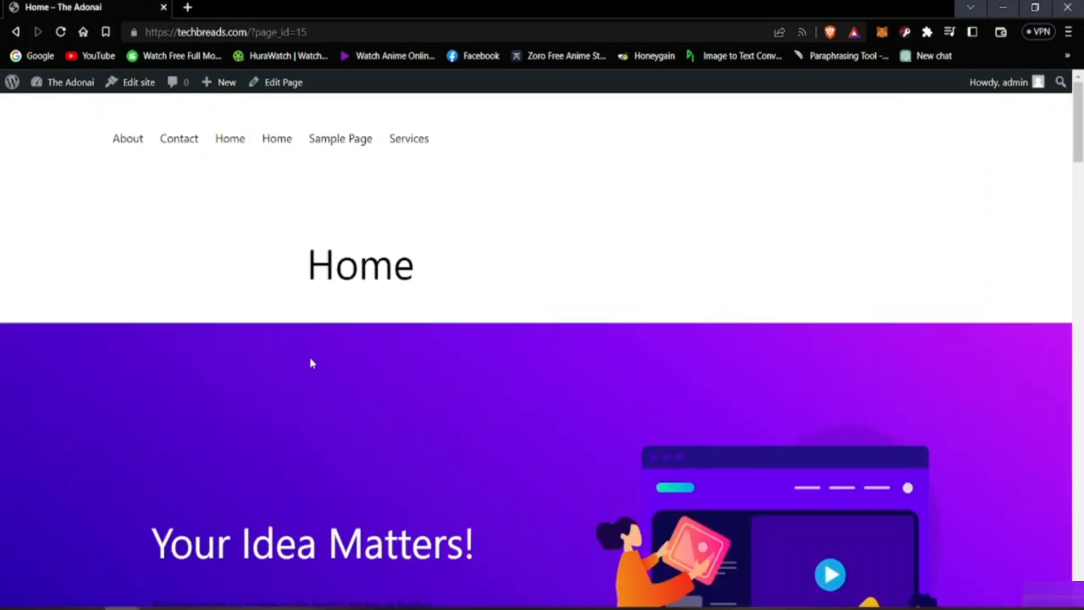
scroll(312, 363, down, 15)
scroll(312, 363, up, 5)
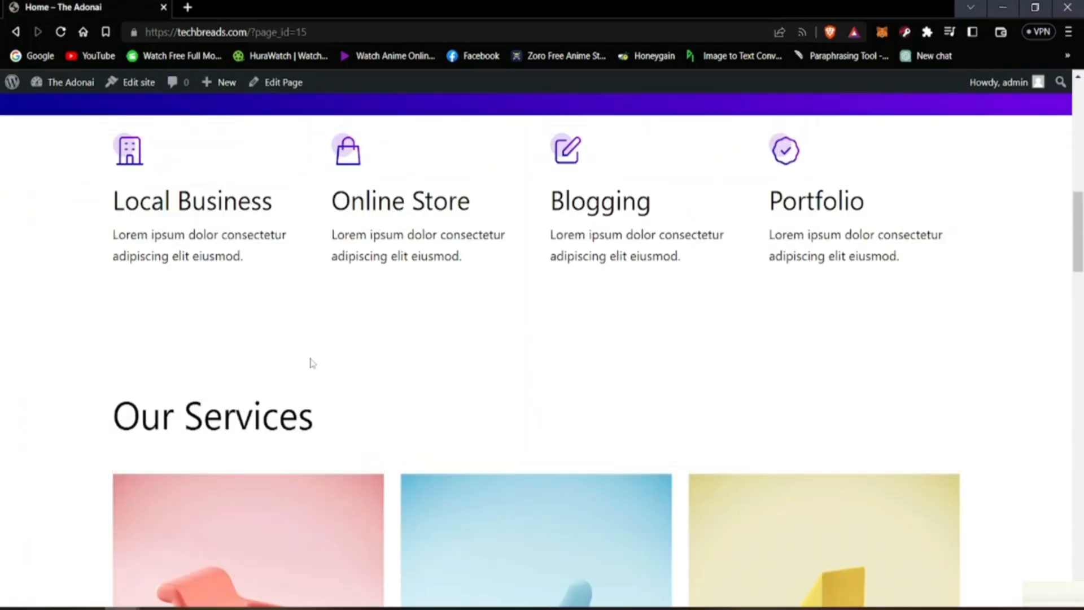
scroll(313, 363, up, 10)
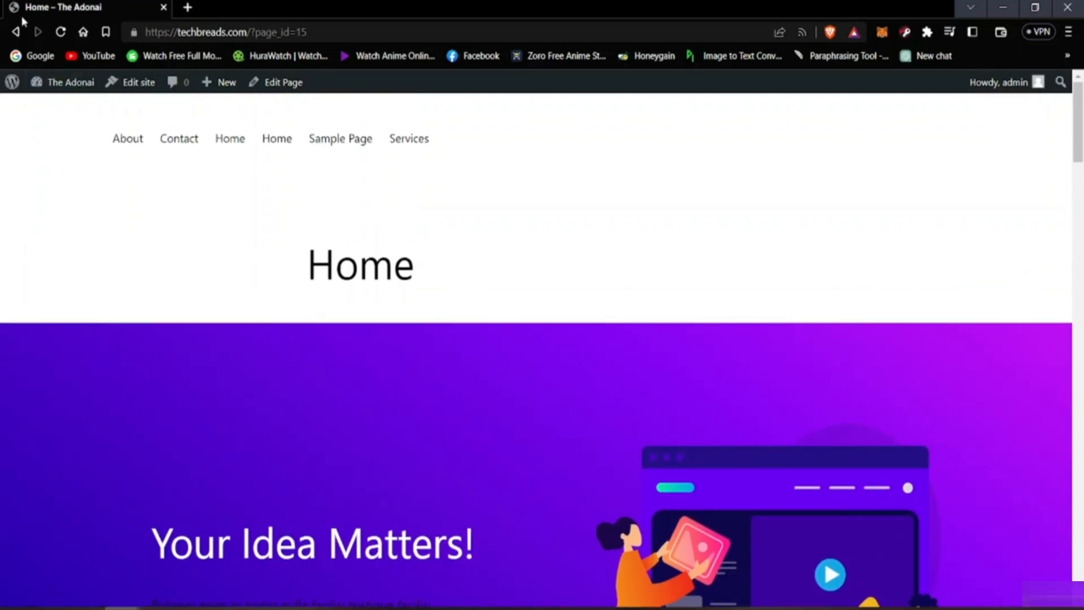
click(15, 32)
click(79, 82)
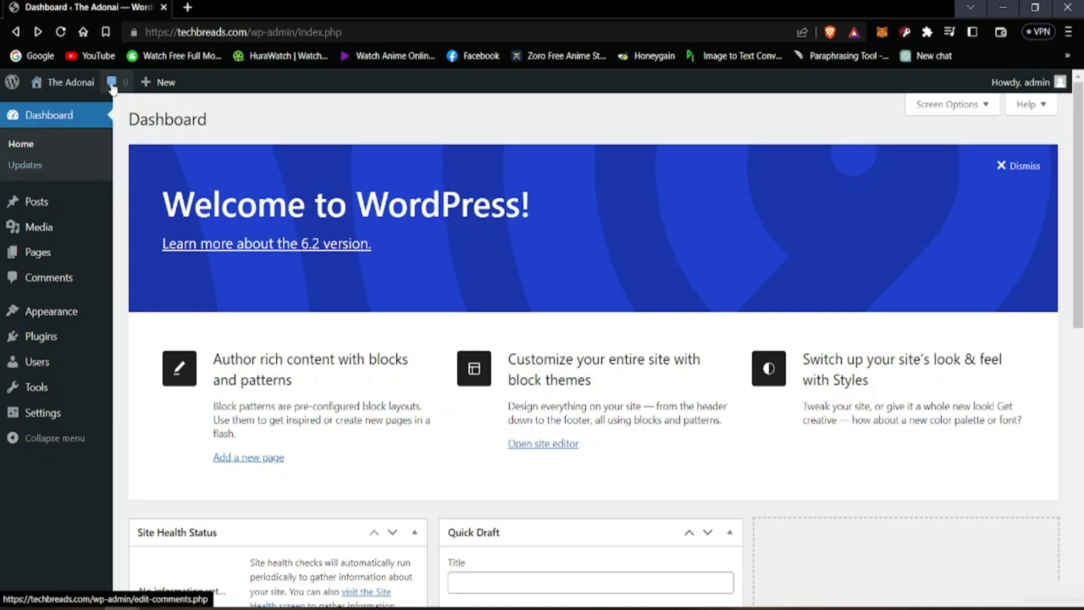
Step: Examine the dashboard home screen, including the welcome area and the Site Health, At a Glance, Activity, Quick Draft and Events widgets
mouse_move(150, 85)
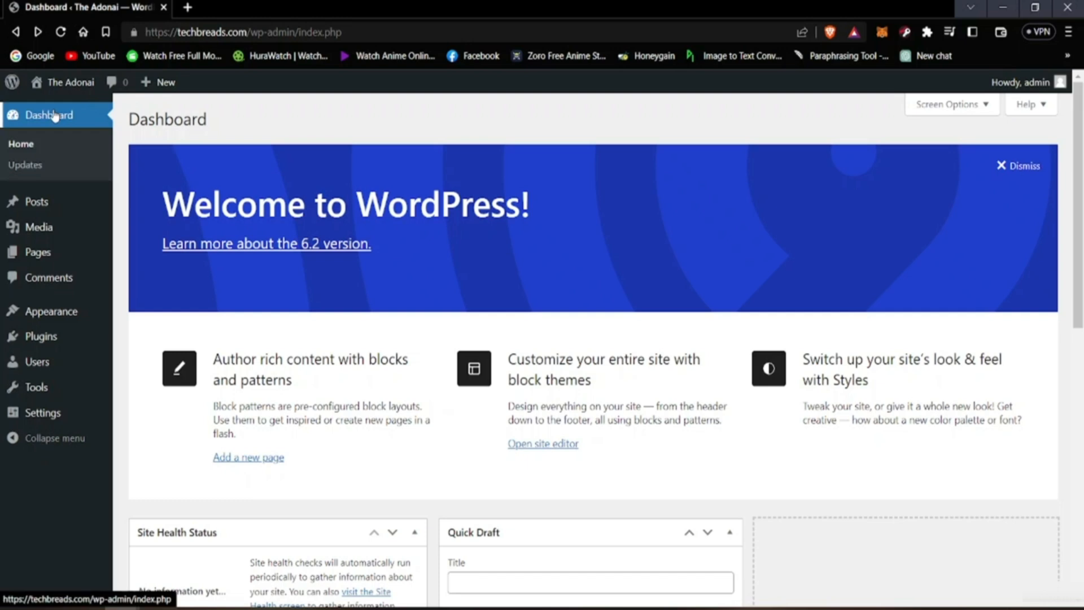
scroll(509, 350, down, 9)
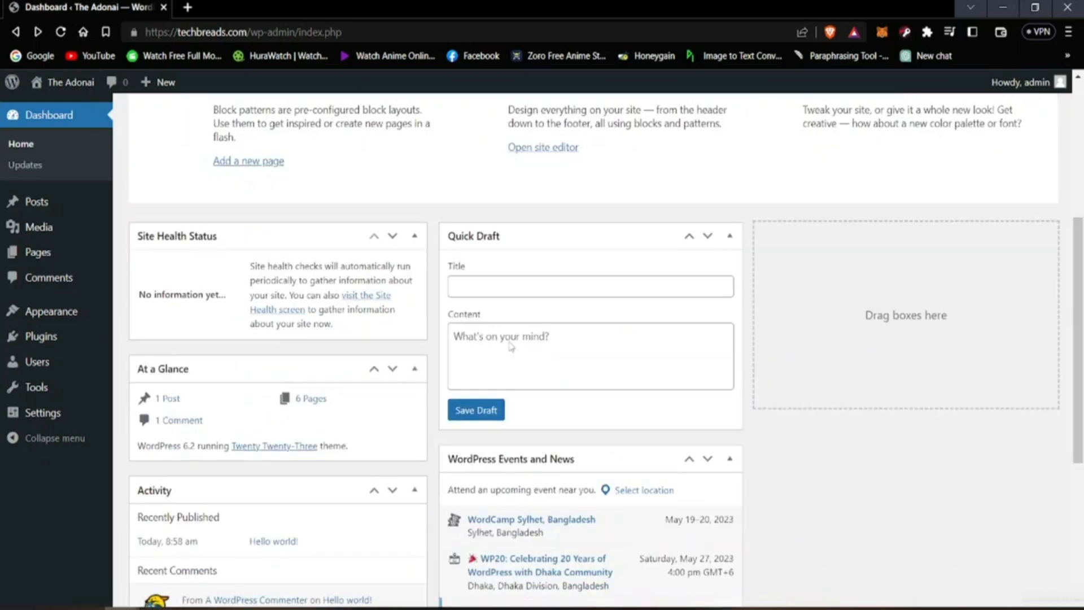
scroll(507, 355, up, 9)
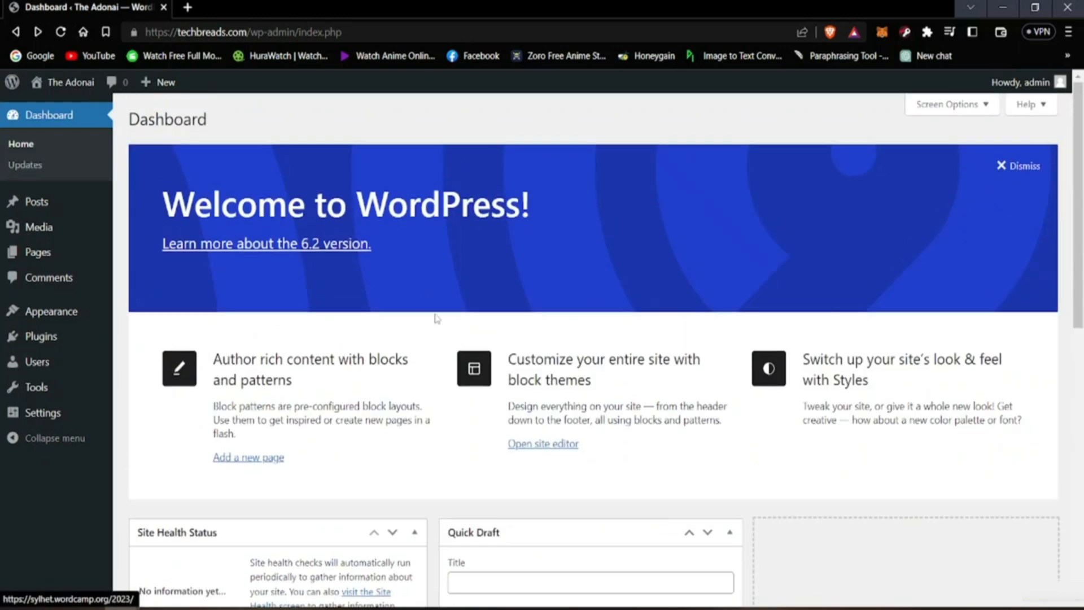
key(alt)
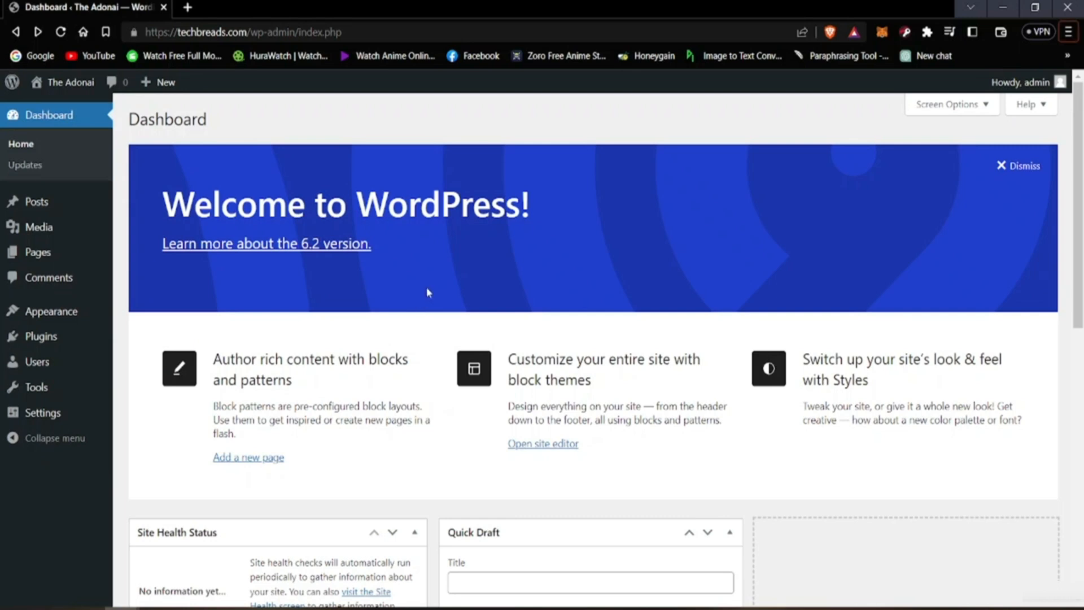
scroll(402, 440, down, 3)
scroll(361, 434, up, 3)
right_click(470, 440)
scroll(384, 466, down, 5)
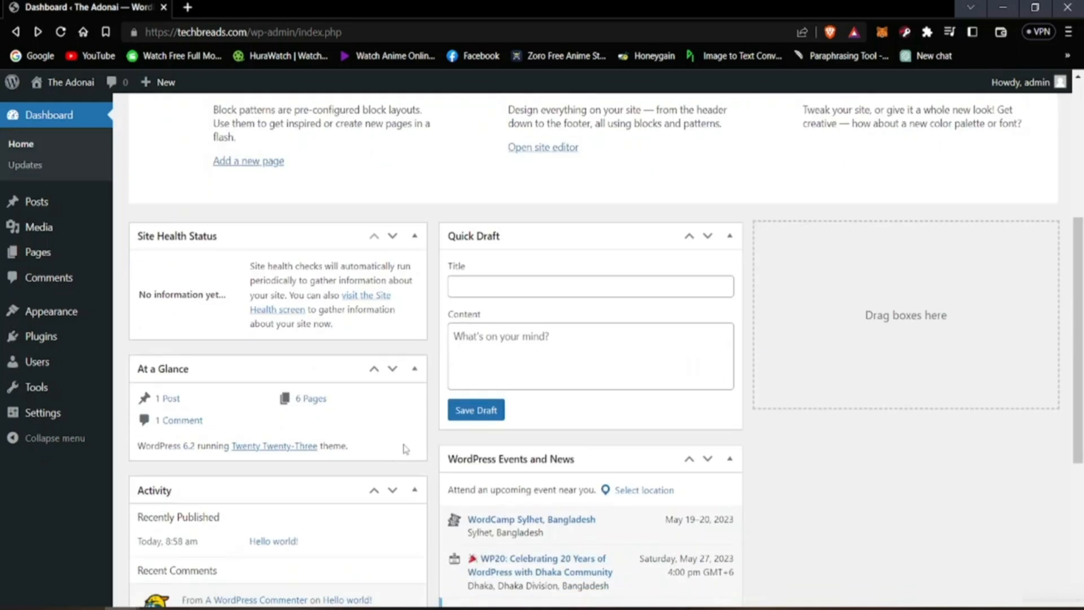
scroll(404, 449, down, 3)
scroll(313, 480, up, 8)
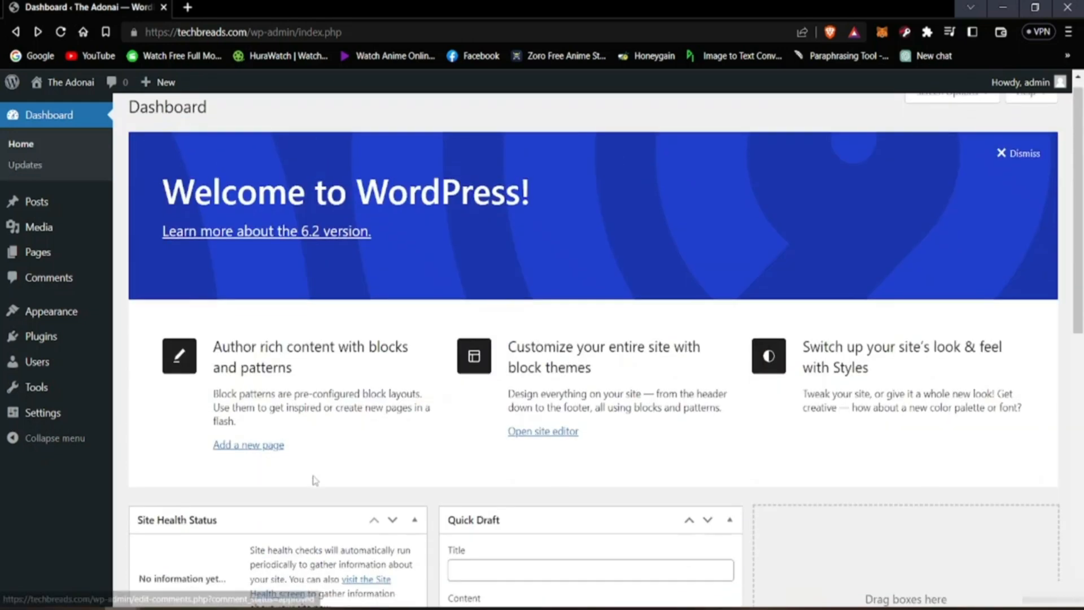
scroll(315, 480, down, 10)
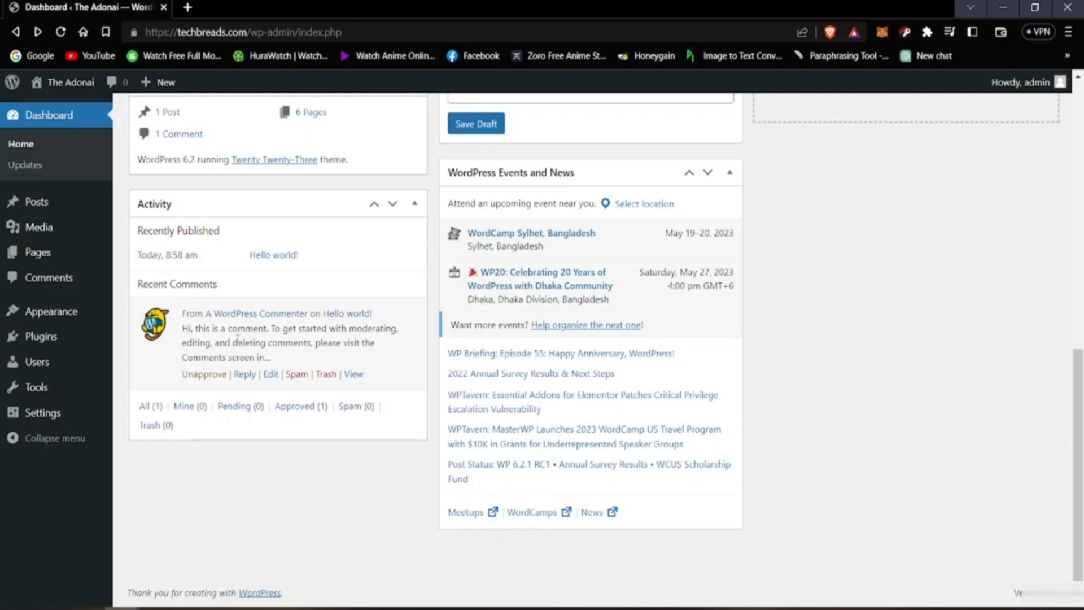
scroll(295, 377, up, 10)
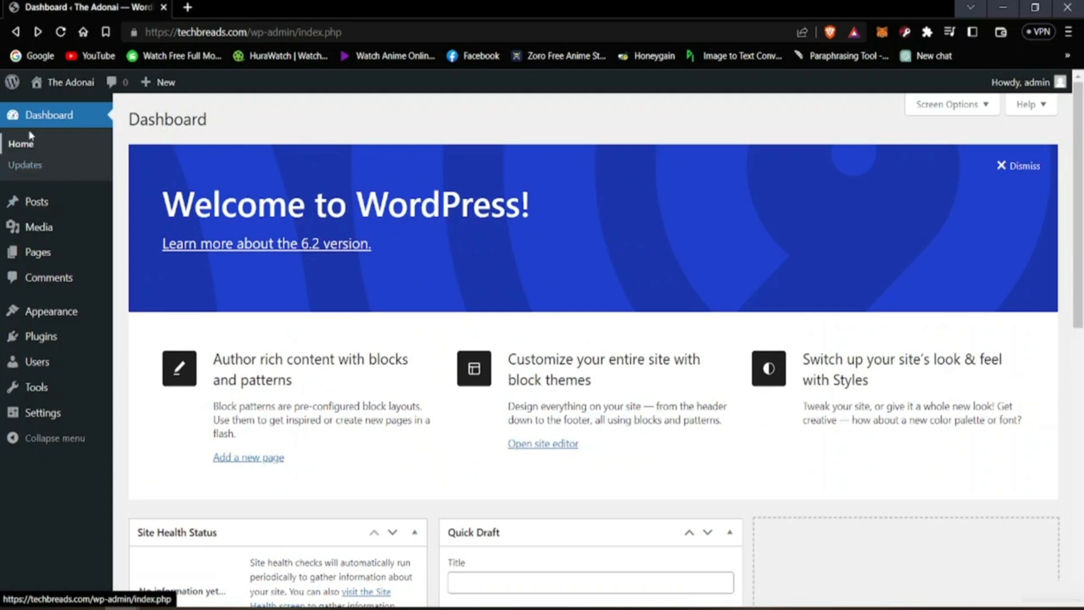
click(36, 145)
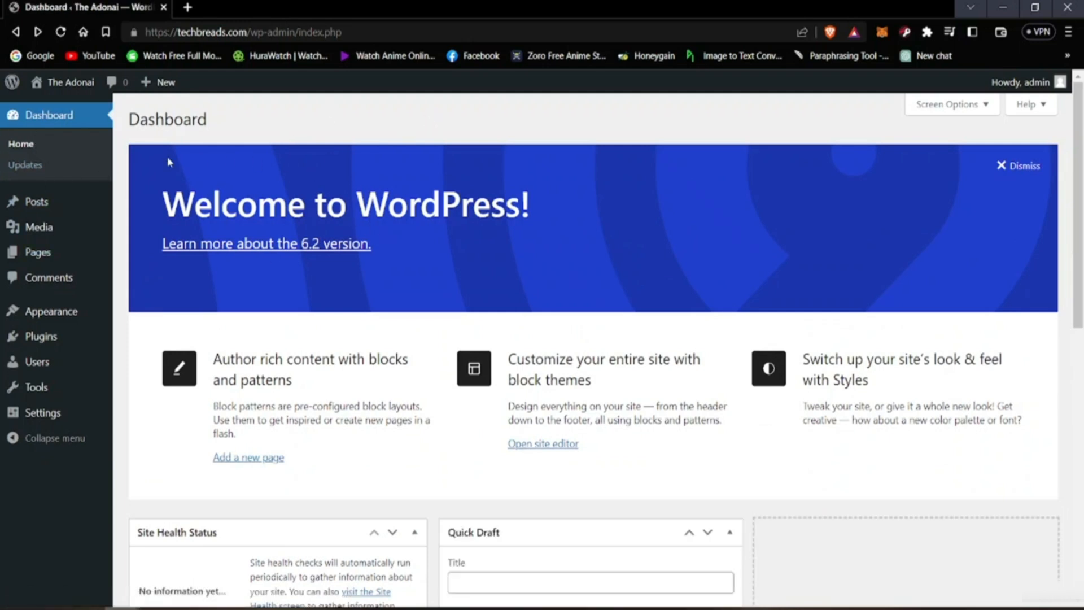
scroll(469, 389, down, 5)
scroll(472, 395, up, 5)
Step: Open the list of all posts
mouse_move(36, 209)
click(44, 214)
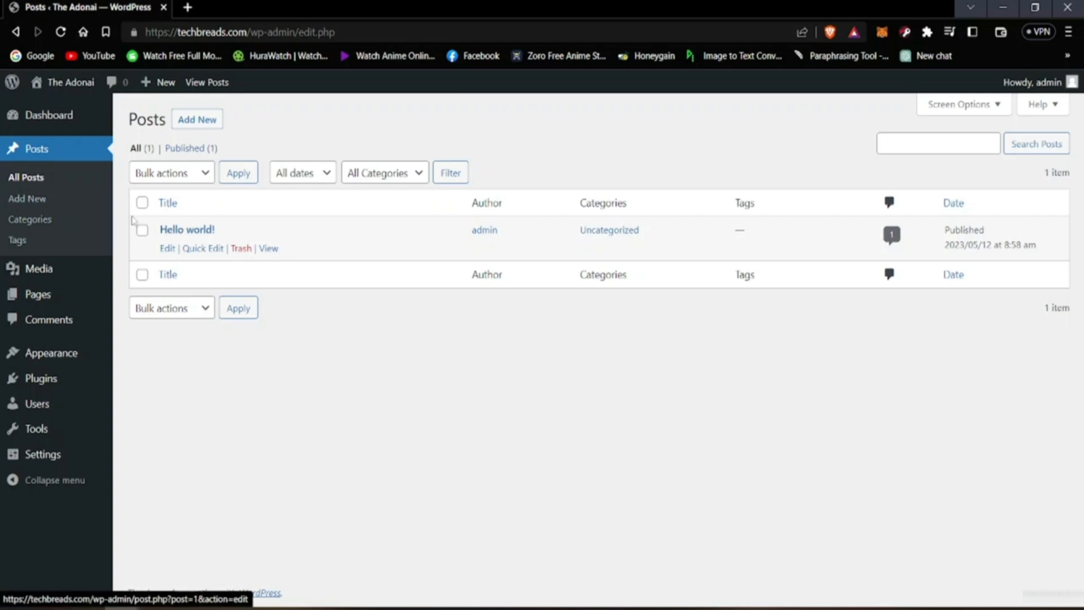
mouse_move(73, 85)
click(83, 107)
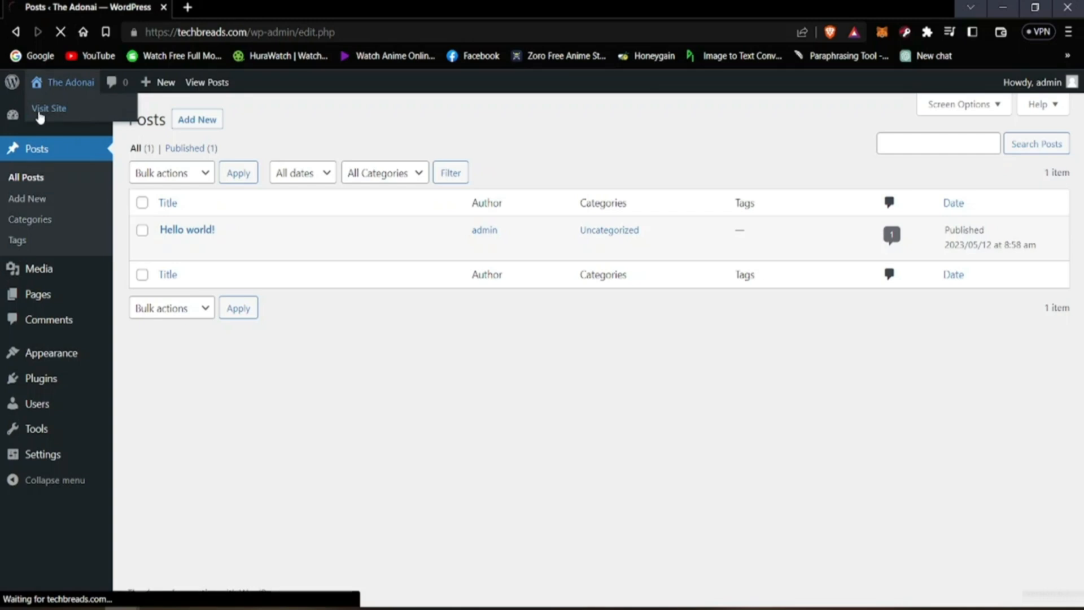
click(17, 30)
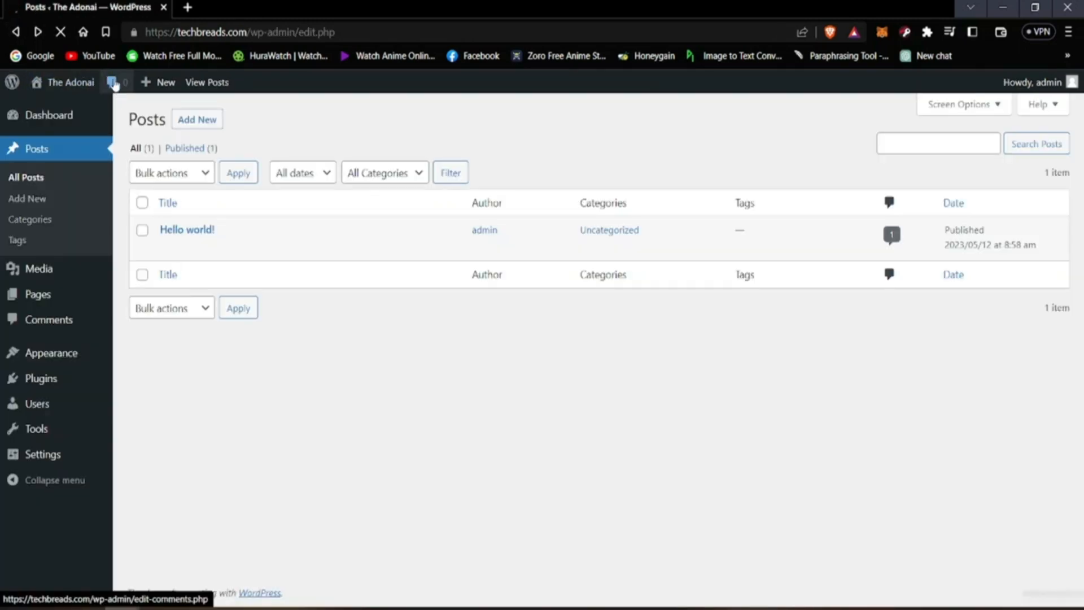
Step: Open the live site in a second browser tab and switch to it
mouse_move(80, 83)
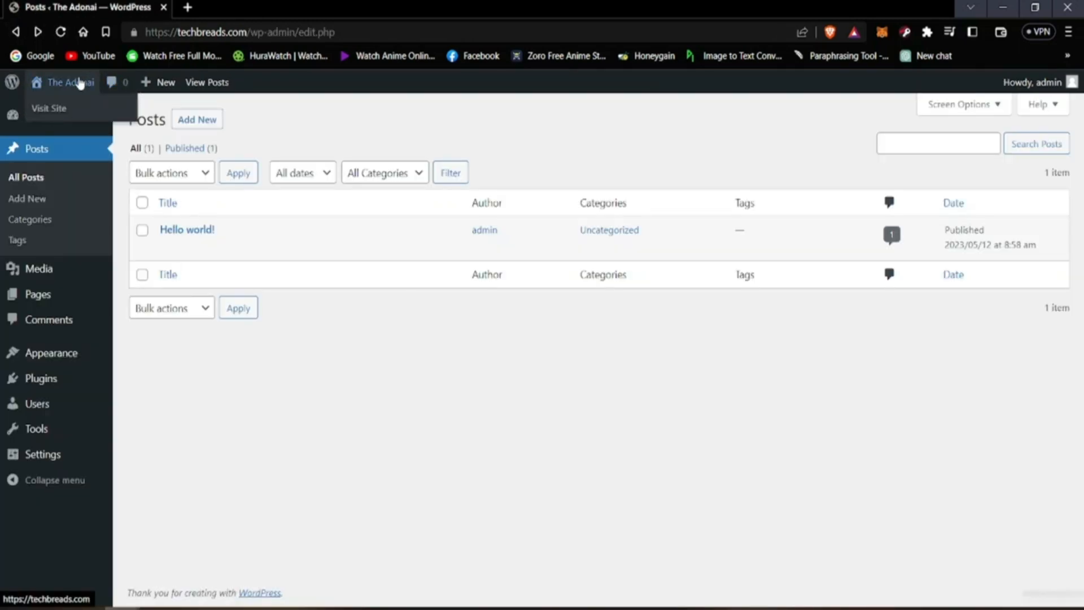
right_click(81, 113)
click(103, 125)
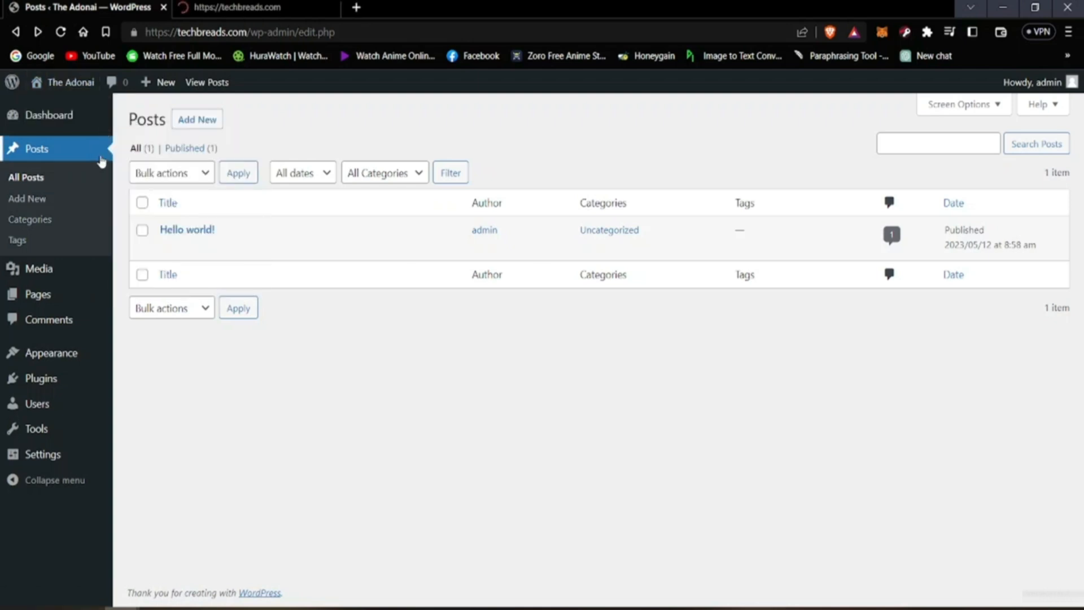
click(248, 7)
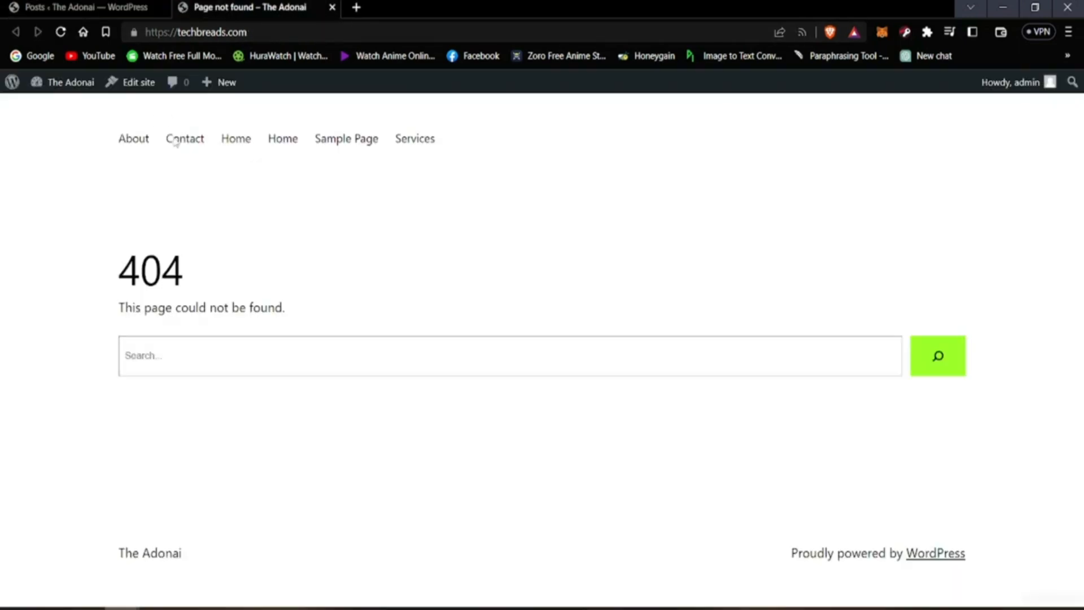
Step: Look over the live site's Home page and return to the browser tab with the posts list
click(236, 139)
scroll(299, 273, down, 10)
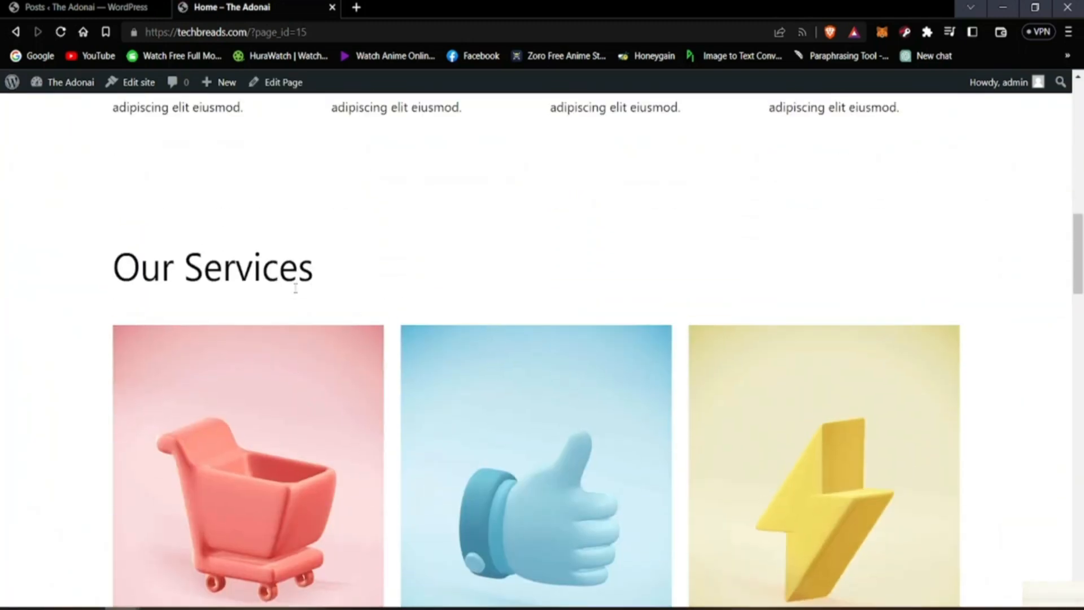
scroll(294, 293, up, 10)
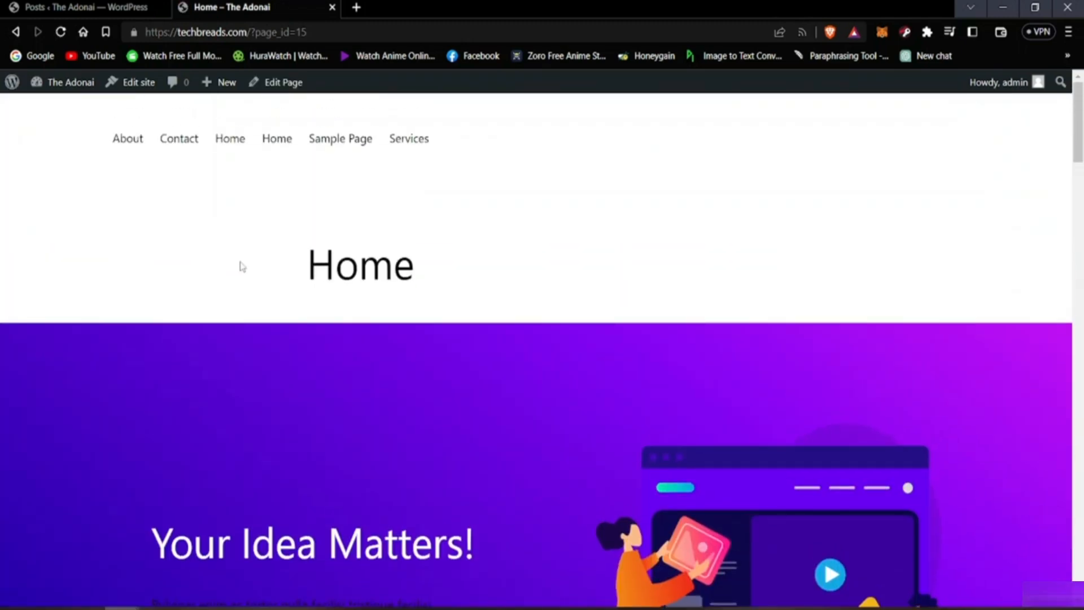
click(135, 7)
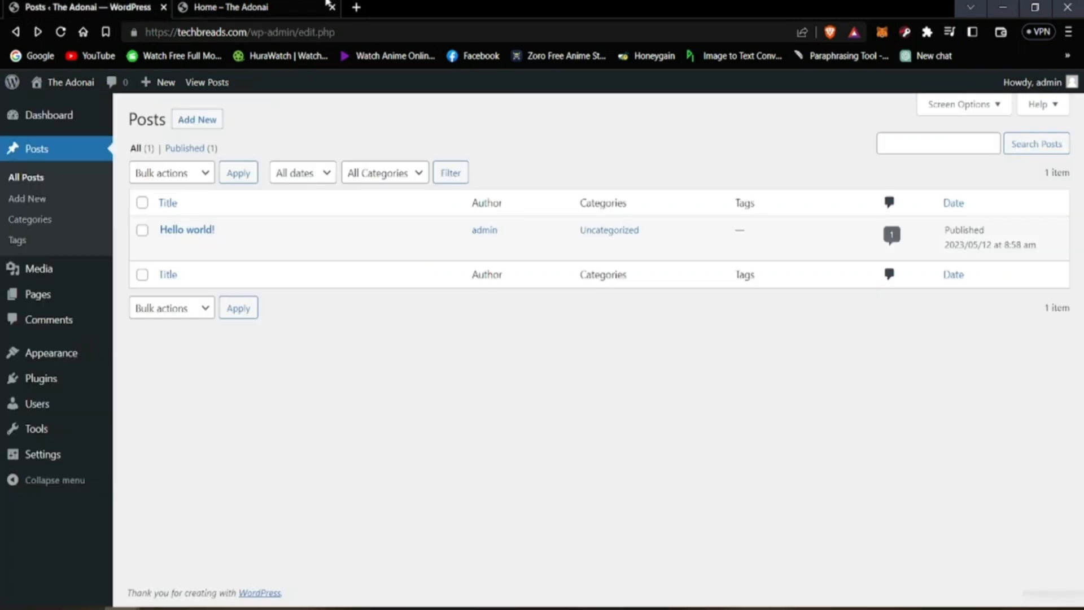
Step: View the published "Hello world!" post, including its text, publishing details and comment section, and return to the posts list
mouse_move(208, 229)
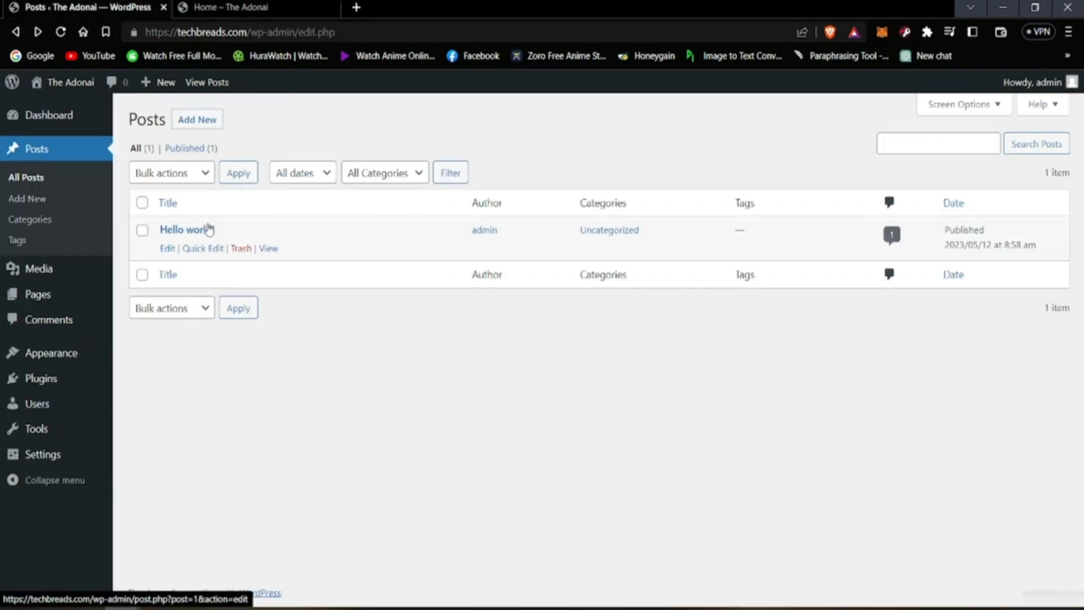
click(270, 250)
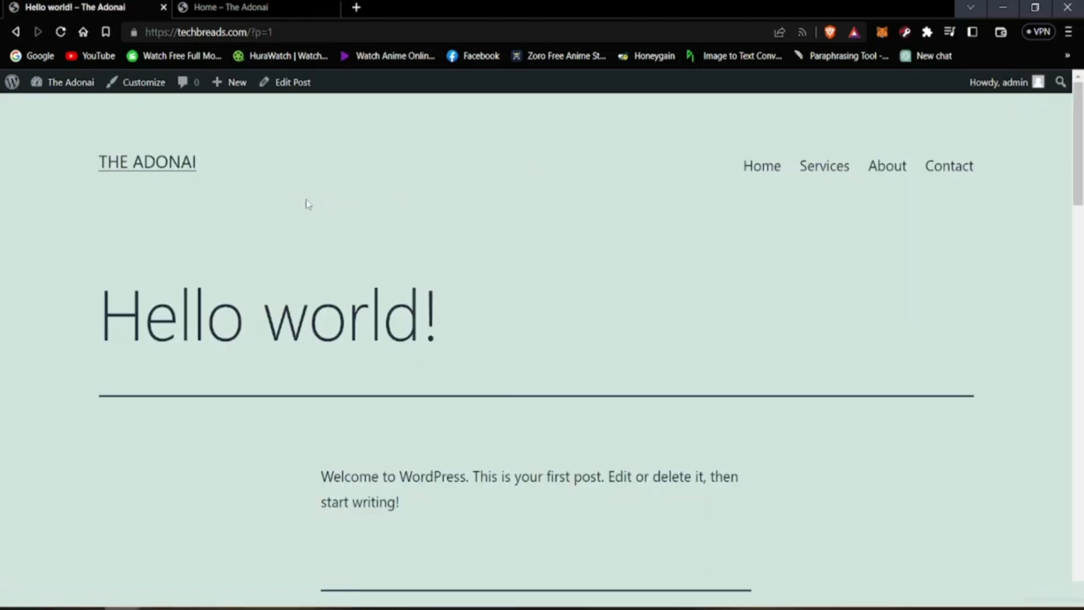
scroll(192, 285, down, 5)
scroll(191, 288, up, 2)
scroll(190, 288, down, 5)
scroll(194, 288, up, 3)
scroll(209, 251, up, 4)
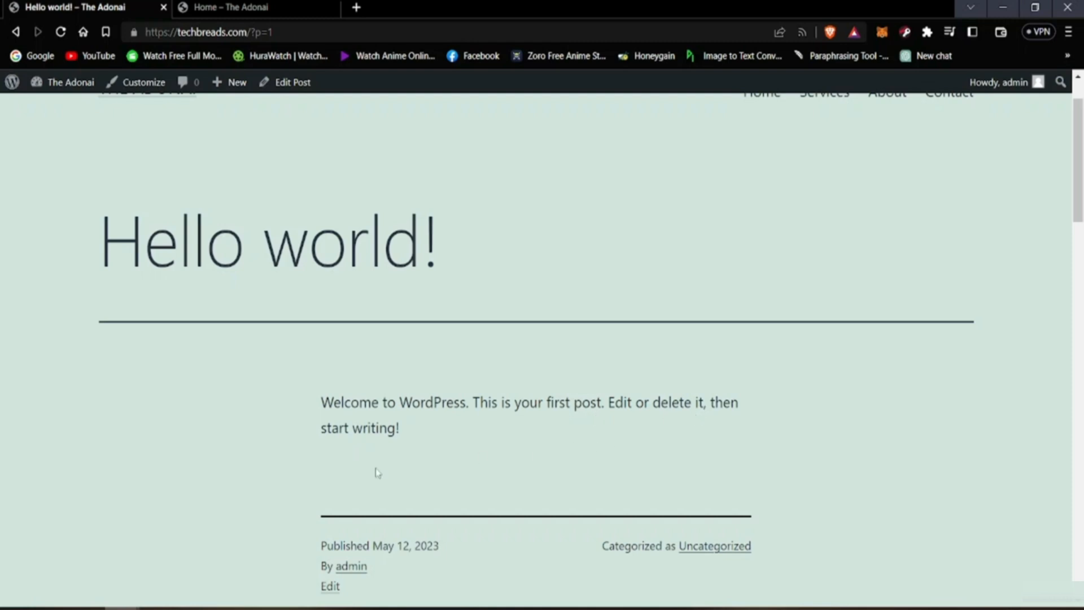
scroll(377, 472, down, 4)
scroll(280, 423, down, 4)
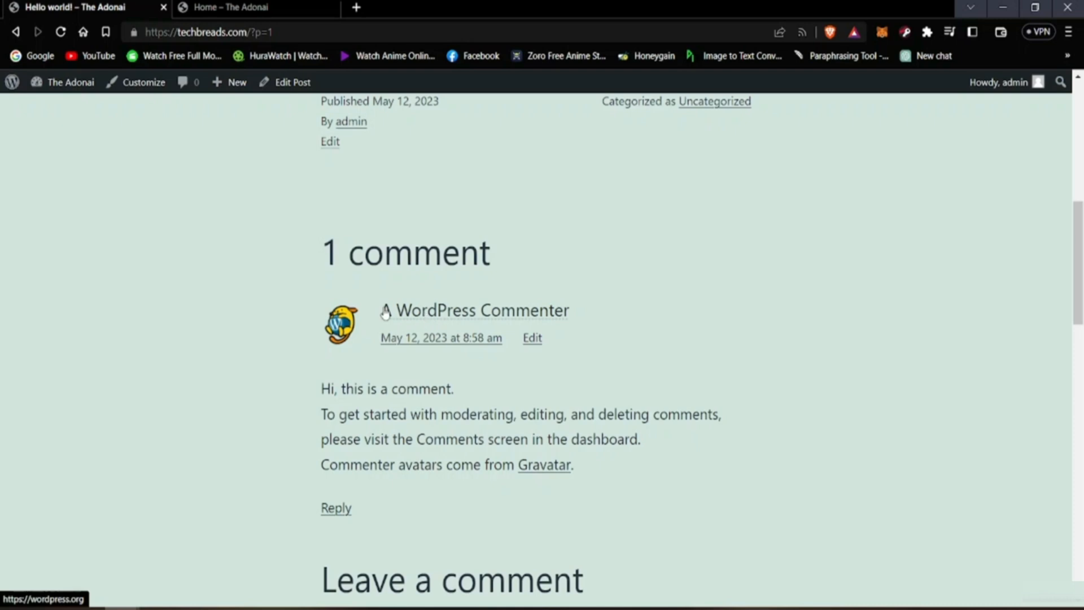
scroll(362, 406, down, 4)
scroll(357, 416, up, 4)
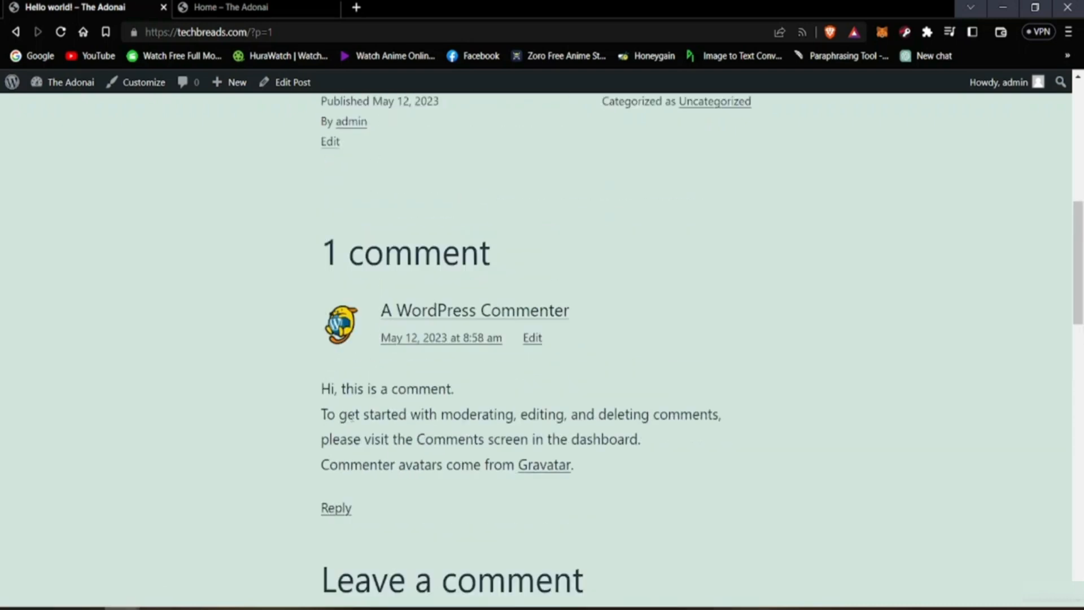
scroll(320, 439, down, 6)
scroll(194, 440, up, 14)
click(15, 33)
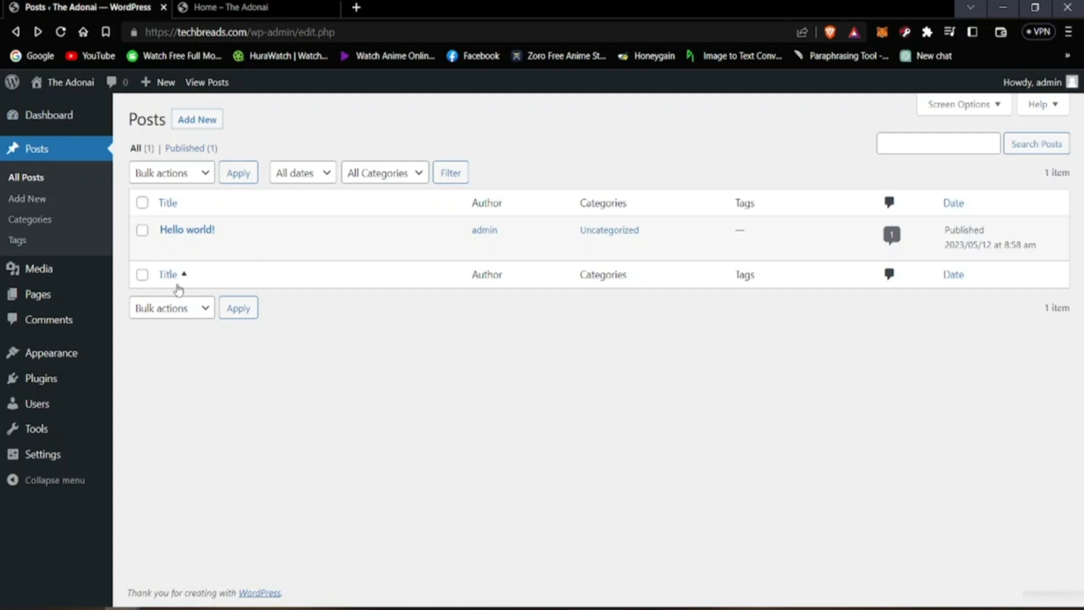
Step: Try to open the "Hello world!" post for editing and reload the editor page
click(167, 248)
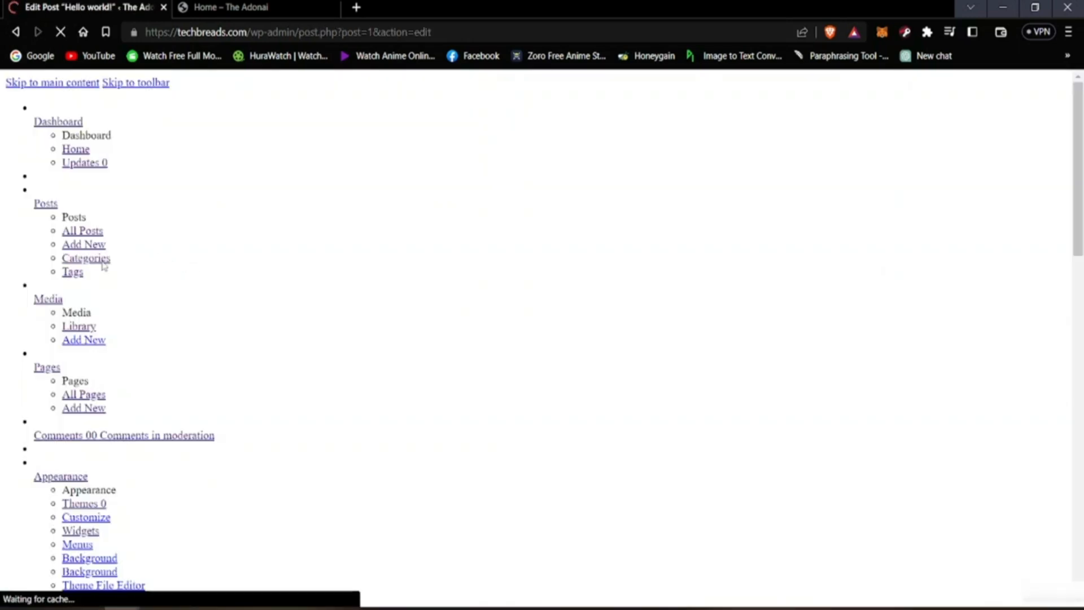
click(62, 34)
click(62, 33)
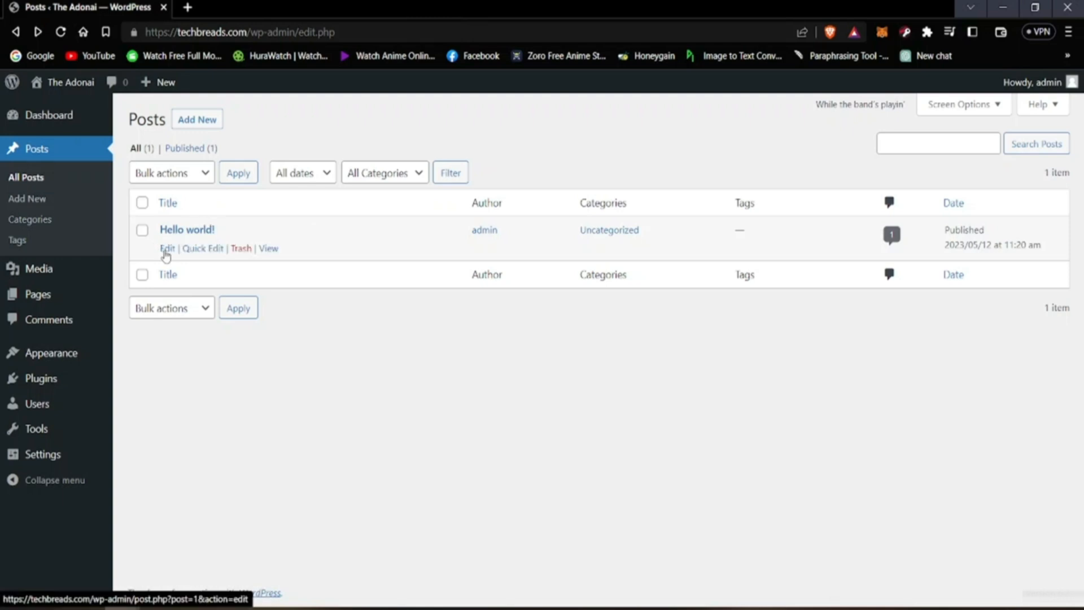
Step: Open the "Hello world!" post in the editor, look at its title and paragraph block, and return to the posts list
click(165, 252)
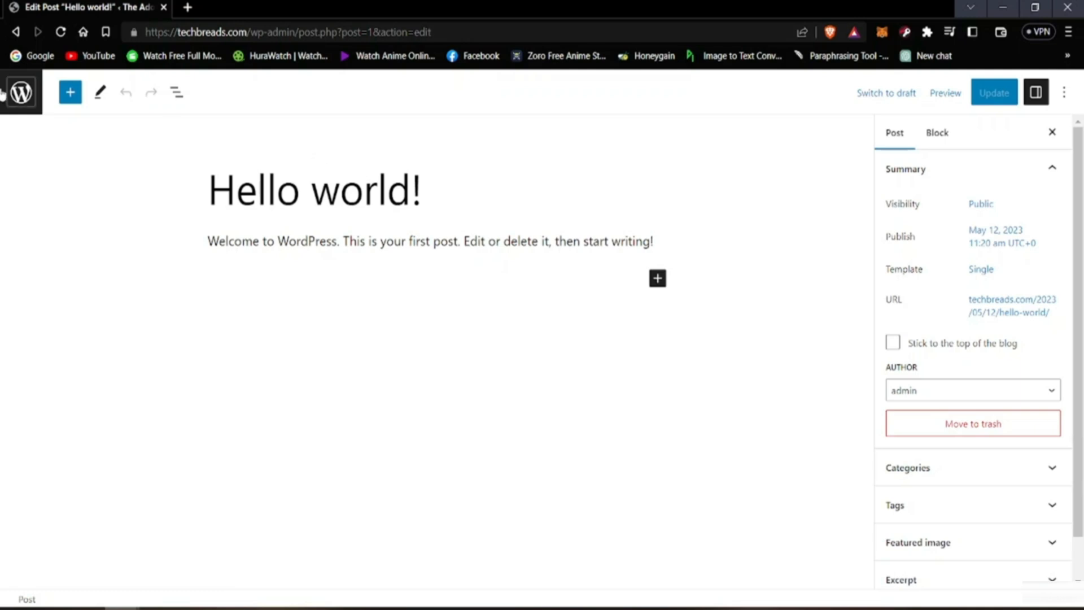
click(430, 202)
click(525, 245)
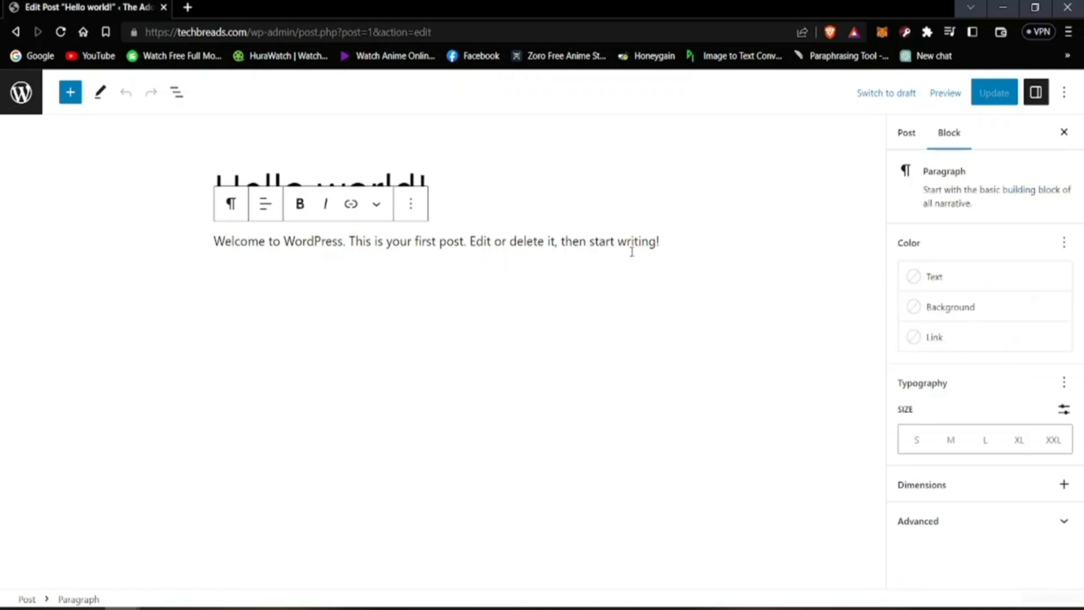
click(383, 334)
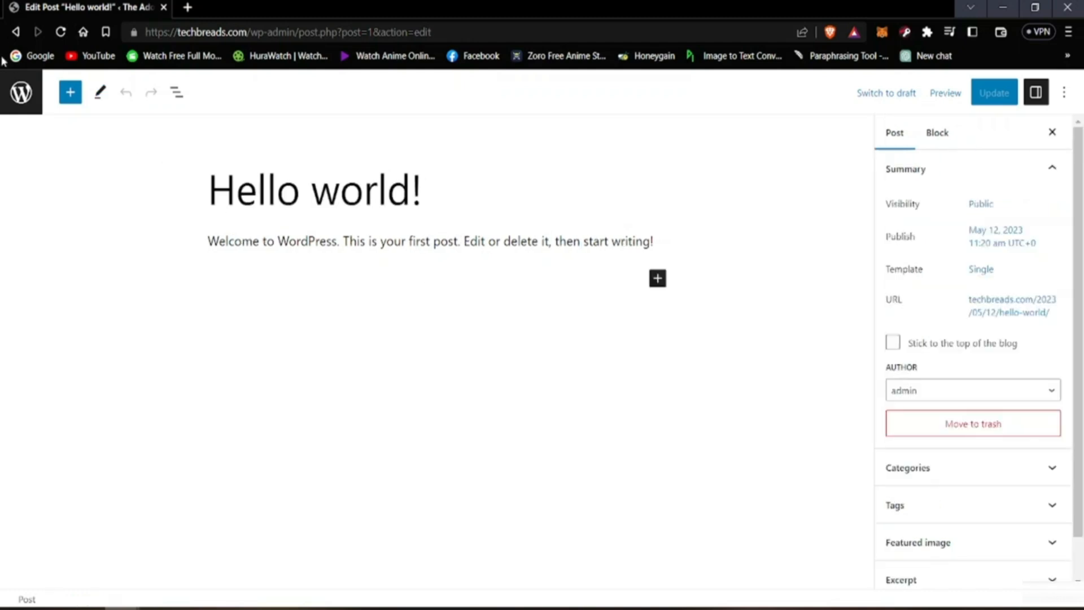
click(14, 32)
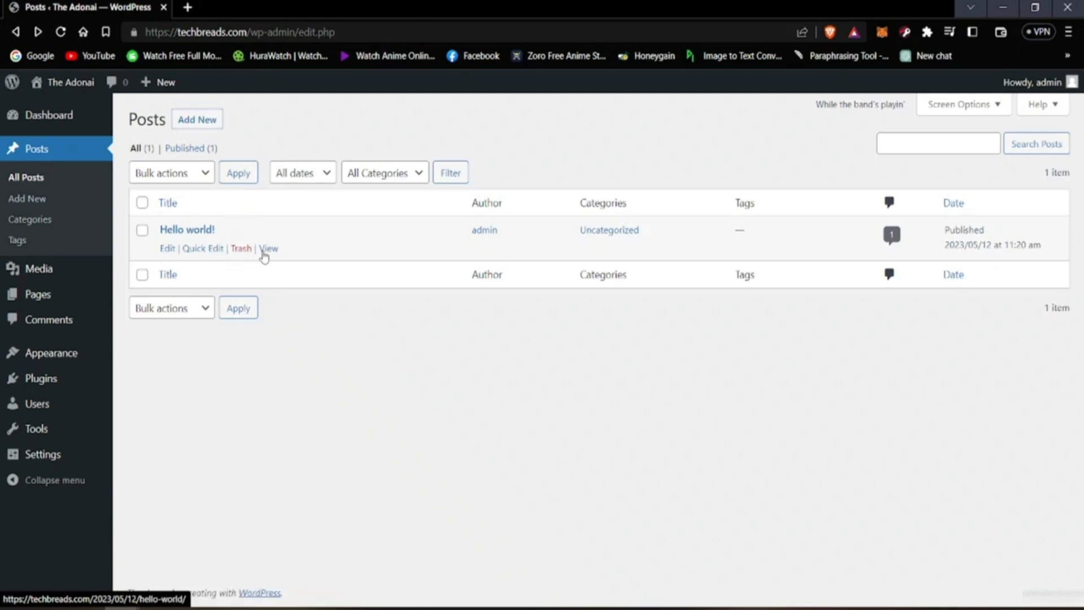
Step: Open the live site in a new browser tab and open its "Hello world!" post there
mouse_move(50, 86)
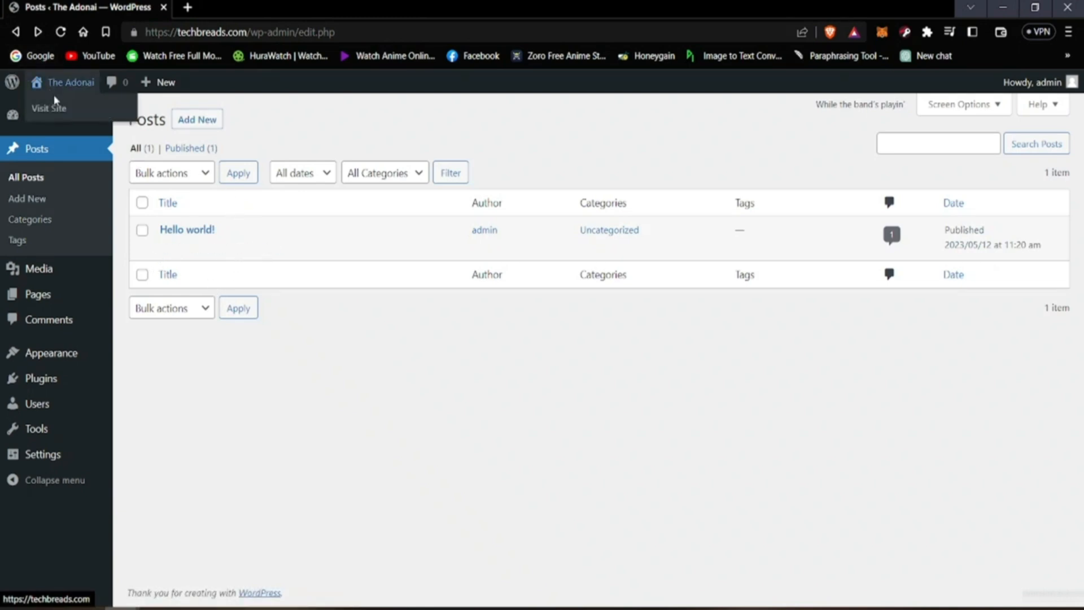
right_click(55, 108)
click(113, 117)
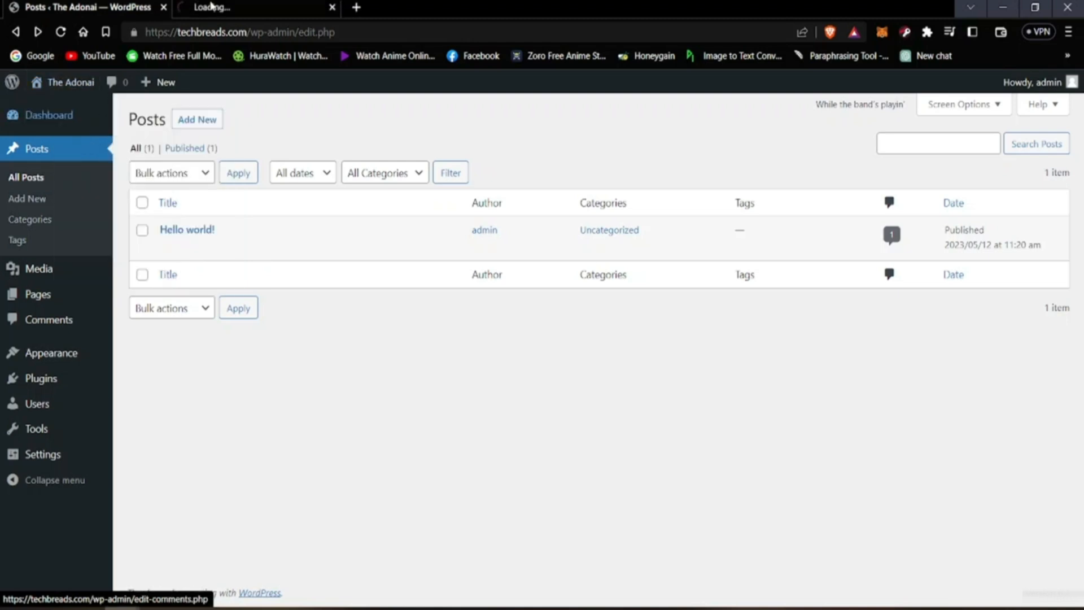
click(288, 4)
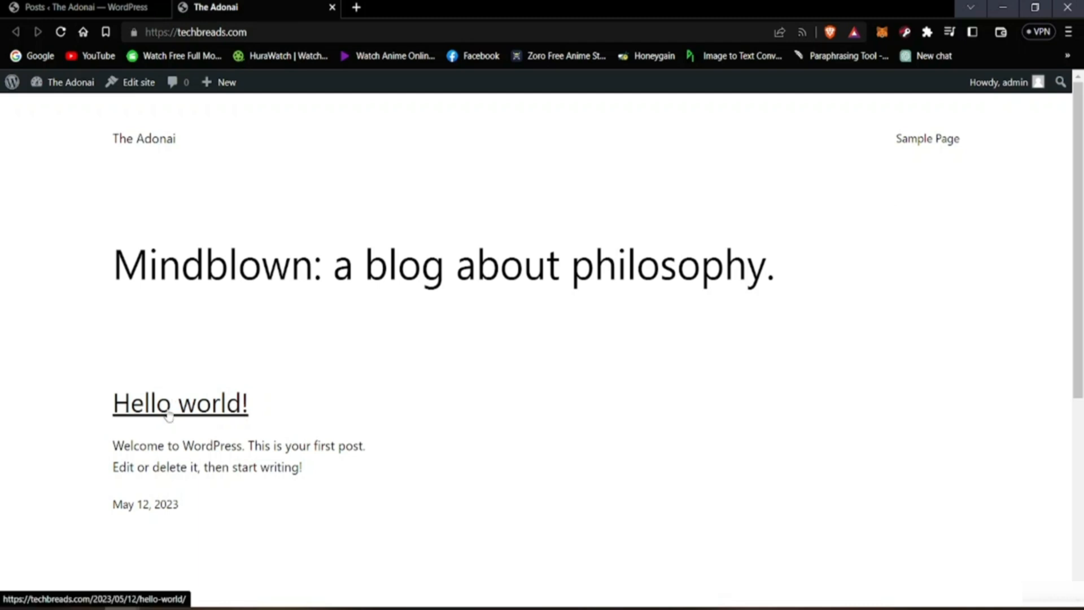
scroll(157, 415, down, 3)
click(151, 256)
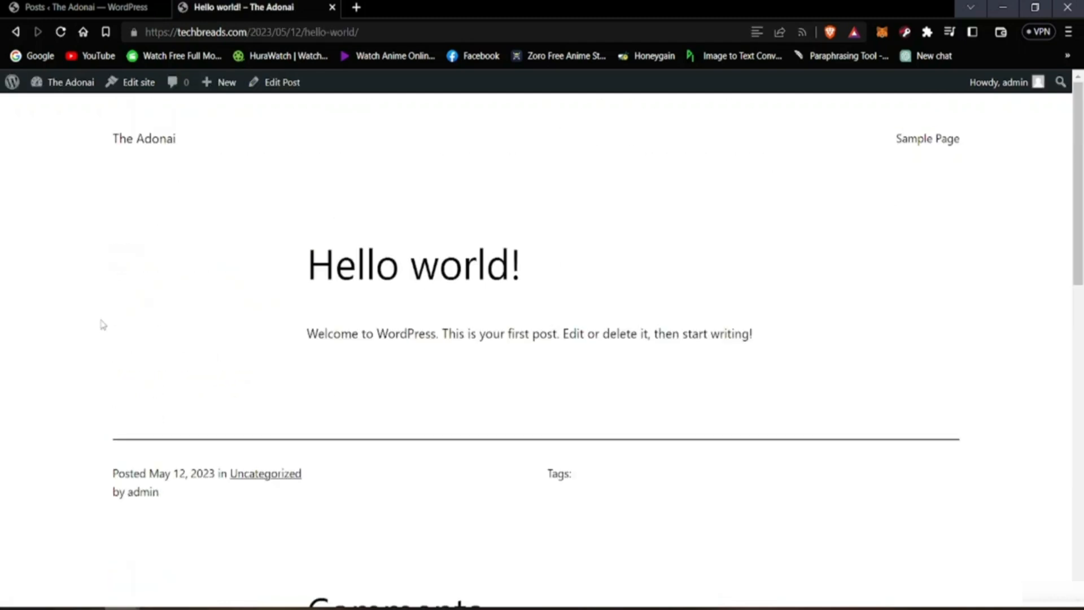
Step: Examine the live post's text, publishing details, comments and reply form, and return to the browser tab with the posts list
scroll(536, 407, down, 4)
scroll(525, 406, up, 4)
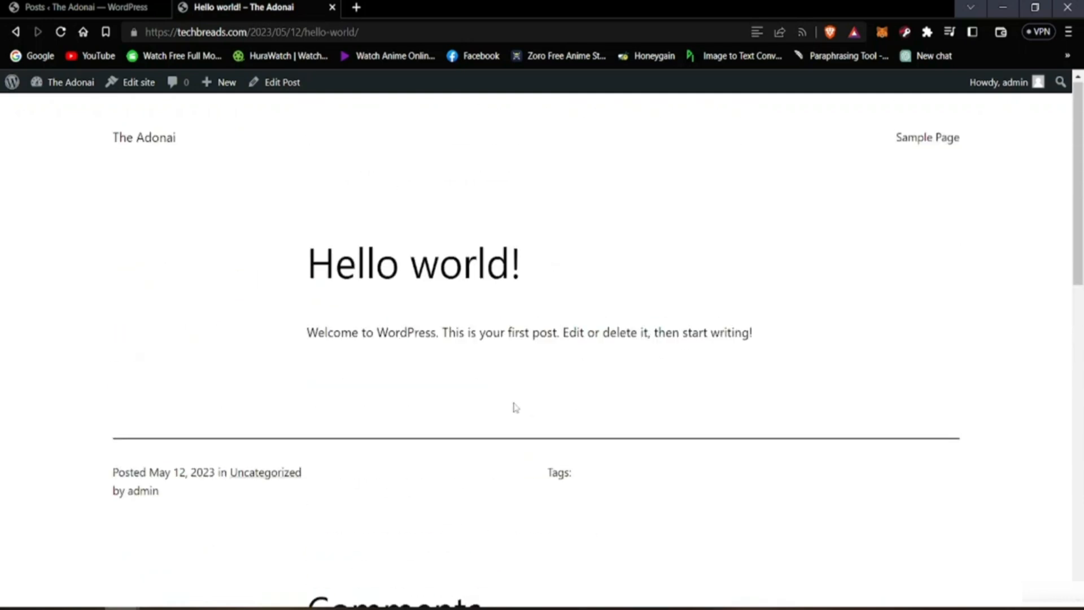
scroll(493, 412, down, 9)
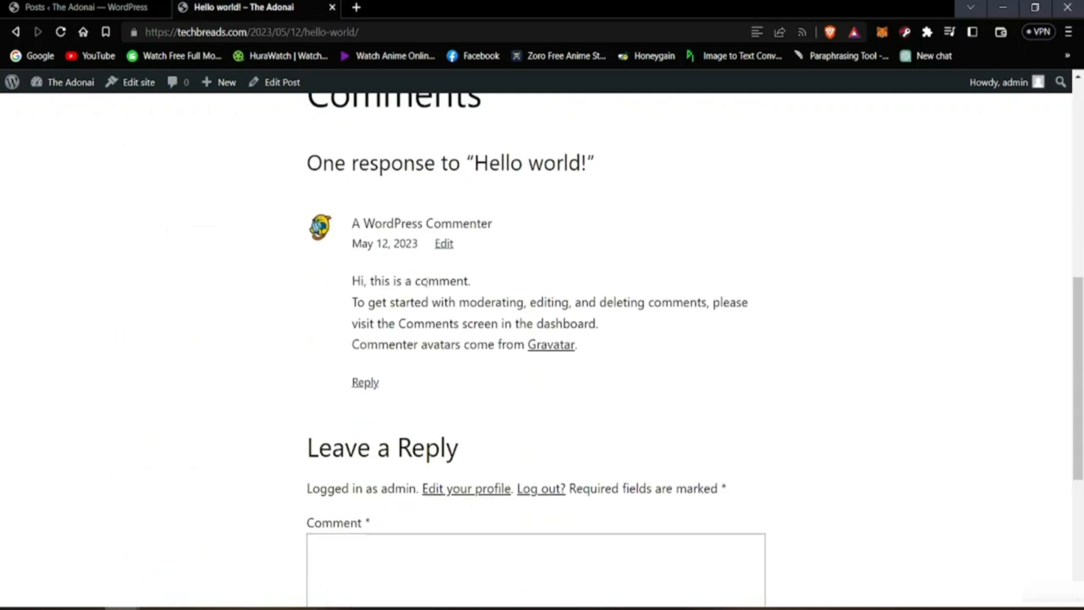
scroll(339, 339, down, 5)
scroll(322, 359, up, 14)
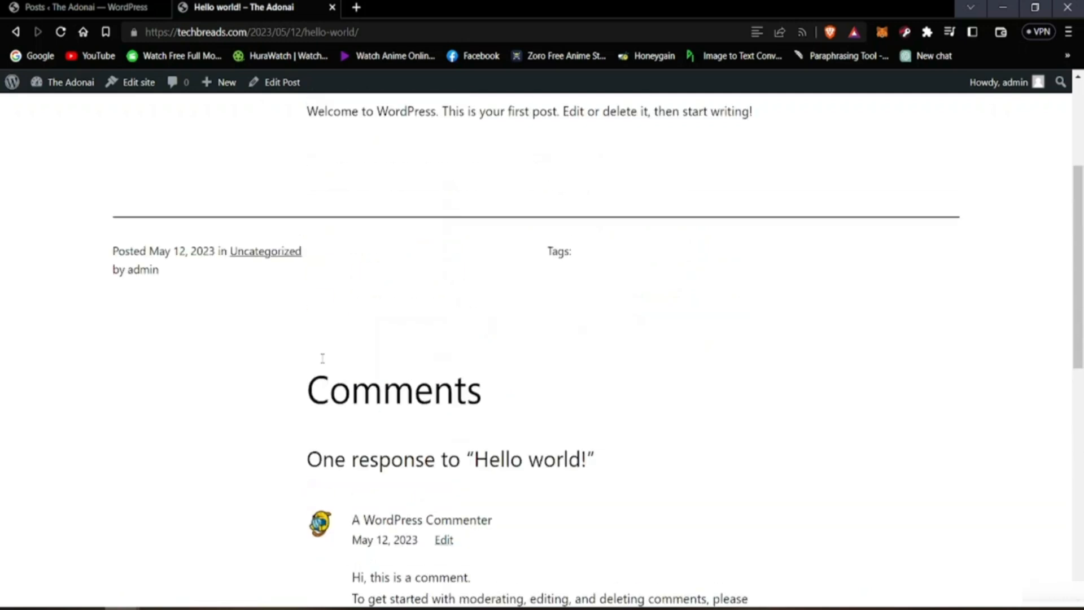
scroll(316, 356, down, 6)
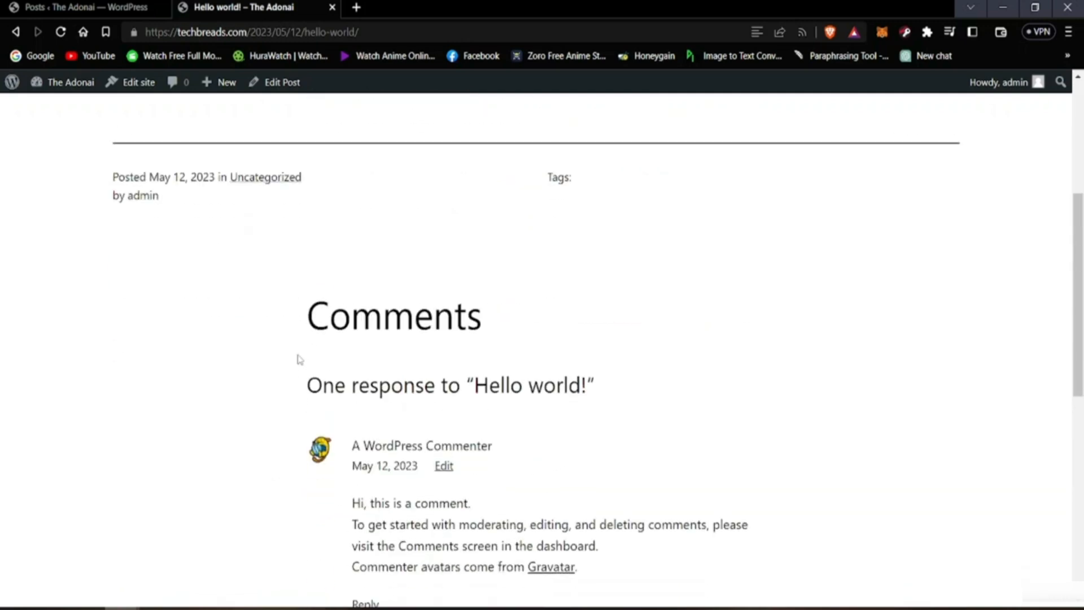
scroll(501, 449, down, 4)
scroll(401, 299, up, 5)
scroll(480, 497, down, 4)
scroll(472, 412, up, 9)
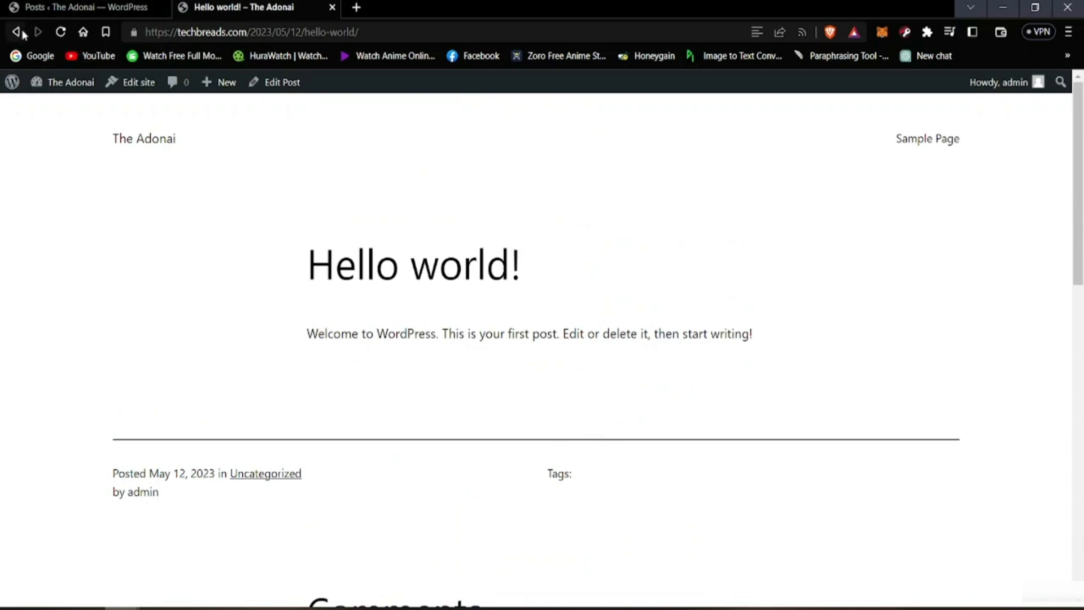
click(40, 5)
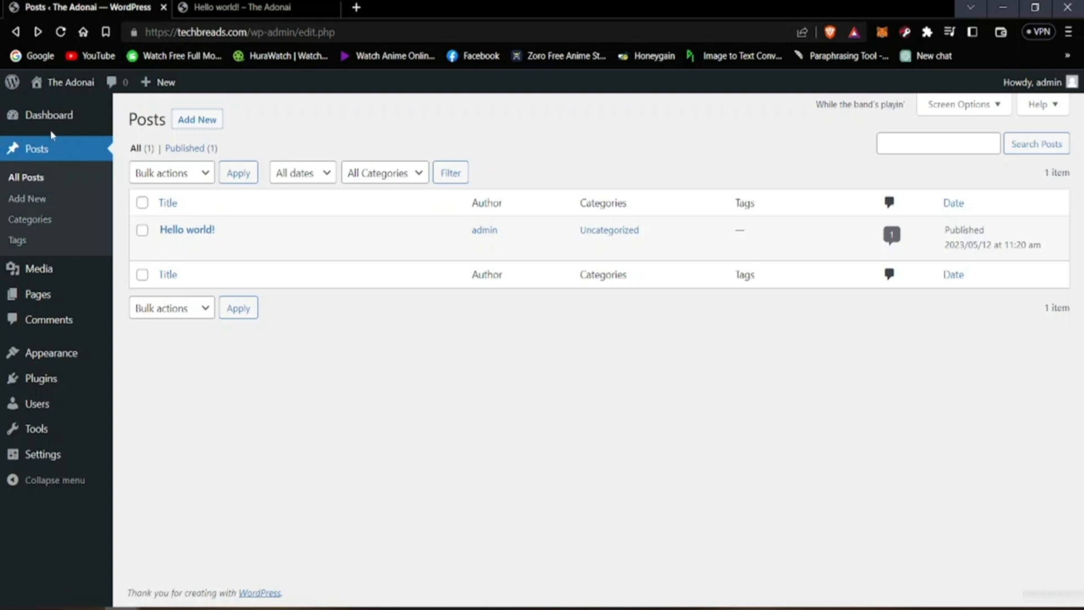
Step: Open the editor for a new post and try out its title field with throwaway letters, clearing them again
click(38, 204)
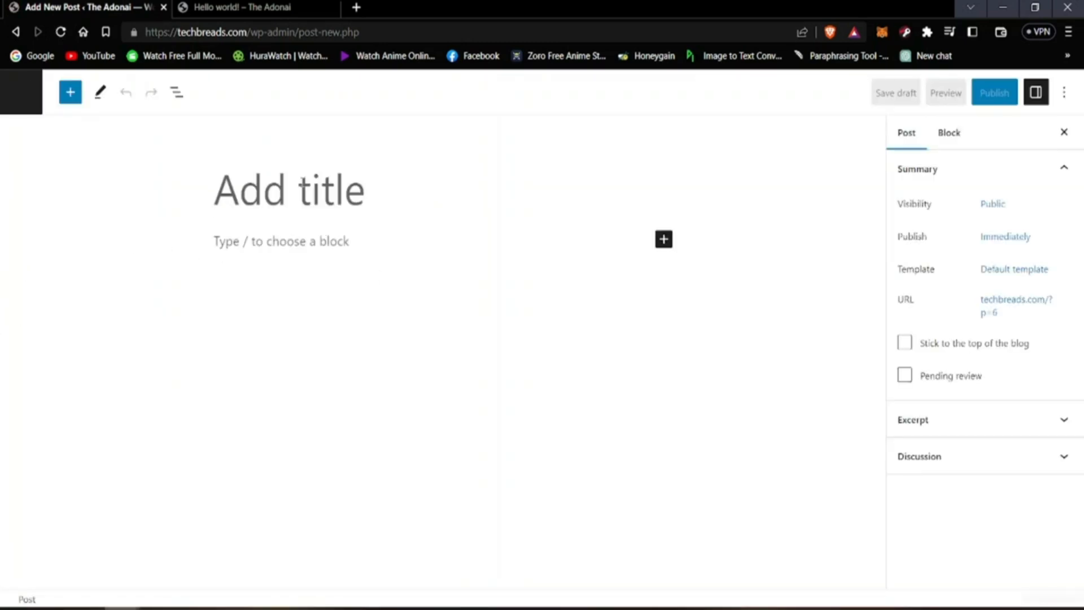
text(fggh)
key(BackSpace)
key(BackSpace)
key(BackSpace)
key(BackSpace)
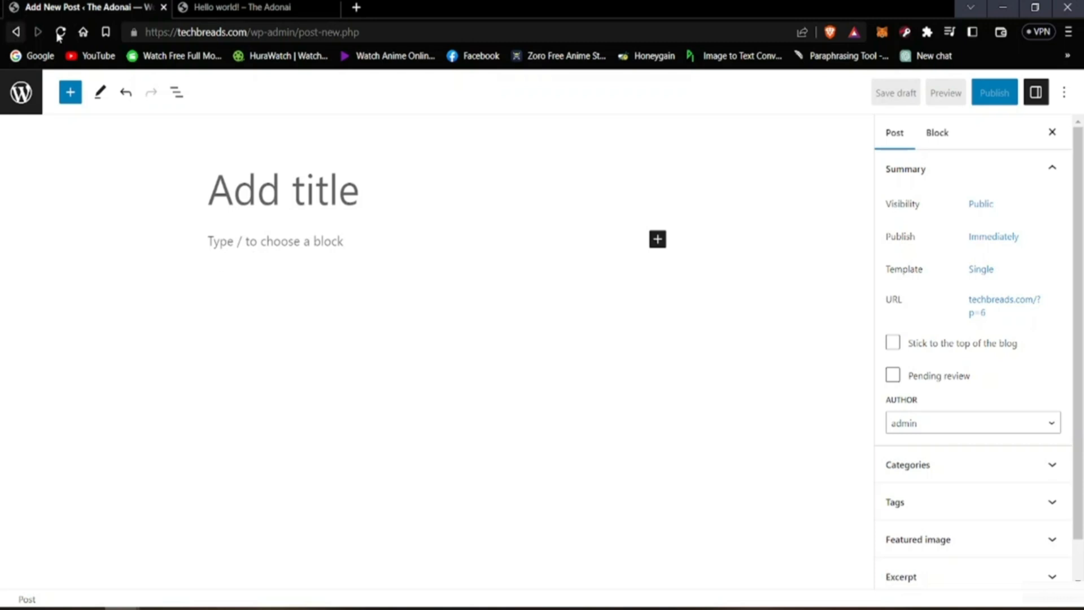
Step: Look through the new post's settings from Summary to Discussion and return to the posts list
scroll(941, 286, down, 1)
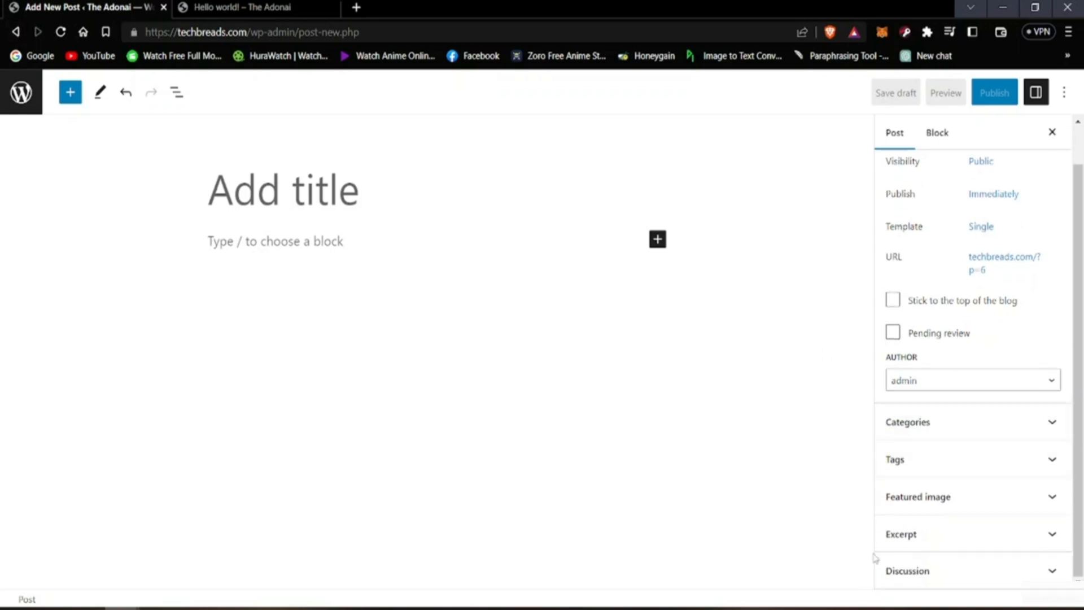
scroll(876, 557, up, 1)
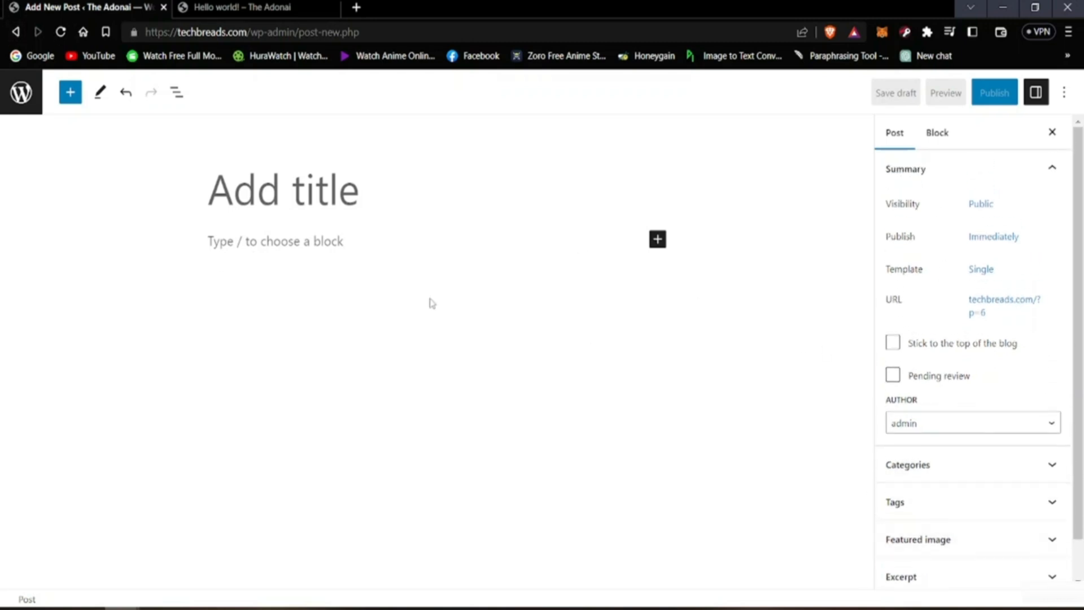
click(16, 32)
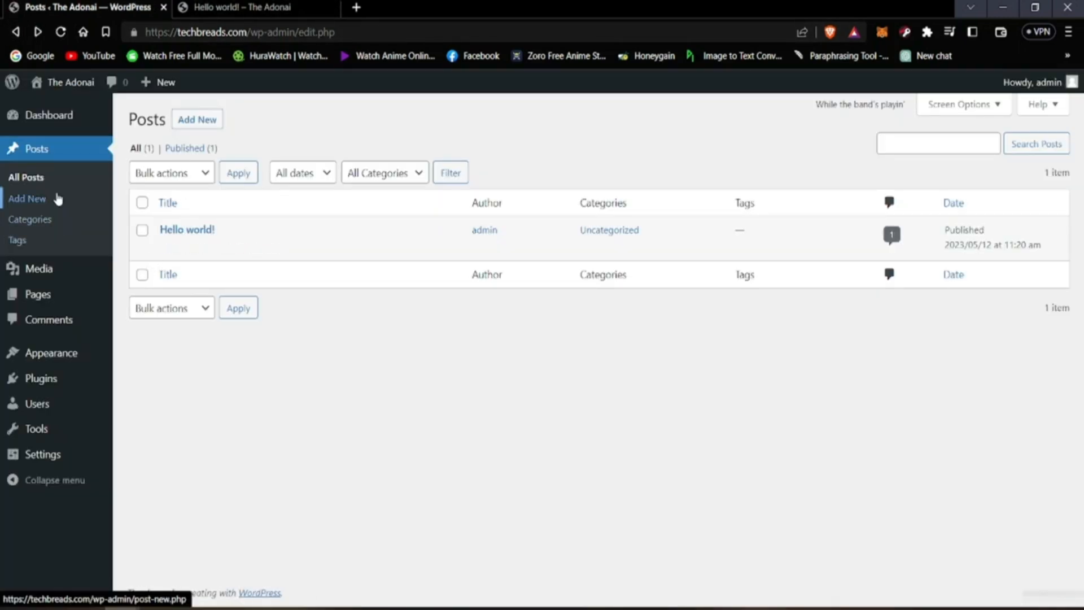
Step: Look over the post Categories page, including the Uncategorized entry's options, and the post Tags page
click(42, 225)
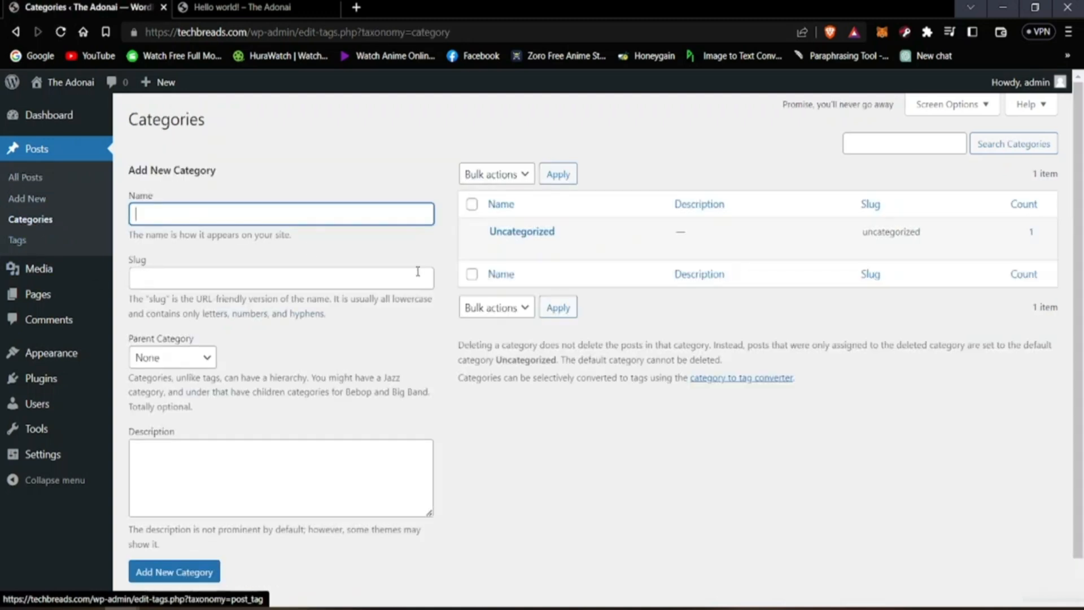
mouse_move(523, 245)
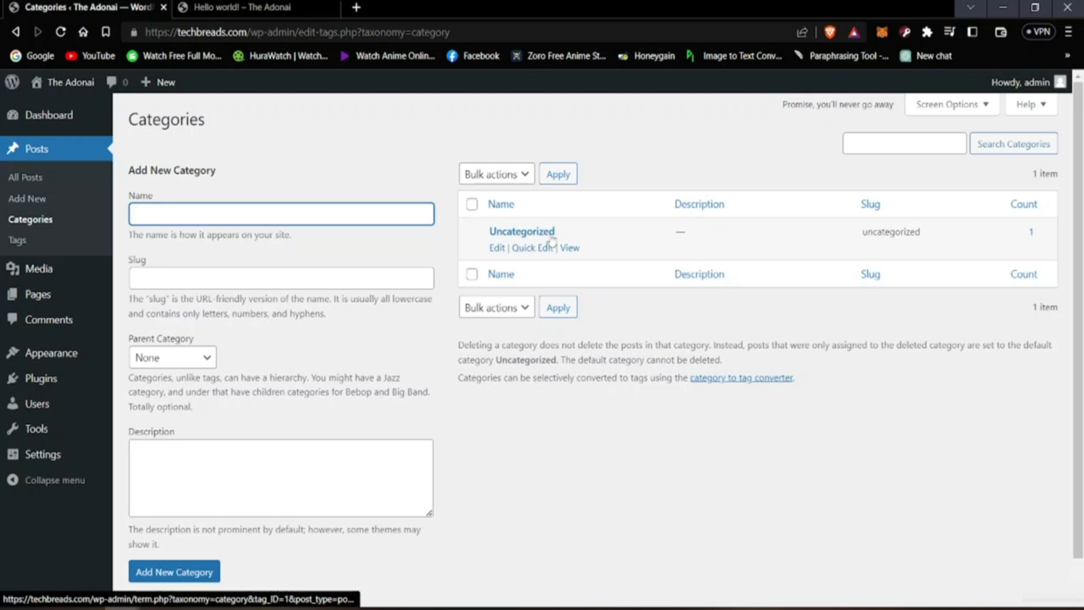
mouse_move(570, 233)
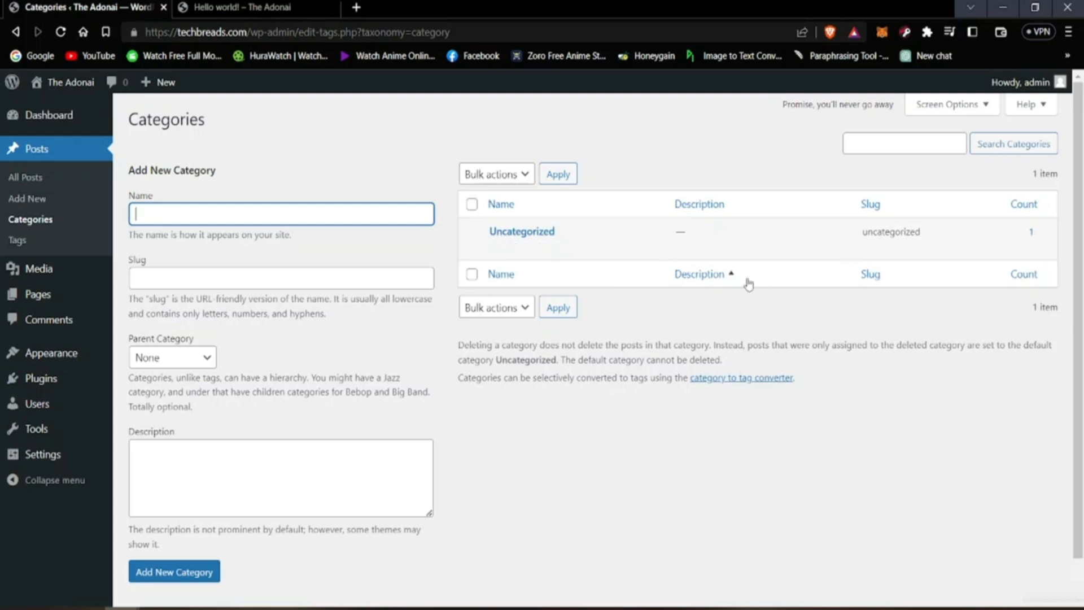
click(399, 248)
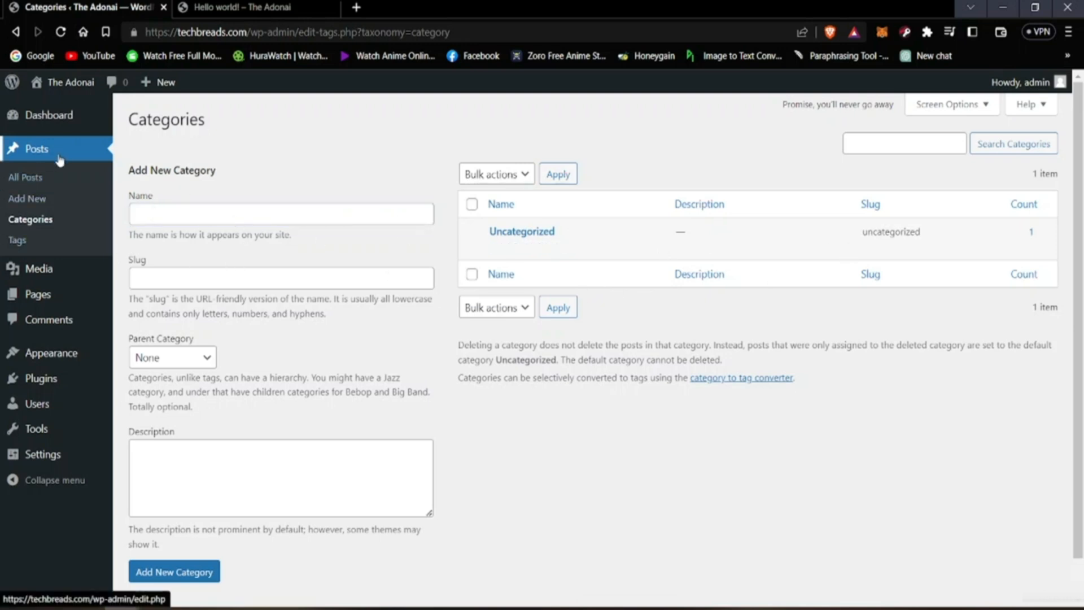
click(17, 248)
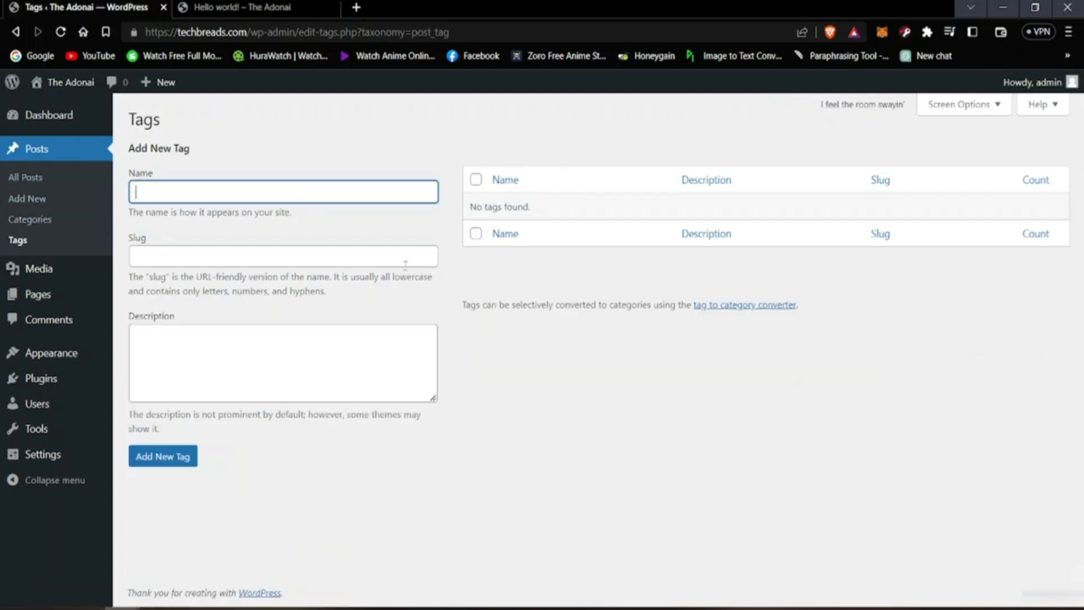
click(633, 363)
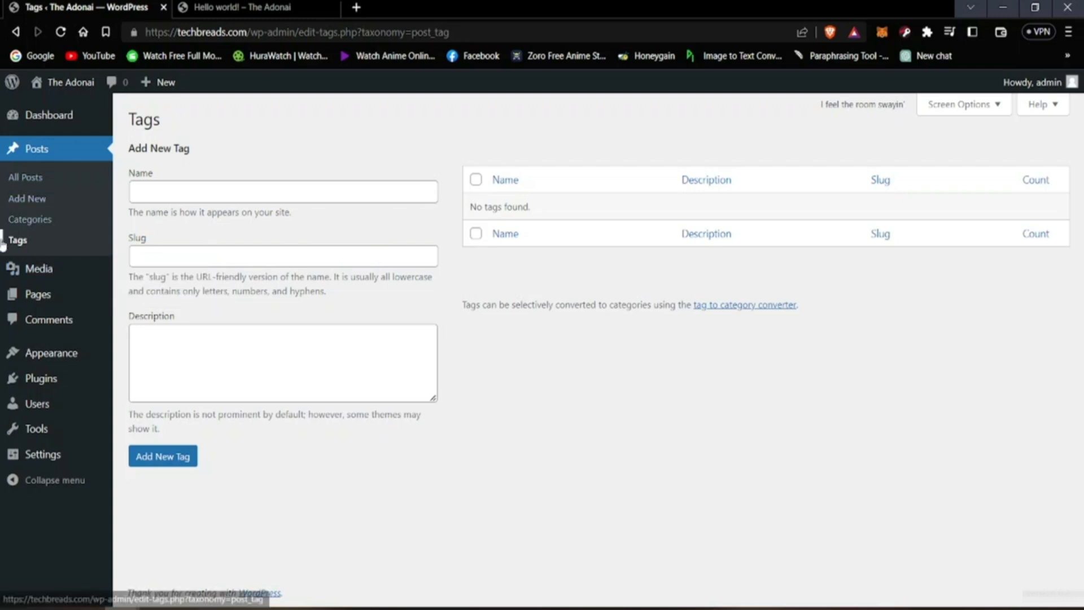
Step: Open the Media Library, bring up its file upload picker, and cancel without choosing a file
mouse_move(82, 274)
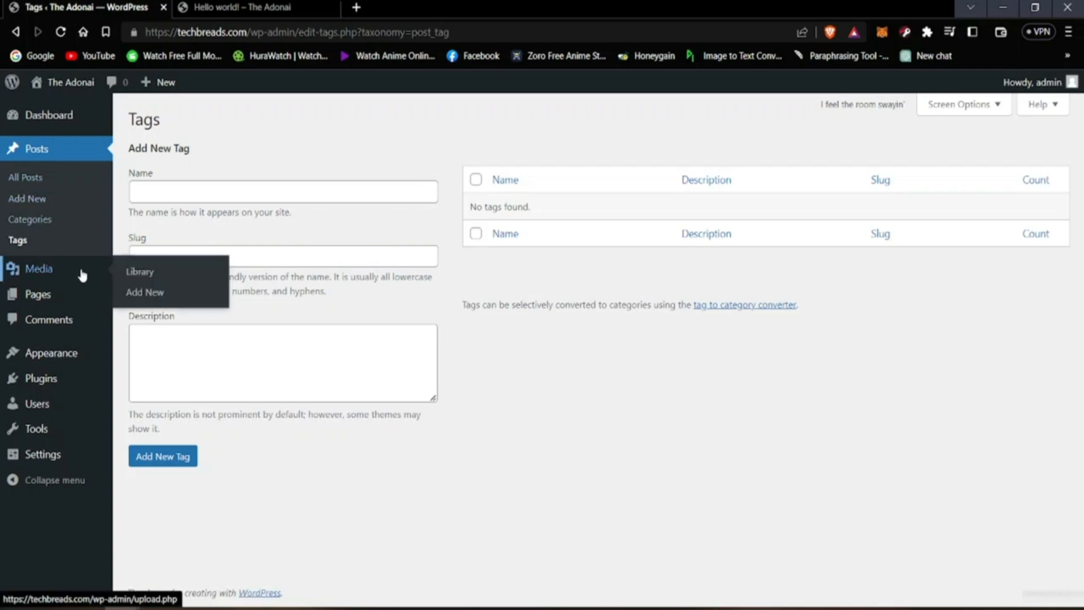
click(40, 270)
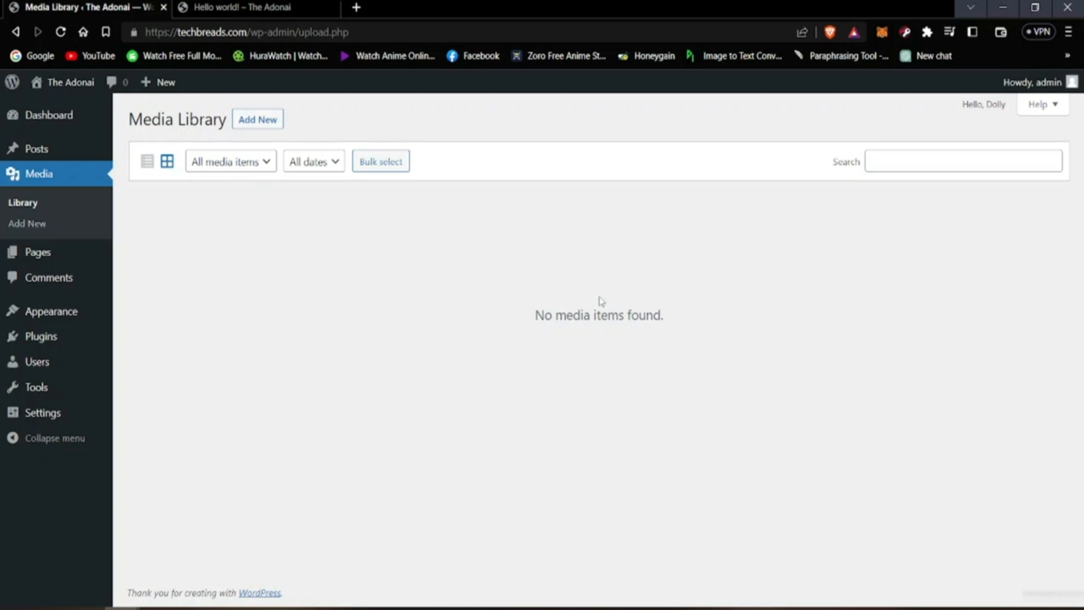
click(247, 127)
click(572, 241)
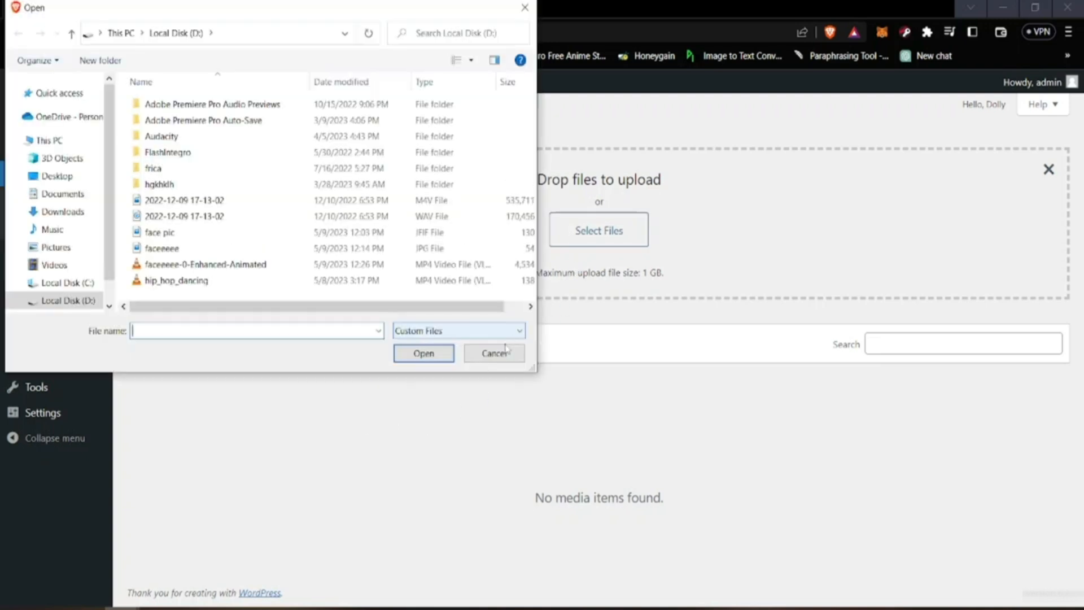
click(495, 353)
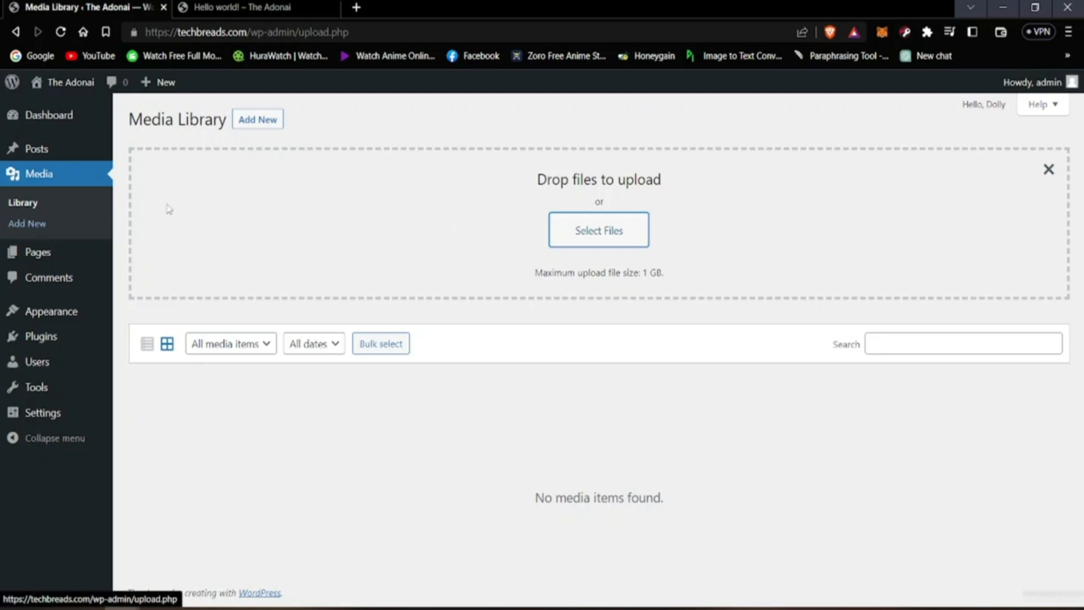
Step: Open the Upload New Media page and look over its file drop area and upload notes
click(37, 225)
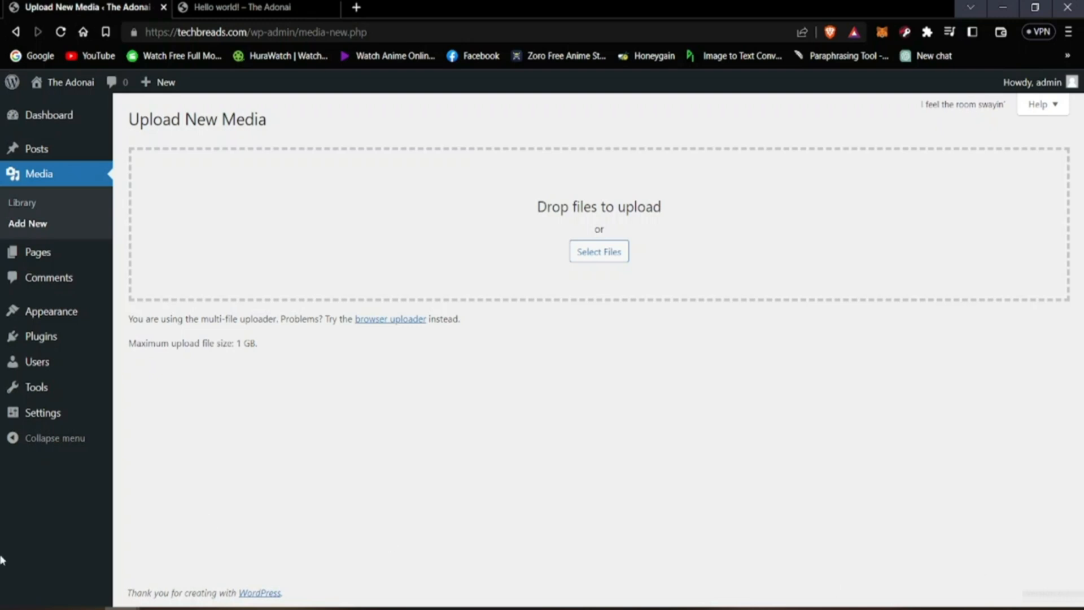
drag(778, 375, 612, 156)
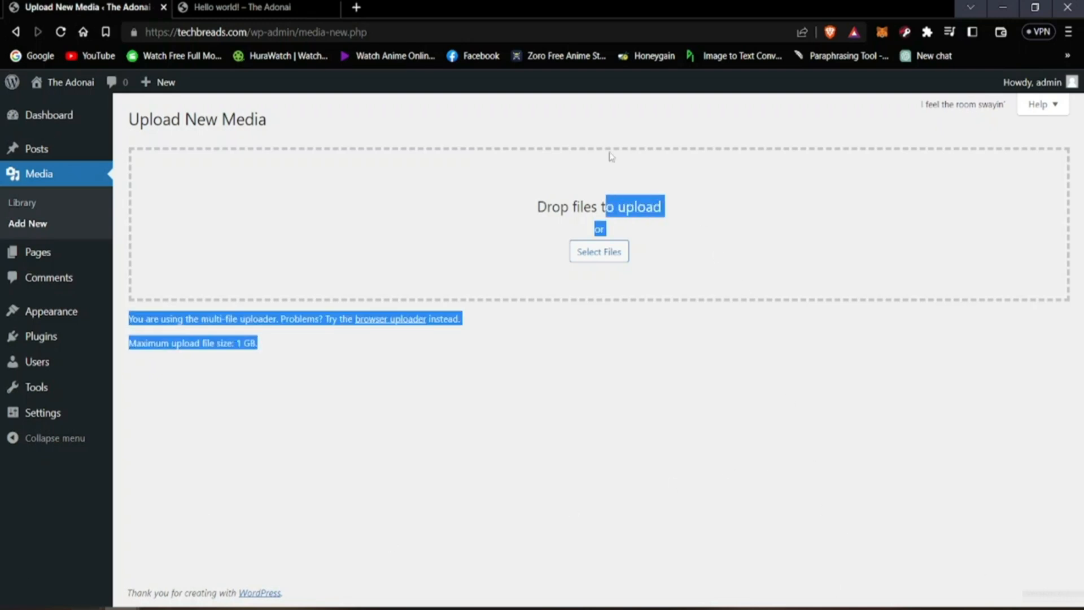
click(802, 450)
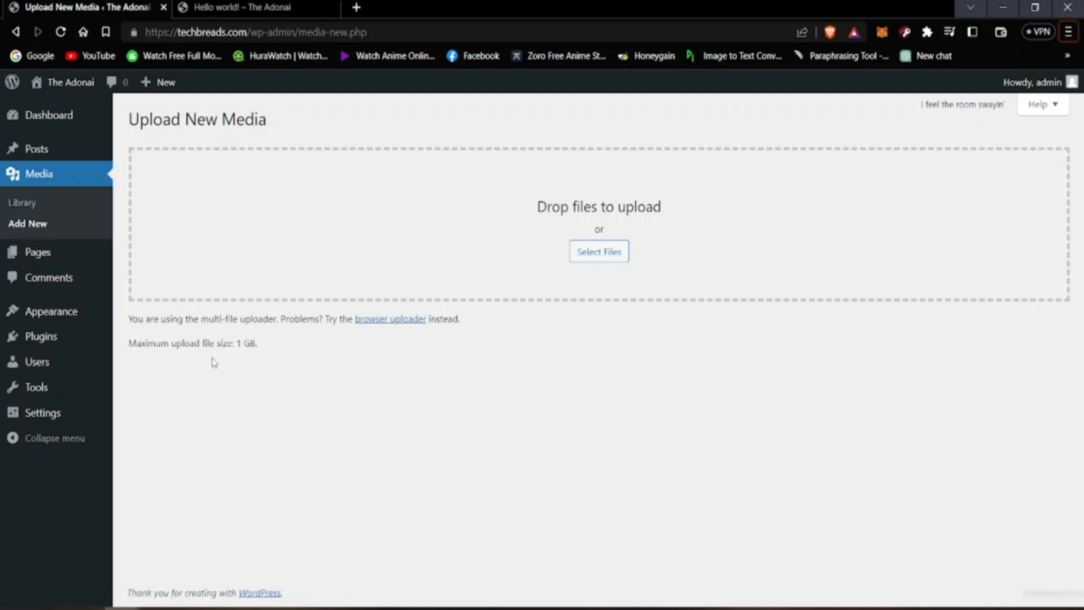
Step: Open the list of all pages and switch to the browser tab showing the live site
mouse_move(2, 258)
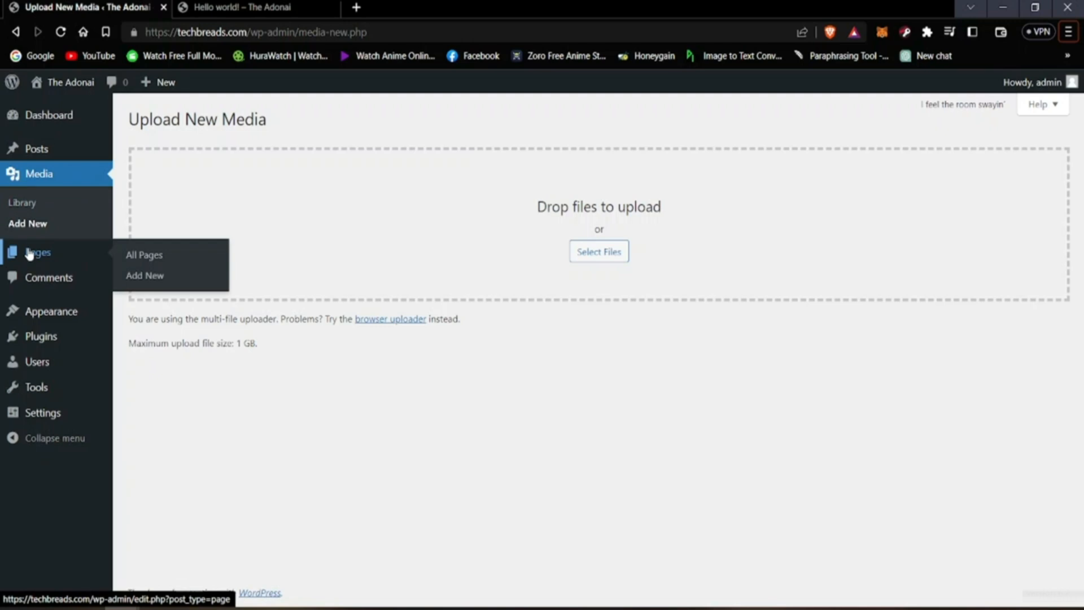
click(31, 257)
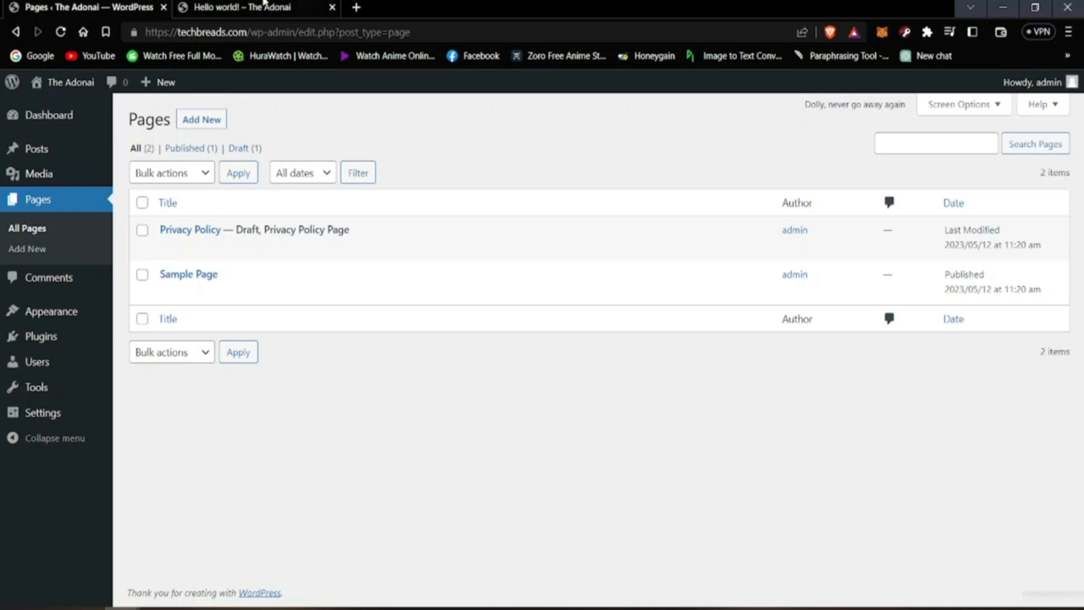
click(264, 5)
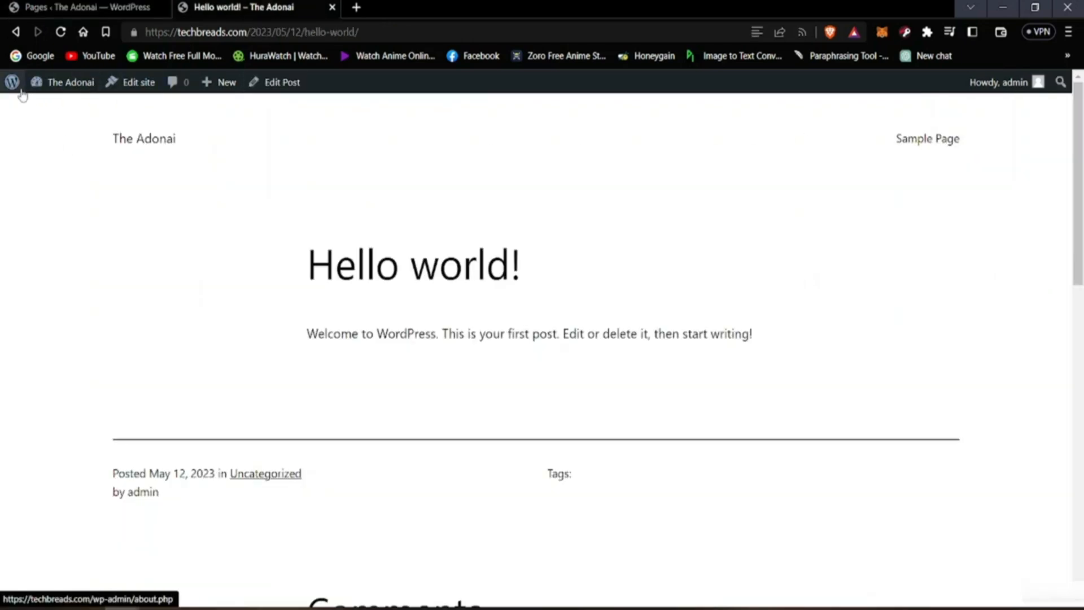
Step: View the live site's home page down to its footer, and return to the admin Pages list
click(145, 141)
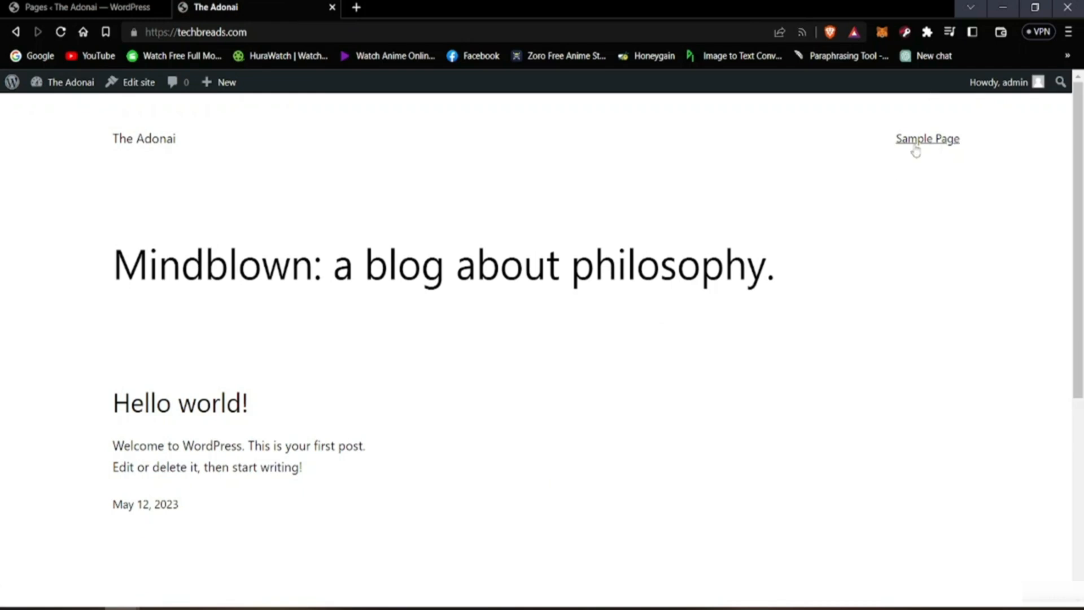
scroll(647, 243, down, 6)
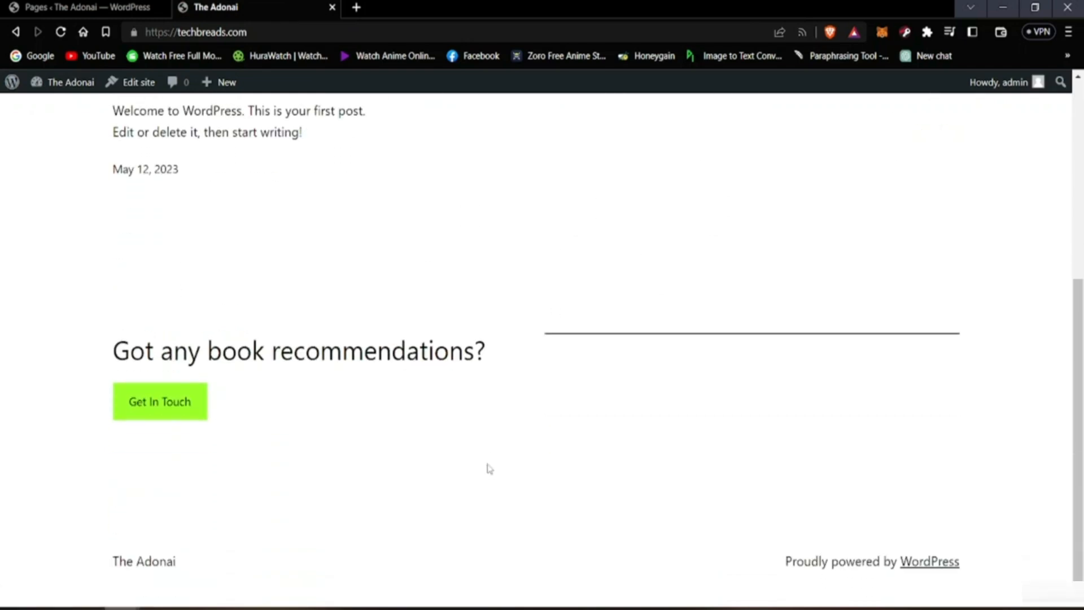
scroll(486, 469, up, 6)
click(88, 7)
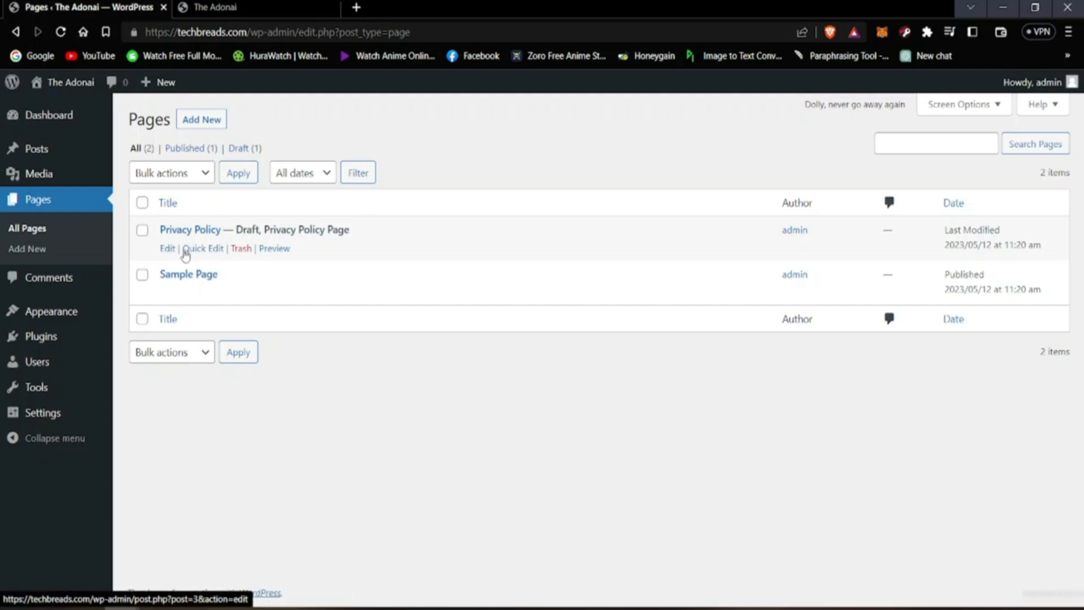
Step: Open the Privacy Policy page in the editor, review its visibility options without changing them, and return to the Pages list
click(169, 250)
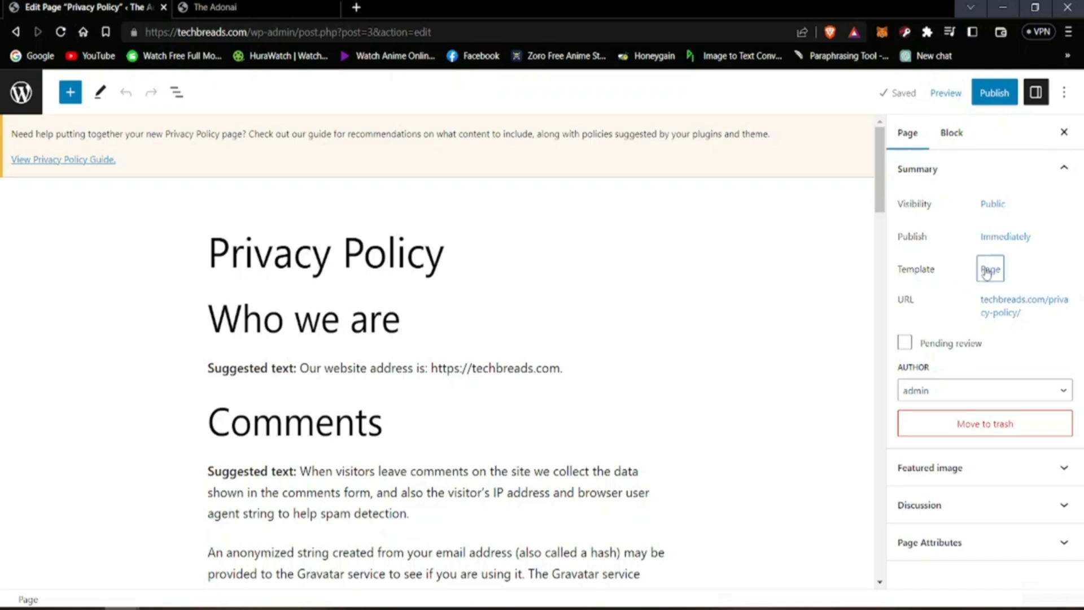
click(995, 206)
click(998, 207)
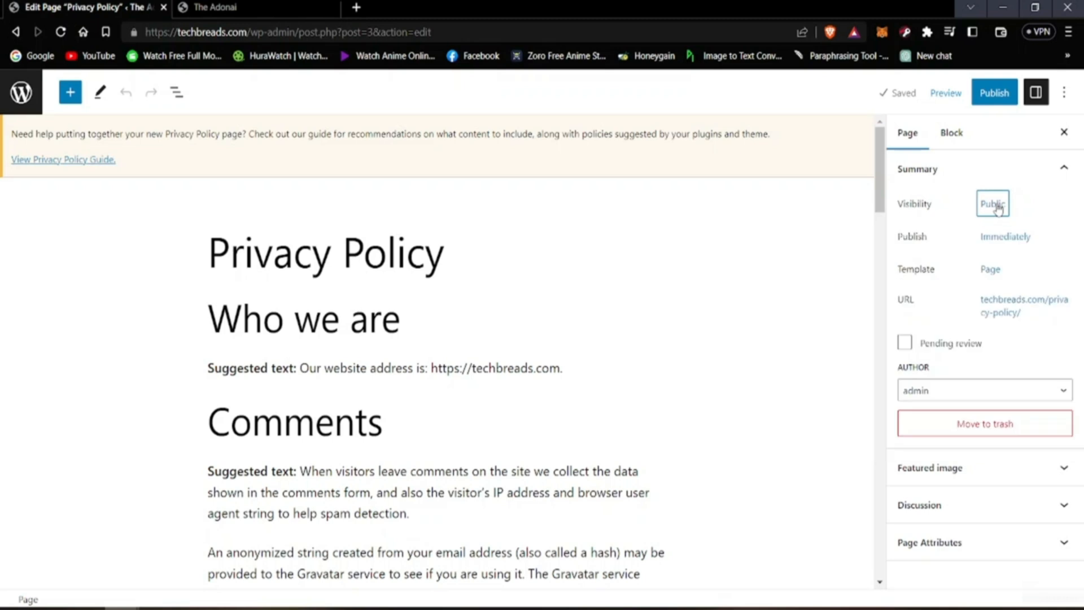
click(990, 213)
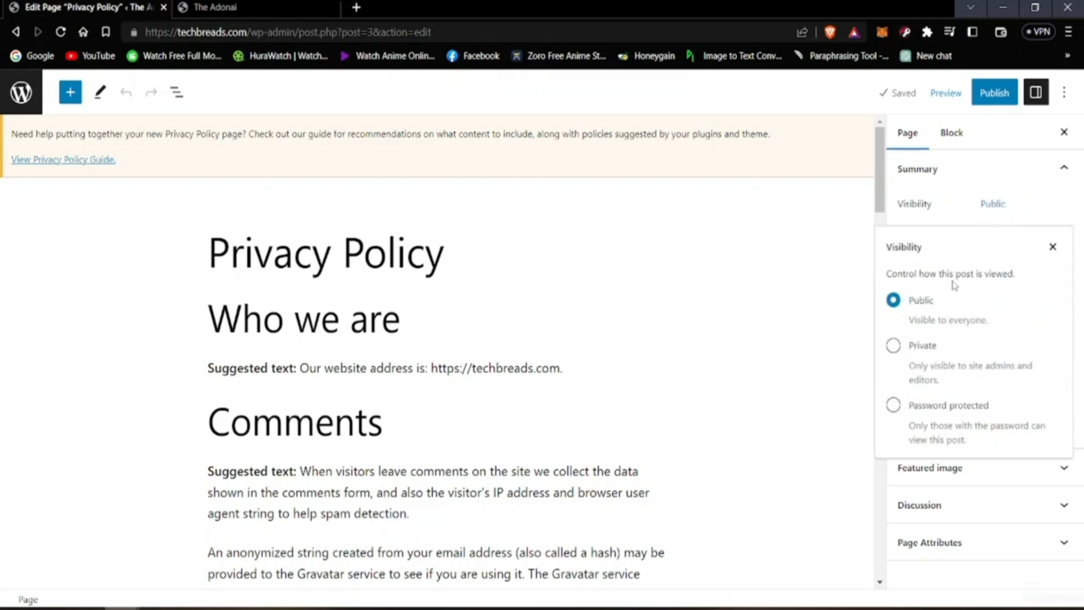
click(993, 204)
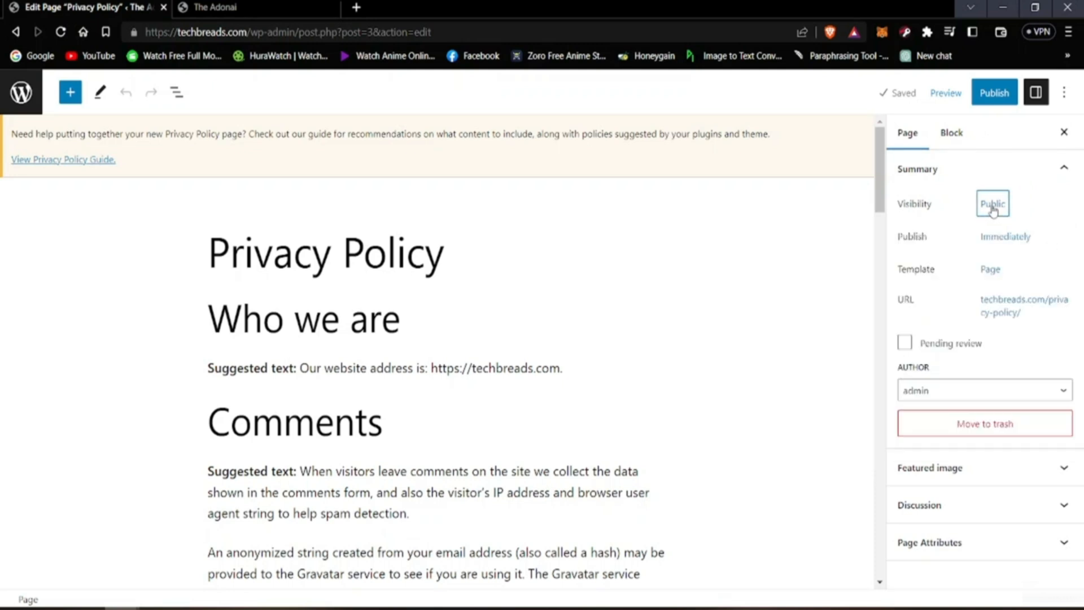
click(1038, 94)
click(1039, 96)
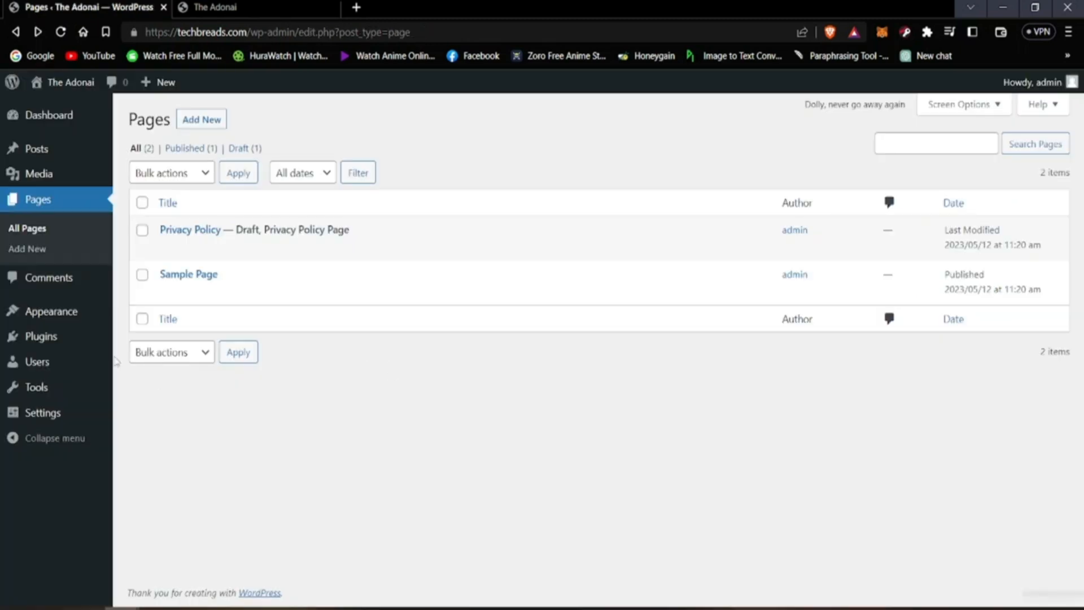
Step: Quick-edit the Privacy Policy page to set its status to Published and update it
click(202, 248)
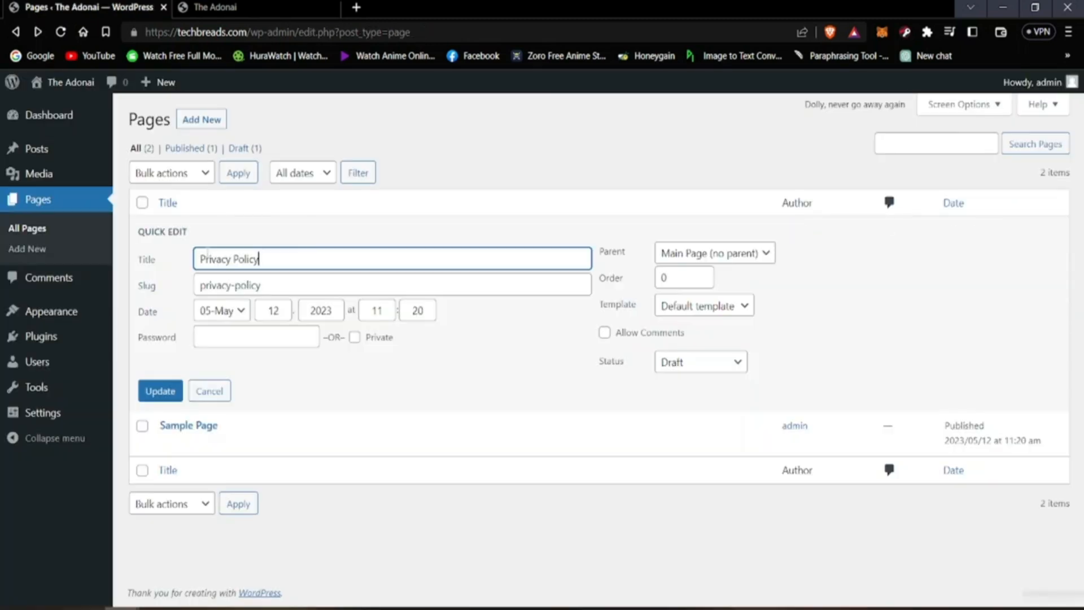
click(602, 407)
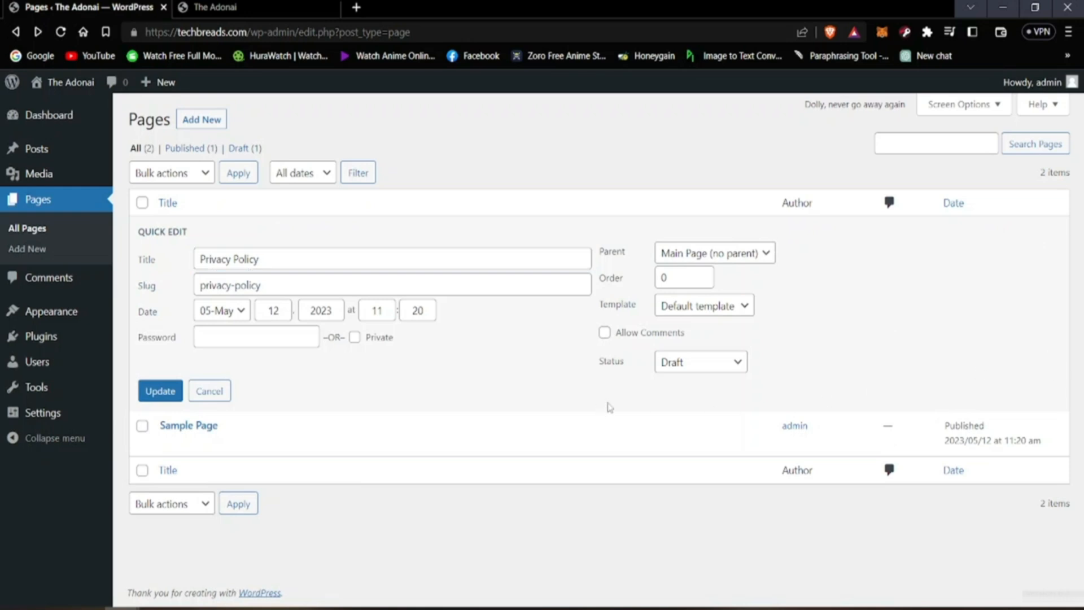
click(713, 373)
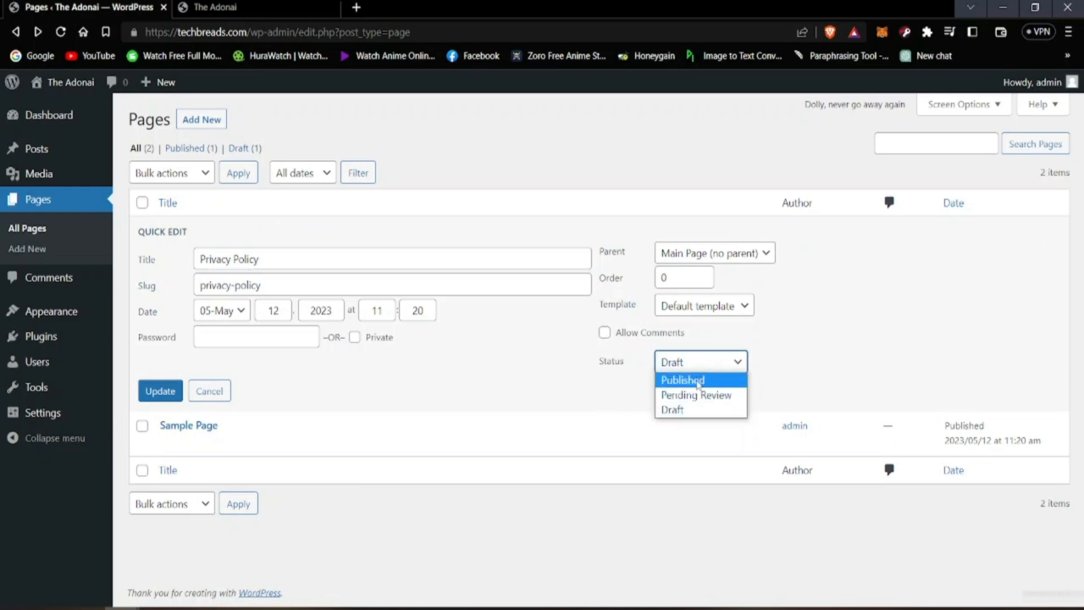
click(698, 381)
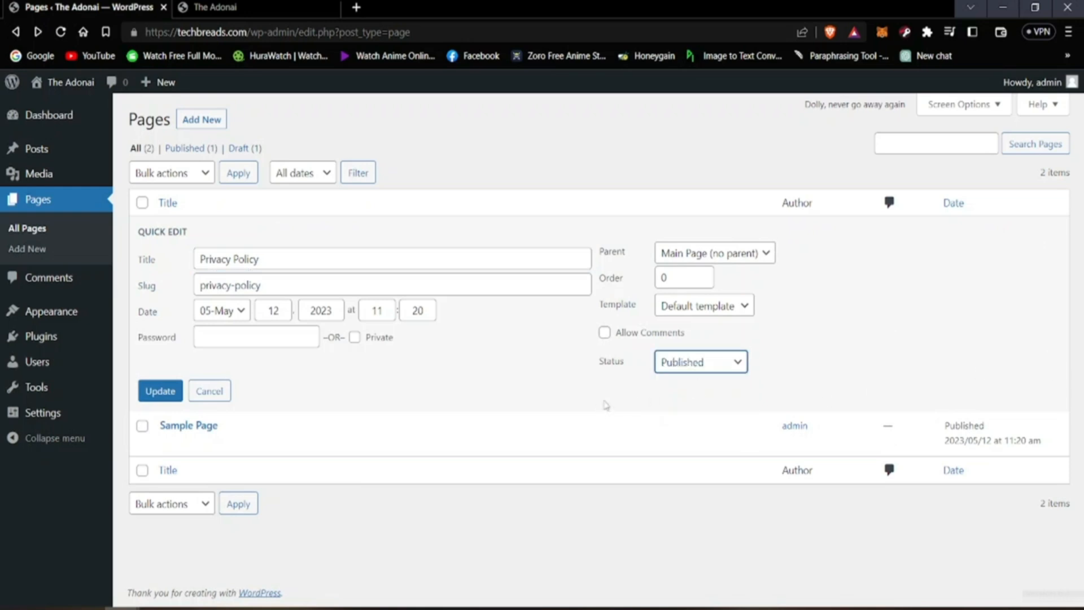
click(160, 392)
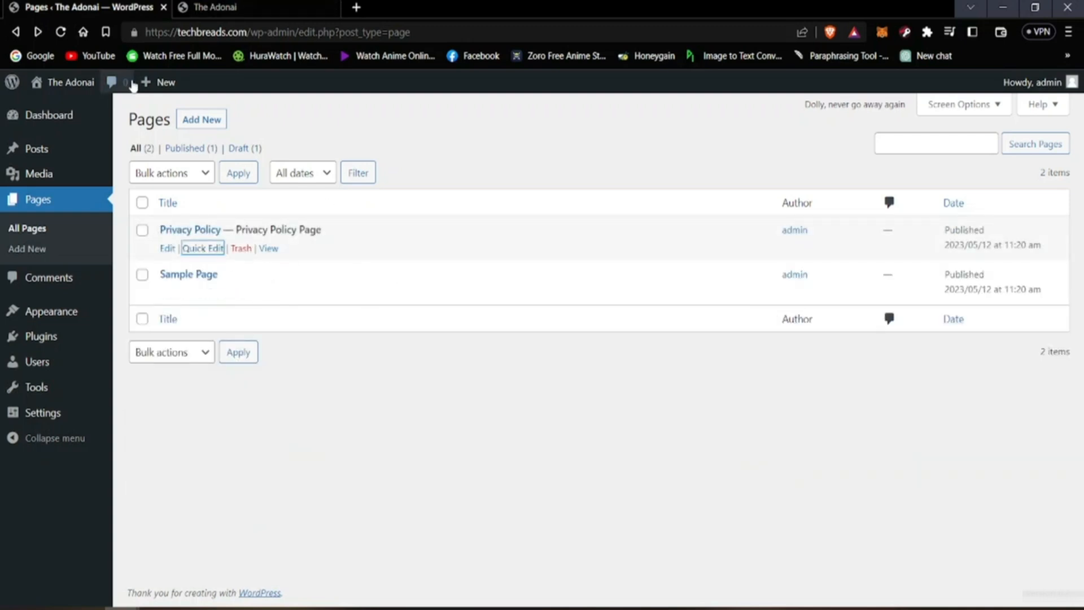
Step: Reload the live home page, check its header navigation for the Privacy Policy link, and return to the Pages list
click(217, 7)
click(59, 33)
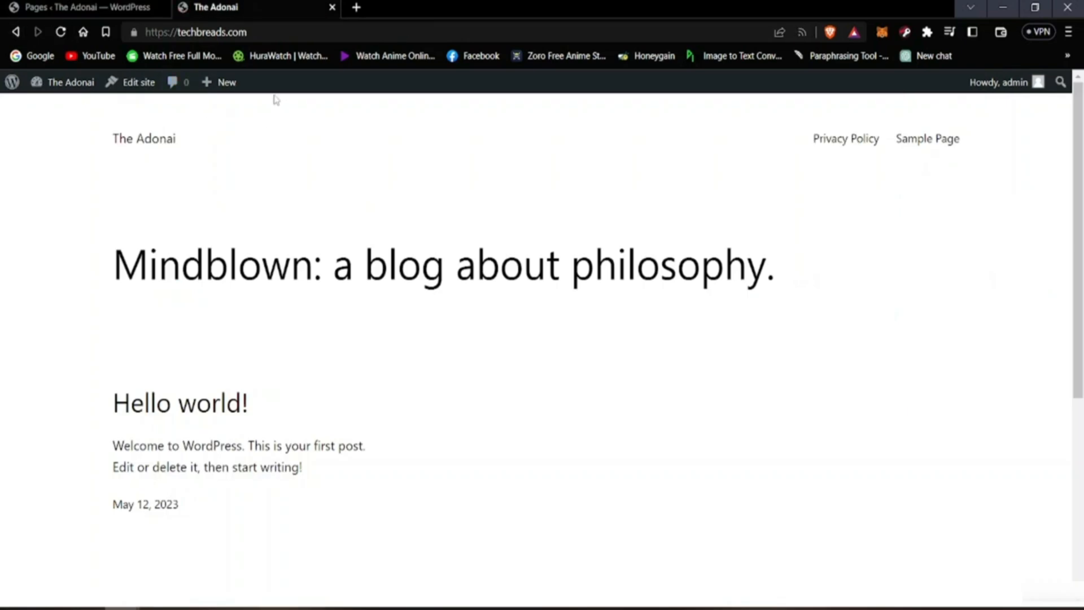
scroll(520, 320, down, 4)
scroll(821, 158, up, 4)
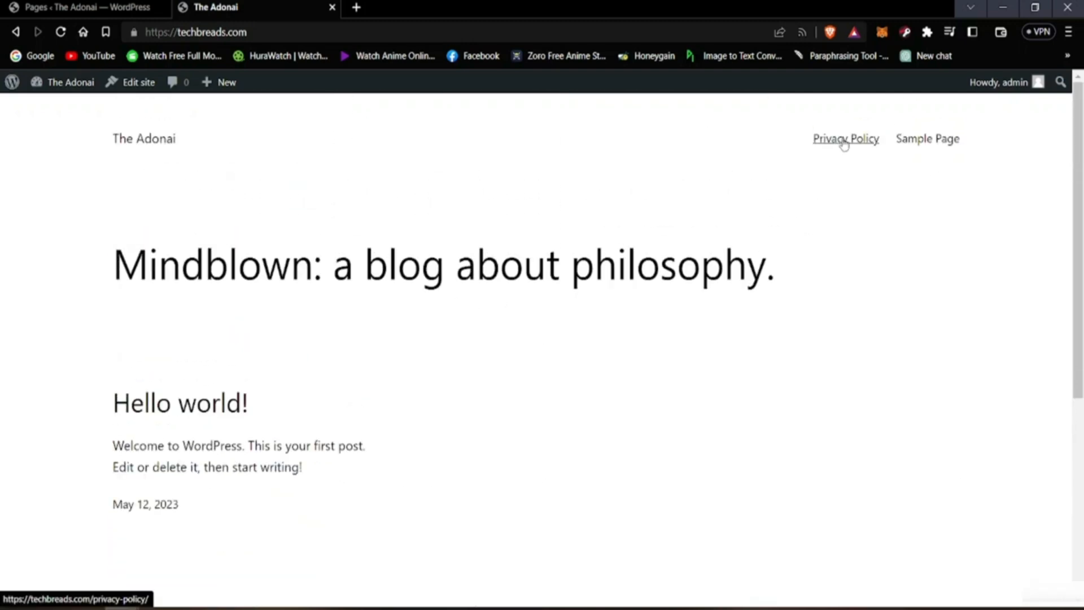
click(84, 7)
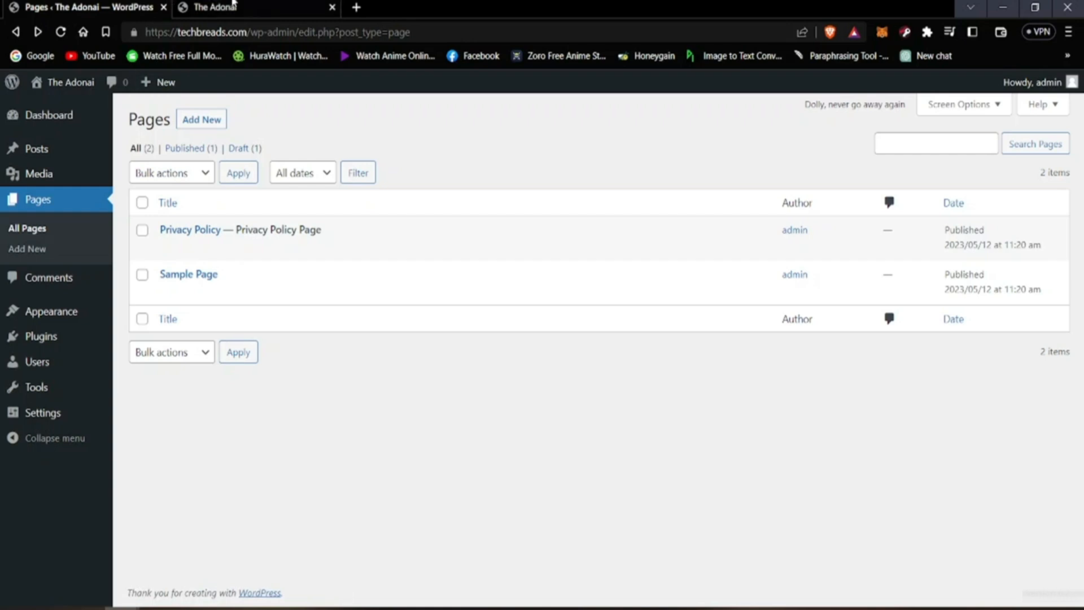
click(217, 6)
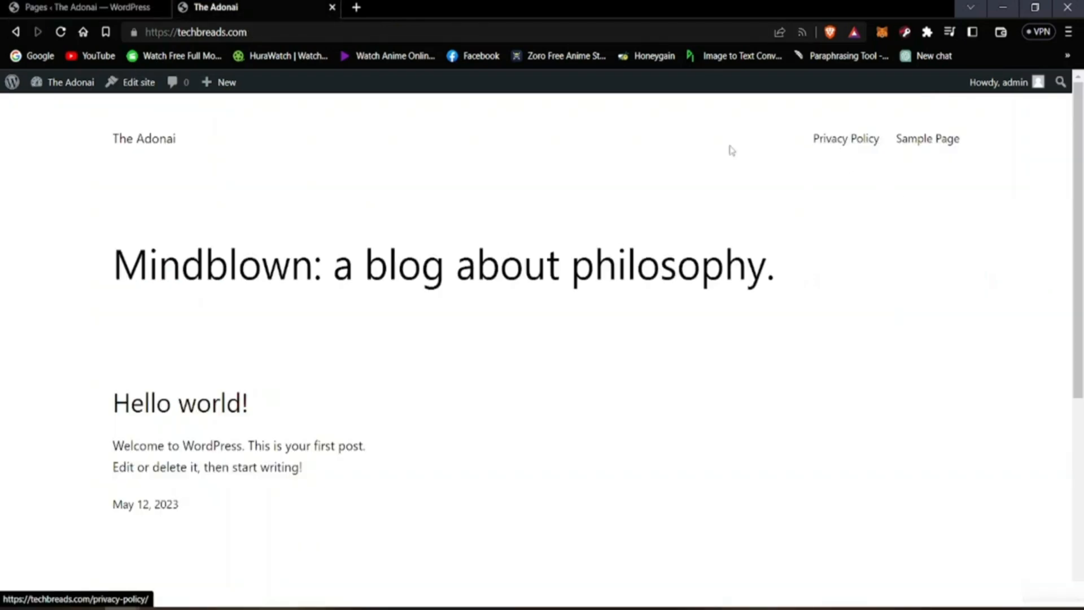
click(84, 7)
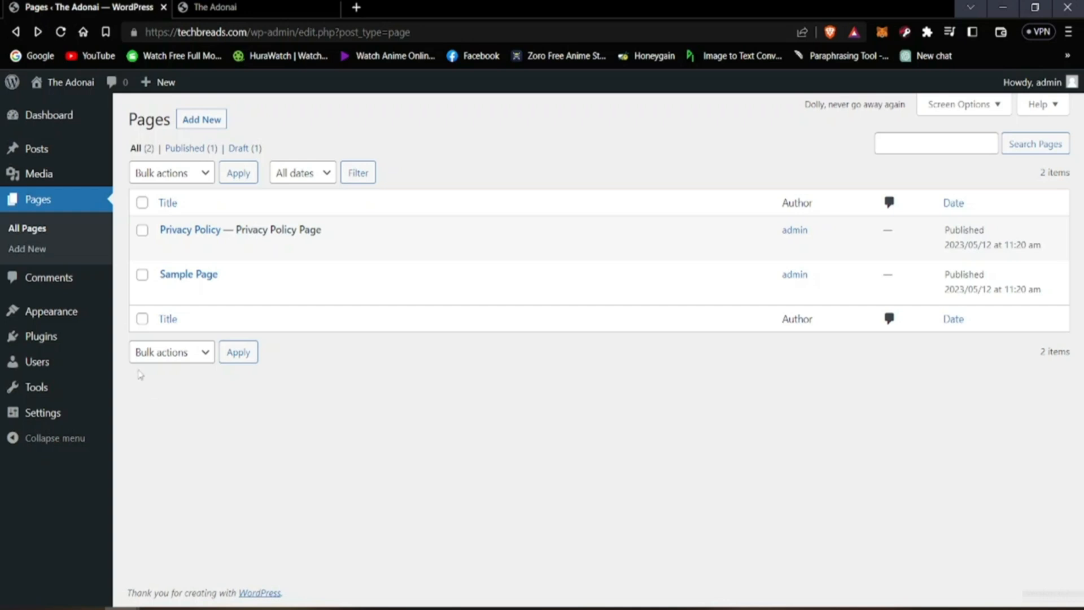
Step: Open the Comments page and unapprove the sample comment on the Hello world! post
click(45, 288)
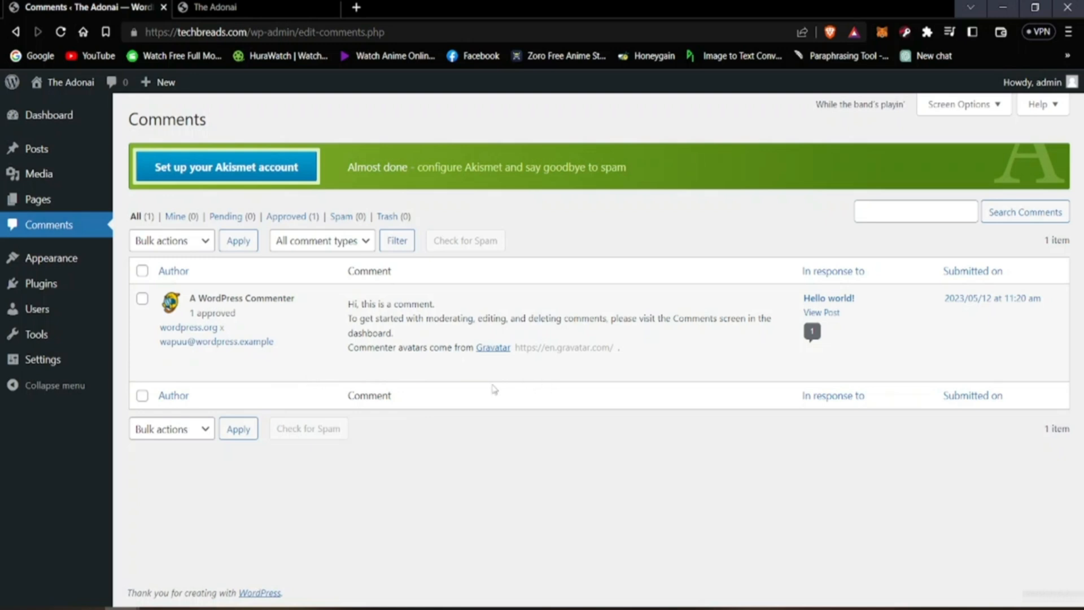
mouse_move(493, 358)
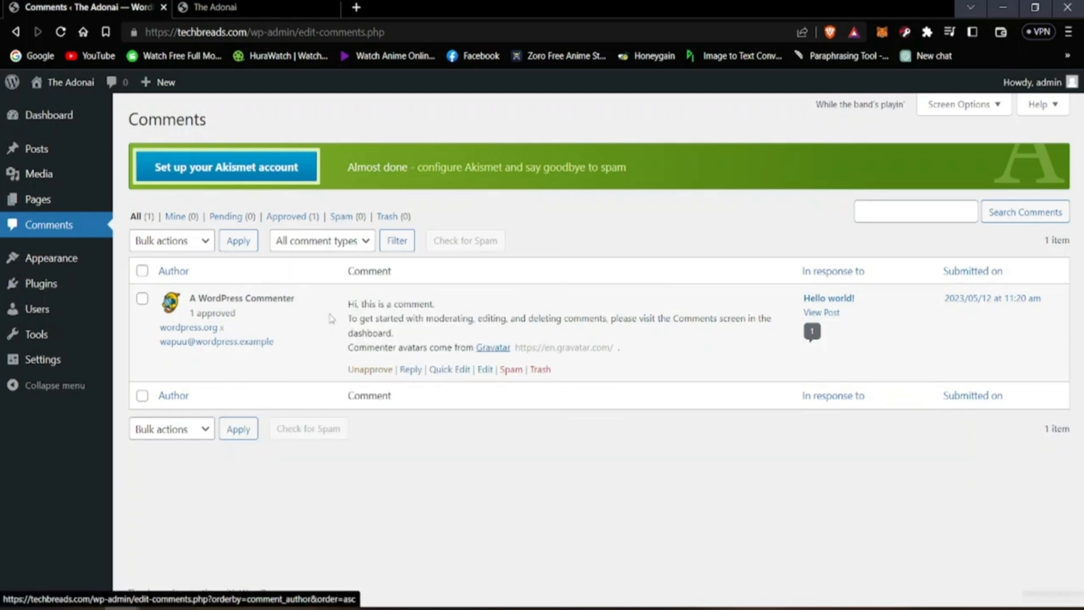
mouse_move(659, 324)
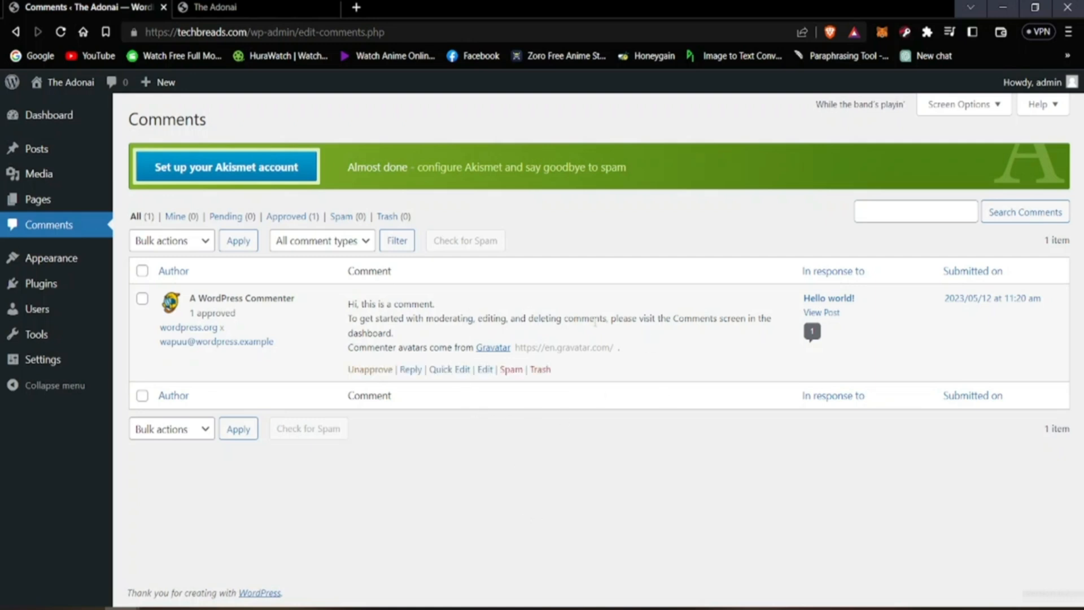
click(387, 368)
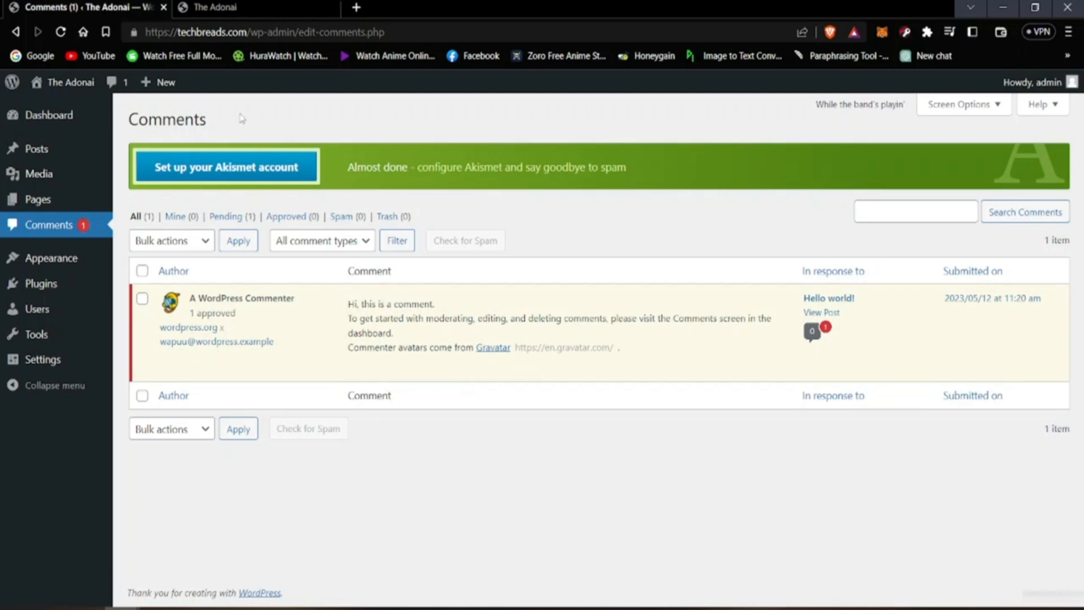
Step: Open the Hello world! post on the live site and check its Comments section
click(215, 7)
scroll(192, 277, down, 4)
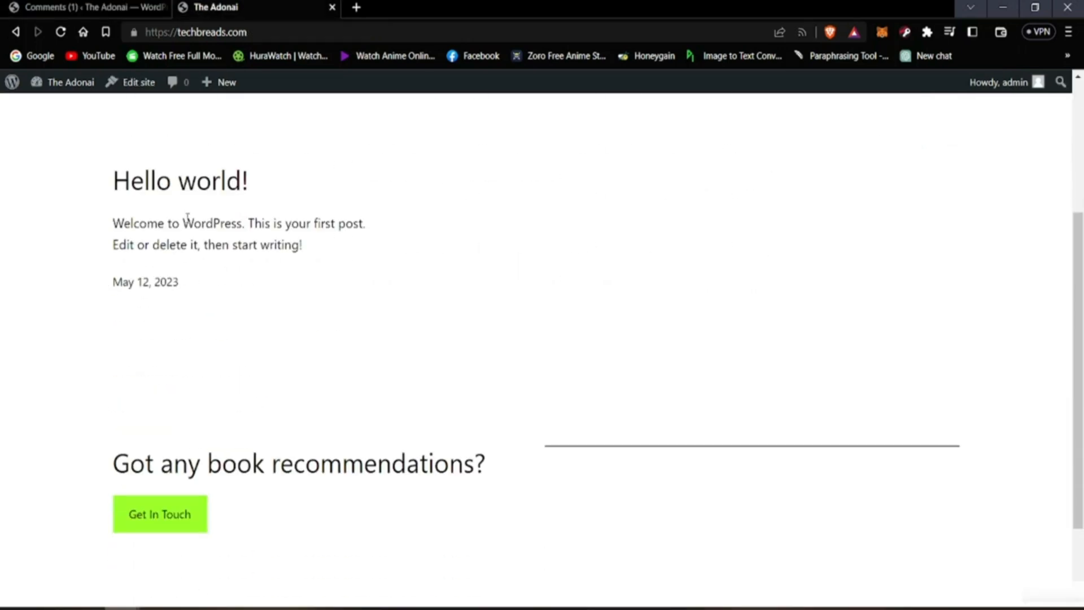
click(191, 181)
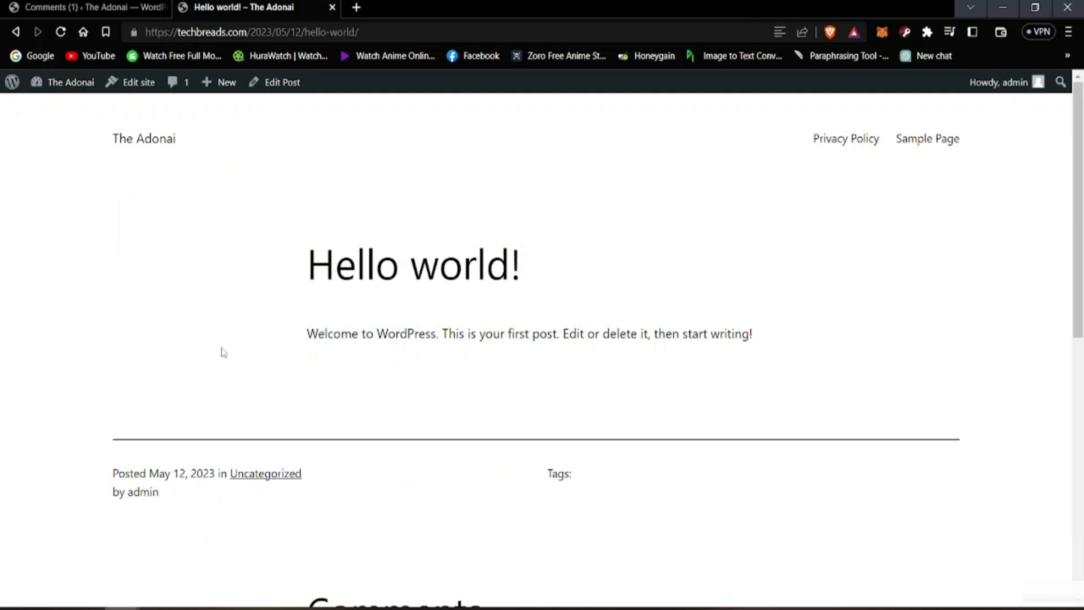
scroll(225, 363, down, 8)
scroll(273, 375, up, 7)
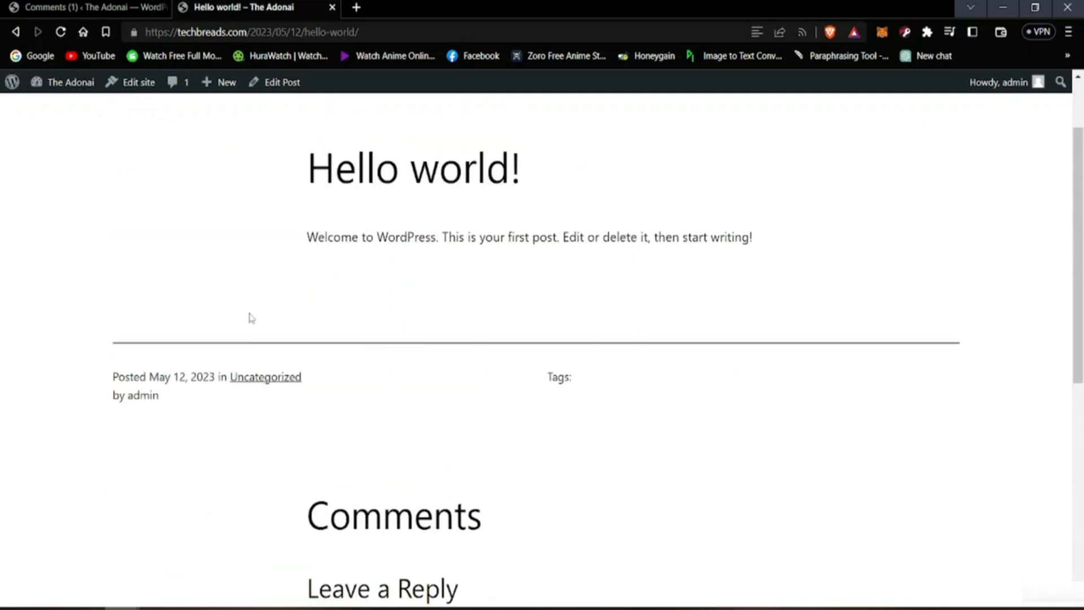
scroll(252, 318, up, 2)
Step: Approve the sample comment in the admin Comments list and reload the live Hello world! post
click(85, 7)
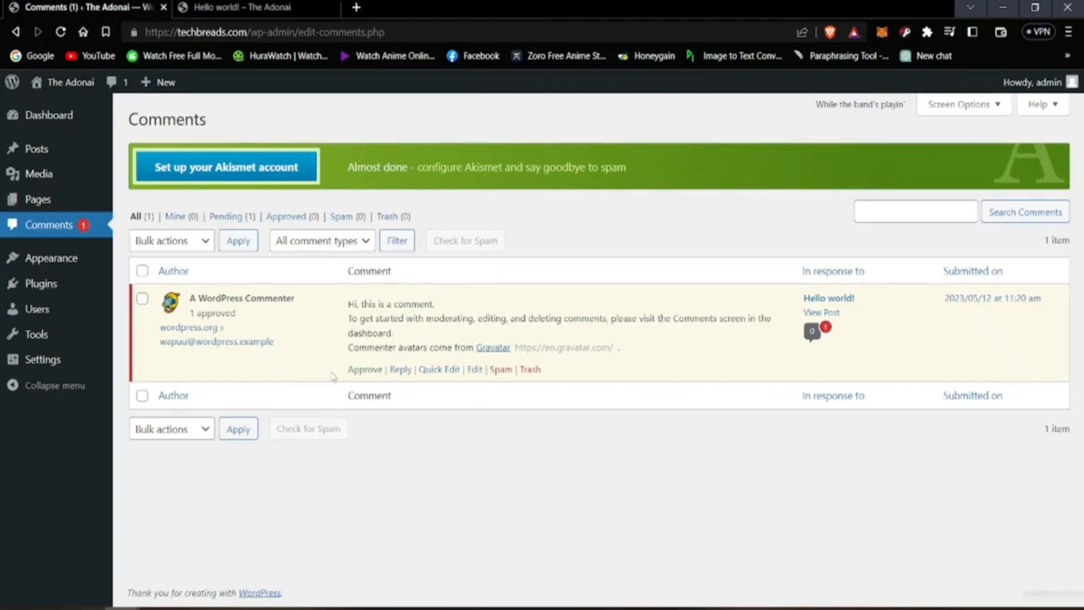
click(365, 369)
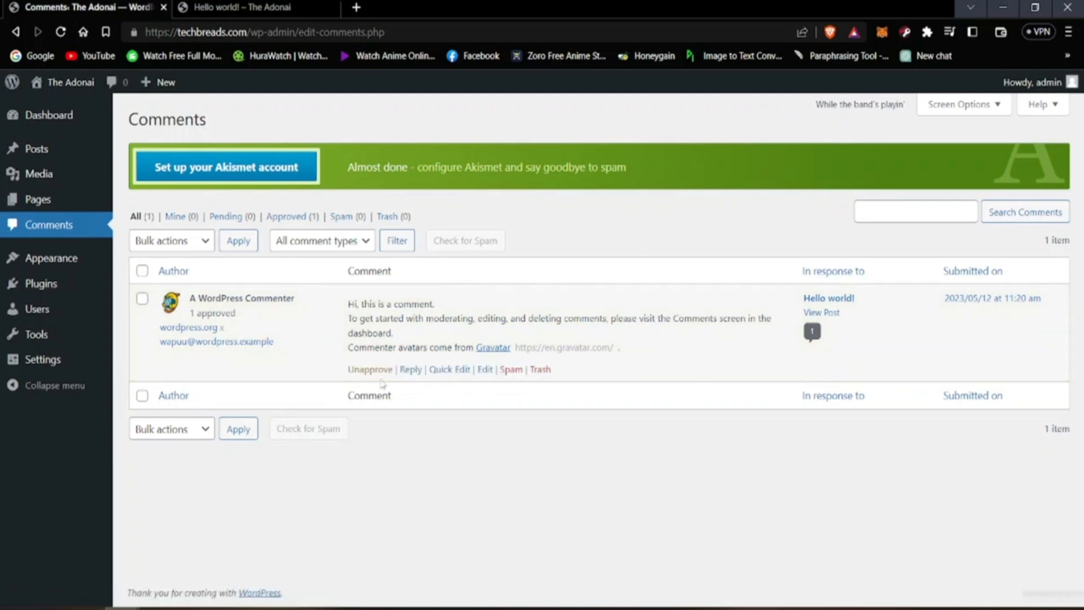
click(243, 7)
scroll(191, 367, down, 3)
scroll(90, 235, up, 3)
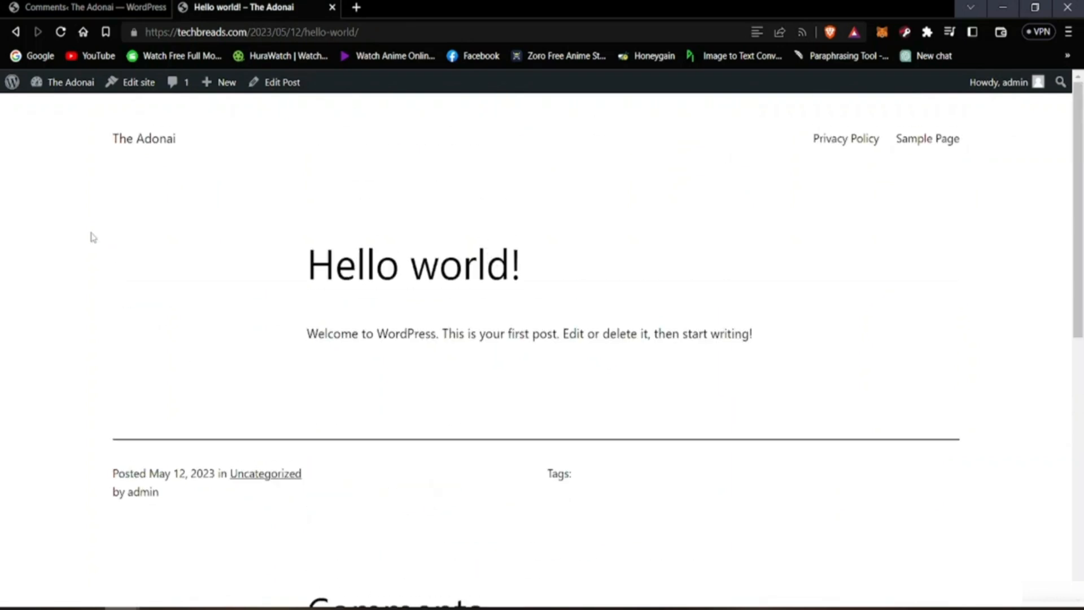
click(60, 31)
Step: Examine the Comments section of the reloaded Hello world! post for the sample comment
scroll(141, 321, down, 1)
scroll(141, 320, down, 8)
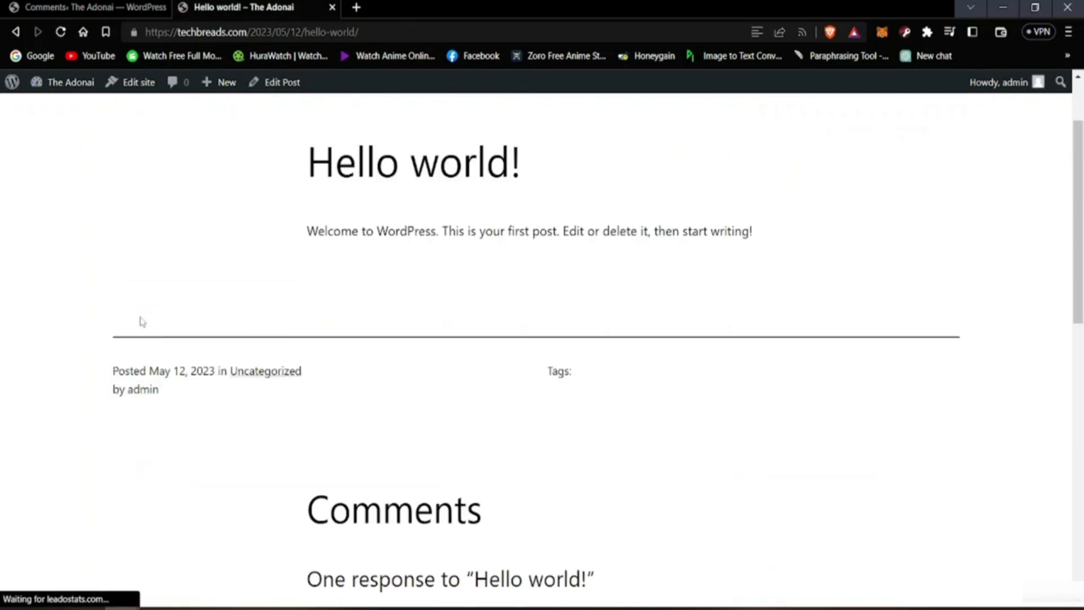
scroll(327, 354, up, 3)
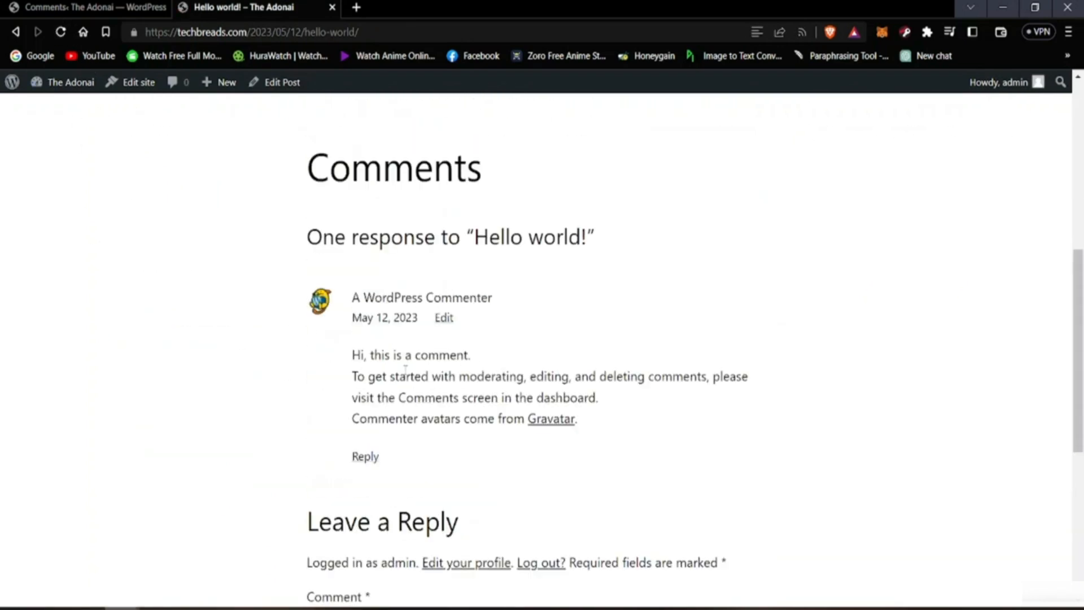
scroll(440, 368, down, 1)
scroll(496, 387, up, 8)
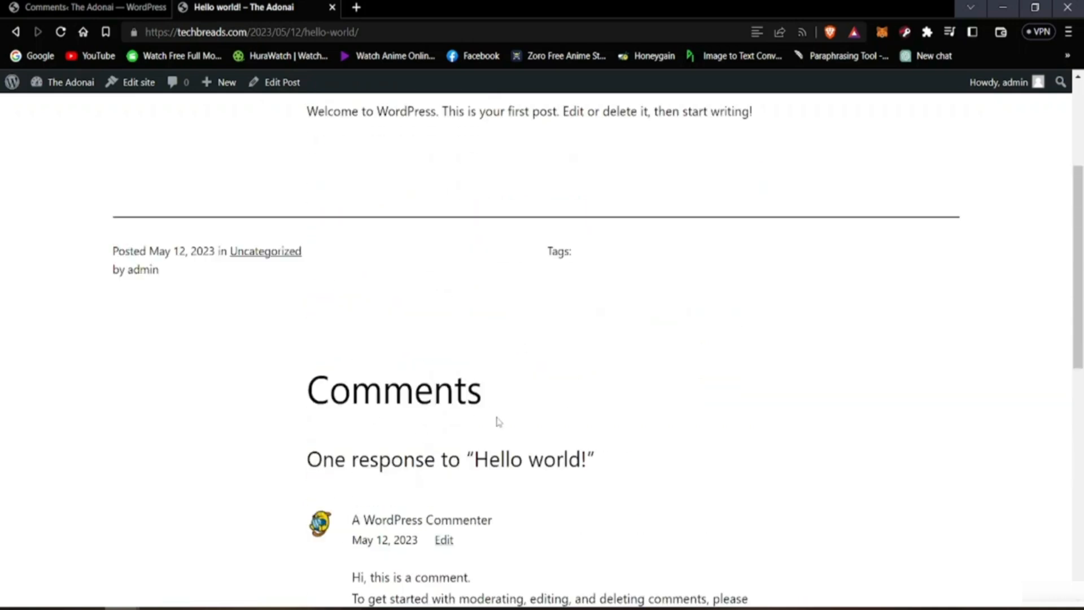
scroll(226, 472, down, 5)
scroll(226, 472, down, 2)
Step: Unapprove the sample comment again in the admin Comments list and reload the live Hello world! post to check its Comments section
key(ctrl+shift+Tab)
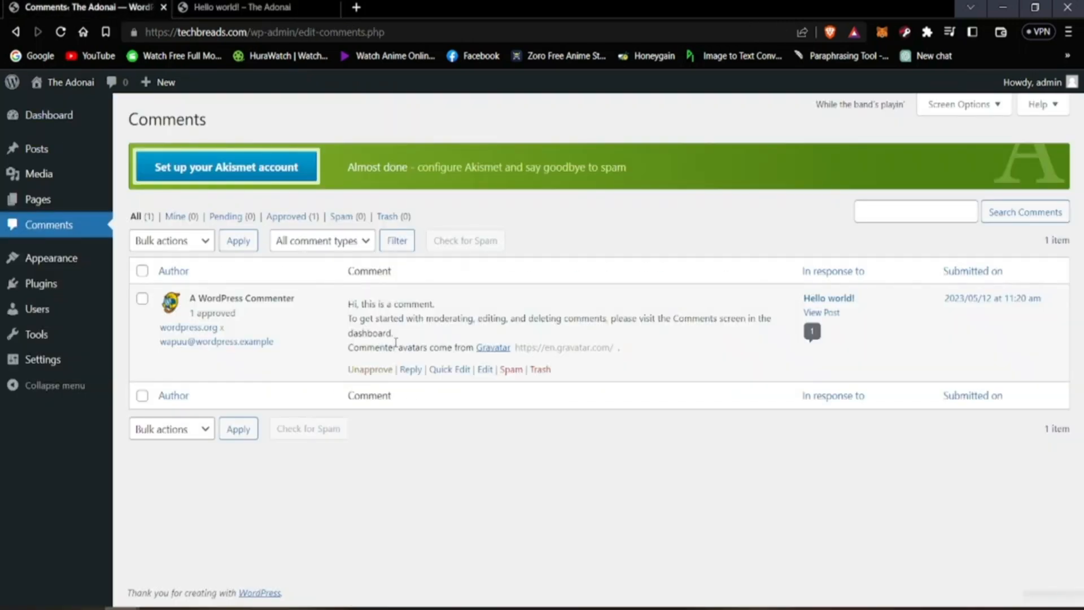
click(371, 370)
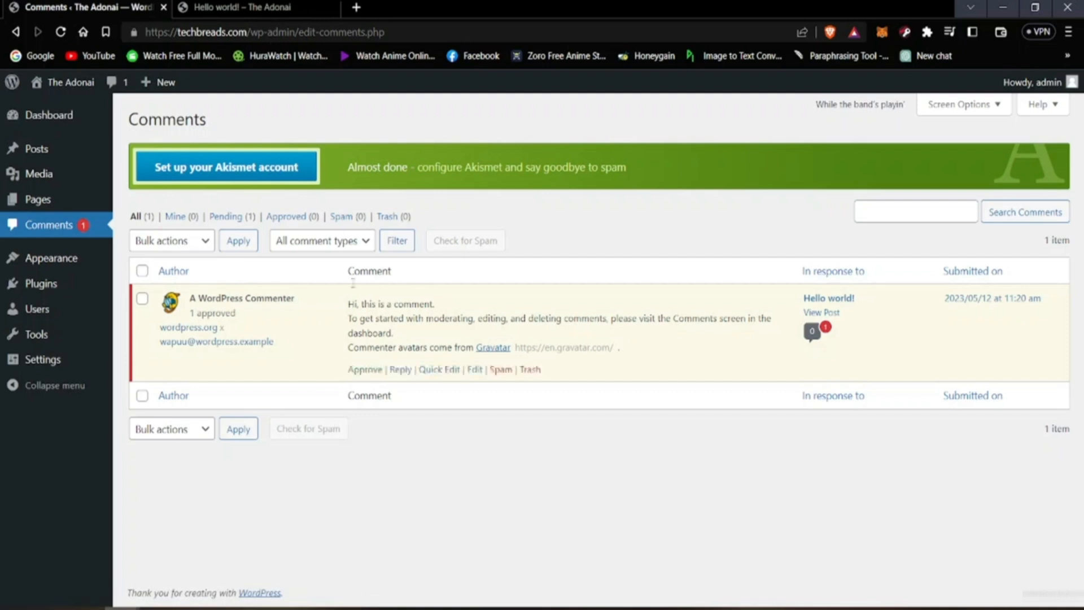
click(280, 5)
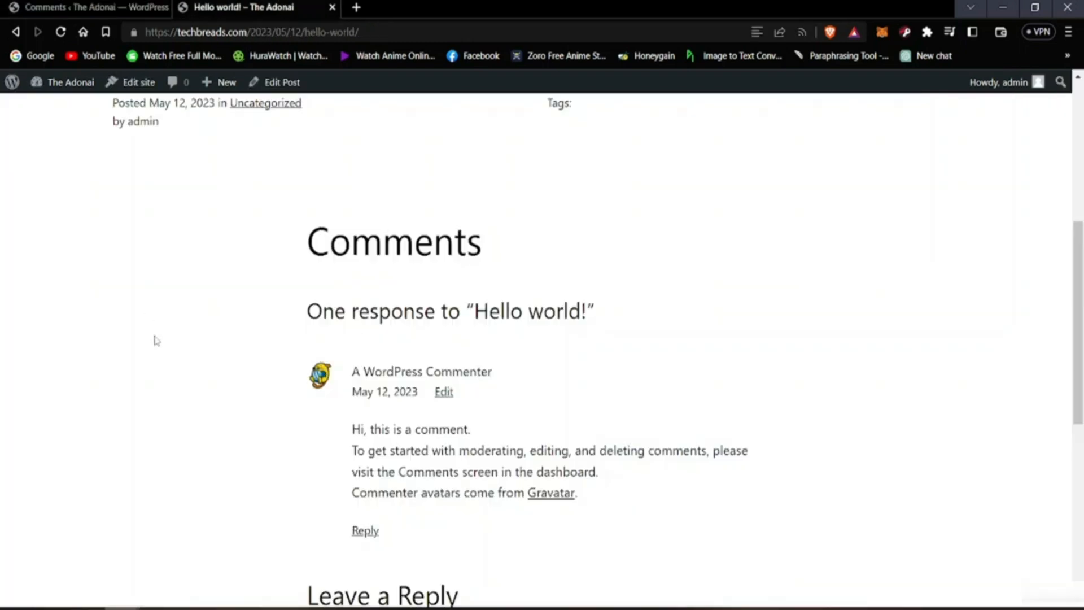
click(61, 32)
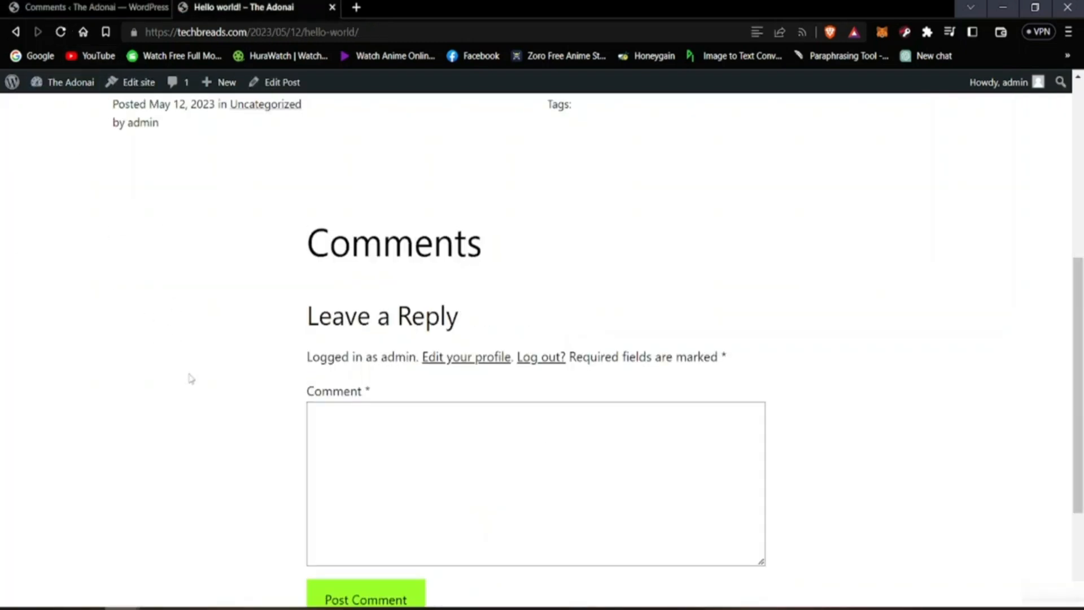
scroll(334, 421, up, 6)
scroll(298, 420, up, 3)
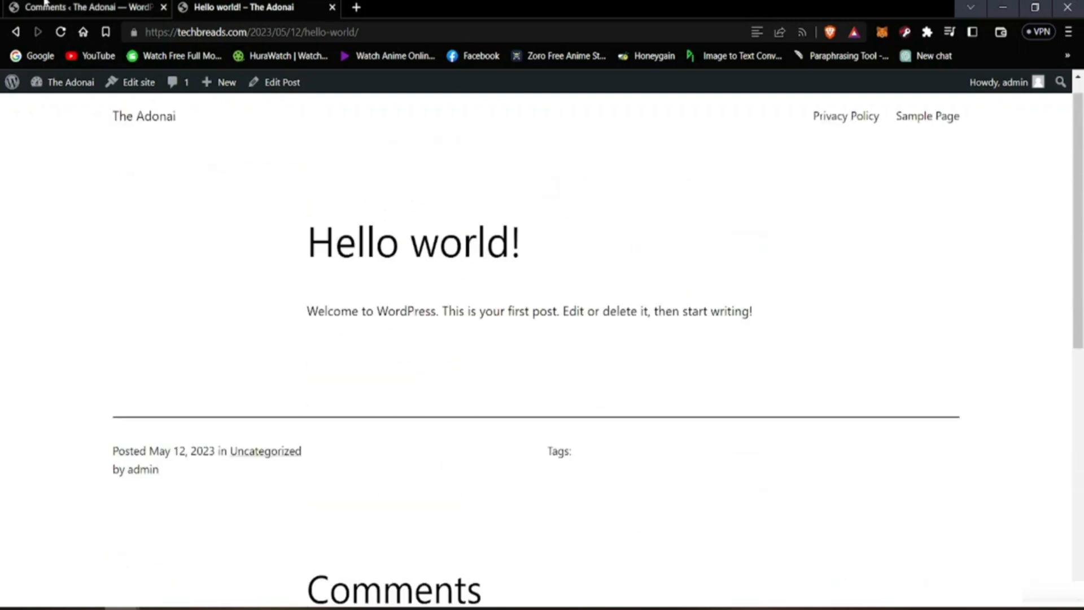
Step: Approve the sample comment once more in the admin Comments list and reload the live Hello world! post to check its Comments section
click(48, 7)
click(365, 368)
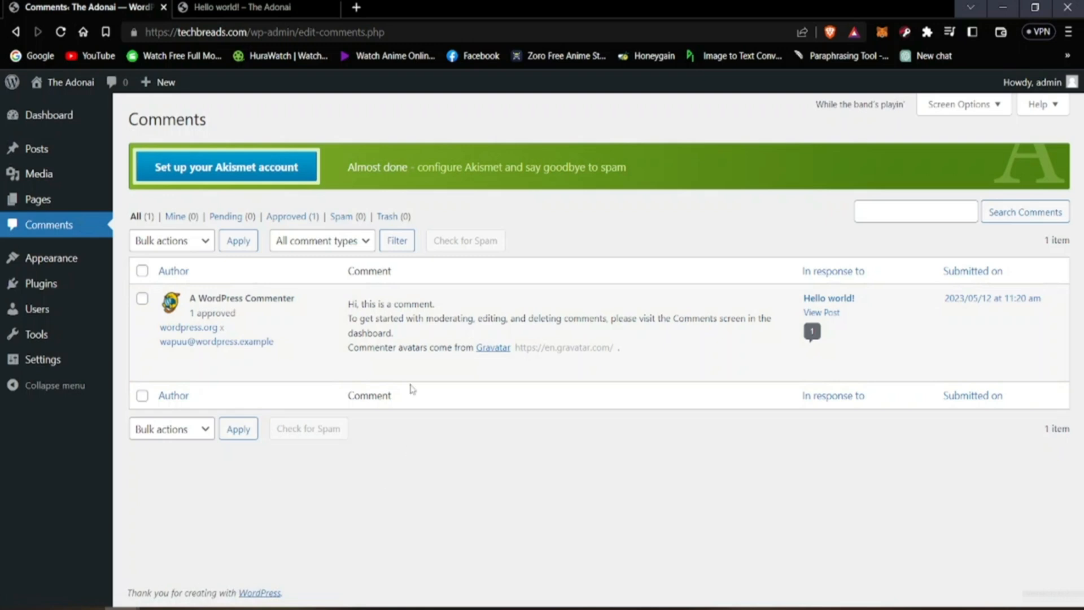
click(269, 7)
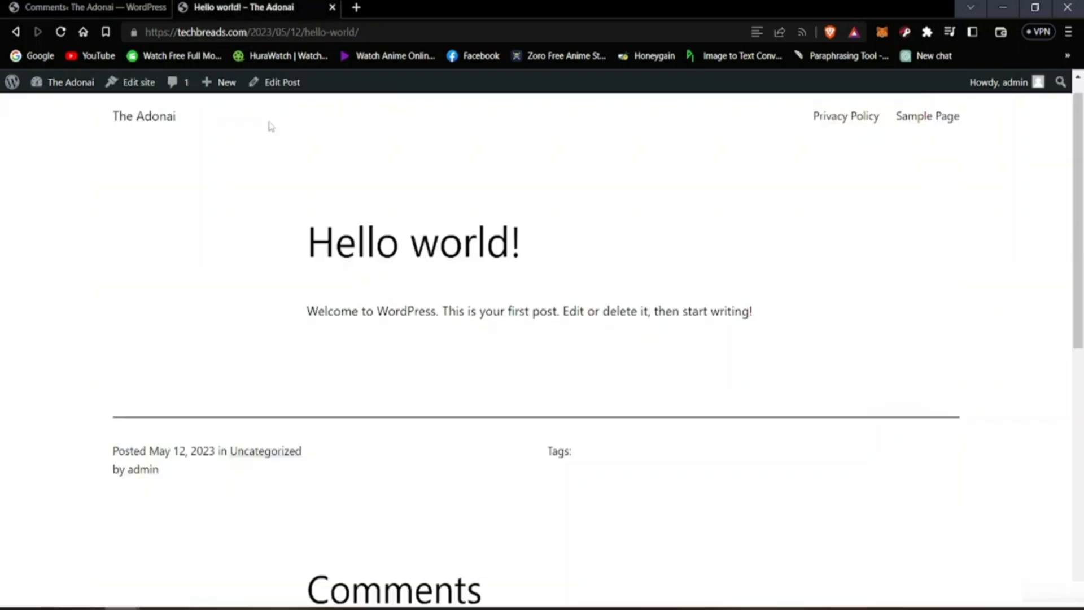
scroll(268, 126, down, 8)
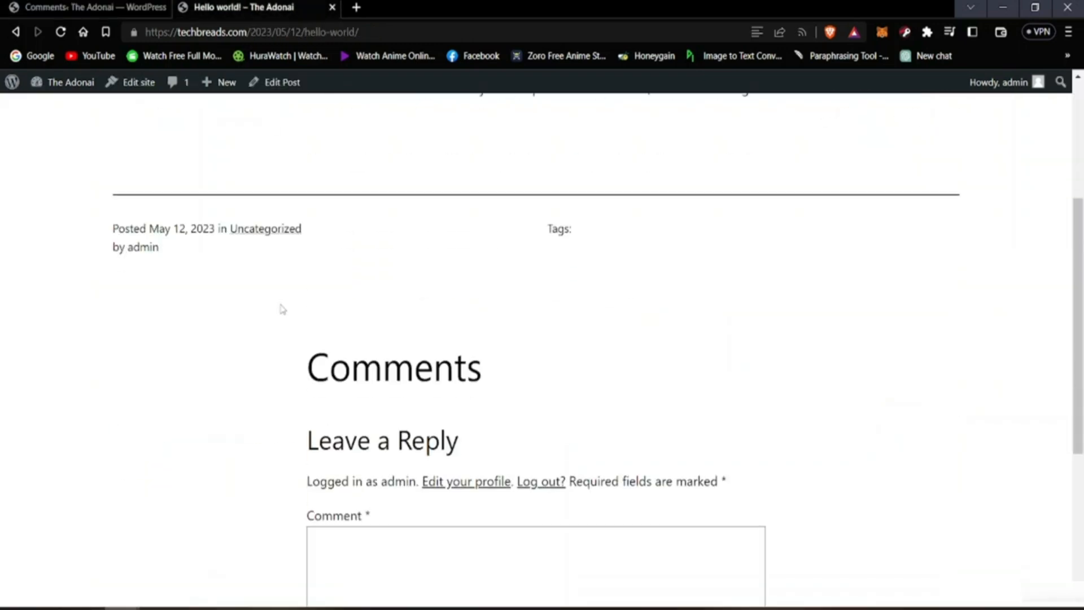
click(61, 32)
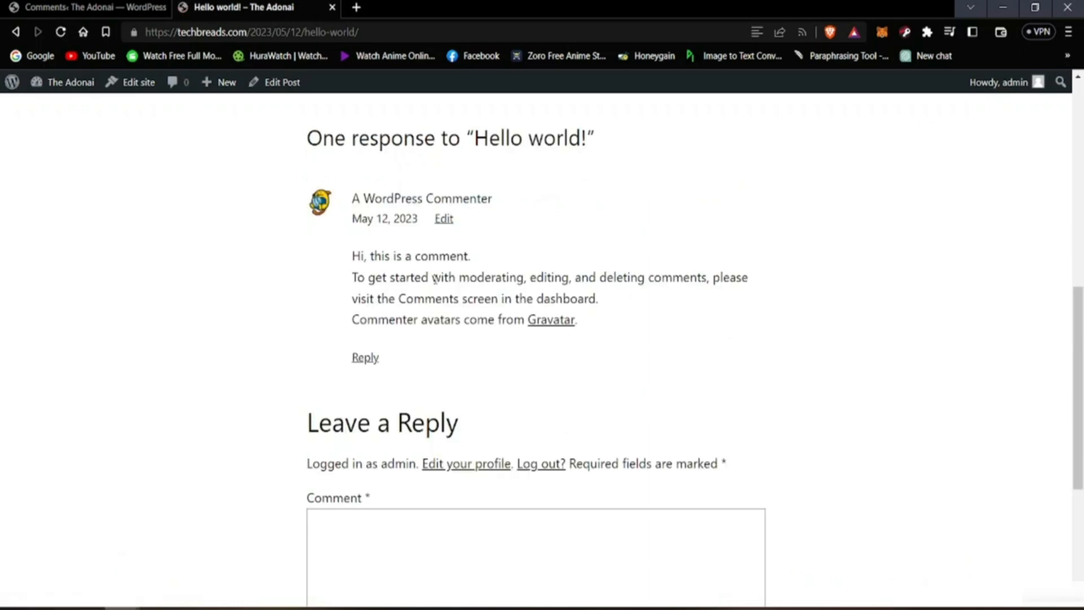
scroll(455, 388, up, 10)
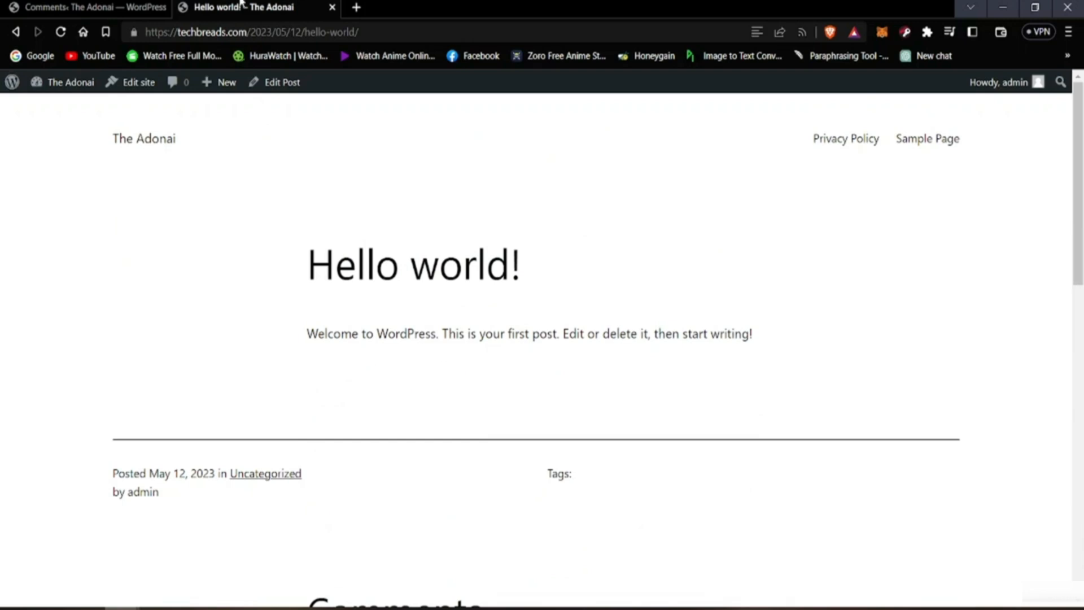
Step: Return to the admin area, open the installed Themes page under Appearance and look through the themes
click(169, 5)
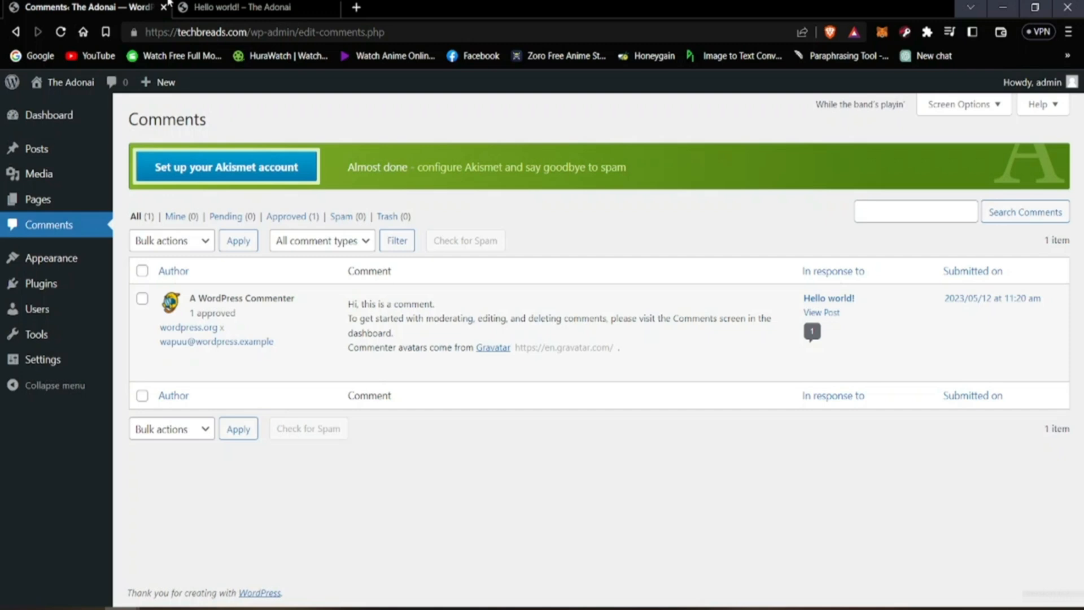
mouse_move(44, 262)
mouse_move(110, 274)
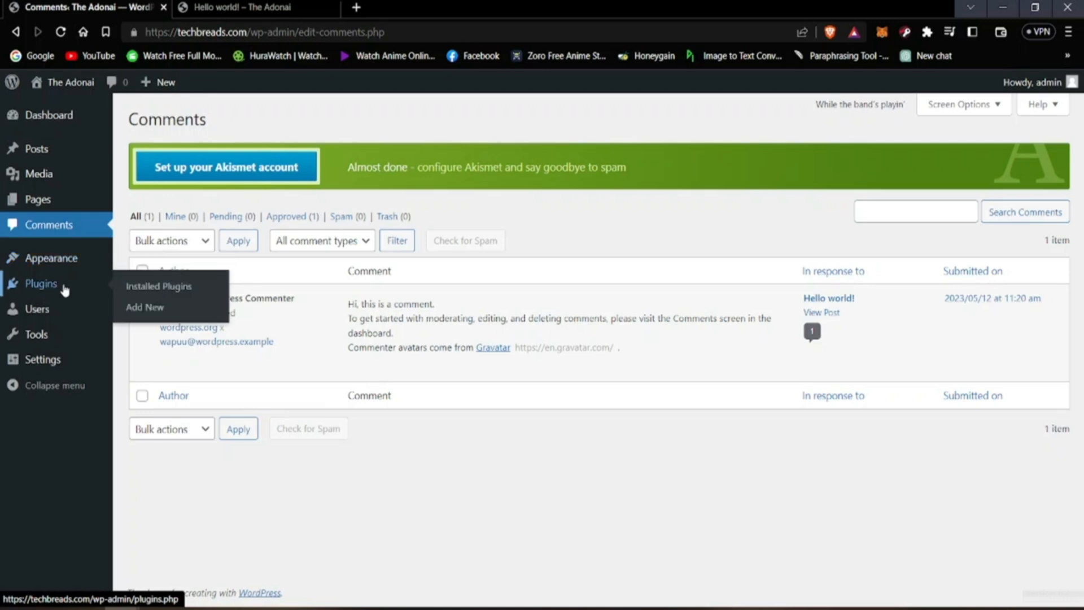
click(142, 261)
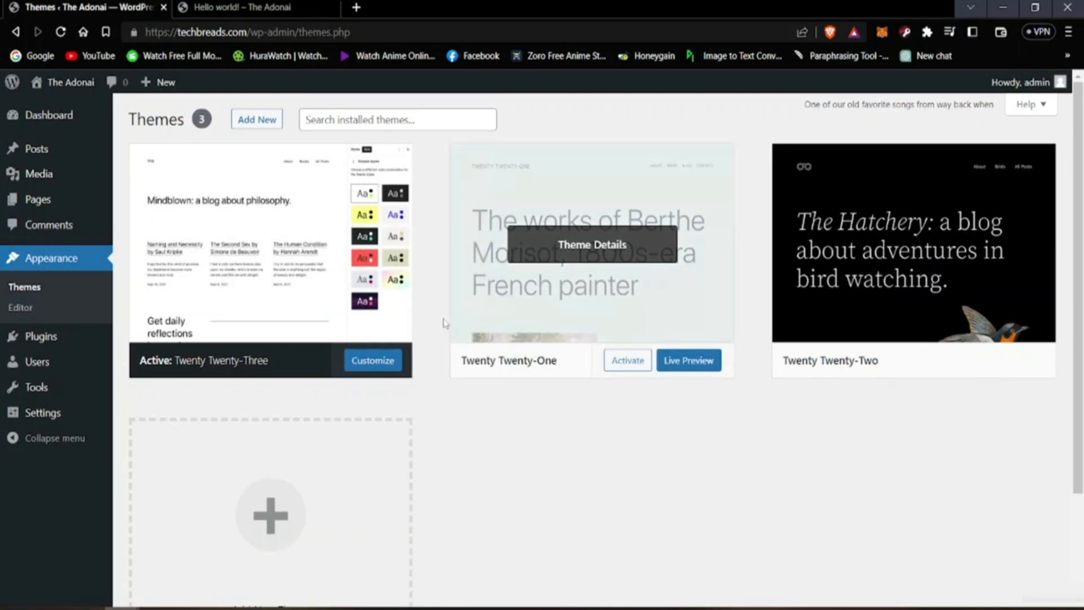
scroll(508, 388, down, 2)
scroll(445, 333, up, 2)
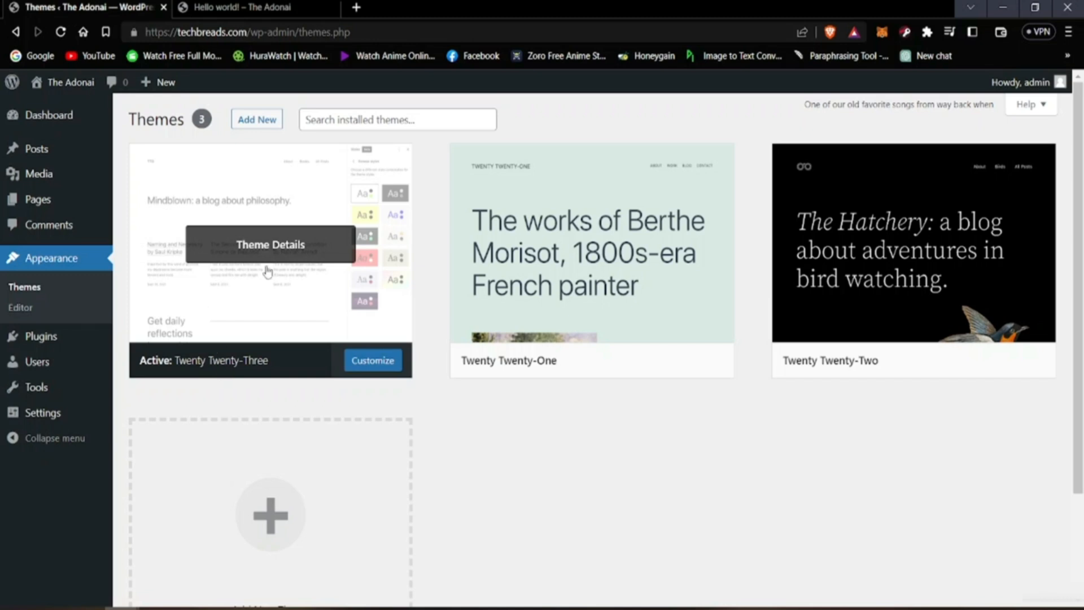
Step: Open the live site's home page and examine how the active theme lays it out from header to footer
click(248, 8)
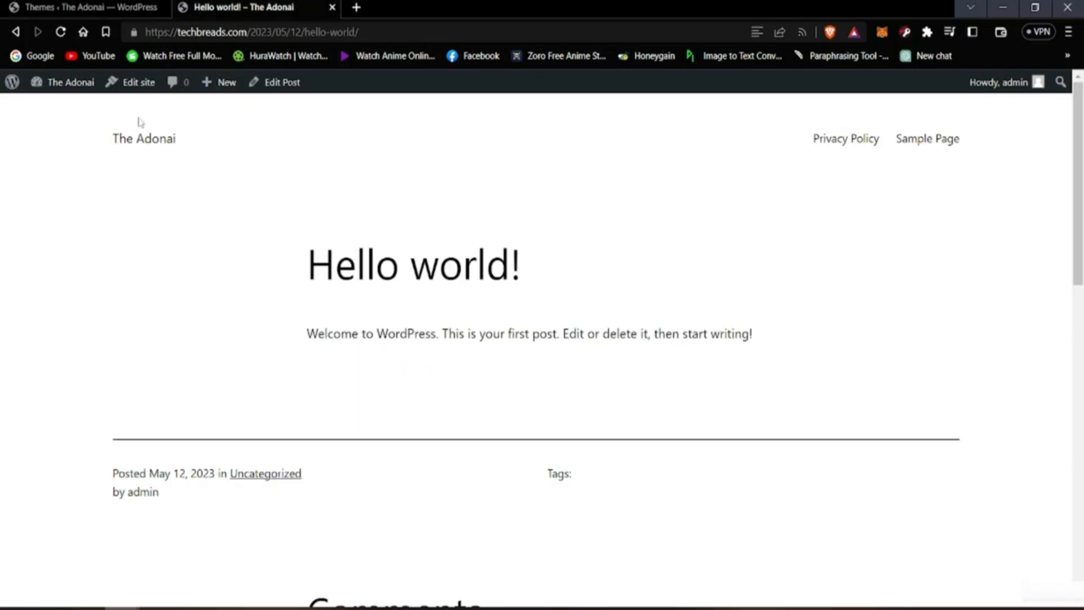
click(142, 138)
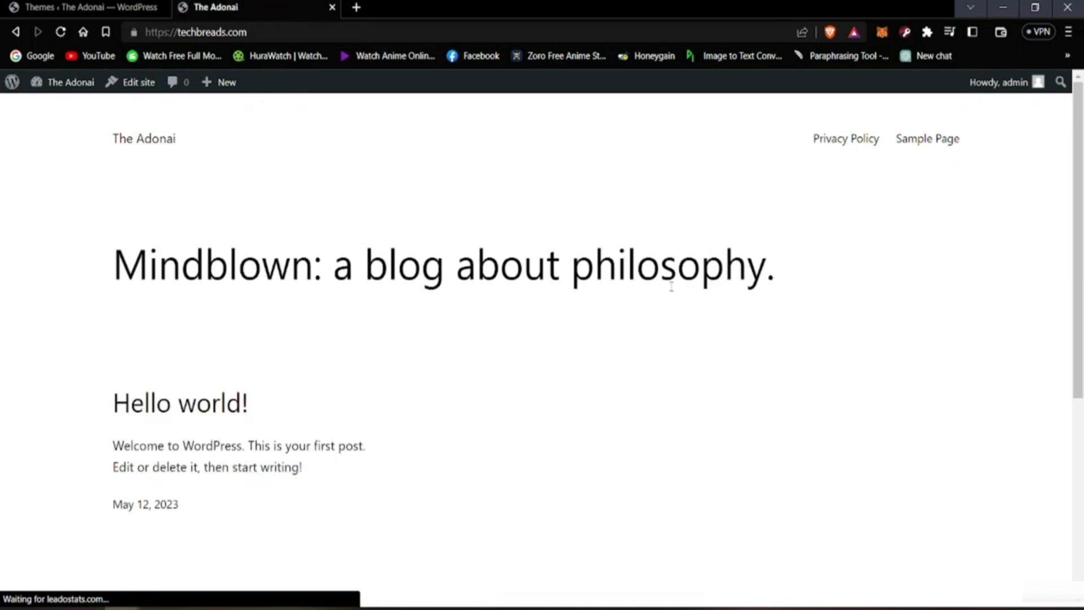
scroll(474, 383, down, 5)
scroll(475, 388, down, 2)
scroll(468, 404, up, 6)
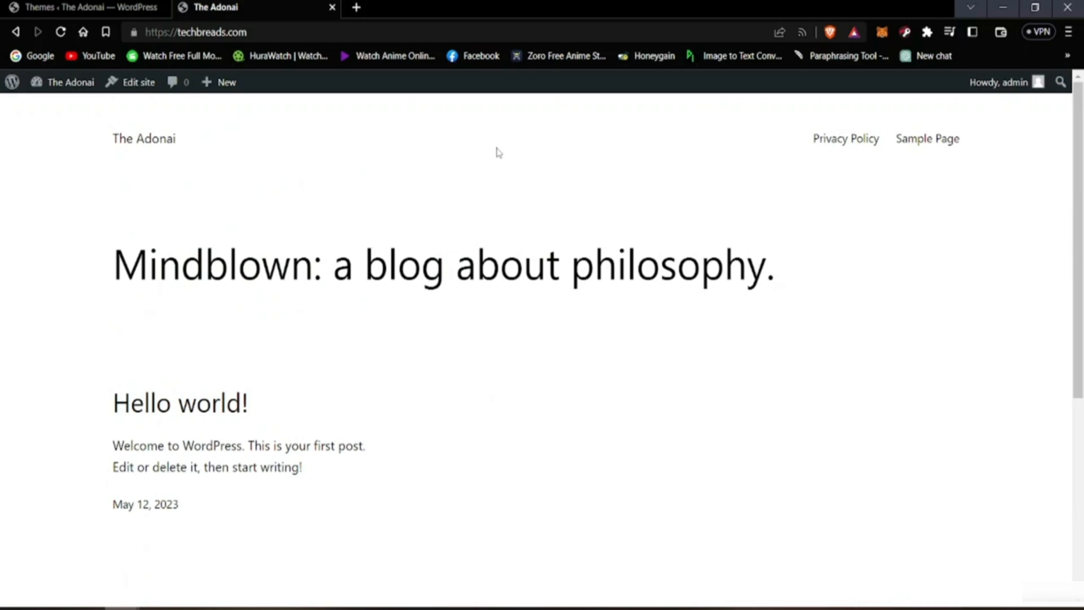
scroll(506, 484, down, 4)
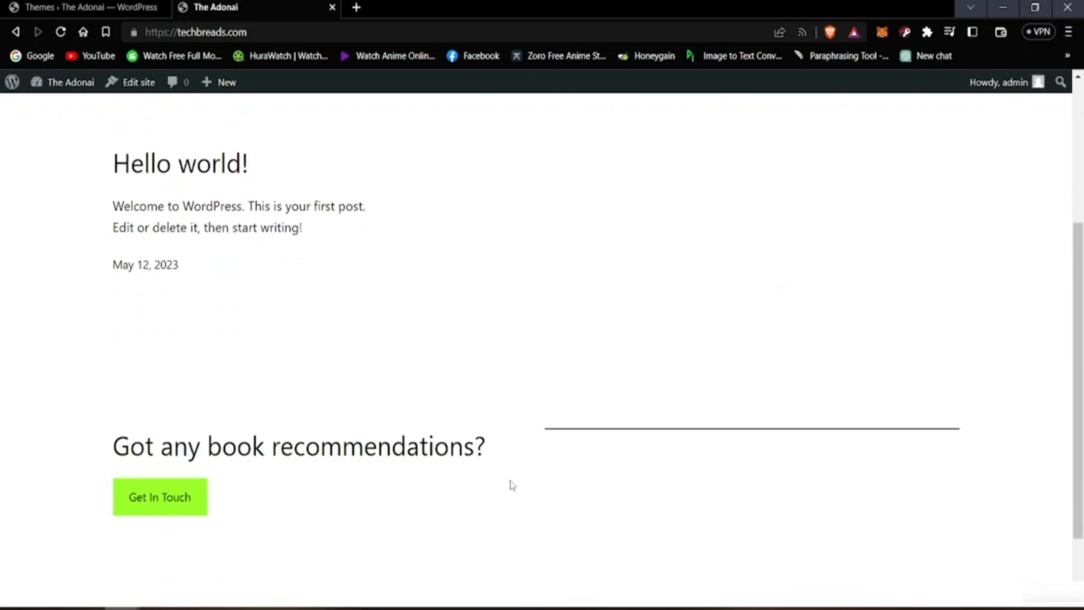
scroll(512, 489, up, 3)
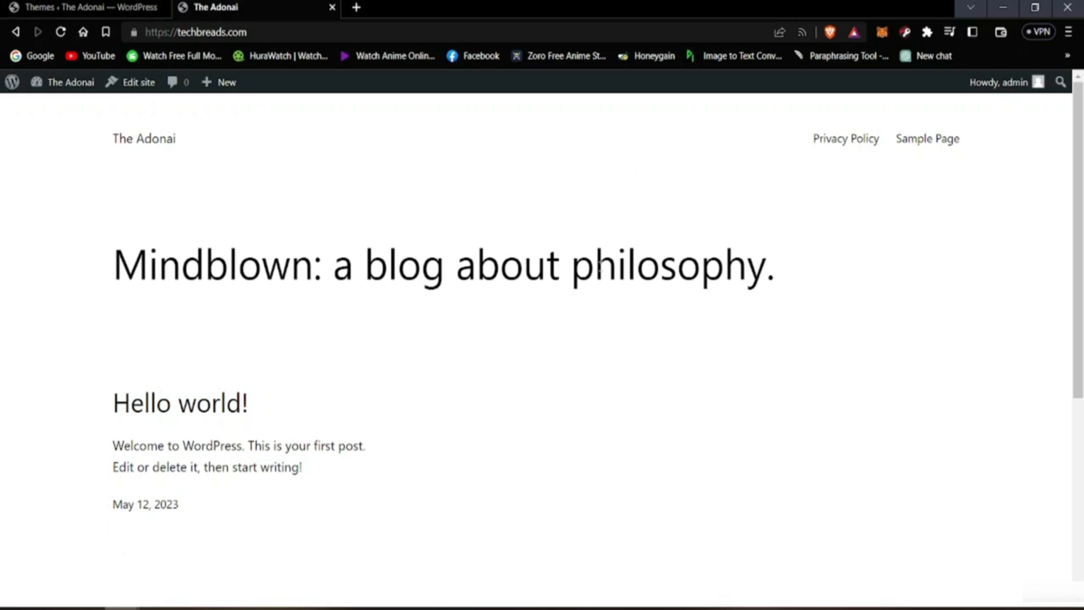
Step: Go back to the admin Themes page, open the site Editor and view its list of Templates
click(62, 6)
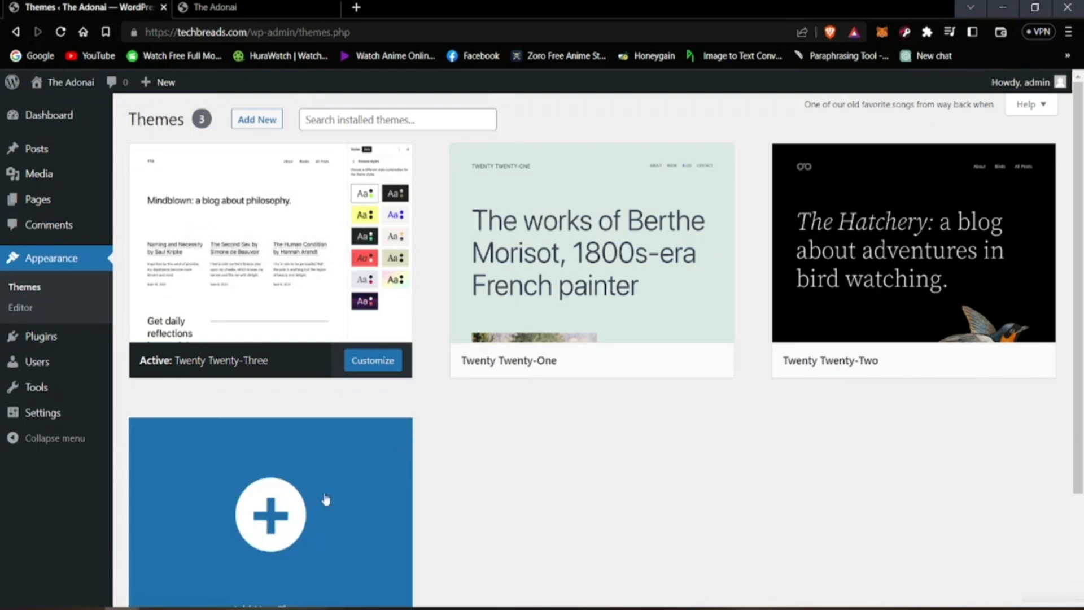
scroll(197, 461, down, 3)
scroll(197, 461, up, 3)
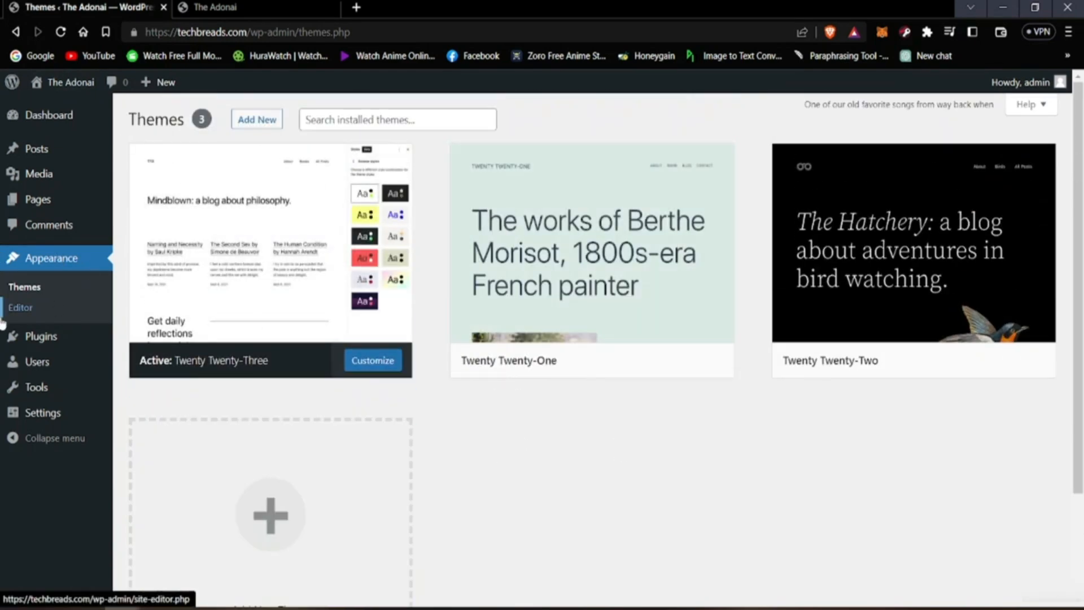
click(20, 309)
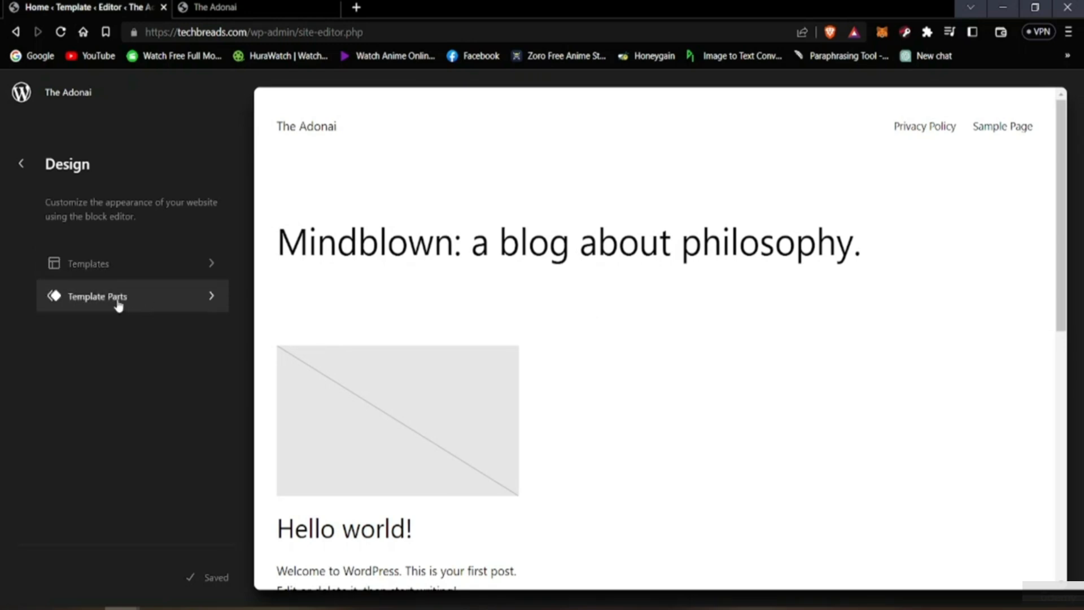
click(209, 276)
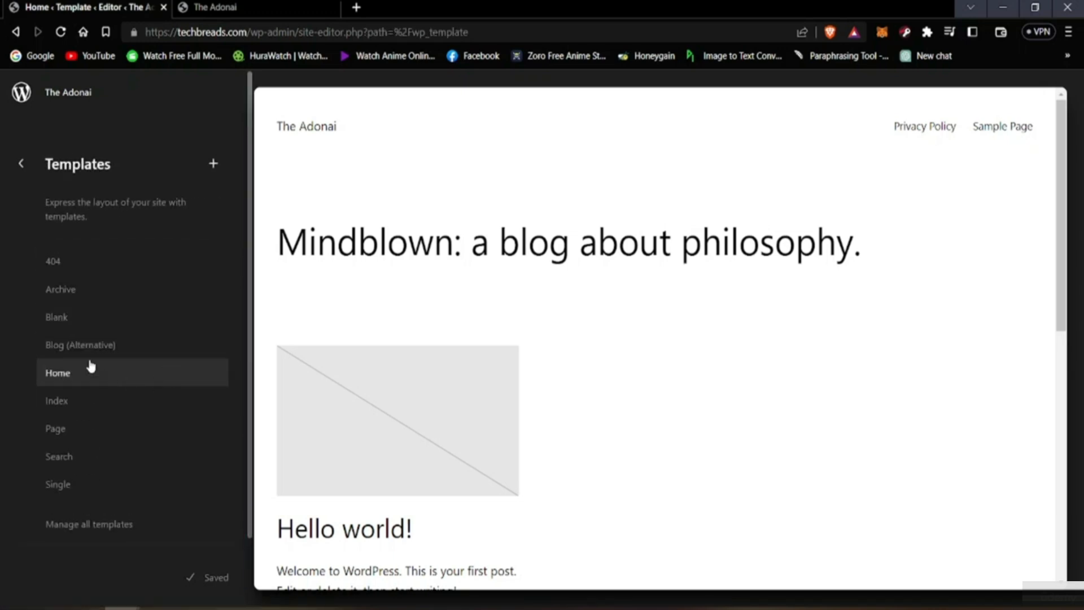
click(21, 169)
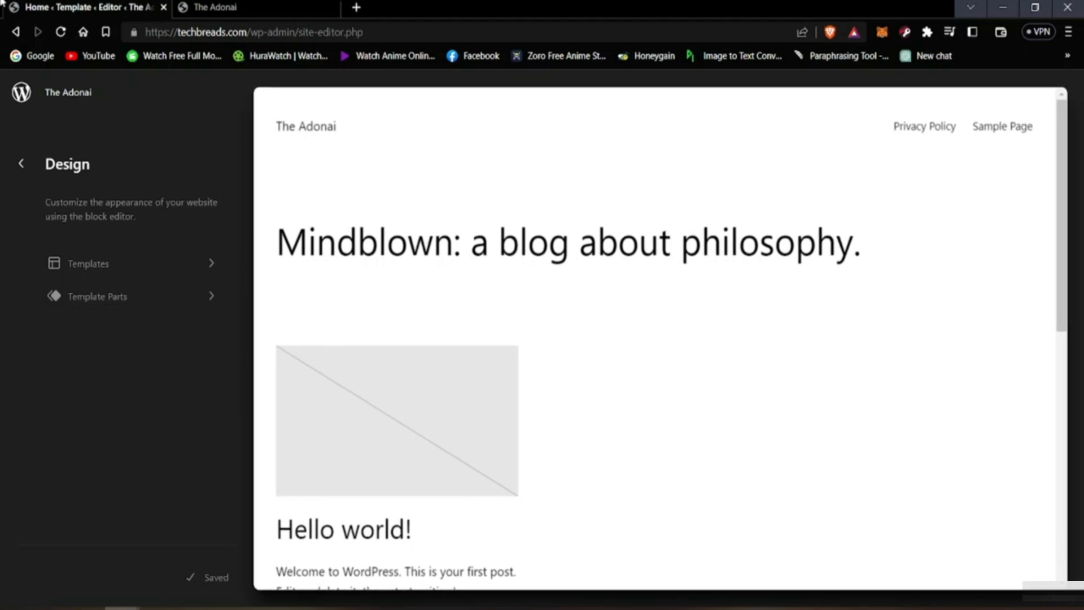
Step: Leave the site Editor for the installed Themes page and look over the available themes
click(15, 32)
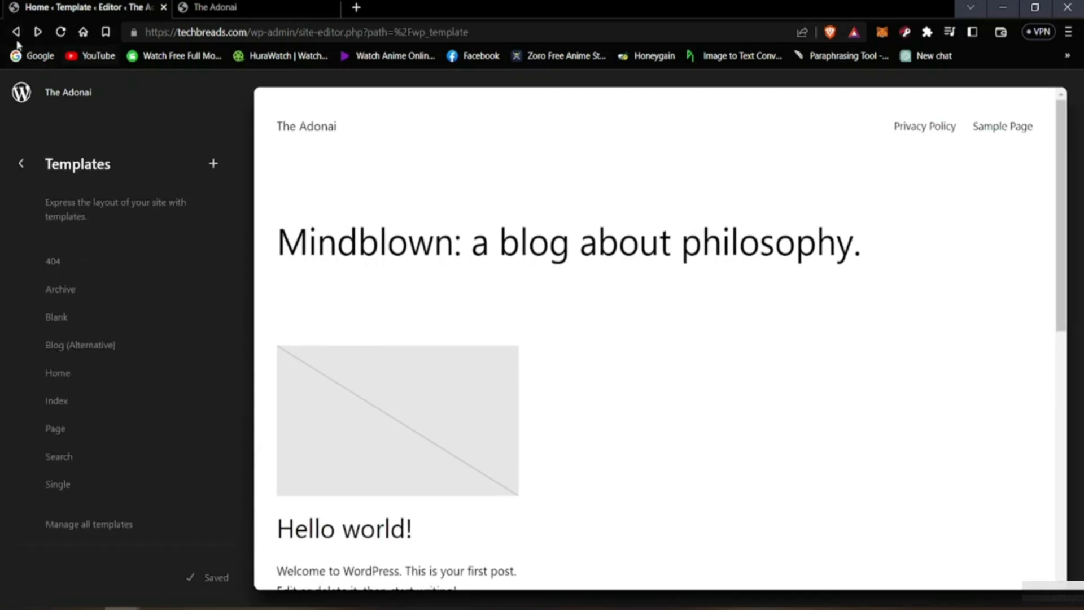
click(15, 32)
click(16, 32)
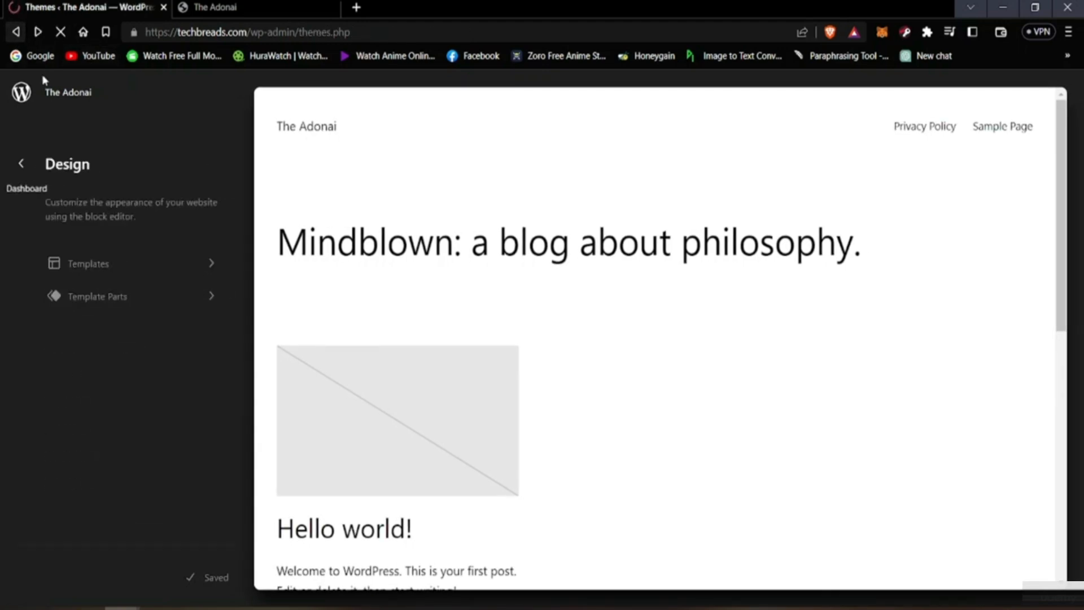
mouse_move(541, 323)
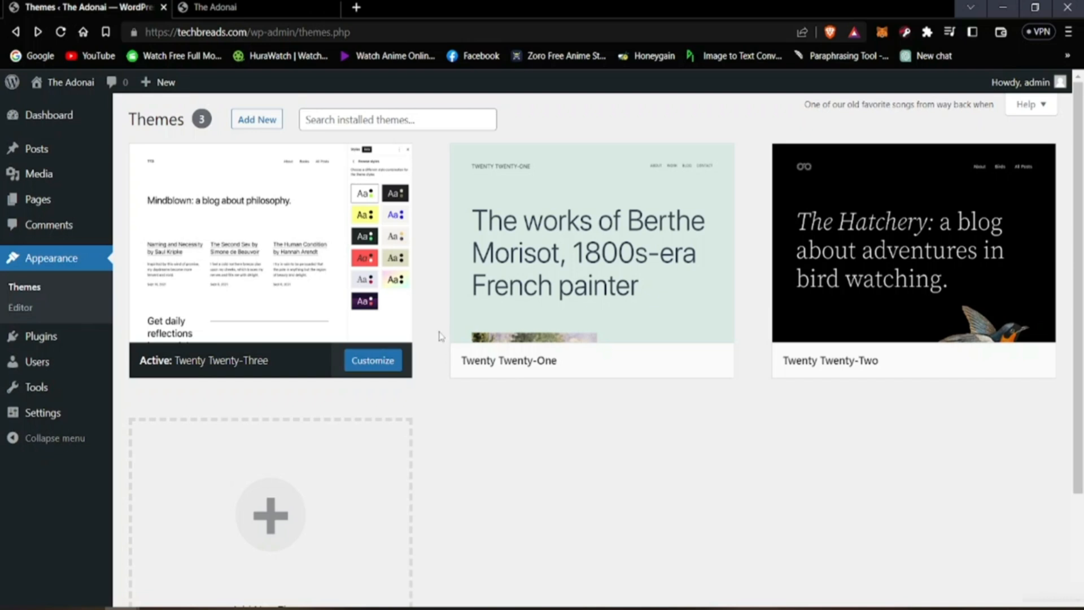
mouse_move(397, 328)
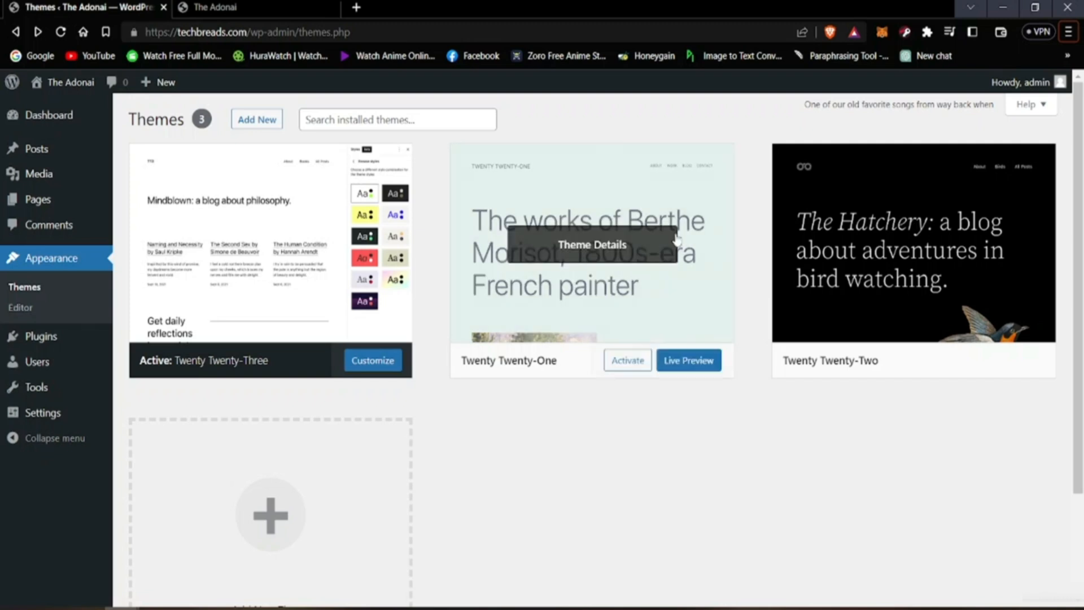
mouse_move(845, 164)
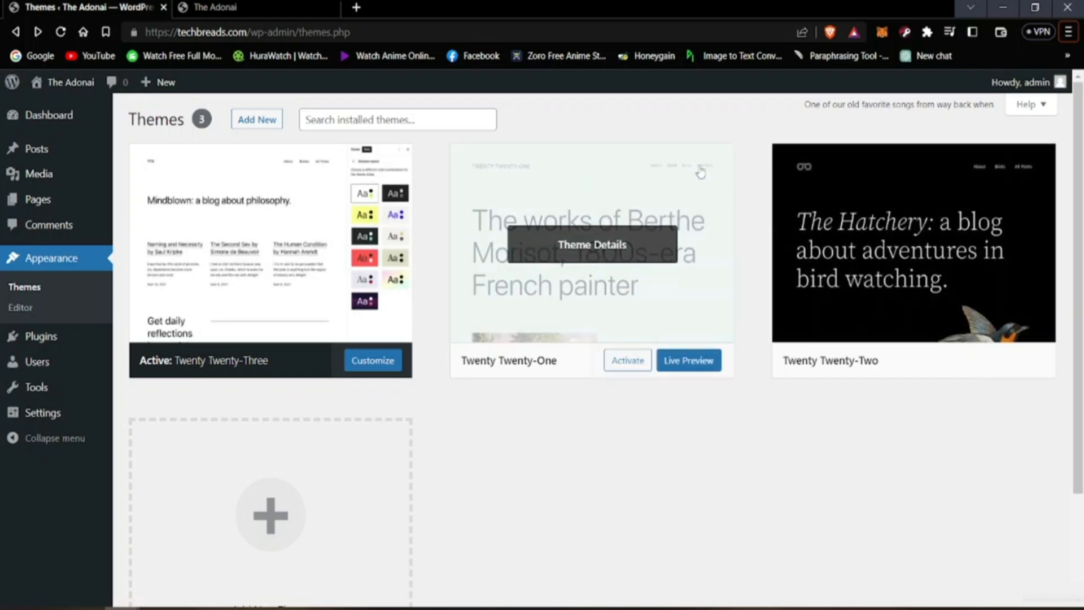
Step: Open the Add Themes directory and browse the Popular themes, including Hello Elementor, Astra, OceanWP, Kadence and Neve
click(274, 122)
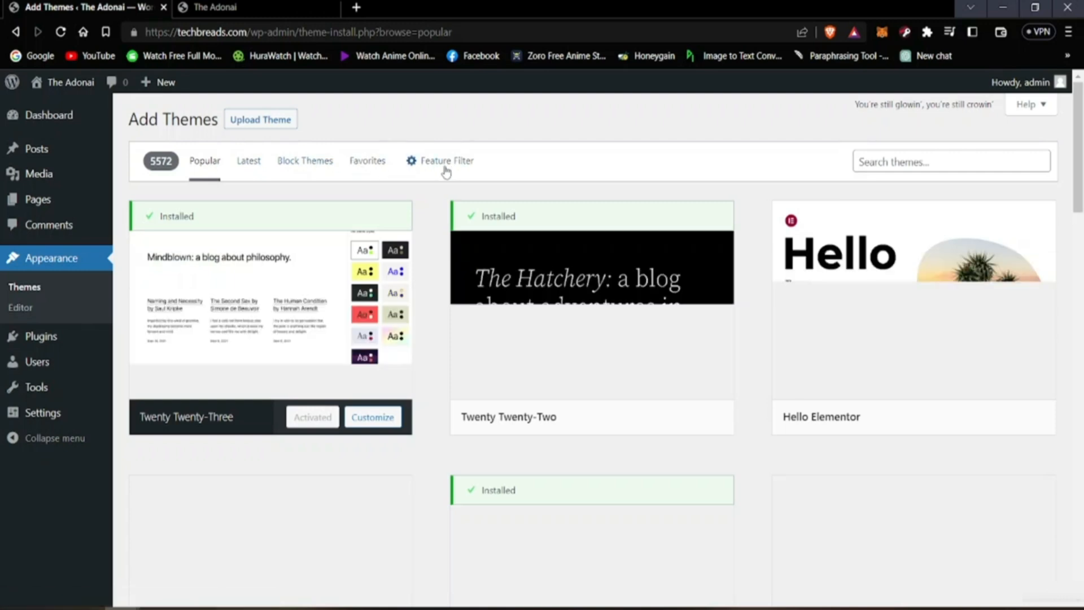
scroll(499, 244, down, 4)
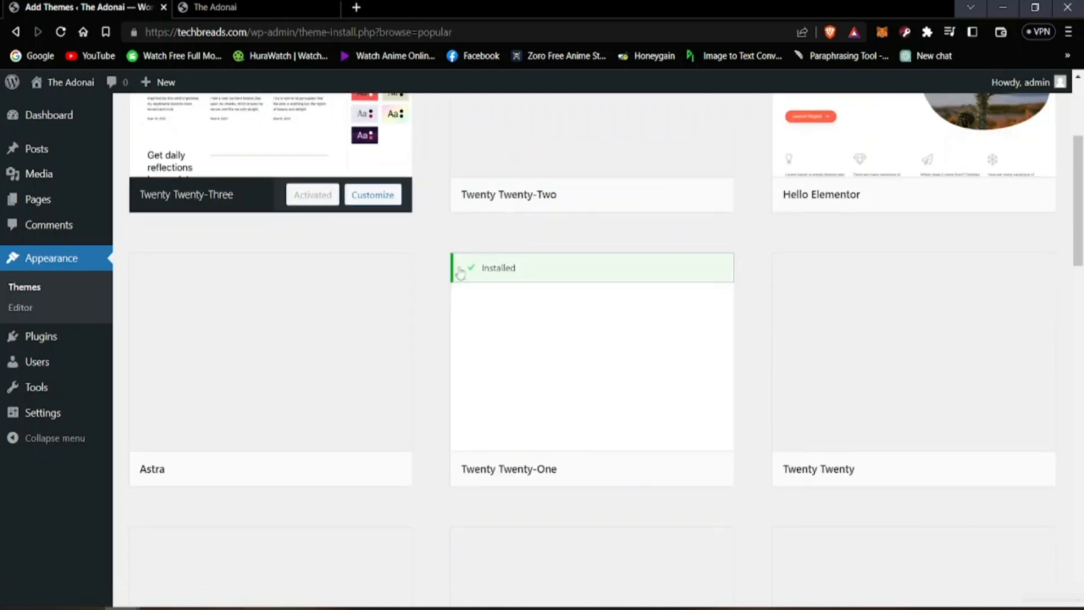
scroll(485, 292, up, 4)
mouse_move(828, 359)
scroll(790, 364, down, 7)
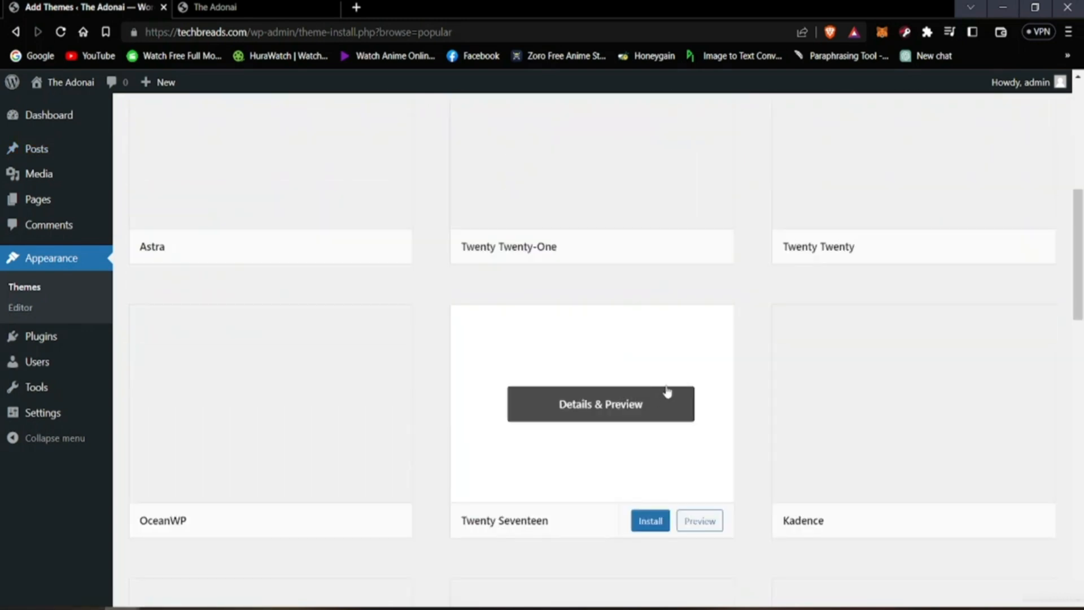
scroll(562, 424, up, 7)
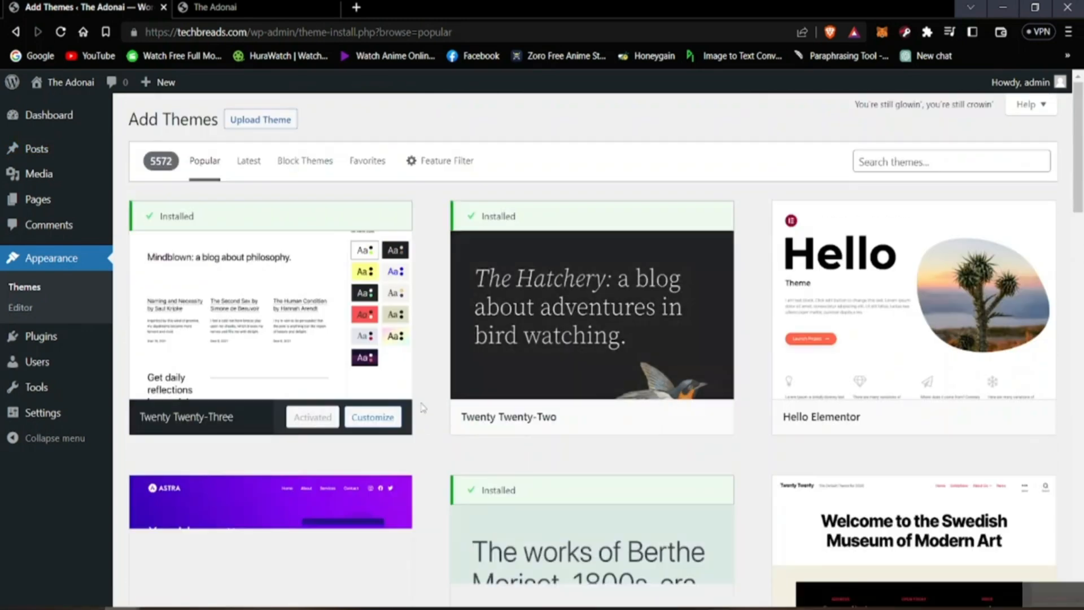
scroll(431, 438, down, 8)
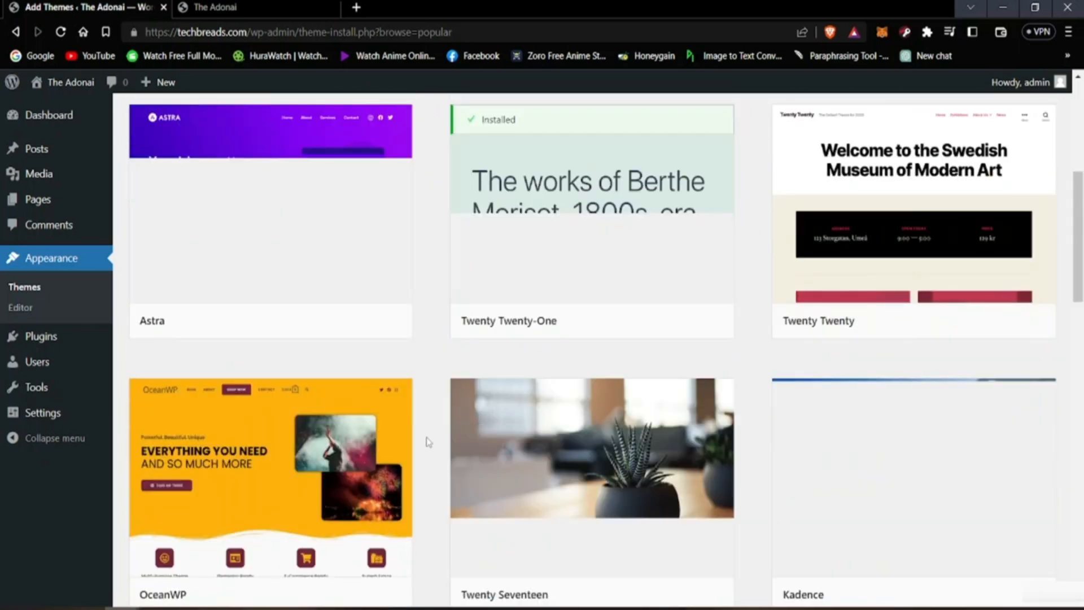
scroll(446, 446, down, 2)
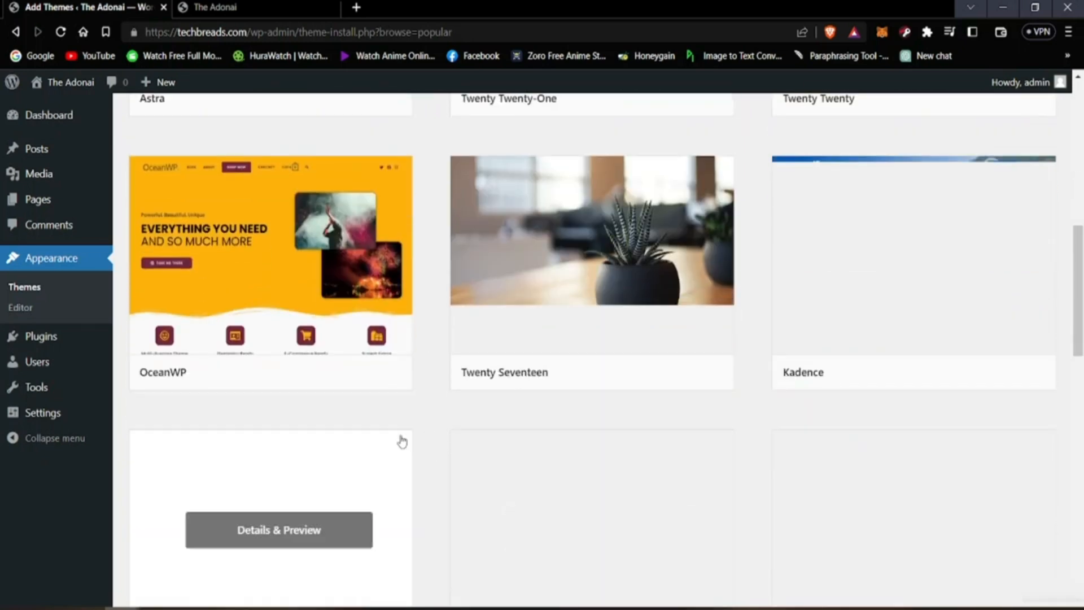
scroll(401, 441, up, 2)
scroll(387, 480, up, 8)
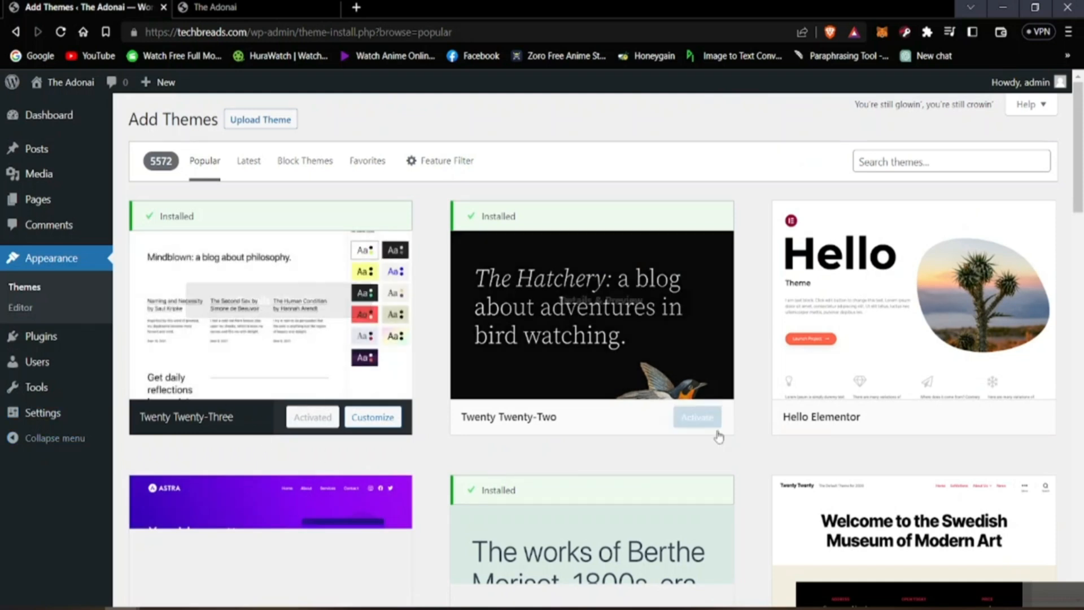
mouse_move(553, 355)
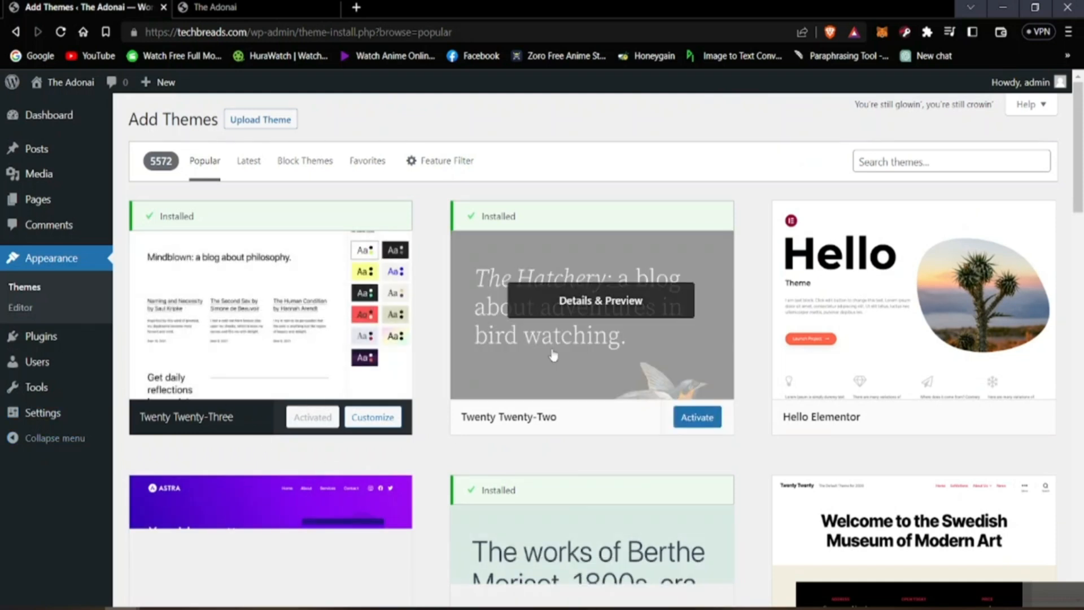
scroll(375, 443, down, 10)
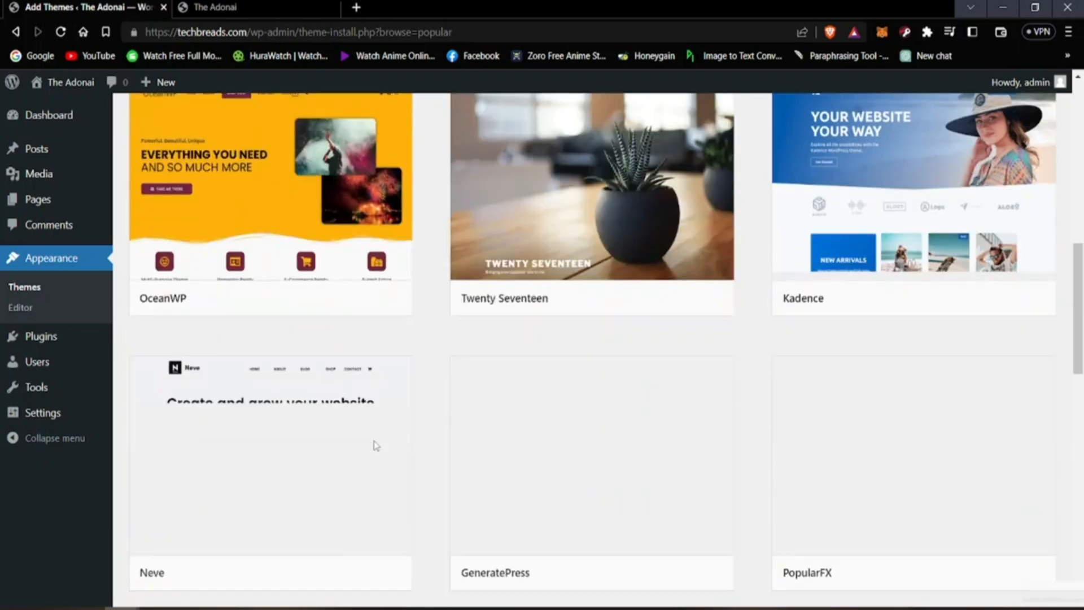
mouse_move(374, 442)
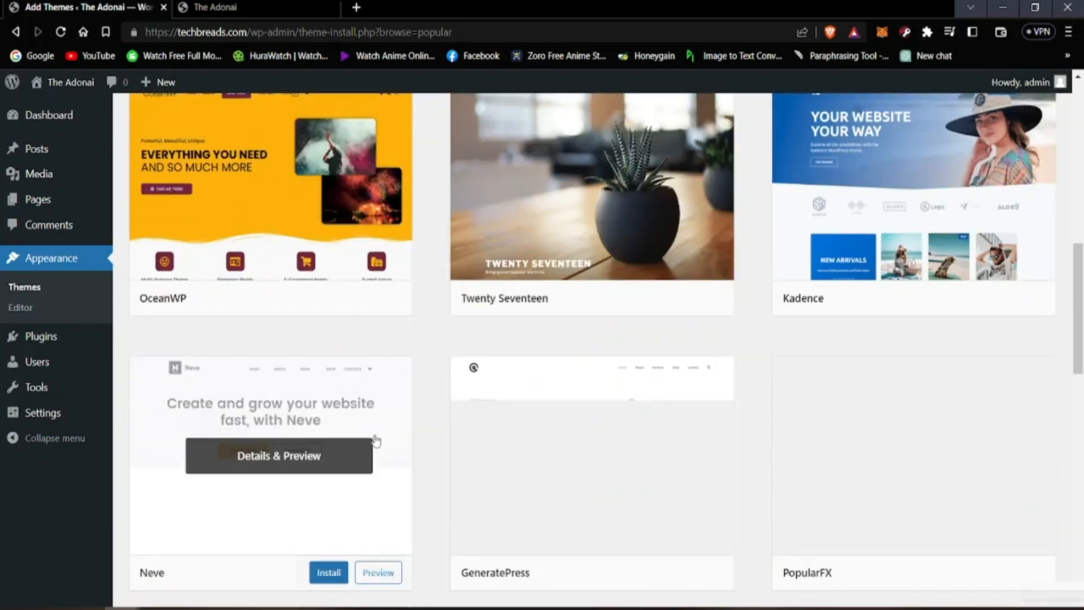
scroll(375, 441, up, 10)
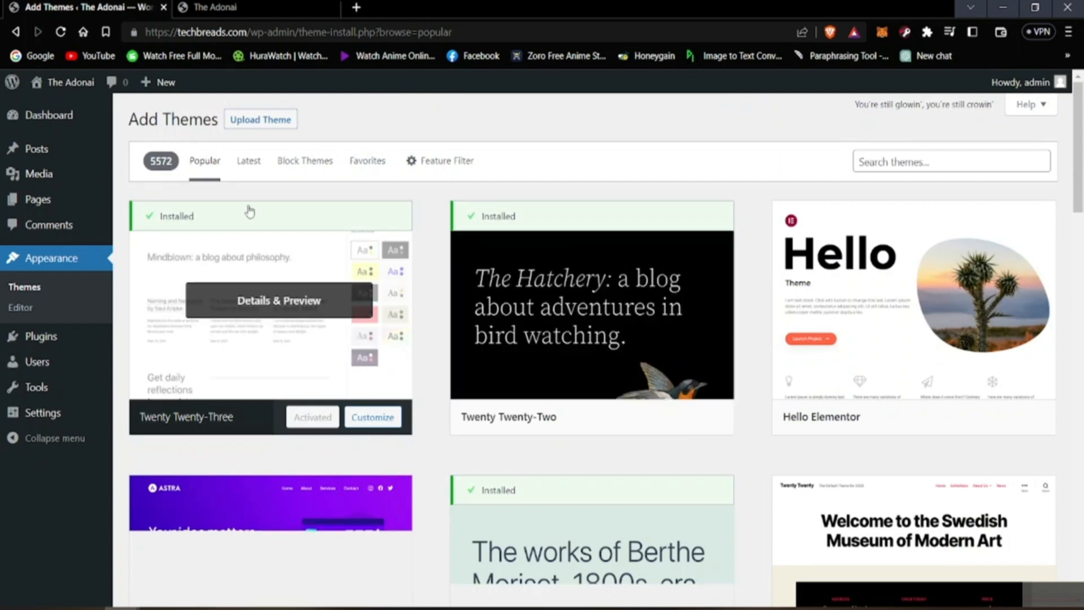
Step: Show the Latest themes in the Add Themes directory and browse entries such as AI News, Attractive Blog and The Newspaper Bureau
click(246, 168)
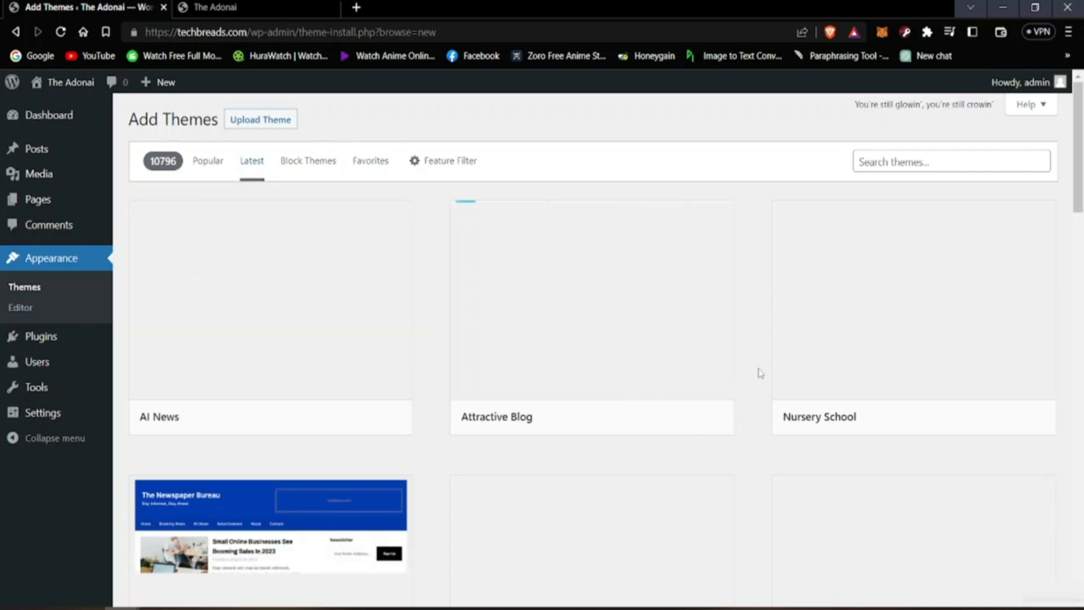
scroll(658, 404, down, 9)
scroll(508, 405, up, 6)
scroll(510, 407, up, 3)
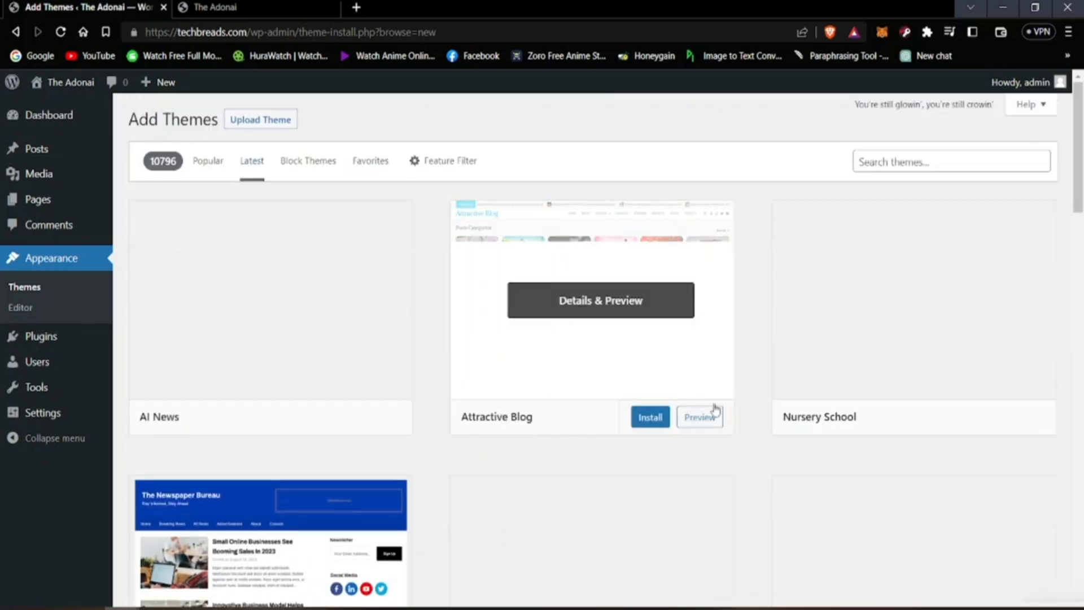
scroll(681, 404, down, 3)
scroll(681, 405, down, 3)
scroll(666, 417, up, 5)
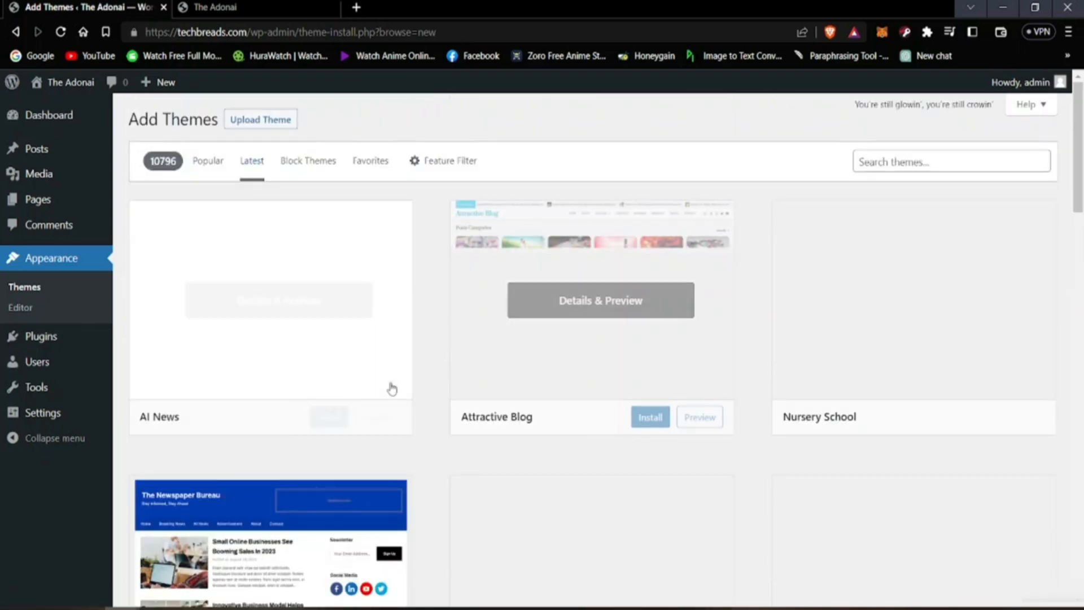
scroll(510, 395, down, 1)
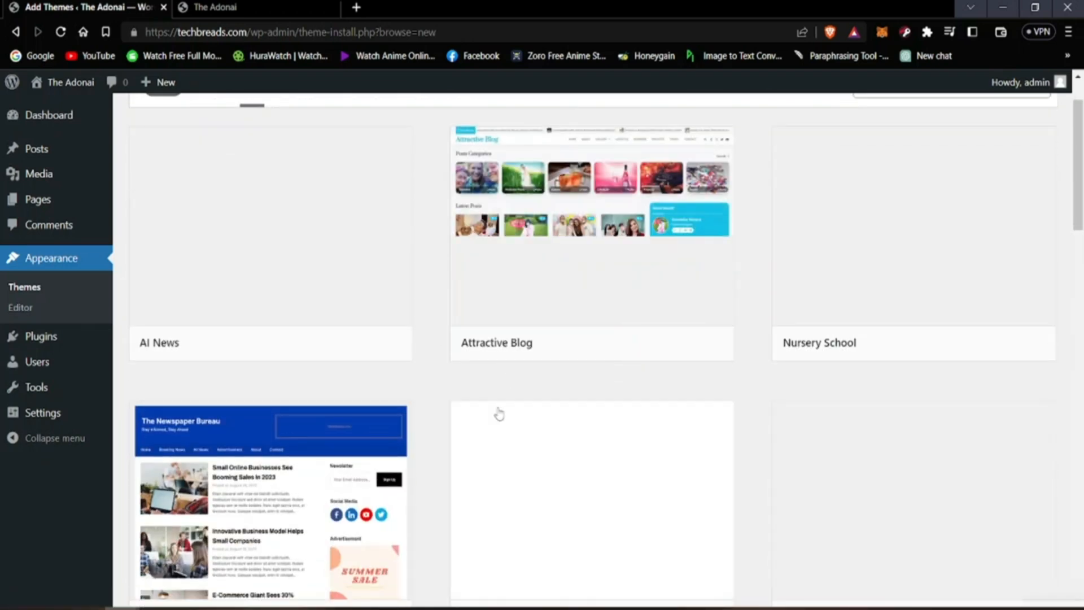
scroll(496, 414, up, 1)
scroll(376, 349, down, 2)
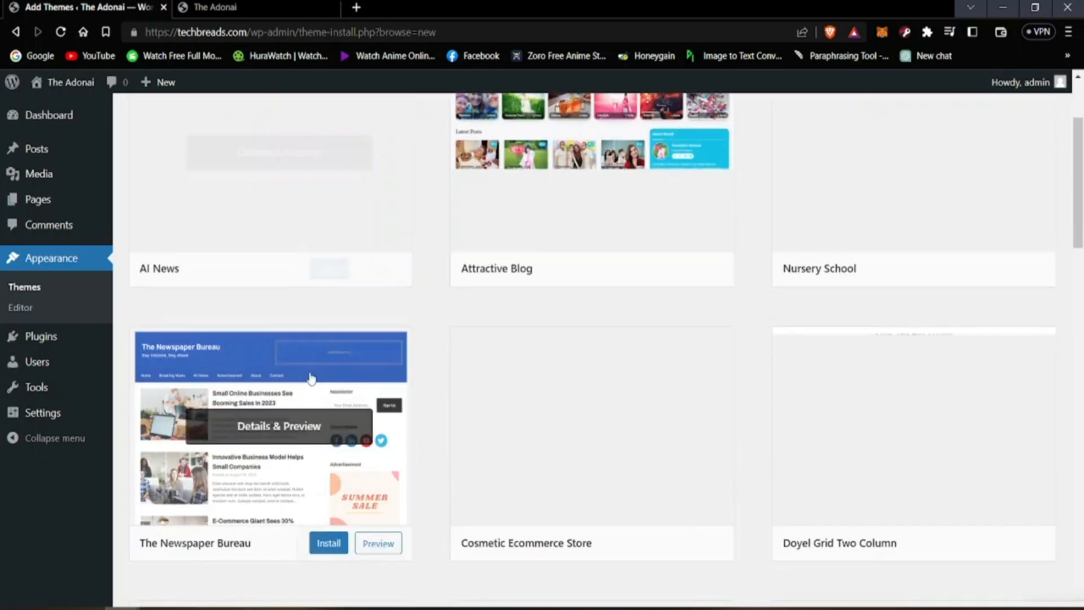
scroll(666, 322, up, 2)
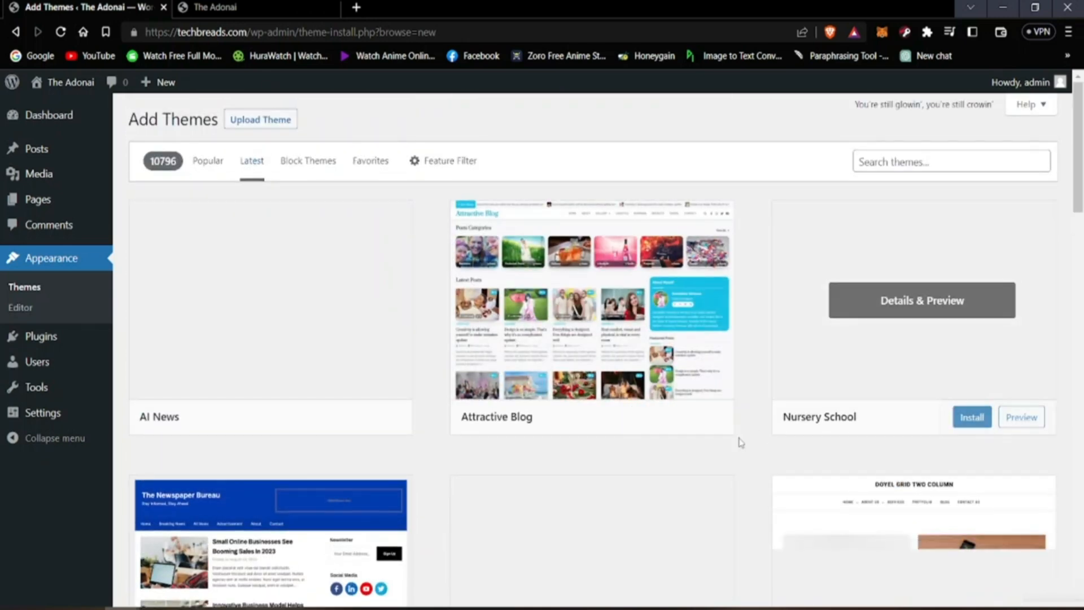
scroll(293, 473, down, 4)
scroll(291, 471, down, 3)
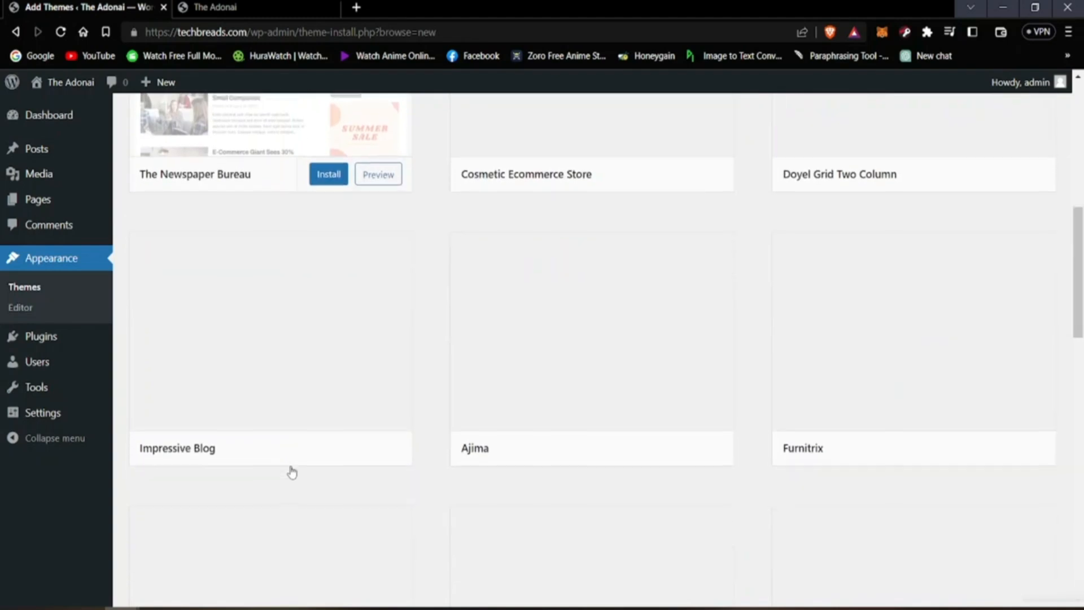
scroll(290, 469, up, 7)
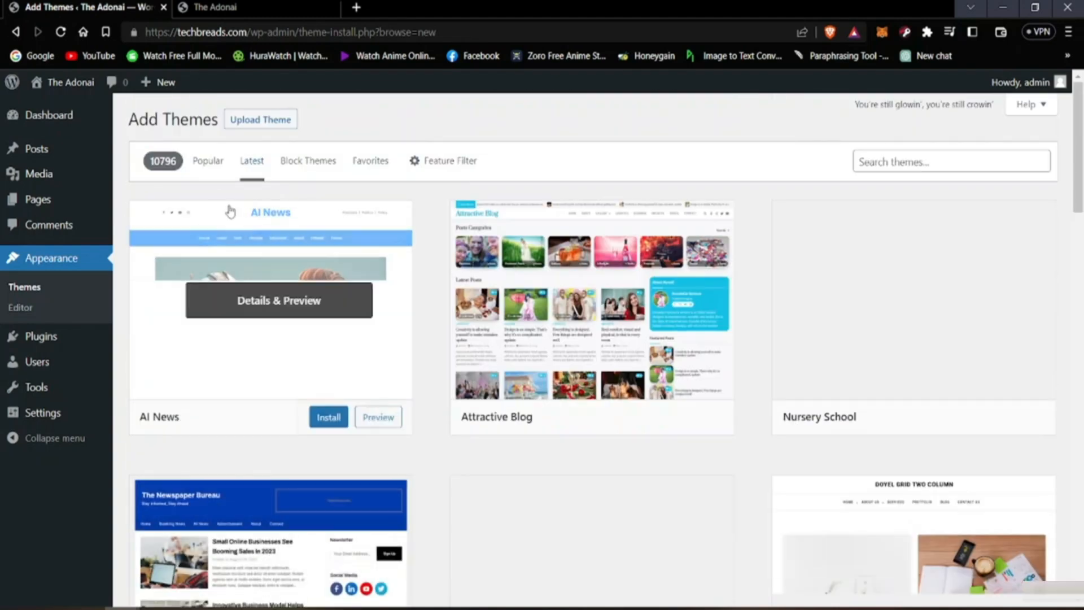
Step: Return to the Popular themes and look through their previews, from Twenty Twenty-Three to OceanWP and GeneratePress
click(200, 167)
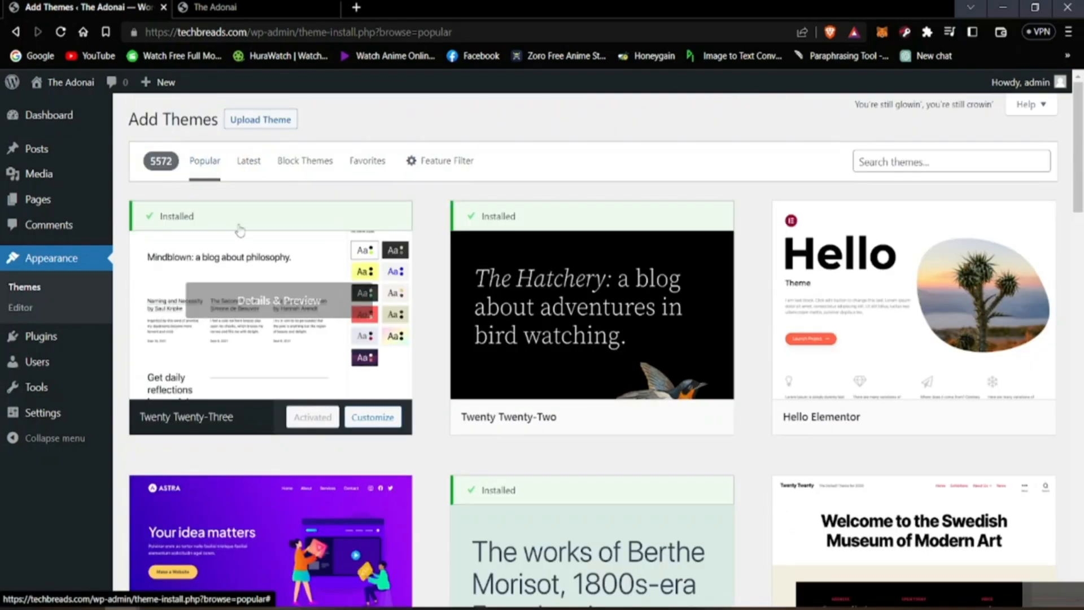
scroll(565, 431, down, 6)
scroll(541, 431, down, 6)
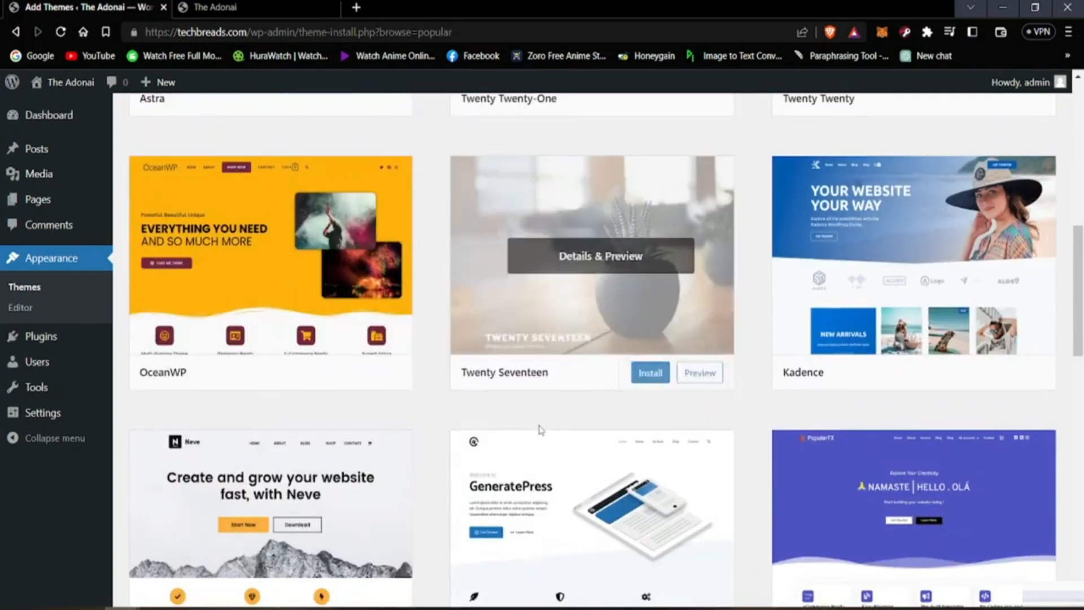
scroll(541, 430, up, 8)
scroll(541, 431, up, 5)
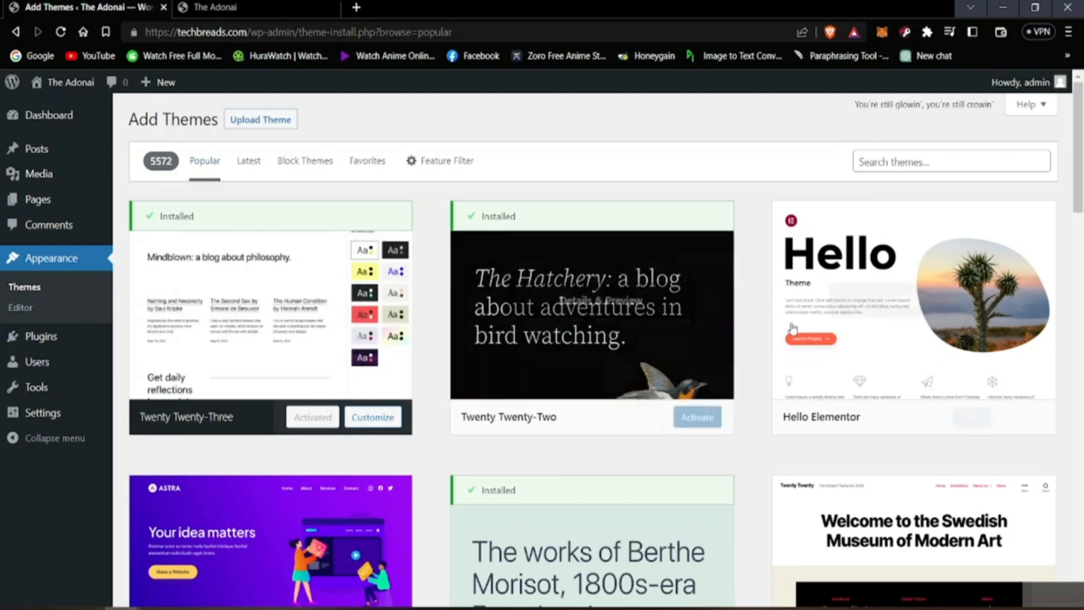
scroll(791, 429, down, 4)
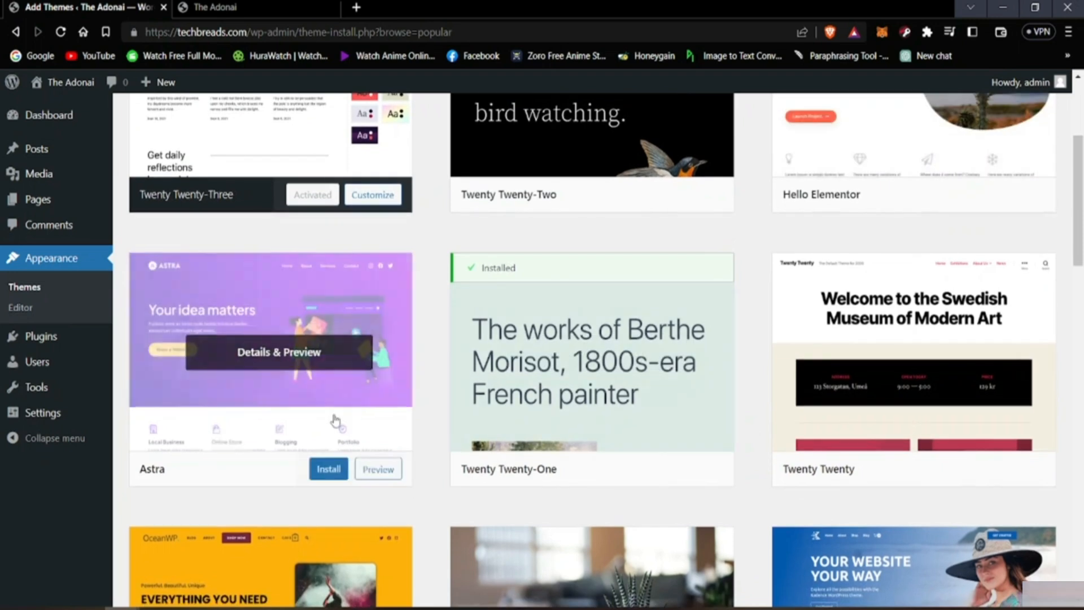
scroll(485, 395, up, 4)
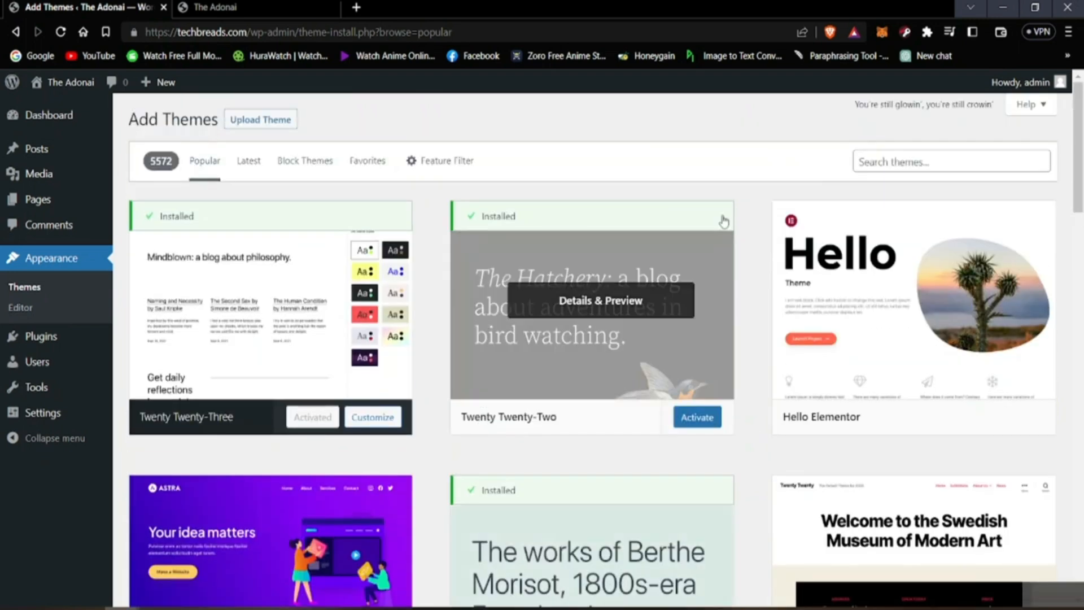
Step: Look at the theme search field and its suggestions without searching, and compare the installed and not-yet-installed Popular themes
click(882, 166)
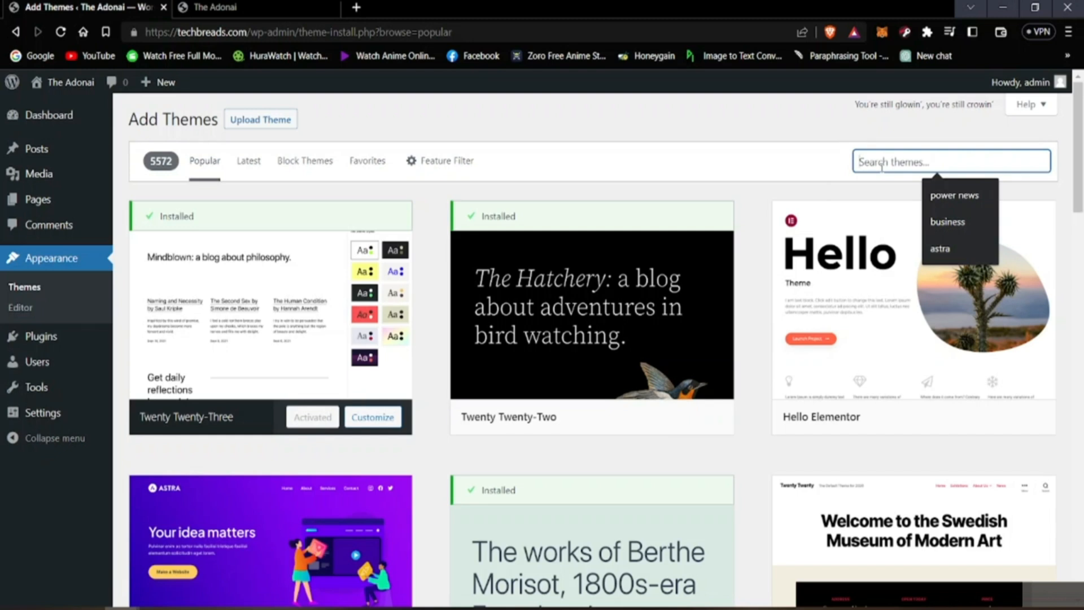
click(756, 145)
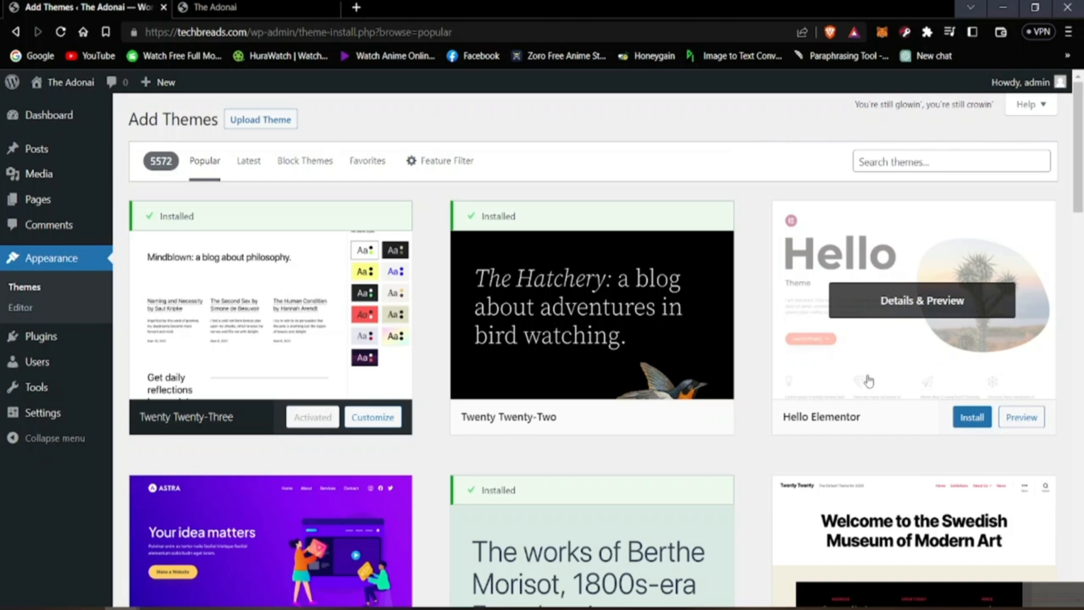
scroll(701, 466, down, 10)
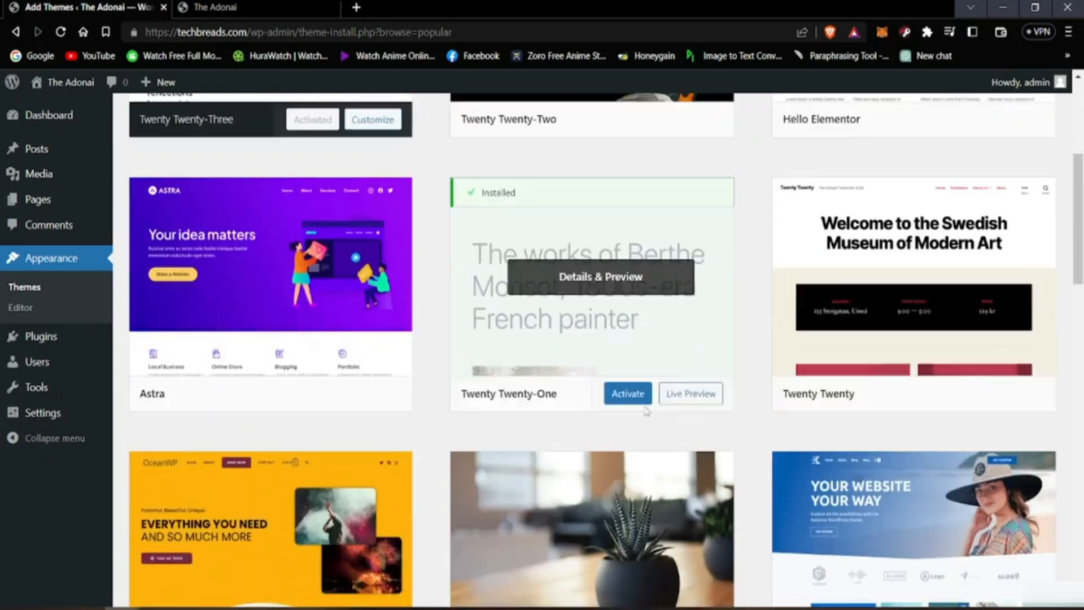
scroll(522, 398, up, 9)
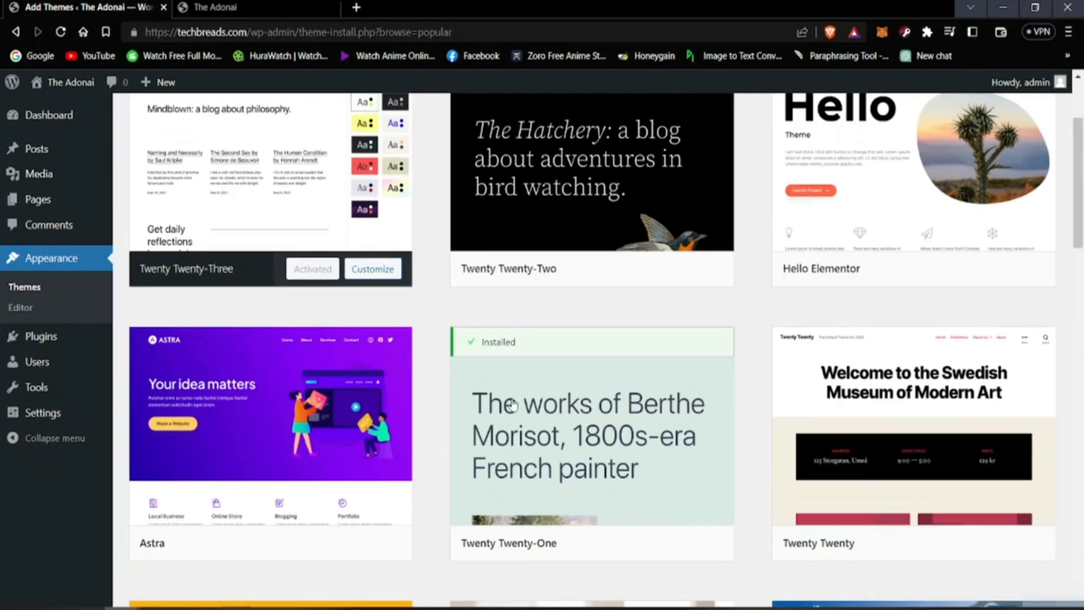
scroll(529, 383, up, 3)
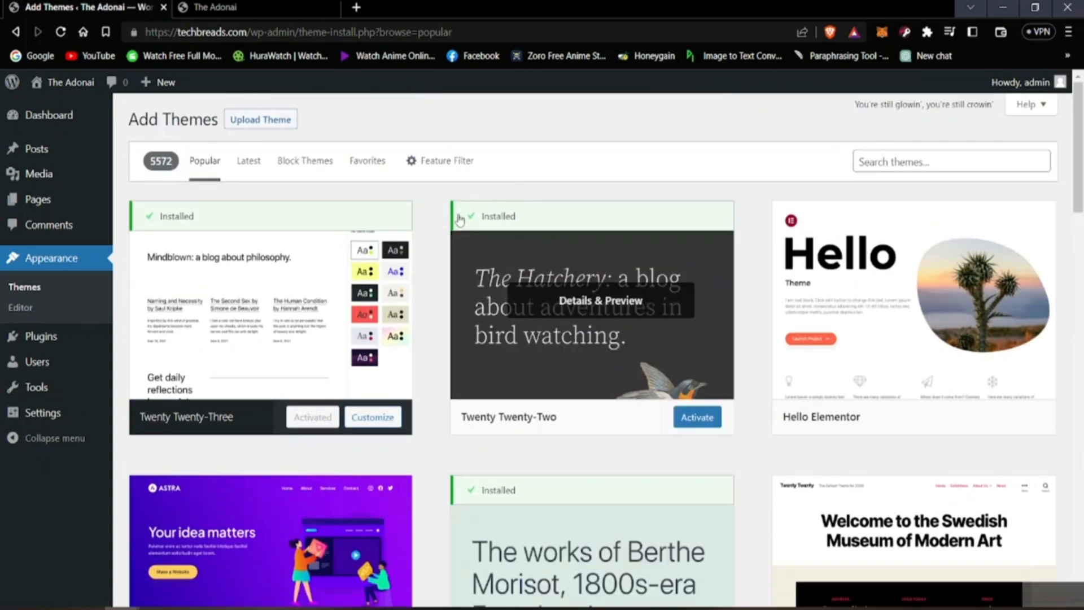
scroll(214, 449, down, 5)
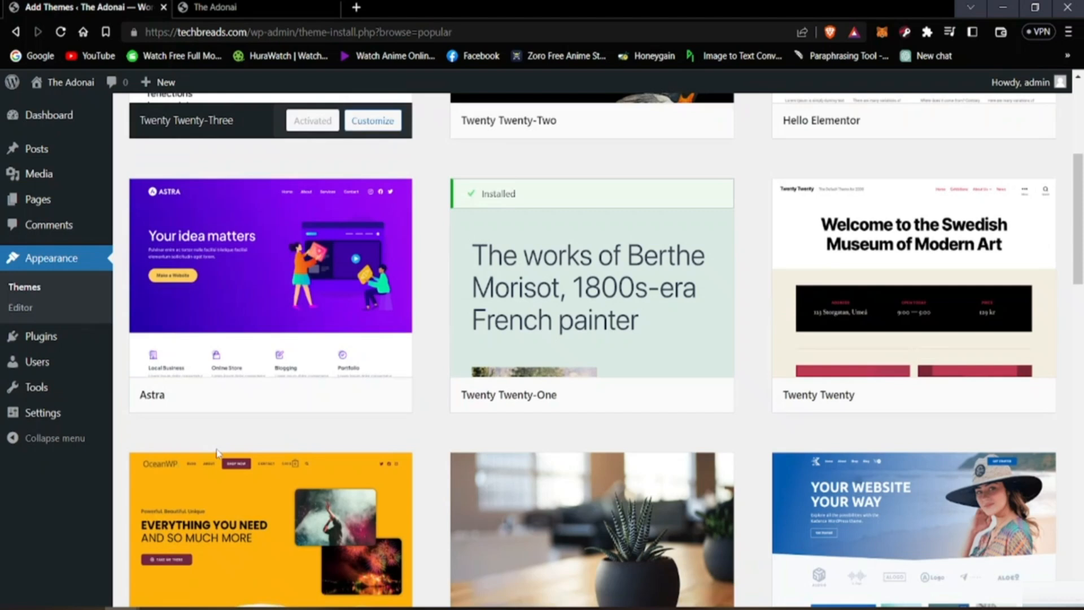
Step: Go back through the browsing history to the installed Themes page and look over the themes listed there
click(15, 32)
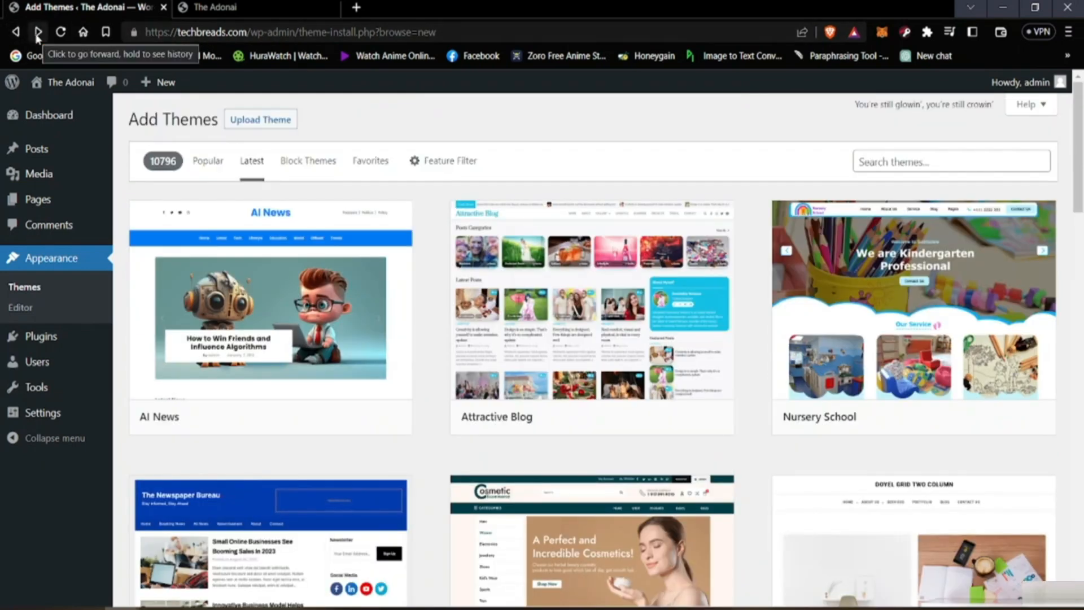
click(37, 33)
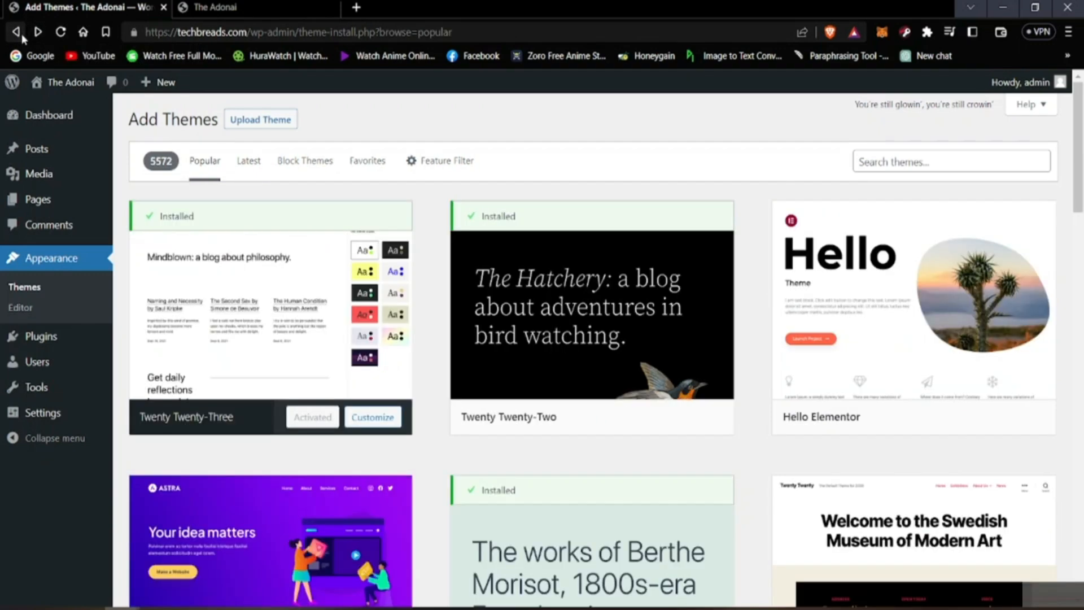
click(21, 33)
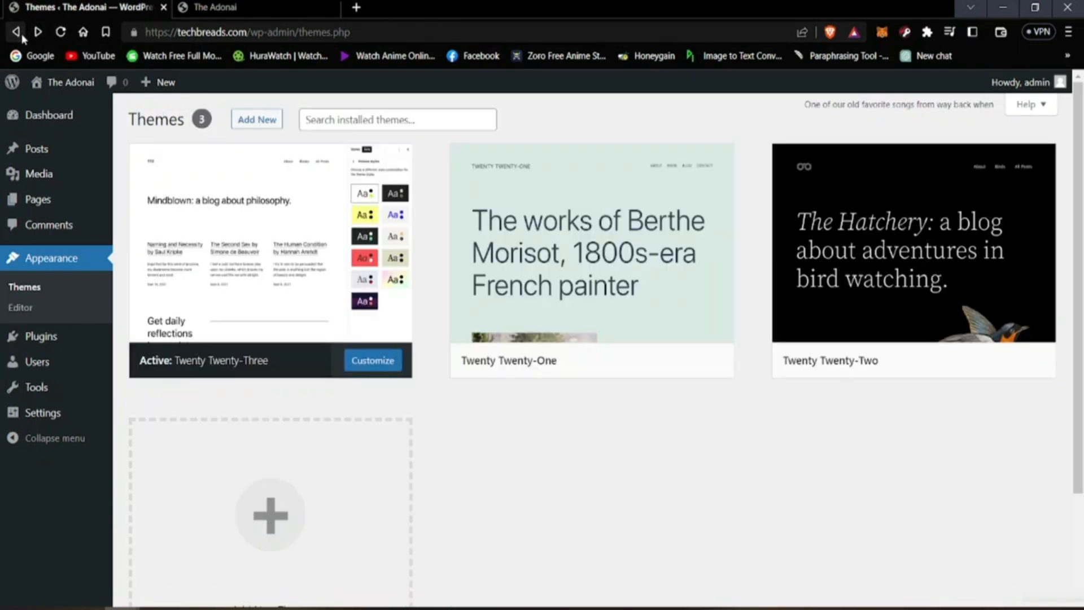
mouse_move(598, 295)
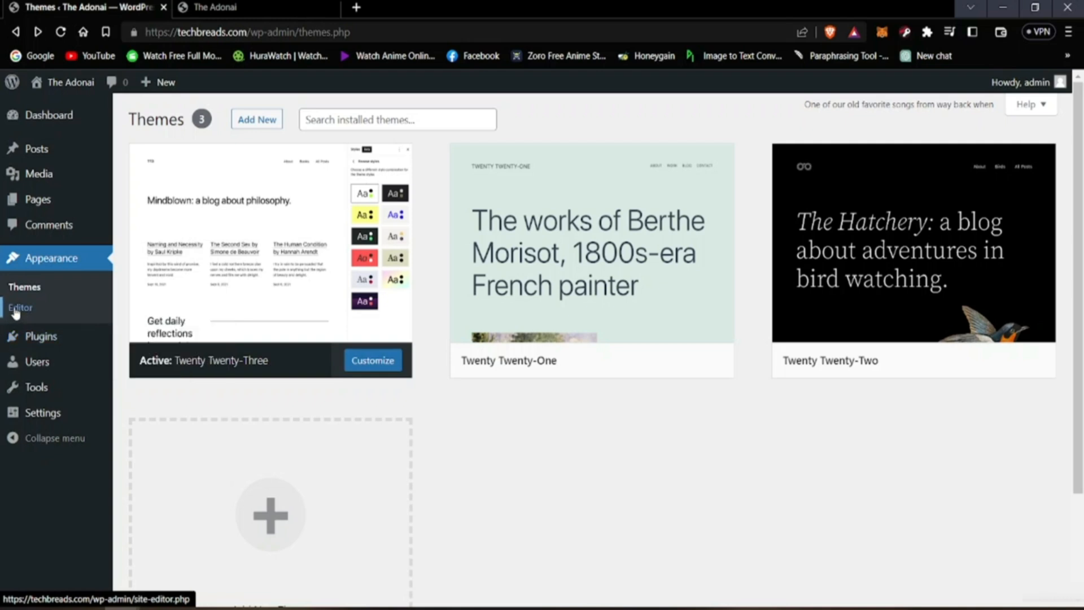
scroll(62, 353, down, 2)
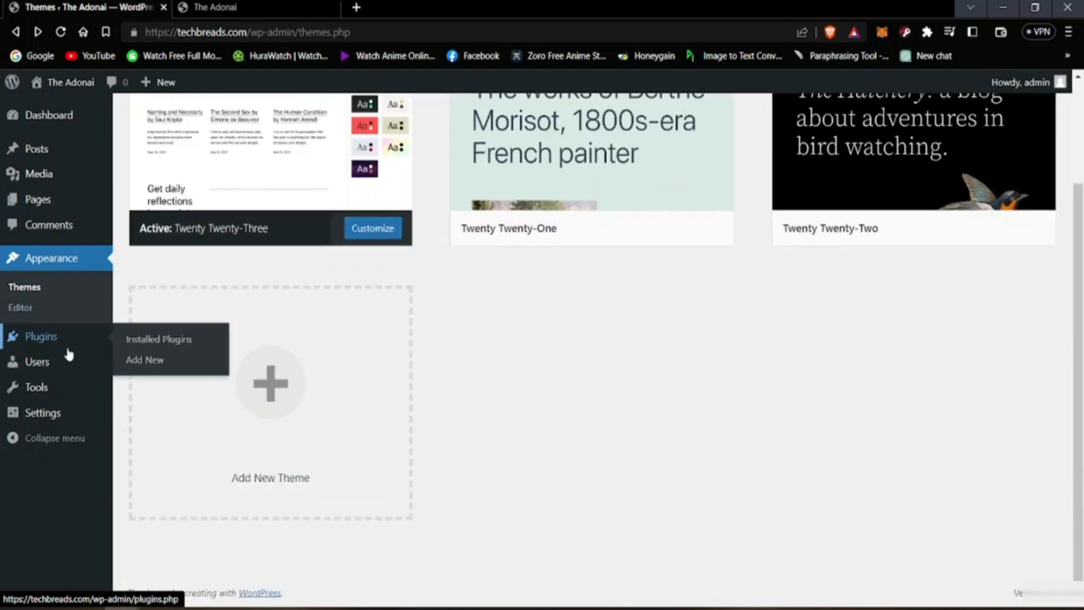
scroll(467, 339, up, 2)
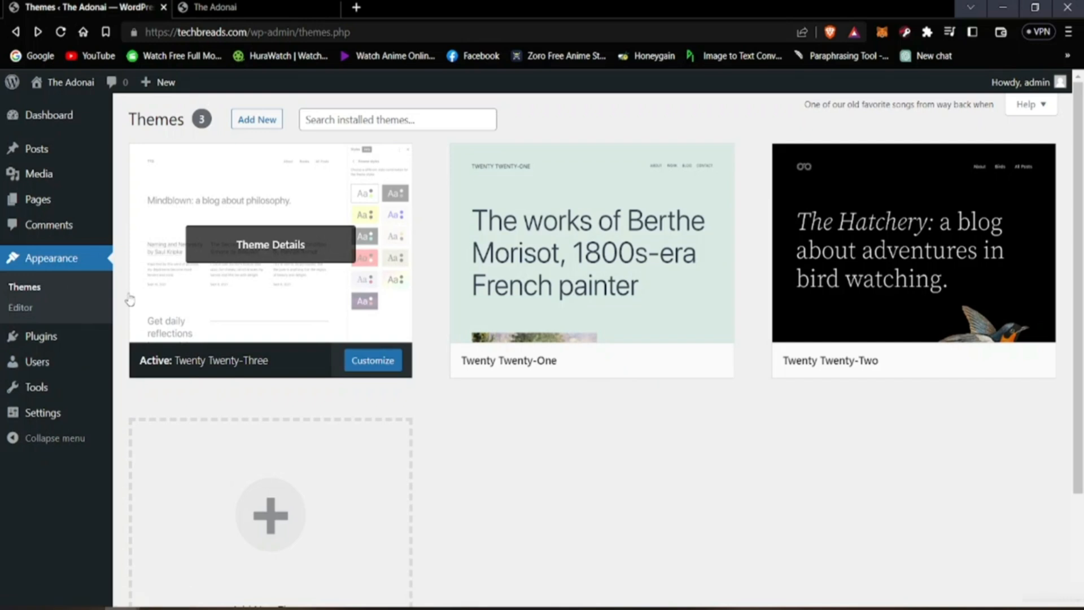
Step: Open the installed Plugins page, deactivate the Akismet Anti-Spam plugin and activate it again
click(43, 349)
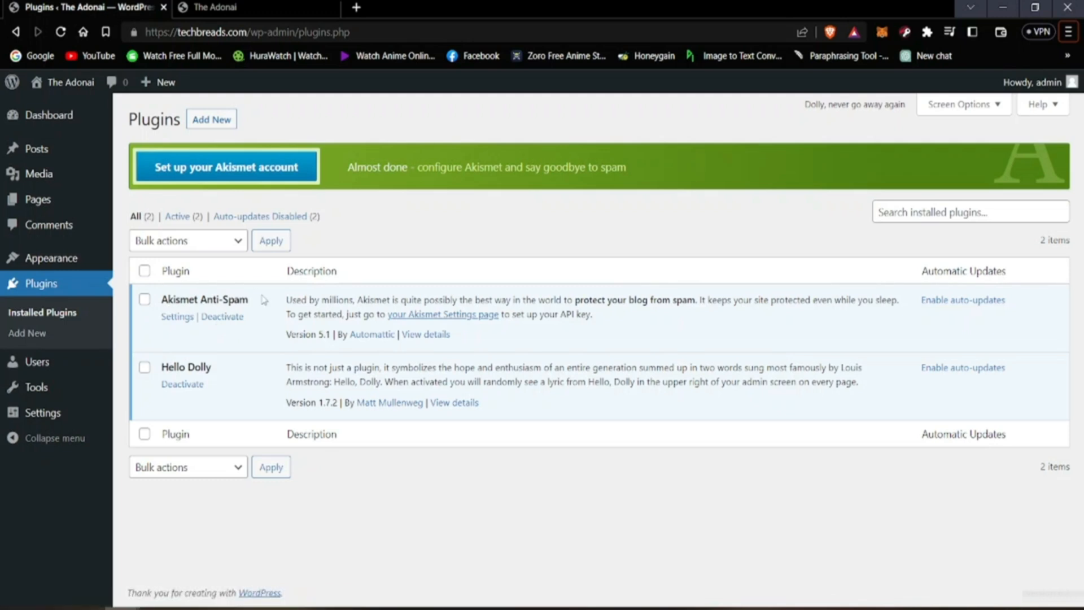
click(221, 317)
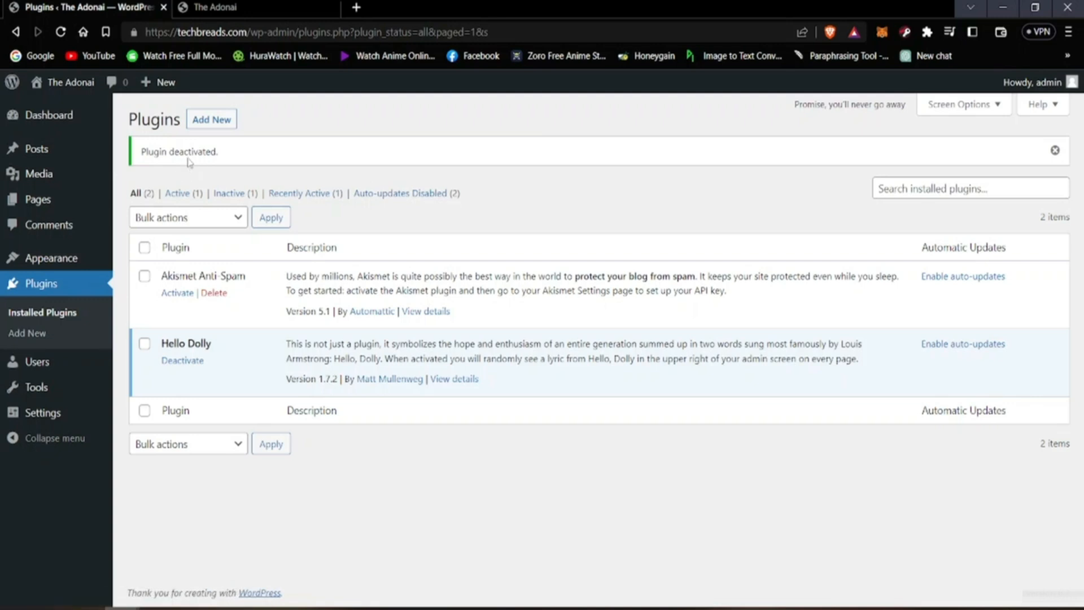
click(170, 292)
click(184, 294)
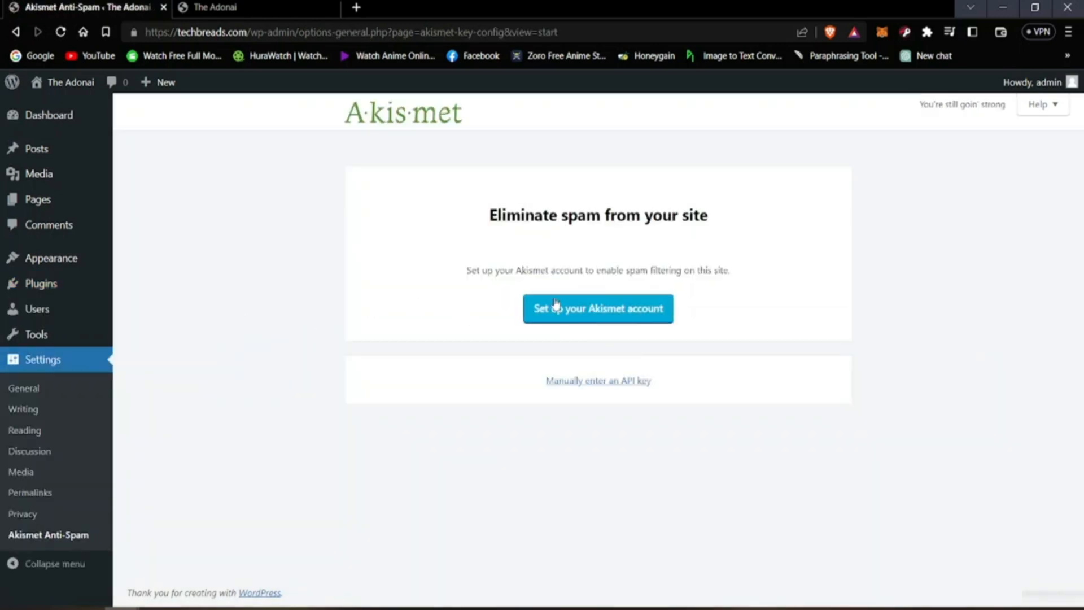
Step: Open the Akismet account setup, examine its Personal, Pro, Business and Enterprise pricing plans, and close the pricing page
click(596, 320)
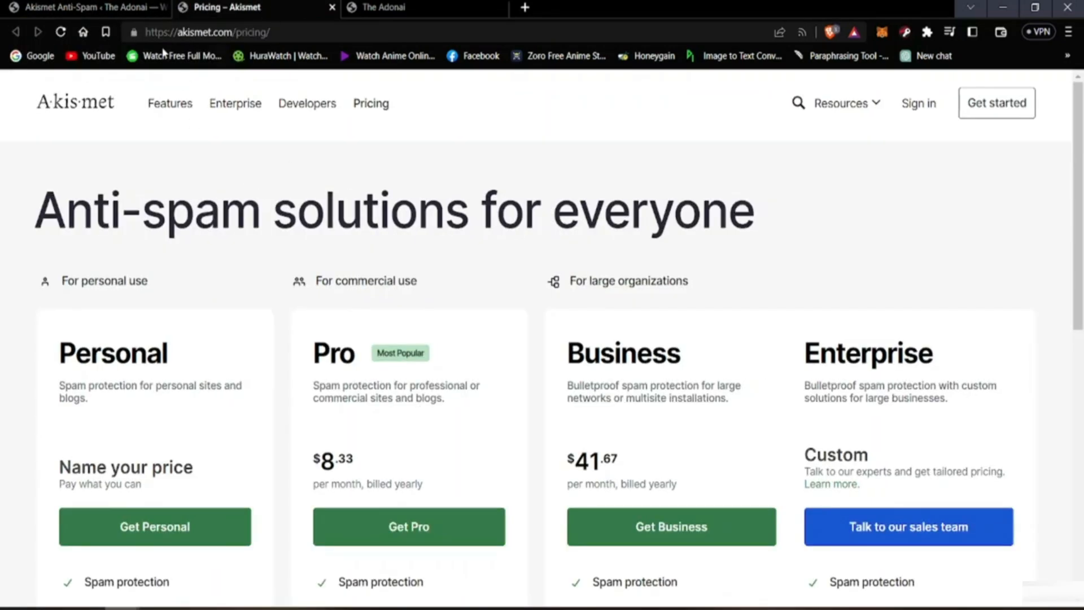
scroll(152, 491, down, 5)
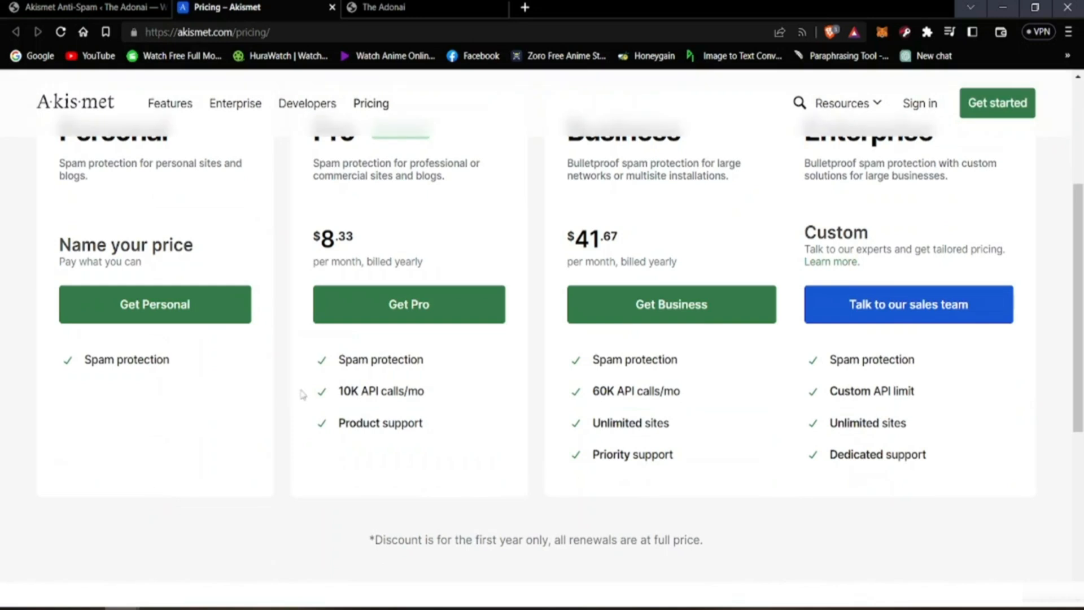
scroll(303, 392, up, 5)
scroll(577, 505, down, 5)
scroll(621, 508, up, 6)
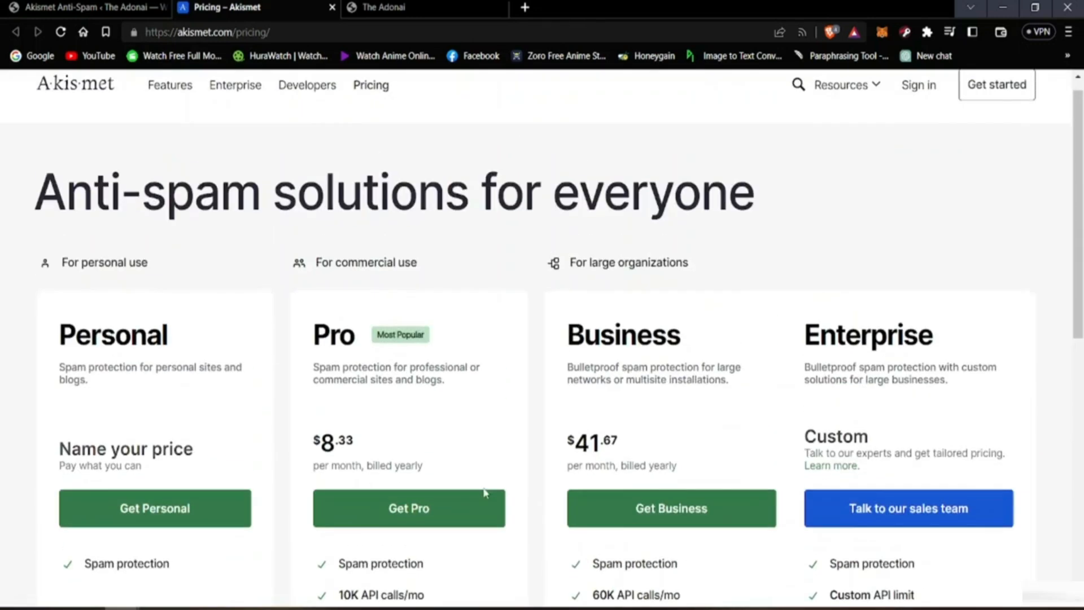
click(101, 6)
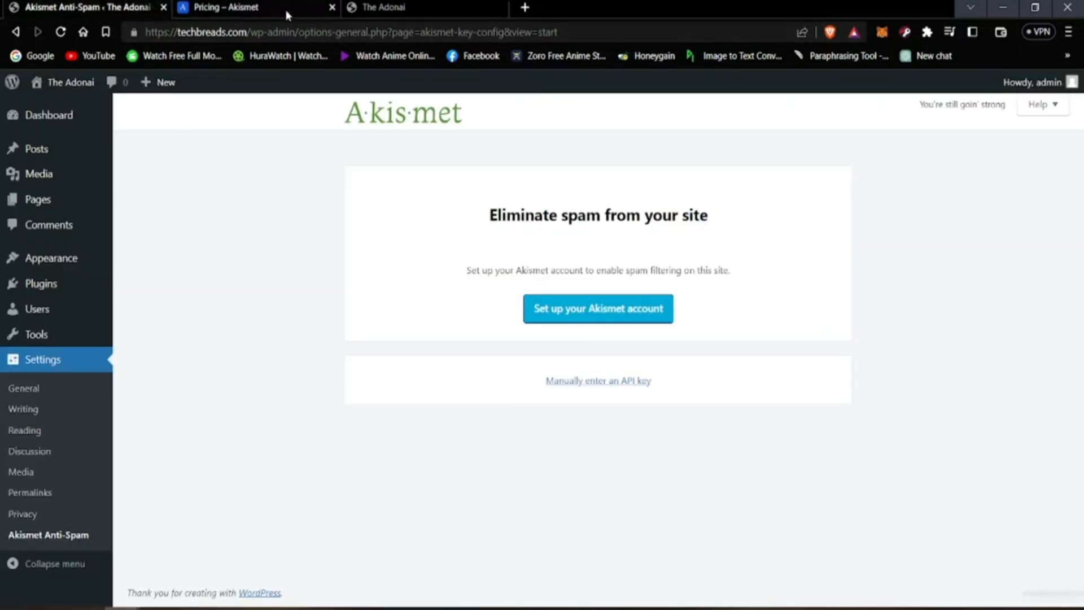
click(333, 8)
Step: Return to the installed Plugins page, open Add New, and look over the Featured plugins and popular tags
click(15, 31)
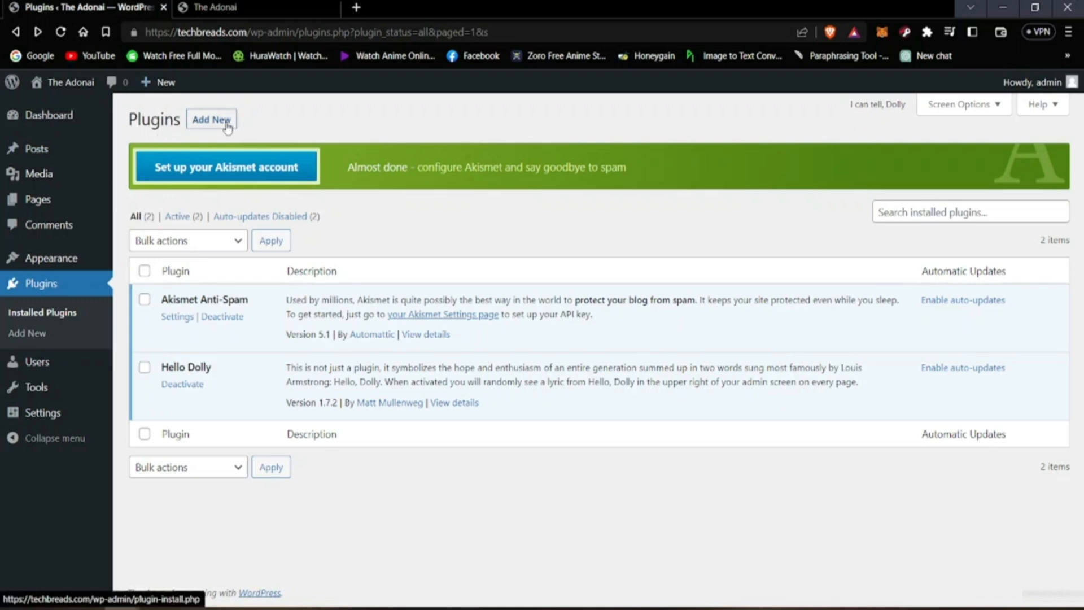
click(201, 123)
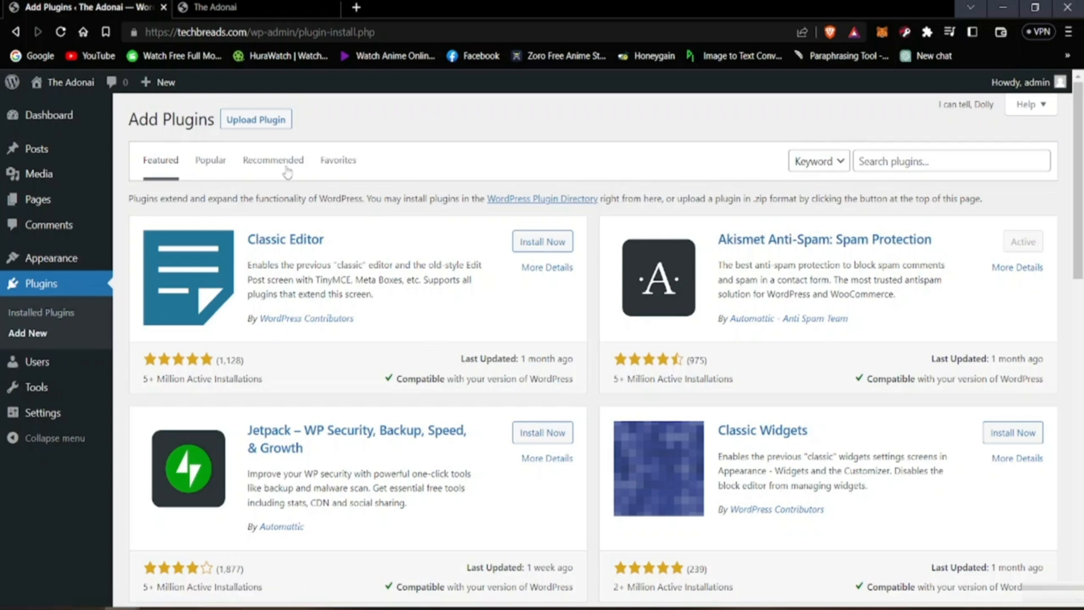
scroll(468, 447, down, 10)
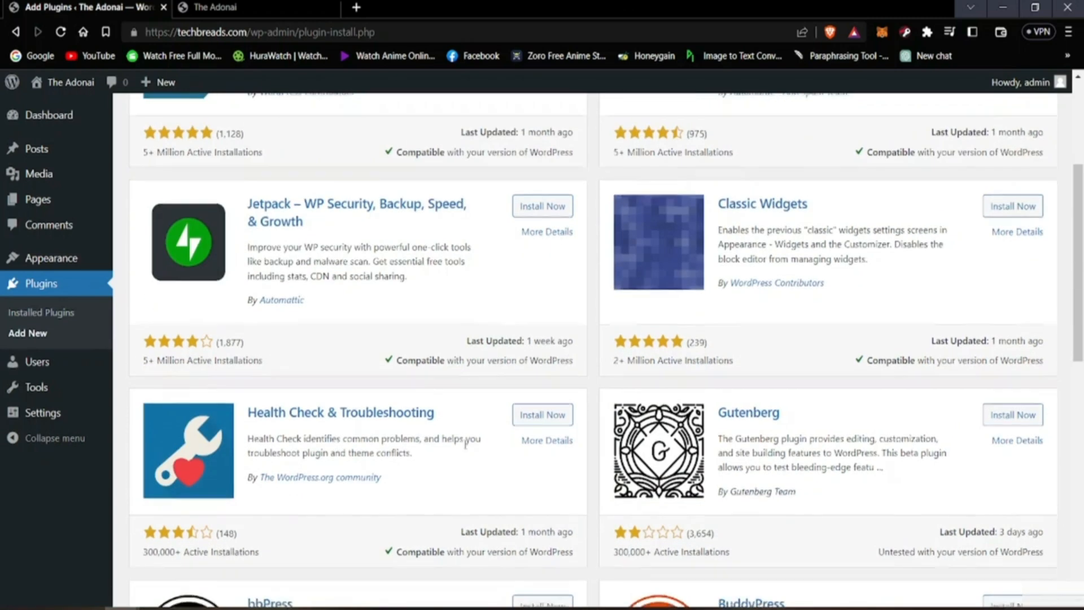
scroll(467, 449, down, 3)
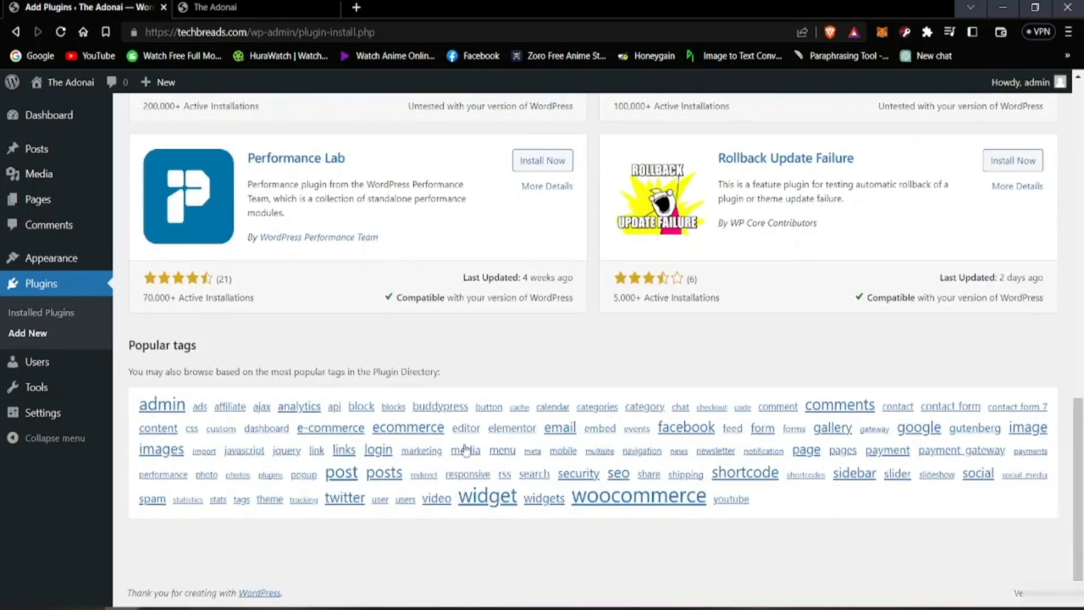
scroll(411, 460, up, 11)
scroll(411, 460, up, 4)
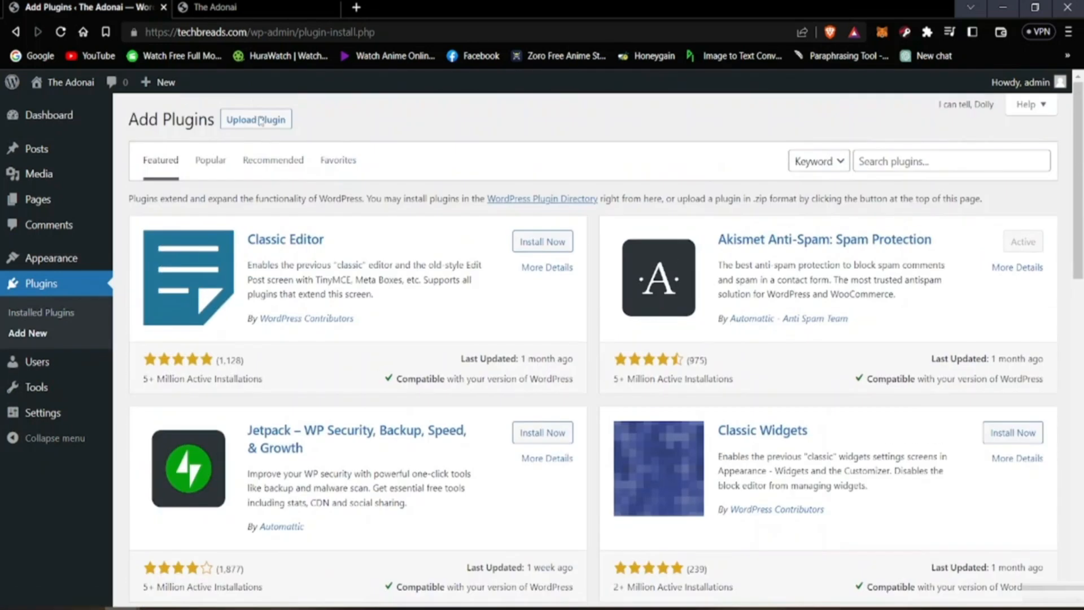
Step: Show the Popular plugins and browse the whole first page, including Contact Form 7, Yoast SEO, Elementor and WooCommerce
click(210, 160)
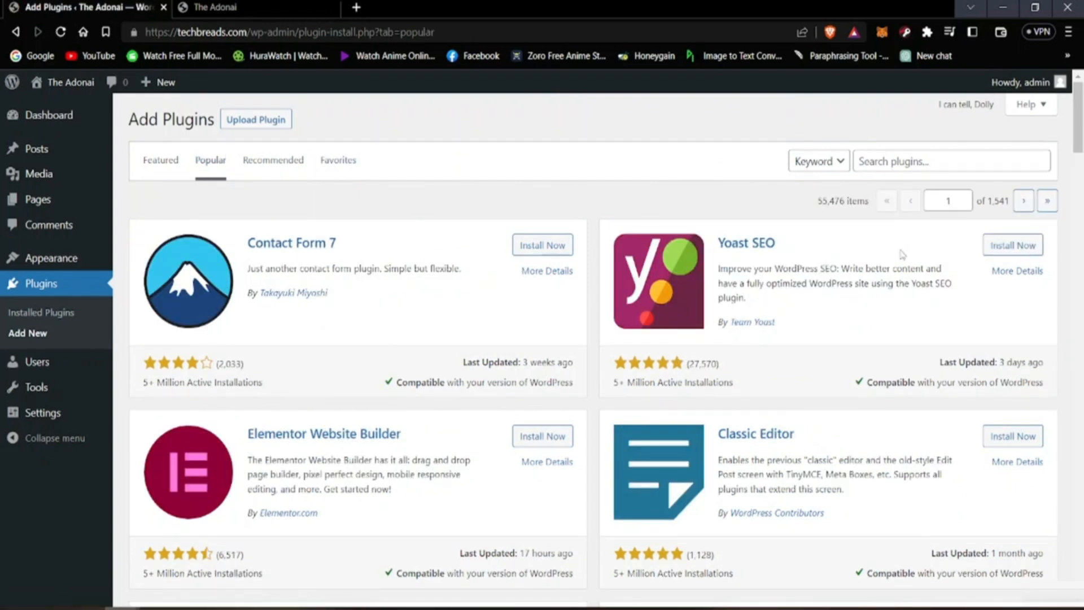
scroll(302, 448, down, 4)
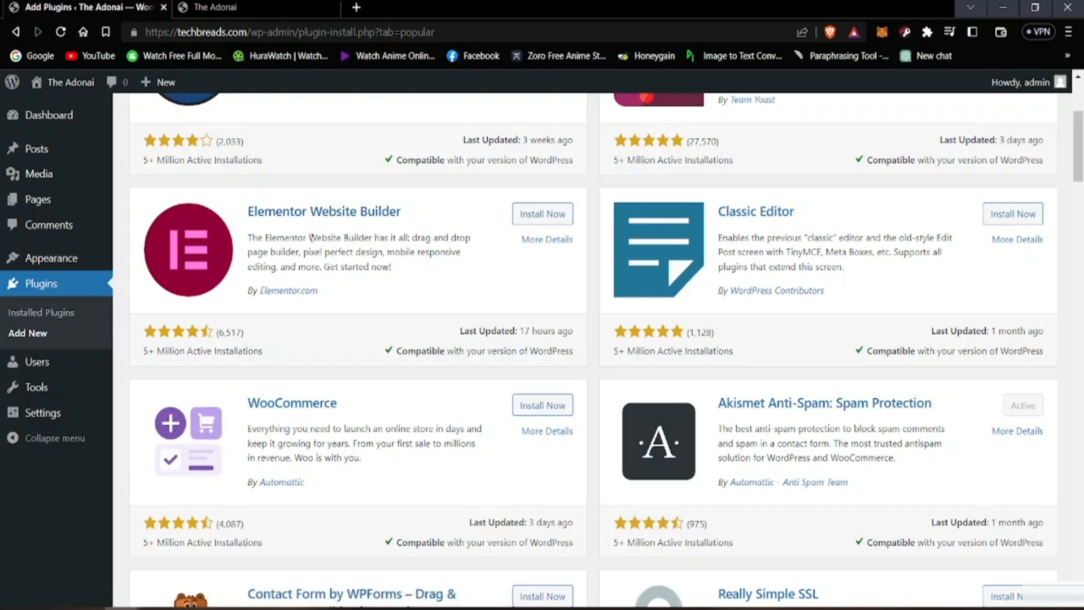
scroll(338, 359, down, 3)
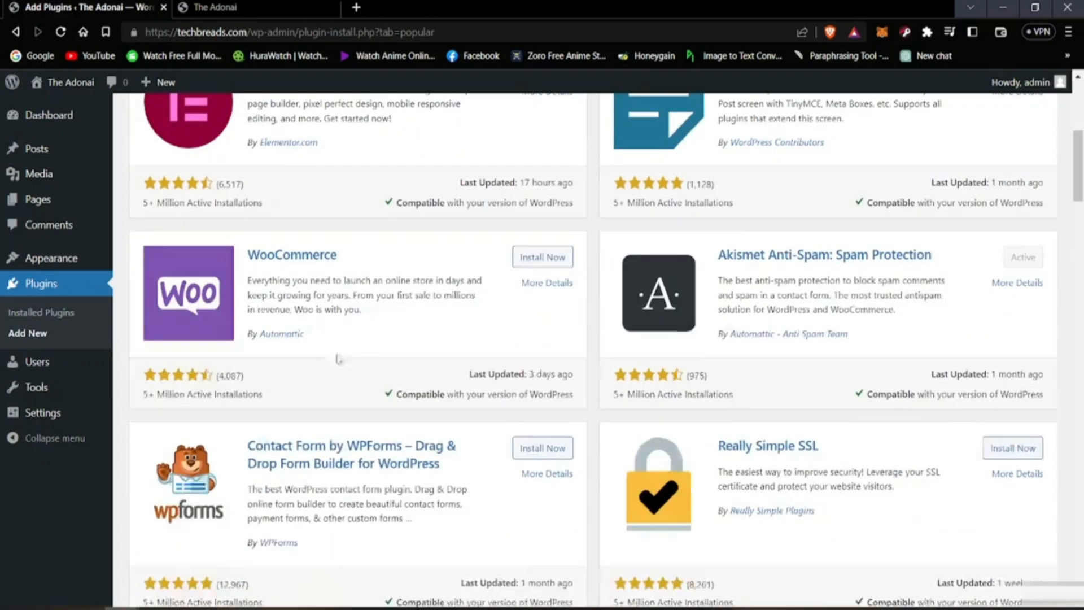
scroll(449, 388, down, 6)
scroll(463, 407, up, 10)
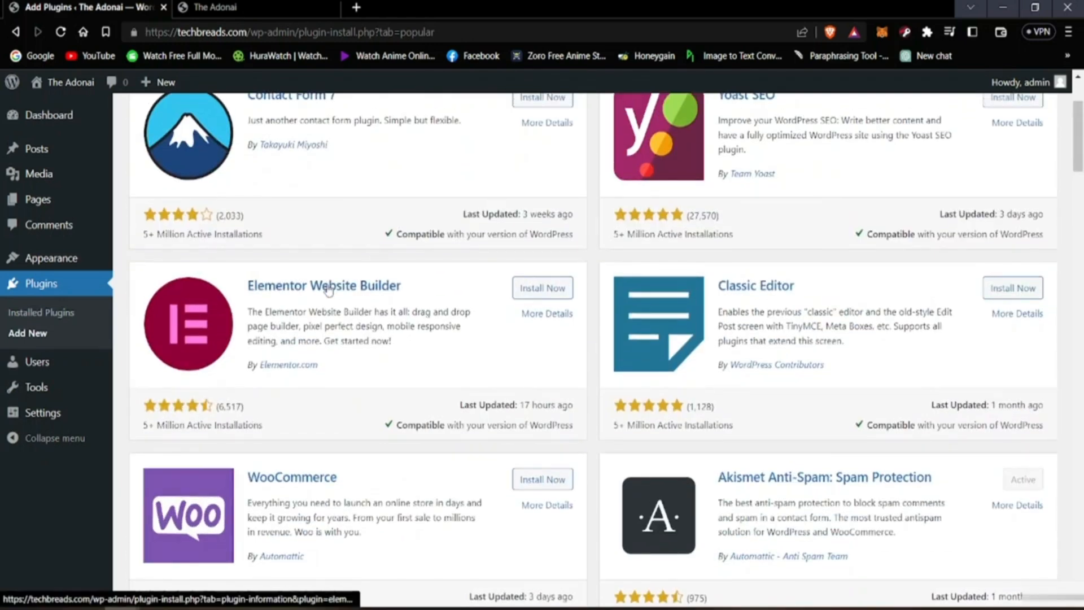
scroll(328, 289, down, 7)
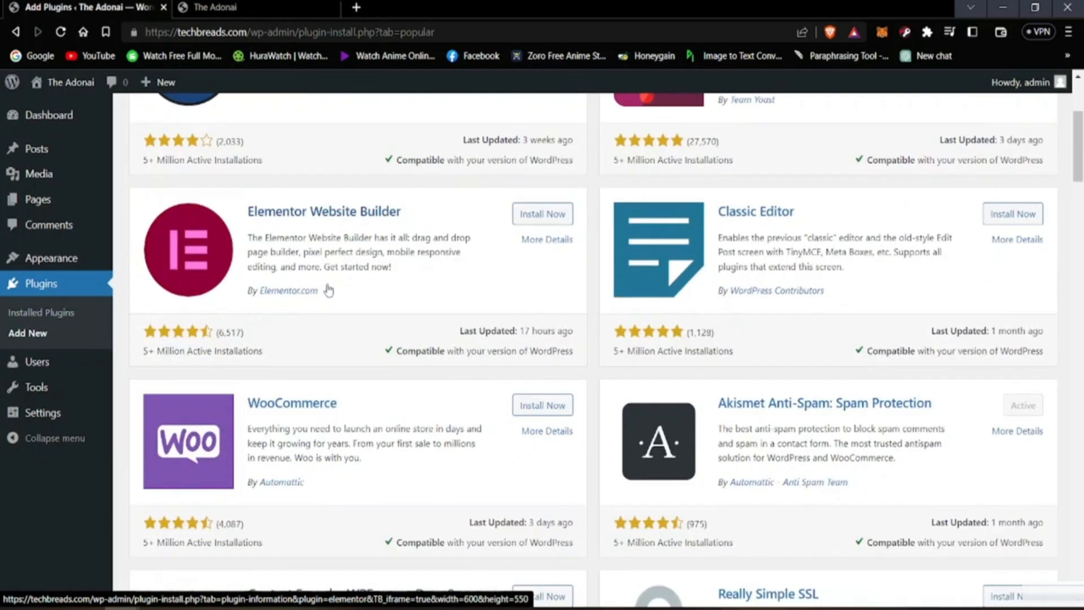
scroll(304, 314, down, 17)
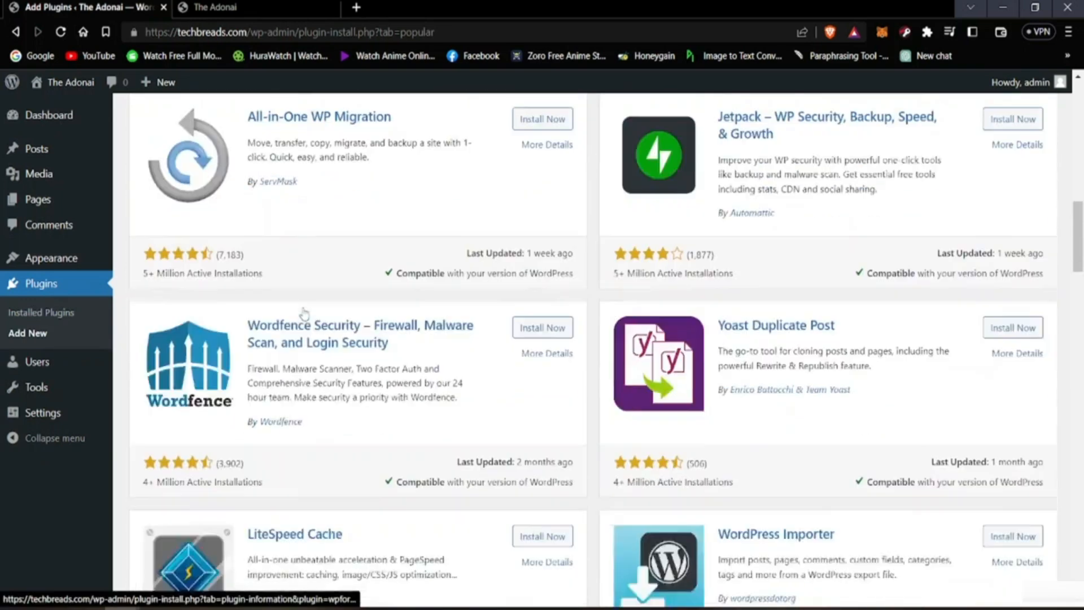
right_click(303, 308)
scroll(214, 361, up, 13)
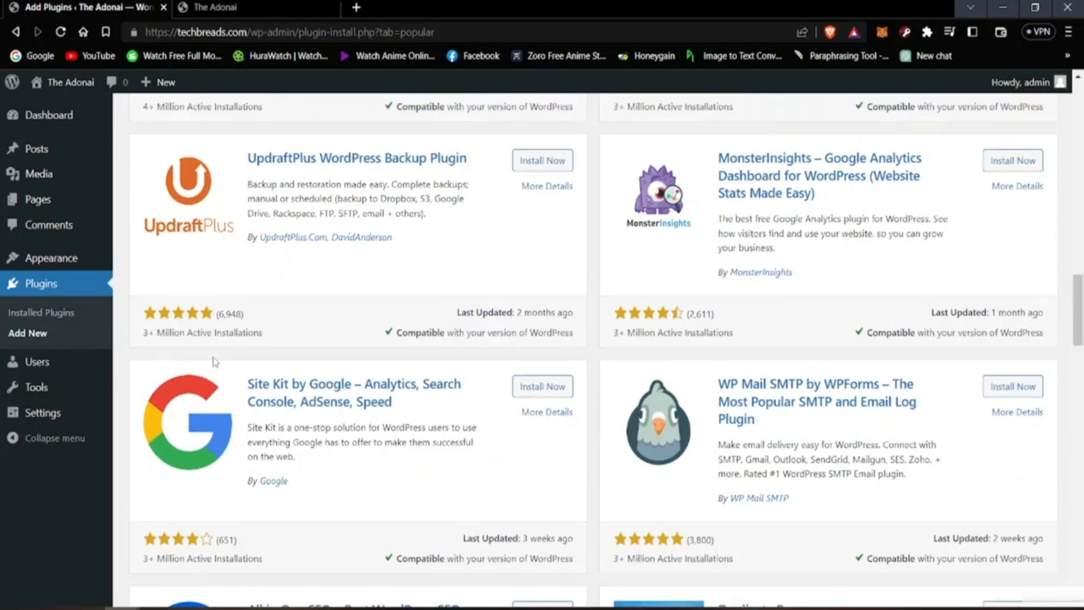
scroll(213, 361, down, 15)
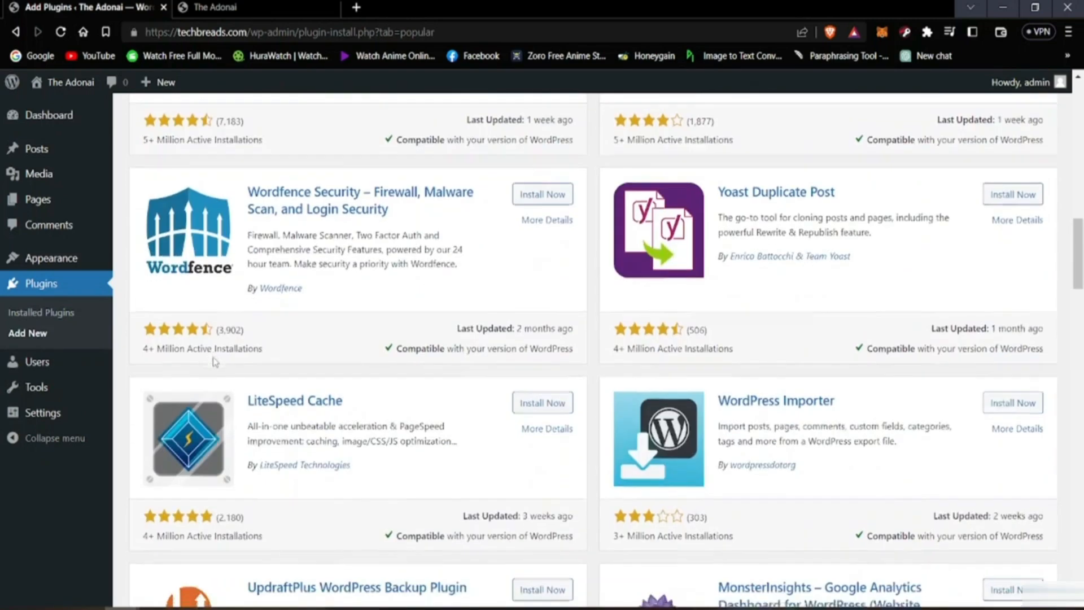
scroll(214, 361, up, 9)
scroll(213, 361, up, 20)
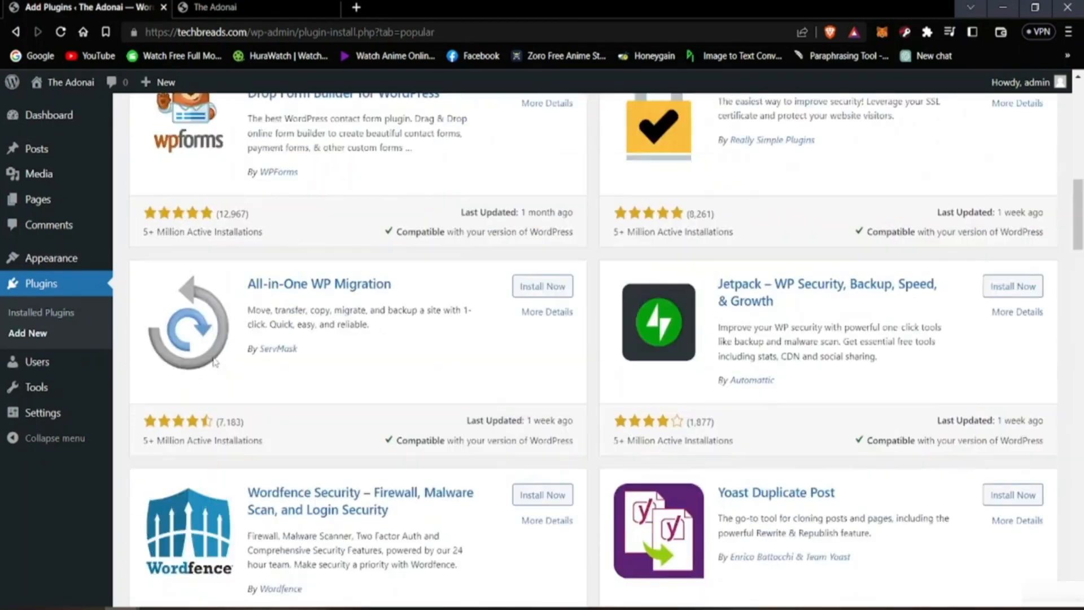
scroll(215, 362, down, 7)
scroll(215, 361, down, 20)
scroll(214, 361, down, 20)
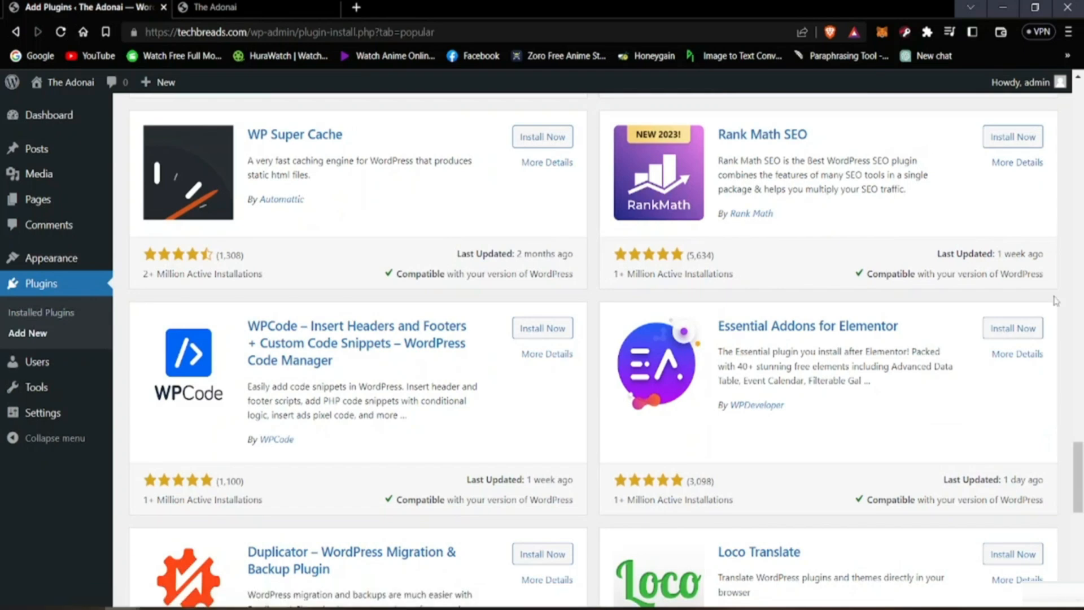
scroll(826, 498, down, 12)
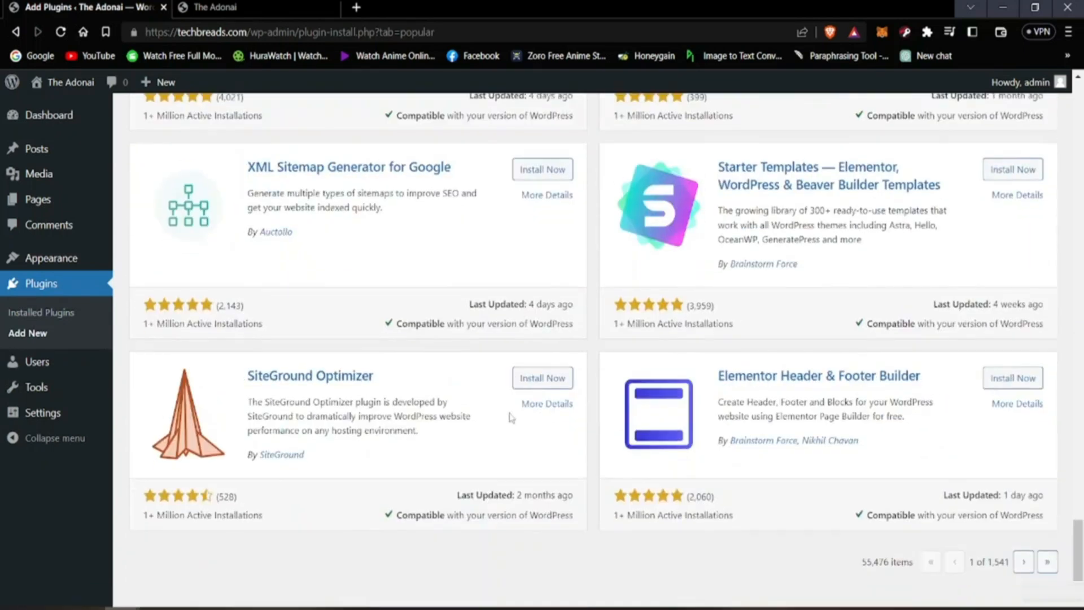
scroll(363, 420, up, 20)
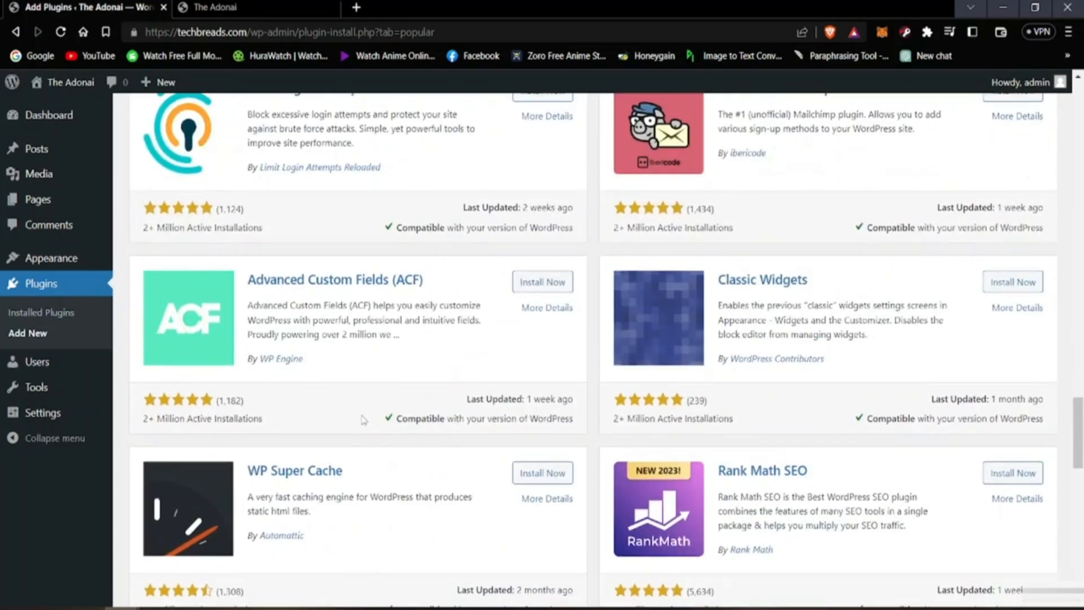
scroll(364, 420, up, 10)
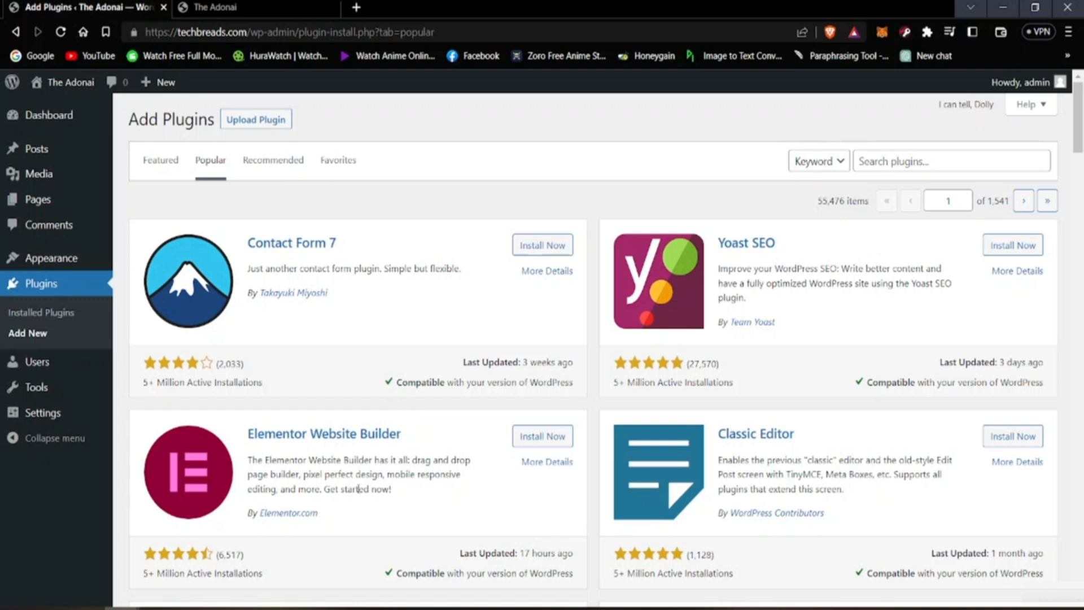
scroll(494, 456, down, 20)
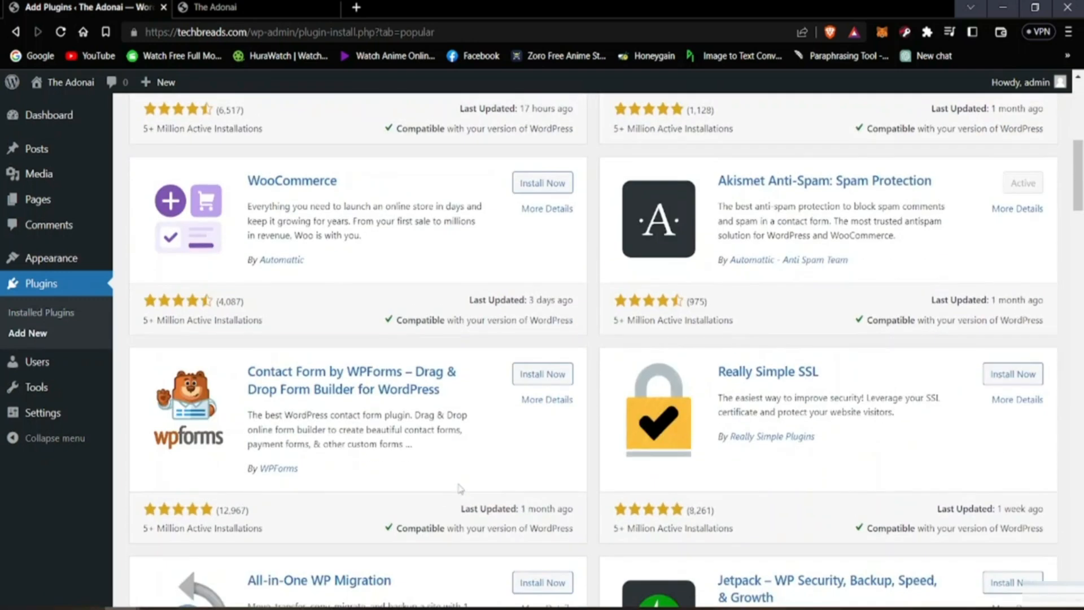
scroll(461, 489, up, 20)
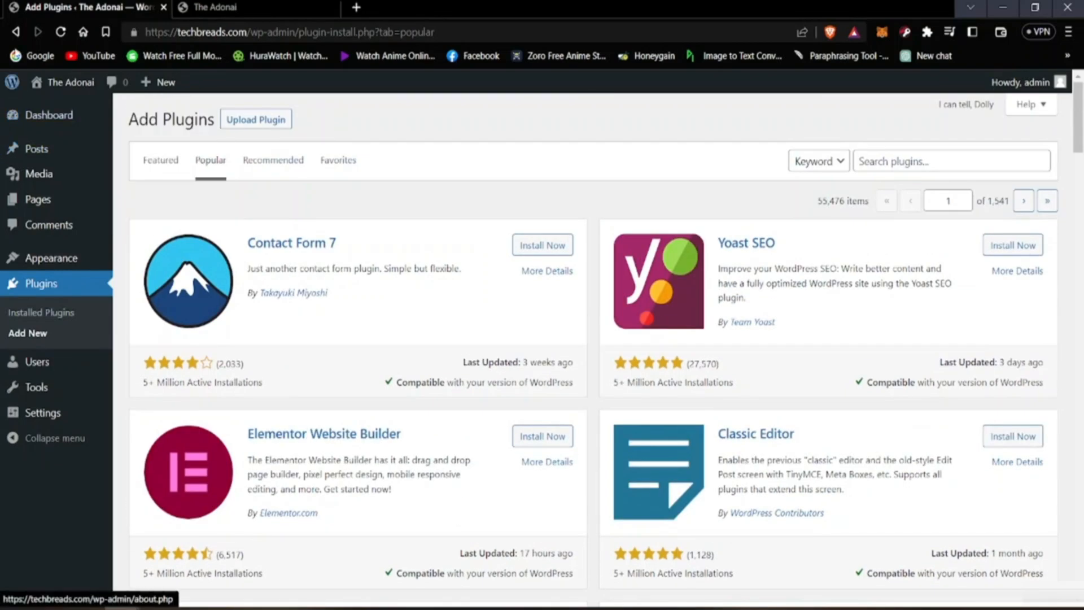
Step: Leave the Add Plugins page and go back through the browsing history to the installed Plugins list
click(15, 33)
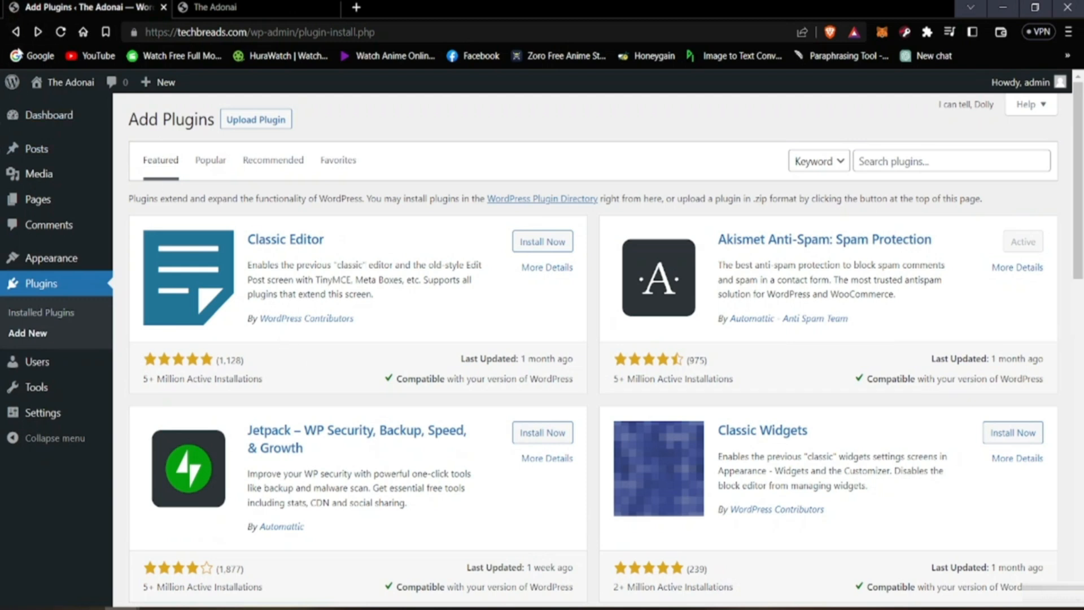
click(15, 32)
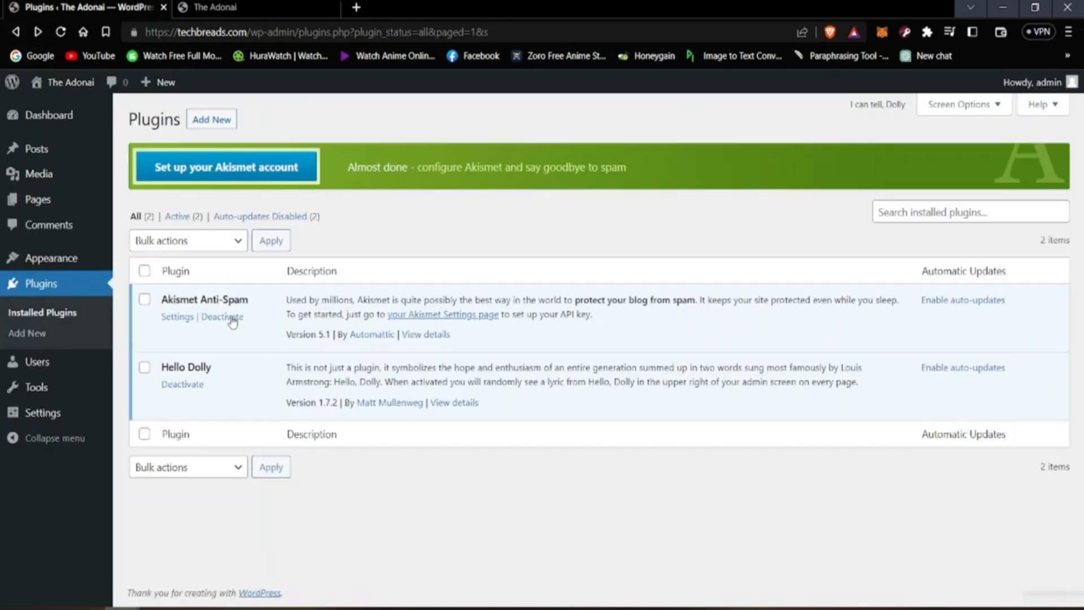
click(10, 35)
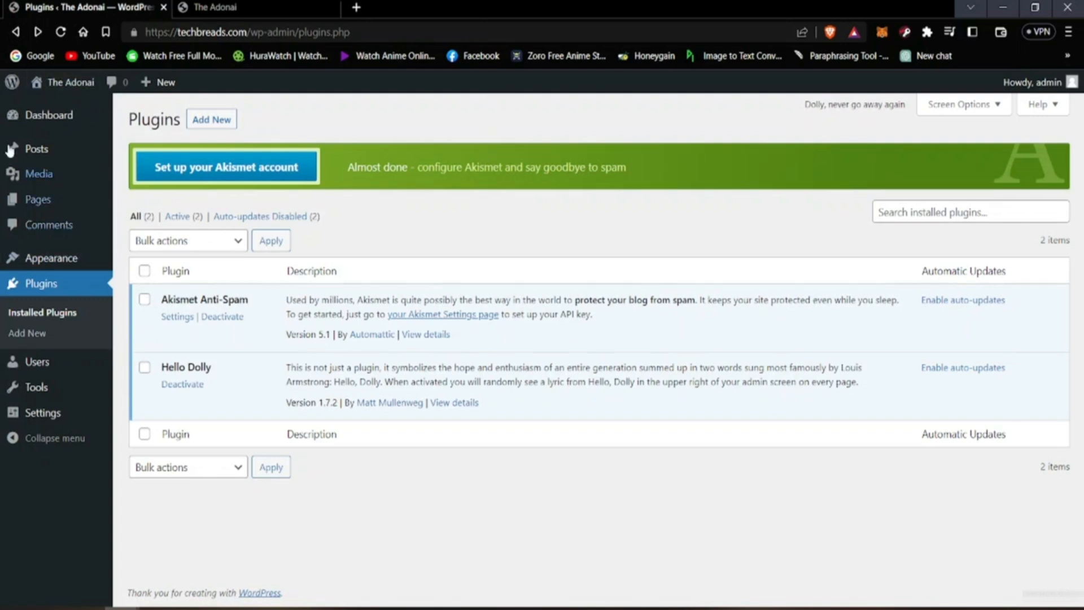
Step: Open the Users page to view the registered accounts and the Tools page to view the available tools
click(17, 33)
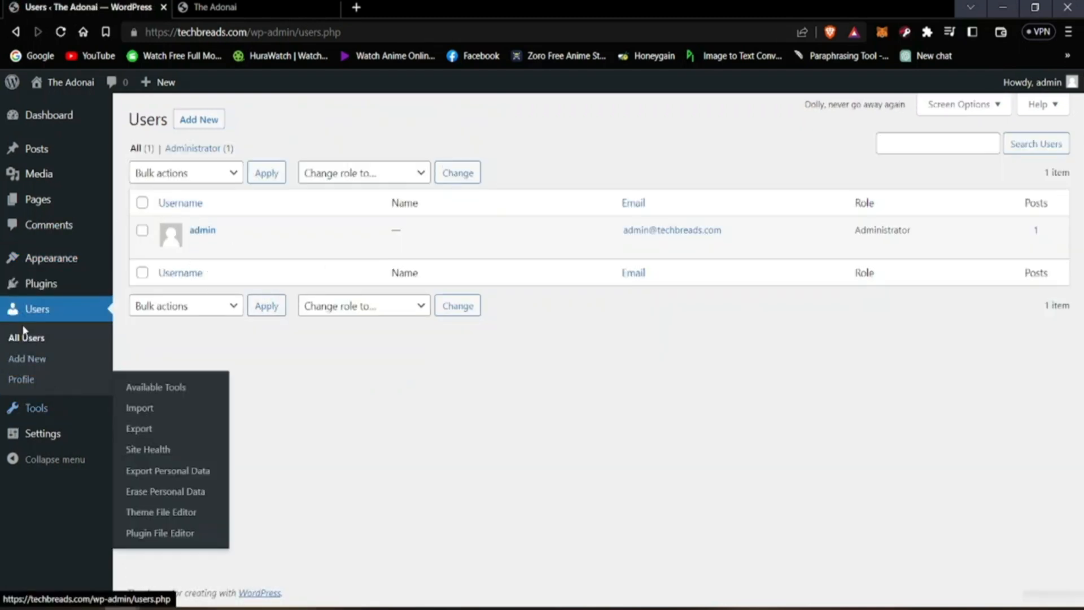
click(66, 411)
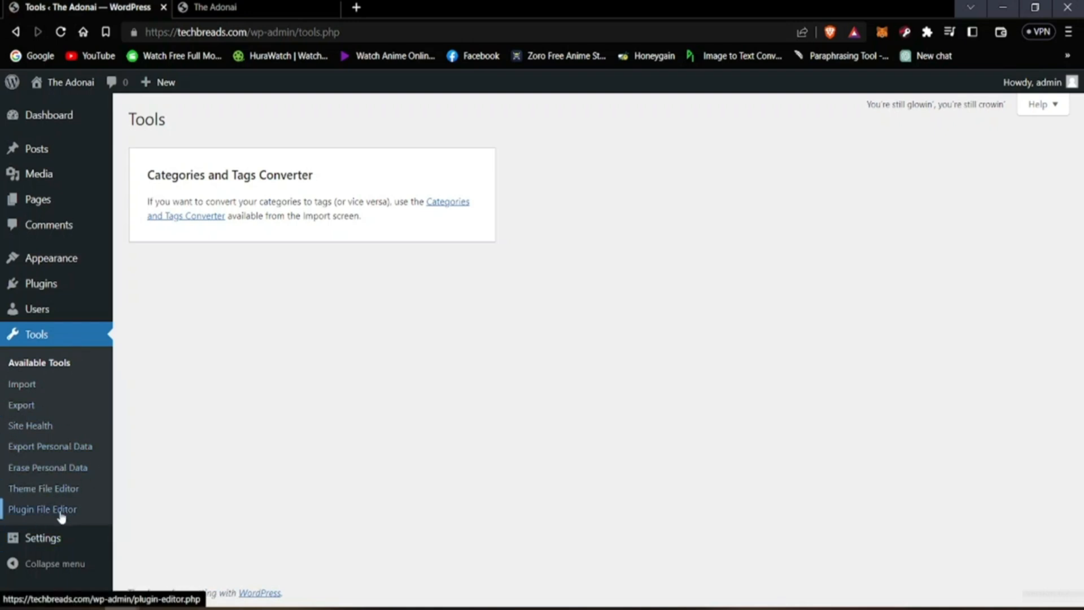
Step: Open the General Settings and examine the site title, addresses, membership, language, timezone, date and time format options
mouse_move(50, 549)
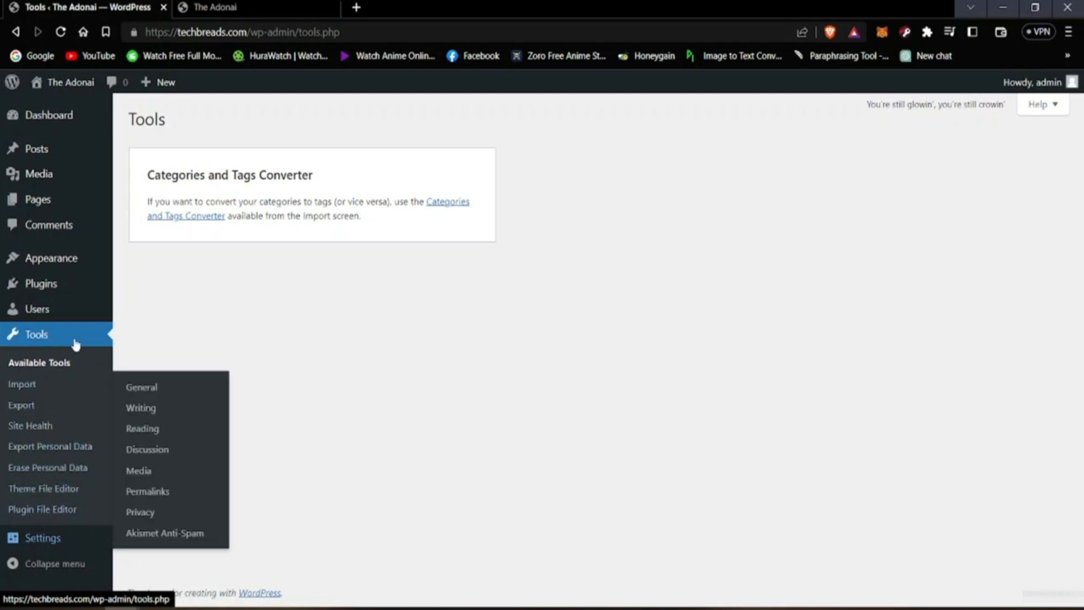
click(48, 537)
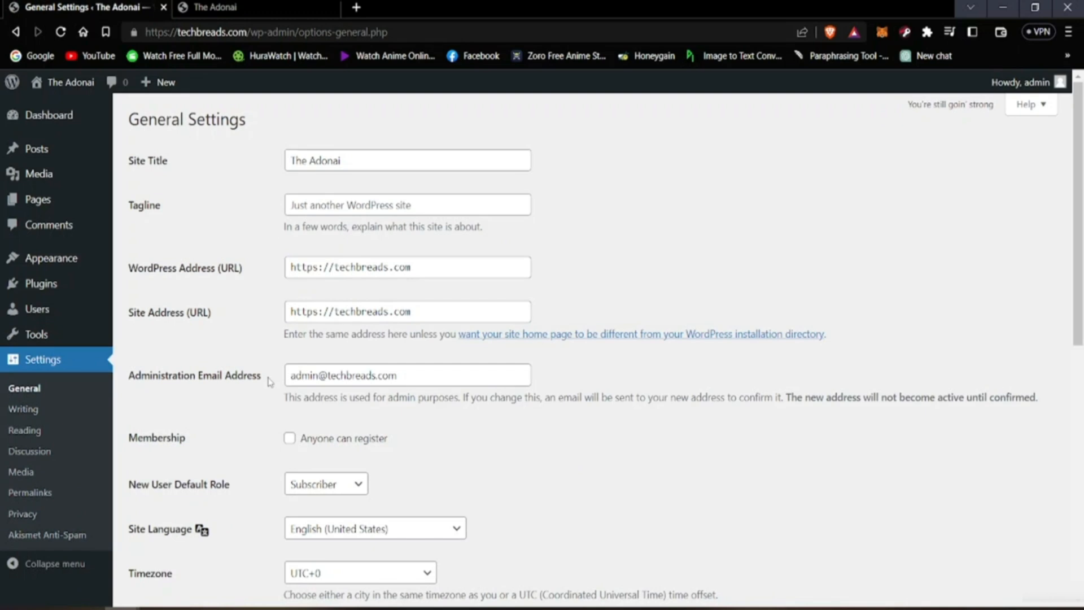
scroll(269, 381, down, 9)
scroll(206, 436, up, 4)
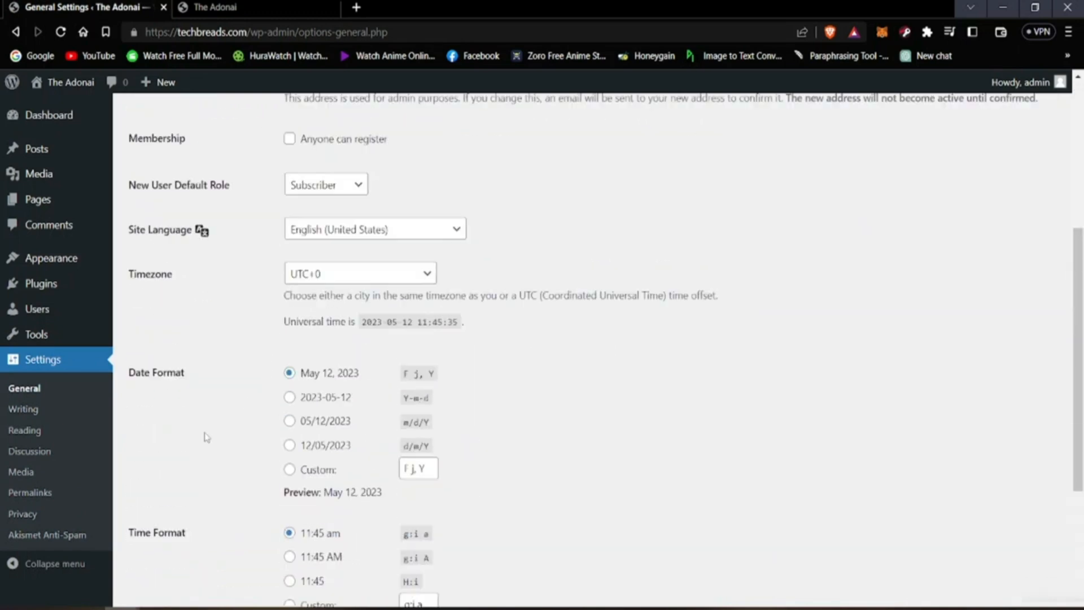
scroll(206, 437, up, 4)
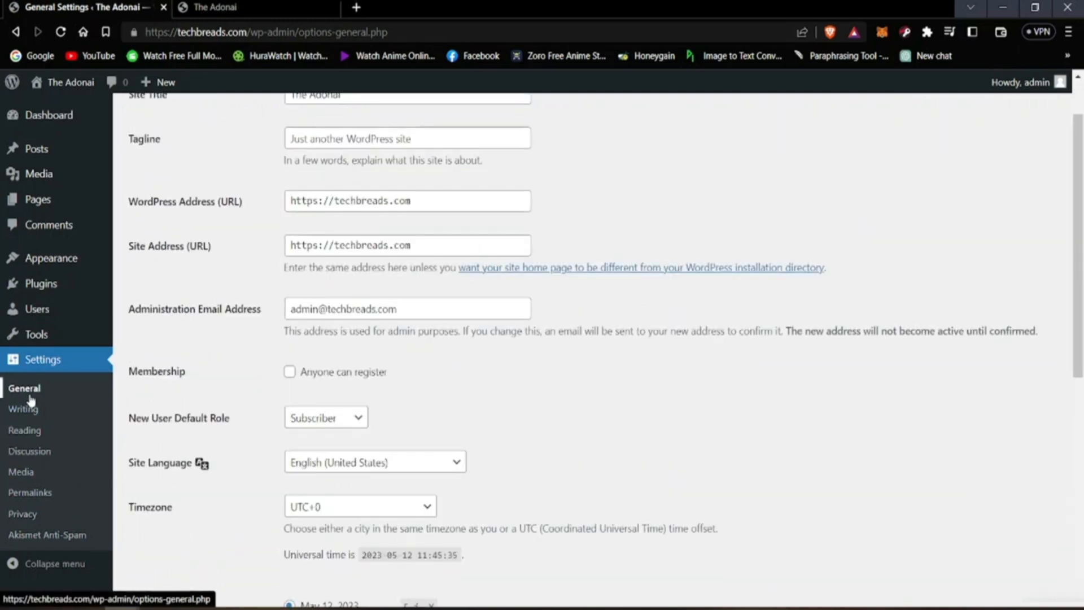
scroll(31, 401, up, 2)
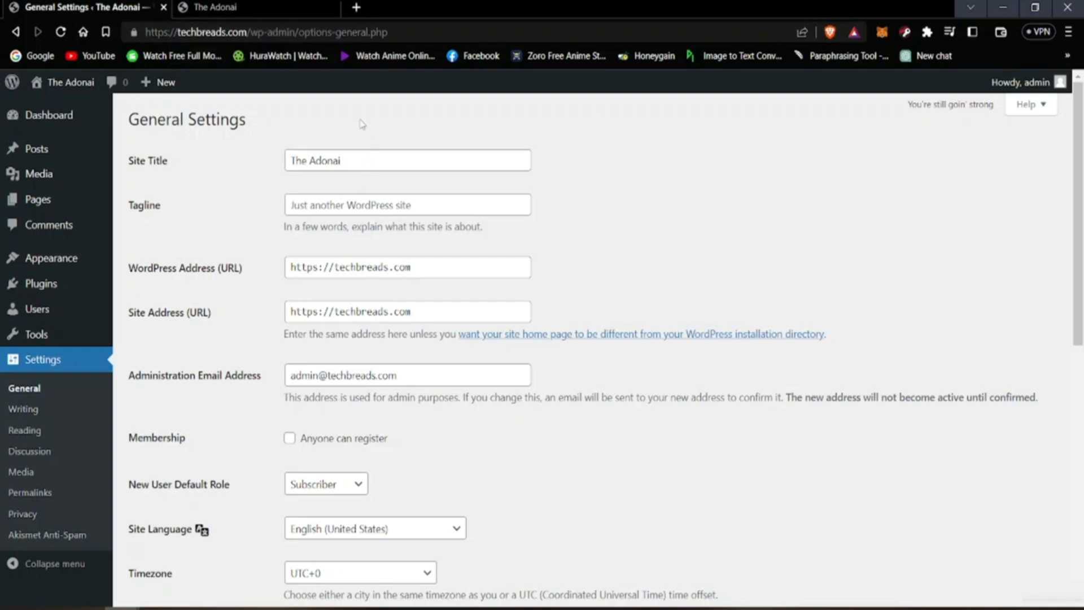
Step: Change the site title to "hamburgers" in the General Settings and save the changes
click(379, 164)
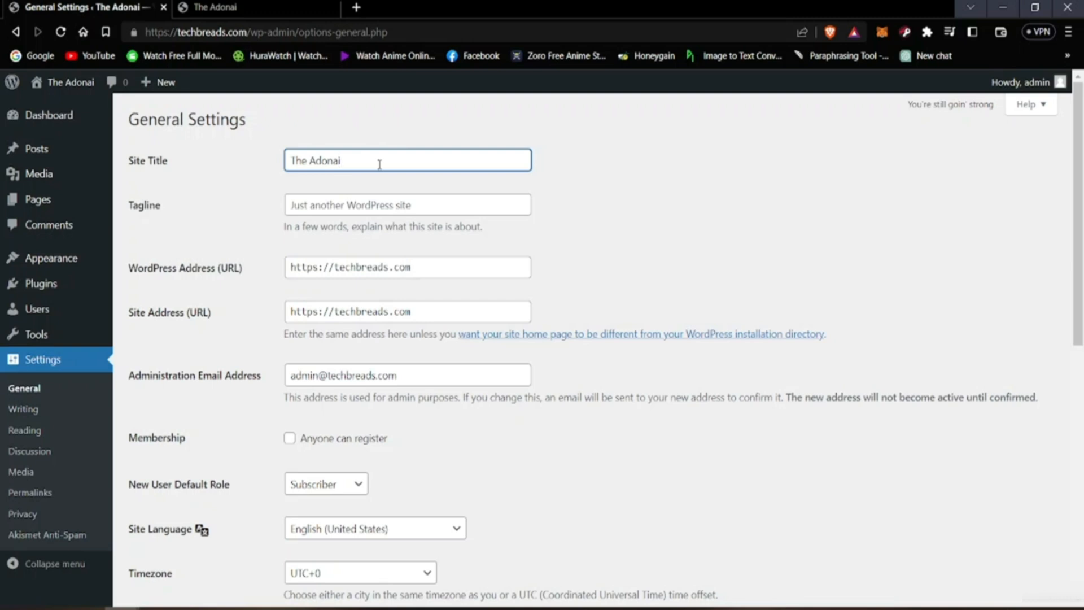
key(BackSpace)
key(BackSpace)
key(BackSpace)
key(BackSpace)
key(BackSpace)
key(BackSpace)
key(BackSpace)
key(BackSpace)
key(BackSpace)
key(BackSpace)
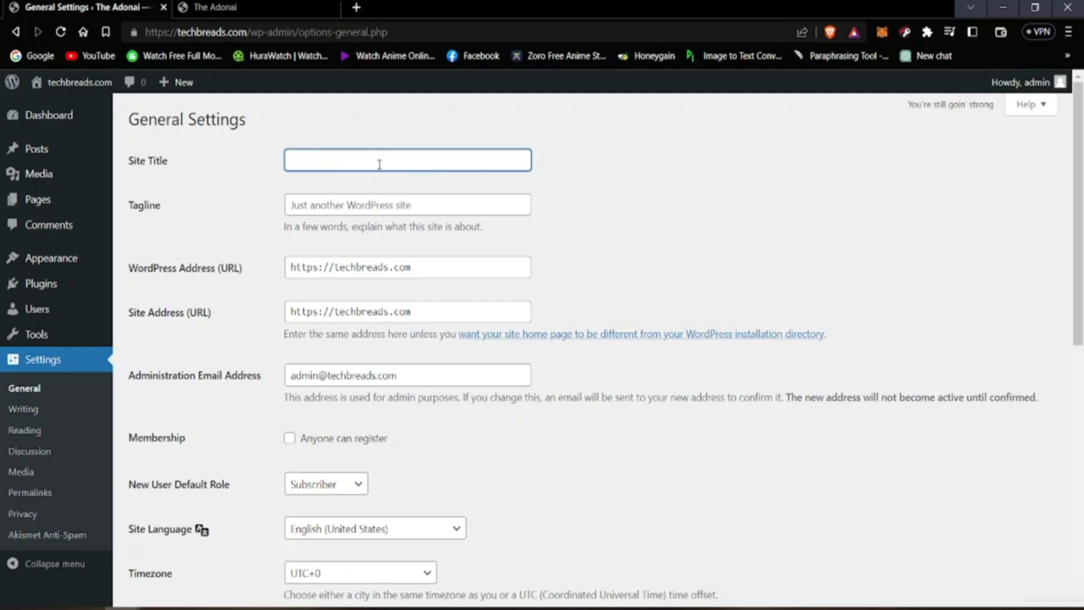
text(ham)
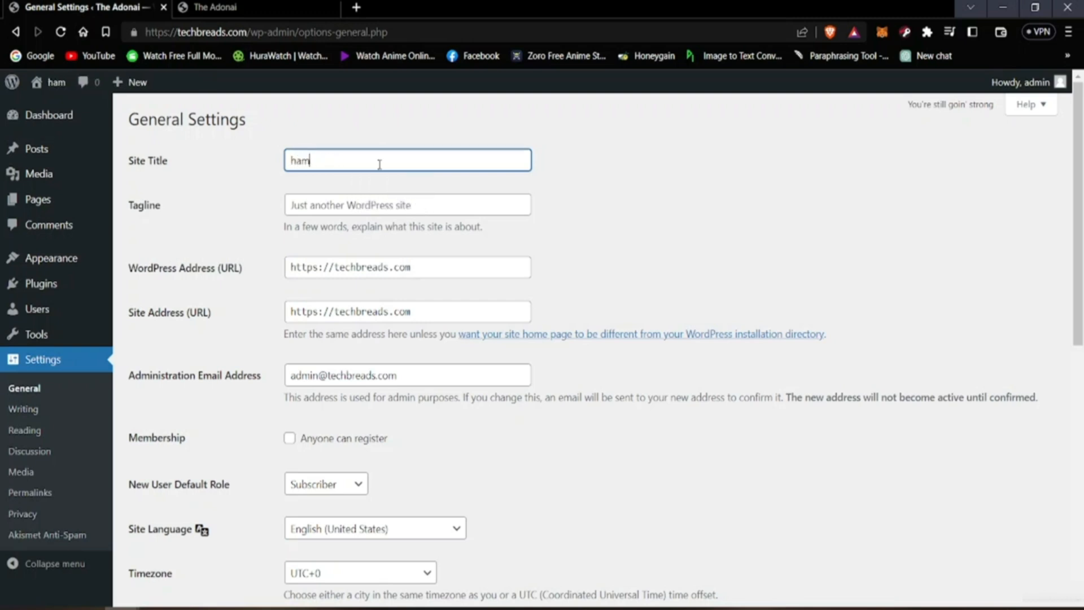
text(burgers)
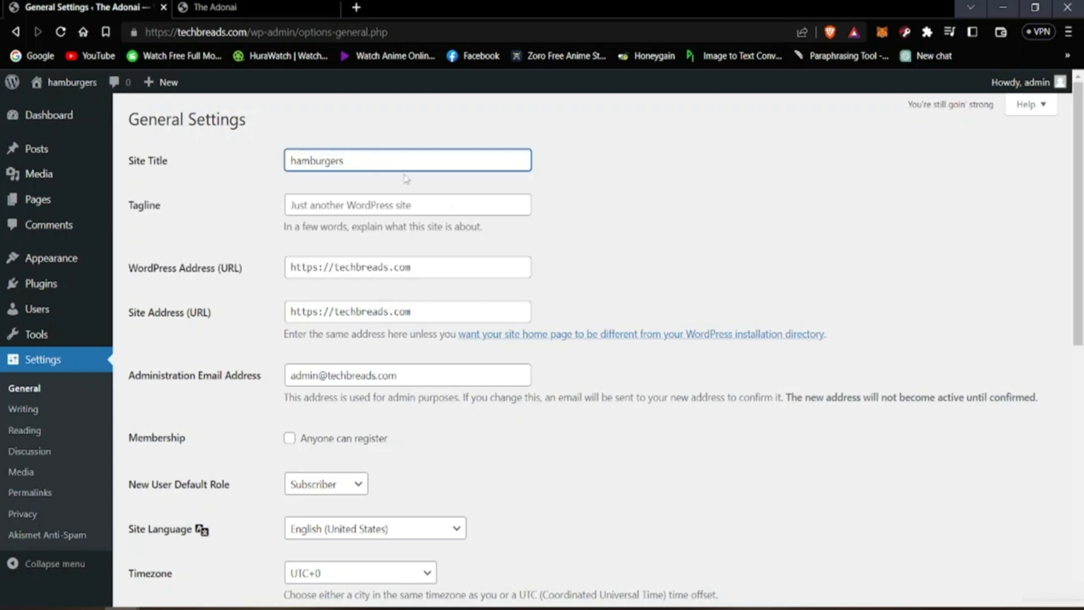
scroll(412, 371, down, 9)
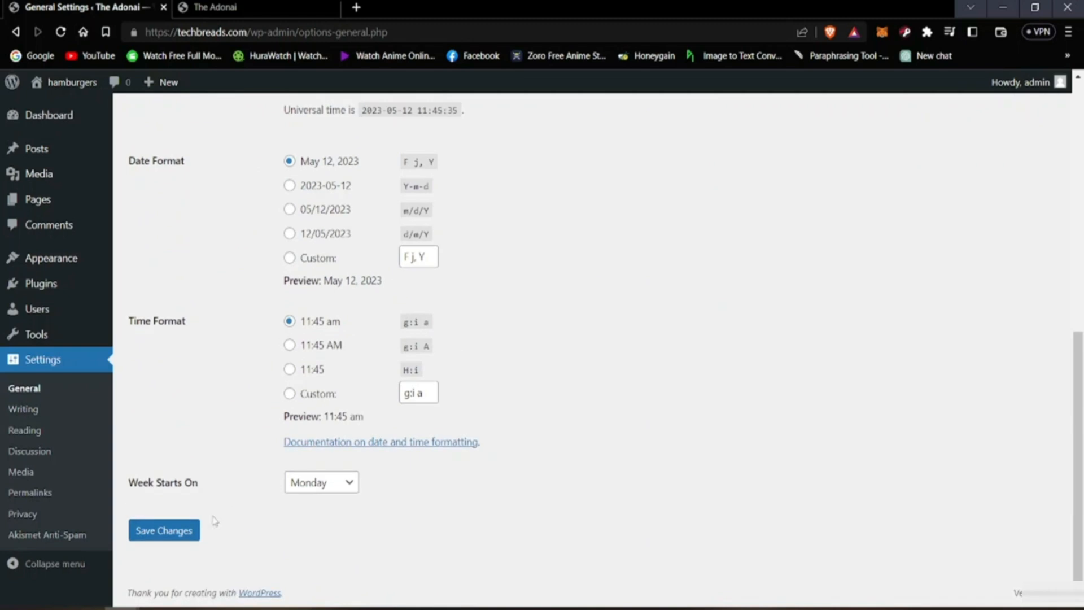
click(188, 528)
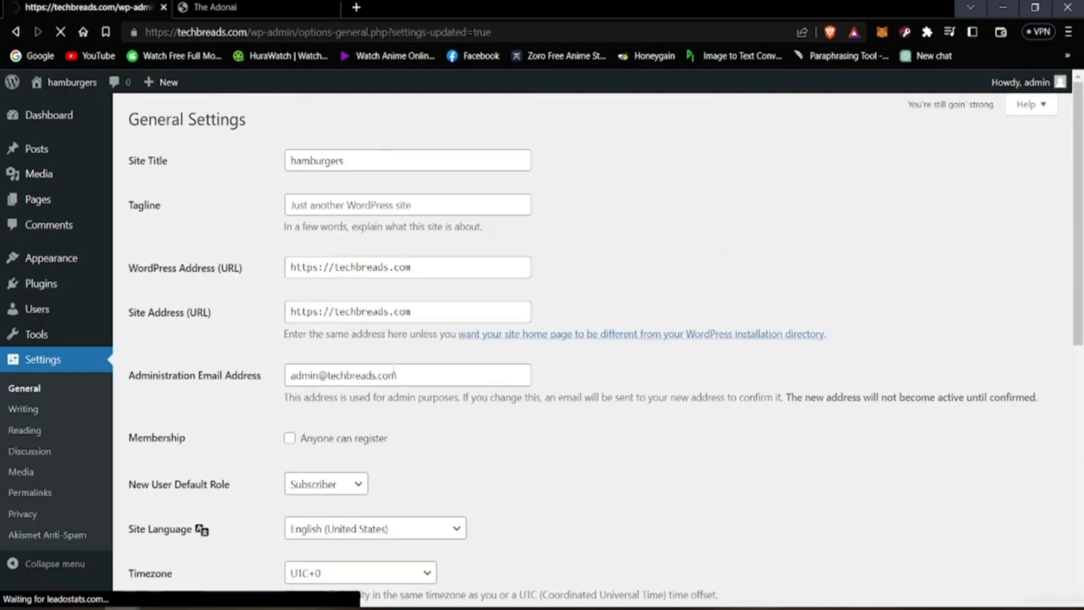
Step: Reload the live site to check its title in the header, and return to the General Settings
click(205, 8)
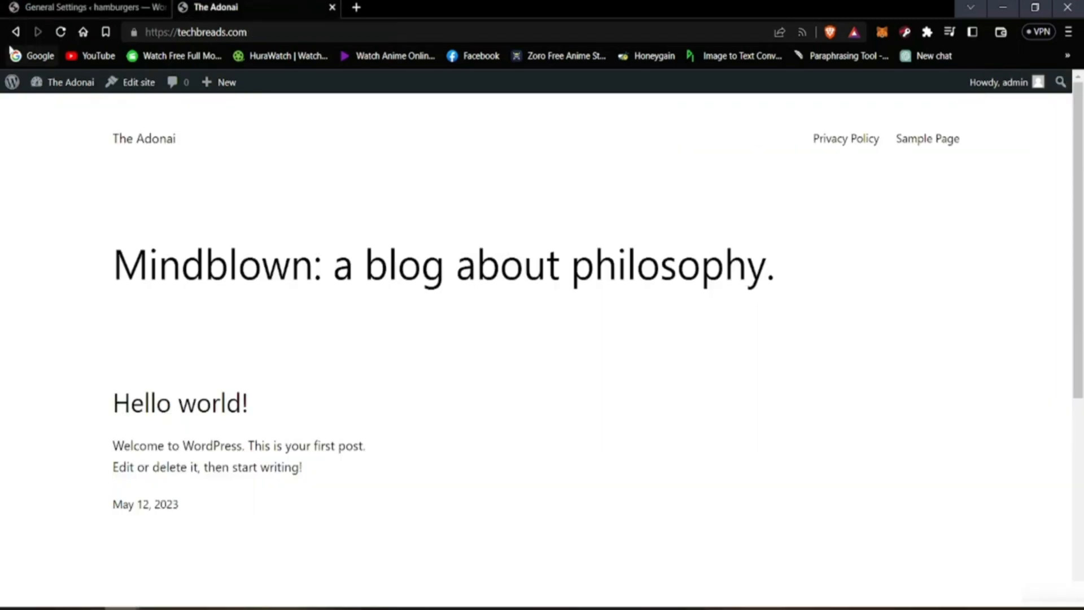
click(60, 31)
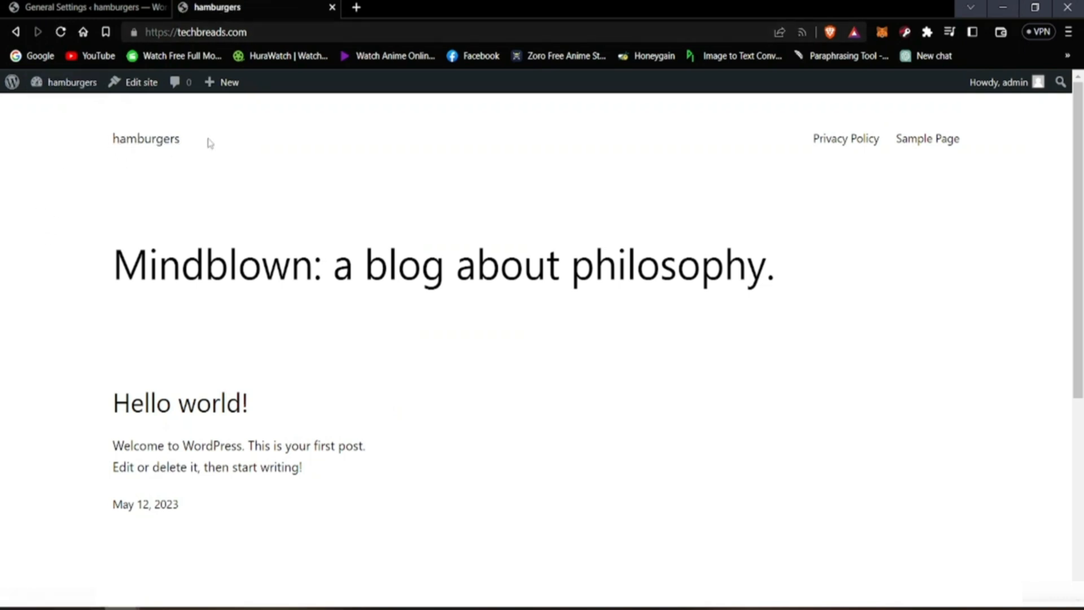
click(91, 7)
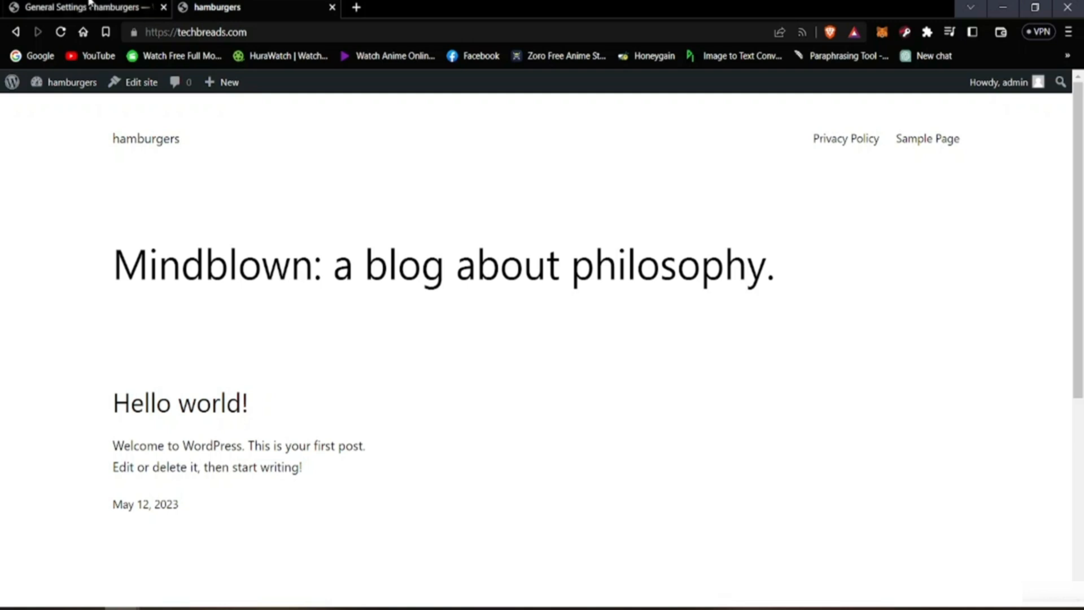
Step: Set the site title back to "The Adonai" and save the General Settings
click(376, 204)
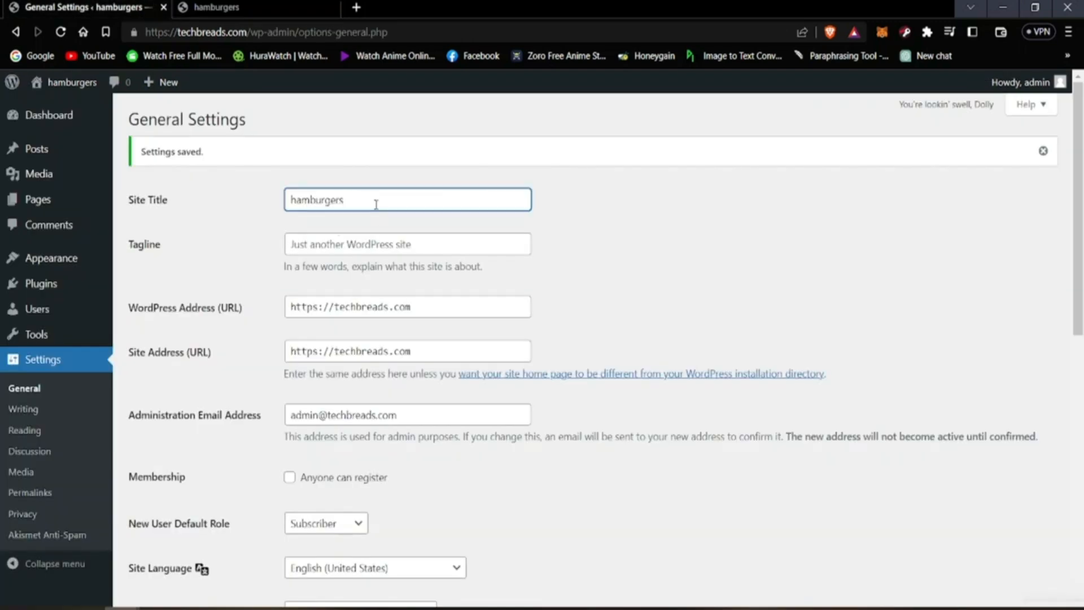
key(BackSpace)
key(BackSpace)
key(BackSpace)
key(BackSpace)
key(BackSpace)
key(BackSpace)
key(BackSpace)
key(BackSpace)
key(BackSpace)
key(BackSpace)
text(The)
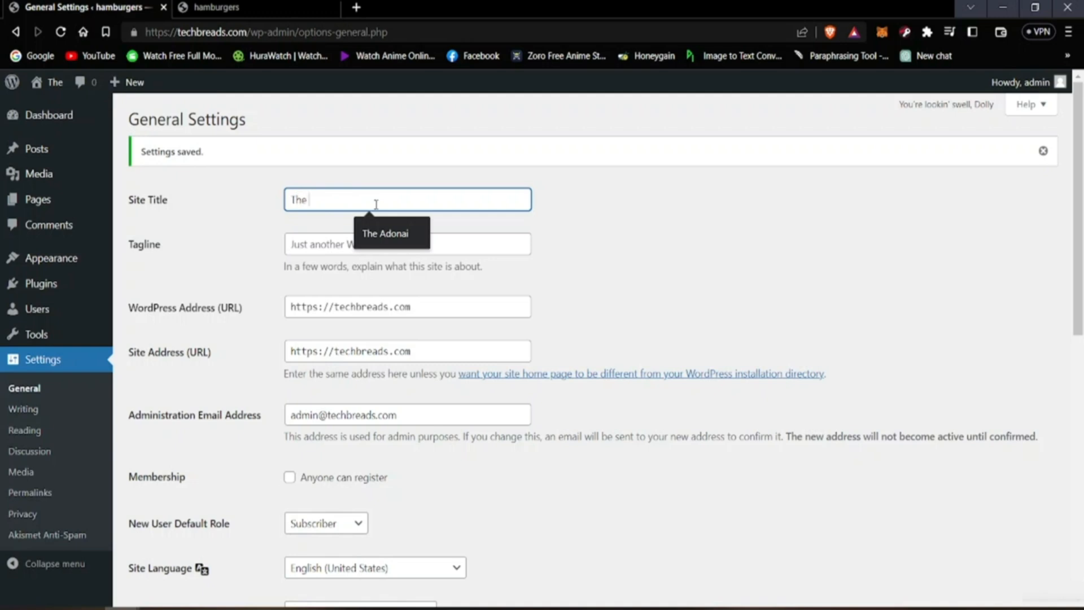
click(420, 241)
scroll(413, 371, down, 6)
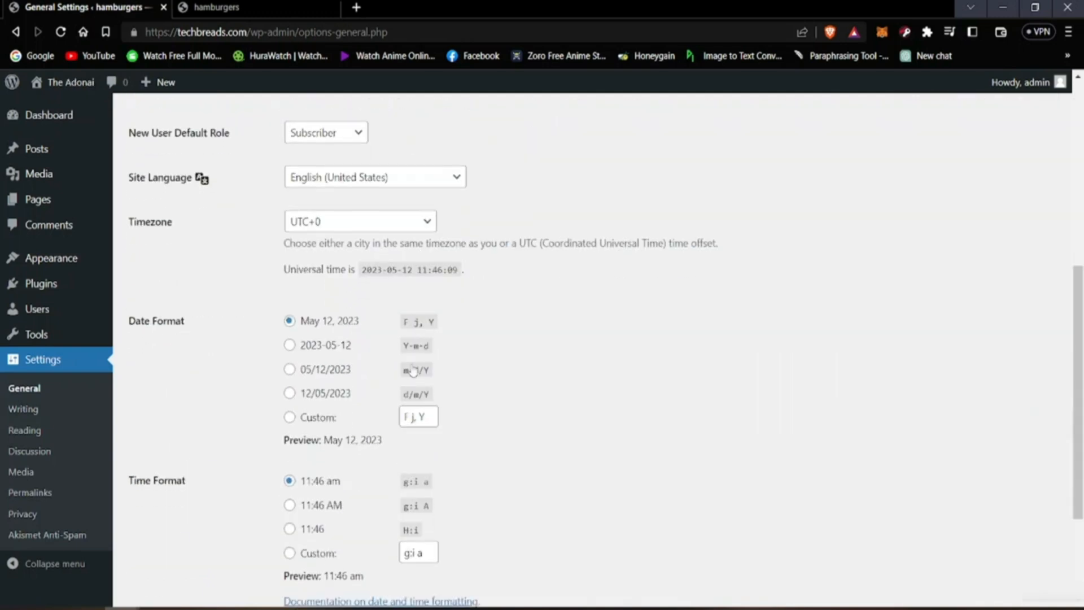
scroll(413, 370, down, 3)
click(136, 527)
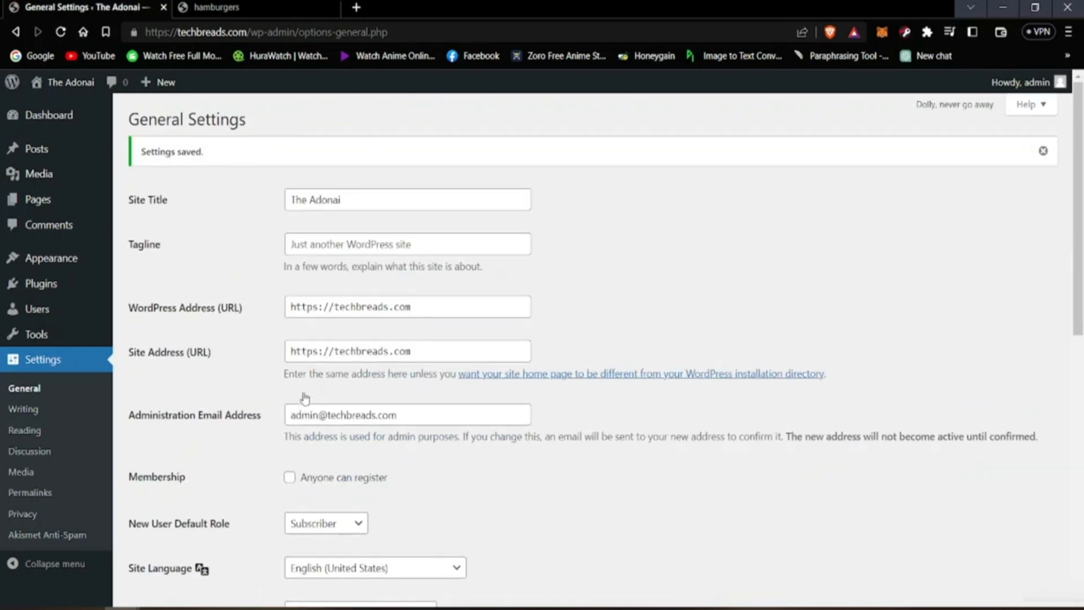
Step: Reload the live site to check the restored title, comparing the homepage with the General Settings
click(293, 8)
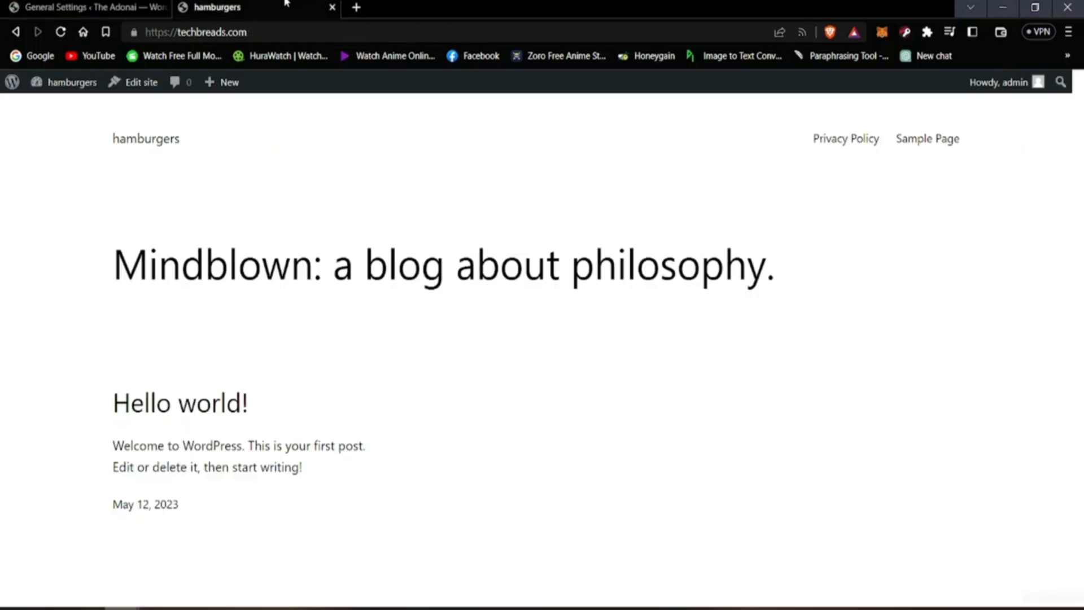
click(61, 32)
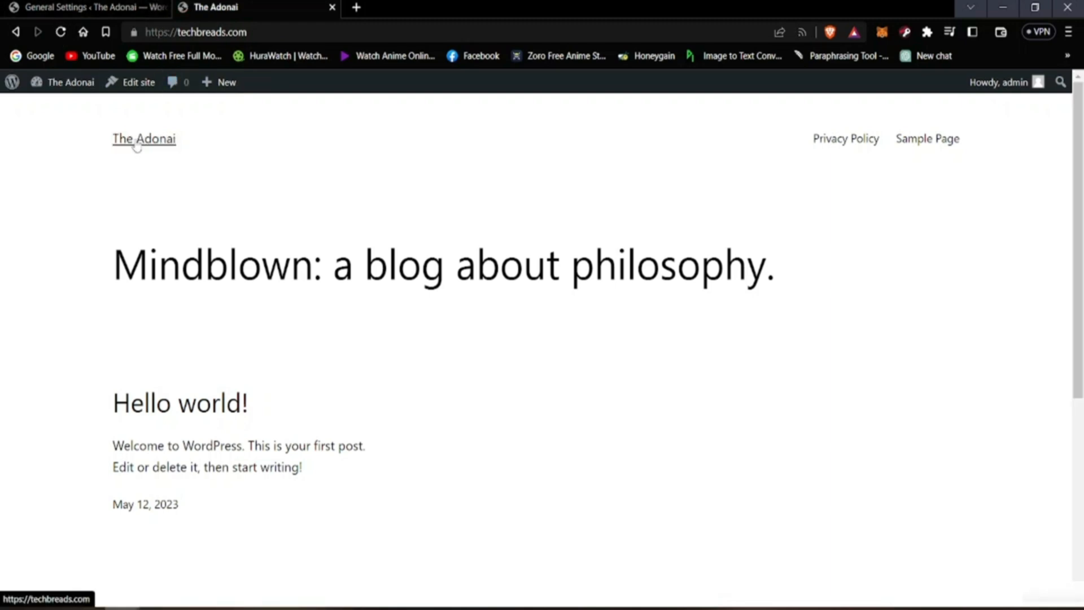
click(67, 7)
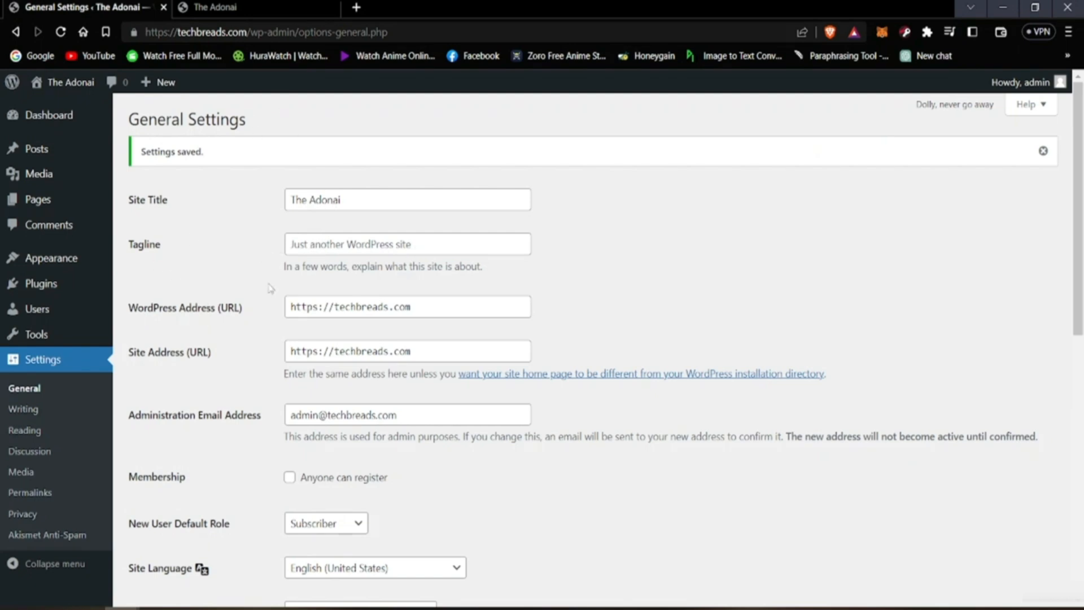
click(278, 9)
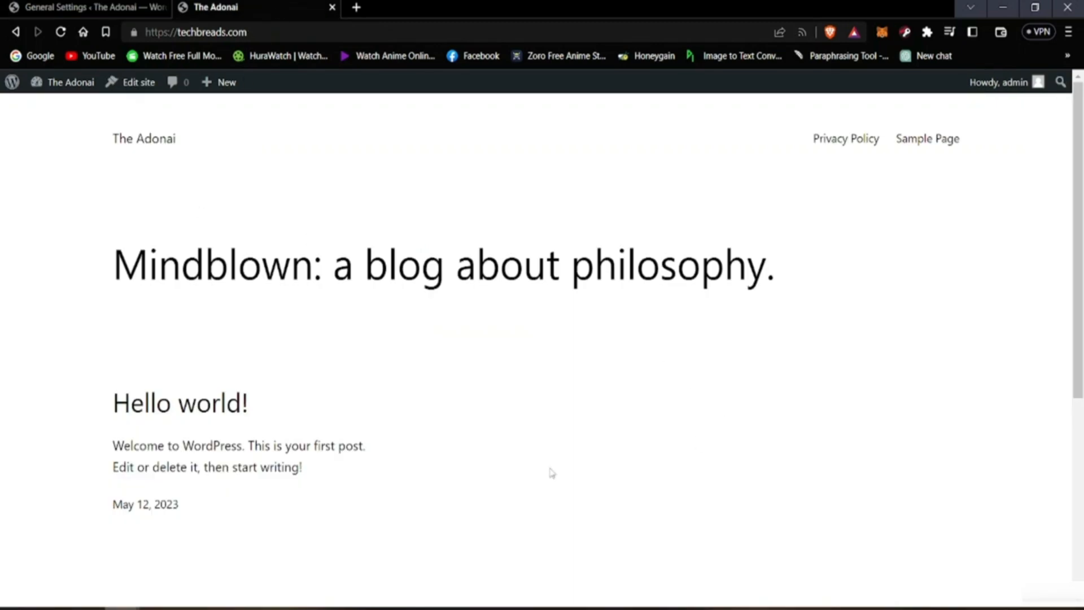
click(34, 5)
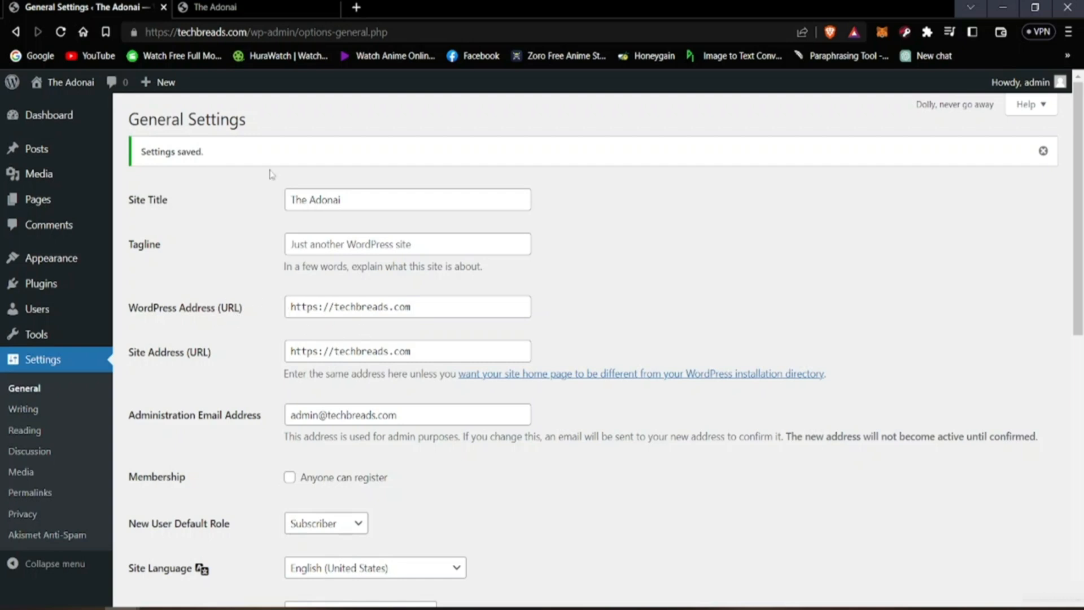
Step: Review the remaining General Settings, from the addresses and membership options to the date format, time format and week start
scroll(210, 397, down, 1)
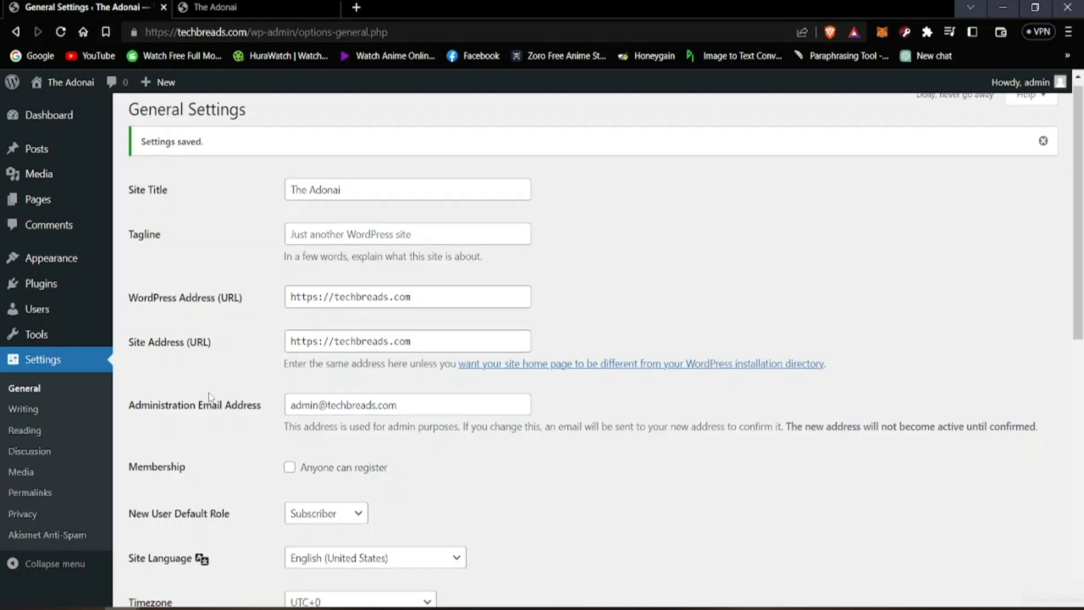
scroll(210, 397, down, 3)
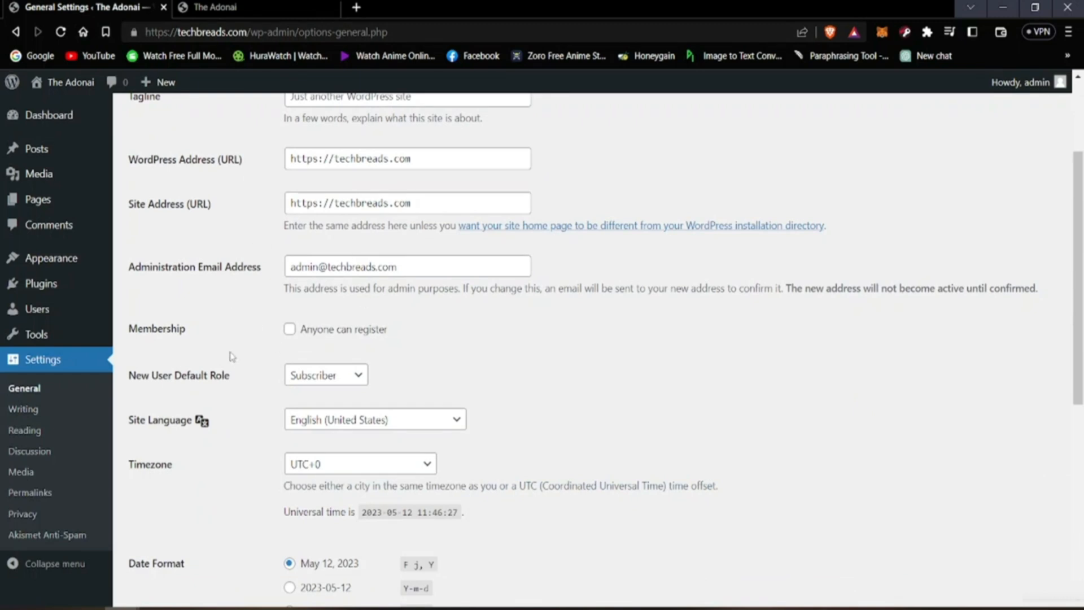
scroll(231, 356, down, 5)
scroll(336, 354, up, 5)
scroll(199, 351, down, 9)
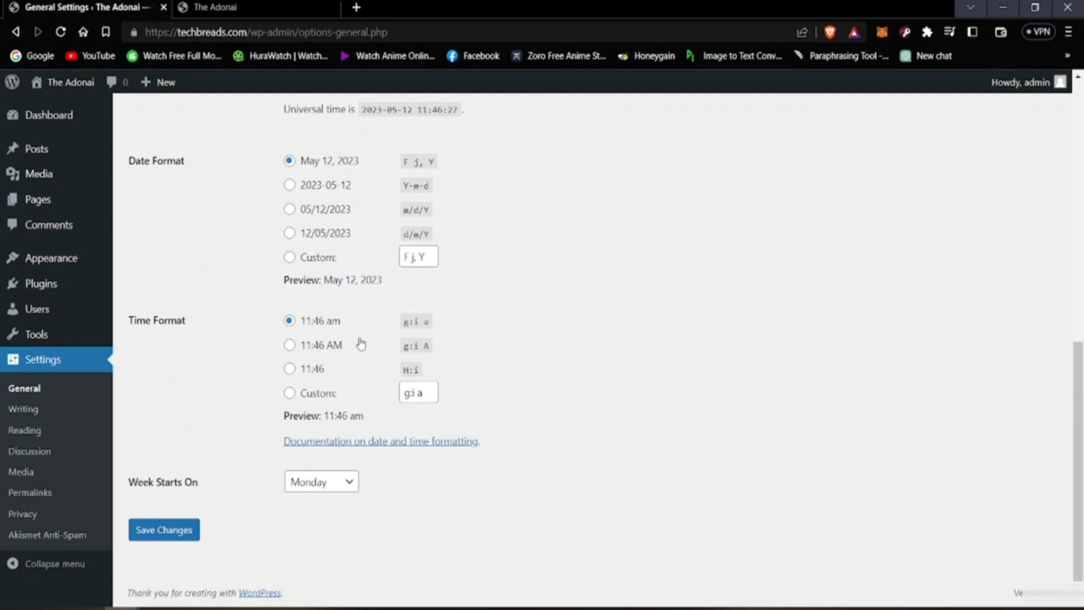
scroll(371, 390, up, 1)
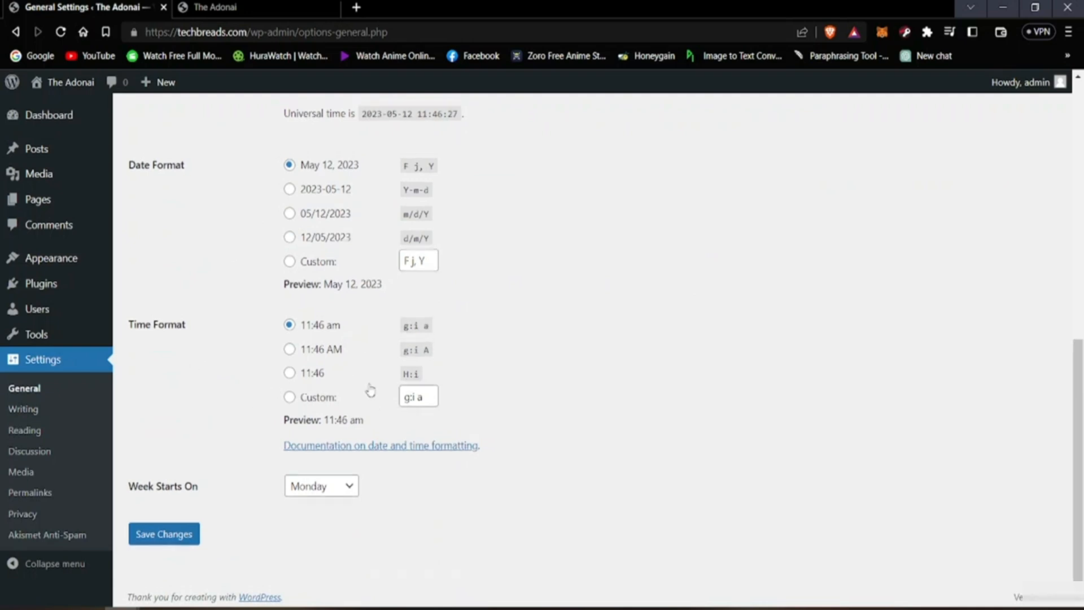
scroll(371, 391, up, 10)
scroll(347, 356, down, 5)
scroll(361, 262, up, 5)
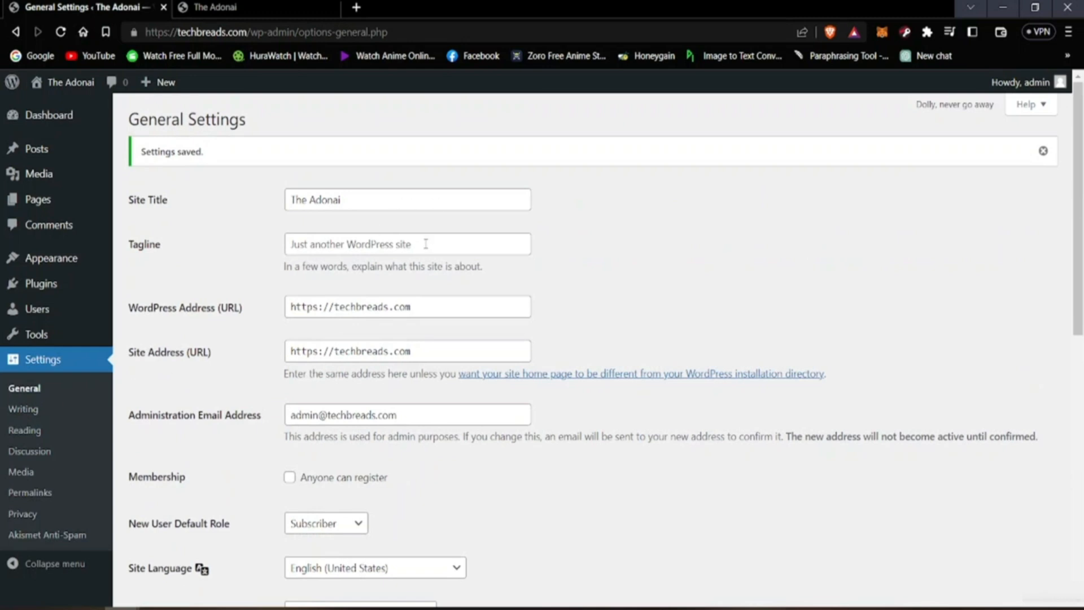
key(alt)
Step: Open the Writing Settings and examine the default post category and format choices, post via email fields and update services
click(33, 415)
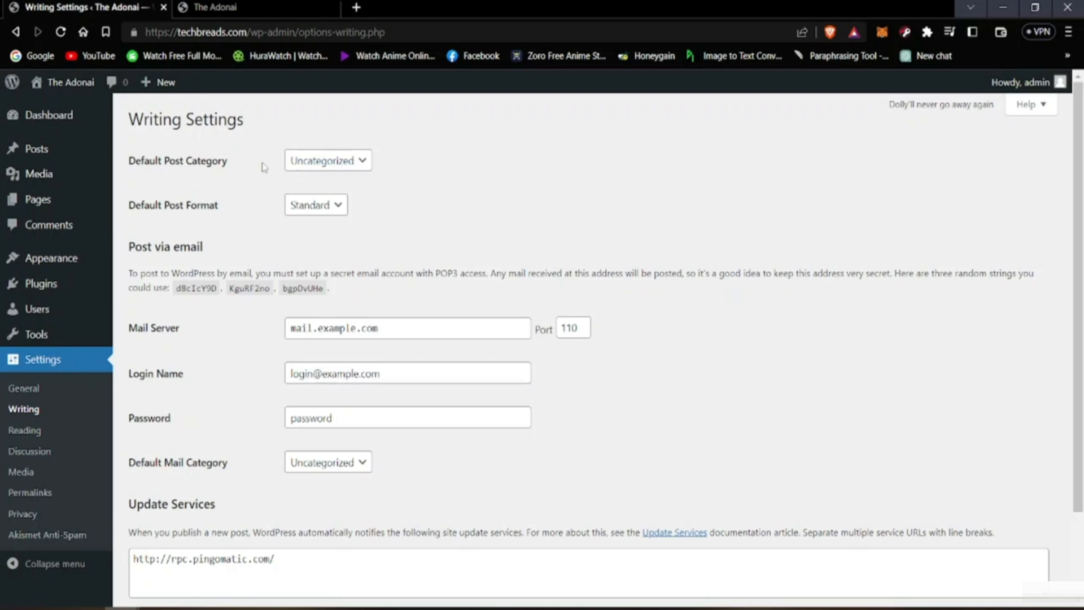
click(327, 164)
click(329, 168)
click(410, 165)
click(338, 205)
click(341, 214)
scroll(172, 261, down, 2)
scroll(186, 232, up, 2)
scroll(389, 344, down, 3)
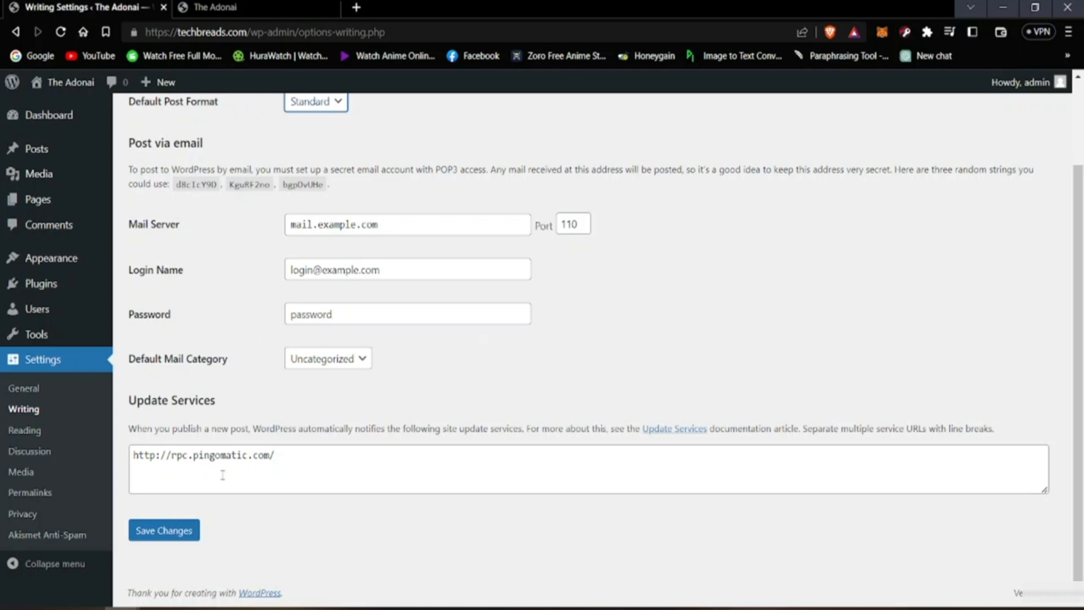
scroll(133, 394, up, 3)
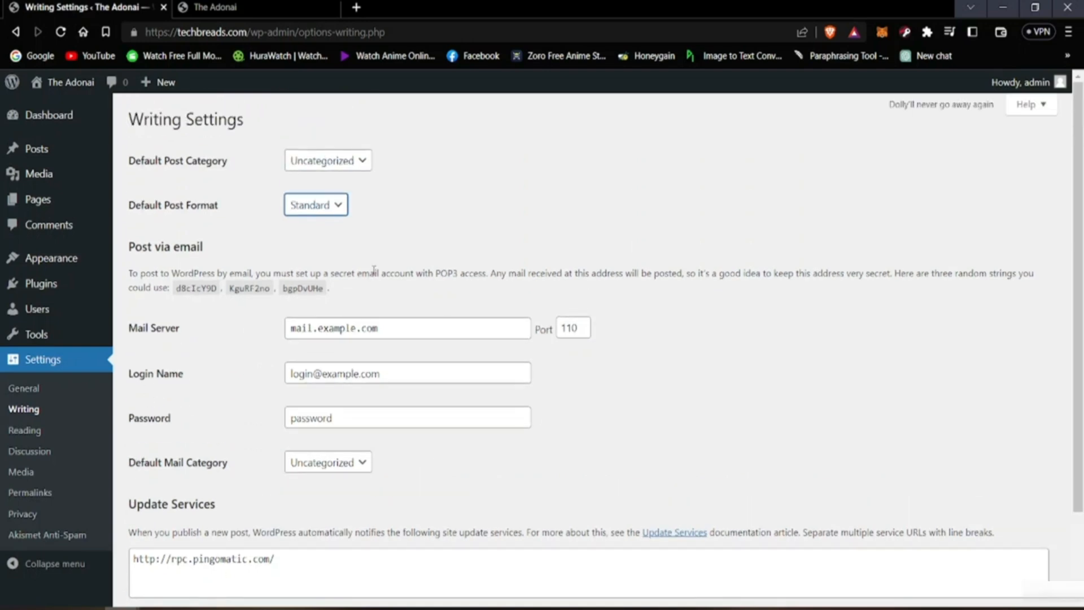
key(alt)
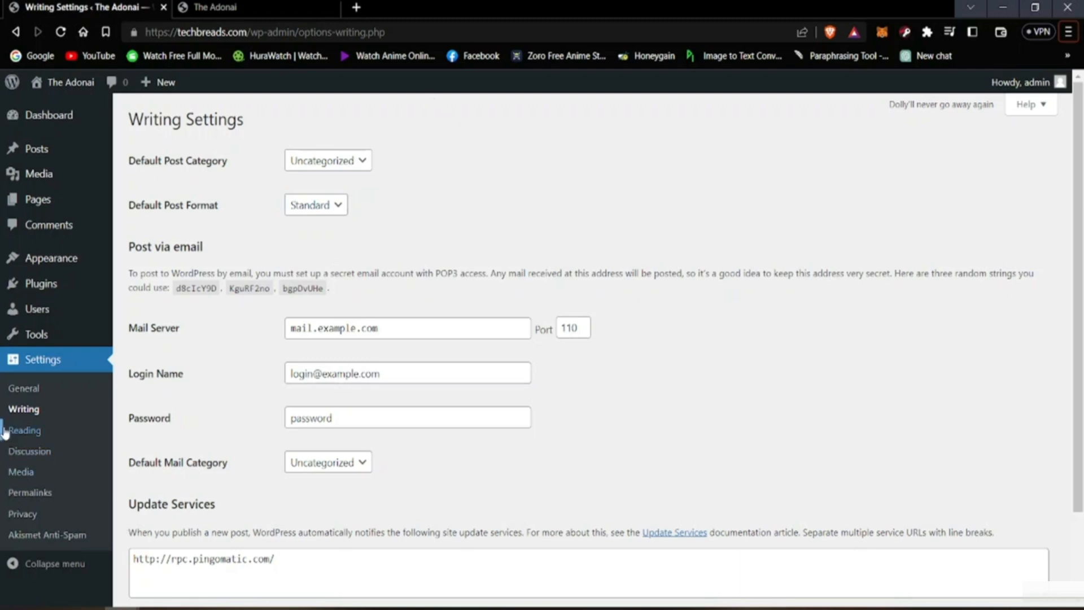
Step: Open the Reading Settings and look over the live site's whole homepage to see what it displays
click(21, 433)
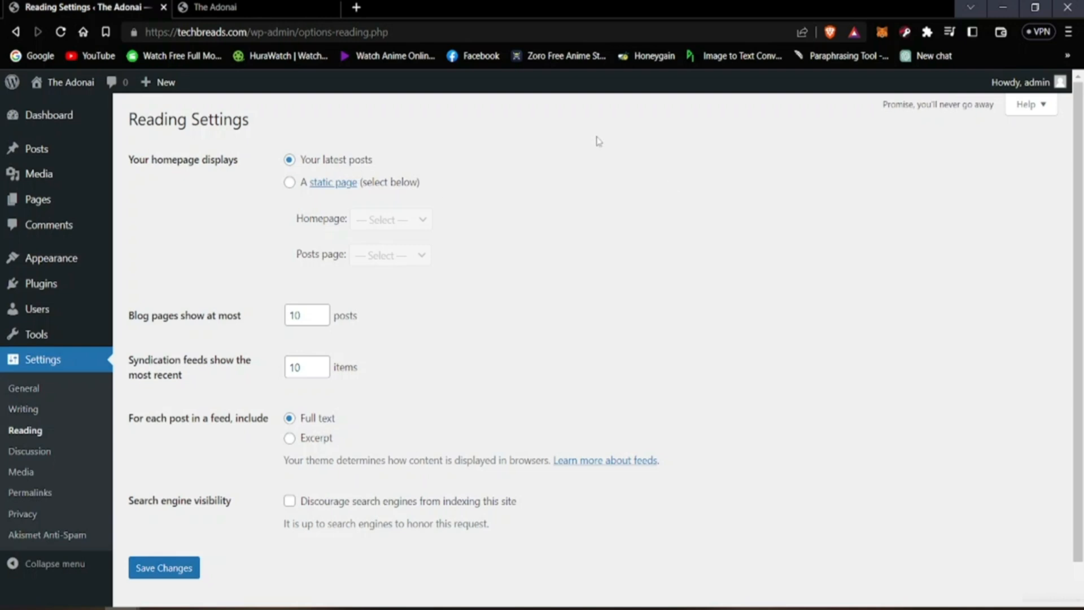
click(215, 6)
scroll(218, 377, down, 5)
scroll(217, 377, up, 5)
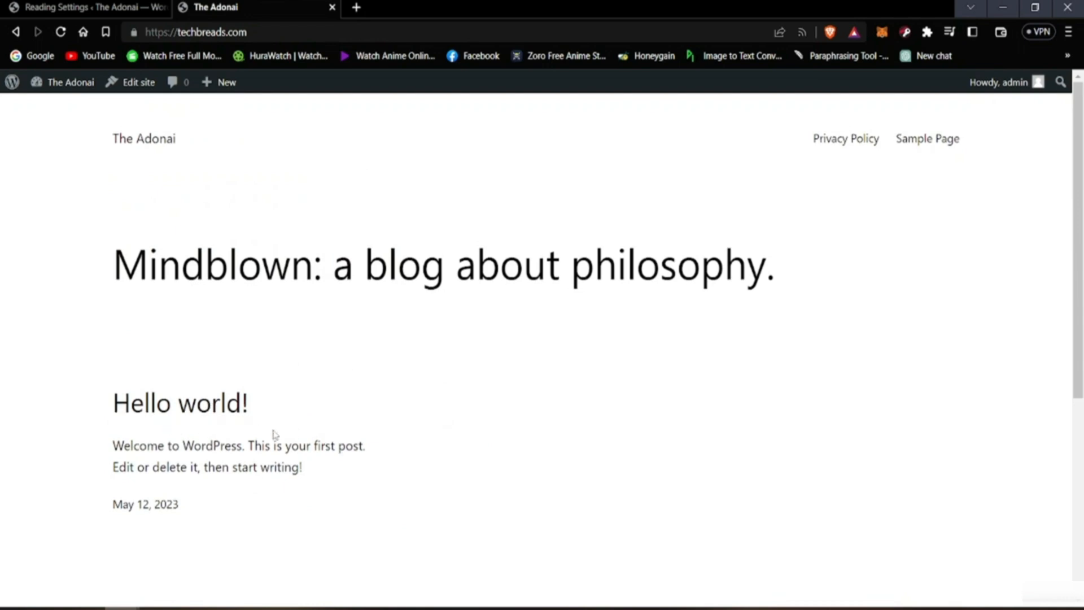
scroll(172, 404, down, 5)
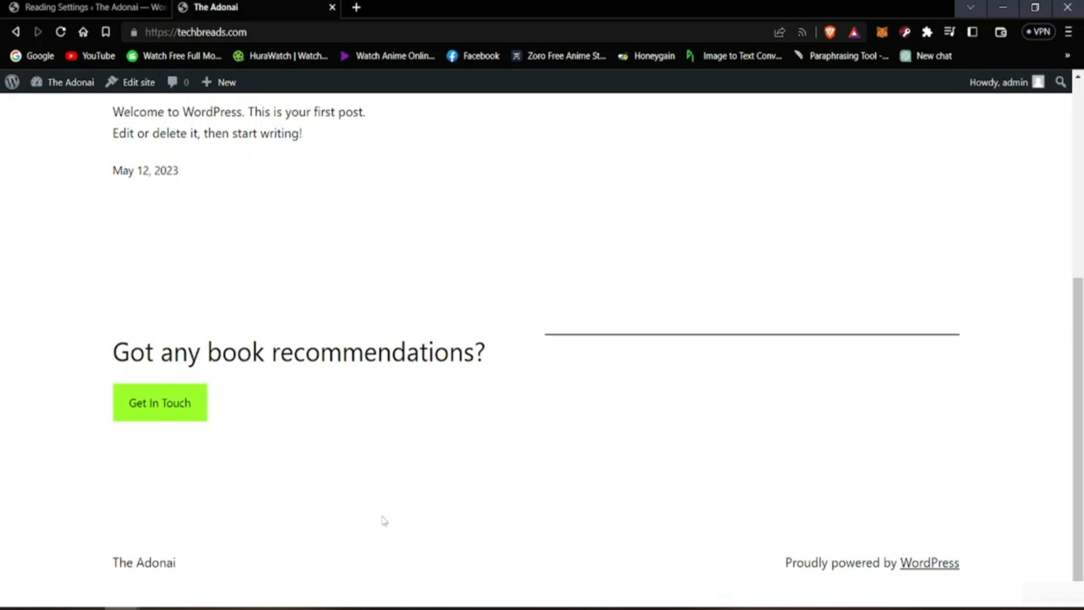
scroll(384, 520, up, 5)
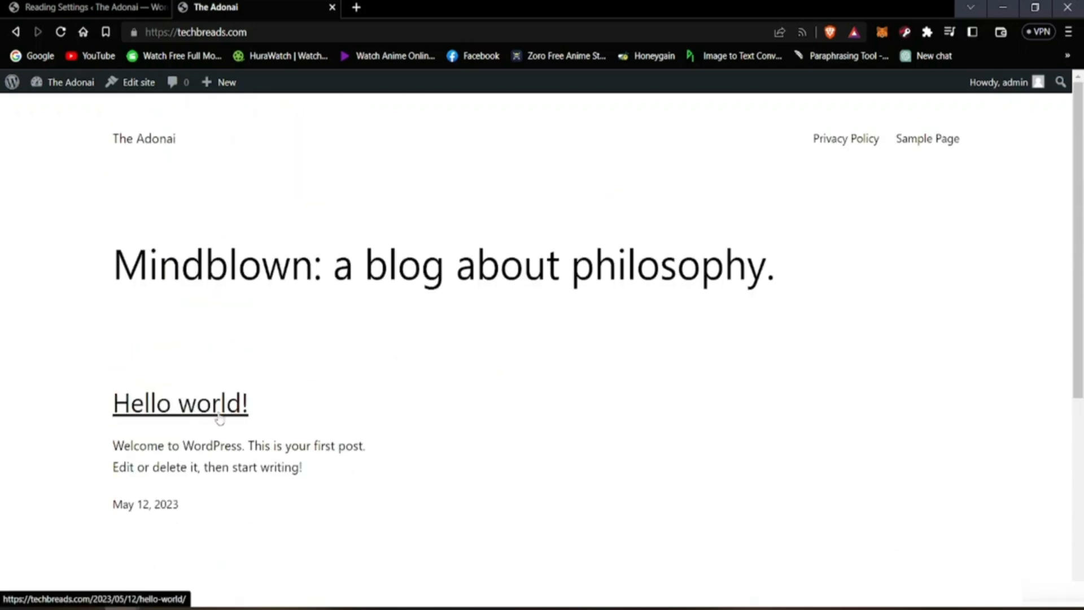
Step: Compare the Reading Settings' homepage display options with the live site, and examine the post limit, feed and search engine visibility options
click(82, 6)
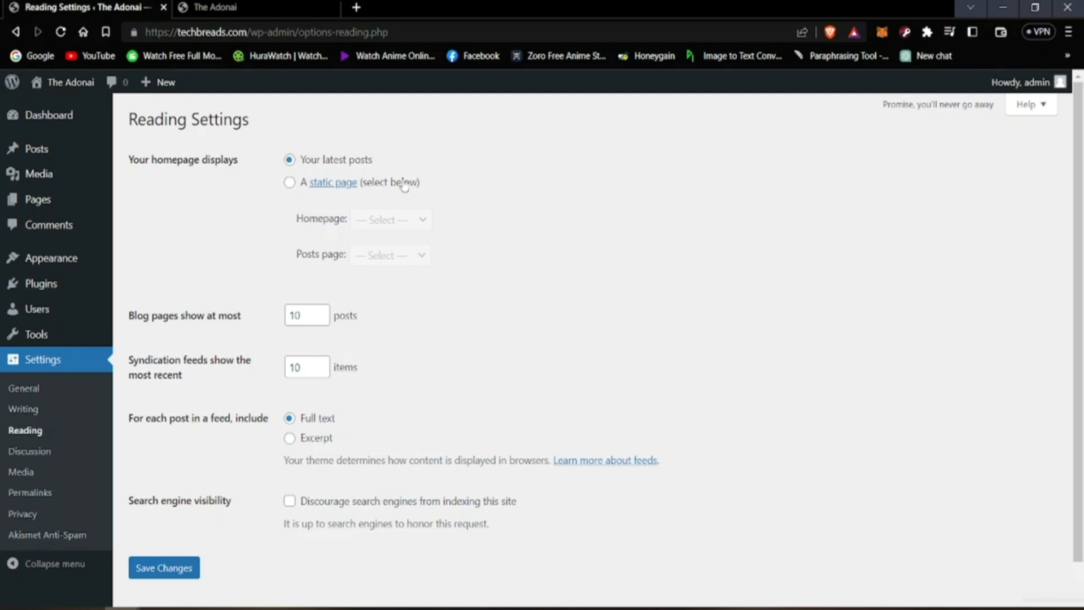
click(188, 4)
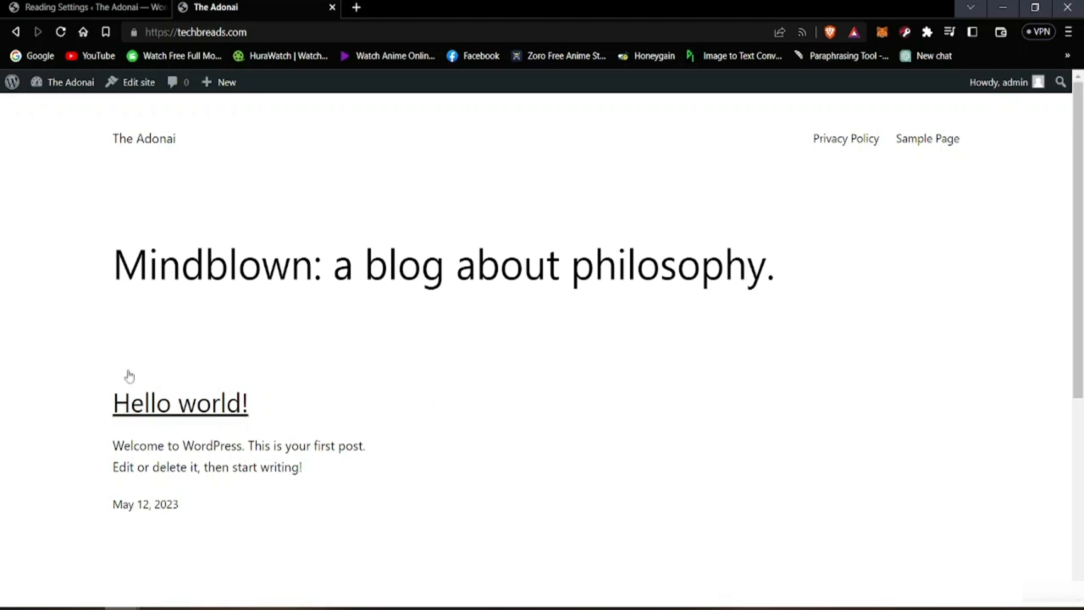
click(54, 7)
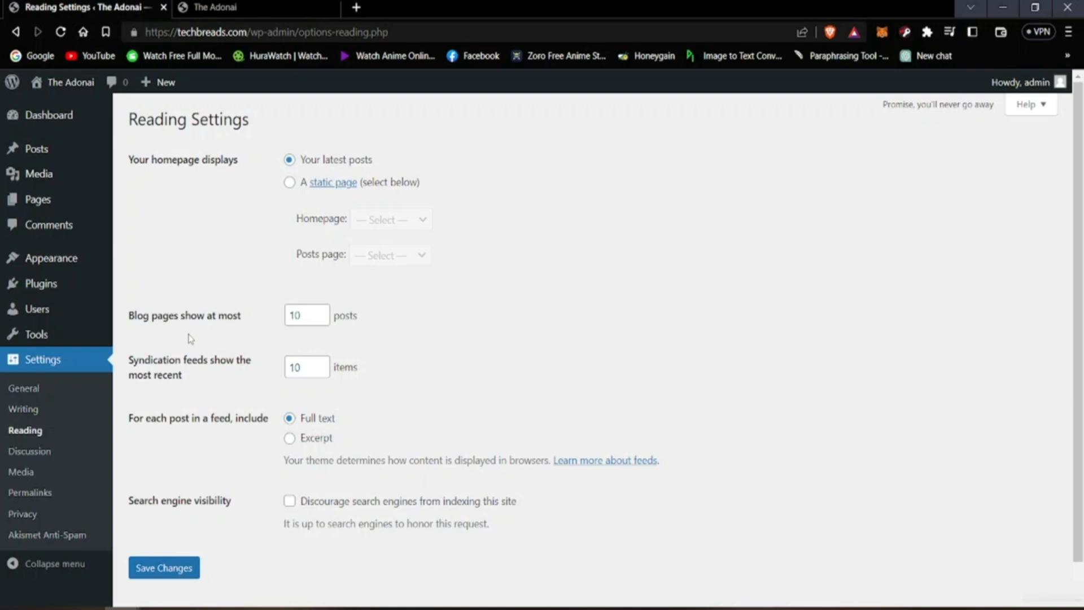
scroll(187, 330, down, 1)
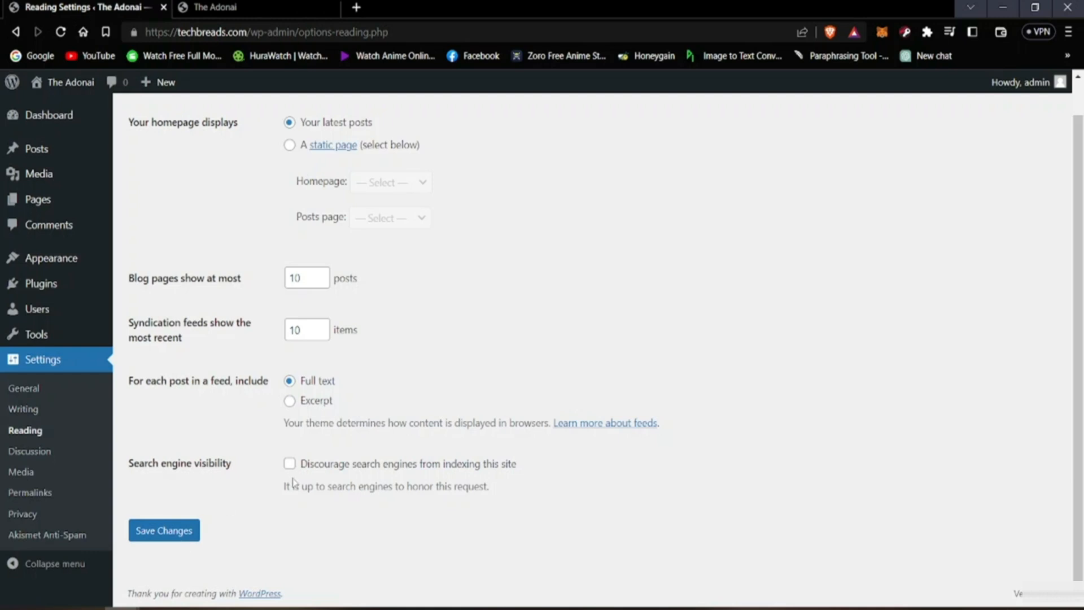
Step: Save the Reading Settings and check the live site's homepage
scroll(292, 482, up, 1)
scroll(270, 510, down, 1)
click(170, 534)
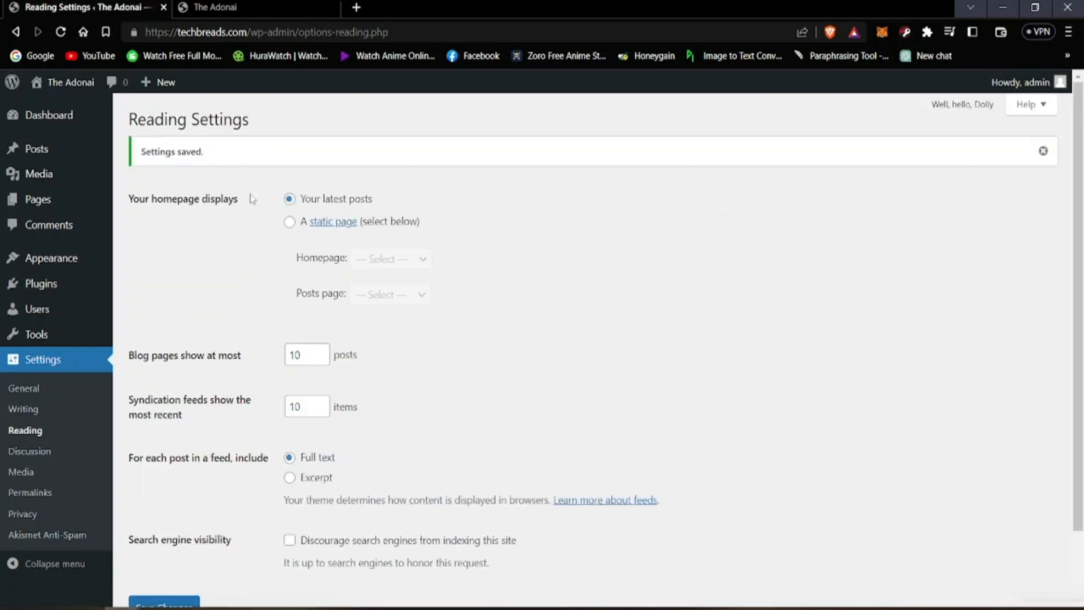
click(218, 7)
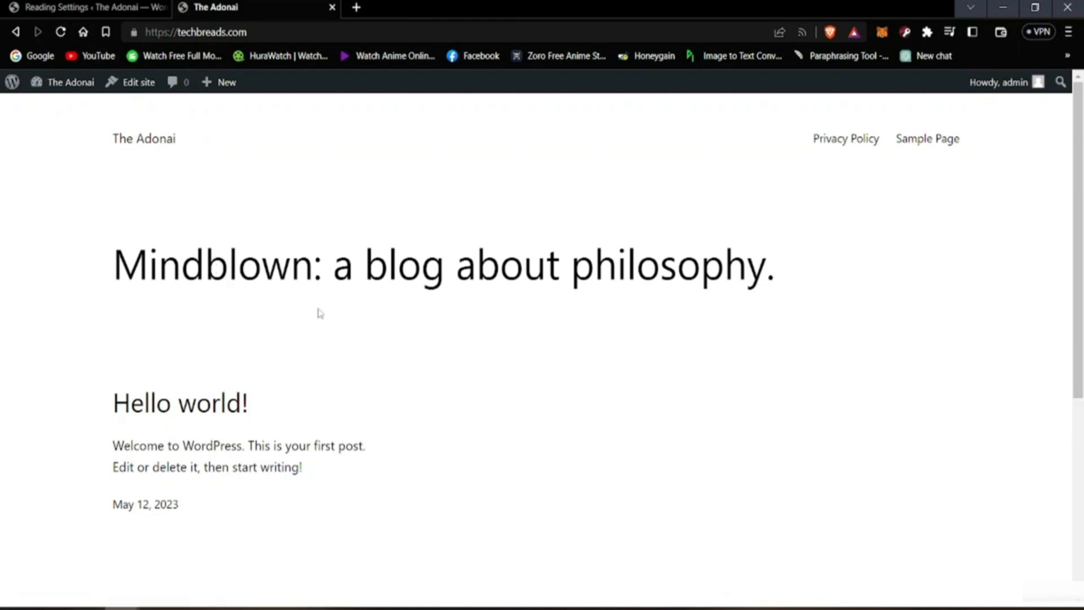
scroll(320, 313, down, 5)
key(ctrl+shift+Tab)
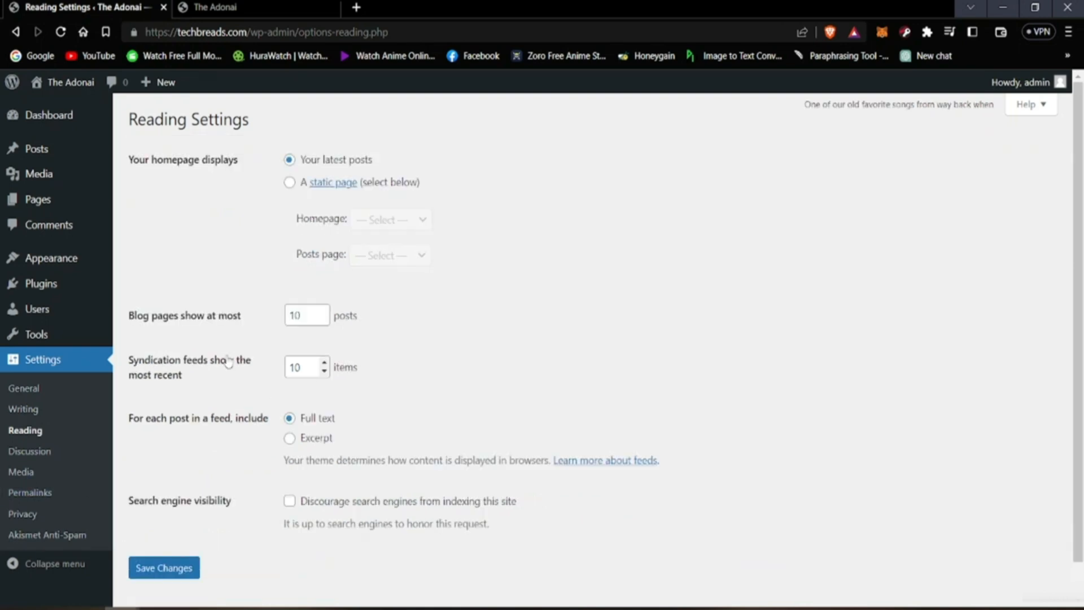
Step: Open the Discussion Settings and examine the default post, comment, email notification and comment moderation options
click(36, 460)
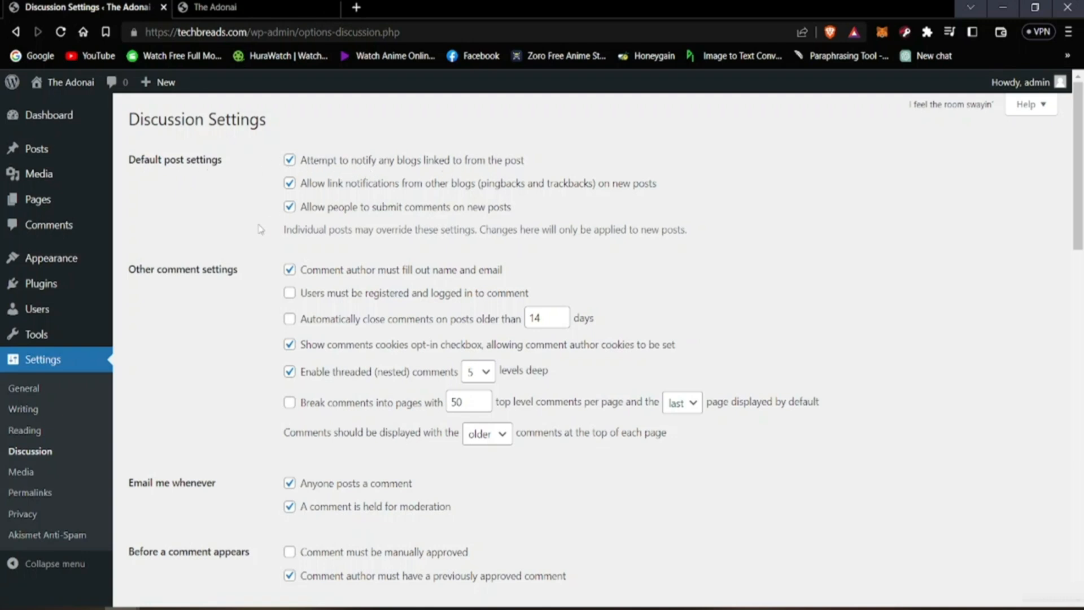
scroll(261, 228, down, 5)
scroll(240, 246, up, 5)
scroll(325, 431, down, 1)
scroll(283, 453, up, 1)
scroll(334, 483, down, 2)
scroll(334, 483, down, 3)
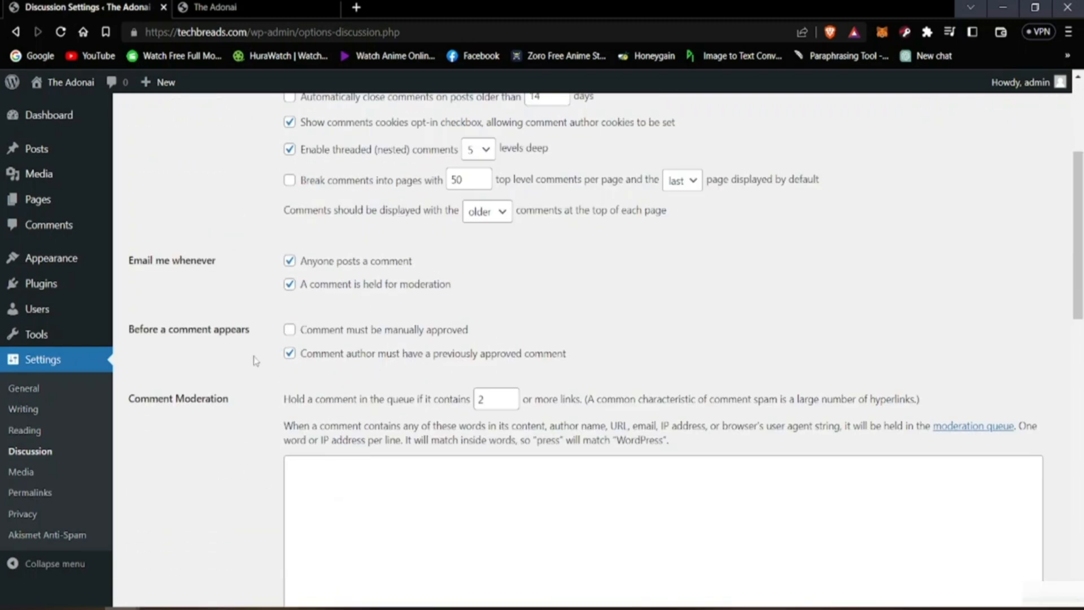
scroll(192, 395, down, 4)
scroll(160, 432, up, 5)
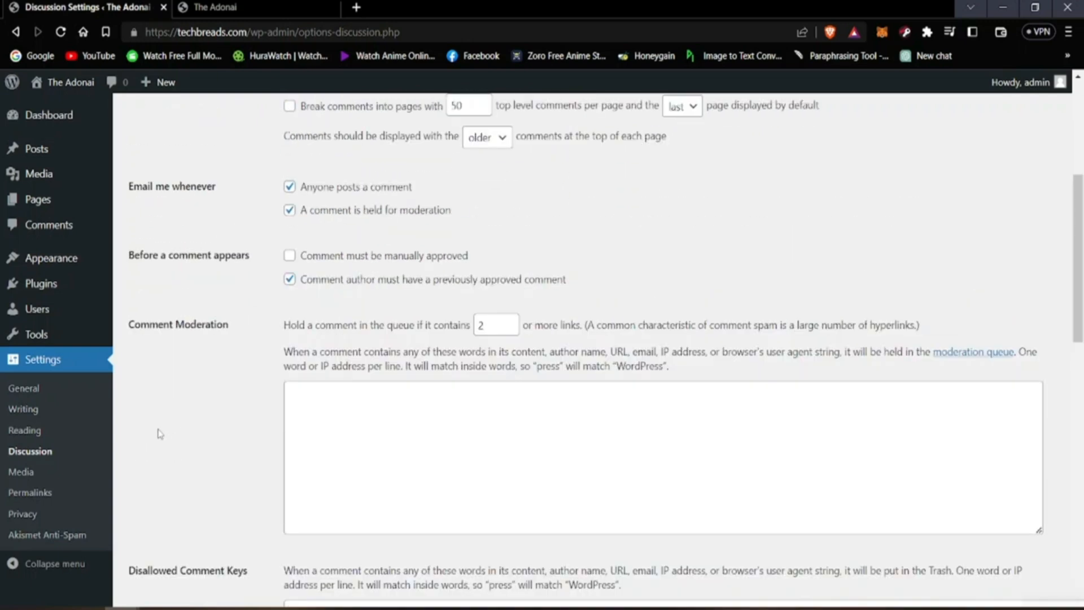
Step: Open the Media Settings, review the image sizes and upload folder option, and save the settings
click(33, 472)
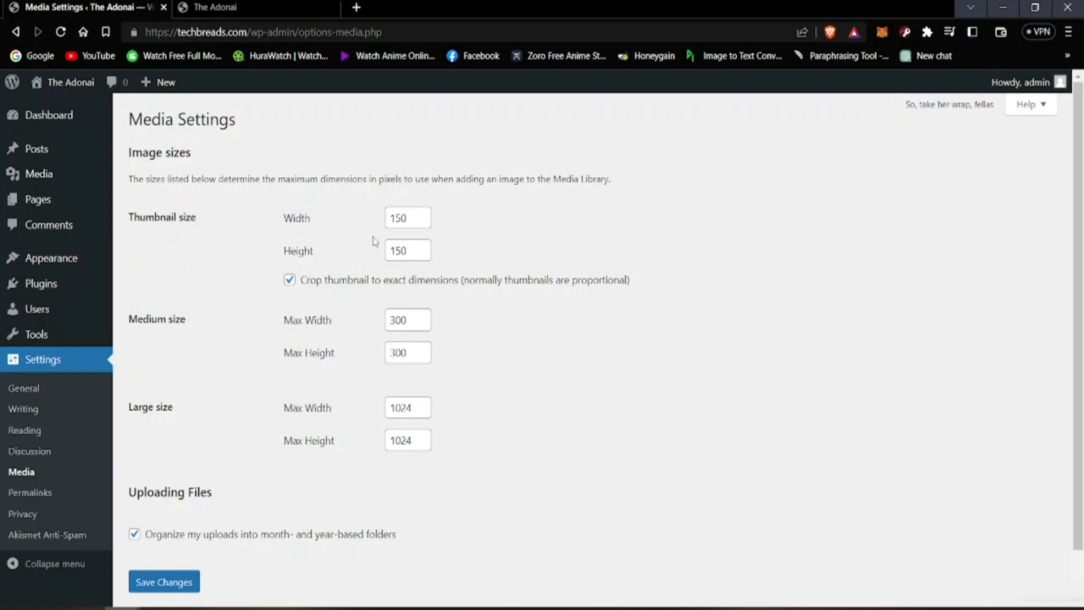
scroll(429, 243, down, 2)
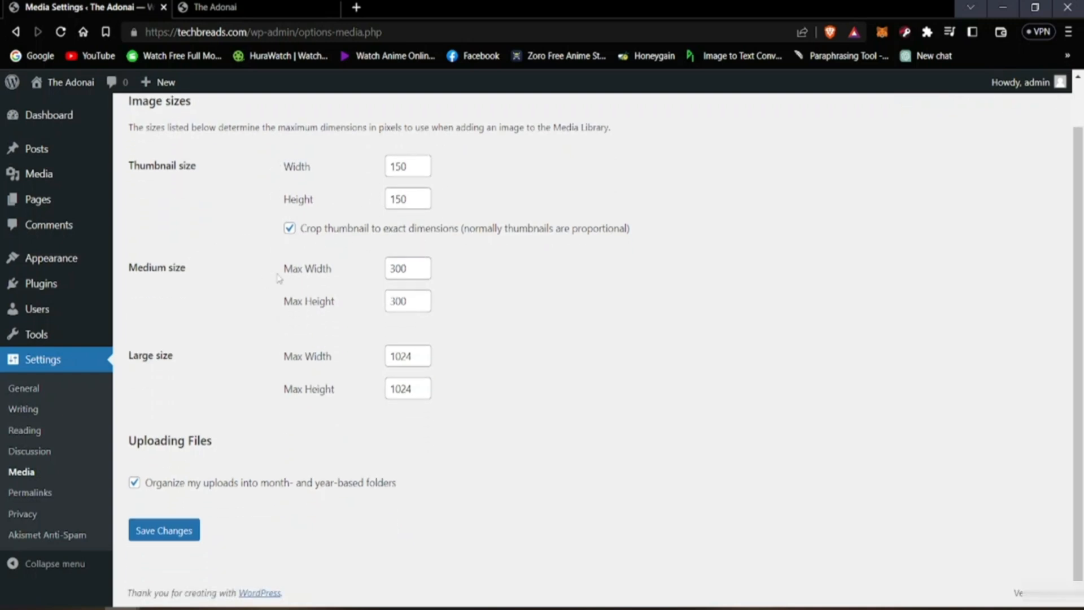
scroll(466, 369, up, 2)
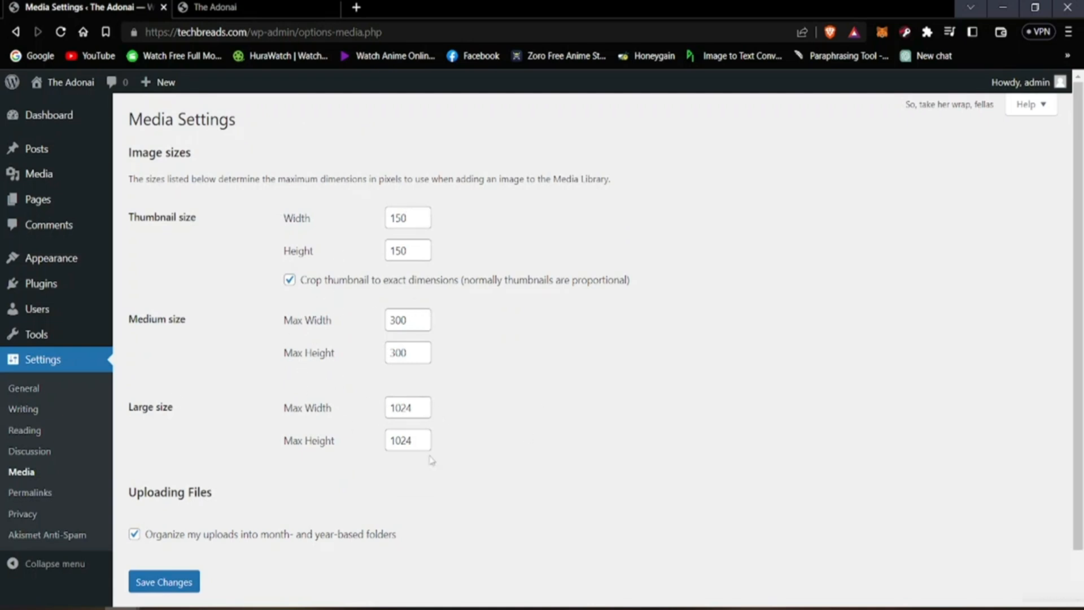
scroll(268, 490, down, 2)
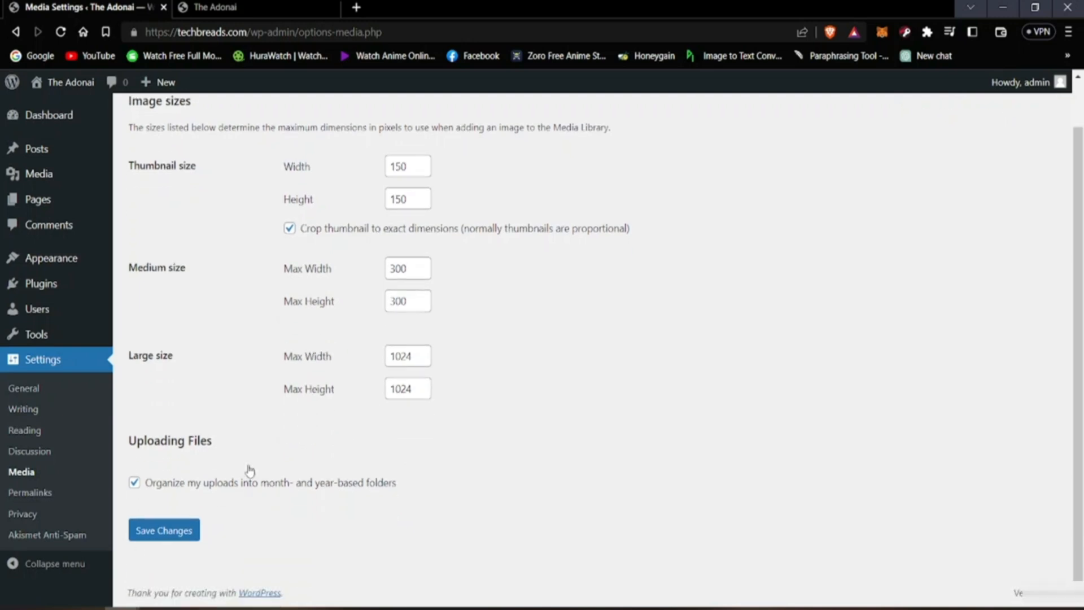
click(153, 531)
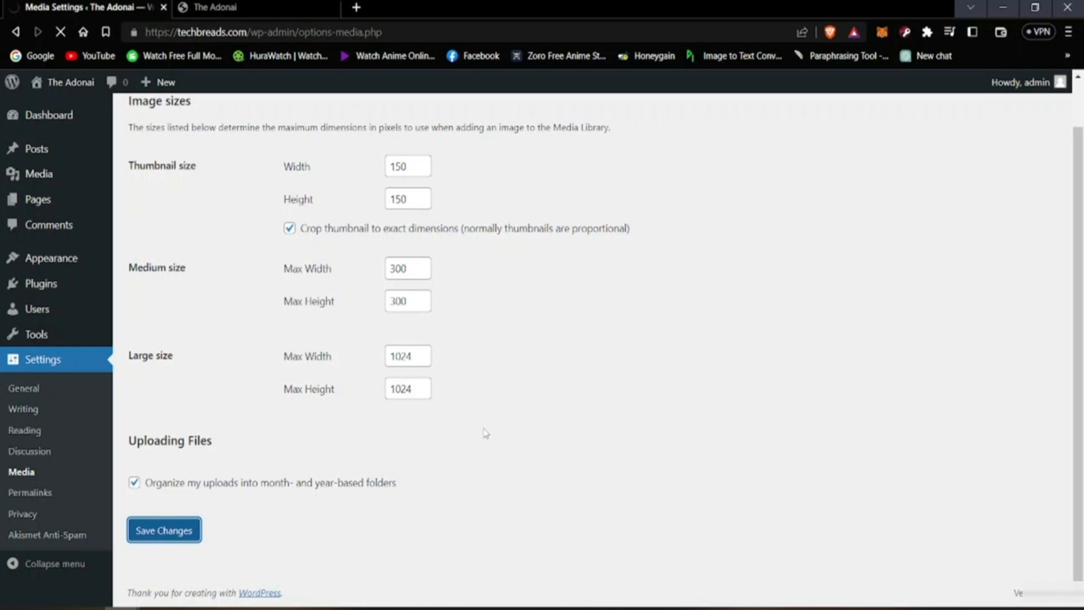
scroll(245, 384, down, 2)
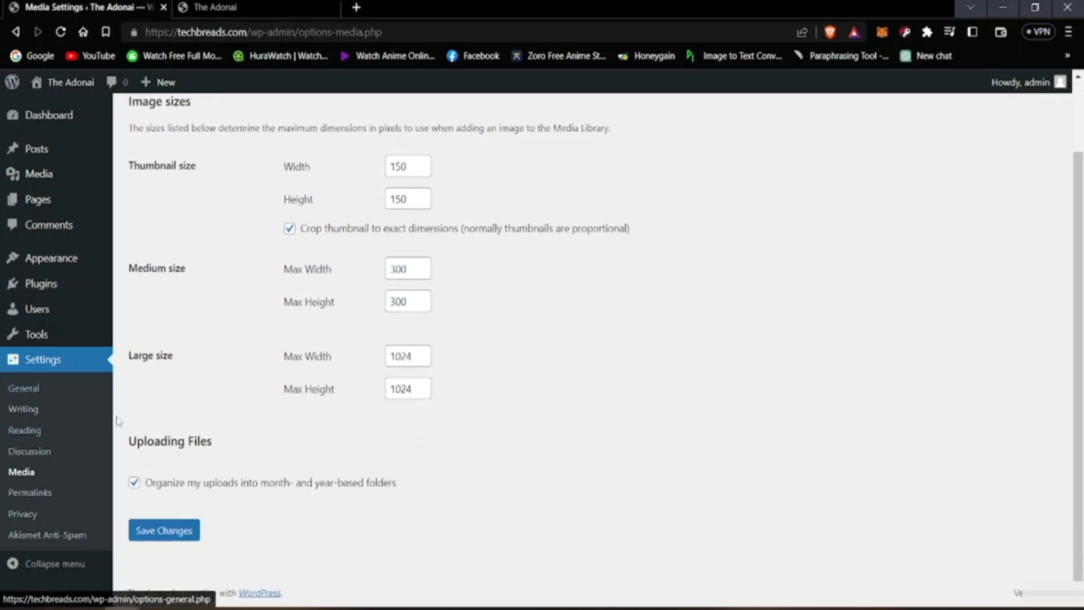
scroll(332, 399, up, 2)
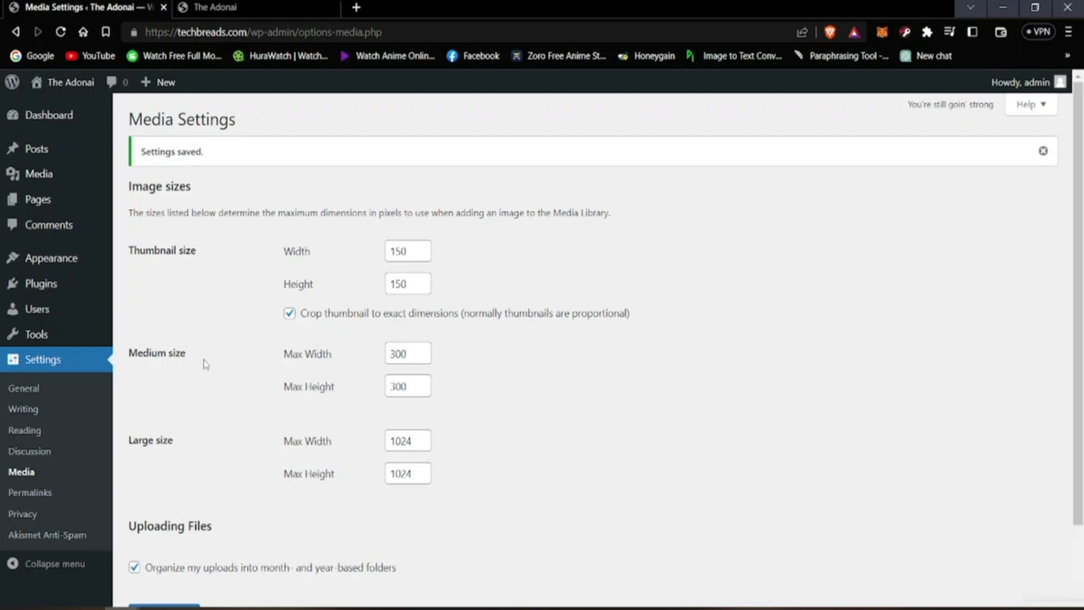
Step: Open the Permalink Settings and examine the permalink structures, custom structure tags, category base and tag base, highlighting part of the Day and name example
click(36, 501)
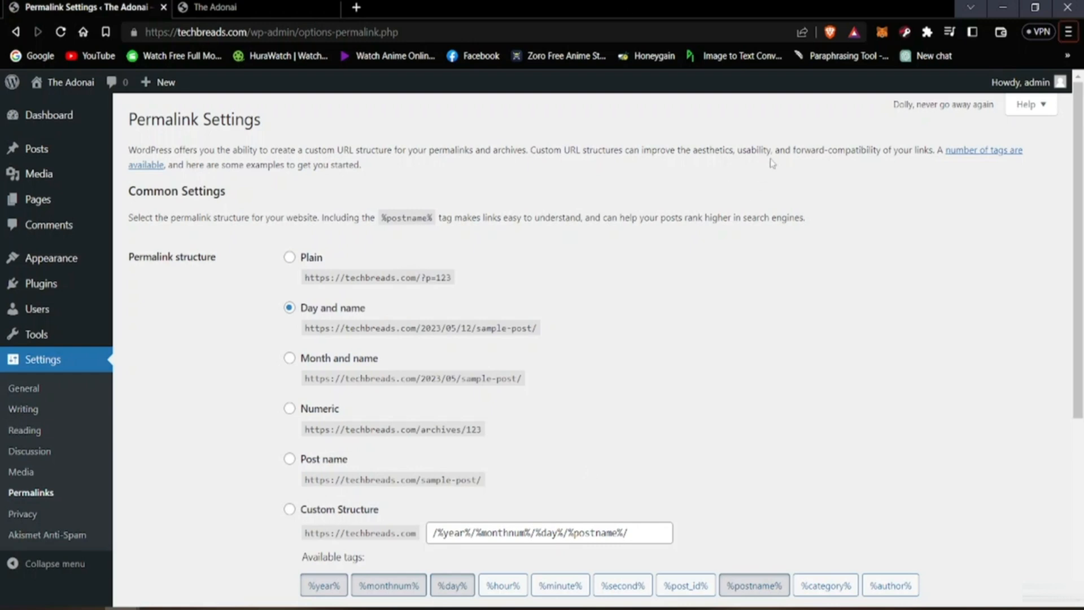
scroll(624, 339, down, 3)
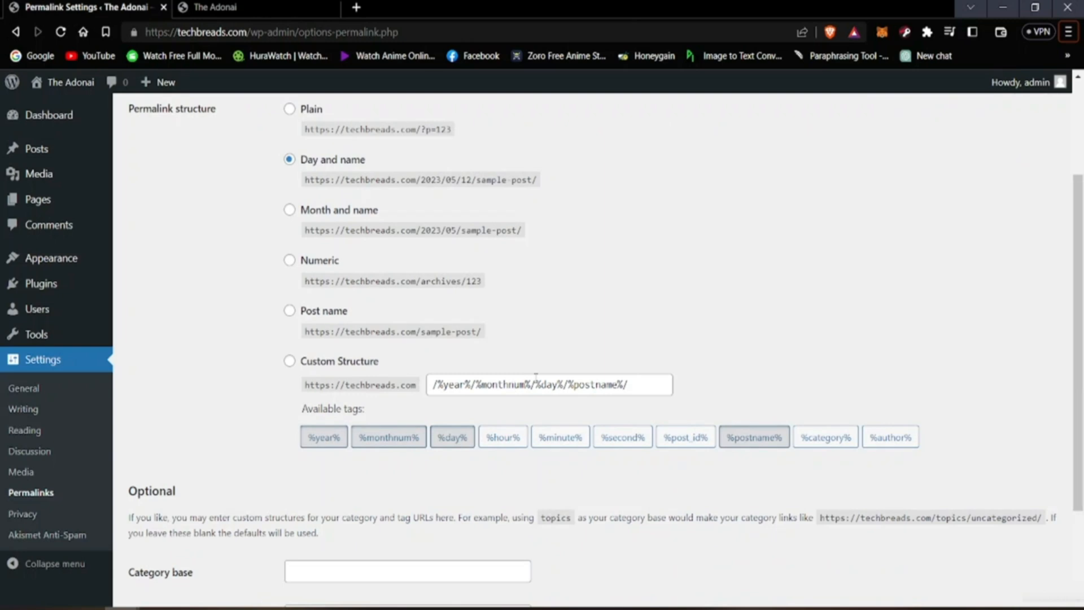
scroll(341, 386, up, 3)
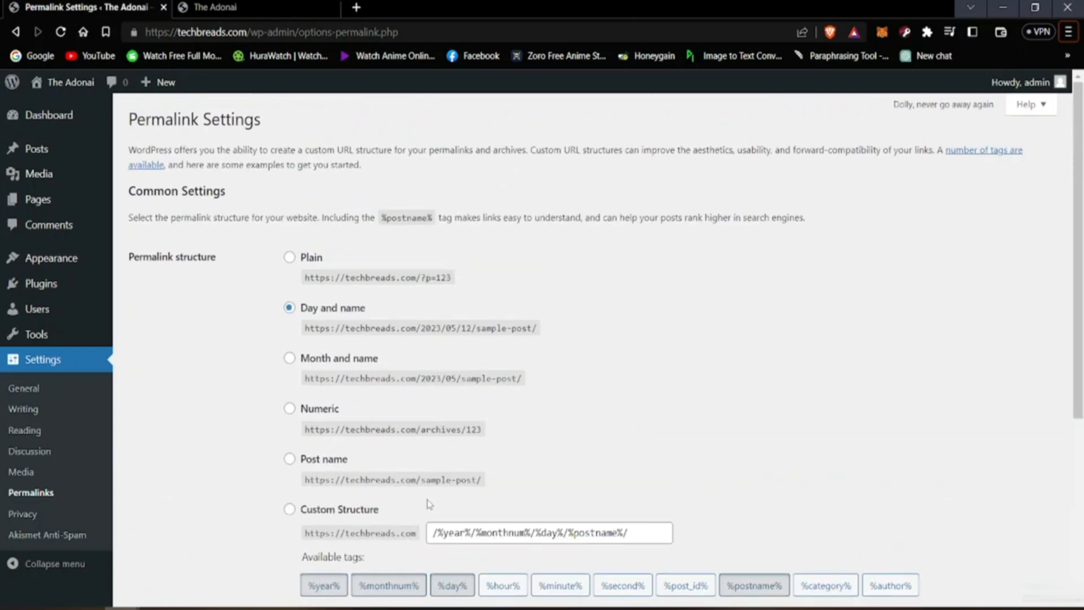
scroll(432, 502, down, 4)
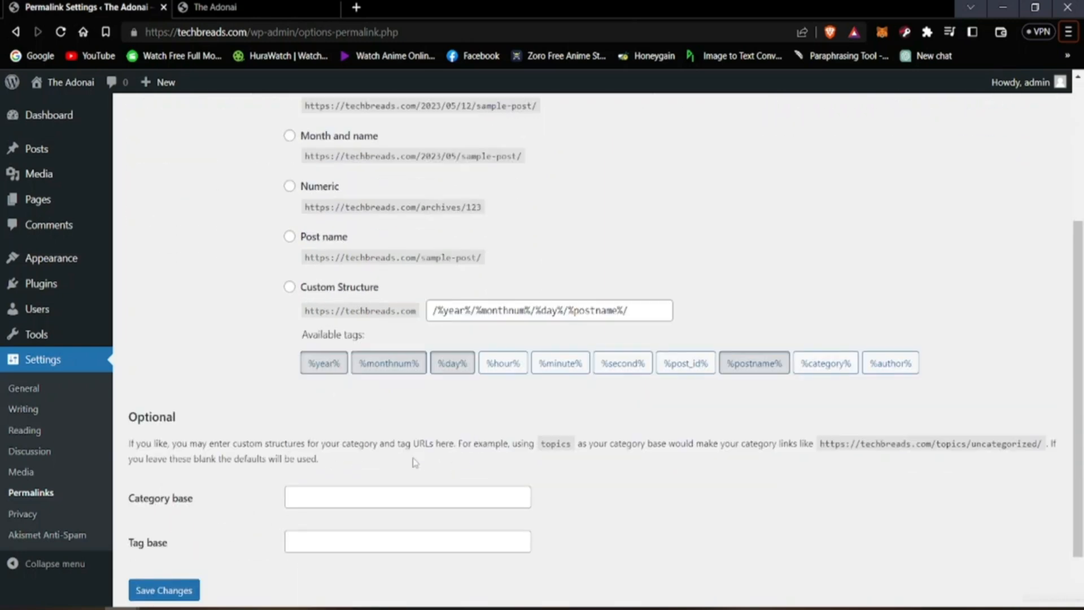
scroll(428, 382, up, 4)
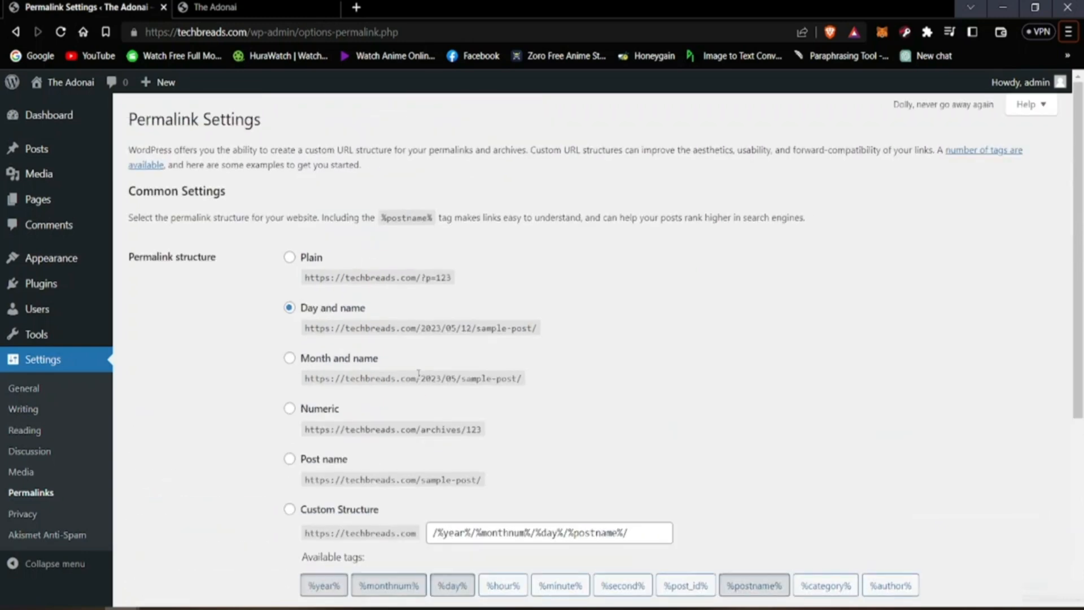
scroll(418, 379, down, 4)
scroll(417, 373, up, 4)
drag(429, 329, 468, 329)
Step: Choose the Month and name permalink structure without saving, and compare it with the reloaded live site's address
click(290, 357)
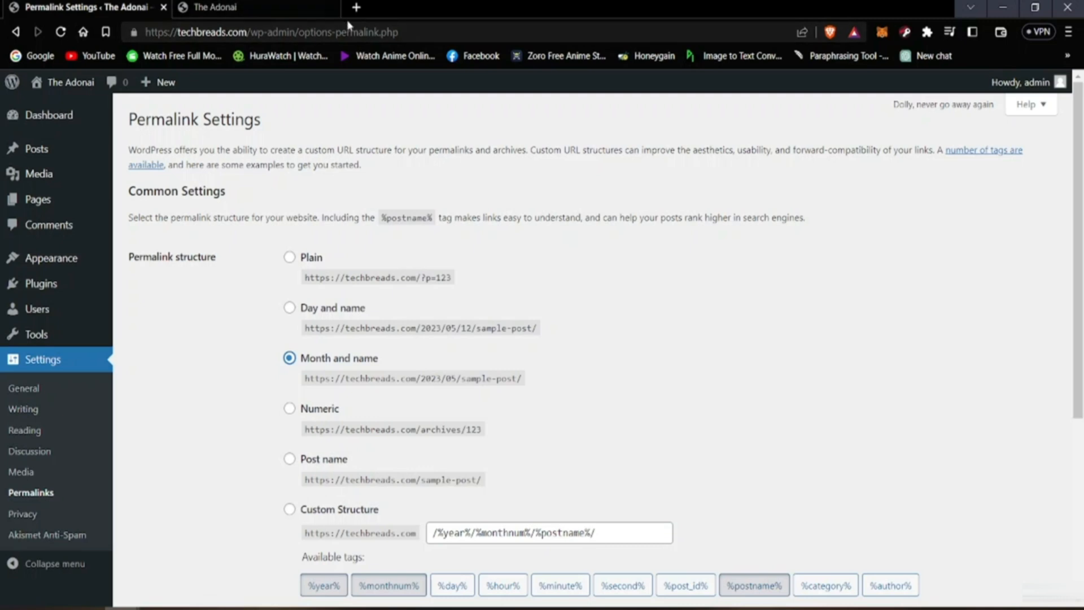
key(ctrl+Tab)
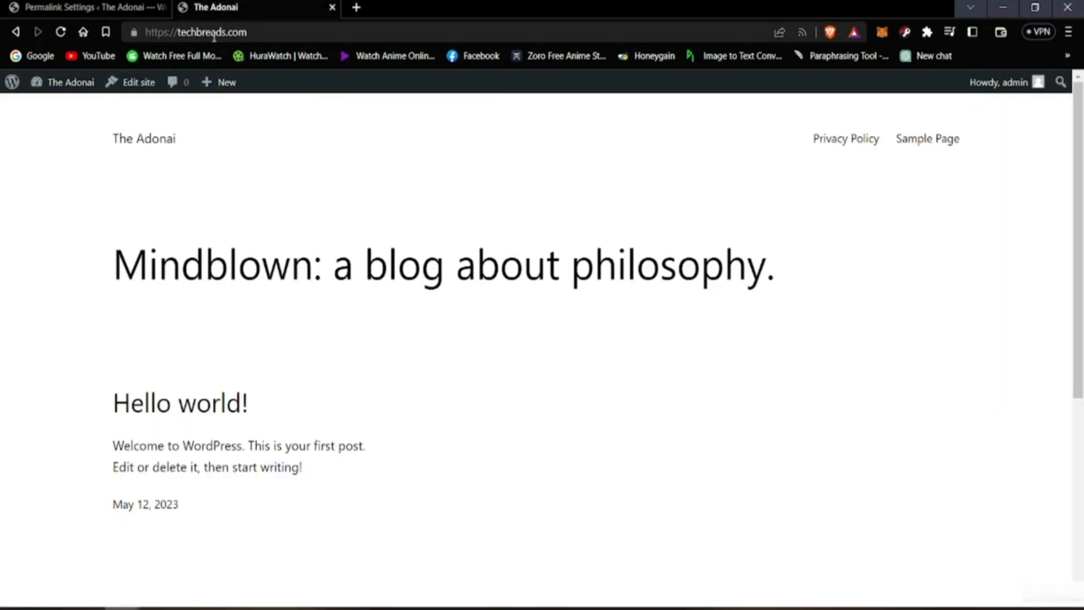
scroll(165, 170, down, 4)
scroll(165, 169, up, 4)
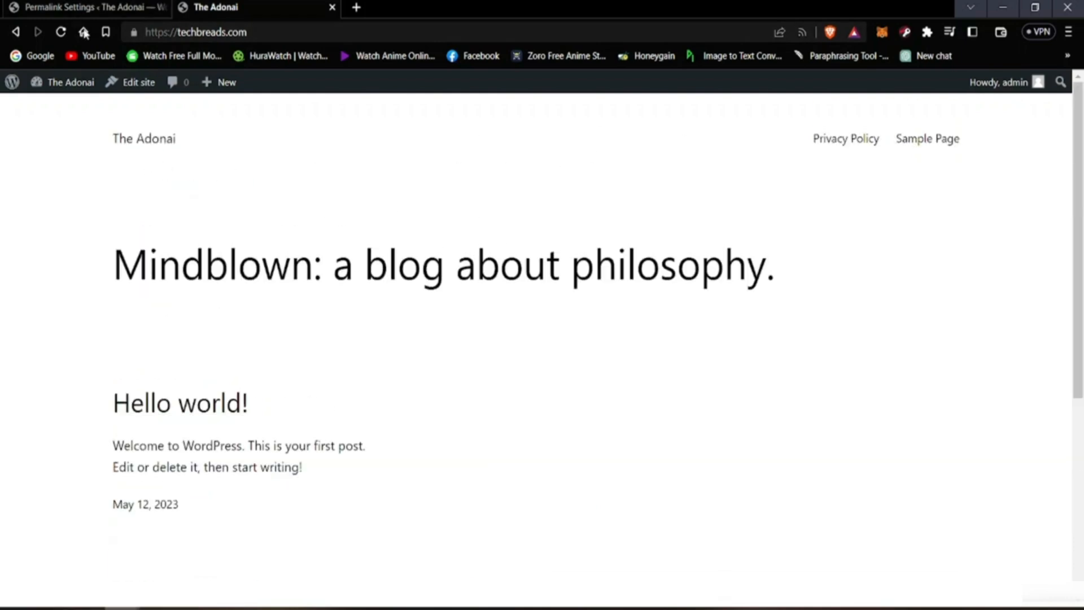
click(52, 4)
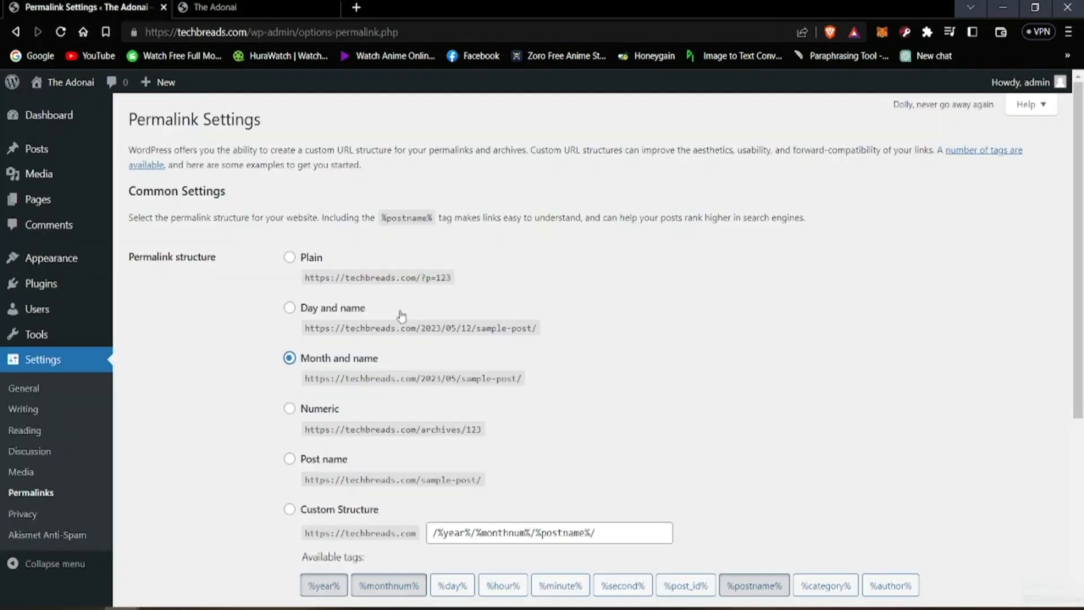
click(214, 7)
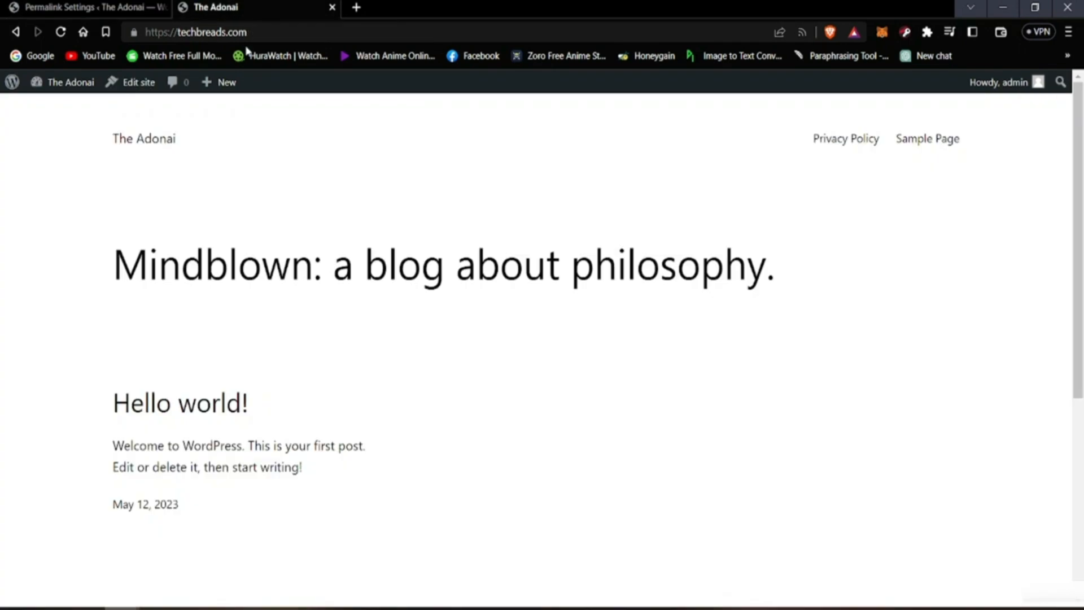
click(60, 32)
click(85, 7)
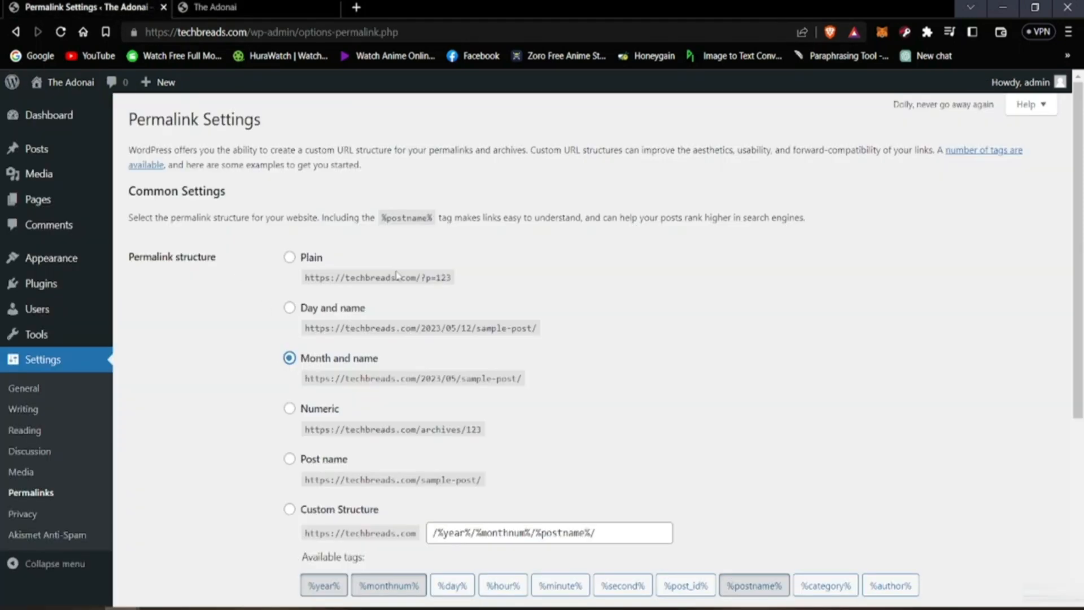
Step: Review the available permalink tags, set the permalink structure to Plain and save the changes
scroll(386, 353, down, 4)
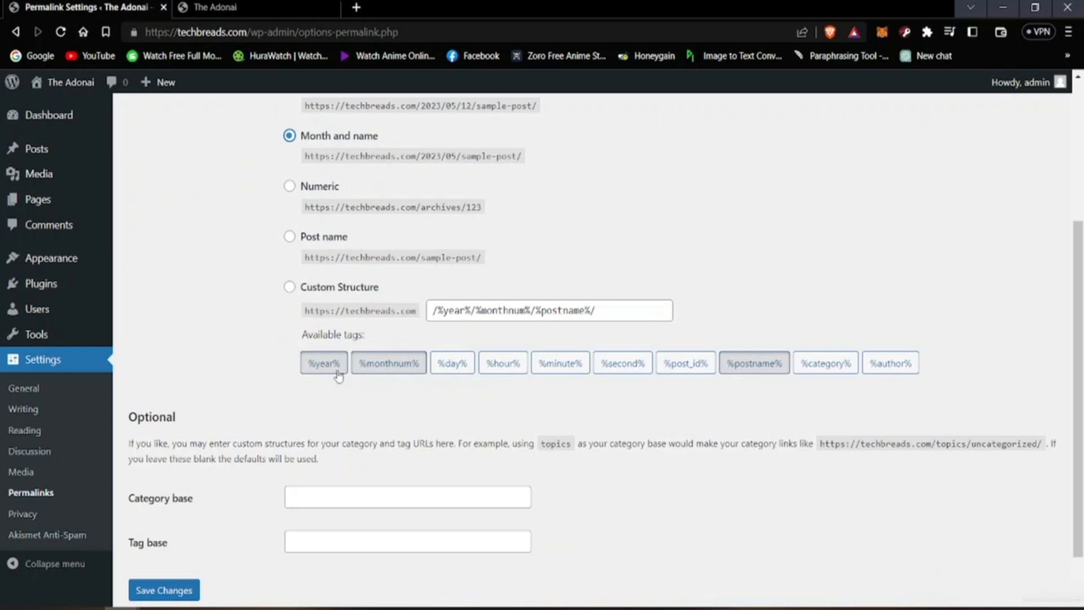
scroll(339, 373, up, 3)
scroll(336, 432, up, 2)
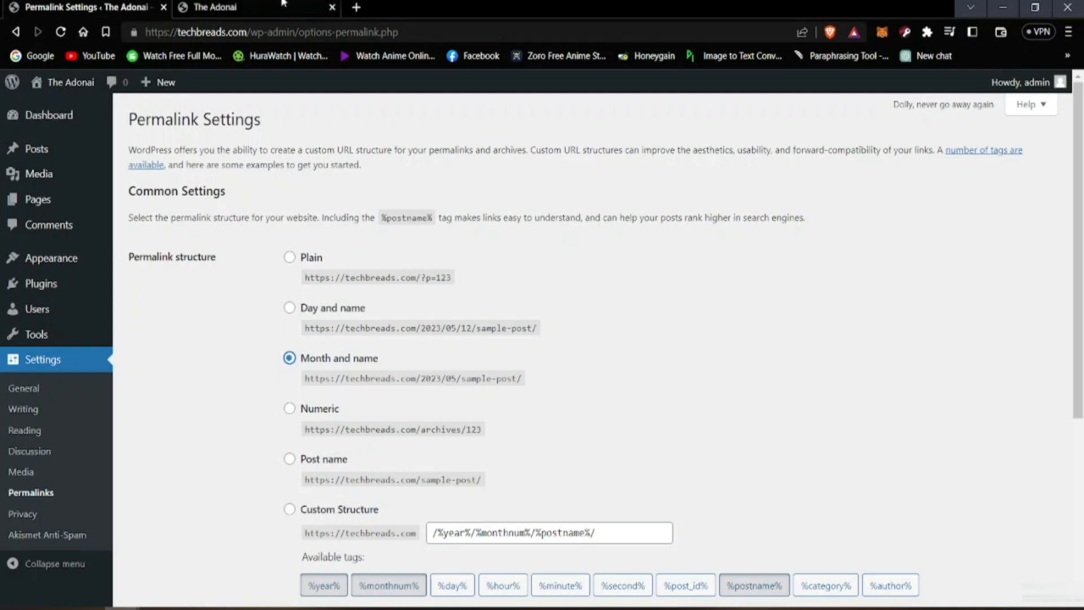
click(214, 6)
click(95, 5)
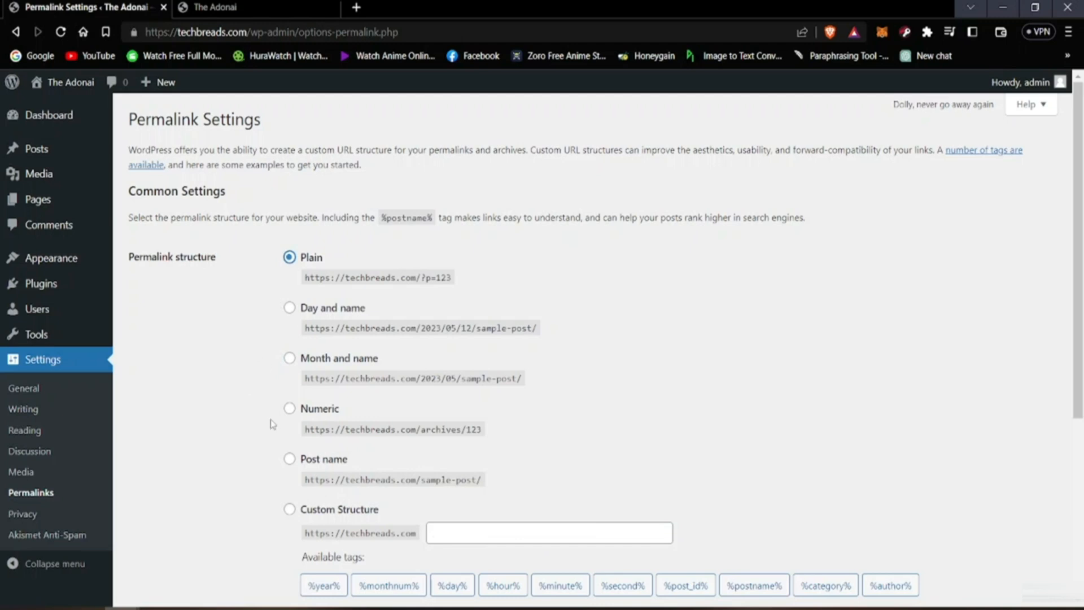
scroll(263, 528, down, 5)
click(158, 535)
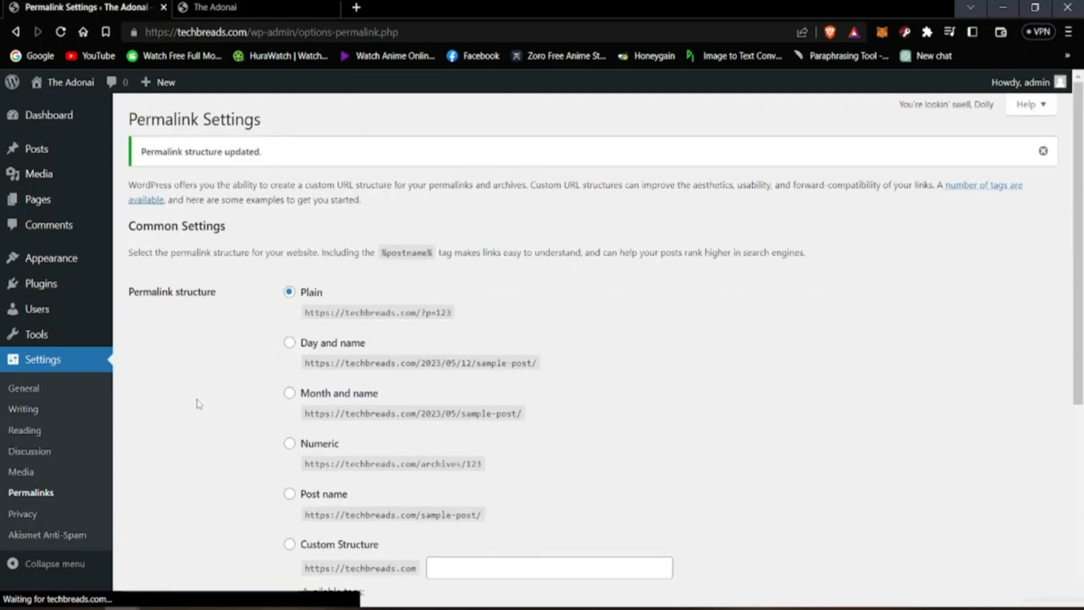
Step: Reload the live site, look over its homepage and return to the Permalink Settings
click(214, 7)
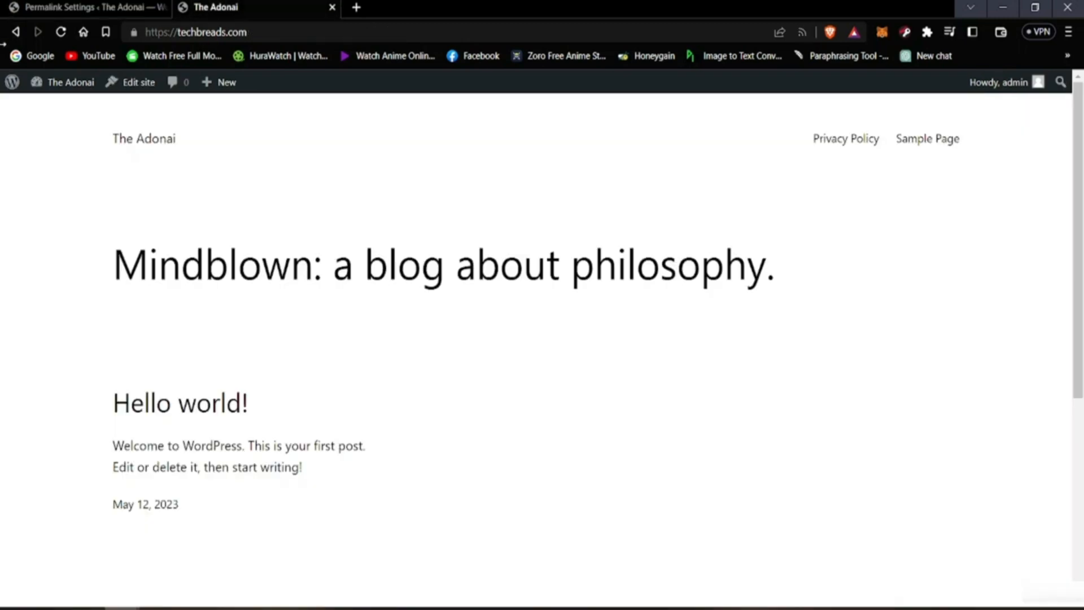
click(60, 31)
scroll(99, 165, down, 6)
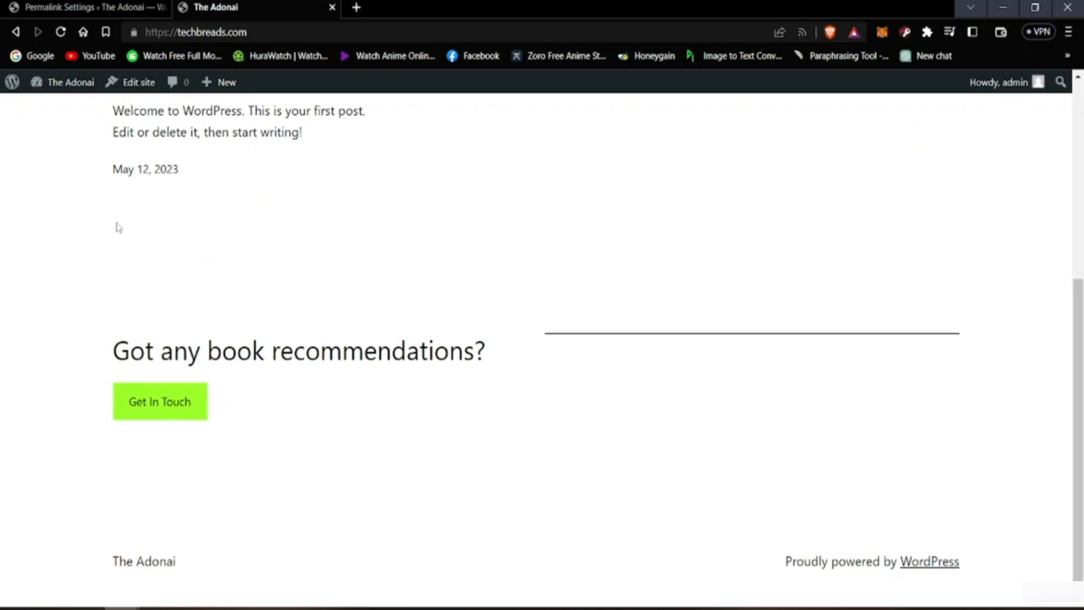
click(107, 7)
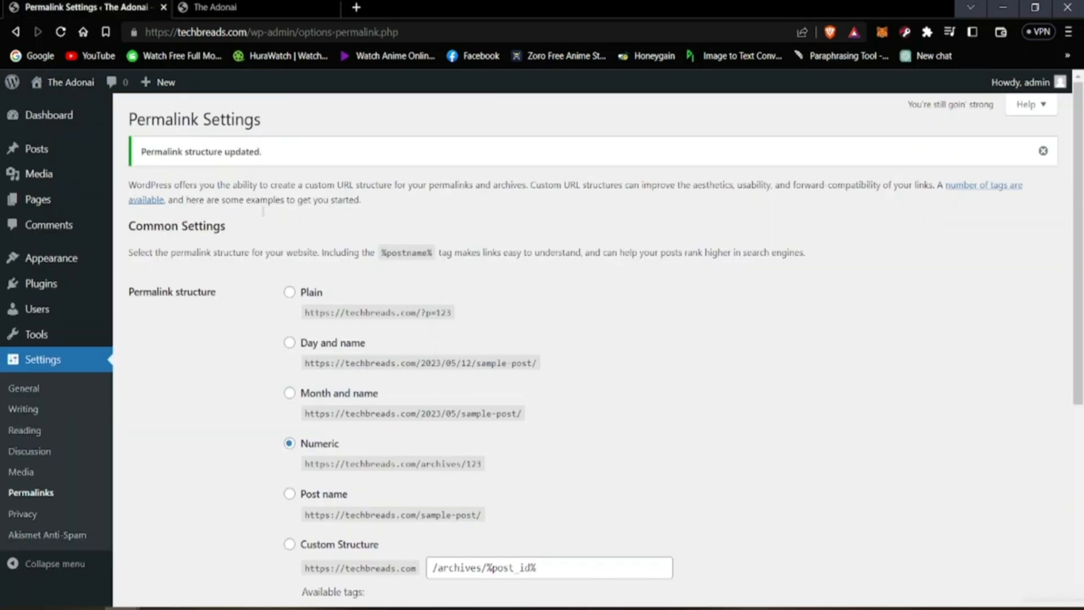
Step: Choose the Plain permalink structure and open the live site's Hello world! post in a separate tab to examine its address
click(289, 293)
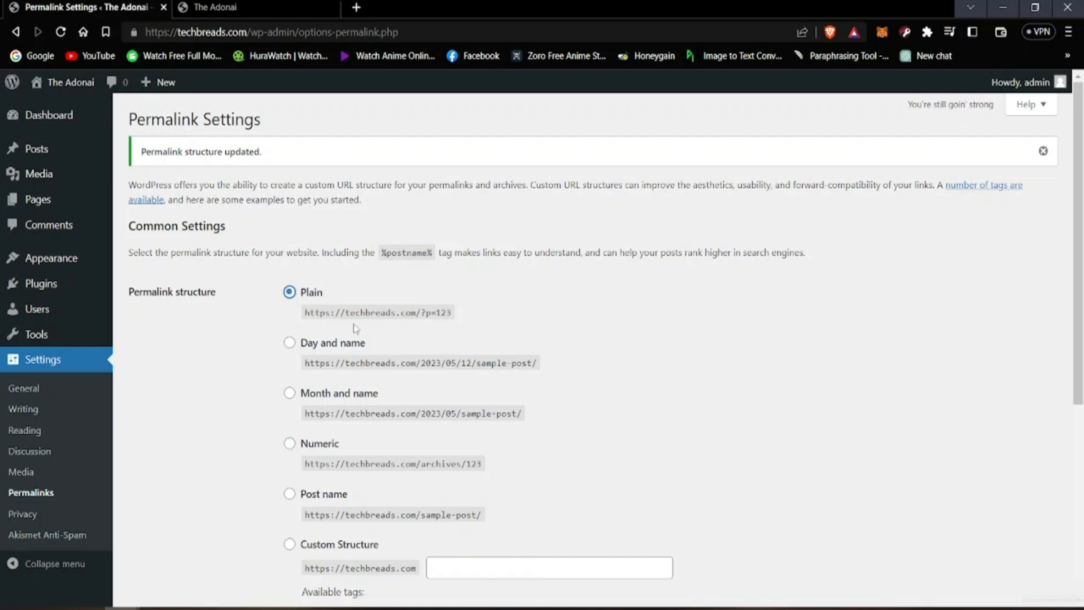
drag(315, 315, 409, 319)
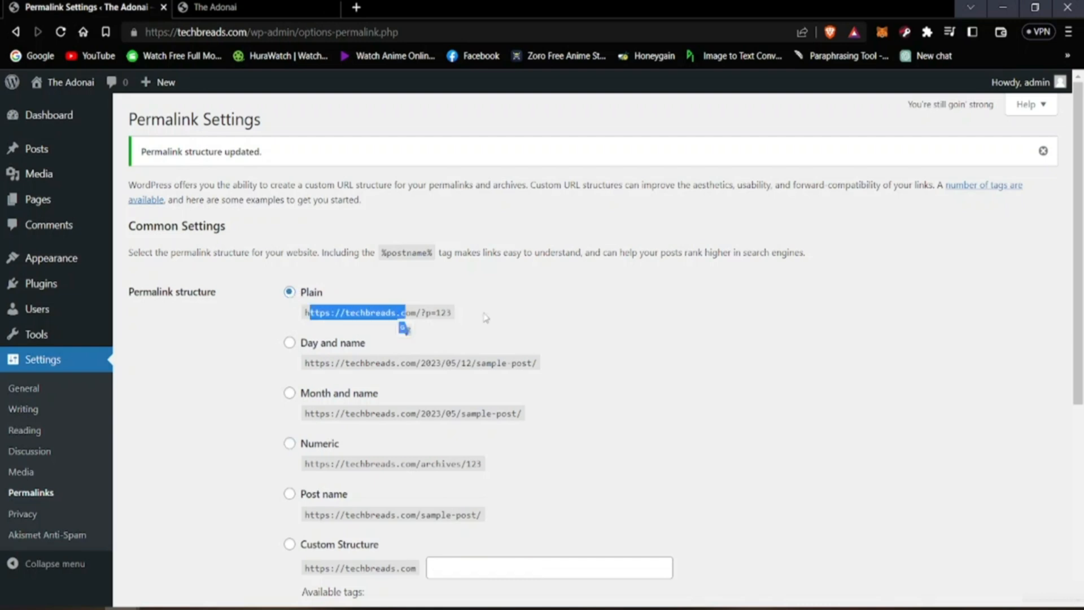
click(215, 7)
right_click(162, 364)
click(193, 382)
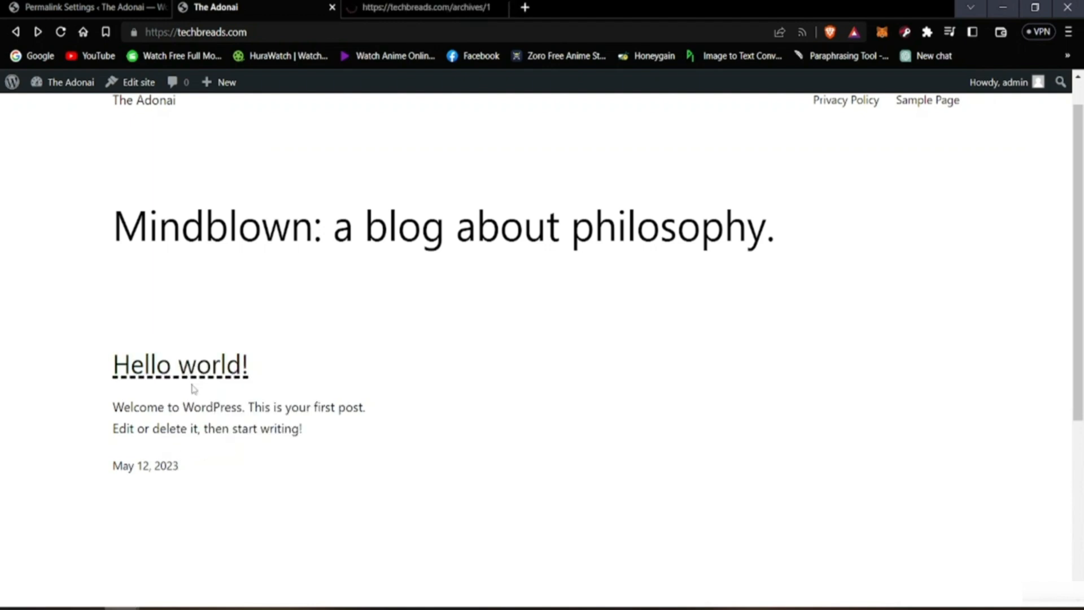
click(411, 8)
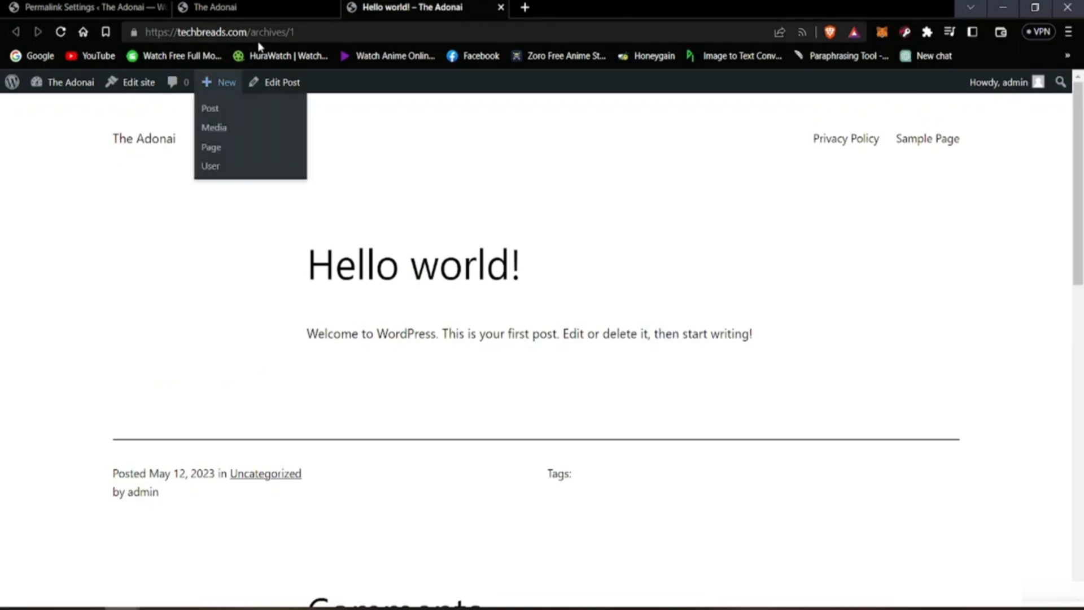
Step: Examine the Hello world! post's address, then return to the Permalink Settings and save the Plain structure again
click(209, 32)
click(235, 162)
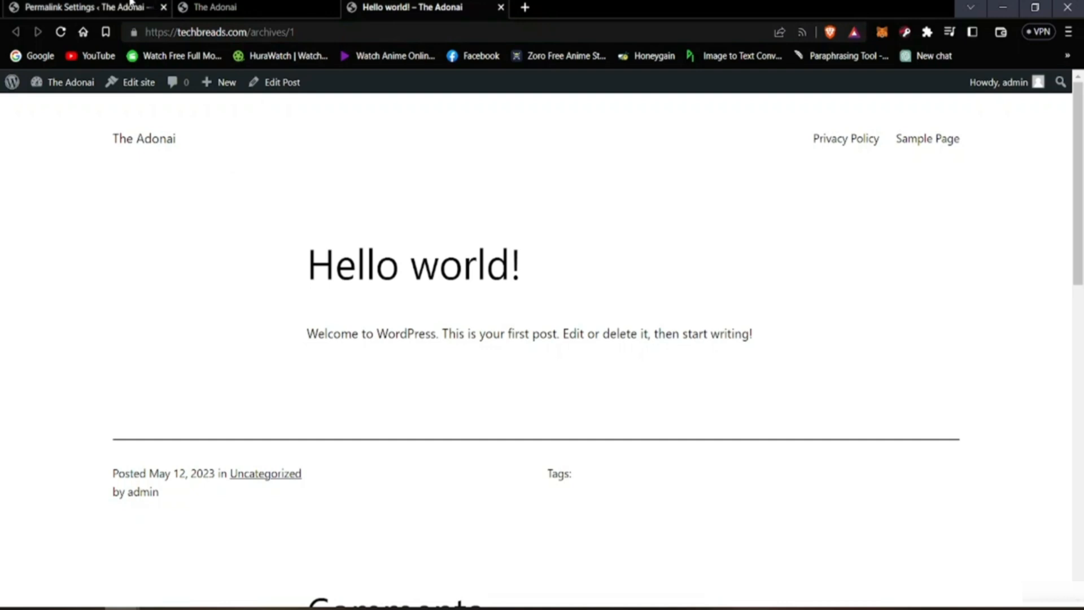
click(79, 7)
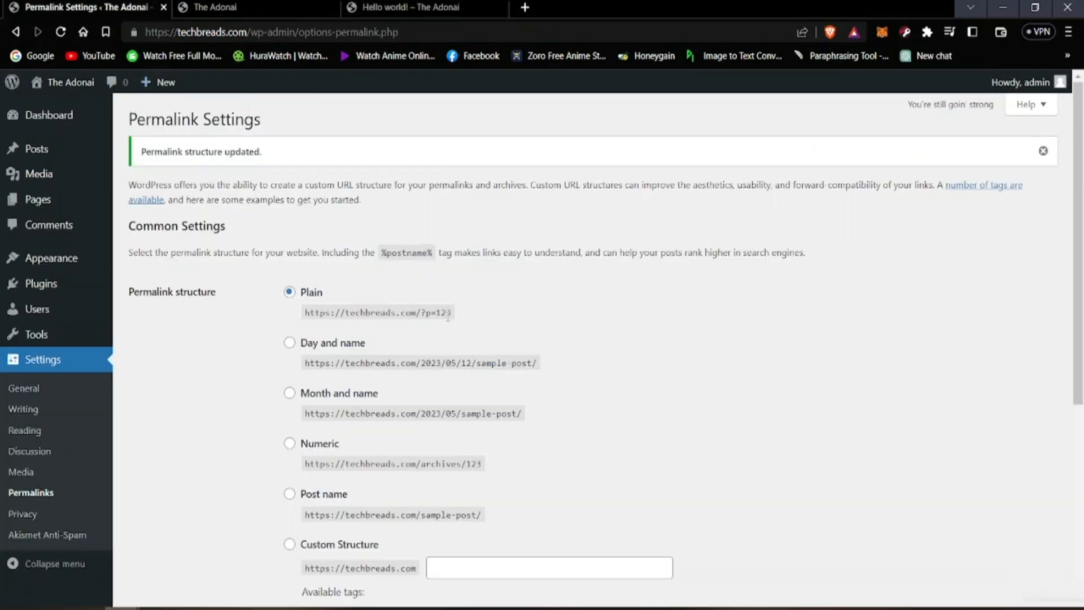
scroll(565, 338, down, 5)
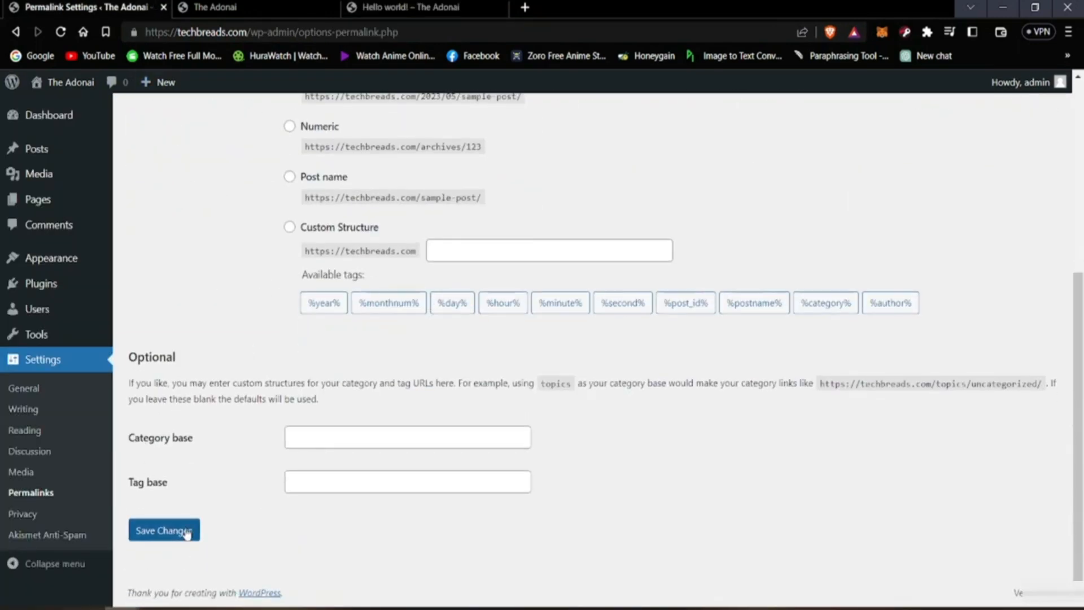
click(188, 528)
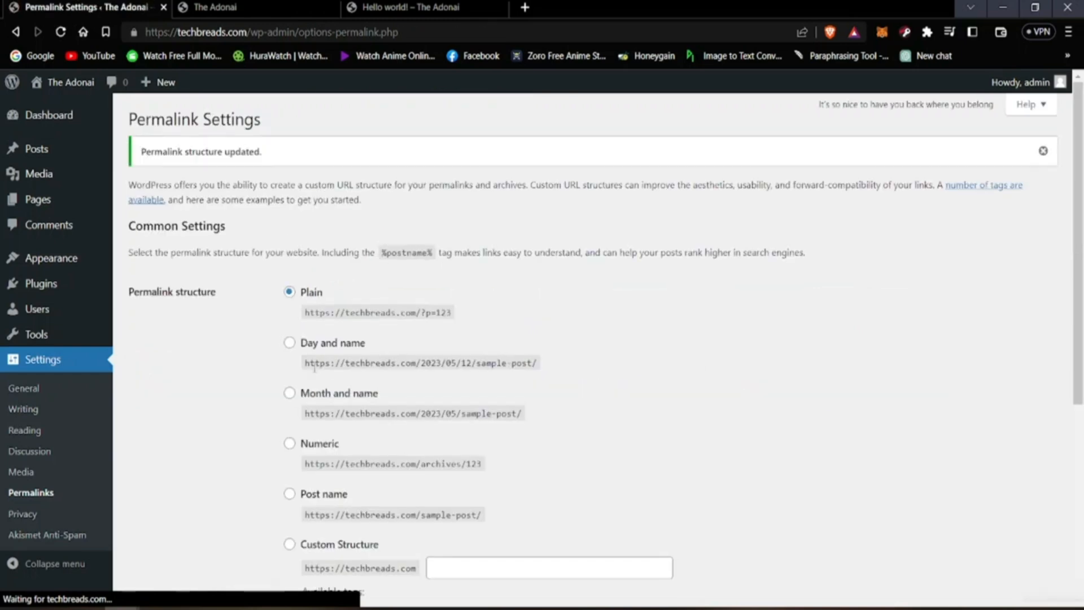
Step: Reload the live site and open the Sample Page to examine its address, then switch back to the homepage
click(412, 7)
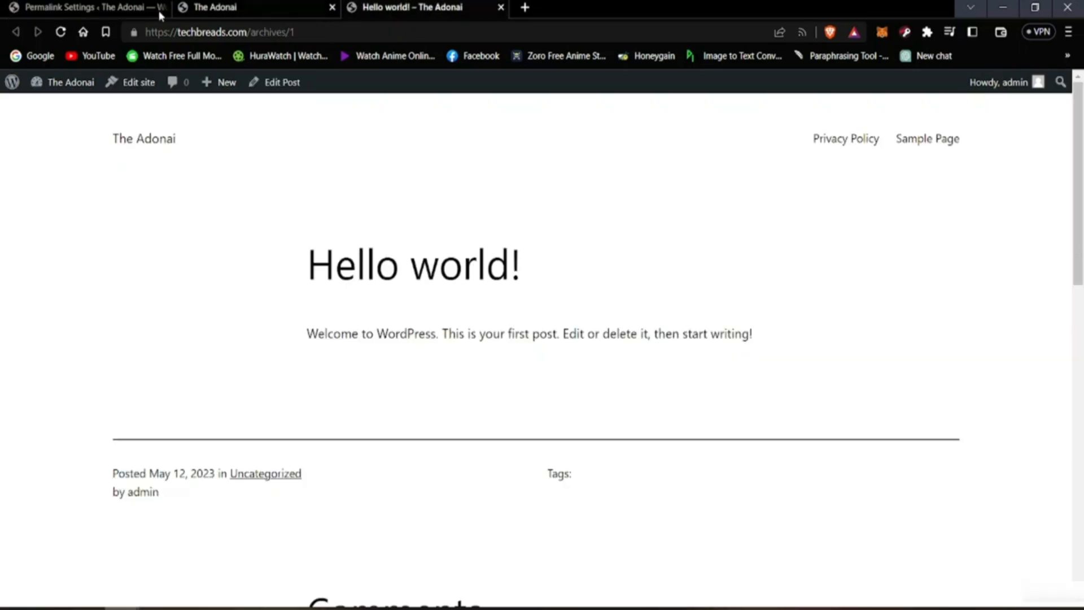
click(60, 33)
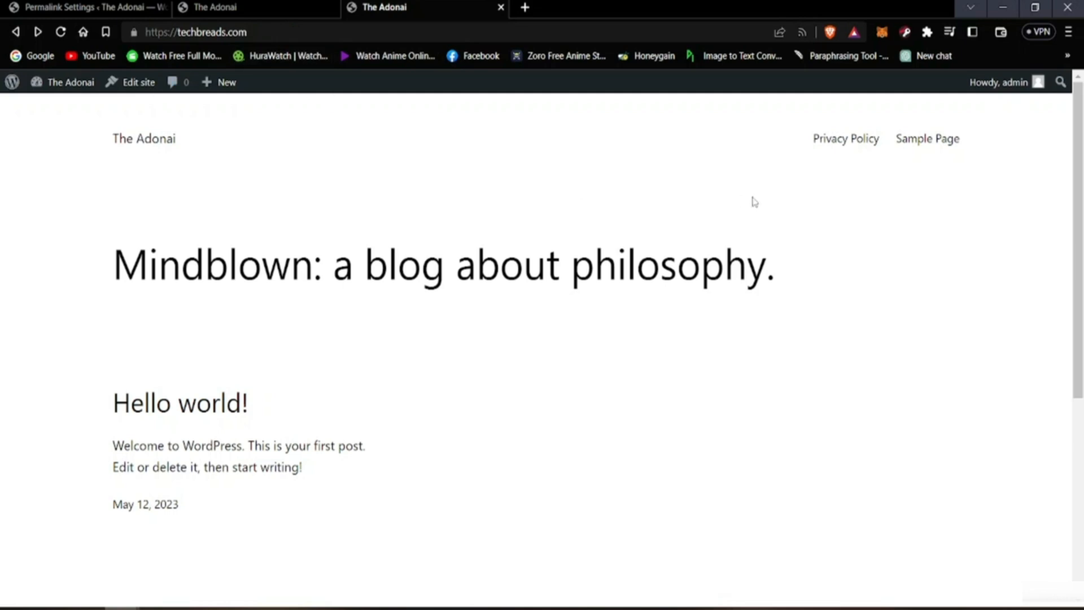
click(931, 139)
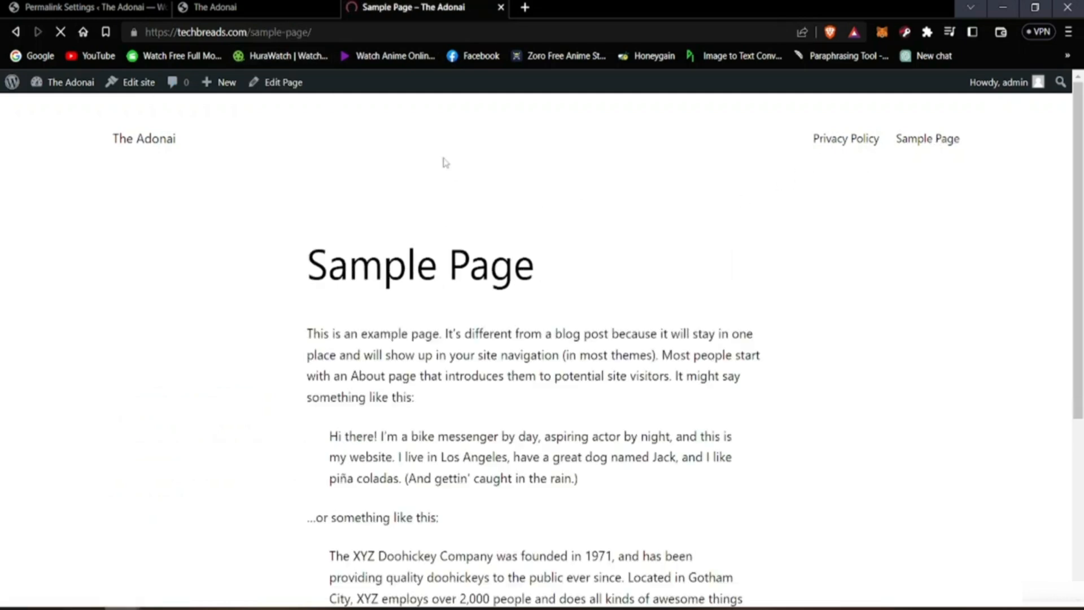
click(261, 33)
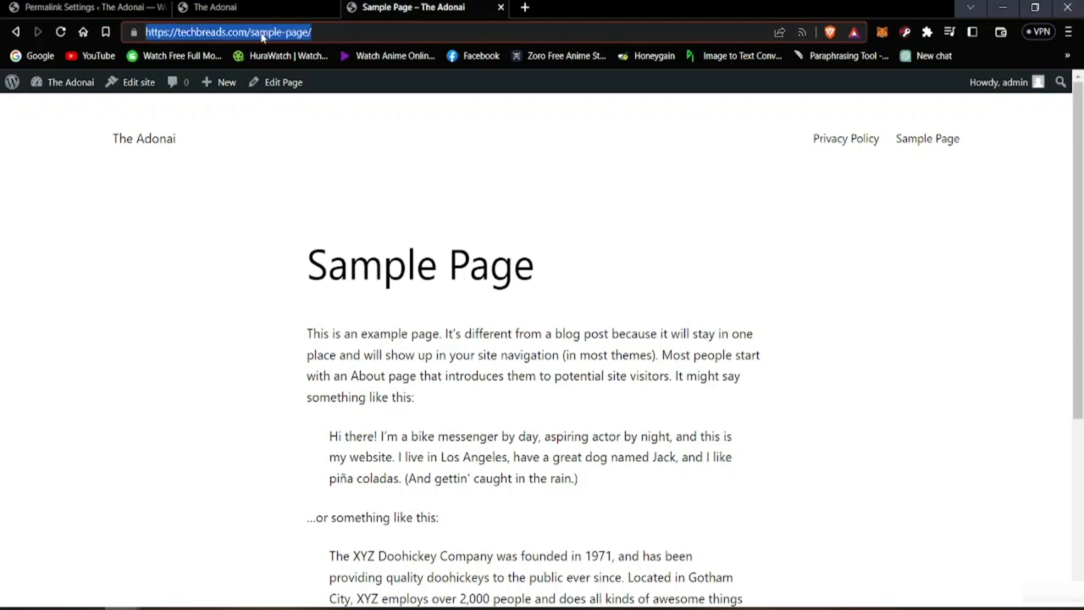
click(239, 178)
click(257, 8)
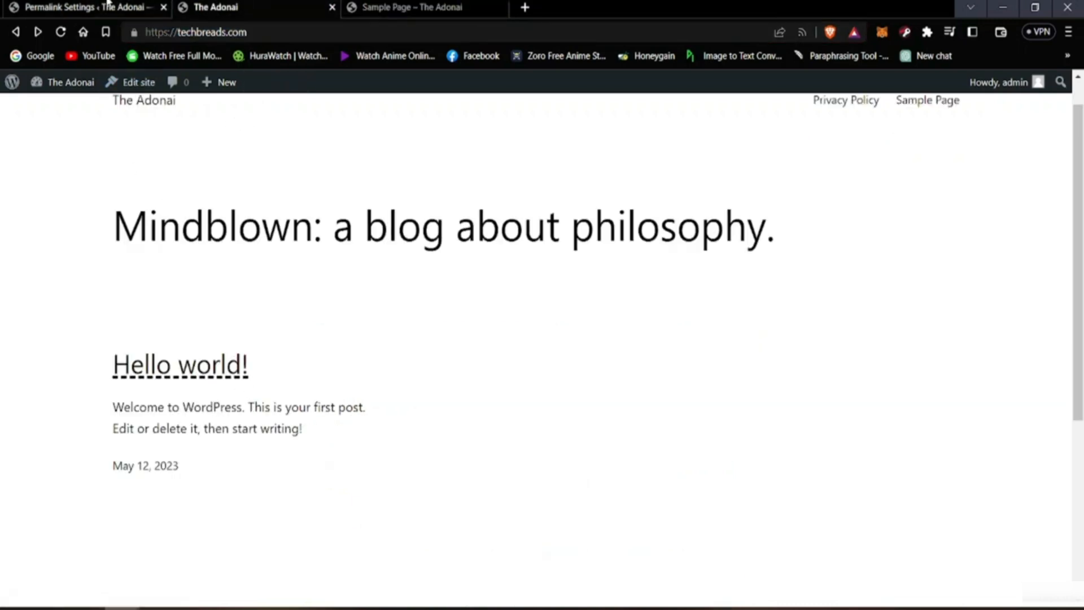
Step: Set the permalink structure to Day and name, save the changes and look over the Permalink Settings
click(88, 8)
scroll(215, 324, down, 4)
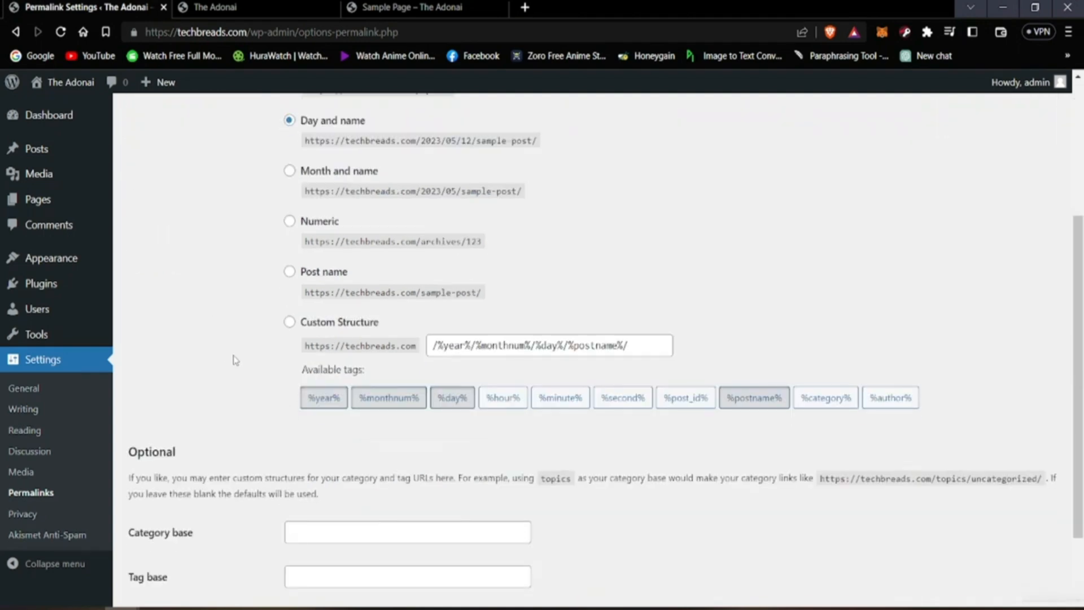
scroll(235, 358, down, 2)
scroll(249, 436, up, 4)
scroll(252, 394, down, 4)
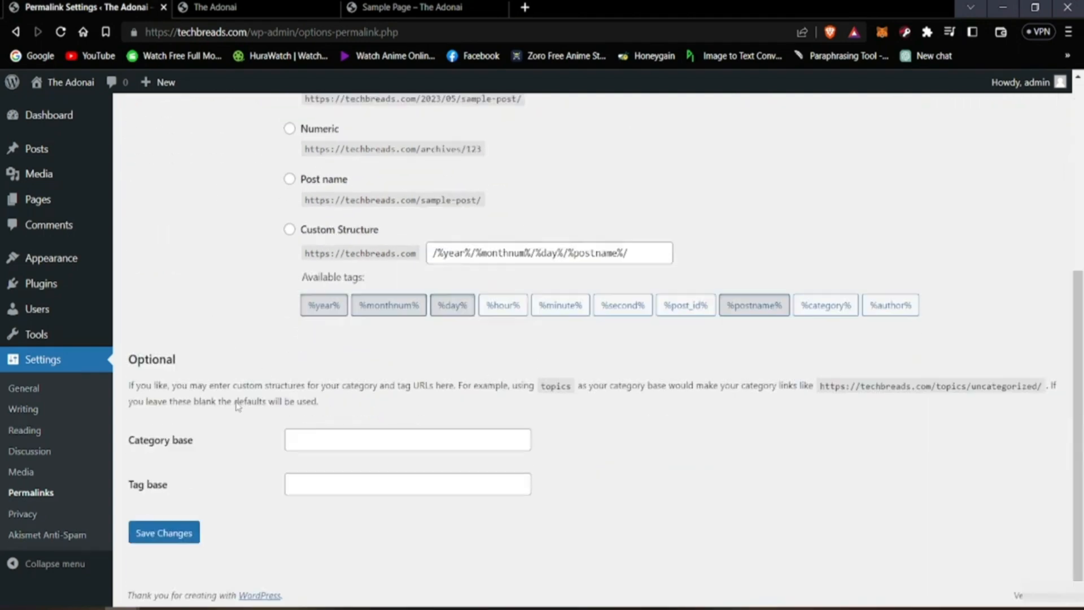
click(180, 539)
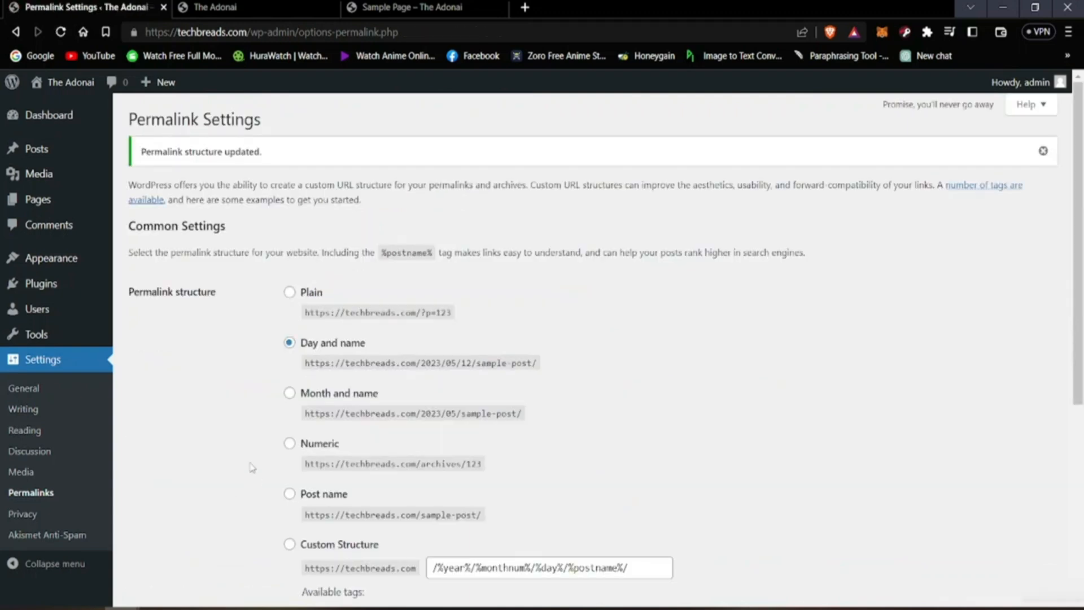
scroll(226, 467, down, 4)
scroll(199, 459, down, 2)
scroll(235, 438, up, 6)
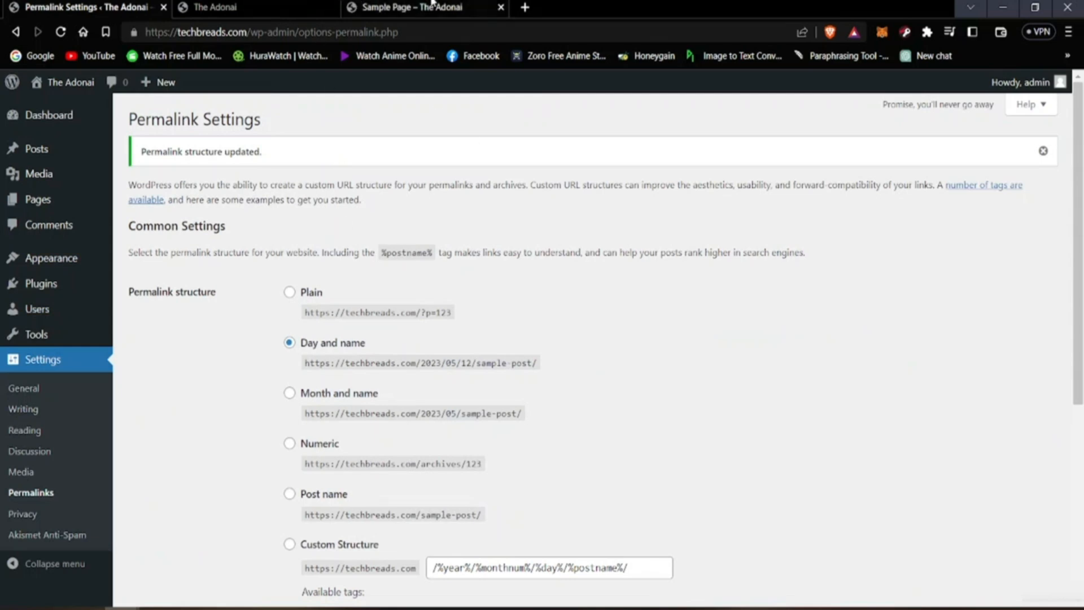
Step: Close the Sample Page tab, look over the live site's homepage and return to the Permalink Settings
click(501, 8)
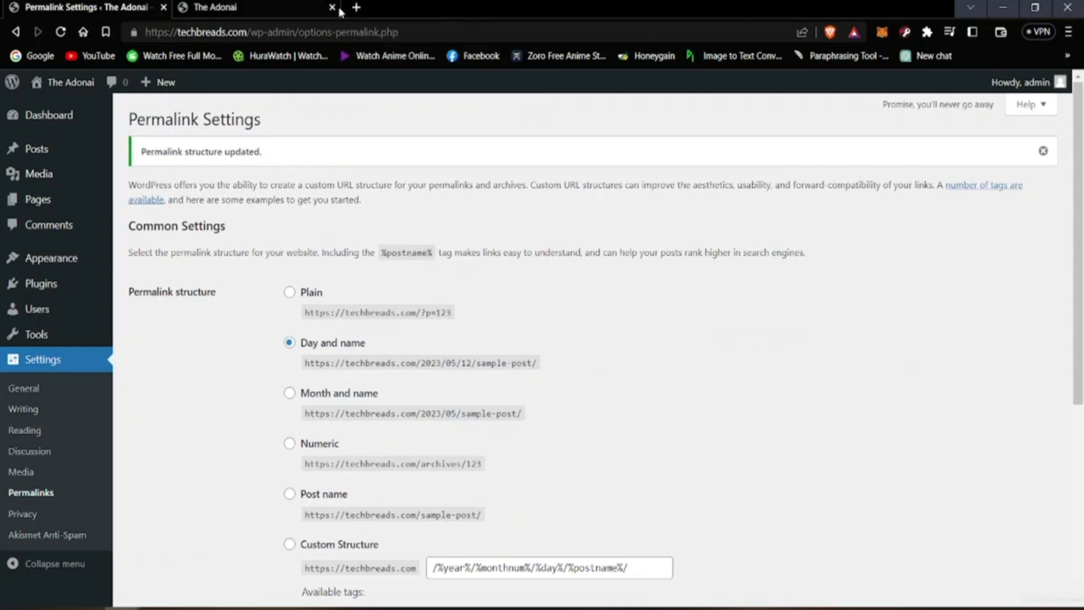
click(305, 5)
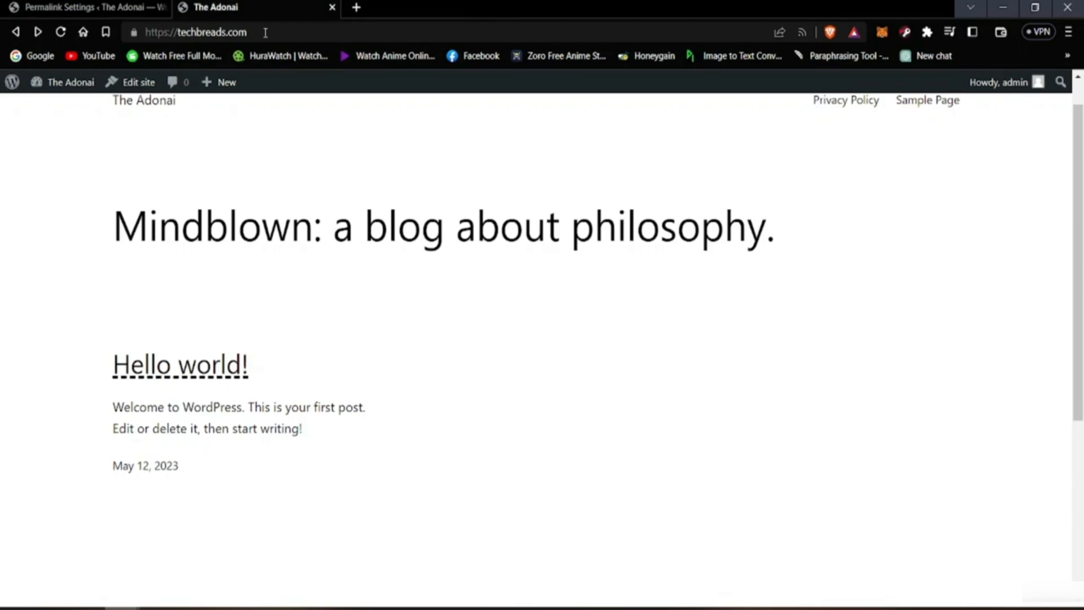
scroll(97, 282, up, 1)
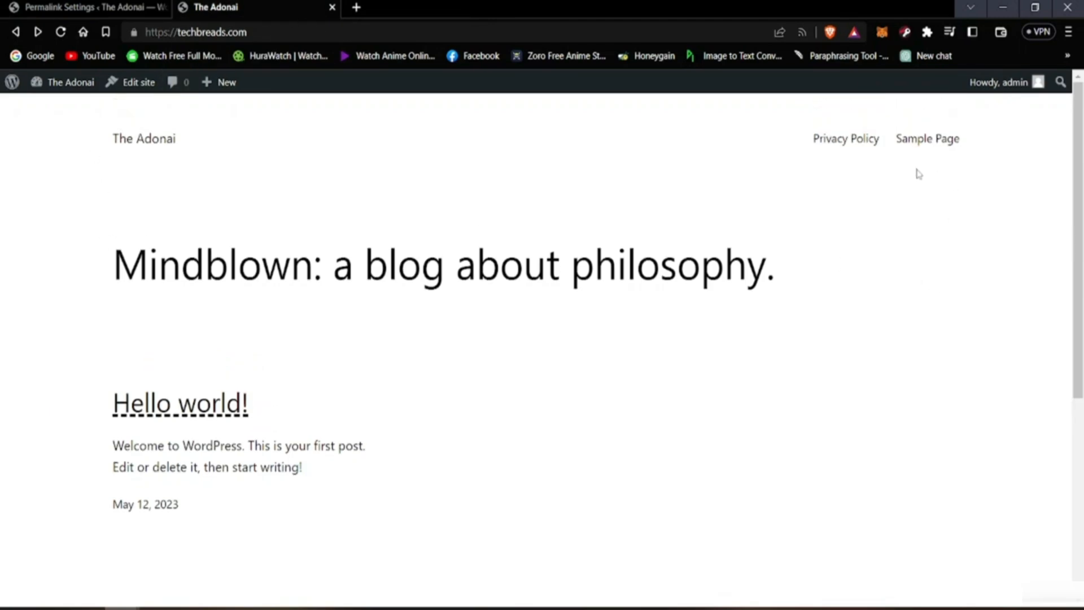
click(54, 6)
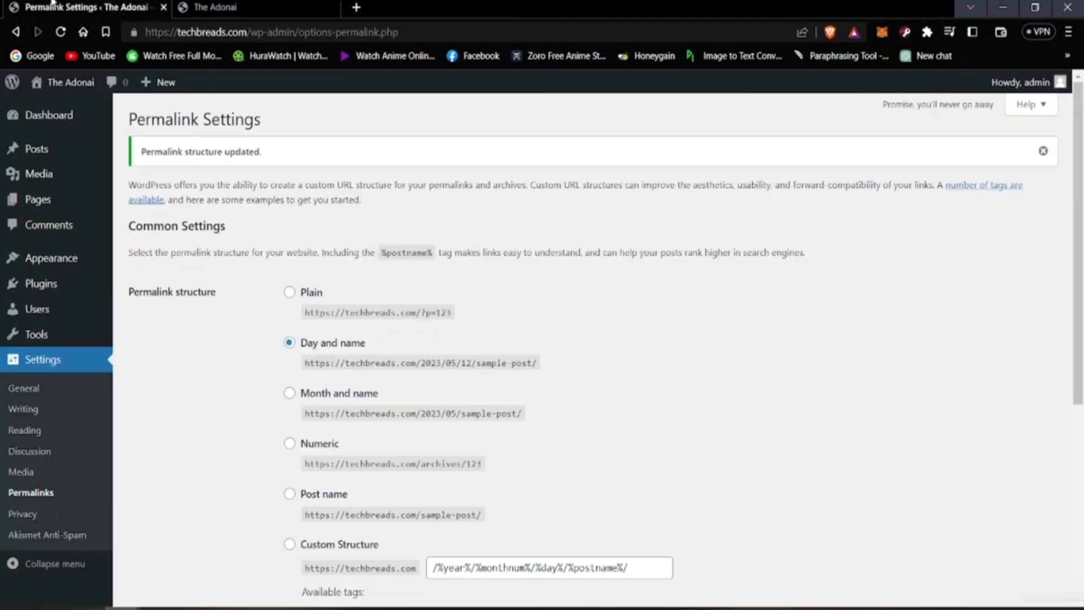
Step: Review the Privacy settings page and go back to the Dashboard home to look it over
click(22, 515)
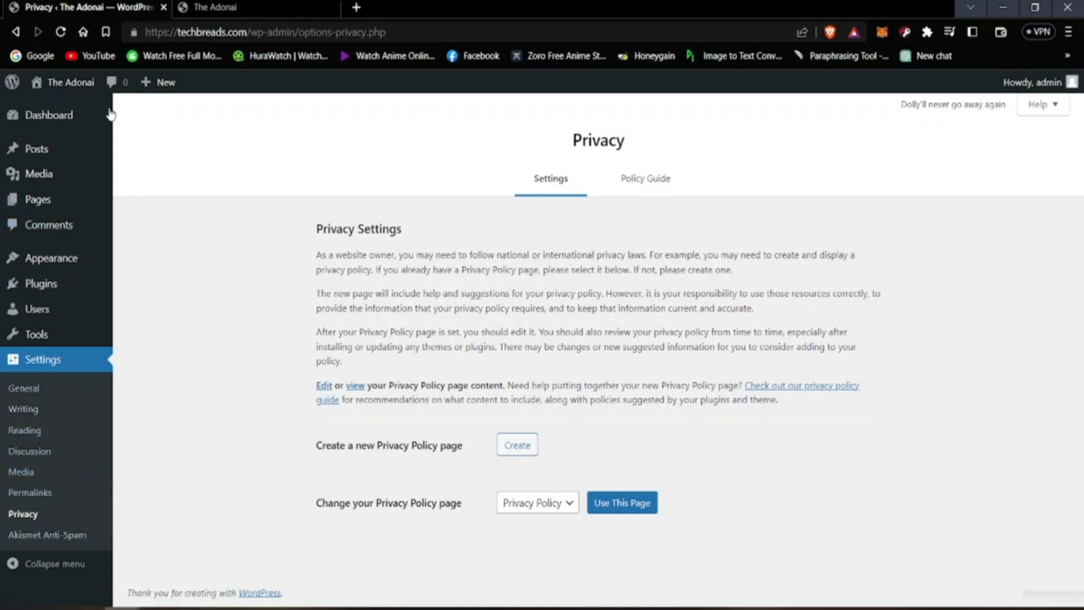
click(59, 115)
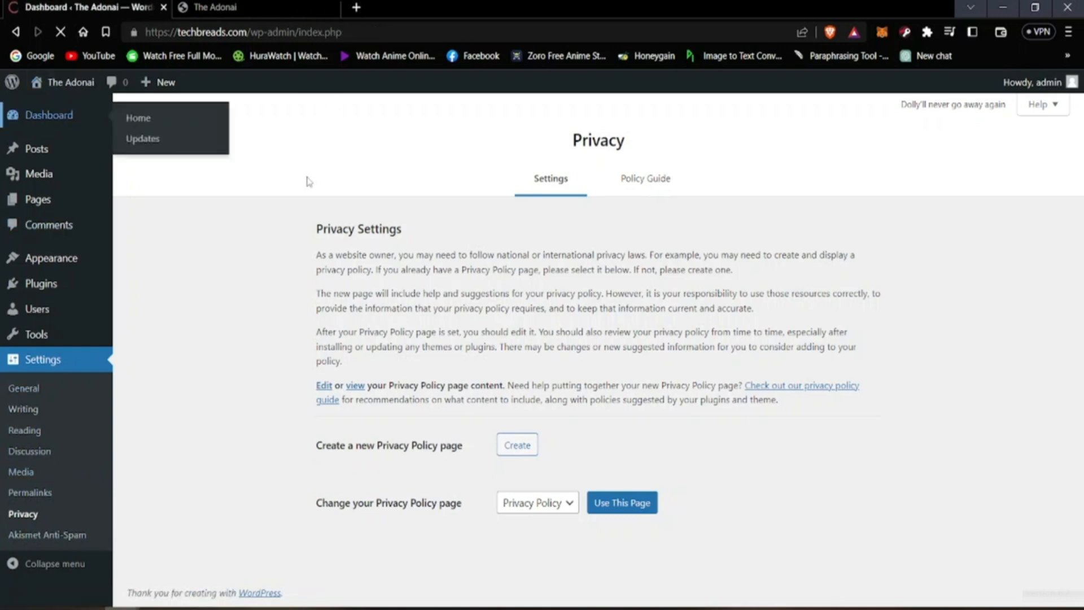
scroll(261, 358, down, 3)
scroll(261, 360, up, 3)
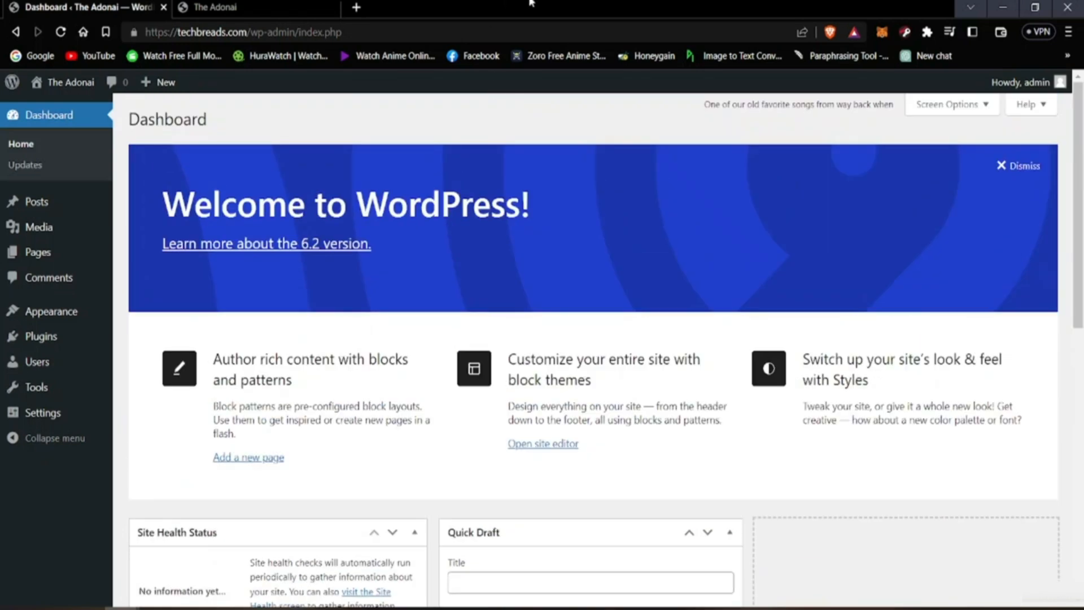
key(alt)
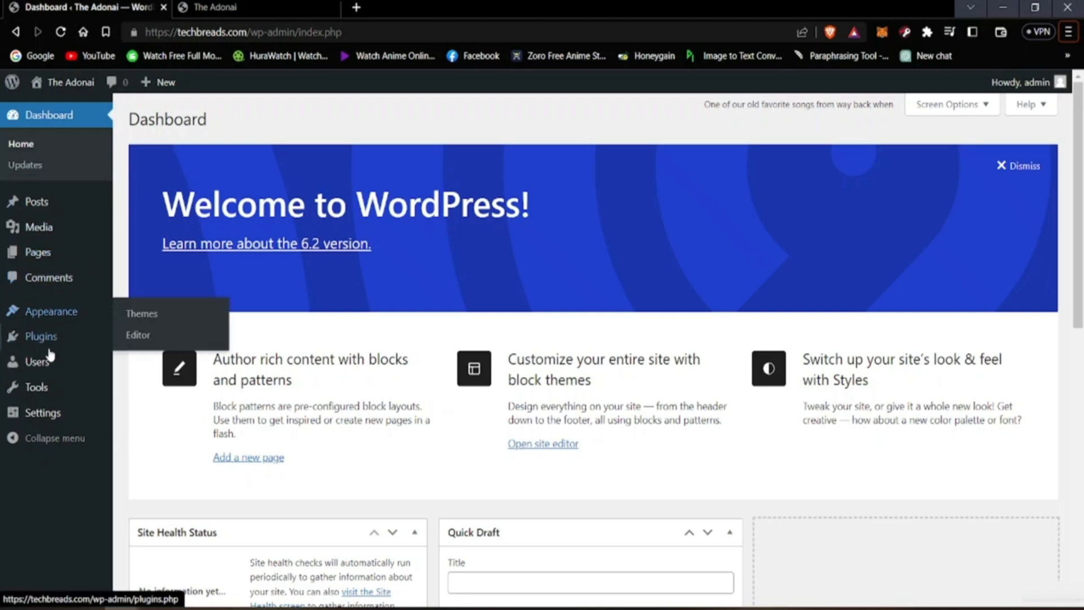
mouse_move(89, 320)
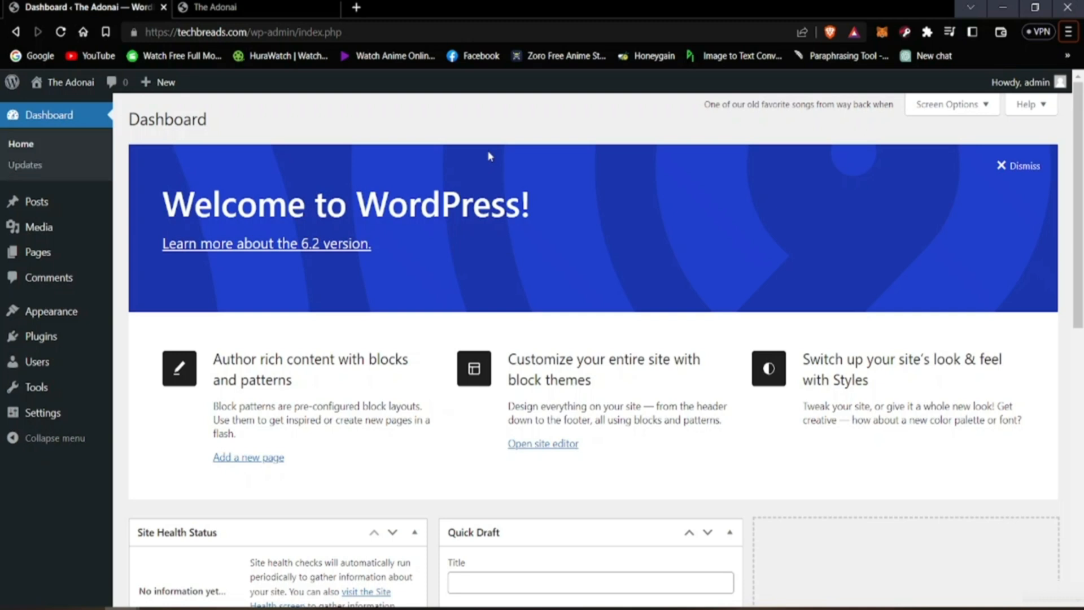
Step: Open the Hello world! post from the posts list to look at the block editor, then return to the list
mouse_move(42, 204)
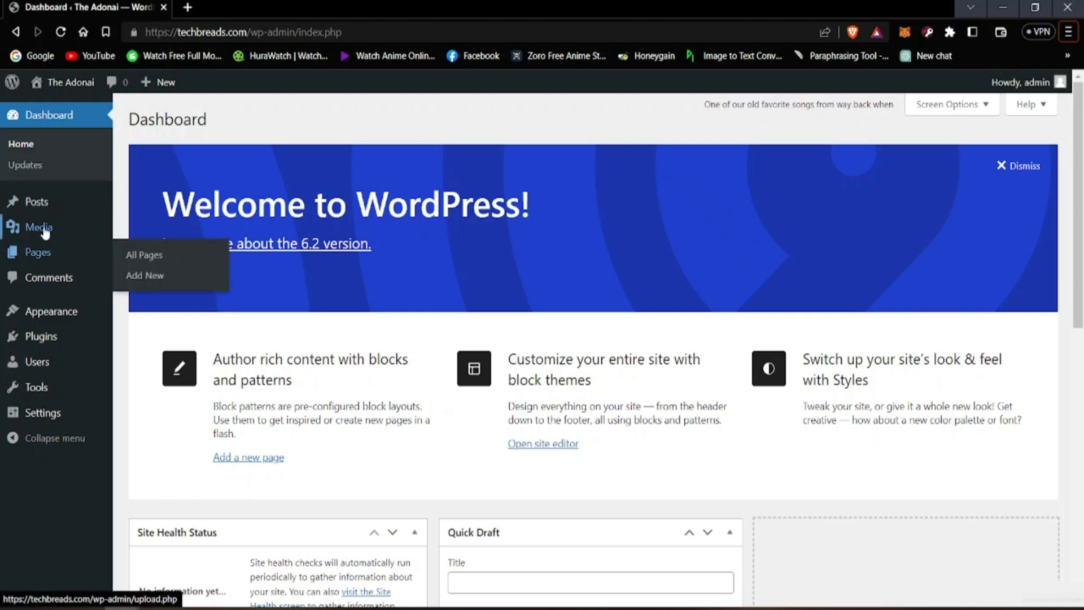
mouse_move(43, 208)
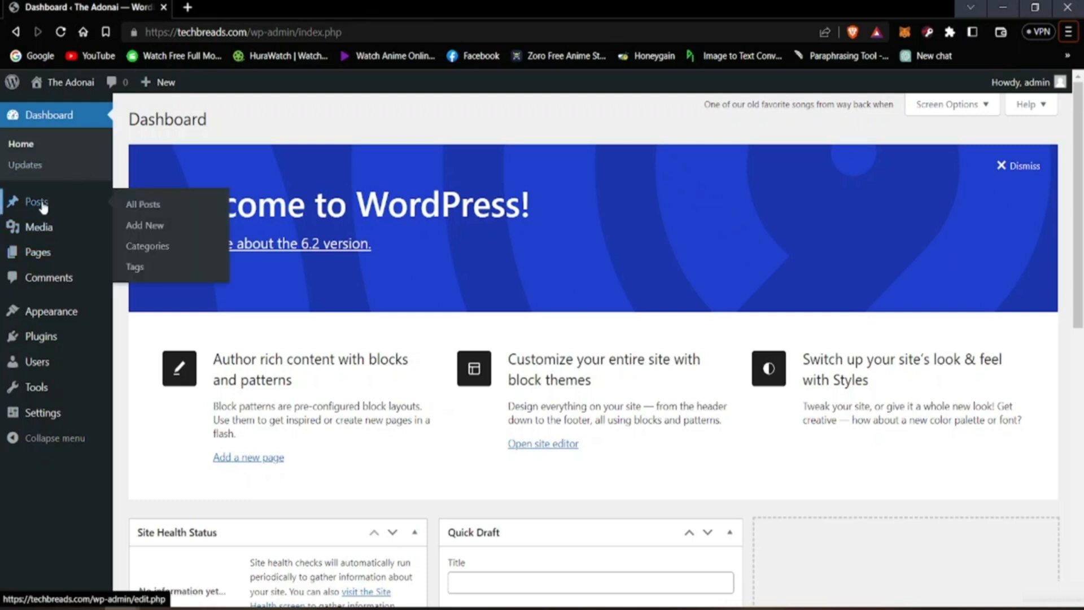
click(39, 203)
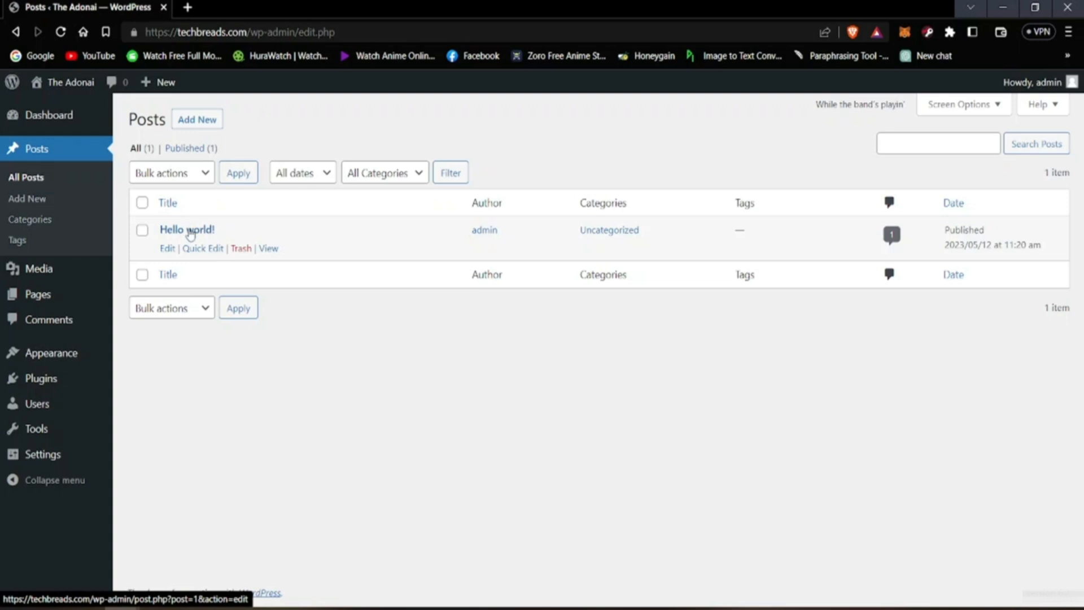
click(196, 233)
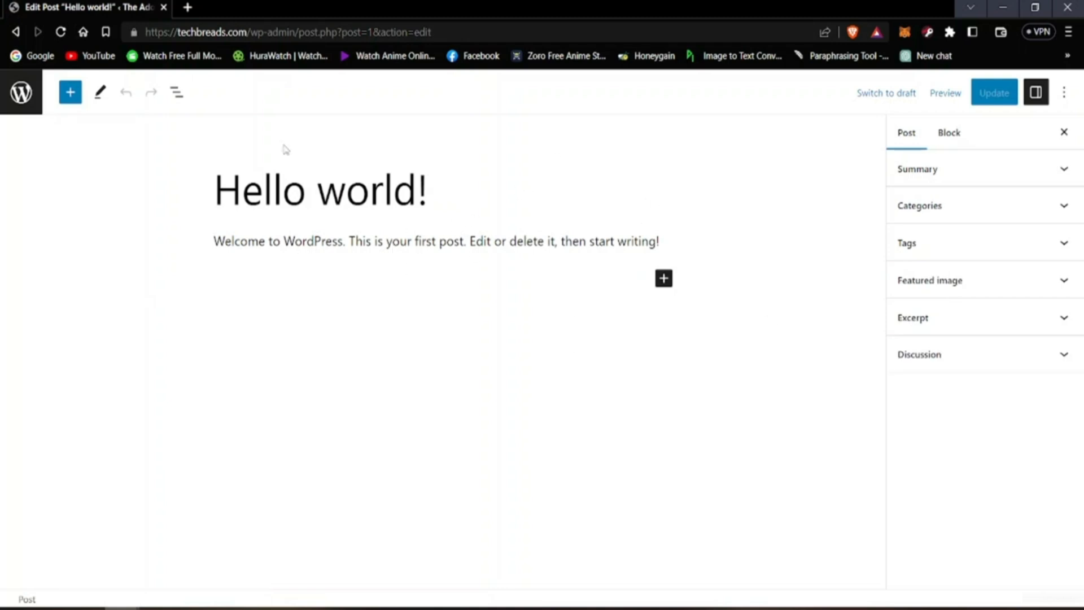
click(454, 205)
click(16, 32)
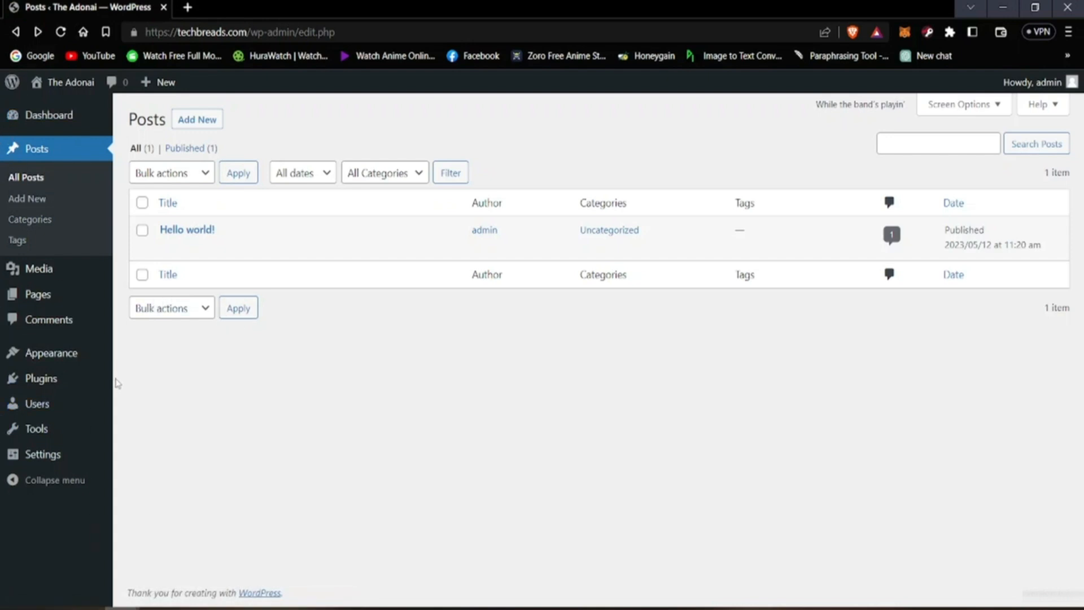
Step: Install and activate the Classic Editor plugin, then look over the installed plugins
click(35, 380)
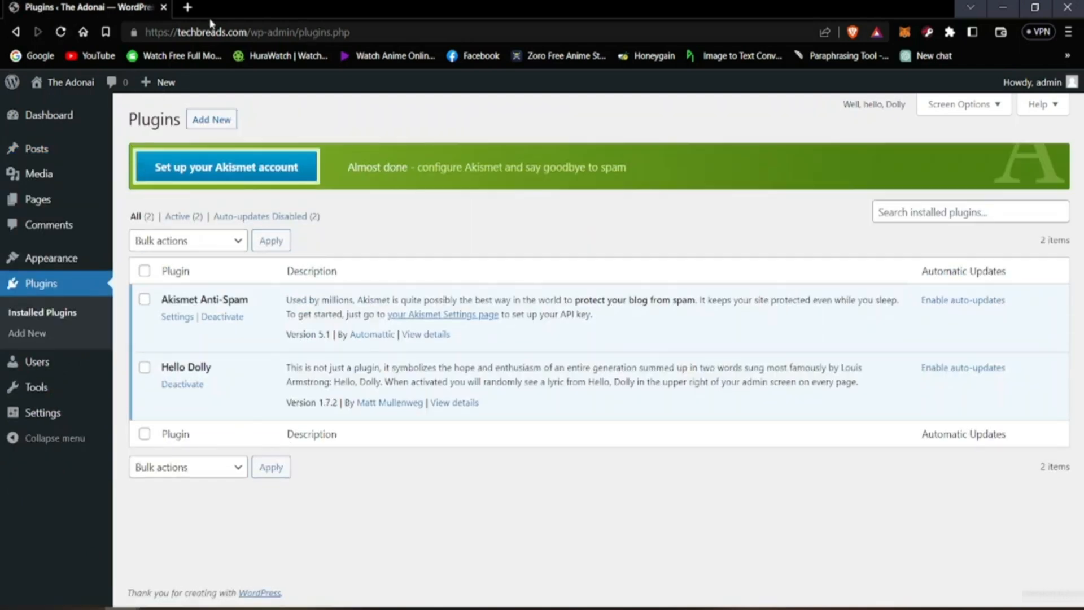
click(212, 119)
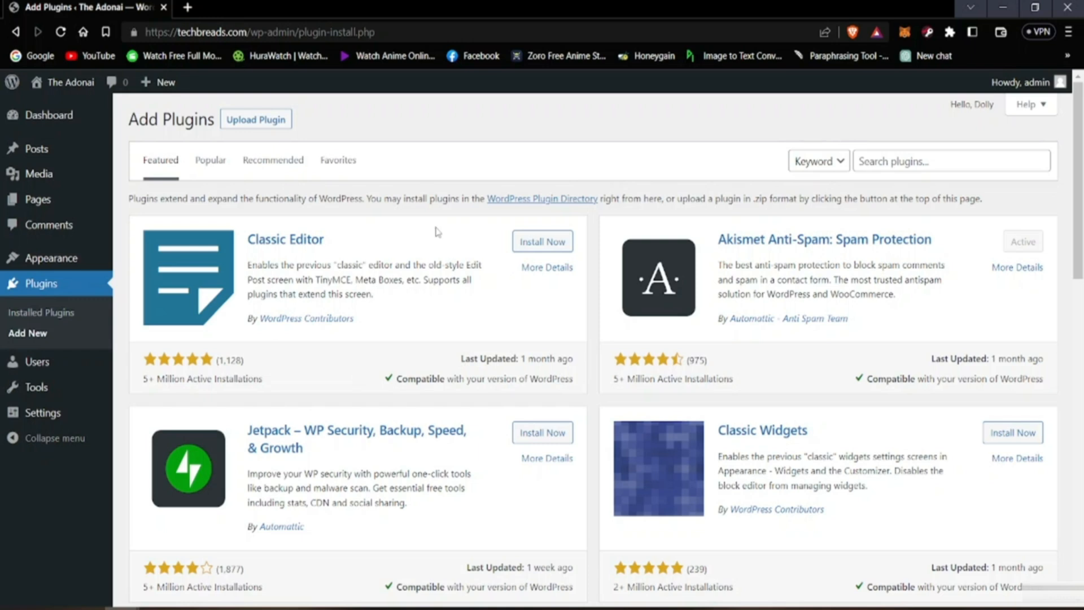
click(541, 243)
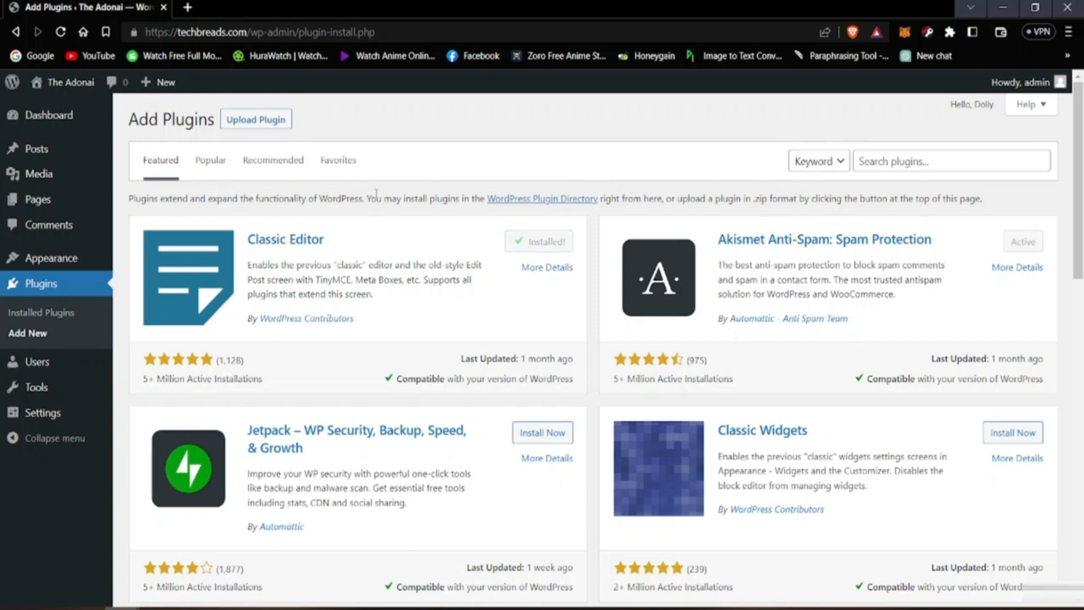
click(549, 241)
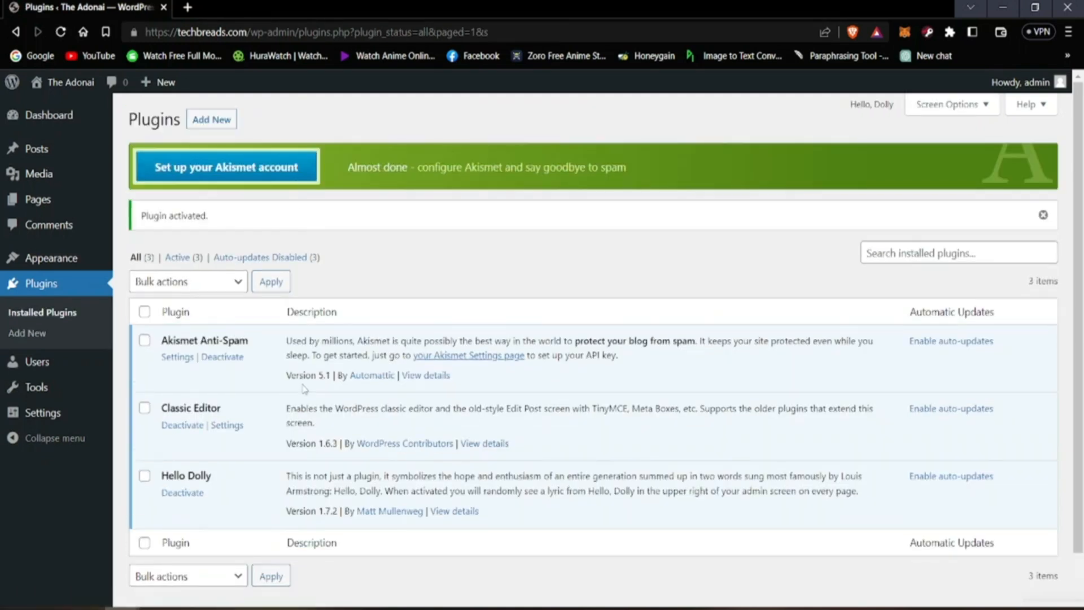
scroll(271, 389, down, 2)
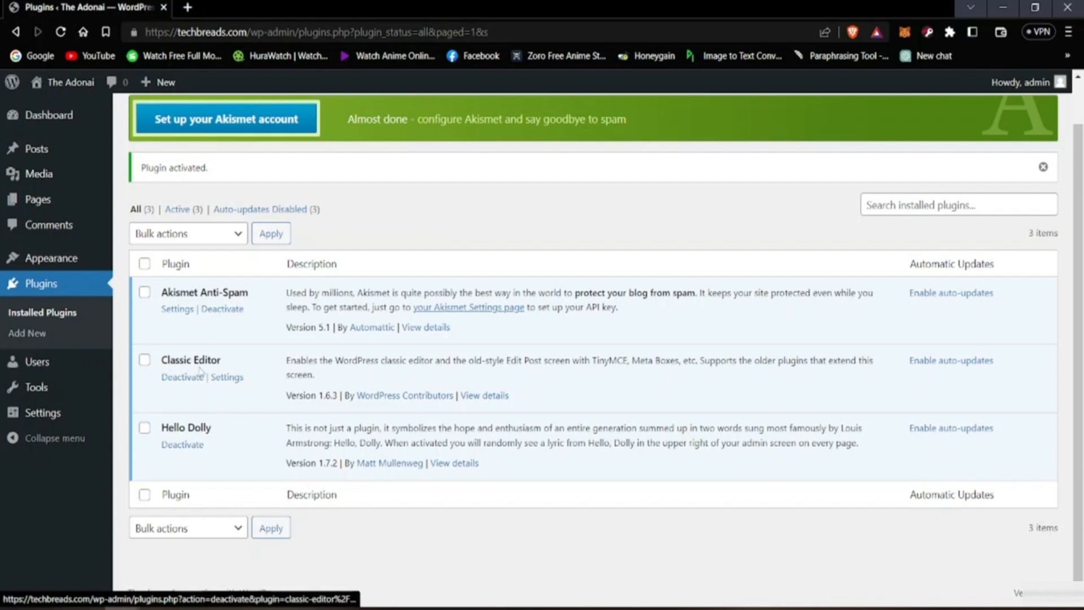
Step: Open the Hello world! post in the classic editor to examine its layout, then return to the posts list
click(58, 156)
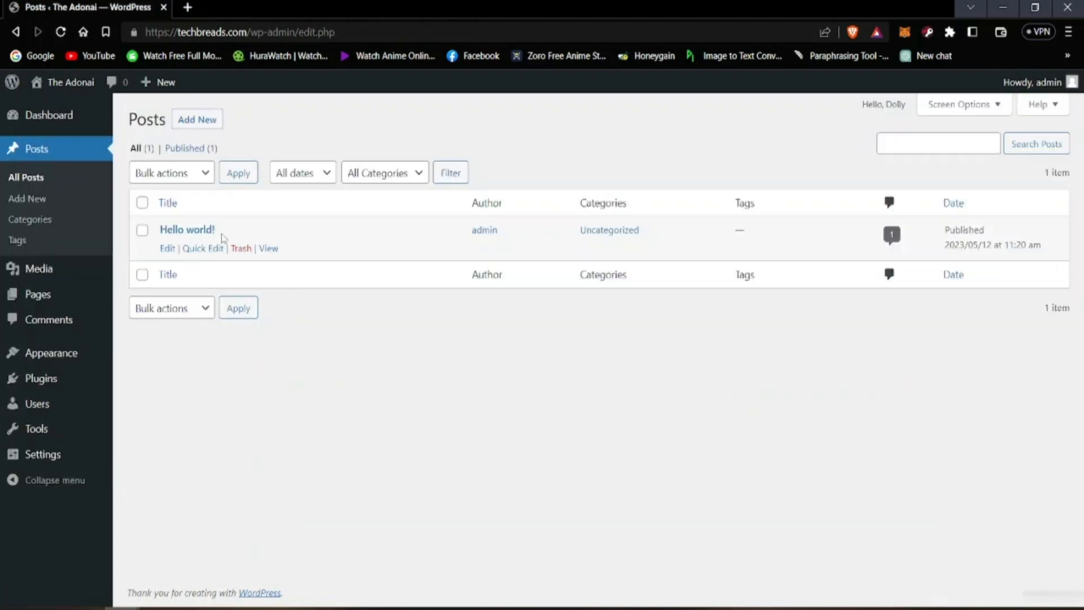
click(186, 229)
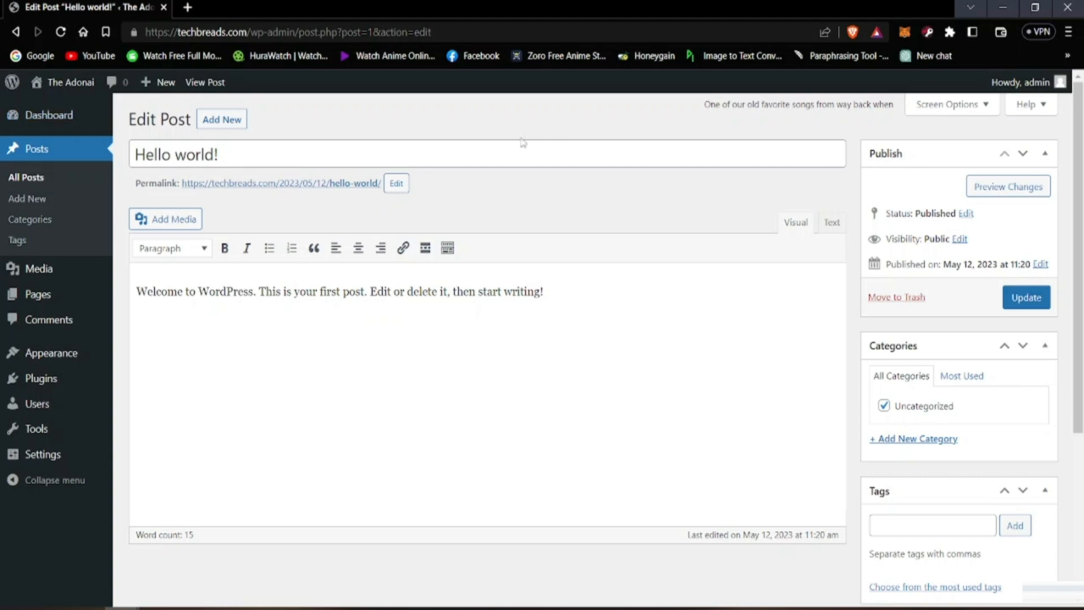
click(16, 32)
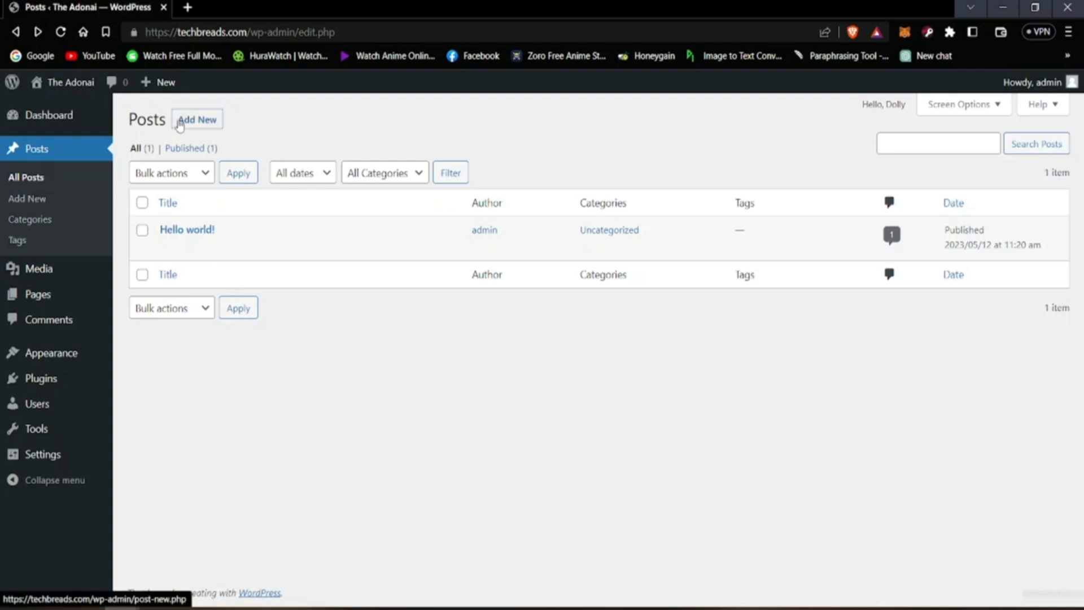
Step: Create a new post titled "This Is My First Post" with an empty body and publish it
click(203, 128)
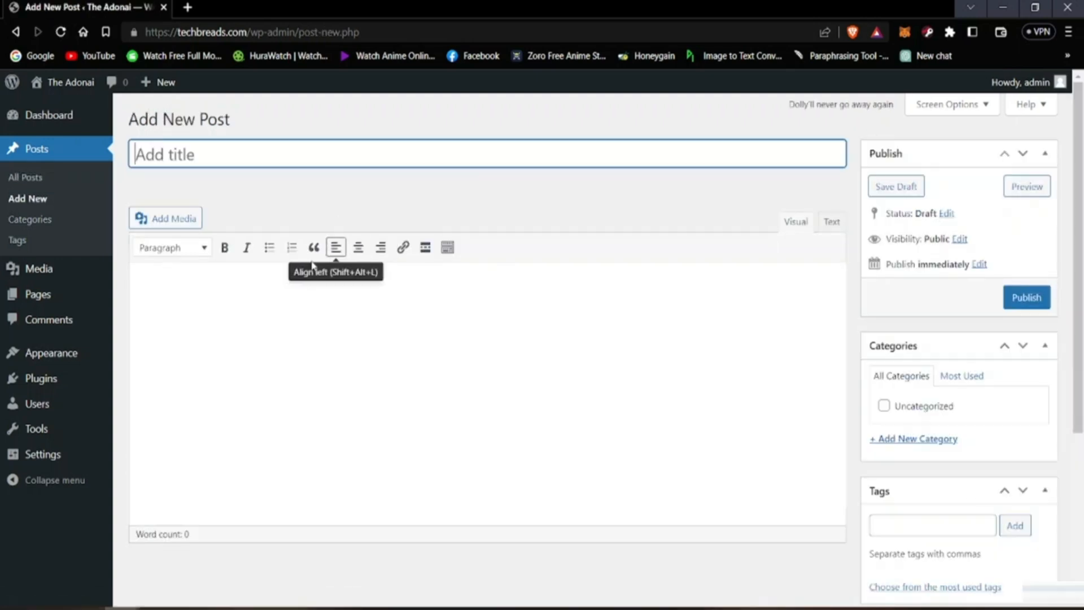
click(572, 213)
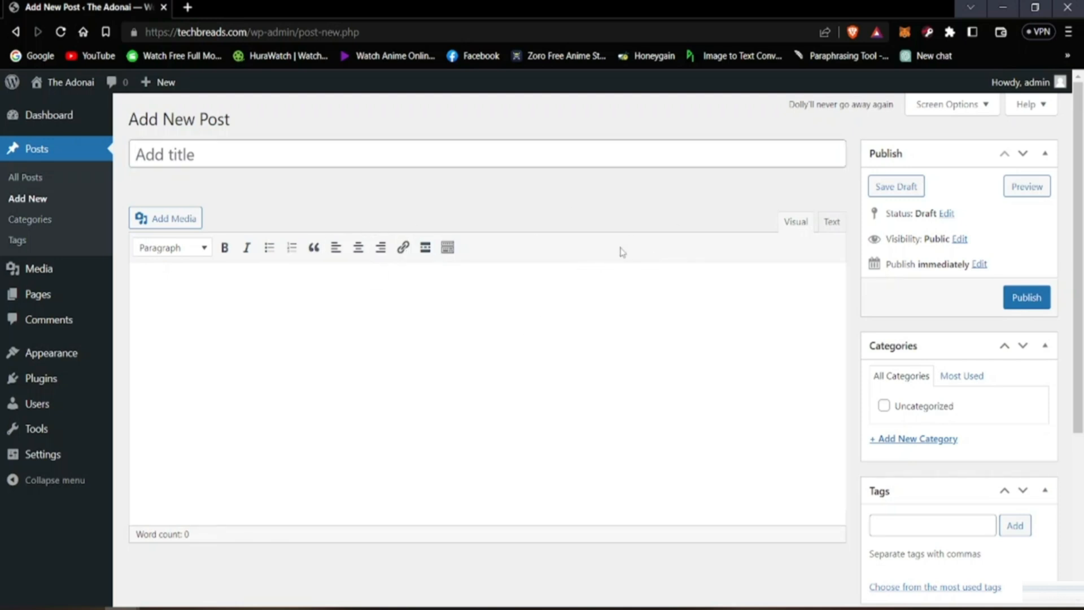
click(275, 159)
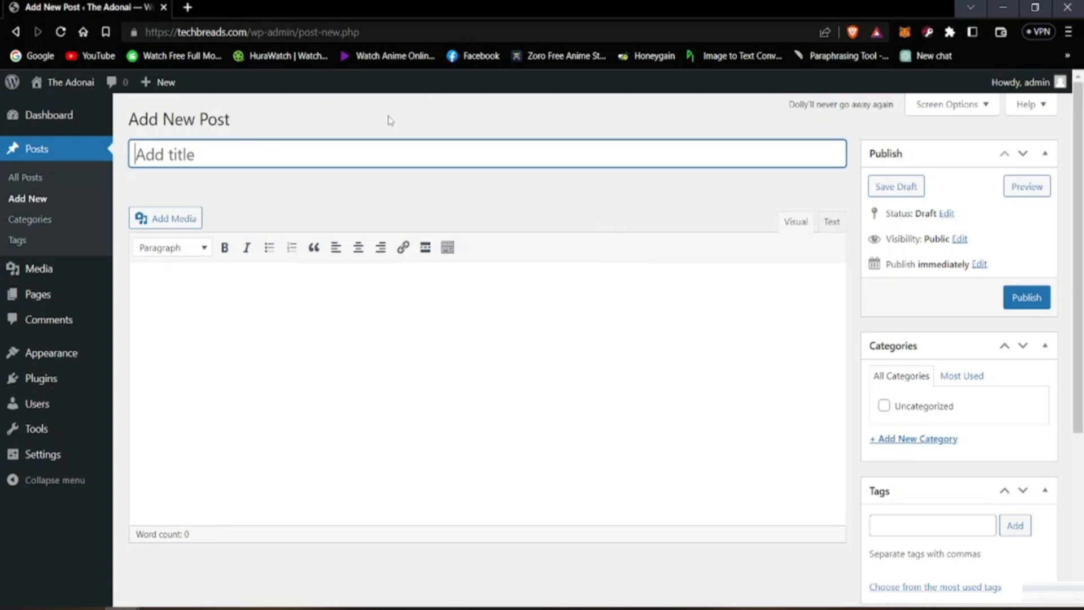
text(This I )
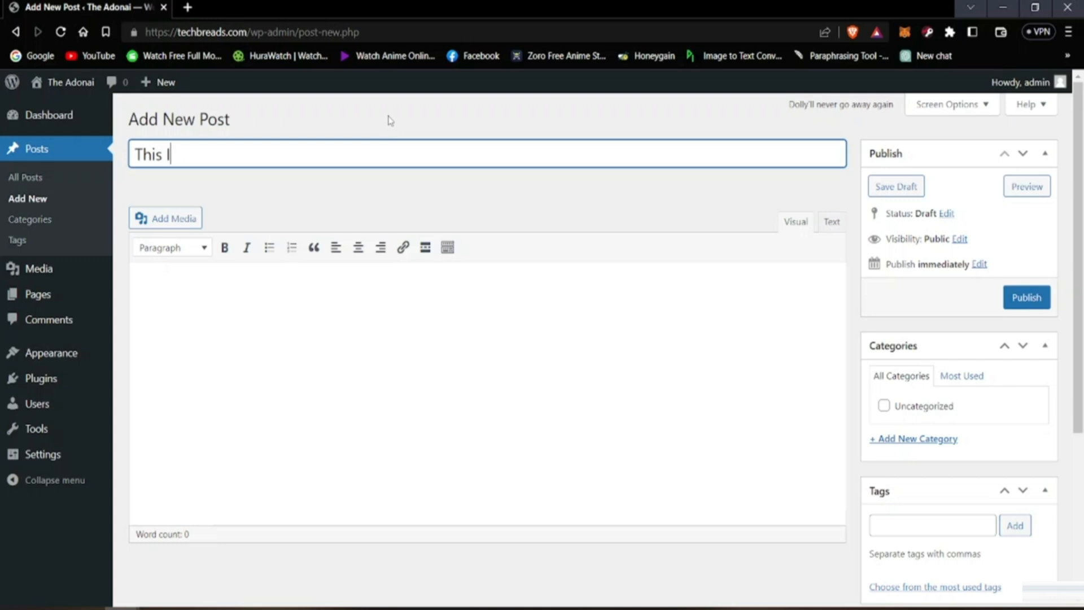
text(s My First)
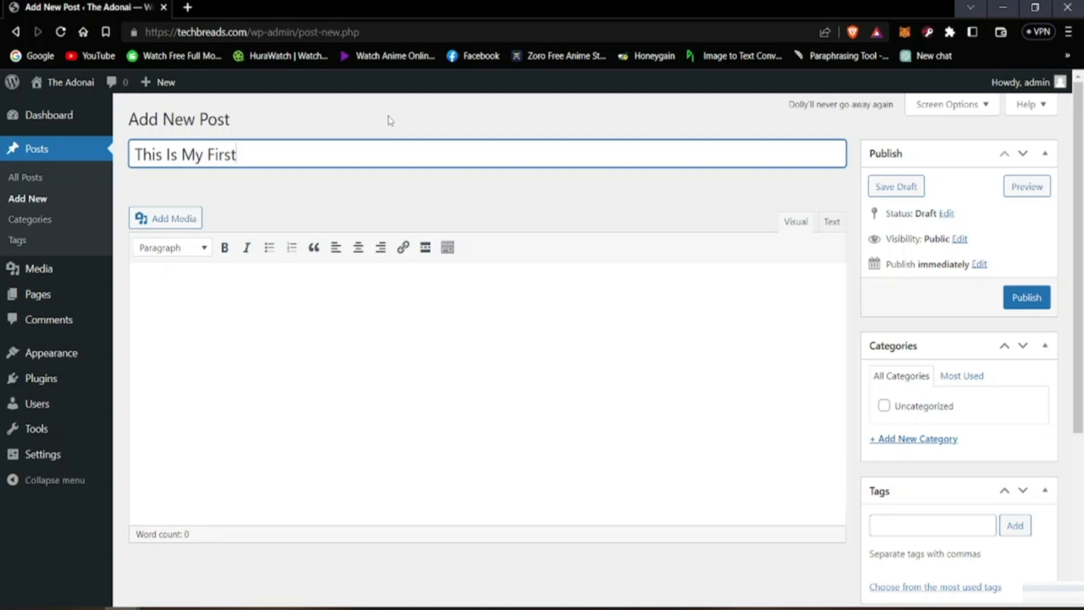
text( Post)
click(519, 220)
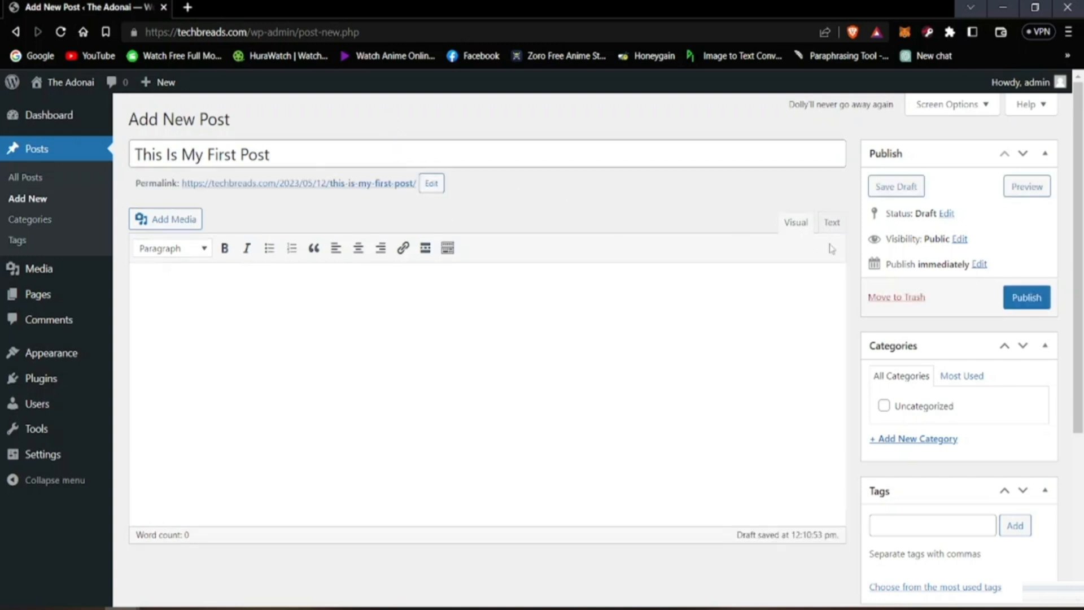
click(1025, 297)
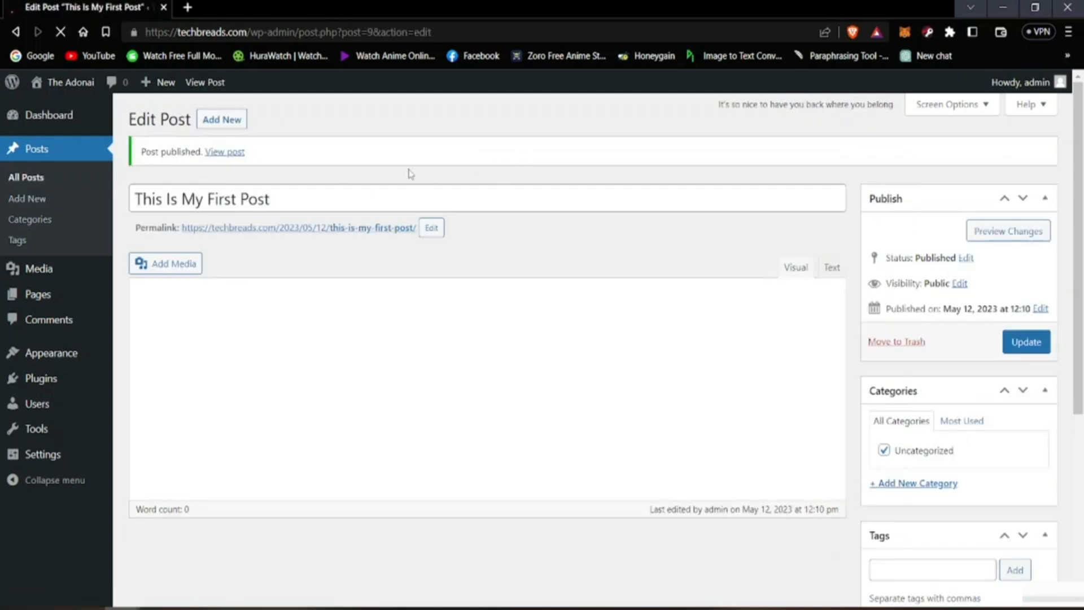
Step: Open the live site in a new tab, look over the This Is My First Post page, and return to the post editor
mouse_move(76, 84)
right_click(76, 122)
click(85, 124)
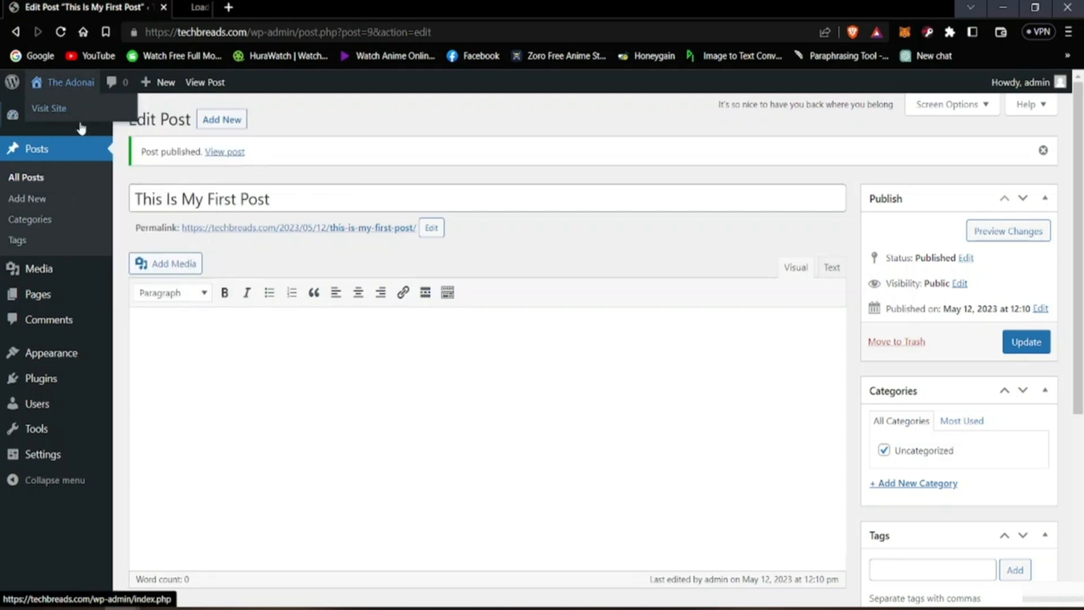
click(249, 7)
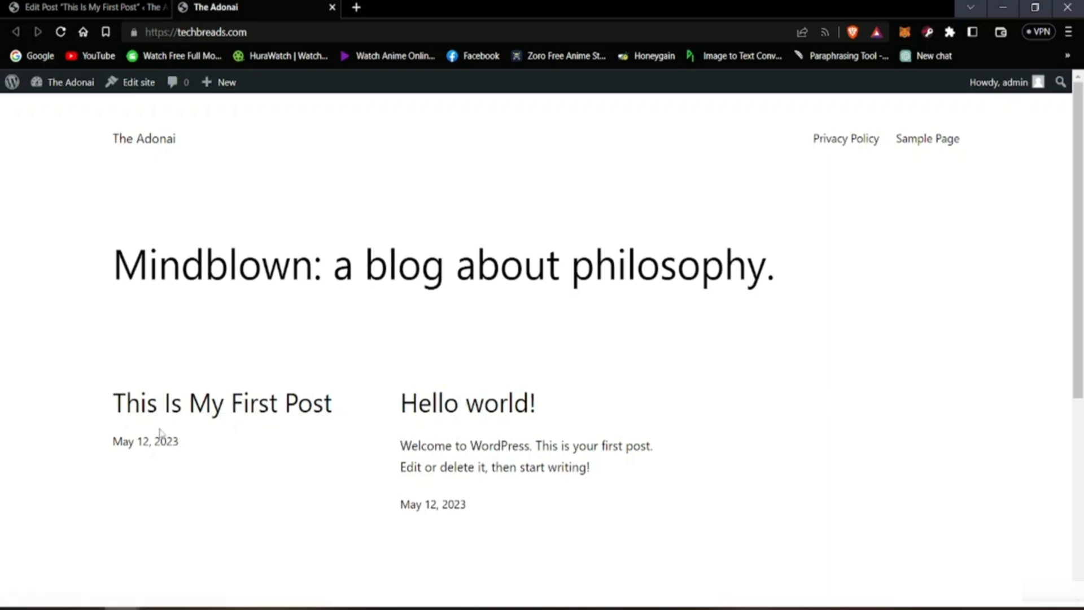
click(149, 407)
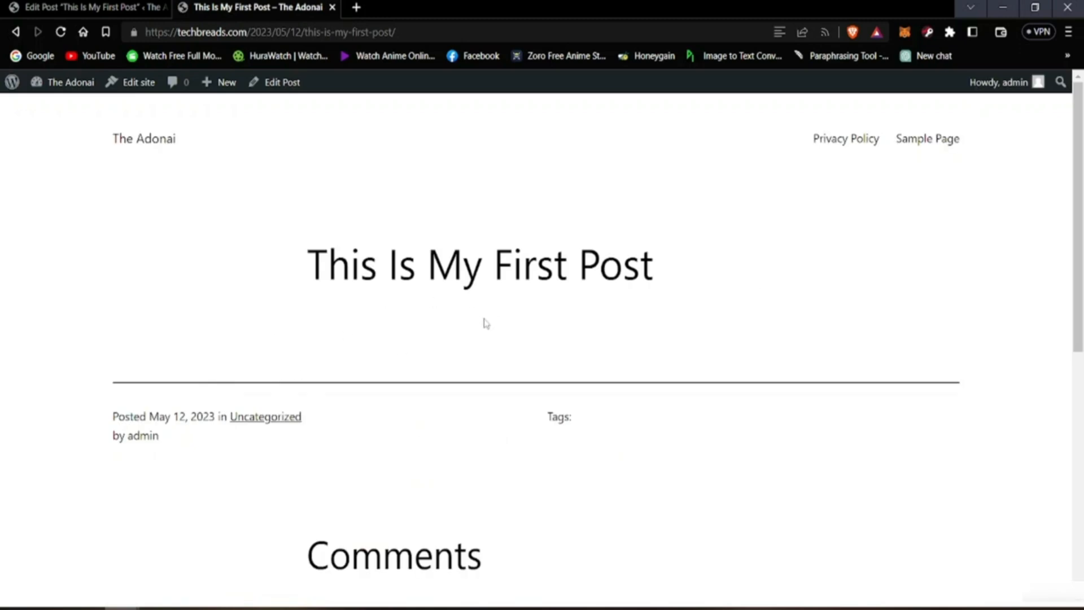
scroll(486, 323, down, 8)
scroll(295, 474, up, 8)
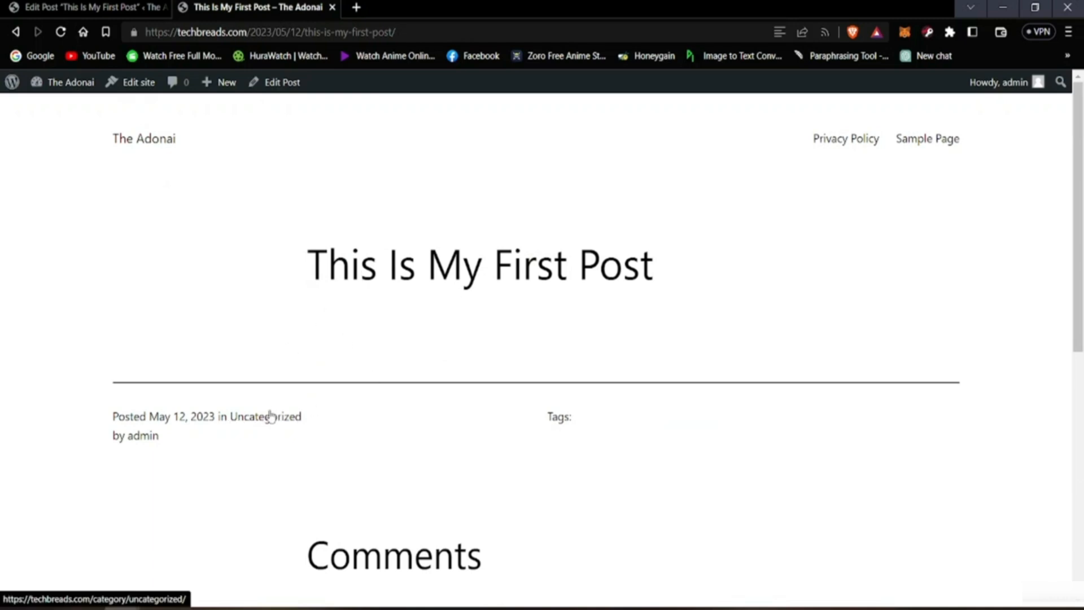
scroll(269, 414, down, 5)
scroll(302, 435, down, 3)
scroll(302, 443, up, 7)
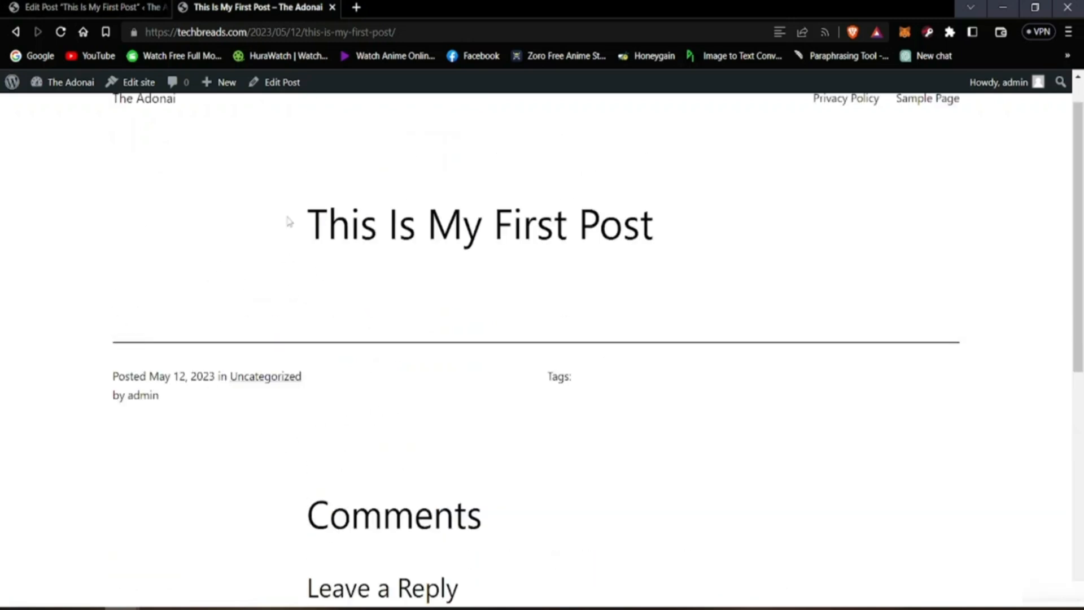
click(99, 7)
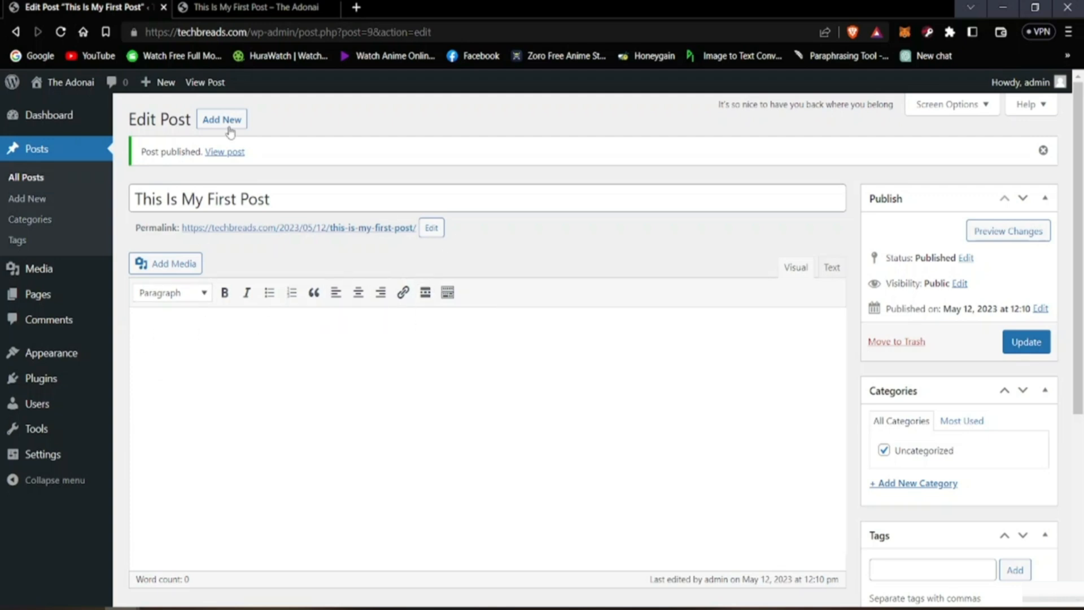
Step: Search Google for lorem ipsum in a new tab, open lipsum.com, and copy the "What is Lorem Ipsum?" paragraph
click(355, 7)
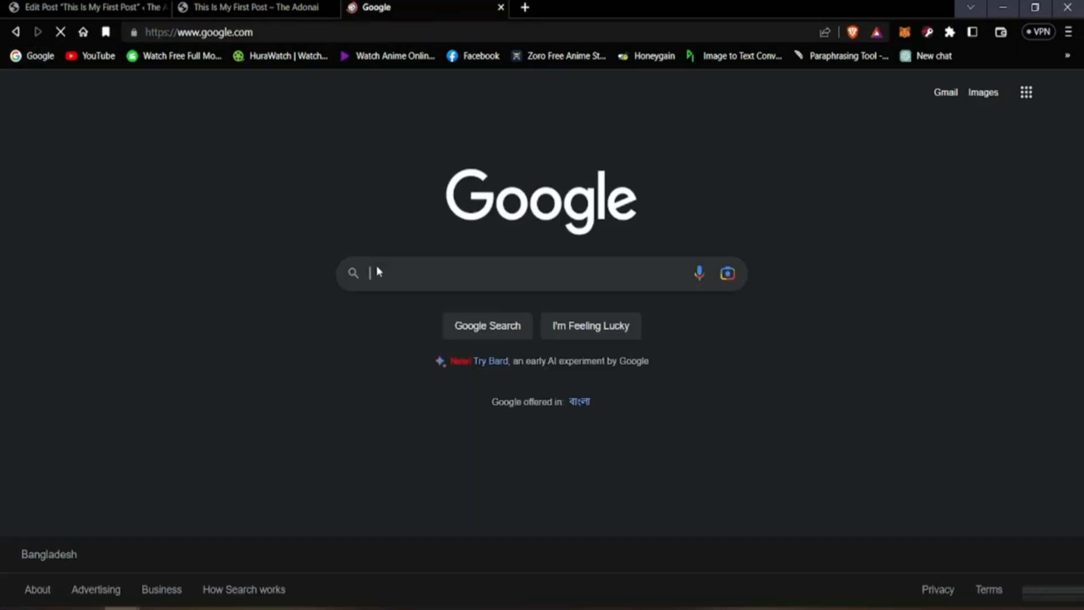
click(390, 274)
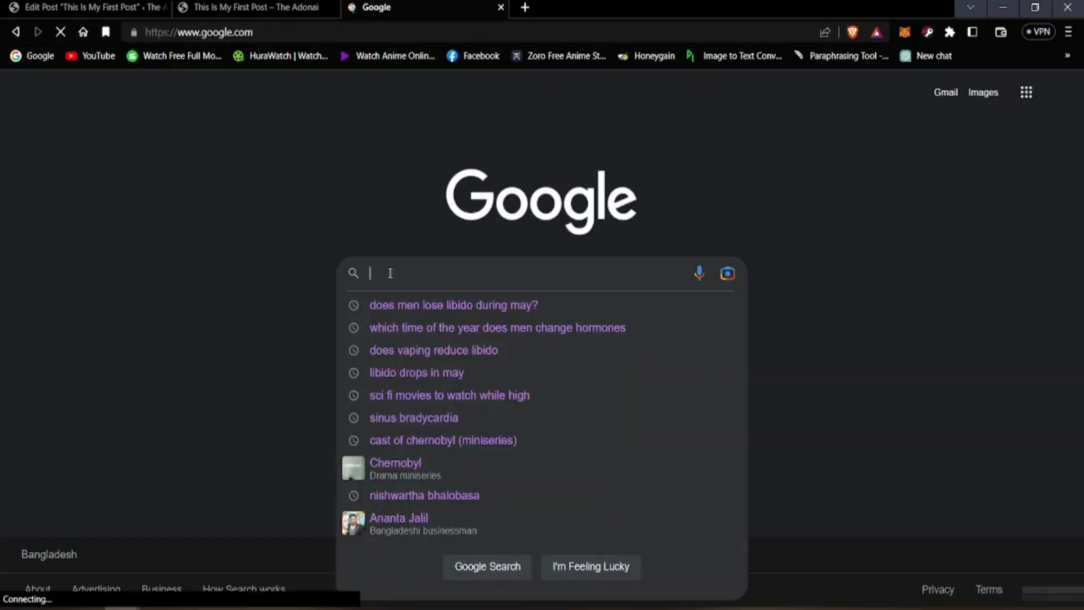
text(lorem)
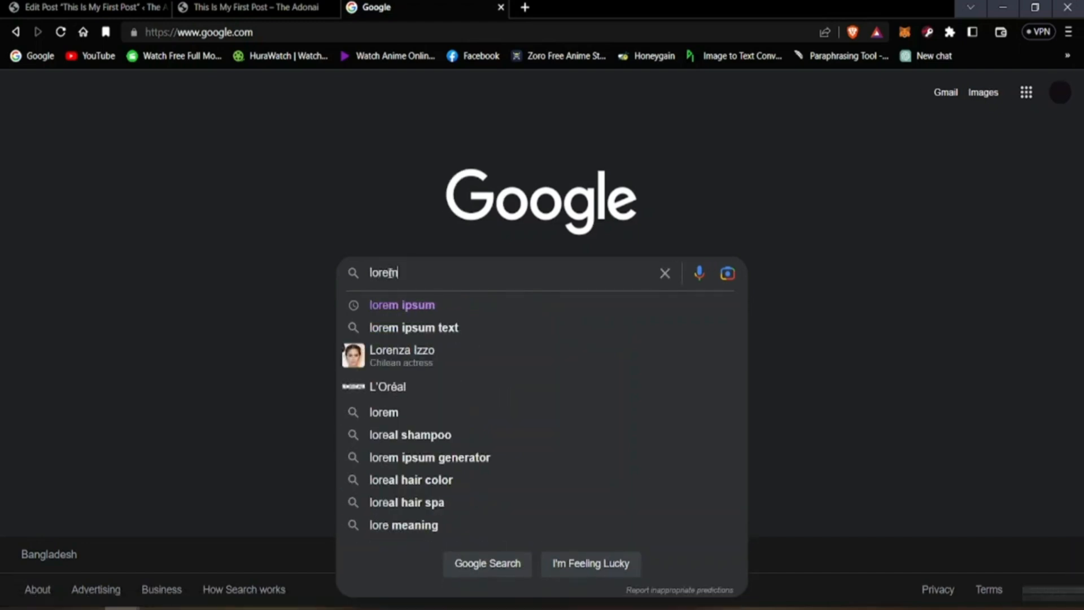
key(Return)
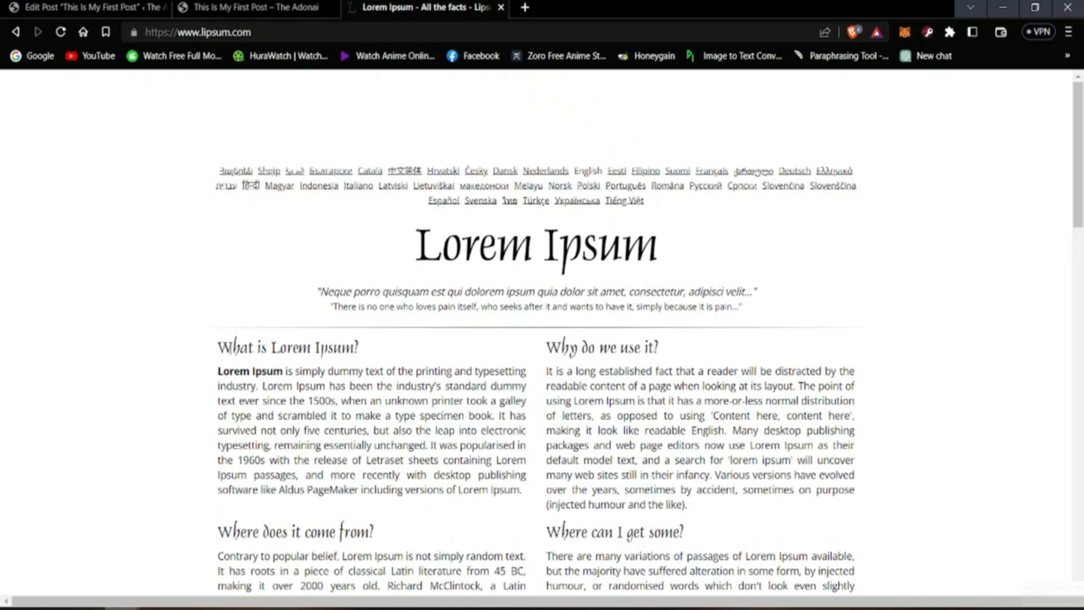
drag(218, 373, 215, 375)
click(214, 375)
drag(218, 371, 527, 499)
right_click(508, 474)
click(535, 489)
Step: Paste the copied Lorem Ipsum paragraph into the body of This Is My First Post and update the post
click(237, 6)
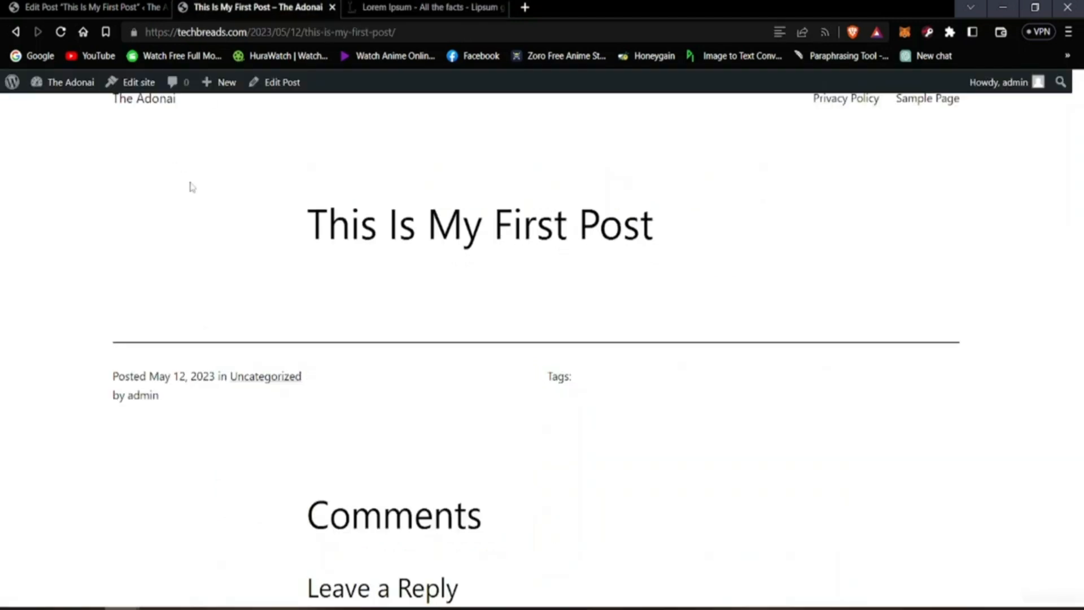
click(84, 7)
right_click(206, 347)
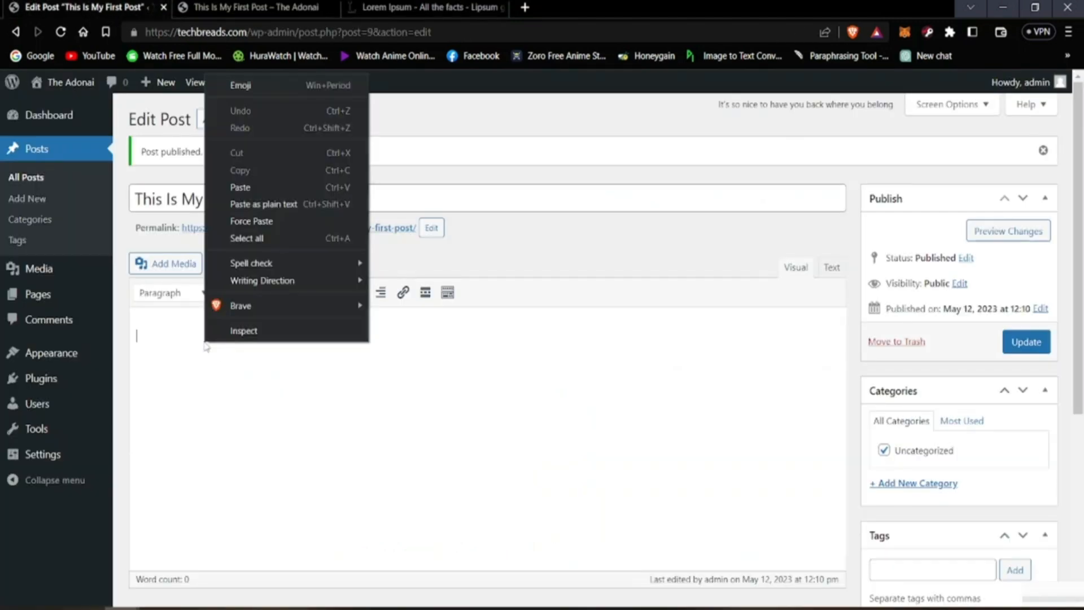
click(240, 187)
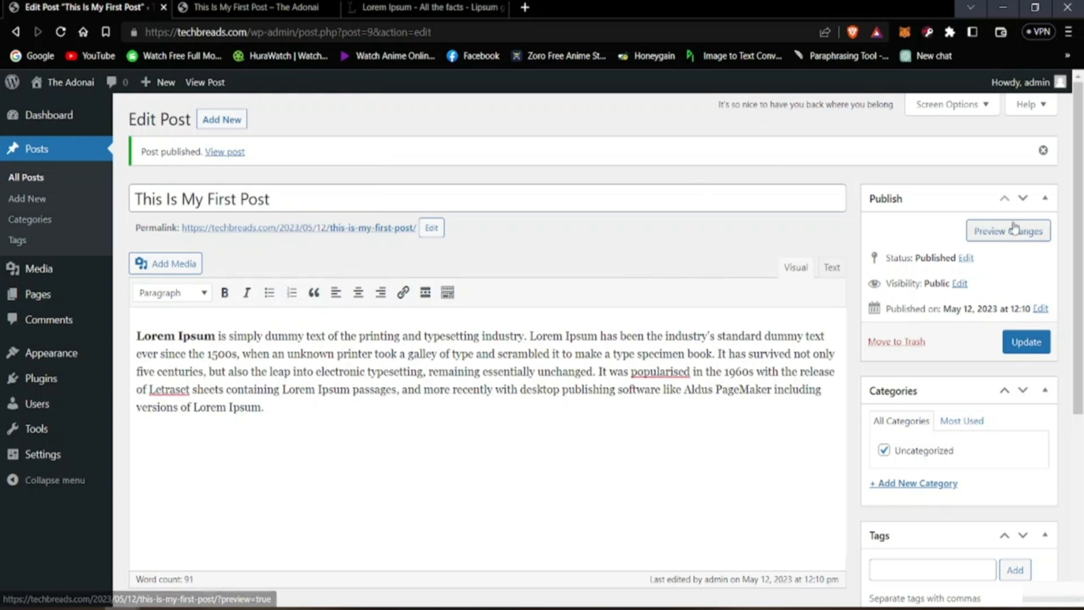
click(1025, 342)
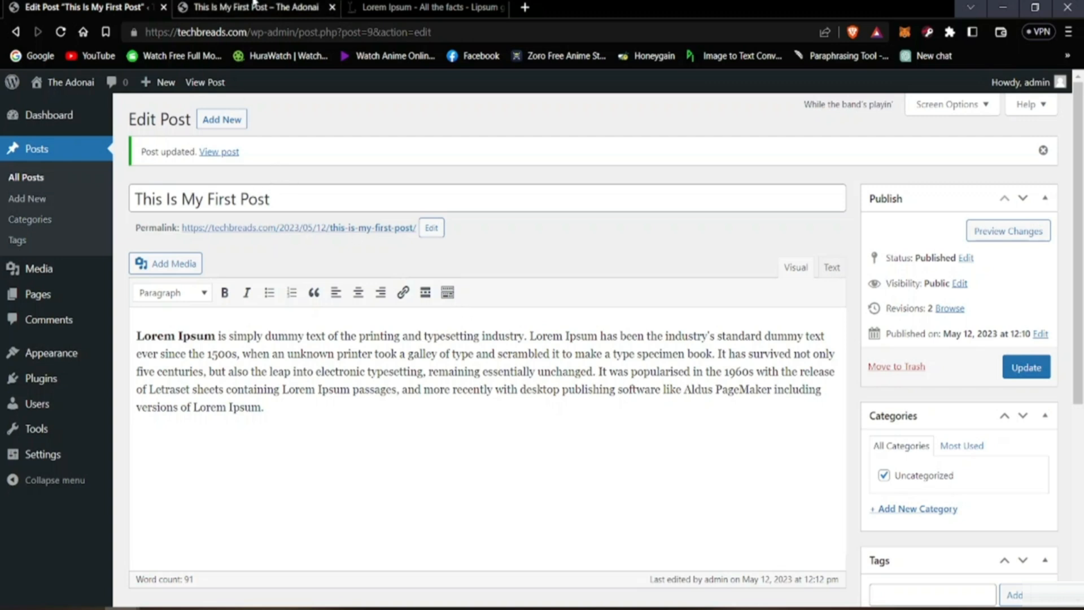
Step: Reload the live This Is My First Post page to check its body text, and view the post's excerpt on the site's homepage
click(316, 5)
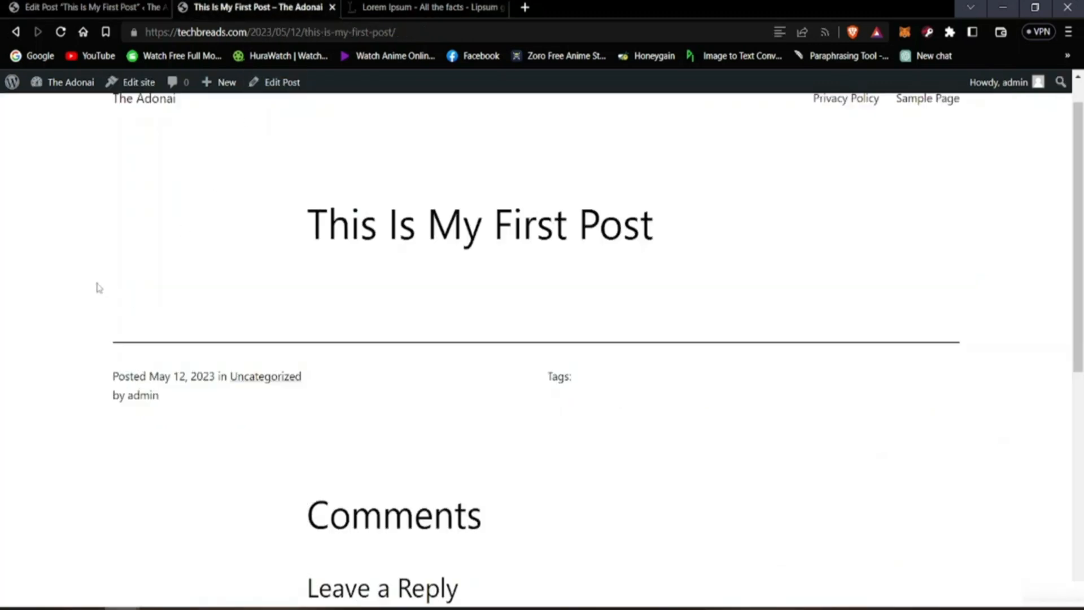
click(61, 31)
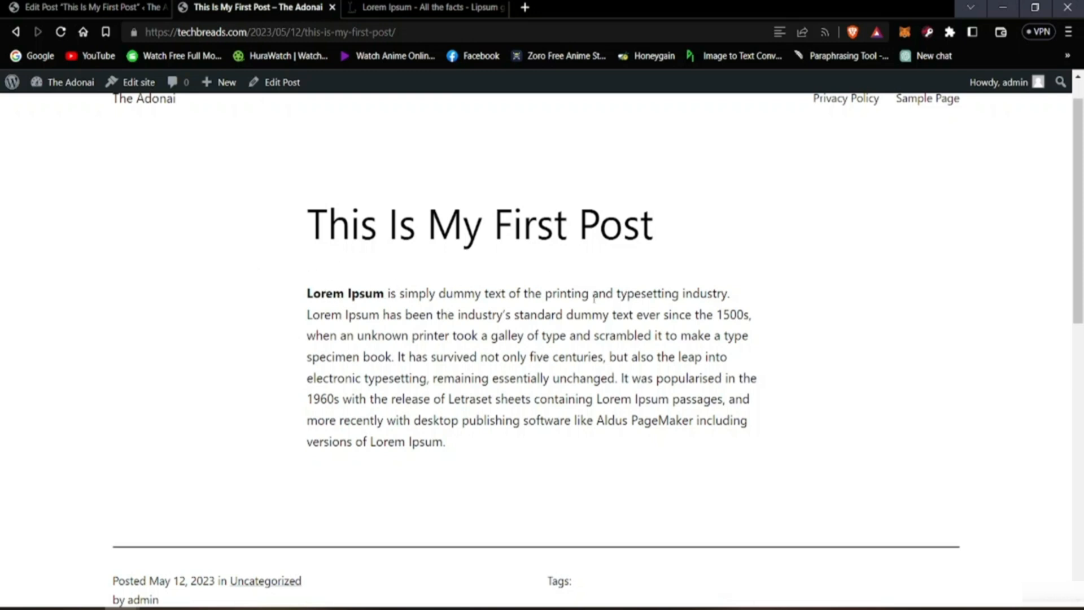
scroll(571, 350, up, 1)
click(158, 138)
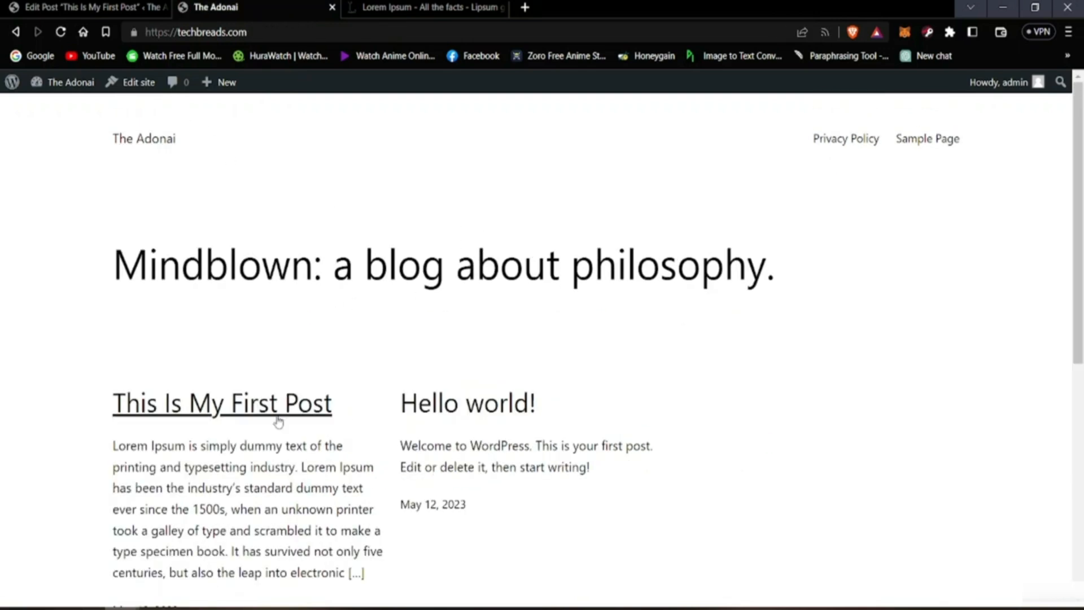
scroll(226, 396, down, 5)
scroll(178, 344, up, 4)
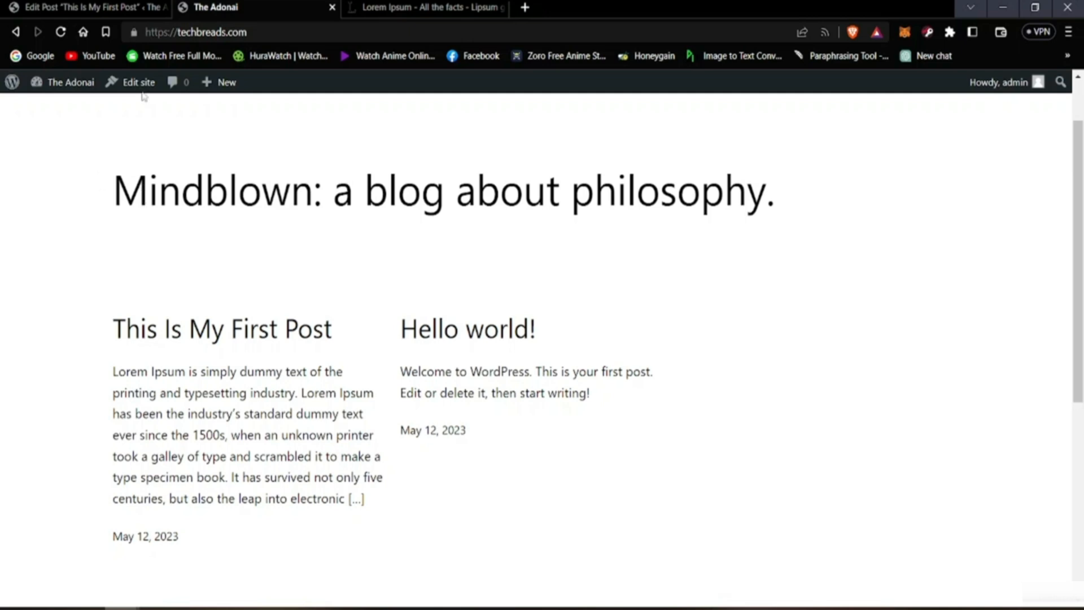
Step: Go back to the post editor and make the word "1500s" in the Lorem Ipsum paragraph bold
click(77, 3)
scroll(375, 354, down, 4)
scroll(374, 355, up, 4)
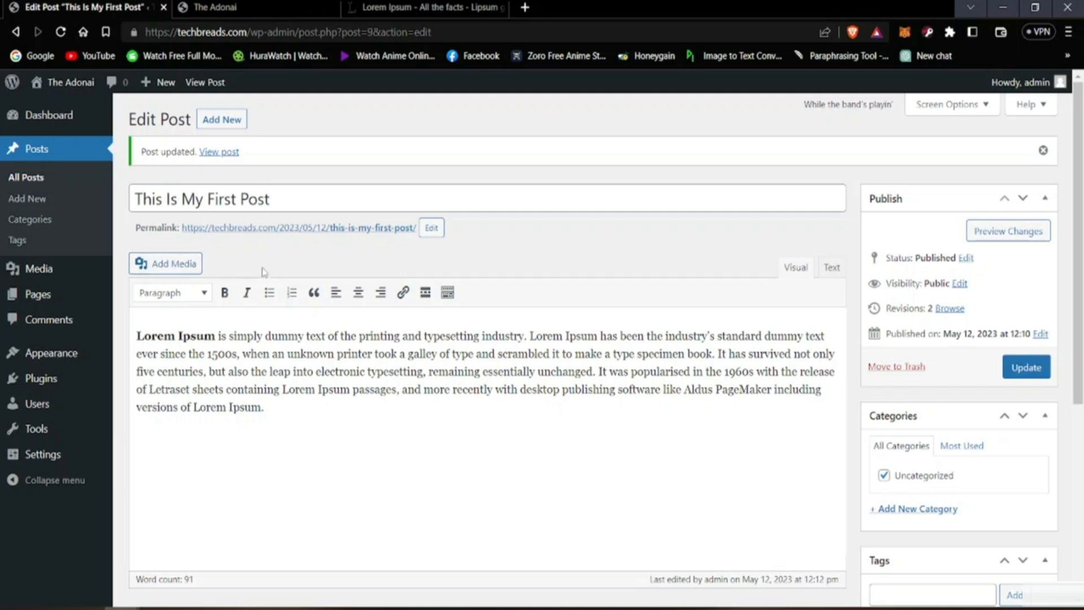
click(280, 402)
drag(208, 354, 237, 359)
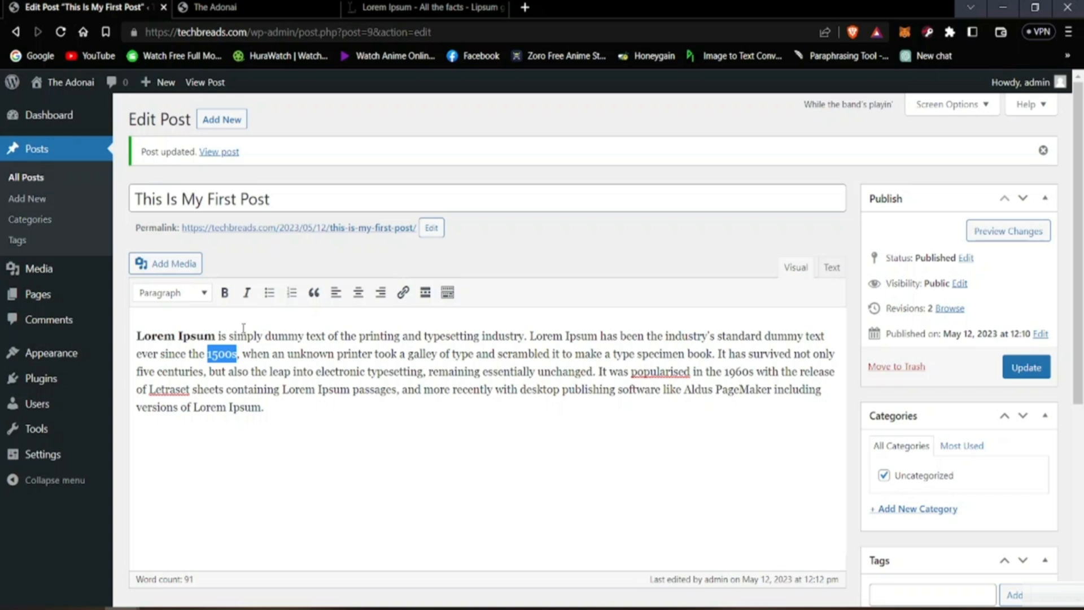
click(224, 292)
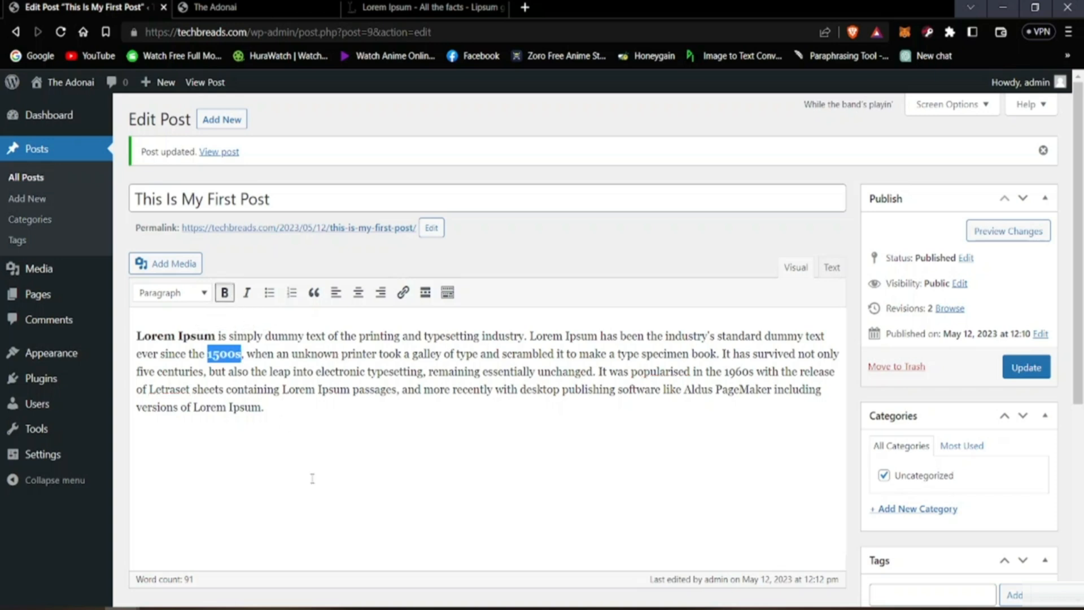
click(334, 497)
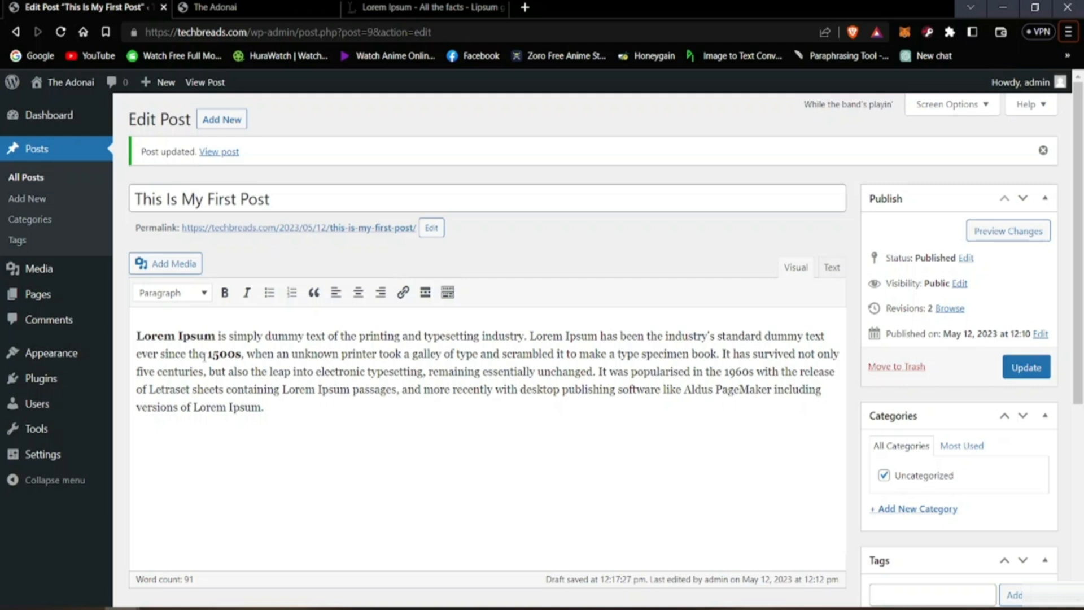
Step: Italicize the bold word "1500s" in the post's paragraph
drag(205, 354, 245, 360)
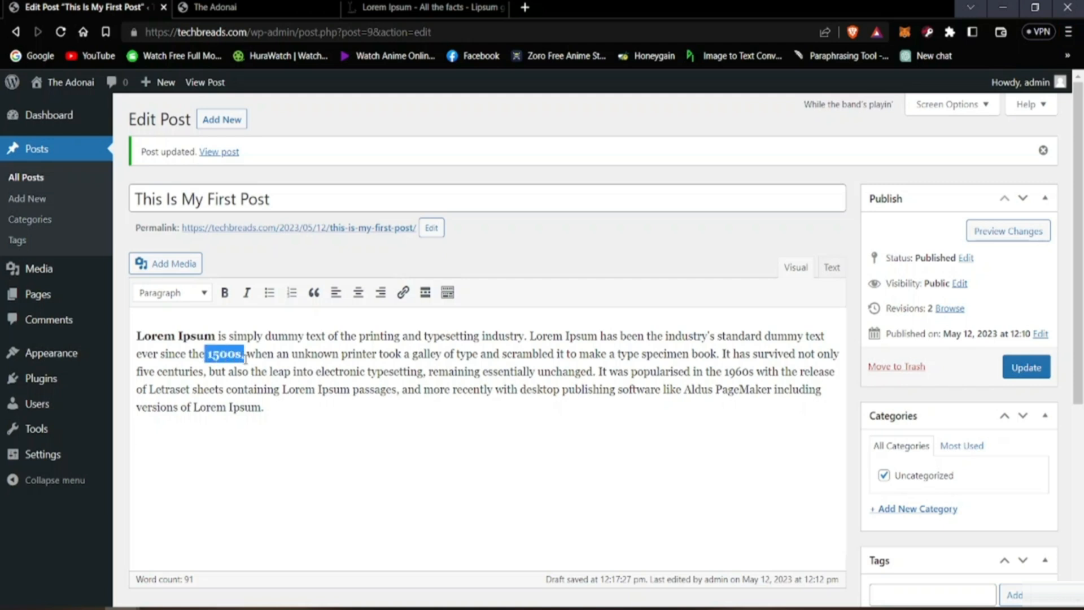
click(246, 292)
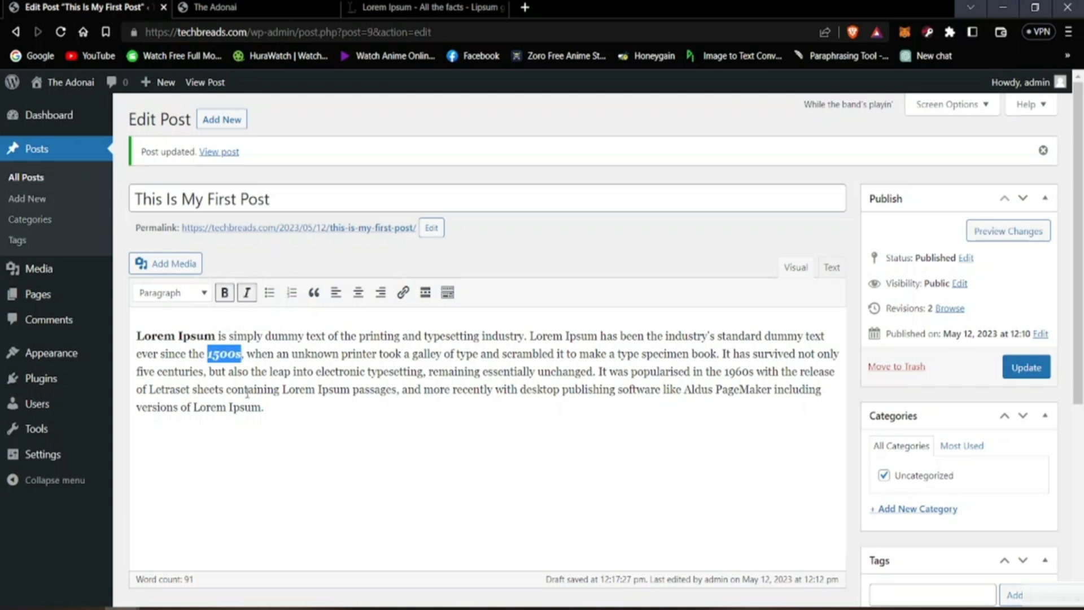
click(256, 442)
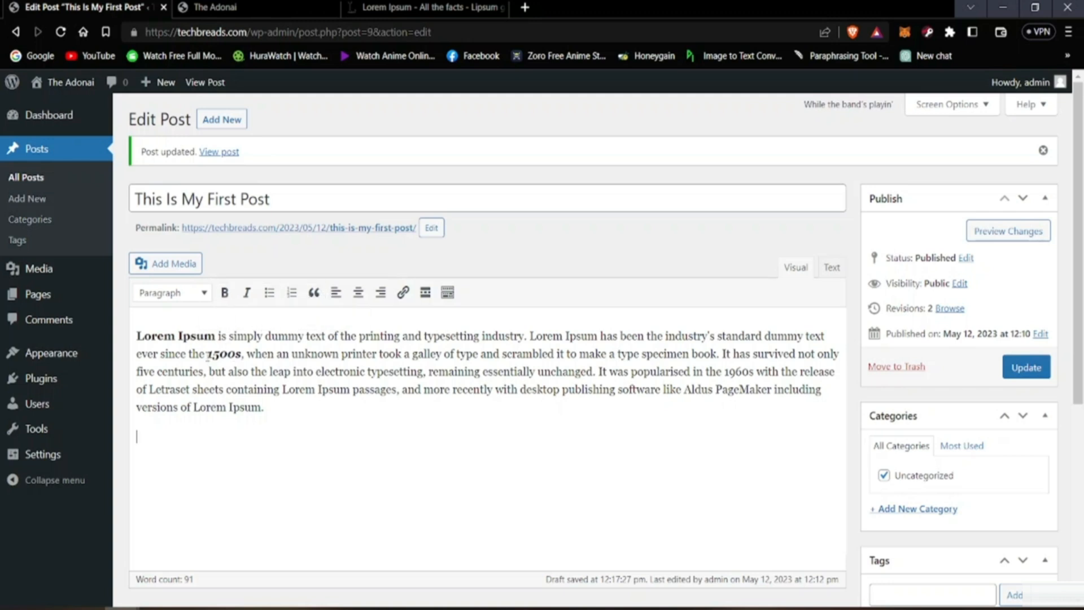
Step: Try blockquote formatting on the paragraph containing "1500s", and remove it again
drag(207, 355, 242, 358)
click(314, 292)
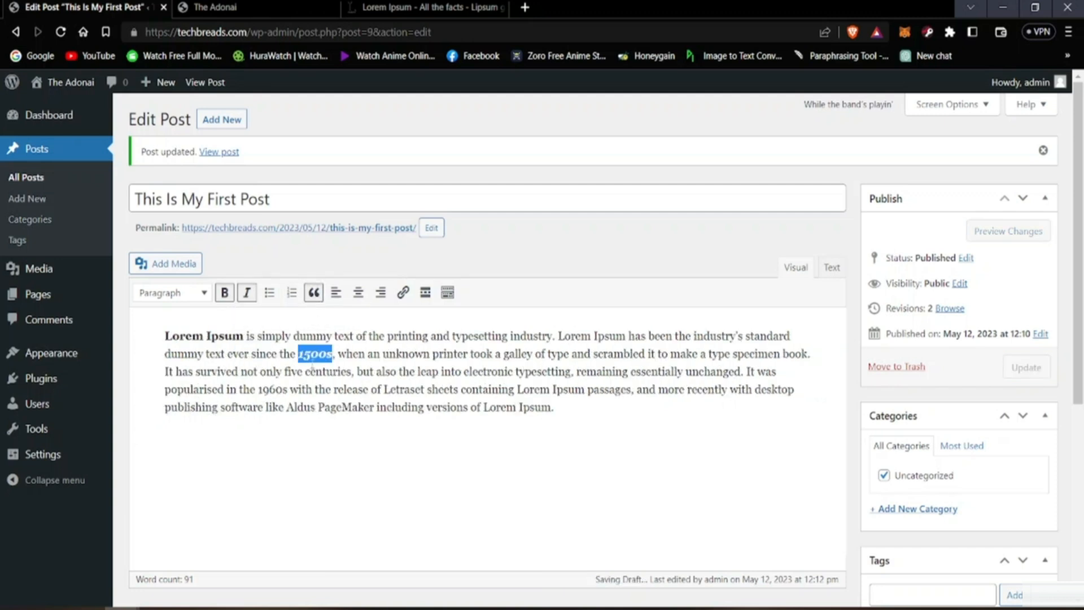
click(314, 292)
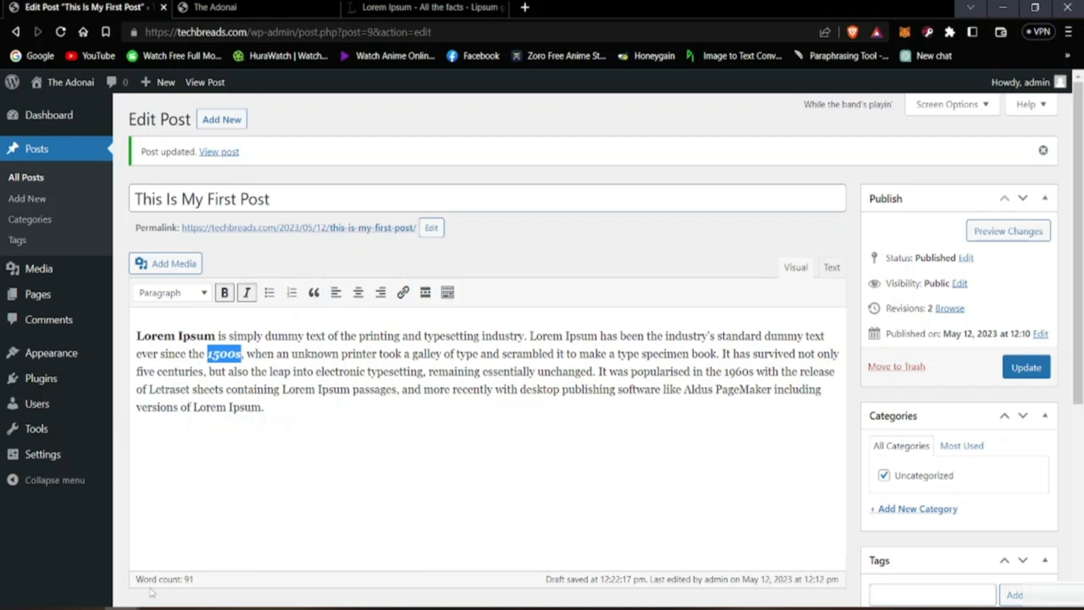
click(277, 461)
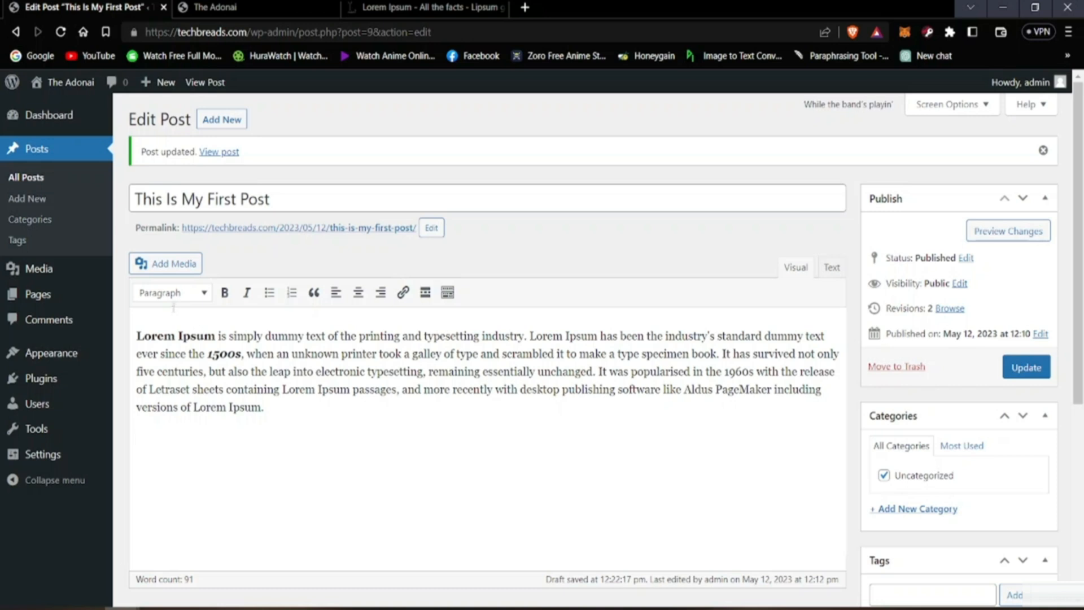
Step: Add six separate lines below the Lorem Ipsum paragraph, reading Heading 1 through Heading 6
click(194, 294)
click(194, 294)
text(Heading)
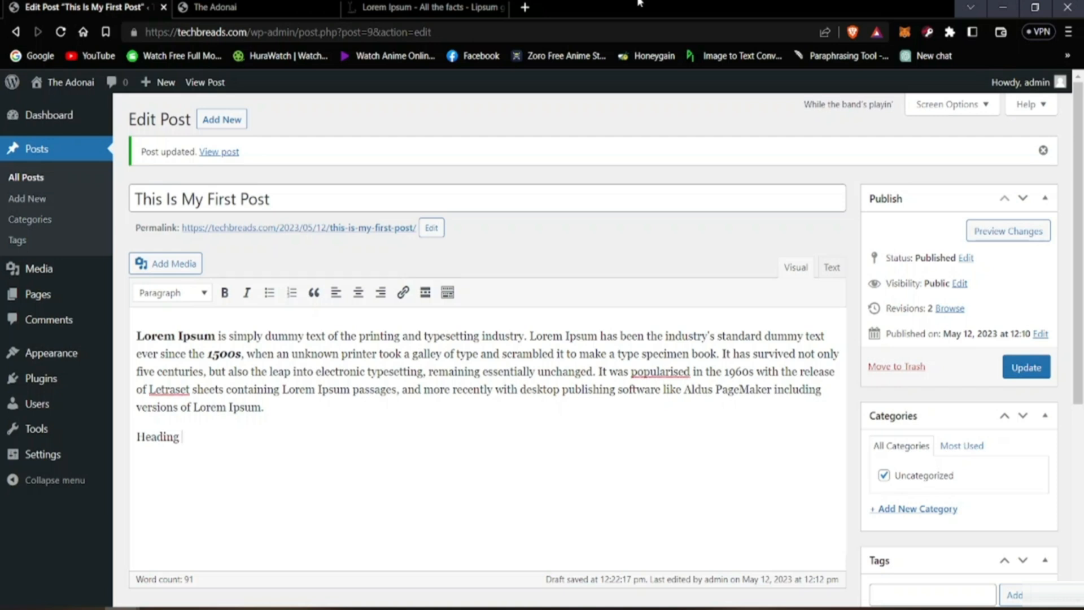
text( 1)
key(Return)
text(Heading 2 Headin)
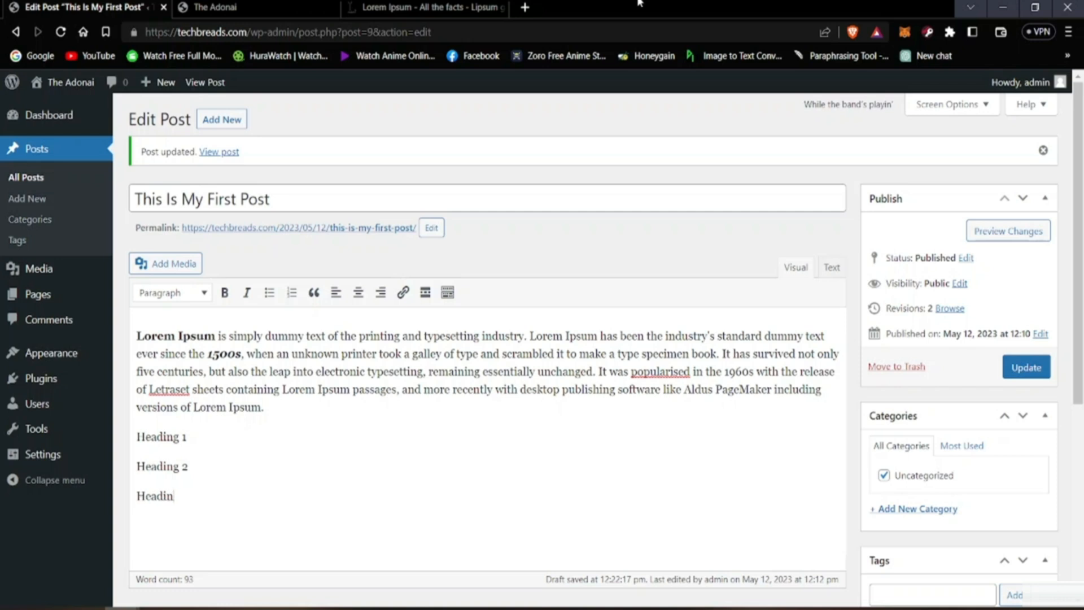
text(g 3 )
text(Hea)
text(ding 4)
key(Return)
text(Hea)
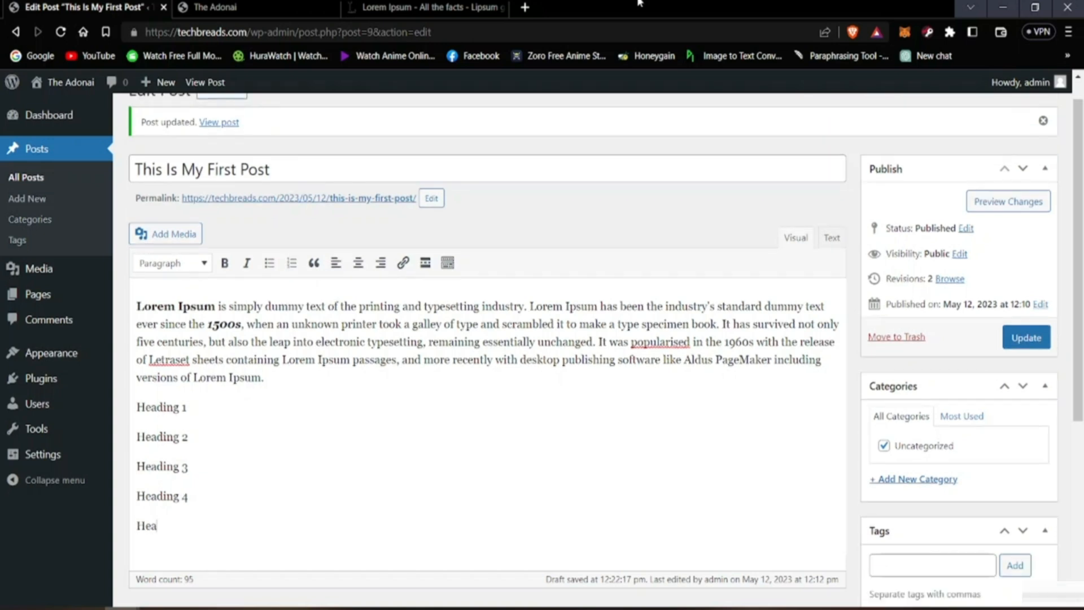
text(ding 5)
key(Return)
text(Head)
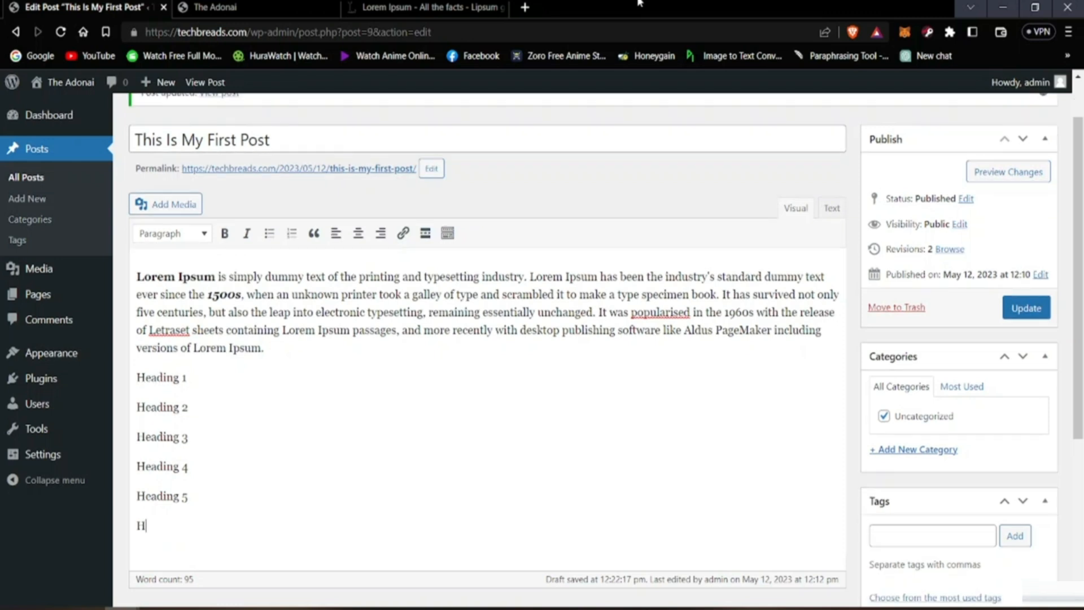
text(ing 6)
Step: Apply the Heading 1 style to the "Heading 1" line below the paragraph
click(193, 377)
drag(140, 378, 187, 377)
click(186, 234)
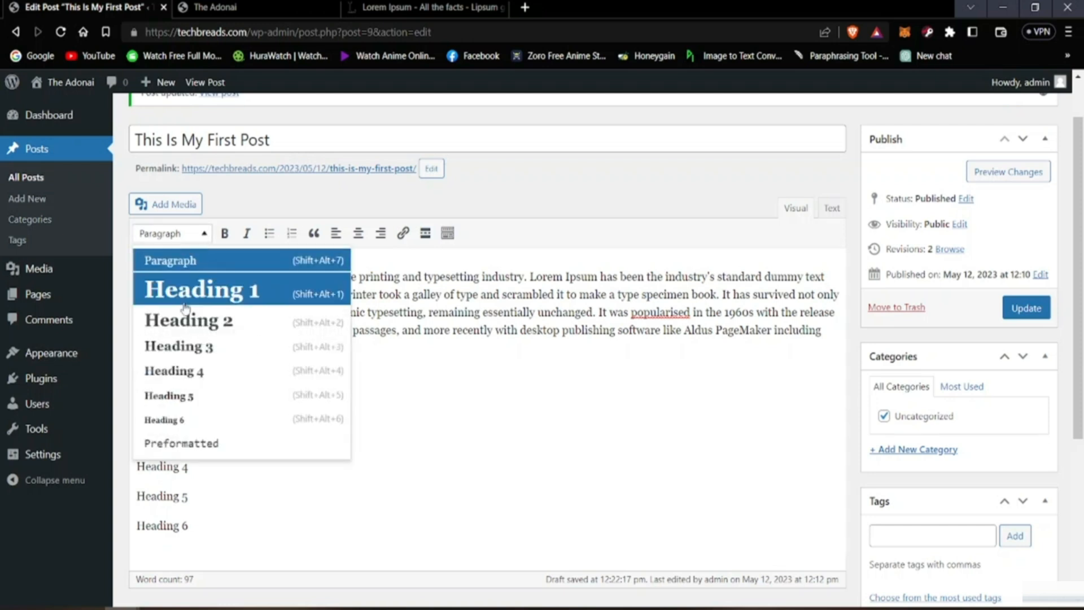
click(184, 295)
click(299, 334)
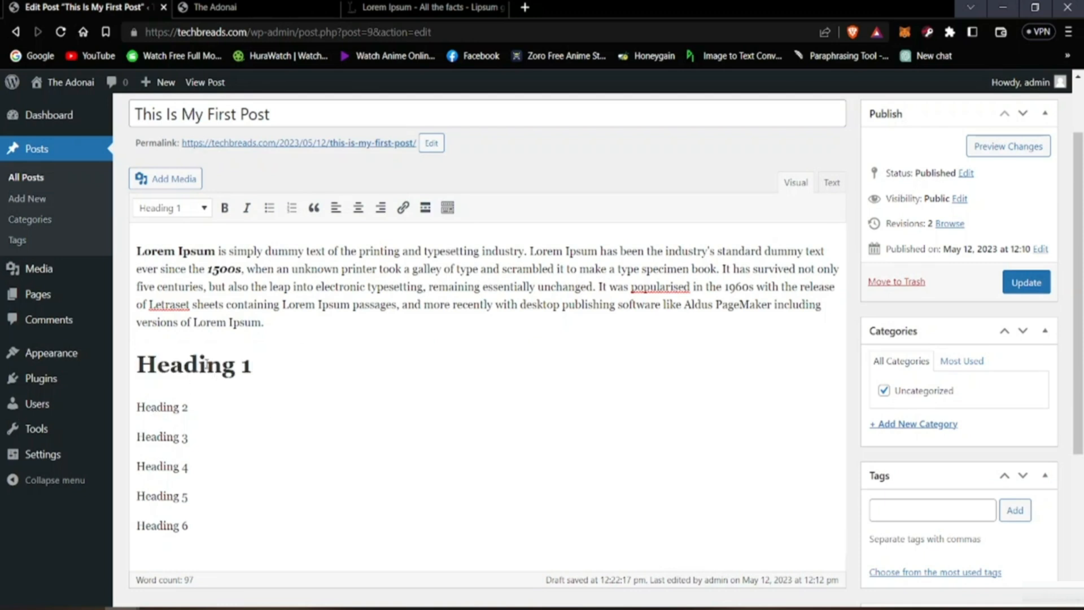
Step: Apply the Heading 2 style to the "Heading 2" line
key(Down)
key(Home)
drag(190, 408, 135, 409)
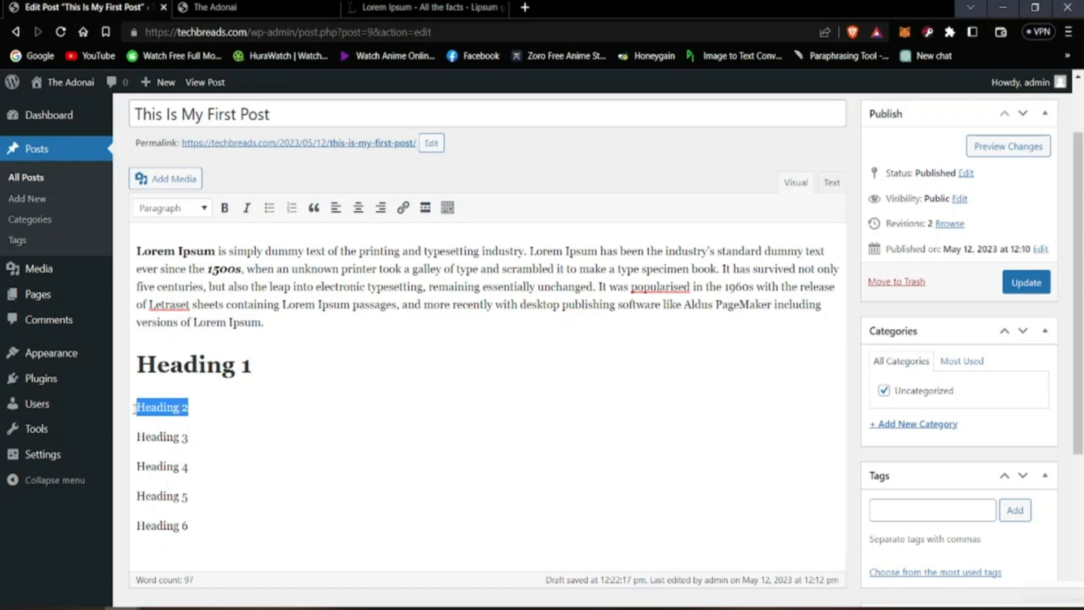
click(150, 208)
click(172, 303)
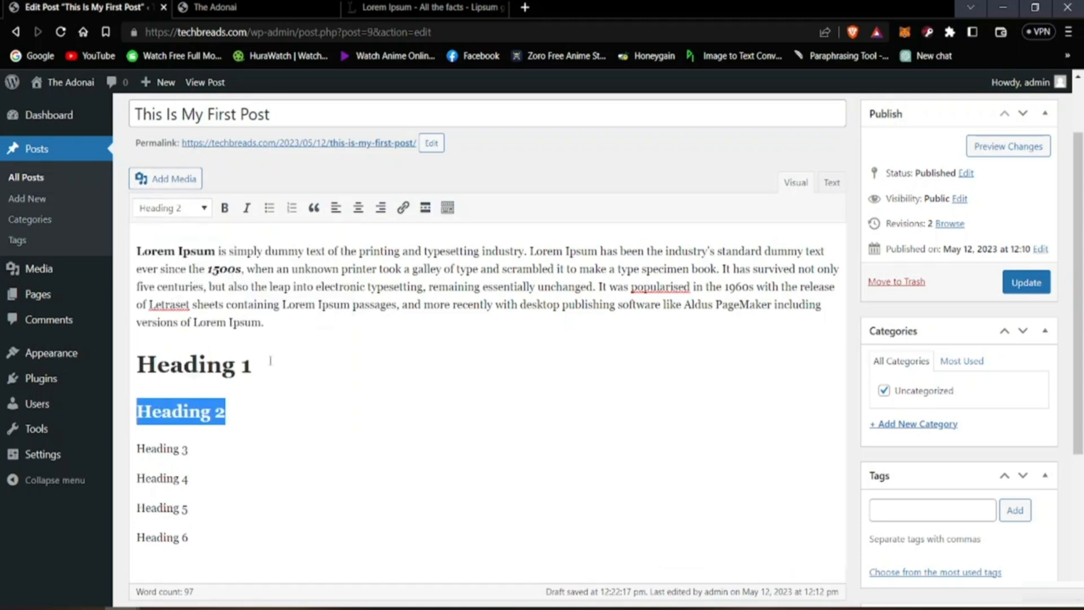
click(283, 404)
Step: Format the "Heading 3" line with the Heading 3 style and the "Heading 4" line with the Heading 4 style
drag(191, 451, 136, 437)
click(173, 210)
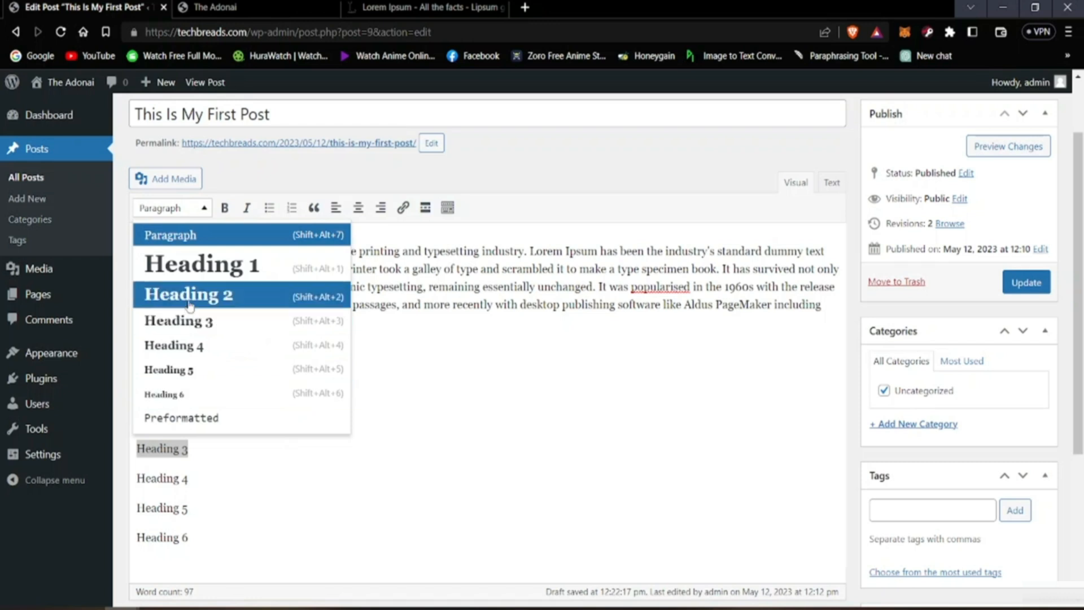
click(192, 323)
drag(188, 484, 137, 484)
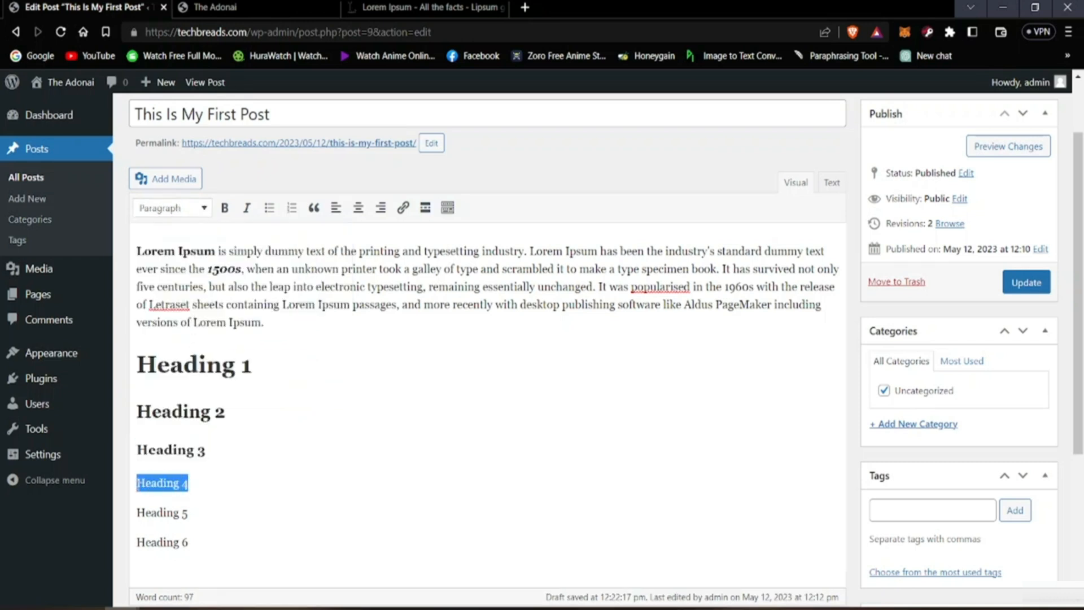
click(165, 209)
click(193, 348)
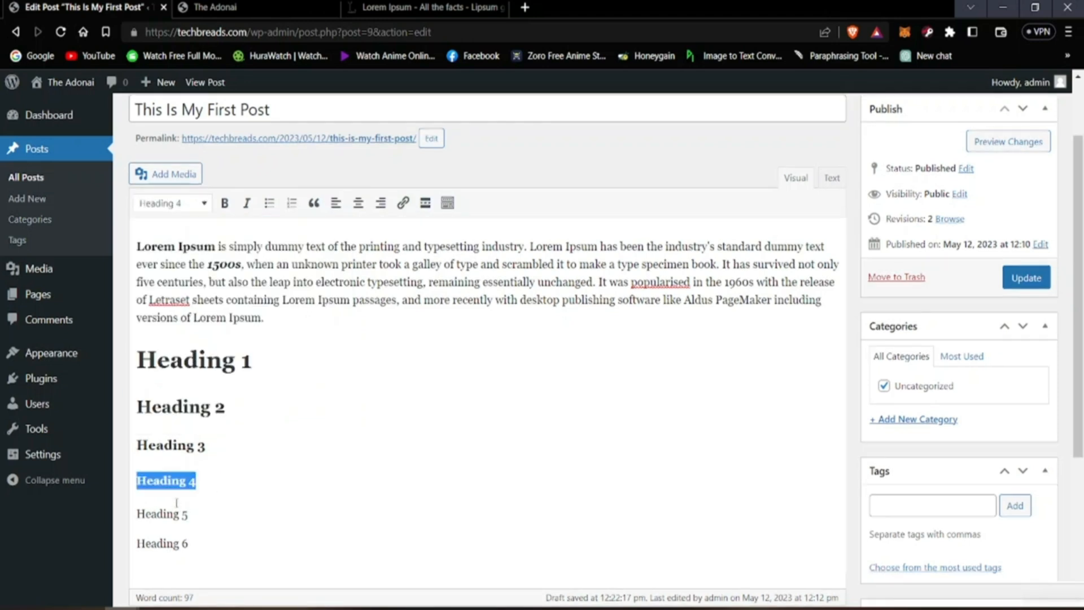
Step: Format the "Heading 5" line with the Heading 5 style and the "Heading 6" line with the Heading 6 style
click(183, 516)
drag(191, 516, 130, 518)
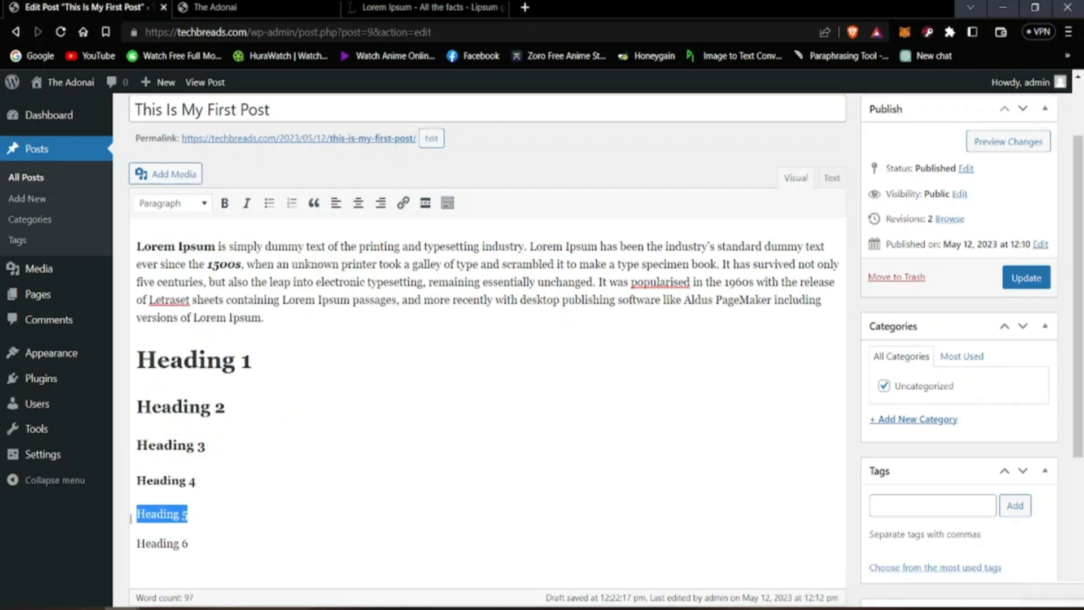
click(196, 209)
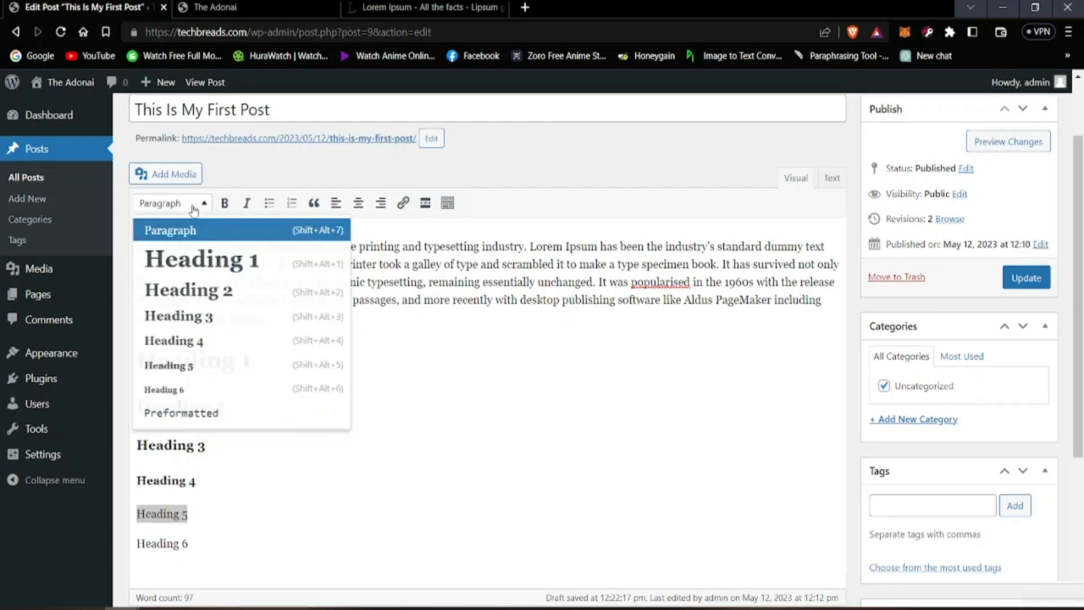
click(190, 375)
click(191, 544)
drag(191, 544, 134, 545)
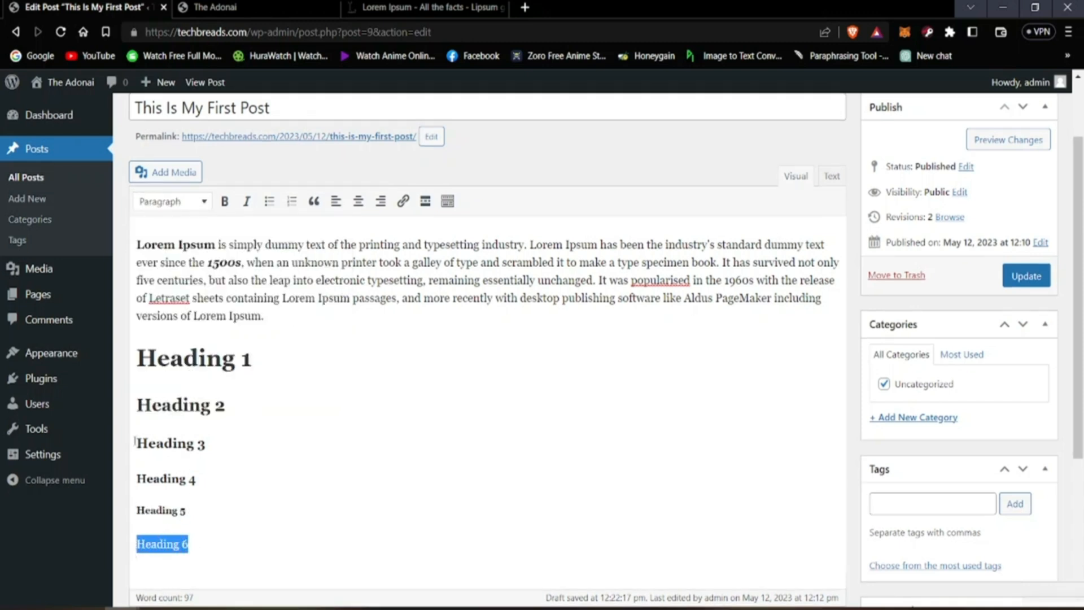
click(190, 203)
click(220, 387)
click(339, 479)
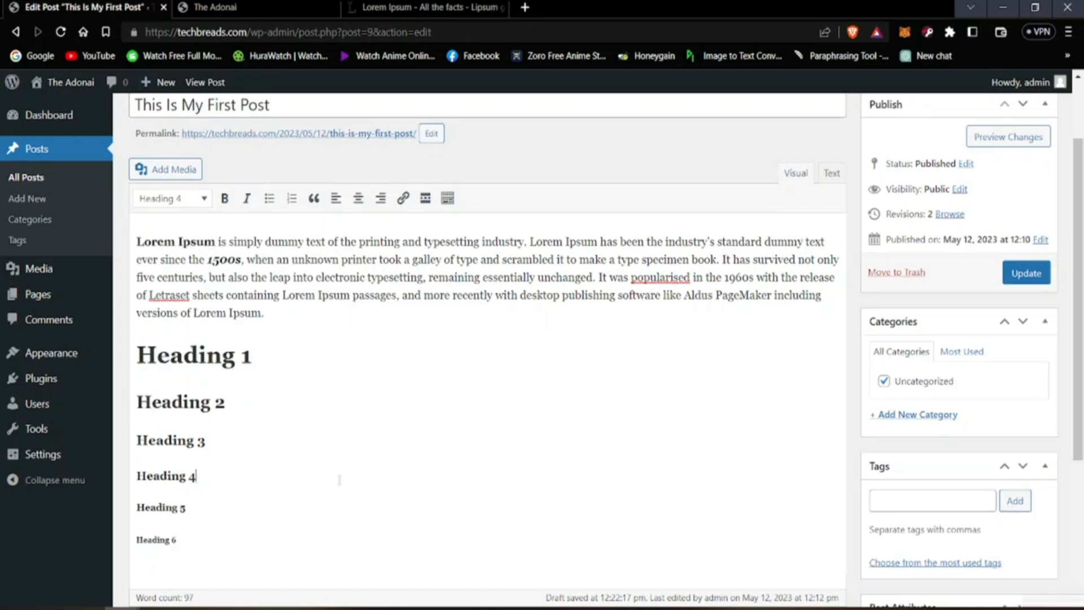
click(363, 423)
click(270, 357)
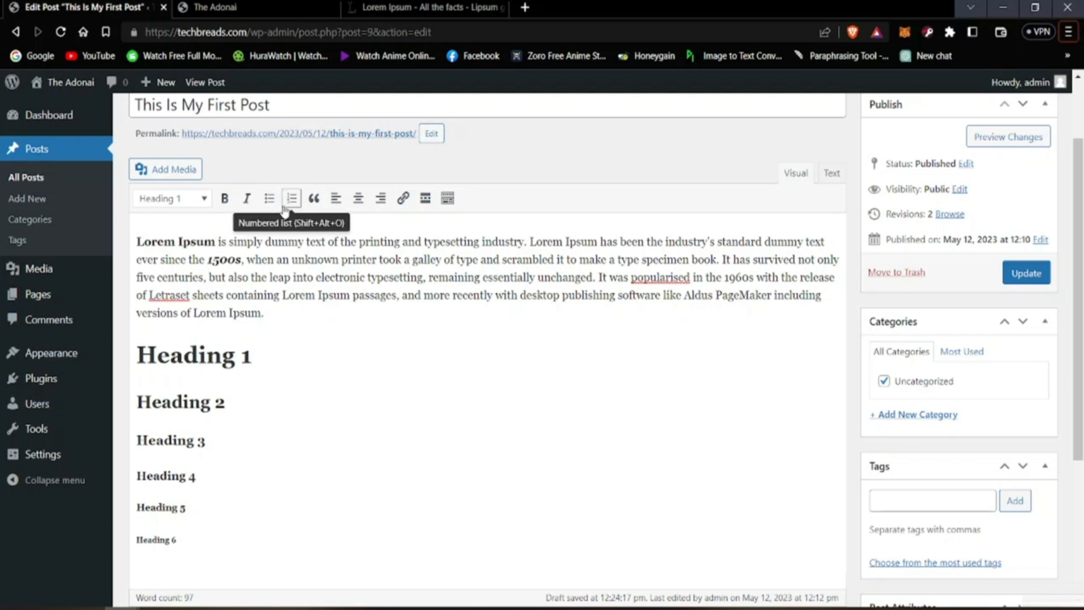
Step: Turn the six heading lines into a numbered list
drag(139, 362, 179, 540)
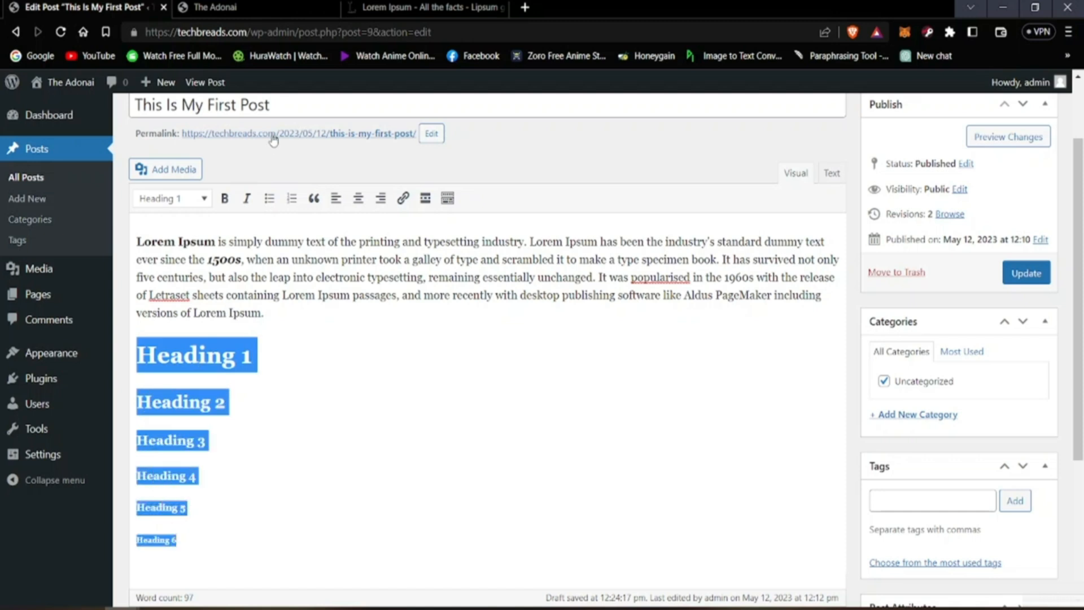
click(292, 198)
click(273, 419)
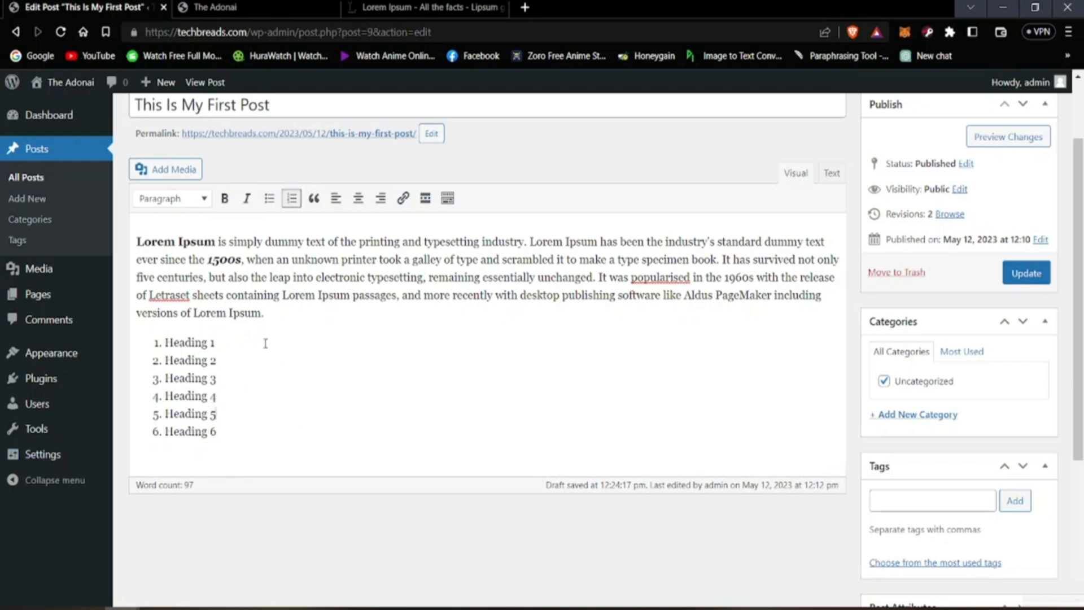
Step: Convert the list of Heading 1 through Heading 6 into a bulleted list
drag(163, 343, 222, 447)
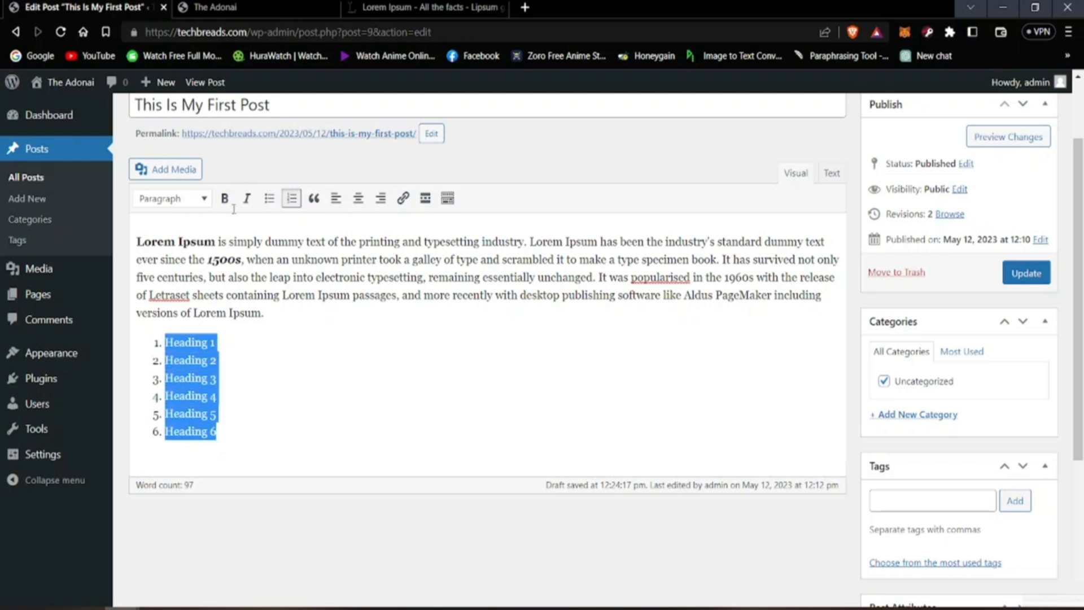
click(271, 203)
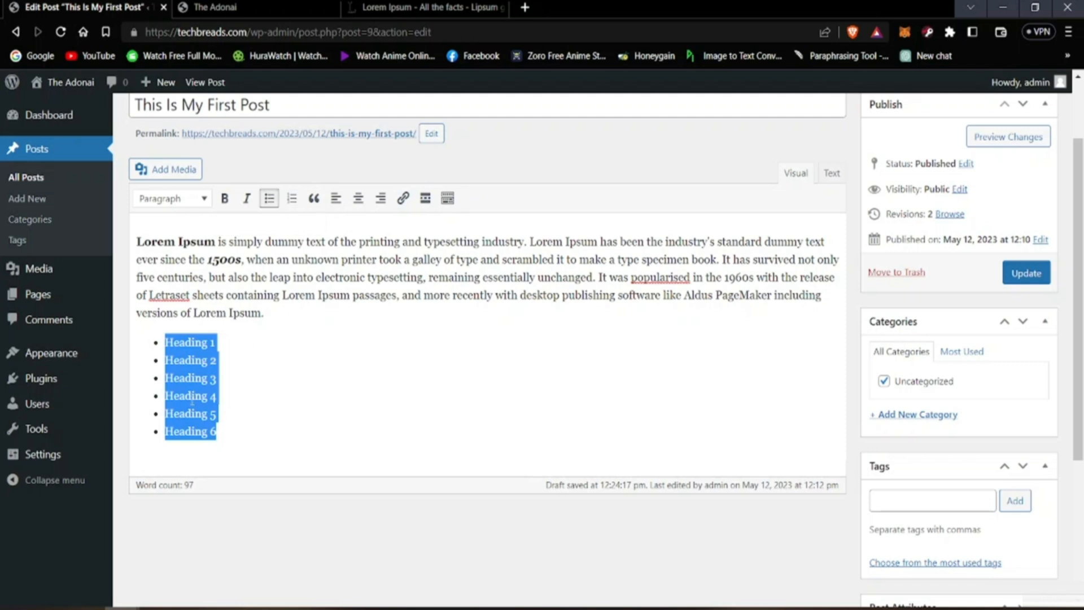
click(308, 376)
click(307, 378)
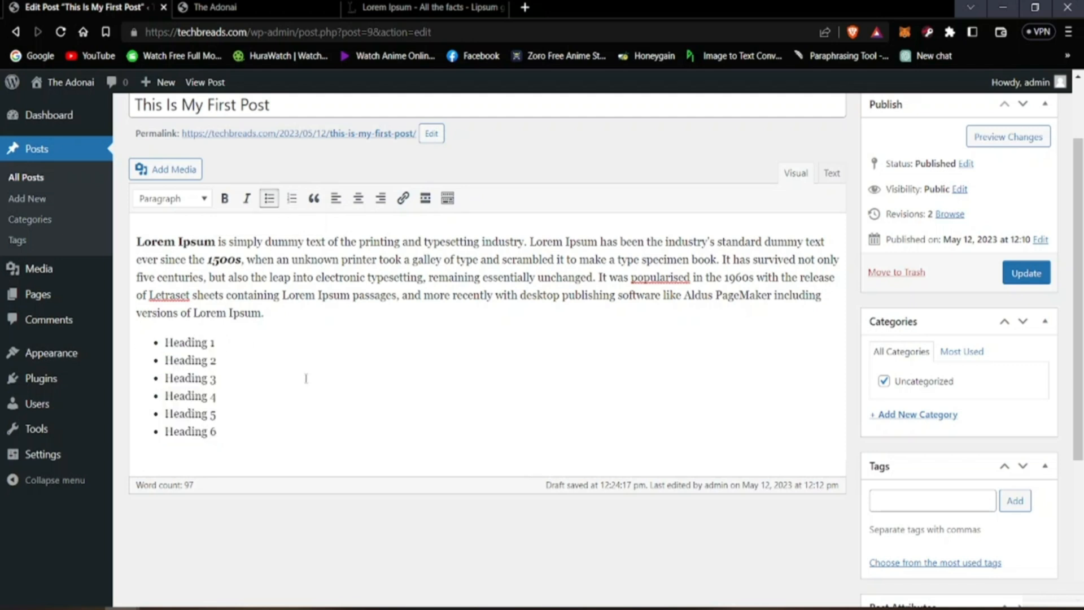
Step: Center-align all six items of the bulleted list
click(319, 424)
drag(164, 343, 224, 432)
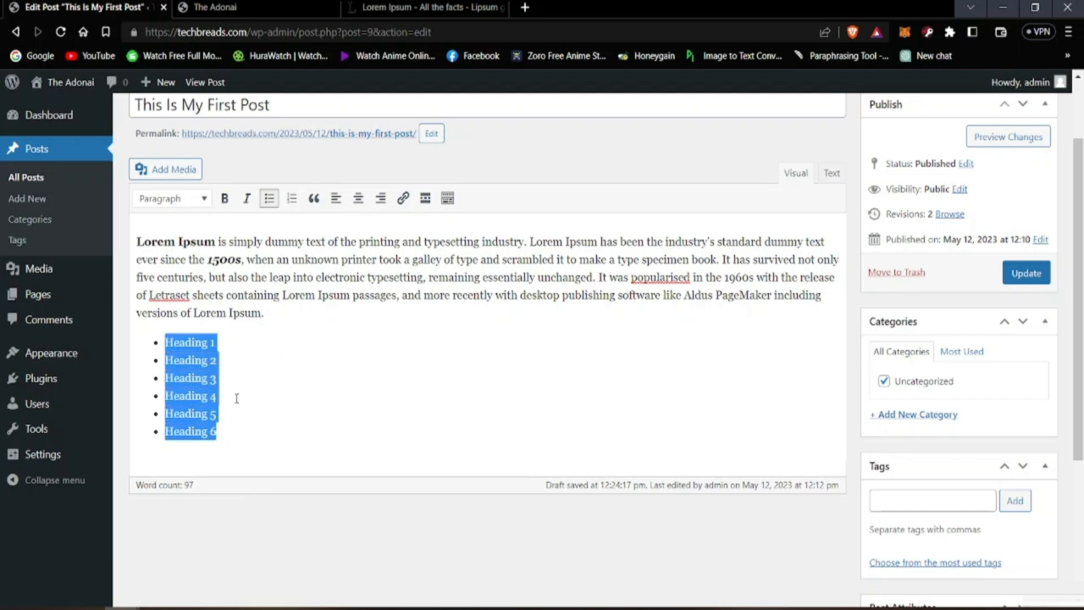
click(357, 205)
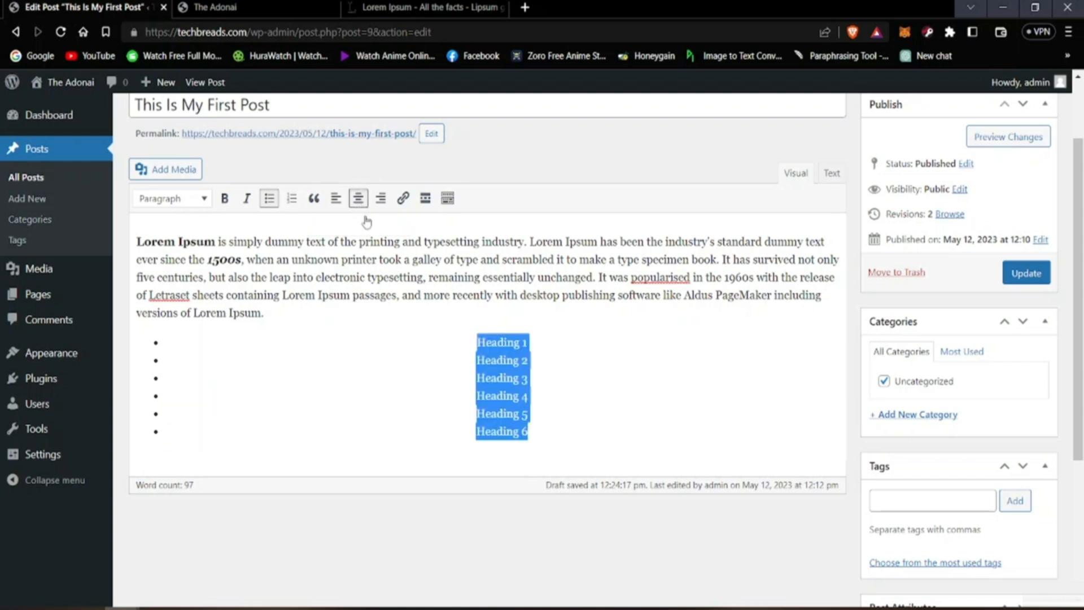
click(608, 379)
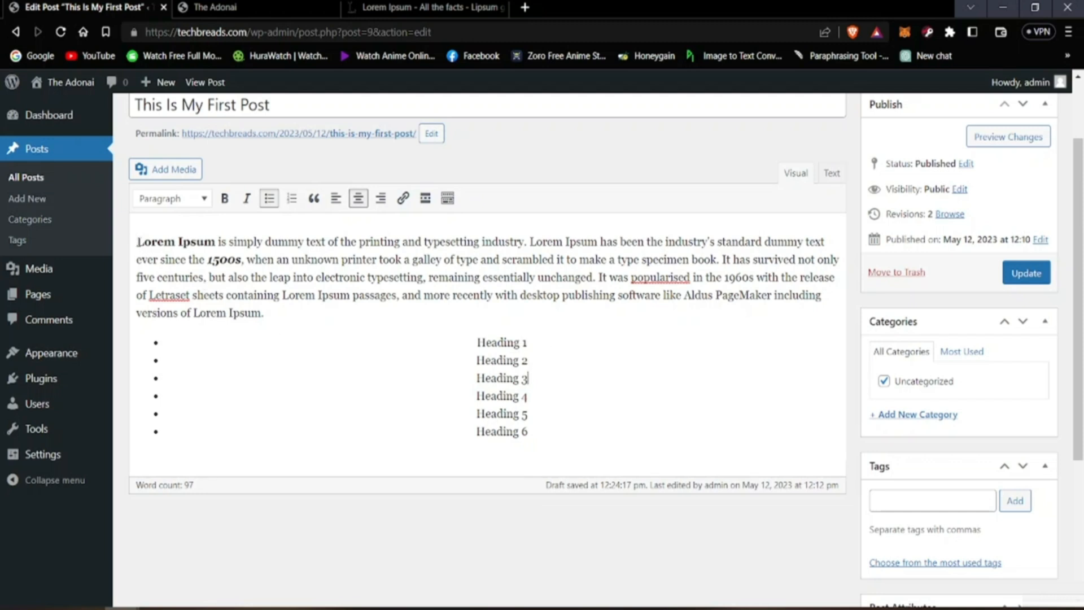
Step: Set the six bulleted list items back to left alignment
drag(136, 242, 258, 333)
drag(477, 296, 456, 316)
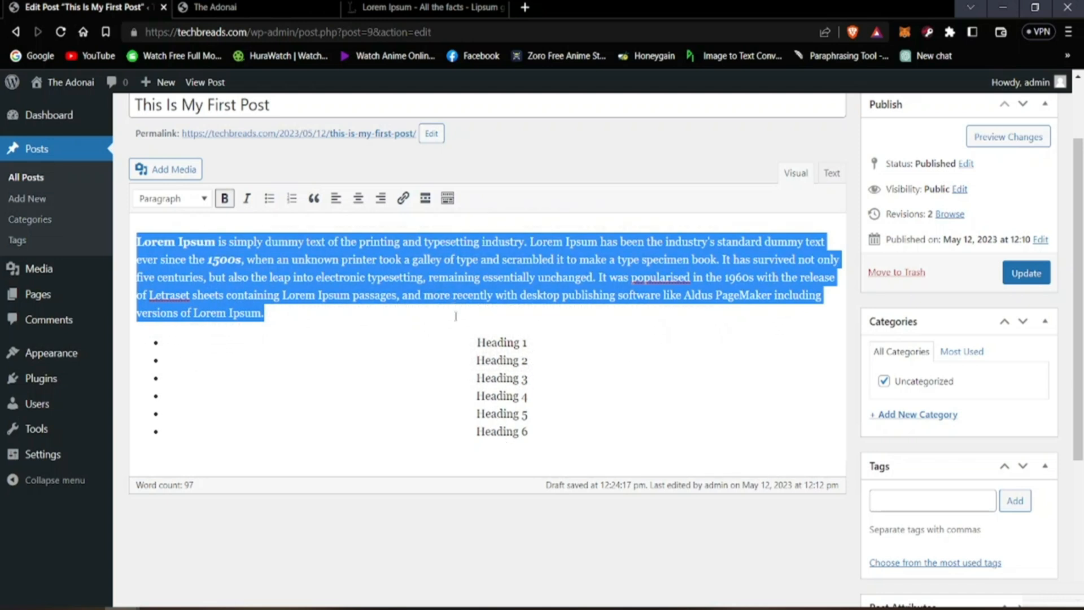
click(477, 341)
drag(478, 341, 528, 432)
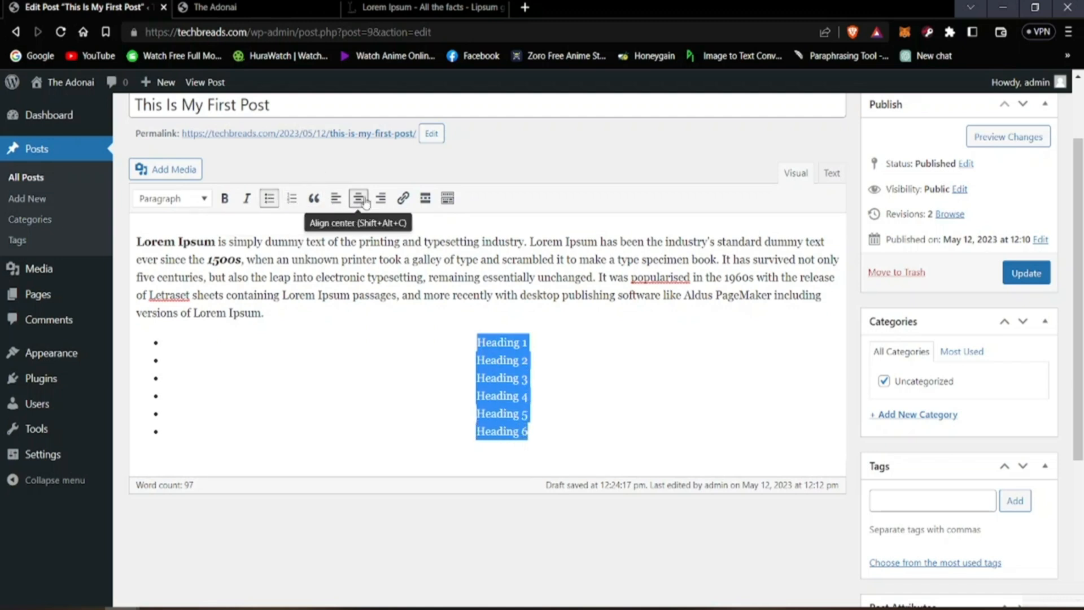
click(336, 200)
click(324, 358)
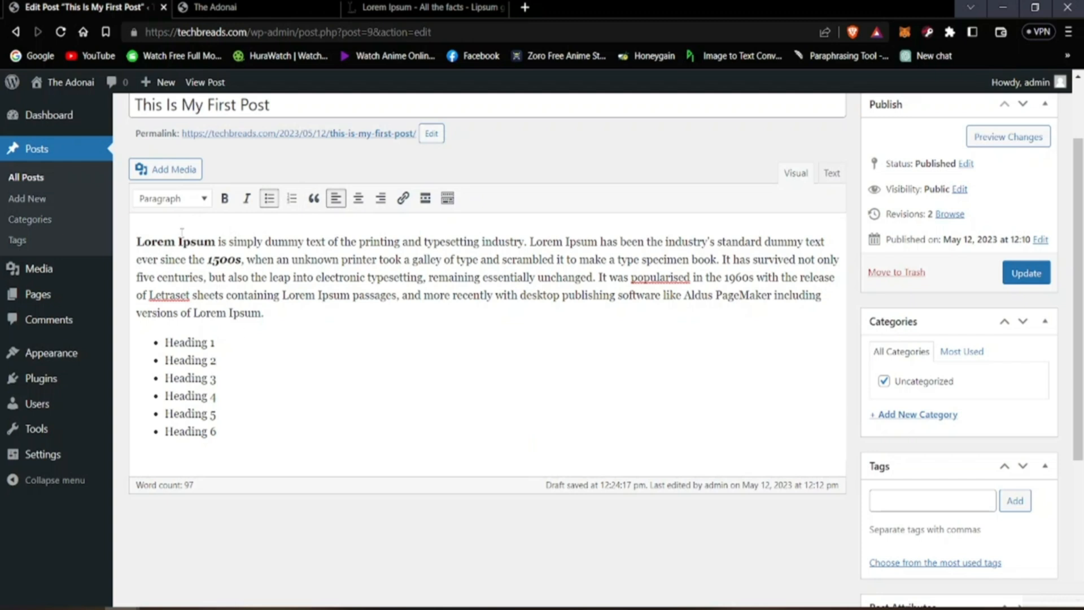
Step: Try center and right alignment on the Lorem Ipsum paragraph, and return it to left alignment
click(134, 244)
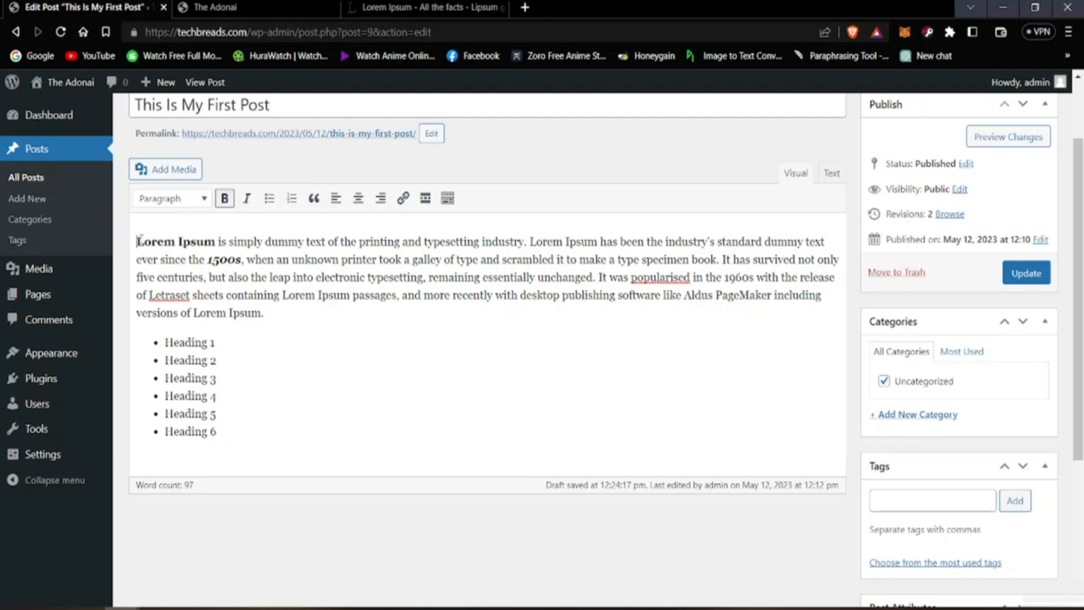
drag(140, 241, 270, 310)
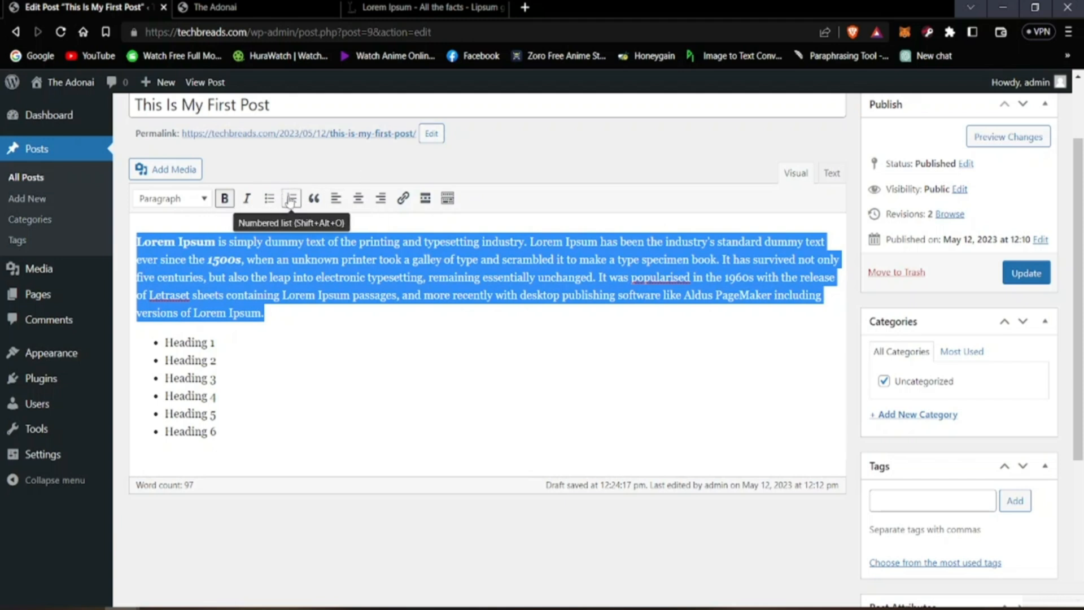
click(356, 199)
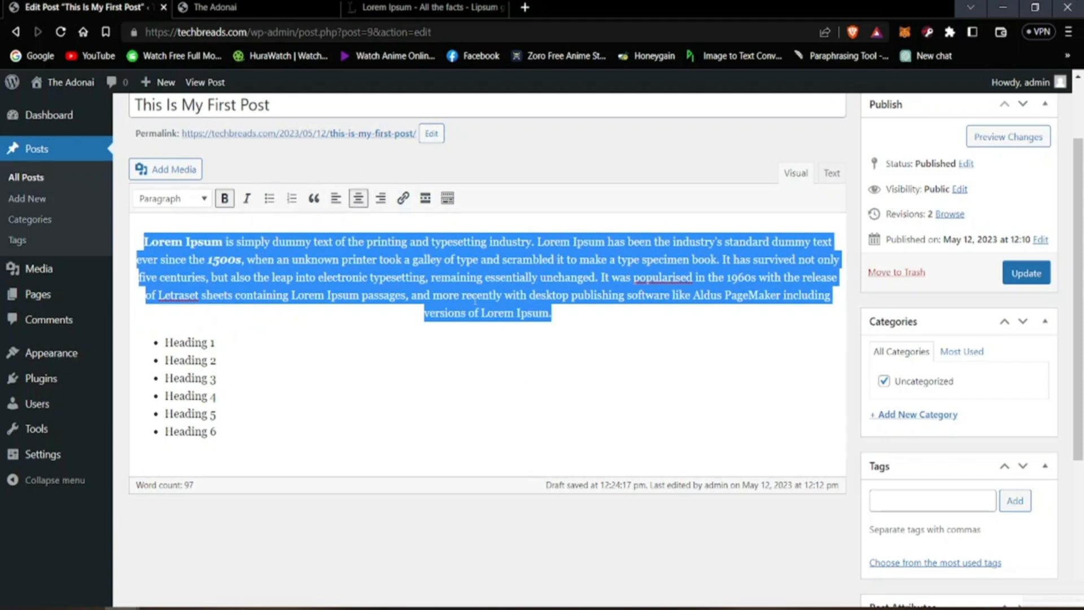
click(380, 199)
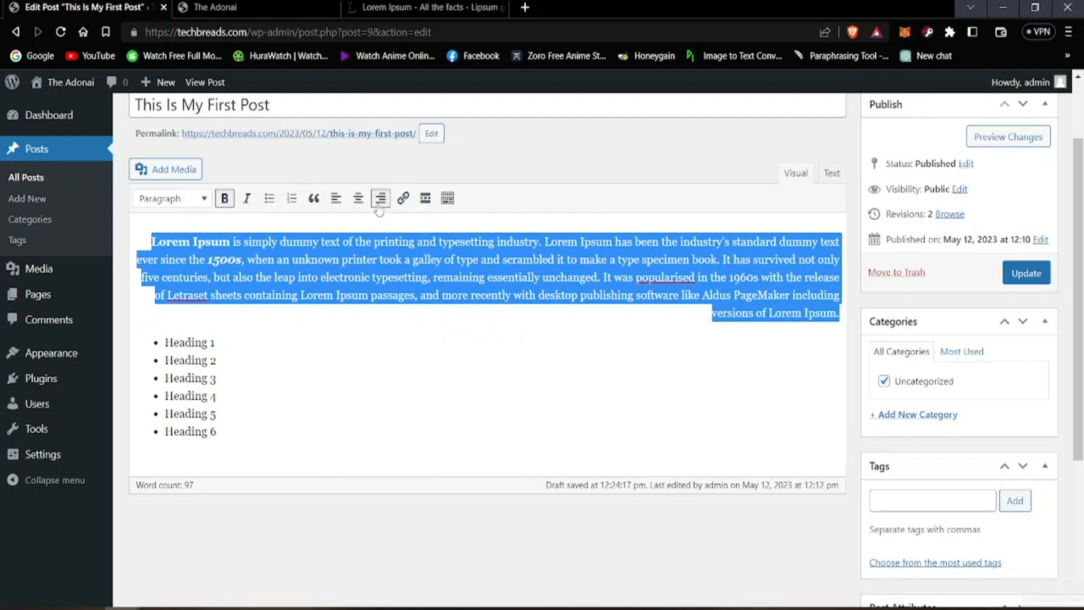
click(358, 198)
click(340, 199)
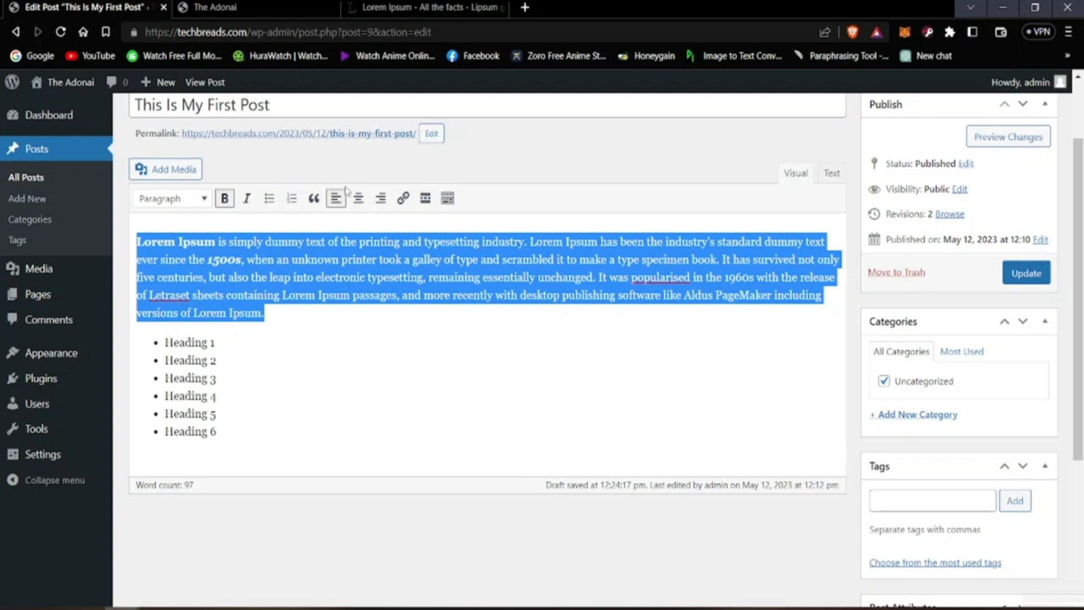
click(358, 327)
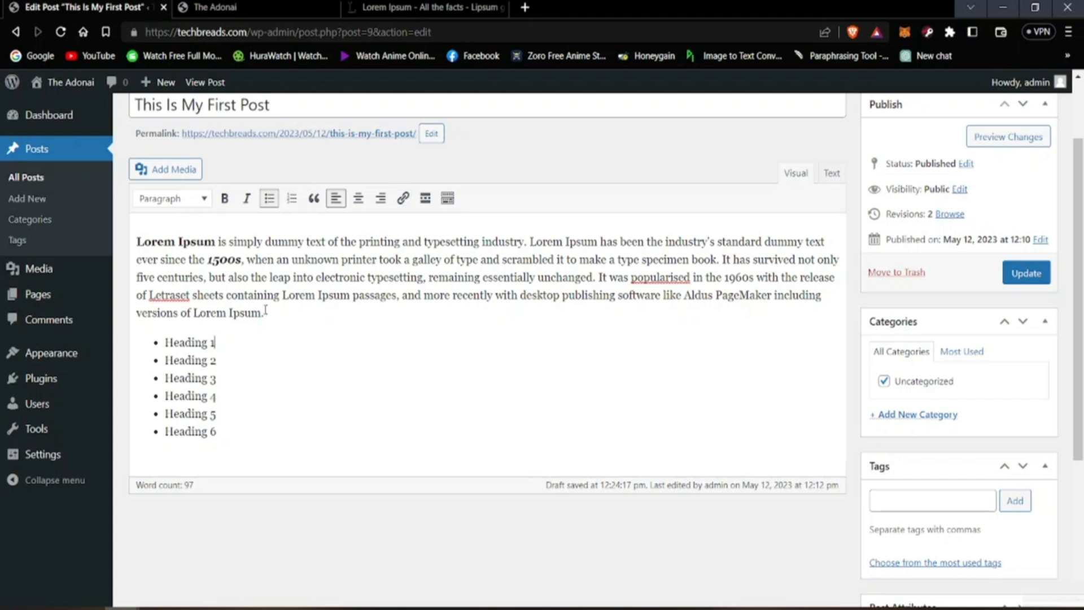
drag(164, 341, 221, 349)
click(403, 198)
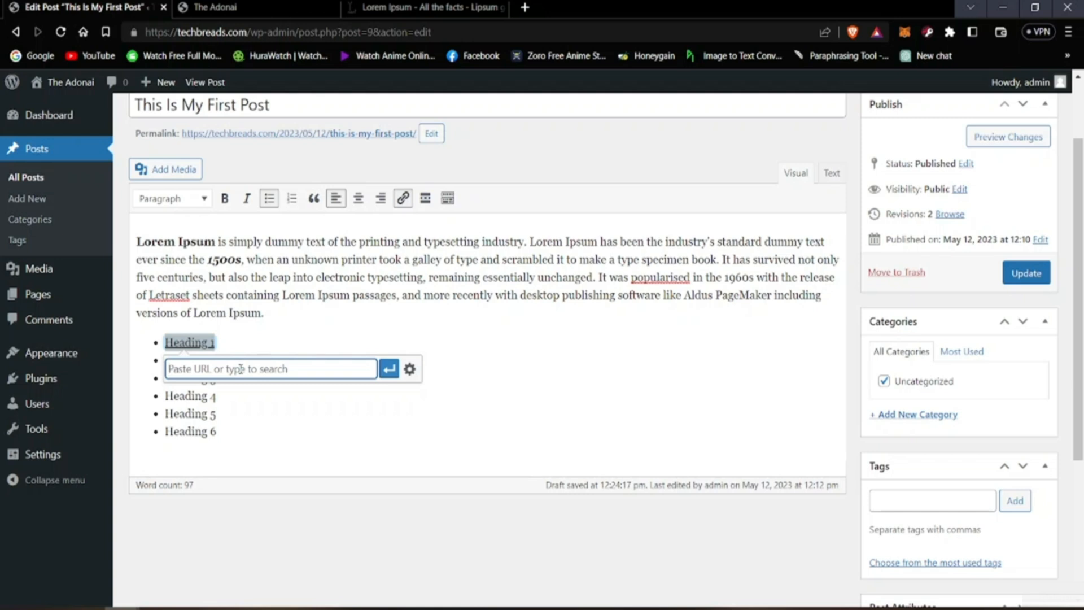
text(www.google.com)
click(389, 369)
click(335, 403)
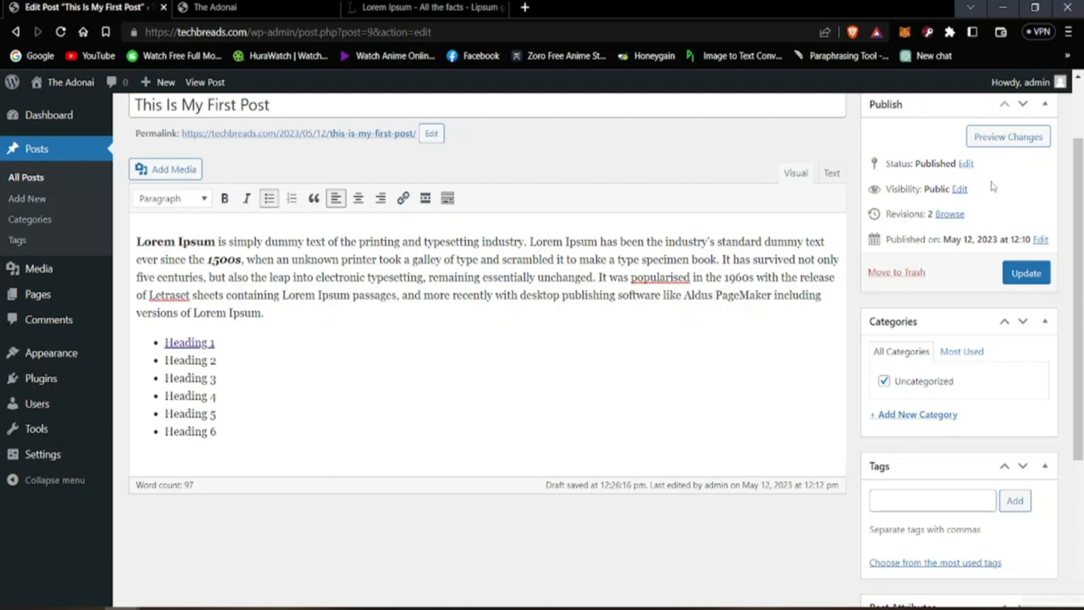
Step: Update the post and open the refreshed "This Is My First Post" on the live site
click(1035, 281)
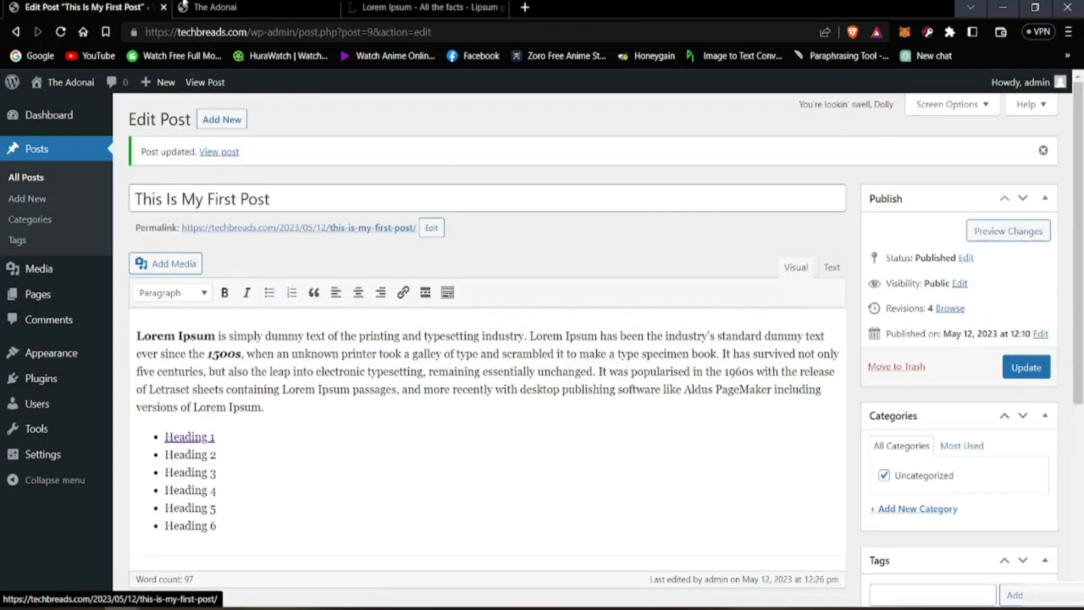
click(216, 7)
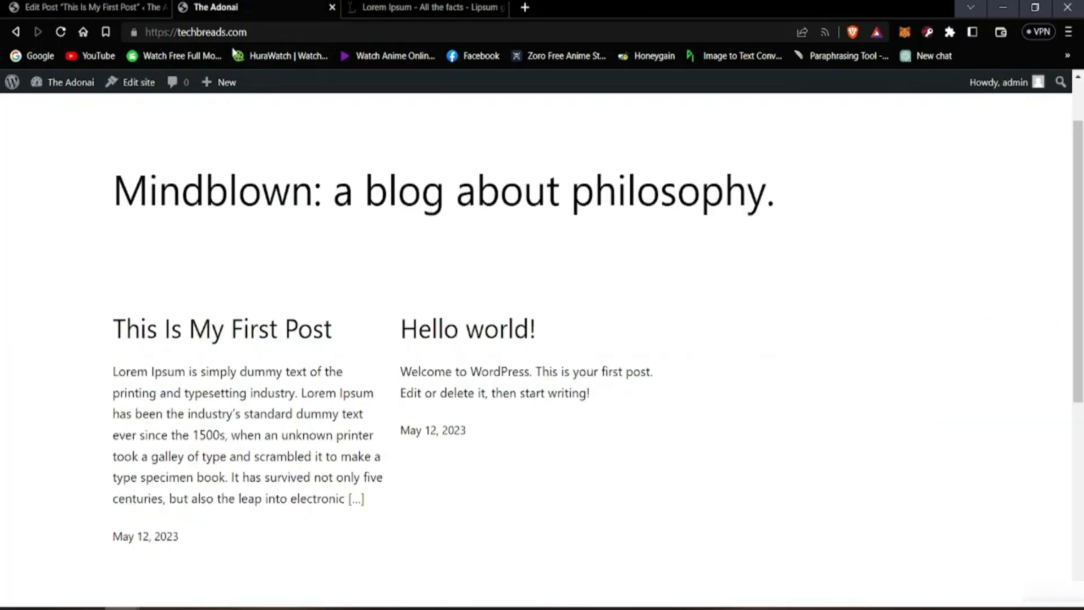
click(60, 32)
mouse_move(85, 81)
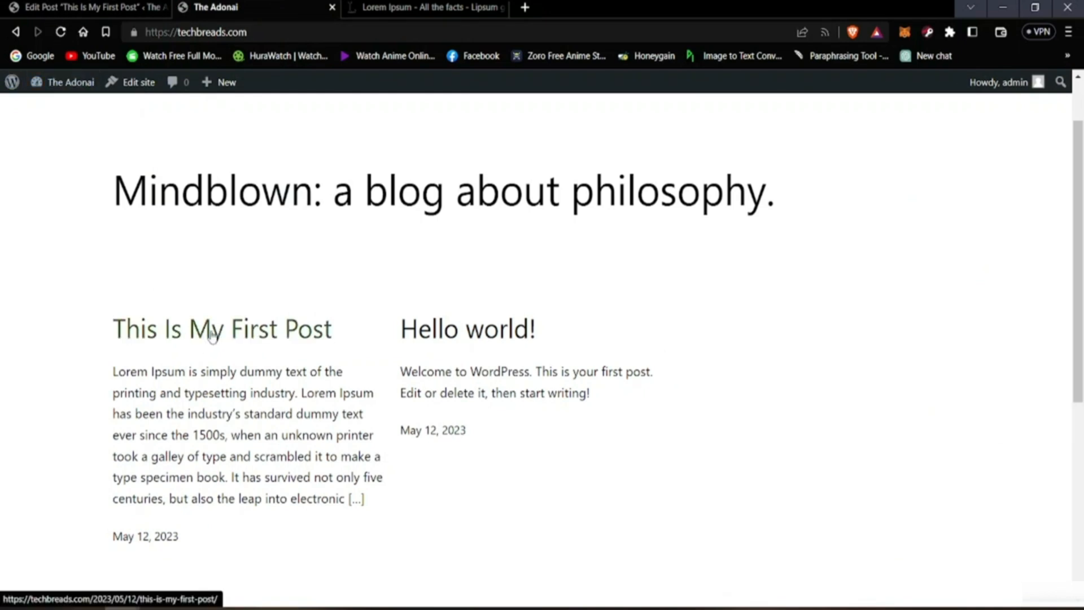
click(164, 334)
scroll(226, 527, down, 3)
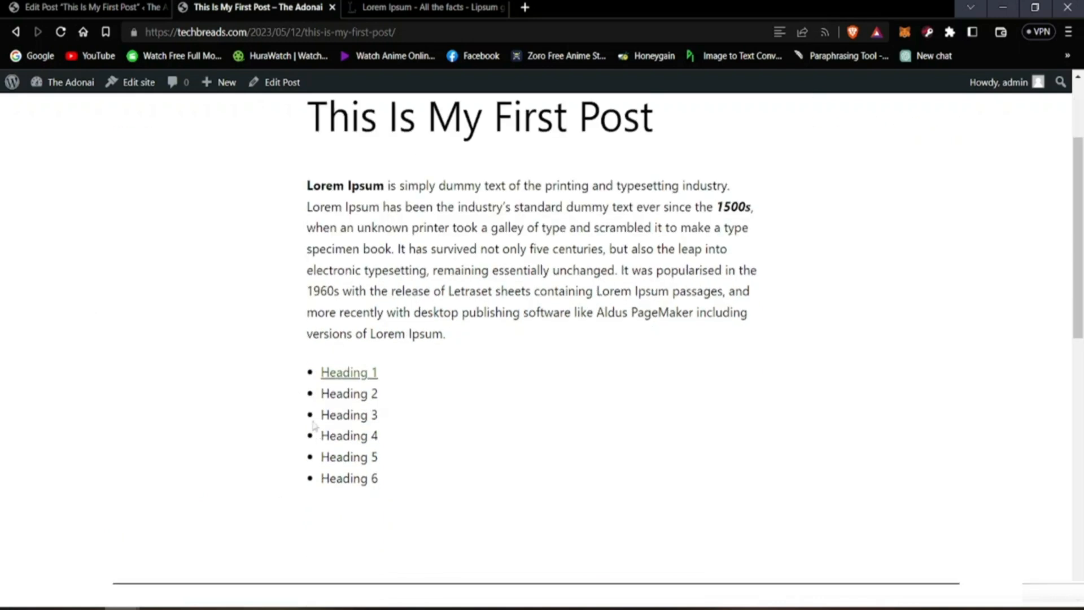
Step: Test the "Heading 1" link in the published post, and return to the post editor
click(364, 379)
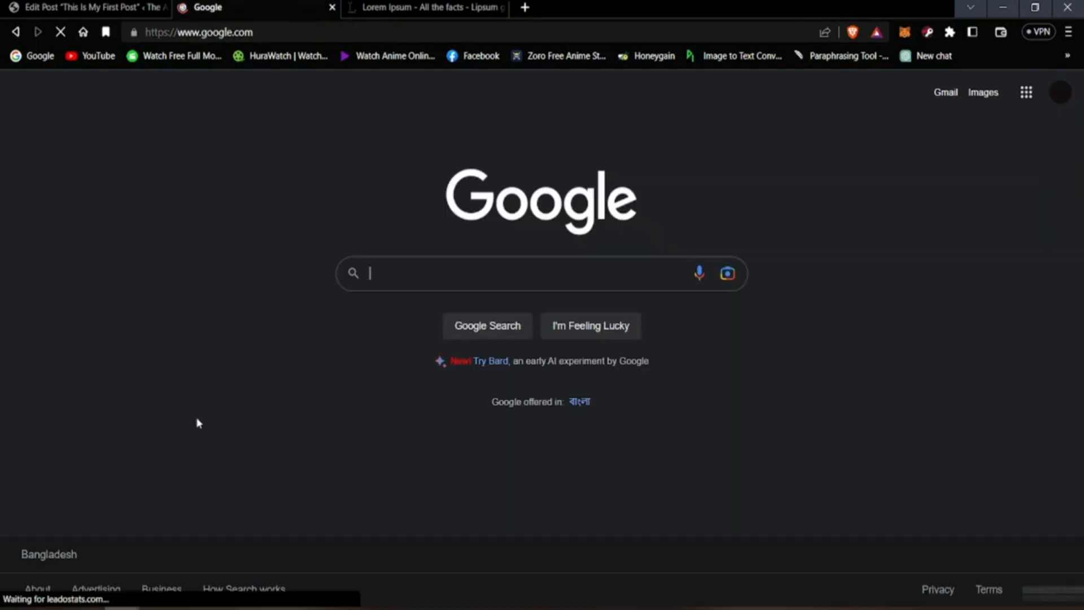
click(16, 31)
click(91, 5)
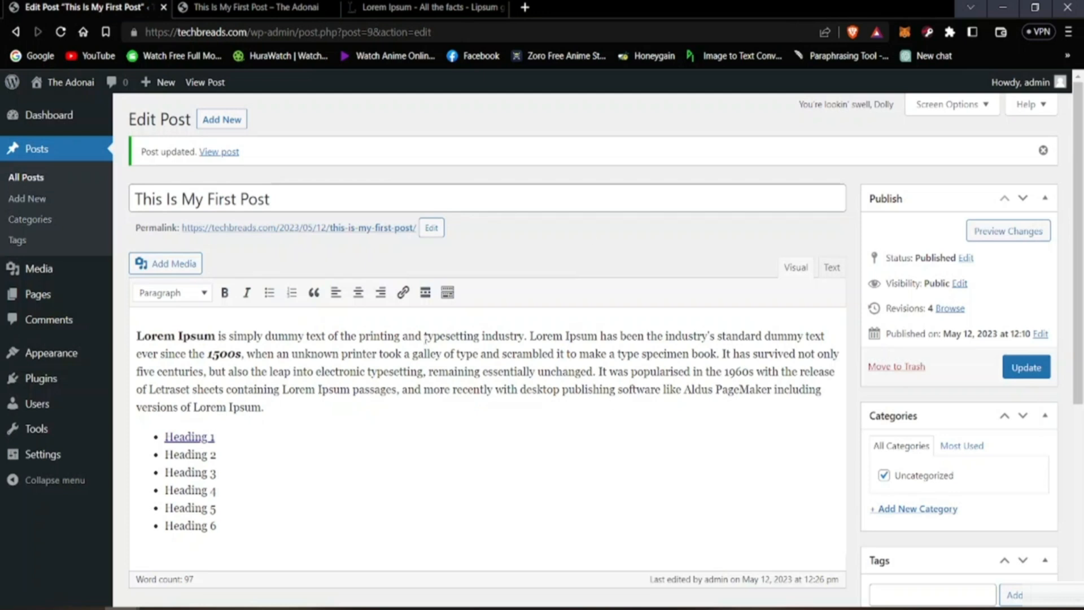
key(alt)
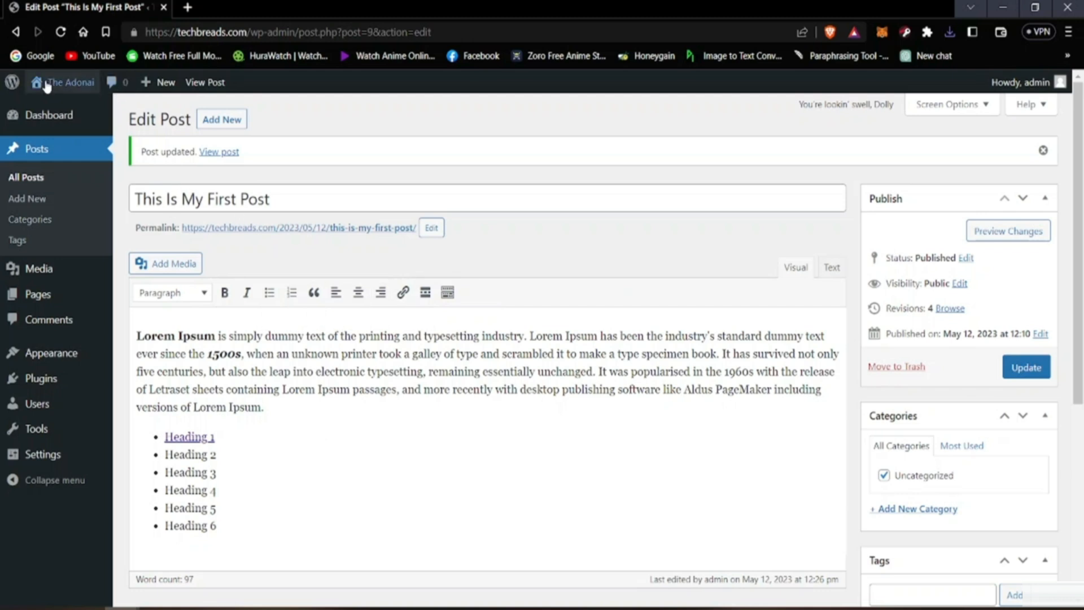
Step: Visit the live site, review the published "This Is My First Post", and go back to the post editor
mouse_move(47, 86)
click(57, 109)
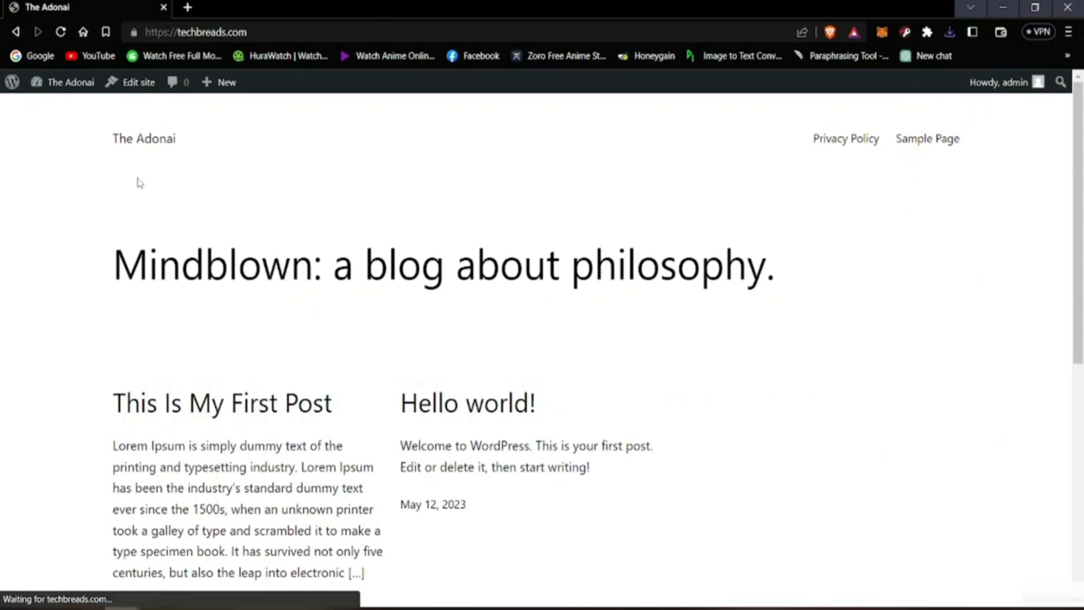
scroll(144, 215, down, 3)
scroll(240, 334, up, 2)
click(240, 335)
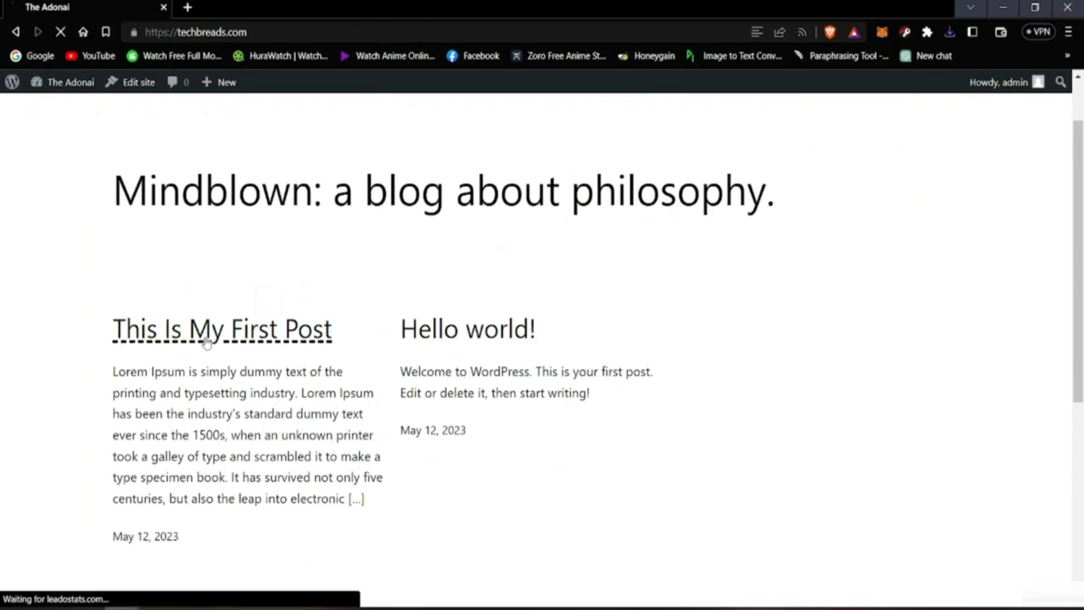
scroll(317, 439, down, 9)
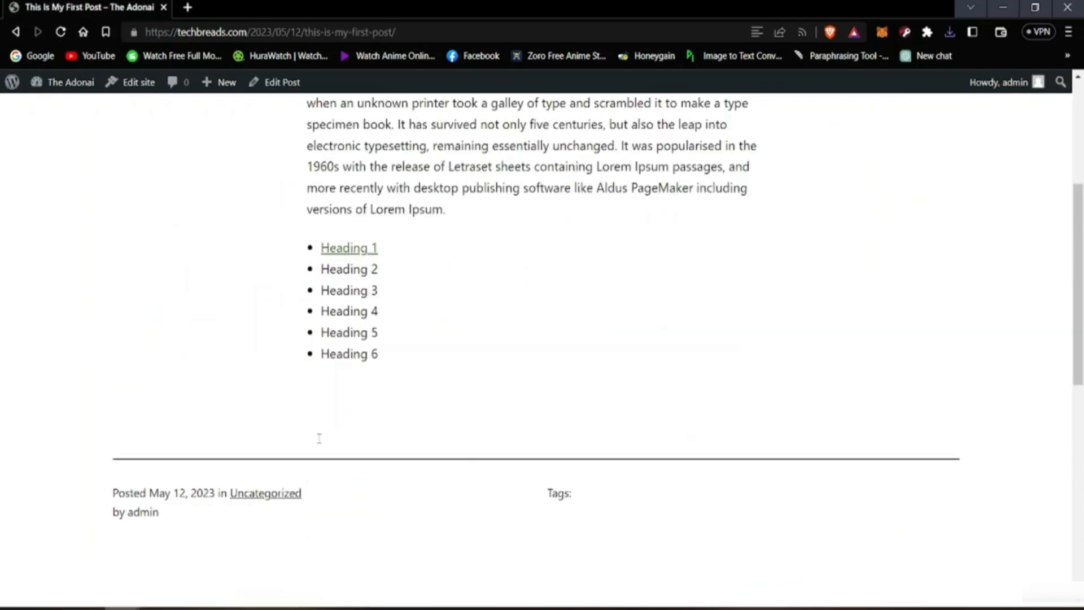
scroll(312, 442, up, 8)
scroll(319, 439, up, 1)
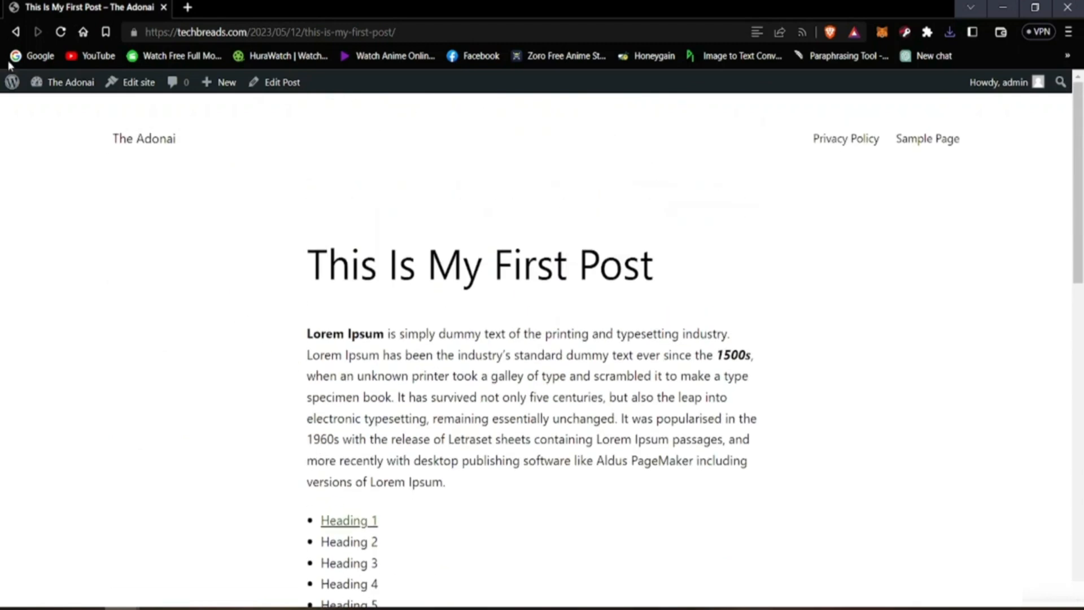
click(17, 31)
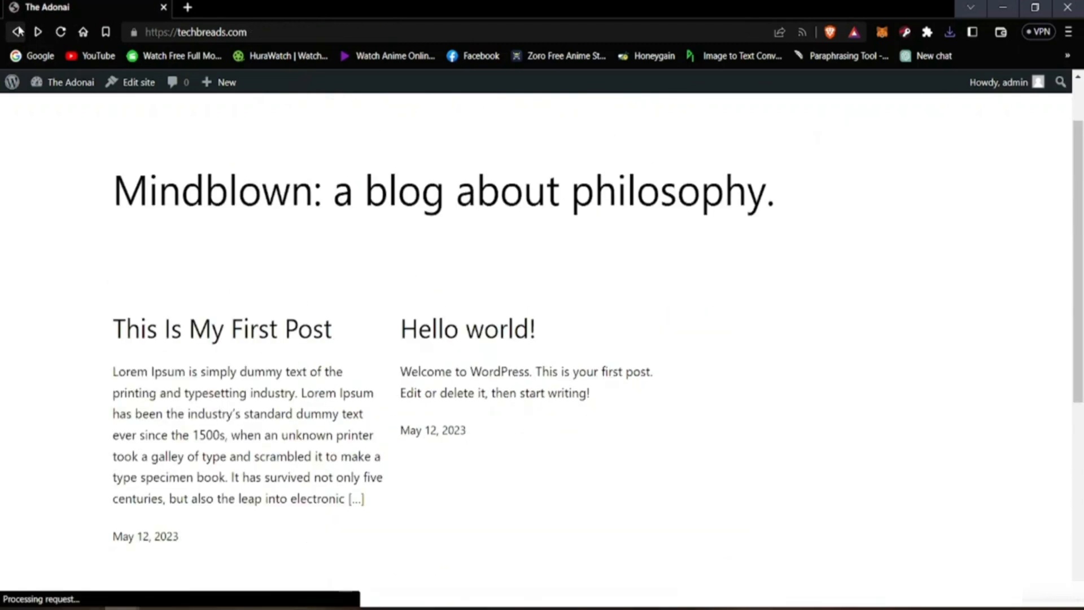
click(17, 31)
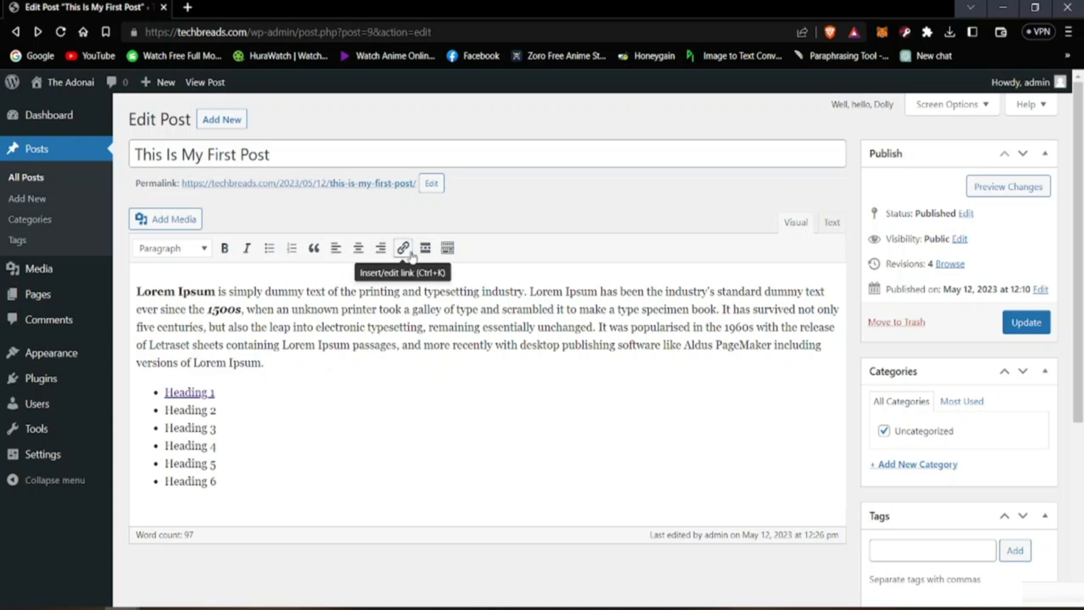
Step: Show and hide the editor's second row of formatting tools several times, leaving it hidden
click(448, 250)
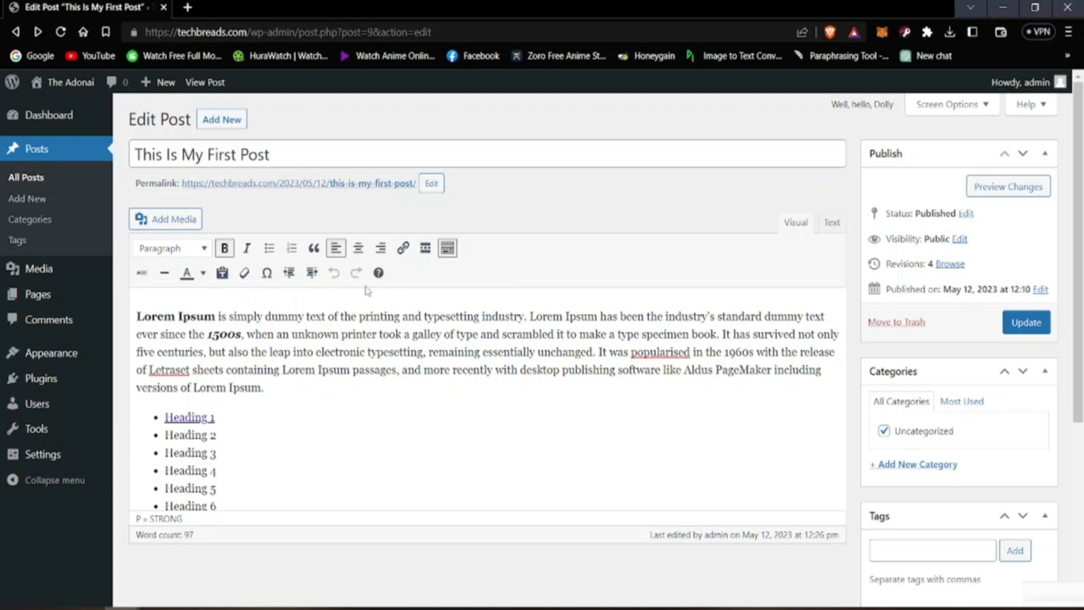
click(447, 250)
click(447, 250)
click(447, 251)
click(447, 251)
click(448, 251)
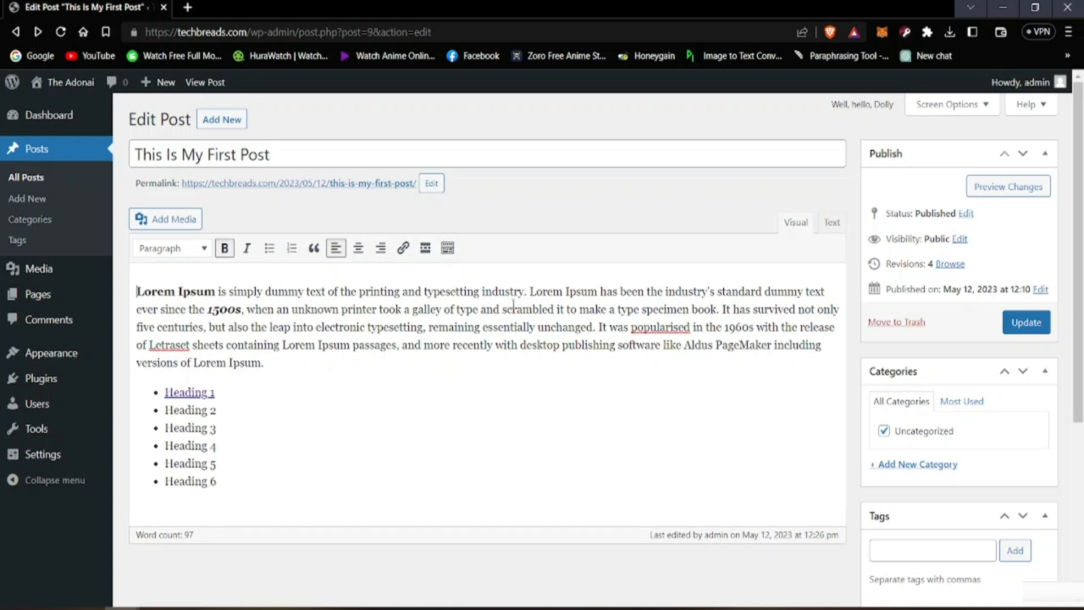
key(alt)
Step: Apply the Heading 1 style to the linked list item "Heading 1"
click(255, 399)
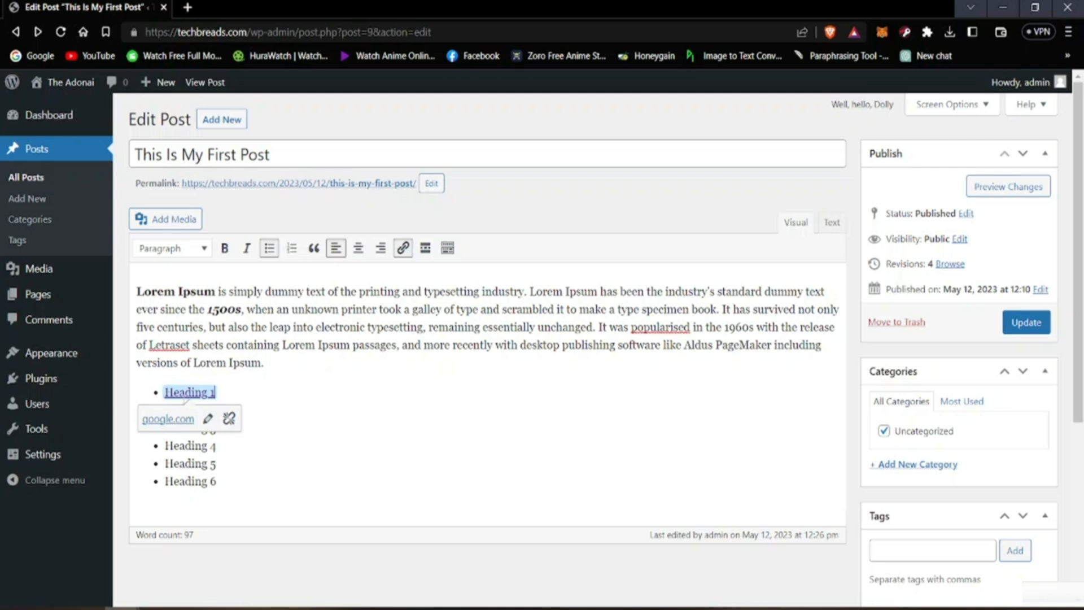
click(298, 441)
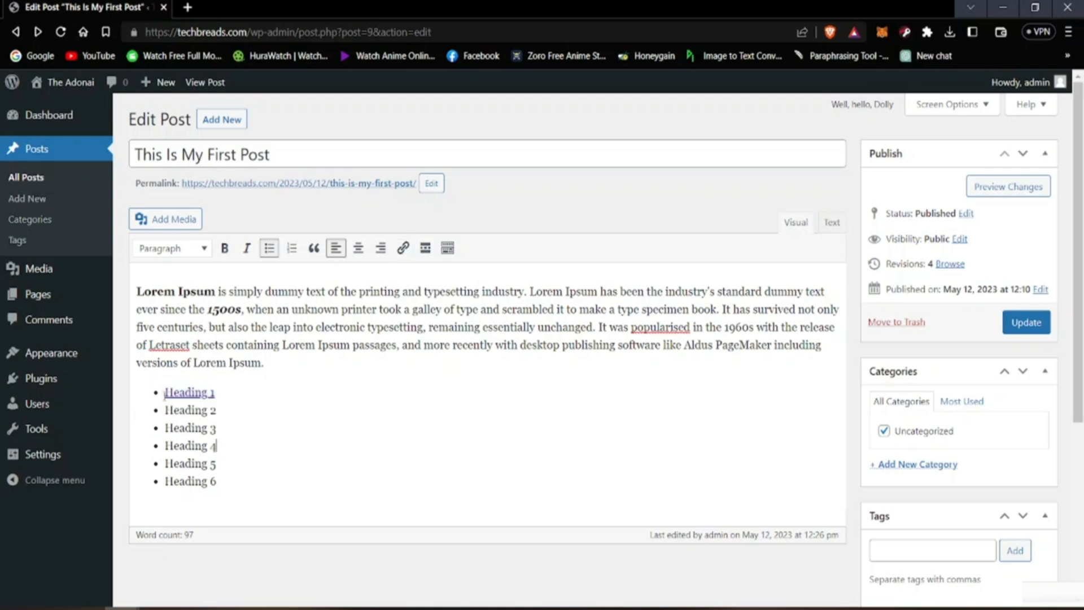
drag(164, 392, 216, 392)
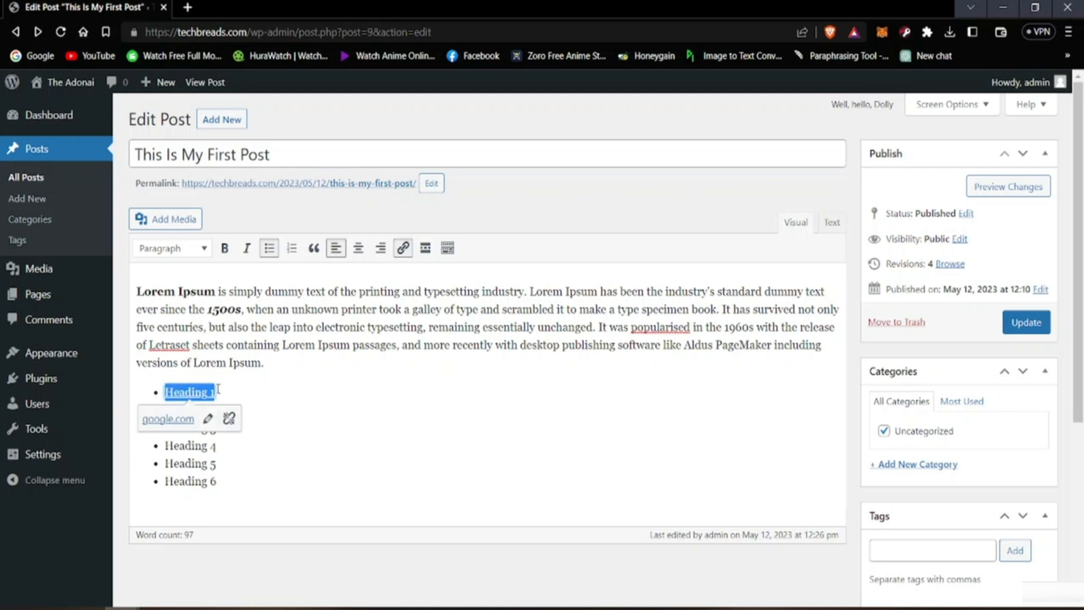
click(175, 252)
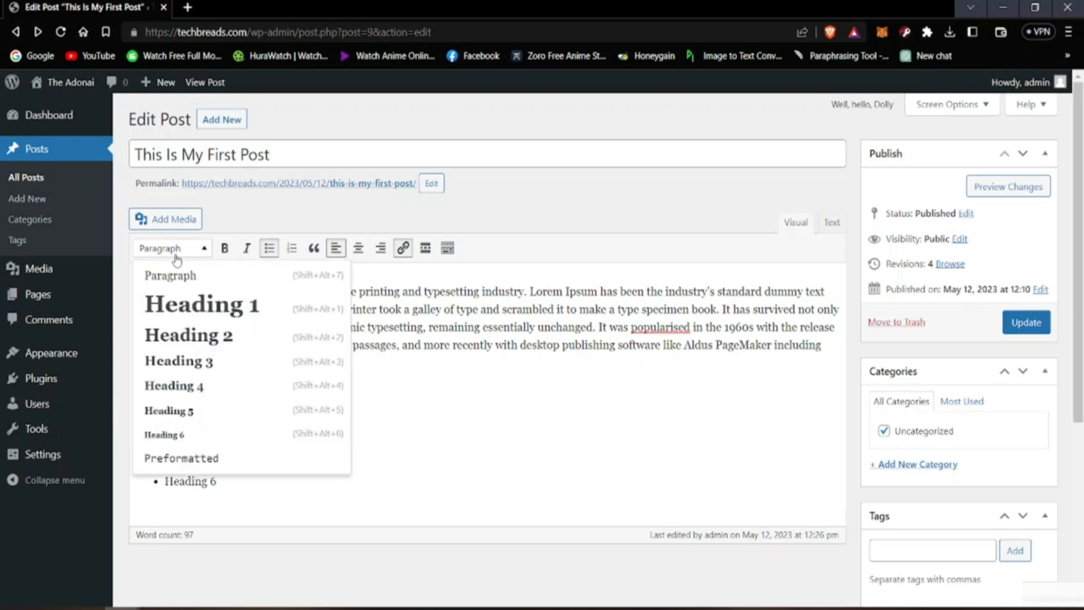
click(177, 305)
click(476, 460)
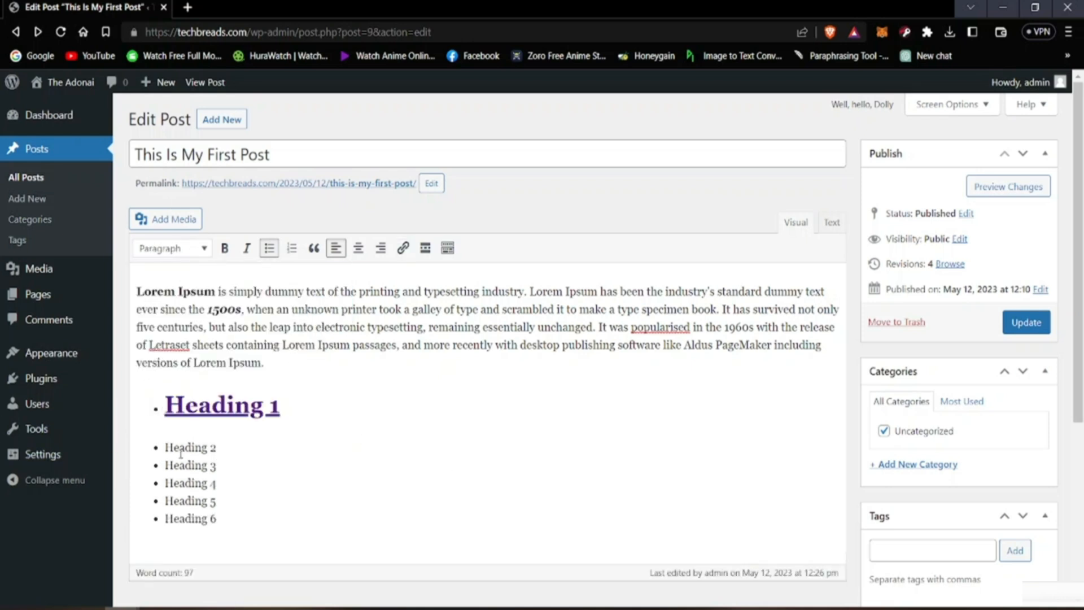
Step: Apply the Heading 2 and Heading 3 styles to the list items "Heading 2" and "Heading 3" respectively
drag(166, 447, 221, 452)
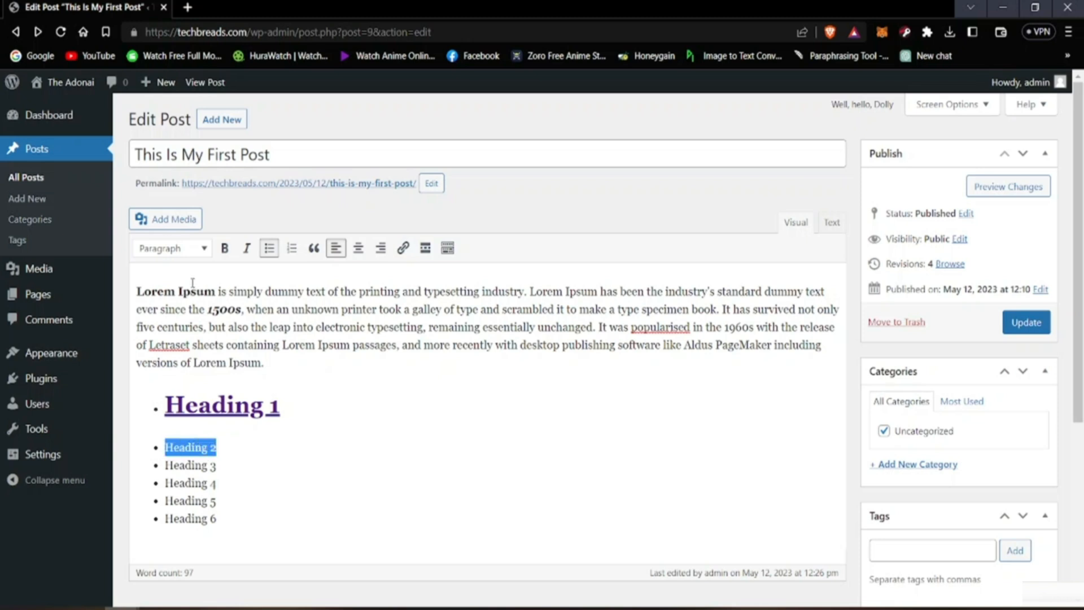
click(192, 249)
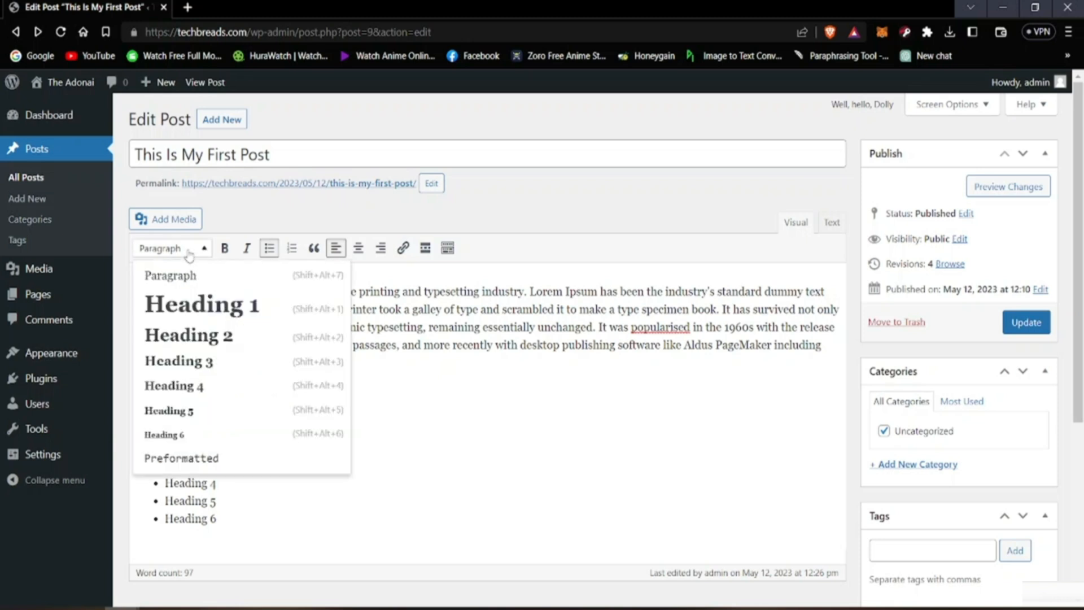
click(202, 336)
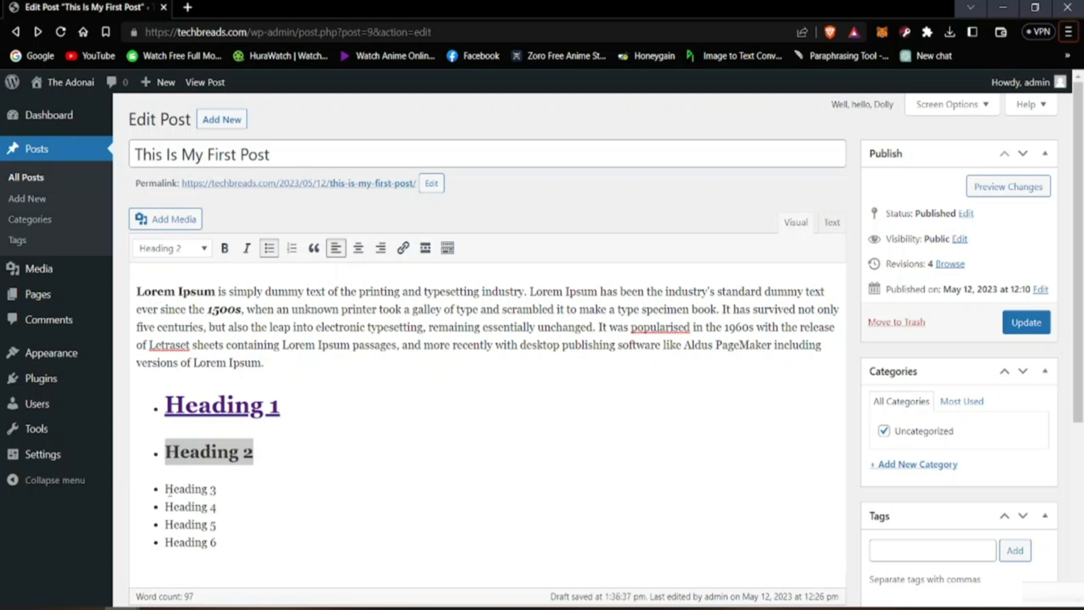
drag(164, 489, 220, 493)
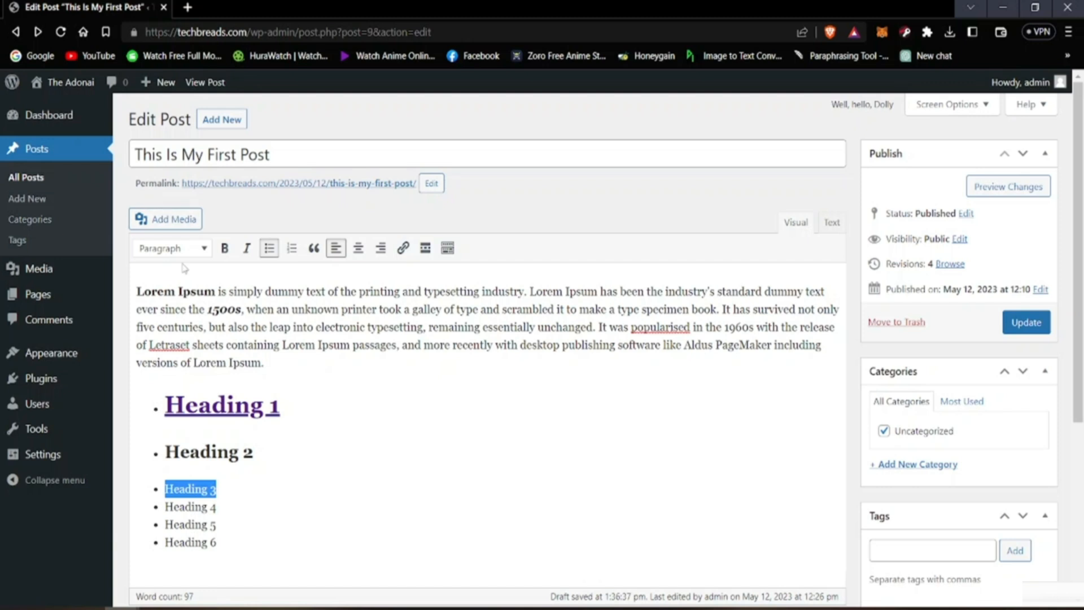
click(175, 248)
click(214, 365)
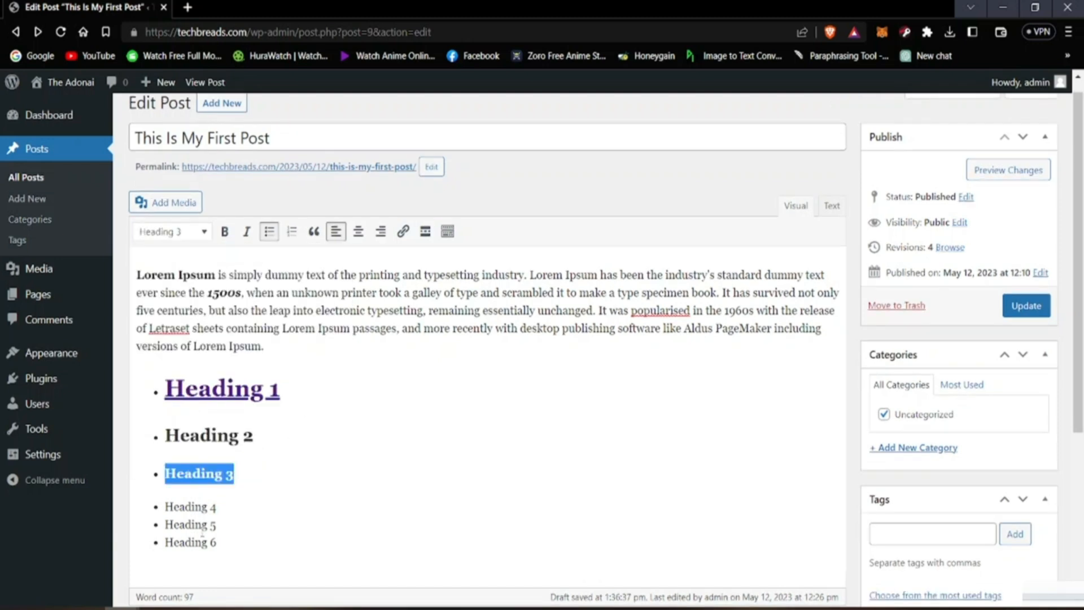
Step: Apply the Heading 4 and Heading 5 styles to the list items "Heading 4" and "Heading 5" respectively
drag(165, 507, 219, 508)
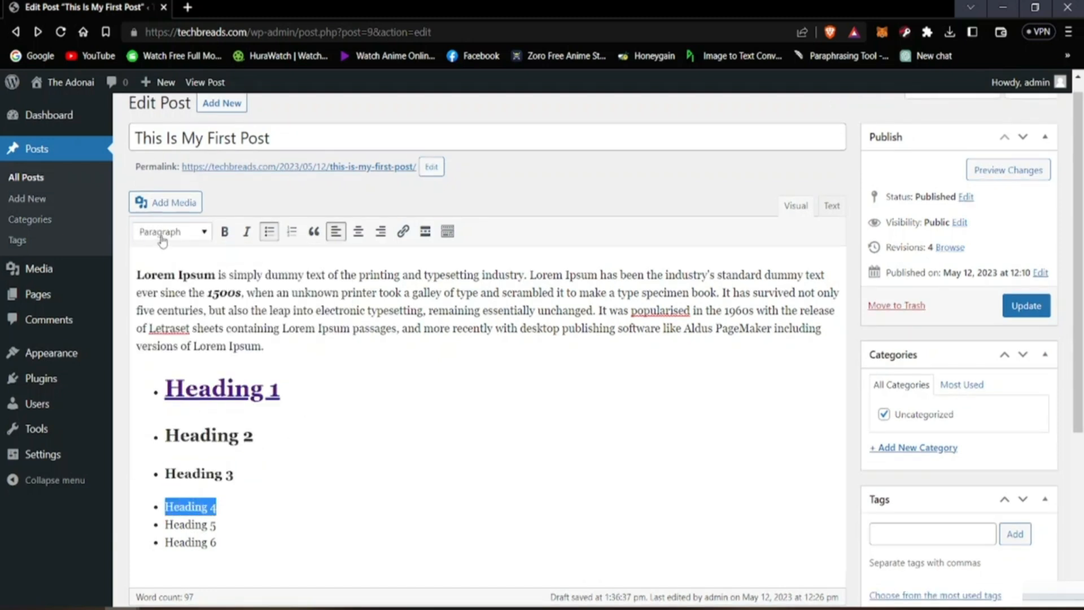
click(167, 232)
click(175, 370)
drag(162, 525, 220, 526)
click(169, 215)
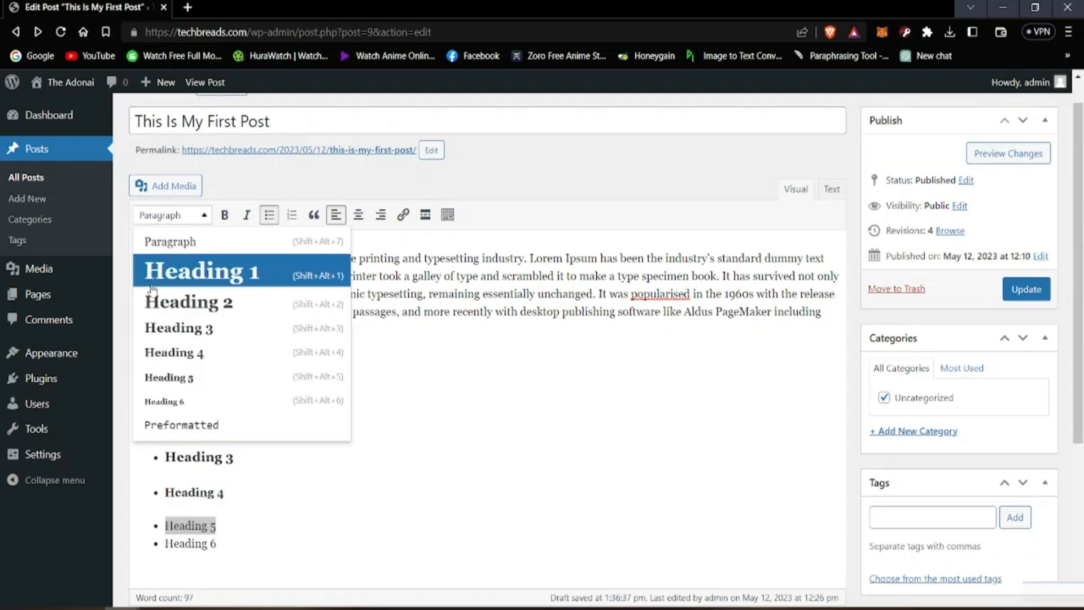
click(161, 377)
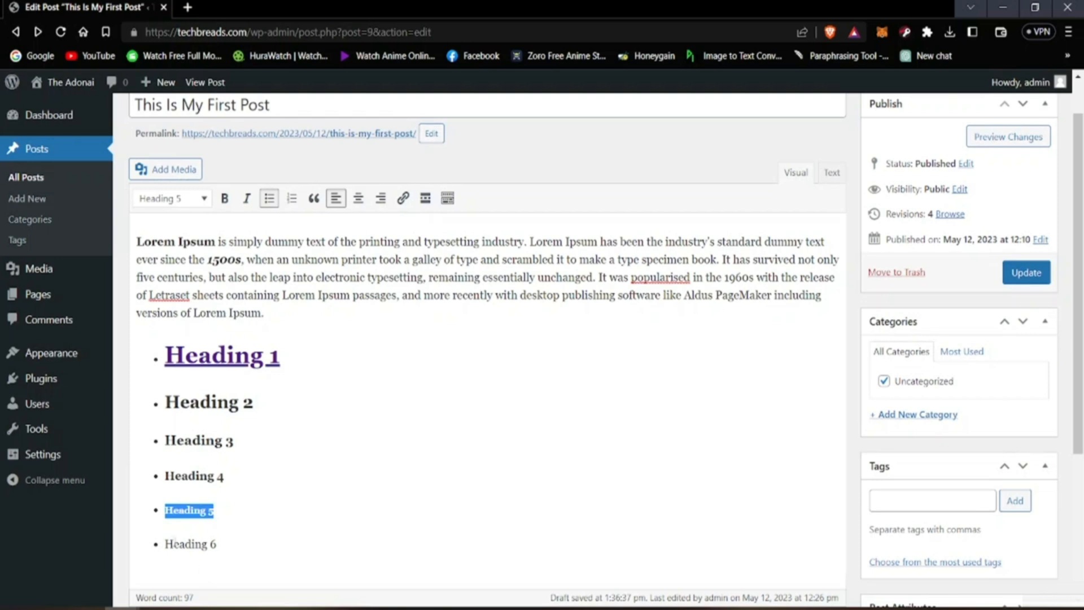
Step: Apply the Heading 6 style to the list item "Heading 6" and review the formatted list
drag(165, 546, 217, 545)
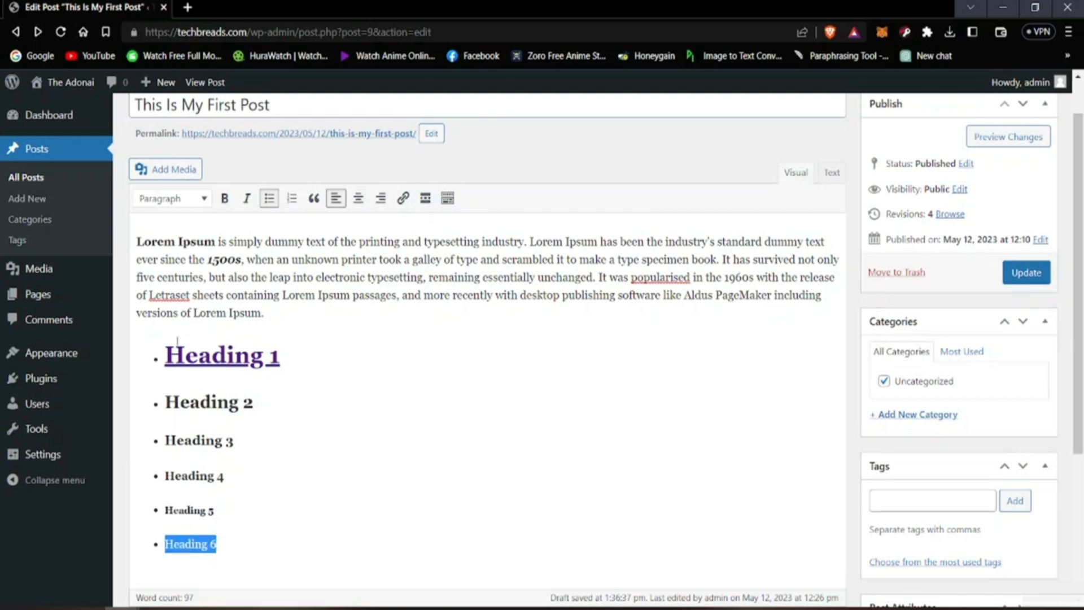
click(163, 195)
click(181, 382)
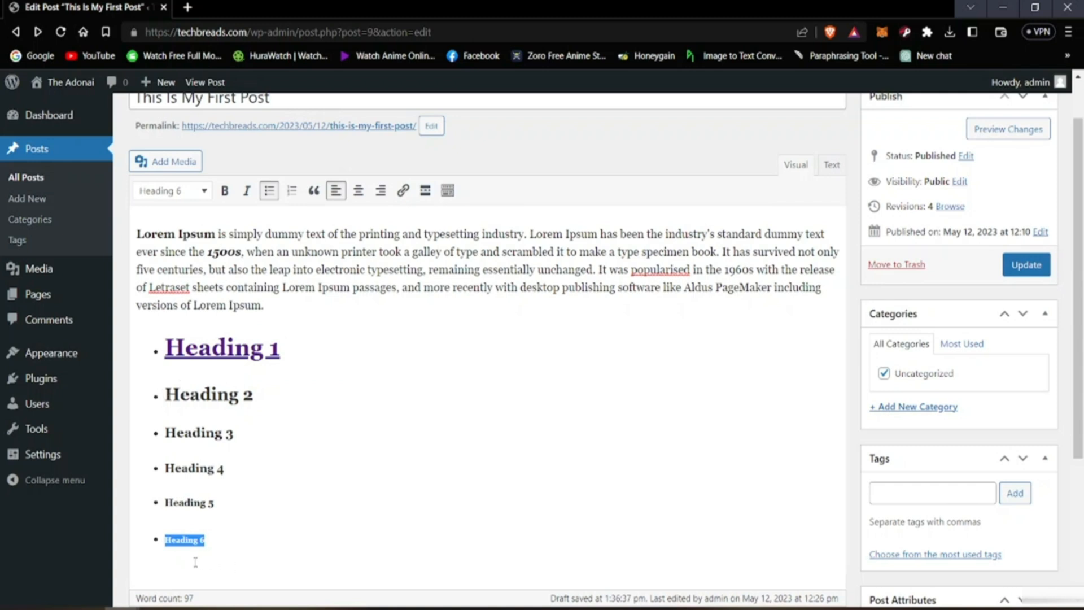
click(412, 432)
click(605, 394)
key(Home)
scroll(431, 358, down, 4)
scroll(411, 370, up, 4)
scroll(352, 371, up, 1)
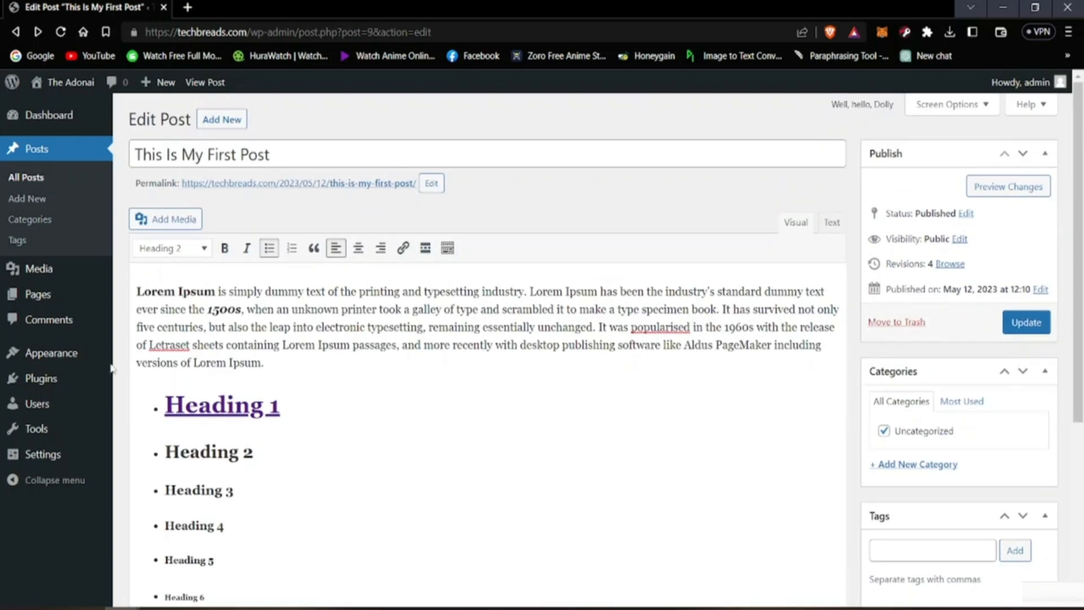
Step: Insert empty list items between the Lorem Ipsum paragraph and the linked "Heading 1" item
triple_click(152, 407)
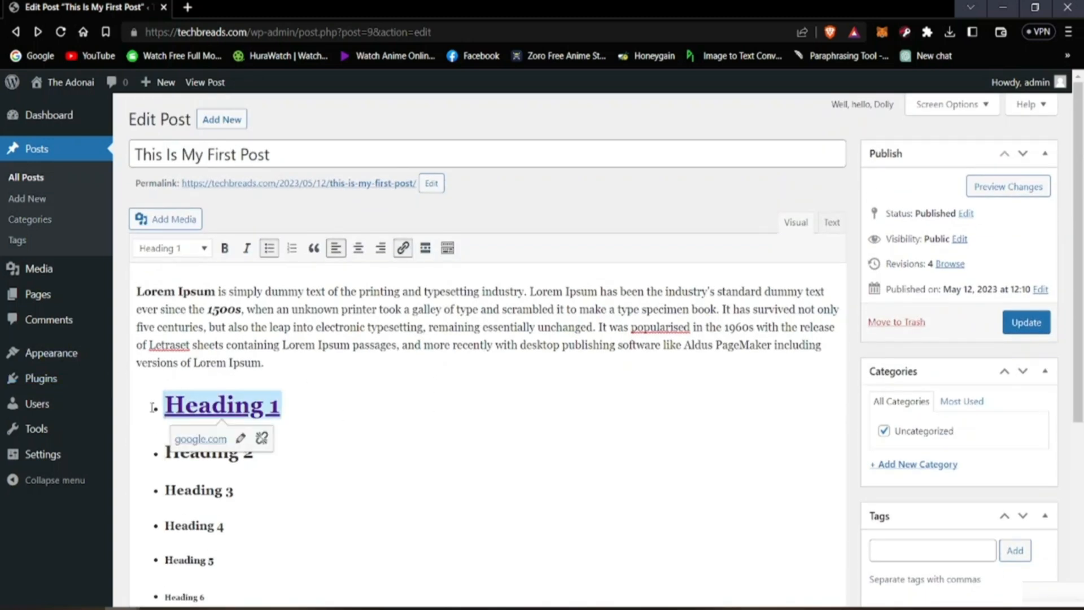
key(Return)
key(Return)
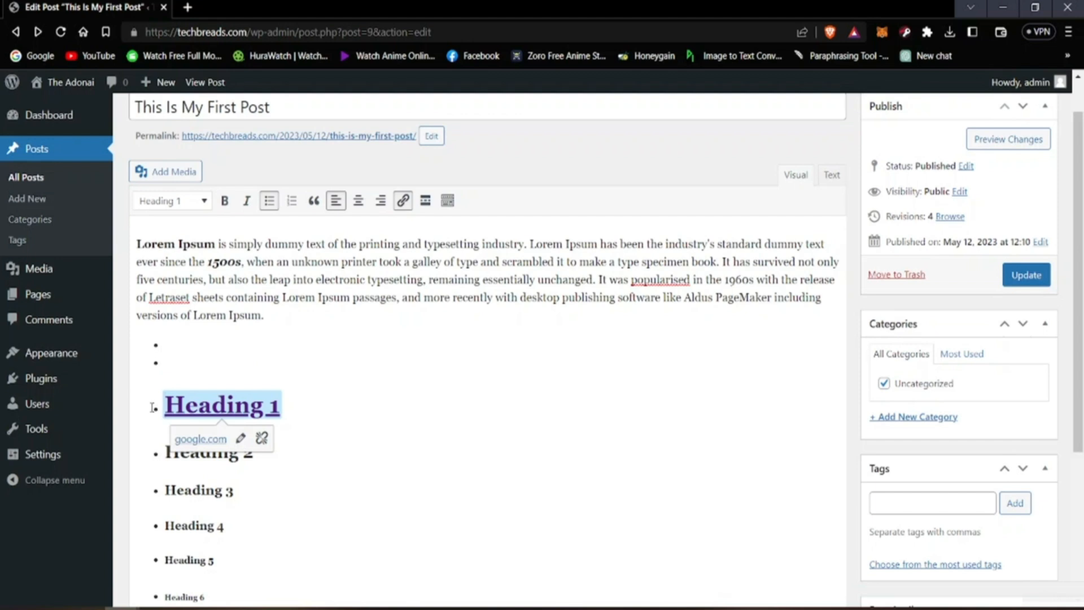
key(Return)
click(152, 406)
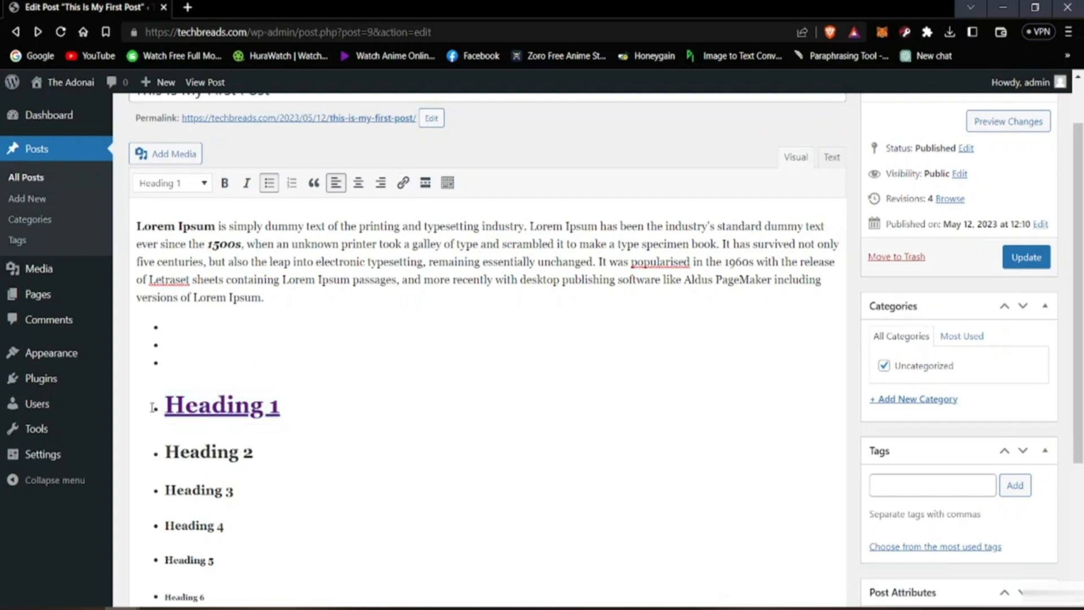
key(BackSpace)
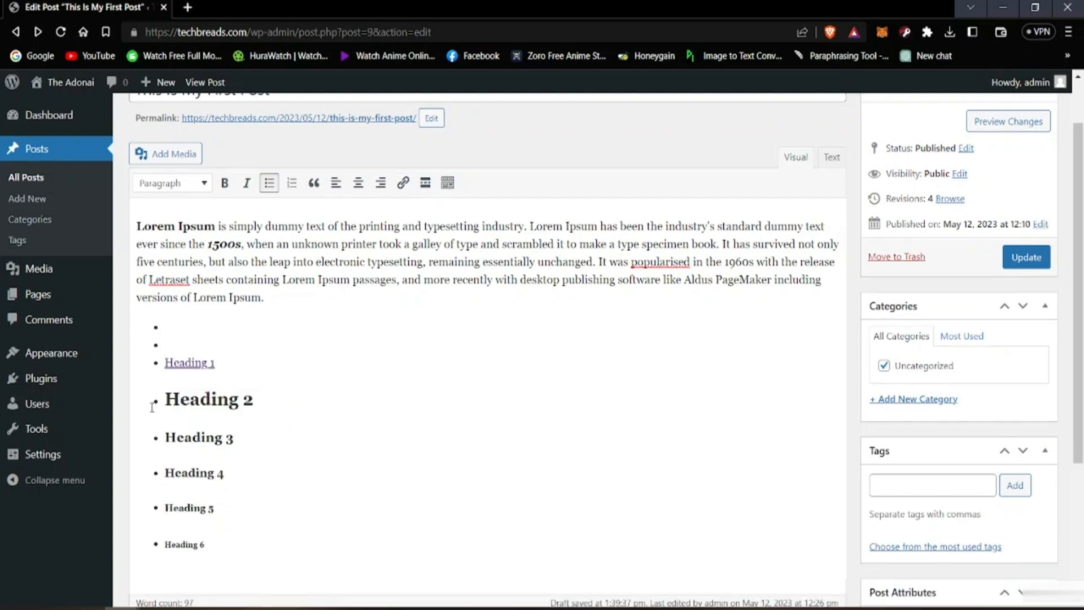
Step: Reapply the Heading 1 style to the linked "Heading 1" text
drag(165, 362, 215, 363)
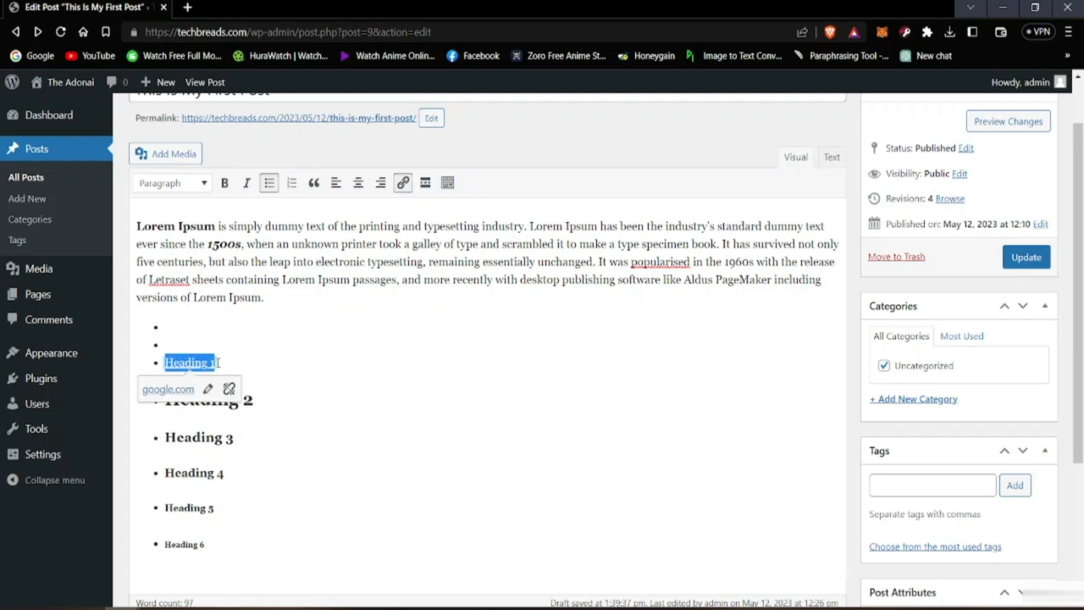
click(176, 185)
click(214, 243)
scroll(217, 251, down, 1)
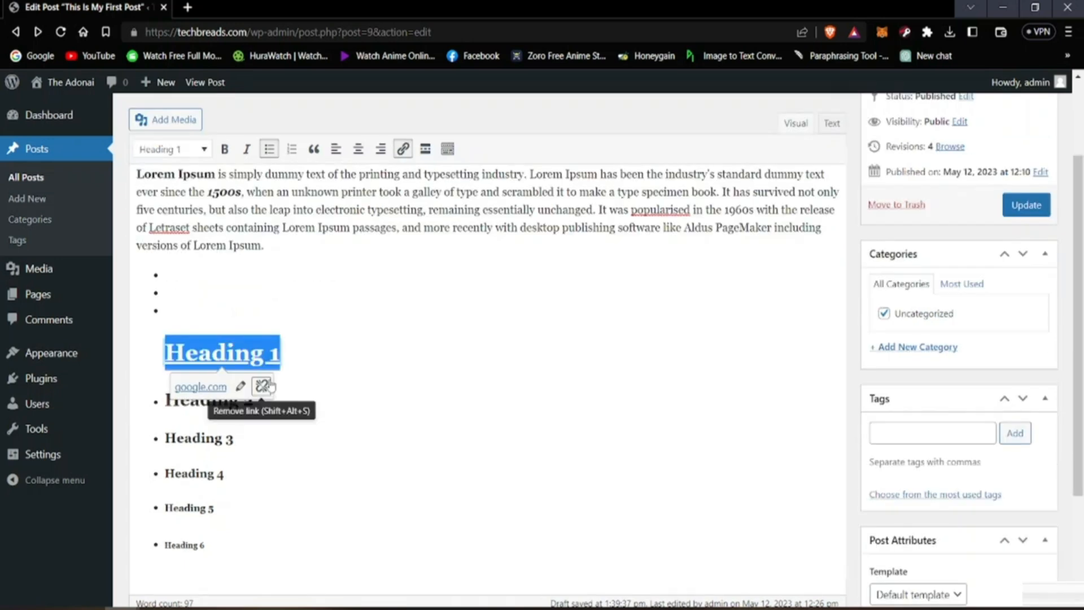
Step: Delete the empty bullets above the linked "Heading 1", taking that heading out of the bulleted list
click(171, 303)
key(BackSpace)
key(BackSpace)
key(BackSpace)
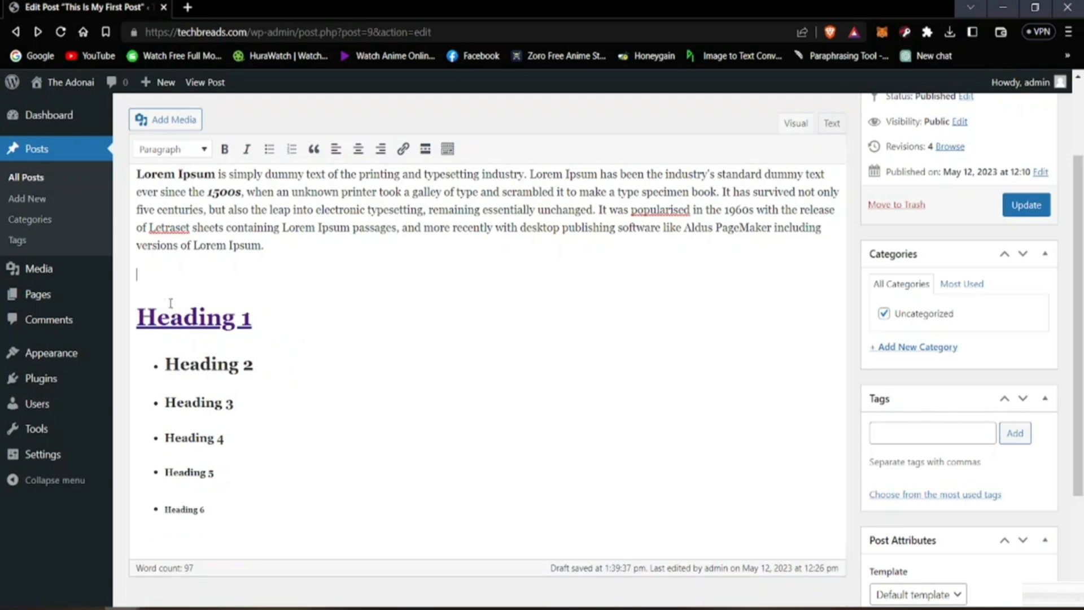
Step: Add several blank lines between the Lorem Ipsum paragraph and "Heading 1" and place the cursor among them
key(Return)
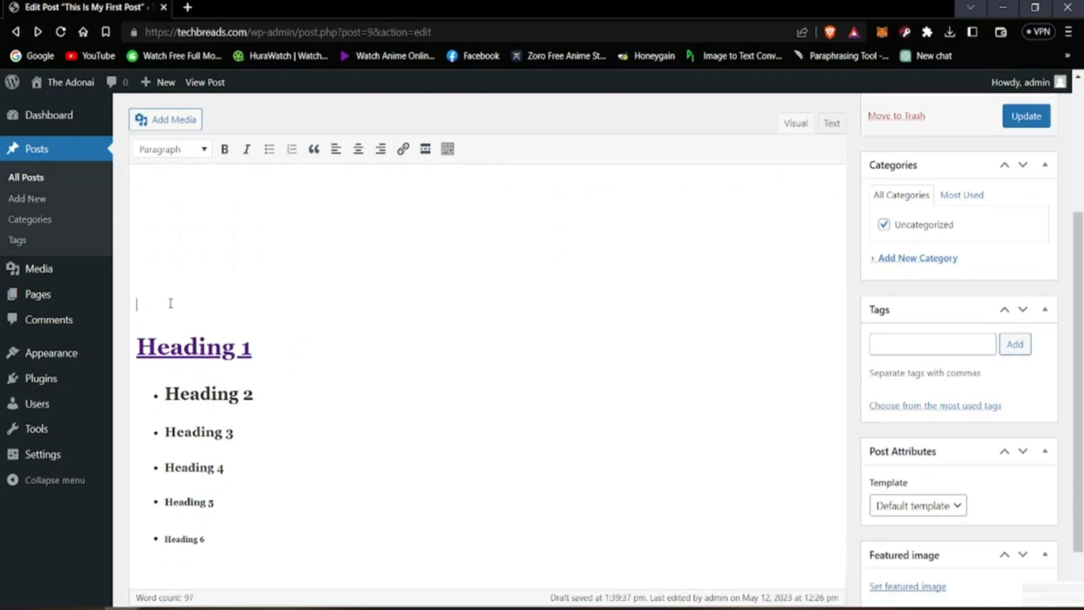
key(Up)
key(Up)
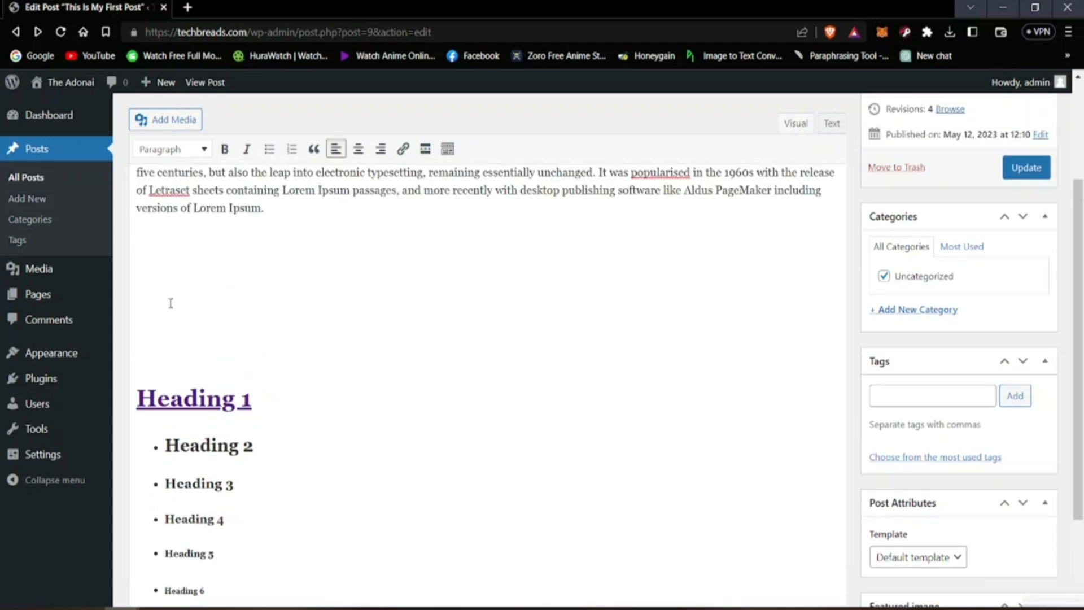
key(Up)
key(Down)
key(Down)
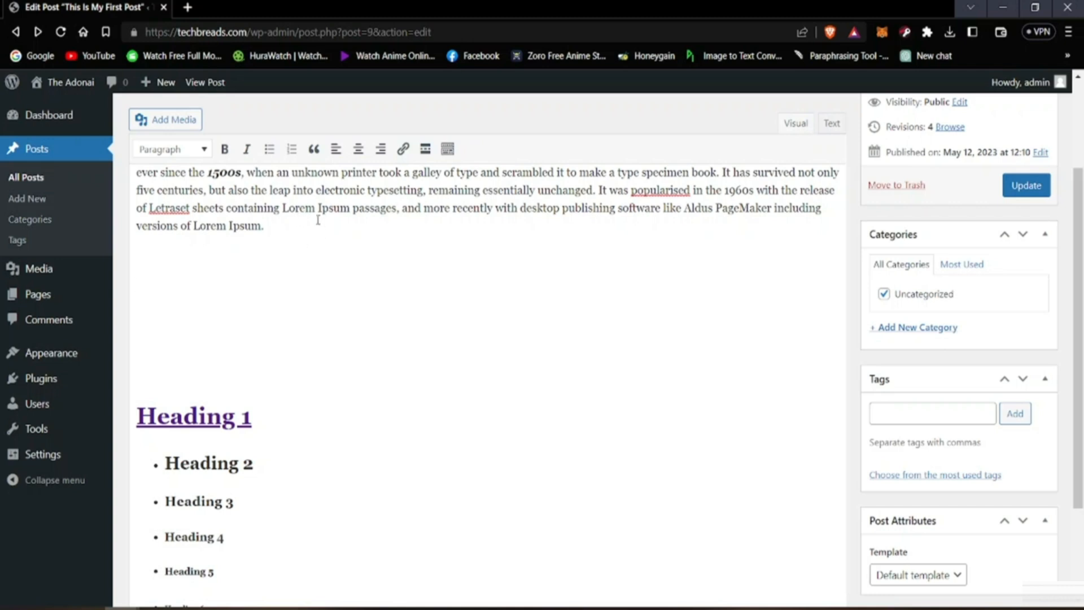
click(191, 122)
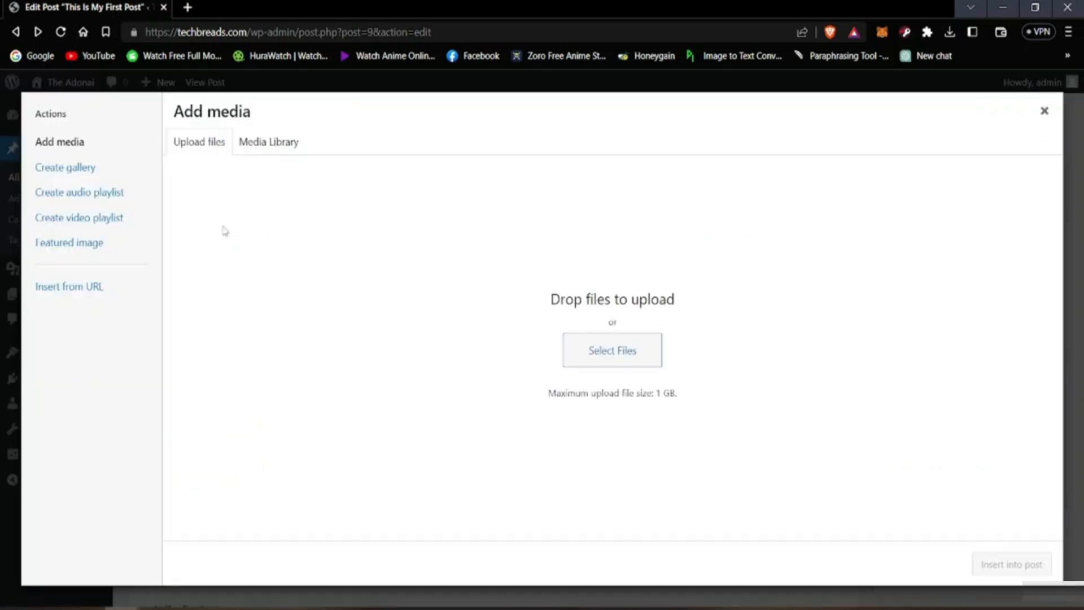
click(624, 358)
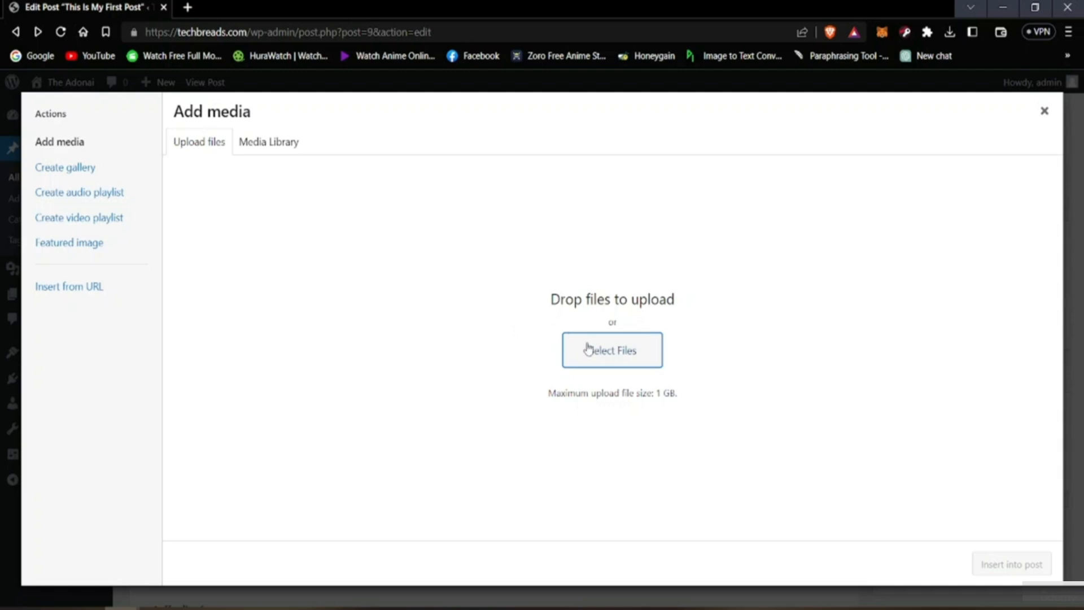
click(588, 349)
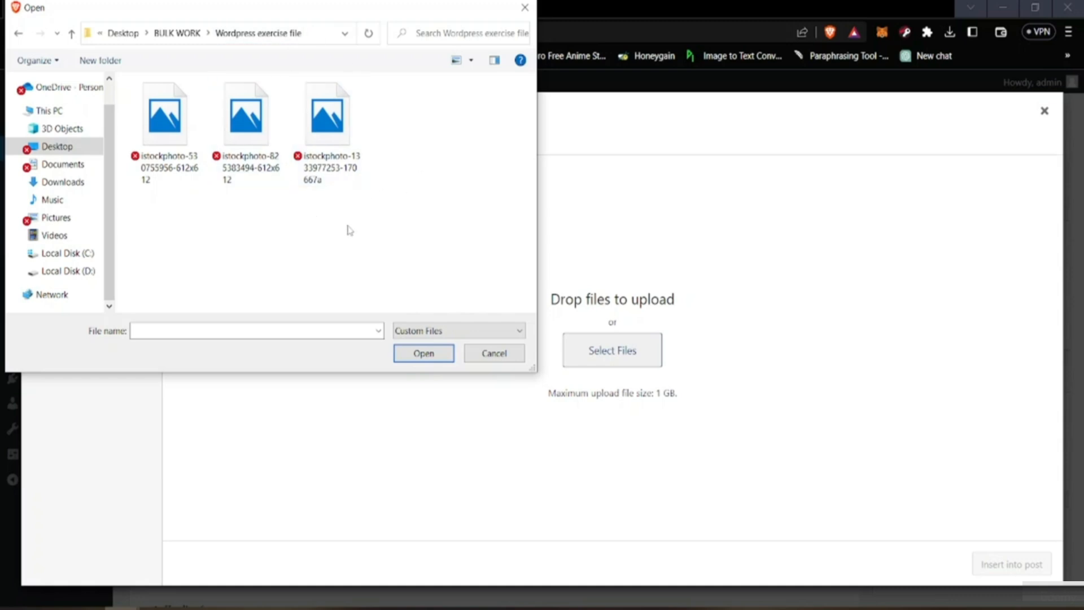
click(270, 136)
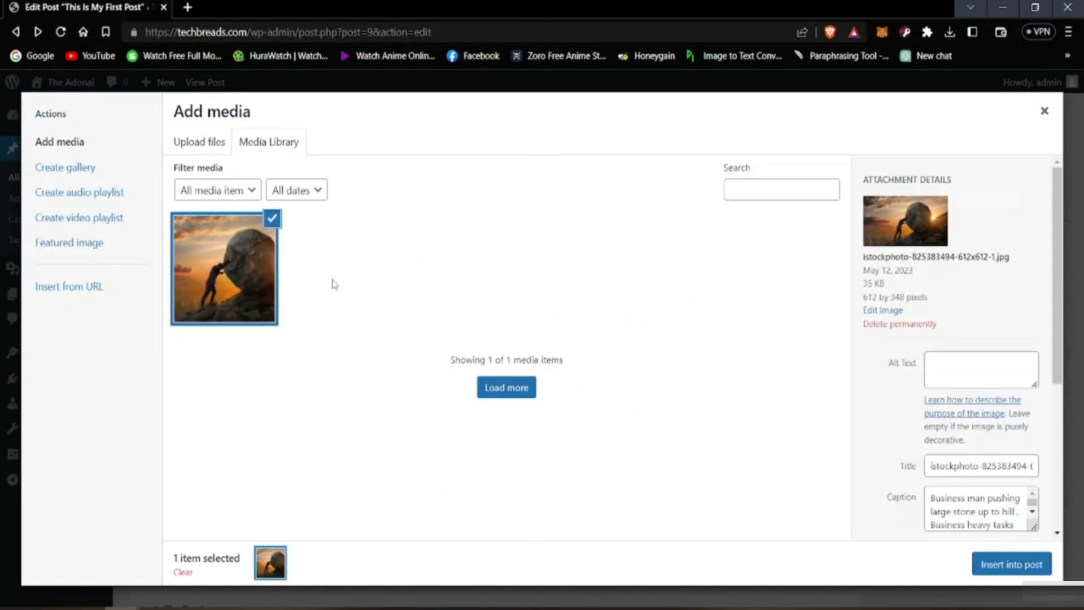
Step: Review the uploaded image's attachment details and set its title to "man with a rock"
scroll(932, 331, down, 2)
scroll(906, 362, up, 2)
scroll(949, 378, down, 2)
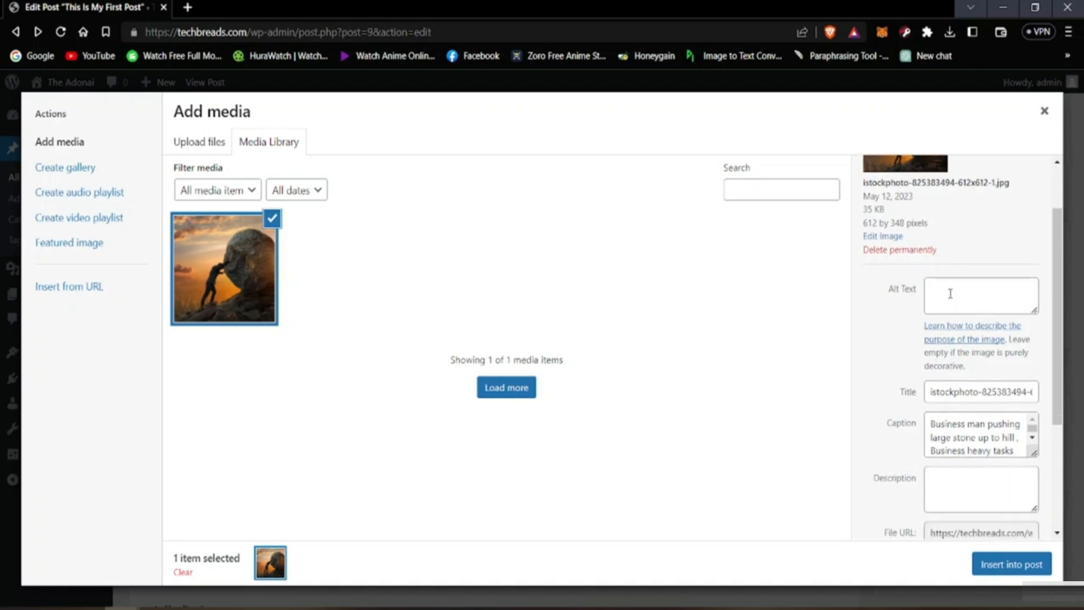
scroll(971, 300, up, 2)
scroll(960, 271, down, 6)
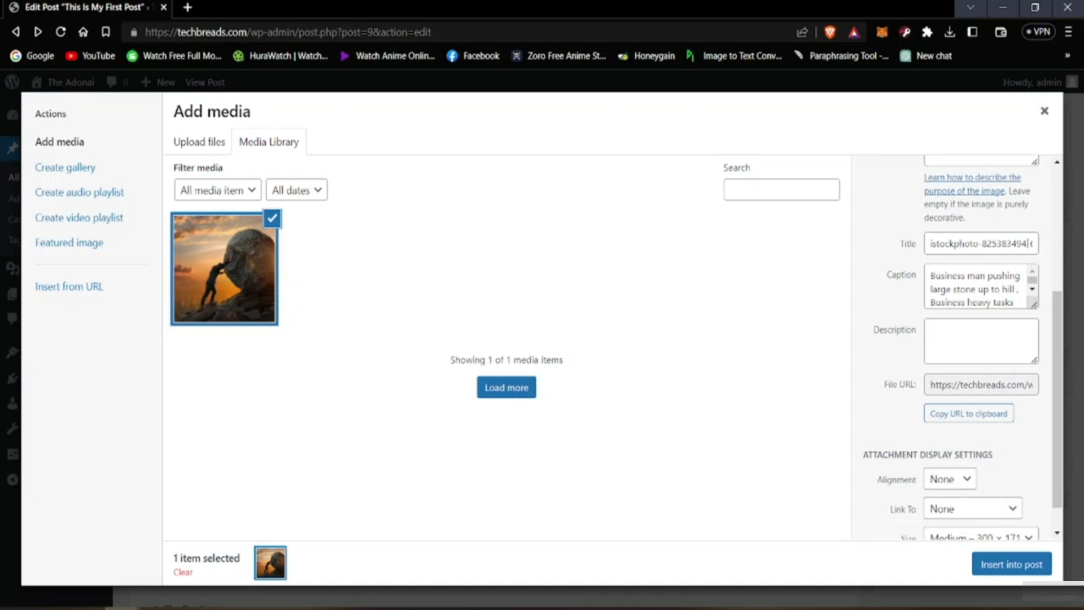
drag(925, 244, 1082, 245)
key(BackSpace)
text(man with a rock)
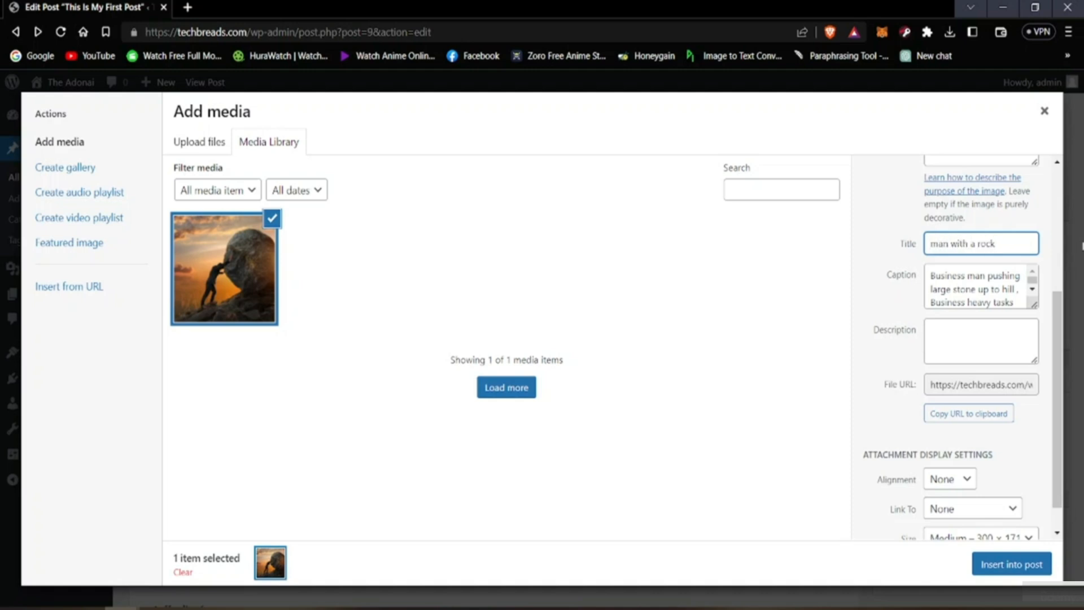
Step: Enter "man pushing a rock" as the image's description
click(861, 337)
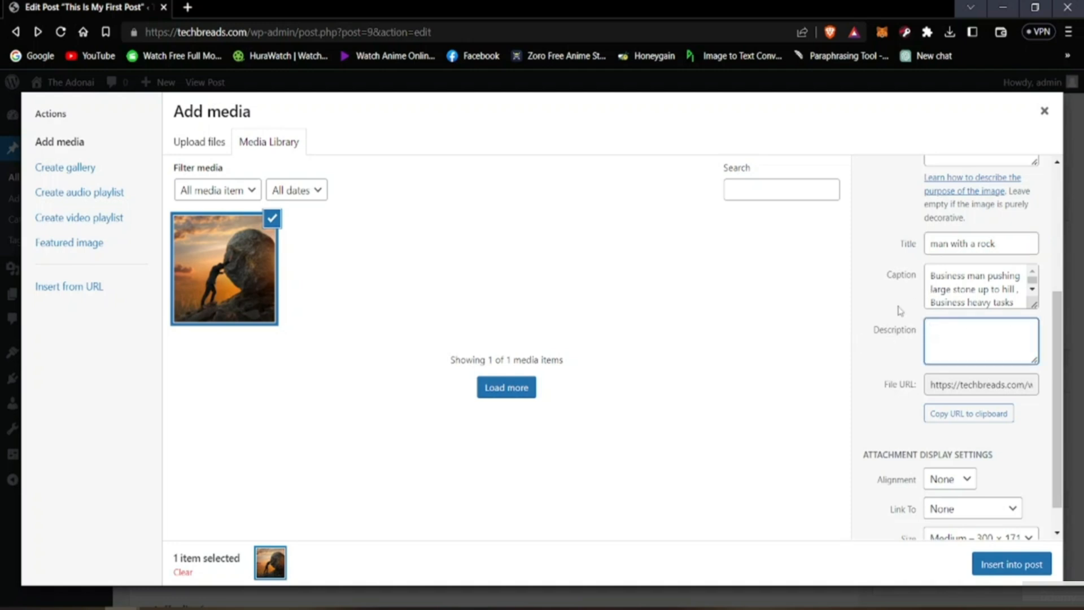
text(man pushing a r)
key(alt)
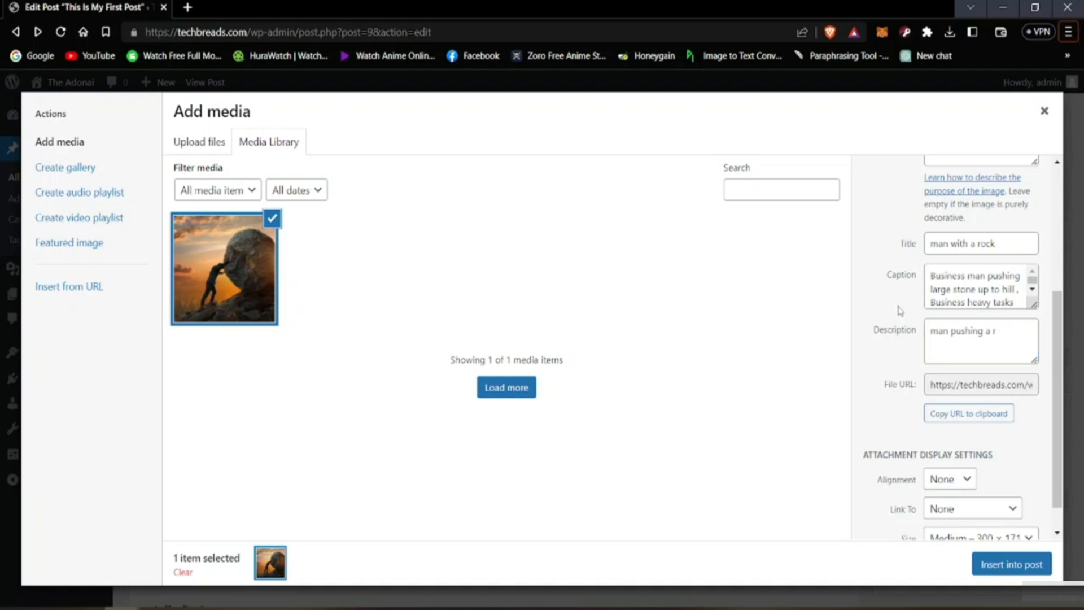
click(1011, 332)
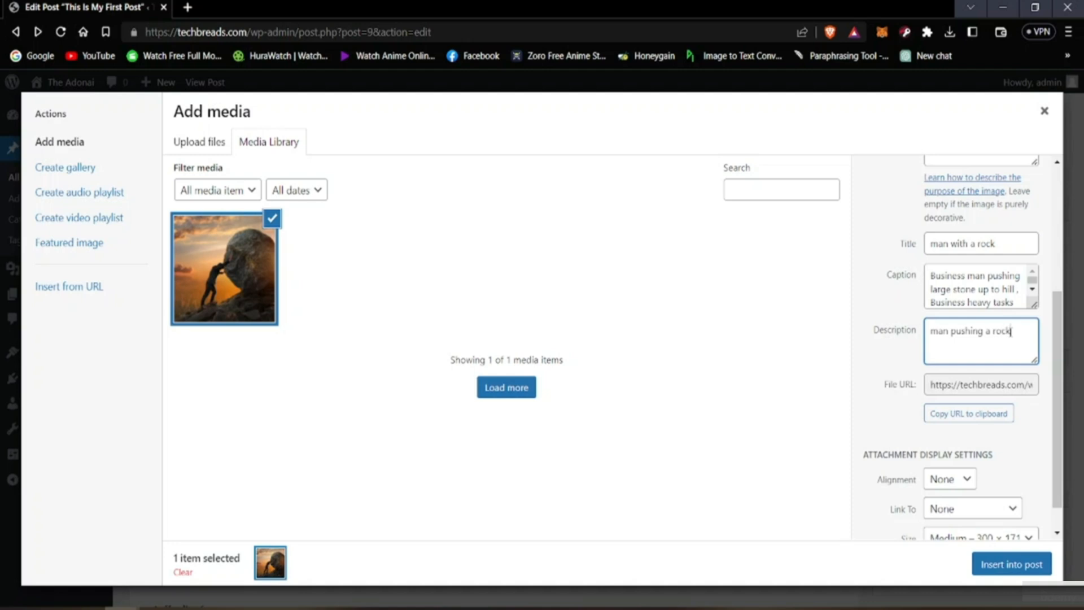
click(848, 399)
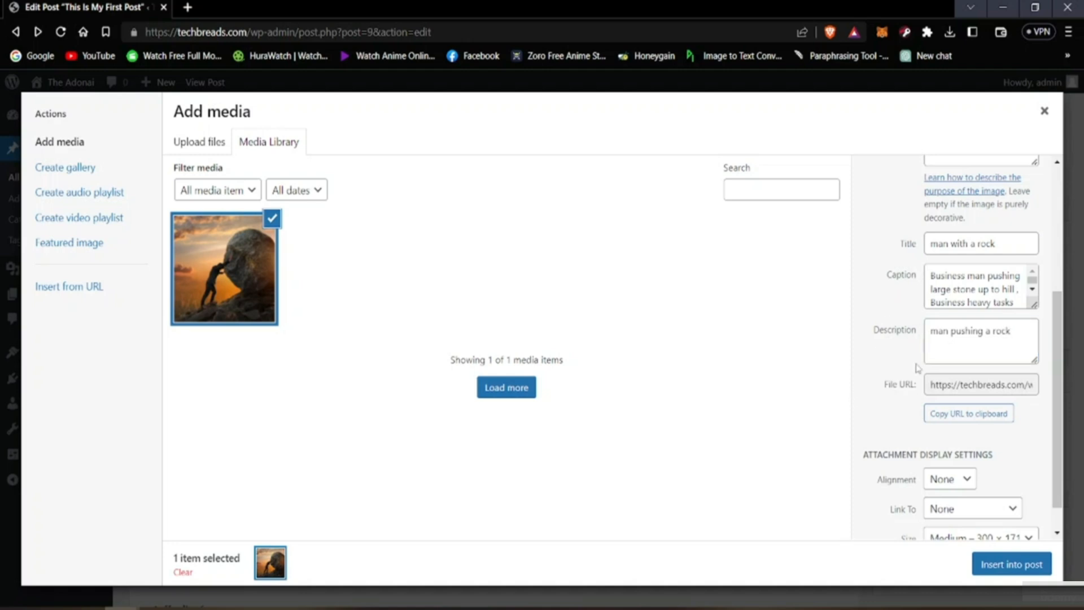
Step: Set the image's alignment to Center and size to Medium – 300 × 171, and insert it into the post
scroll(946, 381, down, 1)
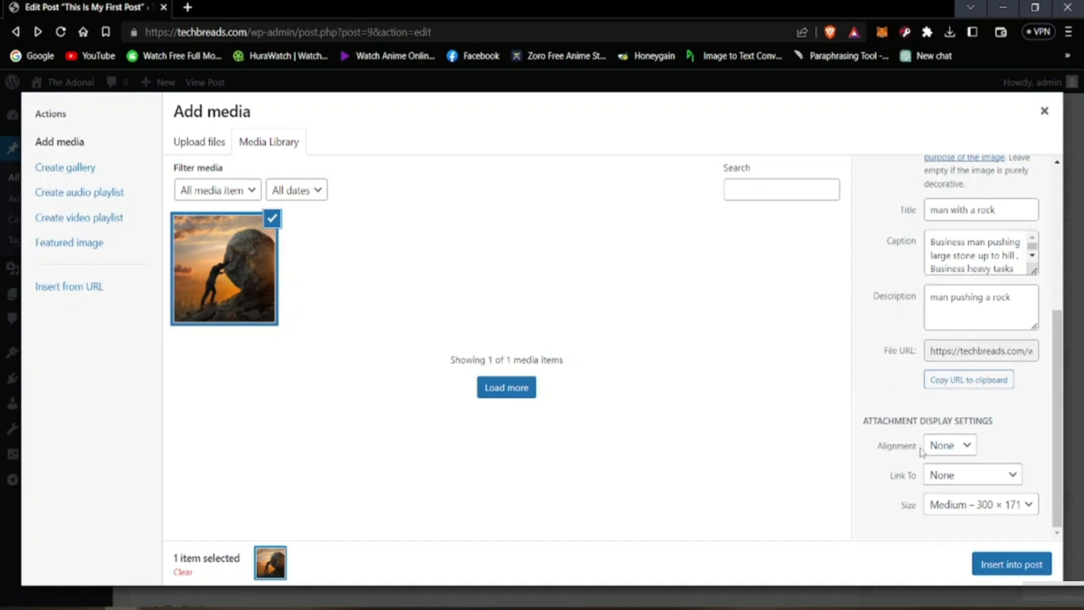
click(942, 448)
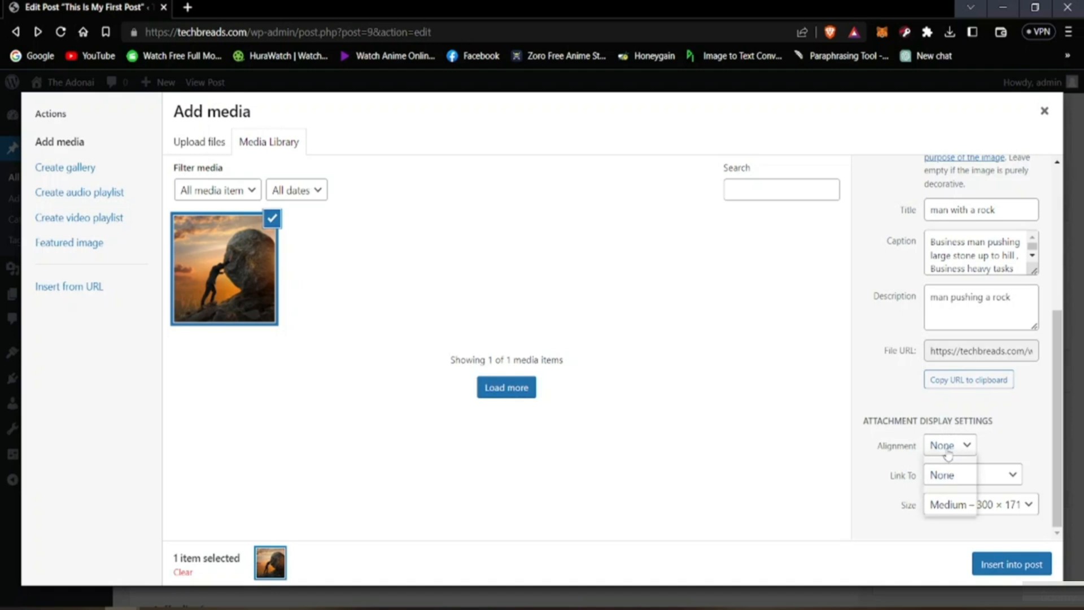
click(946, 478)
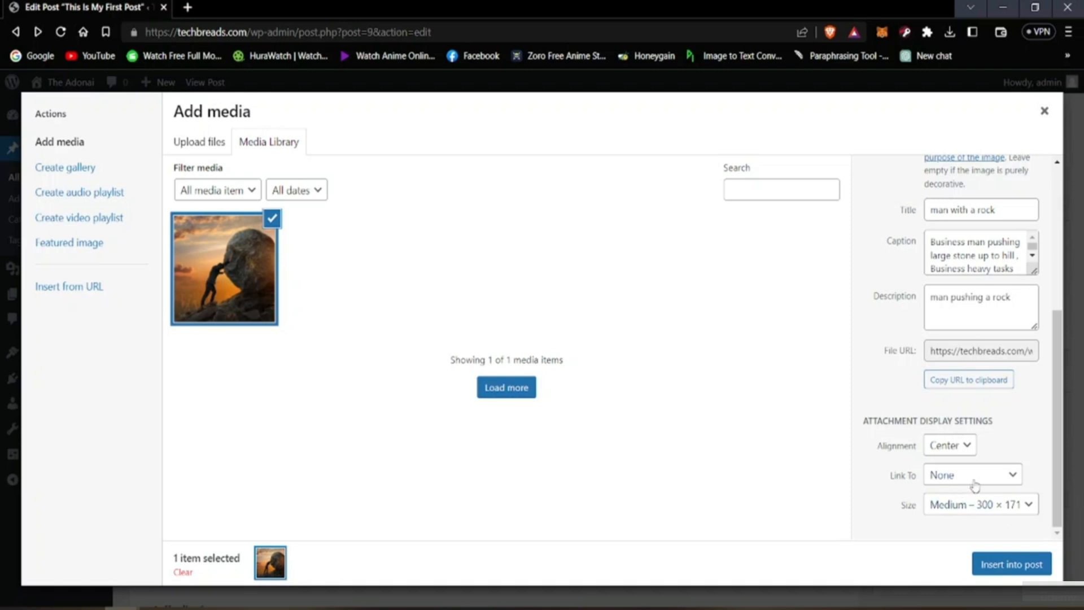
click(962, 514)
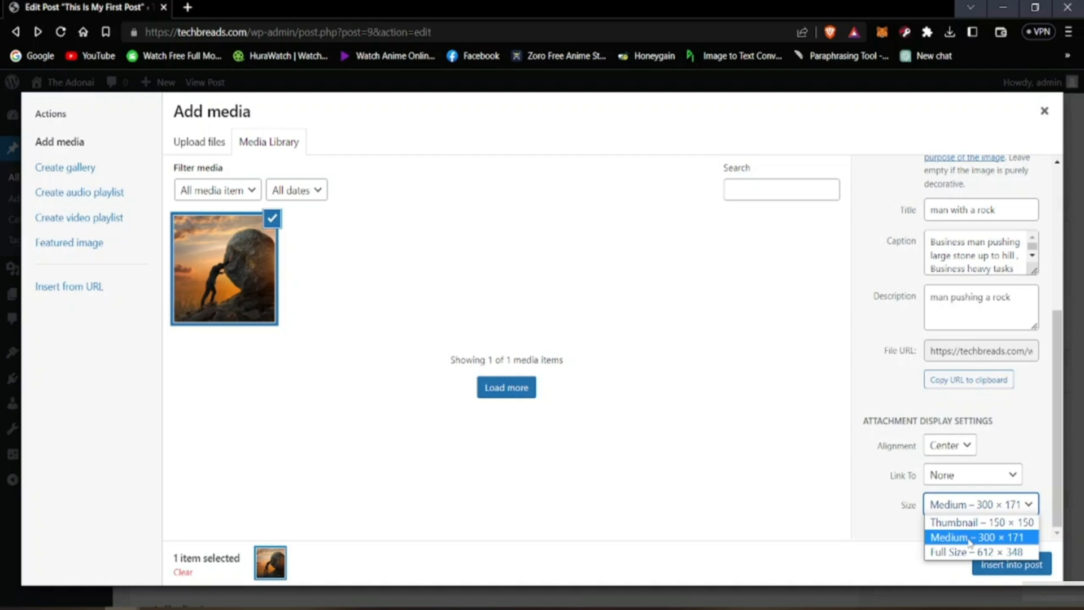
click(968, 539)
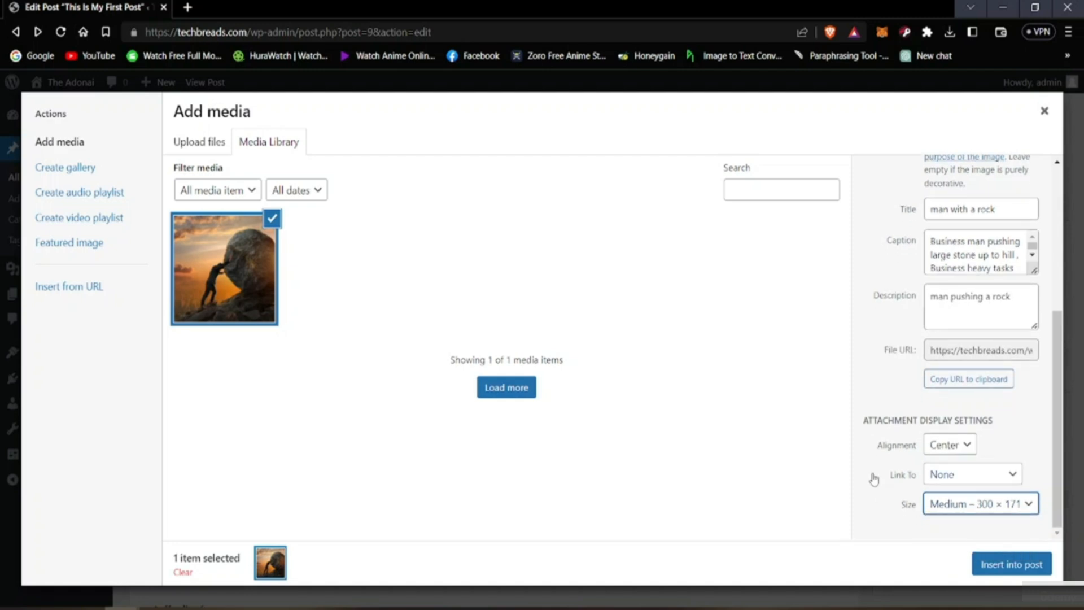
click(1009, 567)
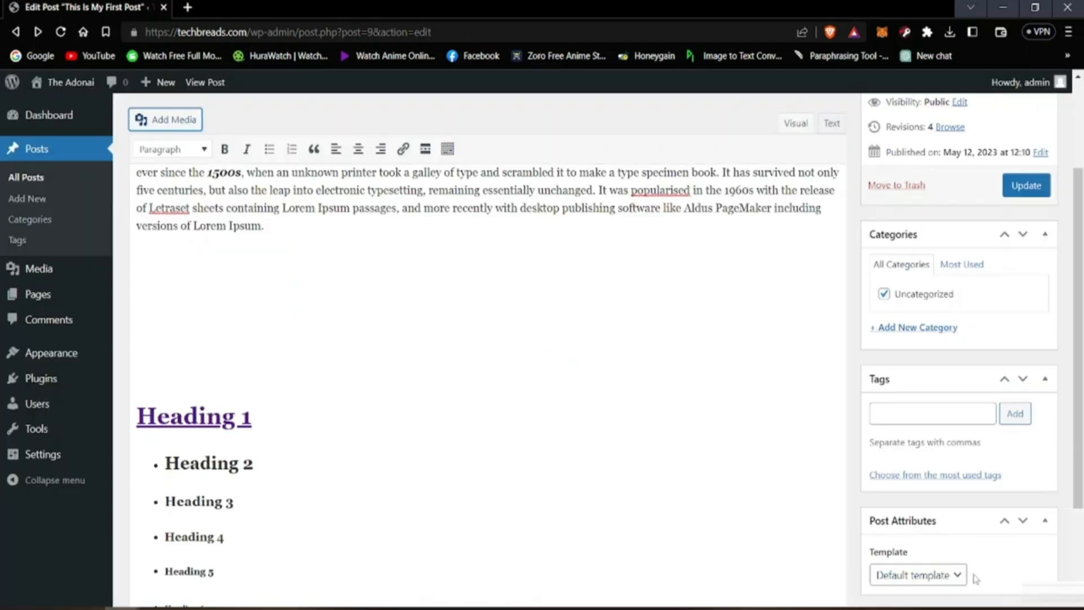
click(613, 430)
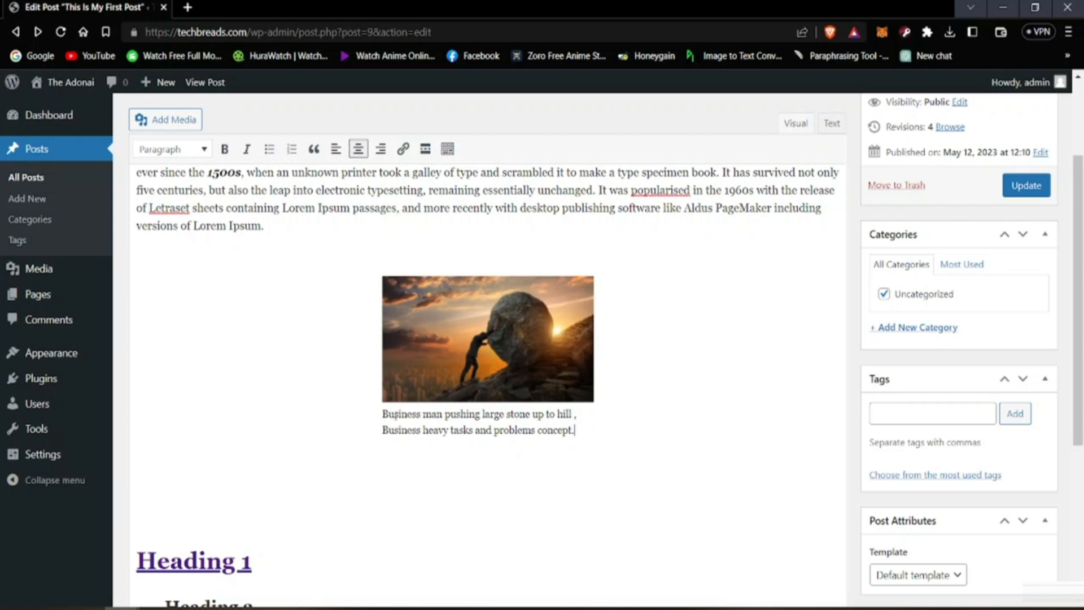
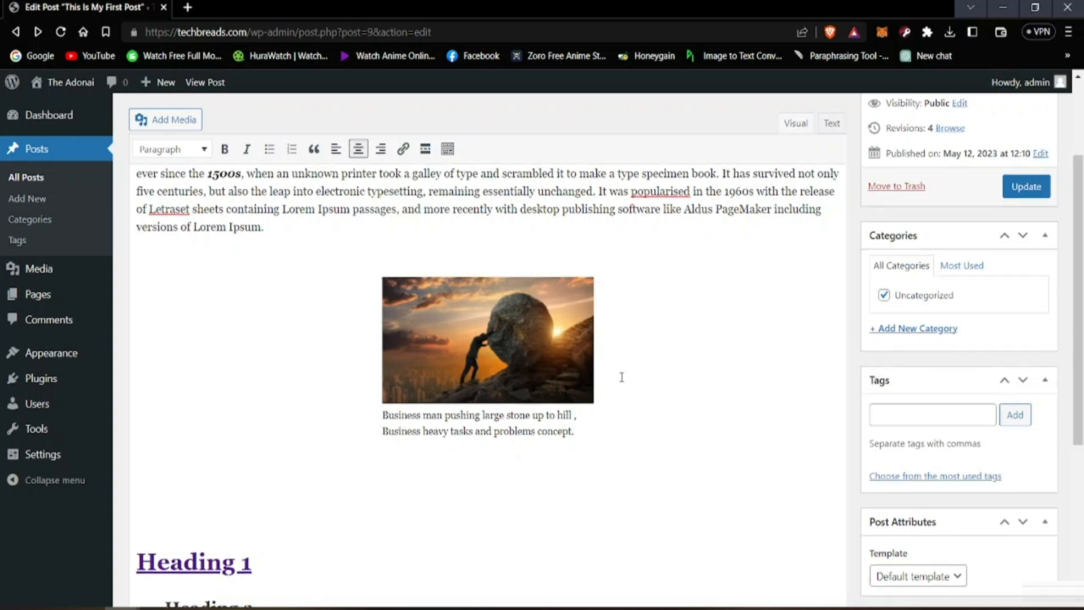
scroll(622, 375, up, 3)
scroll(650, 424, down, 4)
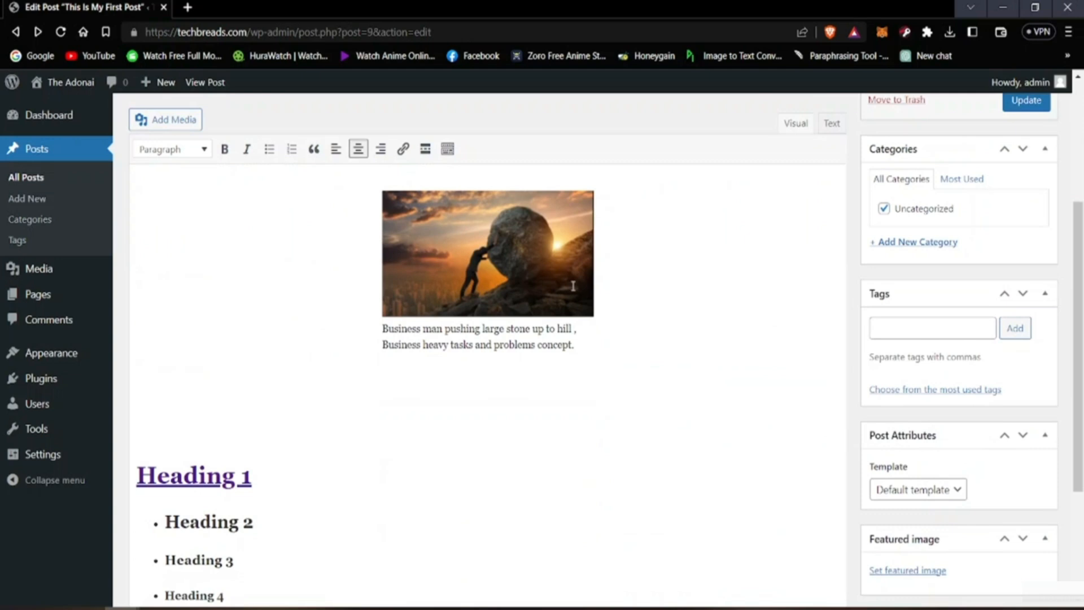
scroll(627, 361, up, 4)
scroll(593, 424, down, 2)
scroll(593, 424, down, 5)
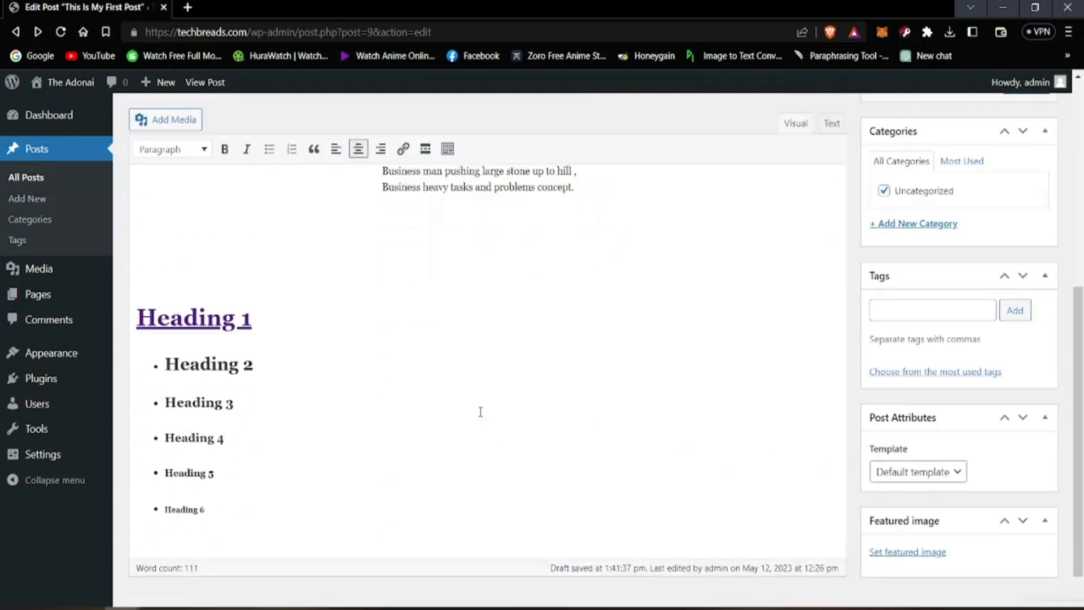
scroll(462, 392, up, 5)
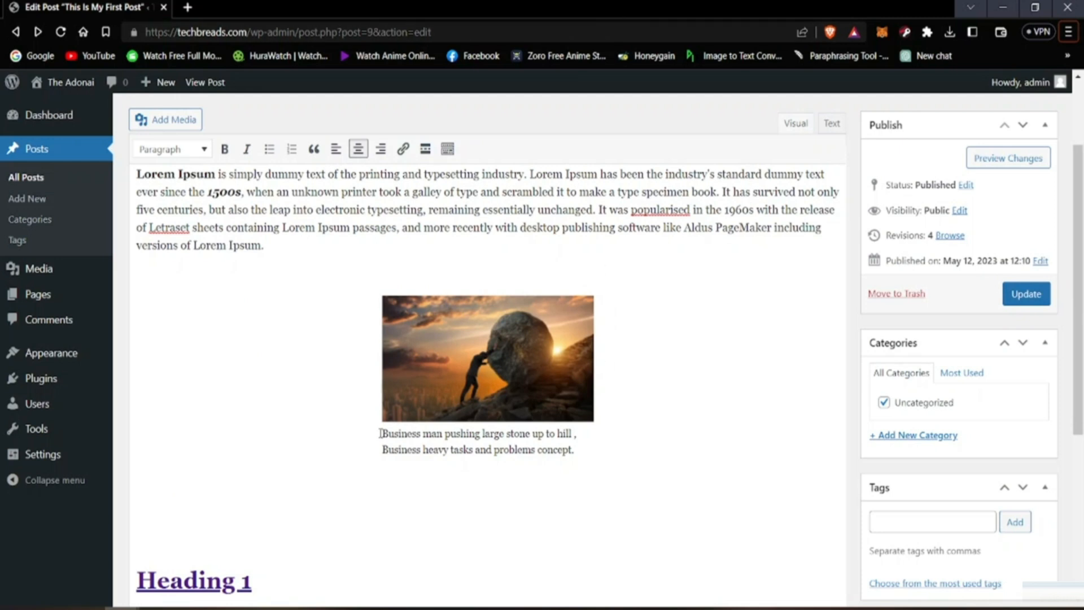
drag(380, 434, 642, 448)
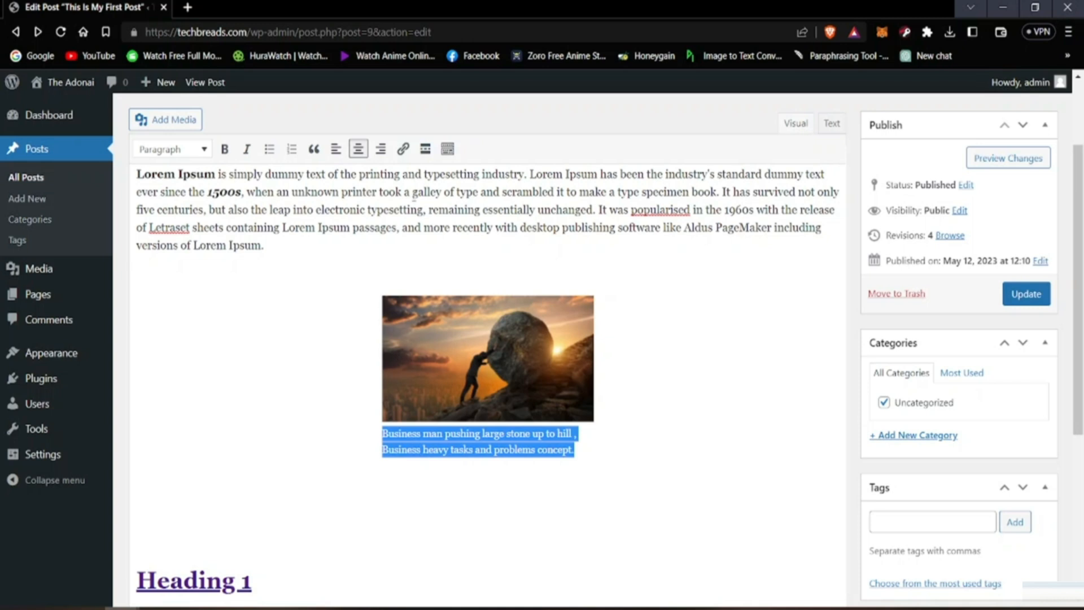
click(402, 153)
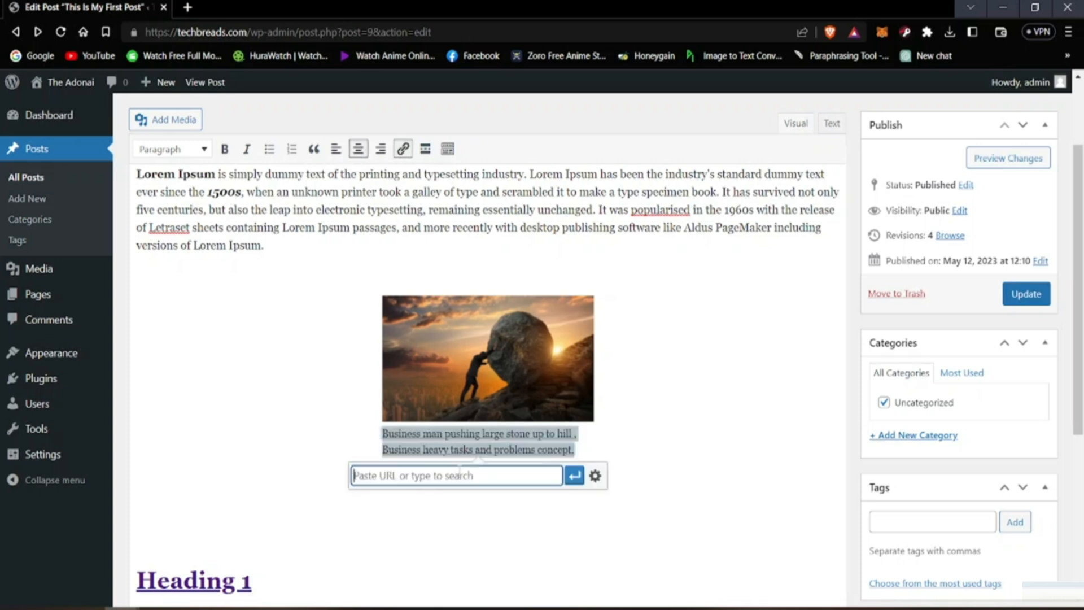
text(www)
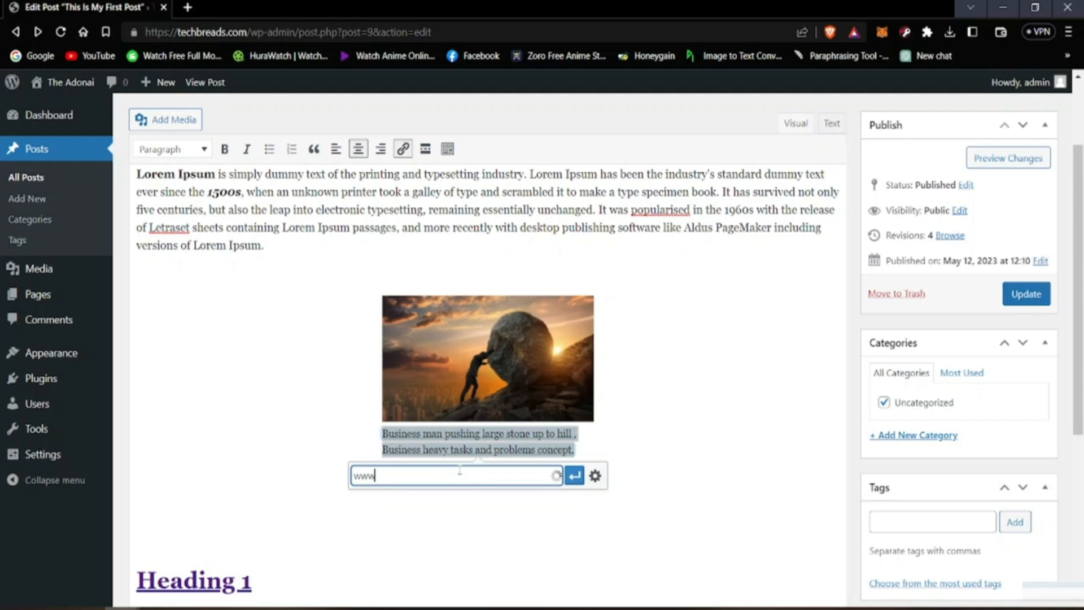
text(.wikipedia.com)
click(575, 476)
click(685, 449)
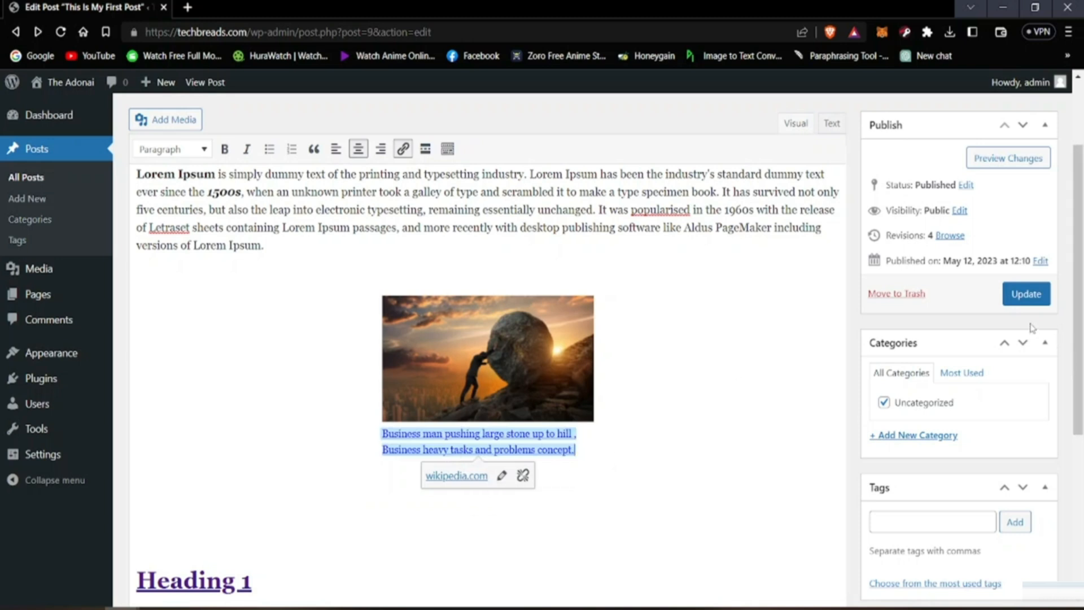
click(1012, 308)
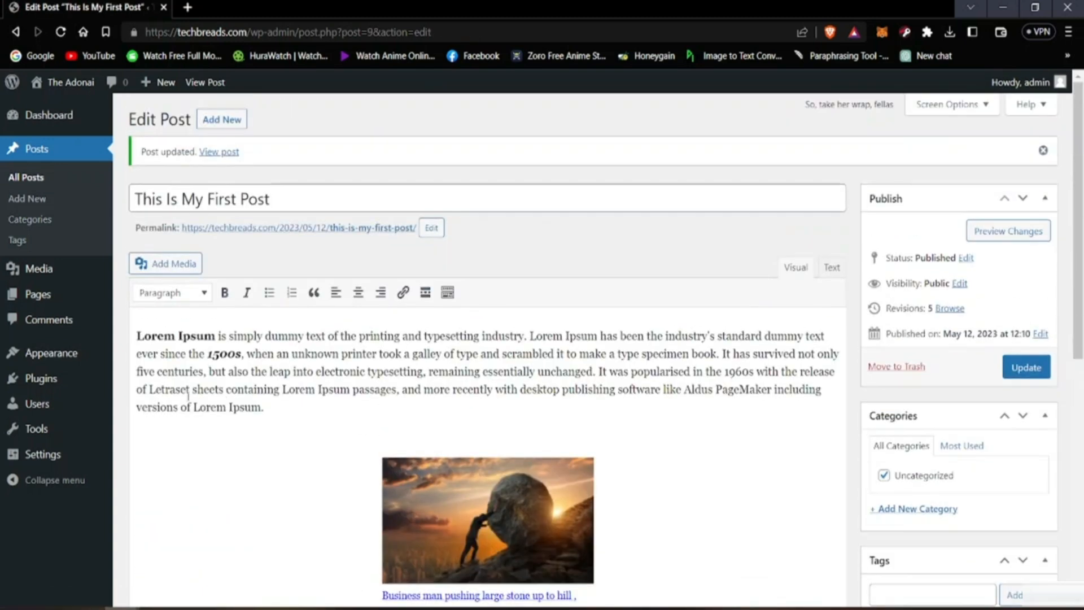
mouse_move(76, 86)
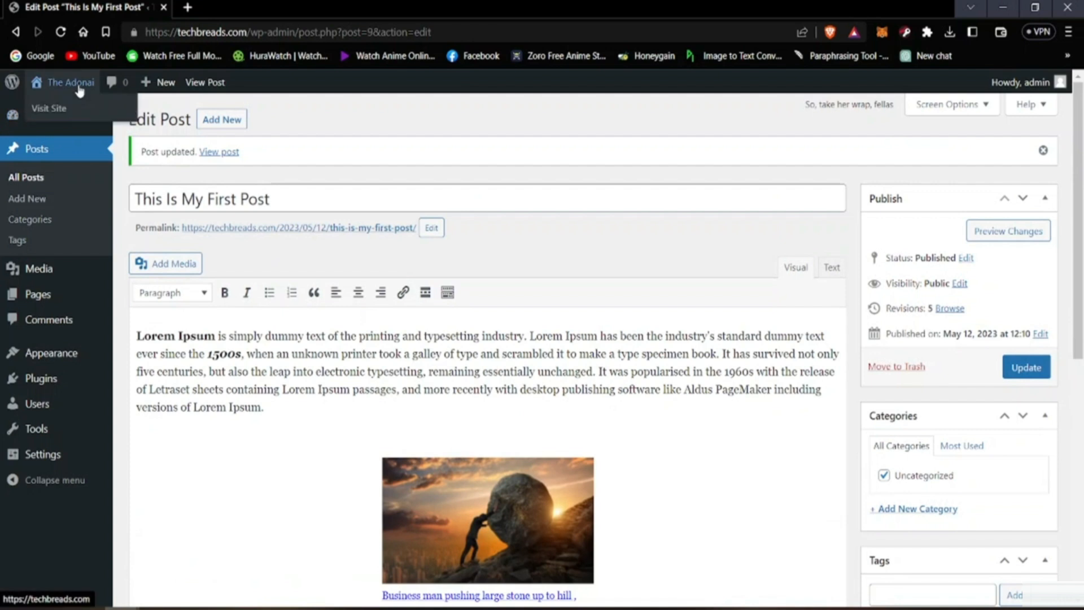
click(67, 107)
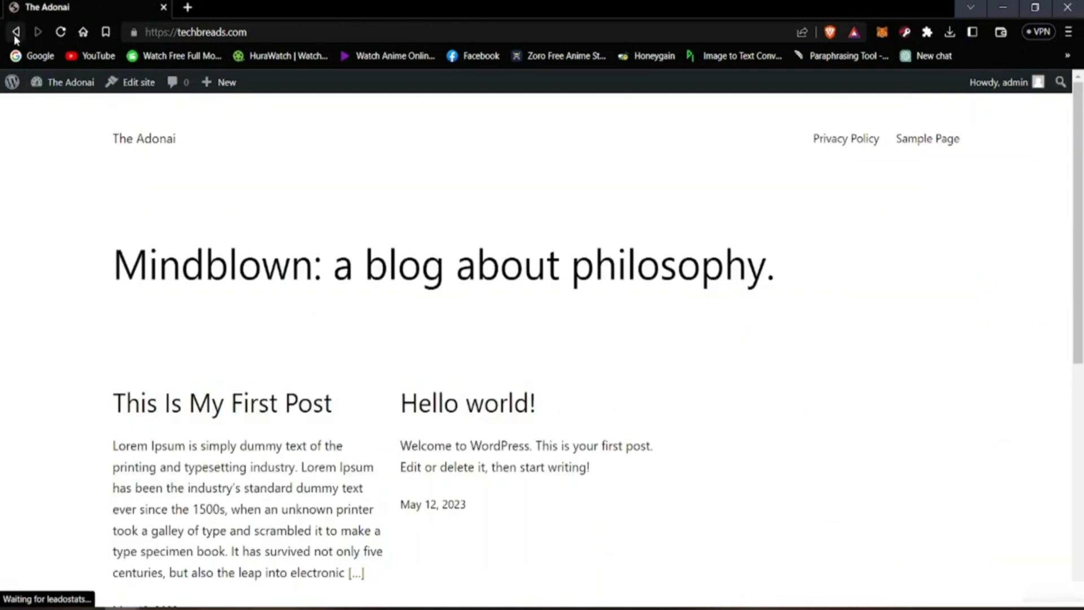
click(15, 31)
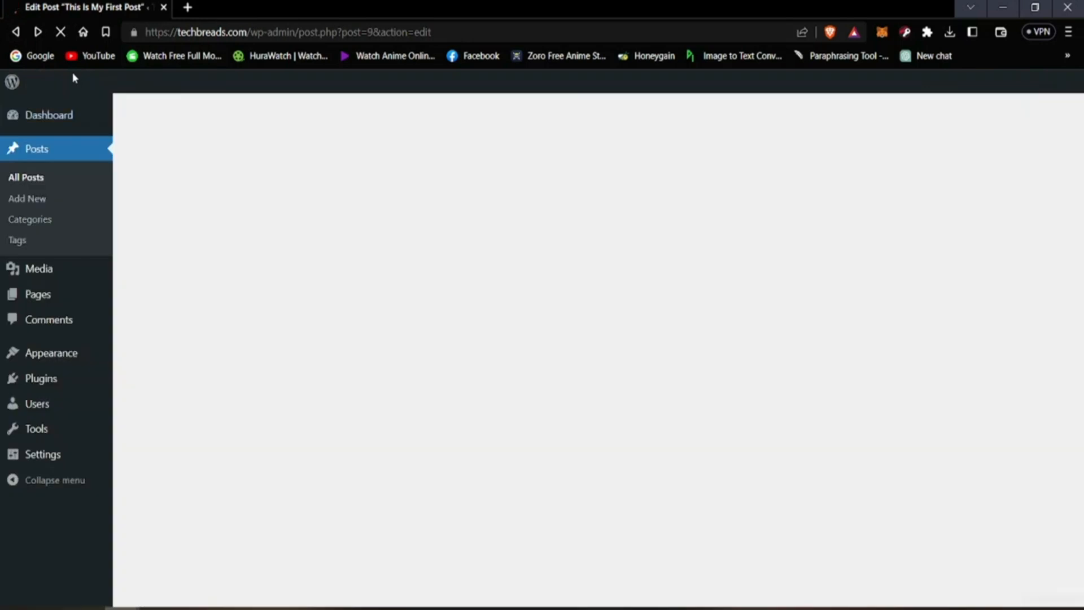
Step: Open the live site in a new tab and view the image and linked caption in "This Is My First Post"
mouse_move(70, 85)
right_click(70, 112)
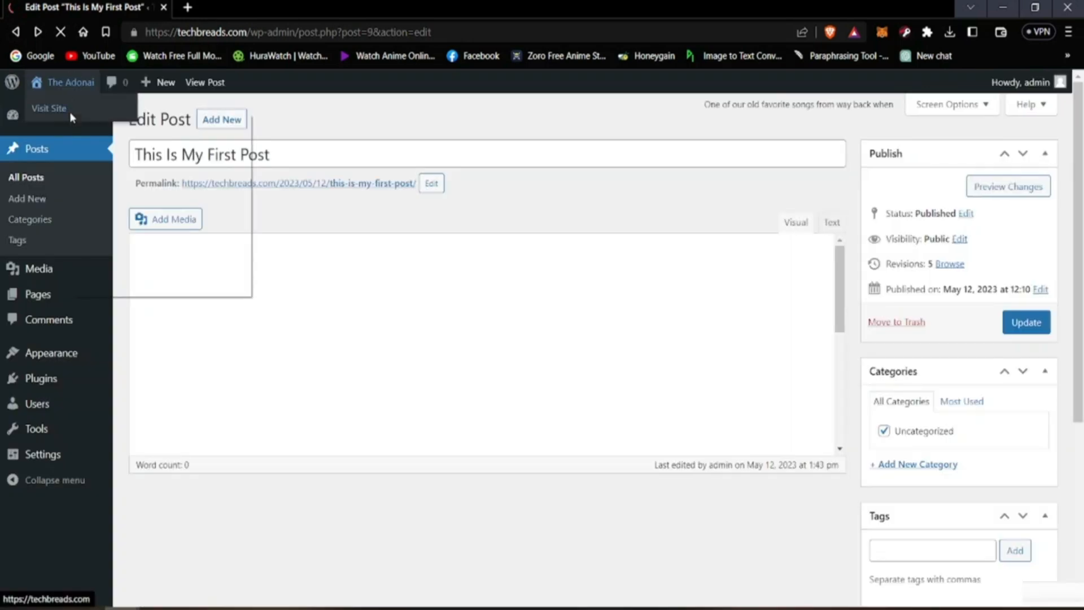
click(88, 124)
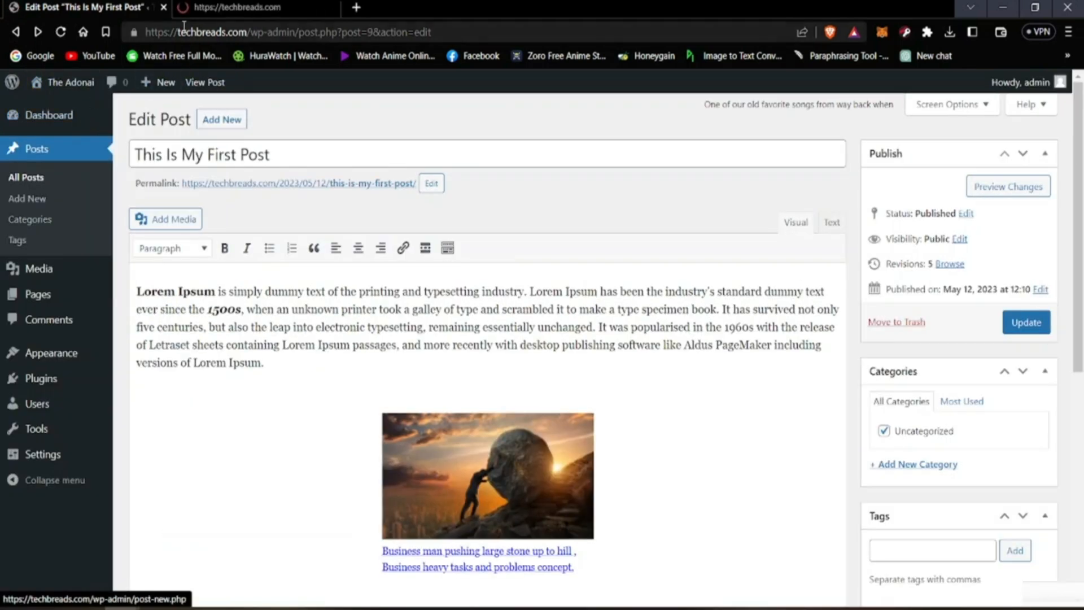
click(226, 7)
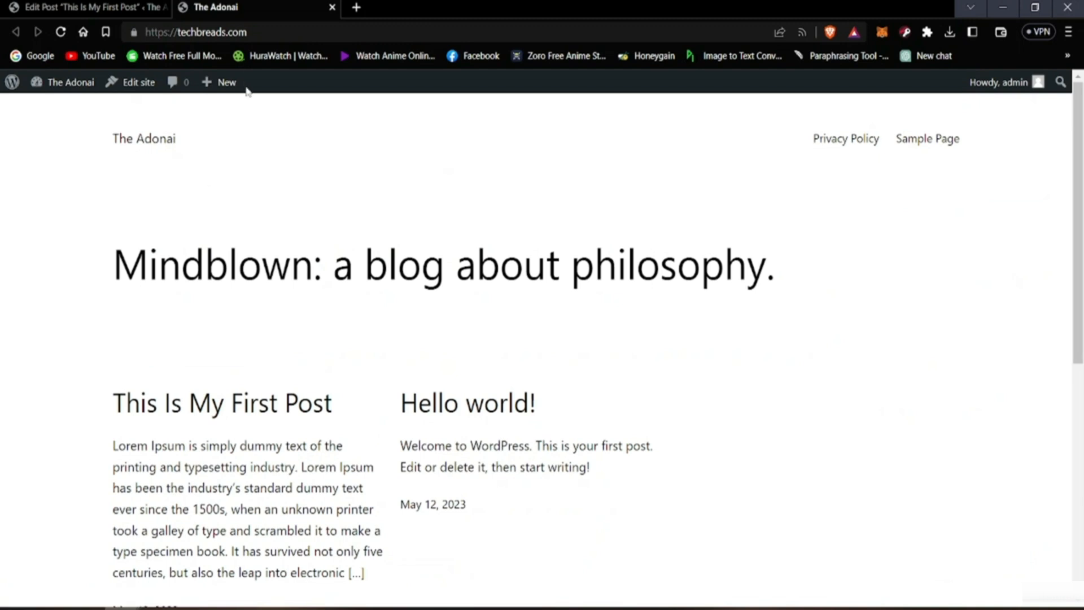
scroll(141, 367, down, 3)
click(208, 274)
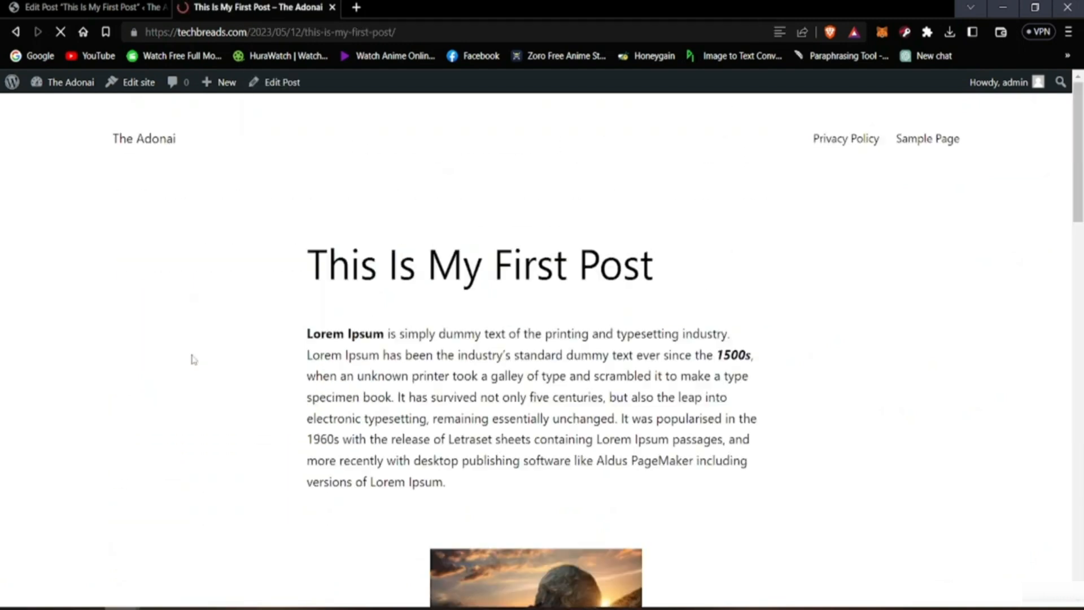
scroll(505, 398, down, 7)
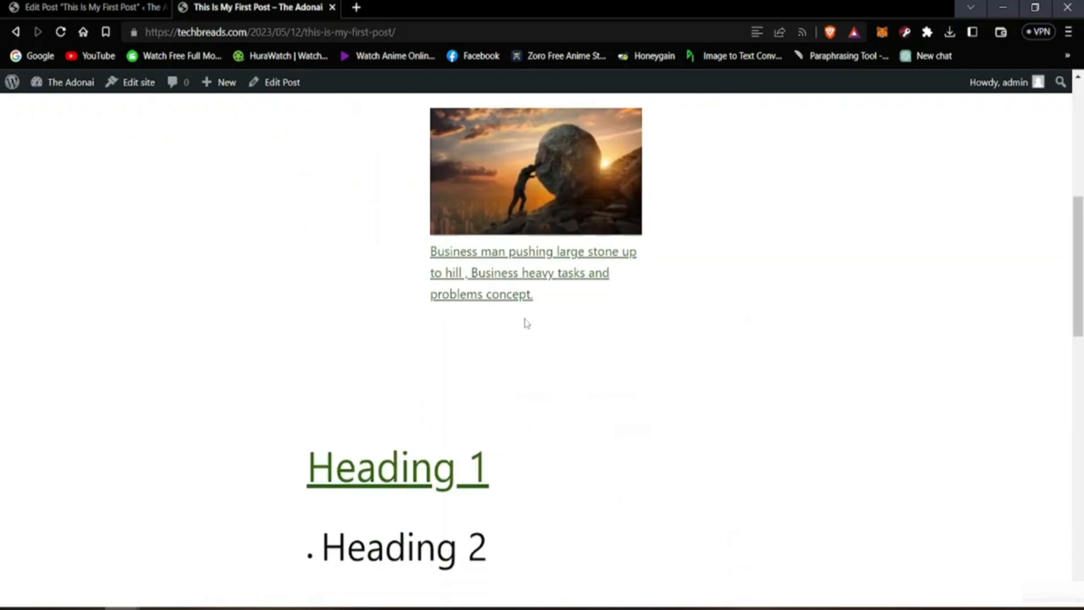
scroll(528, 321, up, 2)
scroll(528, 321, up, 1)
scroll(528, 323, down, 1)
Step: Return to the post editor and enlarge the centered image proportionally, keeping it between the paragraph and Heading 1
click(135, 6)
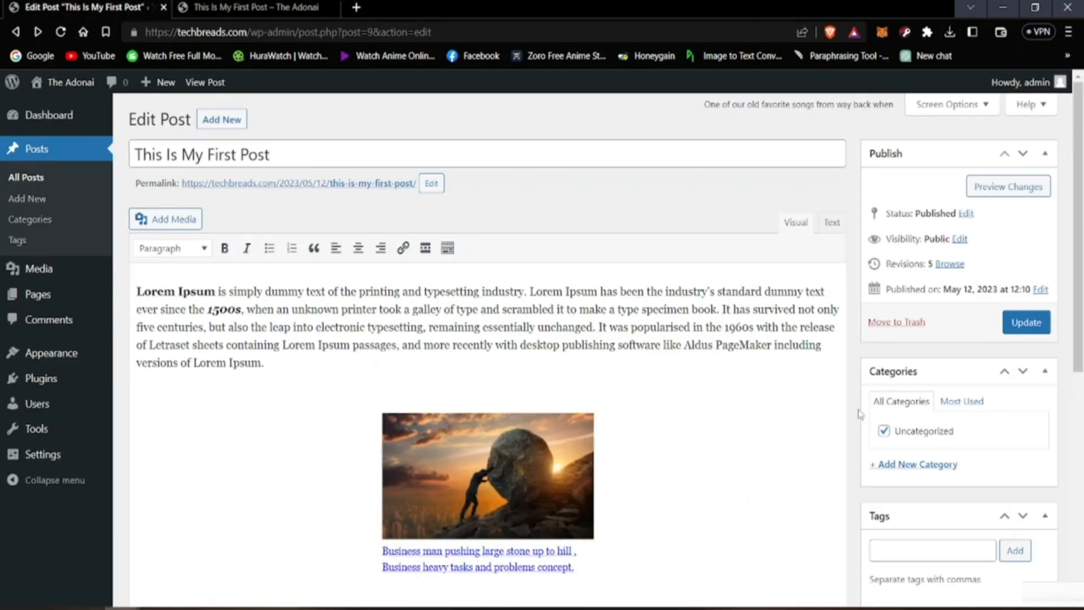
scroll(844, 507, down, 4)
scroll(825, 491, down, 3)
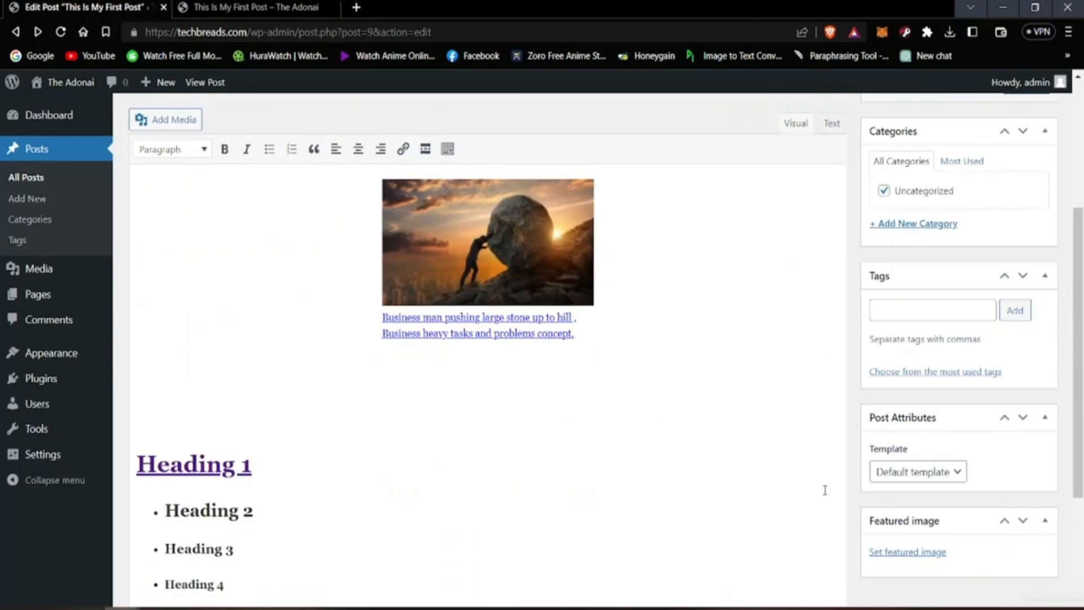
scroll(307, 437, up, 8)
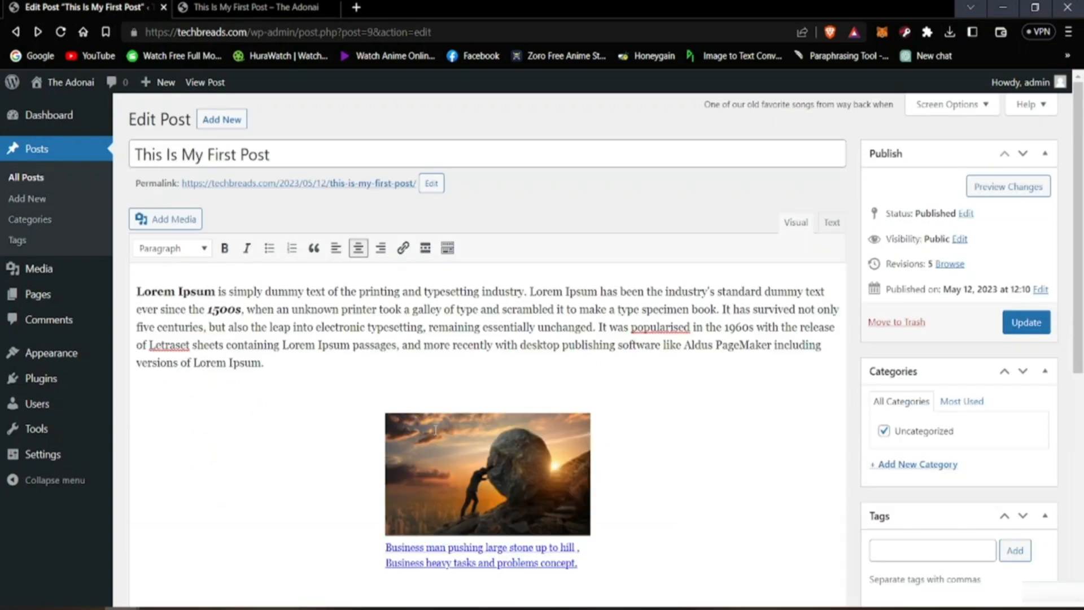
click(444, 506)
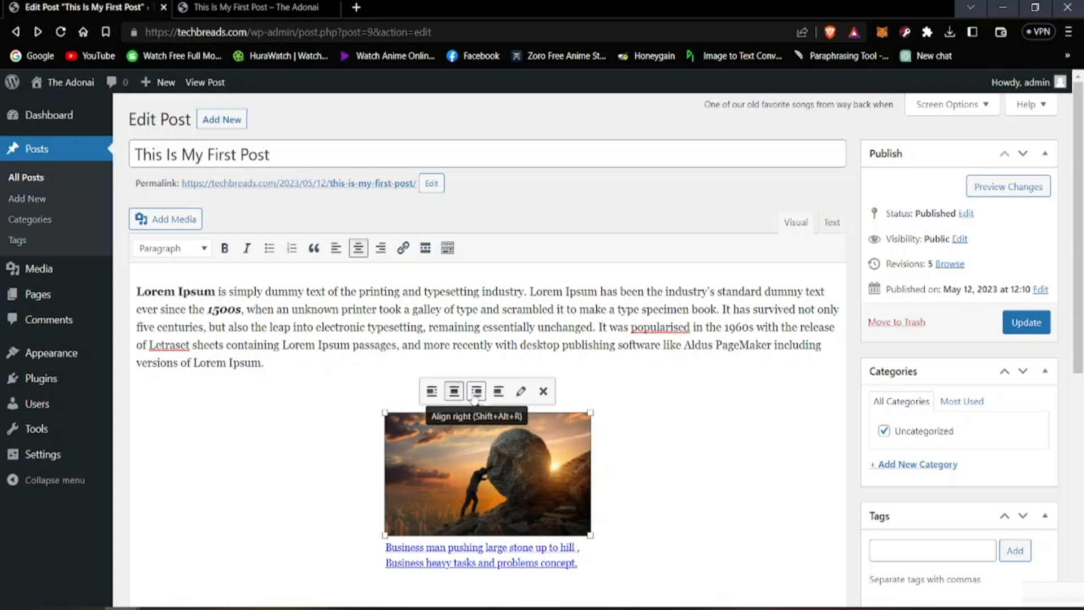
drag(384, 412, 328, 372)
scroll(345, 417, down, 4)
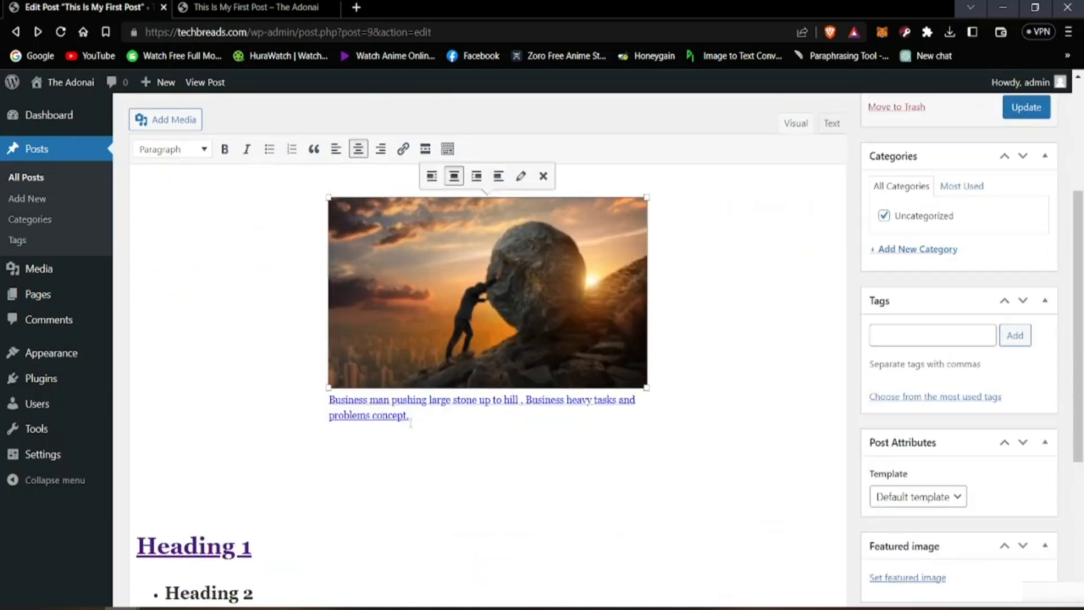
scroll(373, 403, up, 3)
scroll(372, 403, up, 3)
scroll(390, 423, down, 3)
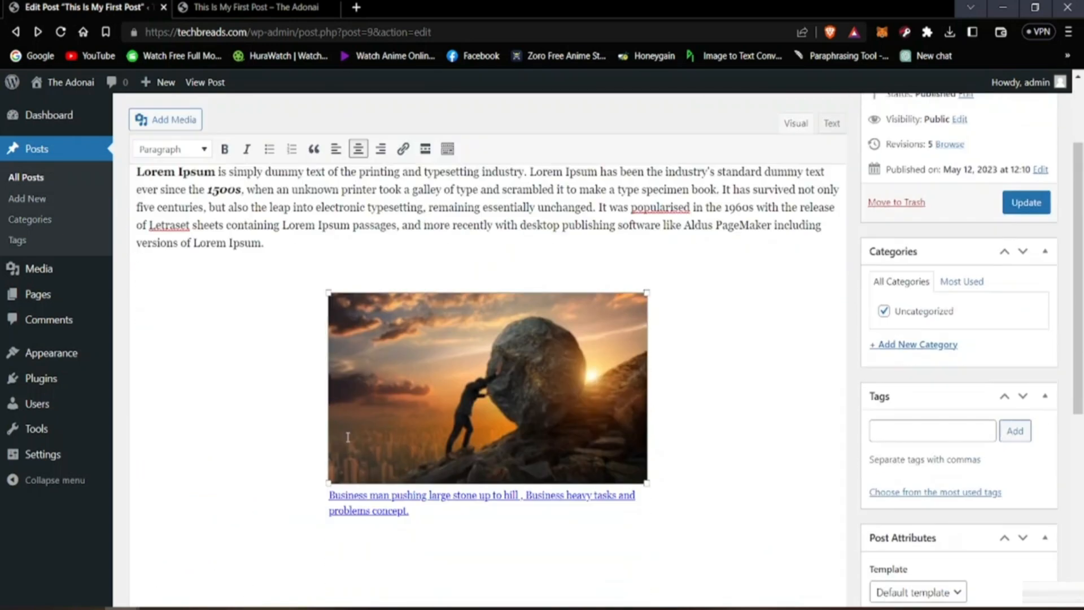
drag(332, 452, 267, 498)
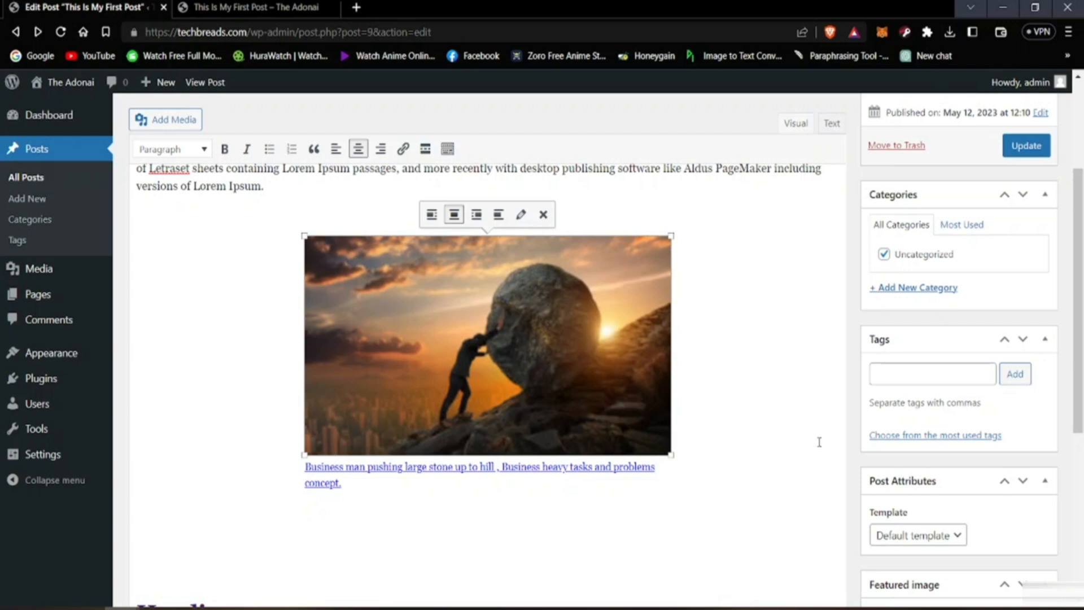
click(819, 442)
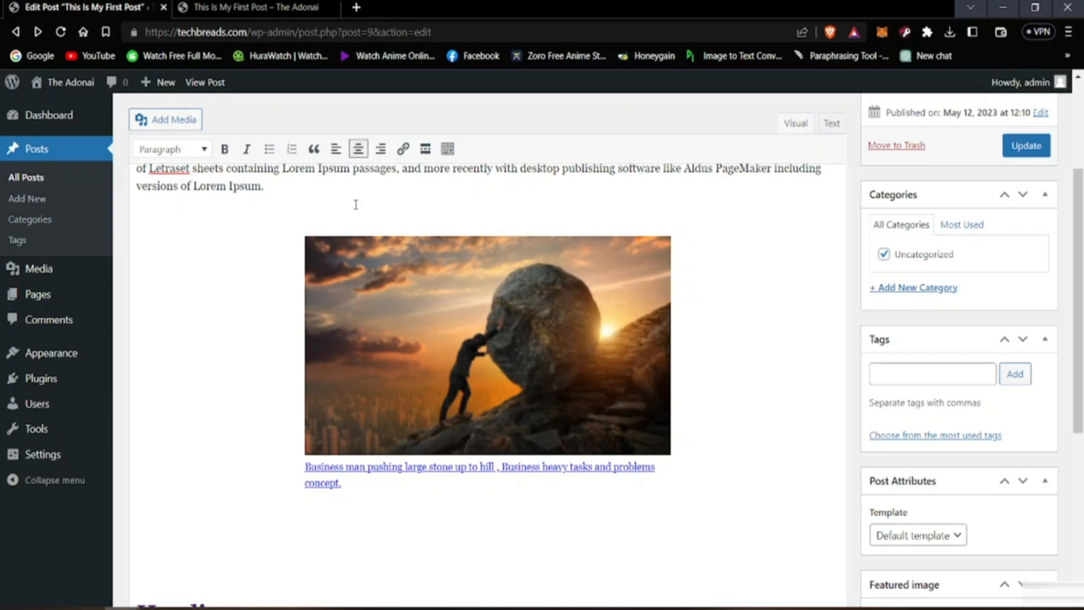
Step: Look at the image on the live post, then update the post in the editor to publish the enlarged image
click(257, 7)
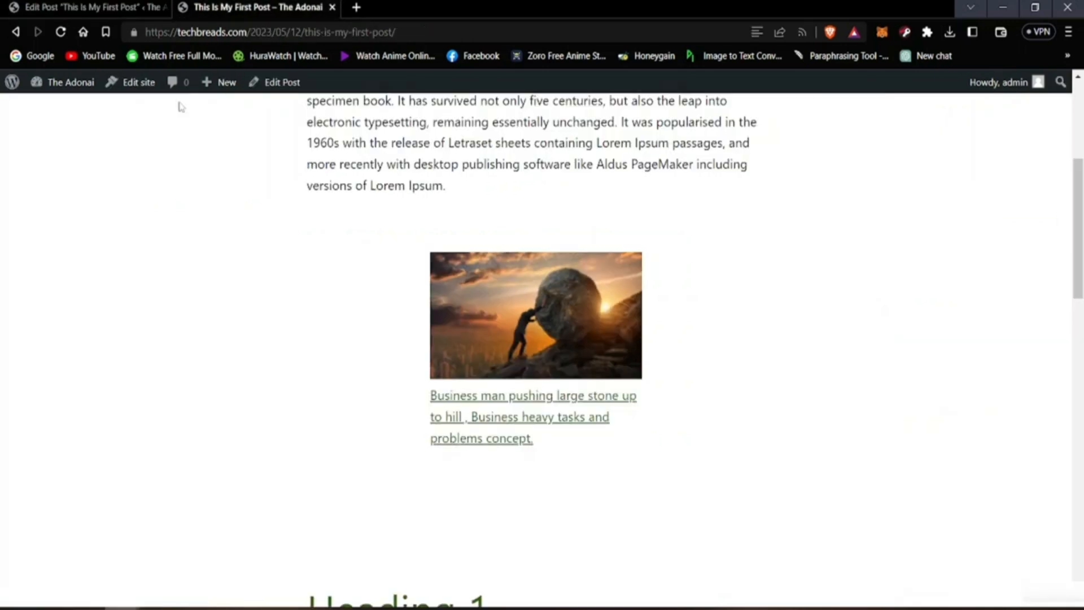
click(60, 7)
click(1026, 146)
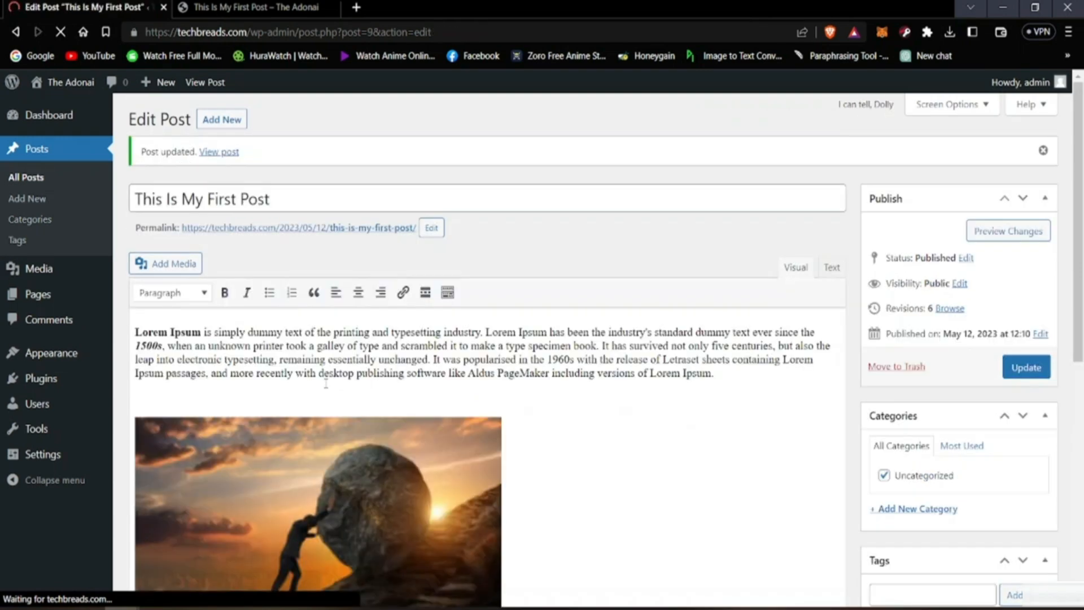
scroll(347, 380, down, 2)
Step: Reload the published post and compare its image size with the image in the editor
click(256, 7)
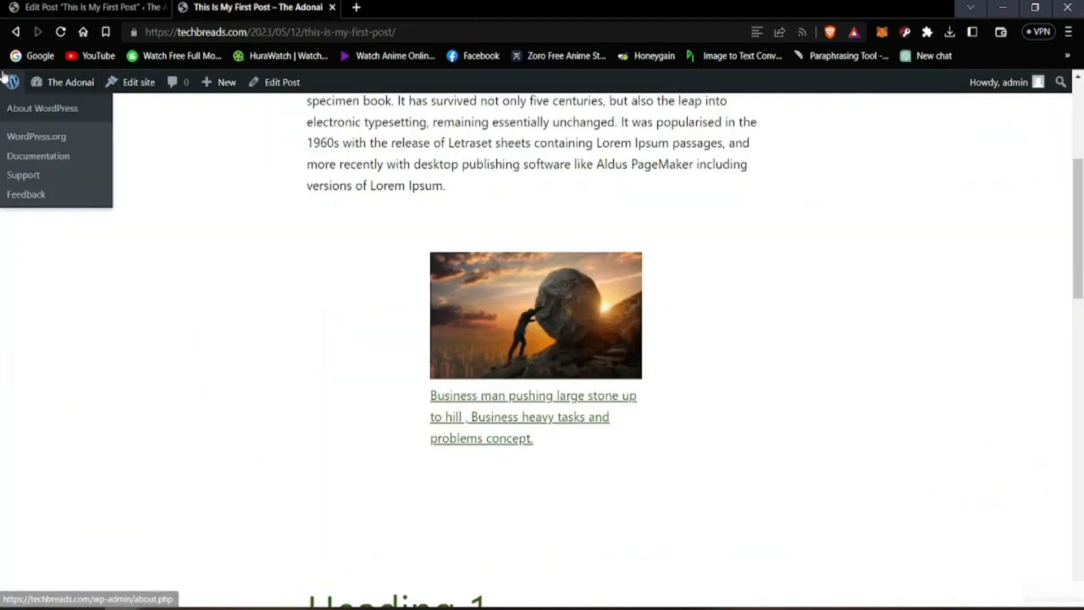
click(62, 33)
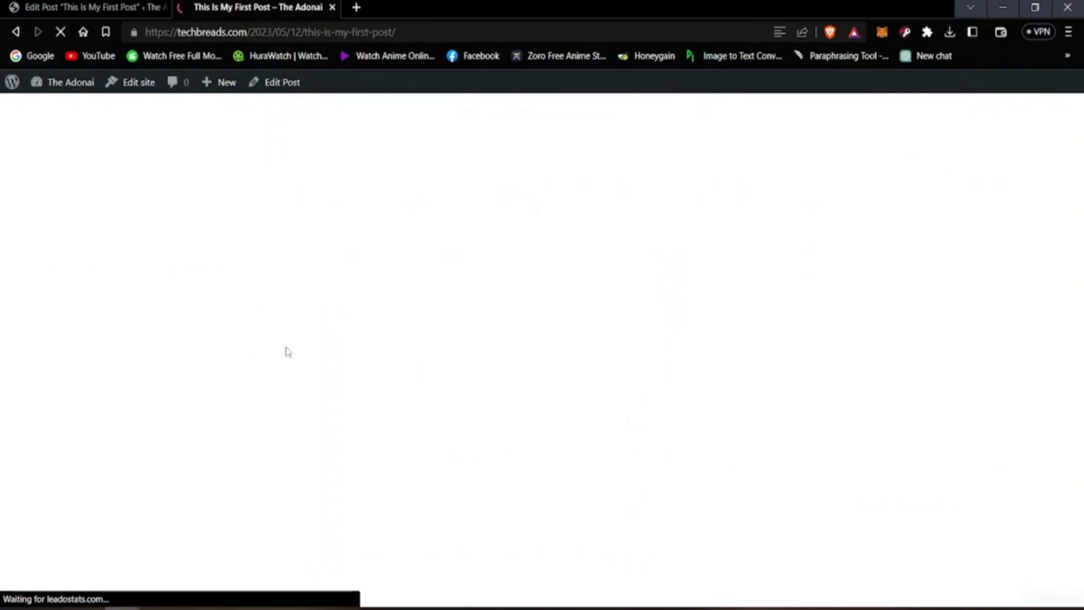
scroll(864, 387, down, 1)
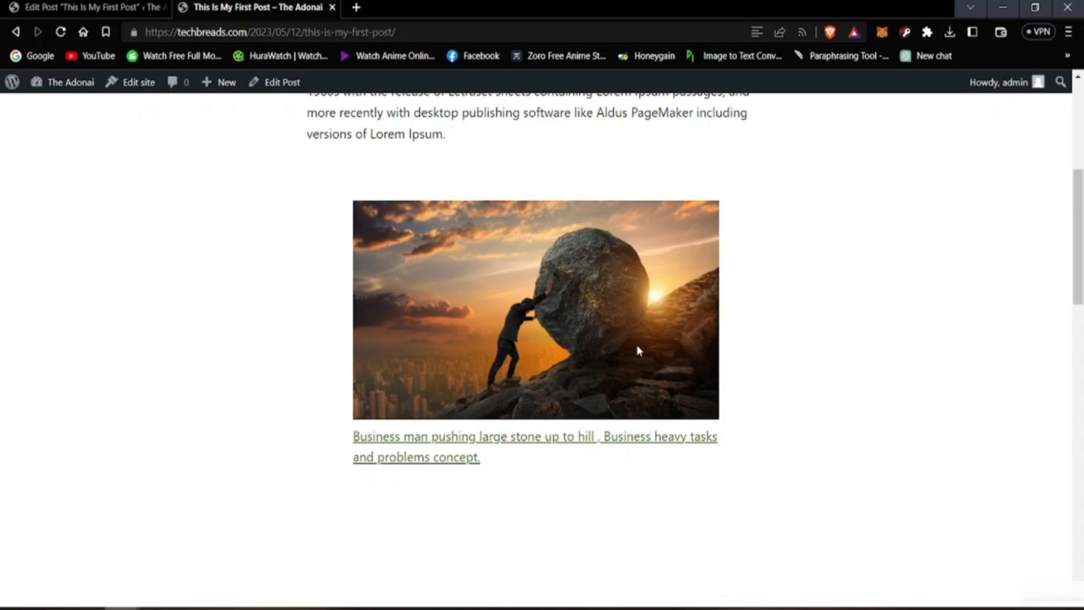
scroll(636, 346, down, 2)
scroll(472, 317, up, 3)
click(112, 6)
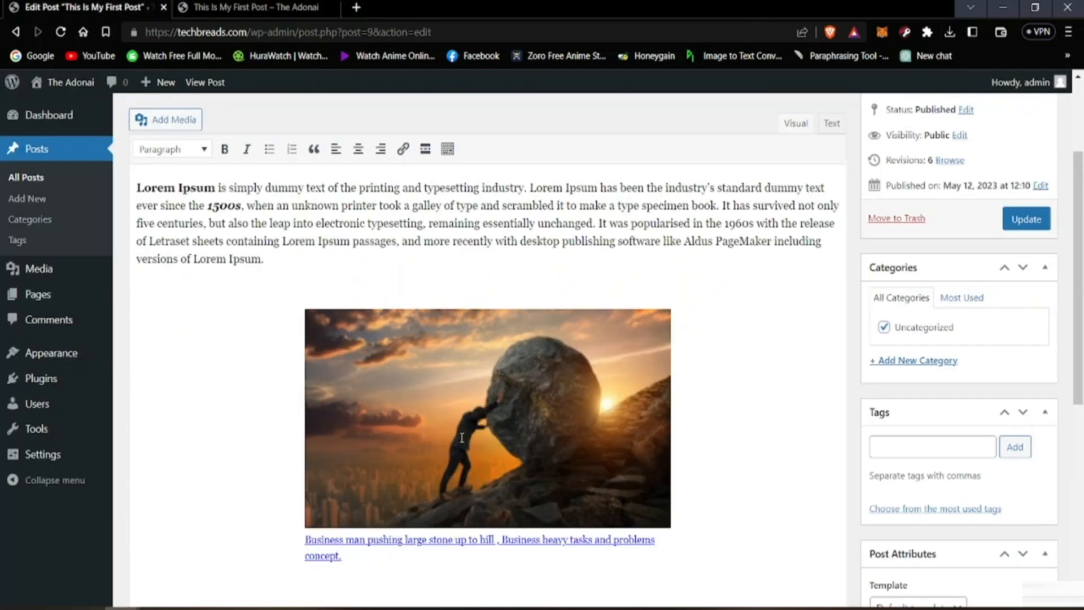
click(257, 7)
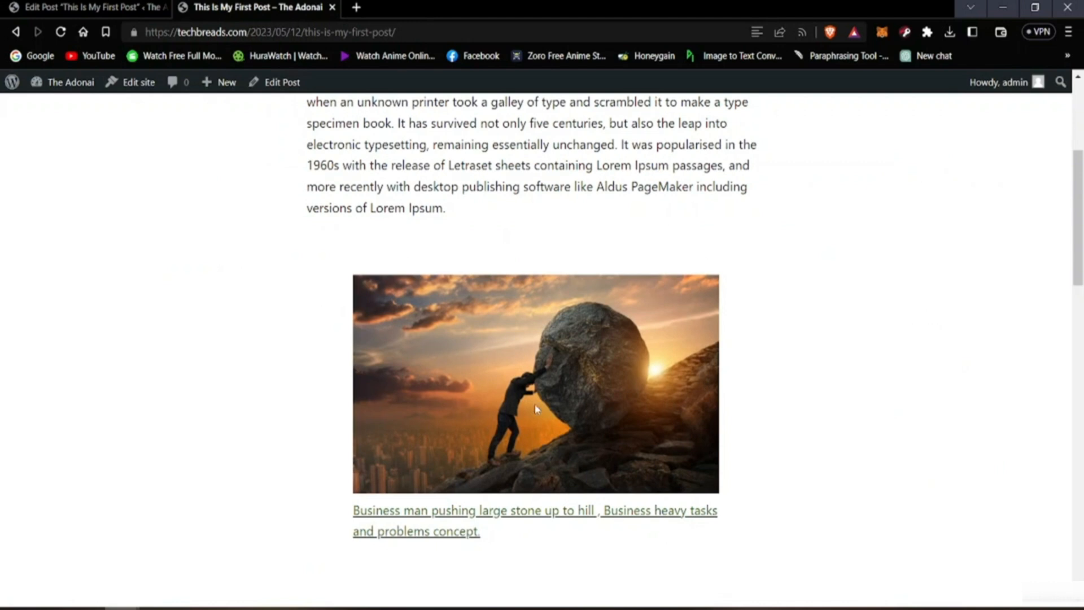
scroll(527, 446, down, 3)
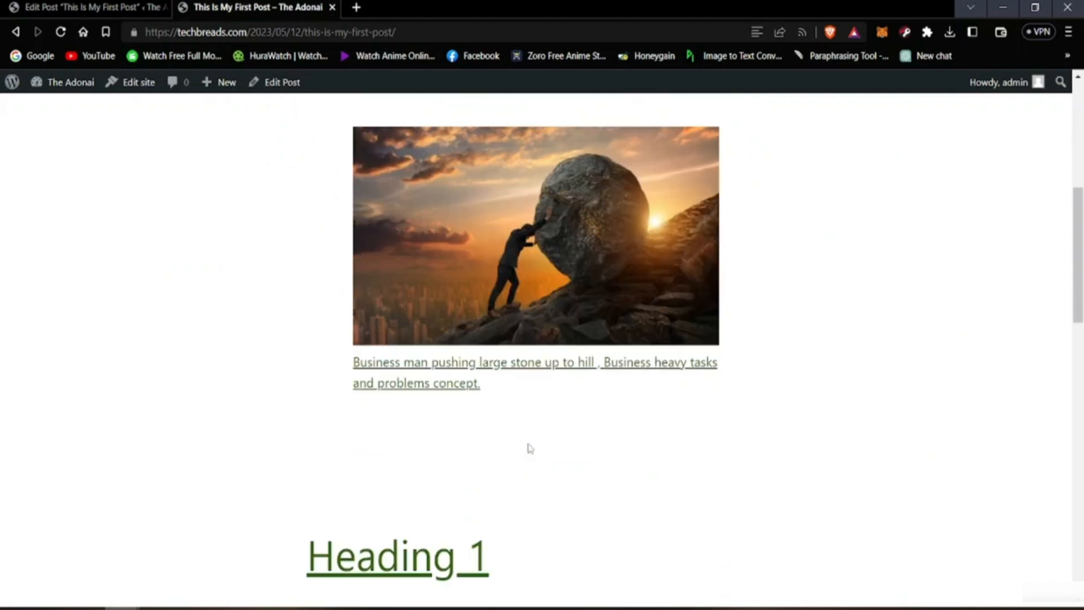
scroll(356, 322, up, 4)
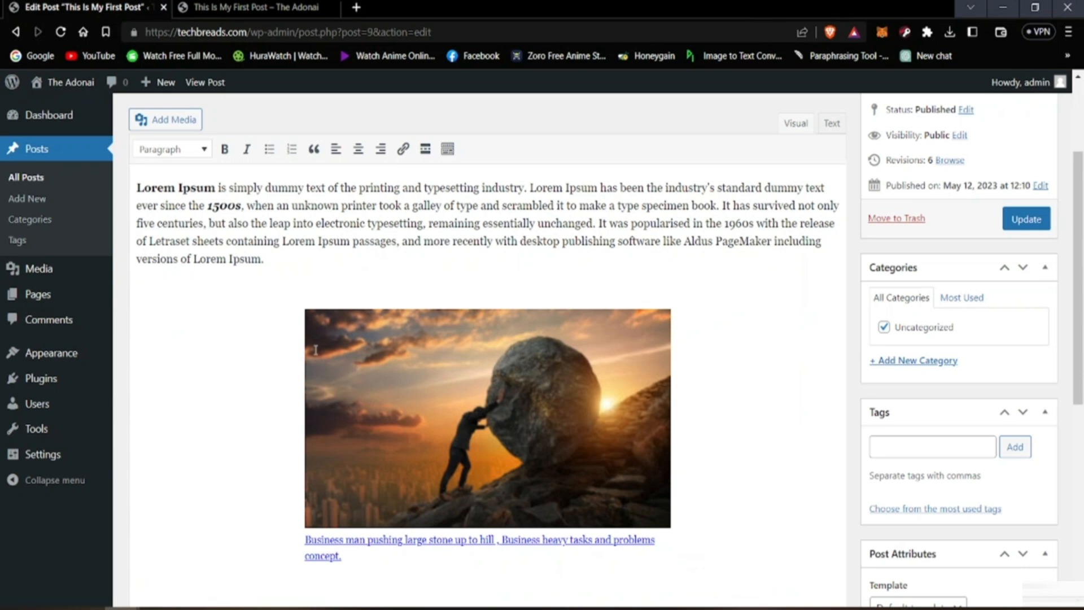
Step: Enlarge the post's image proportionally again in the editor so it spans most of the content width
click(314, 346)
drag(304, 528, 196, 593)
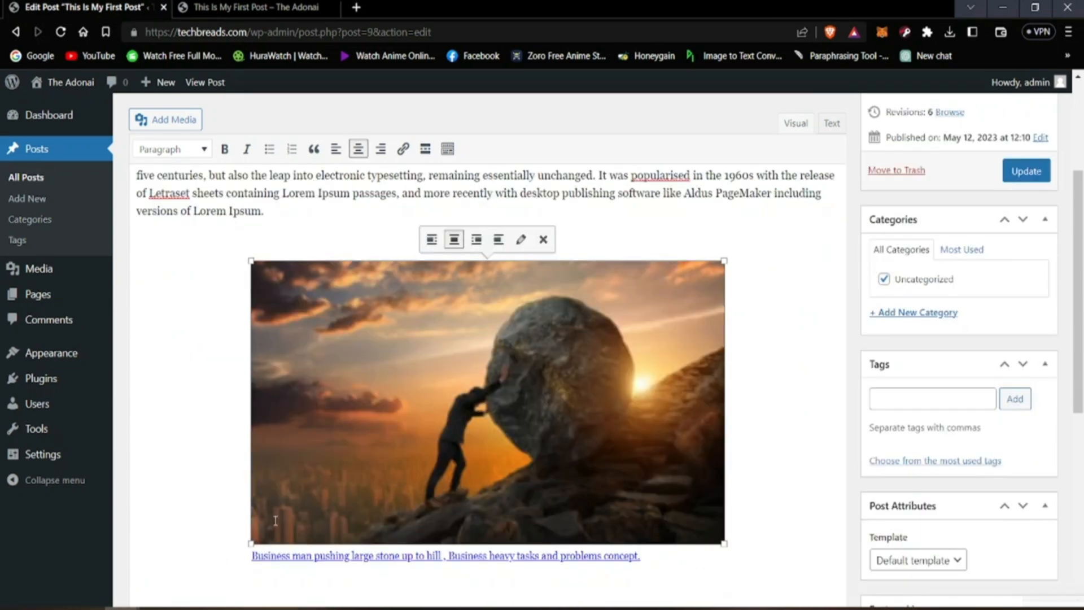
drag(251, 545, 205, 564)
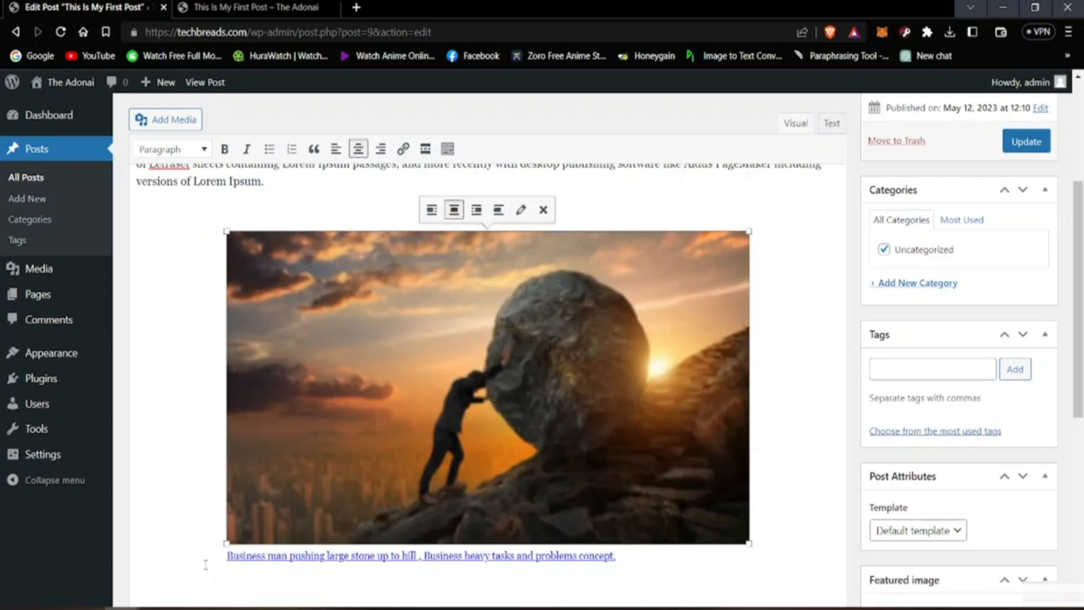
Step: Update the post to save the enlarged image and check the paragraph and image layout in the editor
click(1026, 141)
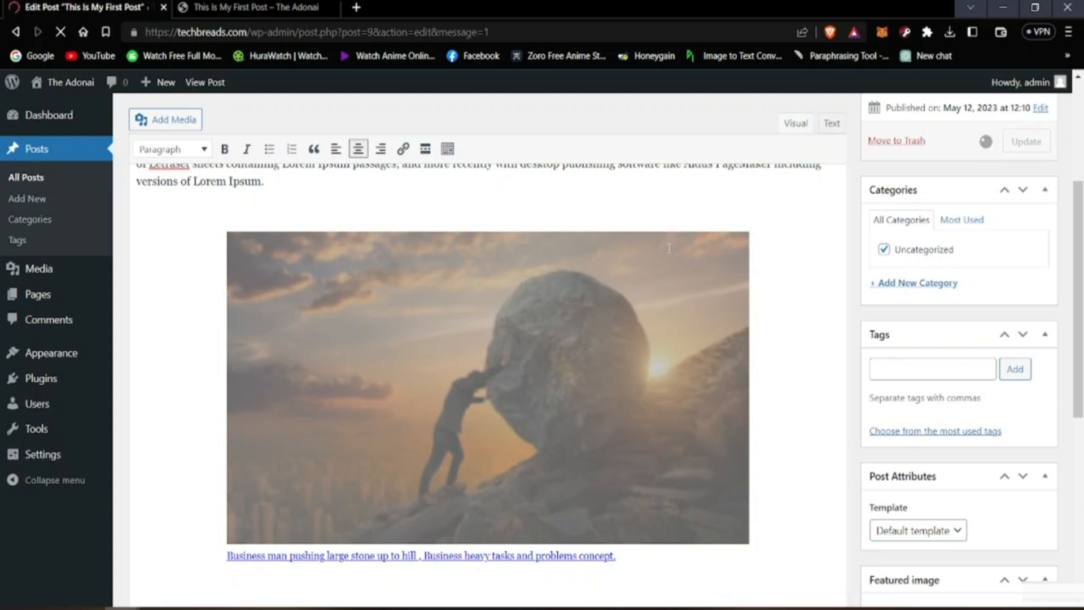
scroll(528, 277, down, 6)
scroll(528, 277, up, 6)
scroll(528, 277, down, 3)
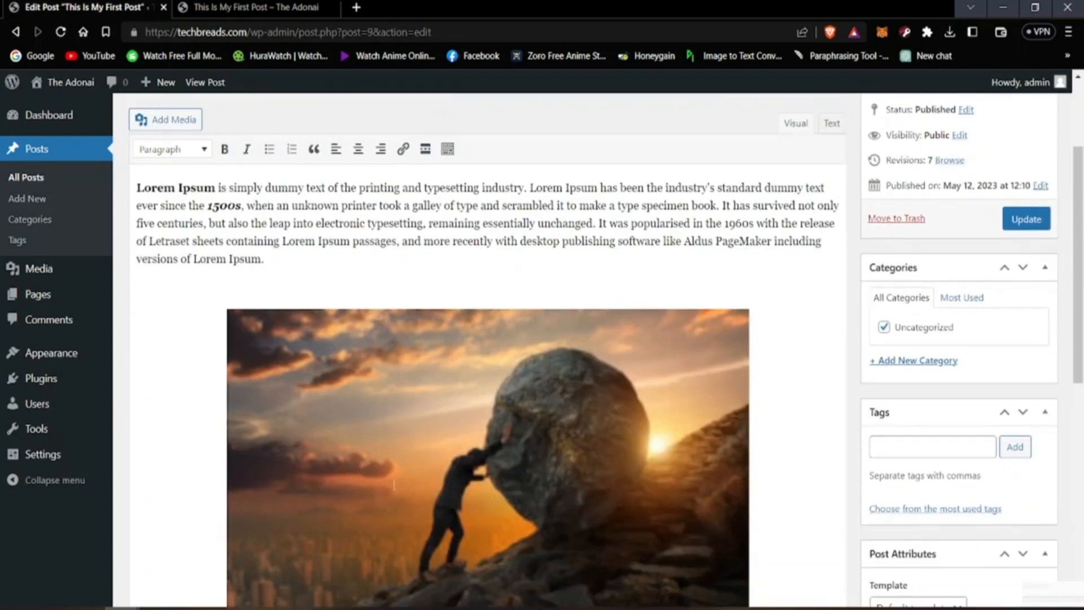
scroll(394, 484, down, 5)
scroll(303, 190, up, 6)
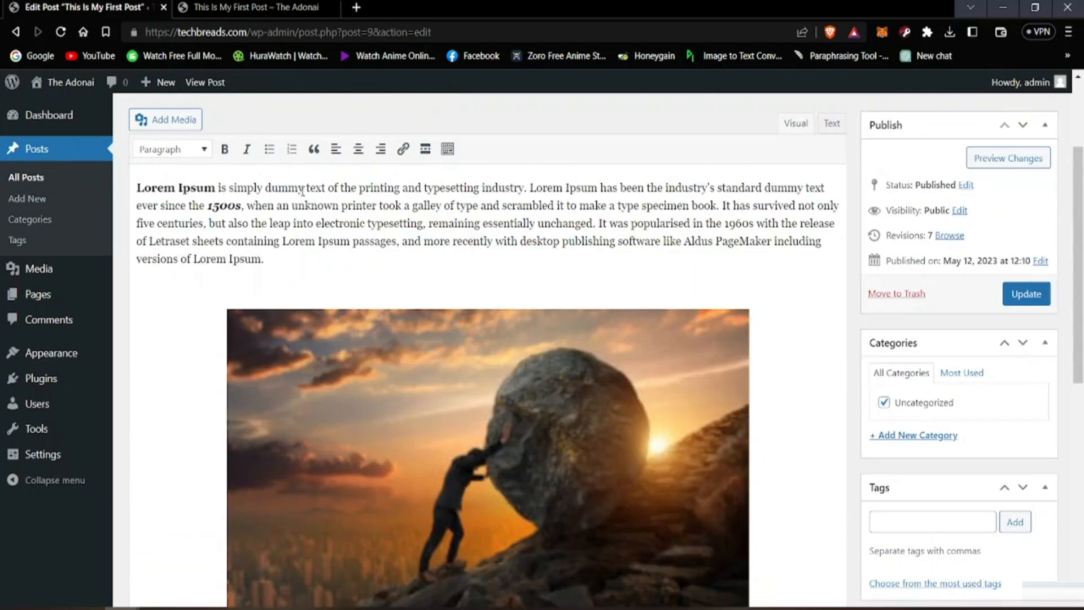
Step: Reload the published post and examine the enlarged image with its linked caption
click(266, 7)
click(61, 33)
scroll(477, 361, down, 4)
scroll(652, 346, up, 4)
scroll(607, 355, down, 4)
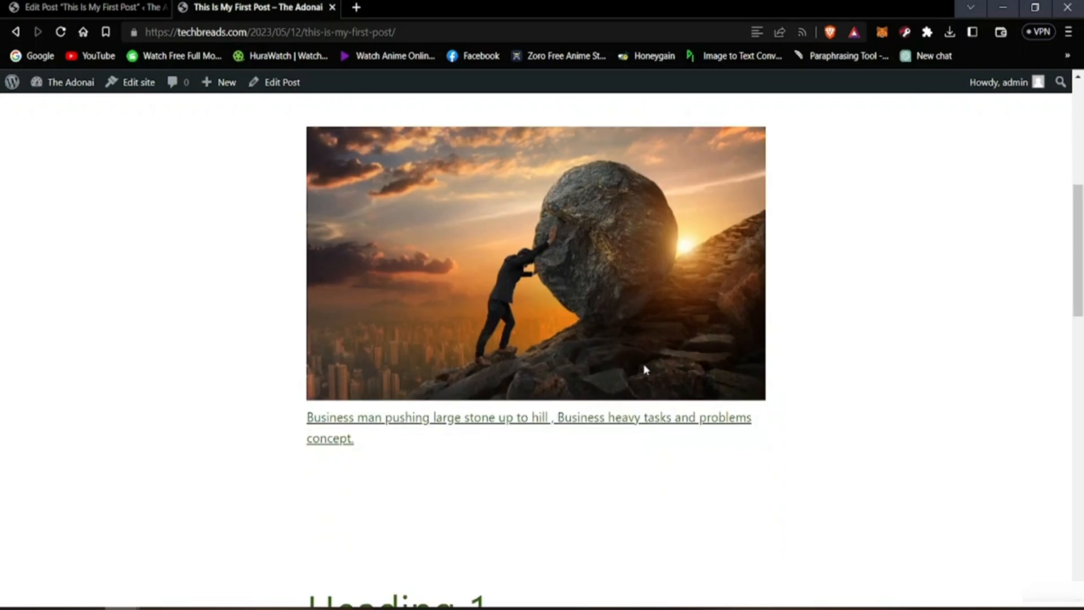
scroll(924, 314, up, 4)
scroll(864, 305, down, 4)
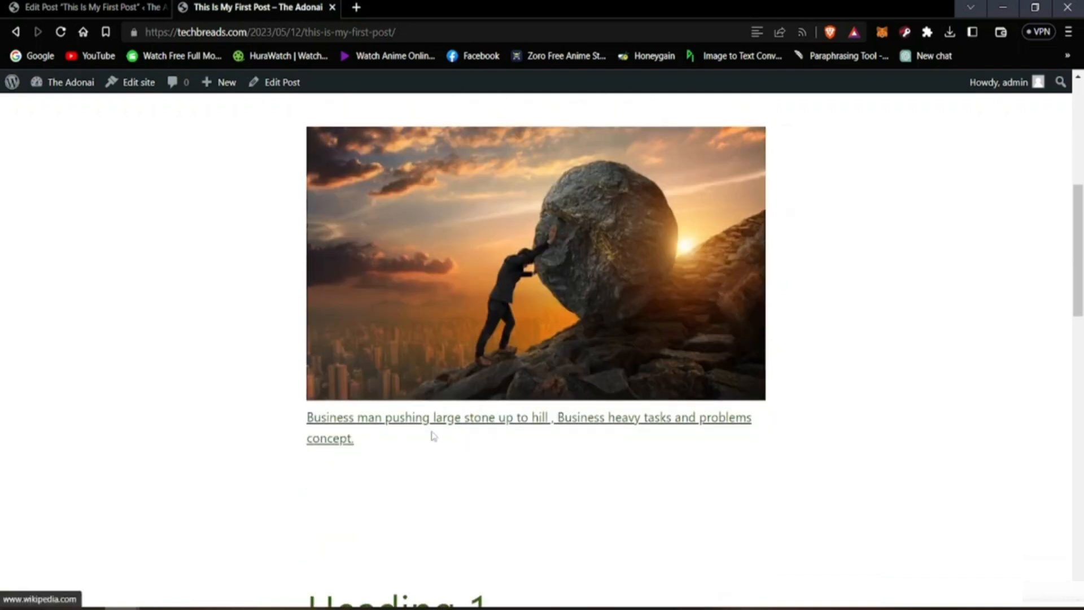
Step: Test the image caption's link by opening it in a new tab and viewing the Wikipedia page
right_click(384, 422)
click(404, 433)
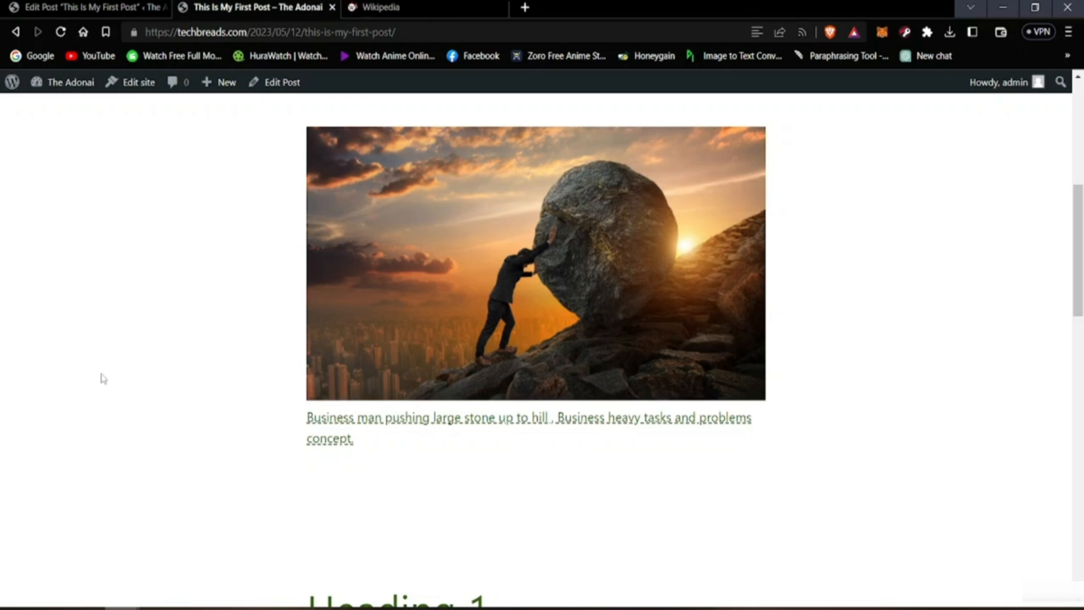
key(ctrl+Tab)
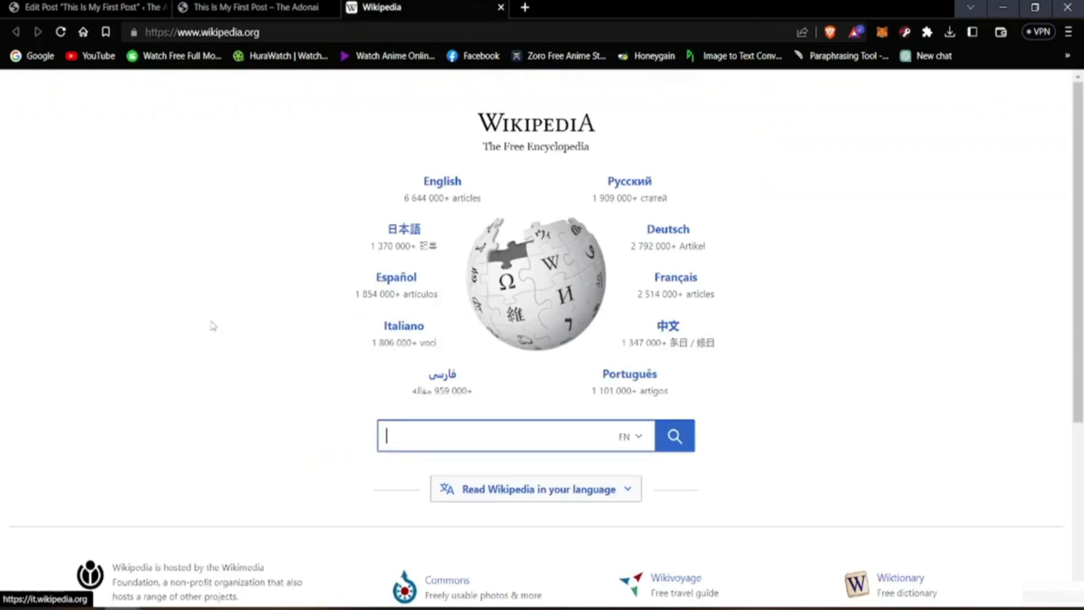
scroll(283, 409, down, 1)
scroll(283, 409, up, 1)
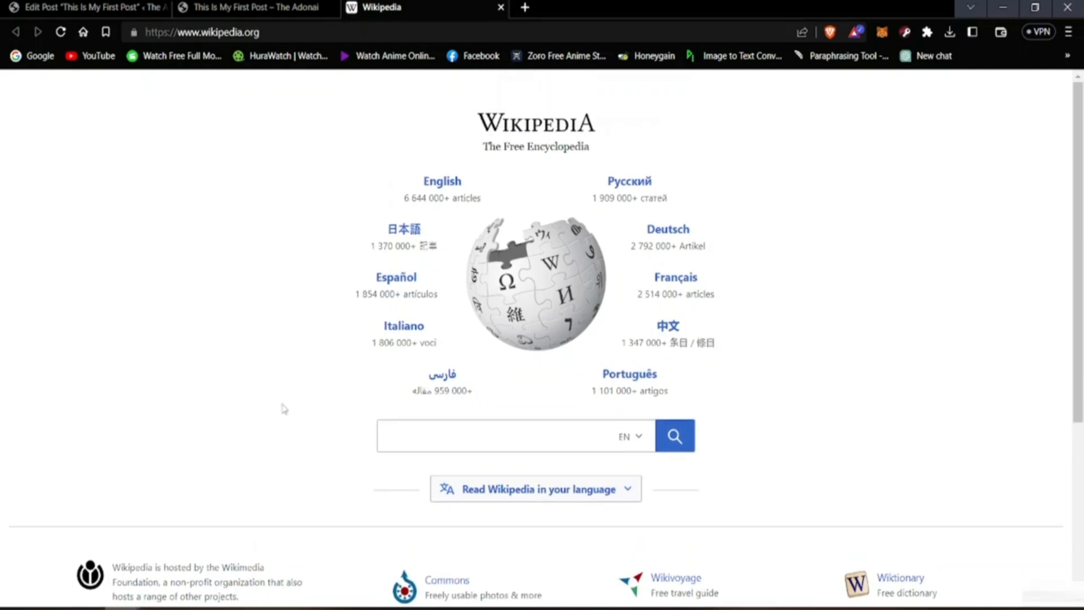
Step: Return to the published post and examine its opening paragraph, image, linked caption and headings
click(218, 7)
scroll(271, 463, up, 5)
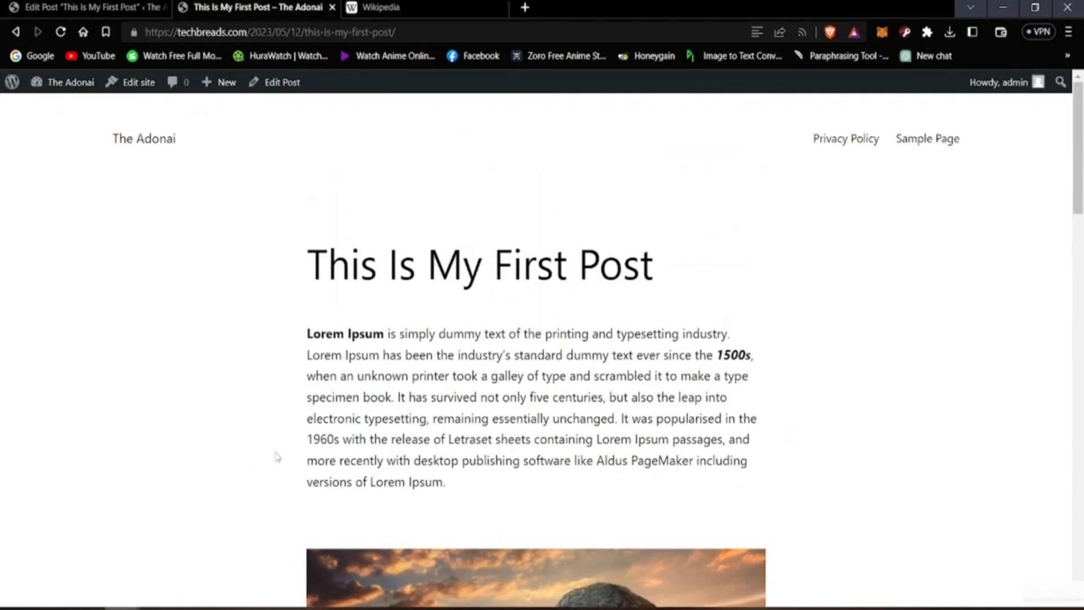
scroll(602, 439, down, 4)
scroll(570, 450, down, 4)
scroll(568, 443, up, 5)
scroll(566, 441, down, 3)
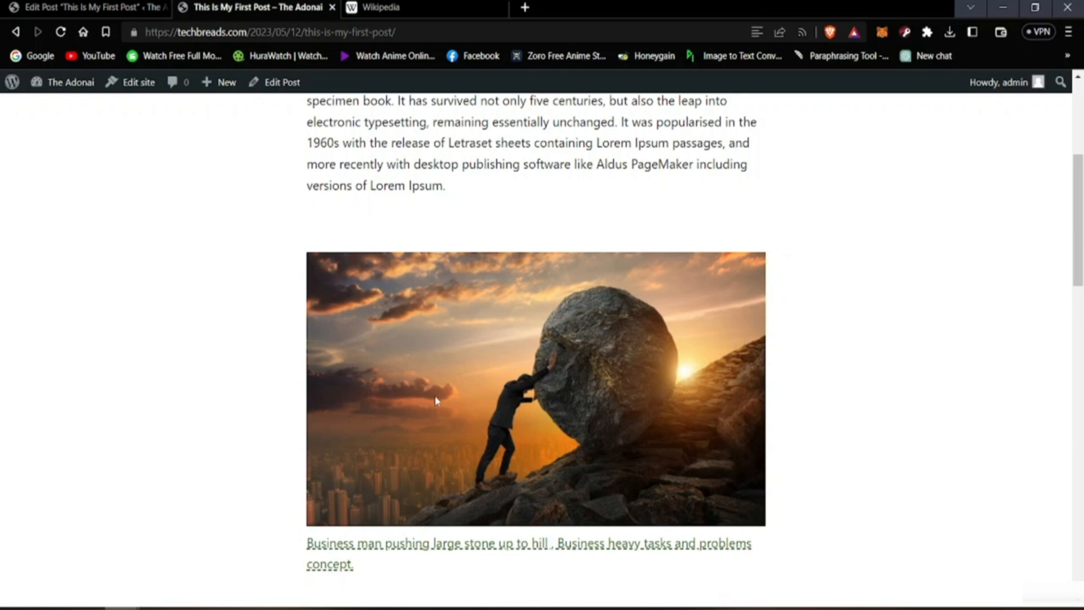
scroll(360, 382, up, 1)
scroll(361, 384, down, 7)
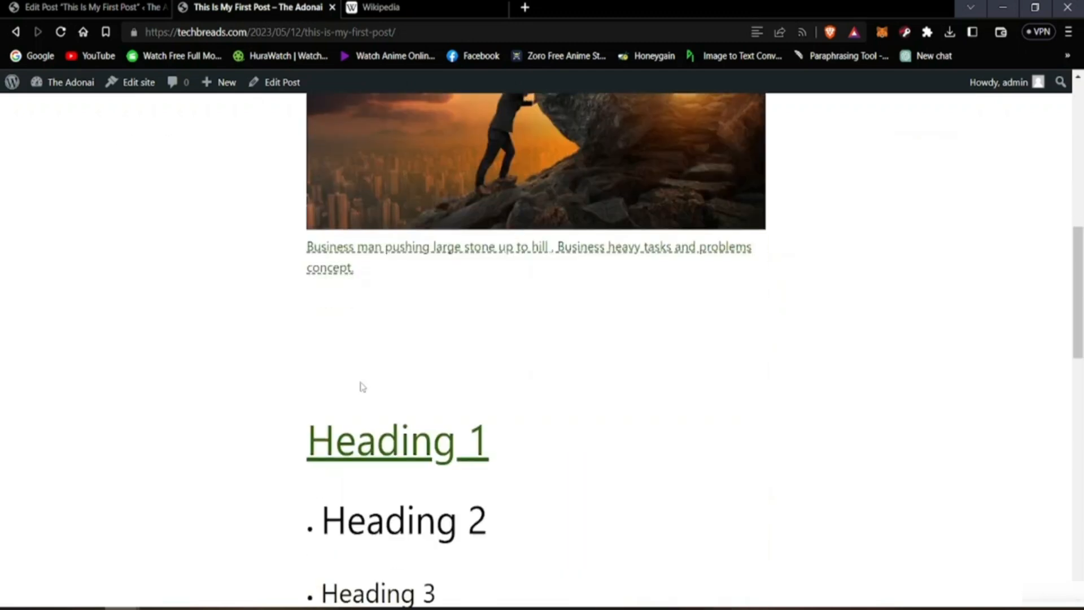
scroll(361, 386, up, 1)
scroll(361, 384, down, 4)
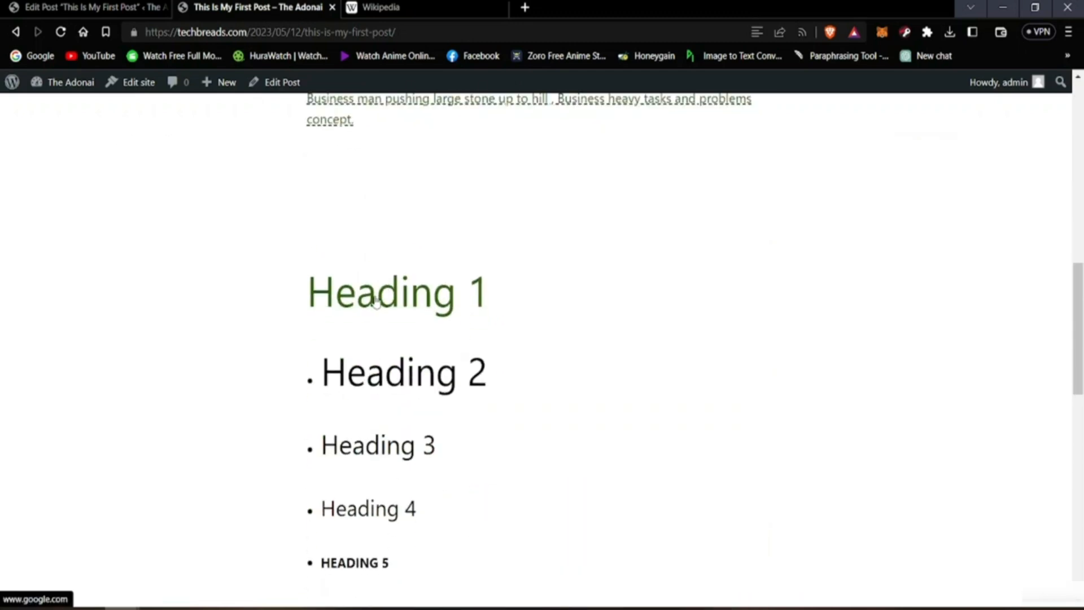
scroll(376, 302, up, 3)
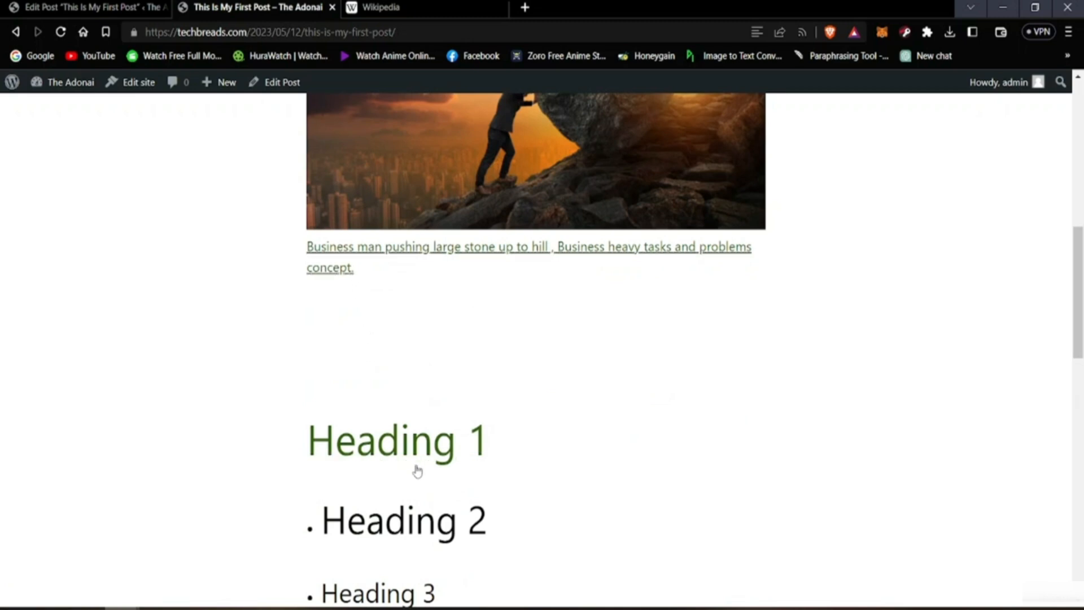
scroll(303, 452, up, 10)
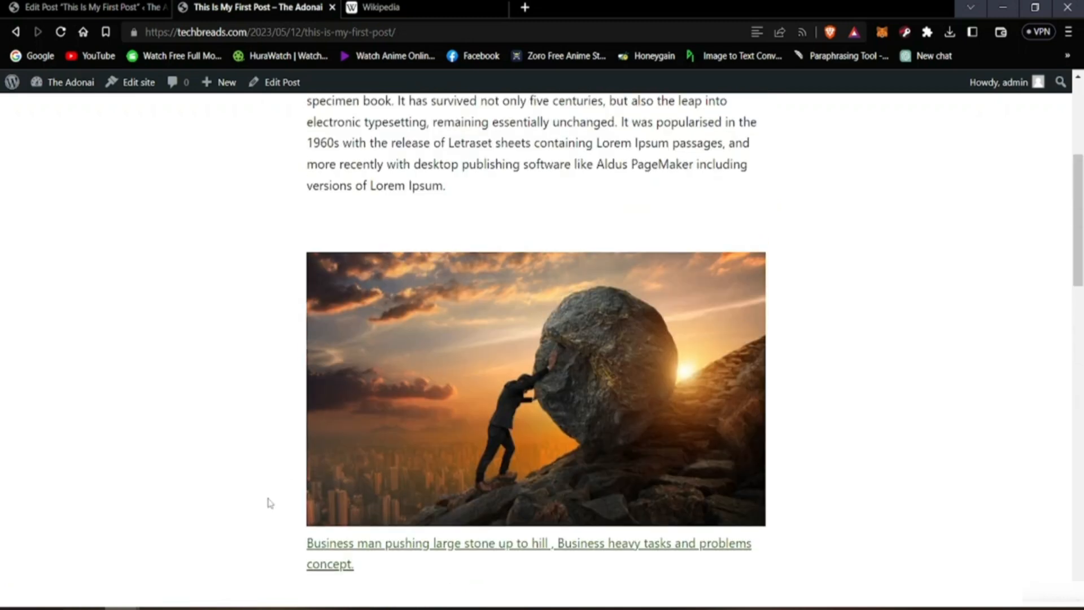
Step: Return to the post editor and insert three blank lines between the image caption and Heading 1
key(ctrl+shift+Tab)
scroll(211, 368, down, 8)
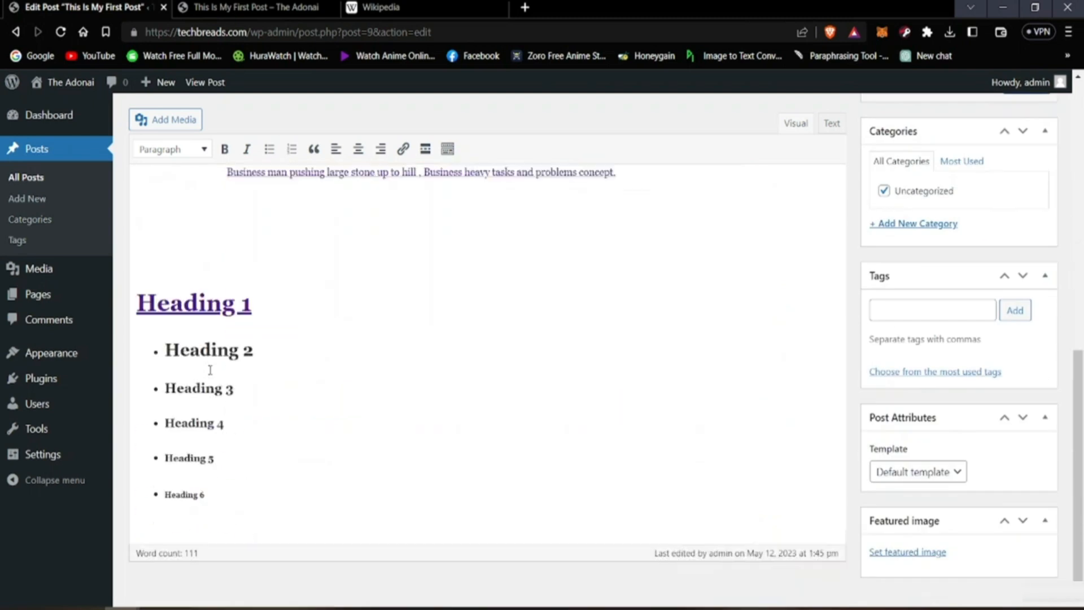
scroll(300, 254, up, 4)
triple_click(635, 384)
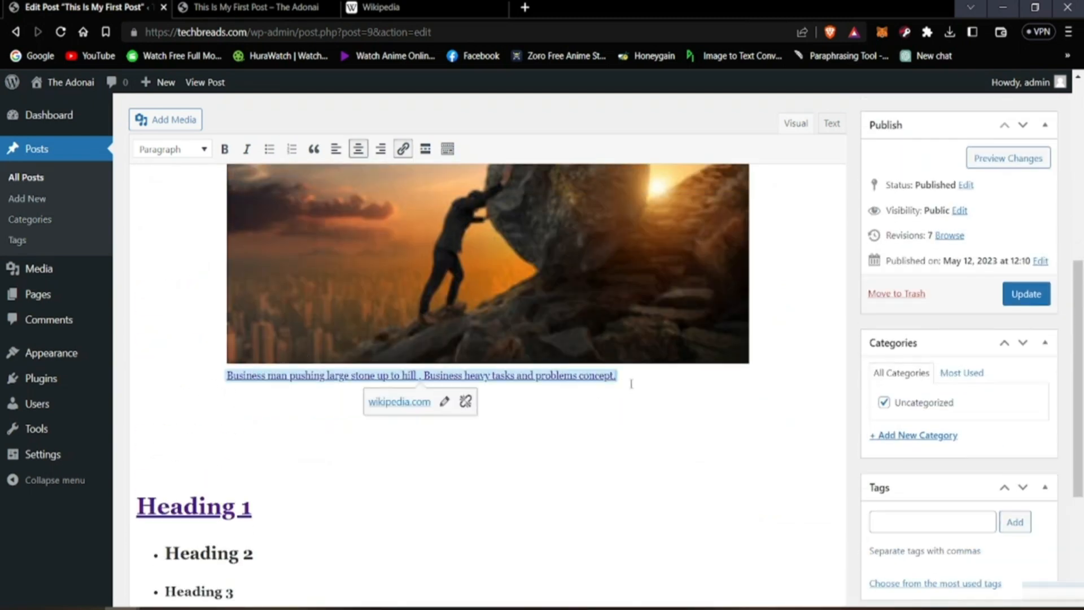
click(445, 445)
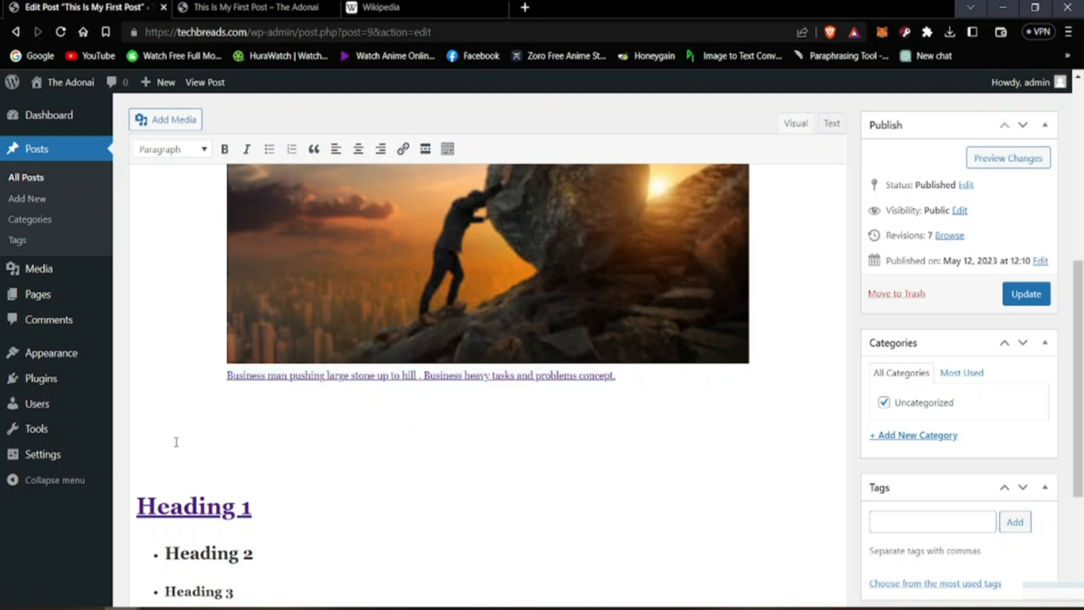
key(Return)
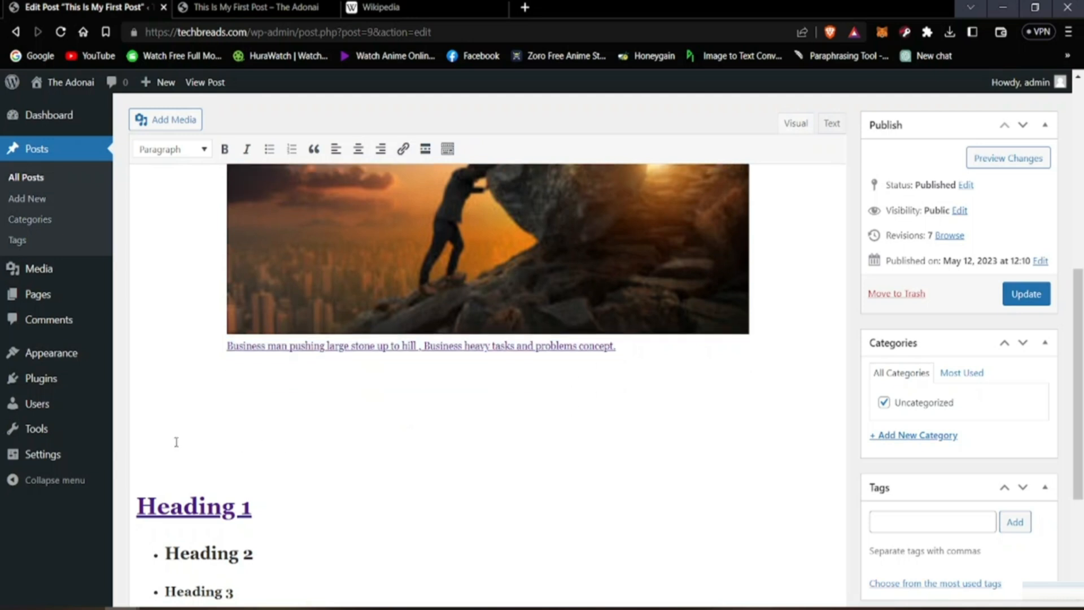
key(Return)
key(Return)
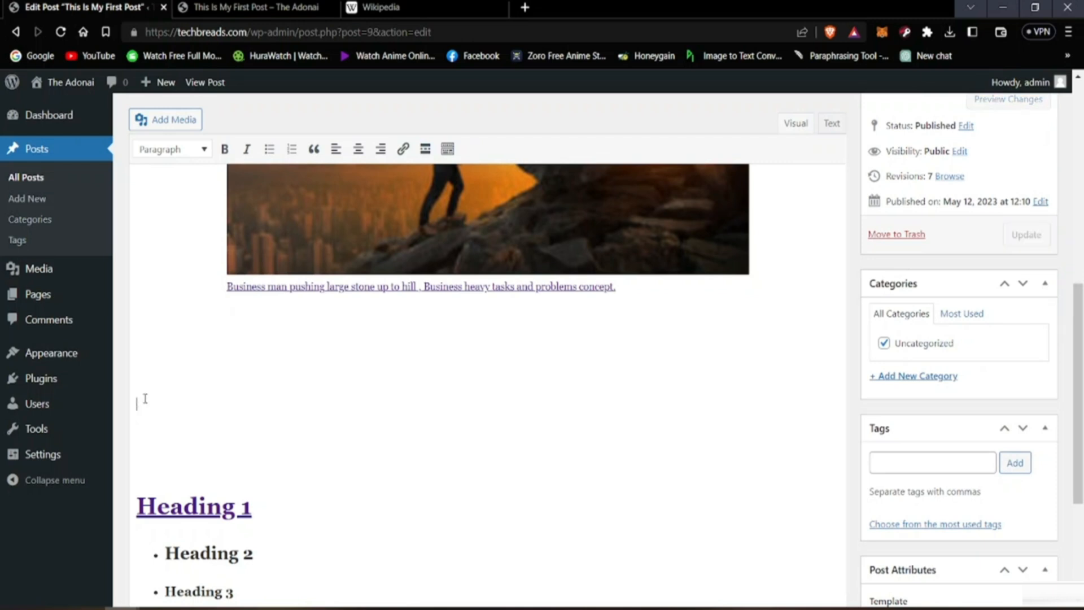
click(164, 119)
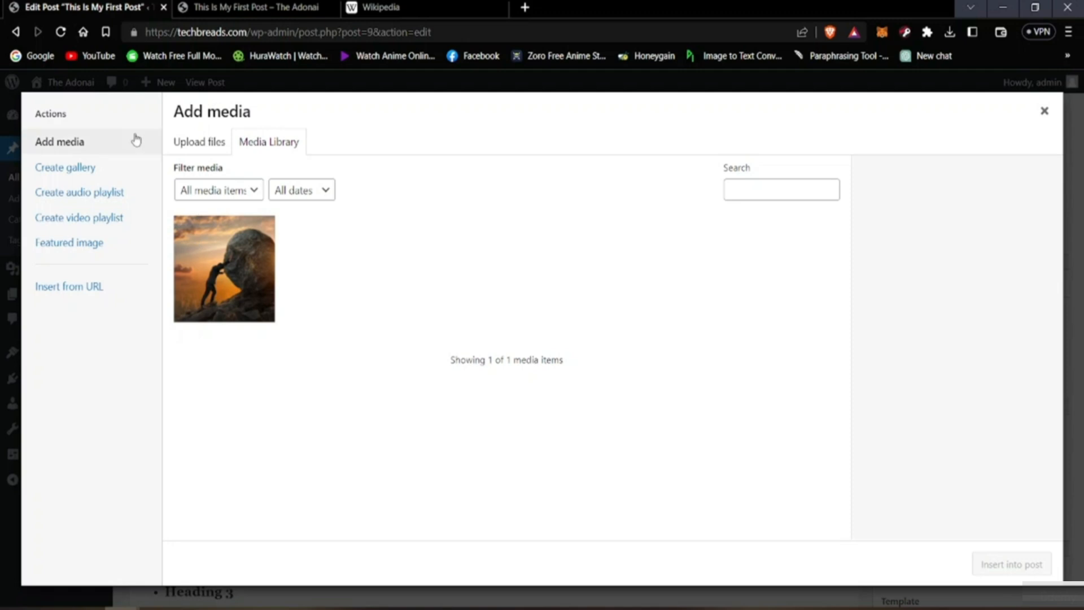
click(201, 142)
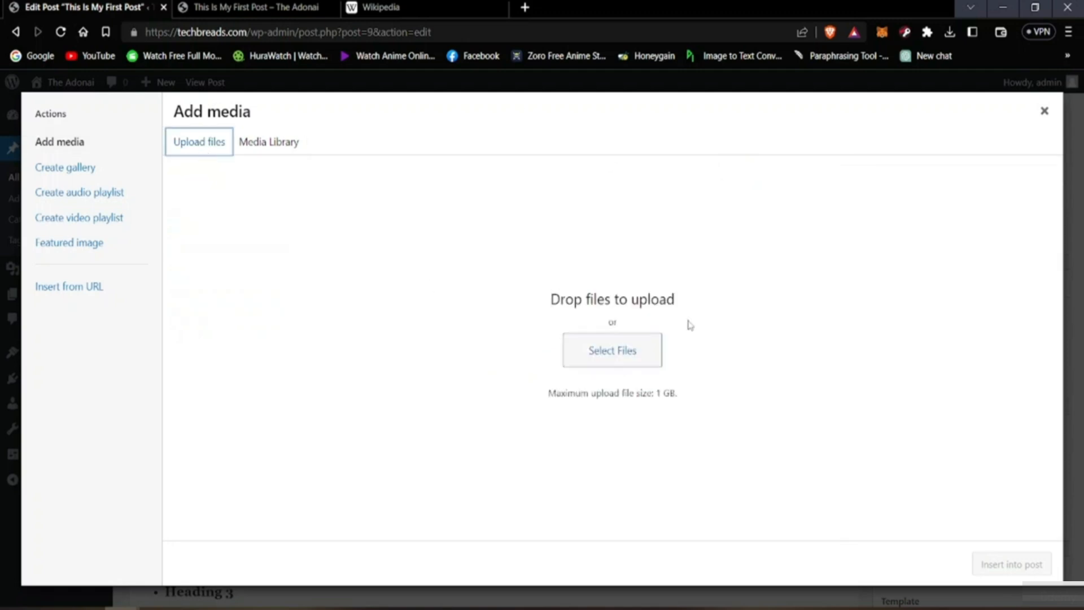
click(659, 353)
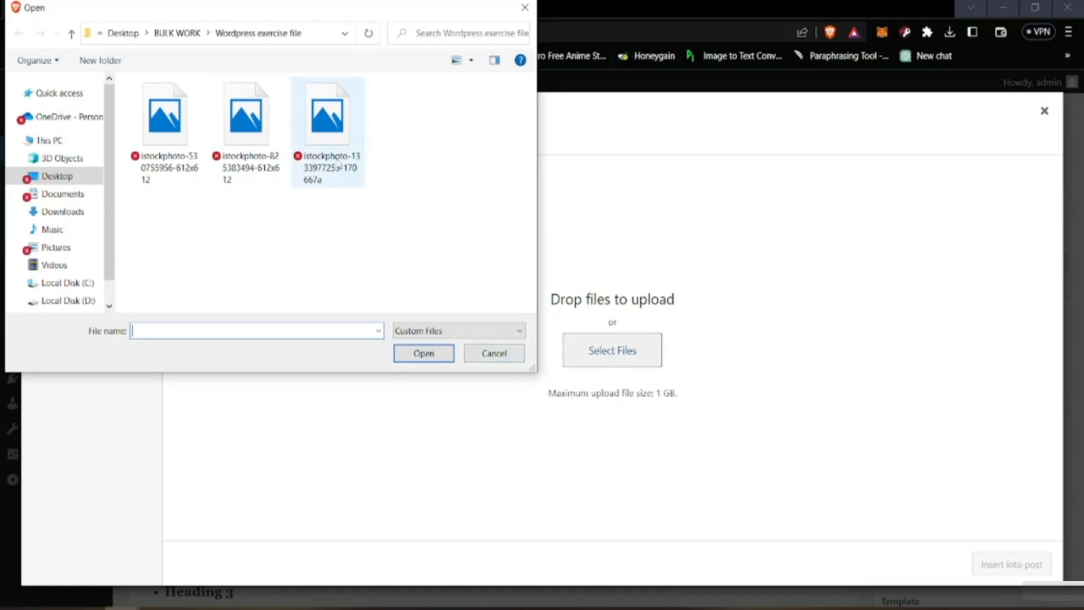
click(327, 127)
click(427, 355)
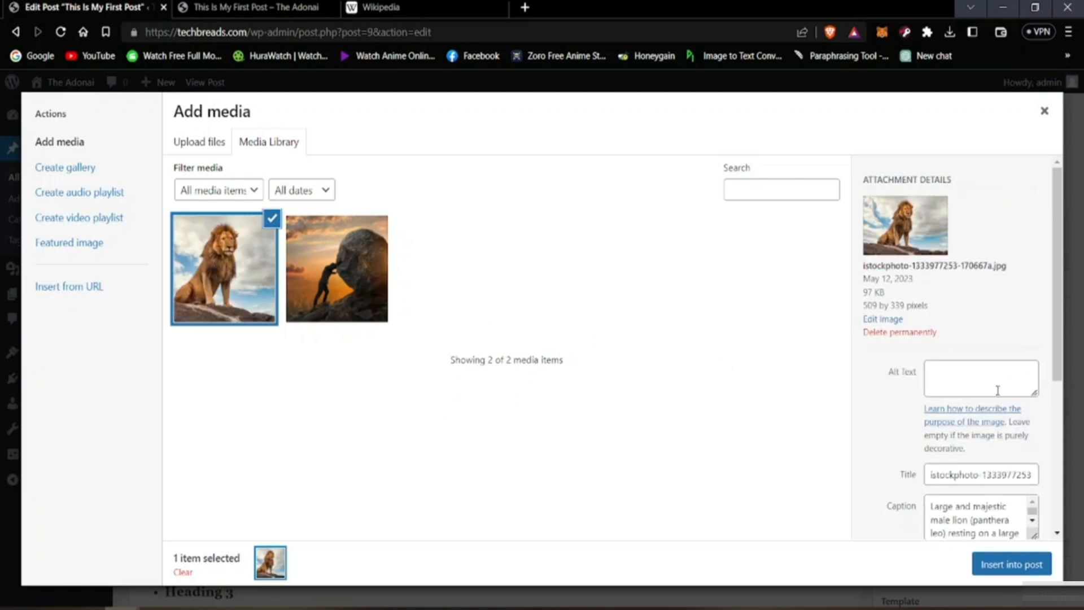
Step: Replace the uploaded image's title with "lion", keeping its caption and leaving the description empty
scroll(938, 441, down, 3)
drag(934, 322, 1039, 332)
click(927, 332)
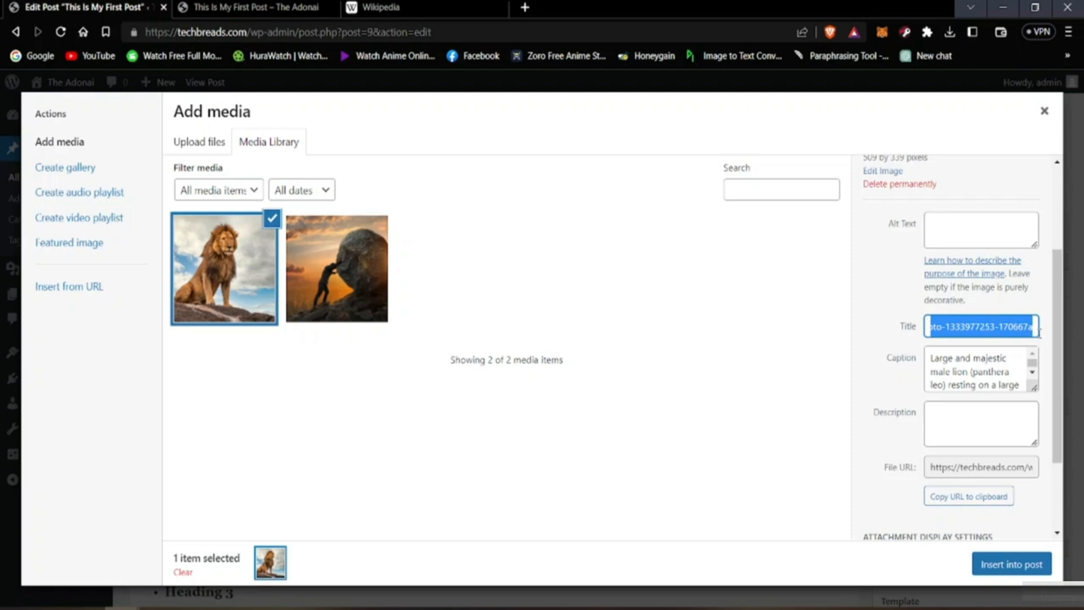
key(BackSpace)
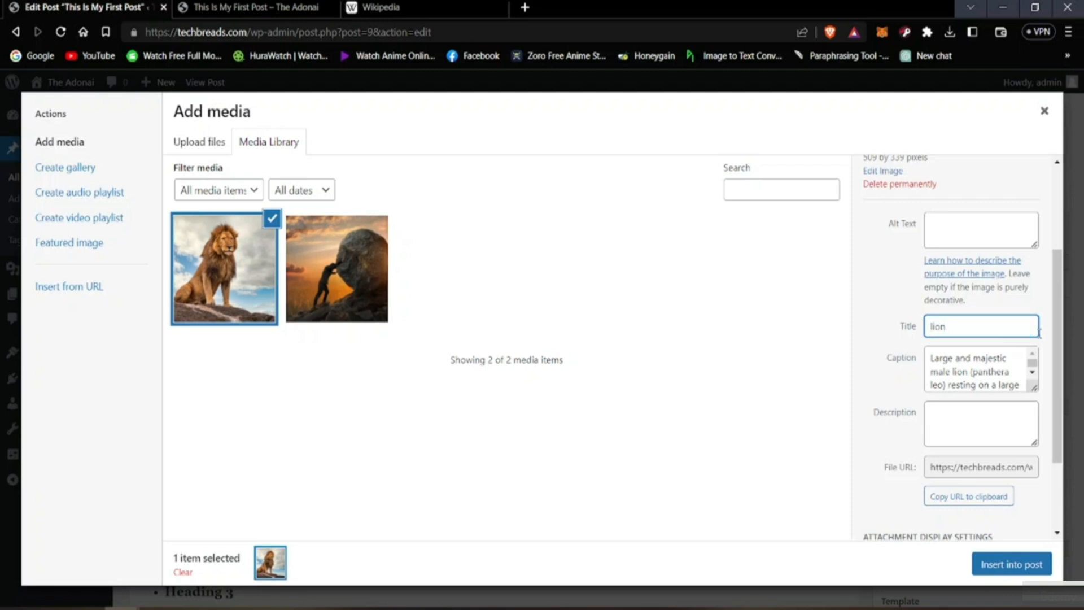
click(906, 381)
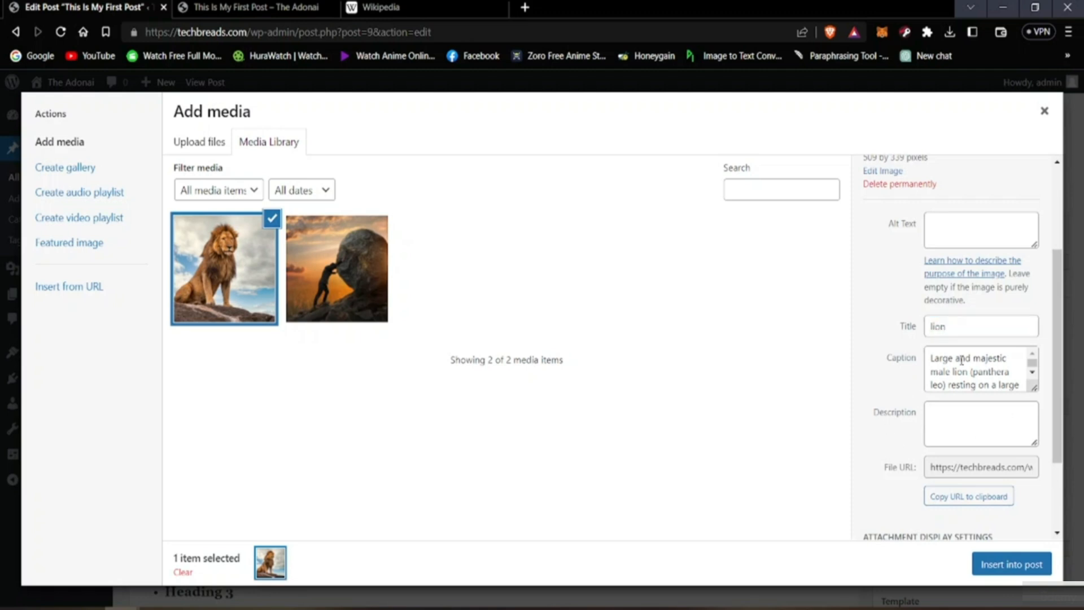
click(954, 428)
click(918, 399)
Step: Review the lion image's attachment settings and insert it into the post centered, at Medium 300 × 200, with no link
scroll(901, 416, down, 2)
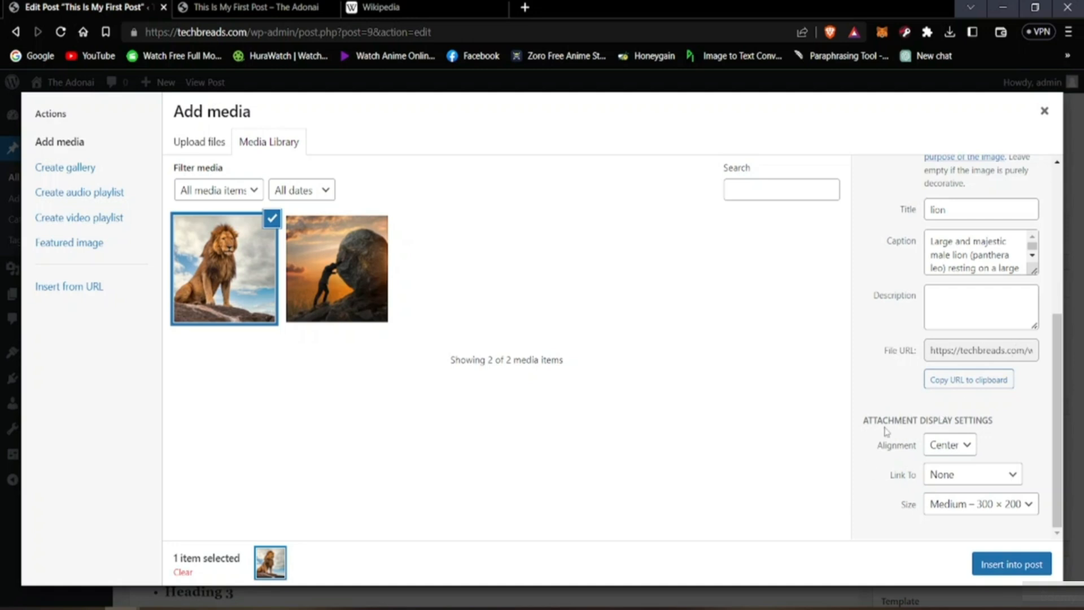
scroll(886, 431, up, 5)
scroll(909, 431, down, 2)
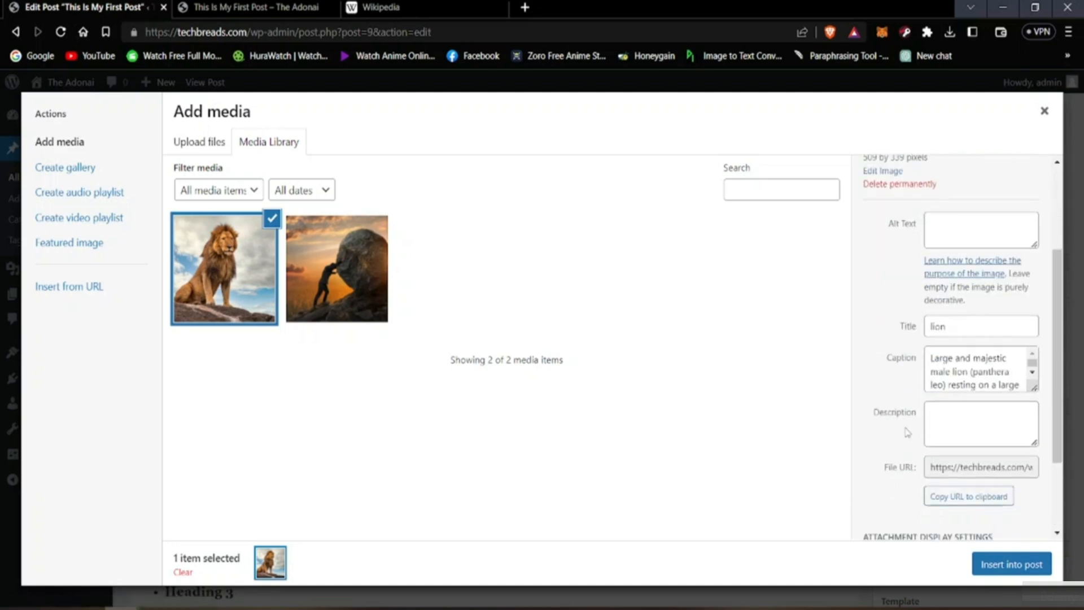
scroll(904, 429, down, 2)
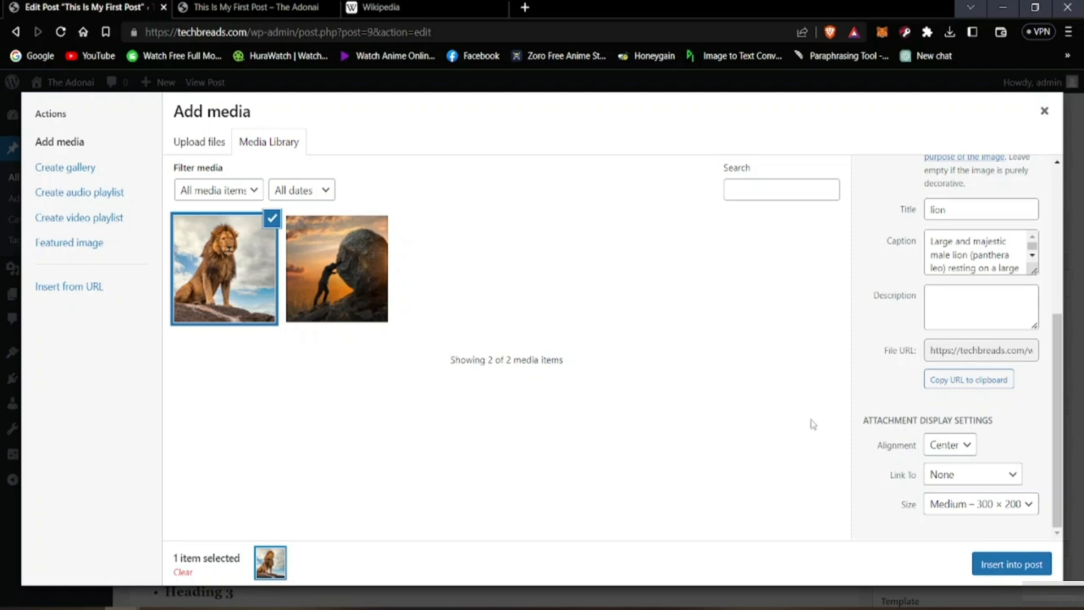
scroll(918, 391, up, 4)
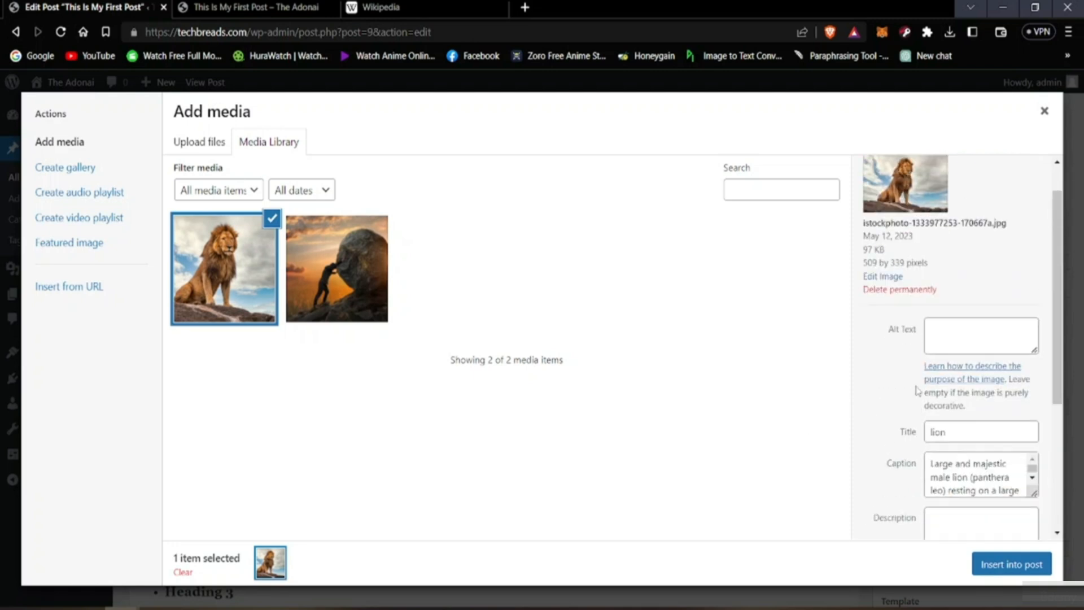
scroll(917, 391, up, 1)
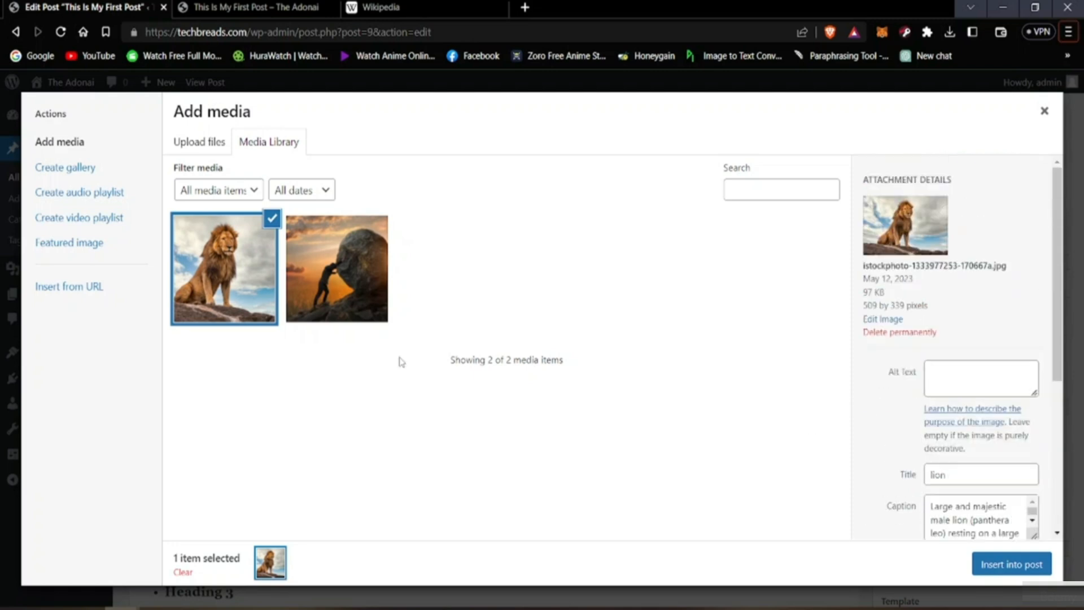
click(990, 562)
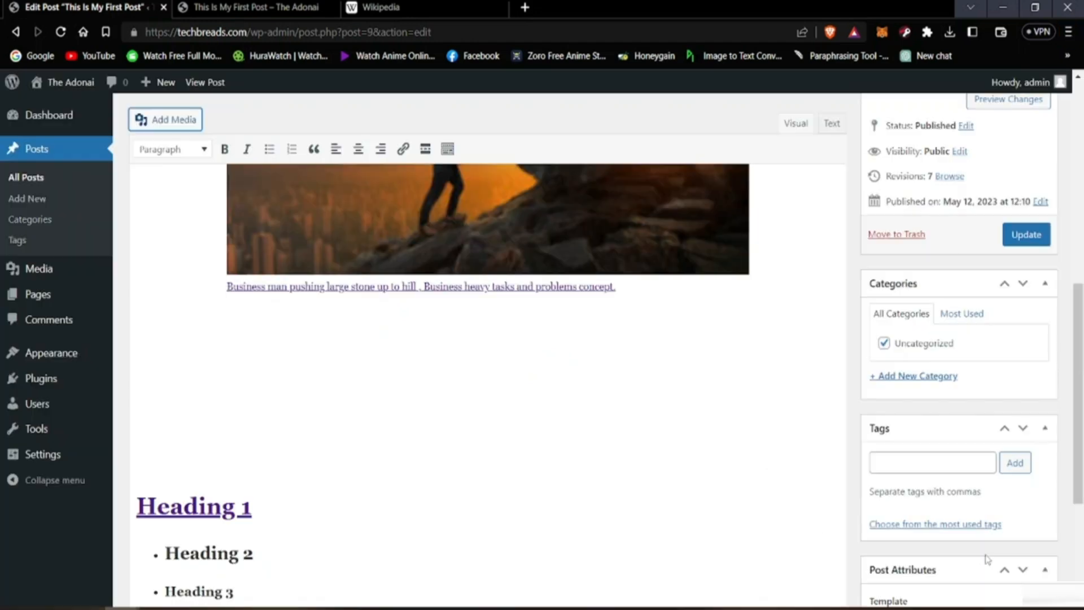
scroll(344, 375, down, 1)
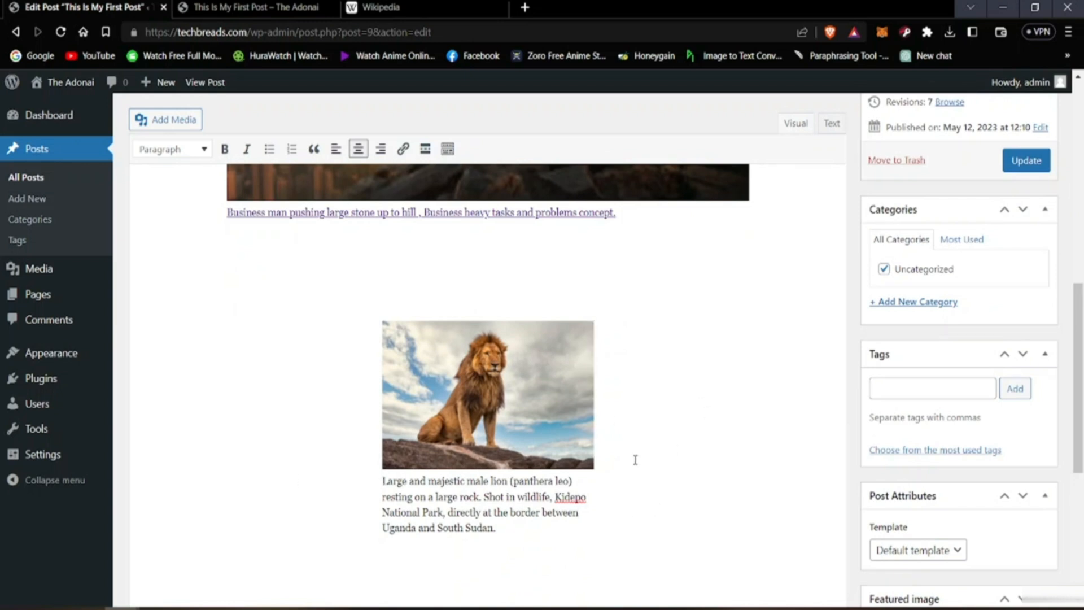
scroll(635, 460, up, 3)
scroll(554, 442, down, 1)
click(440, 502)
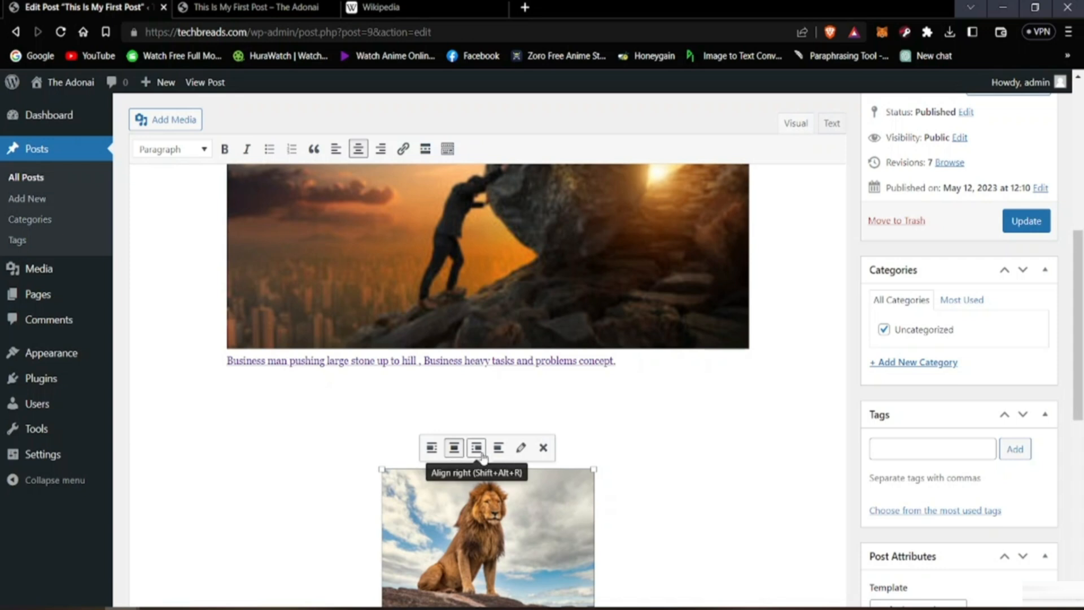
scroll(442, 524, down, 3)
scroll(446, 452, up, 4)
scroll(451, 381, down, 3)
click(404, 150)
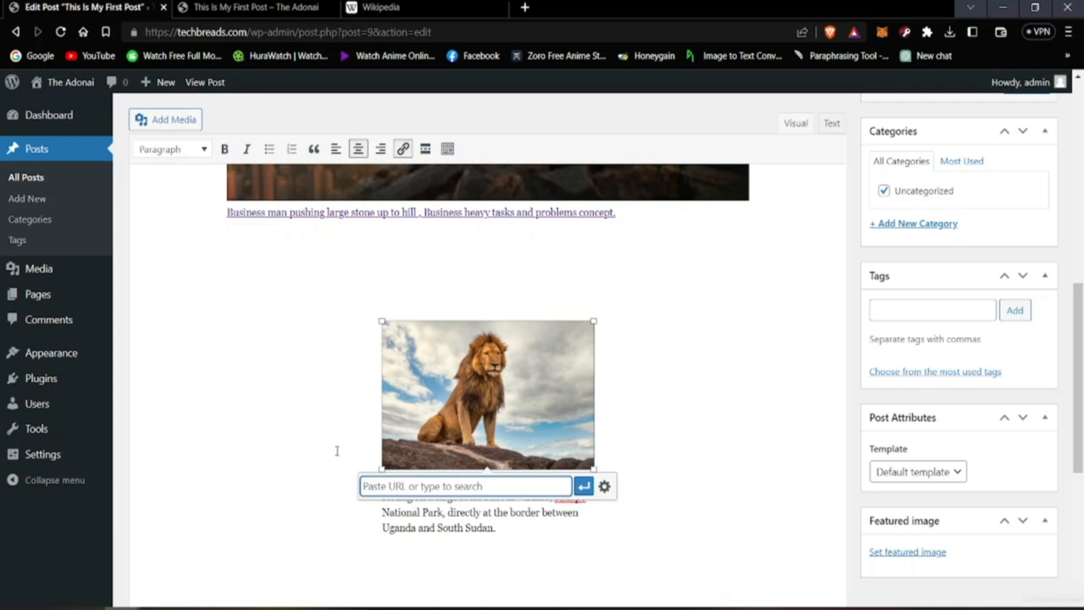
text(www)
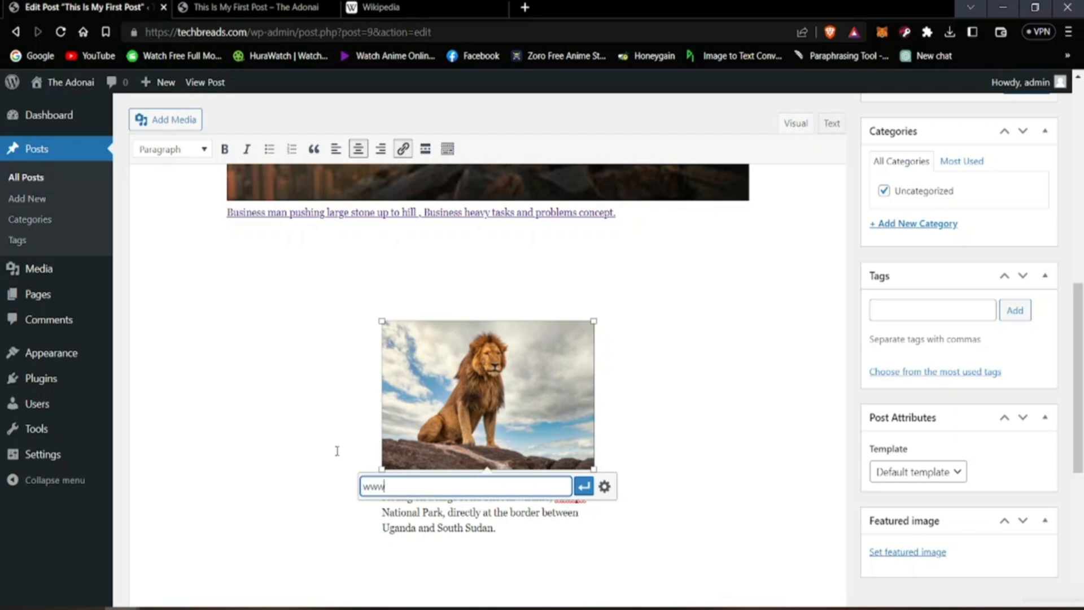
text(.wikipedia.com)
click(584, 486)
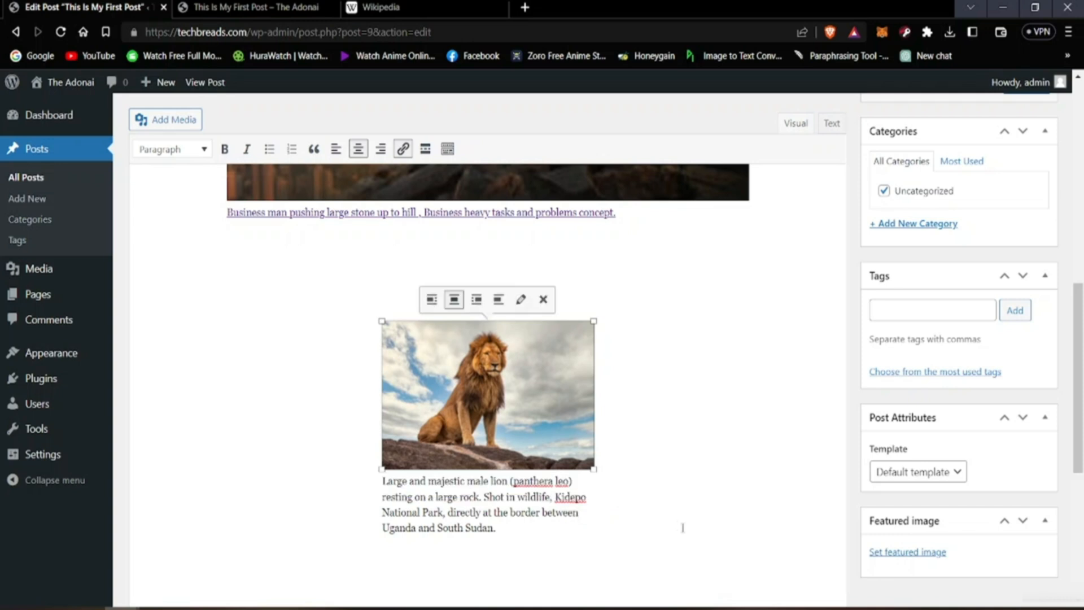
click(702, 401)
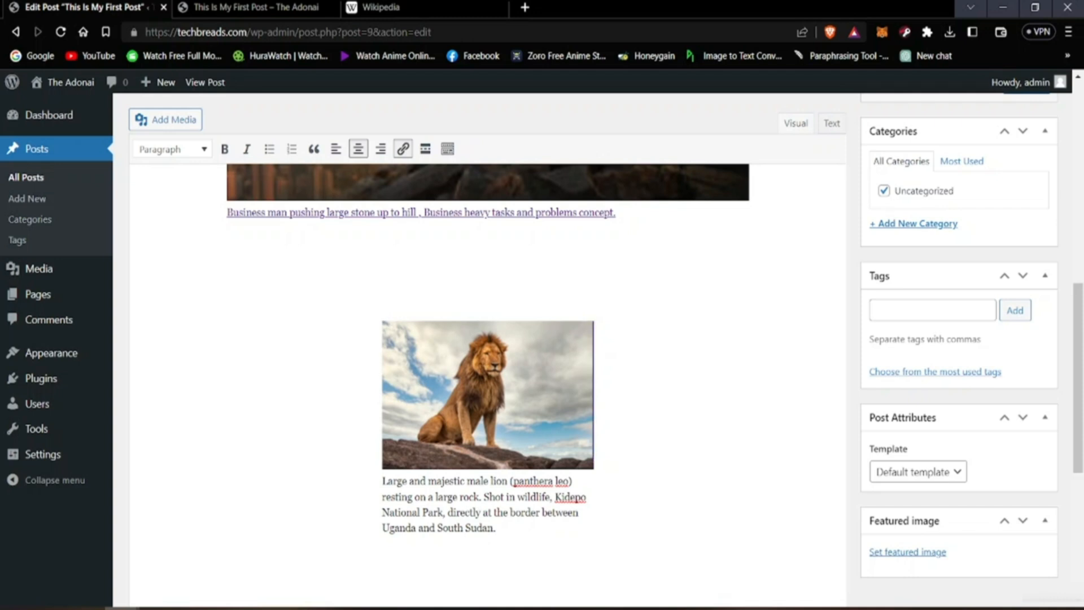
Step: Enlarge the lion image proportionally until it is slightly narrower than the boulder image above it
click(401, 319)
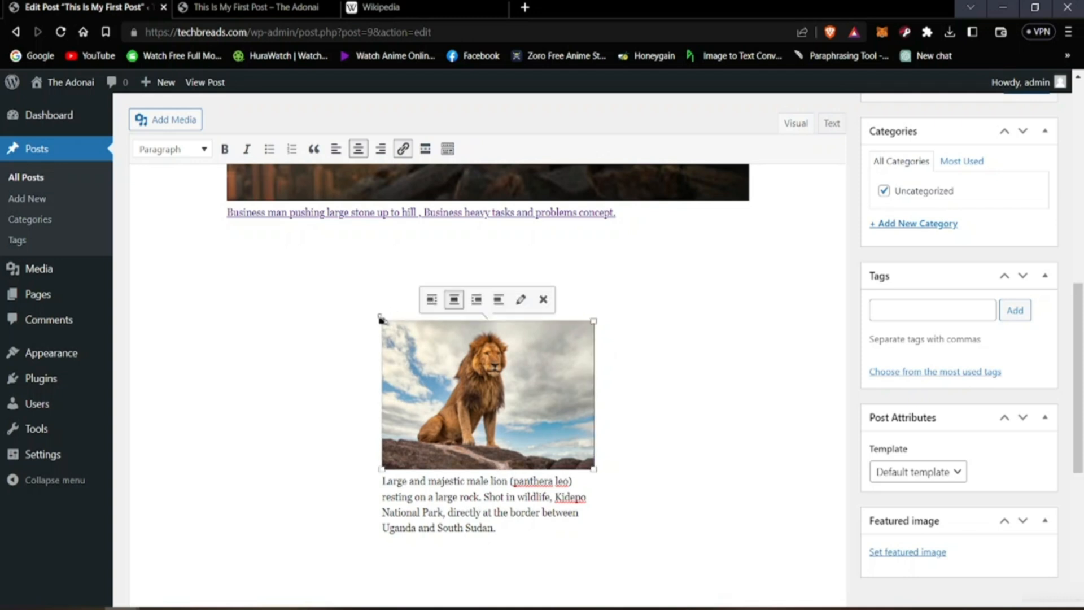
drag(381, 319, 282, 284)
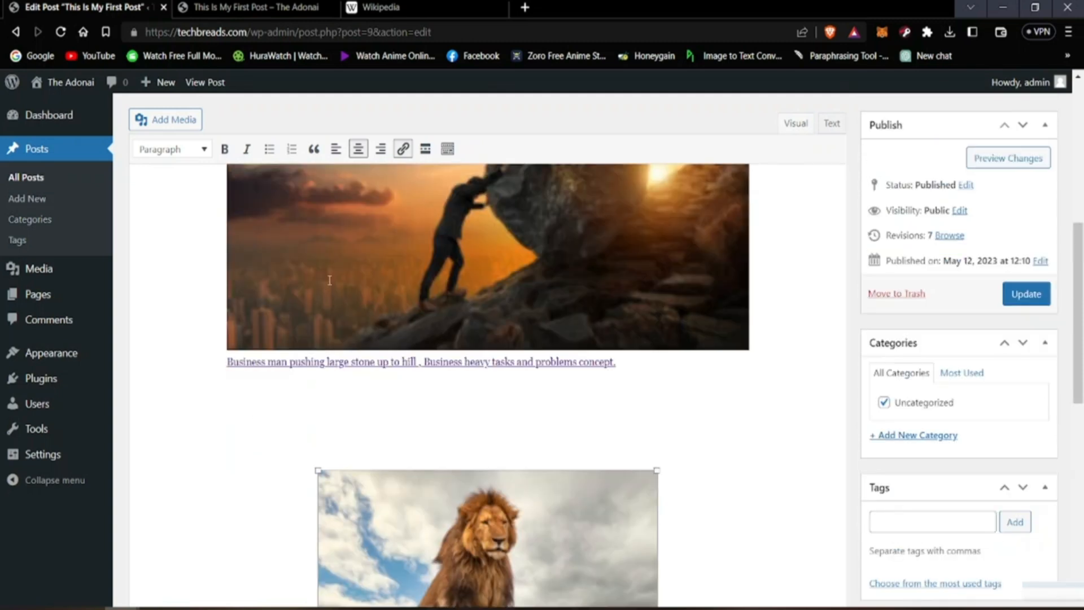
scroll(325, 302, down, 5)
drag(318, 337, 198, 427)
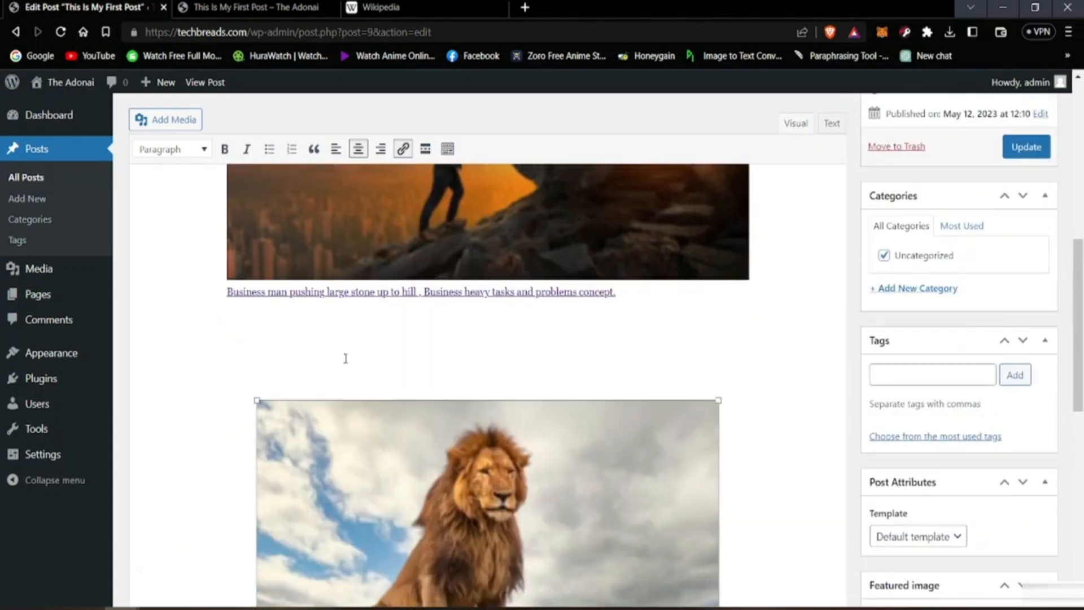
scroll(346, 358, down, 4)
scroll(340, 351, up, 1)
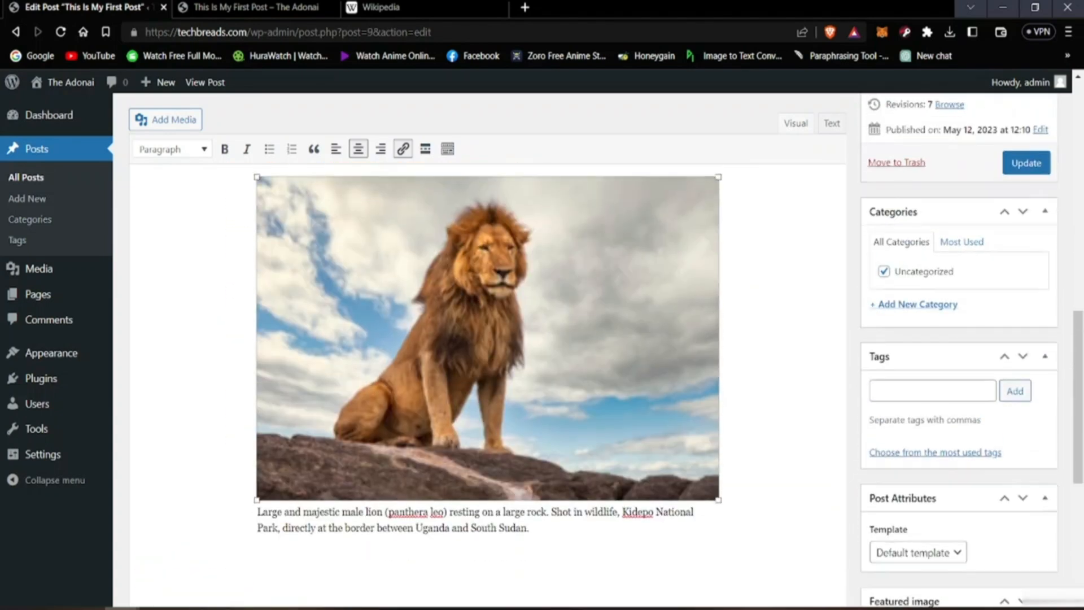
scroll(339, 351, down, 1)
scroll(339, 350, up, 2)
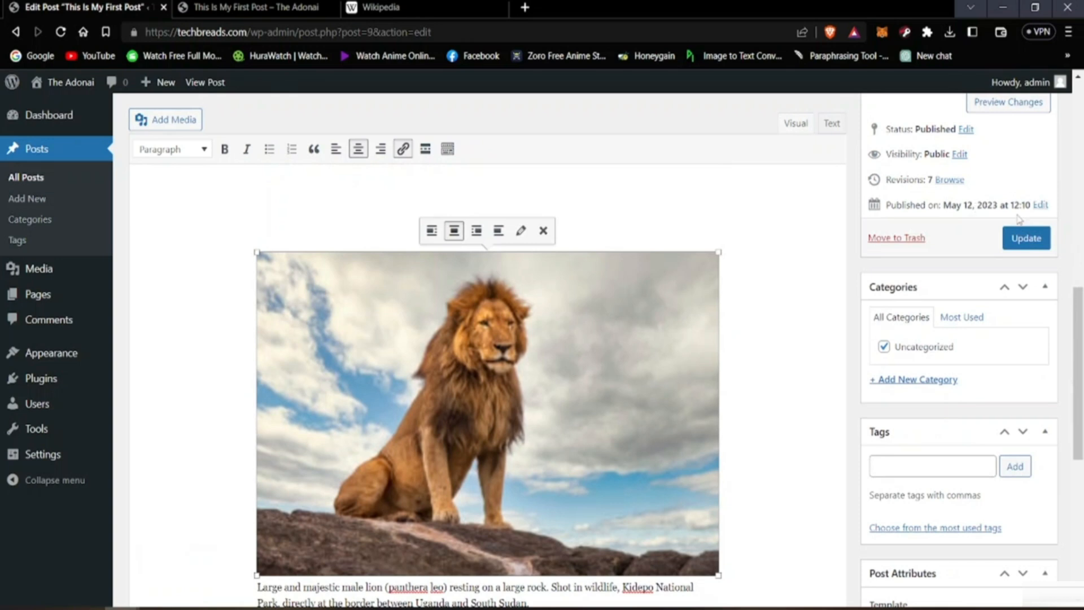
Step: Update the published post with the linked and enlarged lion image
click(1023, 237)
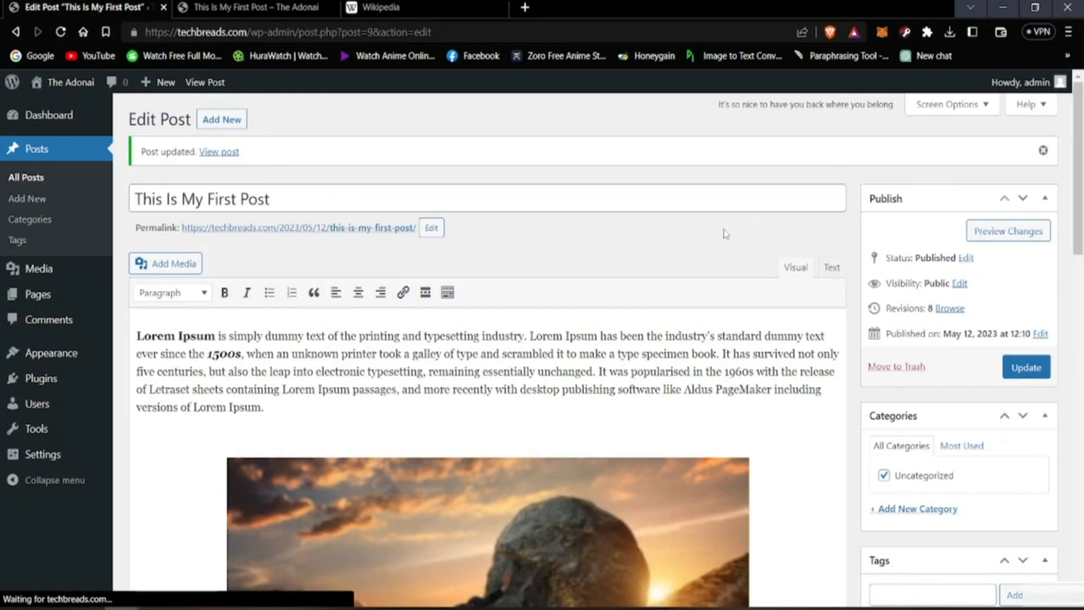
scroll(726, 234, down, 15)
scroll(442, 455, up, 3)
scroll(442, 455, down, 3)
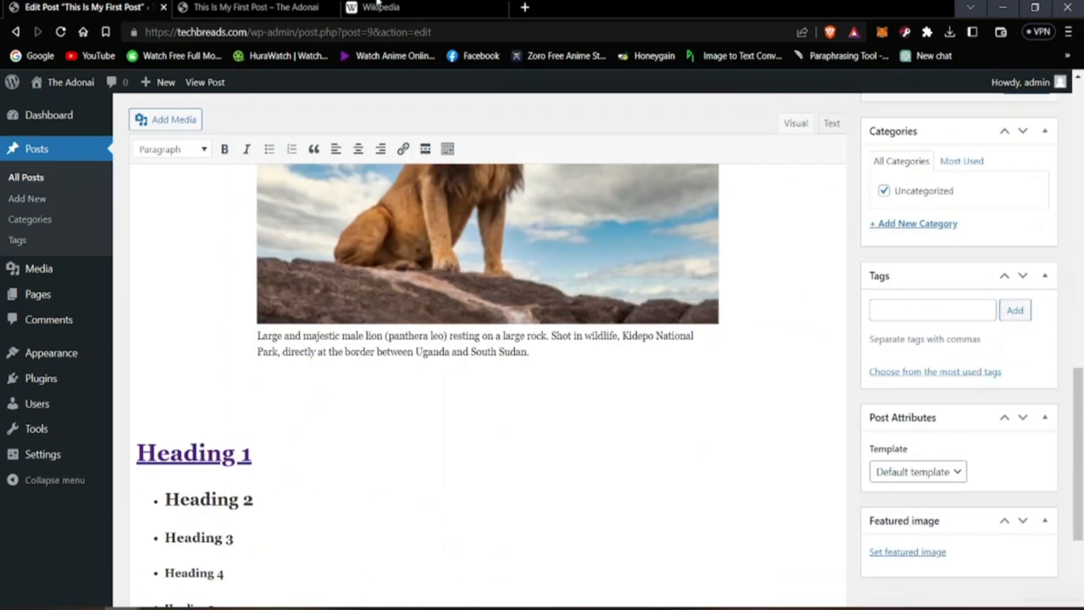
Step: Close the Wikipedia tab and review the lion image and its caption on the reloaded published post
click(502, 7)
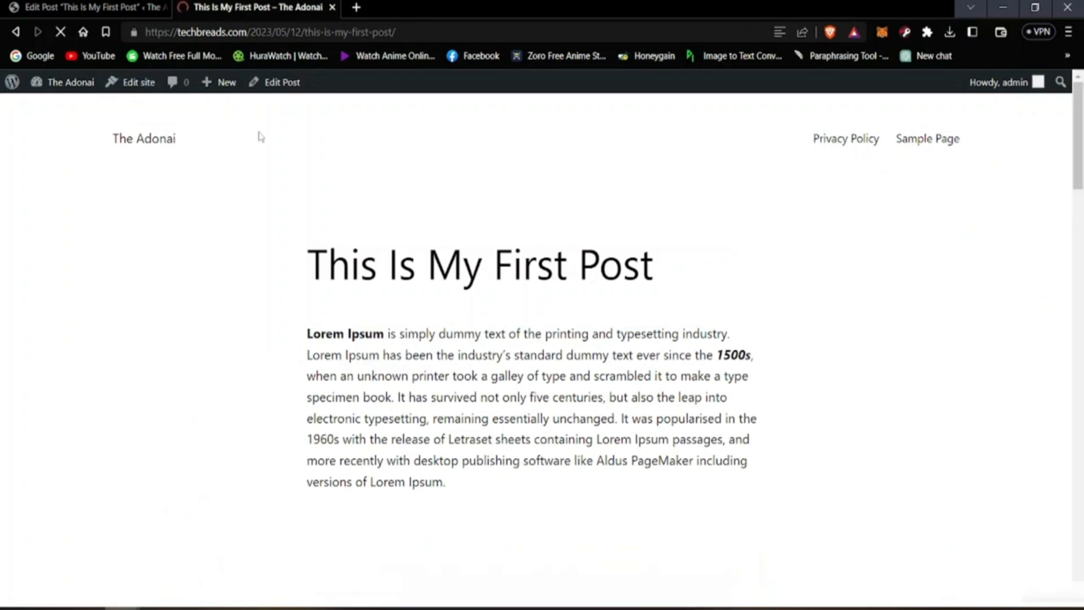
scroll(242, 448, down, 8)
scroll(242, 467, down, 10)
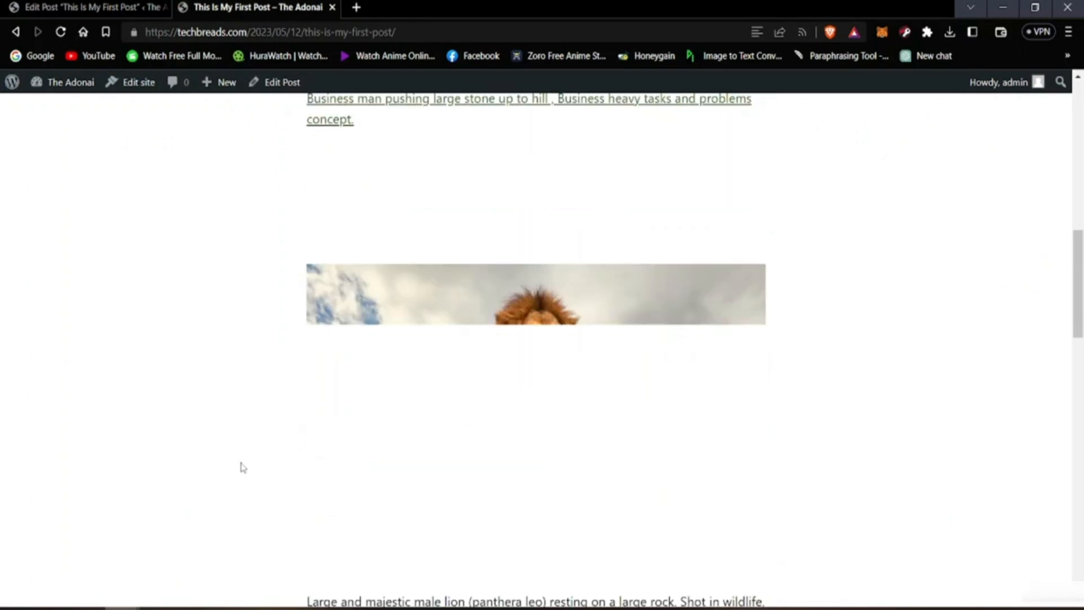
scroll(242, 467, up, 5)
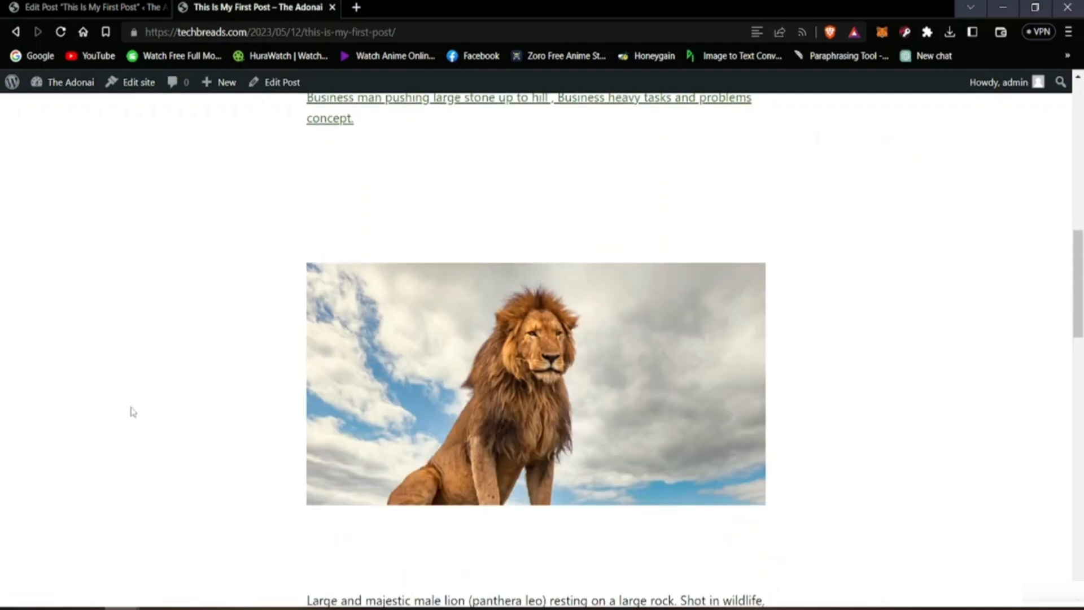
scroll(130, 409, down, 4)
scroll(131, 408, up, 4)
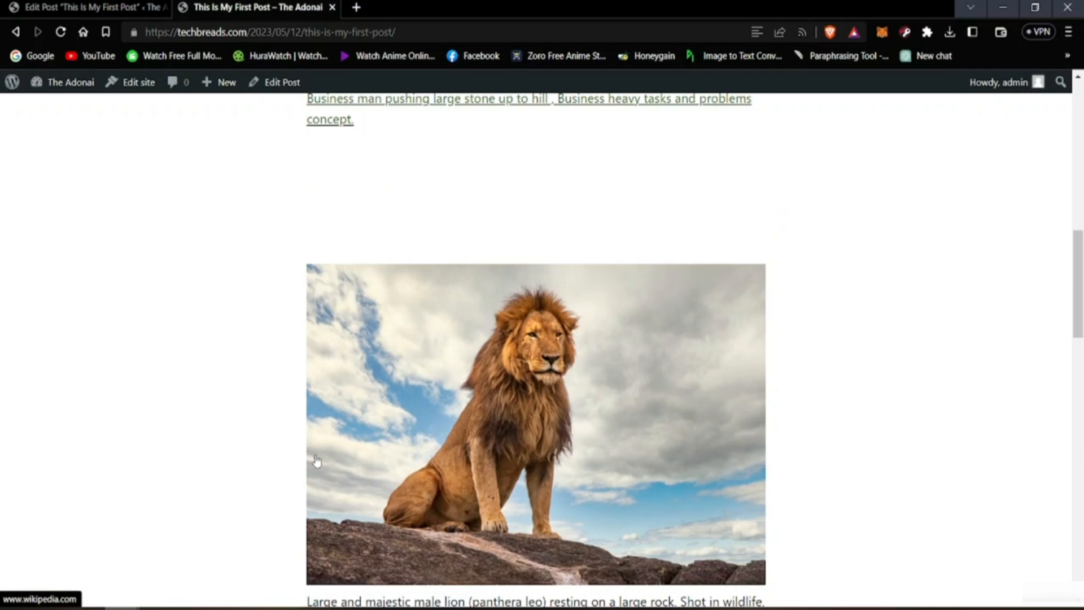
scroll(440, 426, down, 3)
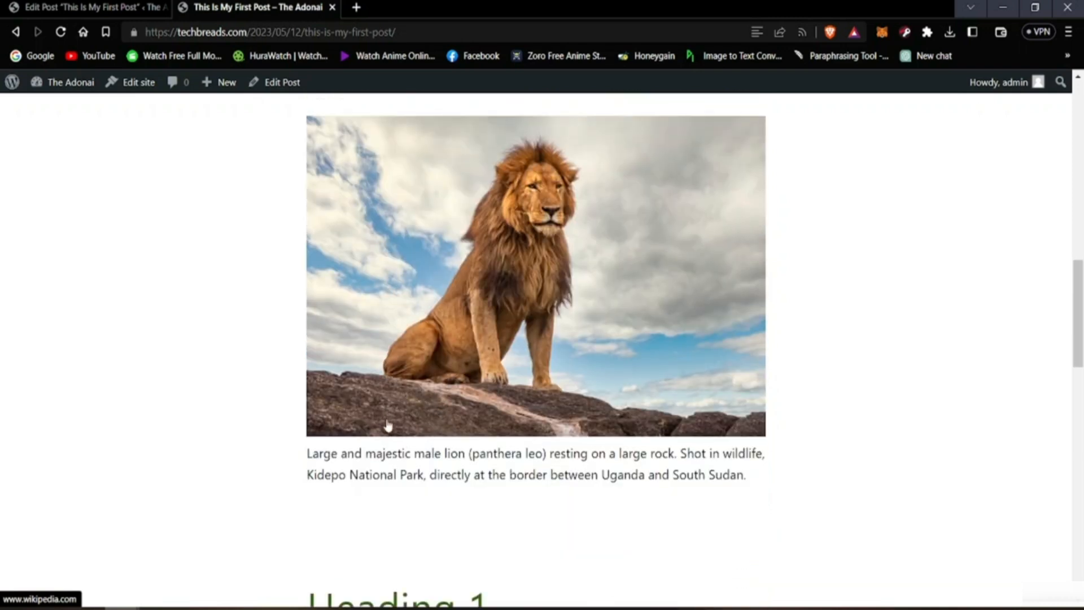
scroll(281, 489, up, 5)
scroll(508, 334, down, 3)
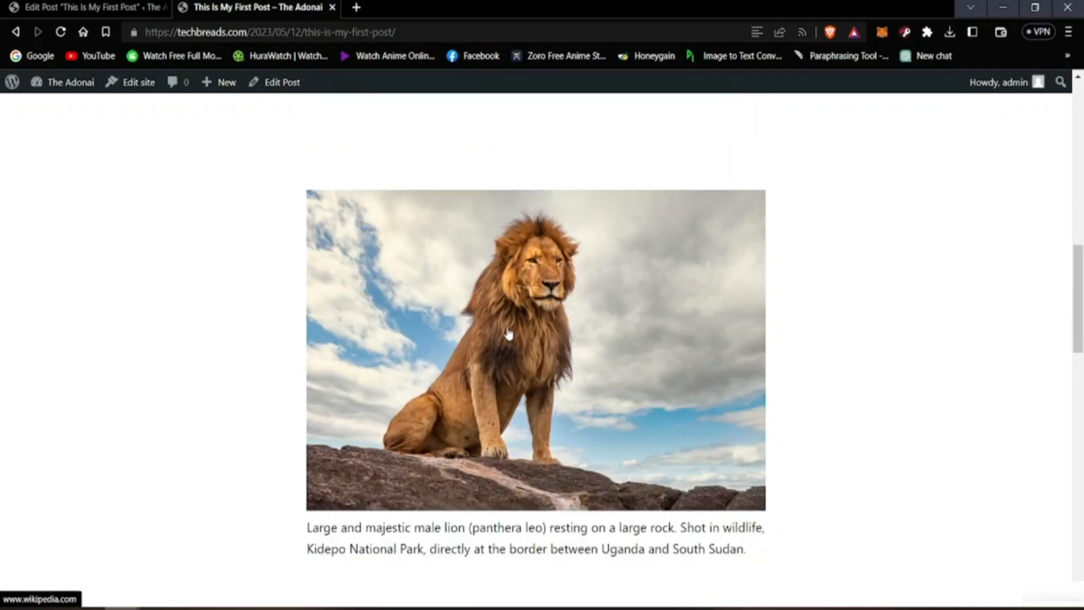
Step: Test the lion image's link in the same tab and in a new tab, returning to the published post each time
click(496, 332)
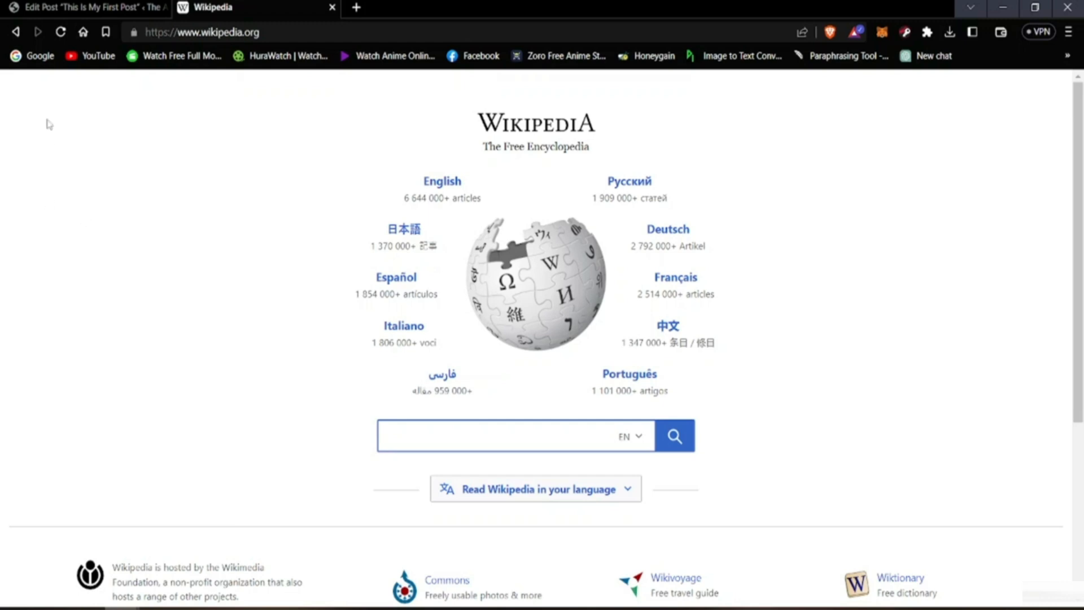
click(16, 33)
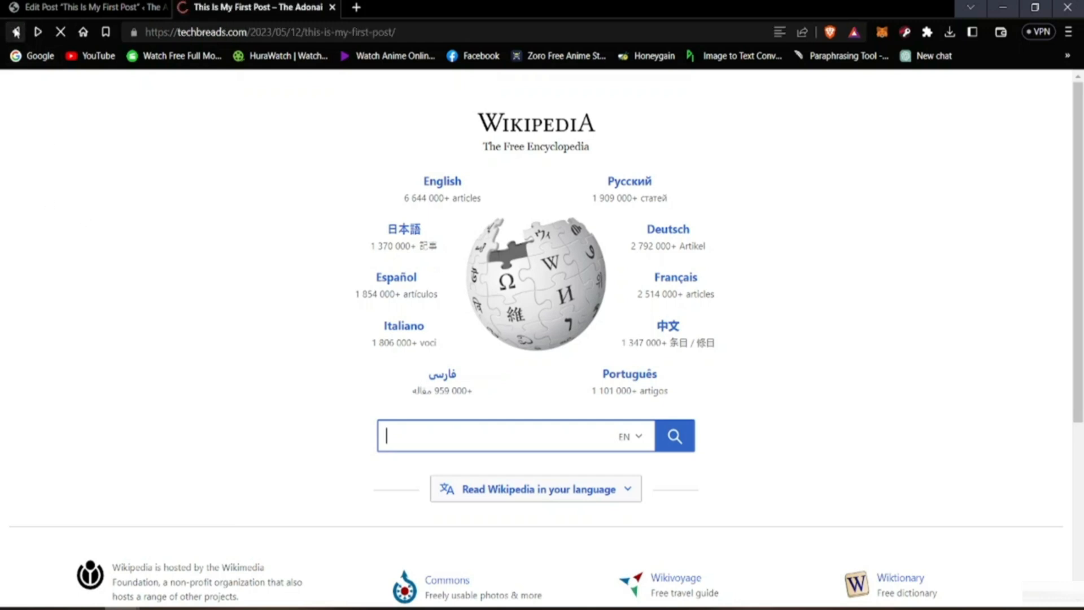
right_click(549, 400)
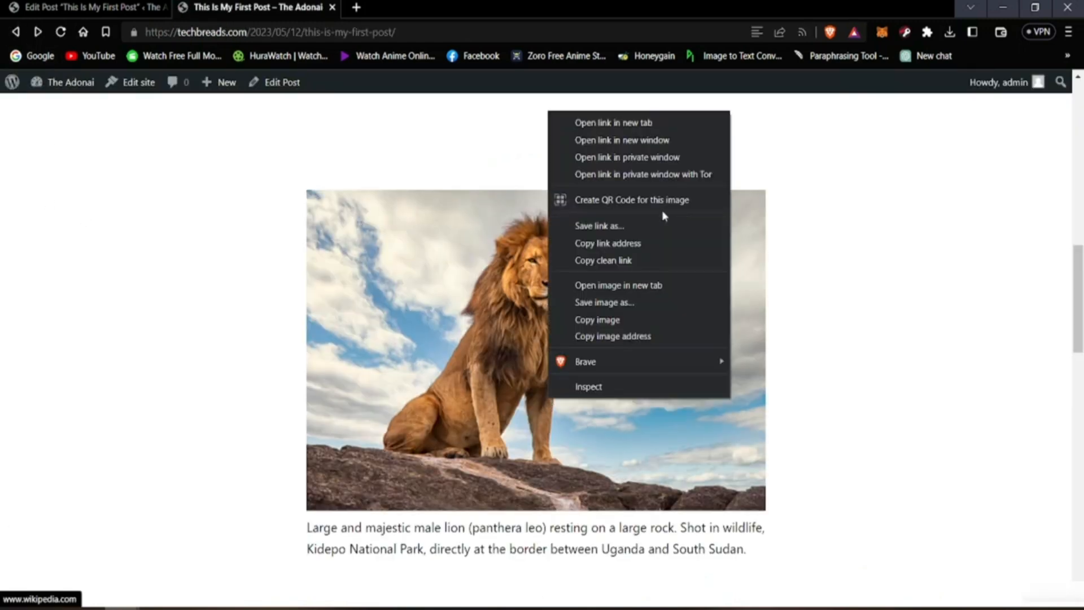
click(625, 122)
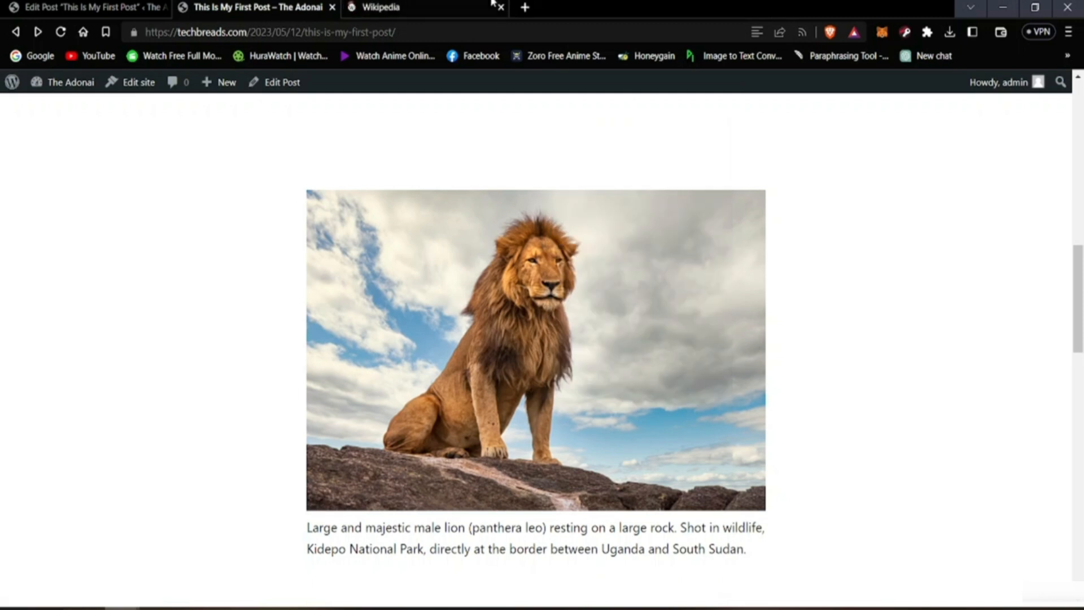
click(396, 7)
click(247, 4)
click(500, 8)
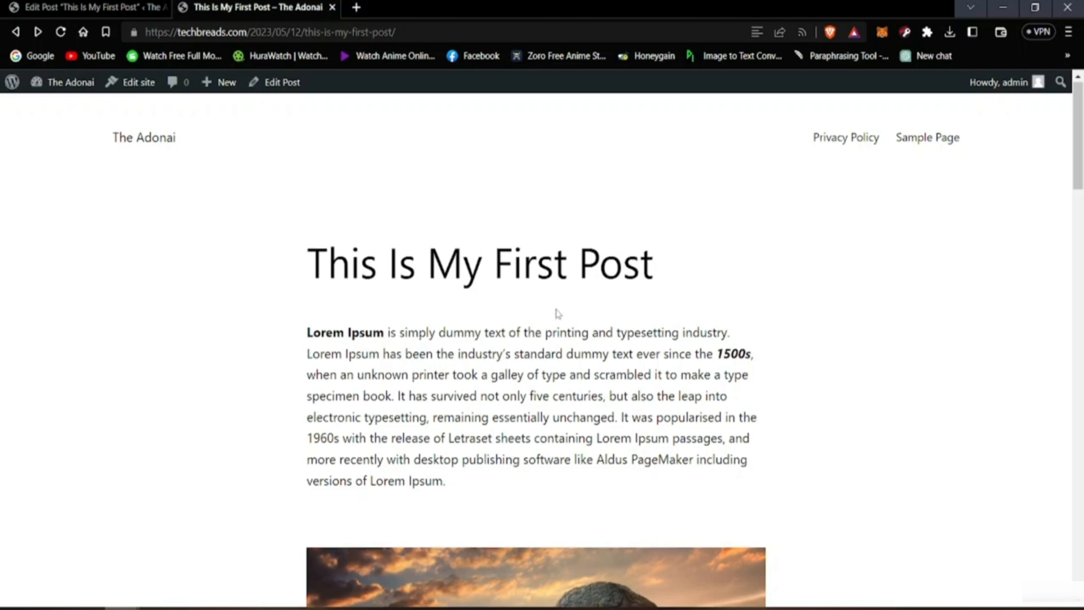
Step: Look over the published post from its title down to the lion image
scroll(553, 312, down, 5)
scroll(552, 312, down, 7)
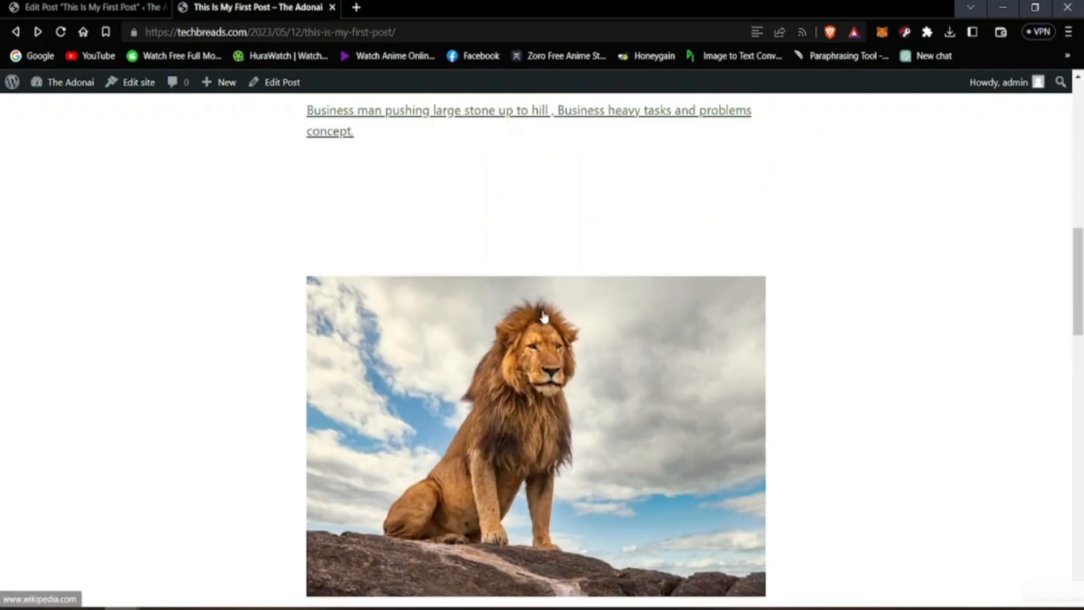
scroll(544, 316, up, 11)
scroll(529, 283, up, 2)
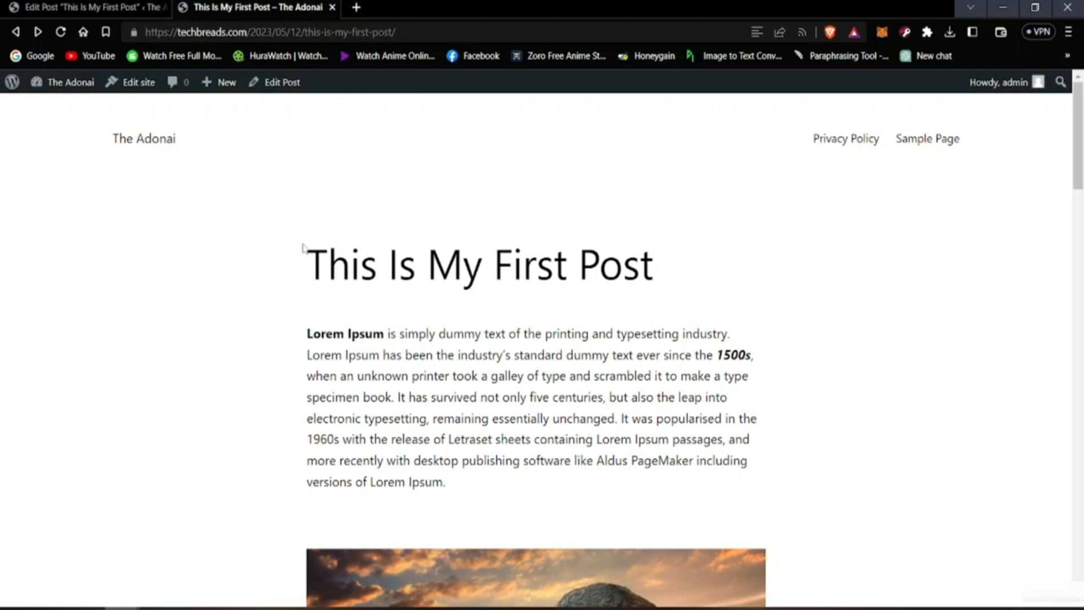
scroll(179, 300, down, 5)
scroll(176, 294, up, 5)
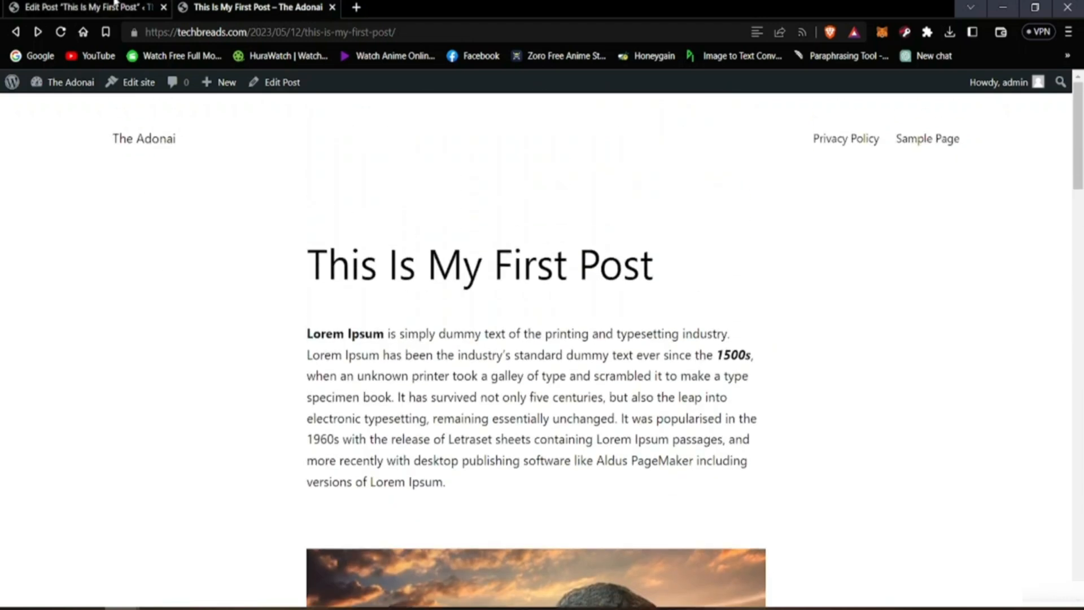
Step: Return to the post editor and replace the post title with "Just For Example"
click(115, 6)
click(342, 196)
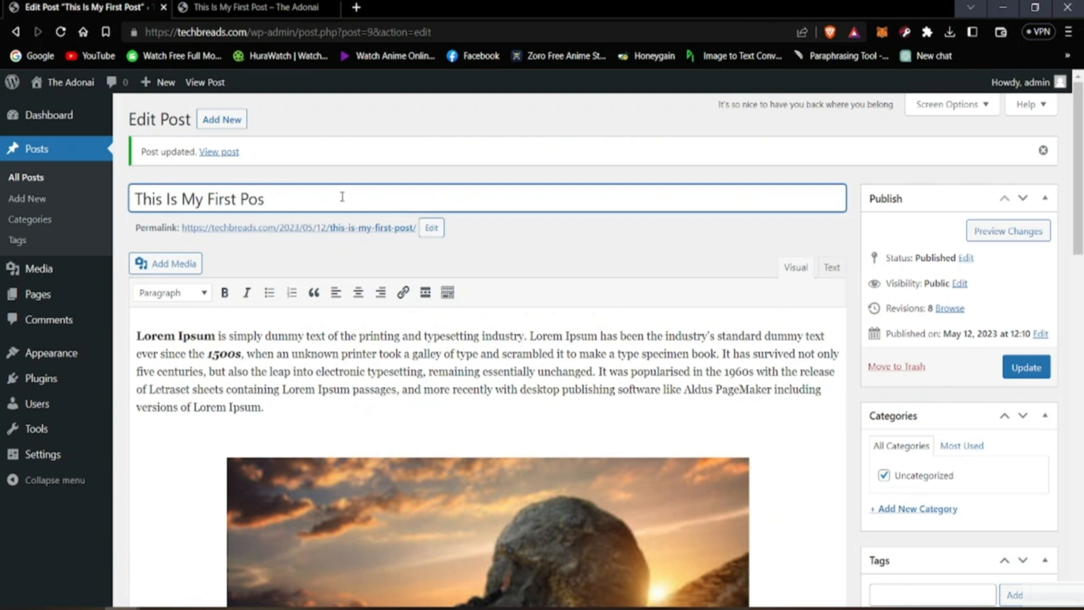
key(BackSpace)
key(BackSpace)
key(BackSpace)
key(BackSpace)
key(BackSpace)
key(BackSpace)
key(BackSpace)
key(BackSpace)
key(BackSpace)
key(BackSpace)
key(BackSpace)
key(BackSpace)
key(BackSpace)
key(BackSpace)
key(BackSpace)
key(BackSpace)
key(BackSpace)
key(BackSpace)
key(BackSpace)
key(BackSpace)
text(Ju)
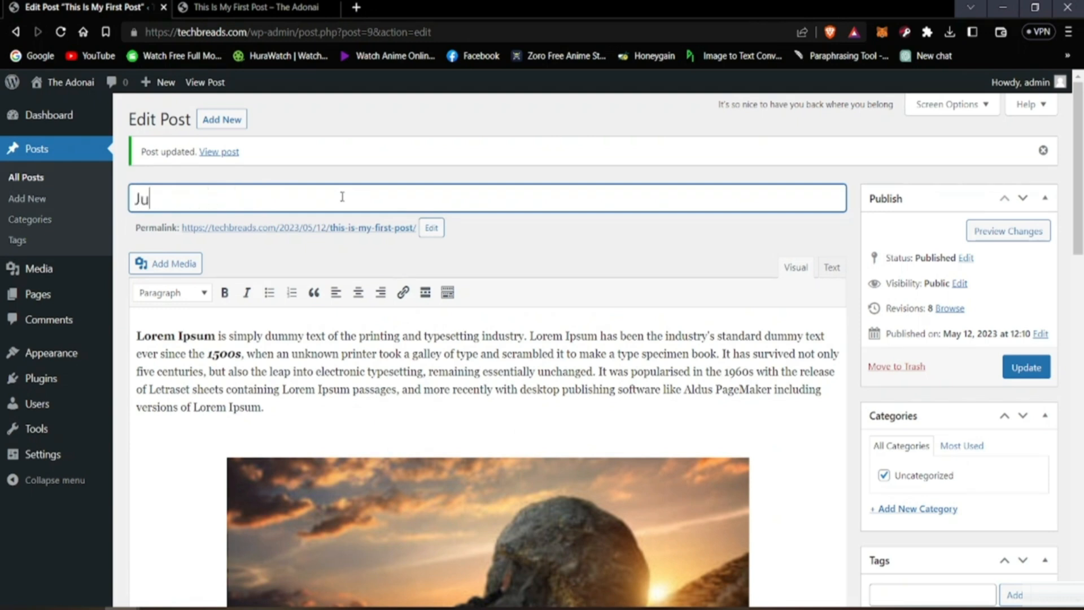
text(st For Exam)
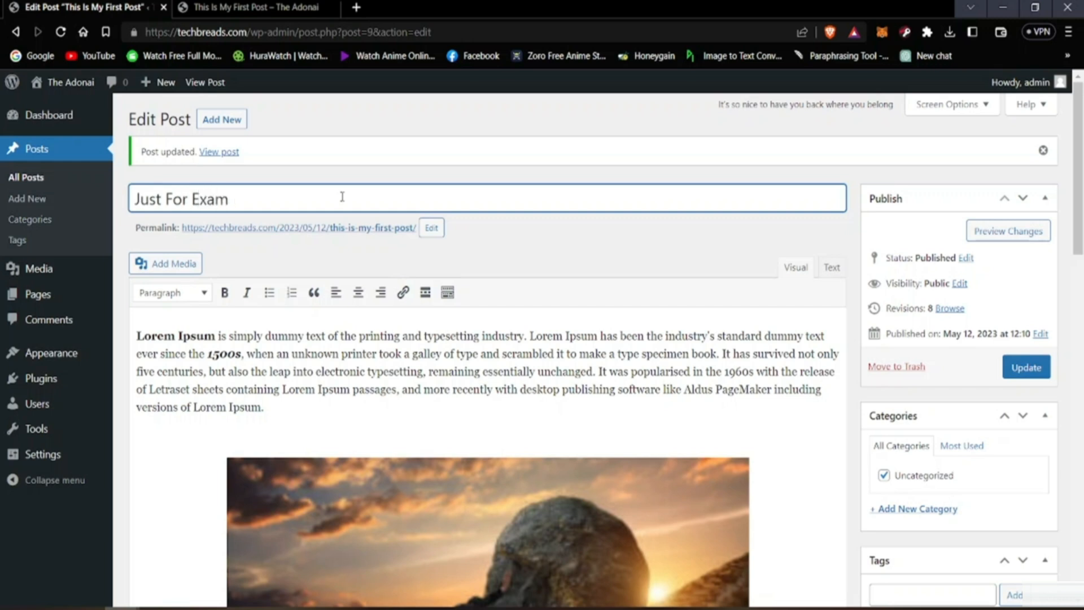
text(mple)
Step: Update the post and reload its published page to check the title
click(656, 270)
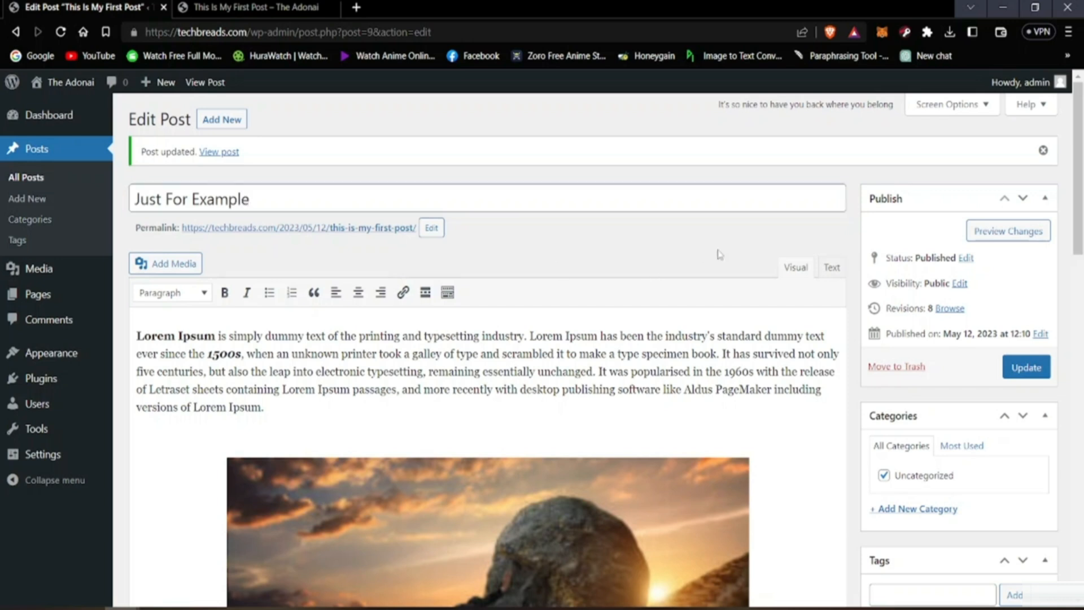
click(1026, 368)
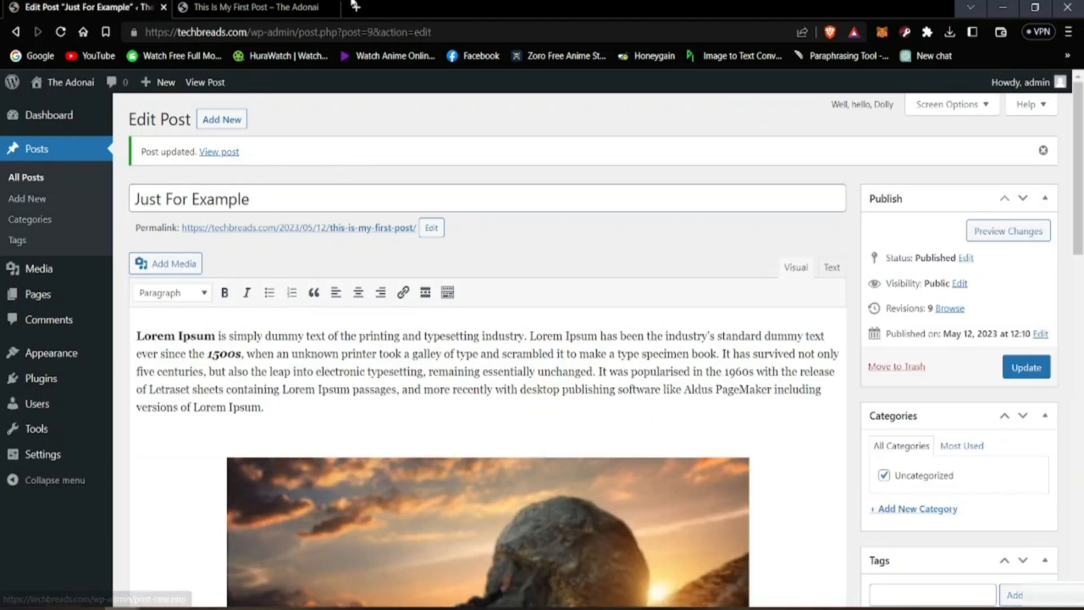
click(257, 7)
click(61, 33)
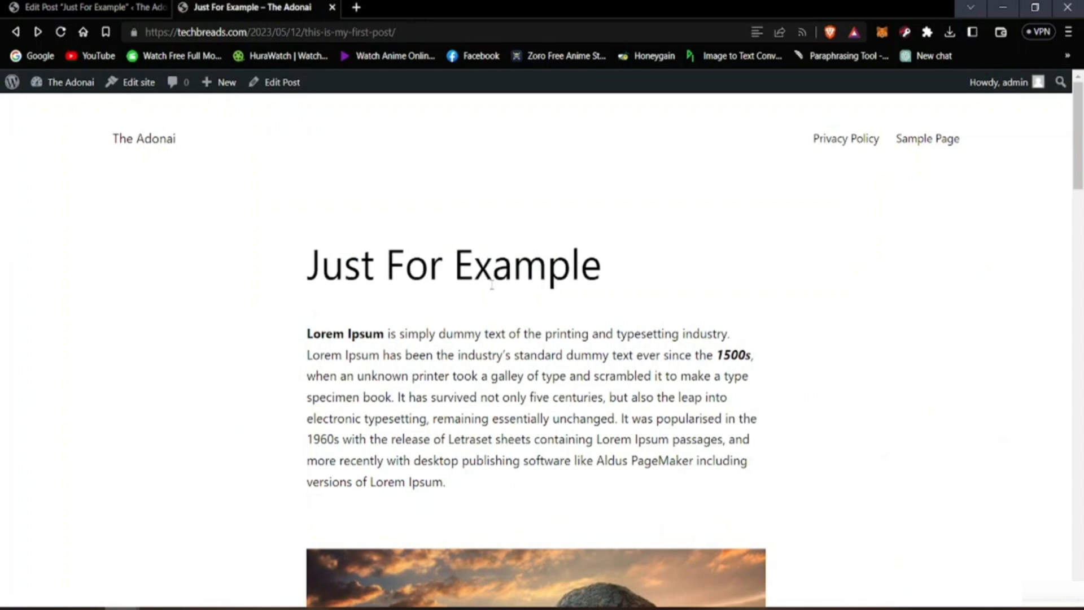
Step: Return to the post editor, end the bulleted list after Heading 6 and add blank lines below it
click(140, 6)
scroll(369, 419, down, 15)
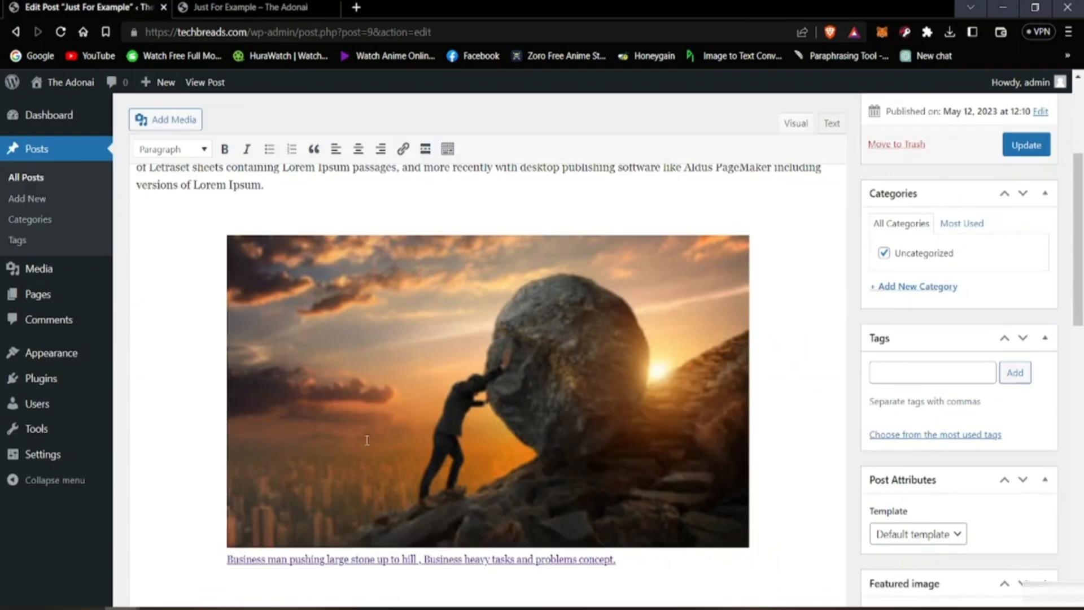
scroll(340, 442, down, 2)
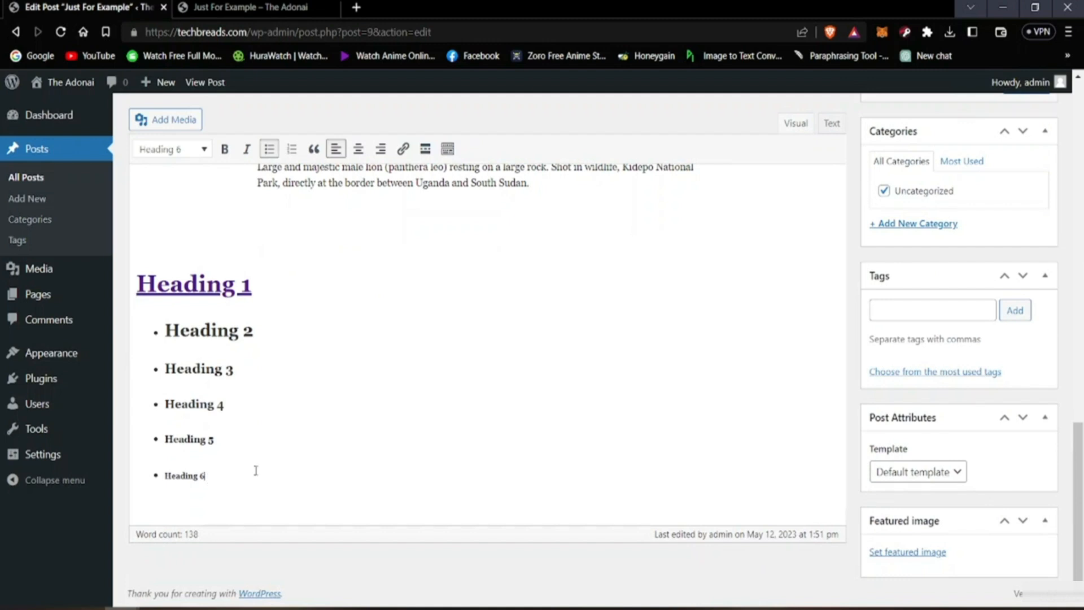
key(Return)
key(Return)
key(Return)
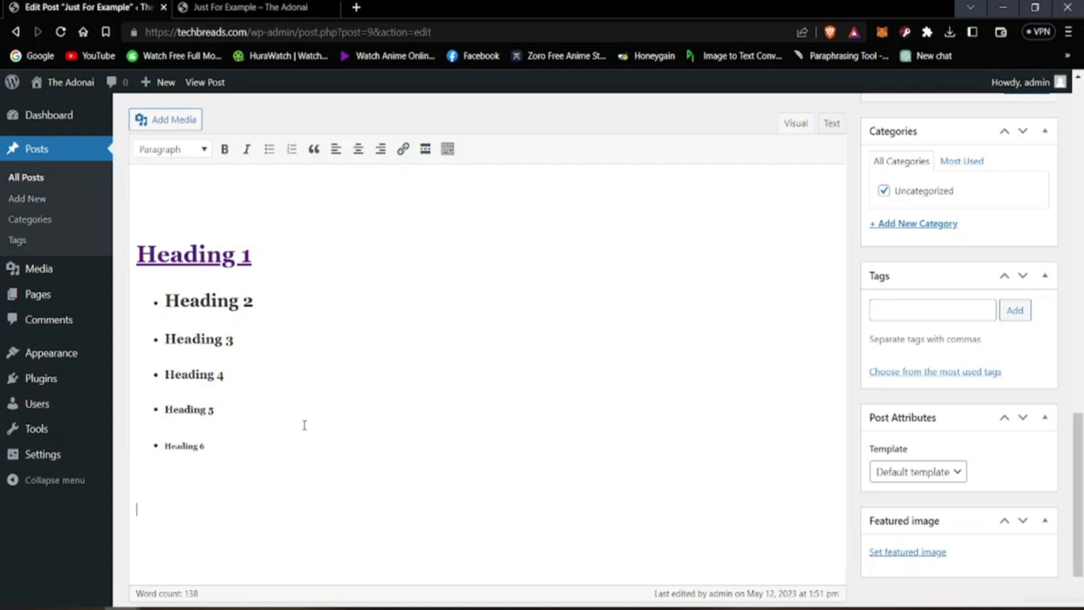
right_click(152, 511)
click(153, 515)
click(163, 126)
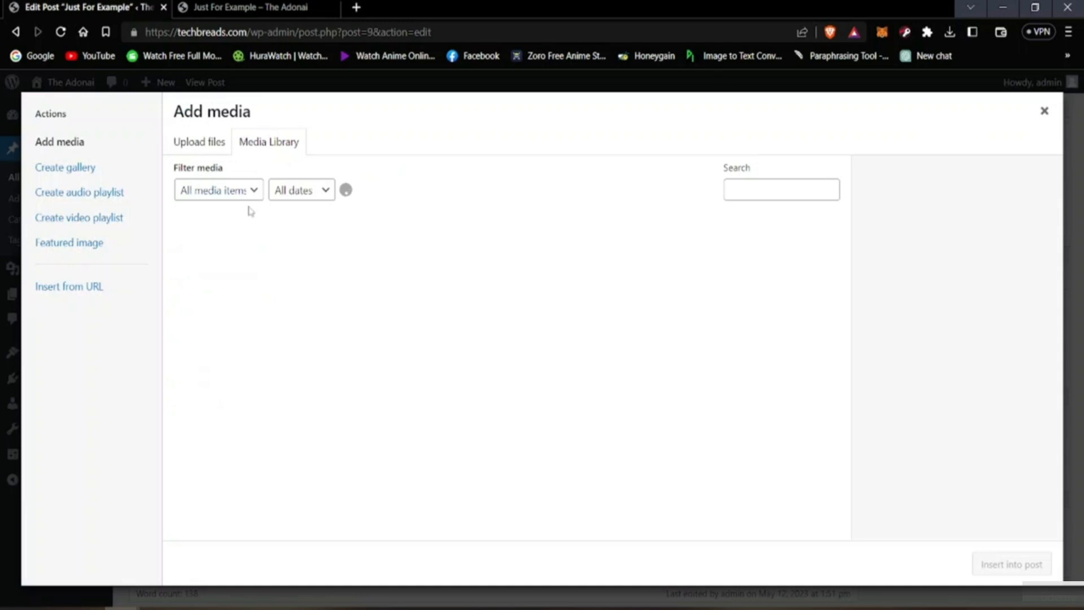
click(232, 145)
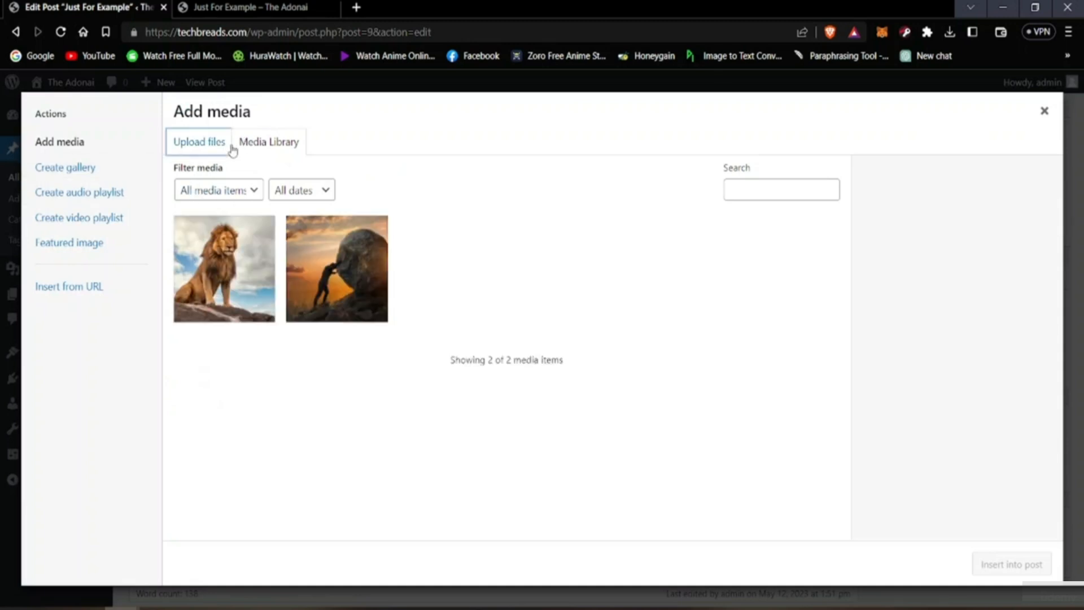
click(655, 354)
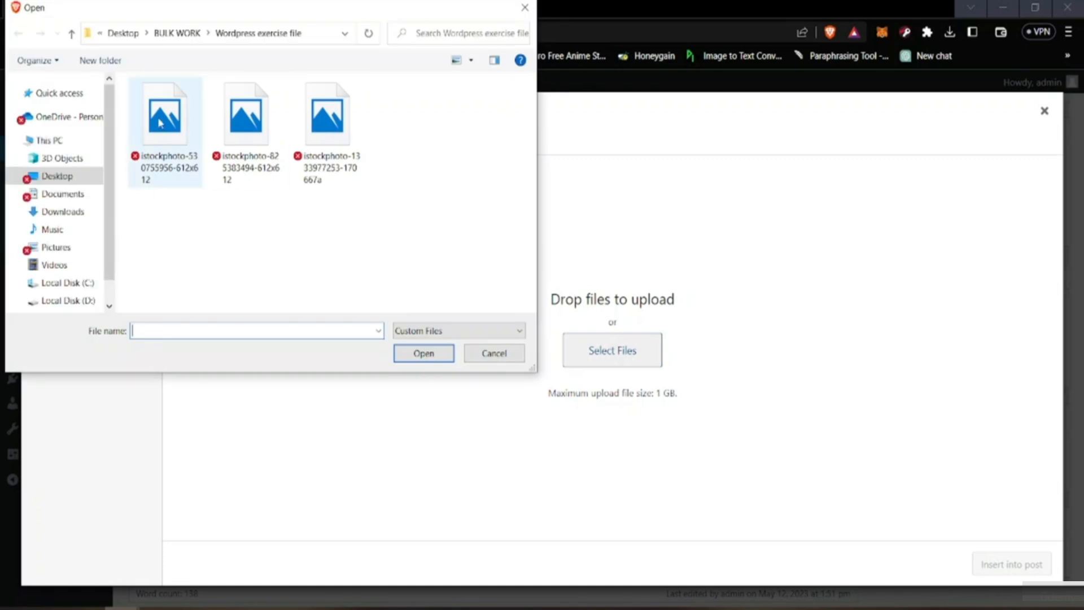
click(190, 157)
click(425, 355)
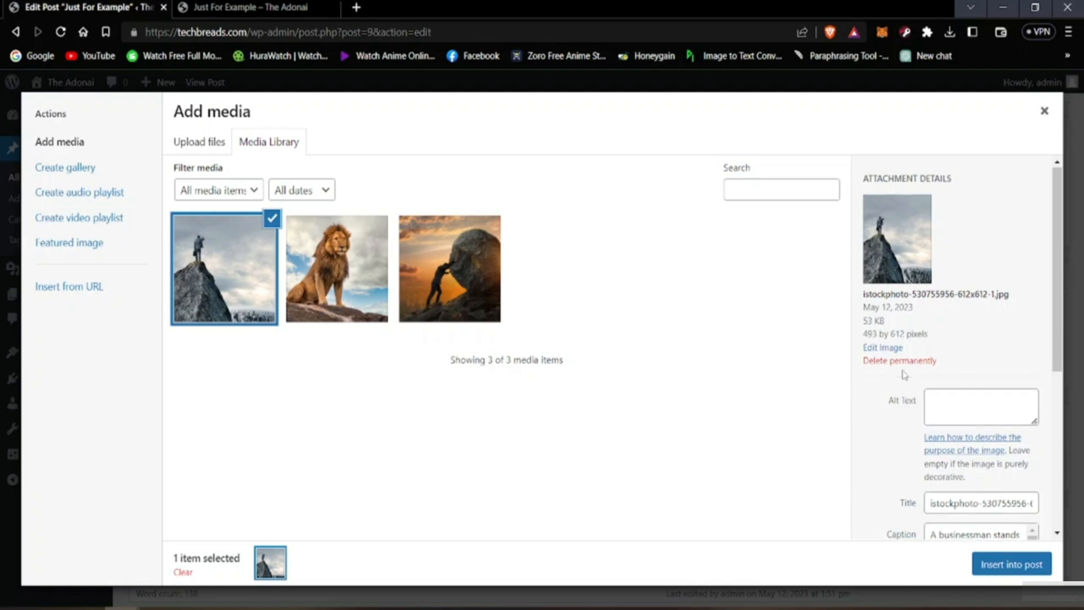
Step: Give the uploaded mountain-peak image the alt text "Businessman standing"
scroll(904, 384, down, 3)
scroll(909, 376, up, 2)
scroll(921, 375, down, 2)
scroll(922, 376, down, 1)
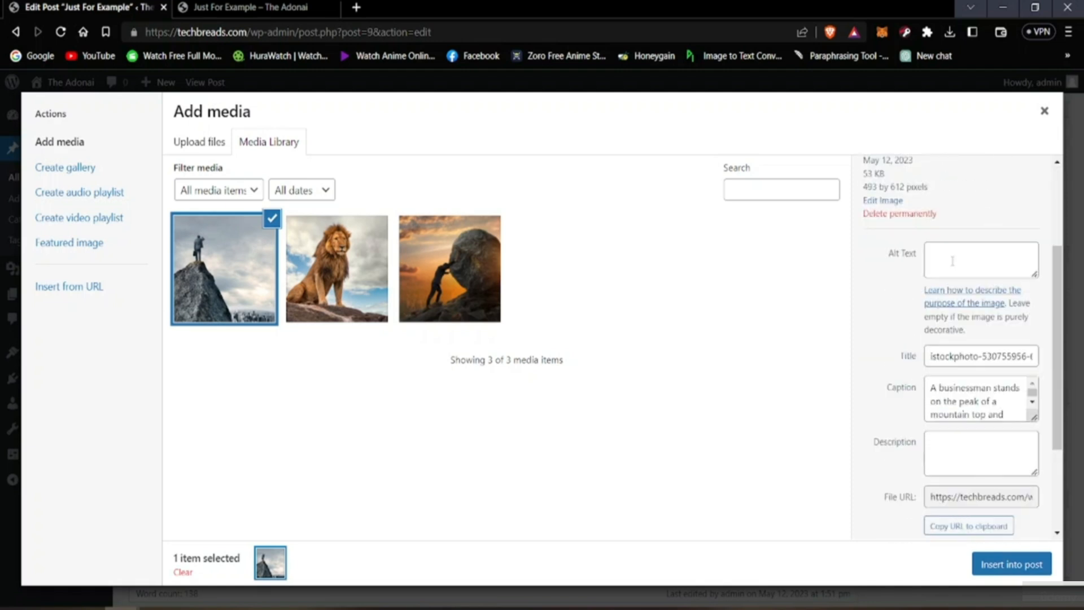
scroll(918, 373, up, 2)
scroll(914, 371, down, 3)
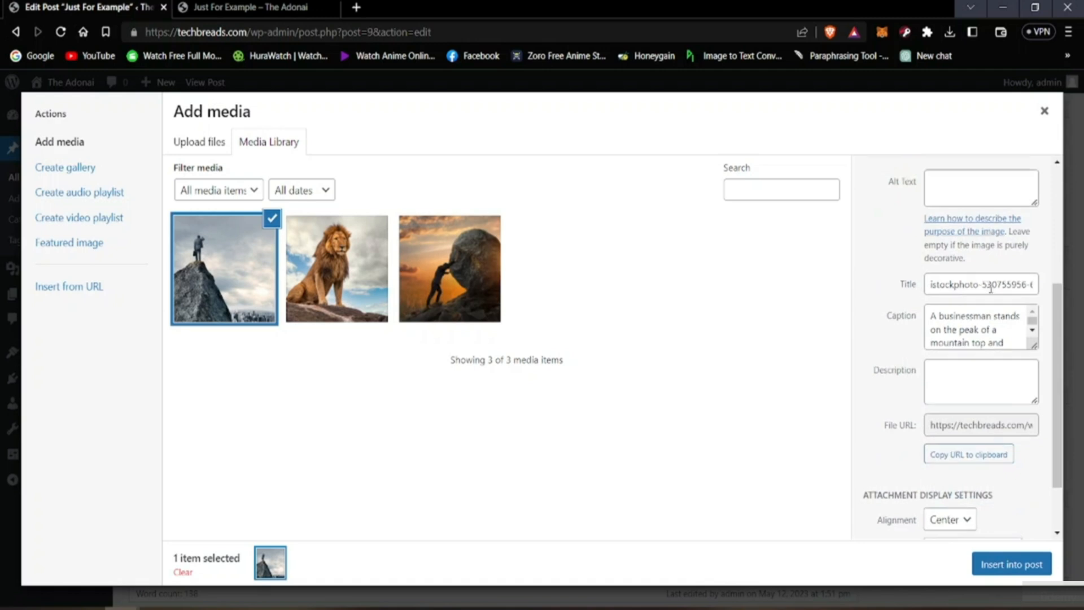
scroll(954, 344, up, 3)
click(958, 340)
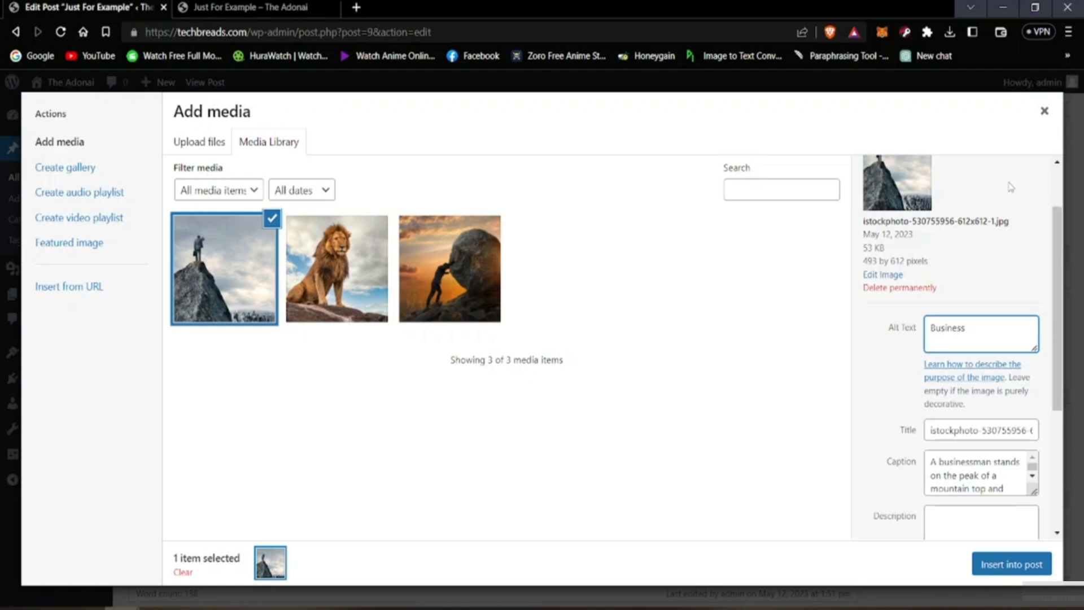
text(an standing)
scroll(904, 380, down, 4)
scroll(883, 399, up, 3)
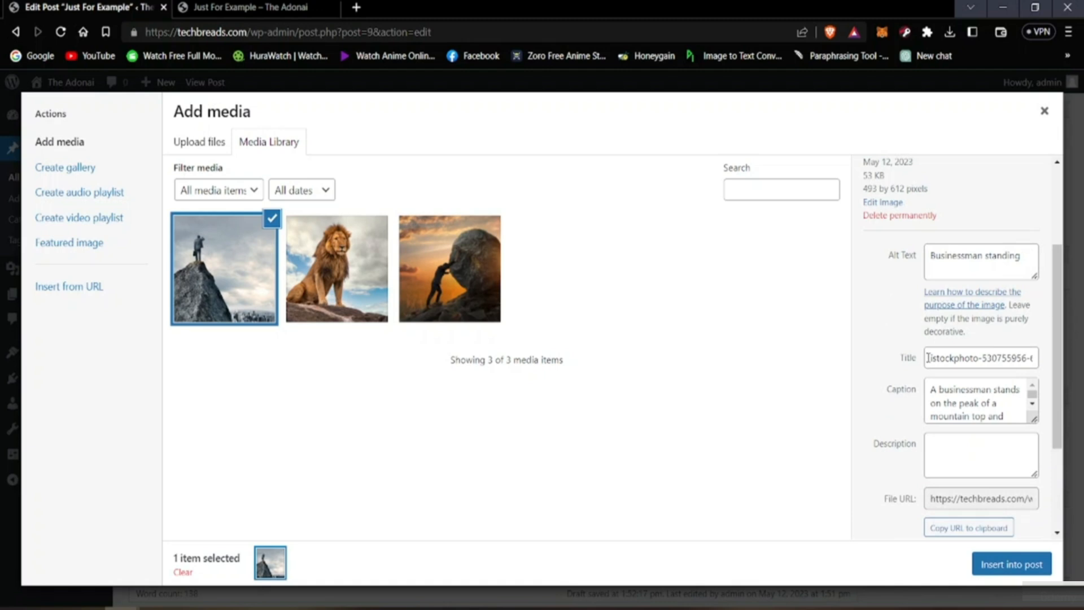
Step: Check the image's alignment options, and try Attachment Page as its link target before resetting the link to None
scroll(902, 384, down, 3)
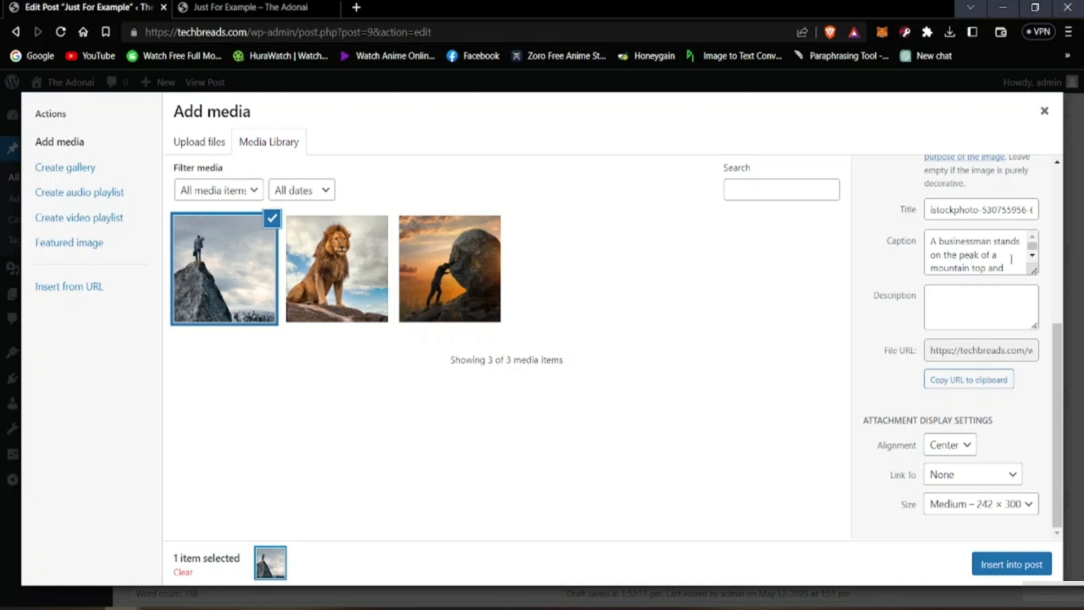
scroll(1011, 259, down, 3)
scroll(994, 265, up, 3)
click(938, 451)
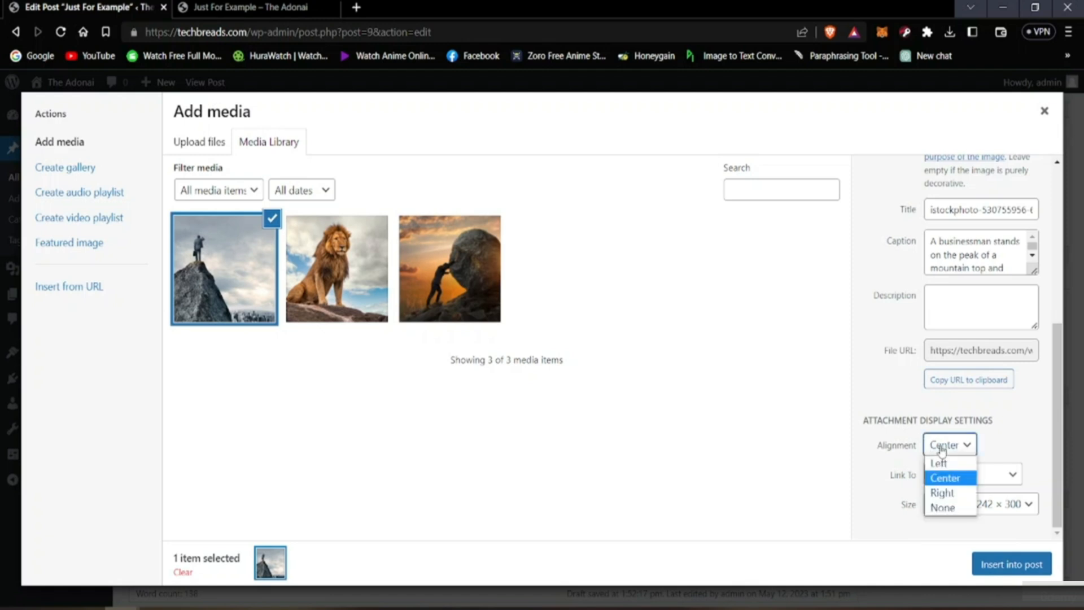
click(881, 496)
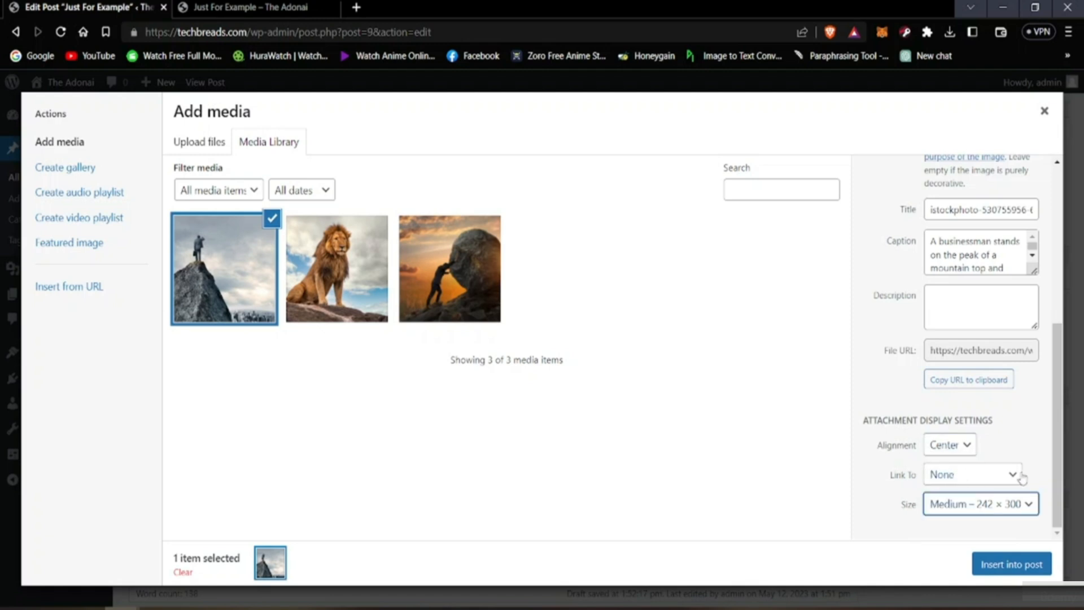
click(953, 480)
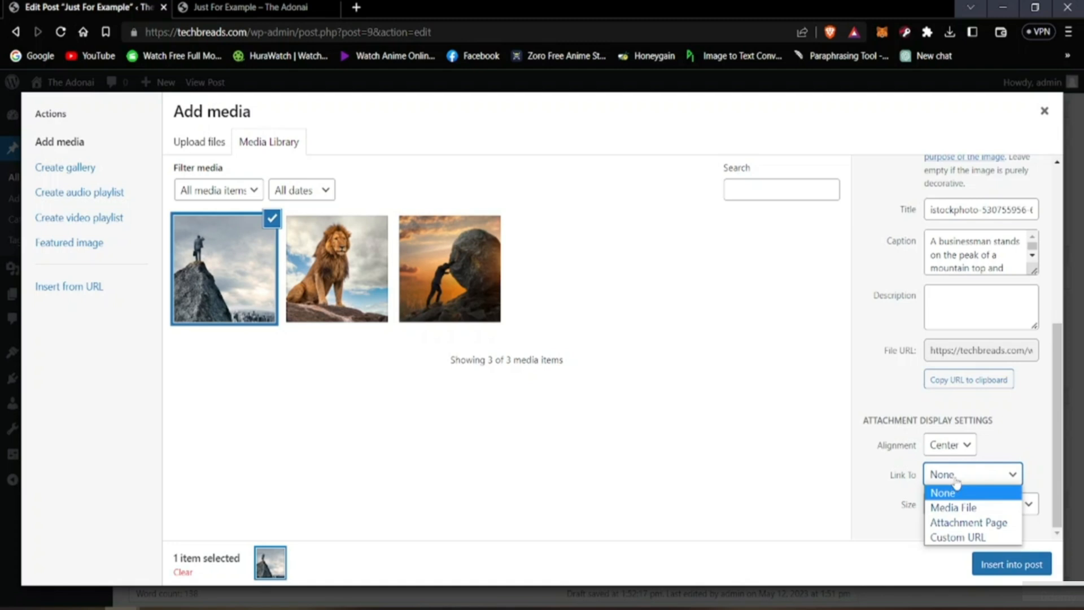
click(955, 525)
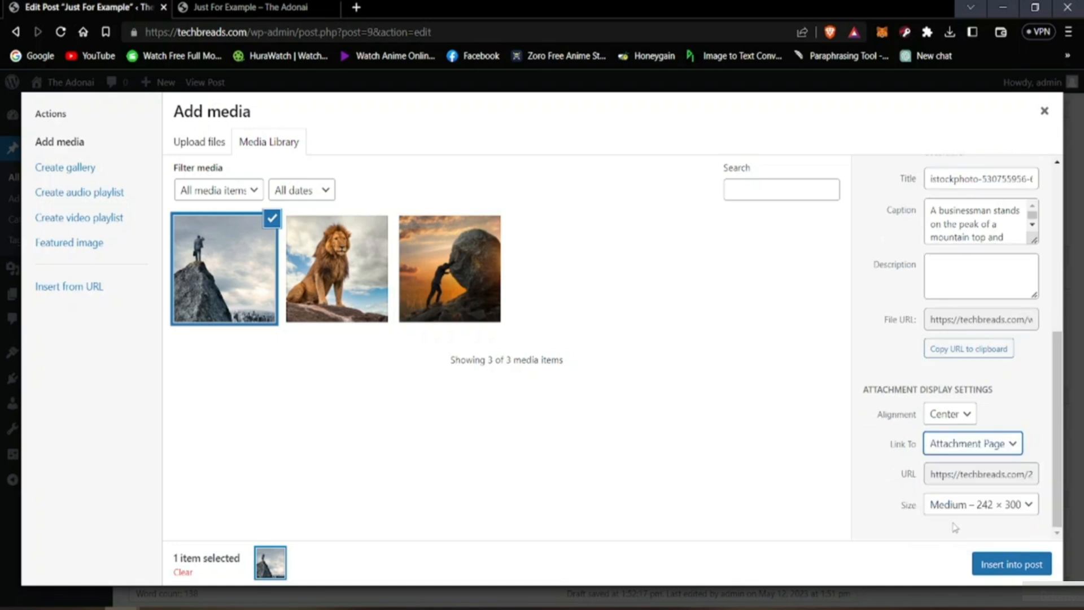
click(1020, 450)
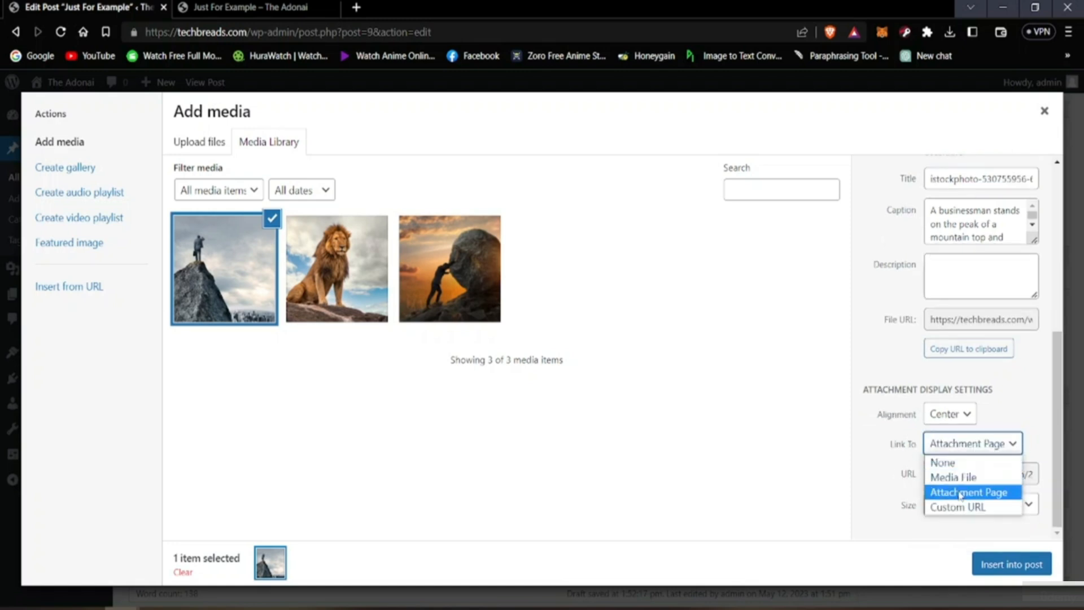
click(942, 463)
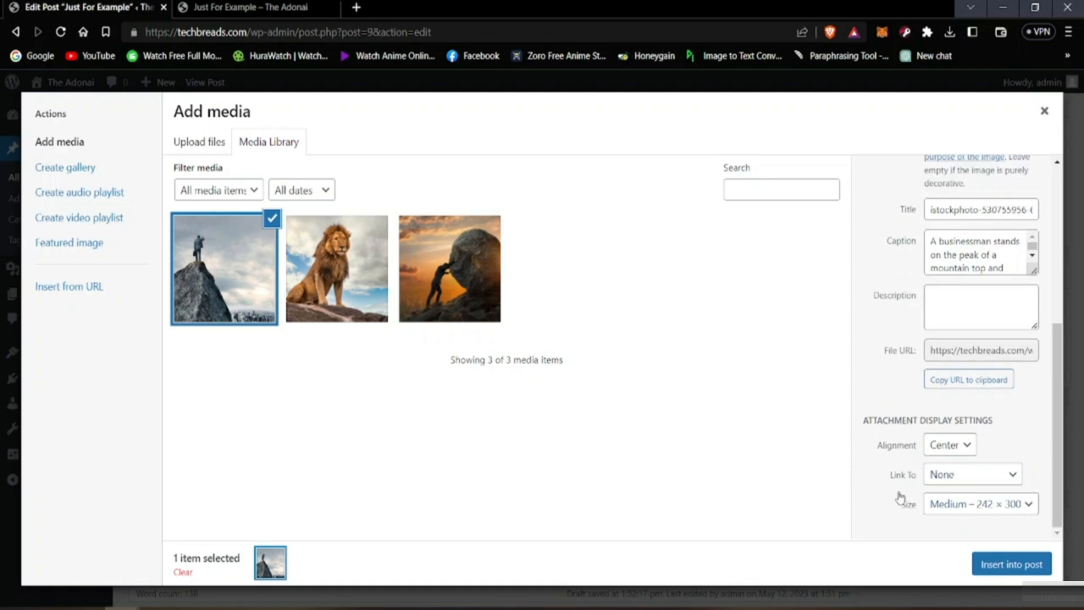
Step: Set the image size to Thumbnail – 150 × 150 and insert the image into the post
click(932, 504)
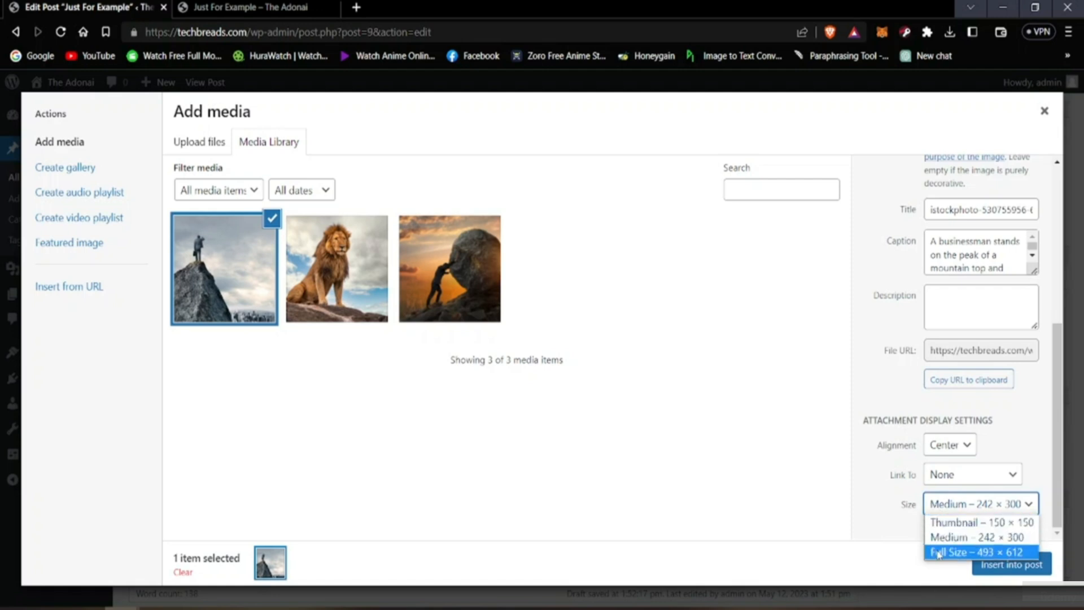
click(940, 523)
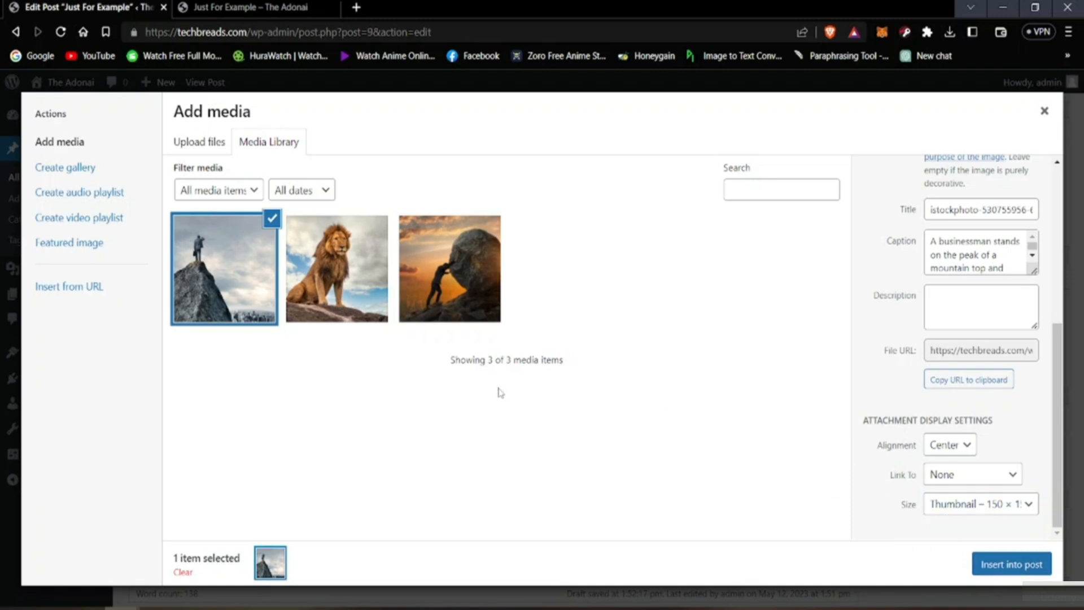
click(1003, 567)
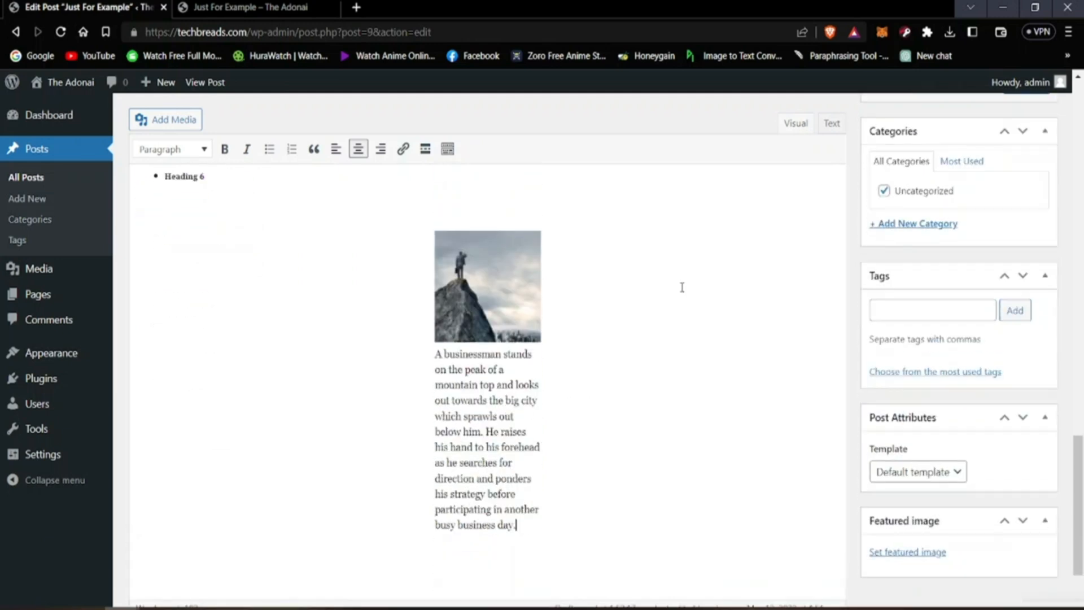
scroll(492, 374, up, 4)
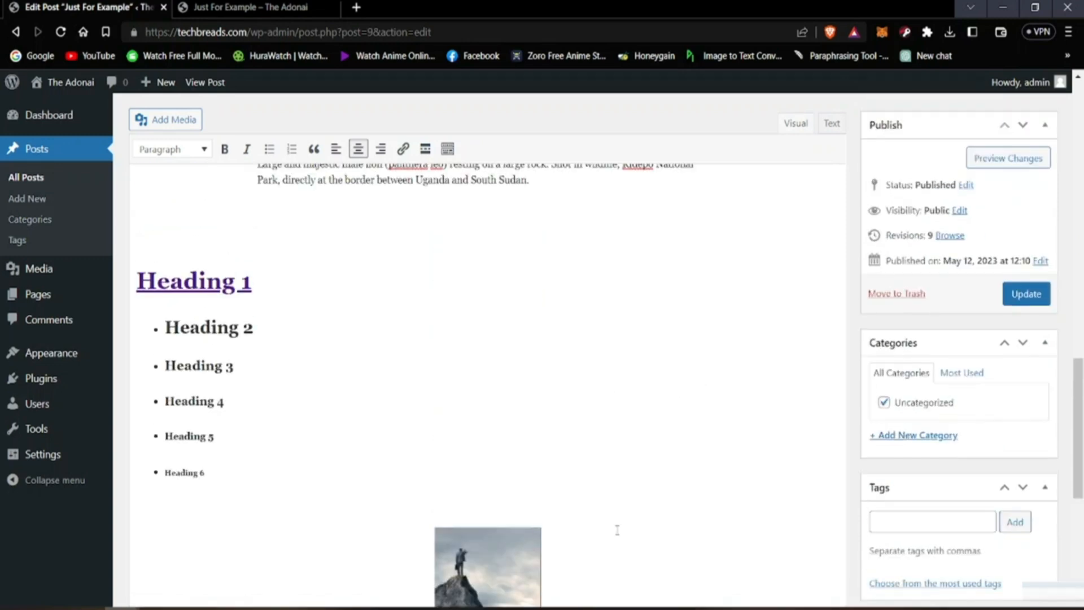
scroll(617, 530, down, 2)
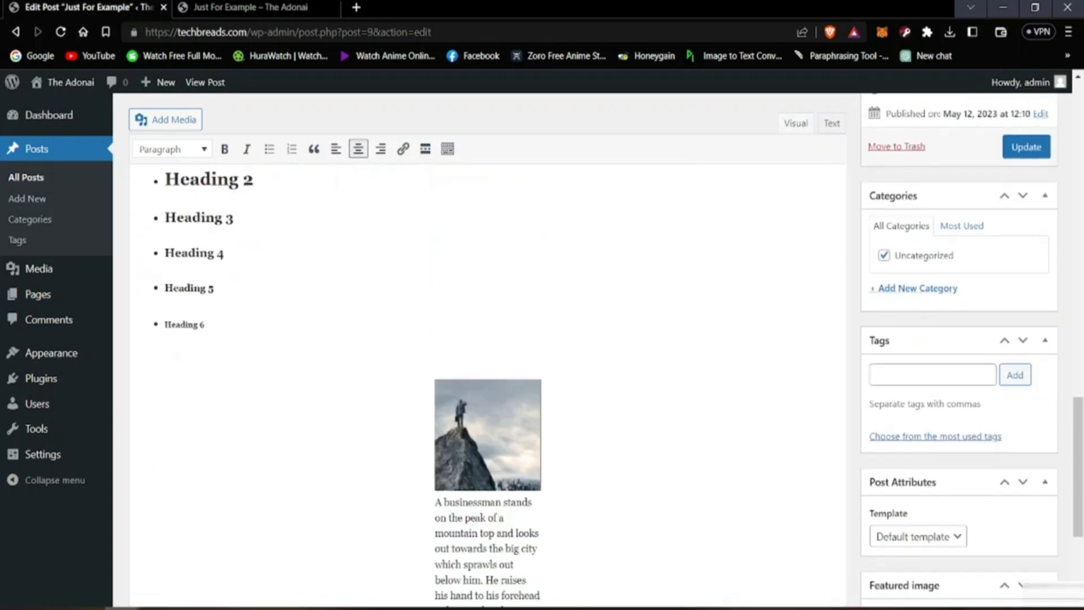
scroll(443, 559, down, 1)
scroll(442, 559, down, 2)
scroll(442, 559, up, 4)
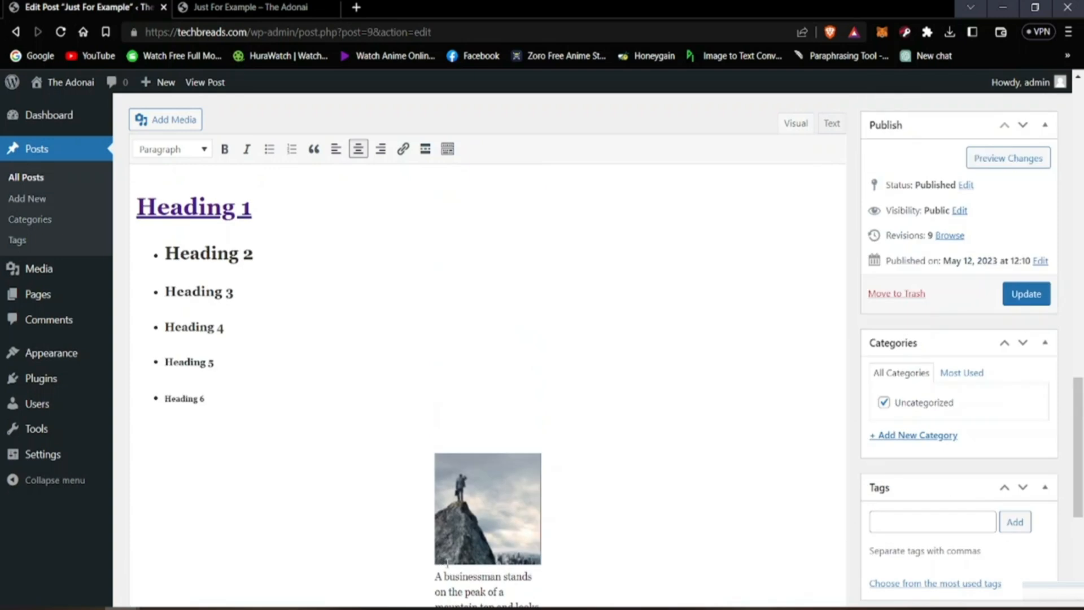
scroll(438, 555, down, 2)
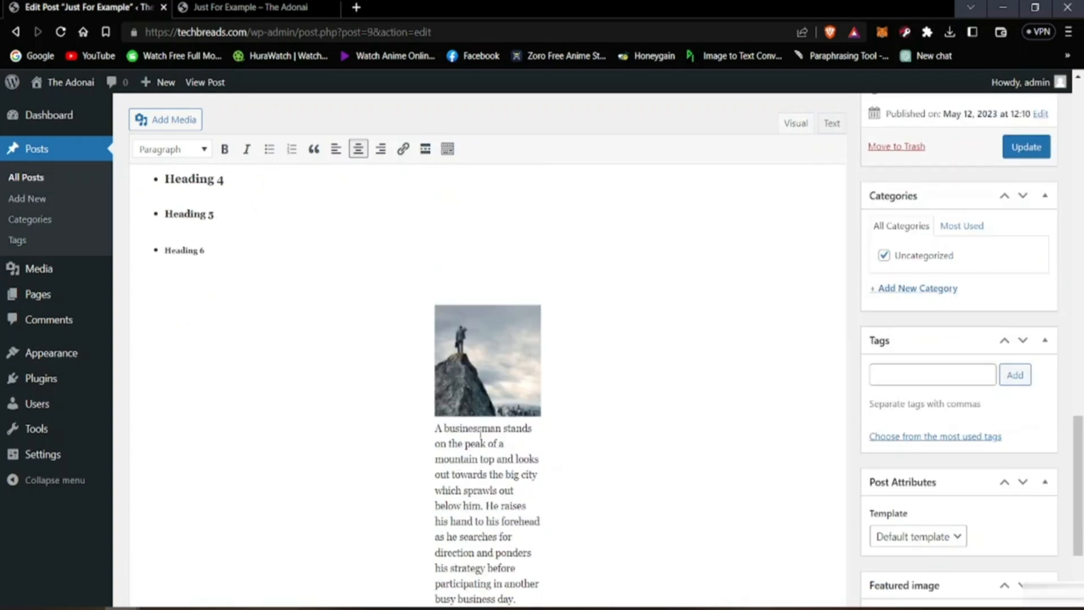
click(472, 368)
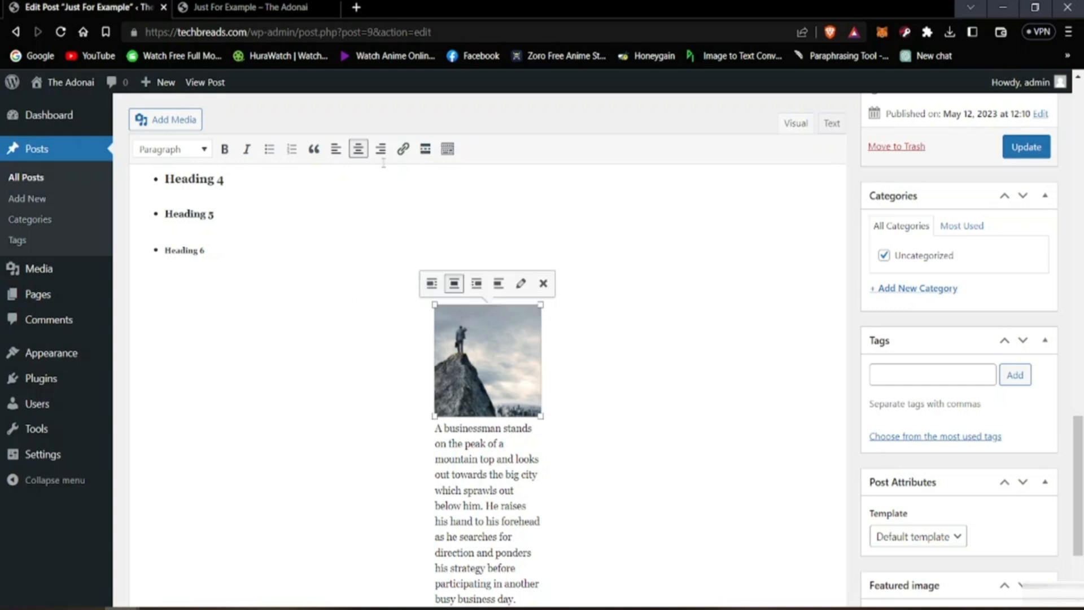
click(402, 150)
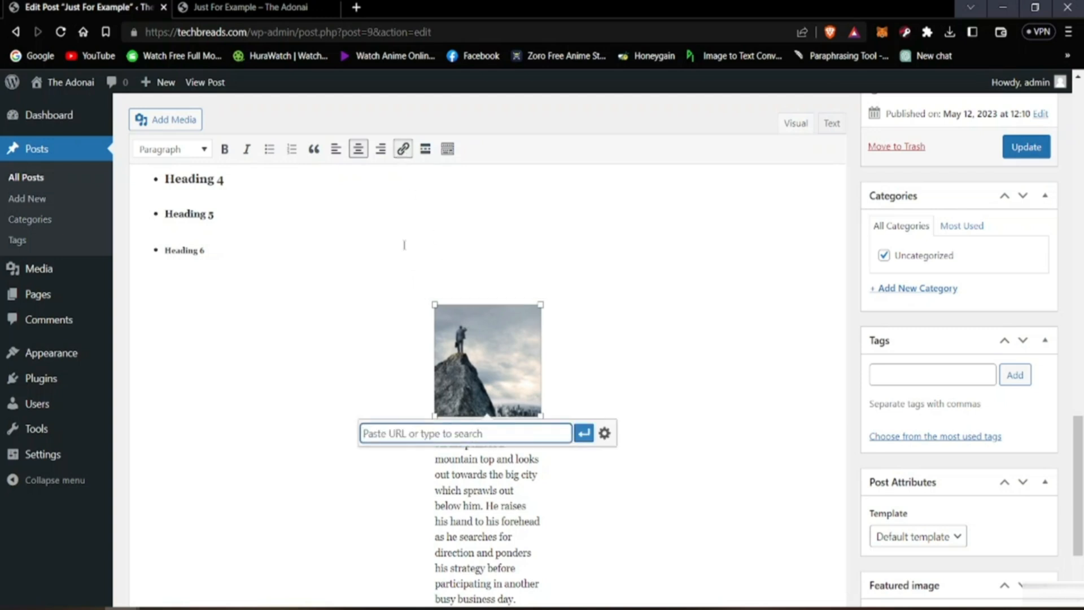
text(www.wikipedia.com)
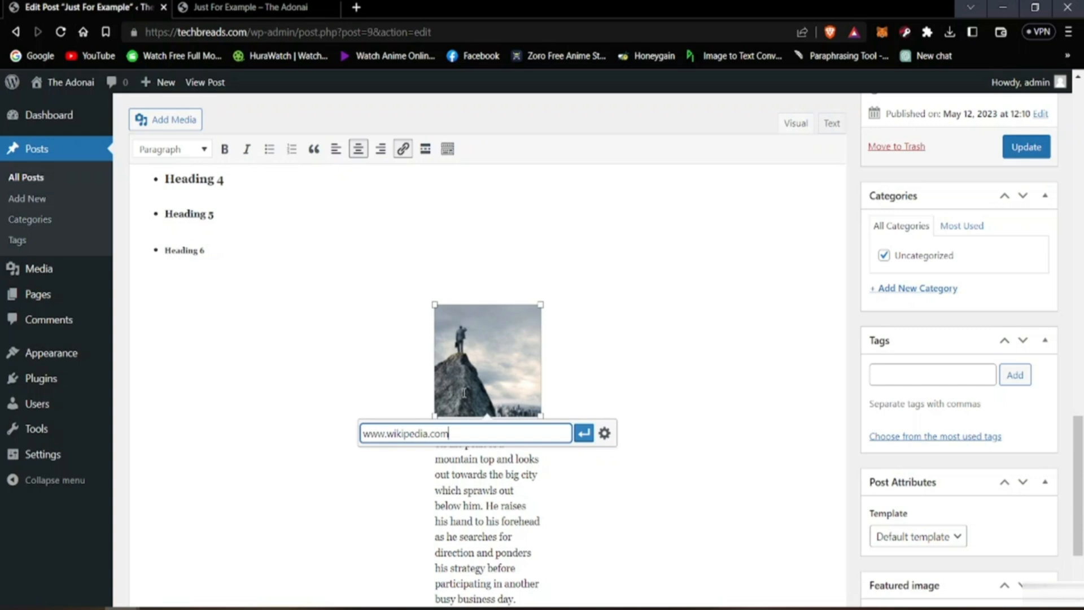
click(585, 433)
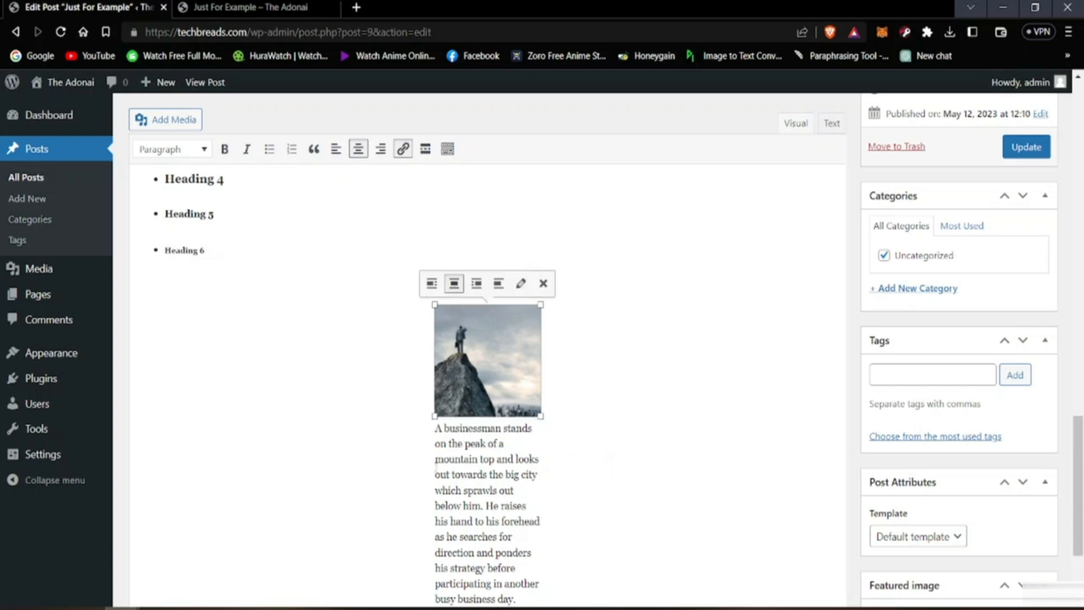
drag(435, 430, 521, 464)
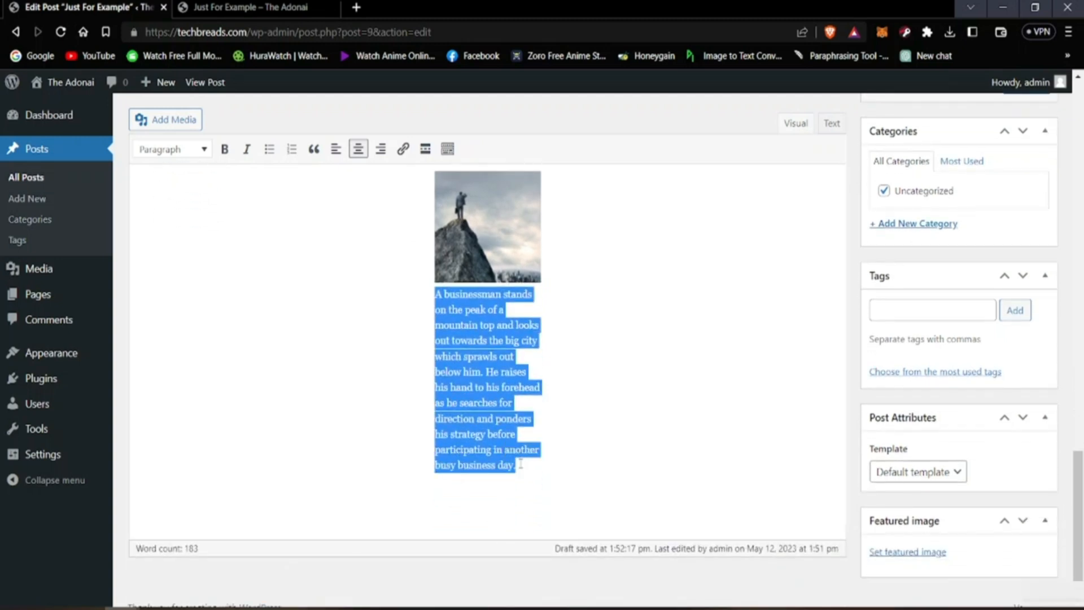
click(402, 149)
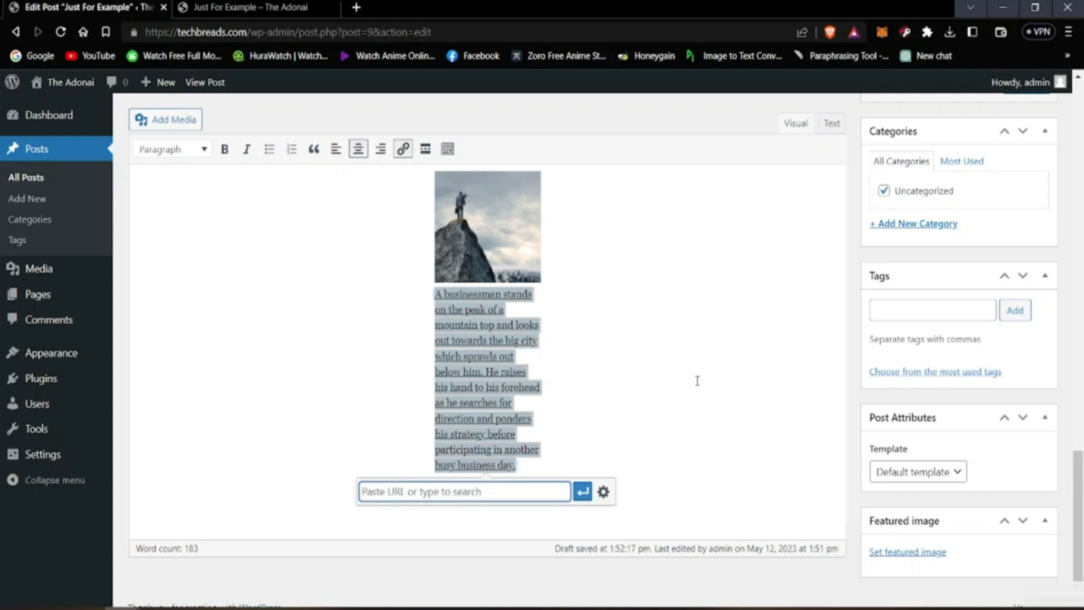
text(www.google)
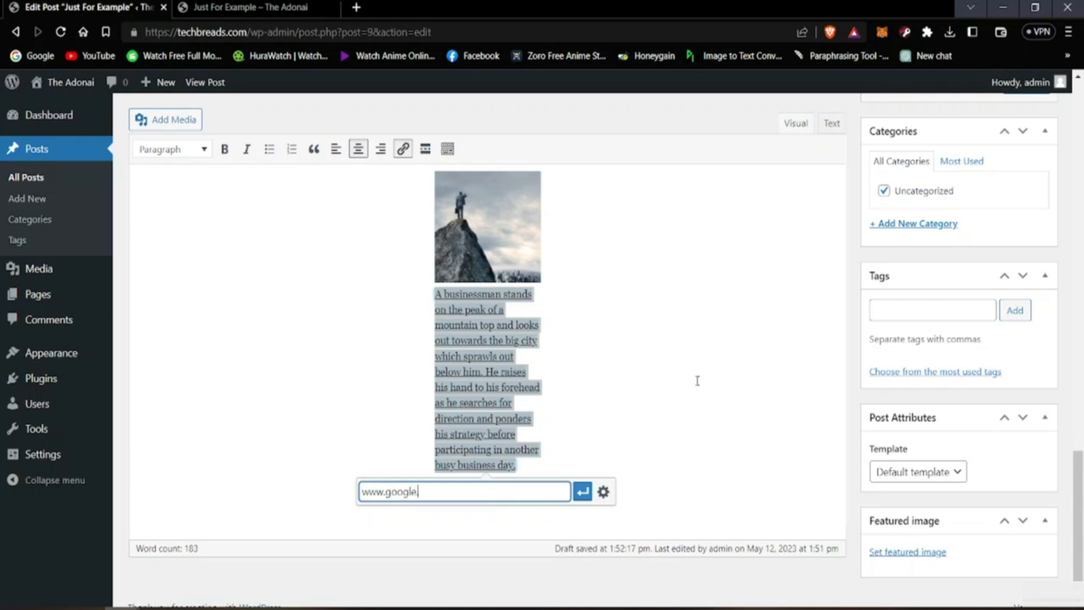
text(.com)
key(Return)
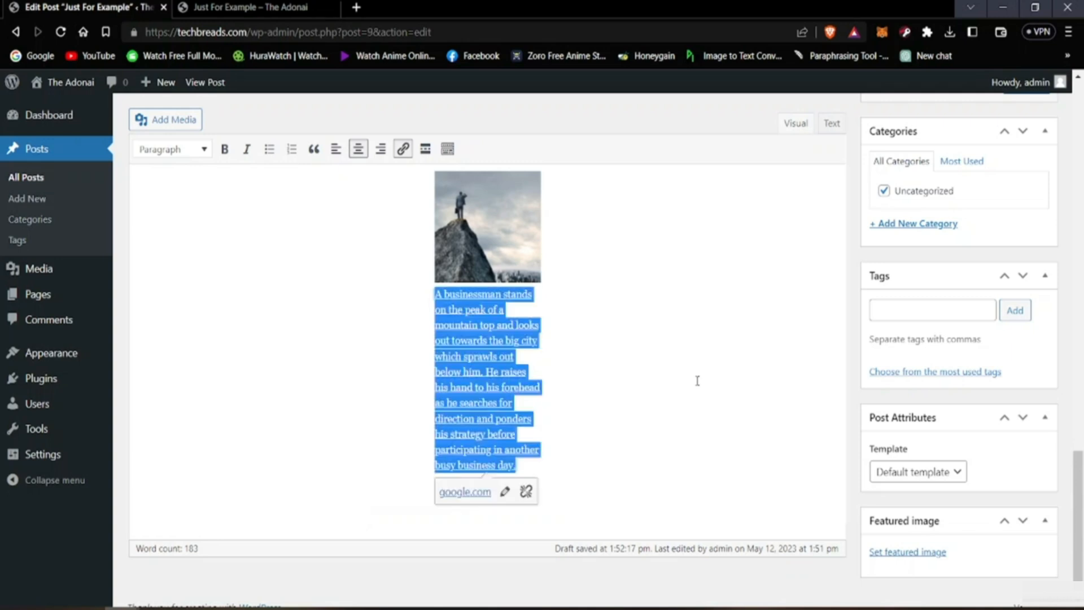
click(552, 499)
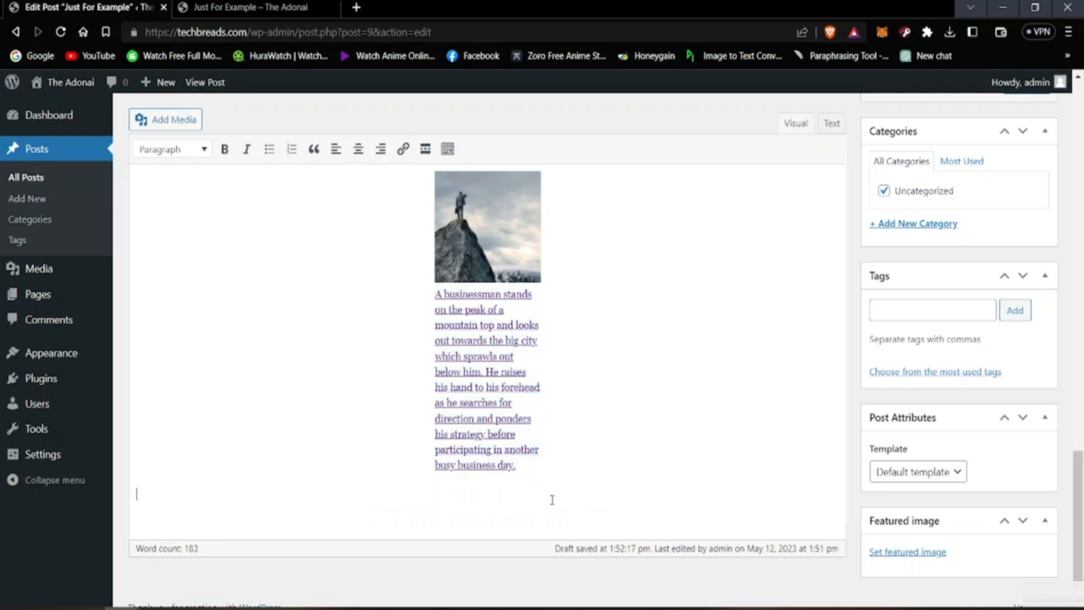
Step: Enlarge the mountain-peak image proportionally to a little over twice its inserted width and deselect it
scroll(424, 426, up, 4)
scroll(423, 427, down, 4)
scroll(253, 424, up, 9)
scroll(253, 424, down, 10)
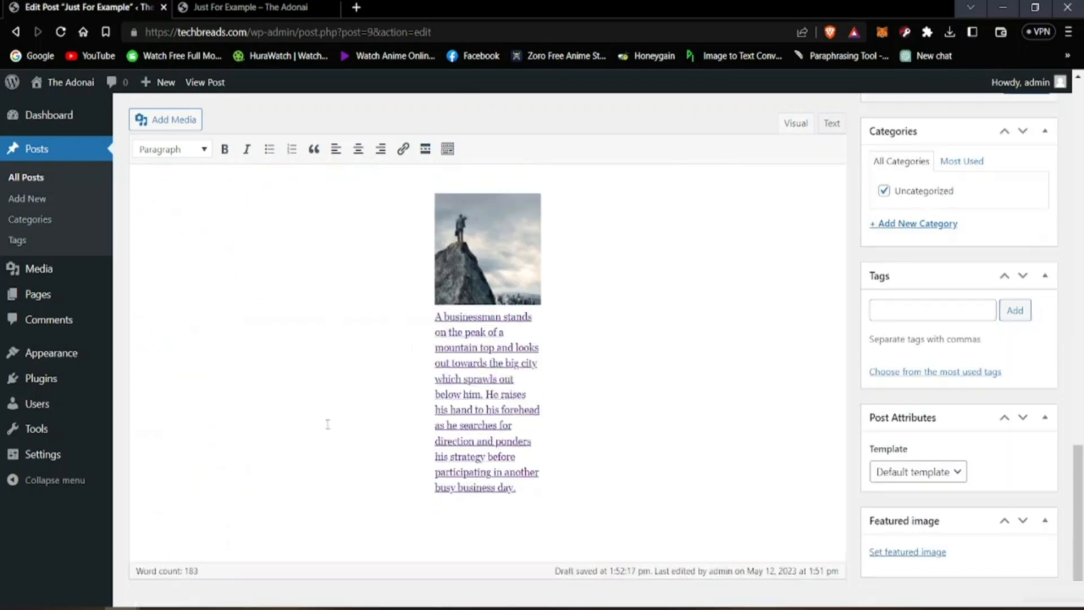
click(447, 263)
drag(435, 280, 363, 357)
scroll(334, 416, up, 3)
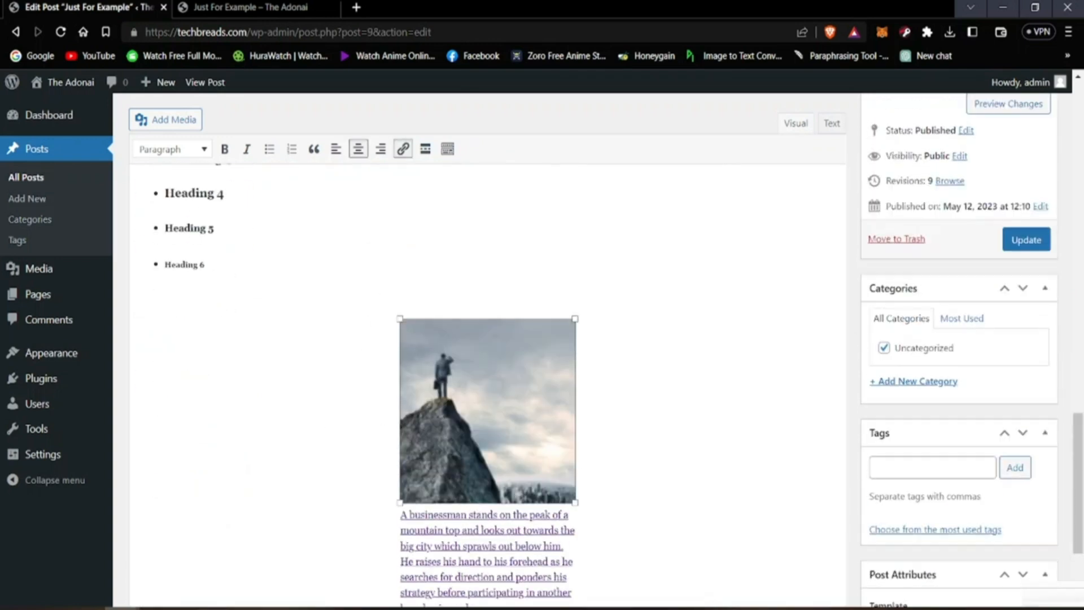
drag(400, 319, 341, 257)
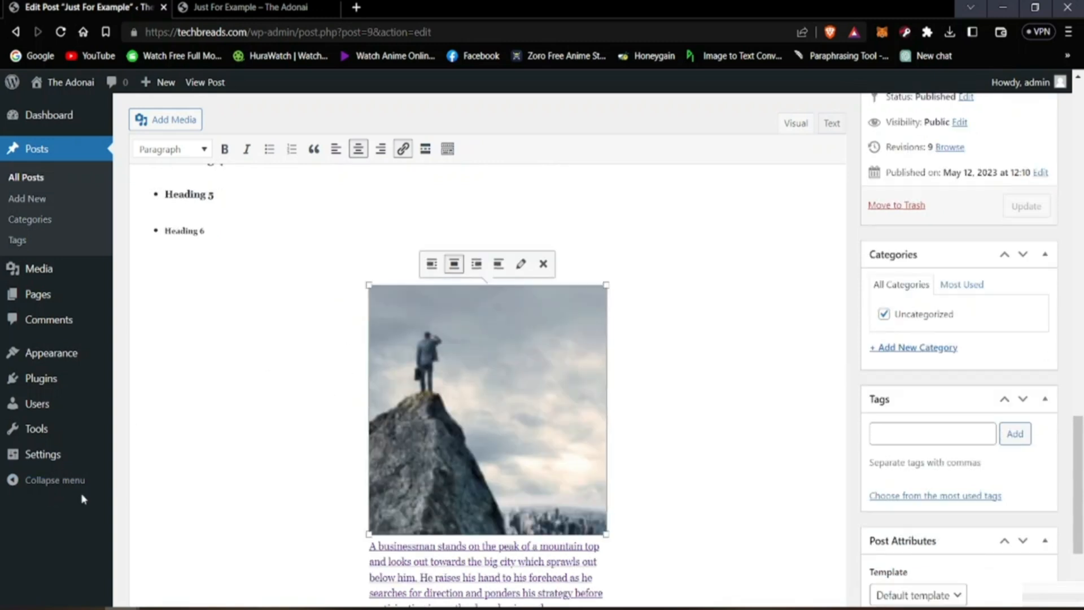
click(125, 496)
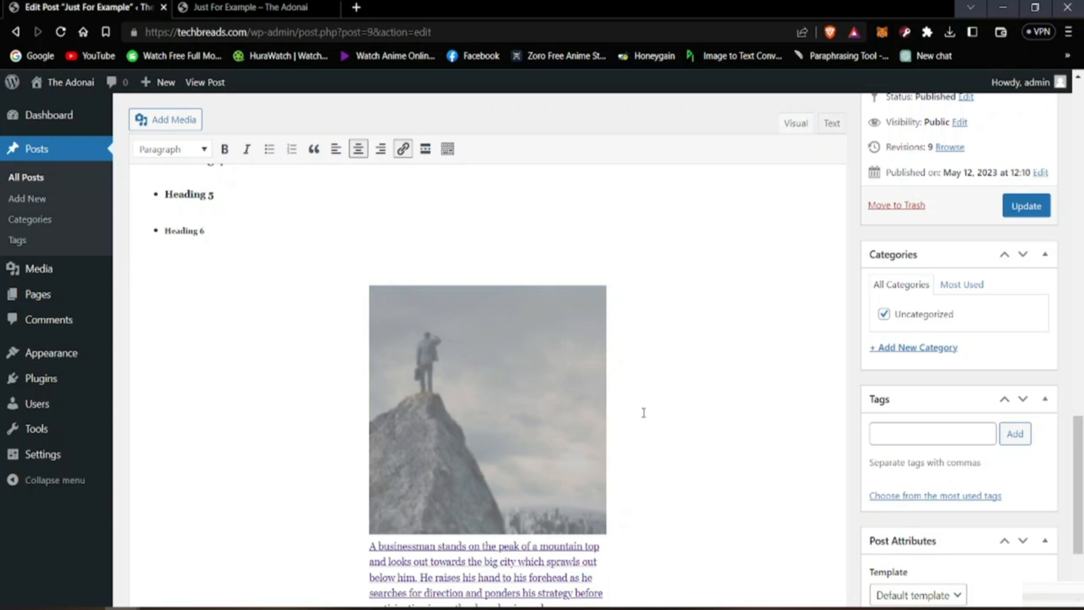
Step: Reload the live "Just For Example" post and look through it for the newly added mountain-peak image
click(248, 6)
scroll(144, 155, down, 2)
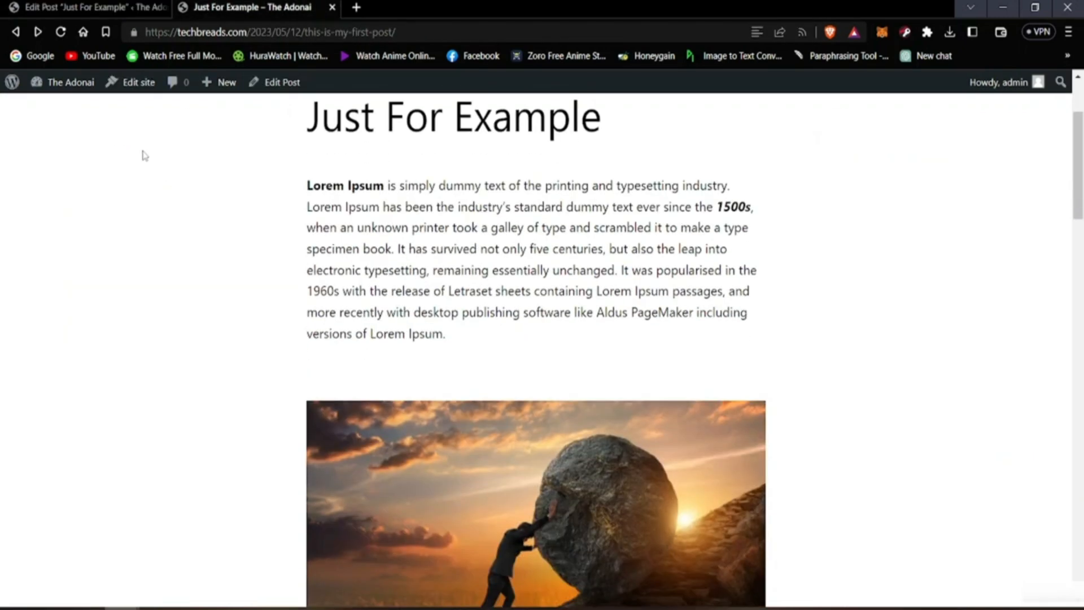
scroll(136, 141, up, 2)
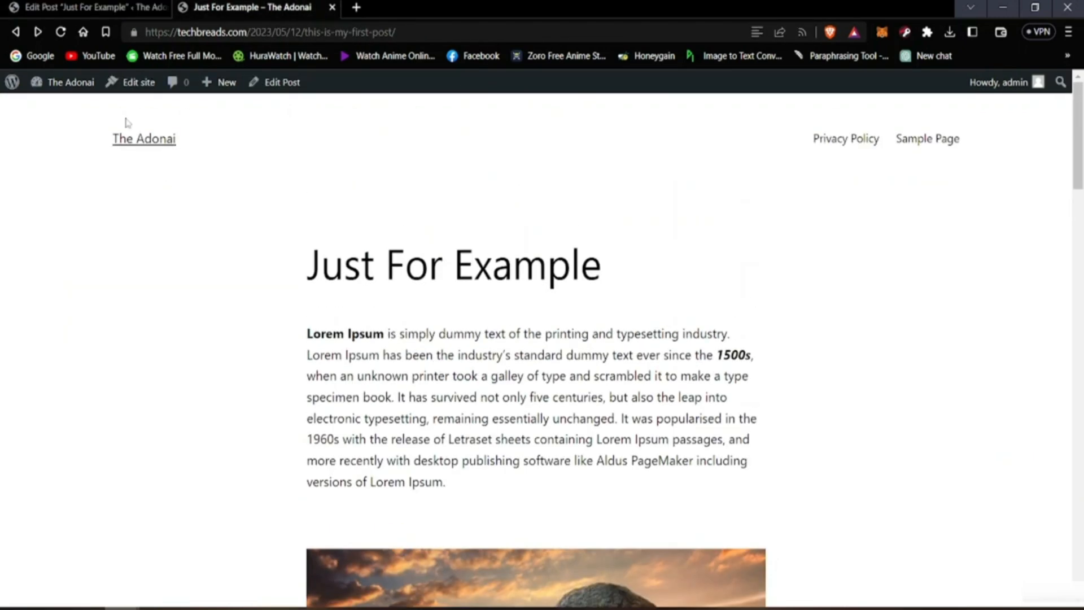
click(60, 32)
scroll(286, 256, down, 8)
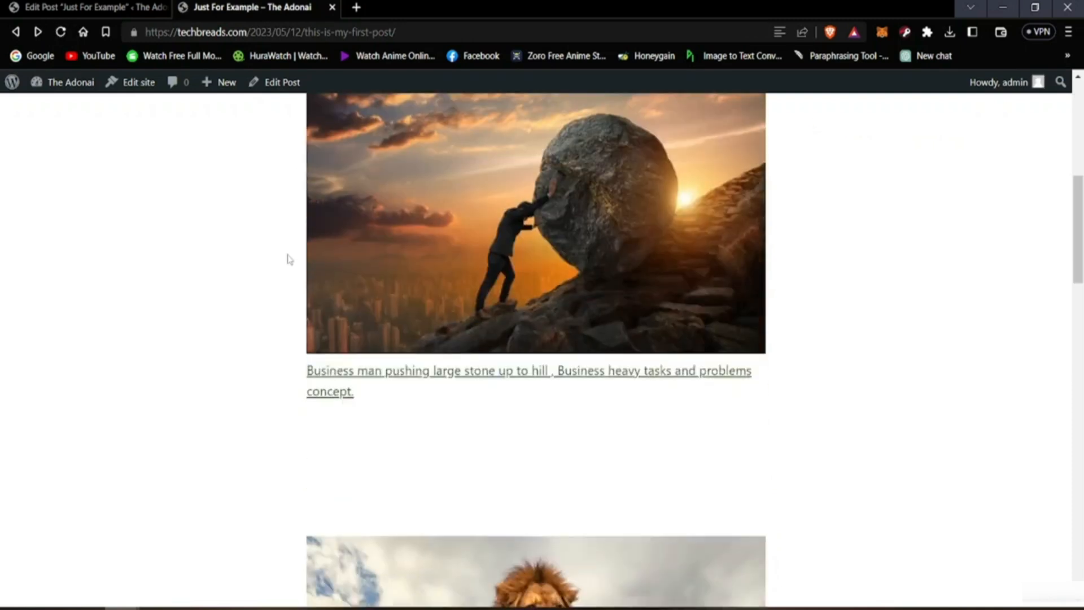
scroll(289, 259, down, 10)
scroll(293, 258, down, 4)
scroll(258, 297, up, 5)
scroll(243, 314, down, 9)
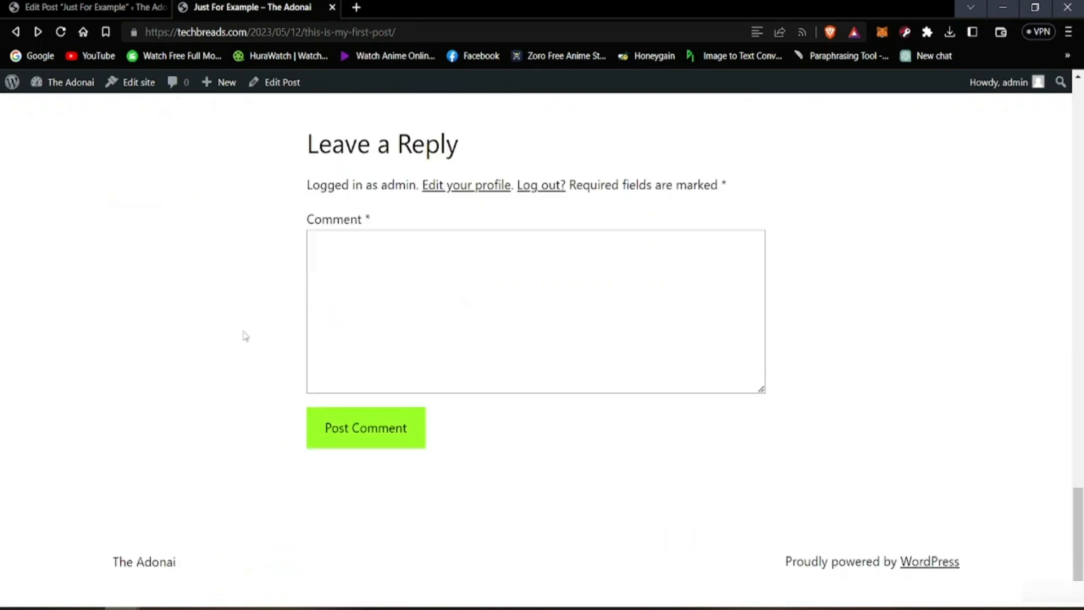
scroll(244, 335, up, 5)
click(60, 32)
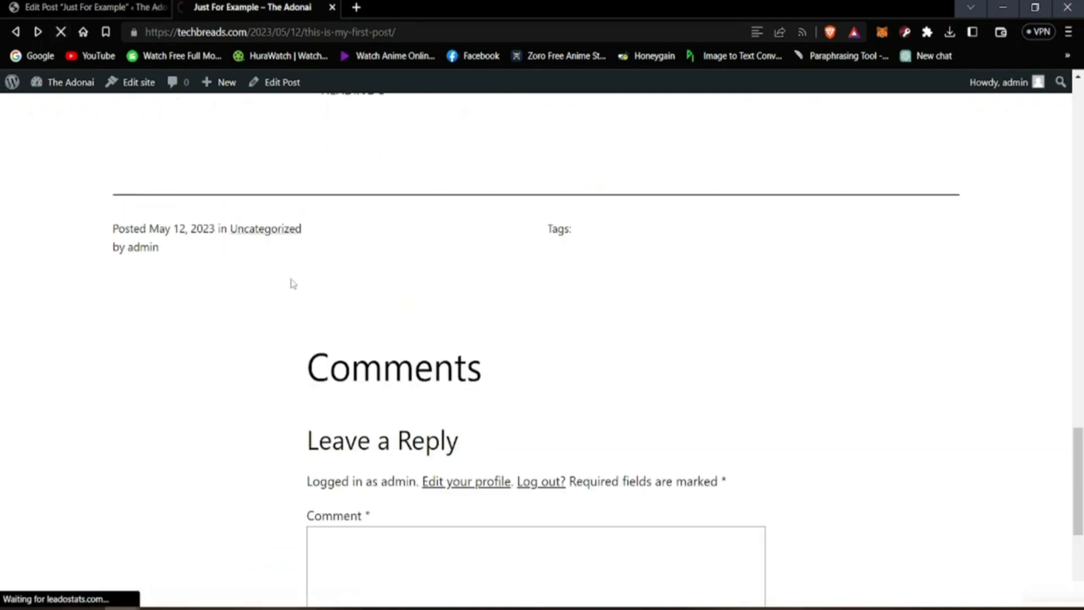
scroll(310, 310, up, 4)
scroll(330, 338, up, 5)
Step: Return to the post editor and update the published post with the linked mountain-peak image
key(ctrl+Tab)
scroll(302, 350, down, 3)
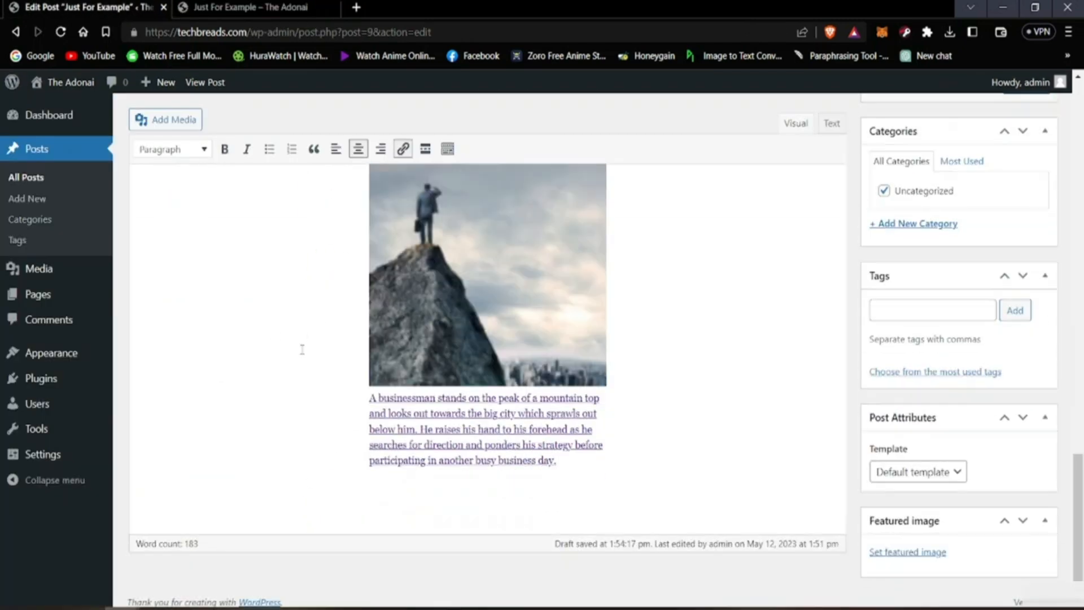
scroll(880, 564, up, 5)
scroll(889, 346, up, 2)
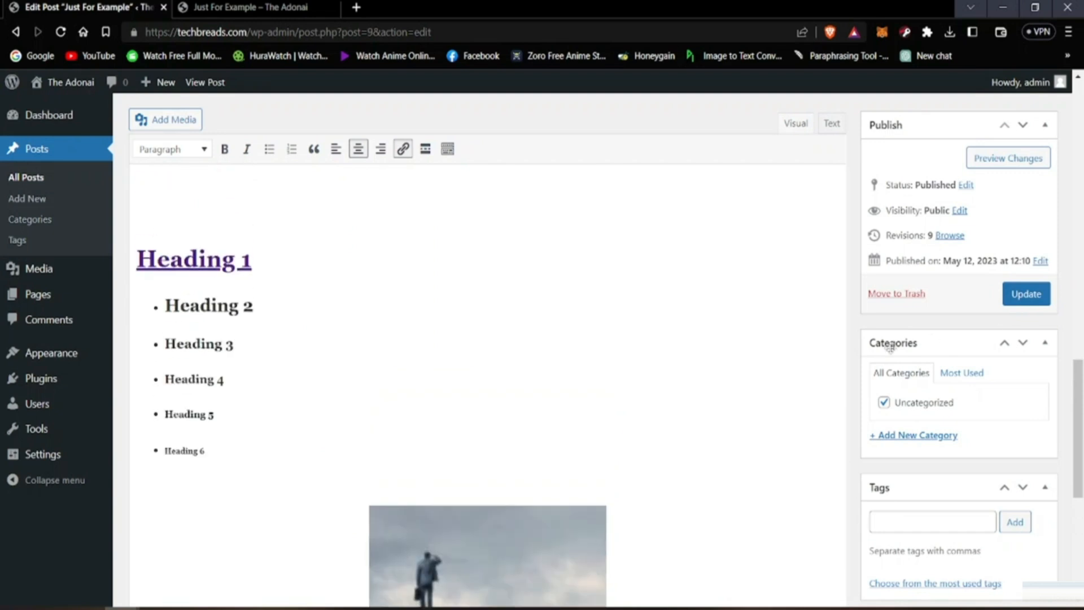
scroll(668, 472, down, 4)
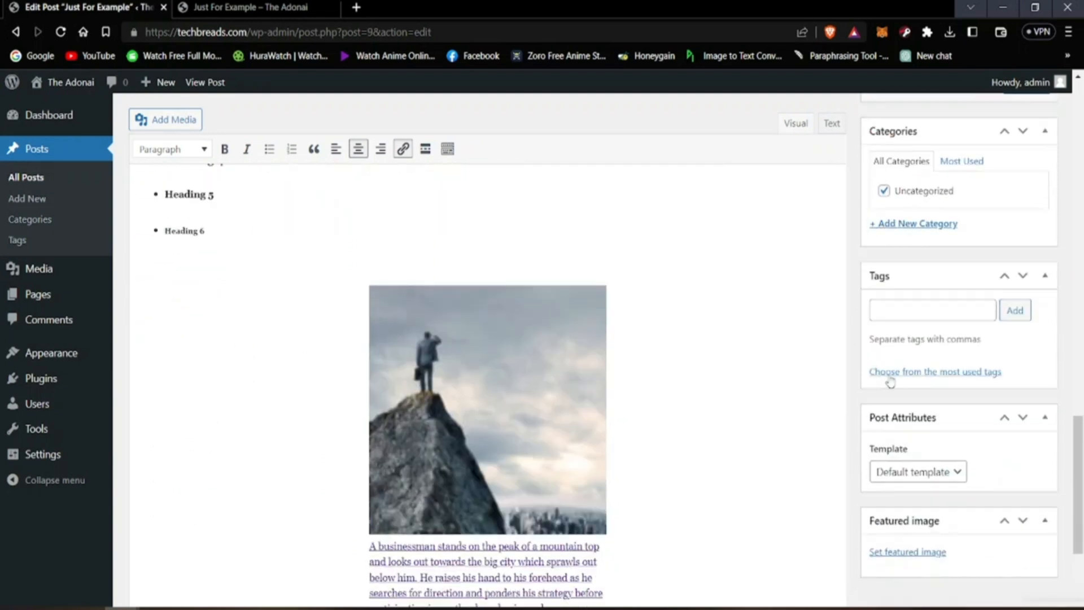
scroll(904, 350, up, 3)
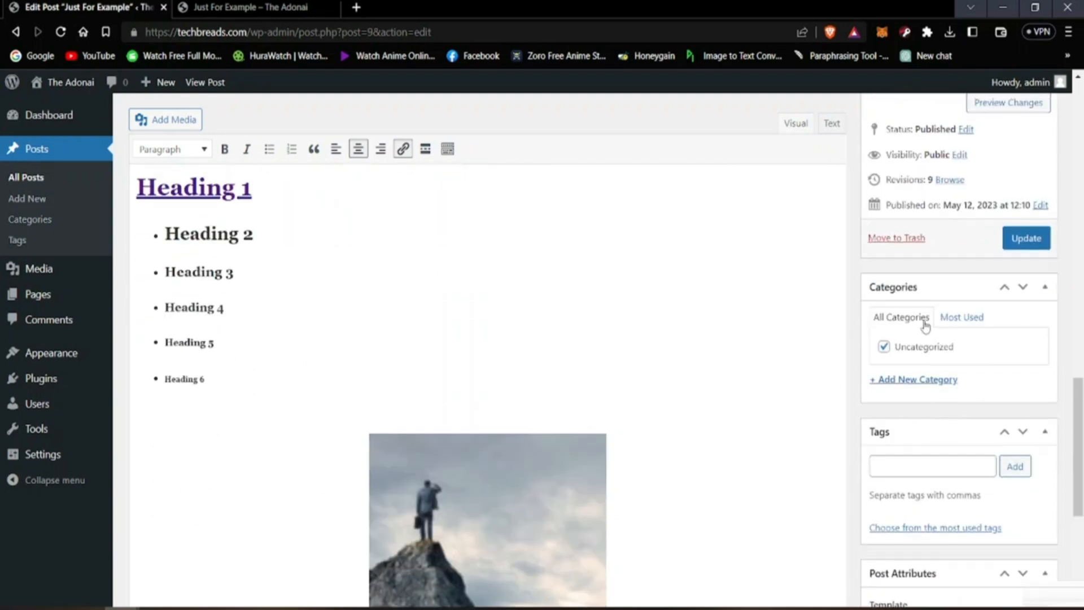
click(1011, 249)
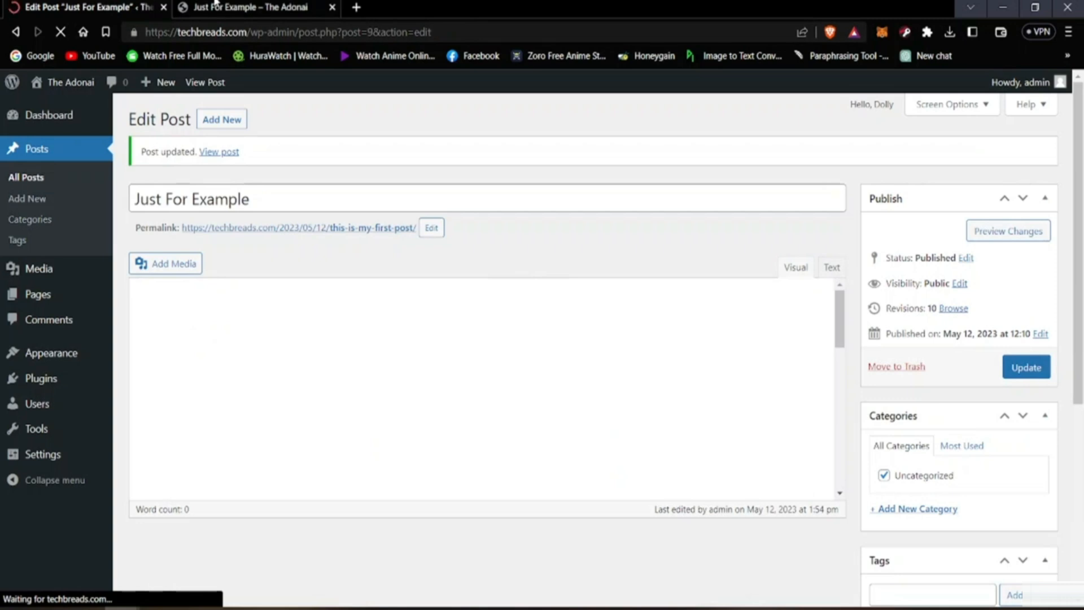
Step: Reload the live post and examine the mountain-peak image and its linked caption below the headings
scroll(239, 401, down, 5)
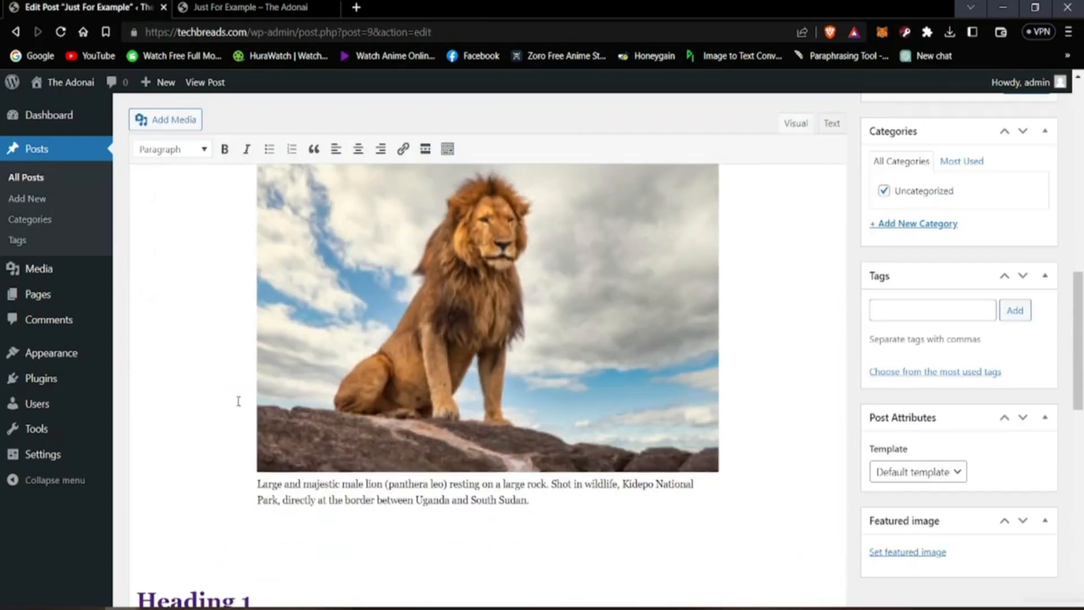
scroll(238, 400, down, 8)
key(ctrl+Tab)
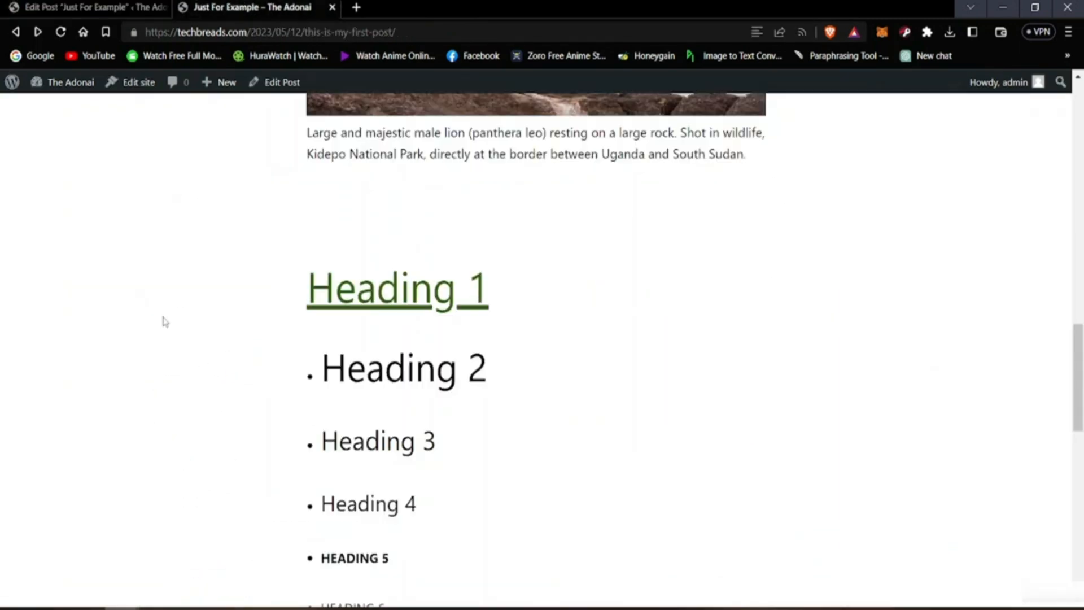
click(60, 31)
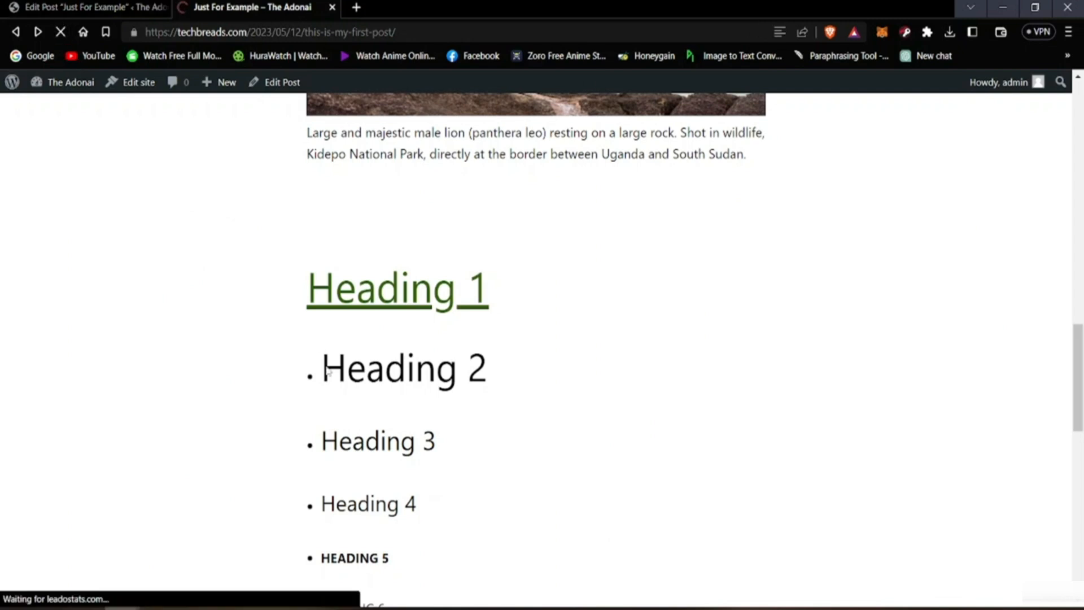
scroll(80, 384, up, 10)
scroll(81, 389, down, 15)
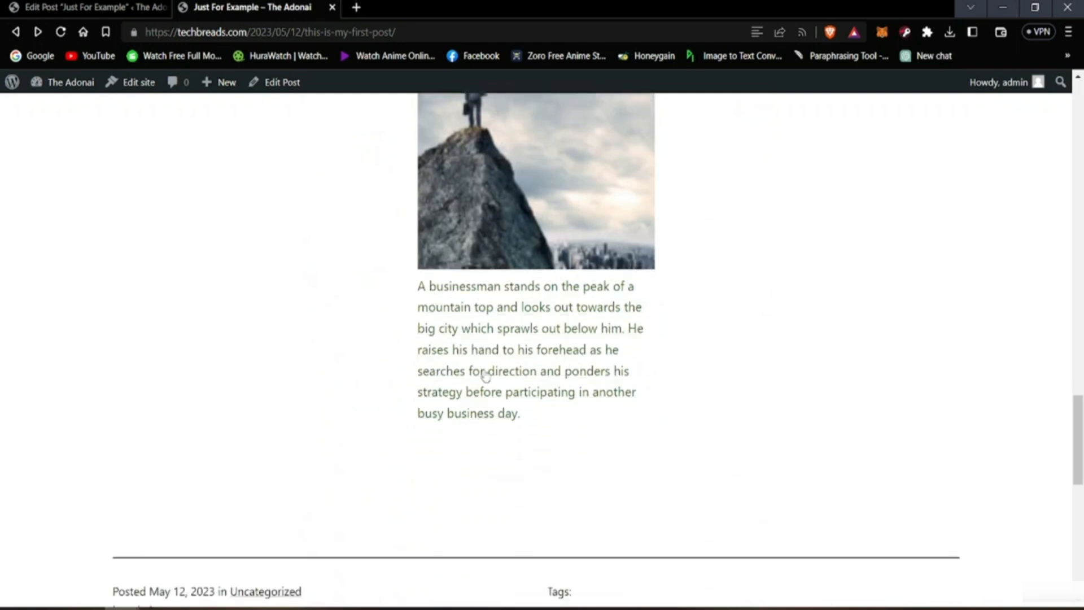
scroll(486, 375, up, 5)
scroll(787, 431, down, 4)
scroll(723, 305, up, 3)
scroll(724, 305, down, 3)
scroll(556, 289, up, 1)
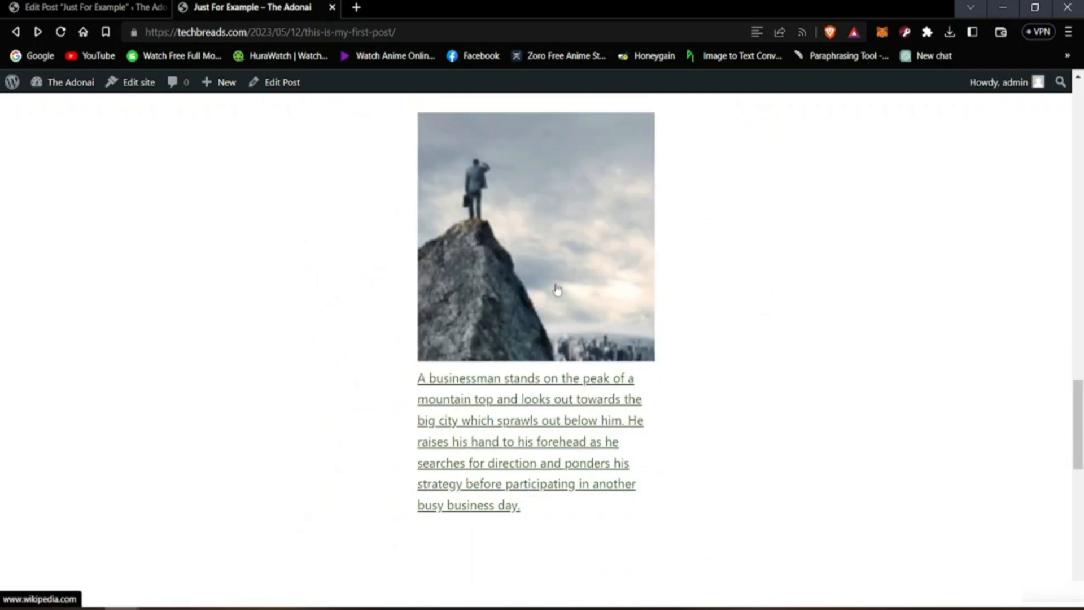
scroll(557, 290, up, 3)
scroll(637, 339, down, 2)
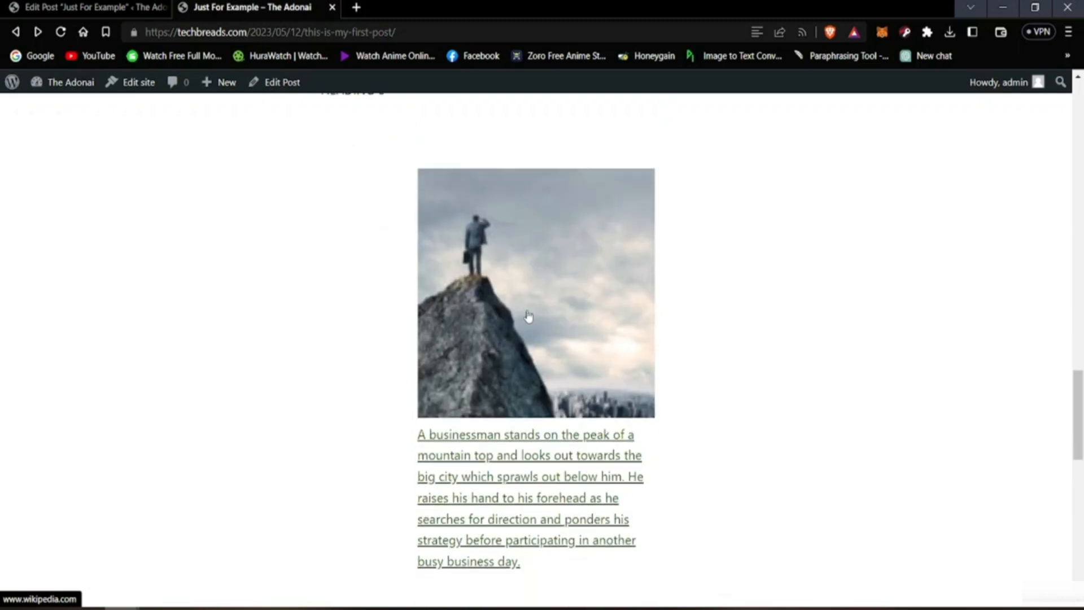
scroll(529, 314, down, 2)
scroll(527, 310, up, 4)
Step: In the post editor, set the mountain-peak image's size to Medium – 242 × 300 and deselect the image
click(158, 7)
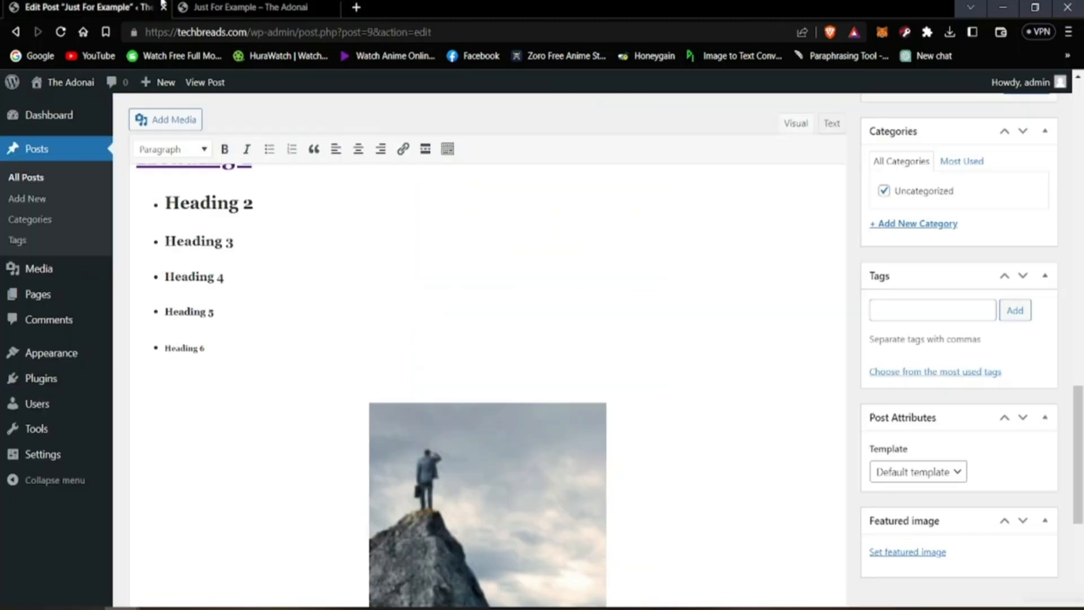
click(548, 529)
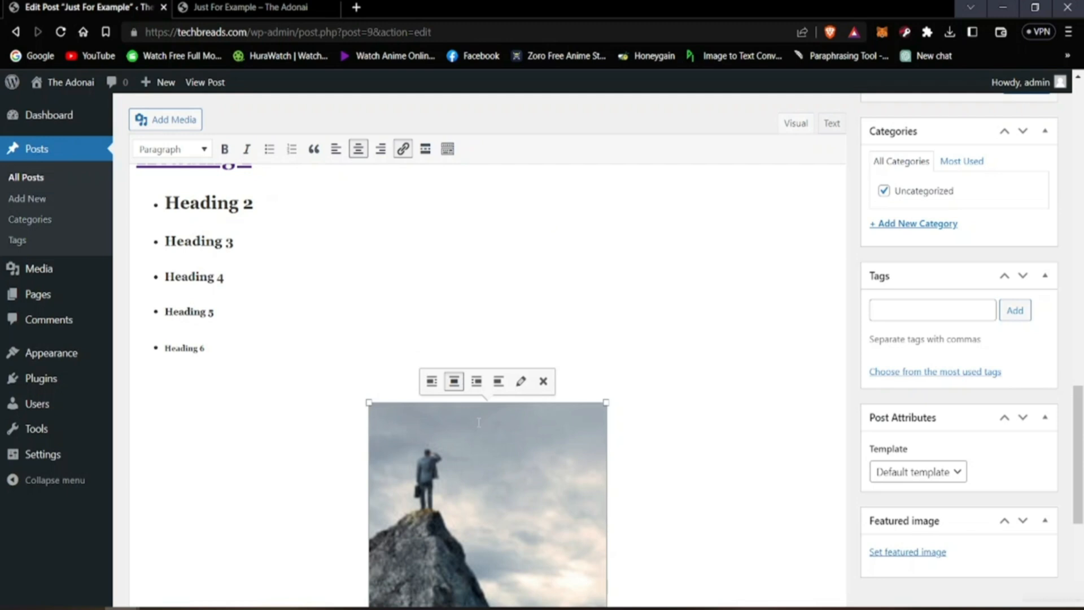
click(520, 382)
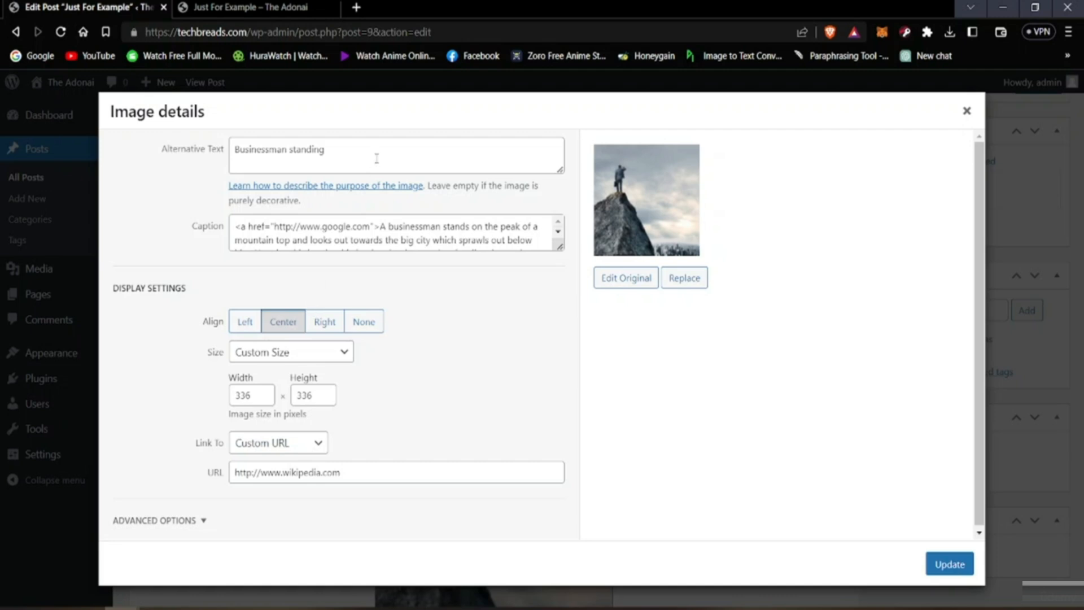
scroll(357, 234, down, 2)
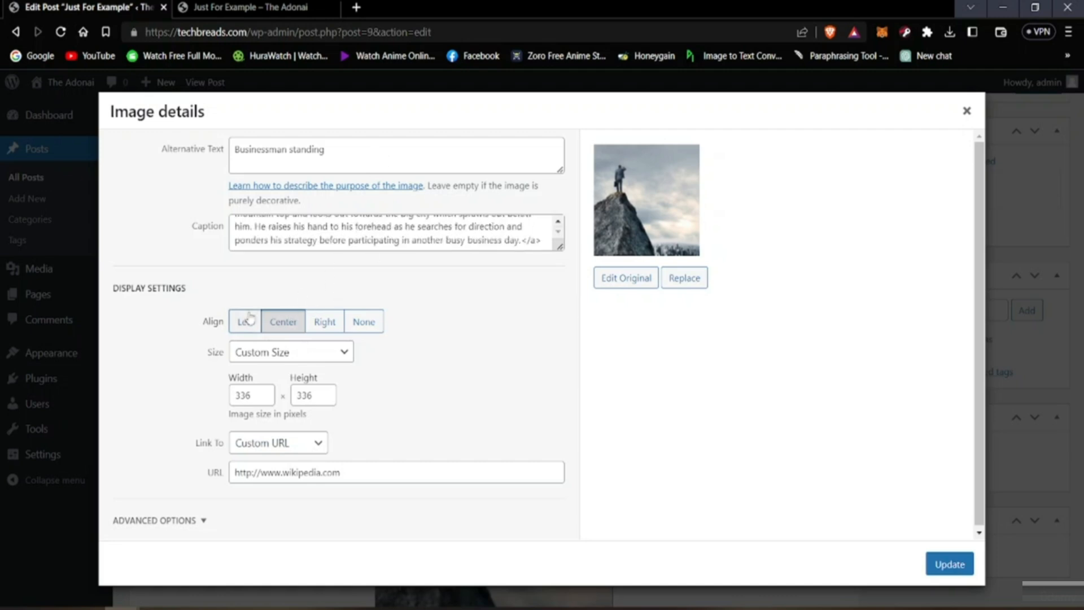
click(277, 355)
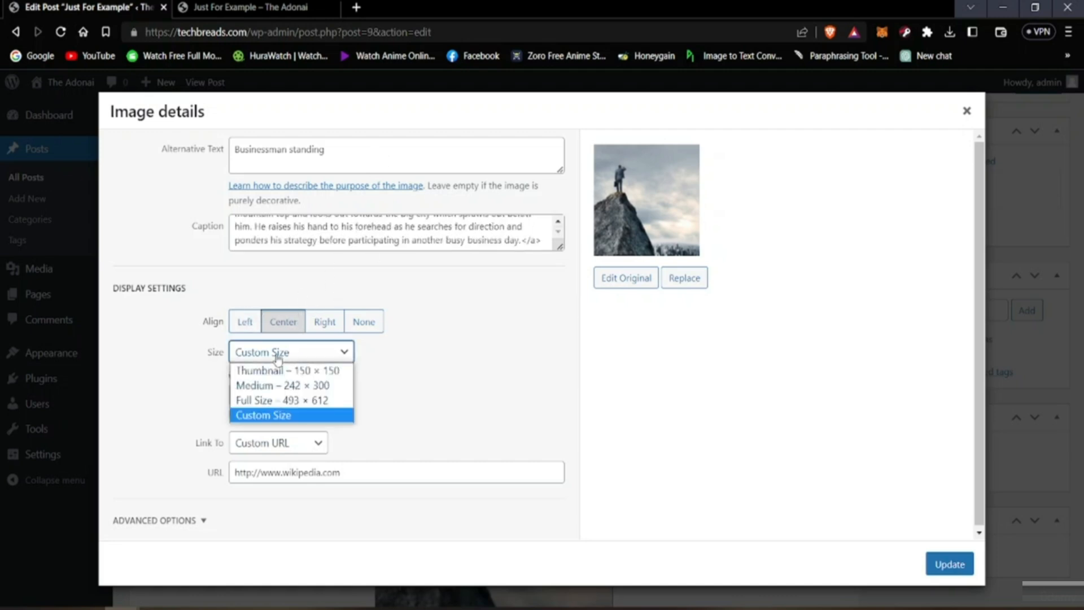
click(279, 386)
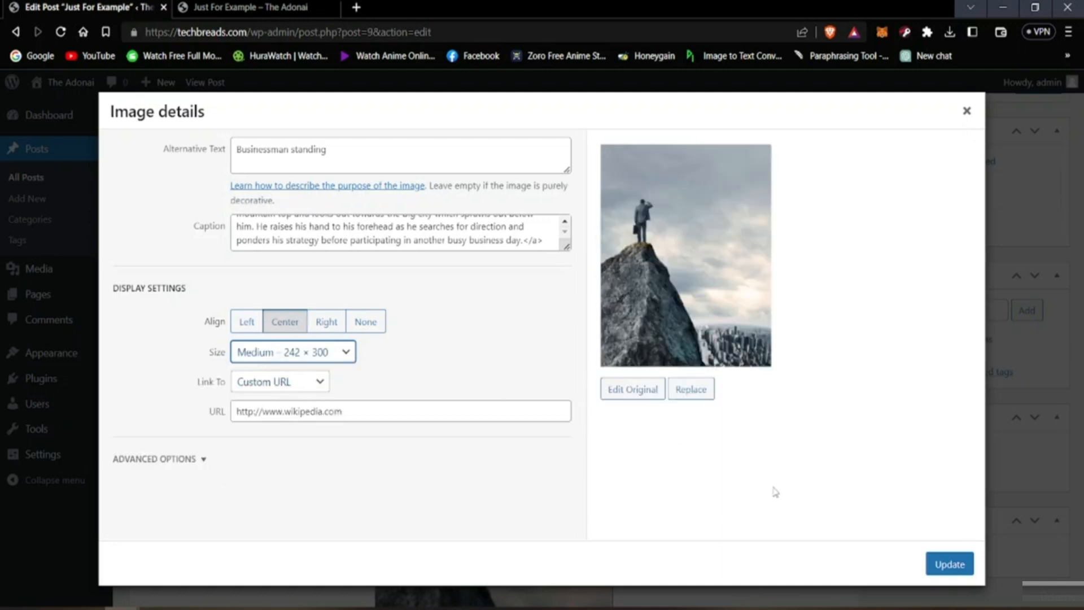
click(940, 570)
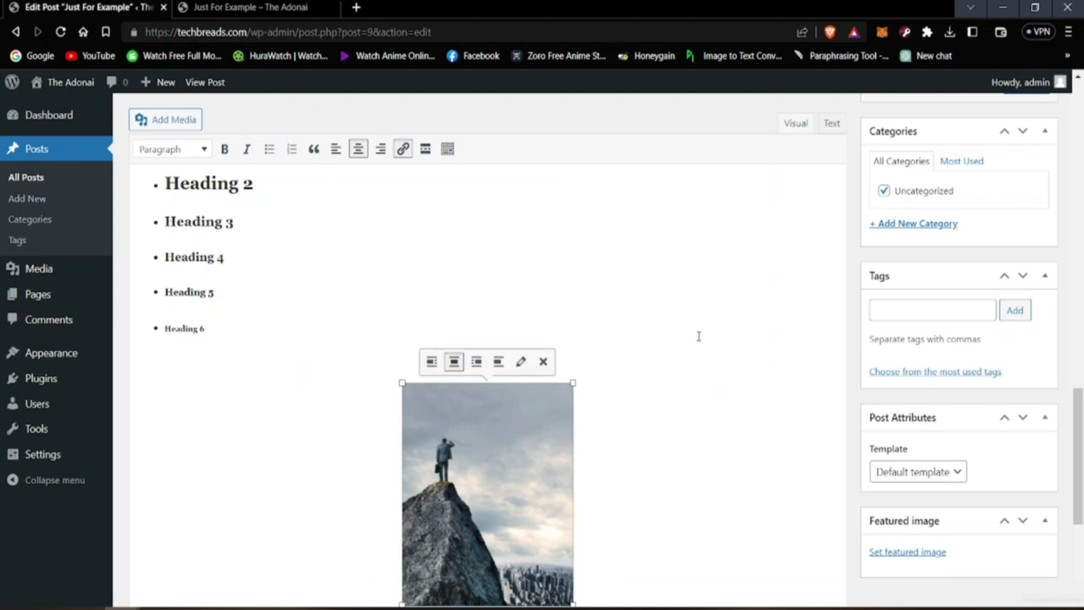
click(690, 416)
Step: Update the published post with the medium-size mountain-peak image
scroll(690, 416, down, 4)
scroll(681, 438, up, 4)
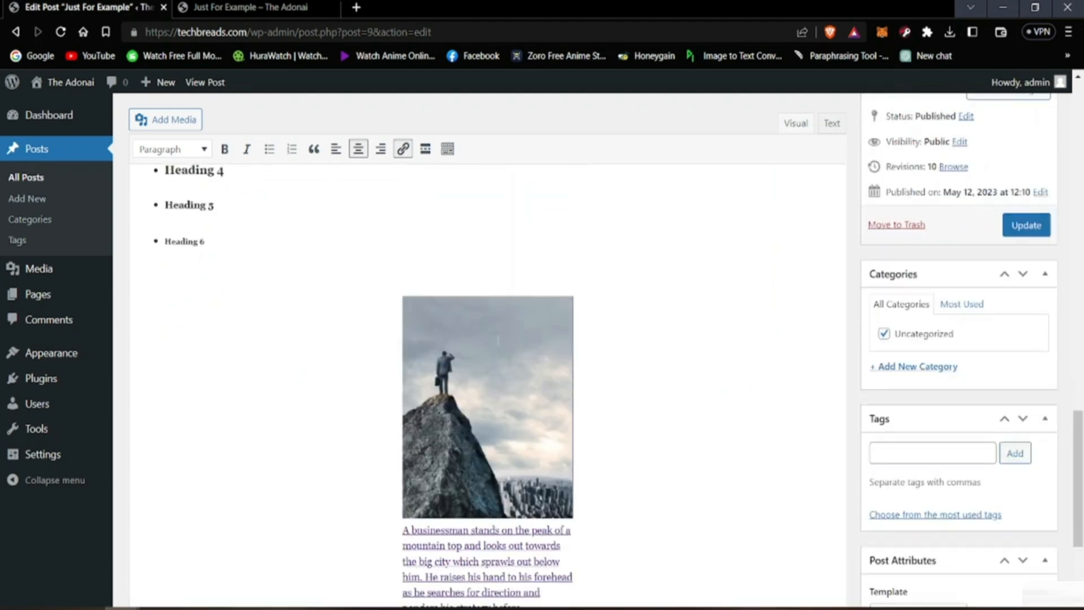
scroll(675, 449, down, 1)
scroll(674, 449, down, 1)
click(1026, 147)
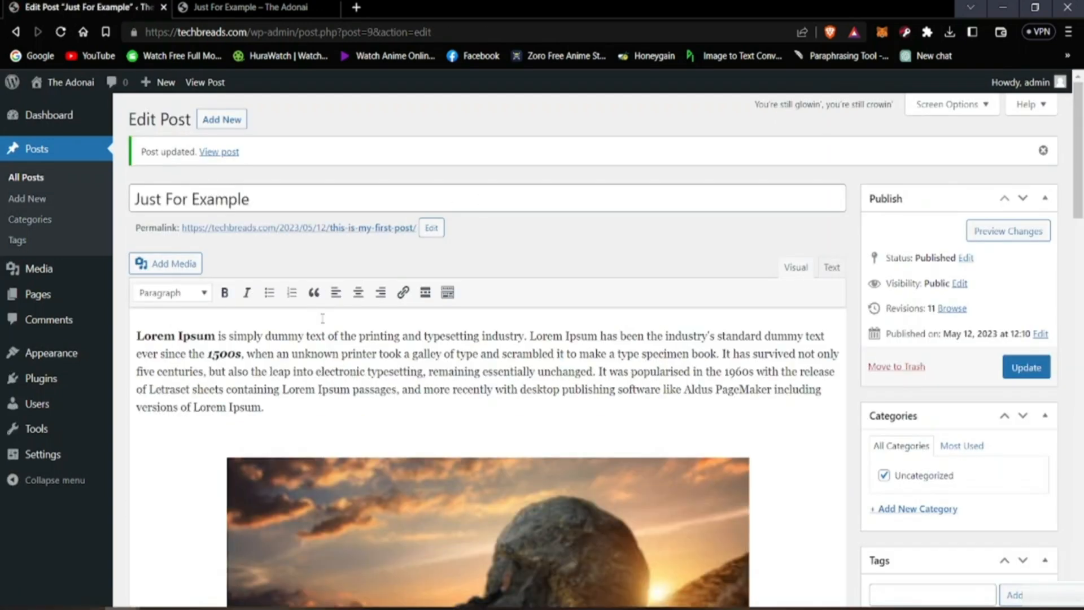
Step: Reload the live post and check how the medium-size mountain-peak image and its caption are displayed
scroll(323, 318, down, 20)
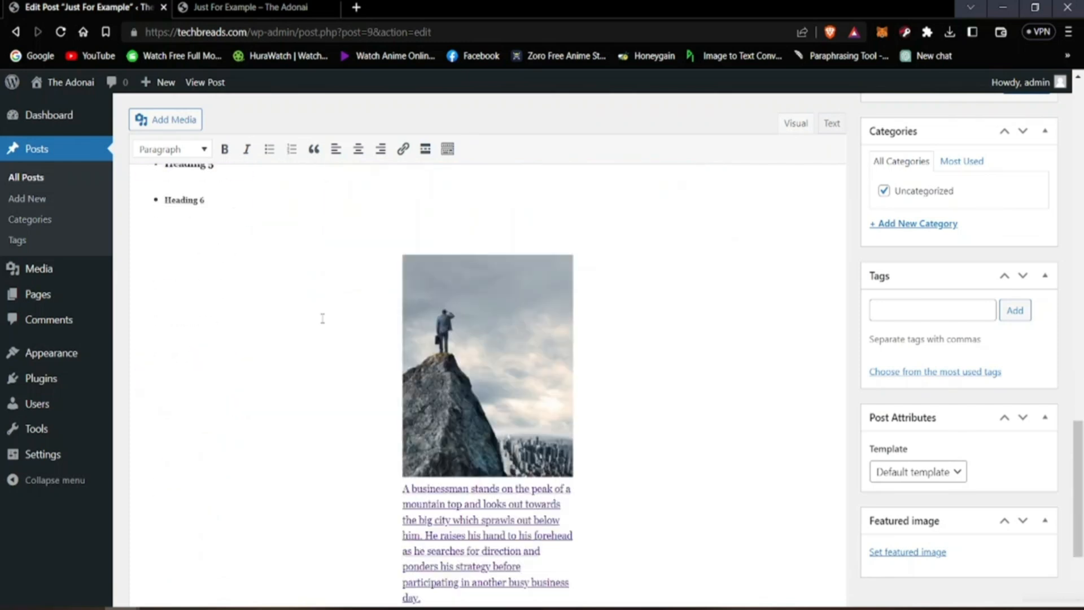
click(250, 7)
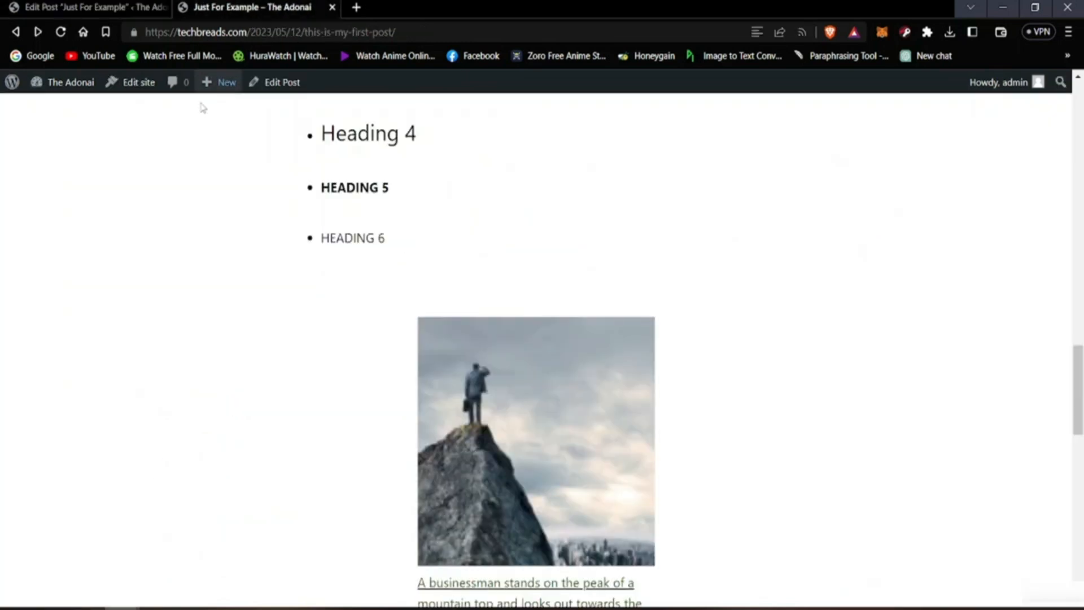
click(68, 33)
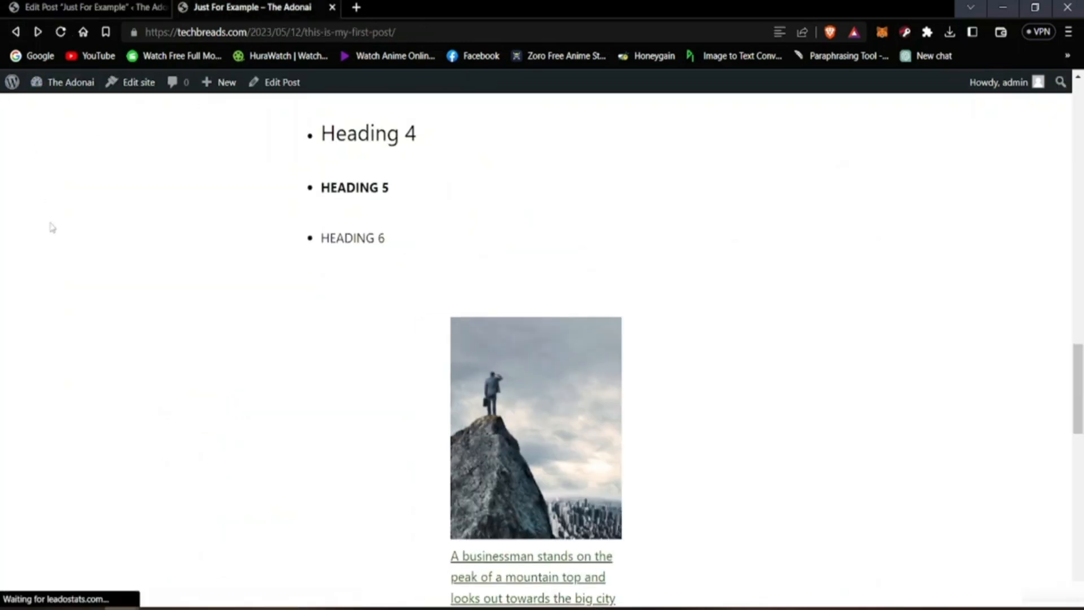
scroll(610, 294, down, 5)
scroll(604, 288, up, 3)
scroll(611, 265, up, 2)
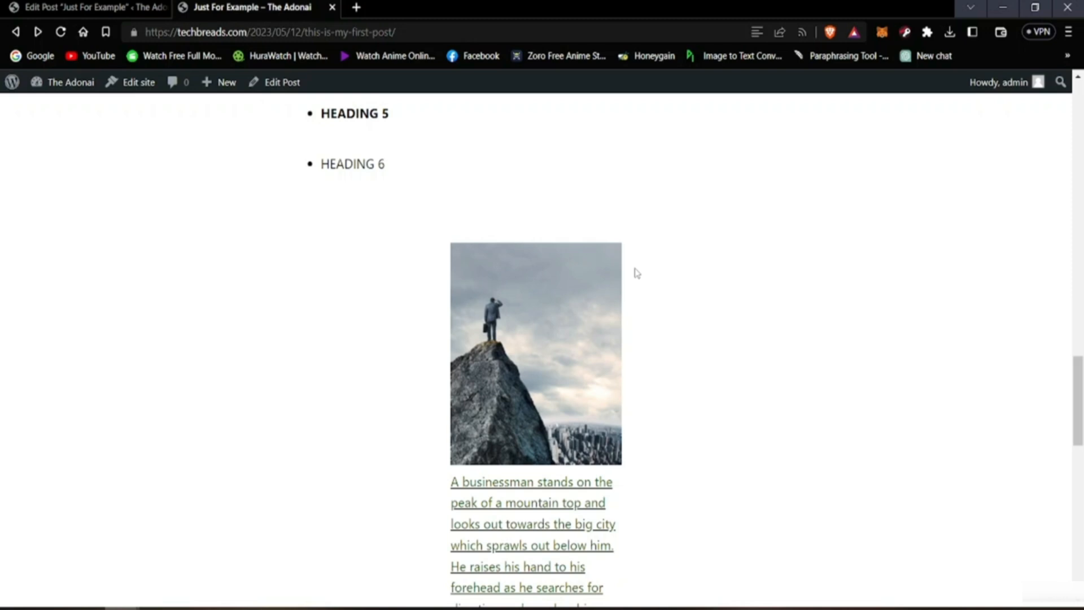
Step: Open the mountain-peak image's Wikipedia link in a new browser tab and view the linked page
right_click(532, 340)
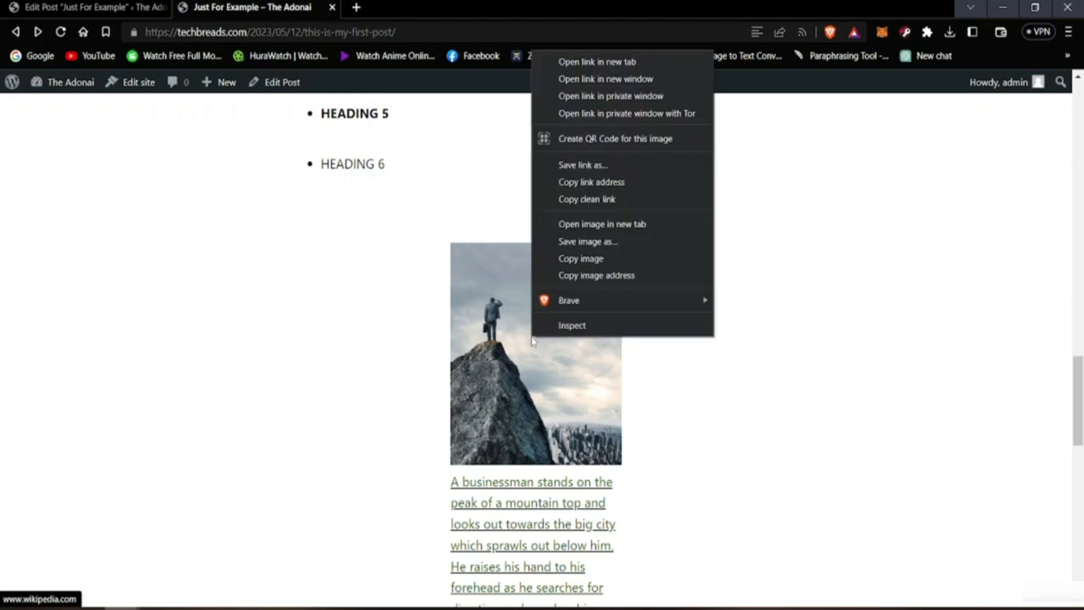
click(625, 62)
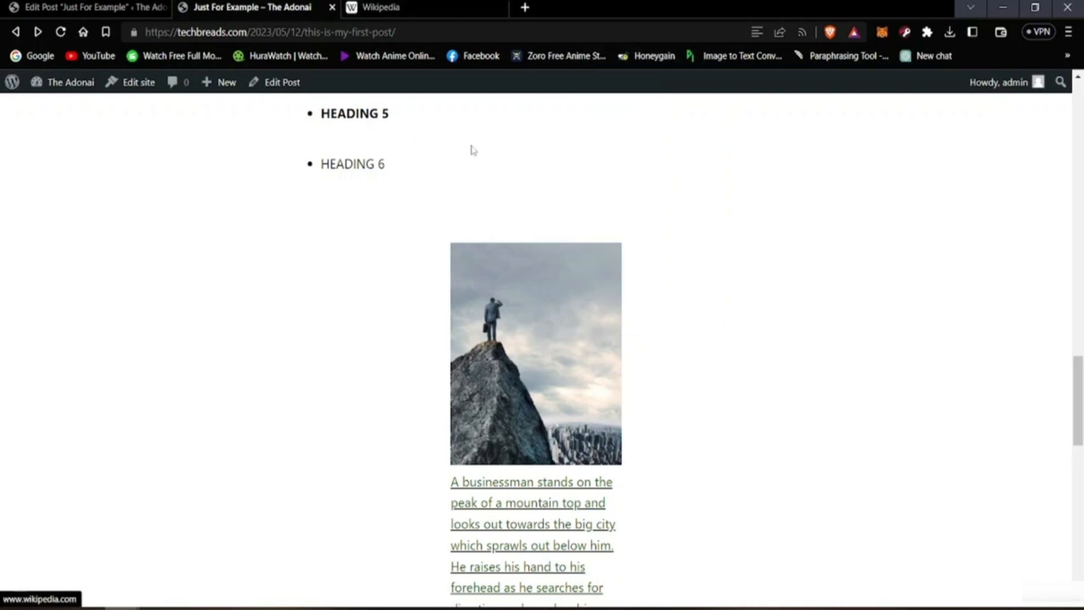
click(375, 5)
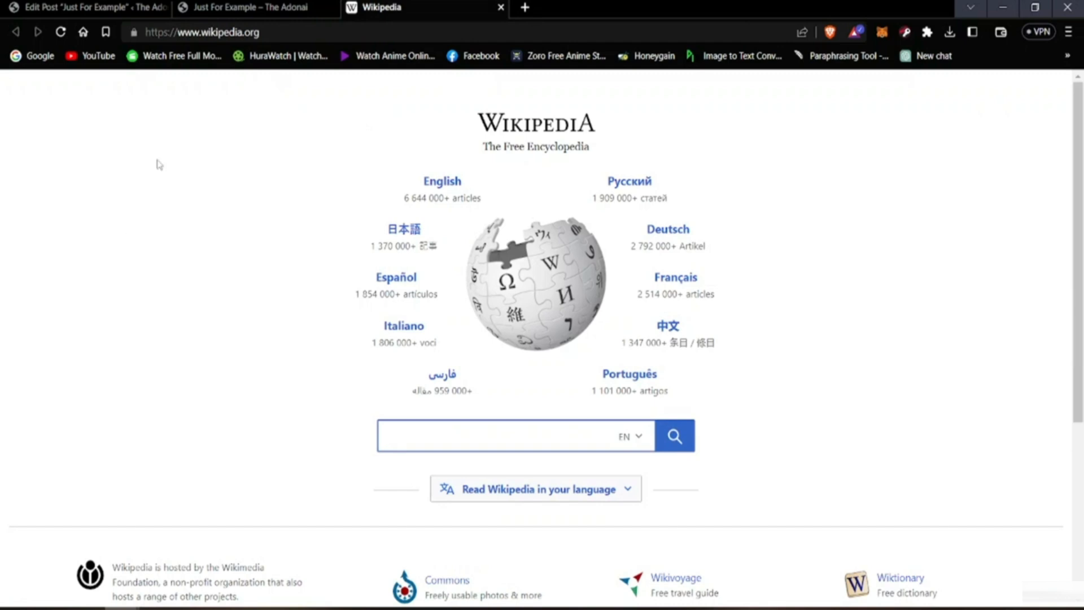
Step: Return to the live post, open the mountain-peak caption's Google link in a new browser tab and view it
click(254, 6)
scroll(424, 421, down, 3)
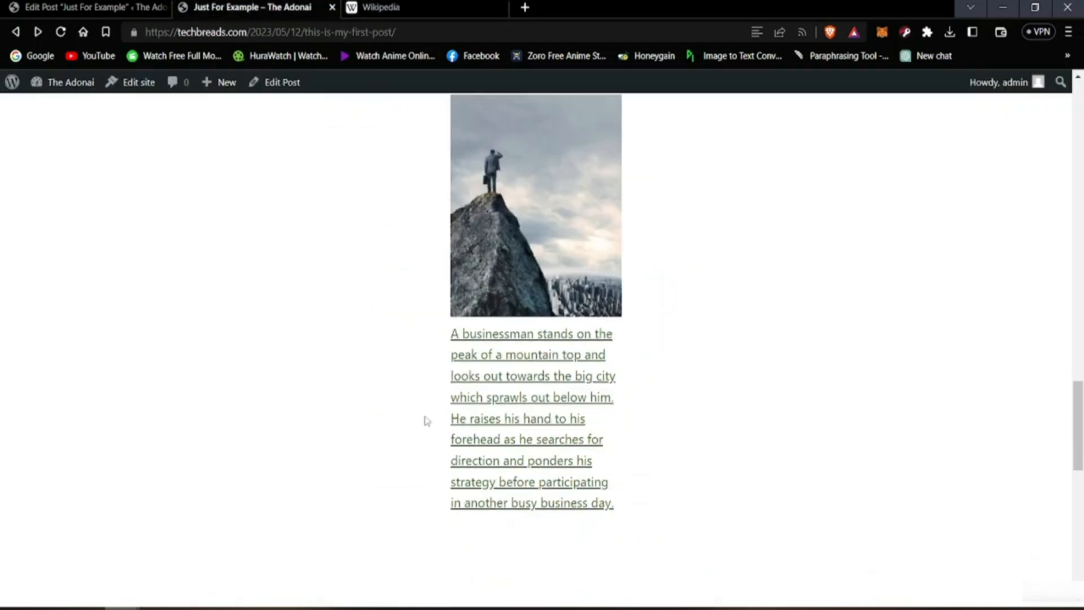
right_click(488, 390)
click(500, 403)
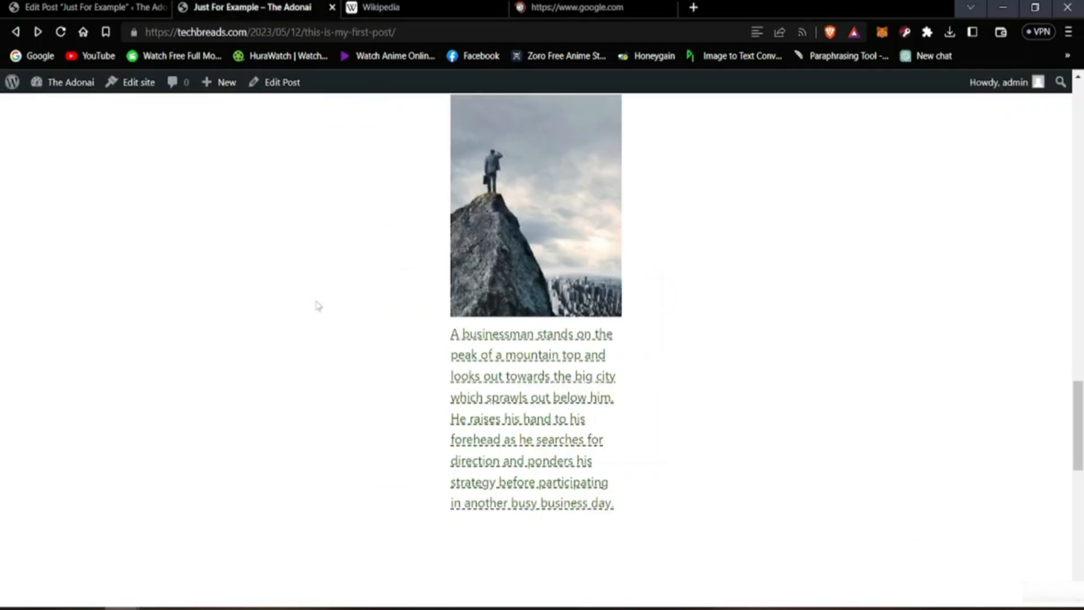
click(547, 8)
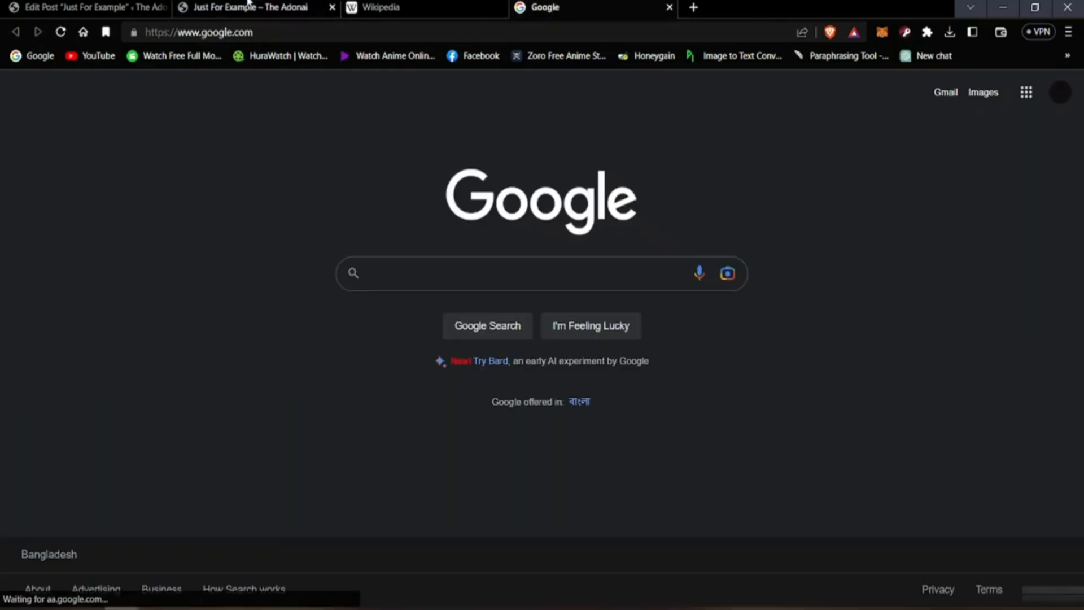
Step: Return to the live post and look over its images, captions and text from the mountain-peak image up to the title
click(378, 12)
click(294, 3)
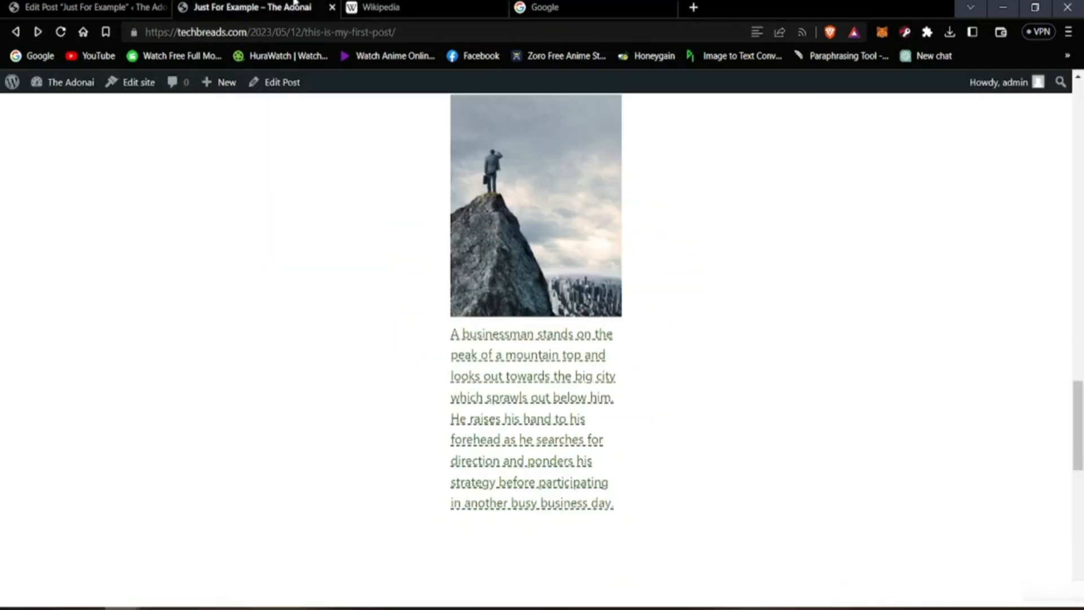
scroll(307, 336, up, 15)
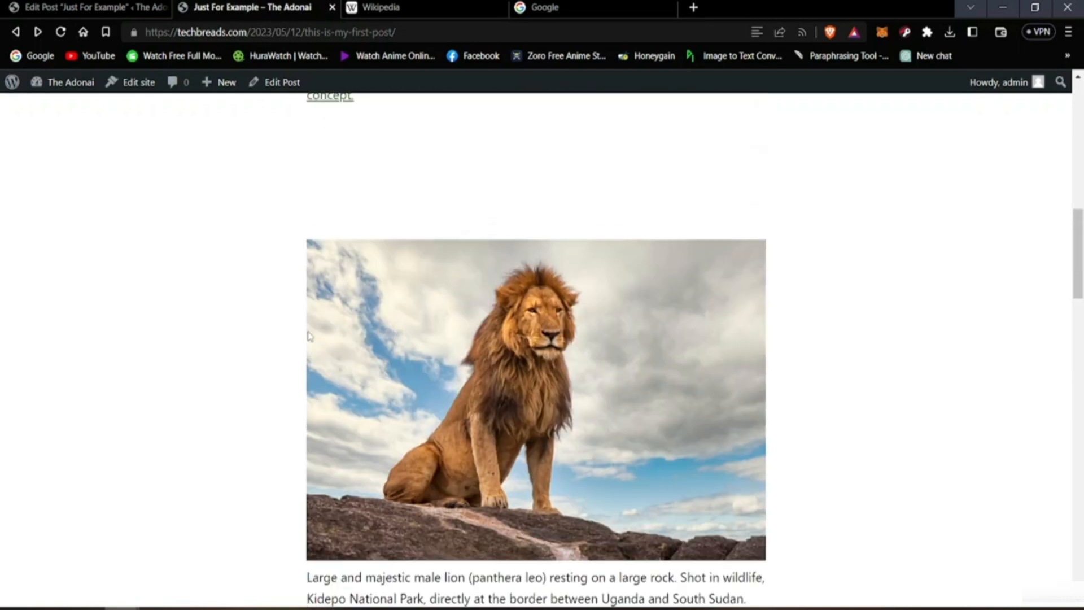
scroll(309, 334, up, 8)
scroll(309, 326, down, 9)
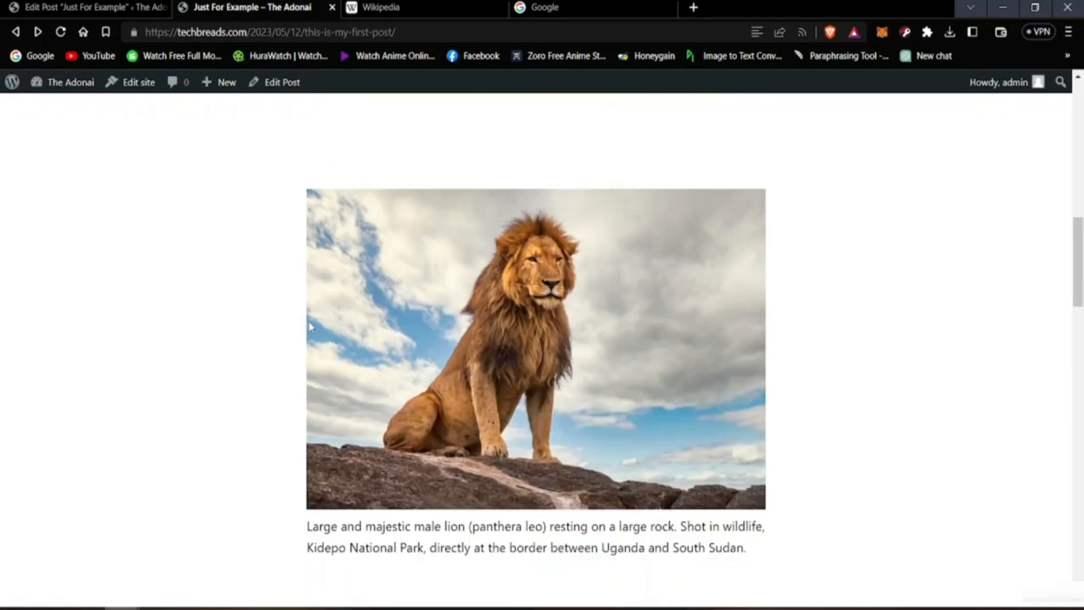
scroll(310, 327, down, 2)
scroll(316, 356, up, 8)
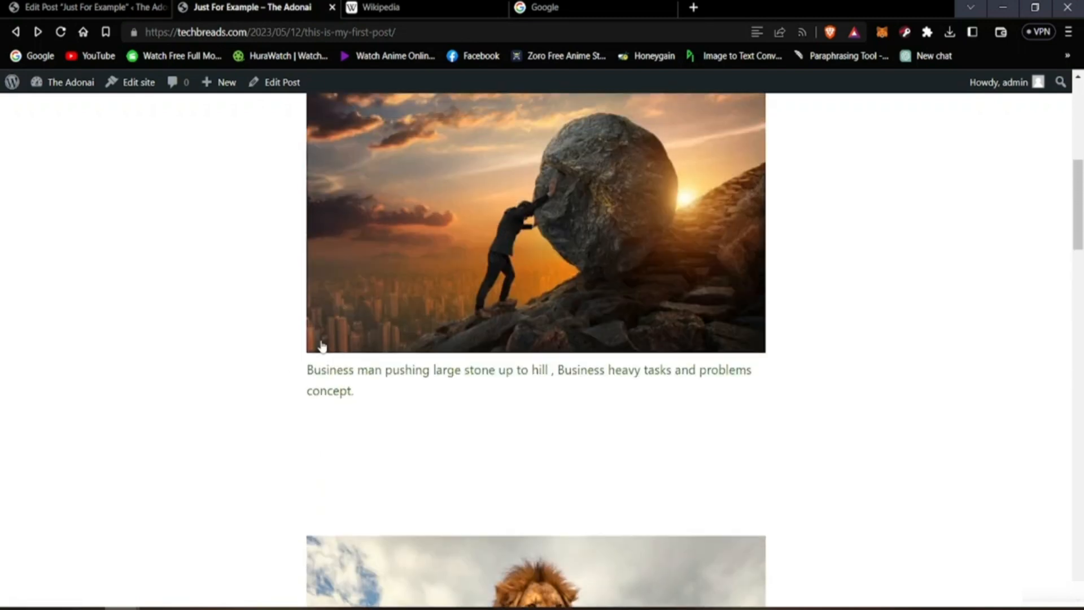
scroll(445, 253, up, 8)
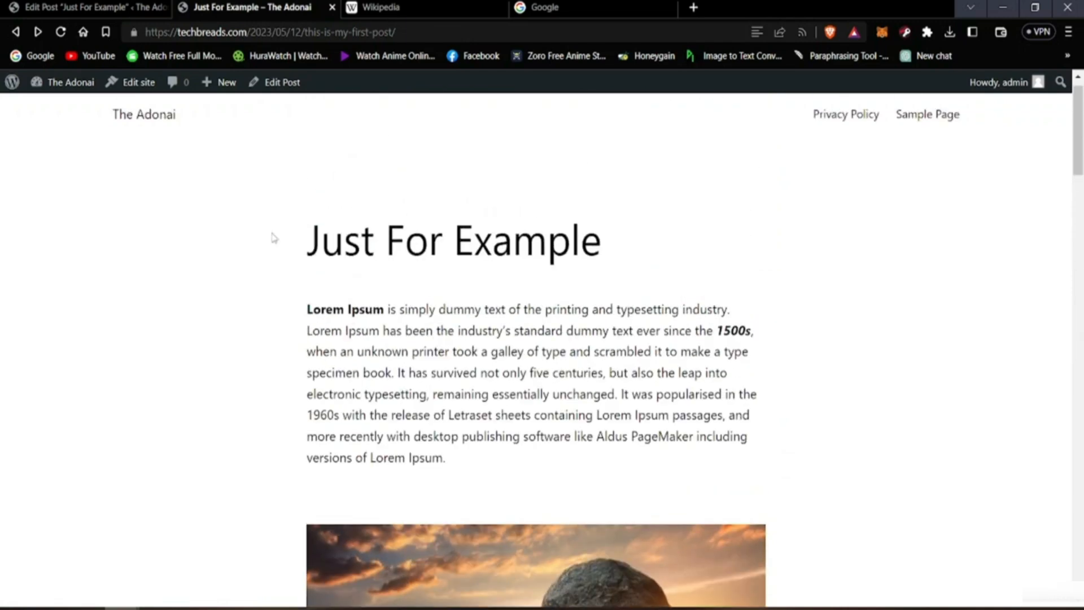
Step: Switch back to the post's editor and look over its content above the lion image
click(121, 5)
scroll(283, 333, up, 8)
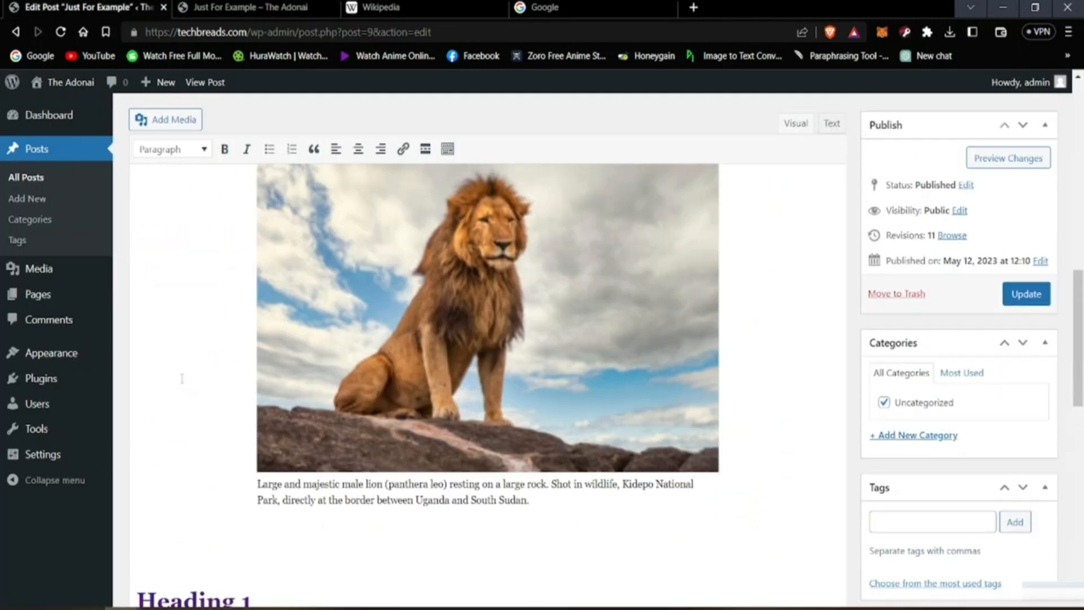
scroll(182, 377, up, 10)
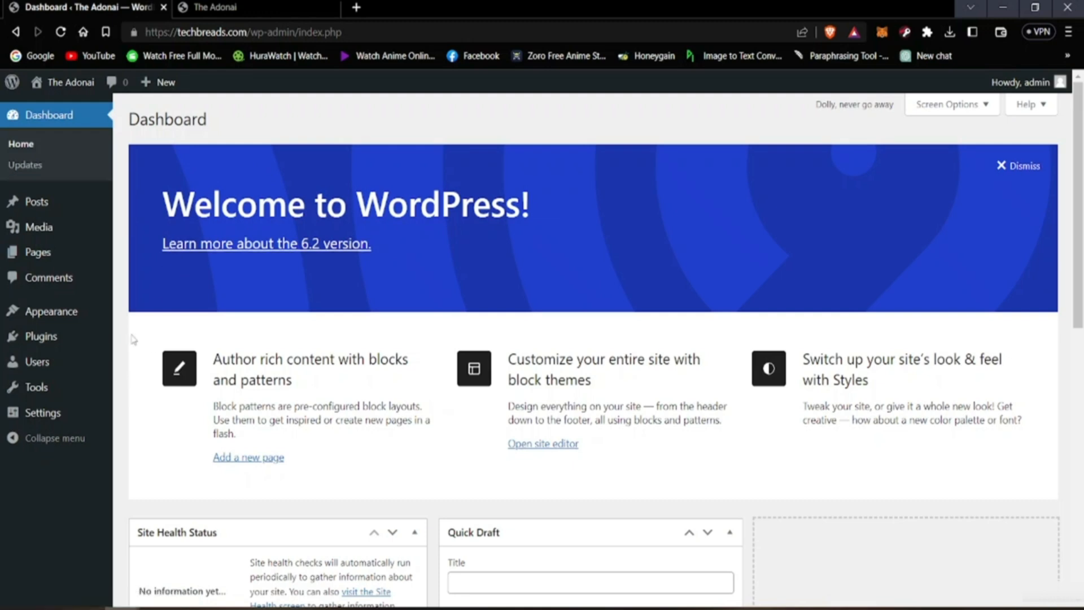
Step: View the site's live home page and look over its listed posts and header page links
click(287, 5)
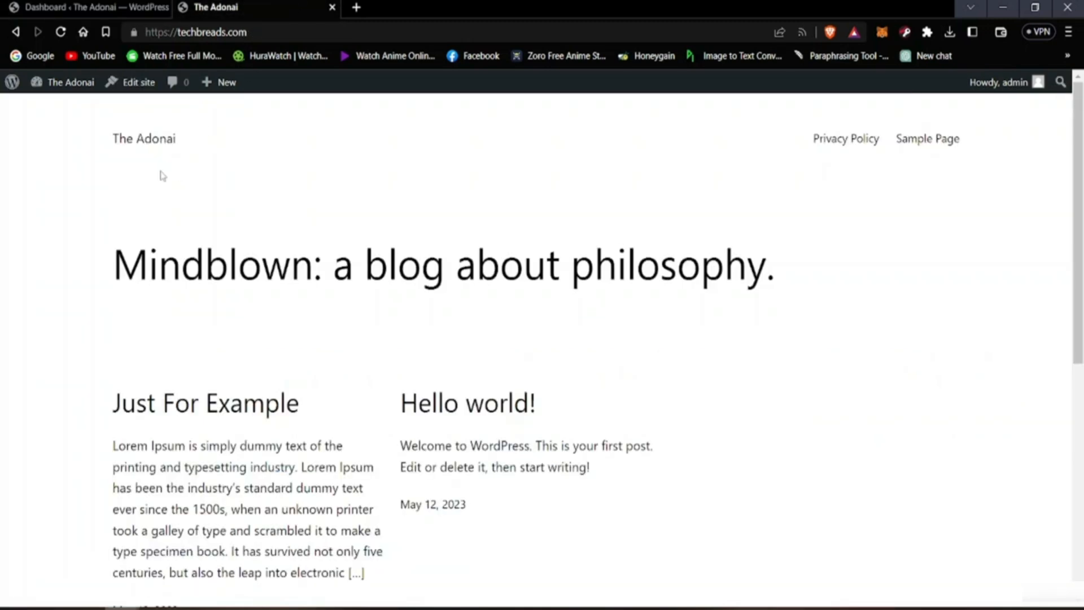
scroll(375, 217, down, 6)
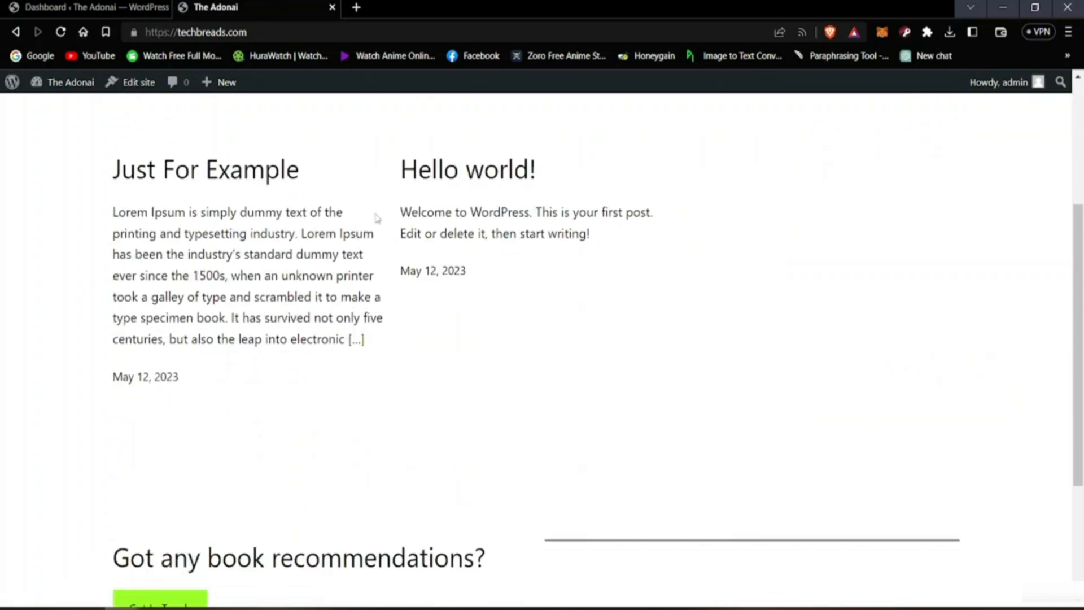
scroll(374, 218, up, 5)
scroll(373, 218, up, 1)
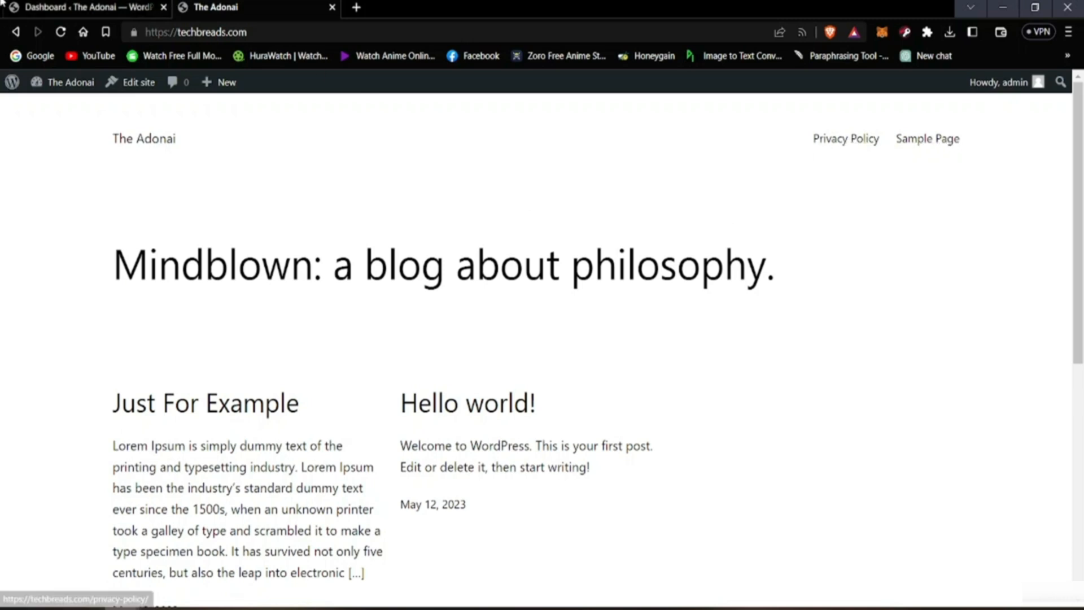
Step: Open the list of all pages in the admin area and compare it with the page links in the live site's header
click(90, 7)
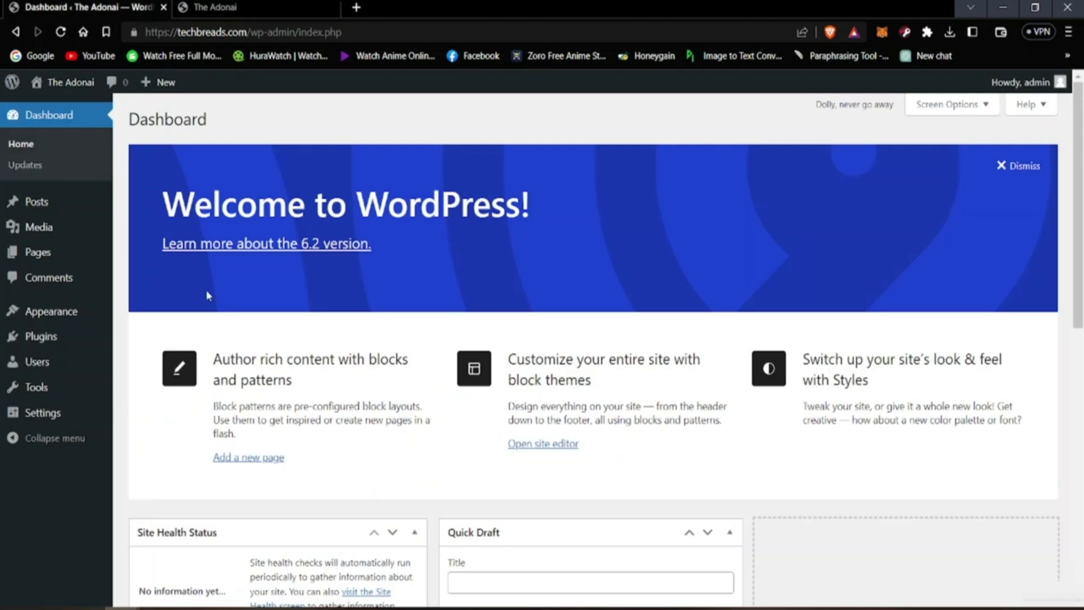
click(22, 260)
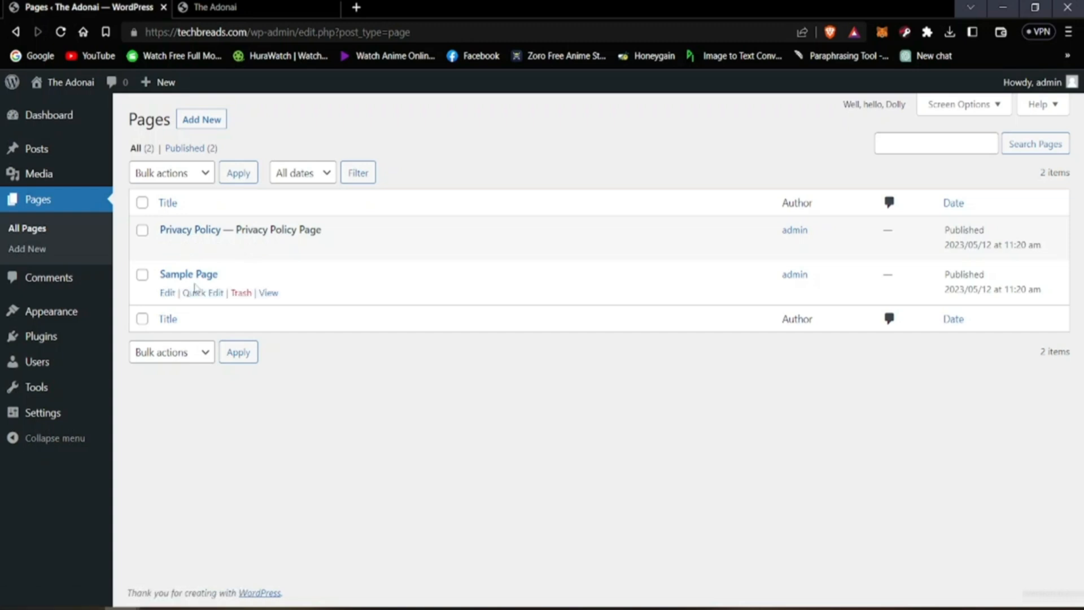
key(alt)
click(316, 4)
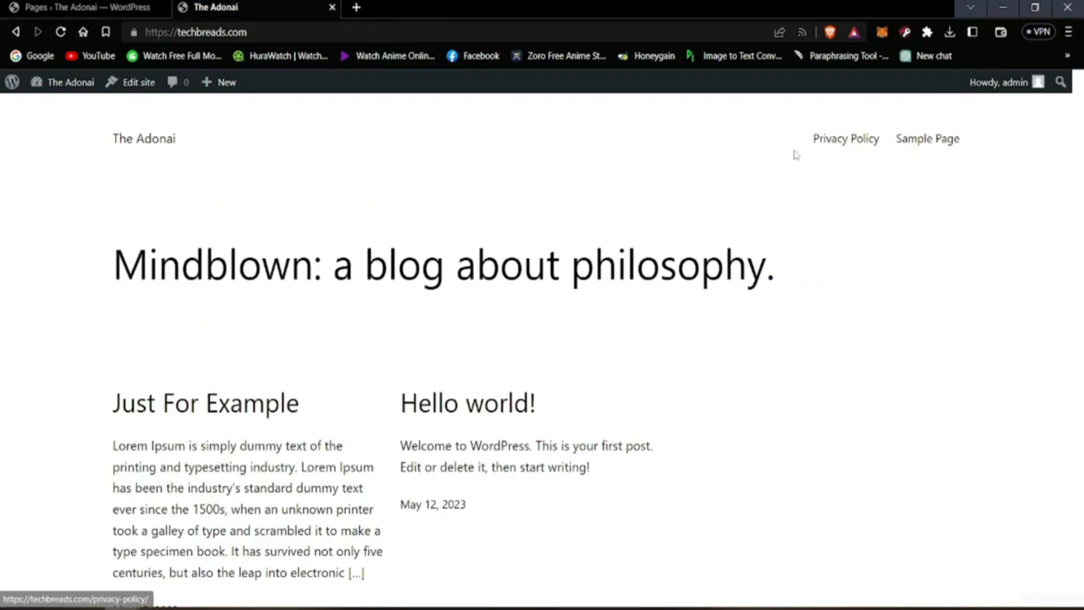
click(107, 5)
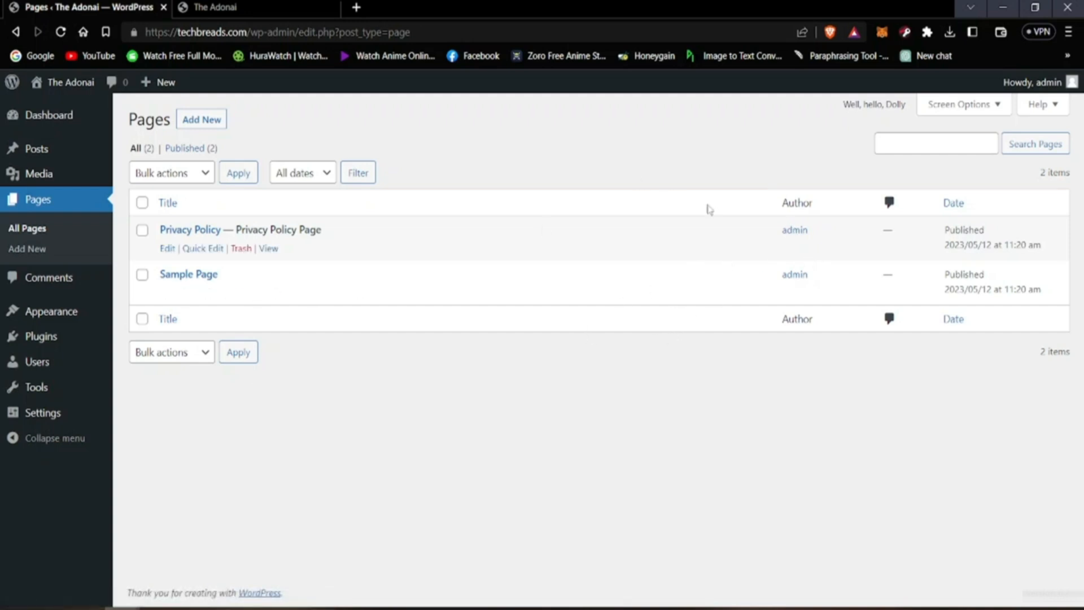
key(alt)
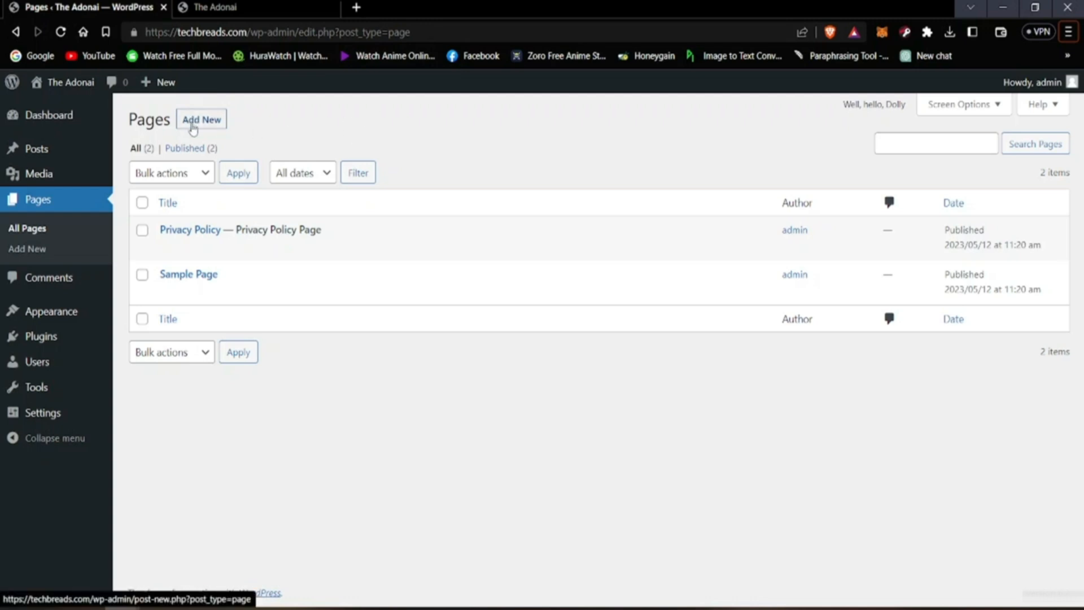
Step: Add a new page and title it "About Us"
click(192, 124)
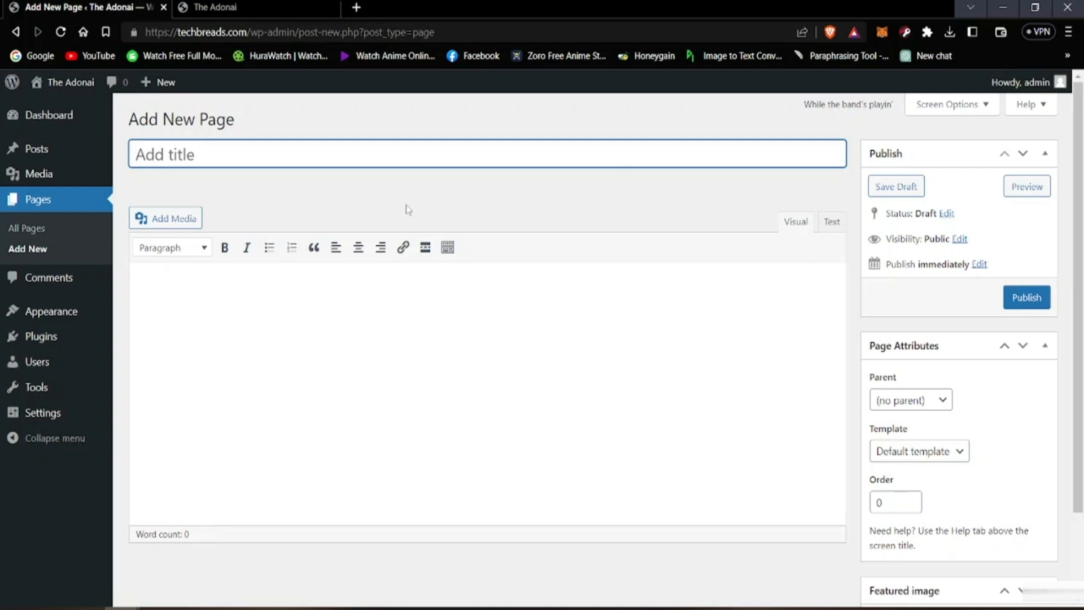
click(425, 211)
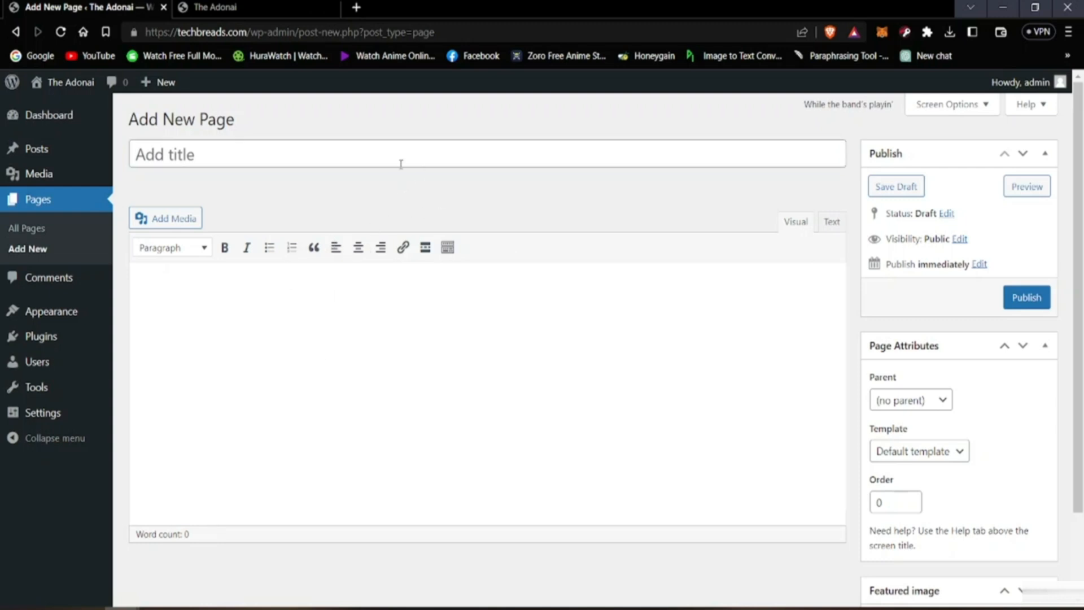
click(227, 154)
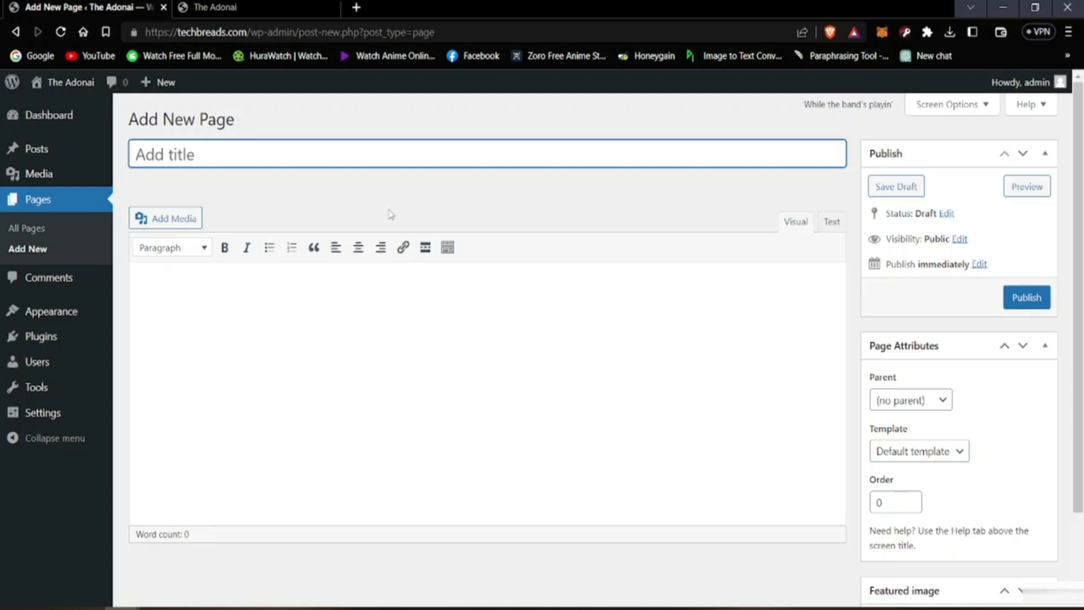
text(About Us)
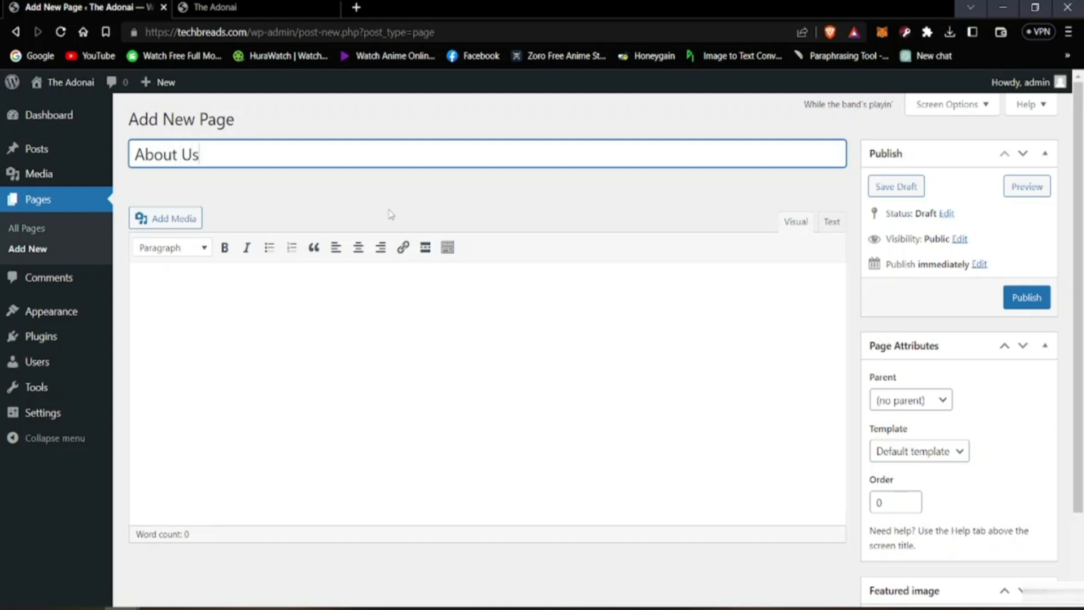
click(389, 212)
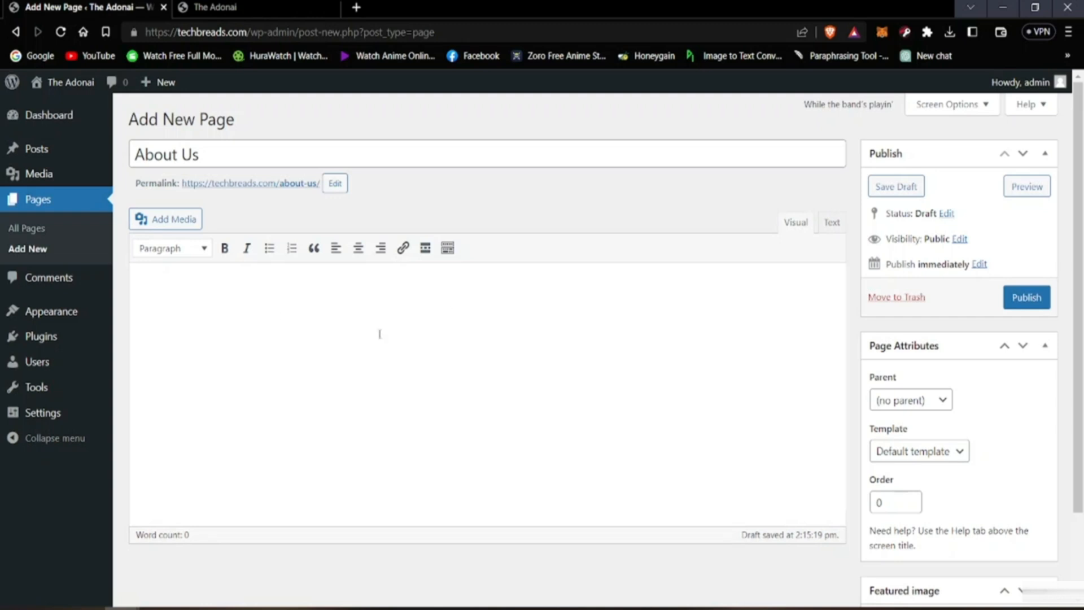
Step: Look up "lorem" in a new browser tab and open the Lorem Ipsum website, lipsum.com
click(356, 6)
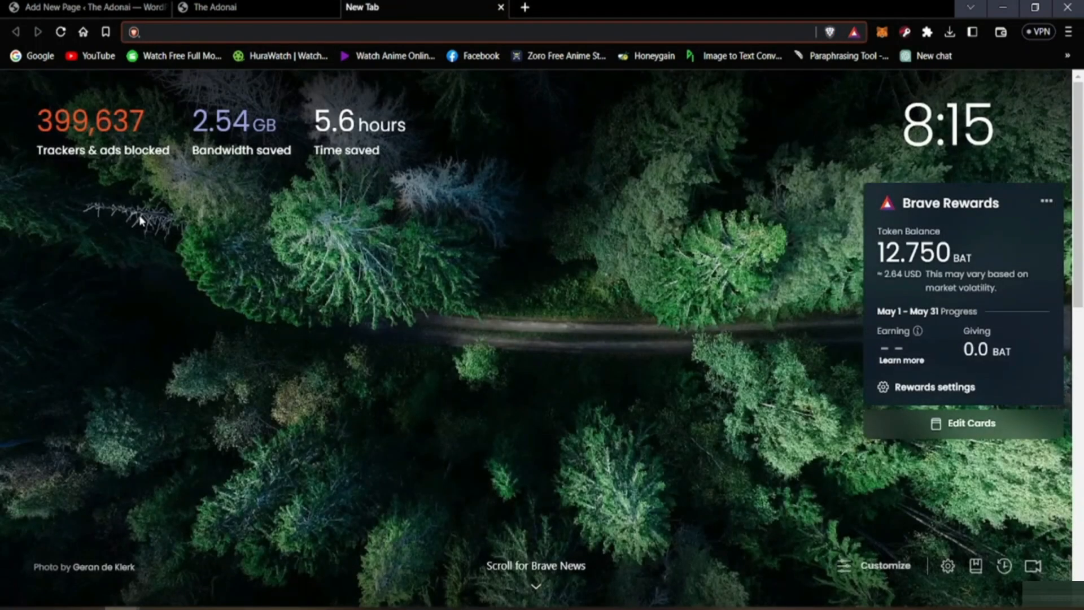
text(lorem)
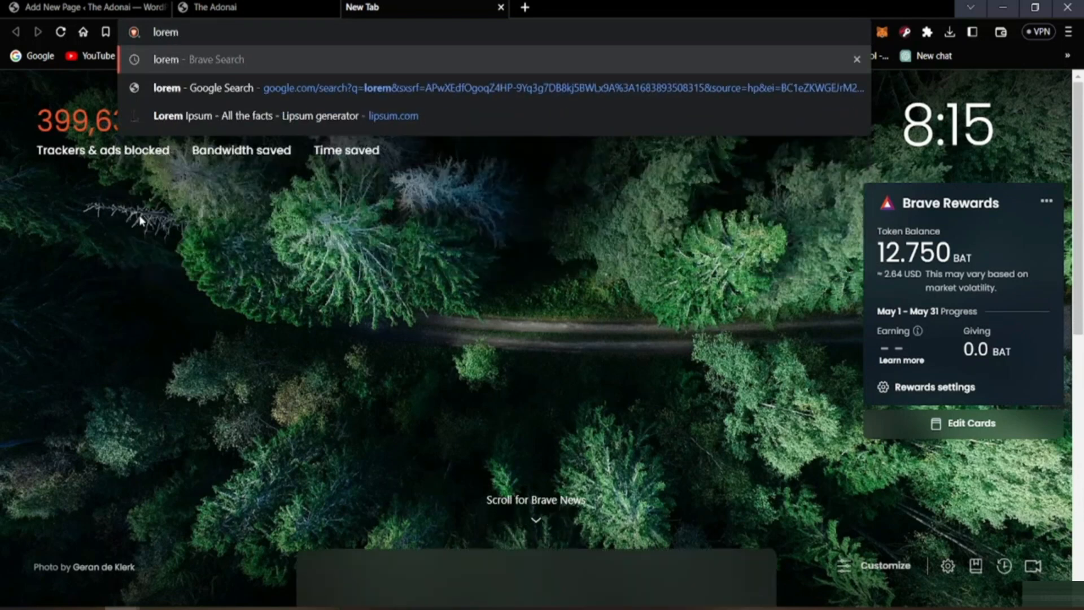
key(Return)
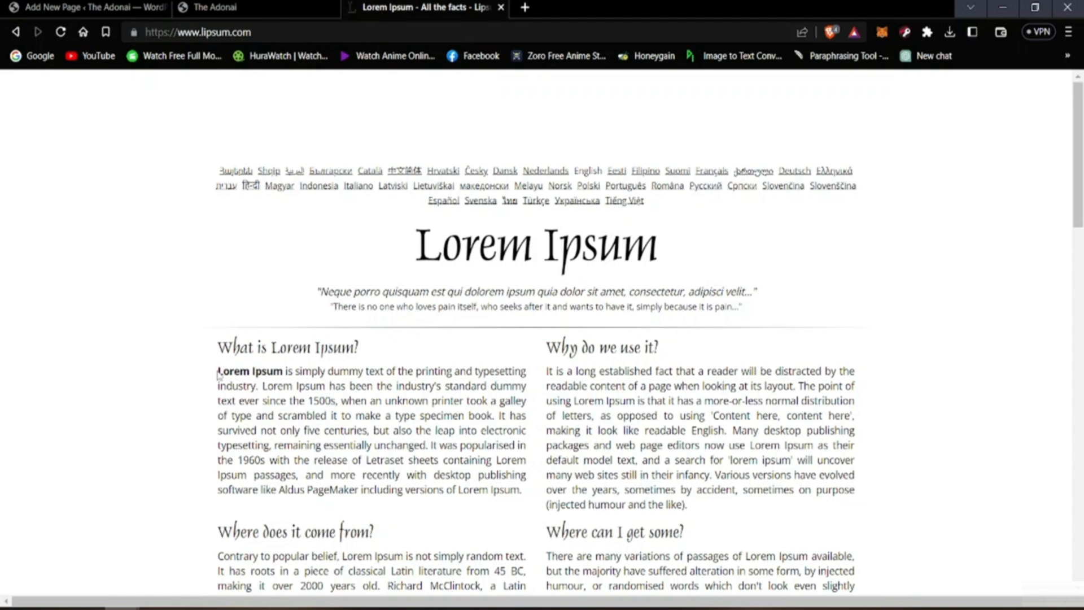
Step: Copy the whole paragraph under "What is Lorem Ipsum?"
drag(219, 374, 538, 347)
click(200, 378)
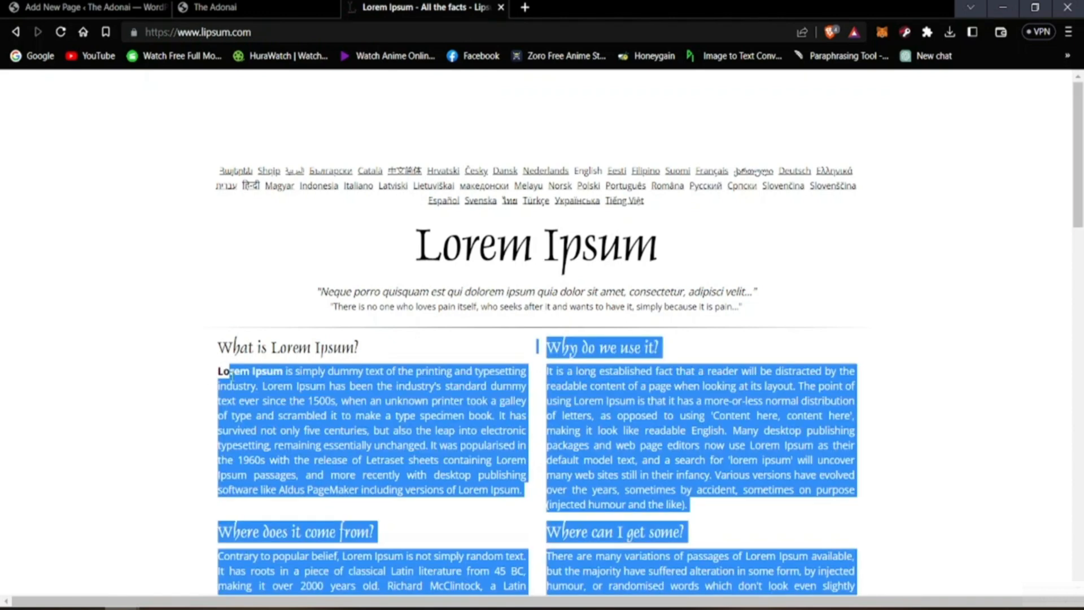
click(202, 381)
drag(522, 489, 219, 371)
right_click(239, 385)
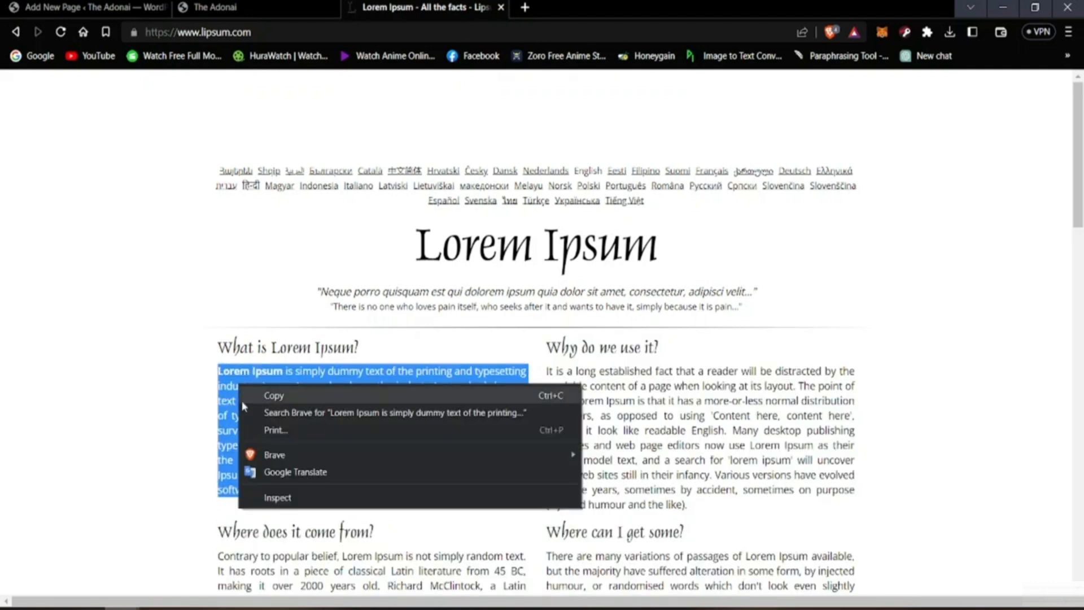
click(244, 401)
click(107, 202)
Step: Paste the copied Lorem Ipsum paragraph into the body of the About Us page and publish the page
click(69, 6)
click(269, 296)
right_click(269, 298)
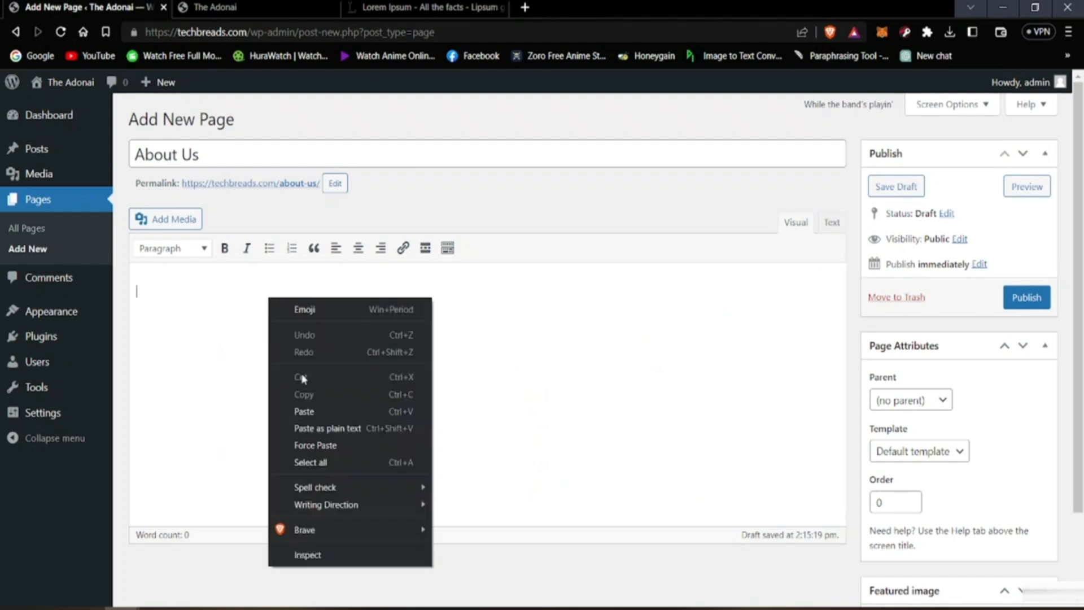
click(305, 412)
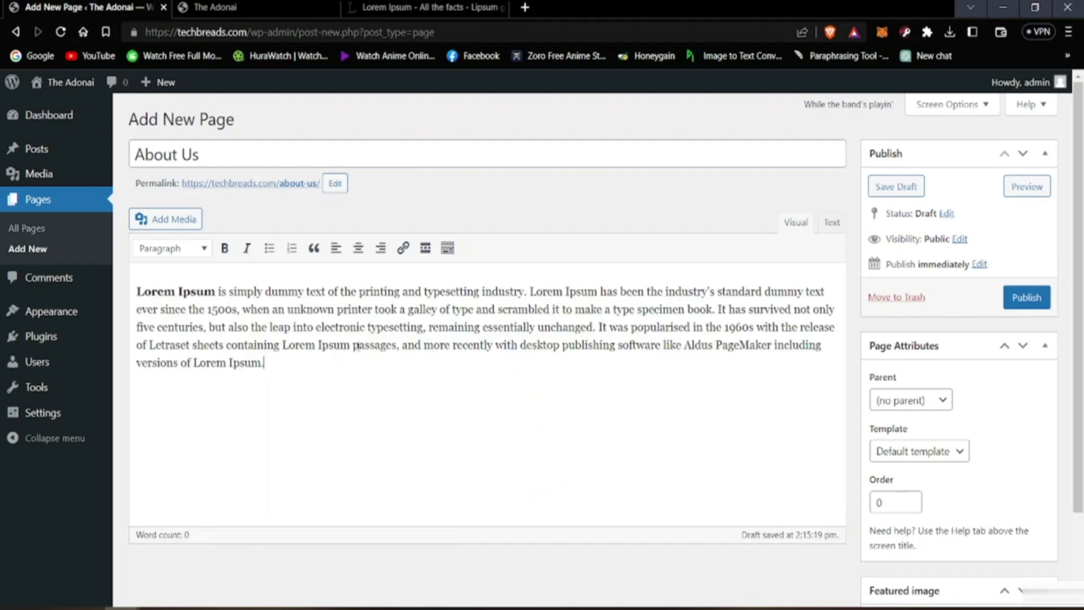
click(1025, 297)
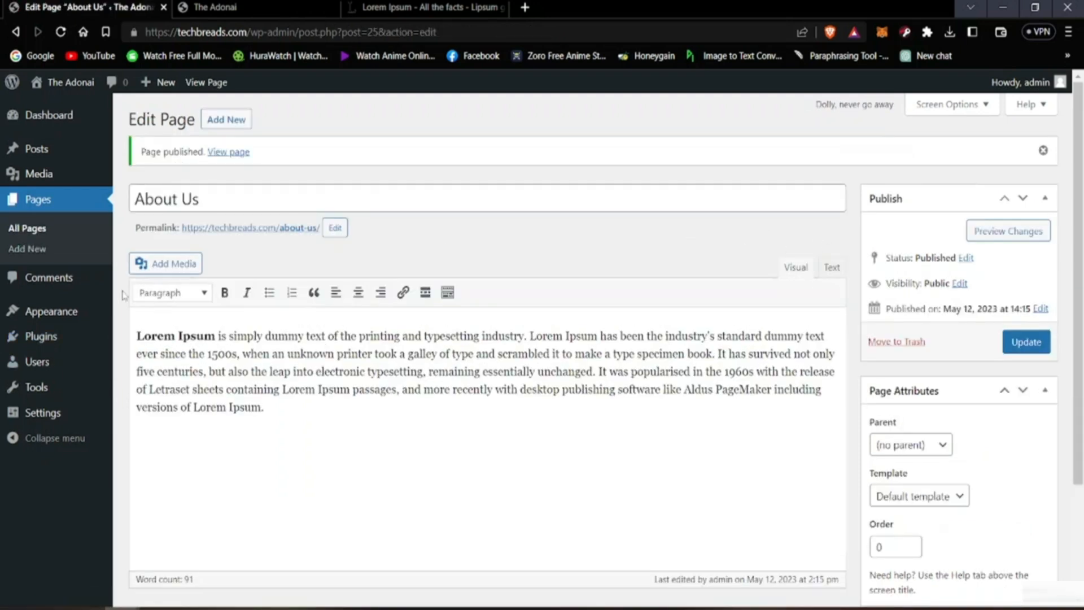
Step: Reload the live home page and open the About Us page from the site header
click(252, 4)
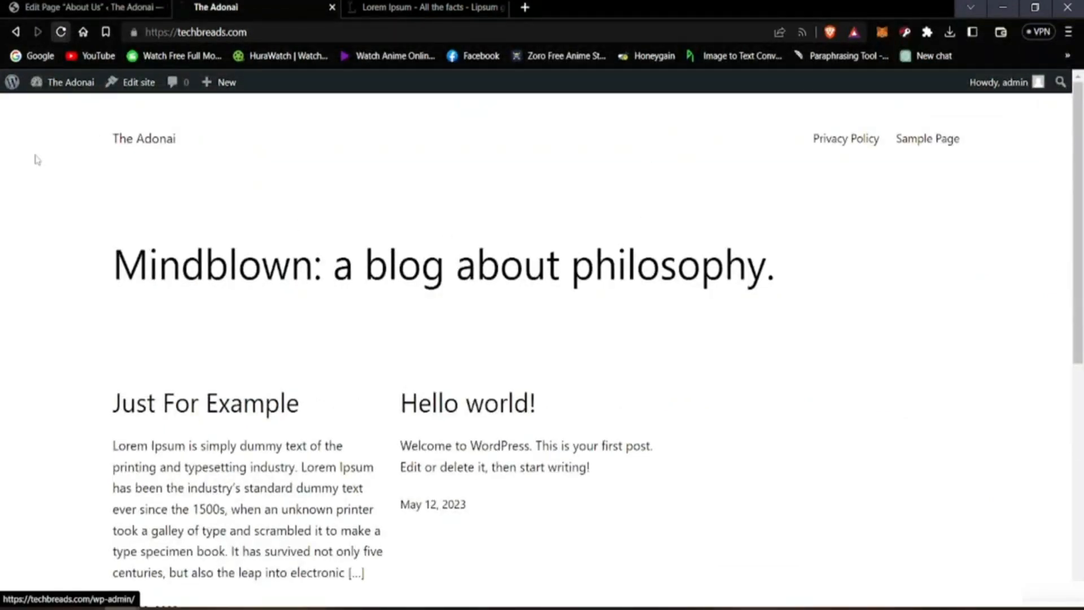
key(F5)
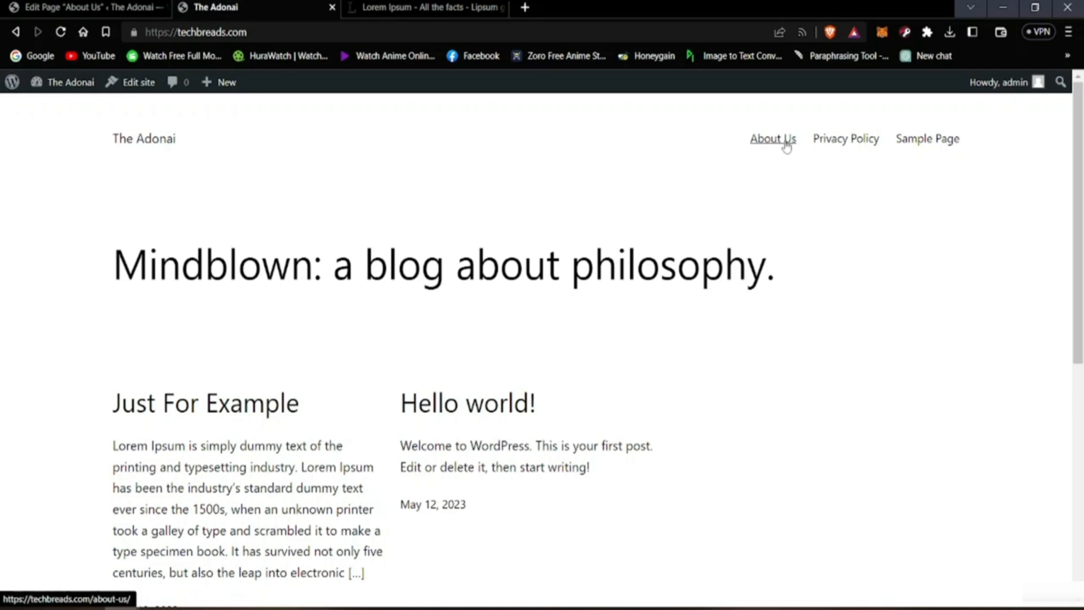
click(773, 139)
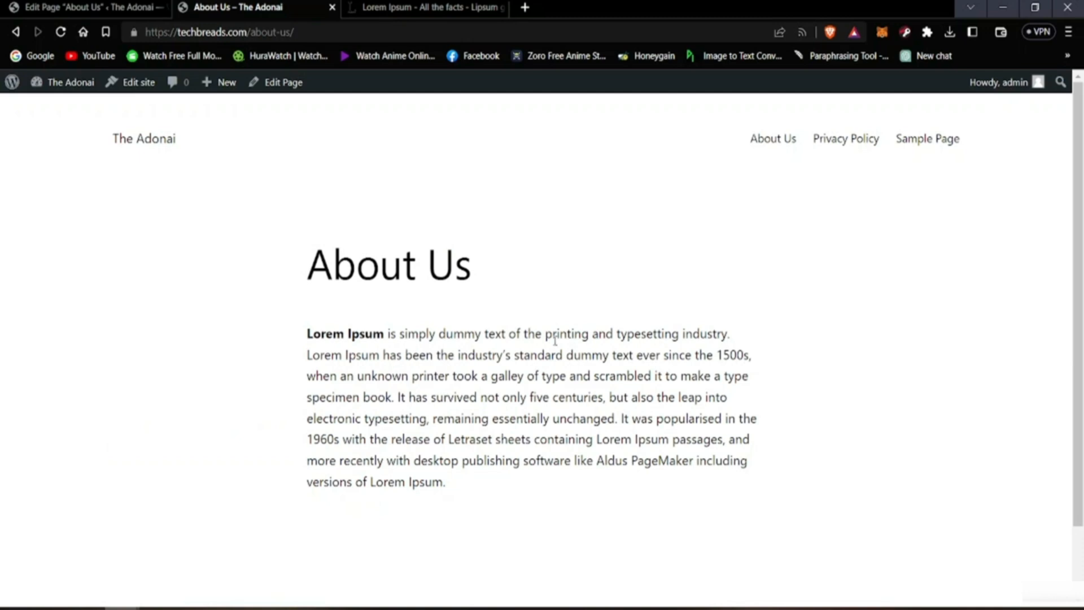
Step: Compare the About Us text in the page editor with the published About Us page
click(94, 6)
drag(287, 354, 520, 419)
click(380, 405)
click(263, 8)
click(724, 520)
click(100, 5)
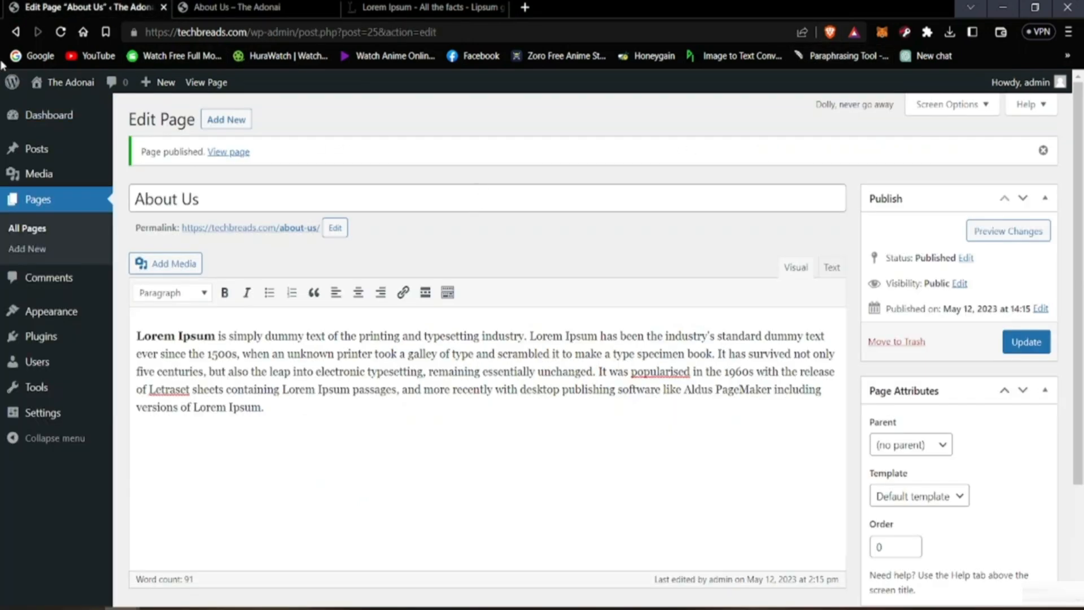
Step: Add another new page and title it "Our Goal"
click(247, 125)
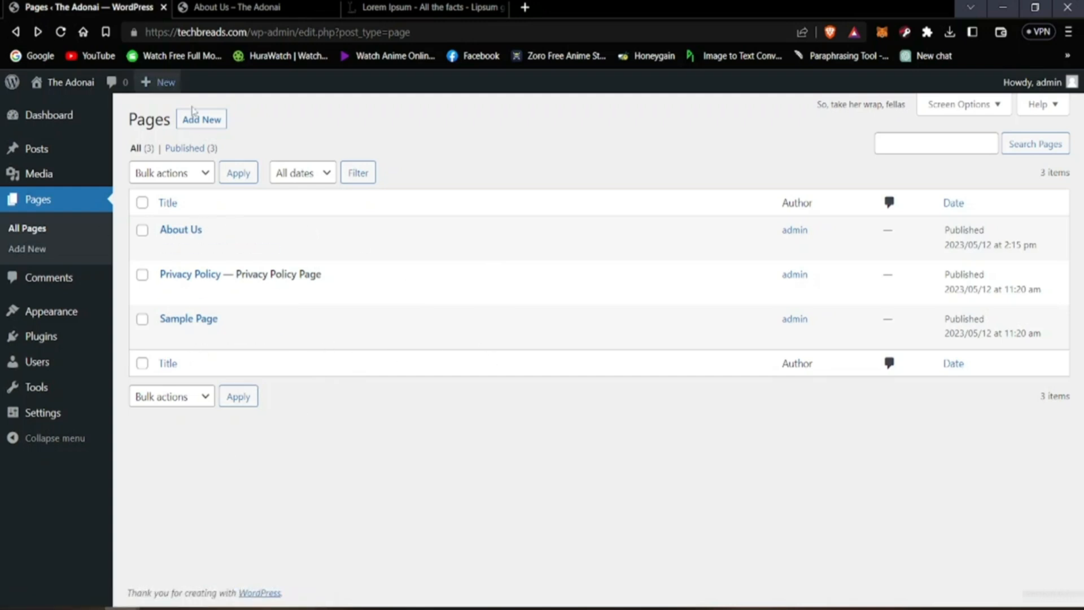
click(195, 118)
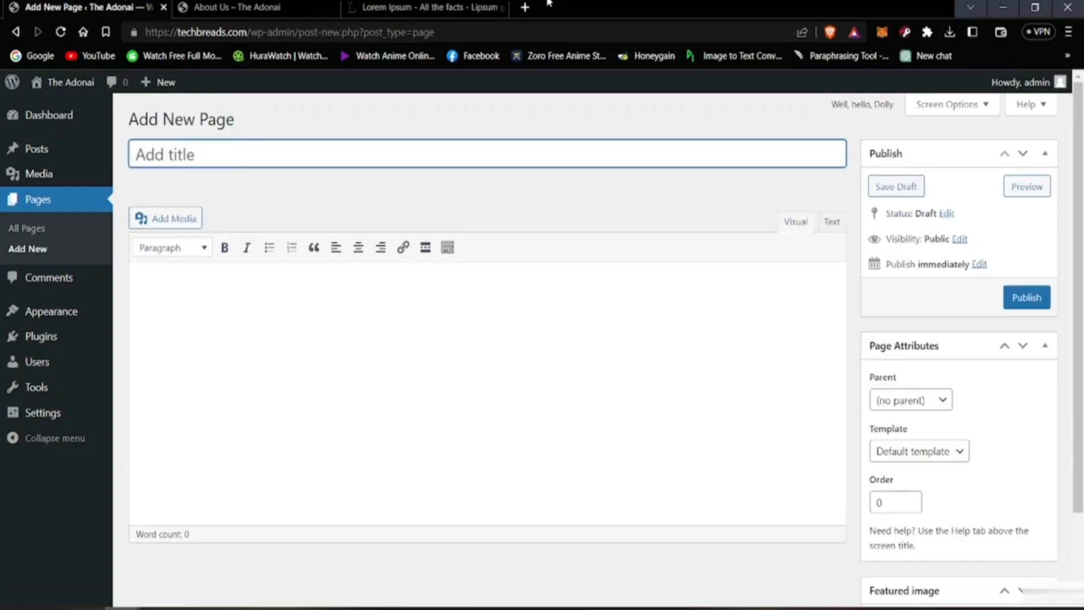
text(Our Goal)
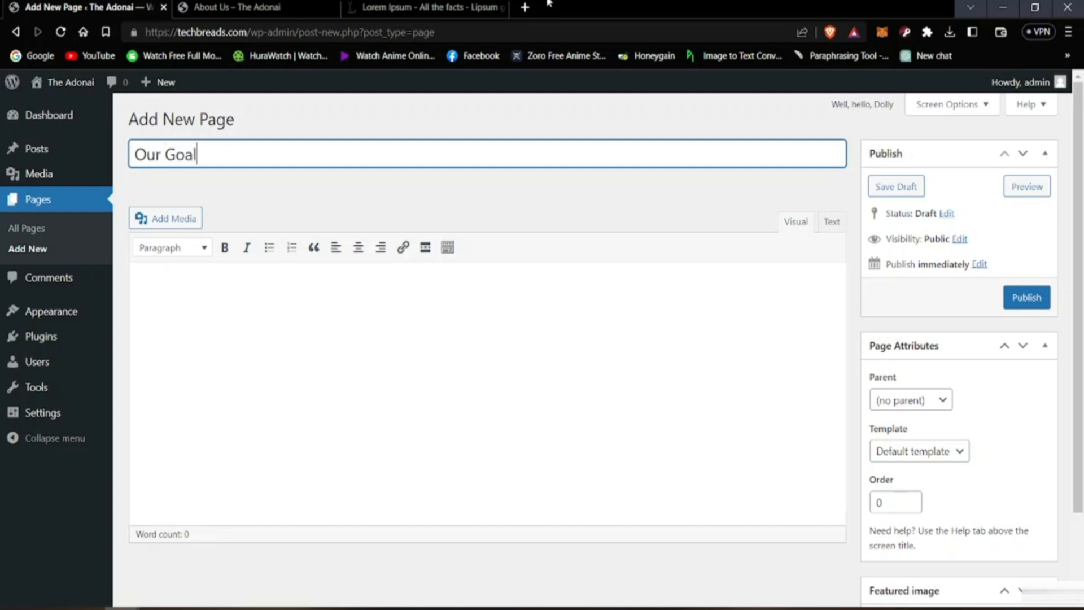
Step: Copy the paragraph under "Why do we use it?" from the Lorem Ipsum website
click(433, 207)
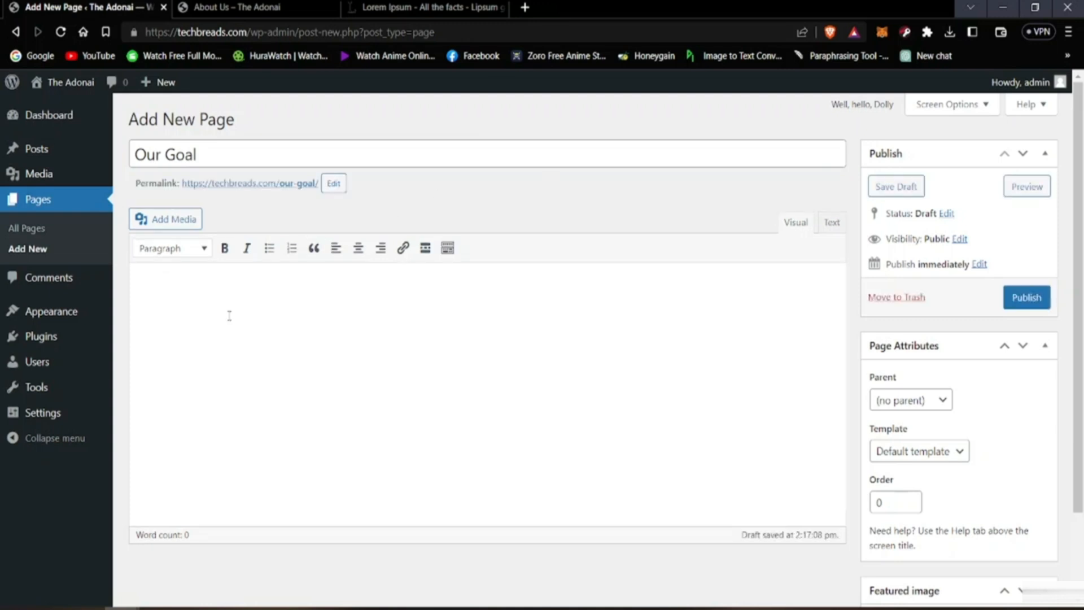
click(407, 7)
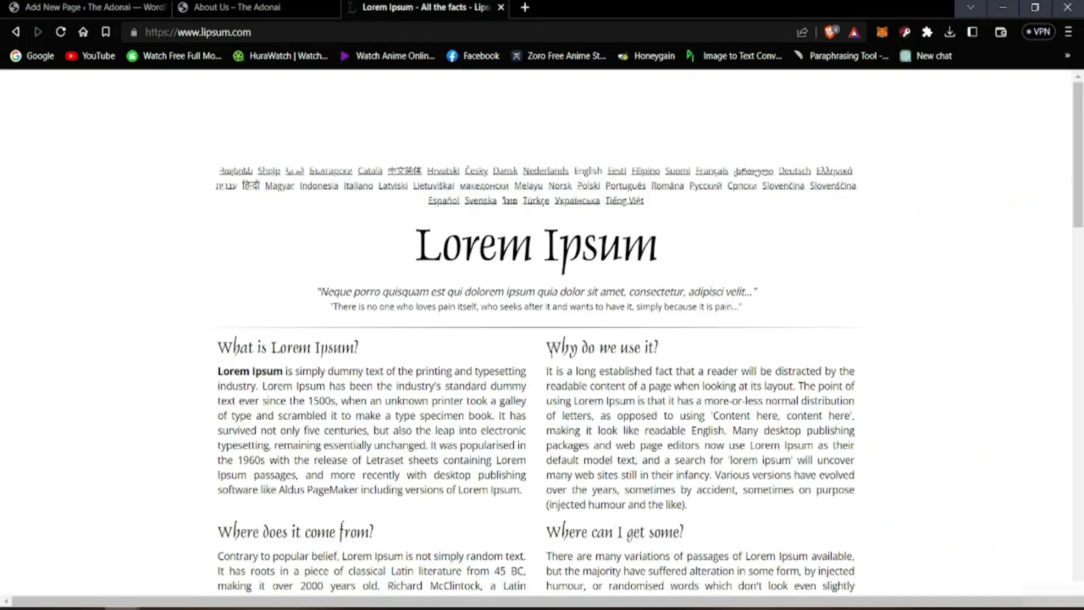
drag(548, 371, 826, 524)
right_click(743, 439)
click(771, 459)
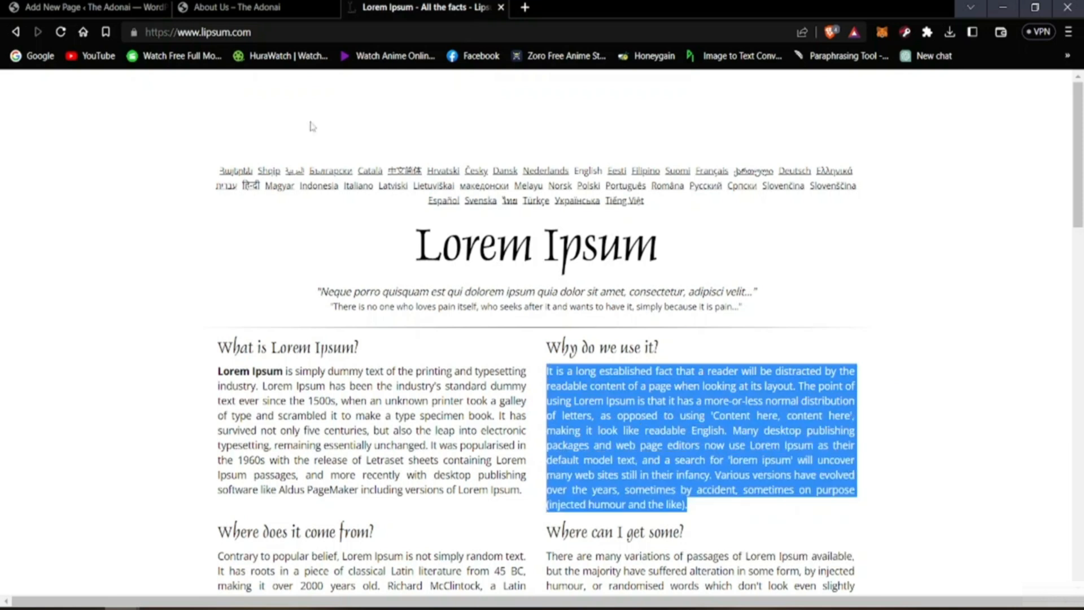
Step: Paste the copied paragraph into the body of the Our Goal page and publish the page
click(237, 7)
click(93, 5)
right_click(203, 294)
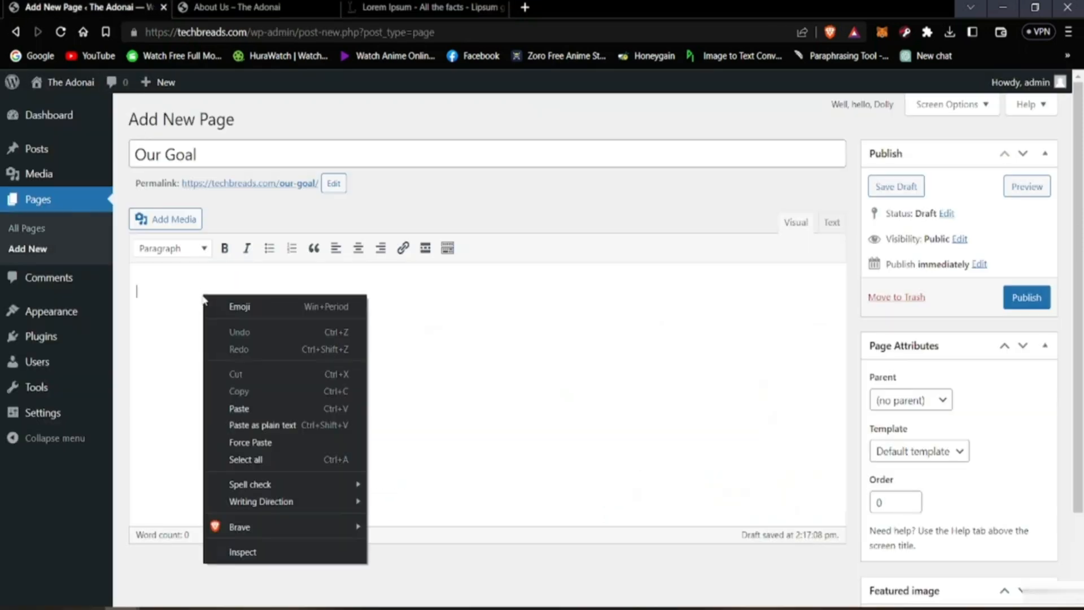
click(260, 402)
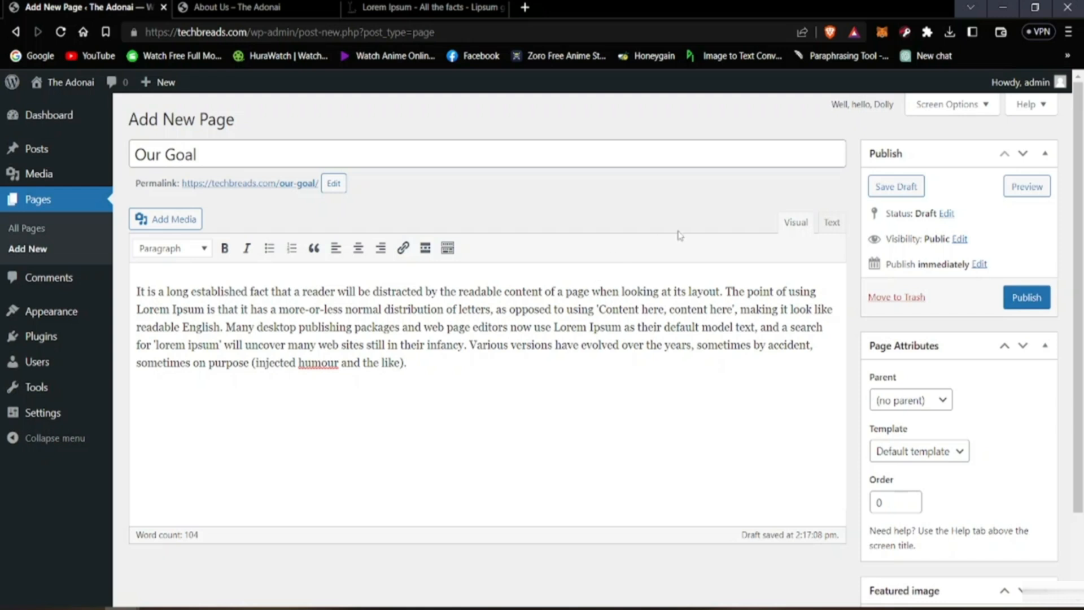
click(1025, 303)
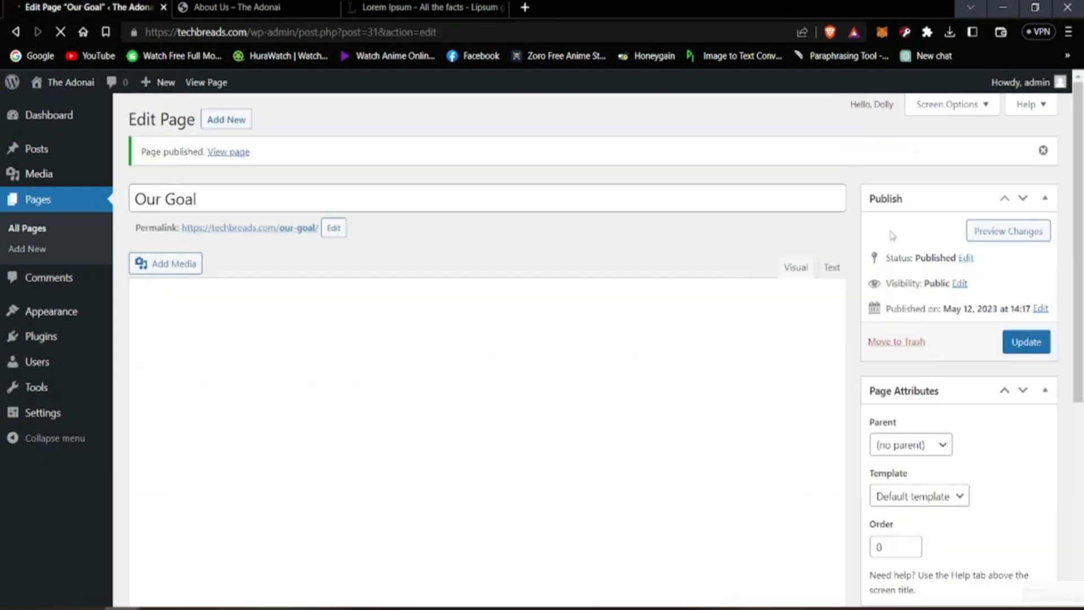
Step: Review the list of all pages and open the live home page to check its header links
click(35, 209)
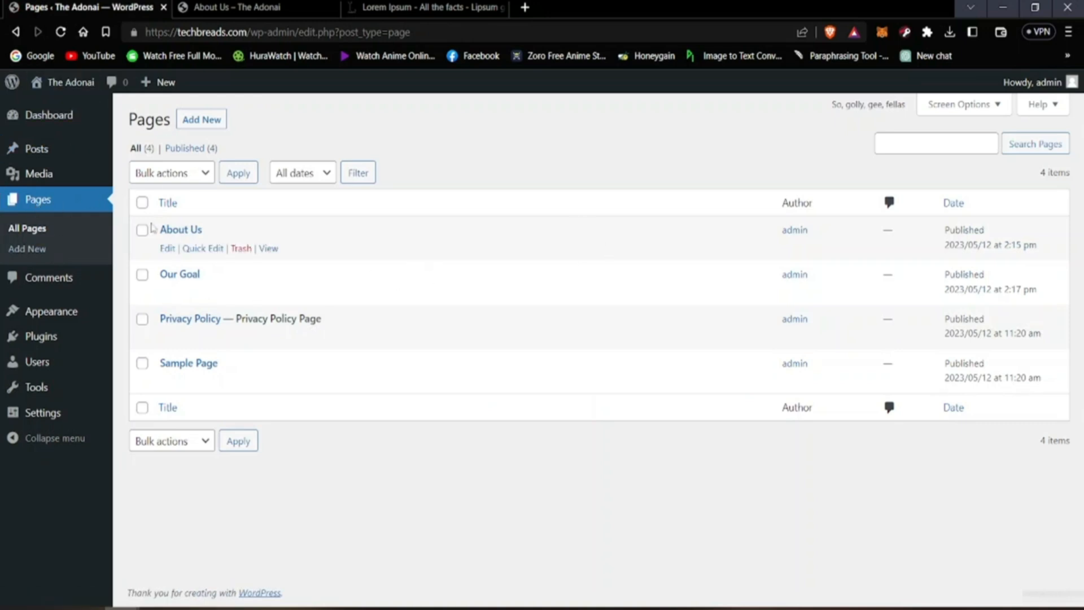
mouse_move(162, 253)
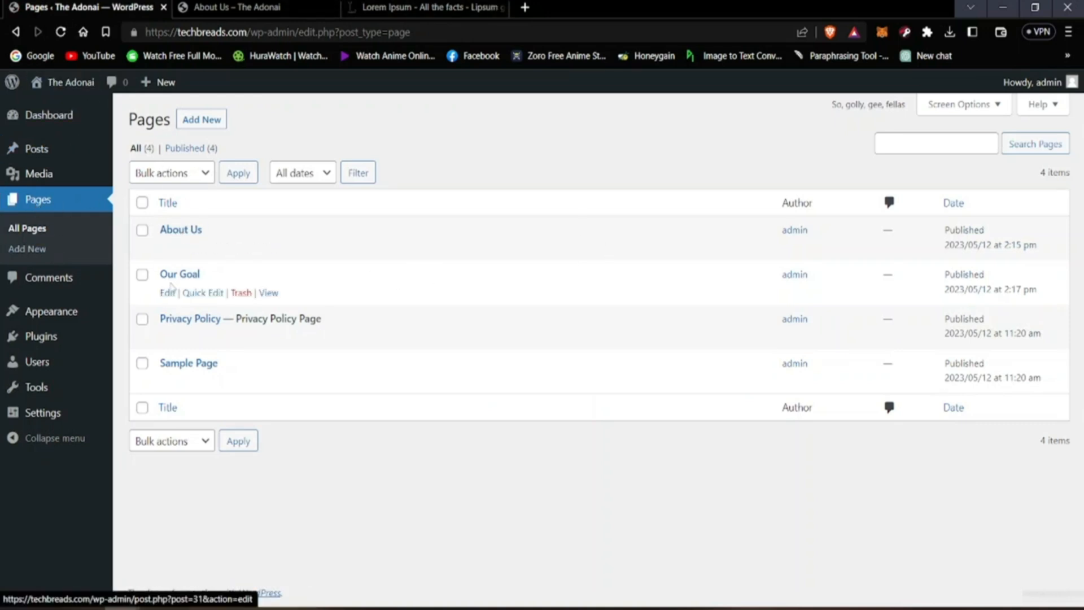
click(411, 3)
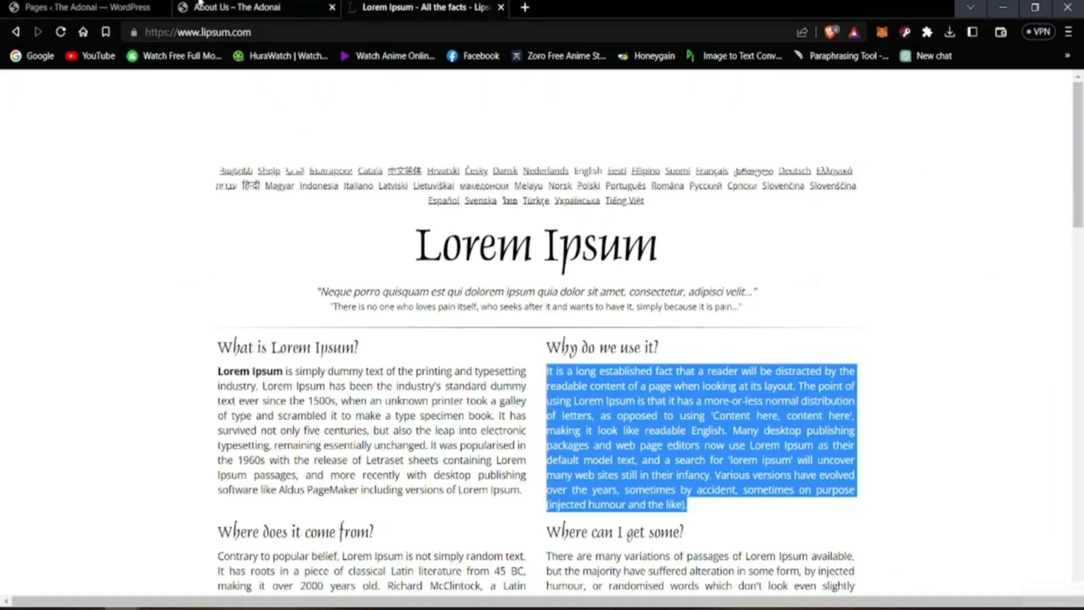
click(238, 7)
click(145, 137)
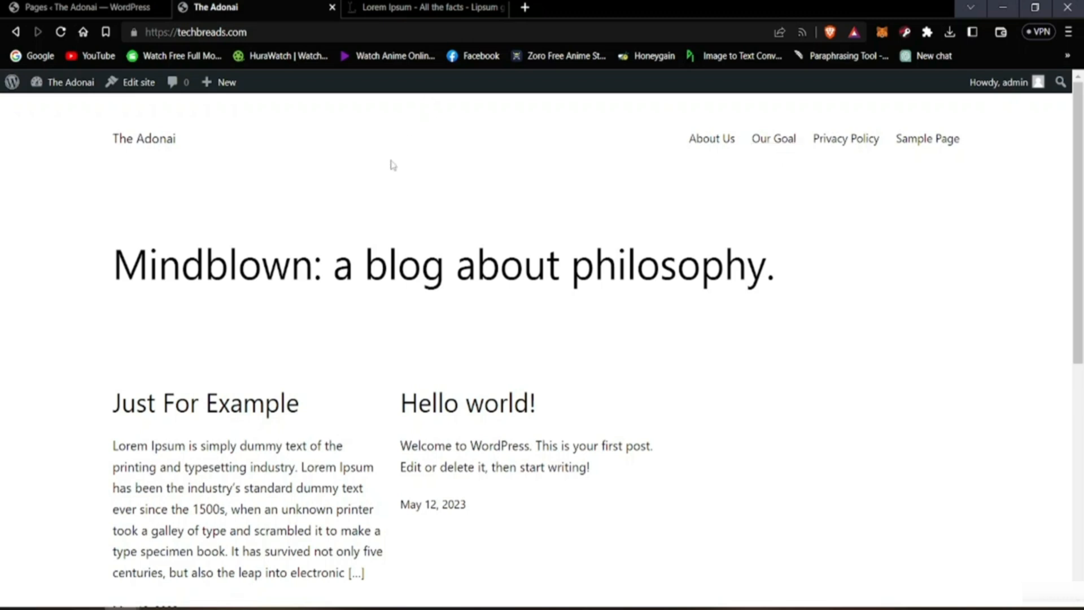
Step: Return to the WordPress admin pages list and add a new page titled "Our Vision"
click(84, 7)
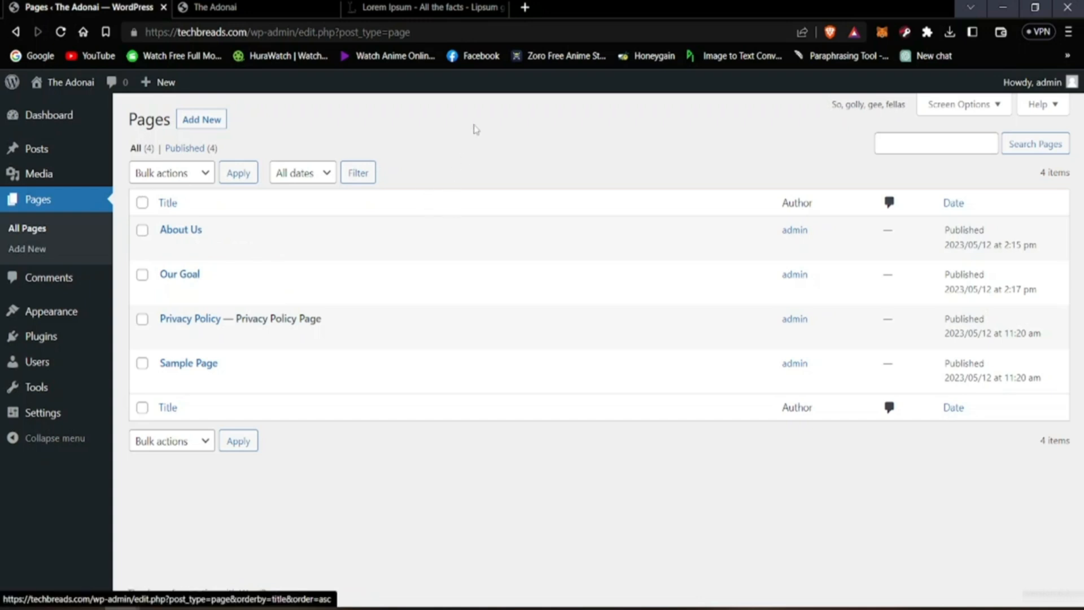
key(alt)
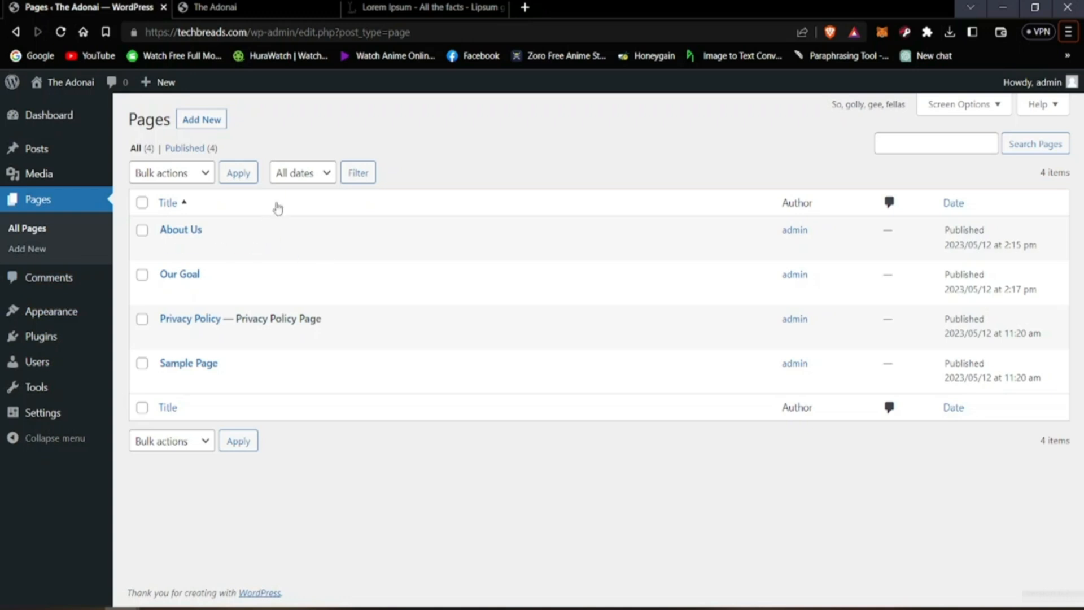
click(211, 121)
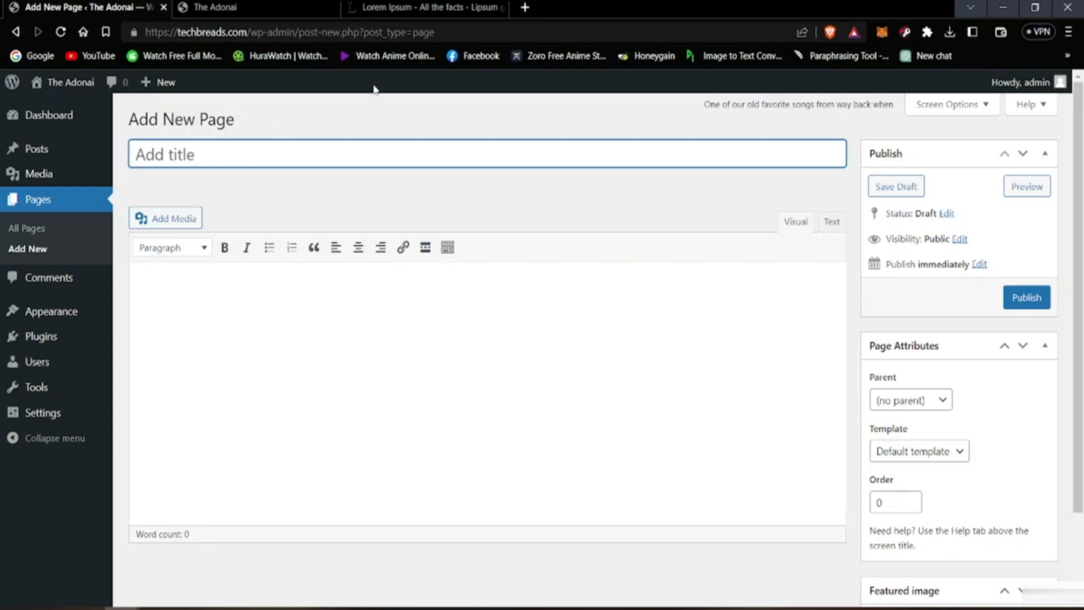
key(alt)
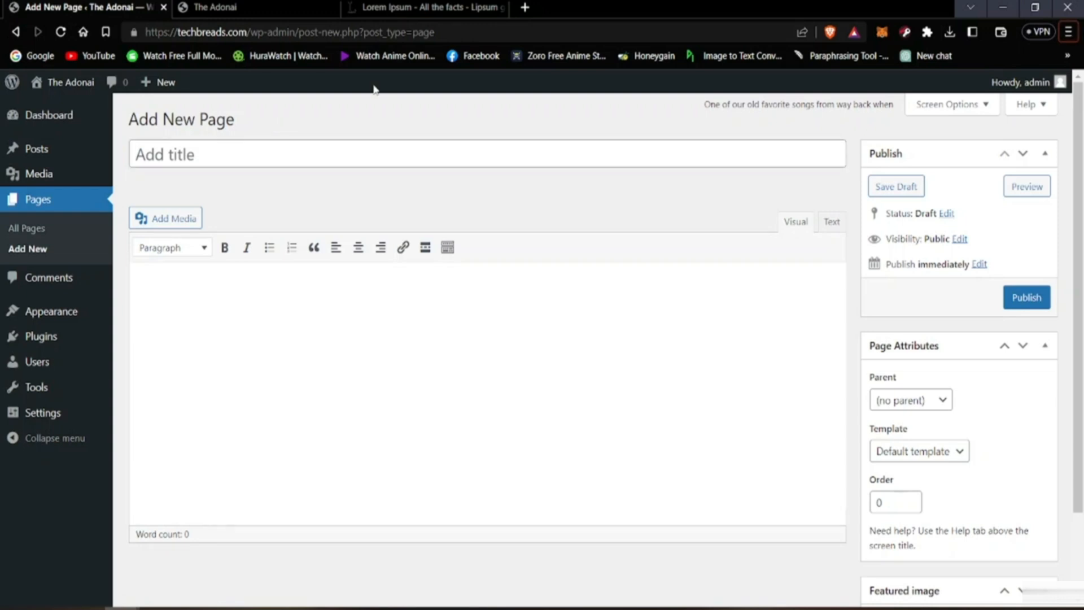
click(369, 152)
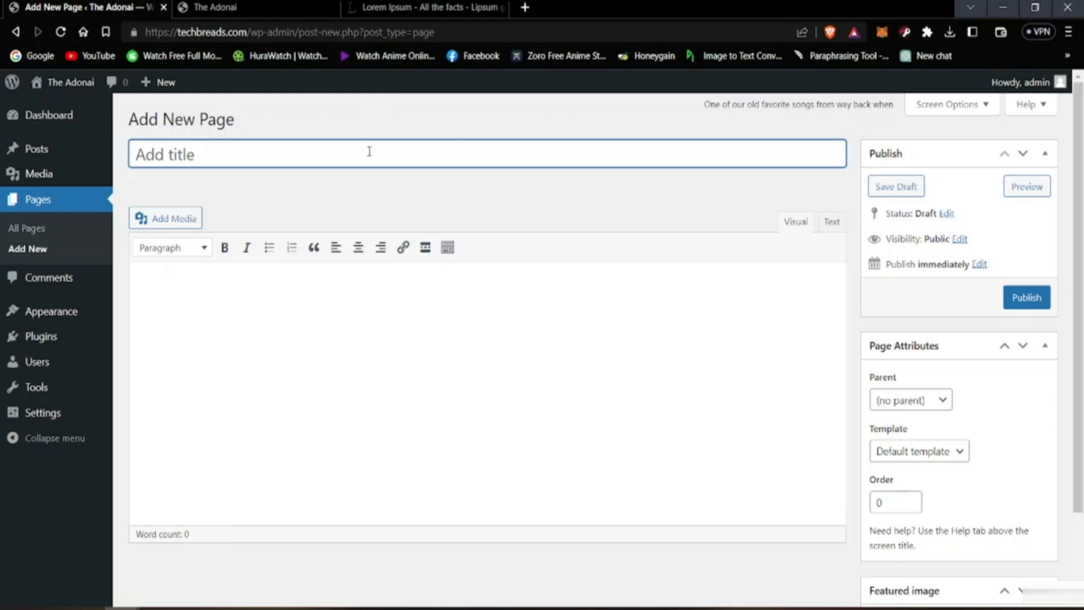
text(Our Vision)
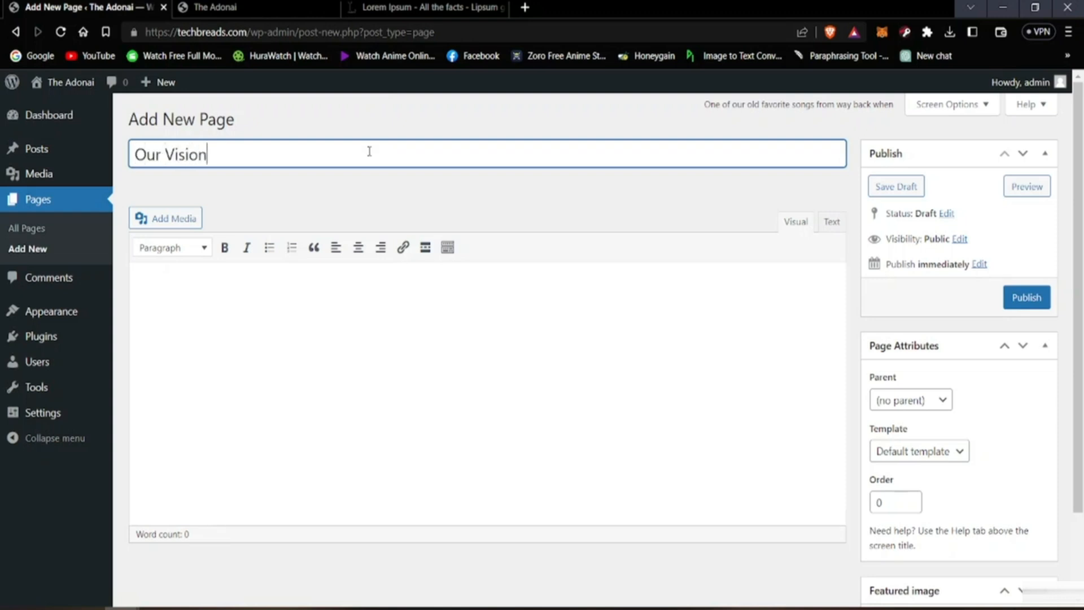
Step: Copy the first paragraph under "Where does it come from?" from the Lorem Ipsum website
click(386, 326)
click(364, 6)
scroll(414, 474, down, 3)
drag(220, 406, 506, 582)
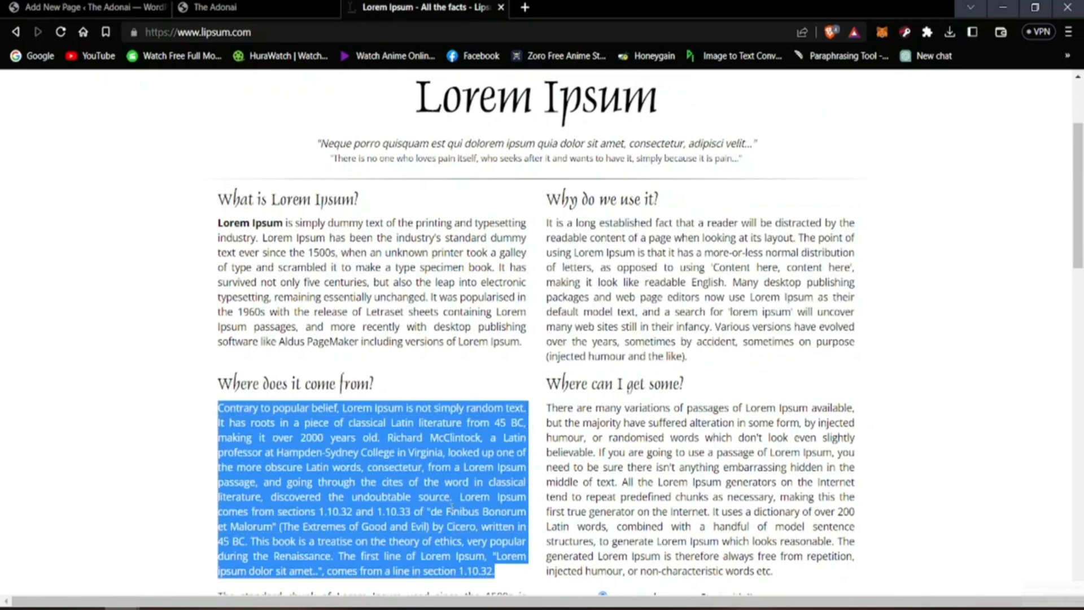
right_click(452, 508)
click(486, 394)
Step: Paste the copied paragraph into the body of the Our Vision page and publish the page
click(215, 6)
click(85, 7)
right_click(266, 279)
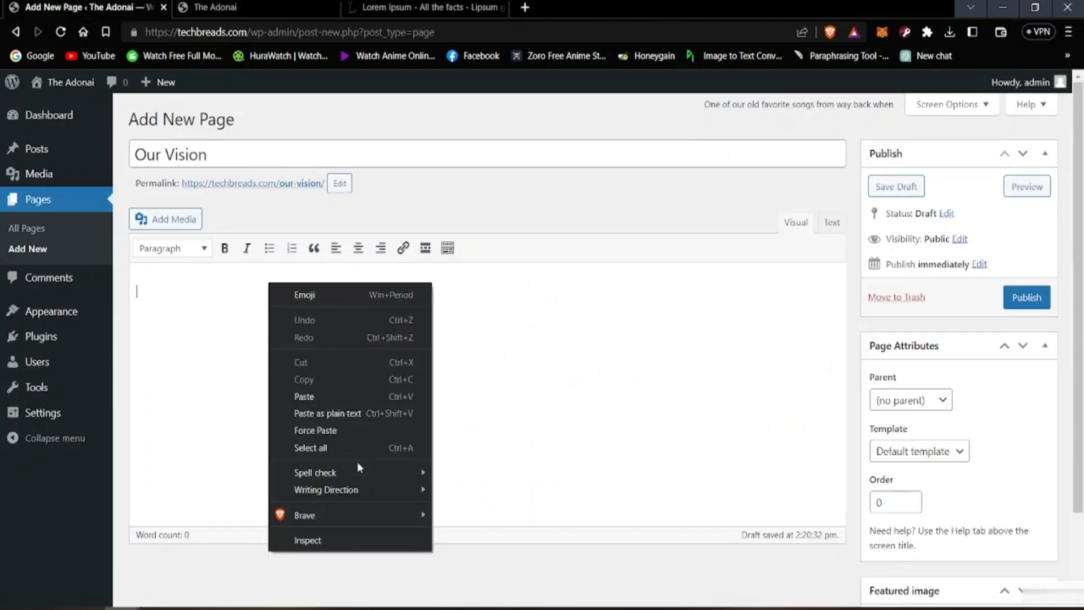
click(312, 402)
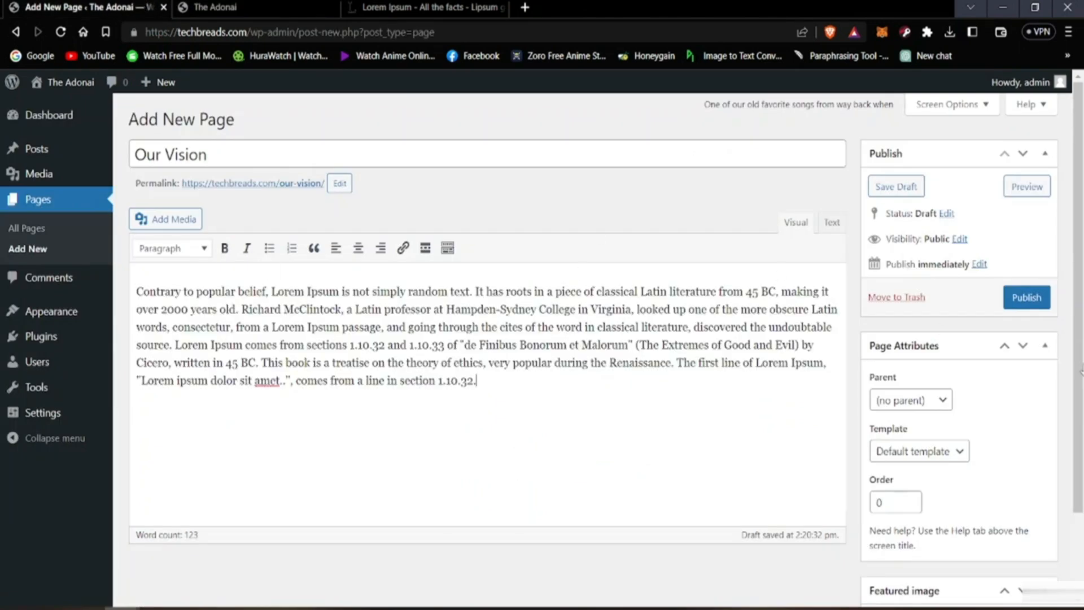
click(1027, 305)
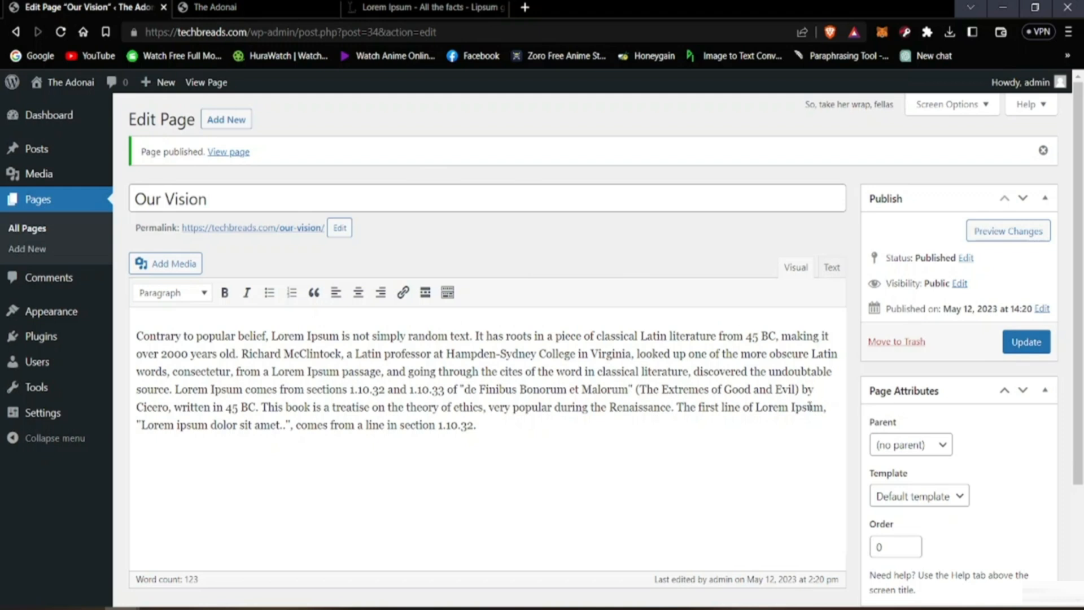
Step: Set the parent of the Our Vision page to Our Goal and update the page
scroll(810, 406, down, 3)
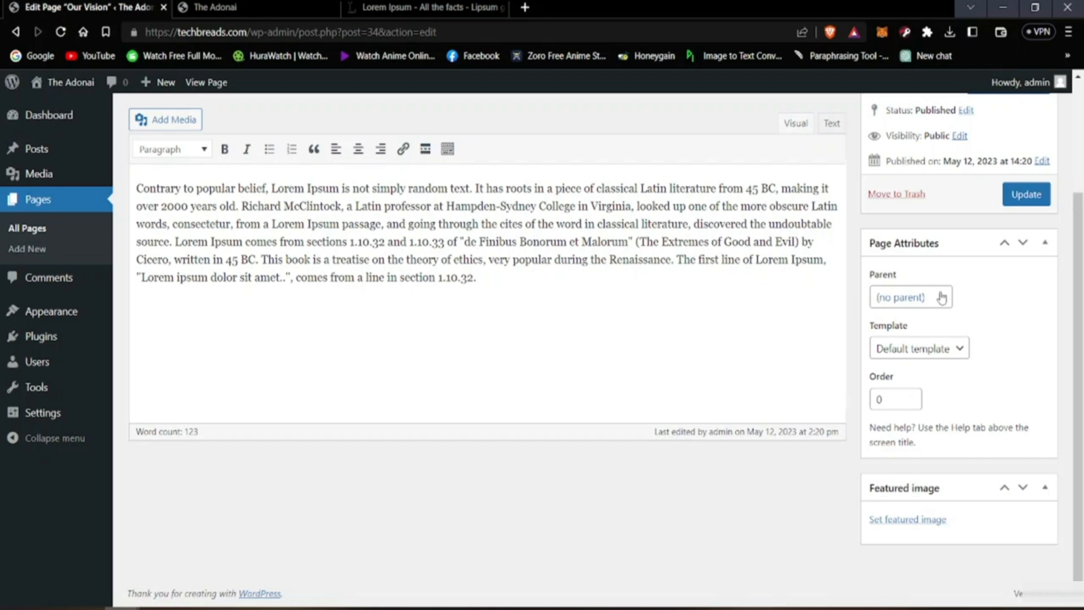
scroll(922, 467, up, 3)
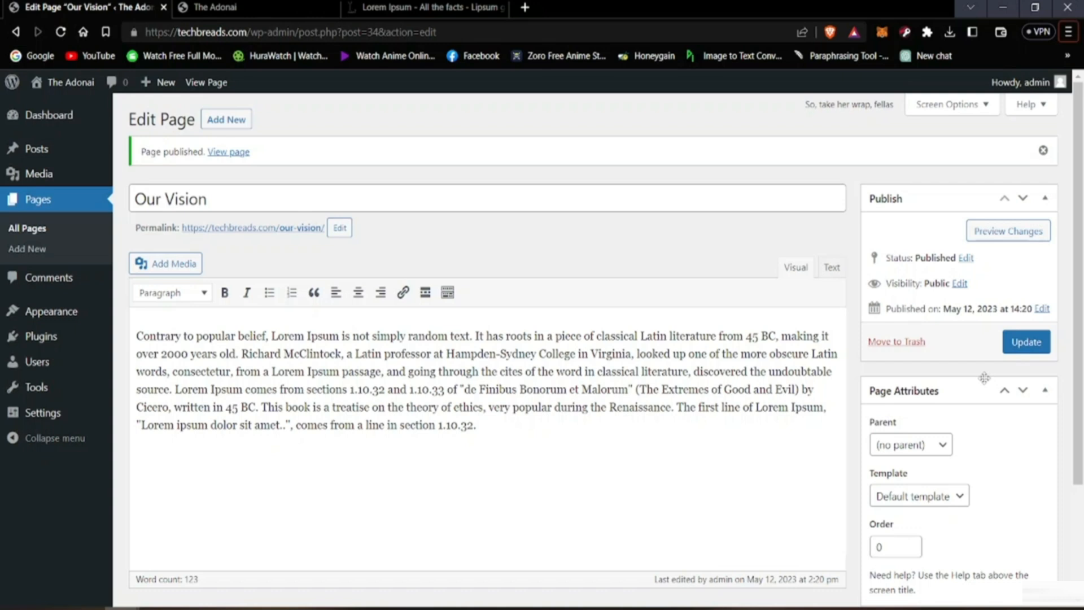
click(929, 446)
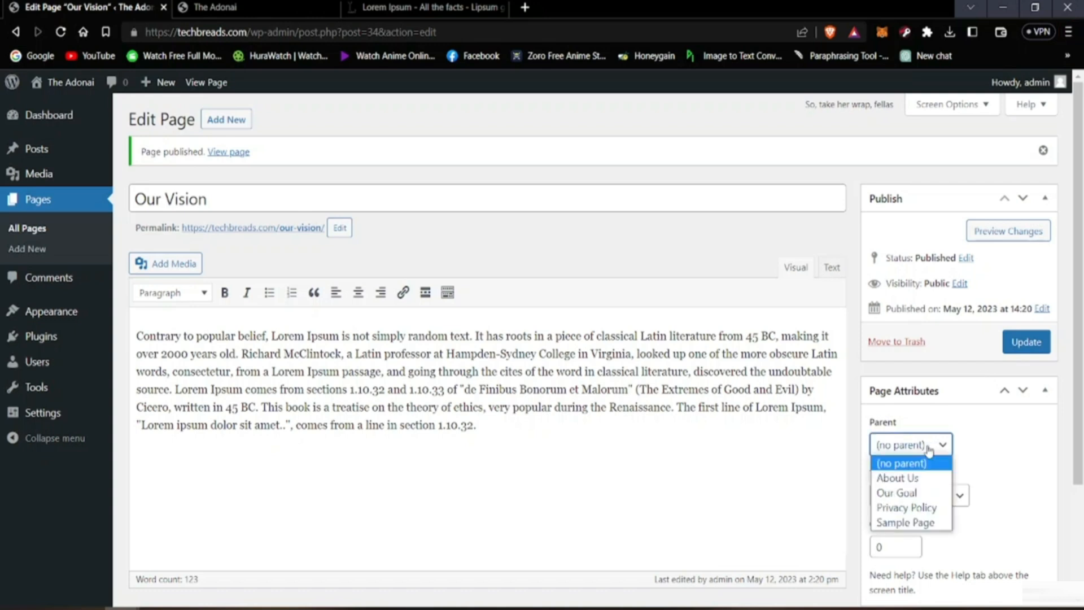
click(905, 495)
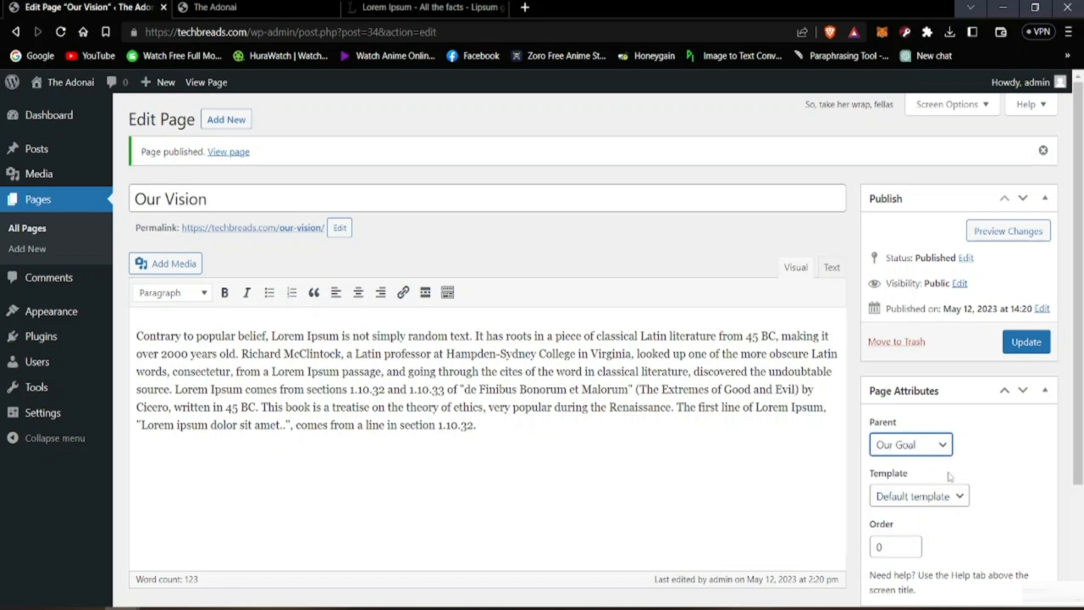
scroll(992, 454, down, 3)
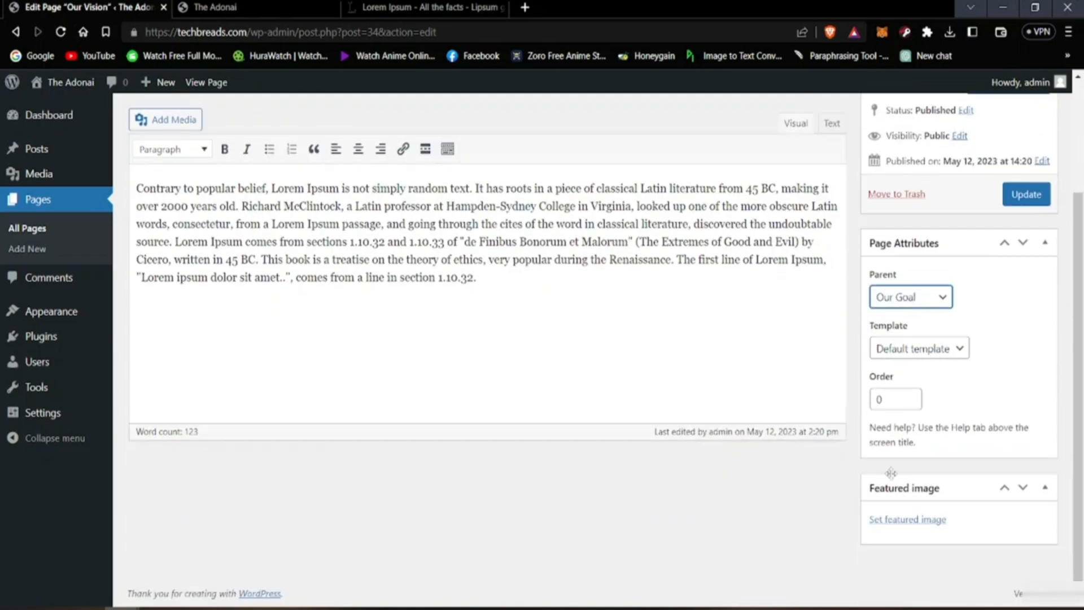
scroll(891, 473, up, 3)
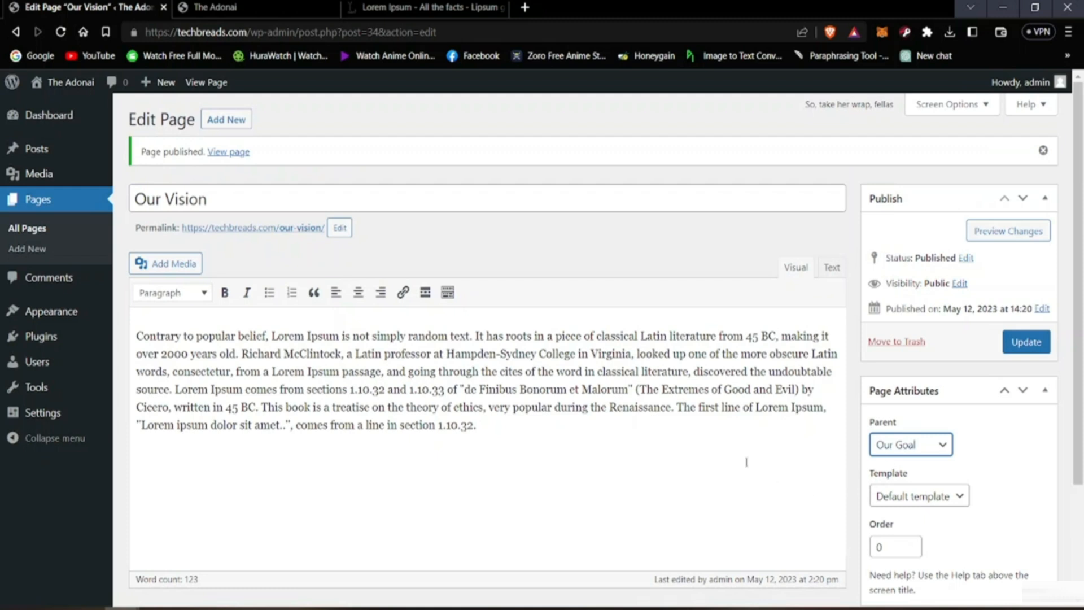
click(1025, 342)
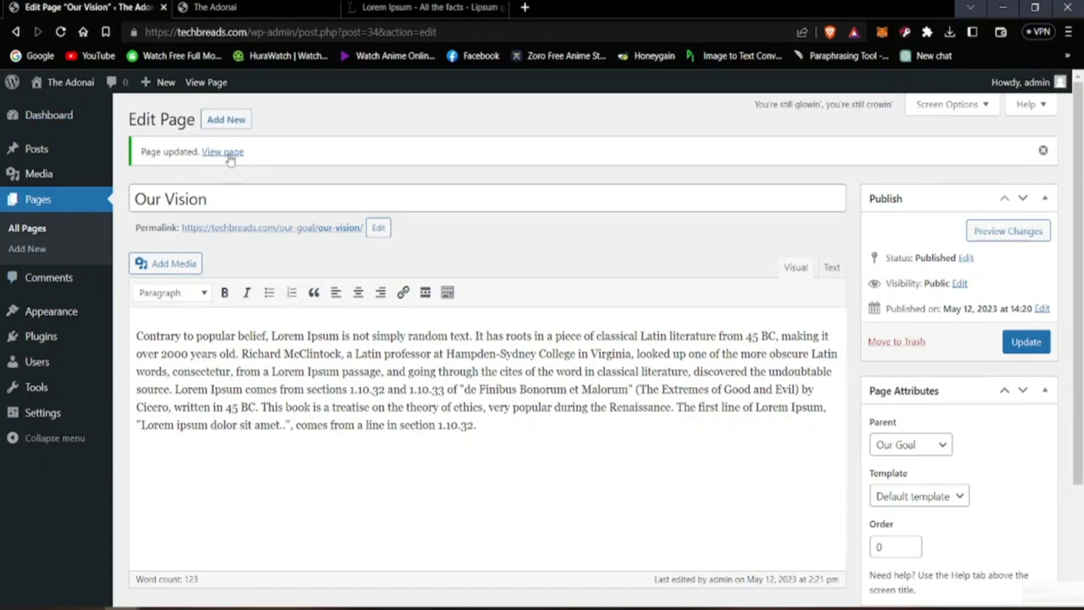
Step: Reload the live home page to check the header navigation, and open the admin list of all pages
click(406, 7)
click(155, 4)
click(218, 7)
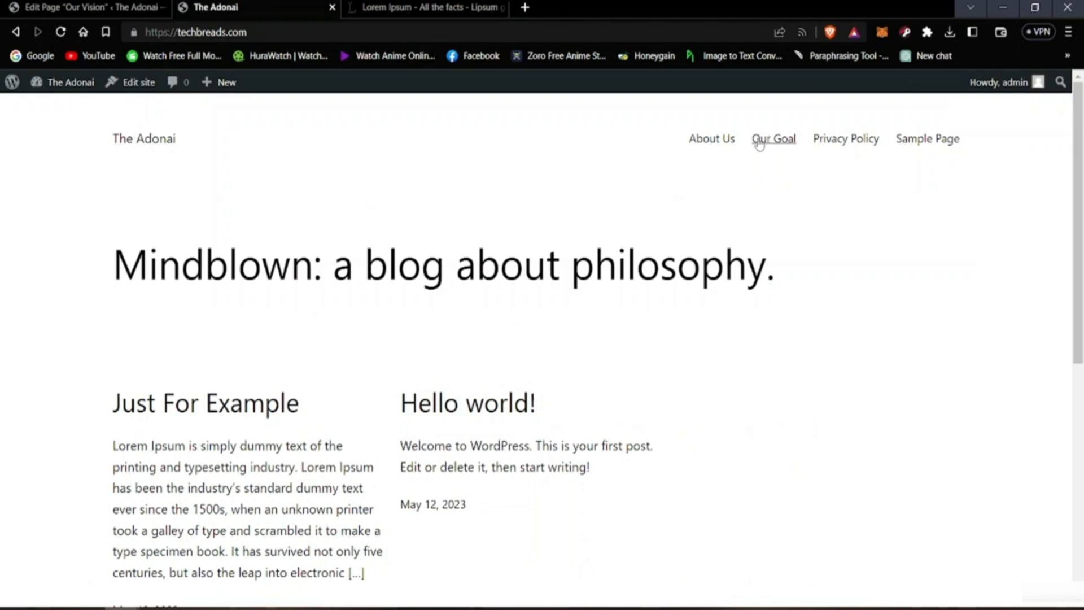
click(61, 32)
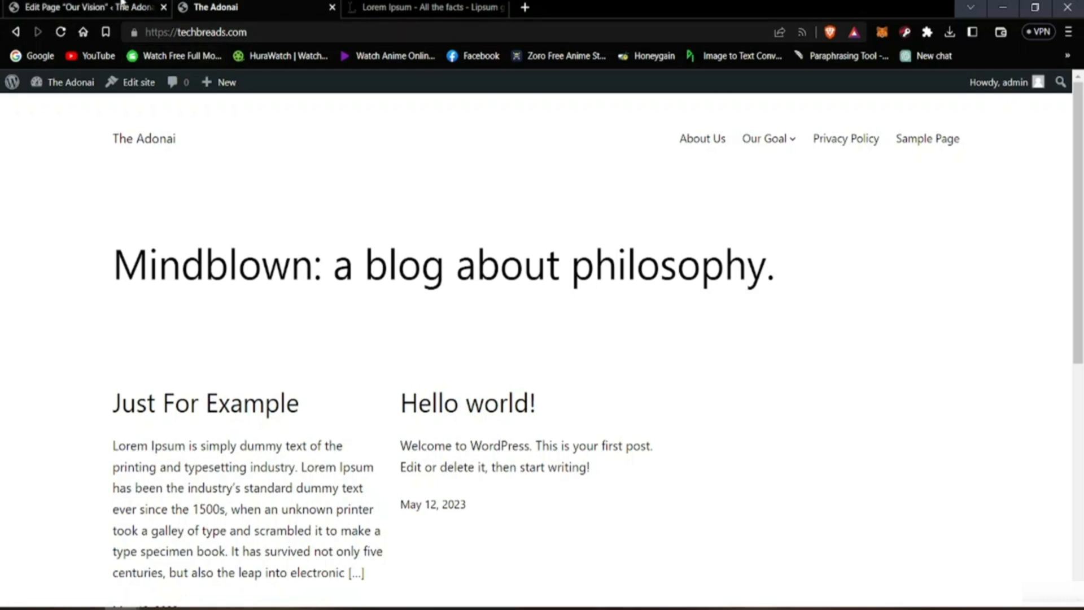
click(124, 6)
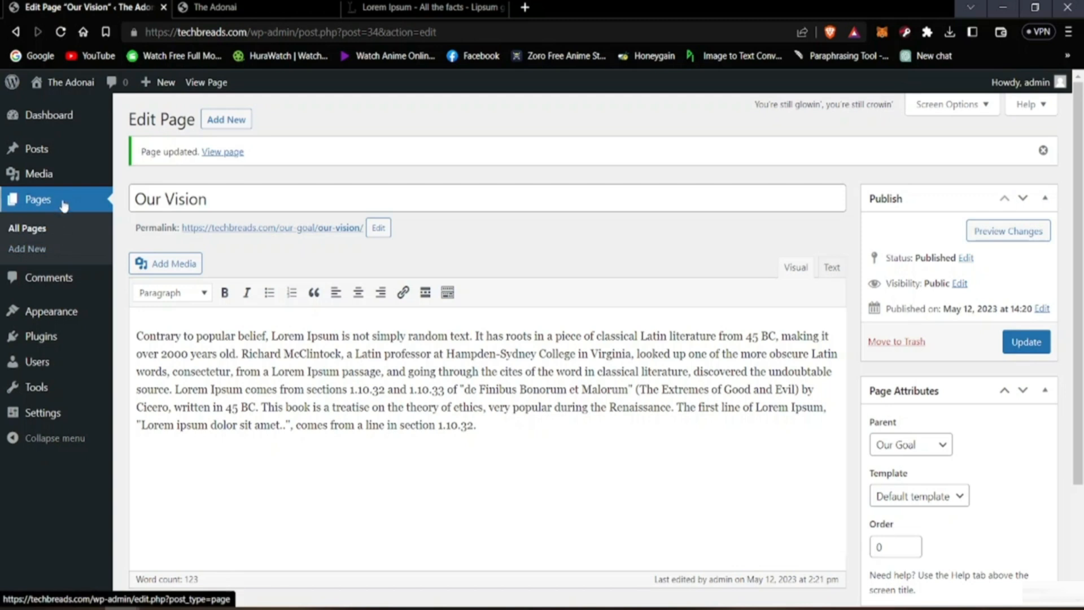
click(48, 216)
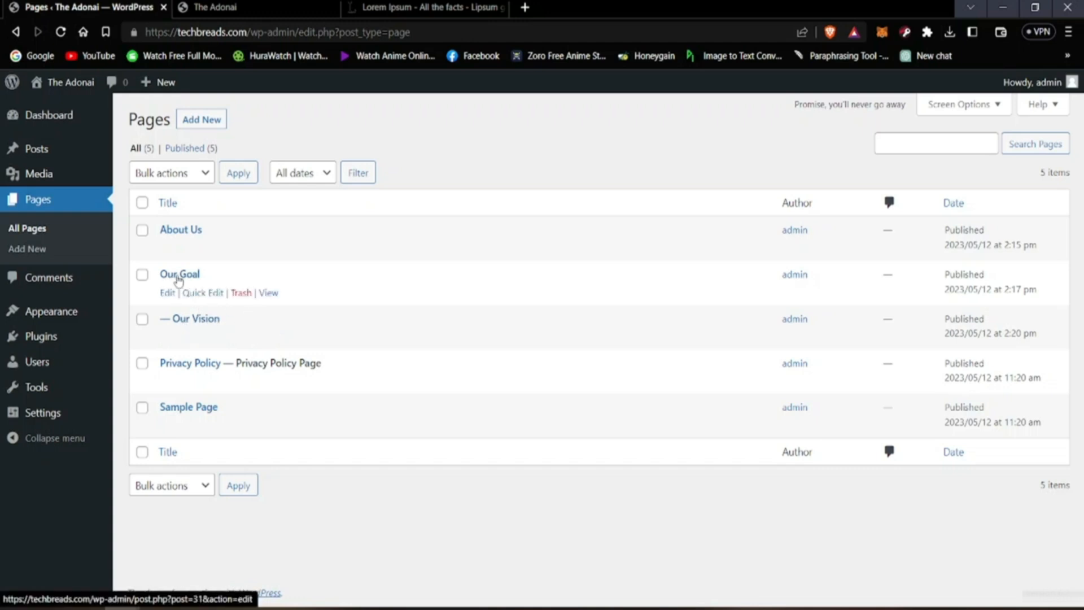
Step: View the Our Vision page from the Our Goal submenu on the live site and return to the admin pages list
click(227, 8)
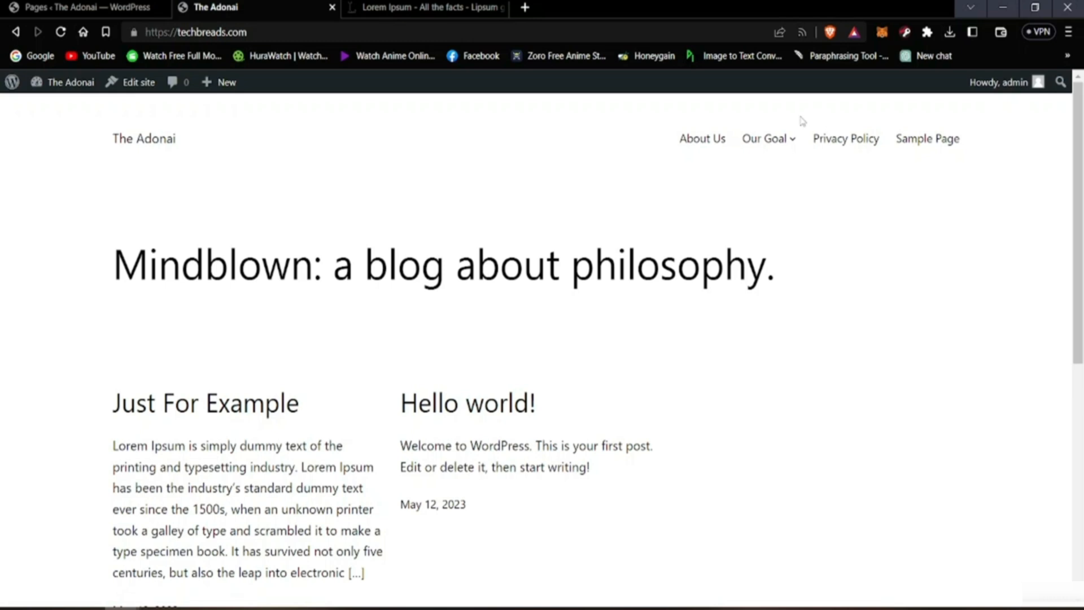
mouse_move(790, 141)
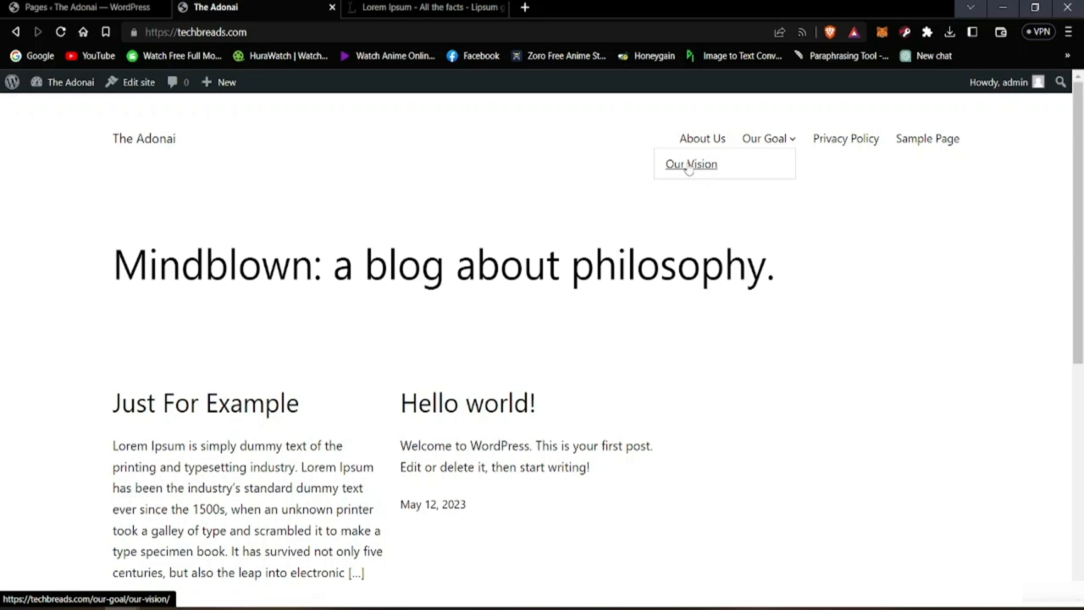
click(689, 165)
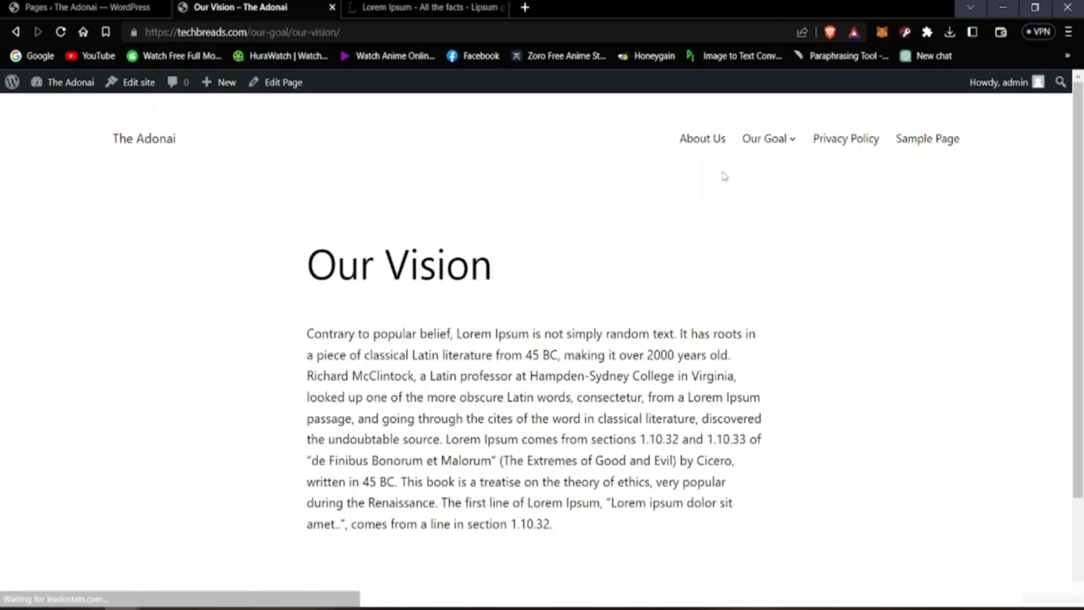
scroll(559, 229, down, 3)
scroll(414, 284, up, 3)
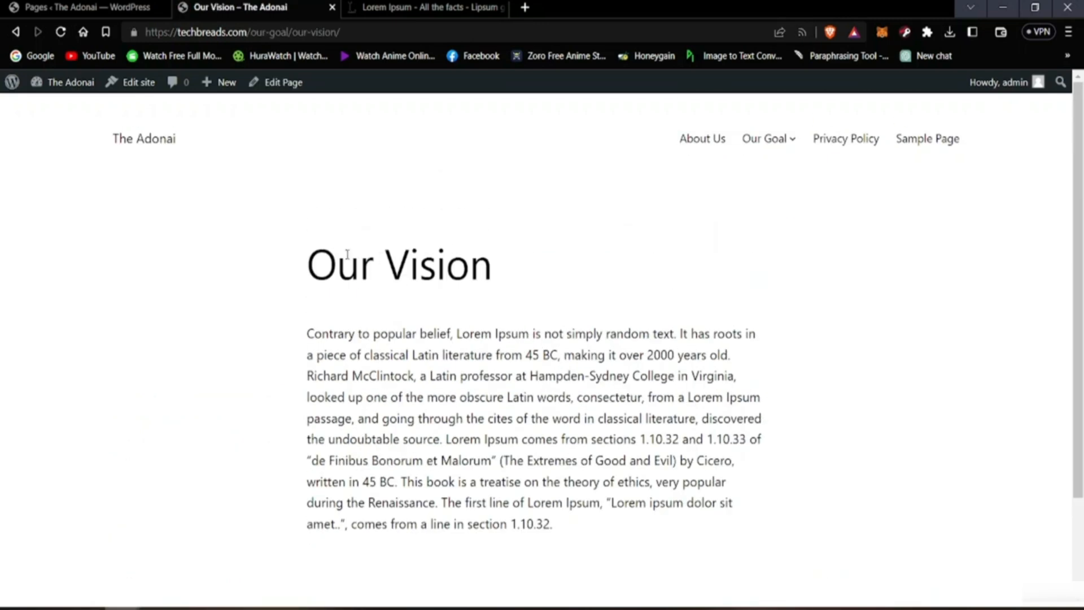
click(79, 7)
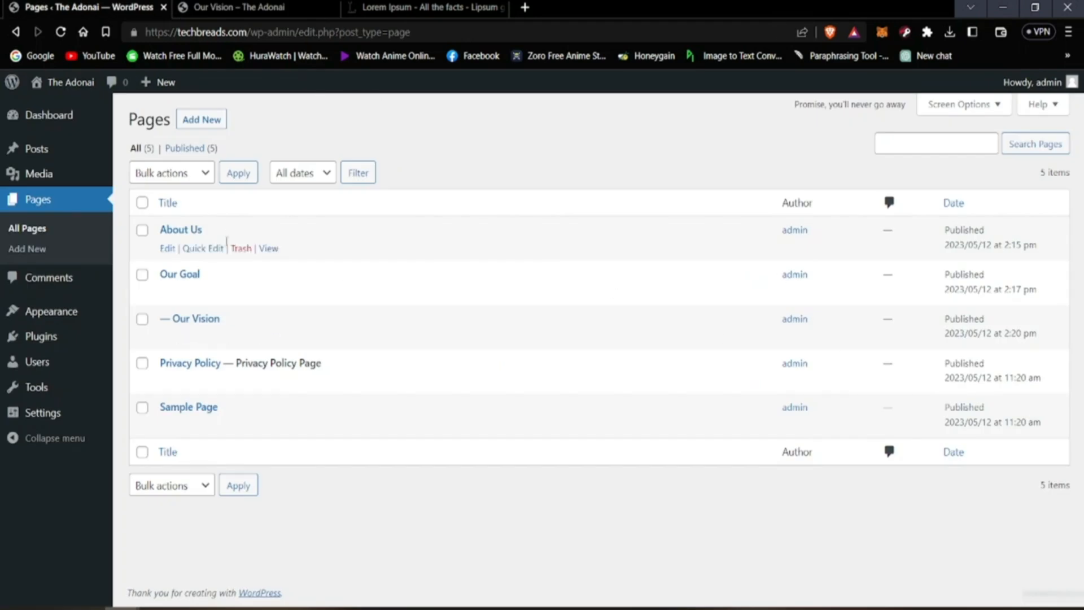
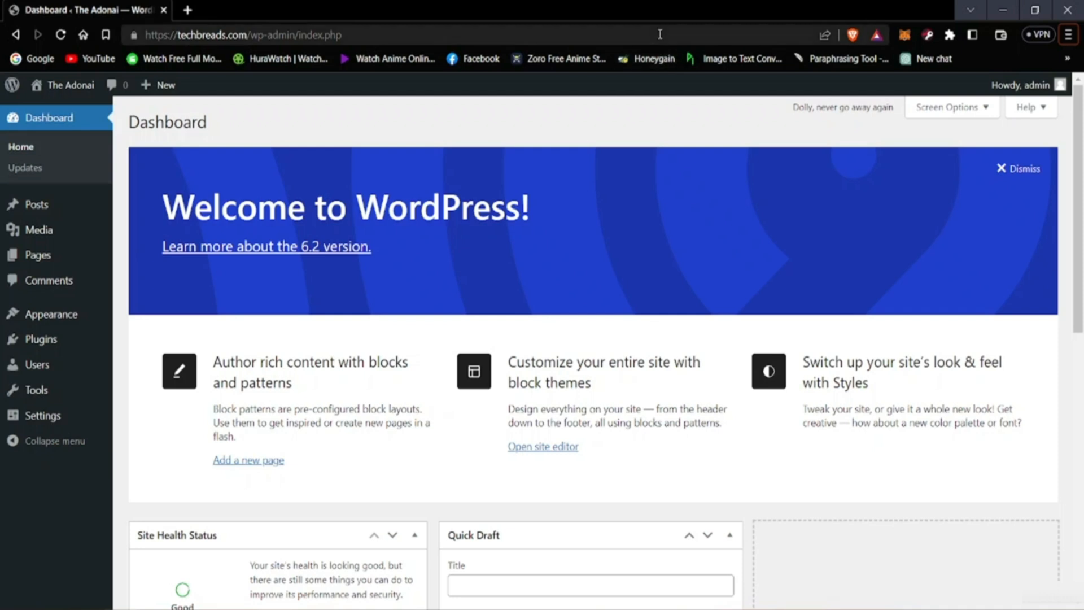
Step: Search the web for "wikipedi" in a new browser tab and open Wikipedia's English main page
click(189, 10)
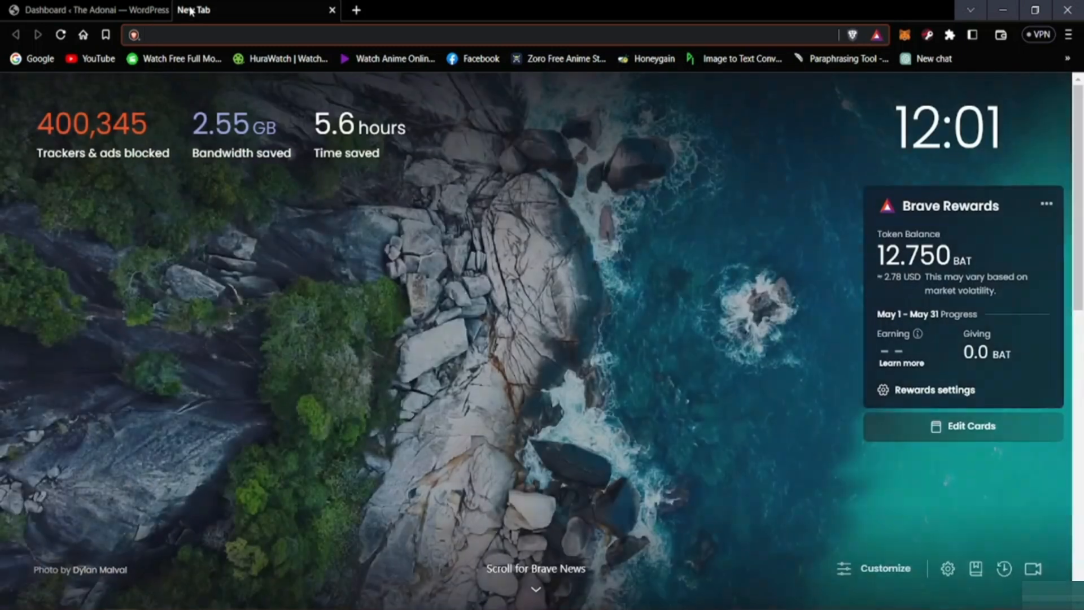
text(wikip)
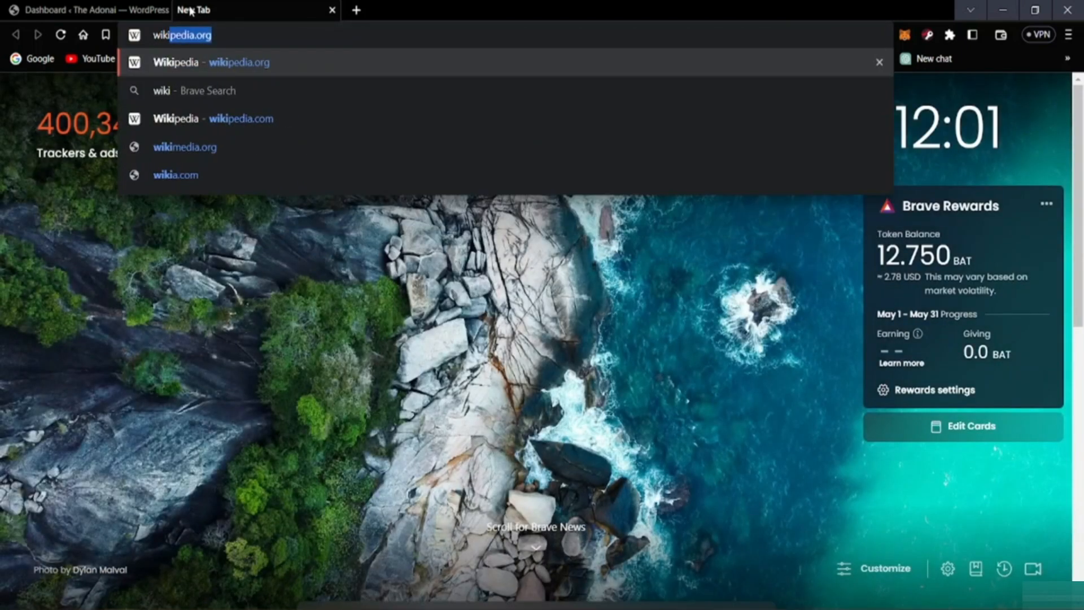
text(edi)
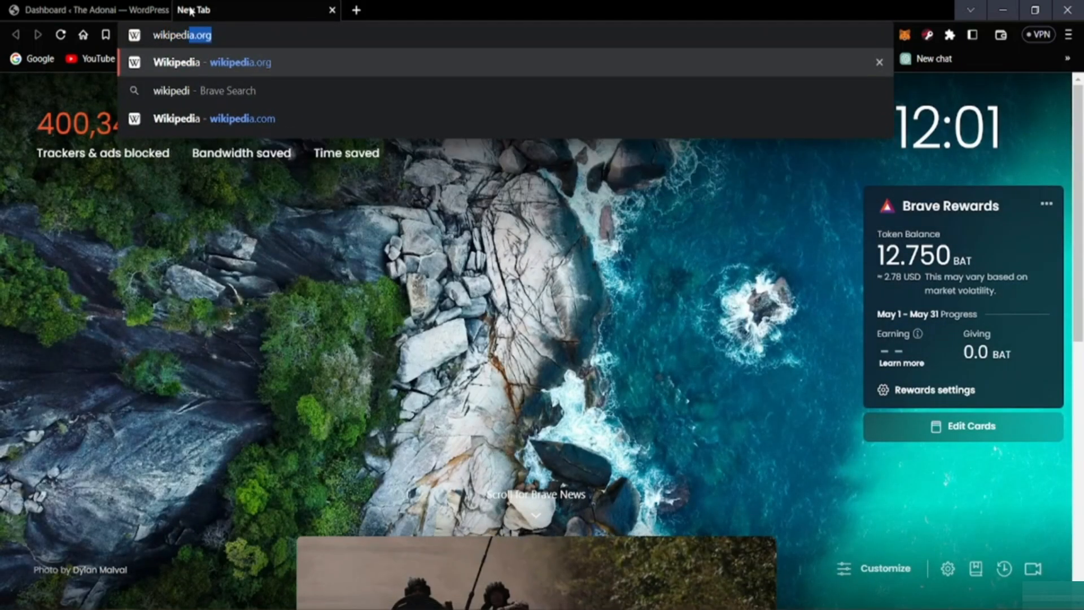
key(Delete)
key(Return)
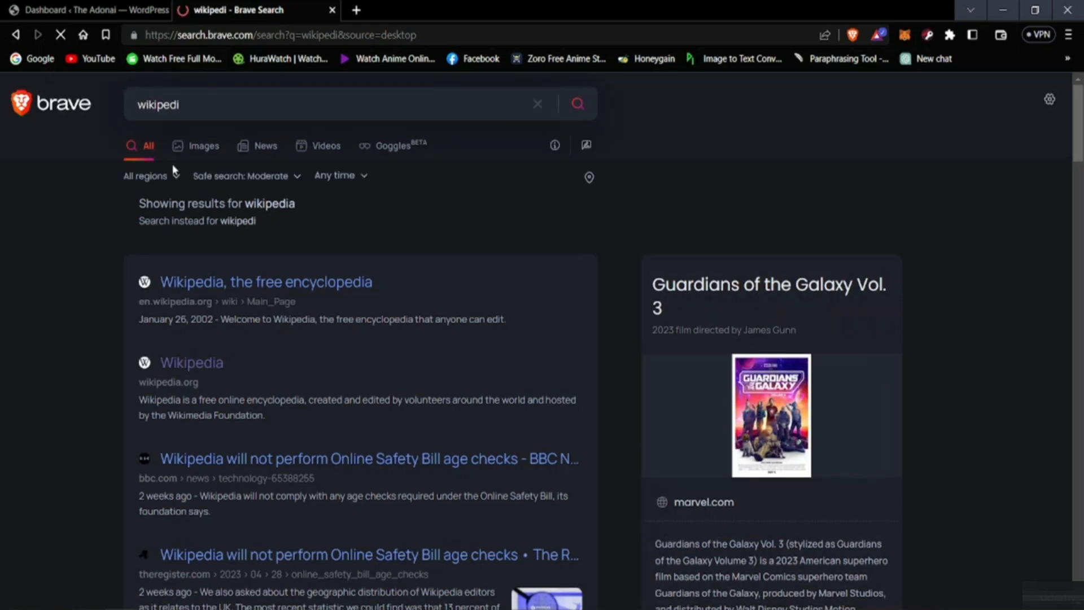
click(192, 364)
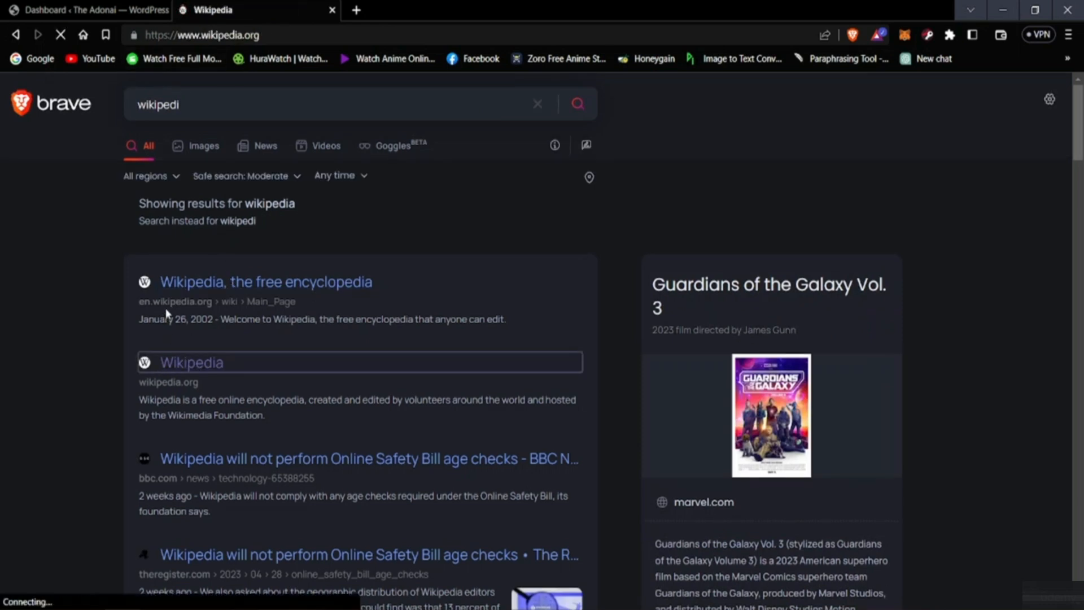
scroll(444, 434, down, 2)
scroll(382, 438, up, 2)
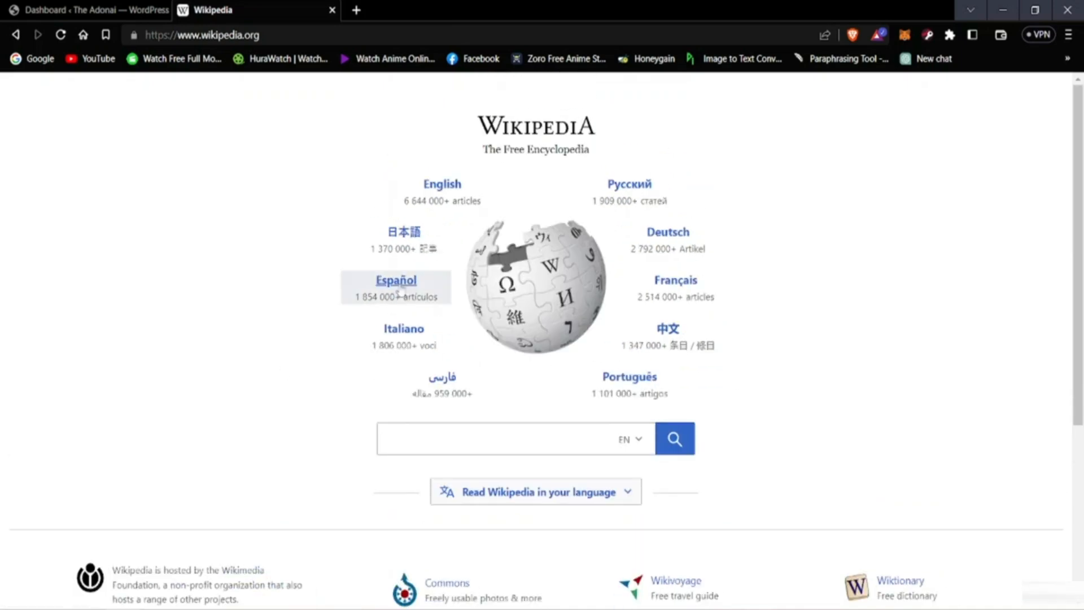
click(446, 192)
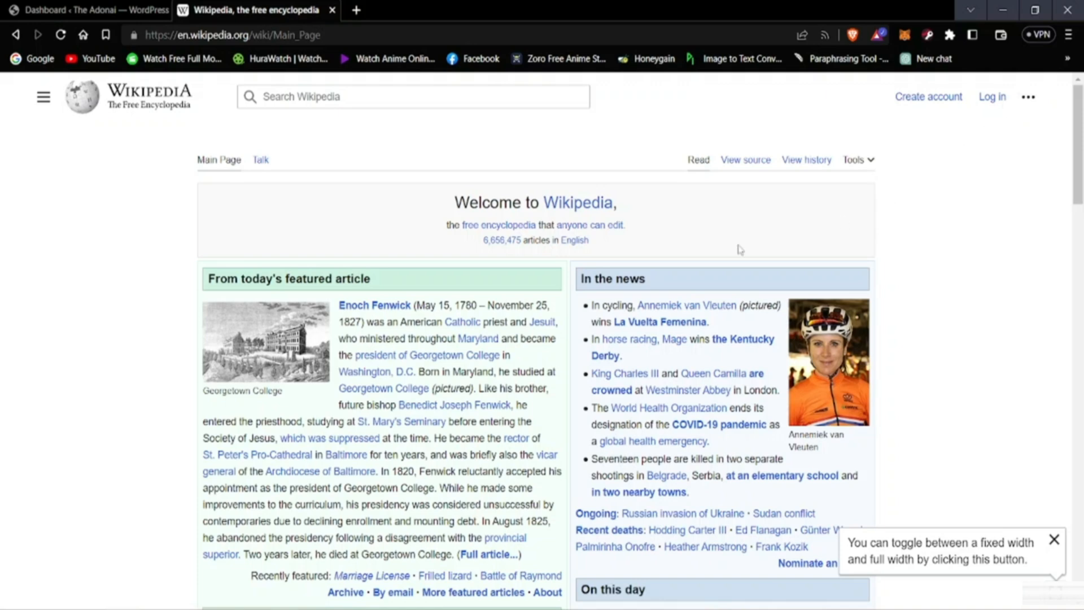
Step: Examine the layout of Wikipedia's English main page, from the featured article to the sister projects and back
scroll(709, 432, down, 2)
scroll(709, 432, down, 6)
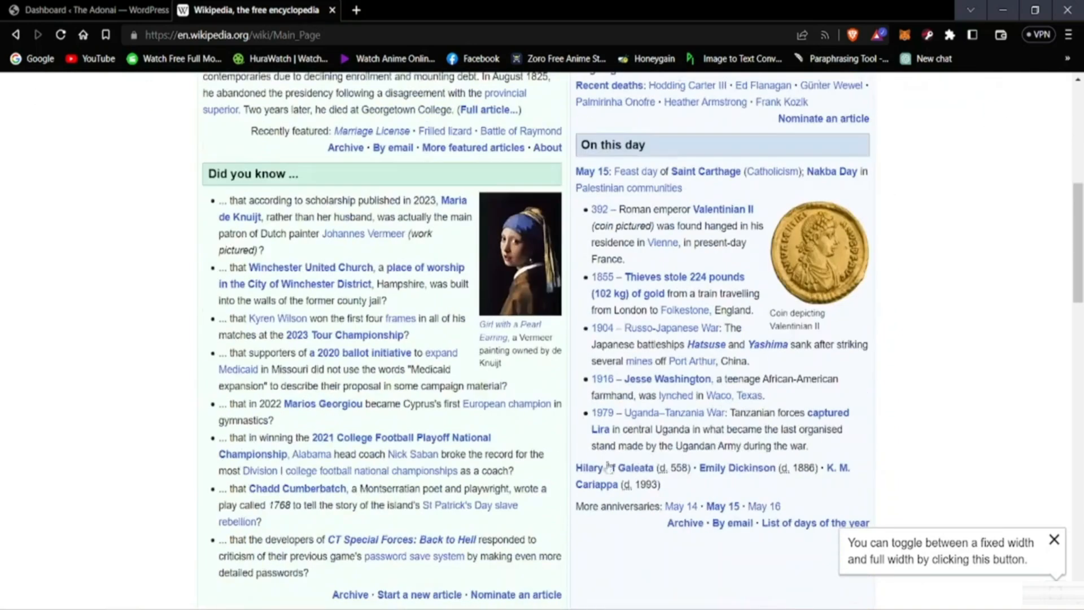
scroll(933, 513, down, 12)
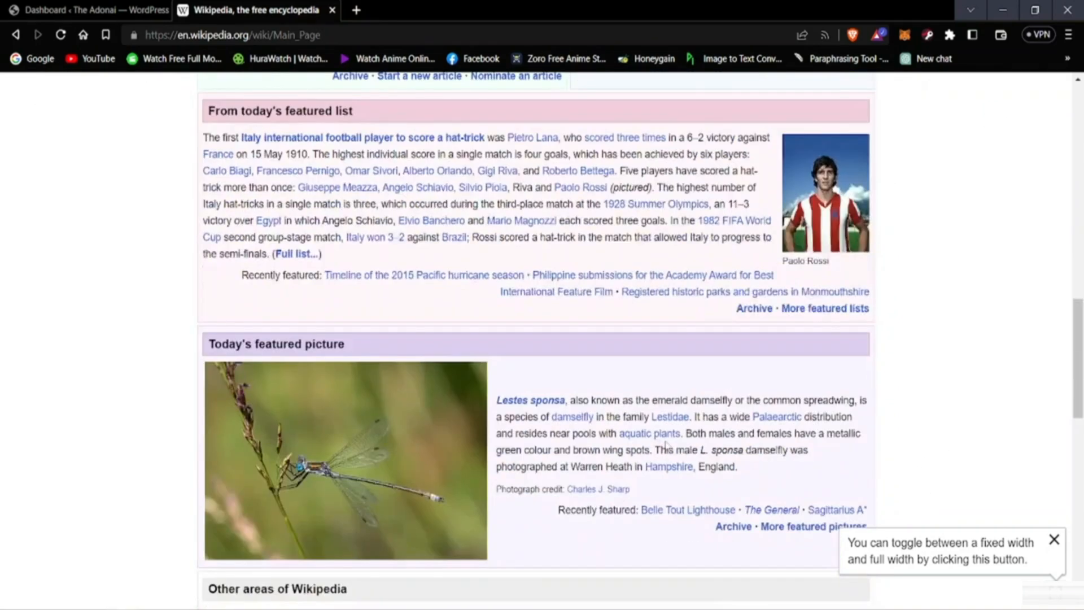
scroll(471, 459, down, 3)
scroll(219, 456, down, 1)
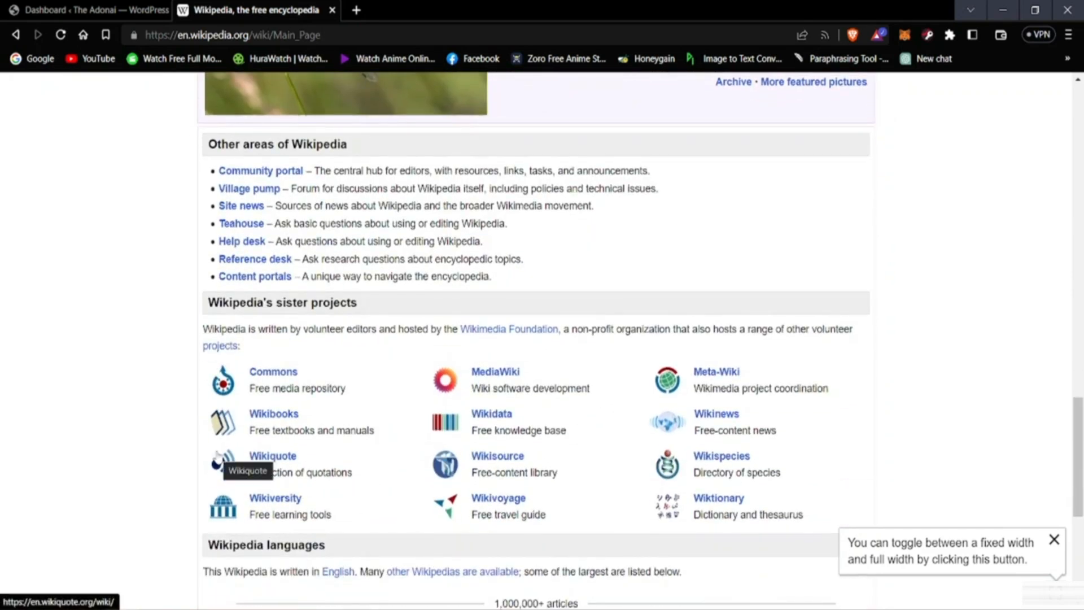
scroll(218, 460, up, 7)
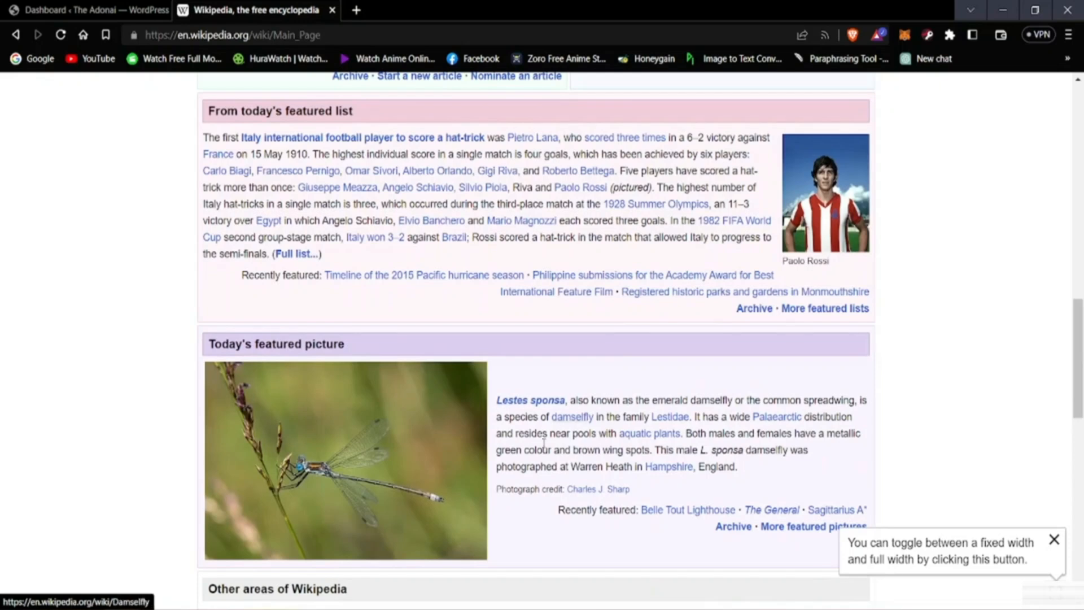
scroll(587, 434, up, 5)
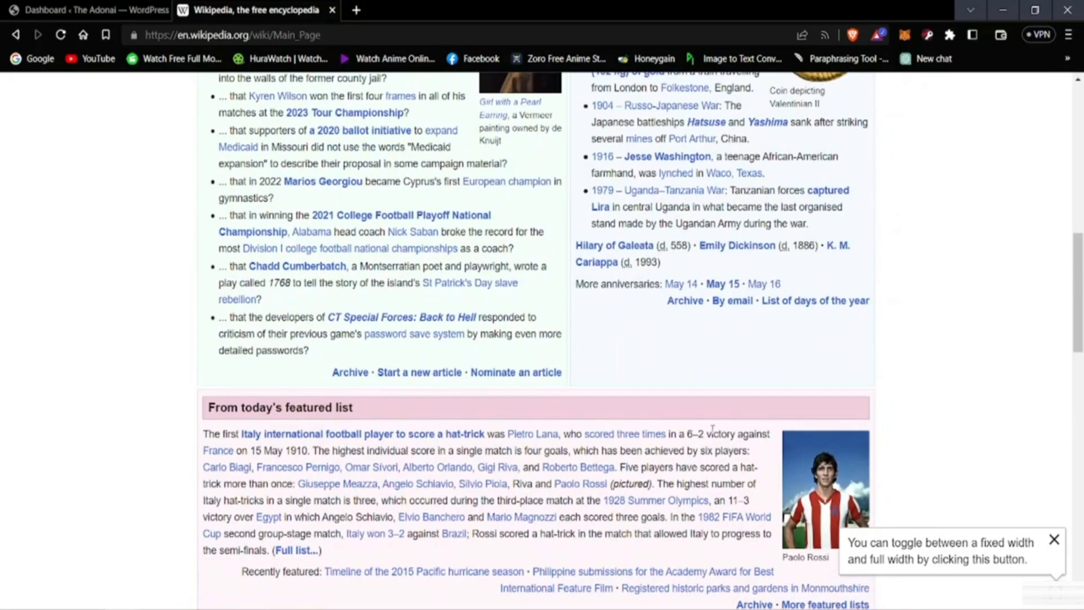
scroll(593, 438, up, 4)
scroll(593, 438, up, 4)
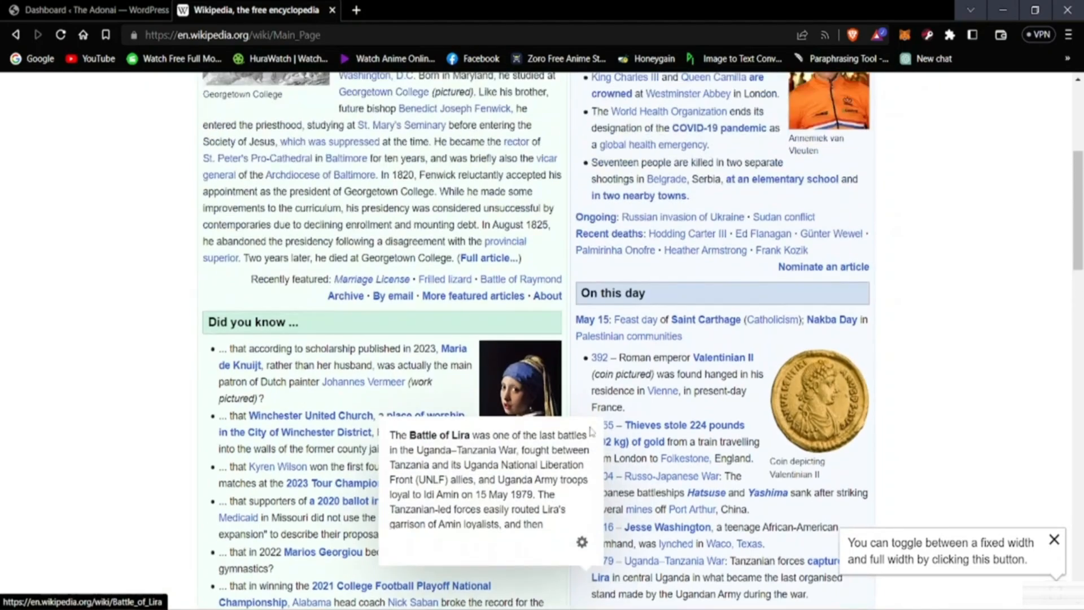
scroll(885, 393, up, 4)
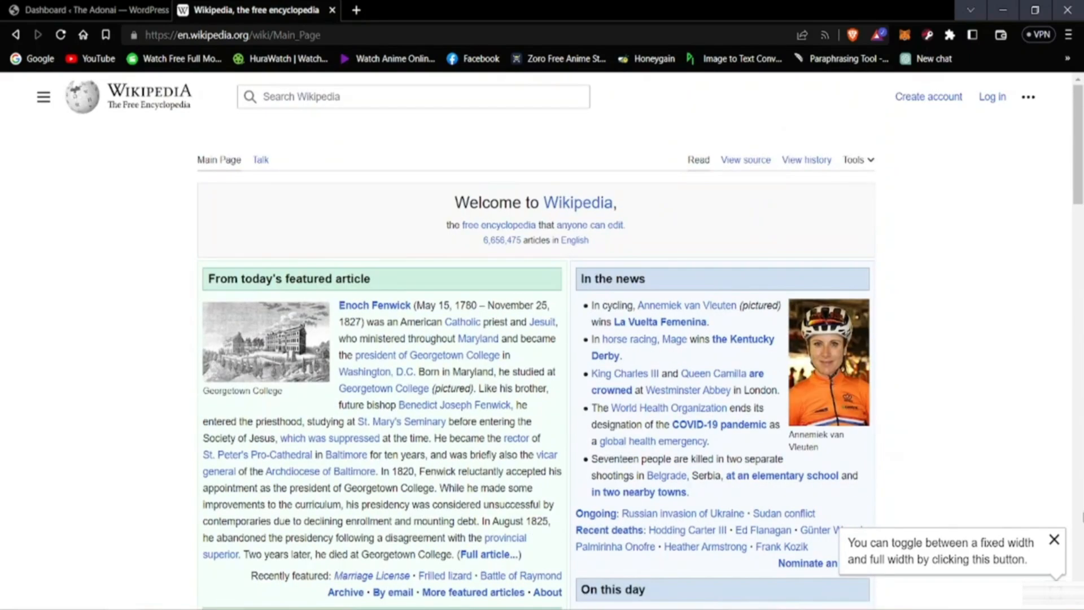
Step: Look at the WordPress dashboard again and return to the Wikipedia main page
click(85, 9)
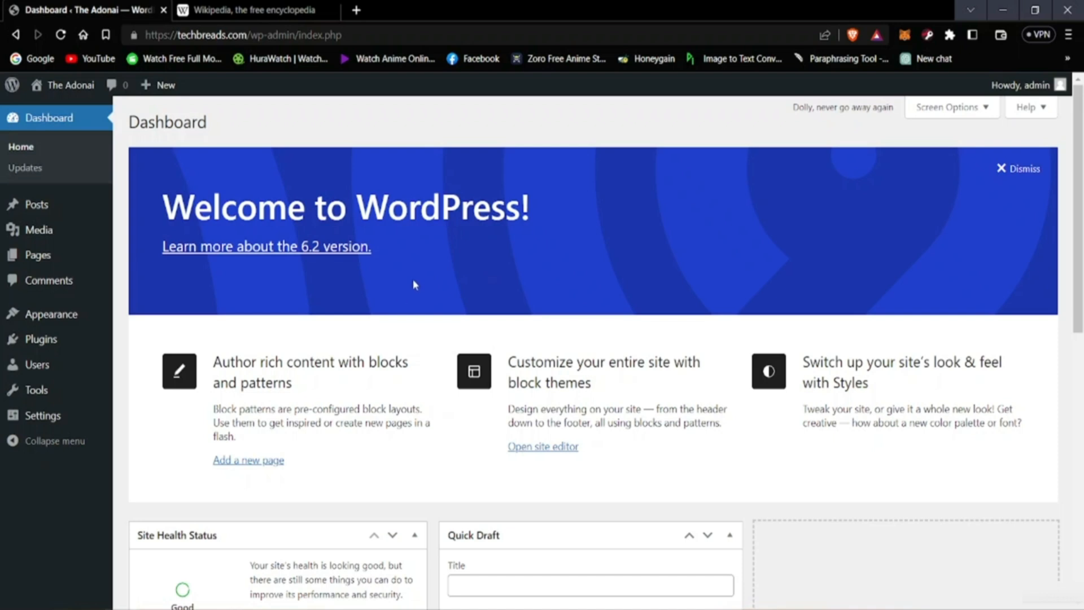
scroll(413, 279, down, 5)
scroll(271, 404, up, 5)
click(320, 8)
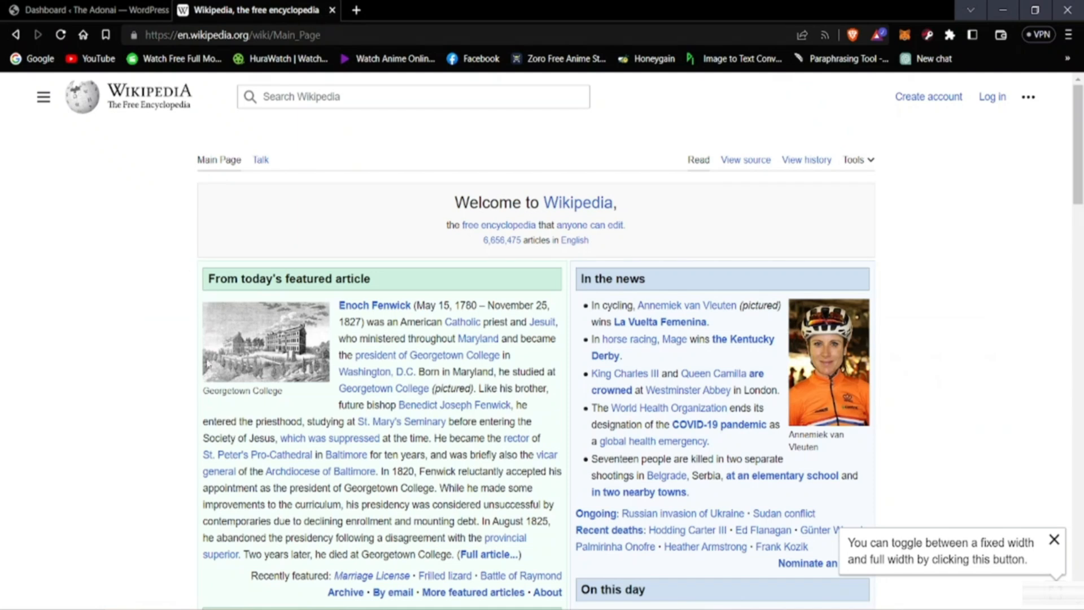
Step: Open the bookmarked HuraWatch site in a new browser tab and look over its banner and movie listings
click(356, 10)
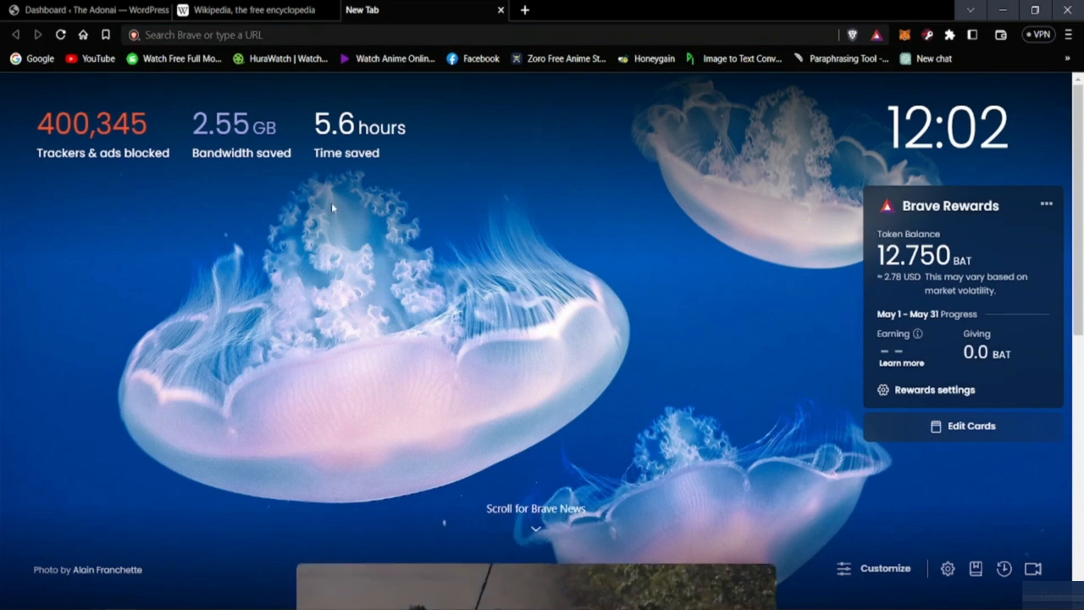
click(265, 59)
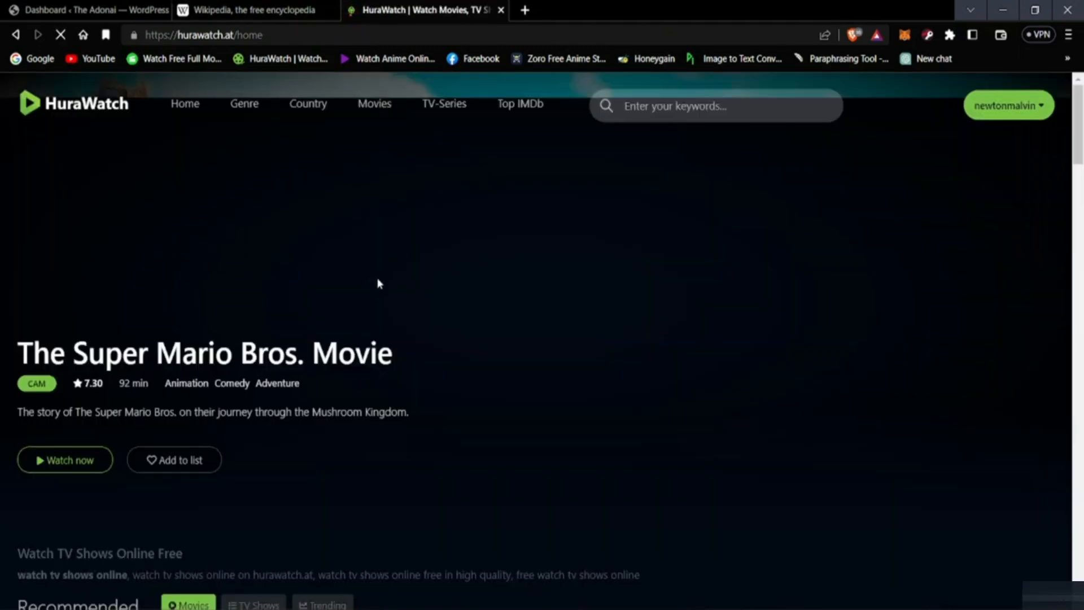
scroll(379, 283, down, 10)
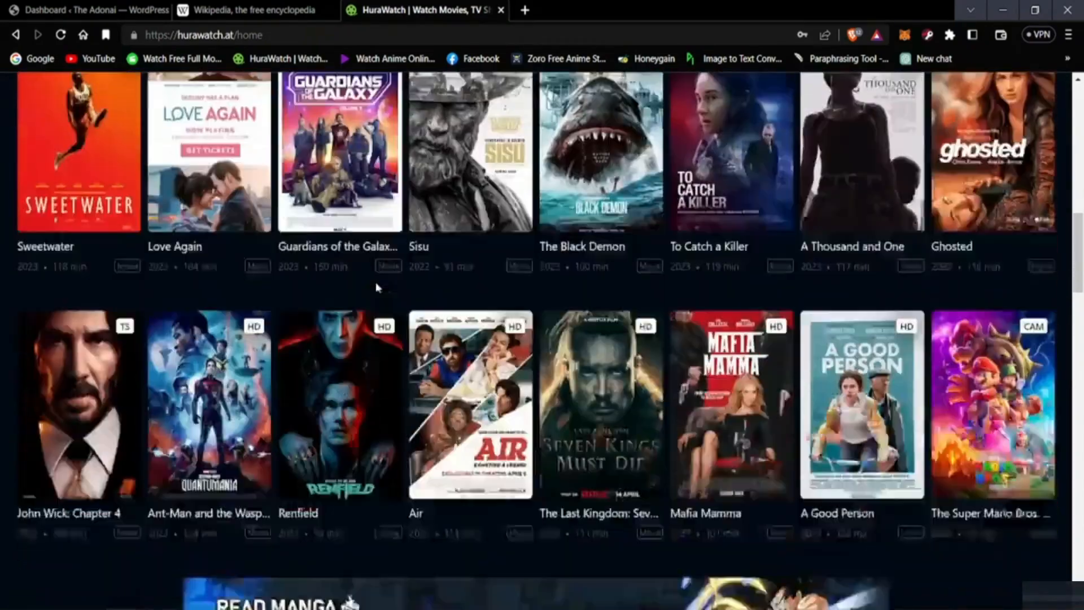
scroll(375, 282, down, 7)
scroll(293, 355, down, 8)
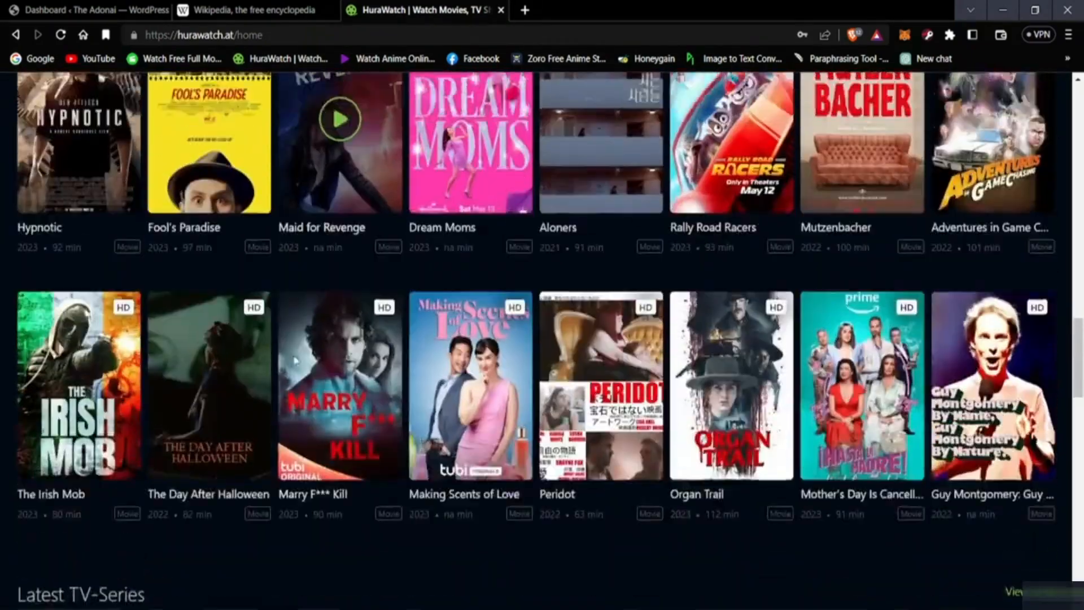
scroll(294, 360, up, 12)
scroll(694, 353, up, 5)
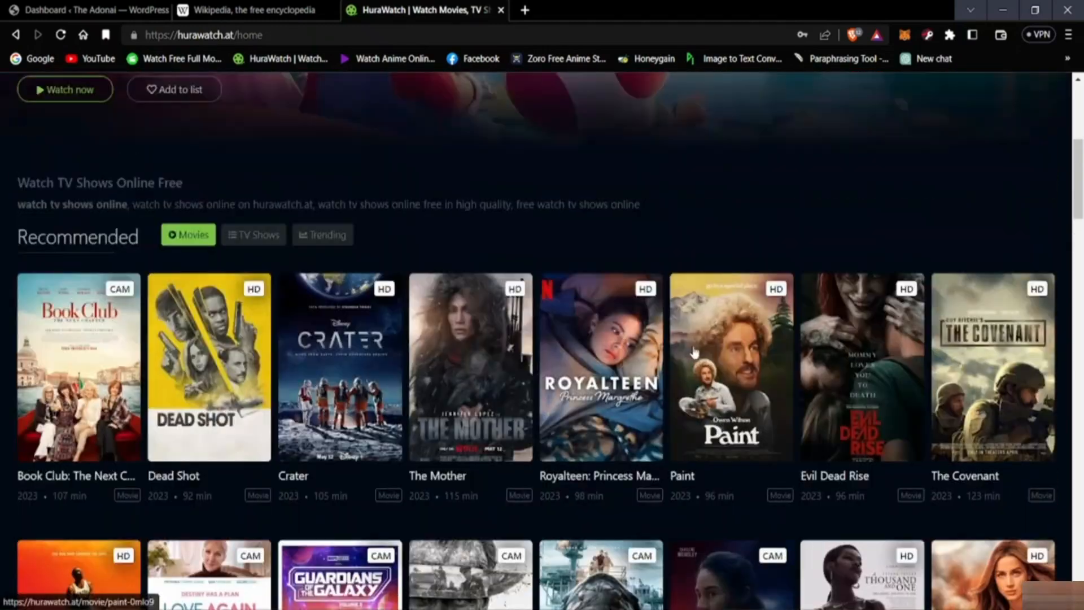
scroll(695, 353, up, 6)
scroll(691, 211, down, 5)
scroll(509, 269, up, 4)
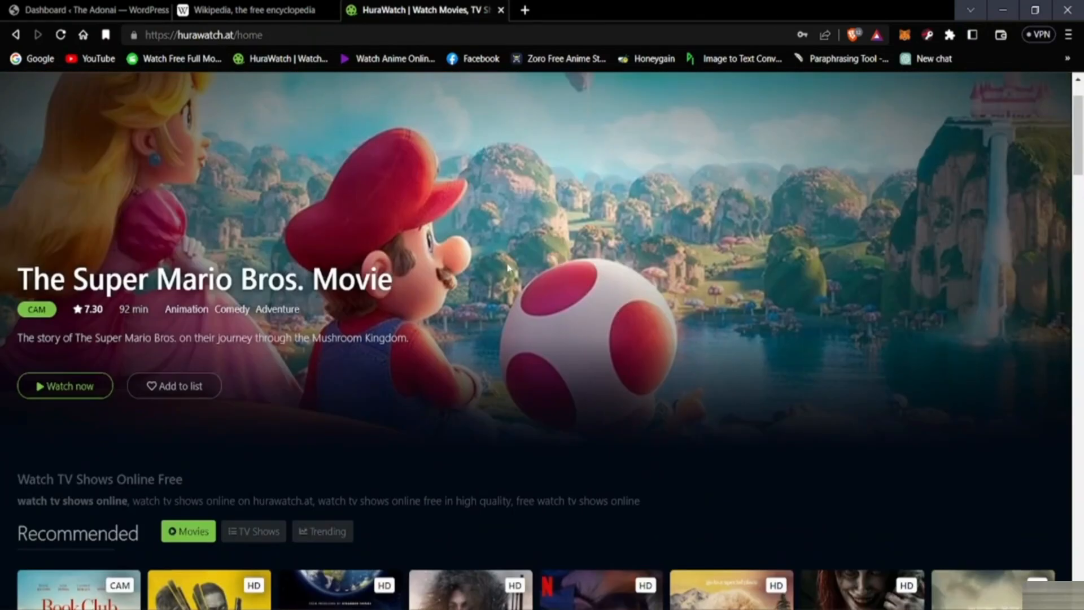
scroll(508, 268, up, 2)
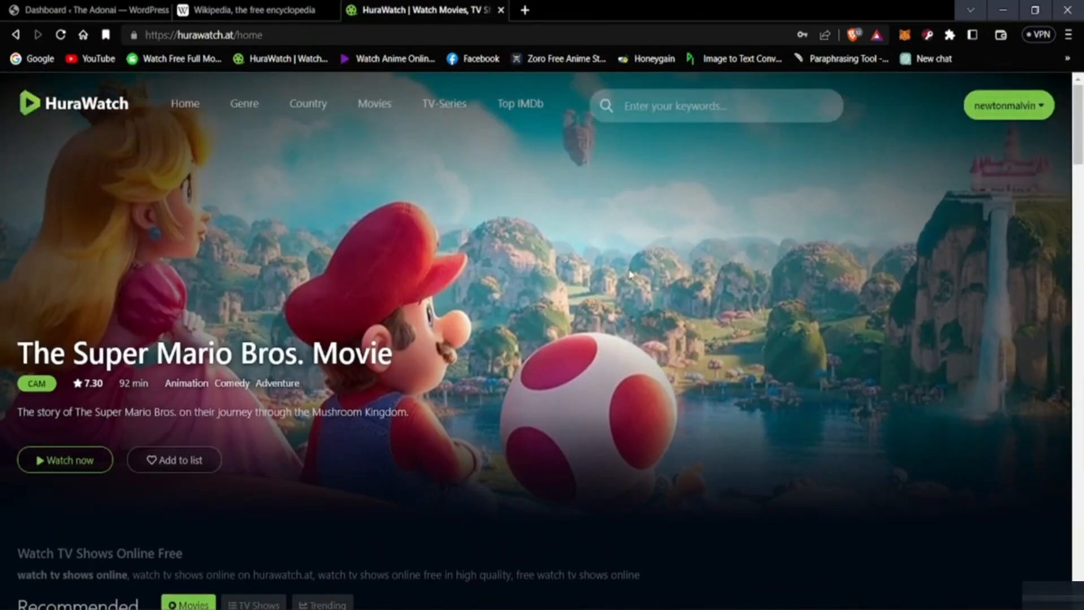
Step: Examine the HuraWatch home page from the recommended movies down to the footer, closing any pop-up advertising tab
scroll(630, 275, down, 9)
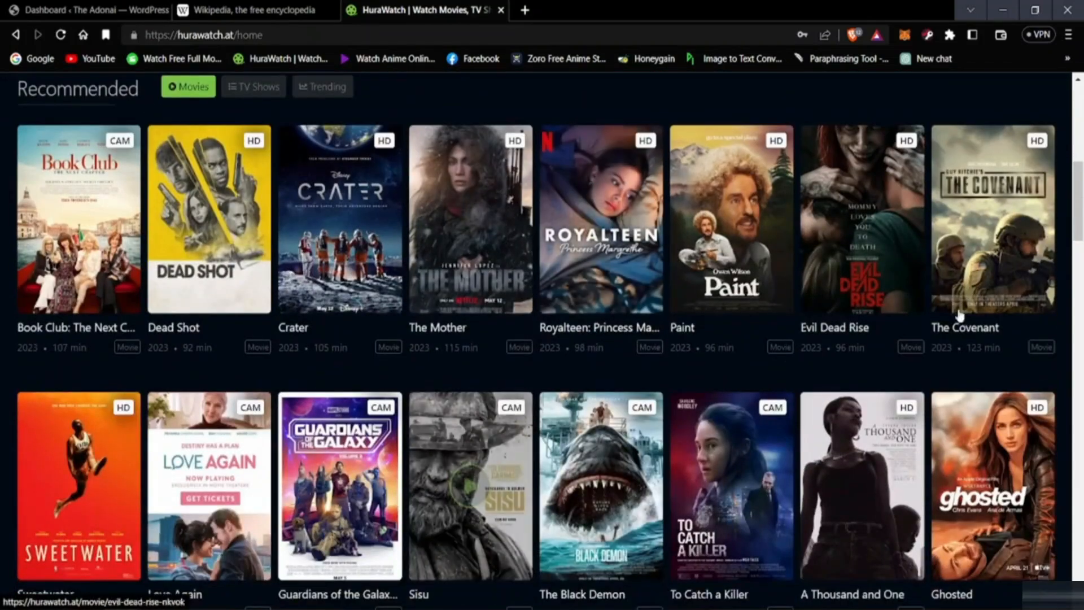
scroll(816, 344, down, 6)
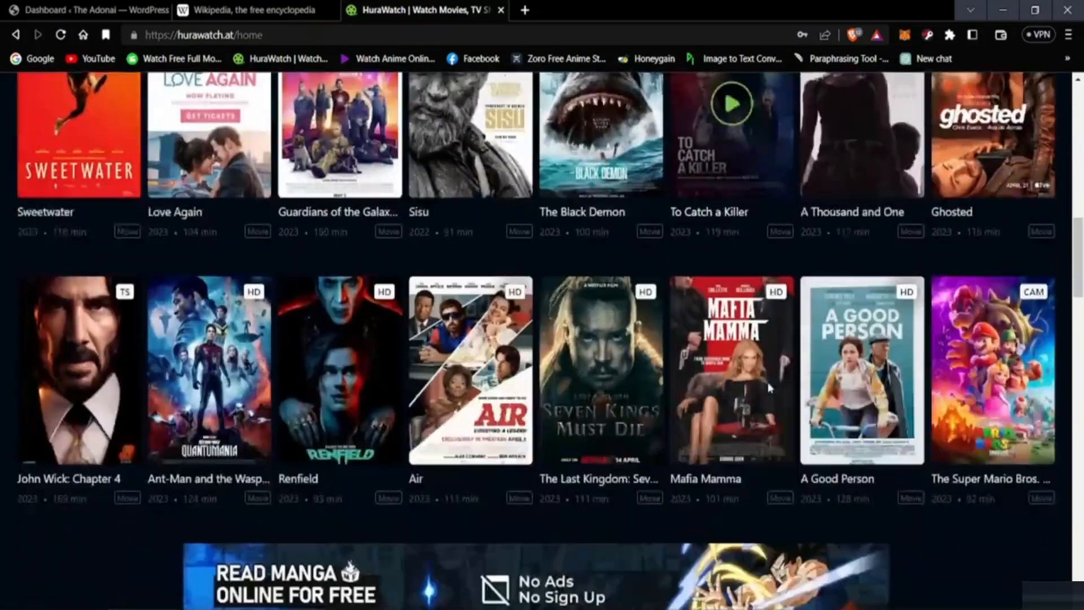
scroll(768, 382, down, 6)
scroll(600, 438, down, 10)
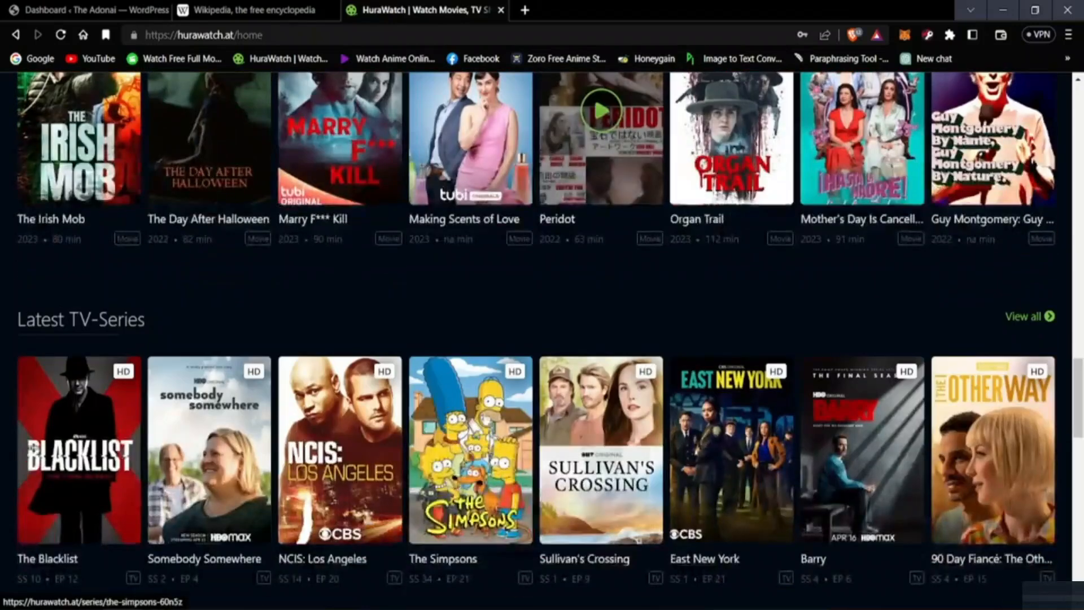
scroll(471, 158, down, 10)
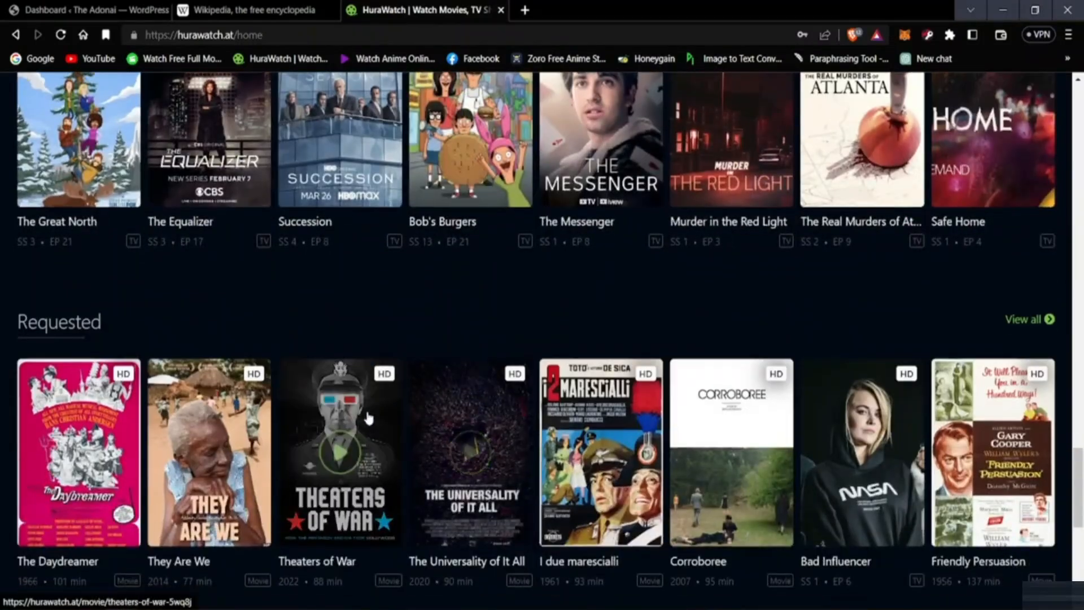
scroll(368, 418, down, 8)
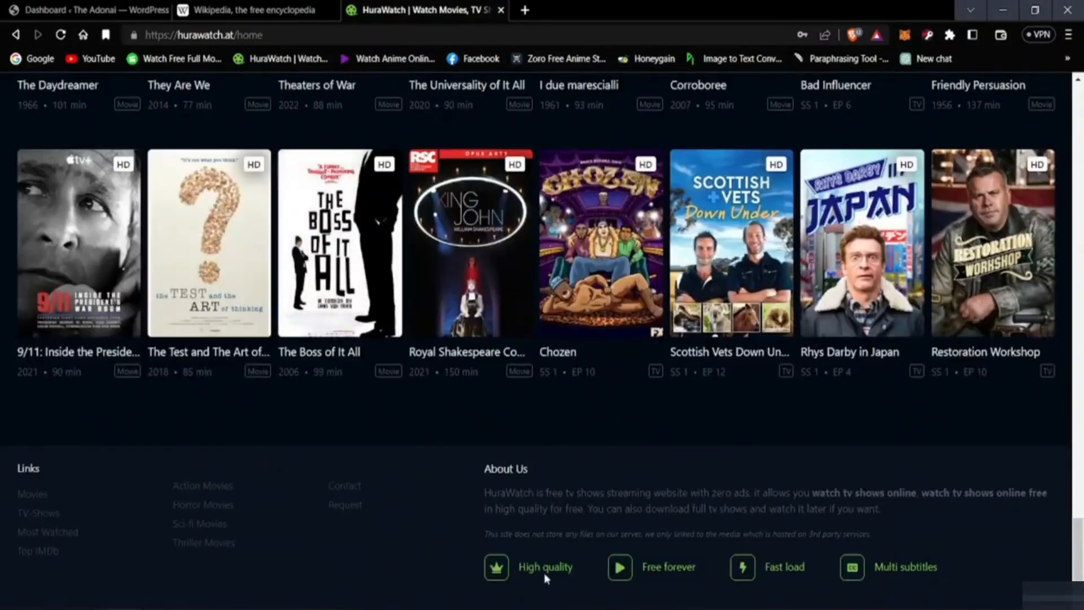
scroll(809, 575, up, 15)
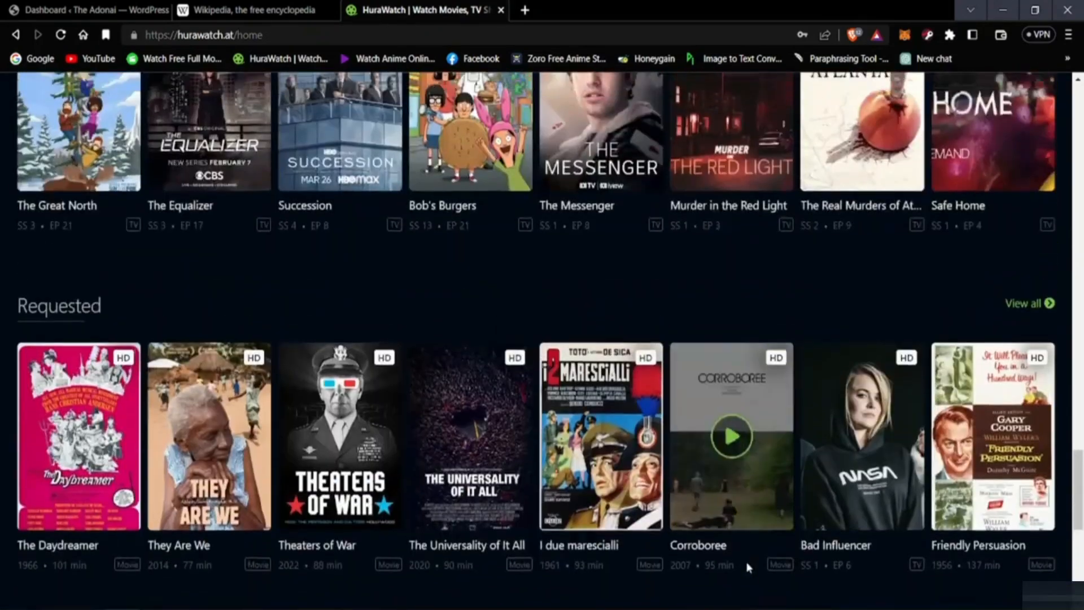
scroll(741, 561, up, 10)
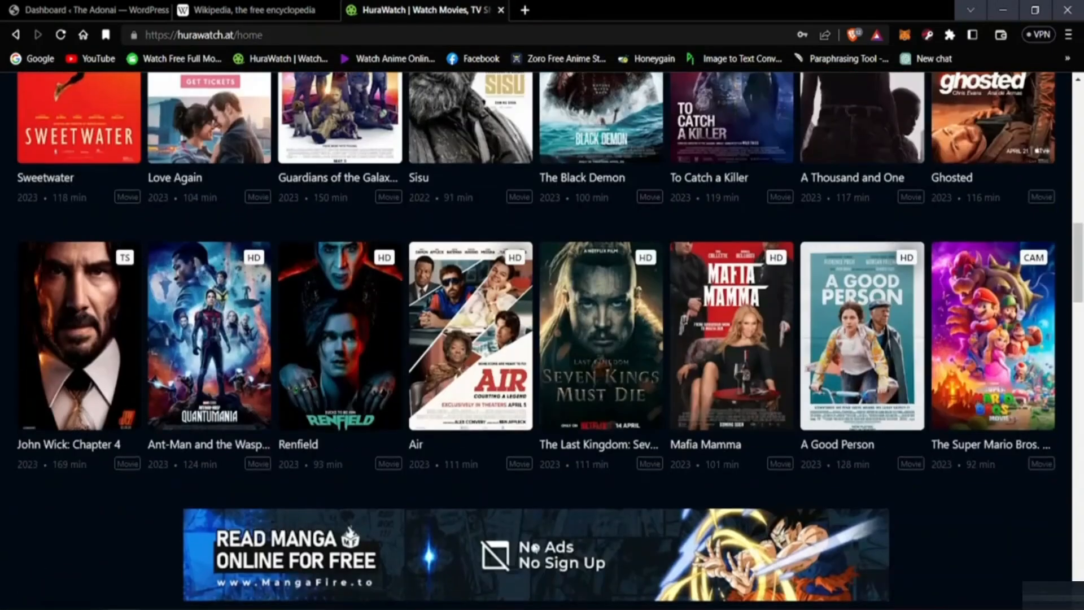
click(474, 491)
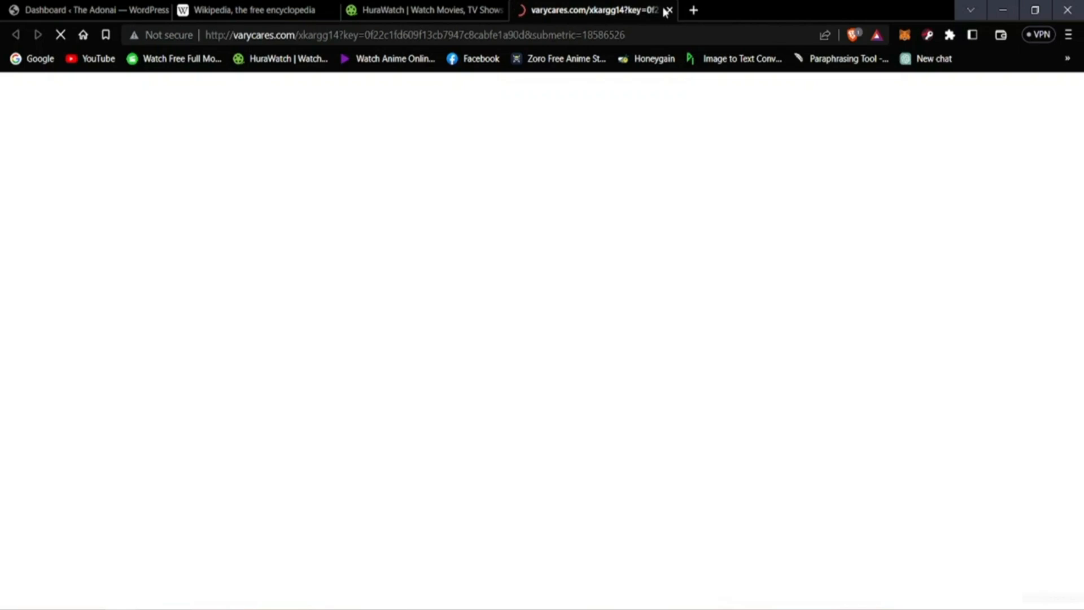
click(667, 10)
Step: Search the web for "website themes" in a new browser tab
key(ctrl+t)
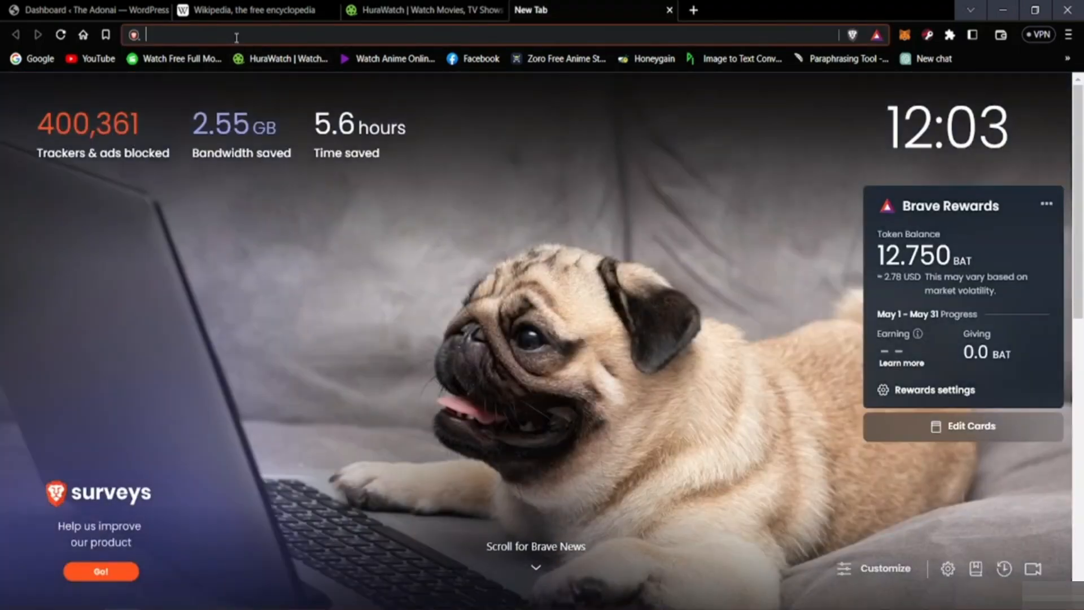
text(the)
key(BackSpace)
key(BackSpace)
key(BackSpace)
text(website)
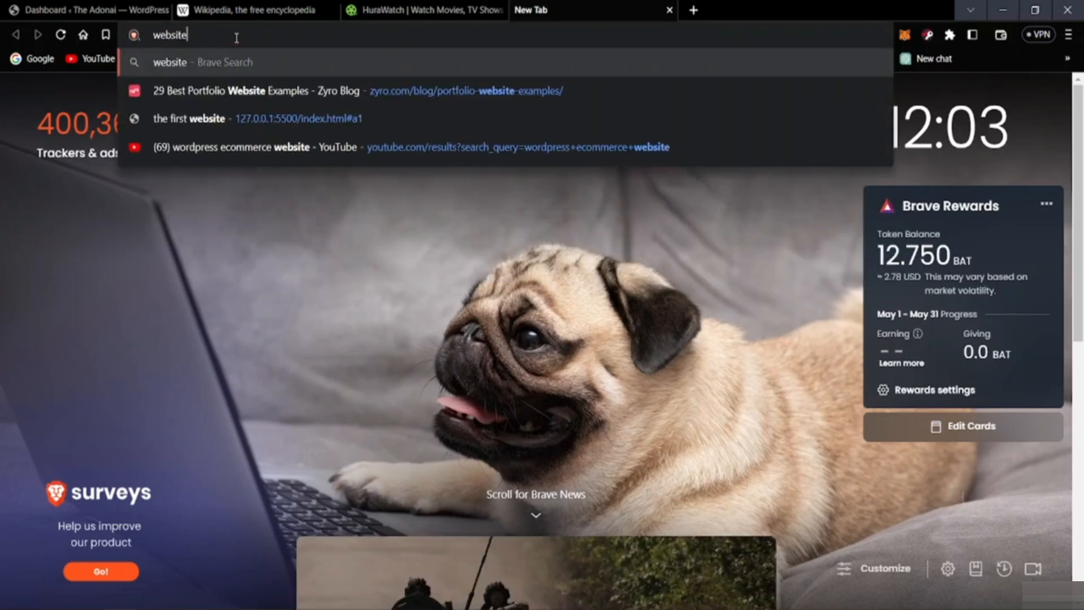
text( themes])
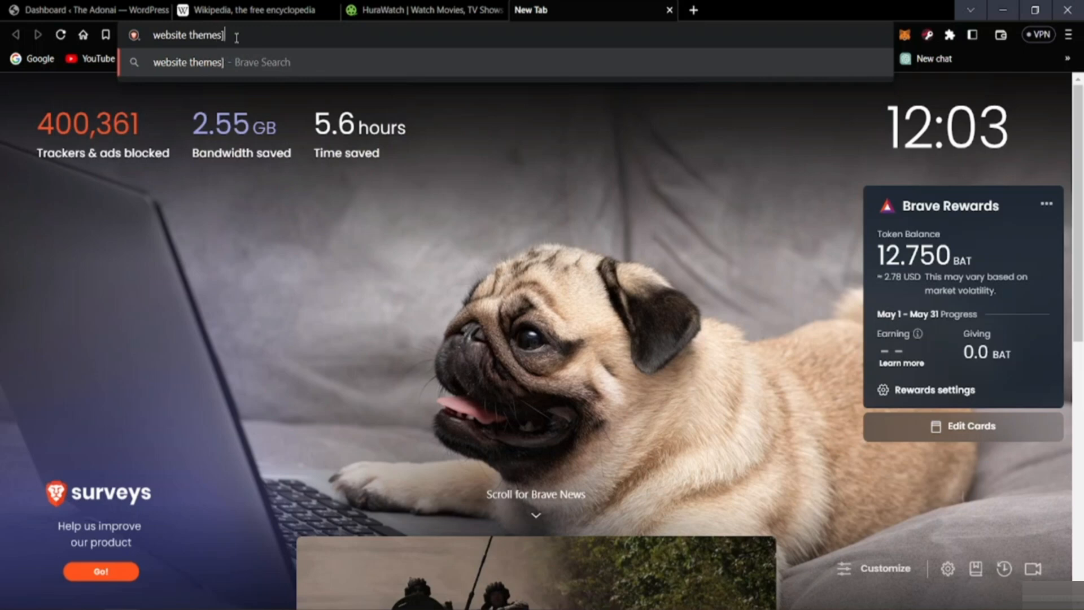
key(BackSpace)
key(Return)
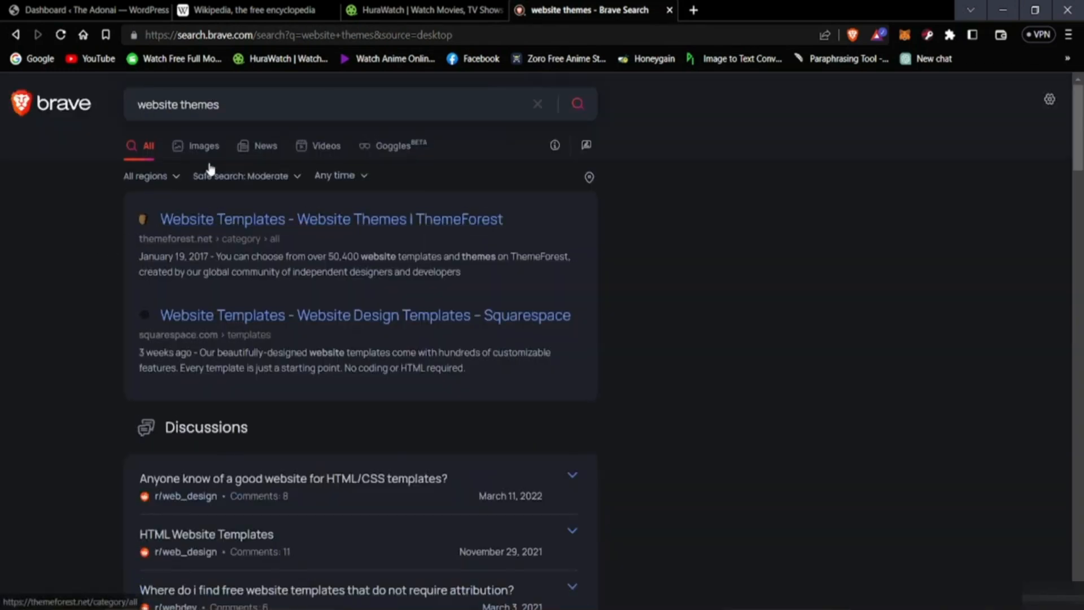
Step: Show Google image results for "website themes" and look through the theme thumbnails
click(192, 146)
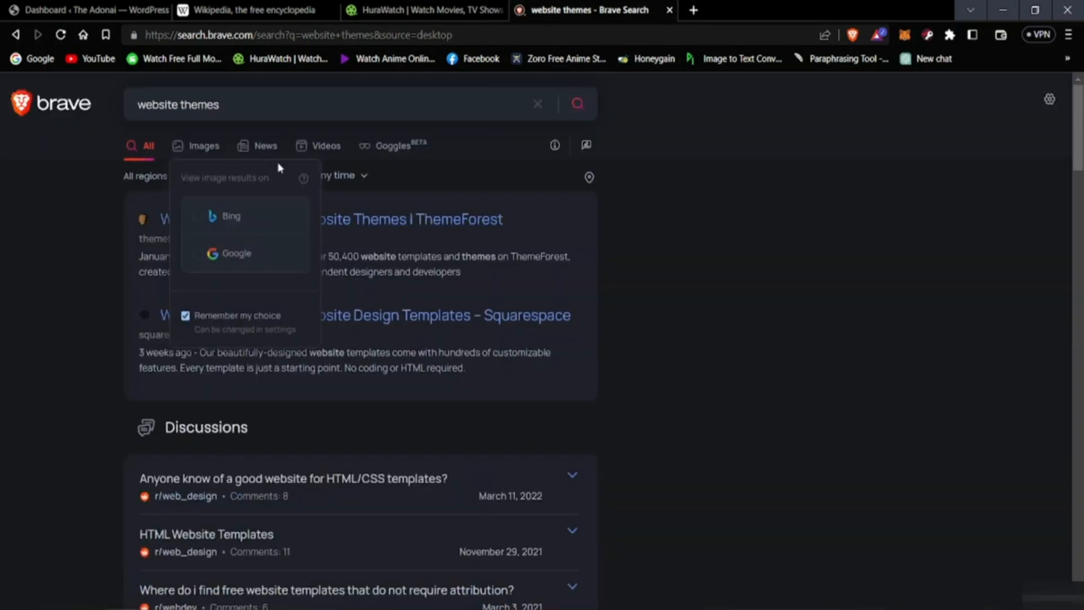
click(218, 252)
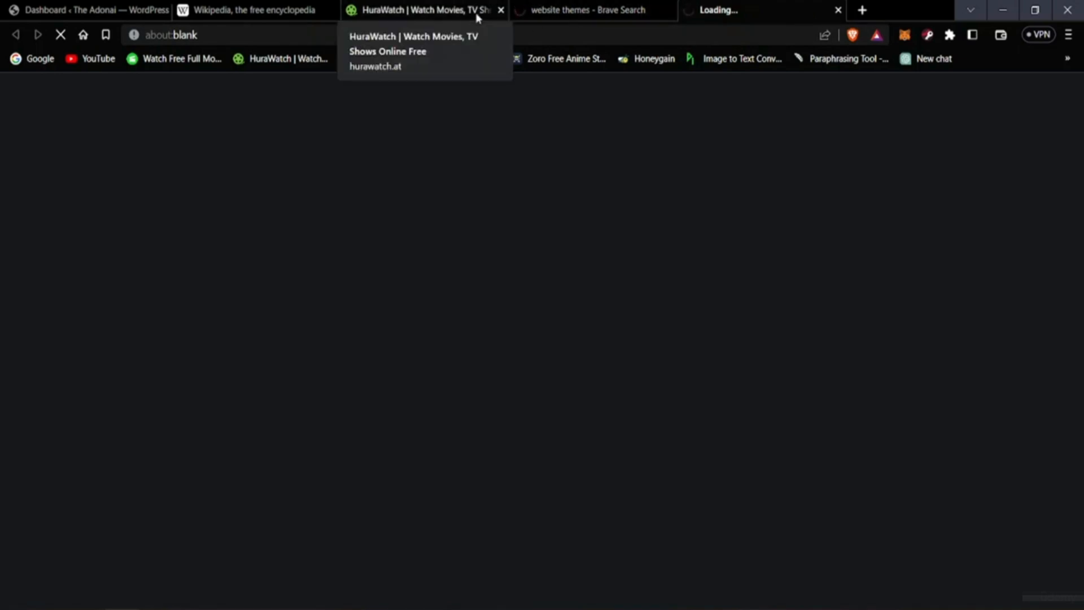
scroll(550, 305, down, 8)
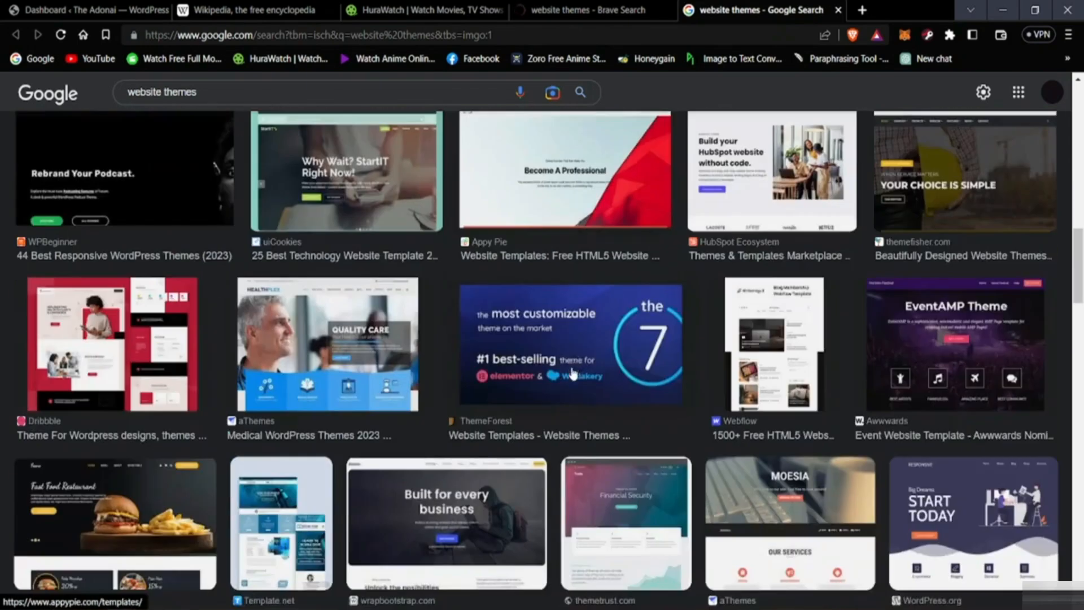
scroll(605, 369, down, 4)
scroll(527, 365, down, 8)
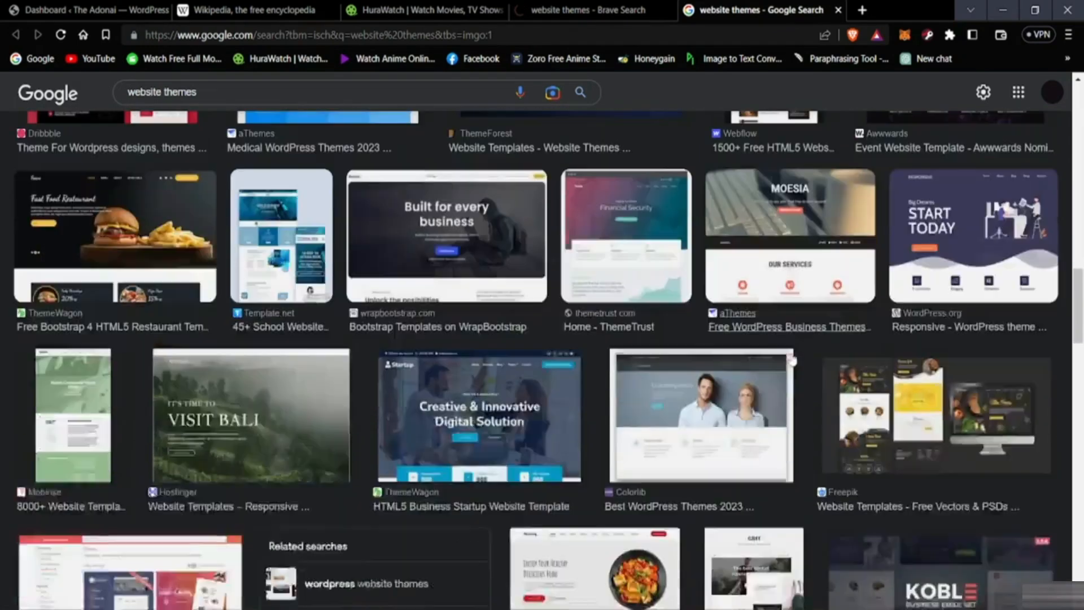
scroll(610, 443, down, 4)
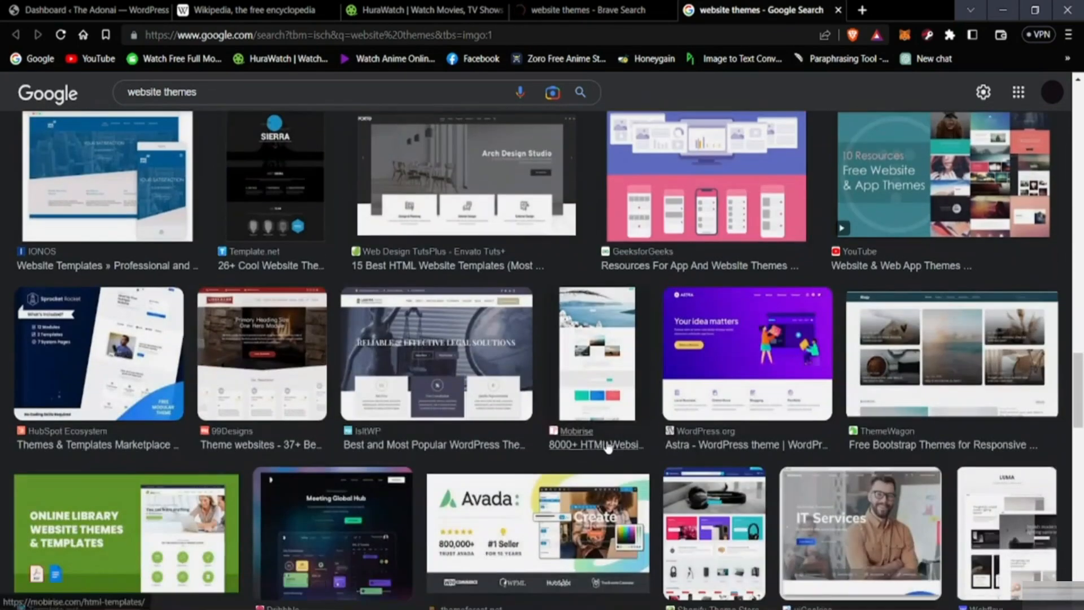
scroll(394, 425, down, 4)
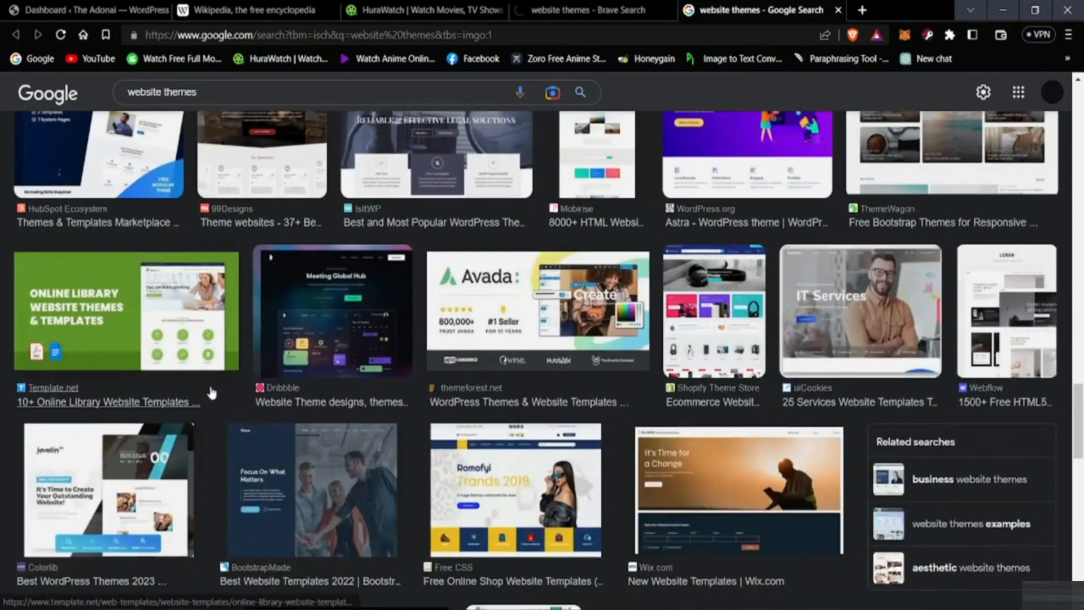
Step: Enlarge the 99Designs theme image and compare it with the other website theme thumbnails
scroll(215, 389, up, 5)
click(276, 430)
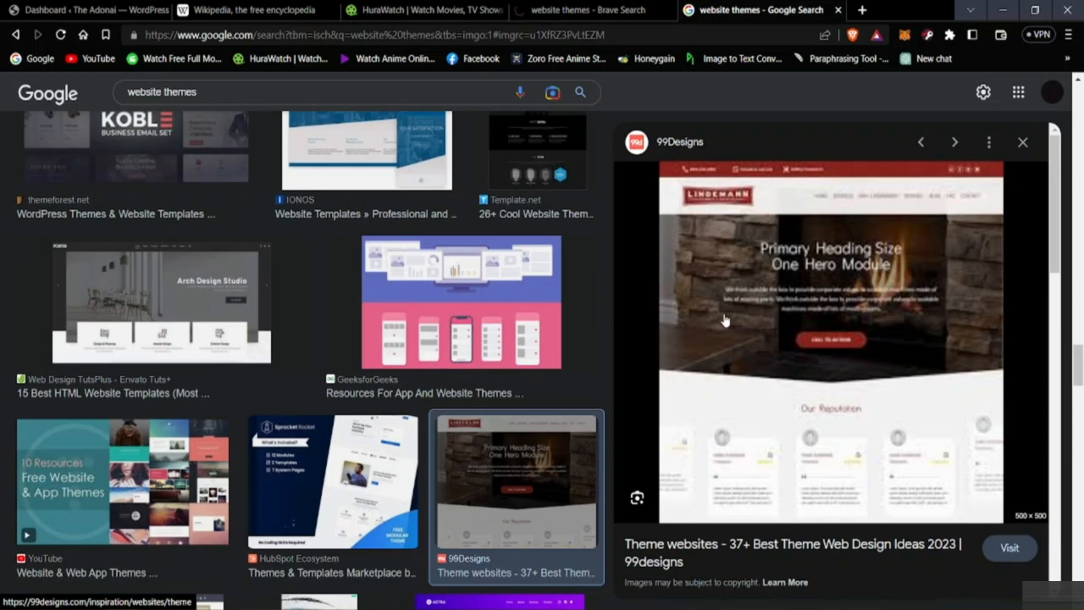
scroll(503, 343, up, 3)
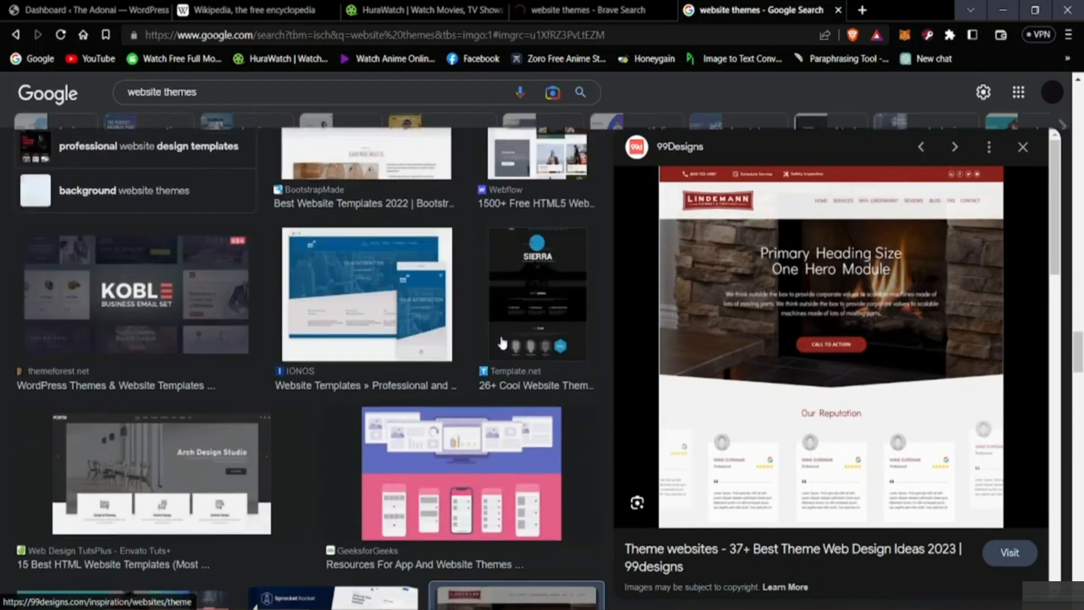
scroll(503, 343, up, 8)
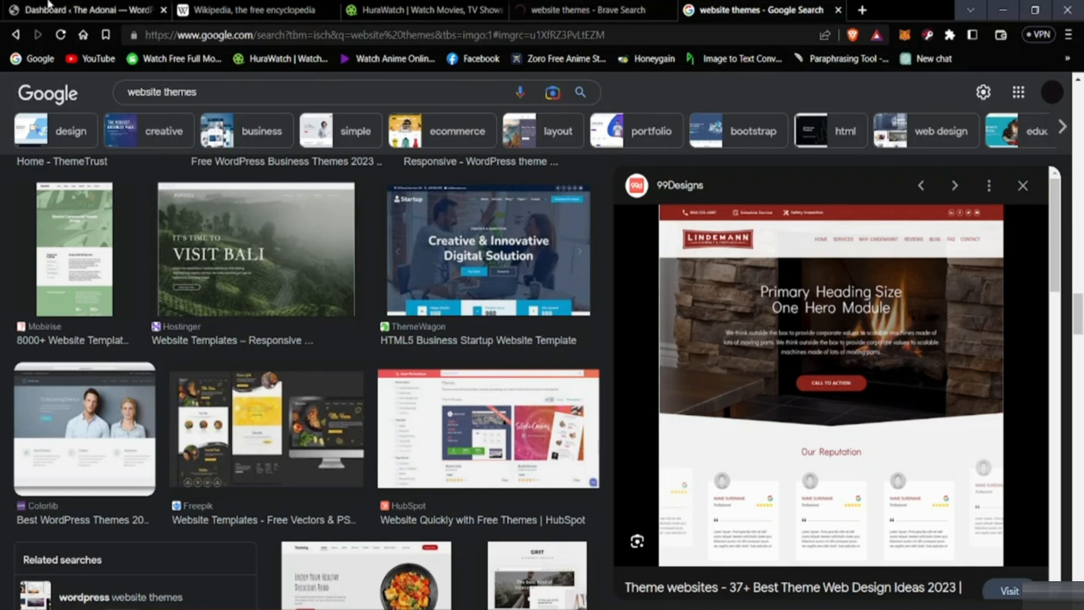
Step: Return to the WordPress dashboard, open the installed themes page and look over the available themes
click(67, 10)
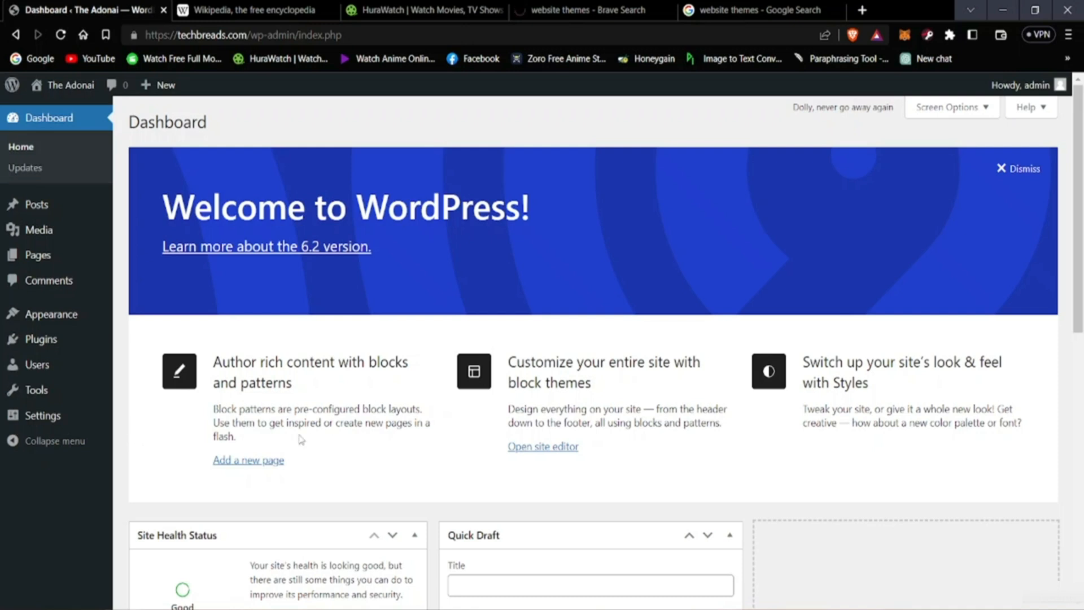
mouse_move(51, 317)
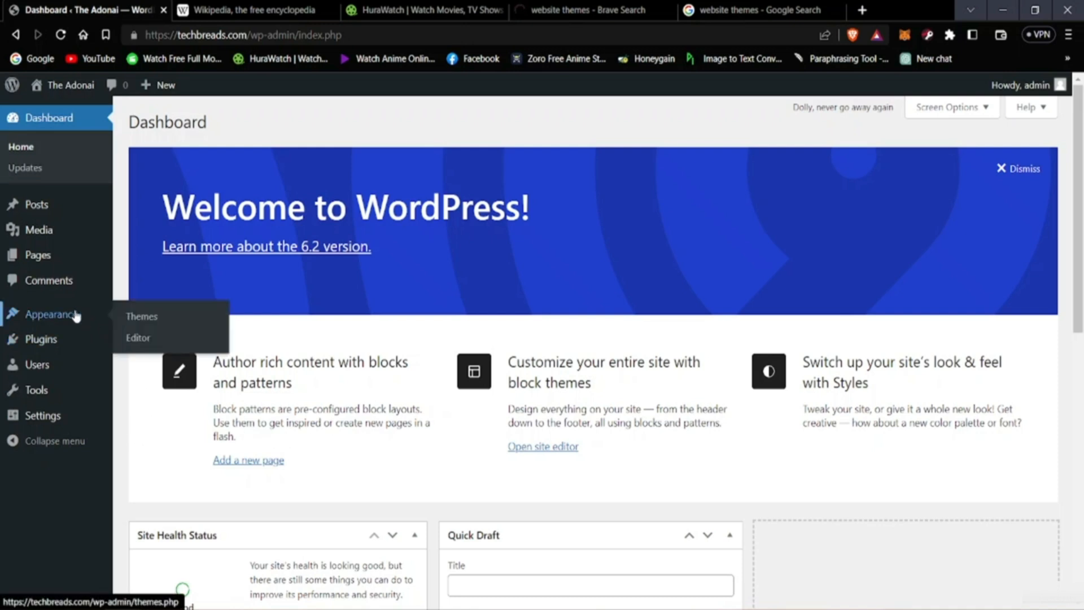
click(157, 320)
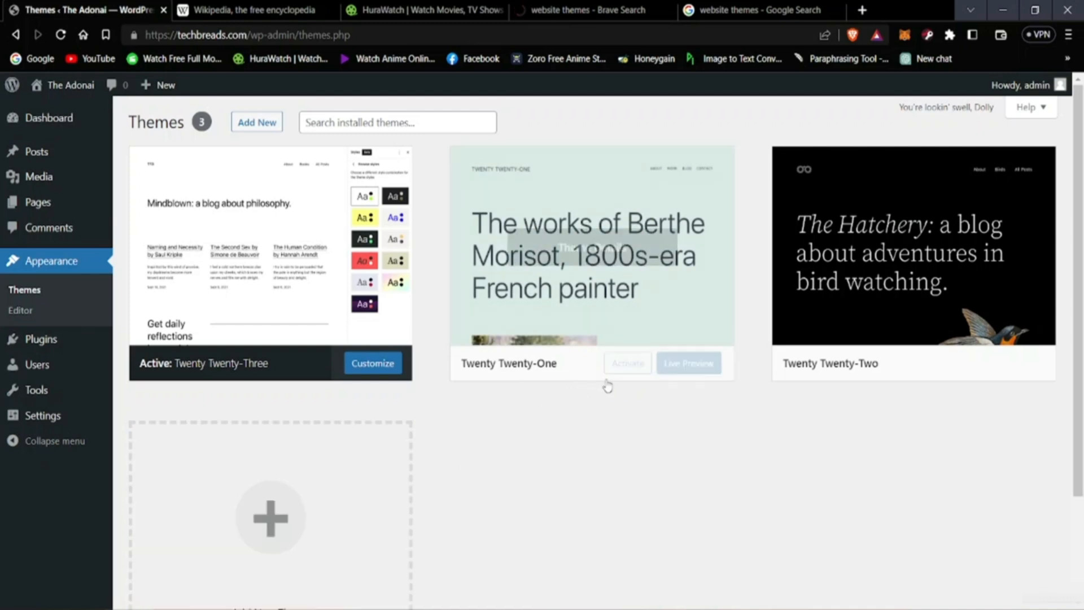
mouse_move(615, 370)
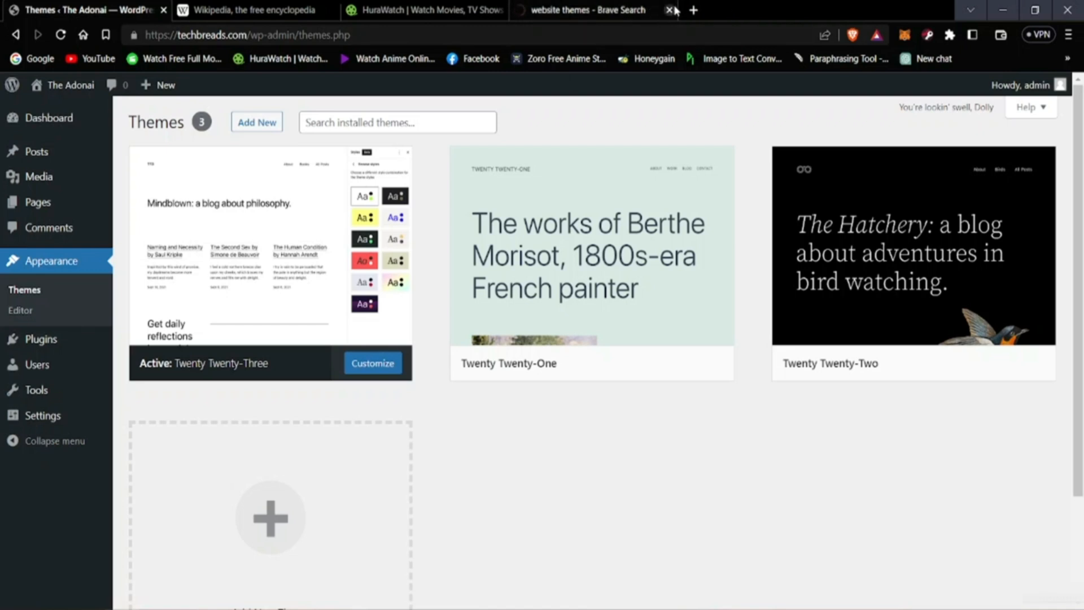
Step: Close the remaining search, HuraWatch and Wikipedia browser tabs, keeping only the WordPress themes page open
mouse_move(287, 203)
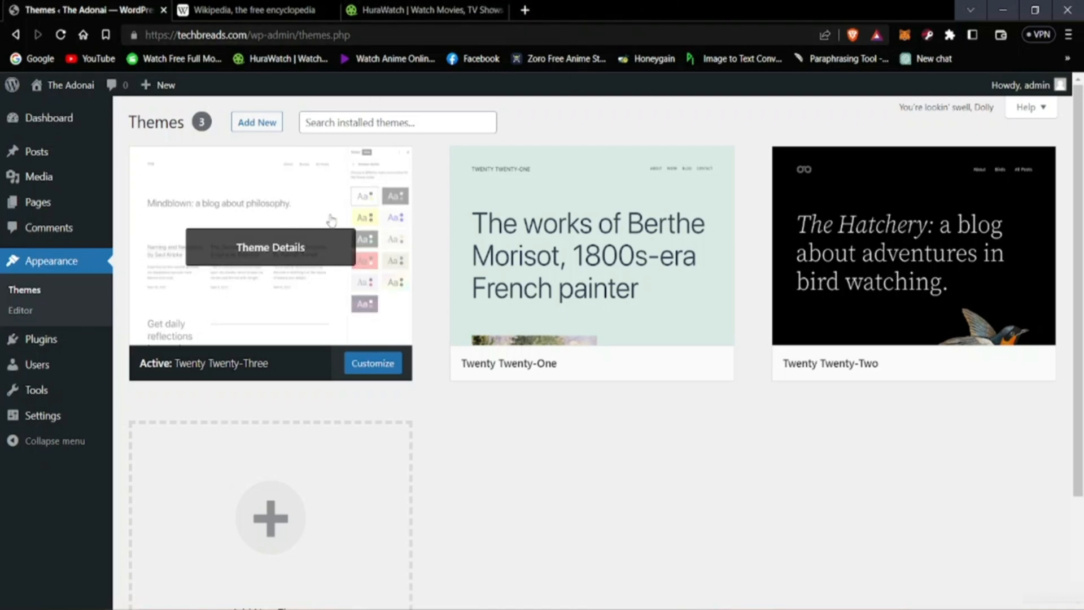
click(501, 10)
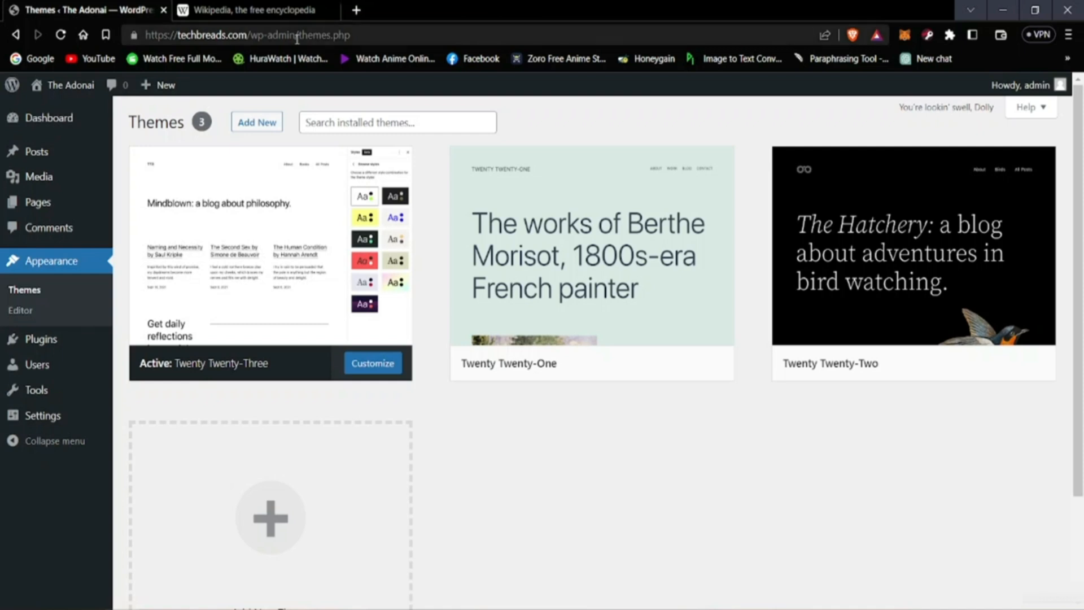
click(332, 11)
mouse_move(218, 153)
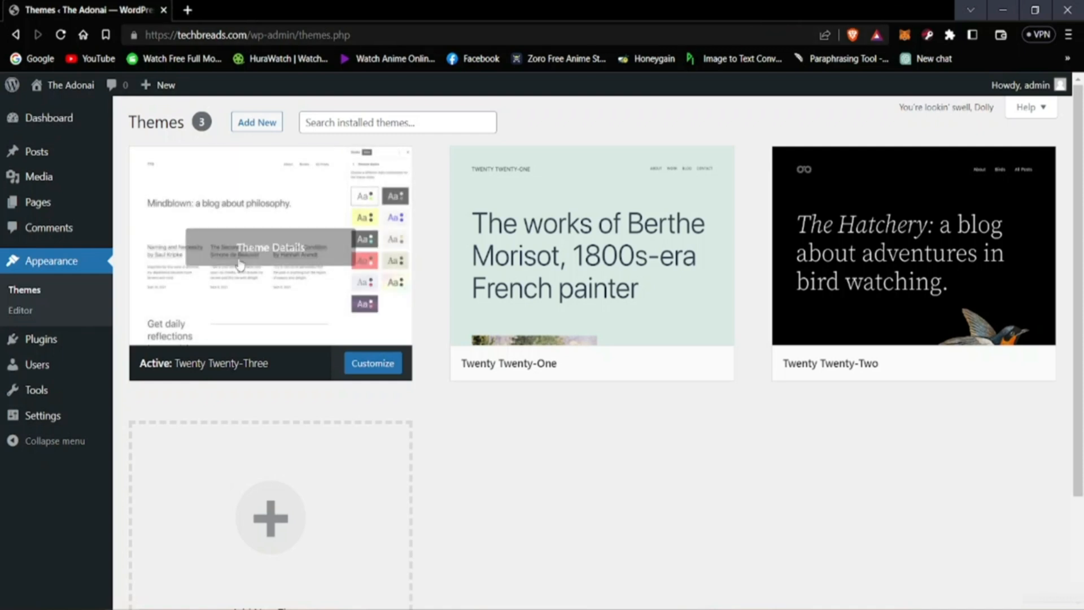
Step: Open the catalogue for adding new themes and examine the popular themes, from Twenty Twenty-Three down past Storefront
click(269, 127)
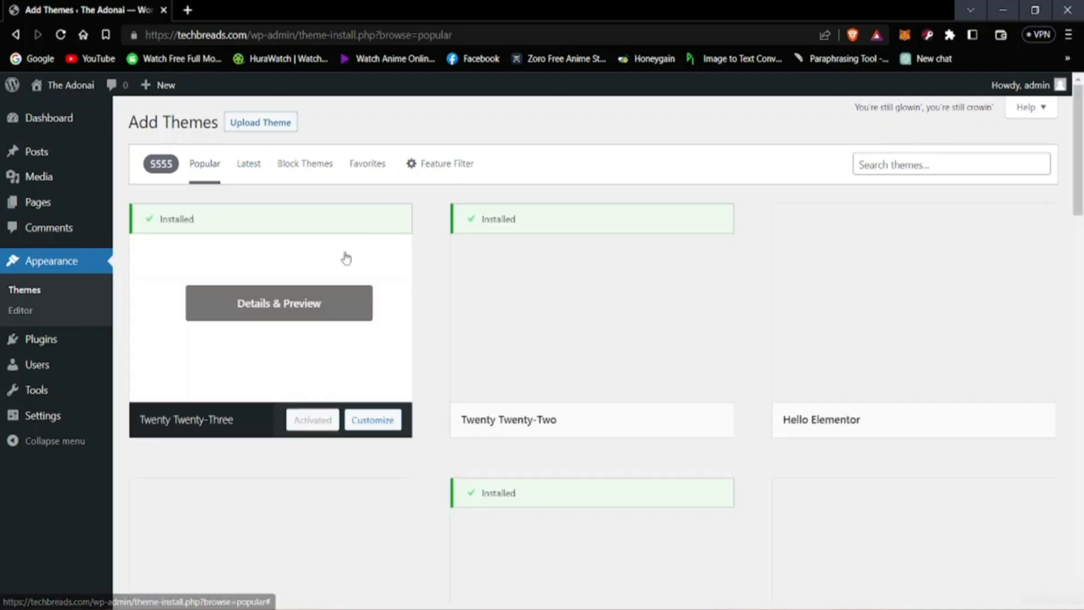
scroll(740, 327, down, 10)
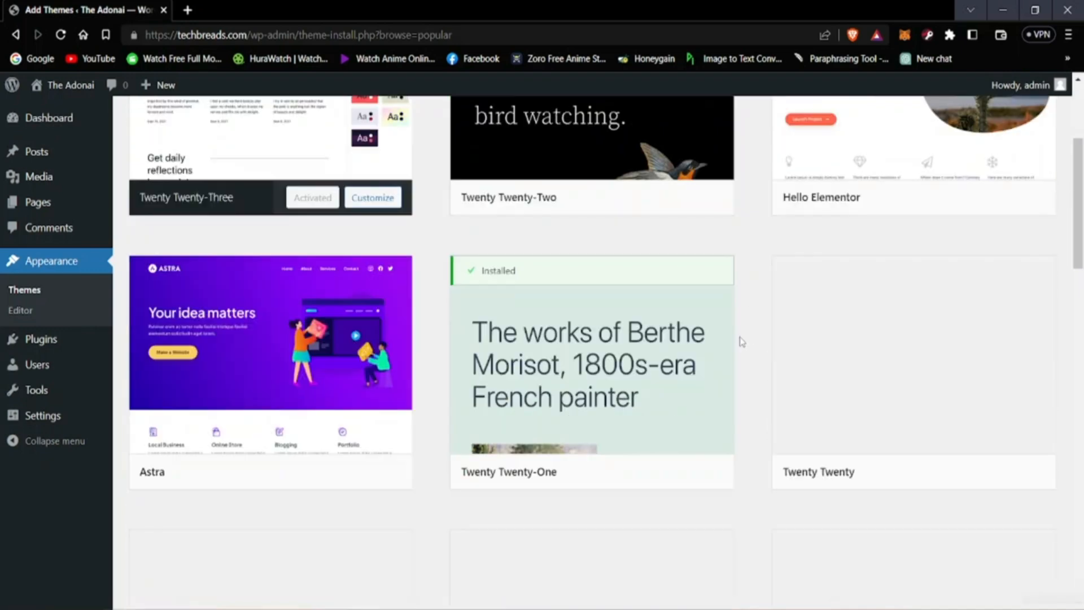
scroll(655, 350, up, 10)
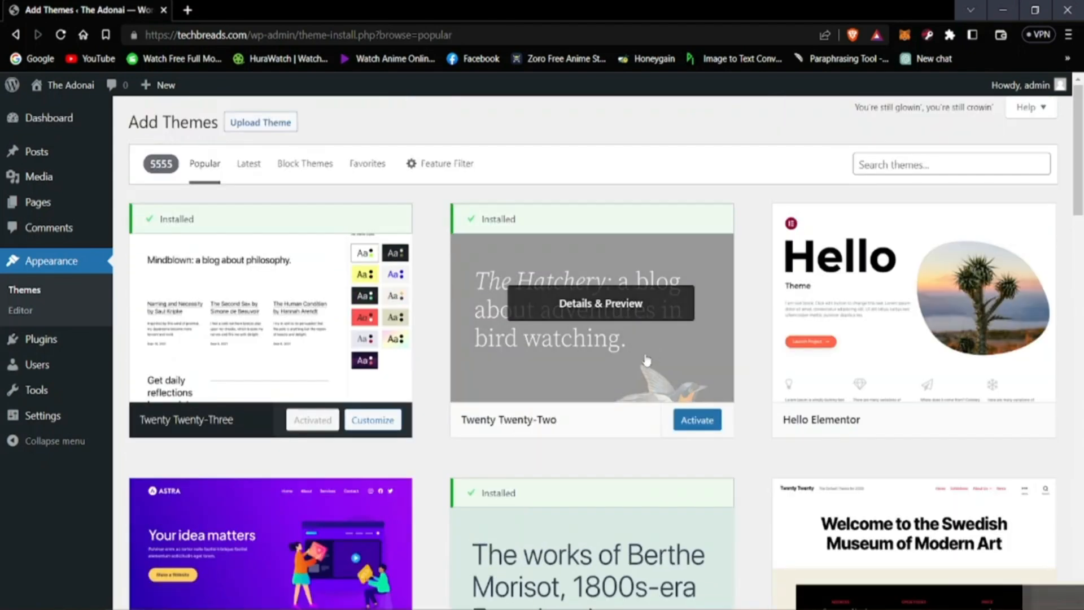
scroll(647, 361, down, 7)
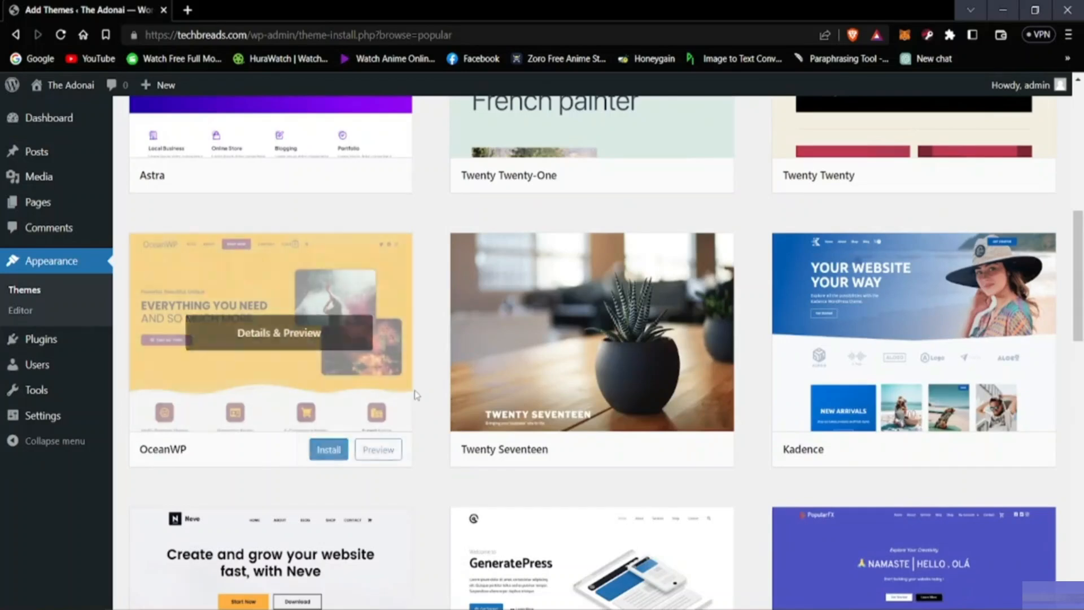
scroll(417, 395, down, 4)
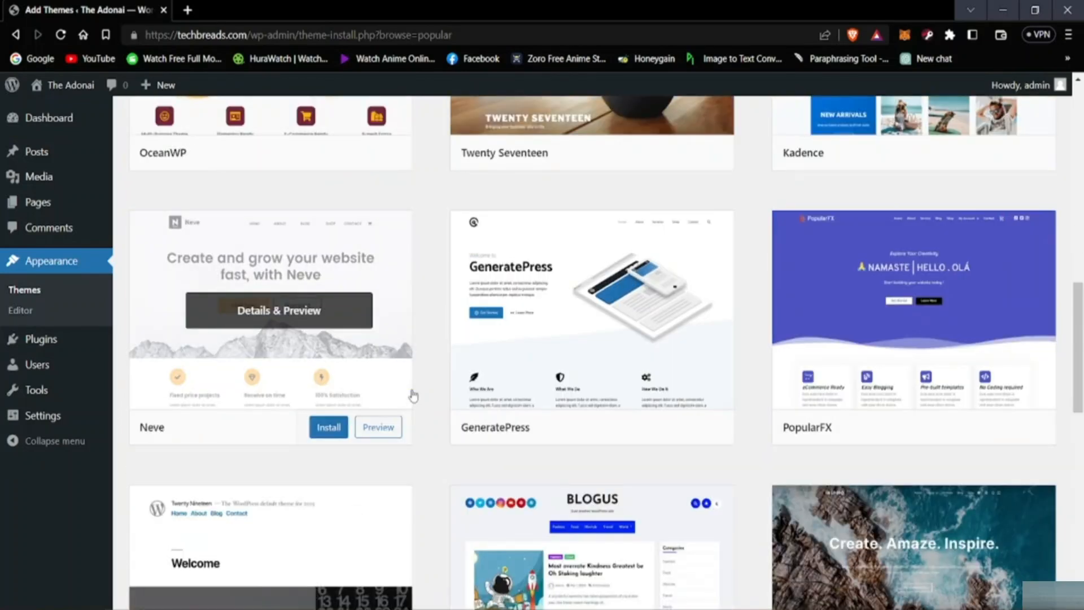
scroll(414, 396, down, 10)
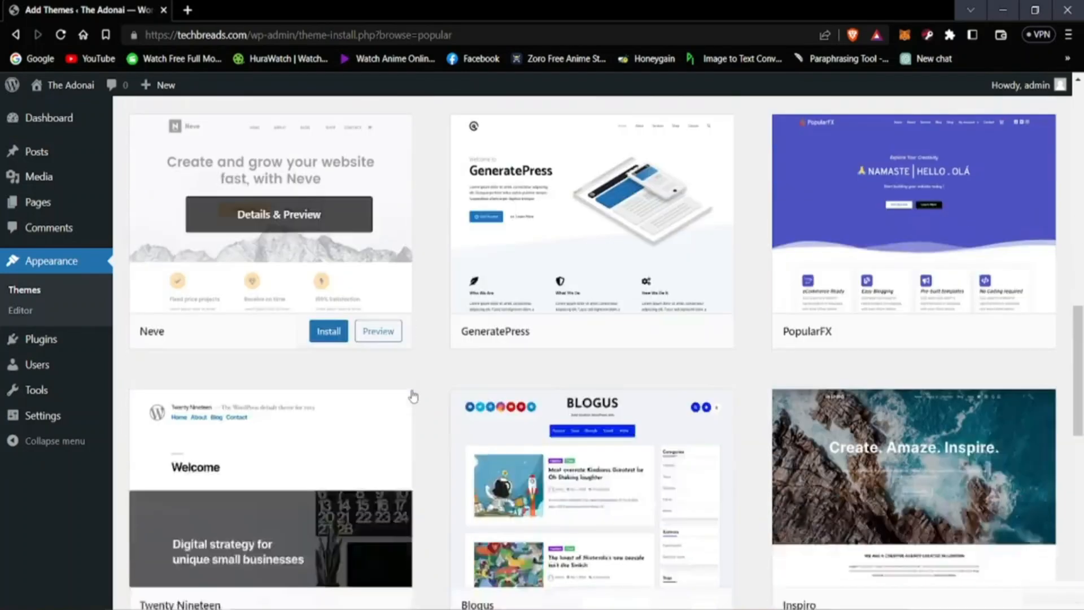
scroll(486, 393, up, 6)
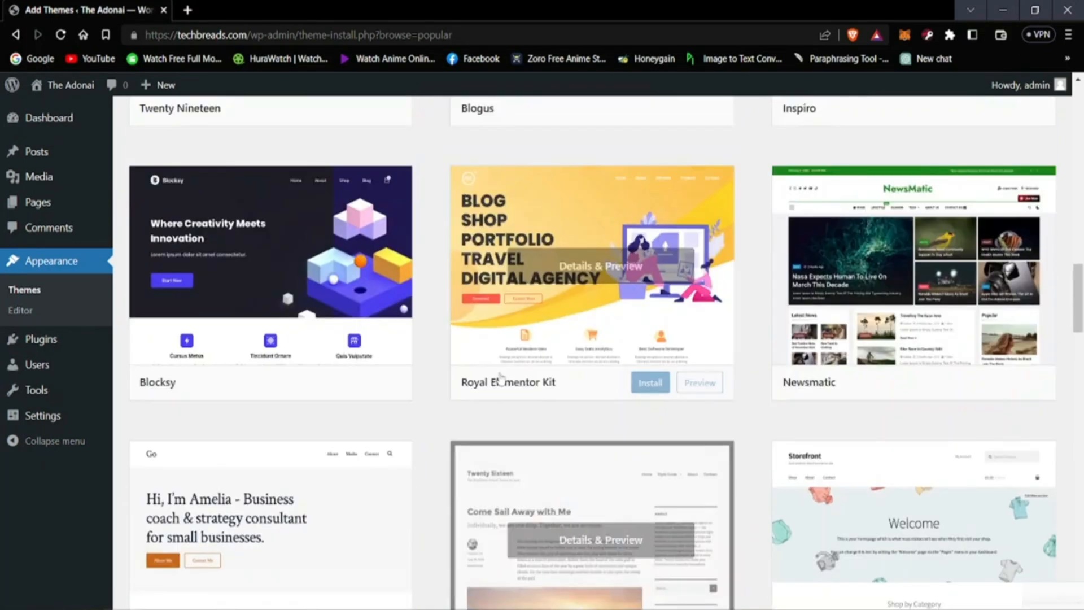
scroll(516, 390, down, 6)
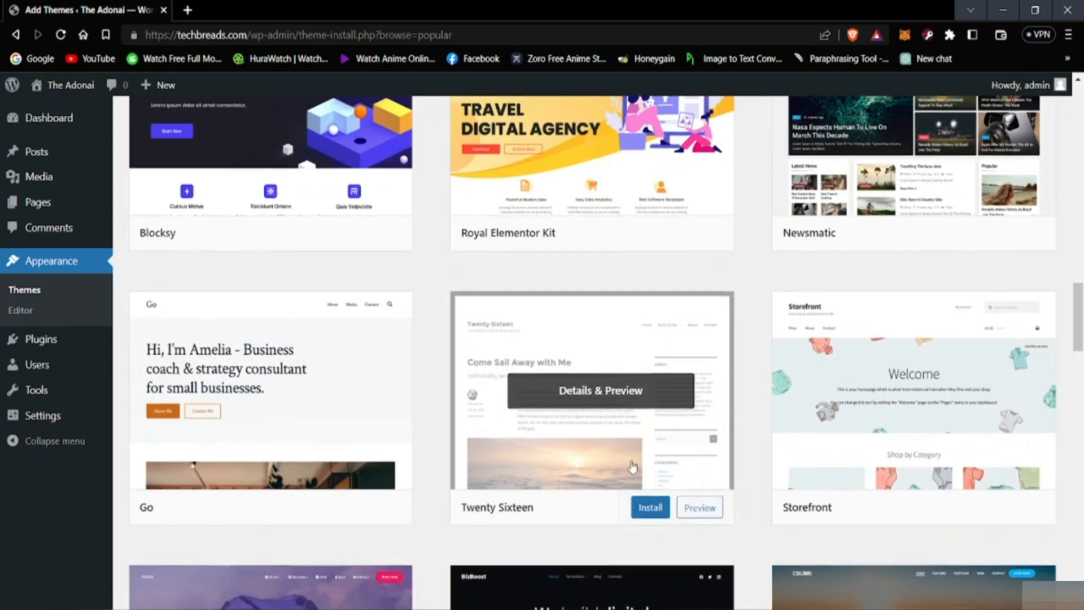
scroll(657, 459, down, 5)
scroll(525, 438, up, 3)
scroll(524, 438, up, 10)
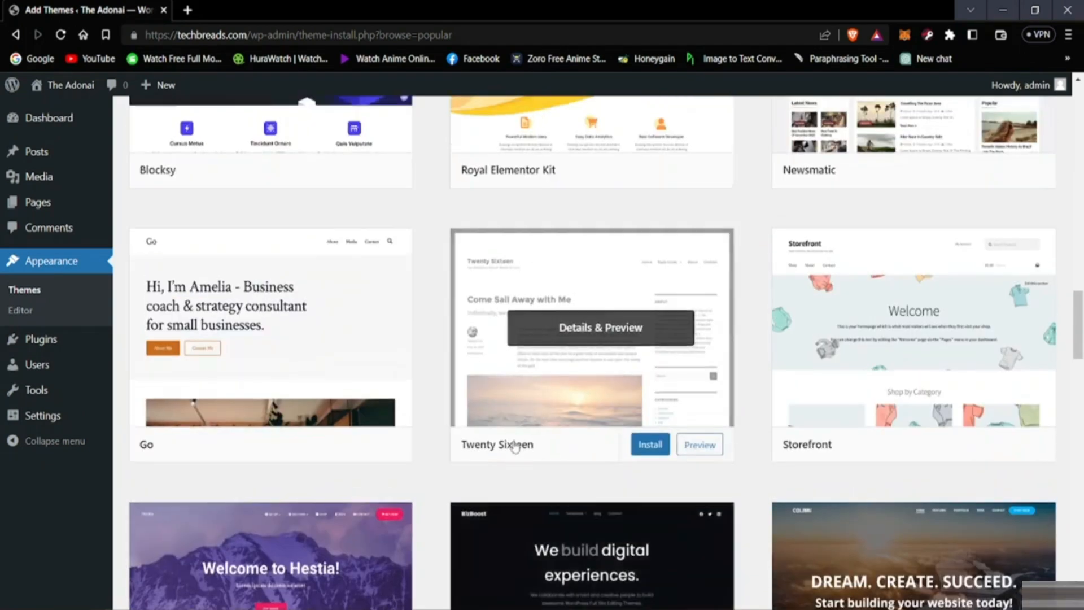
scroll(507, 447, up, 11)
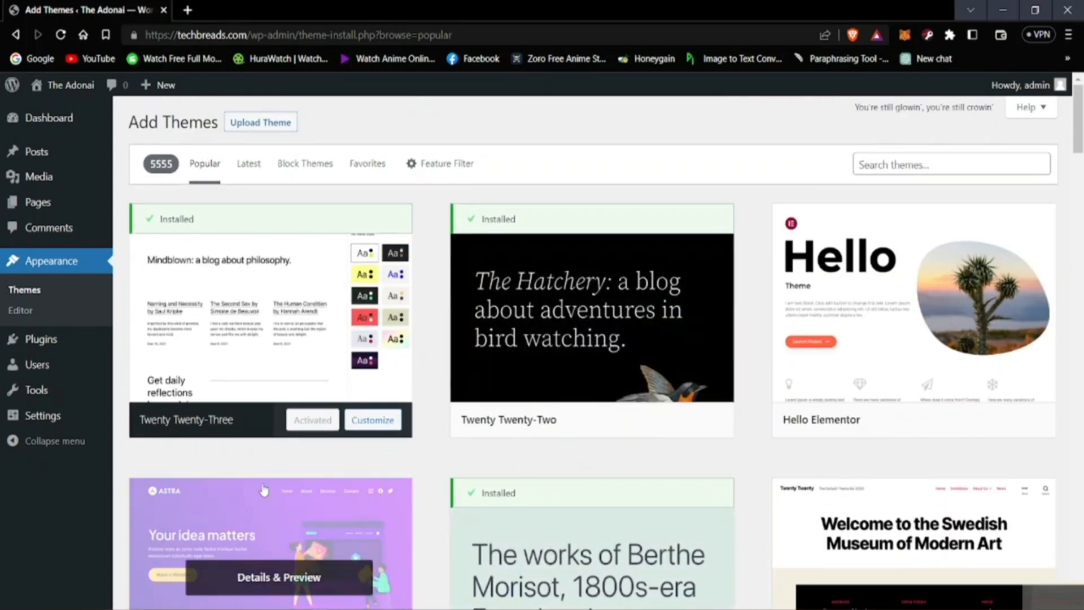
Step: Browse the popular themes again from the start of the catalogue down to Newspaperex, Digital Newspaper and OnePress
scroll(263, 489, down, 11)
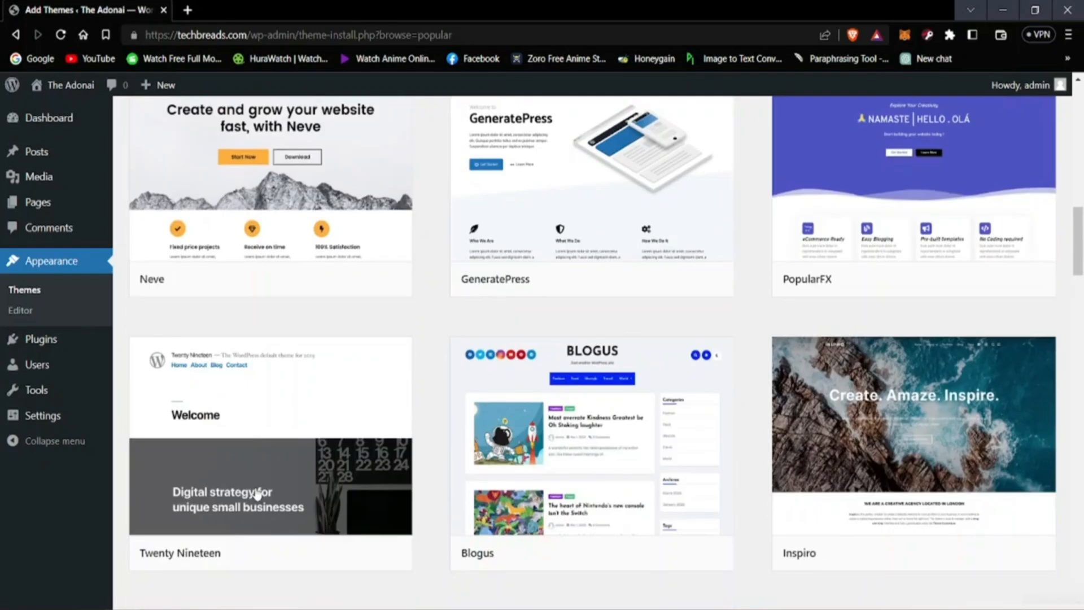
scroll(257, 494, down, 7)
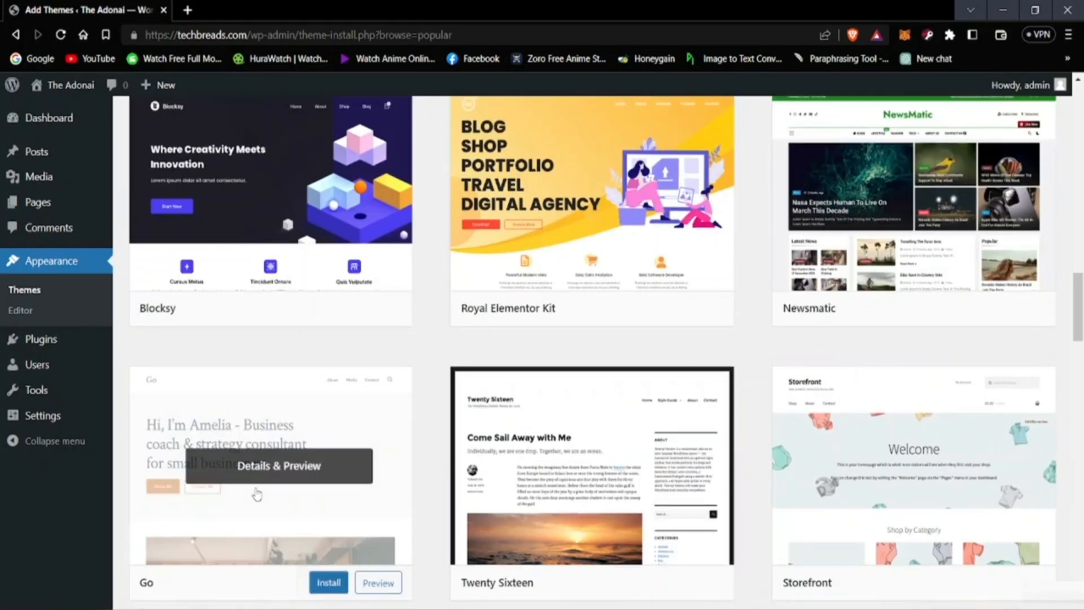
scroll(525, 500, down, 11)
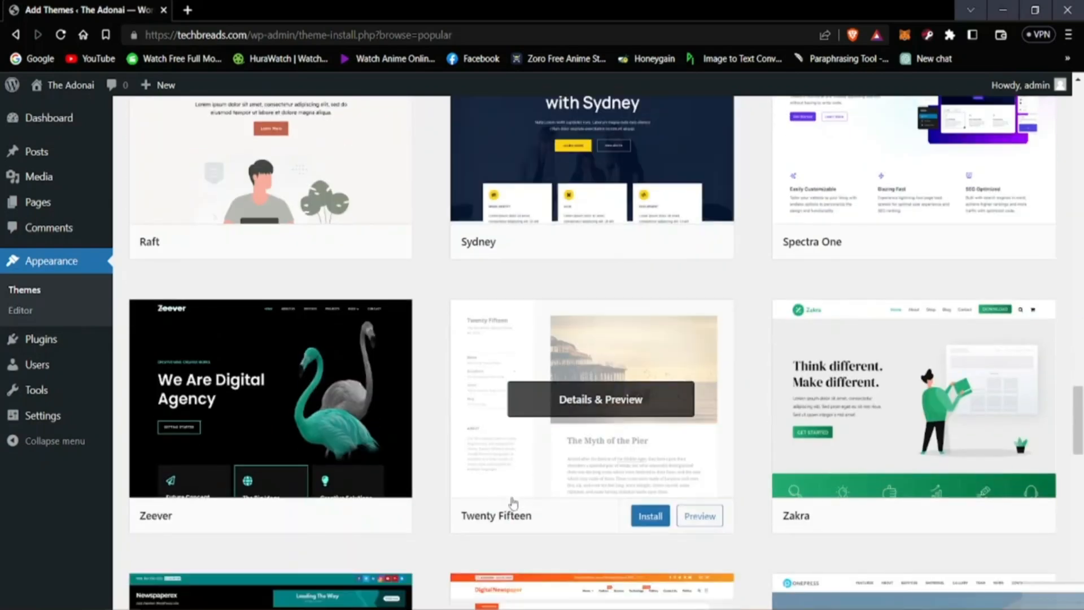
scroll(486, 508, down, 6)
scroll(435, 535, up, 3)
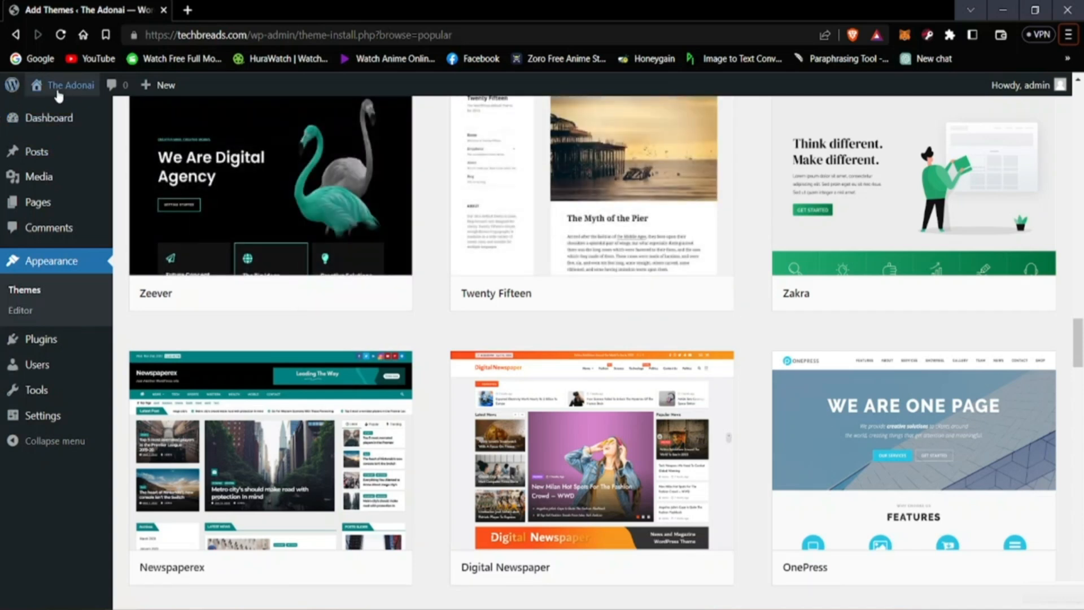
Step: Open The Adonai site in a new browser tab and view its home page in the active theme
right_click(65, 111)
click(107, 117)
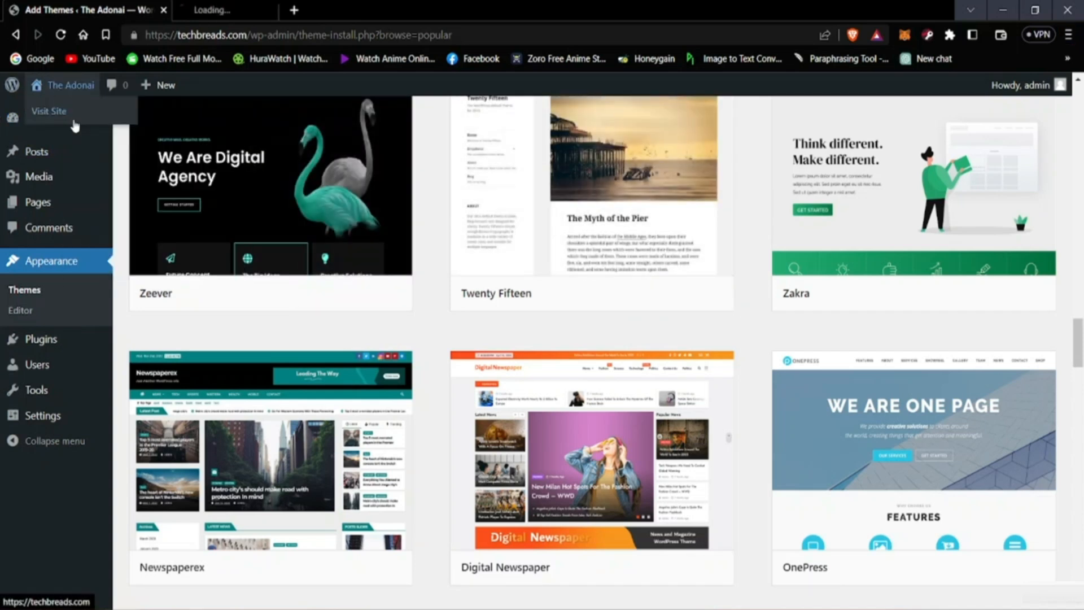
mouse_move(95, 153)
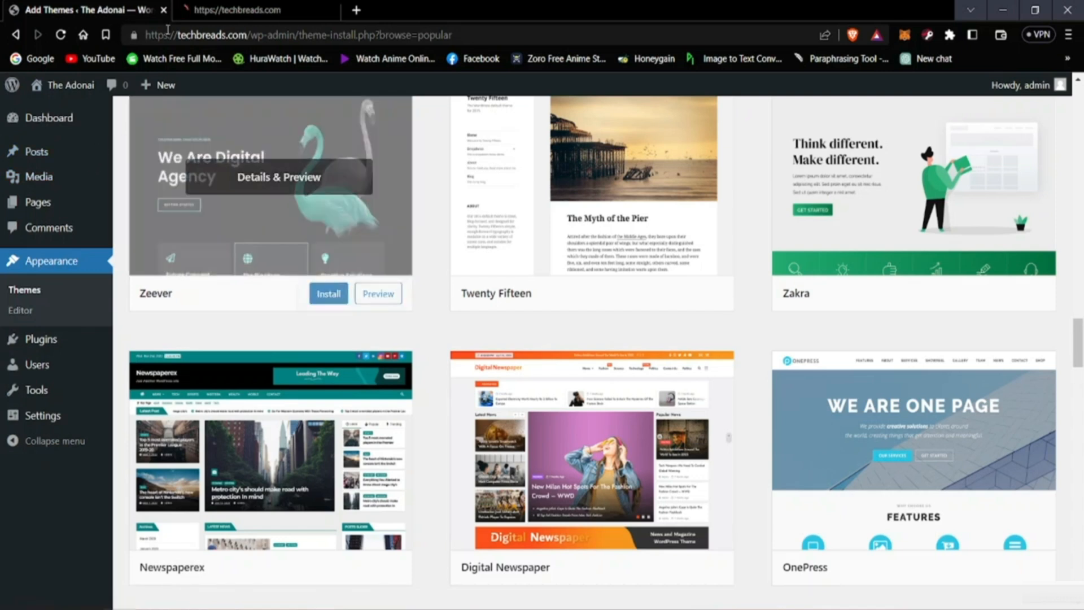
click(257, 10)
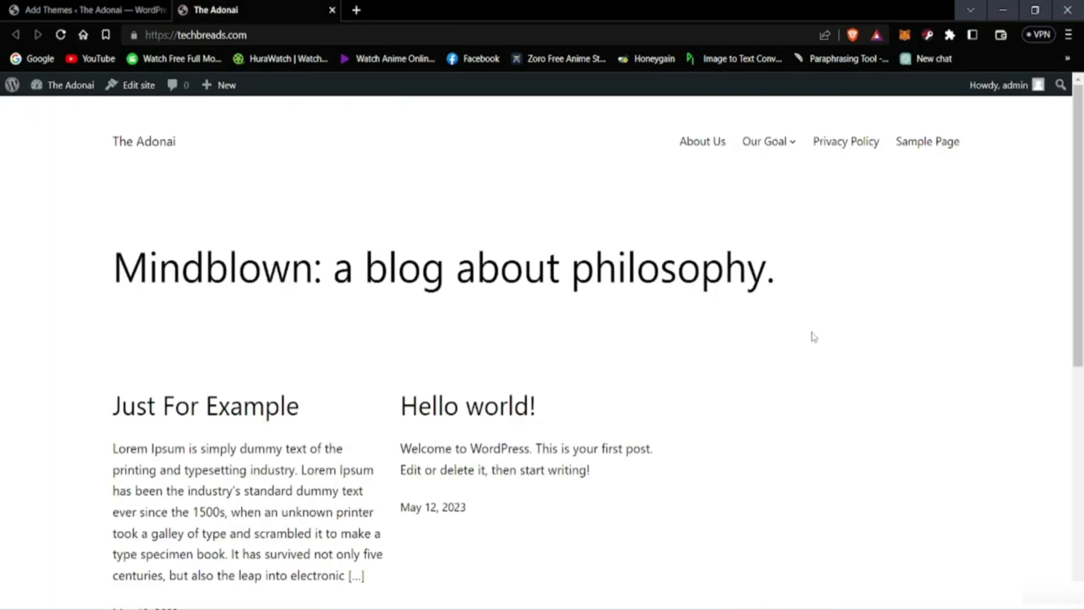
Step: Go back from the new theme catalogue to the list of installed WordPress themes
click(120, 10)
scroll(222, 345, up, 5)
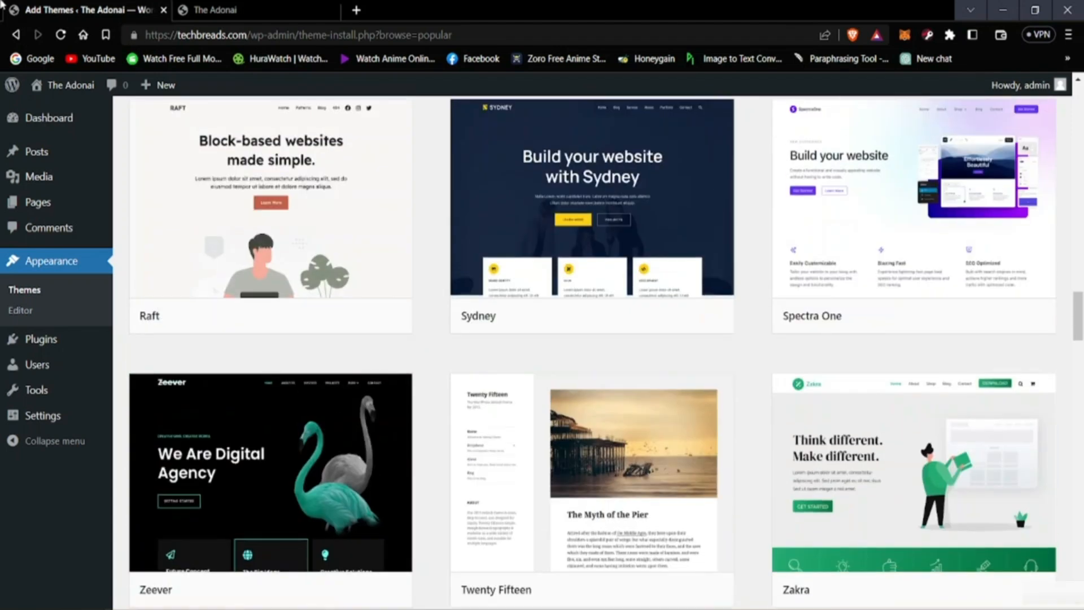
click(16, 34)
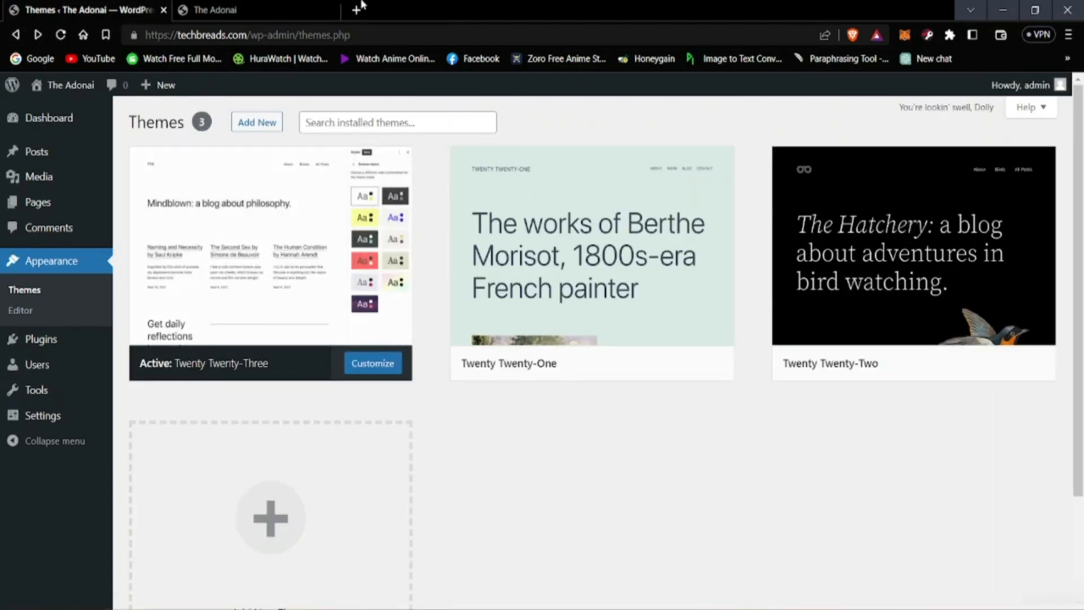
Step: Check the site's home page in the current theme, return to the installed themes and activate Twenty Twenty-One
click(260, 10)
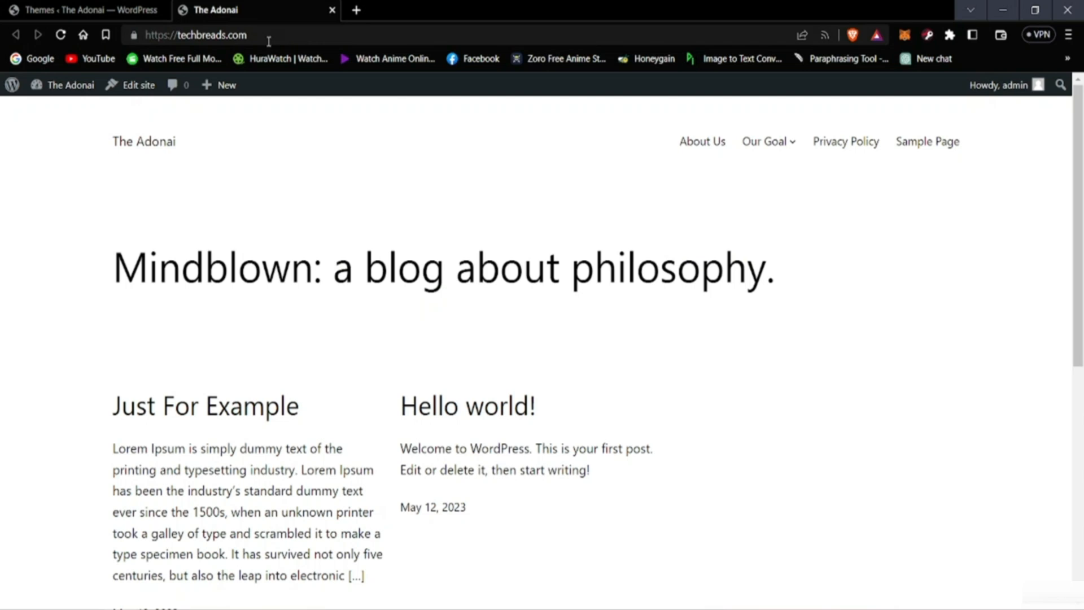
click(145, 6)
mouse_move(574, 317)
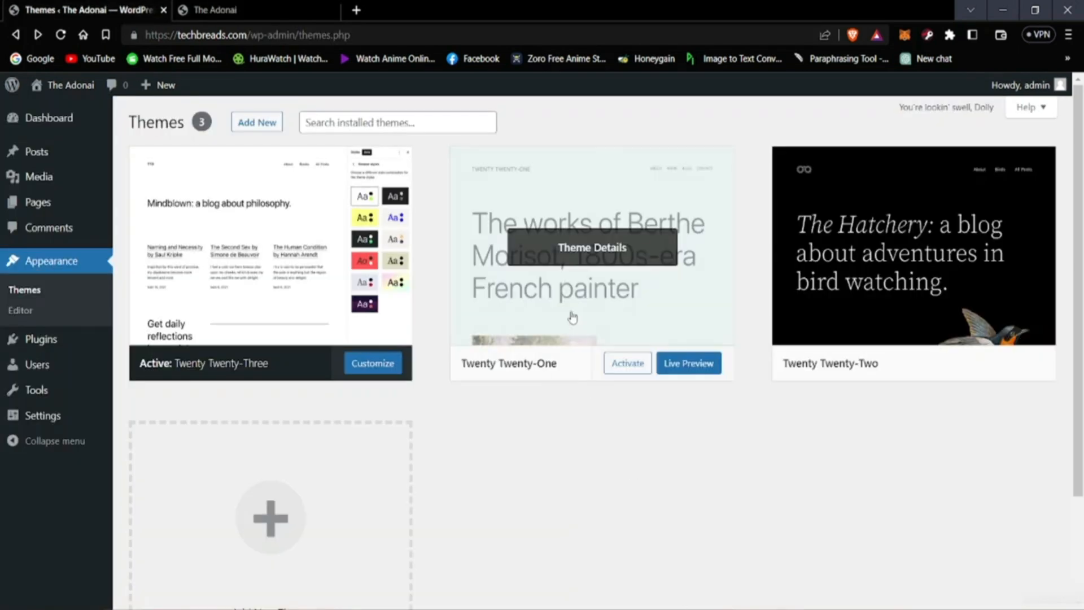
click(633, 366)
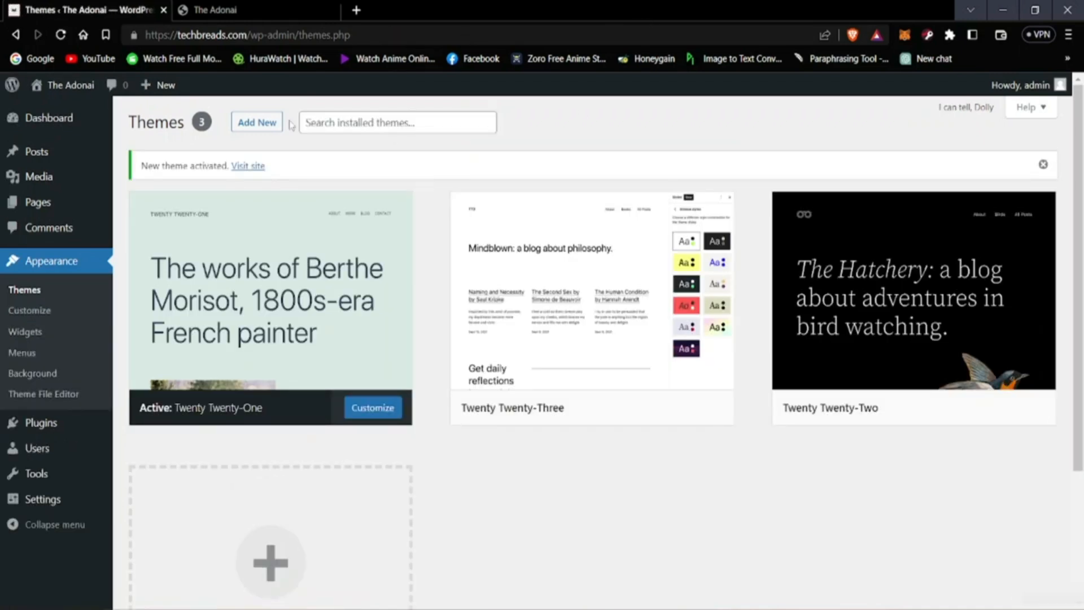
Step: Reload The Adonai home page and examine its posts and footer in the Twenty Twenty-One theme
click(256, 5)
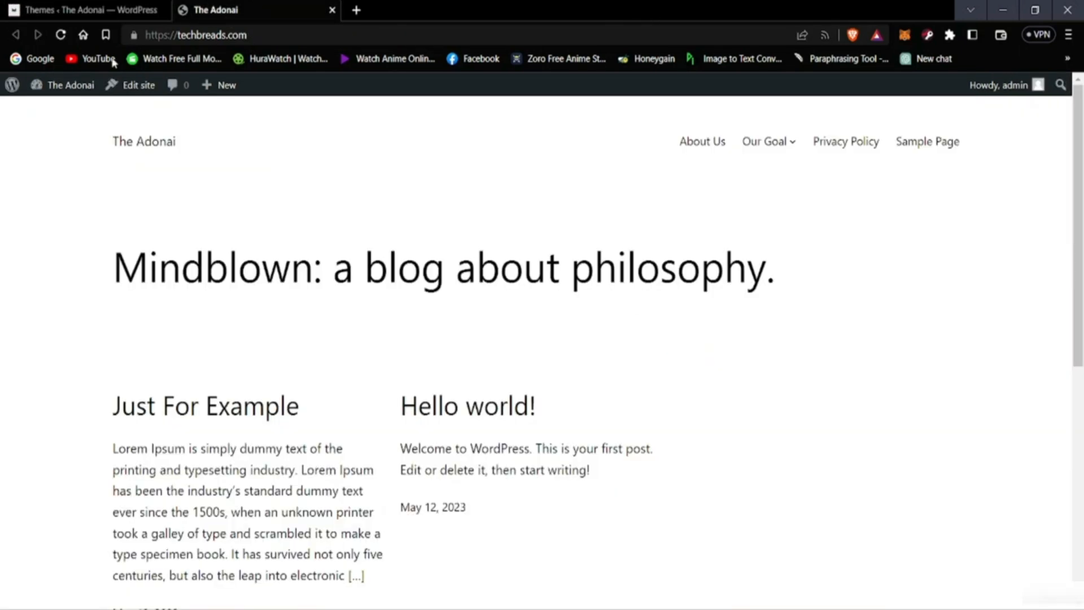
click(61, 35)
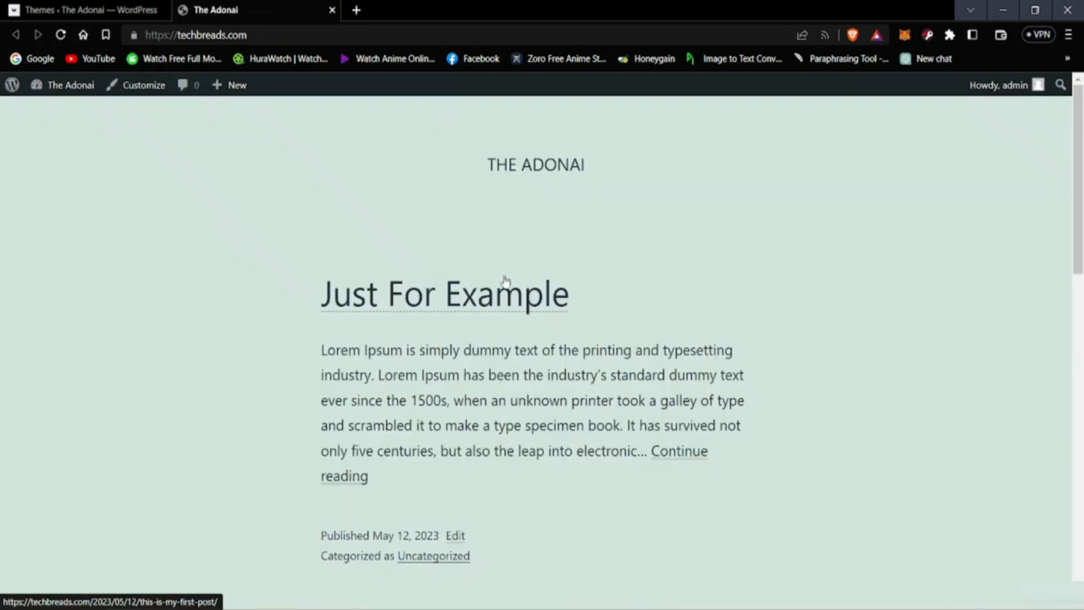
scroll(464, 277, down, 4)
scroll(464, 277, up, 4)
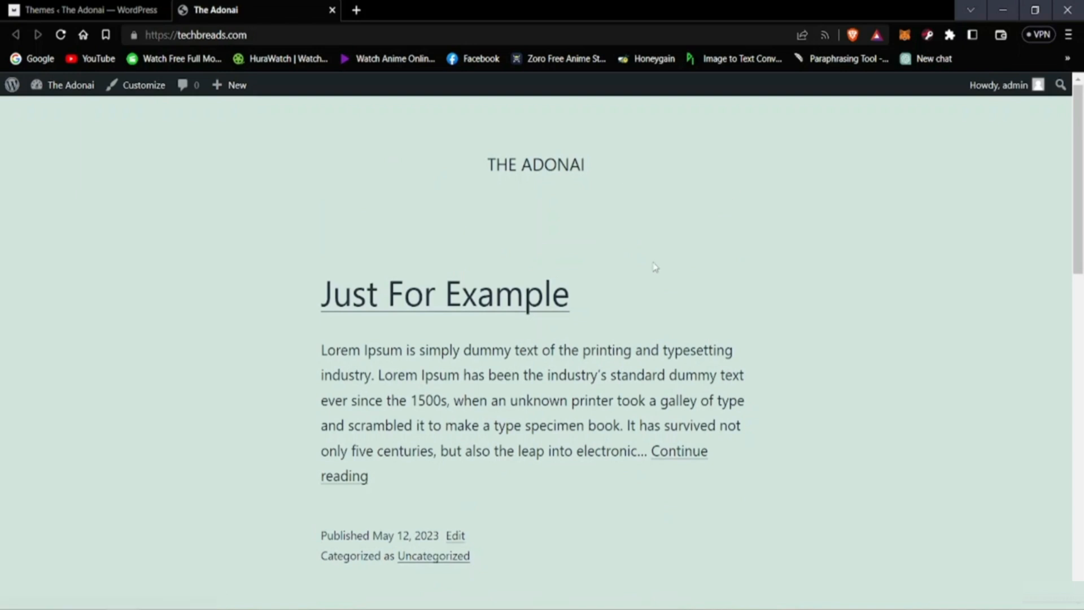
scroll(612, 238, down, 16)
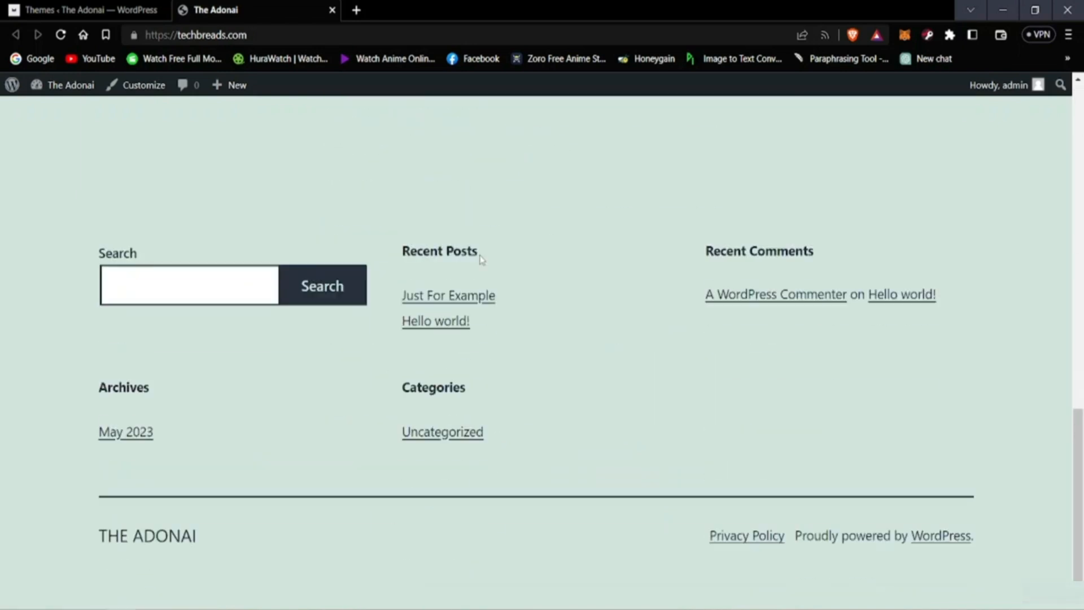
scroll(406, 273, up, 16)
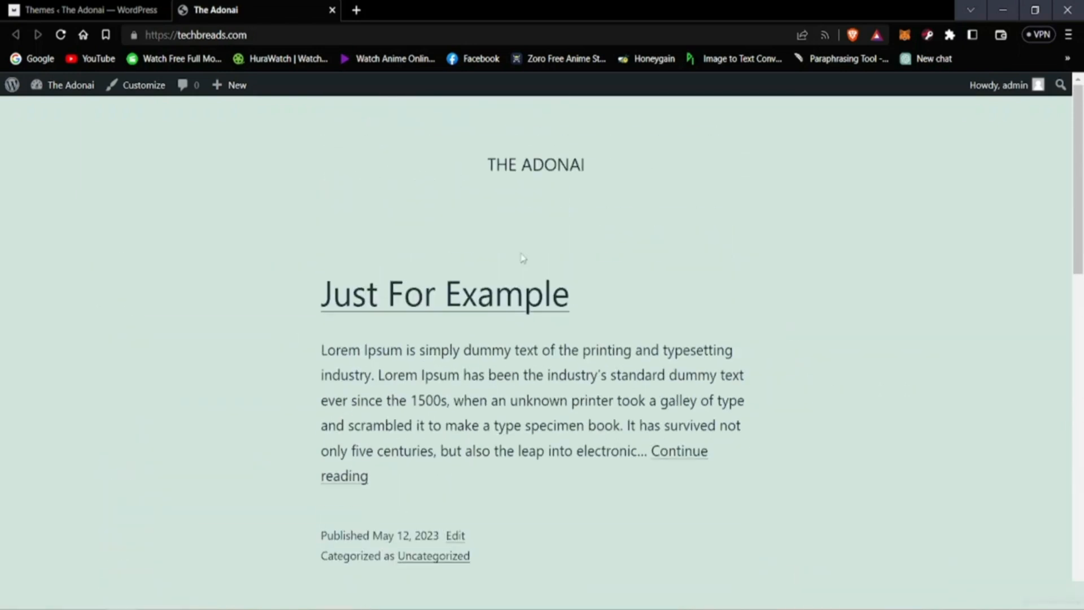
Step: Activate the Twenty Twenty-Two theme, reload The Adonai home page and examine it in this theme
click(90, 10)
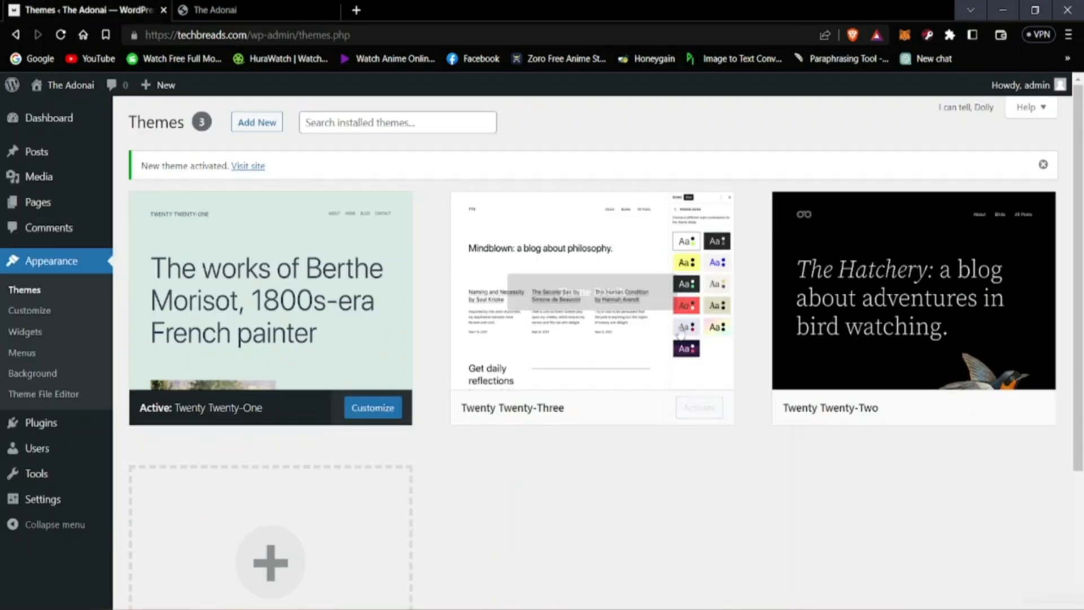
click(1000, 409)
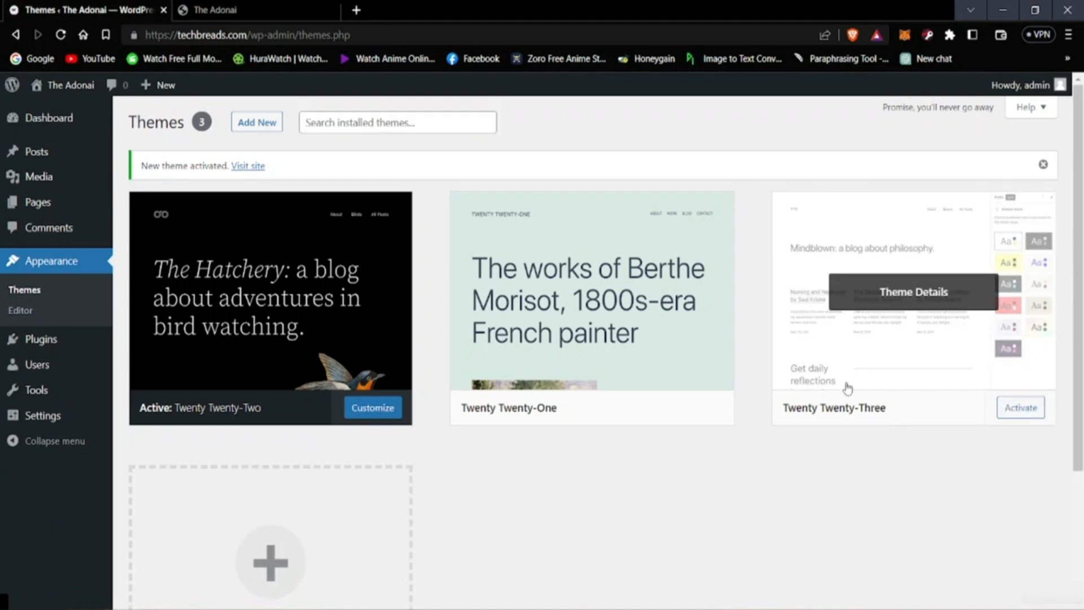
click(201, 7)
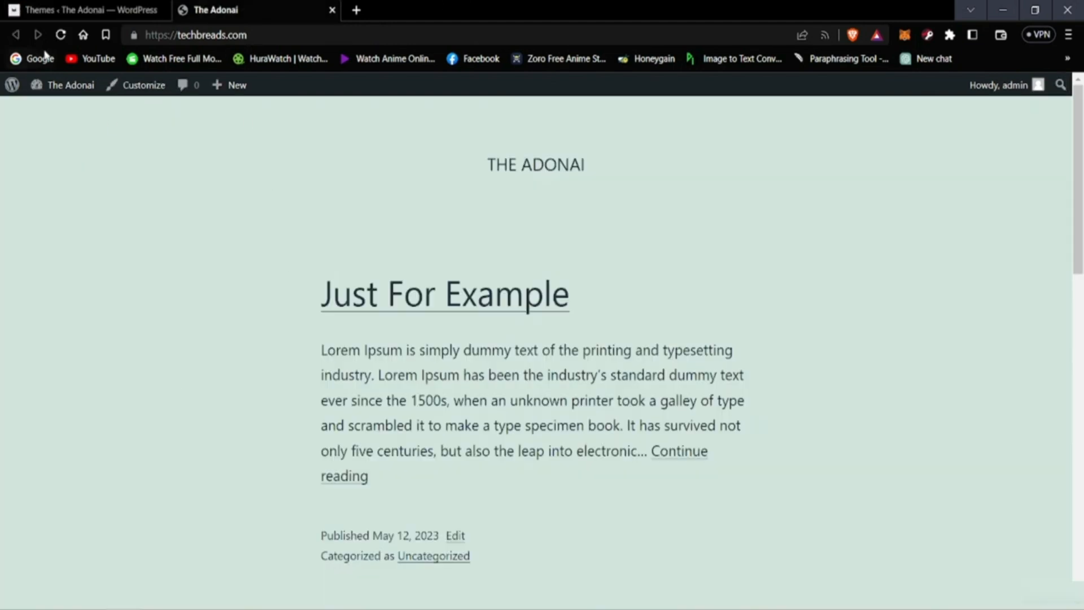
click(61, 35)
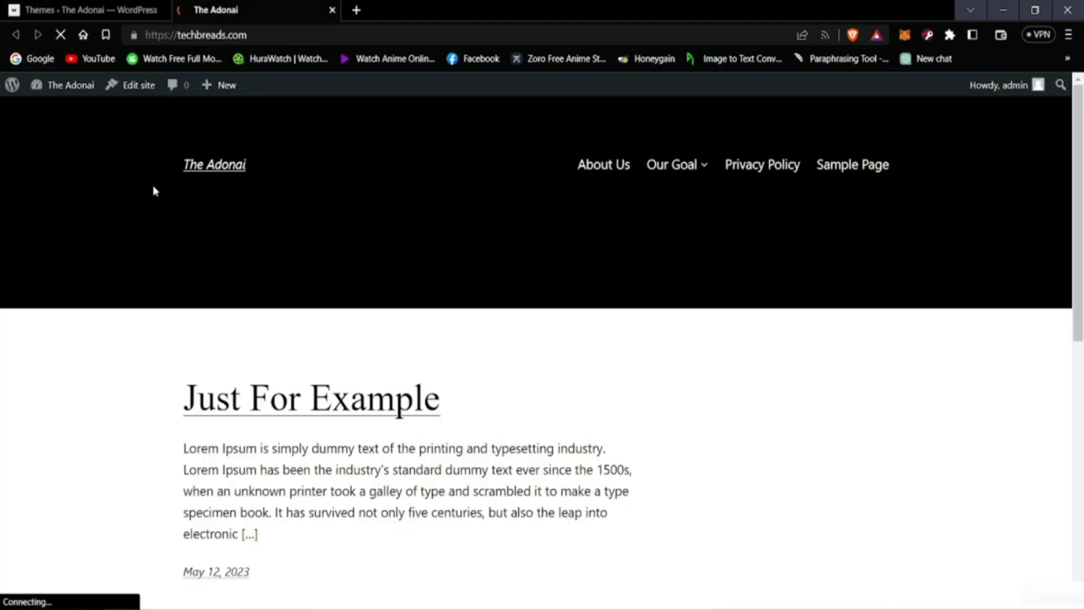
scroll(490, 319, down, 10)
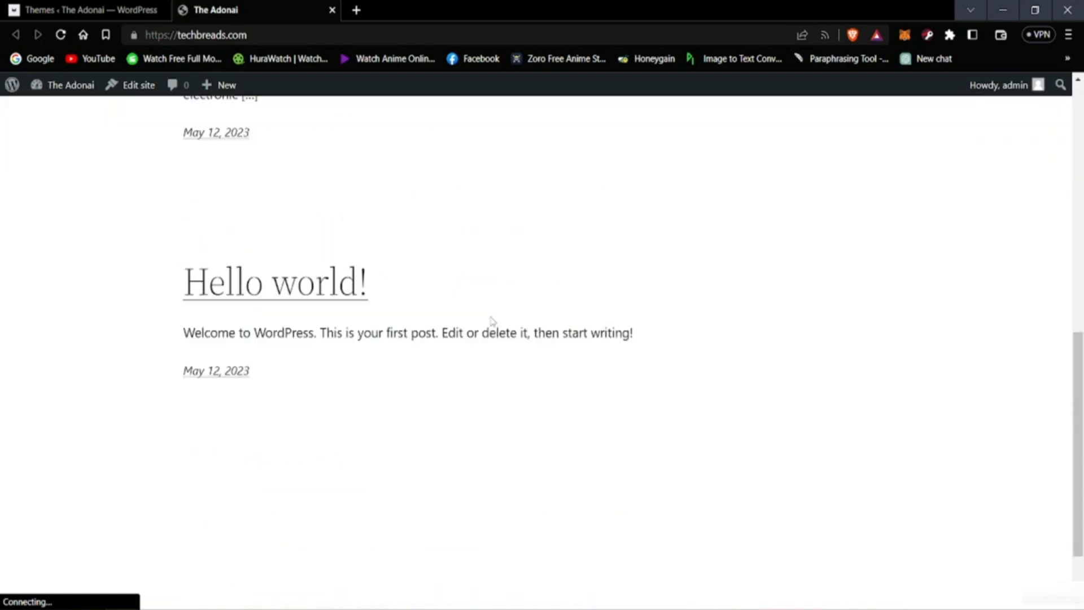
scroll(486, 326, up, 7)
scroll(471, 322, down, 9)
scroll(474, 296, up, 9)
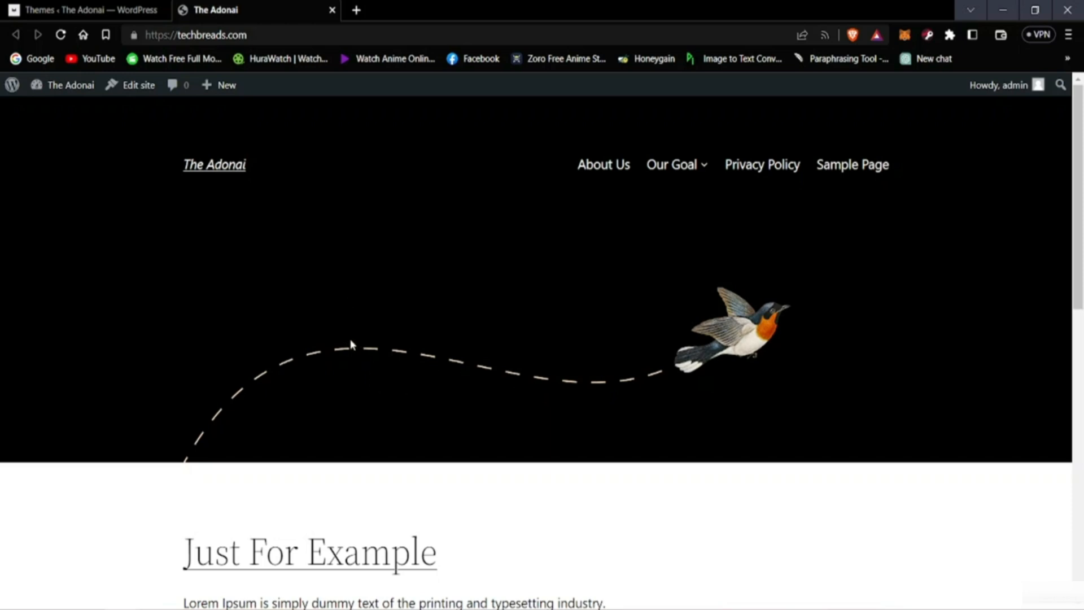
Step: Return to the Themes administration page and look over the installed themes
click(109, 7)
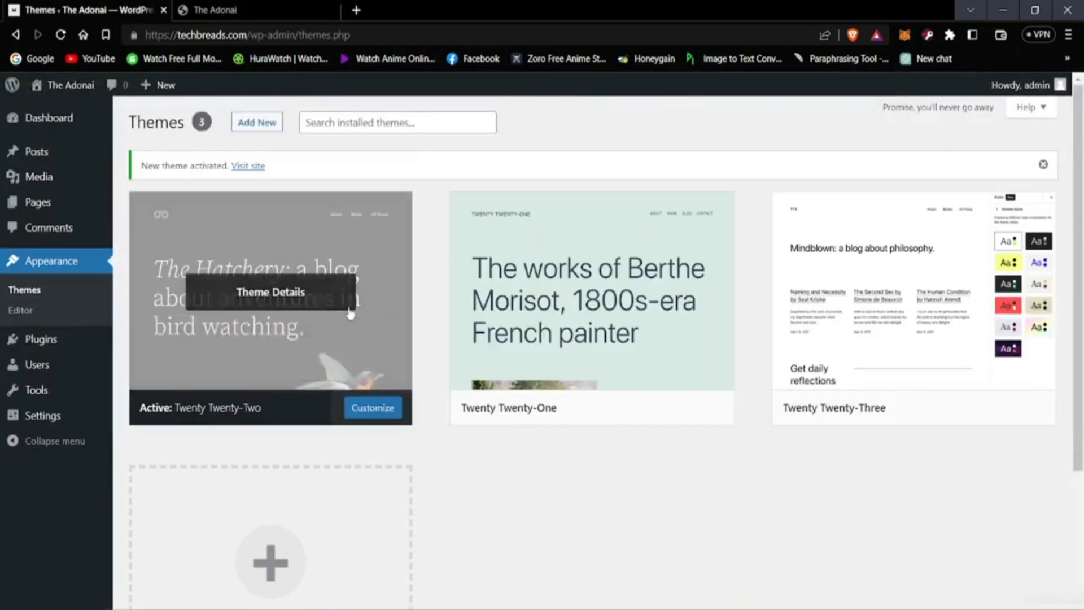
scroll(446, 368, down, 5)
scroll(421, 380, up, 4)
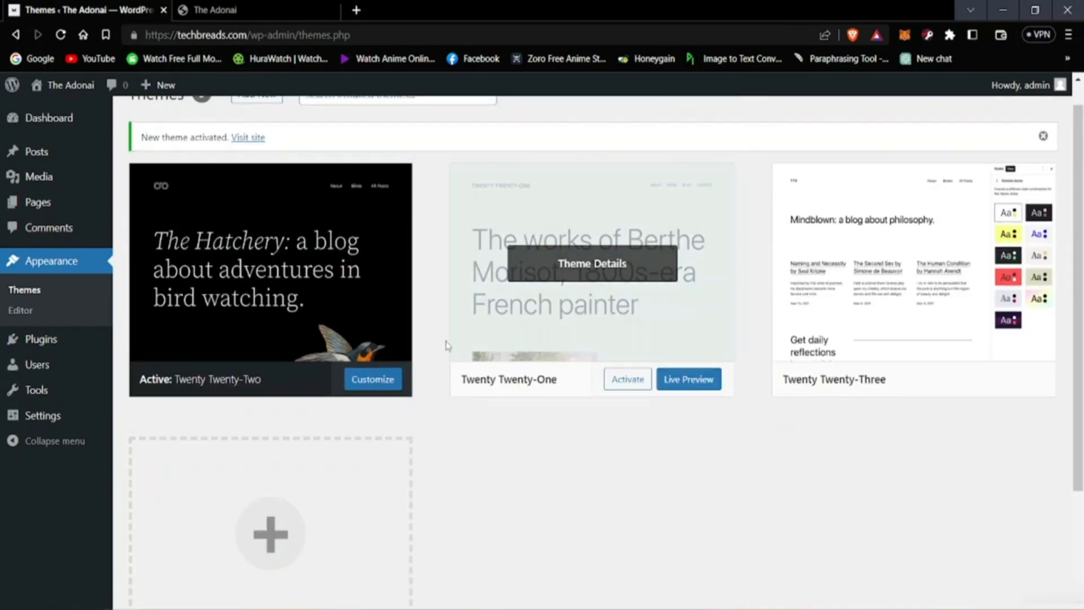
scroll(418, 356, up, 1)
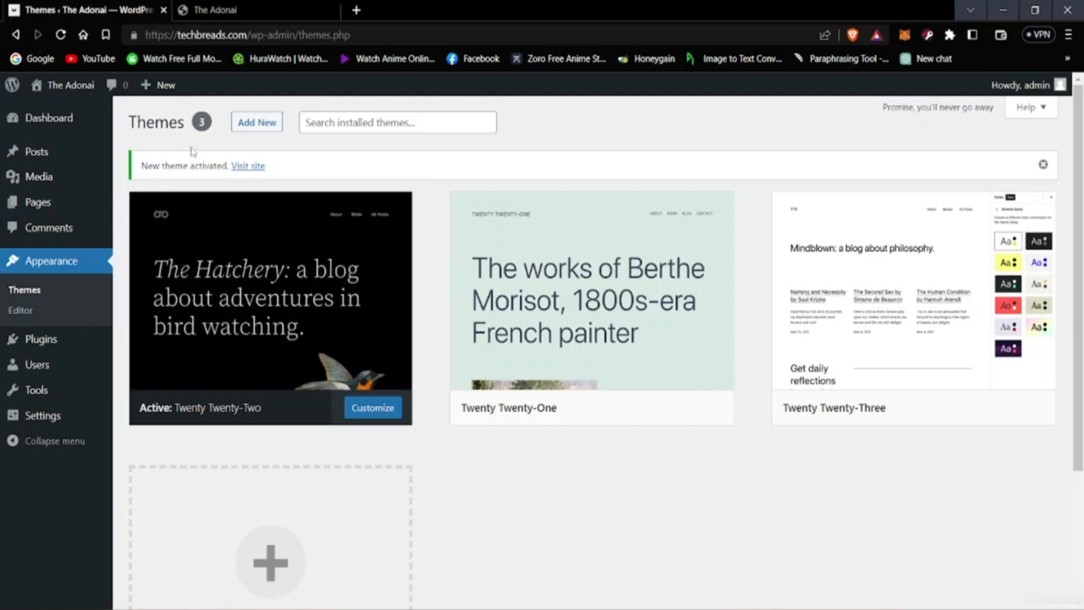
Step: Open the catalogue for adding new themes and browse the popular themes for one to preview
click(244, 125)
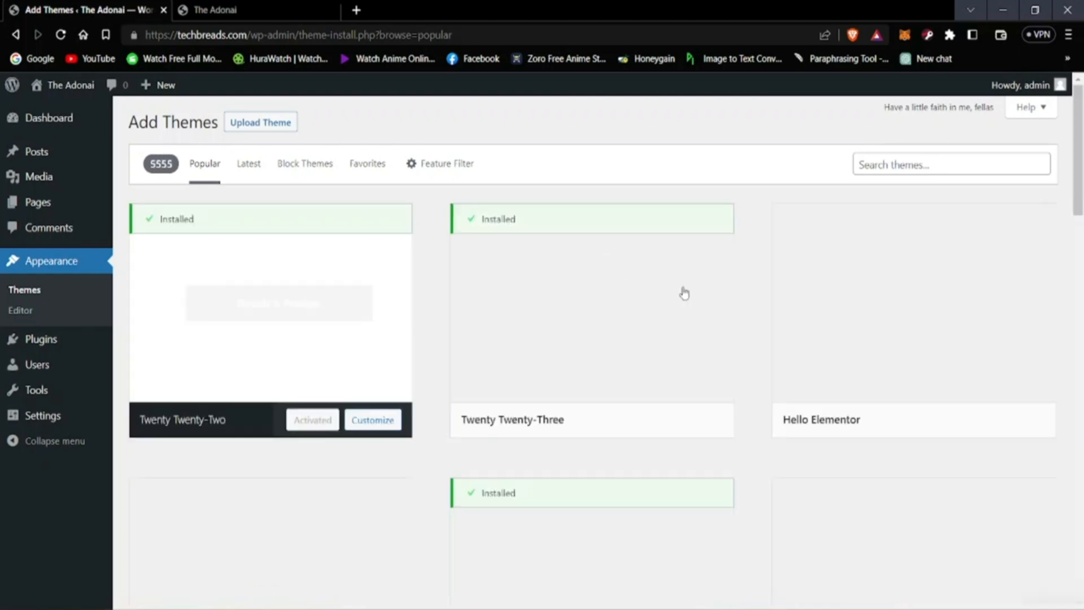
scroll(626, 326, down, 8)
scroll(628, 330, down, 20)
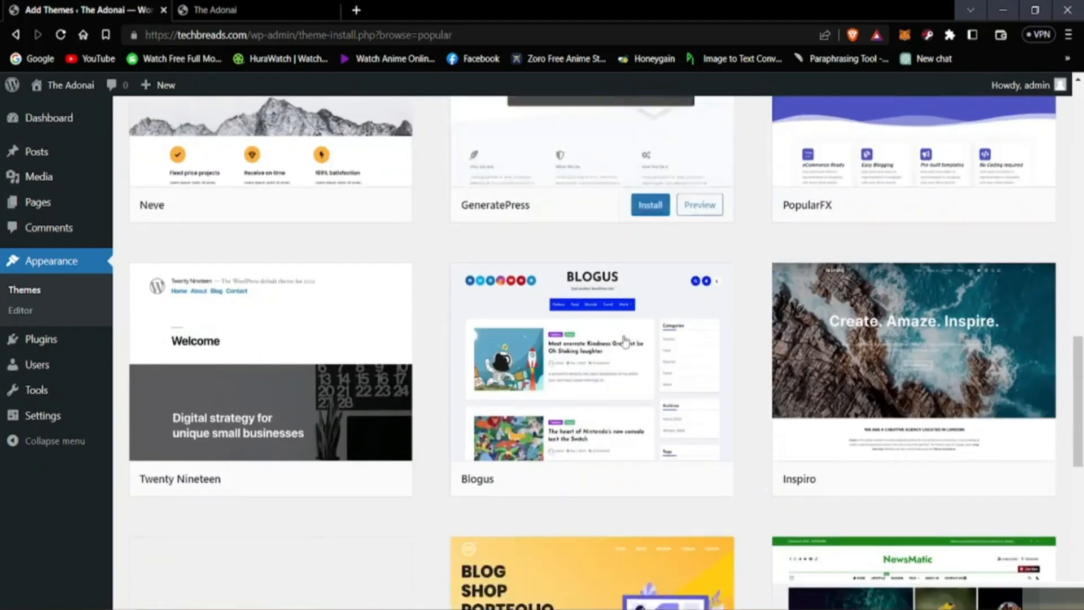
scroll(579, 368, down, 6)
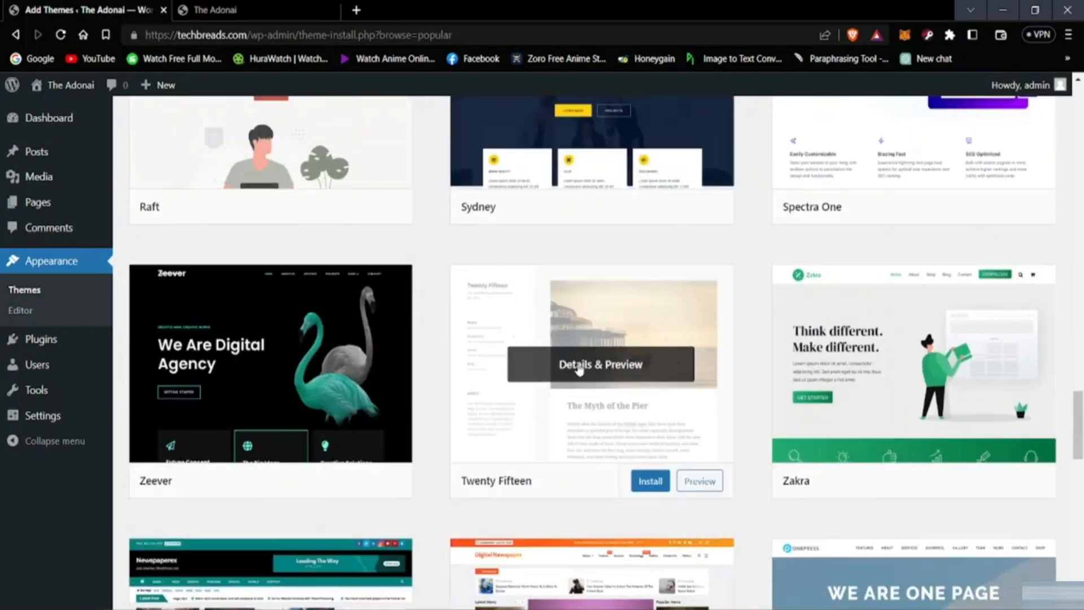
scroll(579, 368, up, 14)
scroll(579, 368, up, 4)
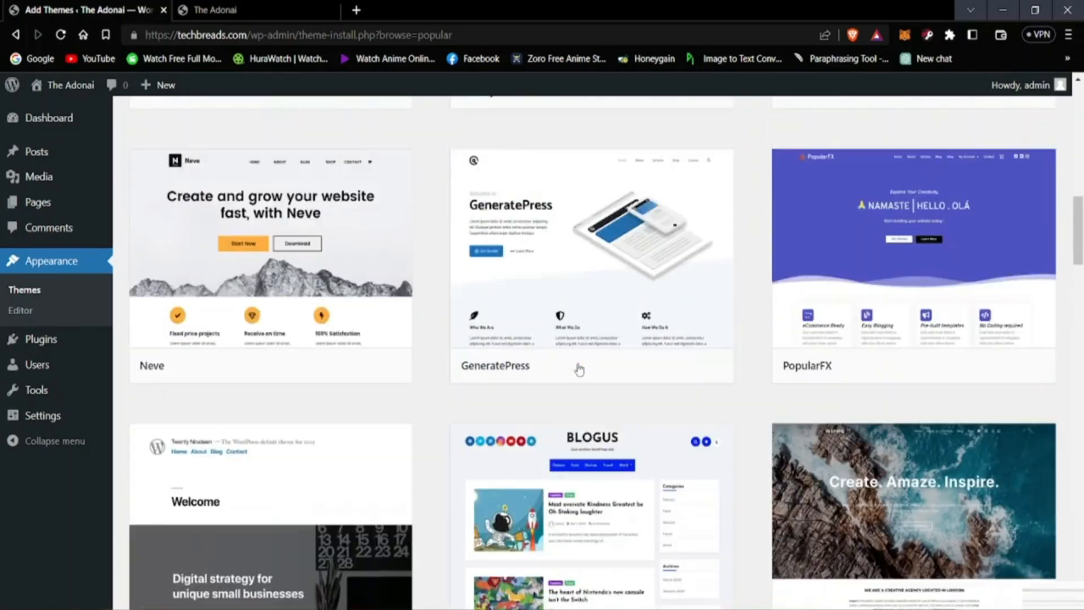
scroll(579, 368, down, 9)
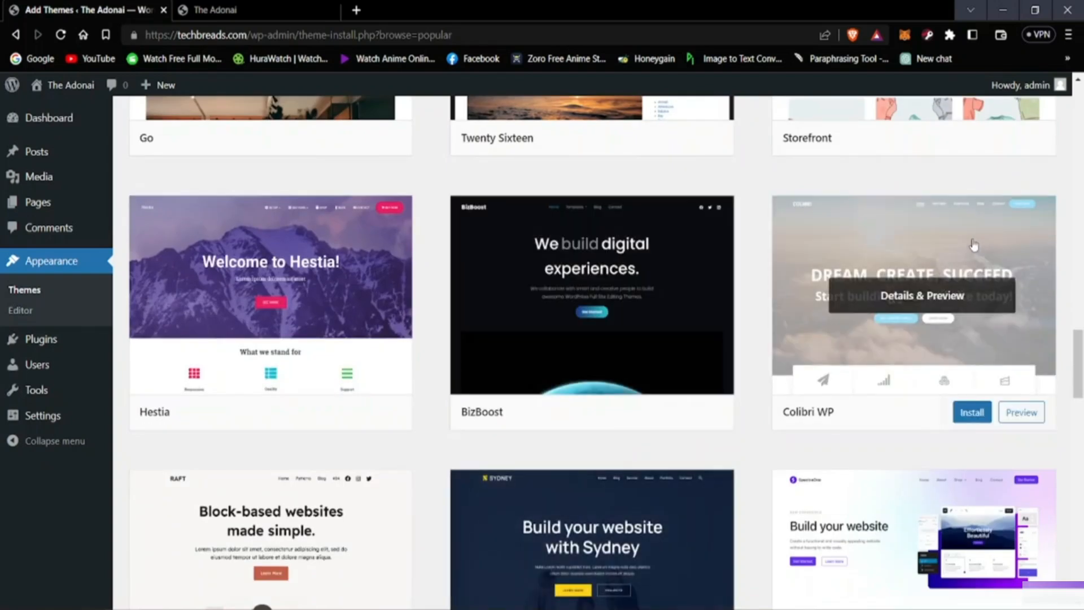
Step: Preview the Colibri WP theme, examine its demo page from header to footer, and close the preview
click(949, 284)
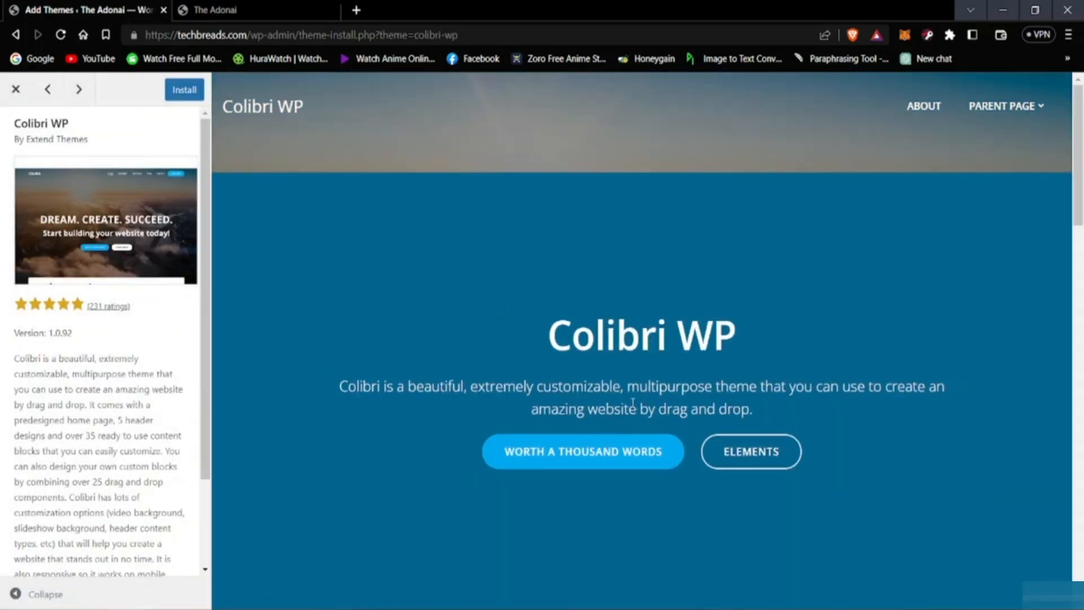
scroll(616, 391, down, 6)
scroll(565, 404, up, 6)
scroll(827, 359, down, 6)
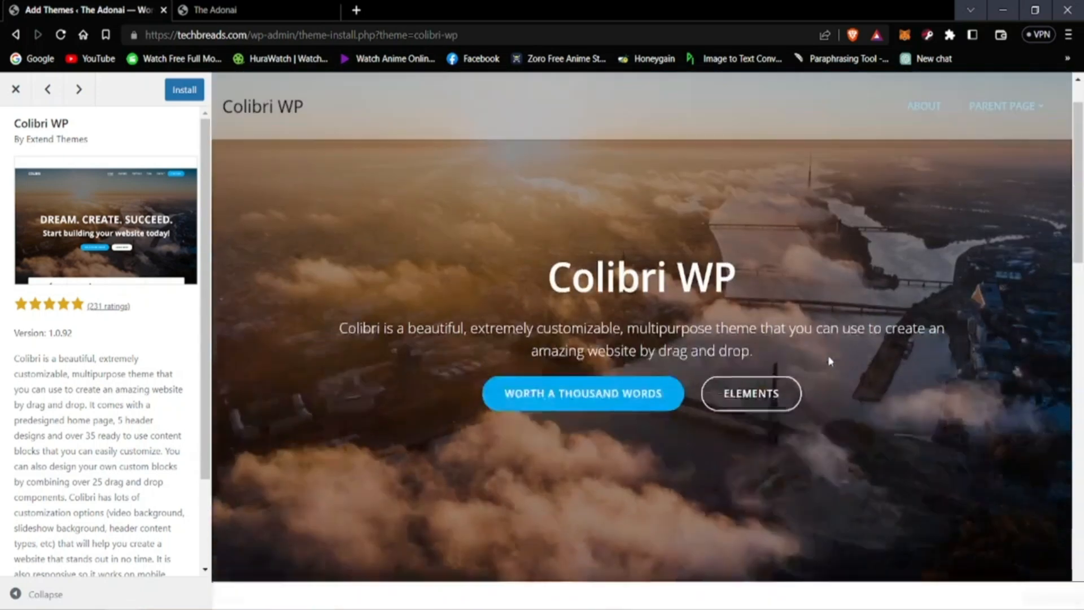
scroll(793, 361, down, 1)
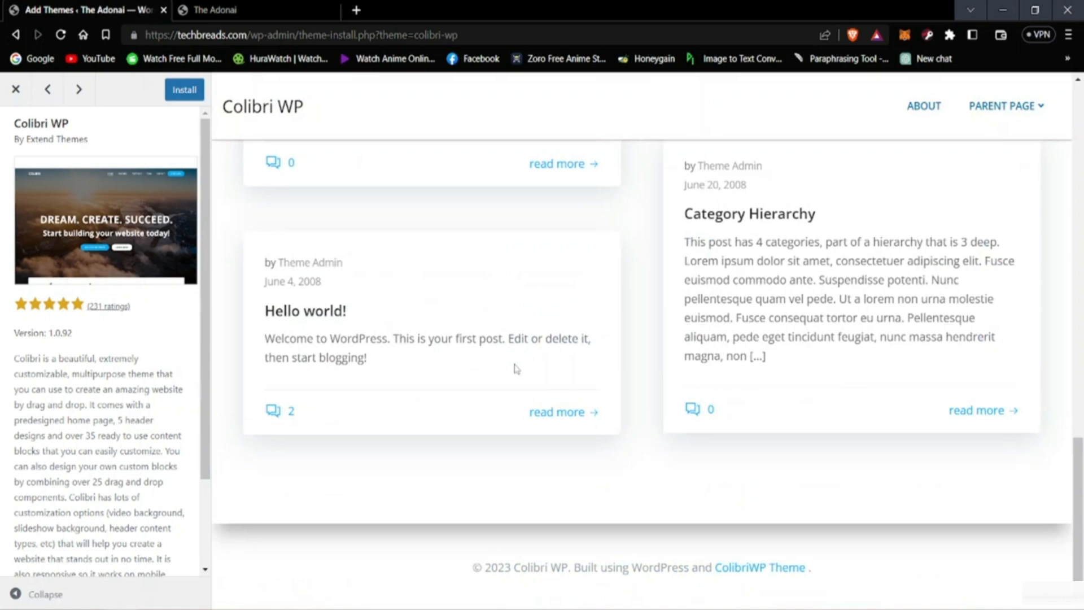
scroll(515, 368, up, 10)
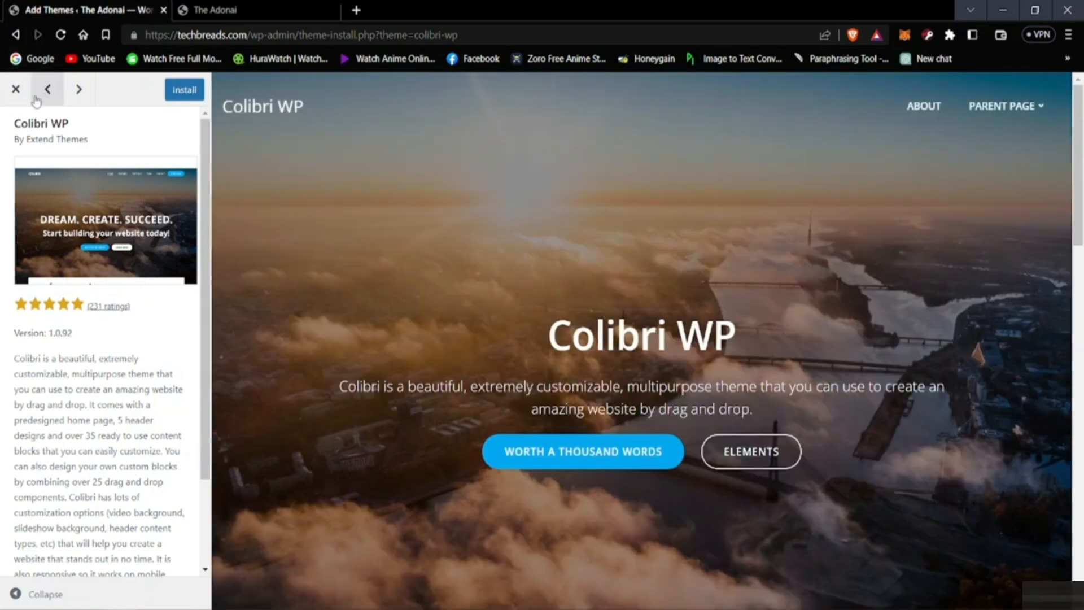
click(13, 91)
Step: Preview the Zeever theme further down the popular list, examine its demo page, and close the preview
scroll(621, 361, down, 8)
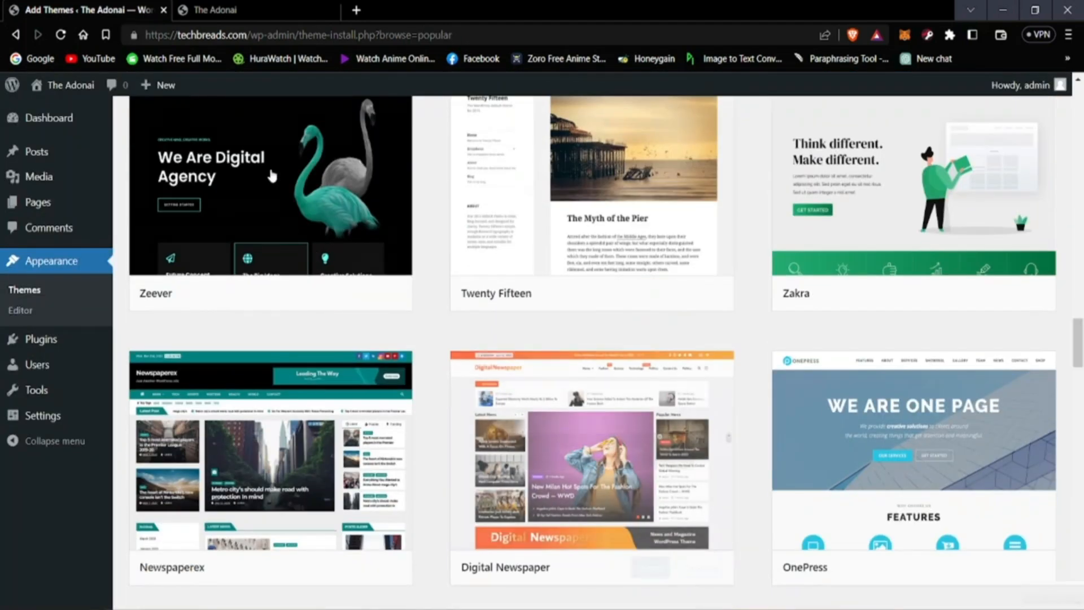
click(283, 180)
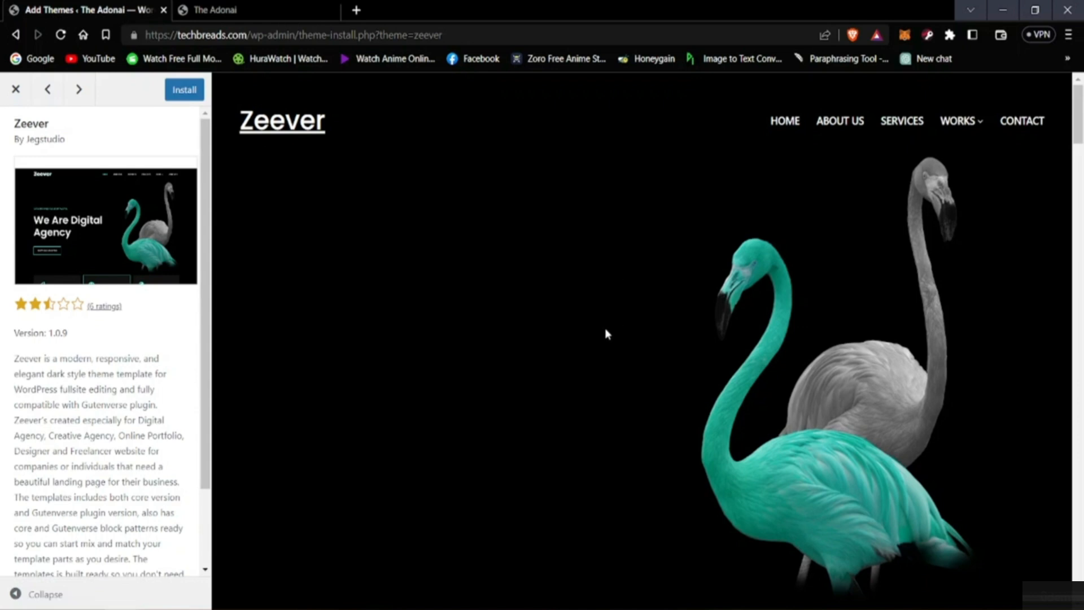
scroll(599, 327, down, 8)
scroll(531, 344, up, 8)
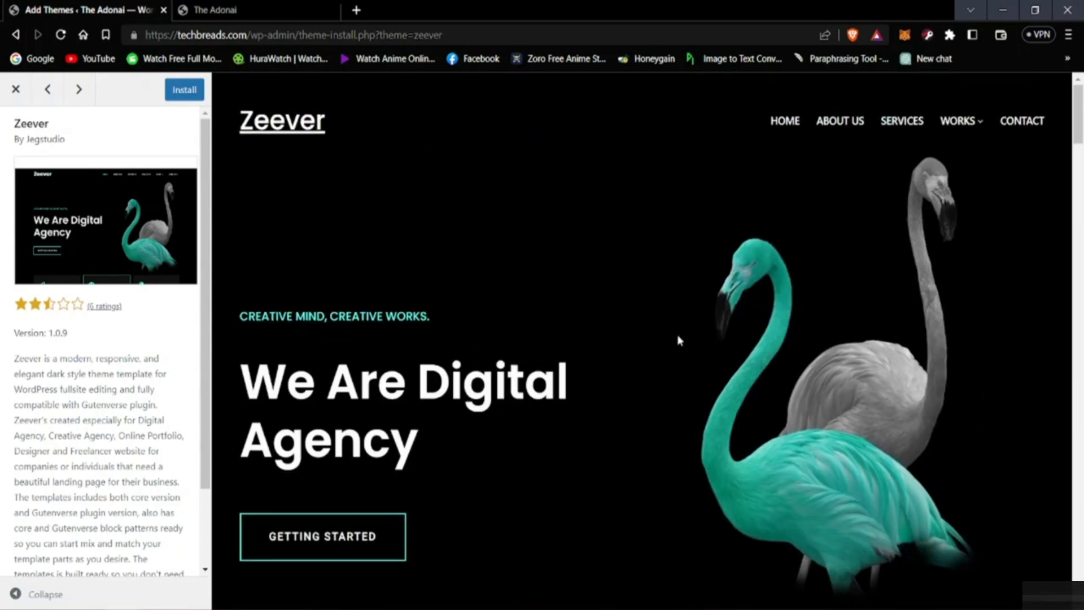
scroll(435, 339, down, 10)
scroll(333, 396, up, 5)
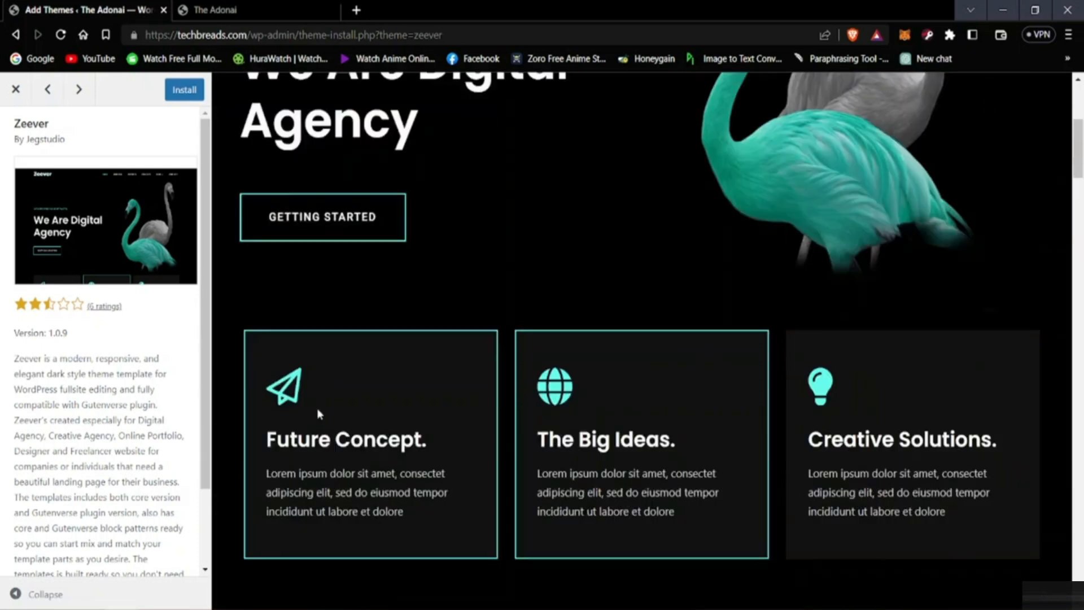
scroll(319, 414, up, 3)
click(16, 89)
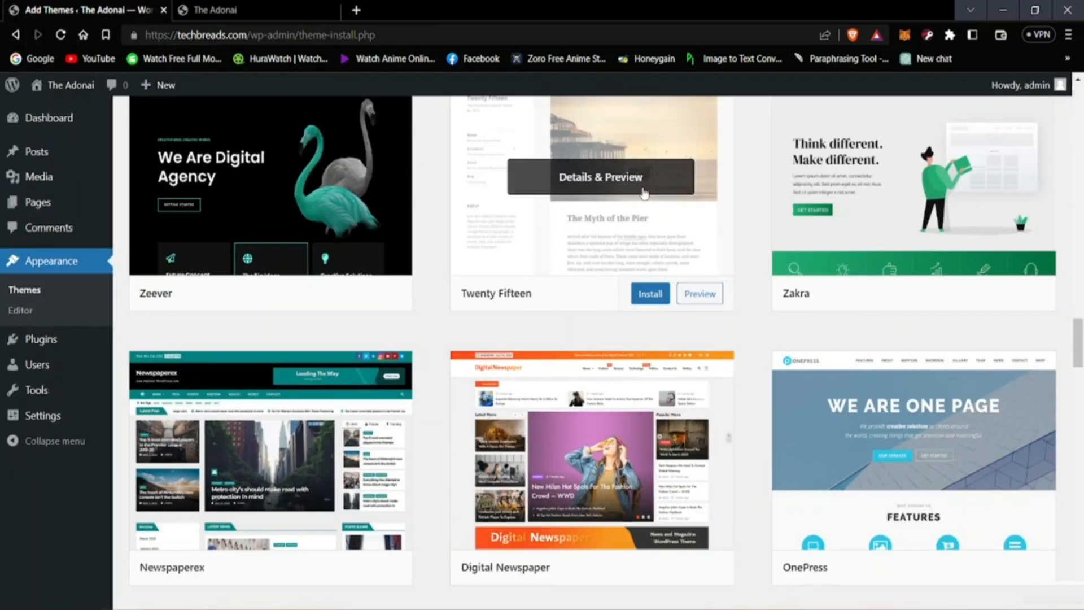
Step: Return to the start of the theme catalogue, show the latest themes and look through them
scroll(566, 274, up, 20)
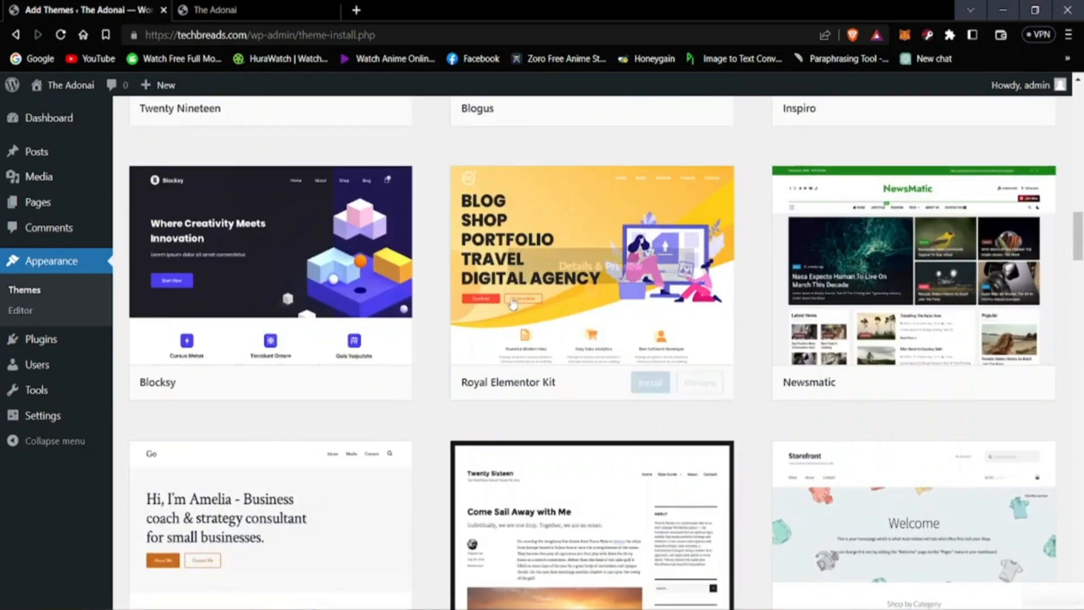
scroll(502, 308, up, 6)
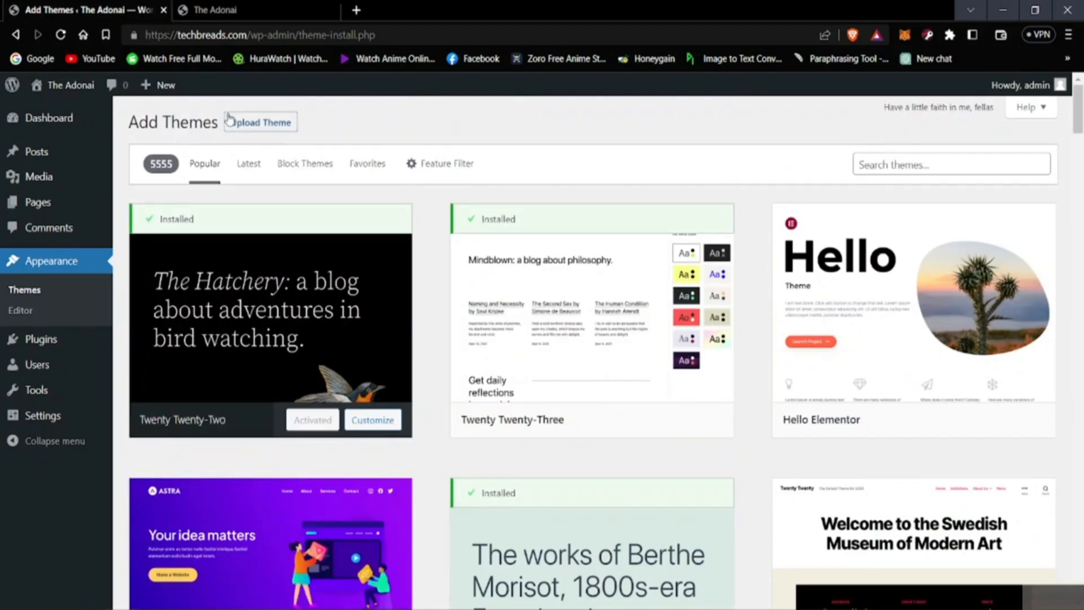
click(248, 168)
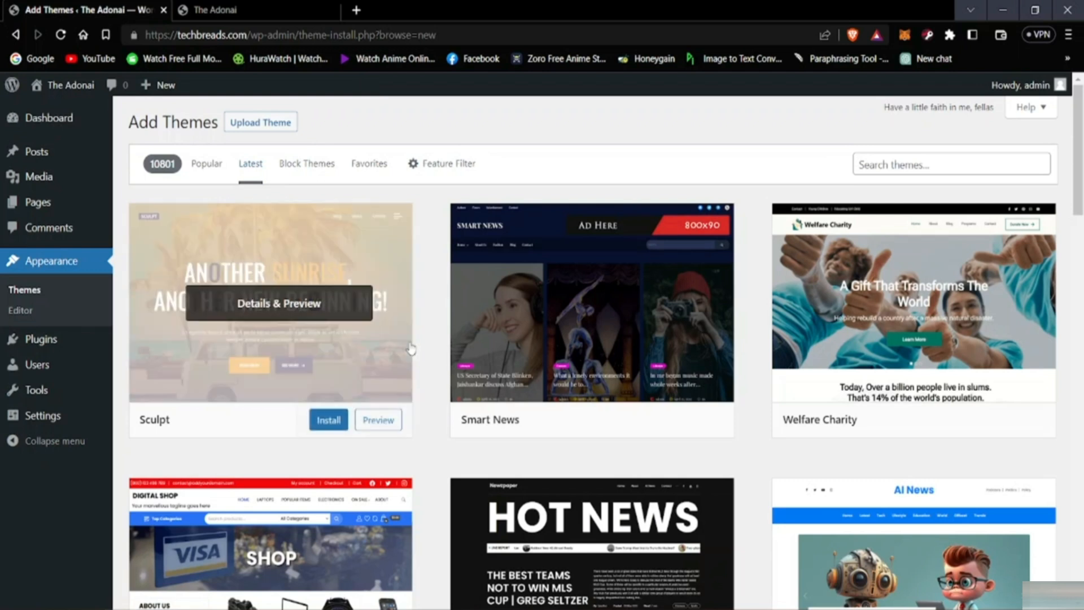
scroll(508, 396, down, 5)
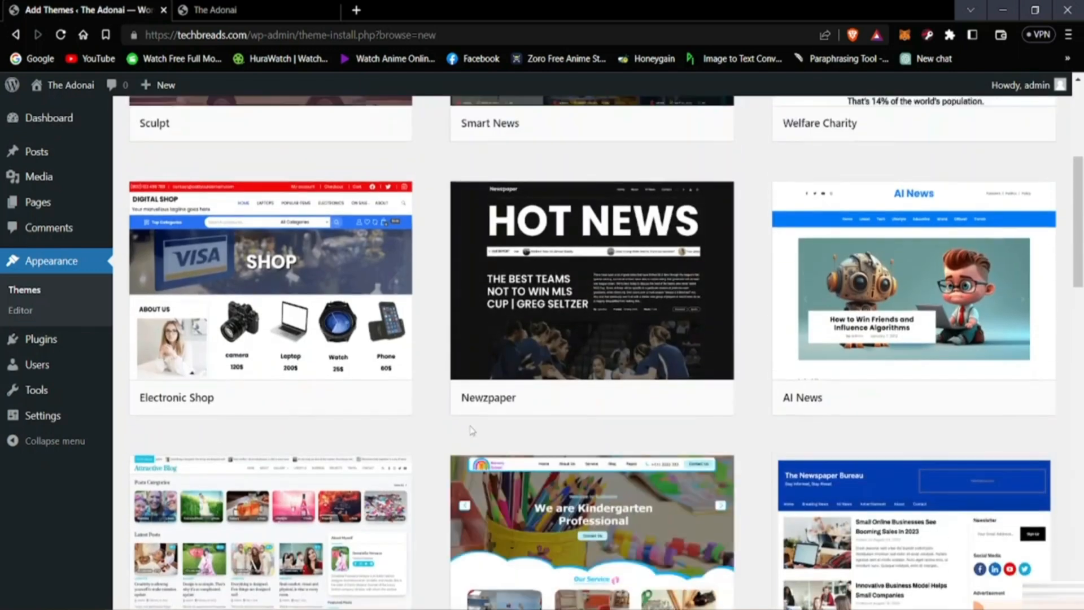
Step: Preview the Sculpt theme at the start of the latest themes, look over its demo page, and close the preview
scroll(472, 430, up, 5)
click(304, 358)
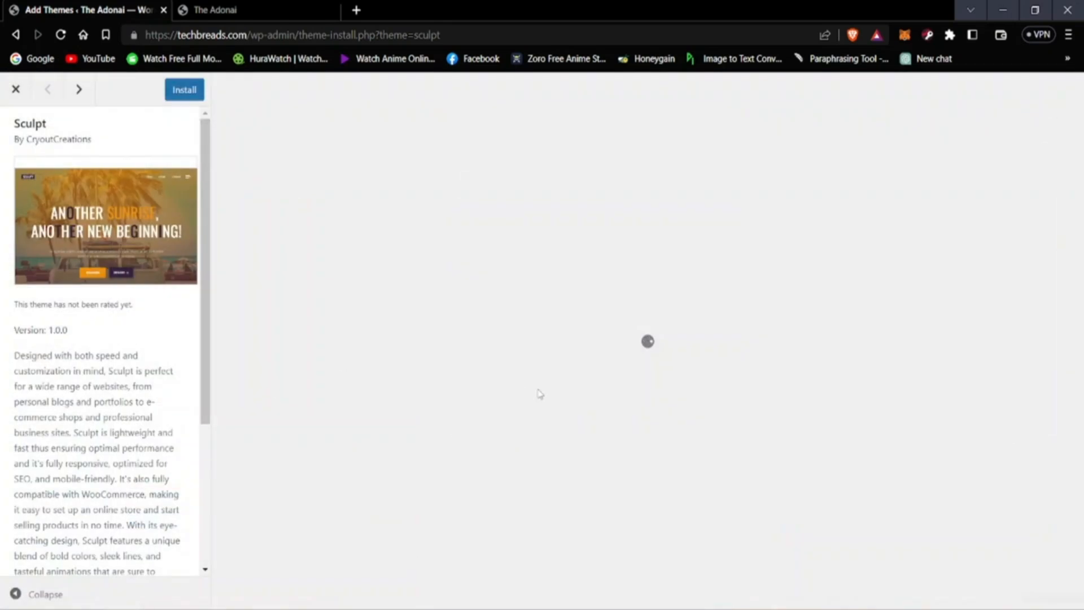
scroll(523, 390, down, 4)
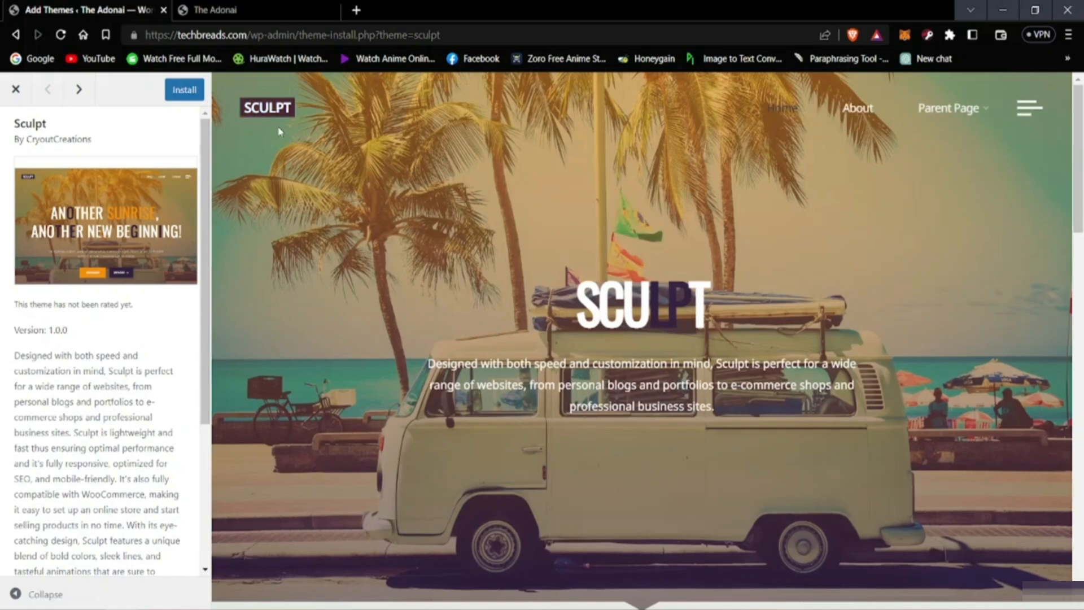
click(16, 89)
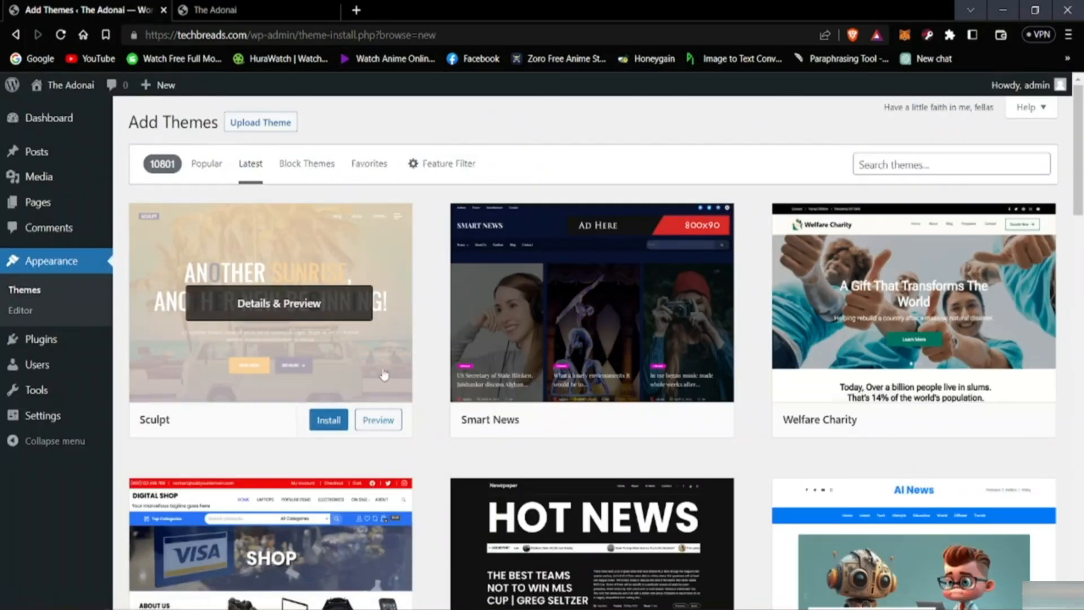
Step: Preview the Smart News theme, examine its header and article sections, and close the preview
click(584, 323)
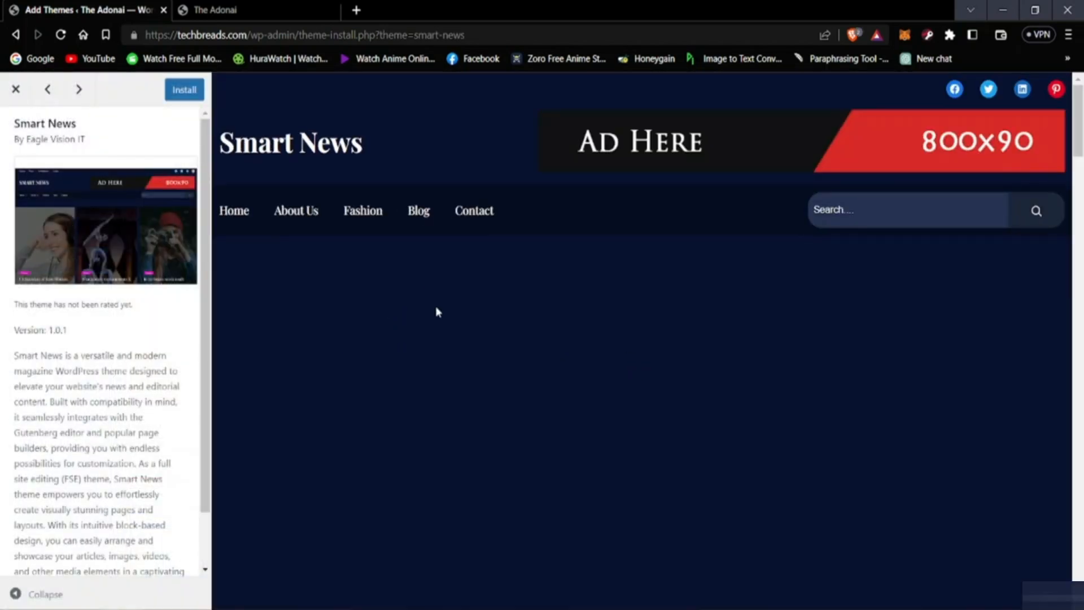
scroll(388, 371, down, 10)
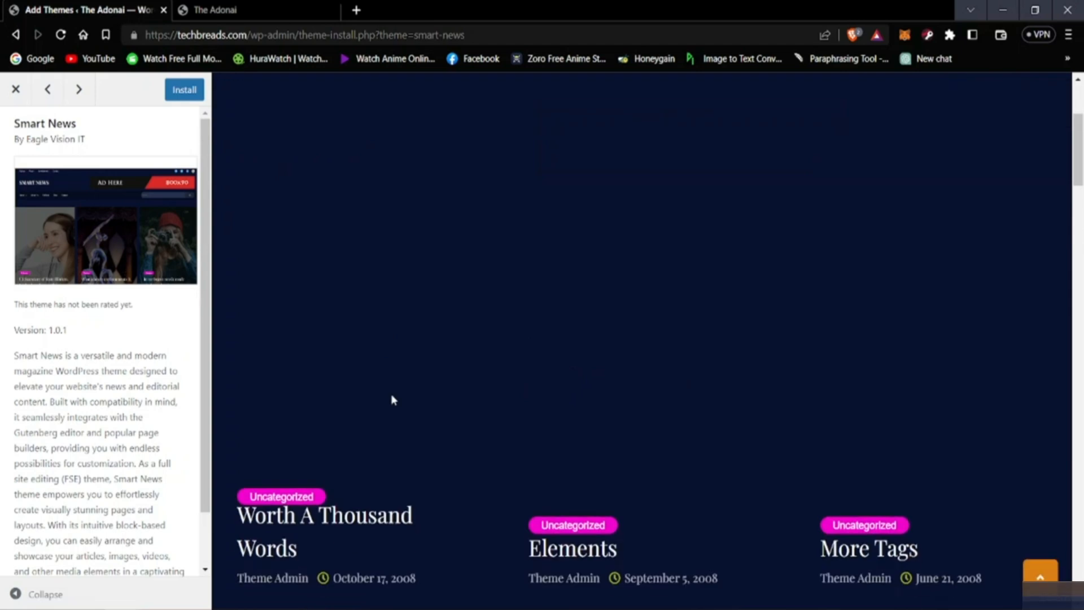
scroll(378, 432, up, 10)
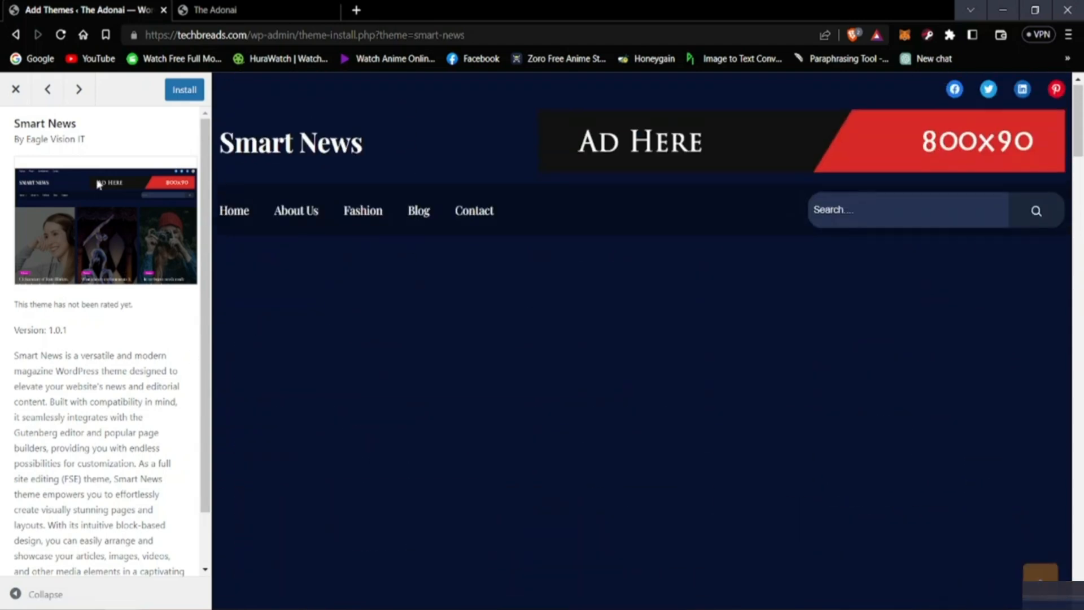
click(17, 92)
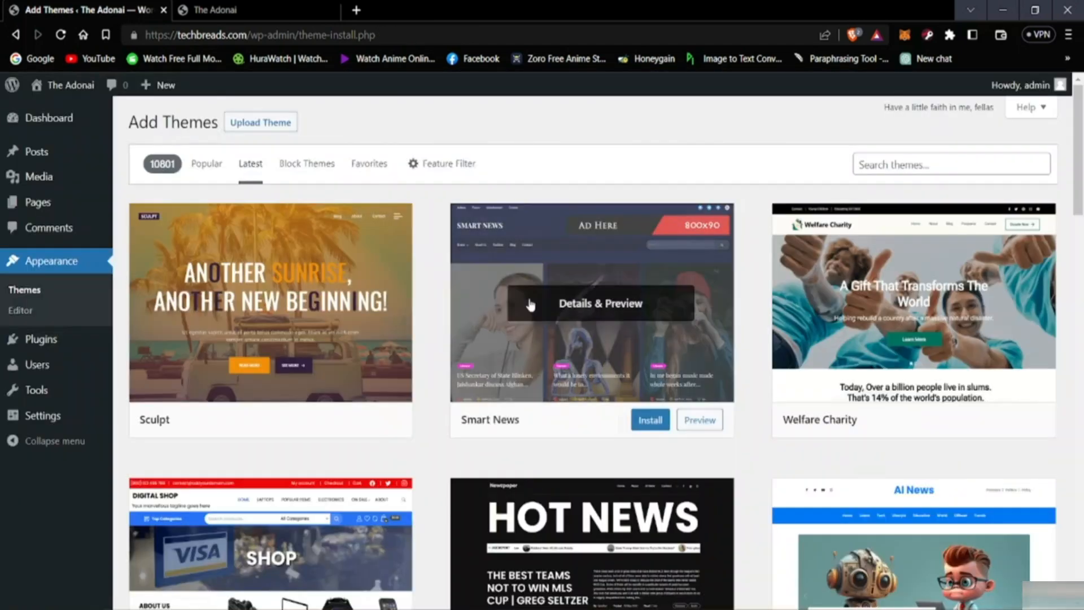
Step: Install the Smart News theme and activate it from the list of installed themes
click(649, 418)
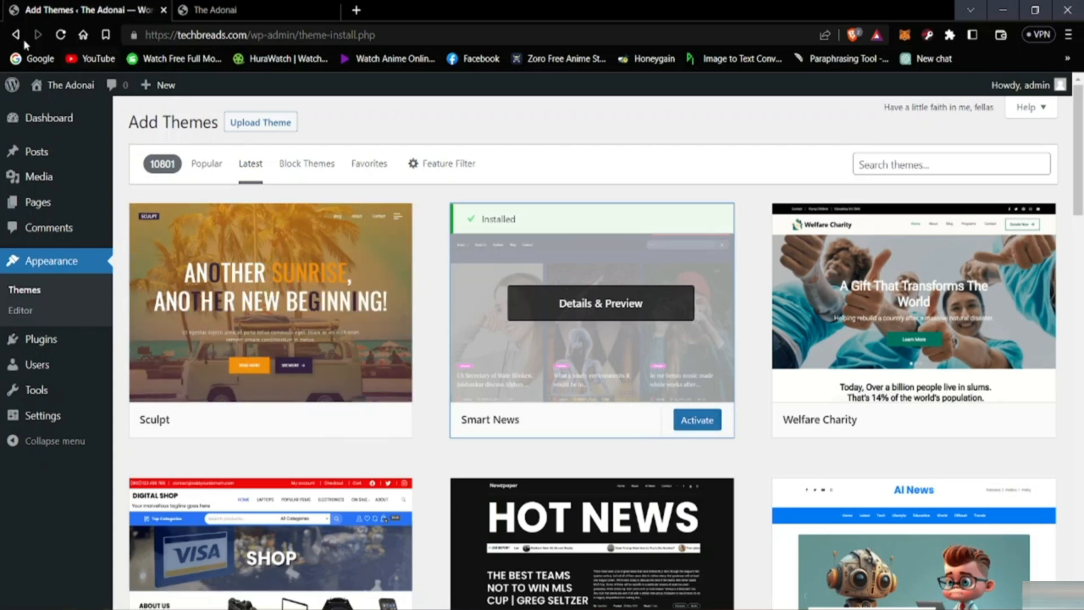
click(35, 293)
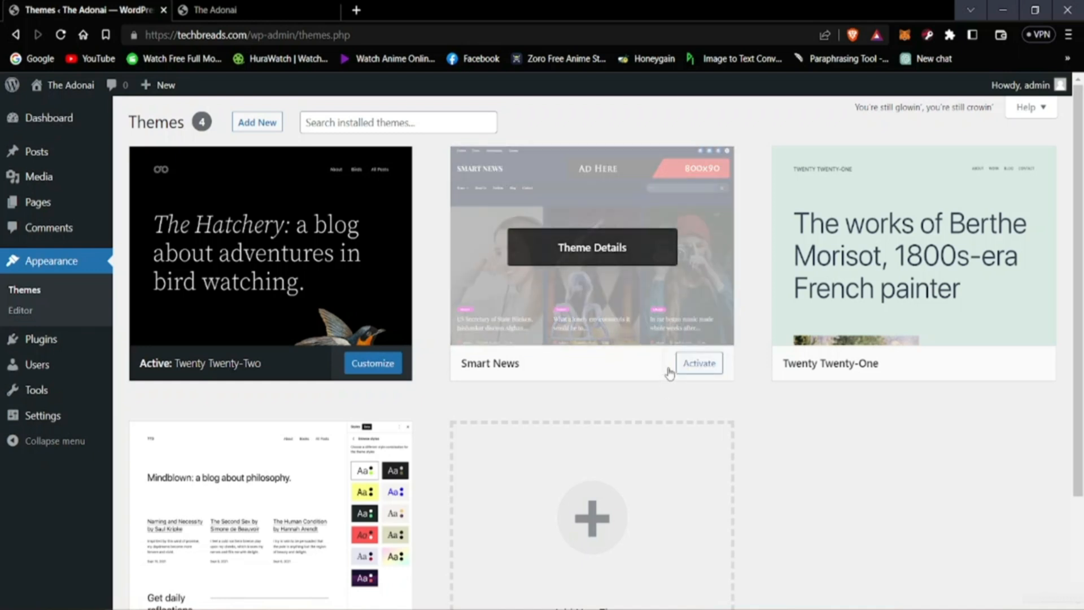
click(689, 371)
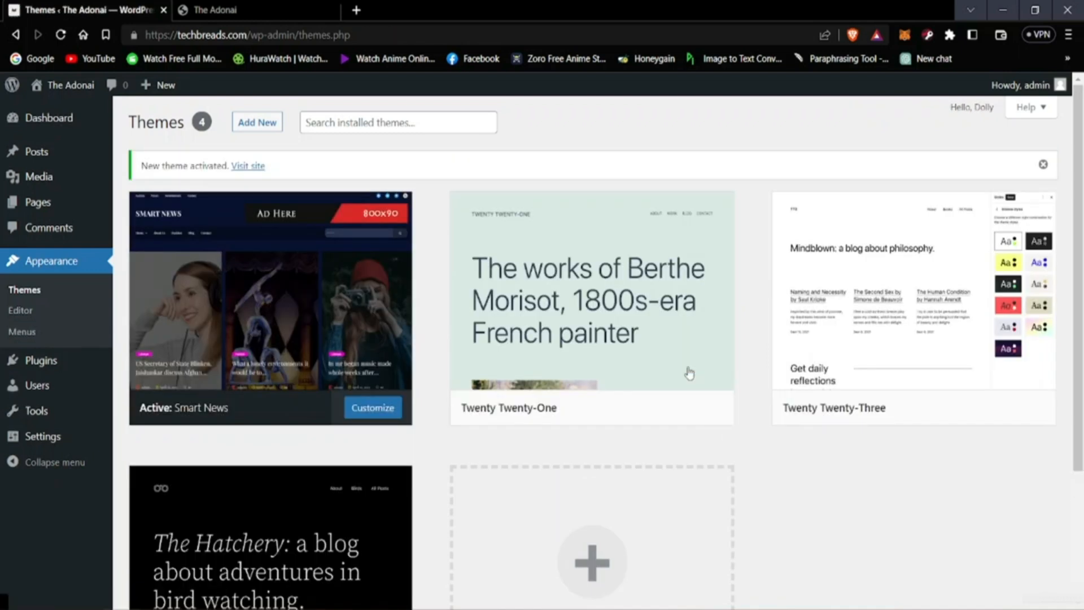
mouse_move(686, 376)
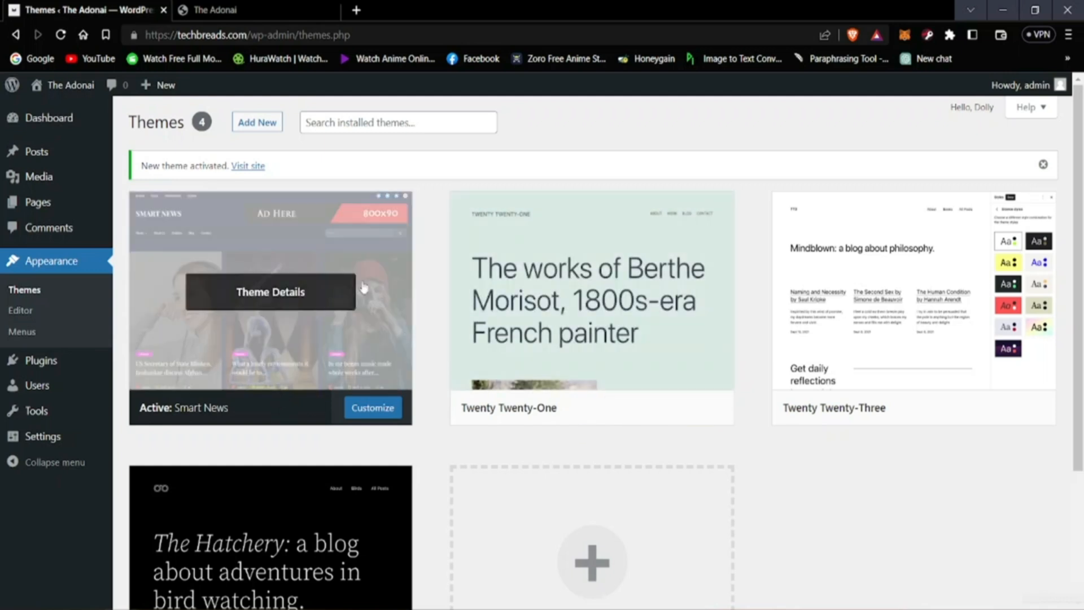
Step: Reload the live site and examine how the Smart News theme displays its header, posts and Recent Stories section
click(218, 10)
click(59, 37)
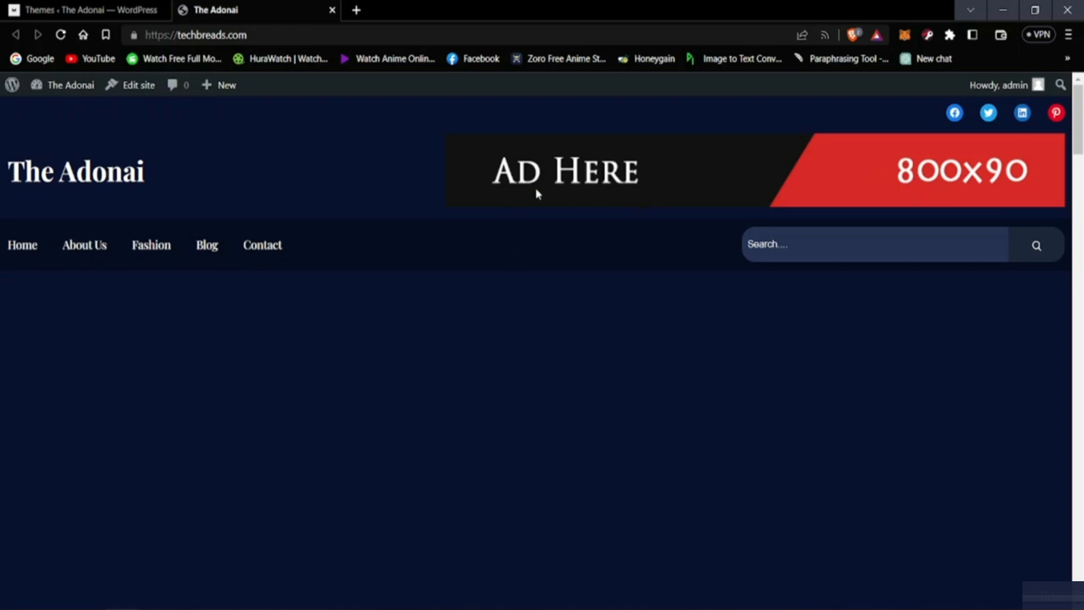
scroll(559, 286, down, 10)
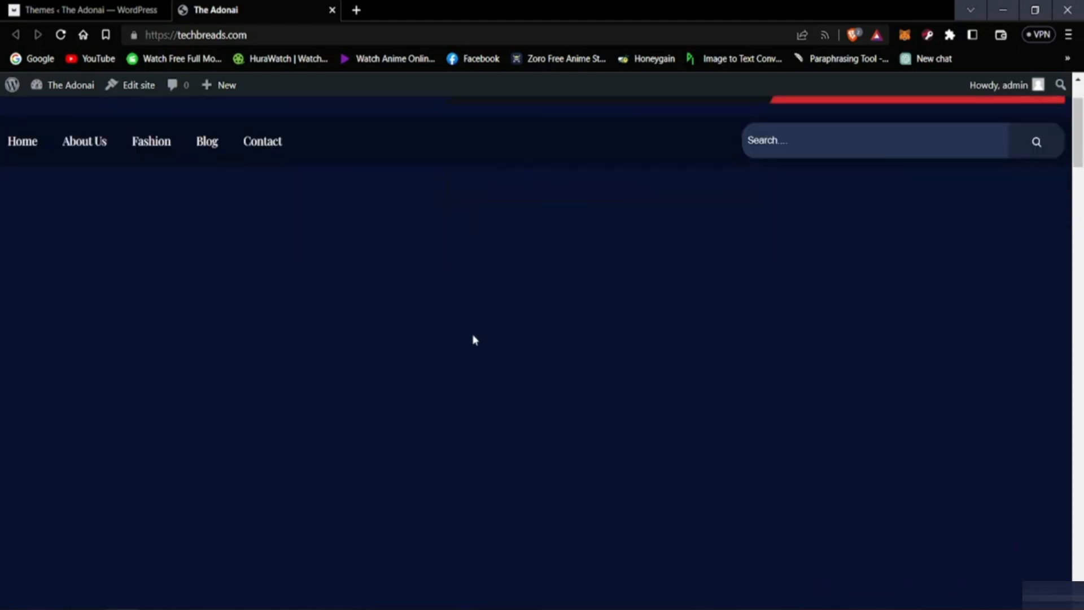
scroll(376, 368, up, 5)
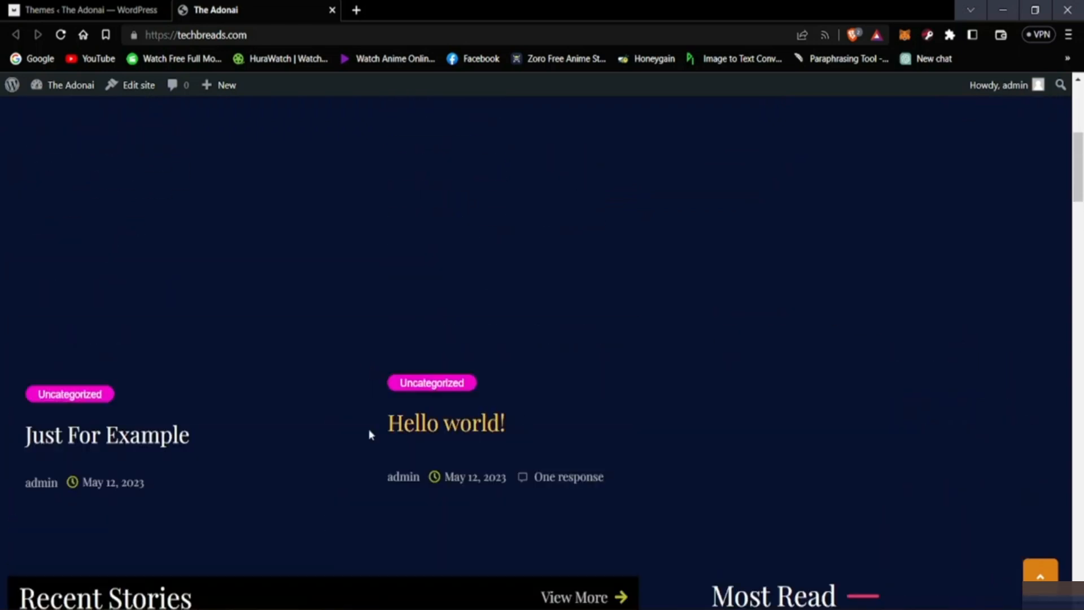
scroll(430, 435, down, 3)
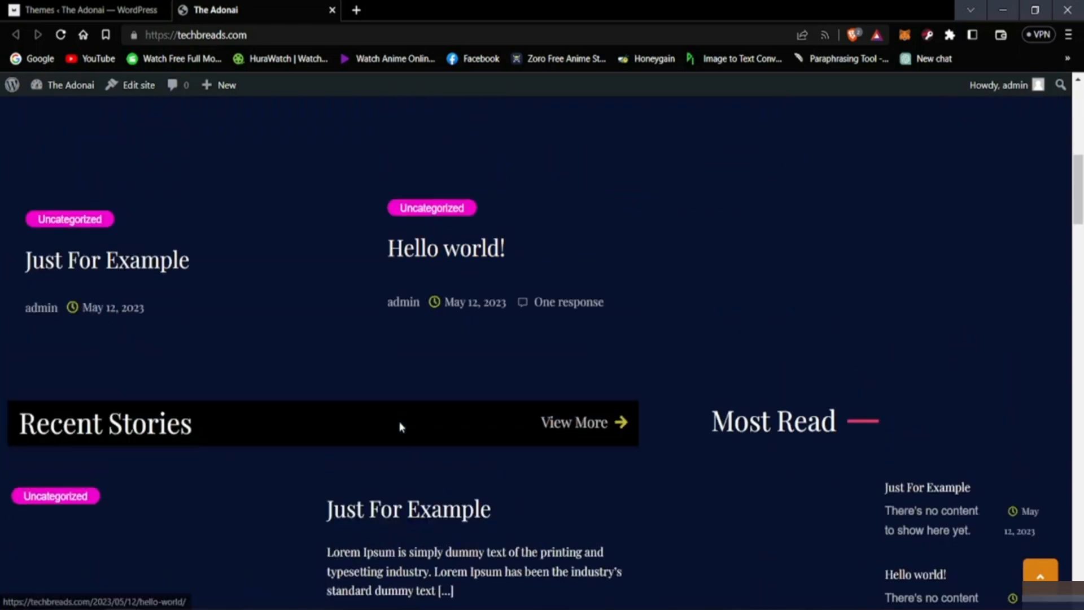
scroll(418, 412, up, 3)
scroll(436, 403, down, 4)
scroll(395, 401, up, 10)
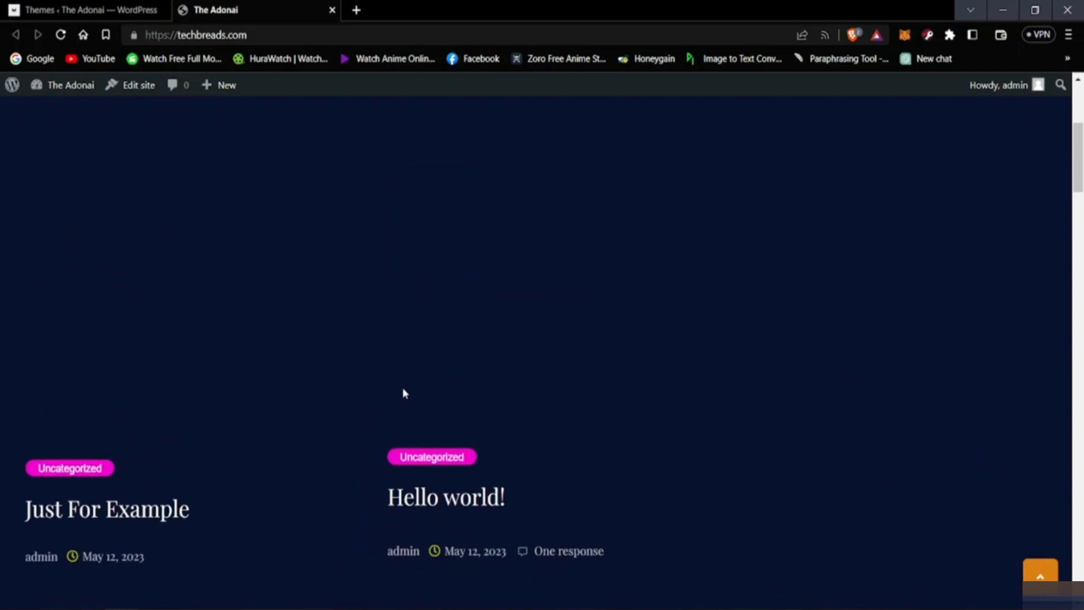
scroll(368, 398, down, 5)
scroll(331, 392, up, 5)
scroll(286, 407, up, 3)
scroll(287, 410, down, 4)
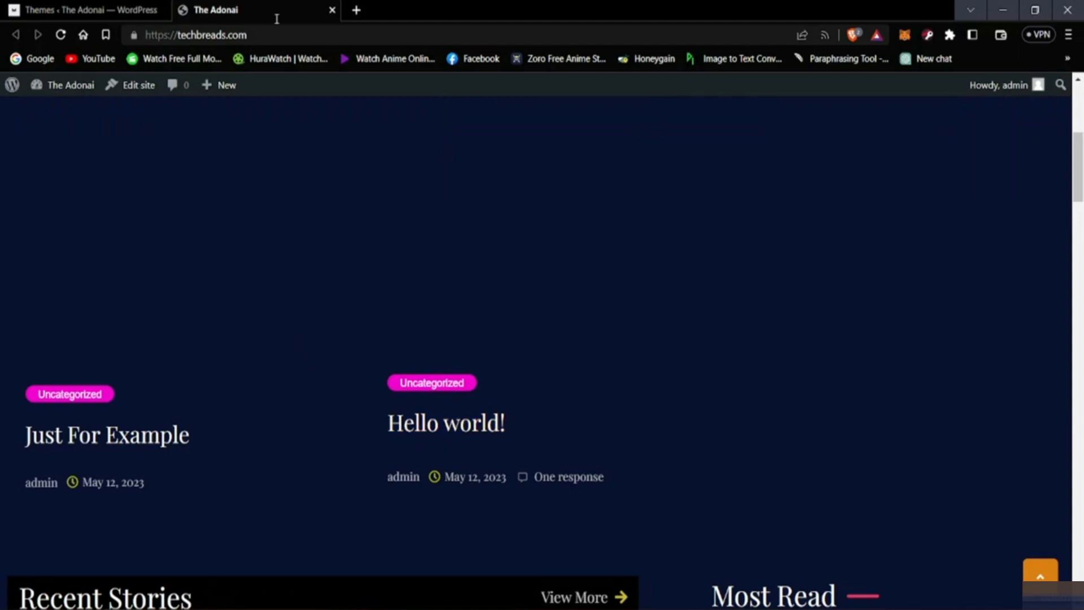
Step: Open the list of all posts in the admin area and compare it with the posts on the live homepage
click(113, 10)
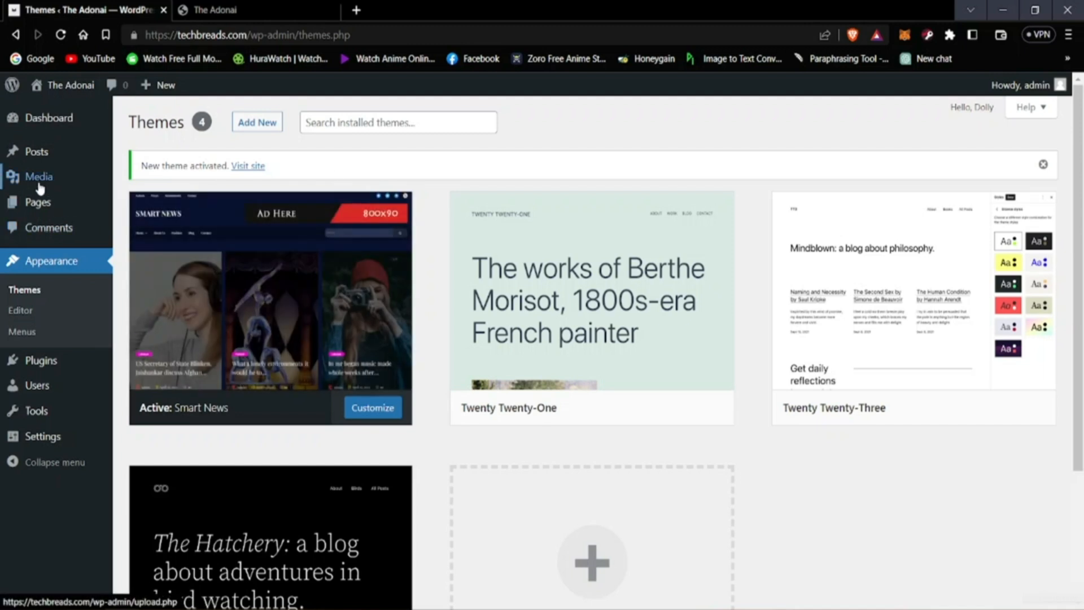
mouse_move(42, 159)
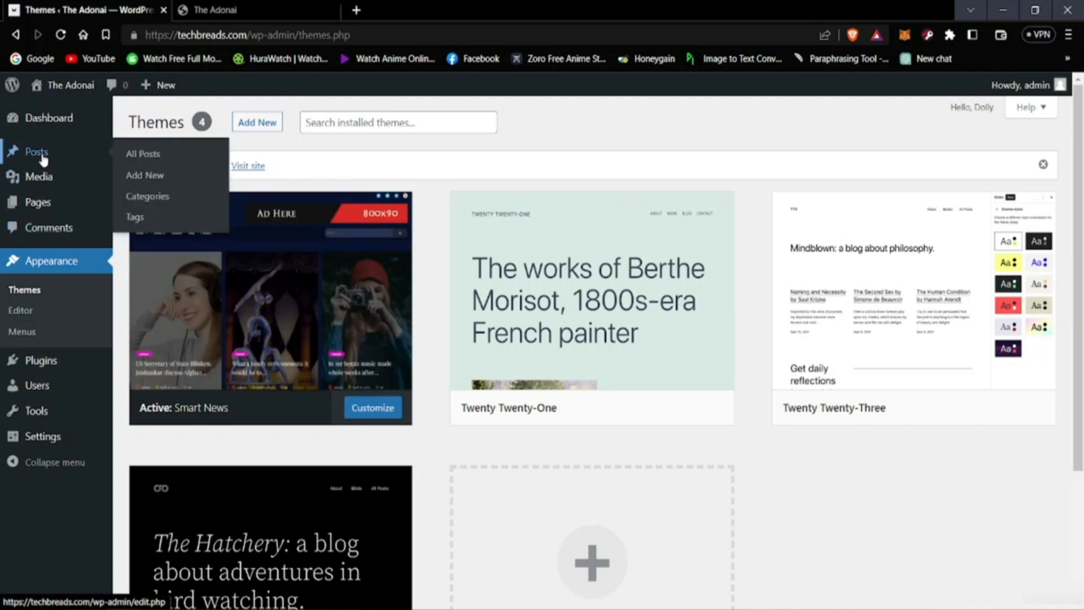
click(144, 154)
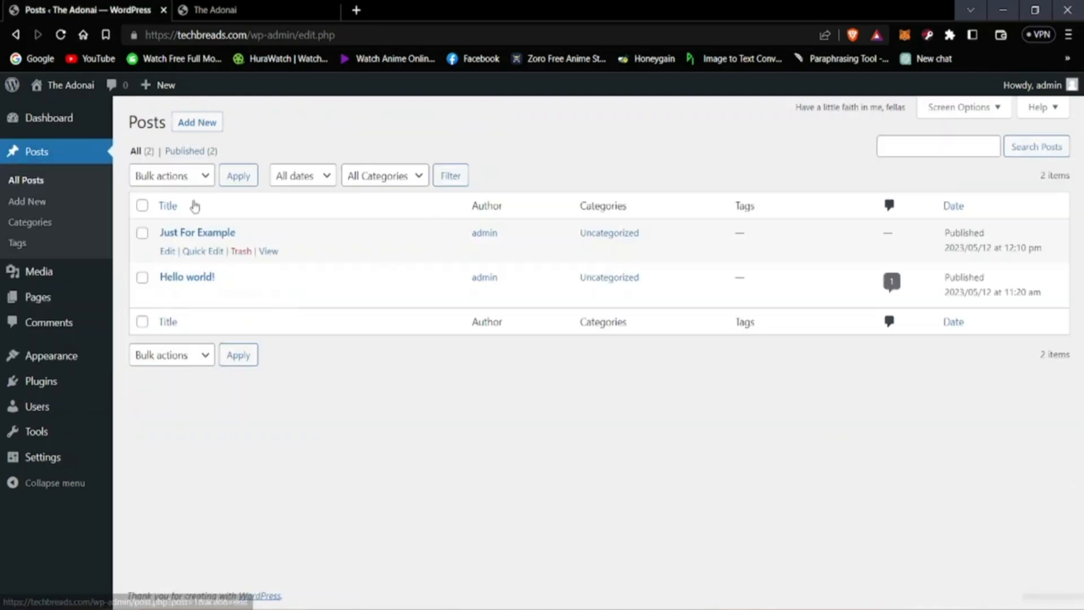
click(209, 9)
scroll(183, 503, down, 1)
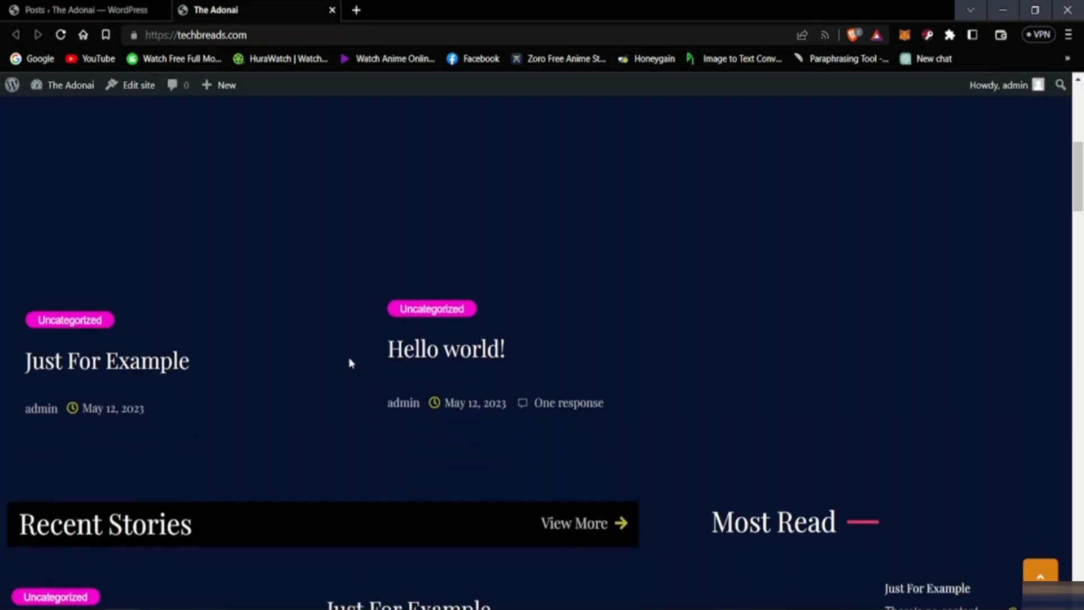
click(163, 6)
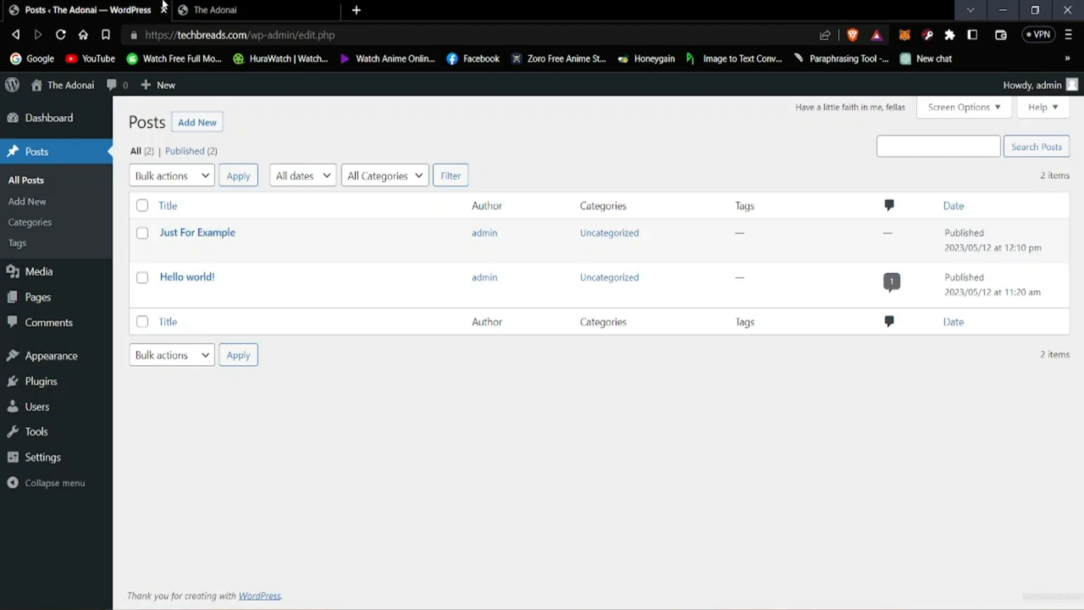
Step: Start a new post and title it "Just another Post"
click(197, 122)
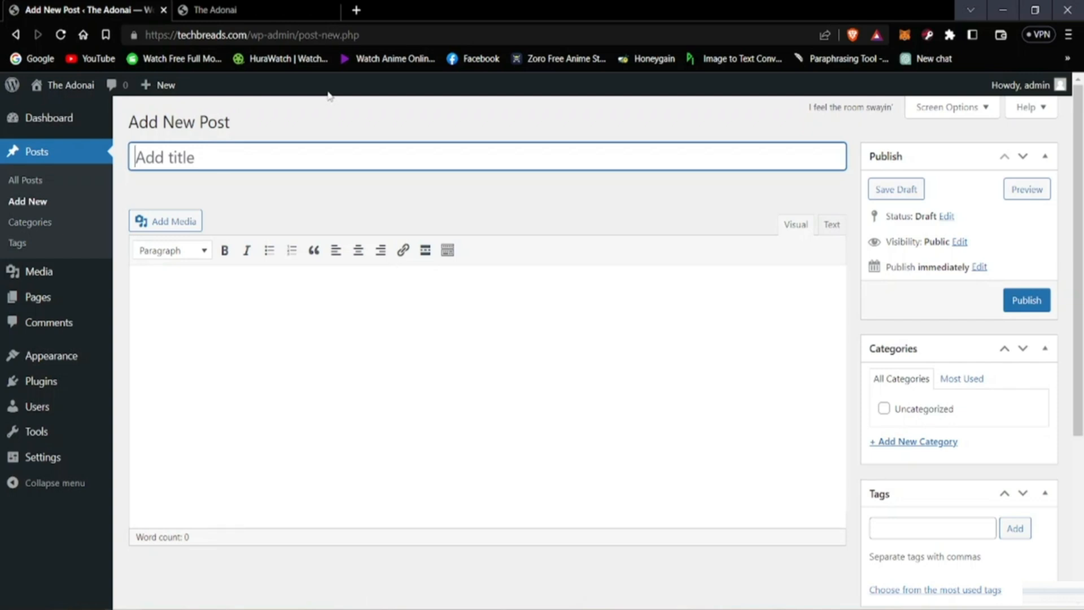
text(J)
key(BackSpace)
key(BackSpace)
text(Just another Post)
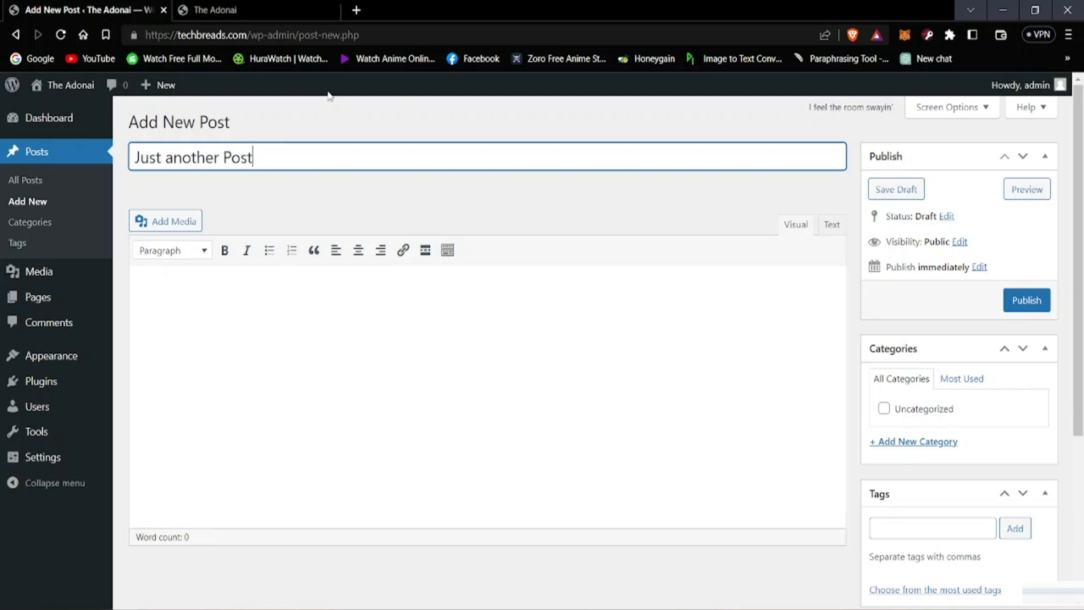
Step: Search the web for "lorem" in a new browser tab and open the lipsum.com site for placeholder text
click(352, 328)
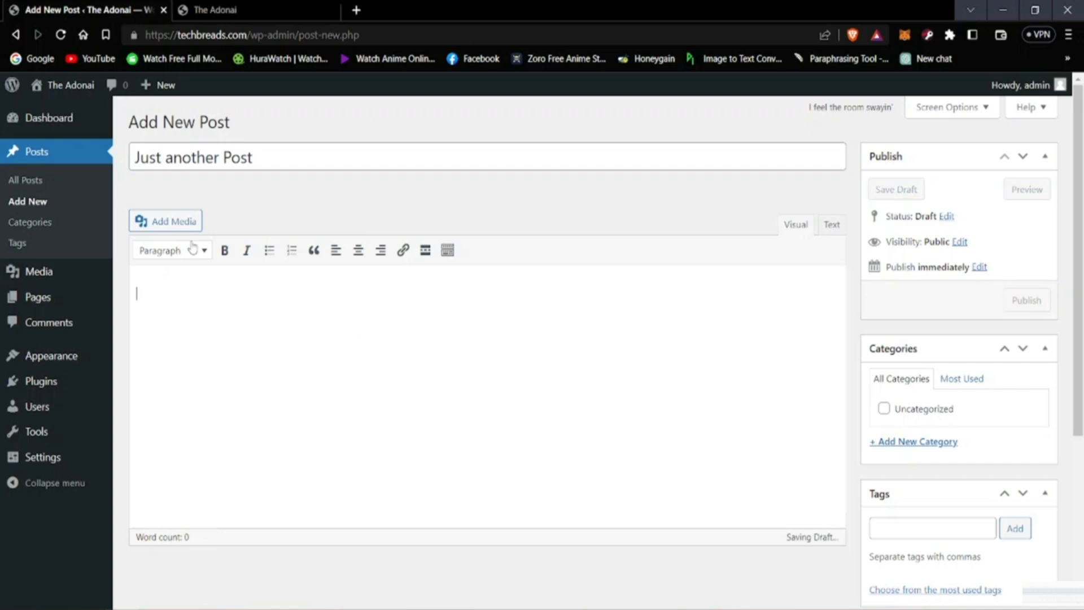
click(356, 10)
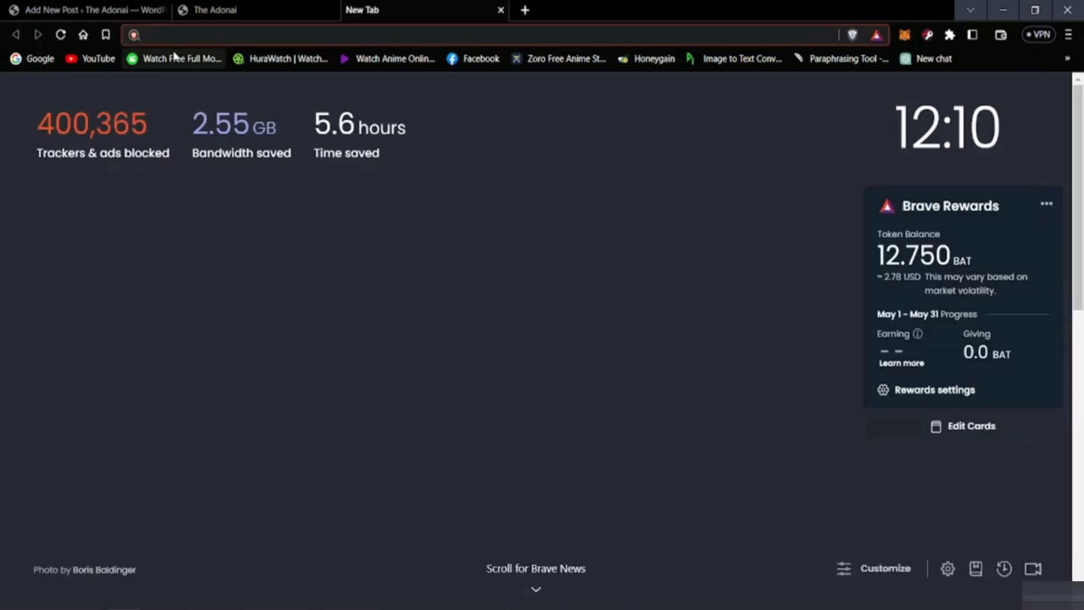
text(lorem)
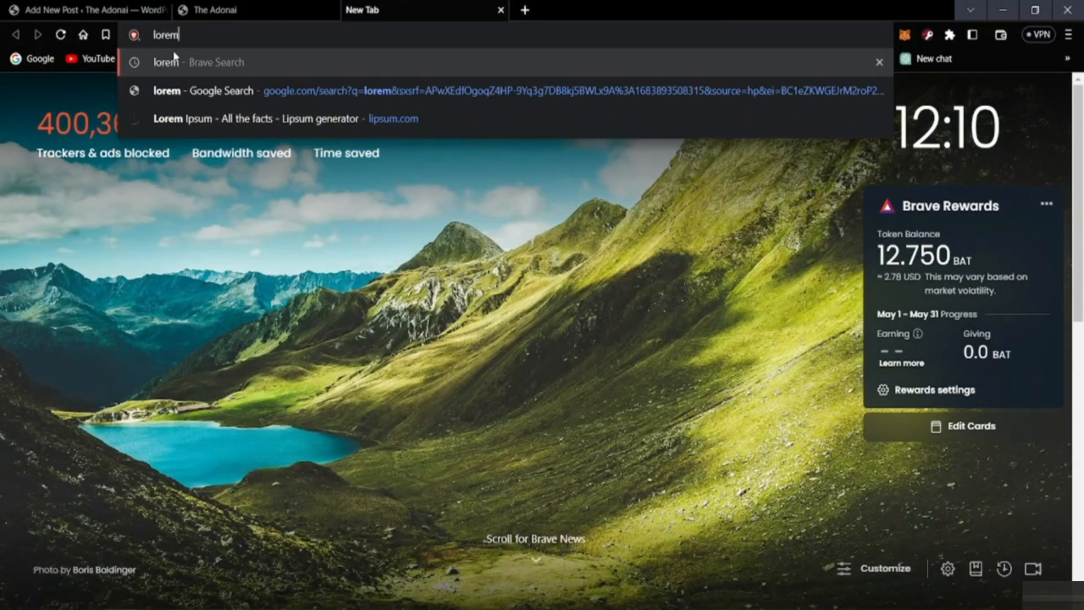
key(Return)
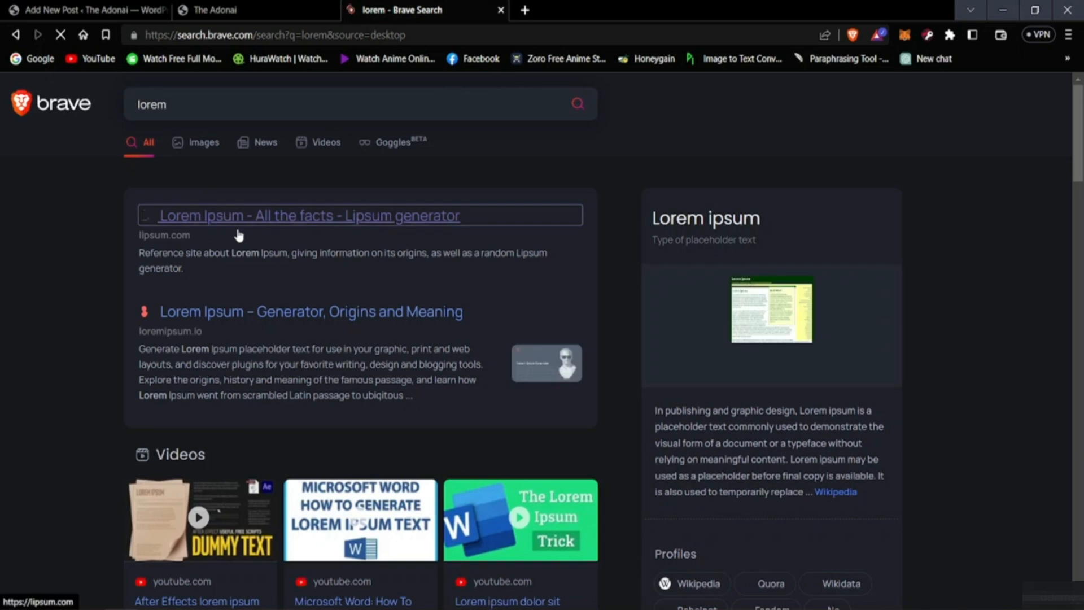
click(367, 225)
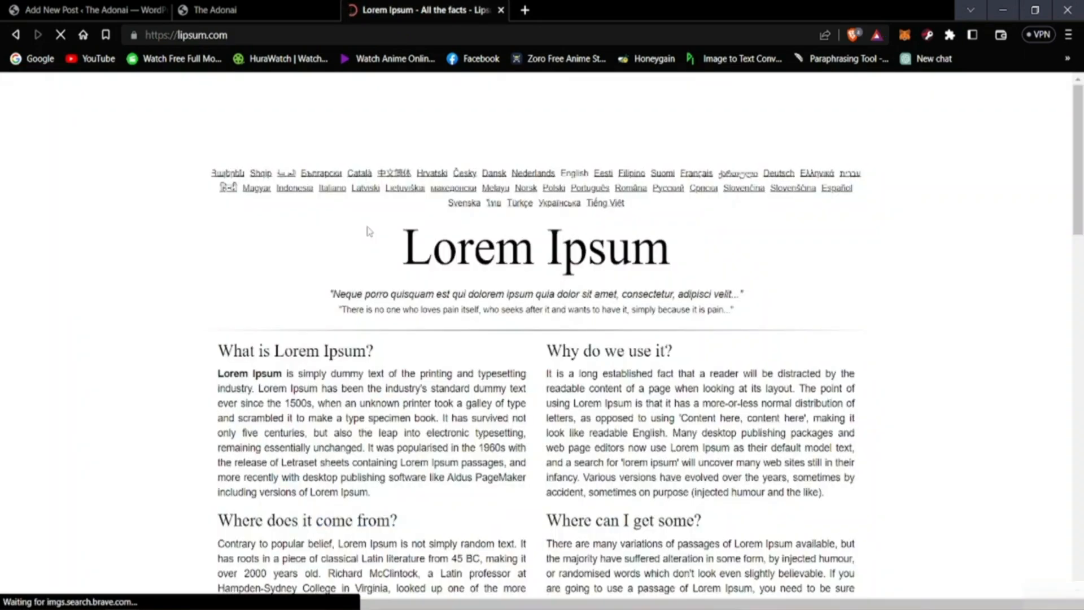
Step: Return to the new post and paste the paragraph explaining what Lorem Ipsum is into its body
click(21, 5)
click(297, 297)
right_click(228, 321)
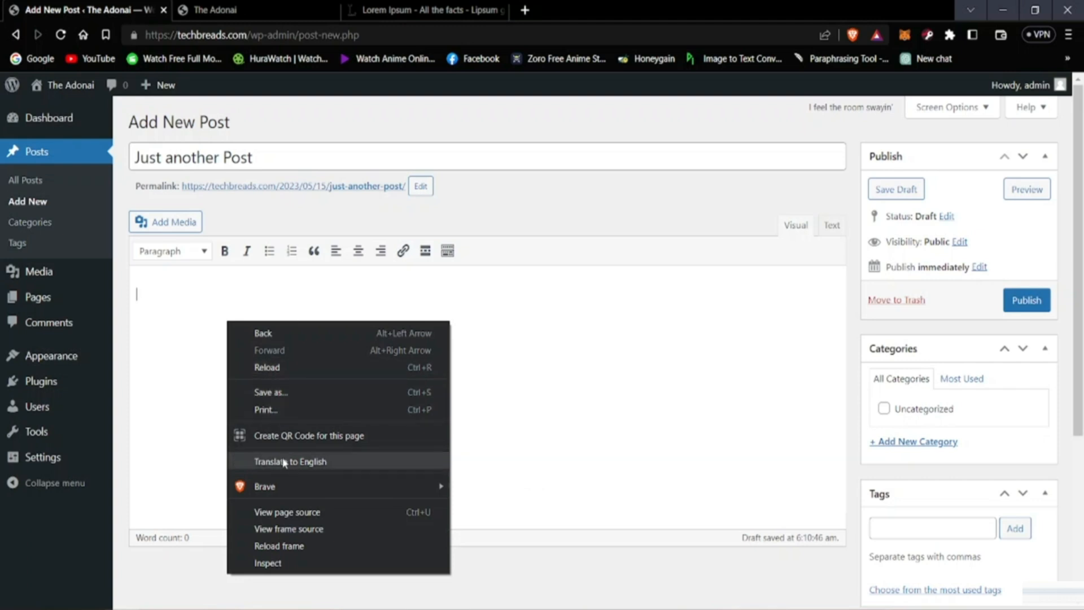
right_click(183, 320)
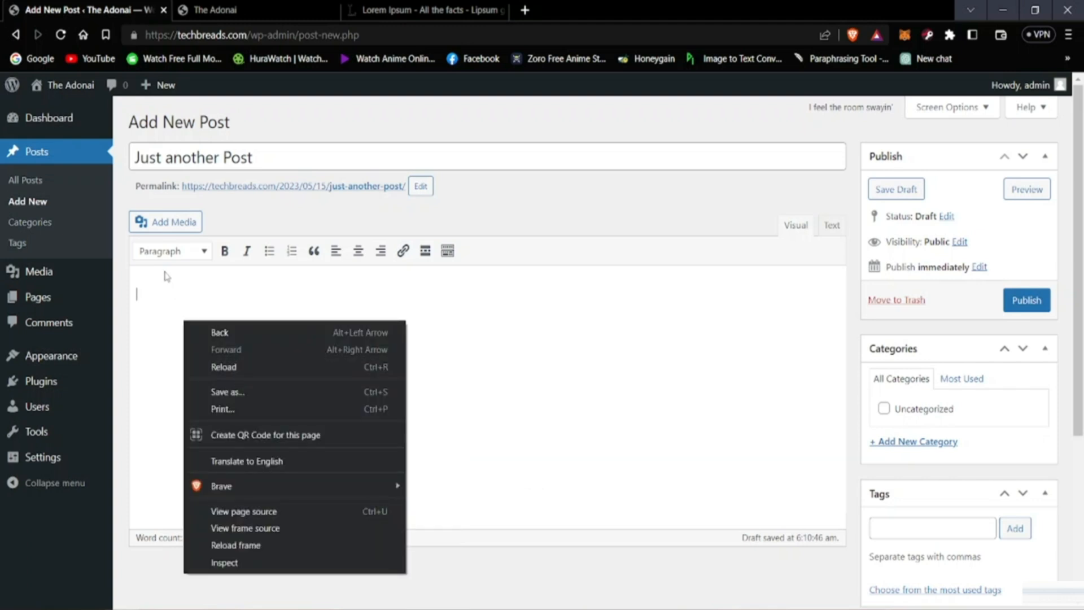
click(165, 272)
right_click(199, 287)
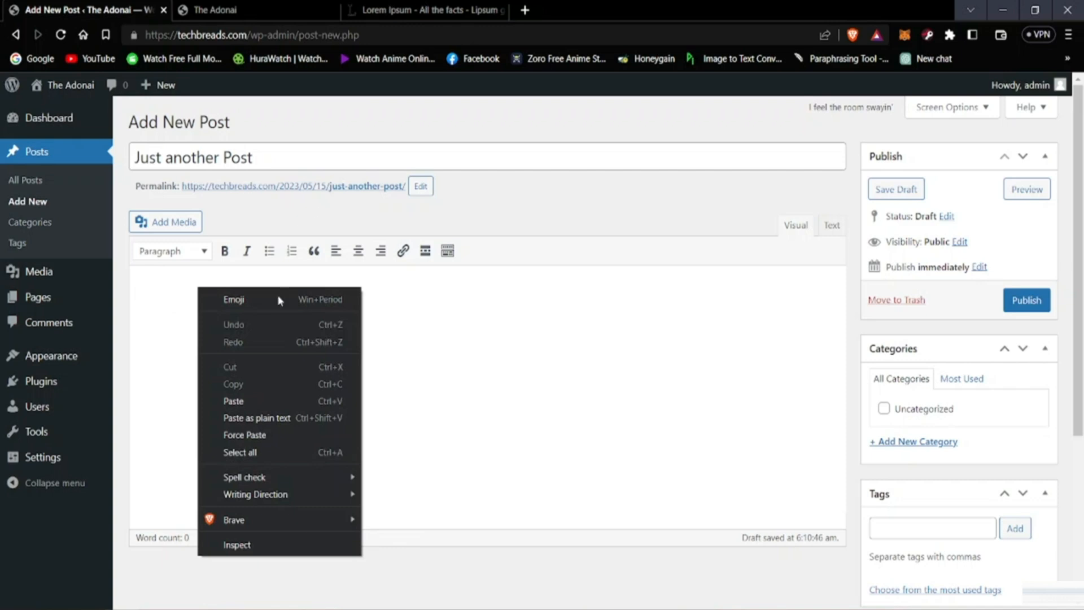
click(245, 402)
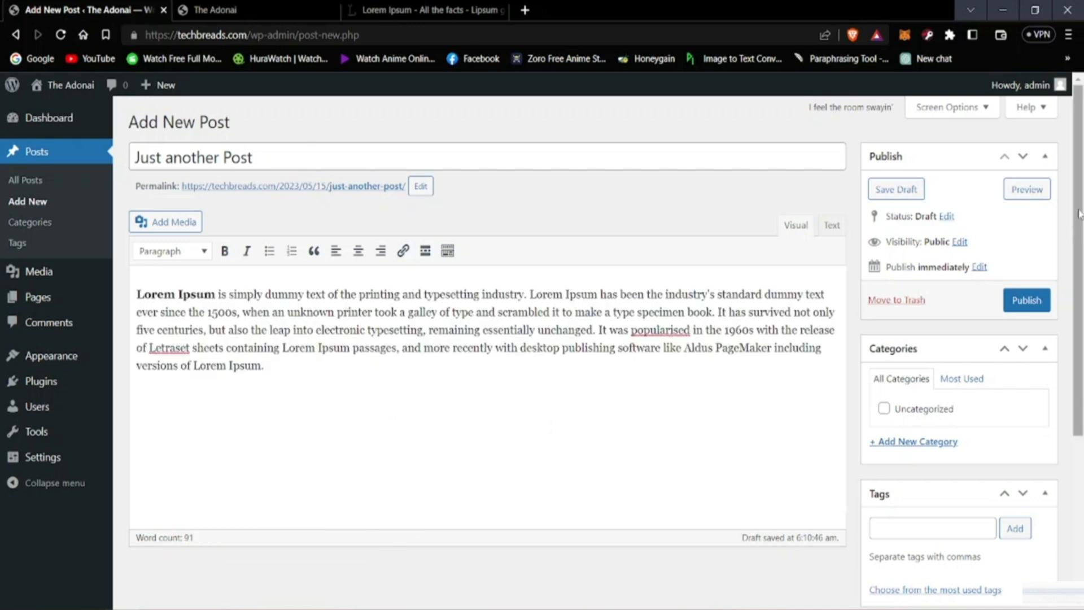
Step: Publish the "Just another Post" post and check the open homepage before returning to the post editor
click(1017, 301)
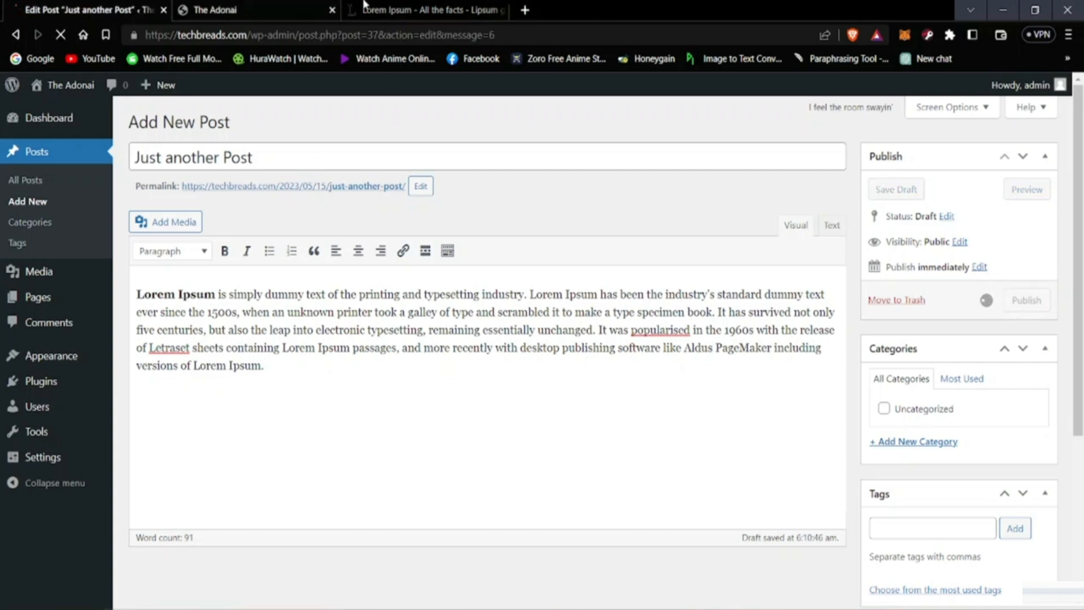
click(299, 4)
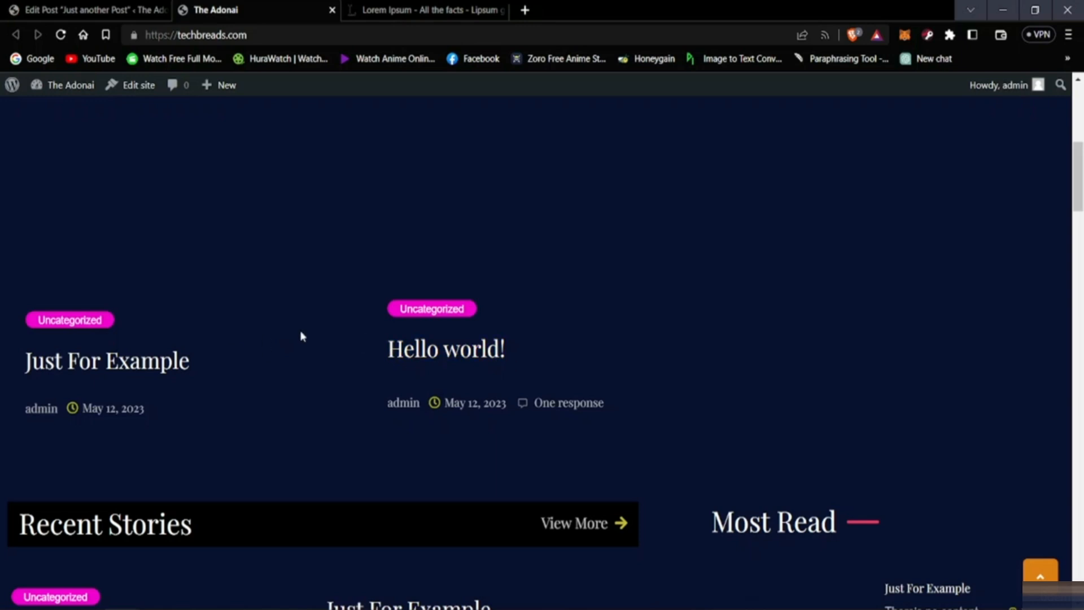
click(84, 10)
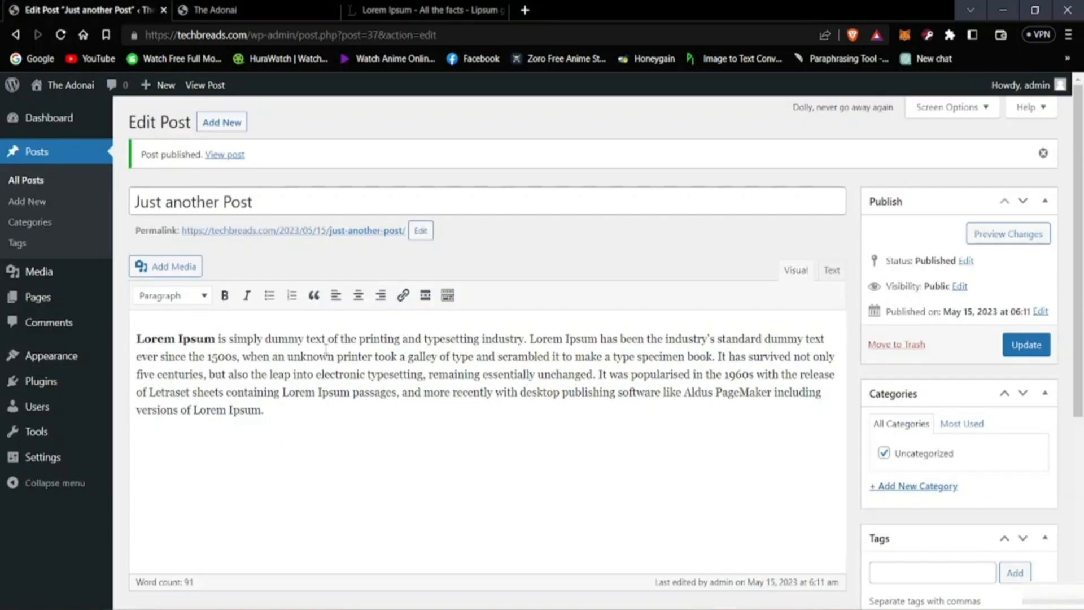
Step: Reload the site's homepage and check how the newly published post is laid out among the others
click(253, 6)
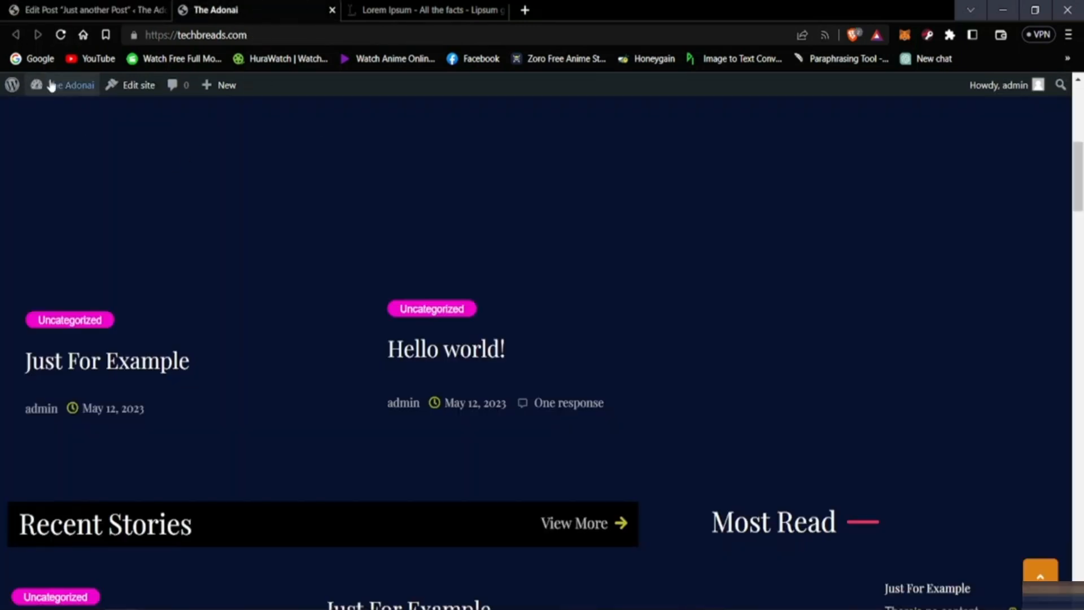
click(60, 35)
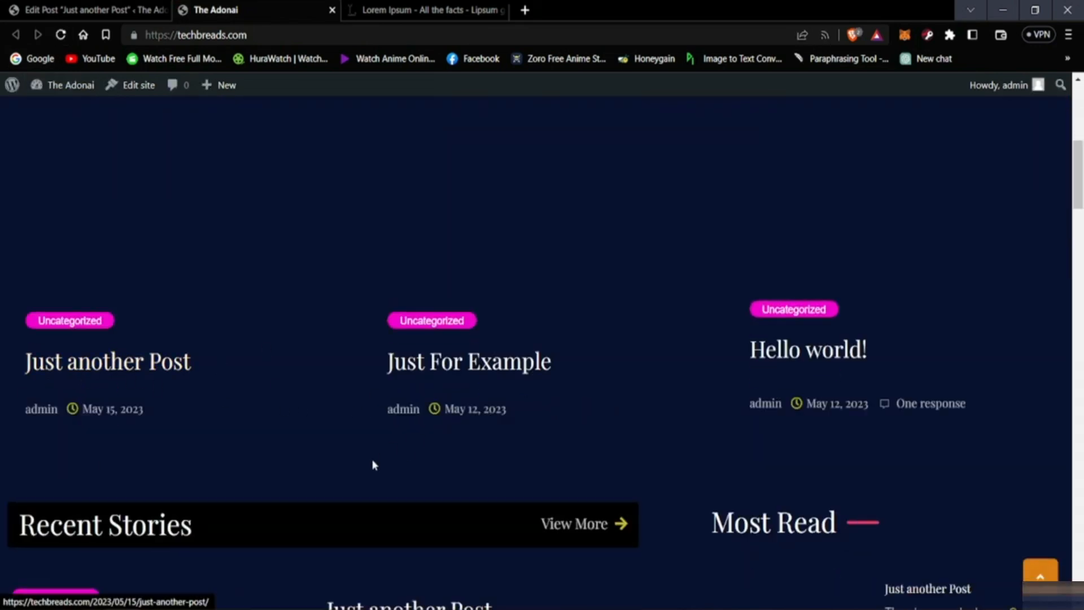
scroll(49, 492, up, 4)
scroll(159, 491, down, 4)
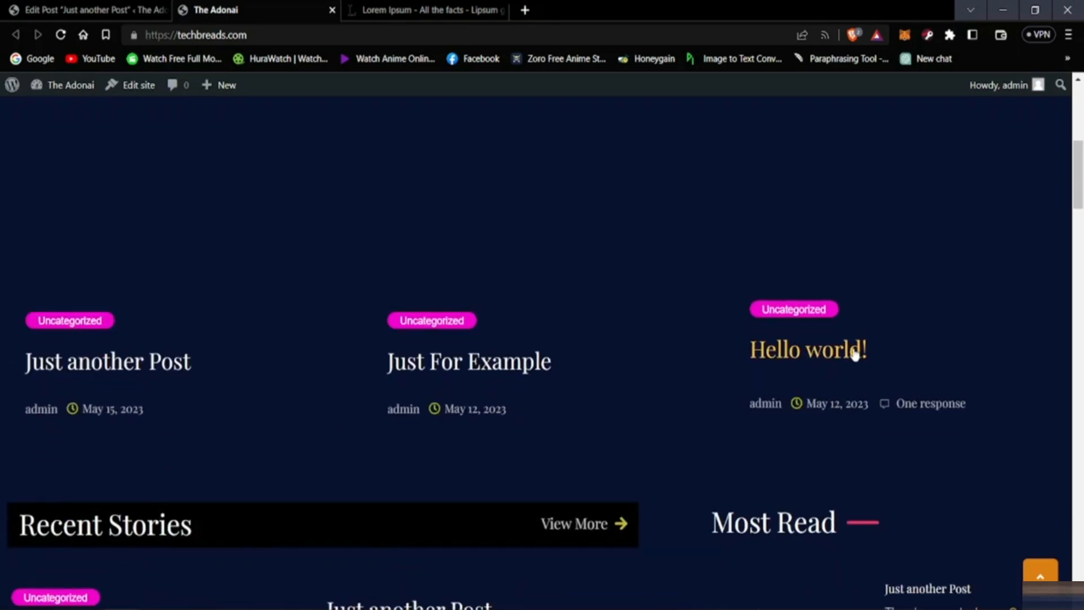
scroll(506, 443, up, 5)
scroll(505, 443, up, 3)
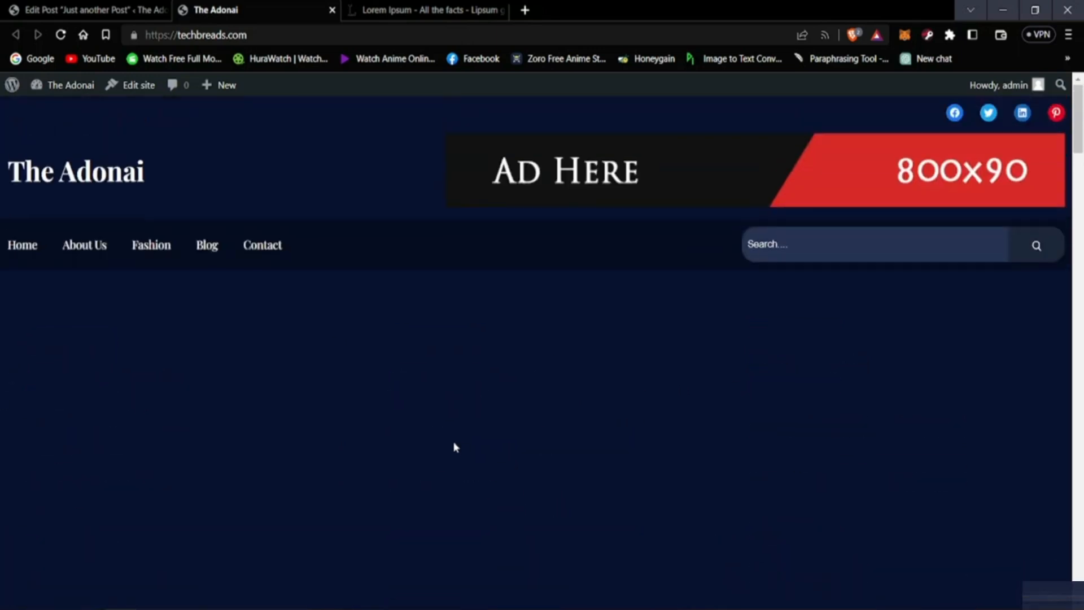
scroll(567, 350, down, 10)
scroll(479, 375, up, 10)
Step: Switch back to the post's tab, open the site editor, look over its design preview and open the Index template for editing
click(137, 10)
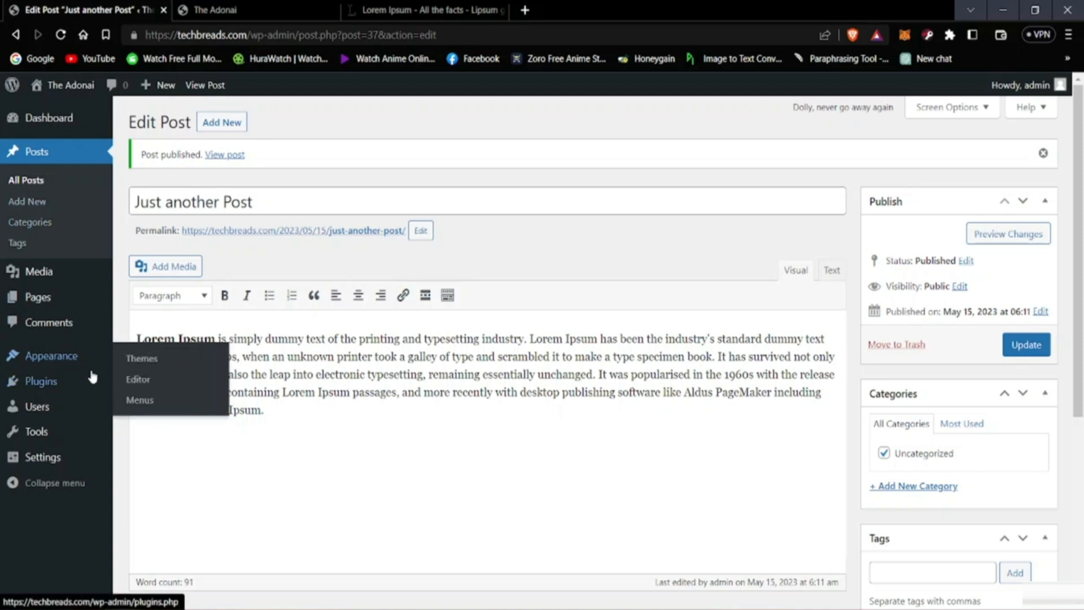
click(151, 382)
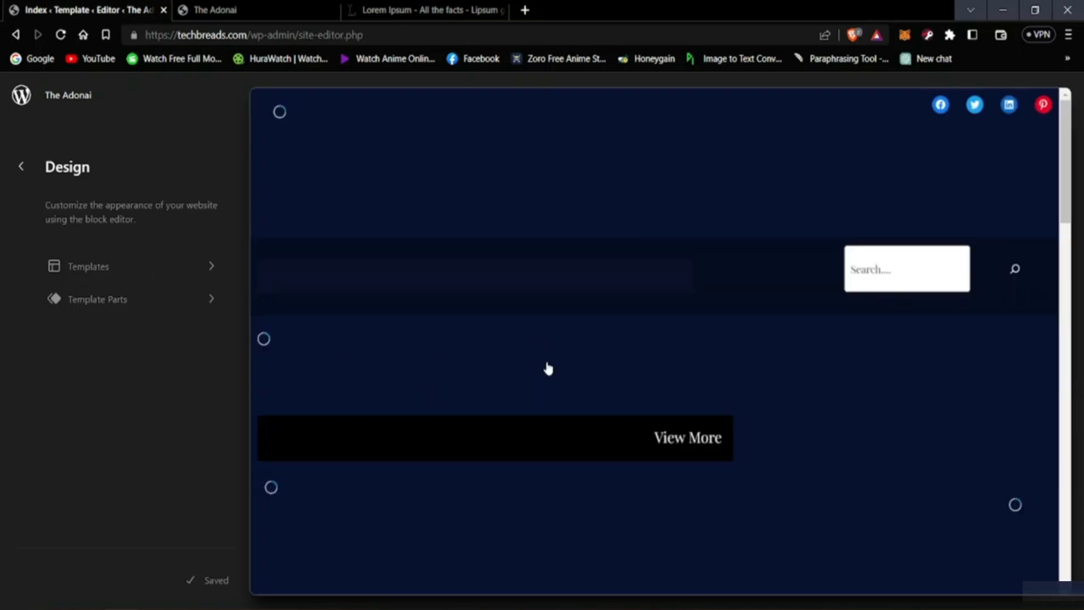
scroll(530, 329, down, 3)
scroll(496, 331, down, 3)
scroll(492, 332, up, 6)
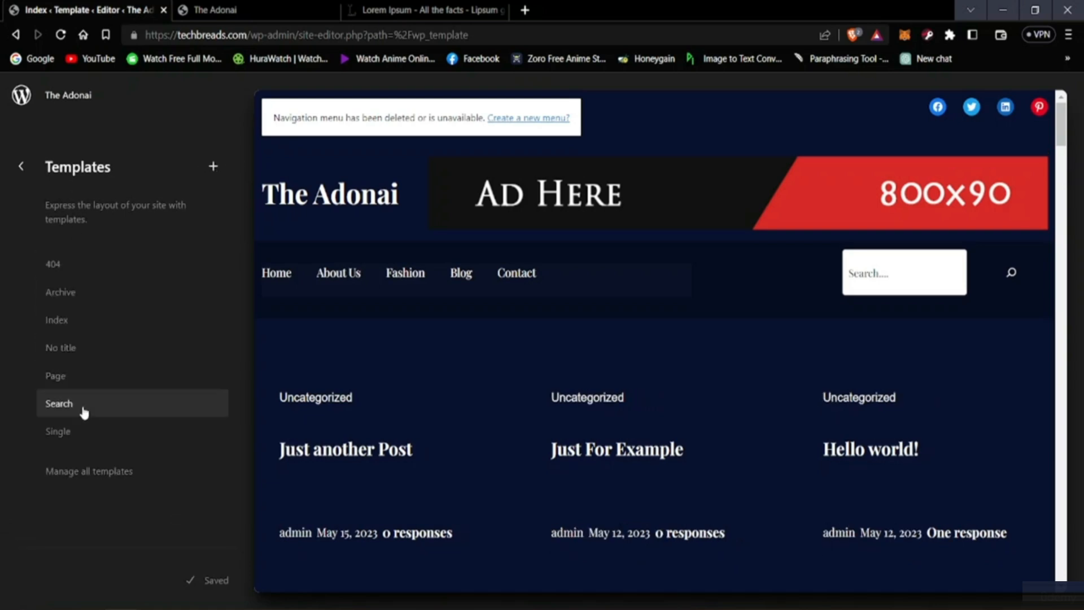
click(21, 167)
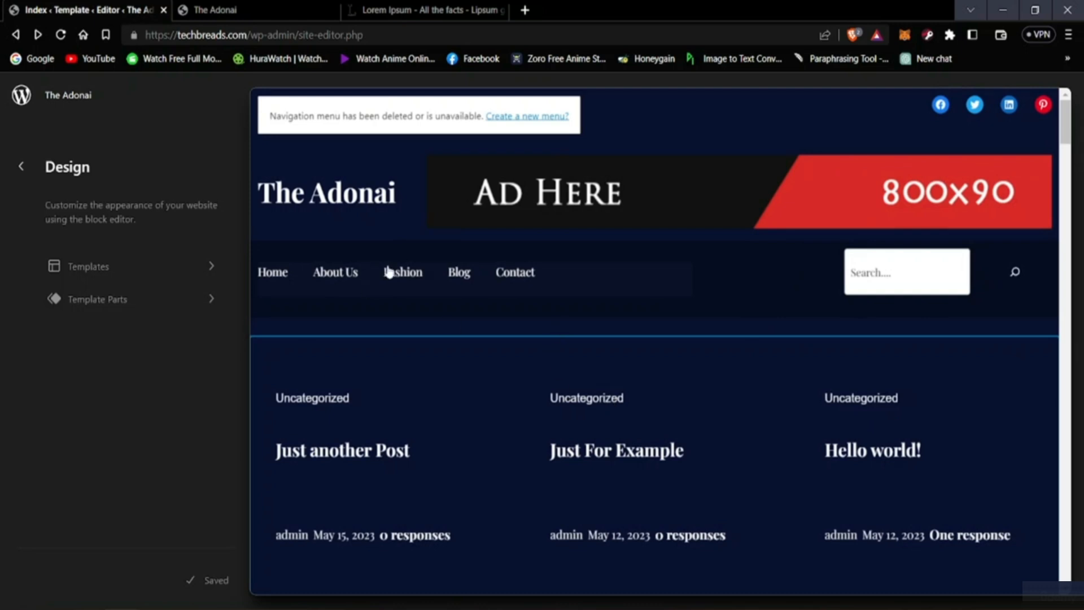
click(489, 272)
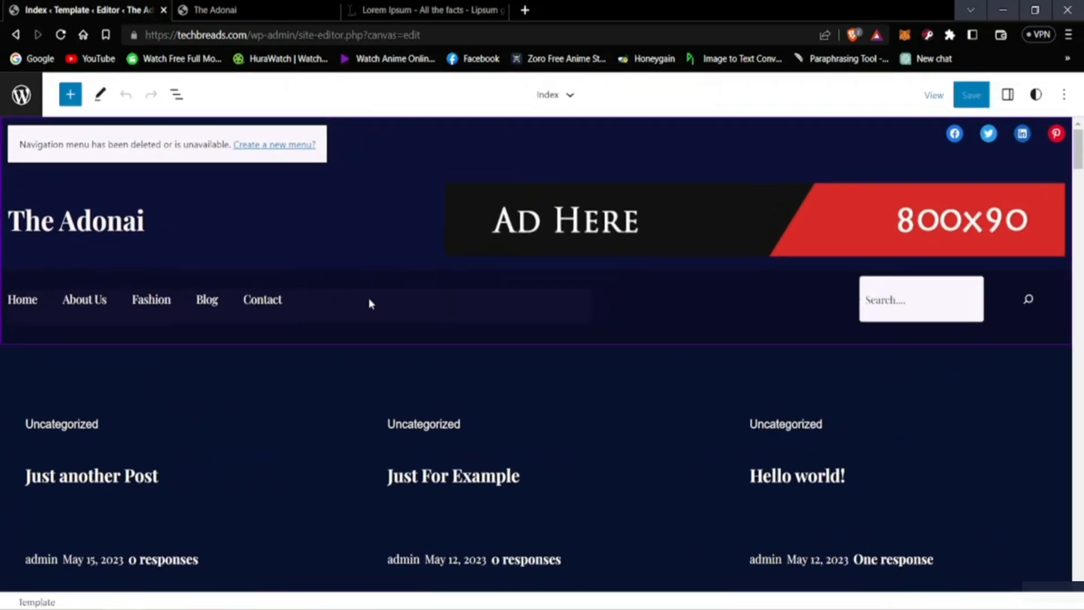
Step: Examine the header's navigation block, including its block options and item justification choices
click(282, 301)
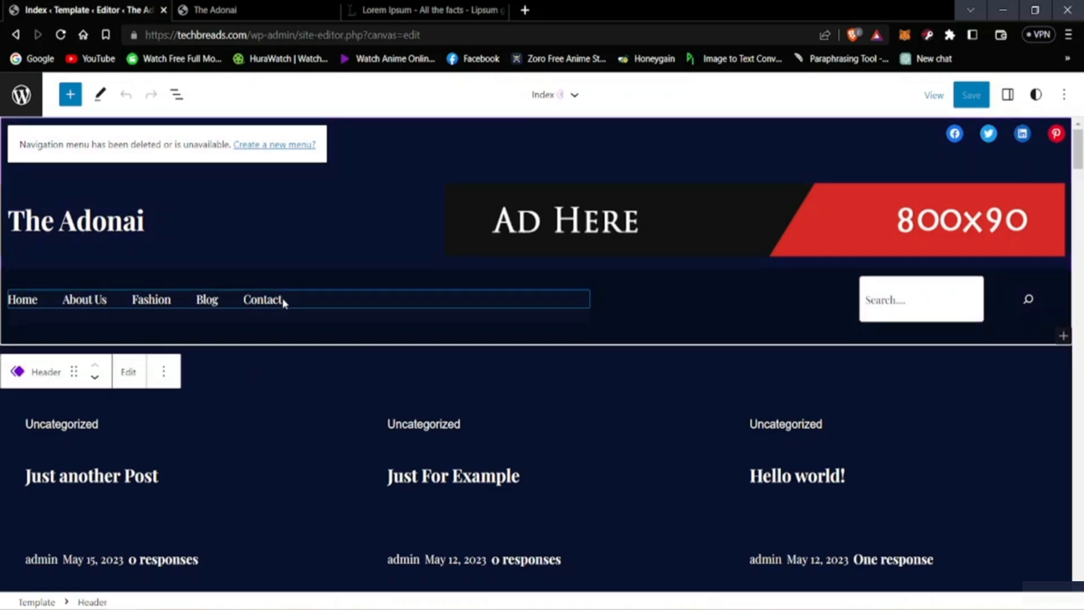
click(405, 312)
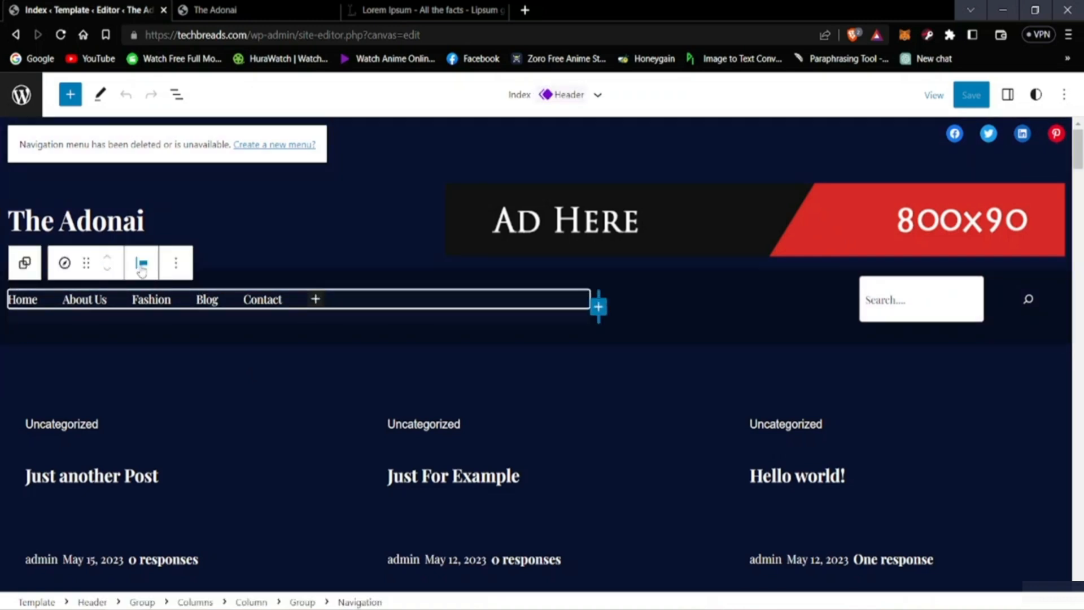
click(175, 271)
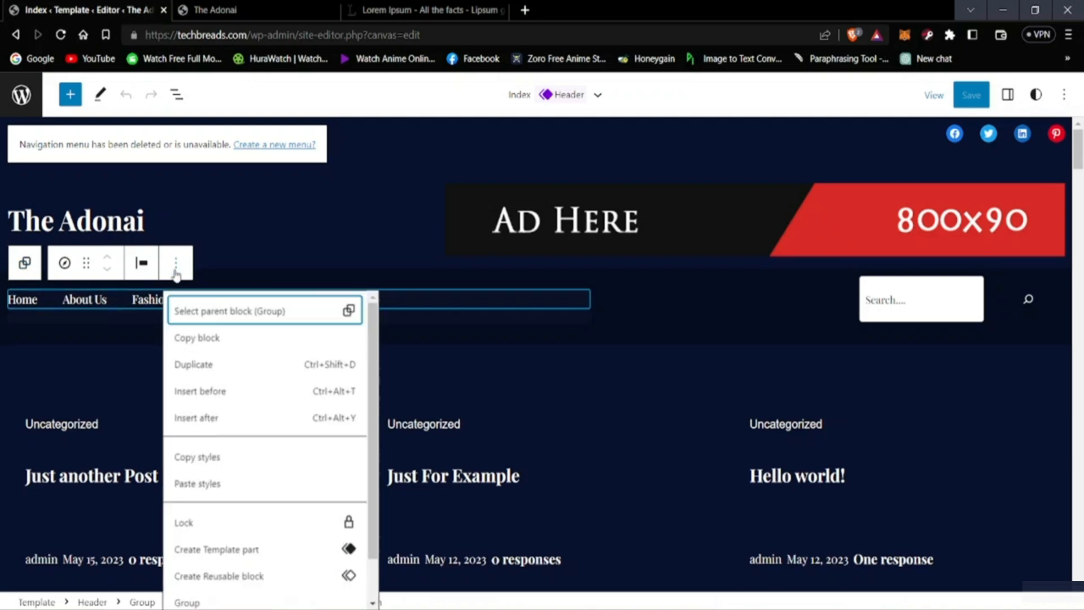
scroll(205, 425, down, 1)
scroll(181, 404, up, 1)
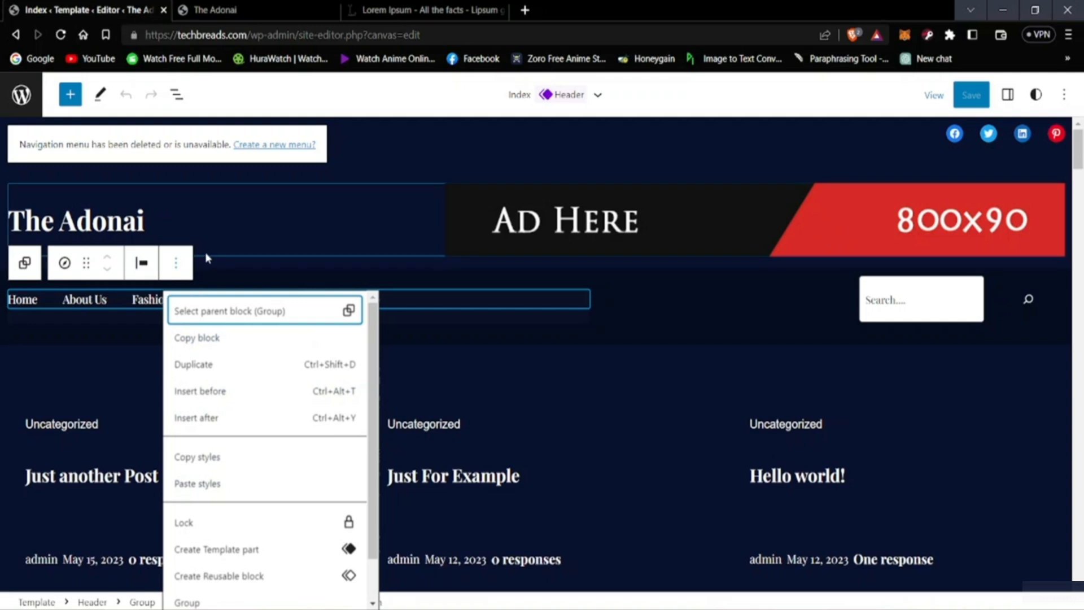
click(141, 263)
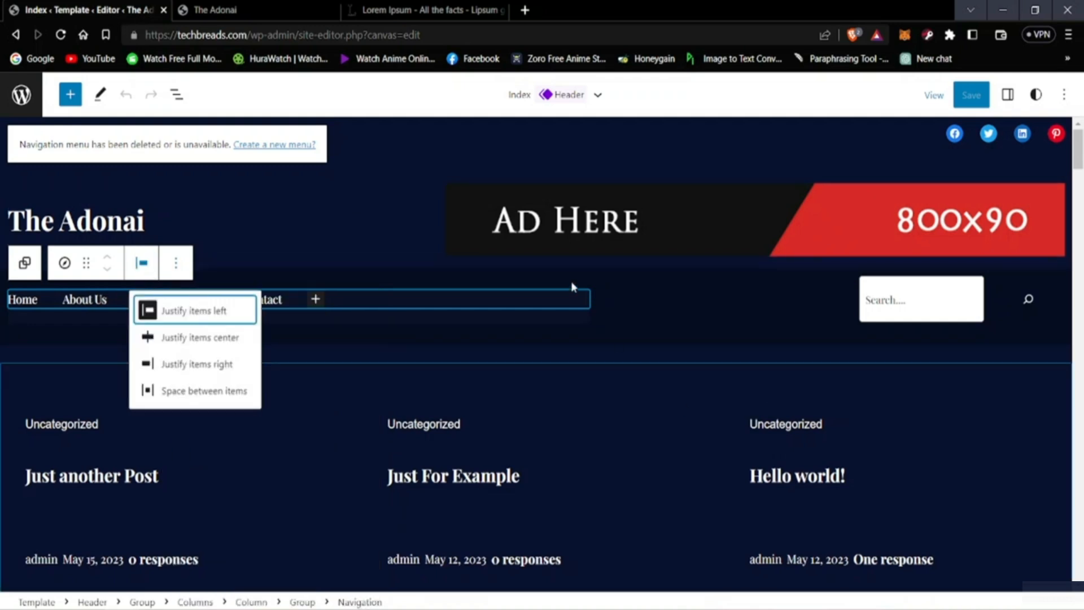
click(581, 383)
click(412, 200)
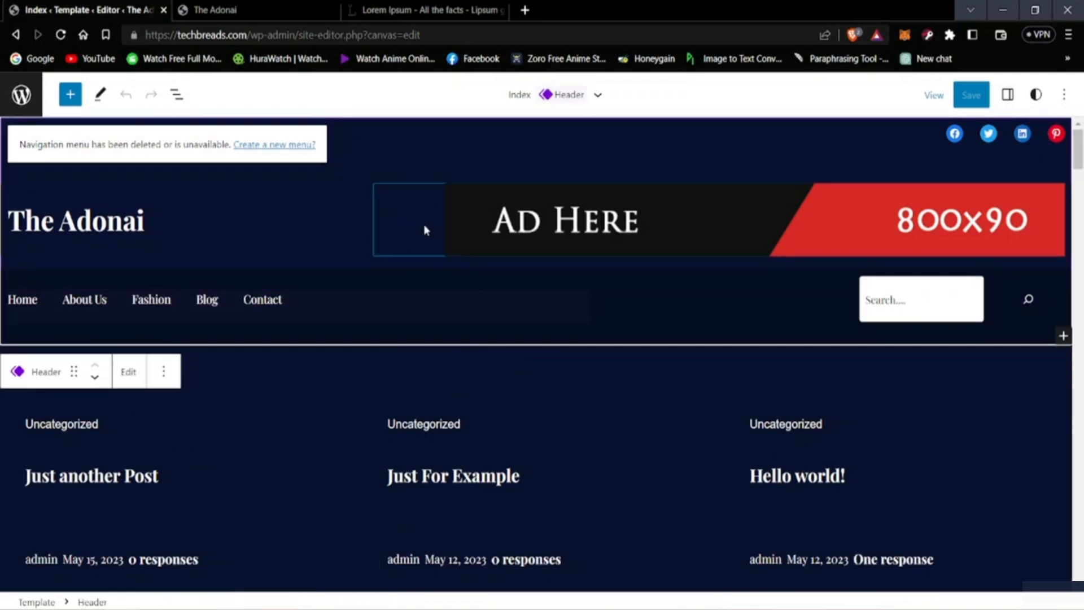
Step: Replace the header's ad banner with the "man with a rock" image from the media library
click(609, 236)
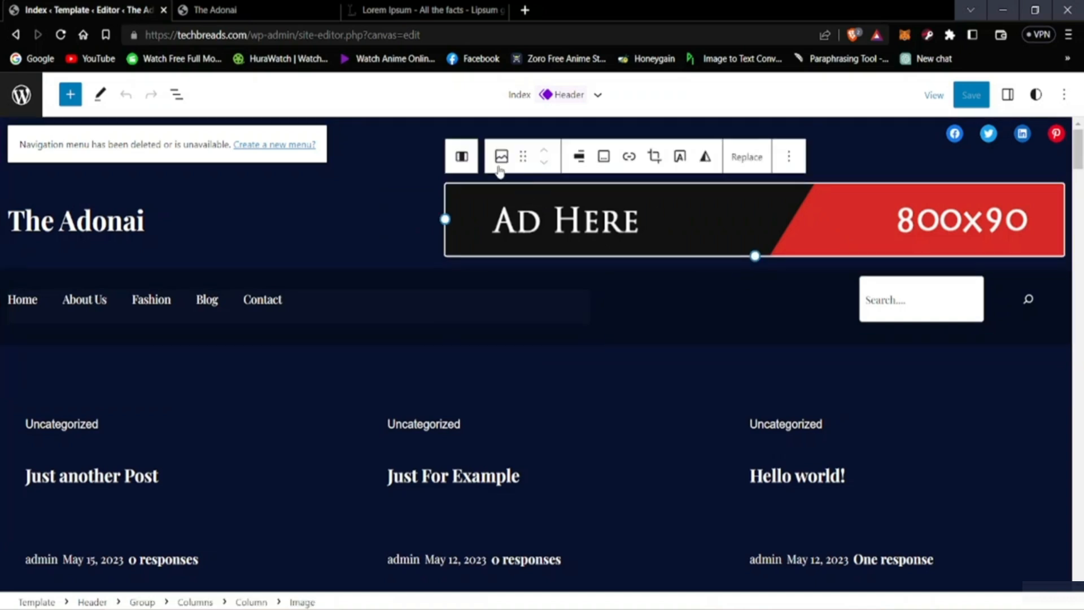
click(755, 161)
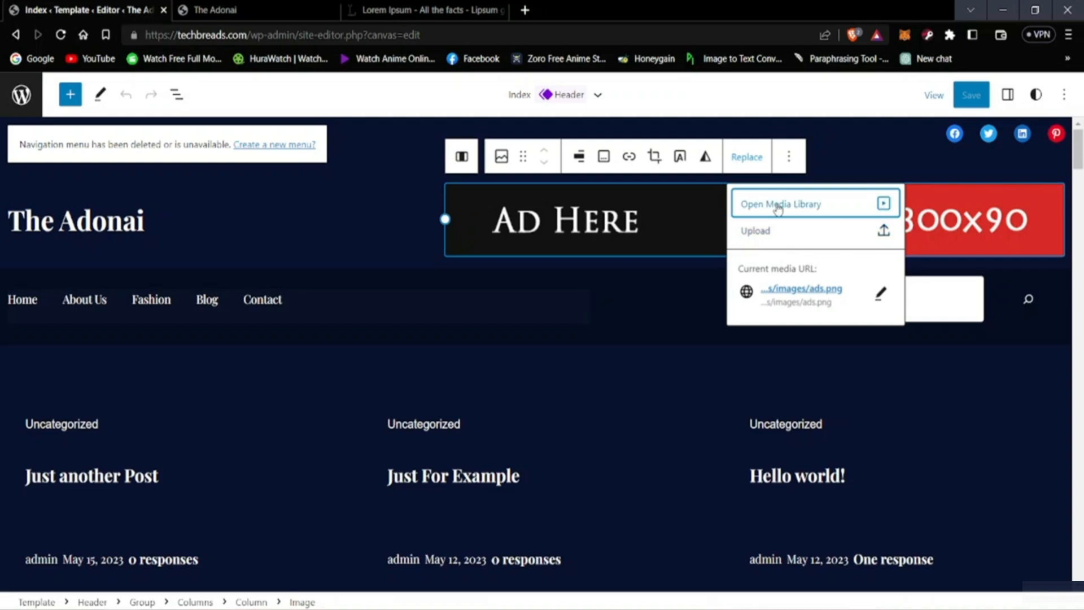
click(779, 206)
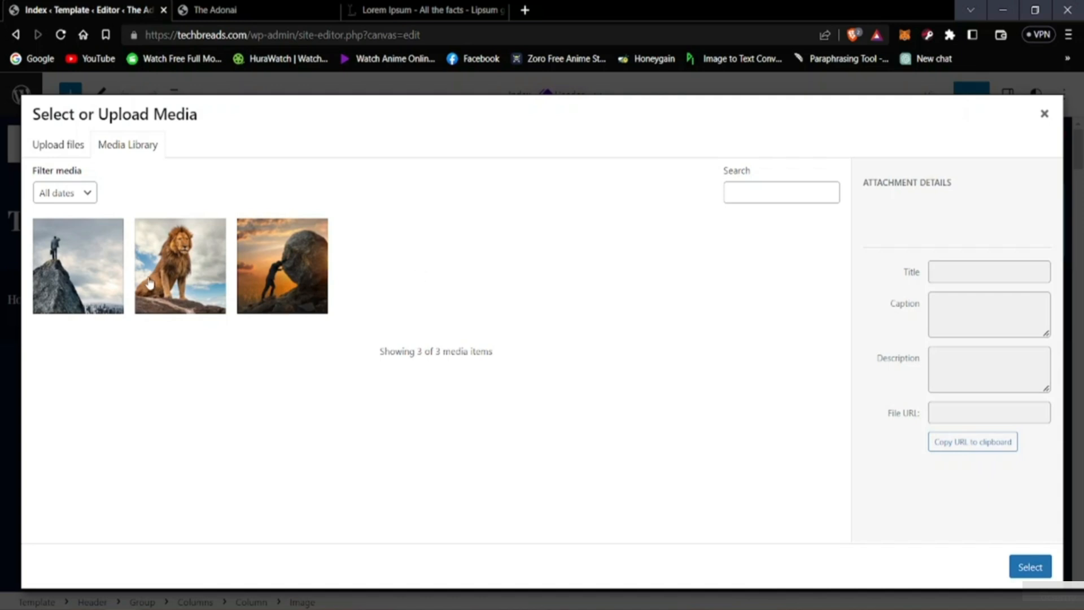
click(316, 276)
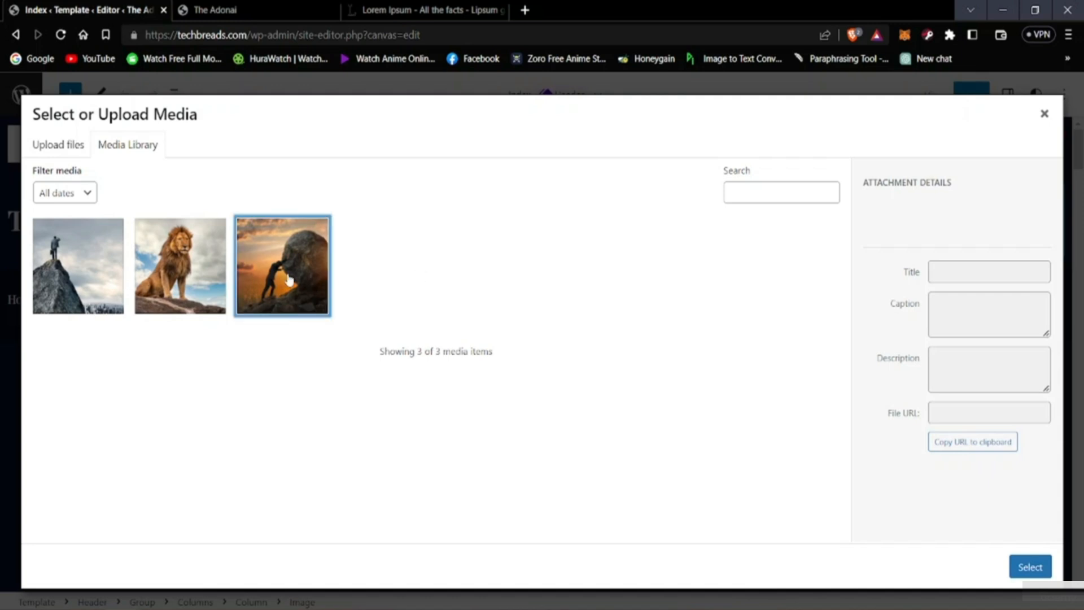
click(1030, 567)
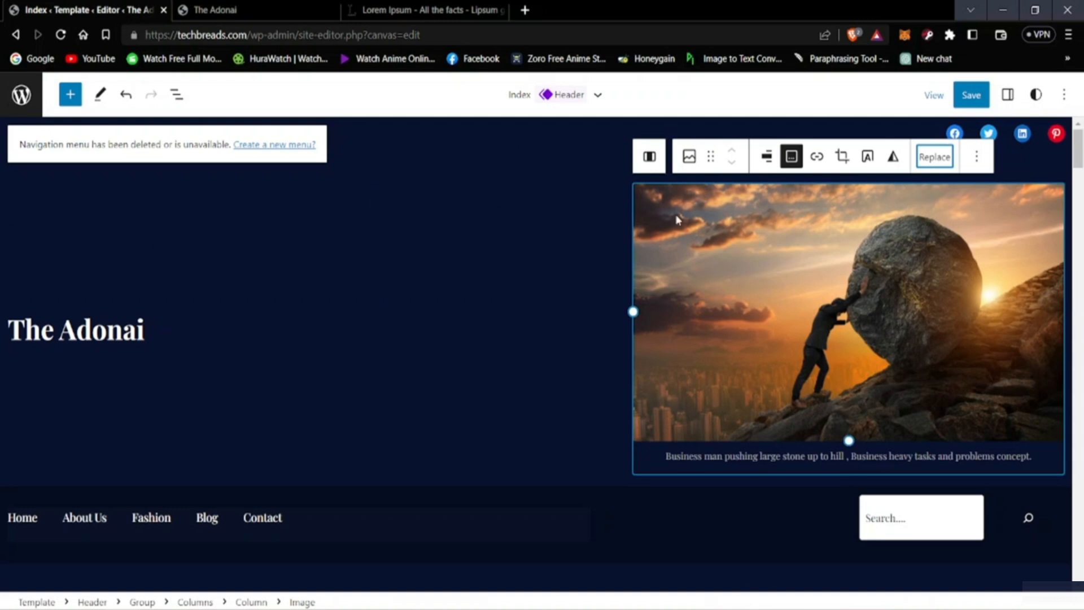
Step: Resize the rock image in the header to a little under a third of the page width
drag(632, 311, 793, 275)
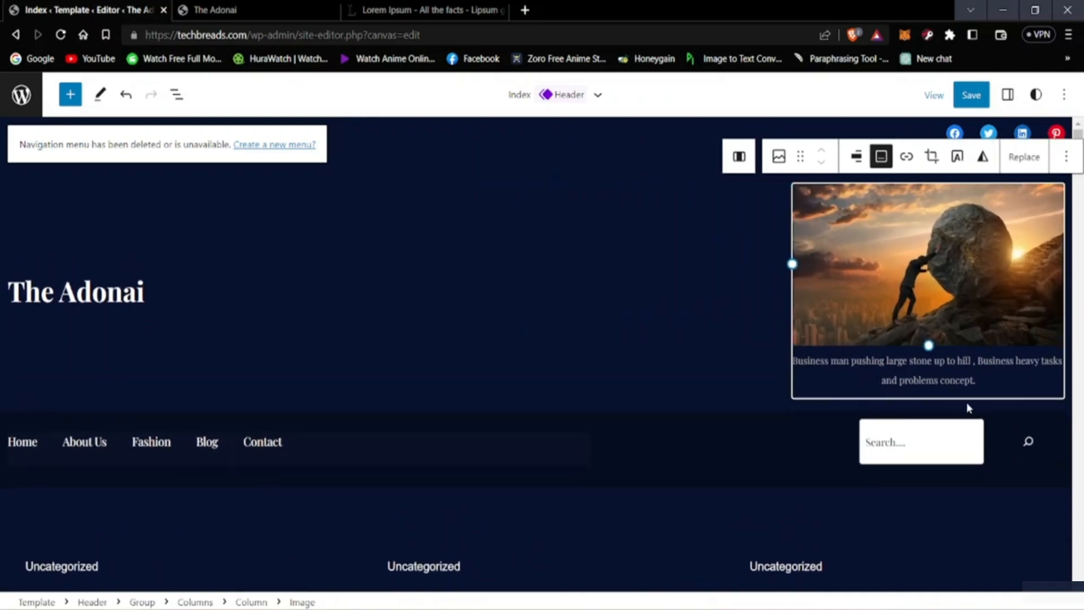
click(938, 408)
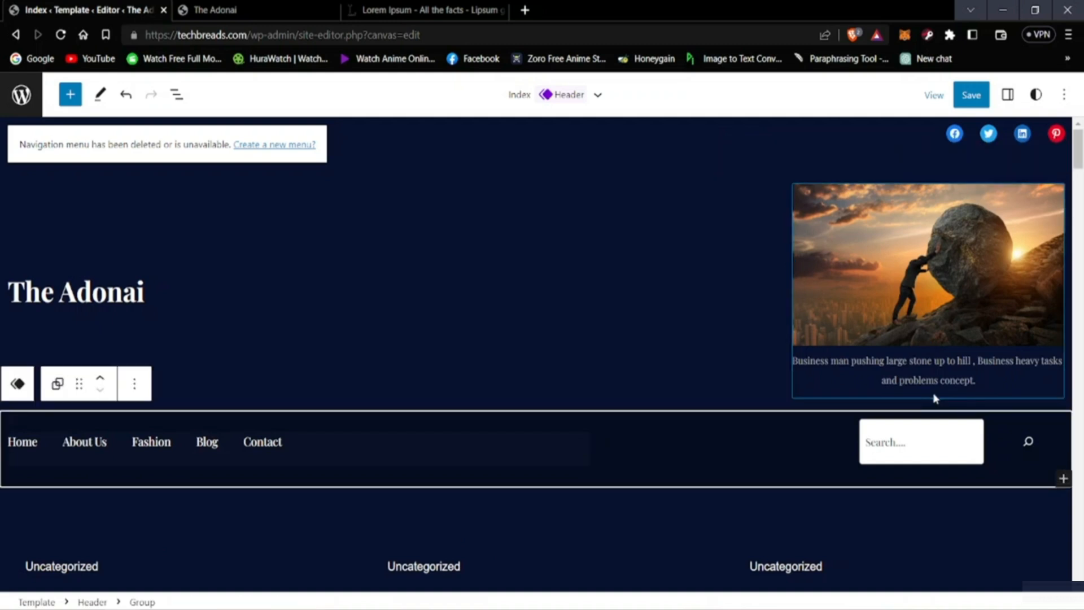
click(907, 378)
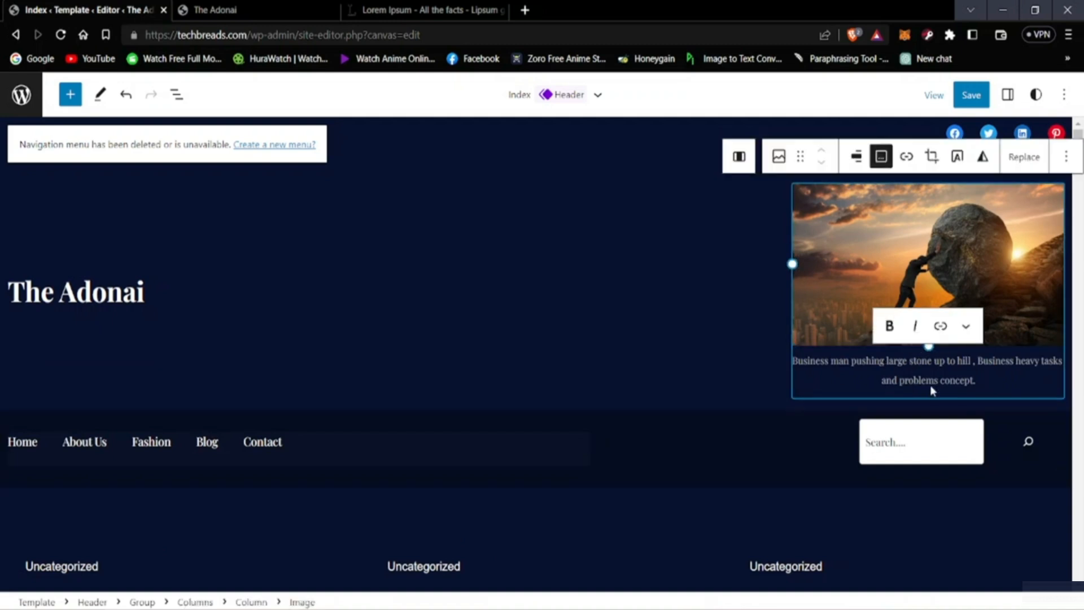
click(931, 400)
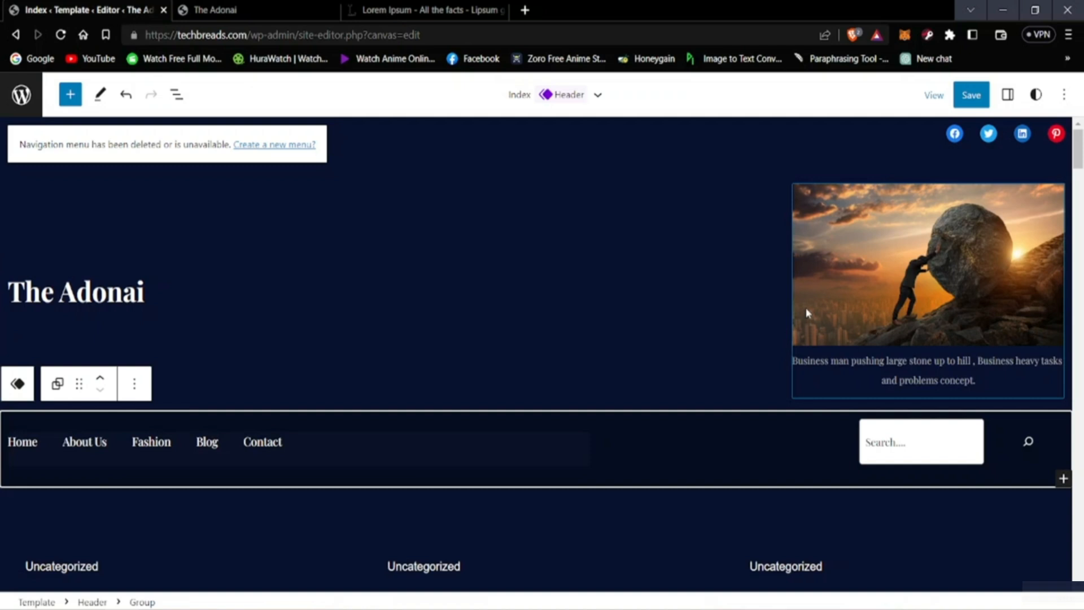
click(792, 268)
drag(792, 263, 746, 302)
Step: Examine the block options of the header column that holds the image
click(679, 280)
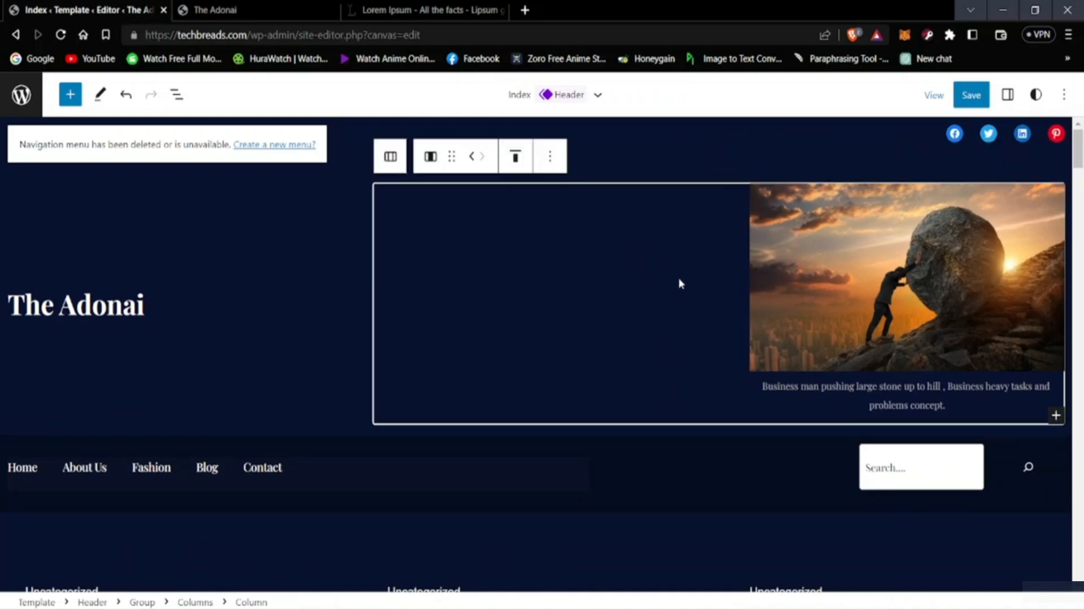
click(551, 157)
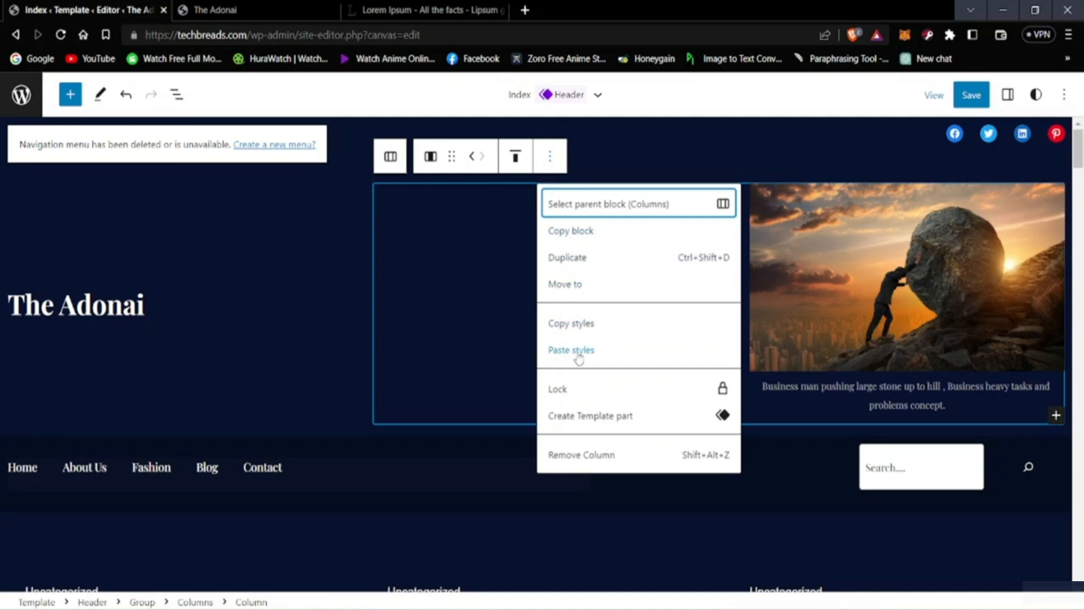
click(472, 266)
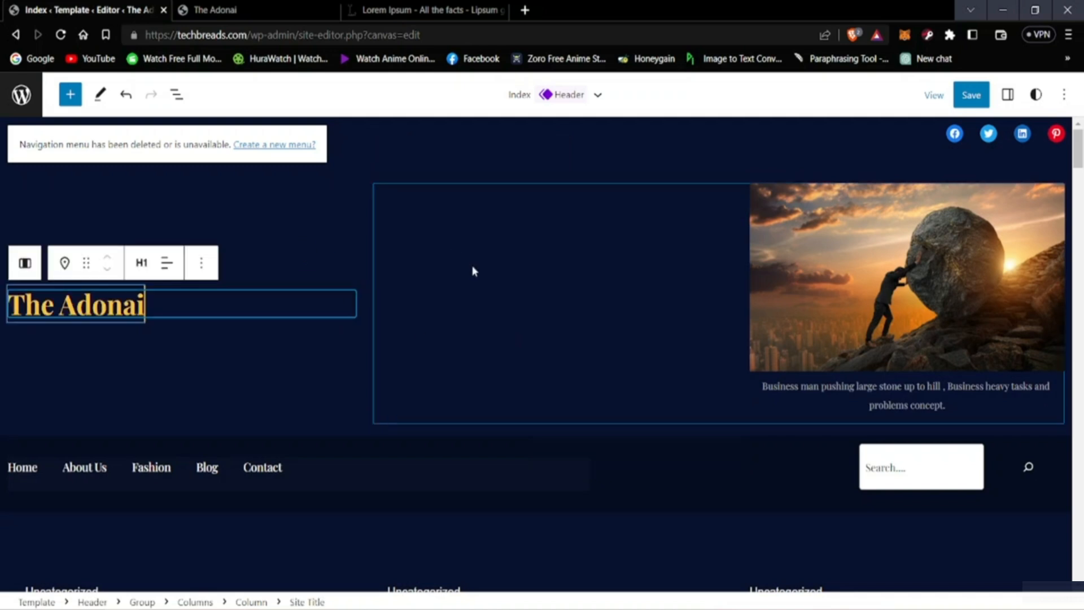
click(578, 239)
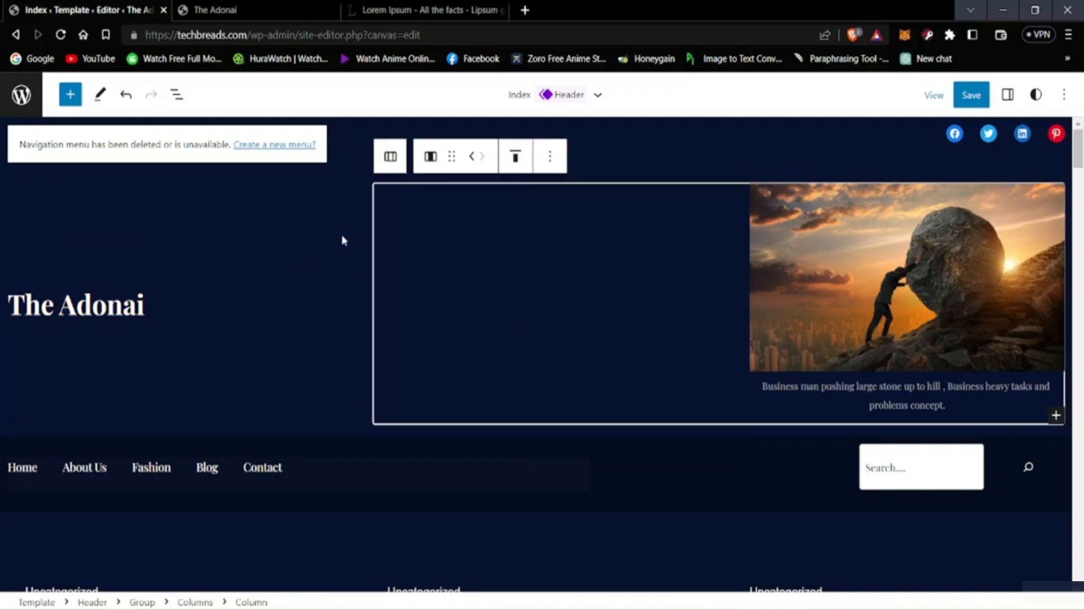
Step: Leave the site editor without saving the header changes and go to the installed themes
click(22, 40)
click(22, 40)
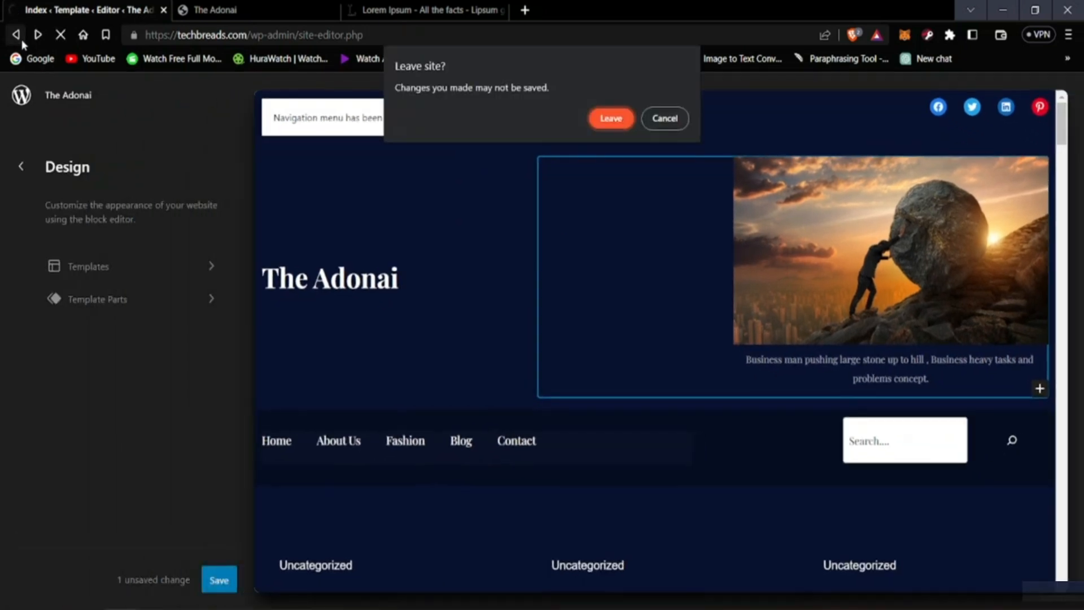
click(611, 118)
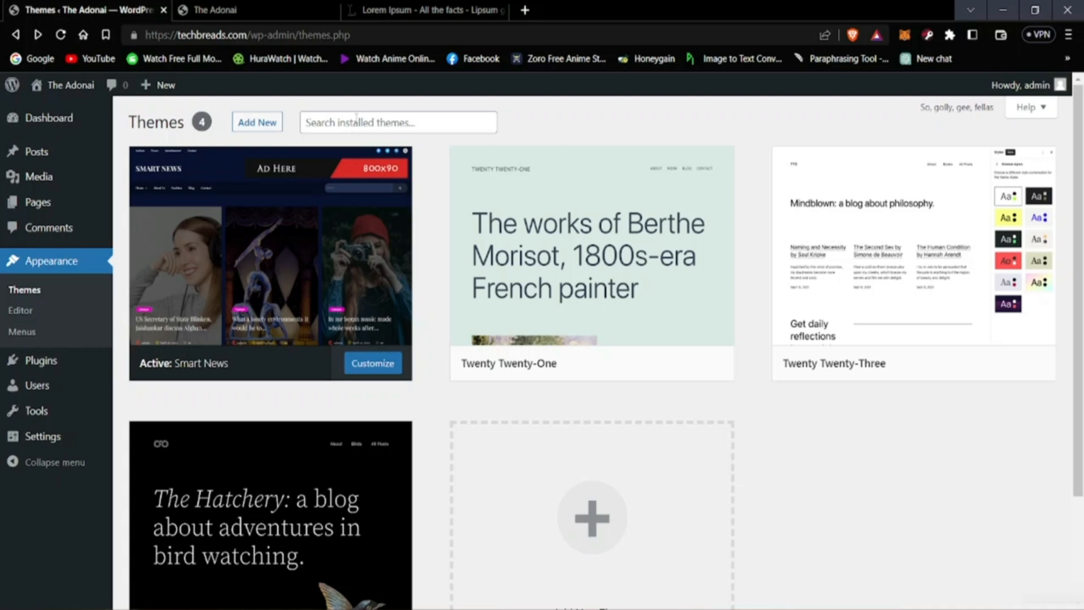
Step: Search the themes available to add for "power news" and preview the Power News theme
click(241, 123)
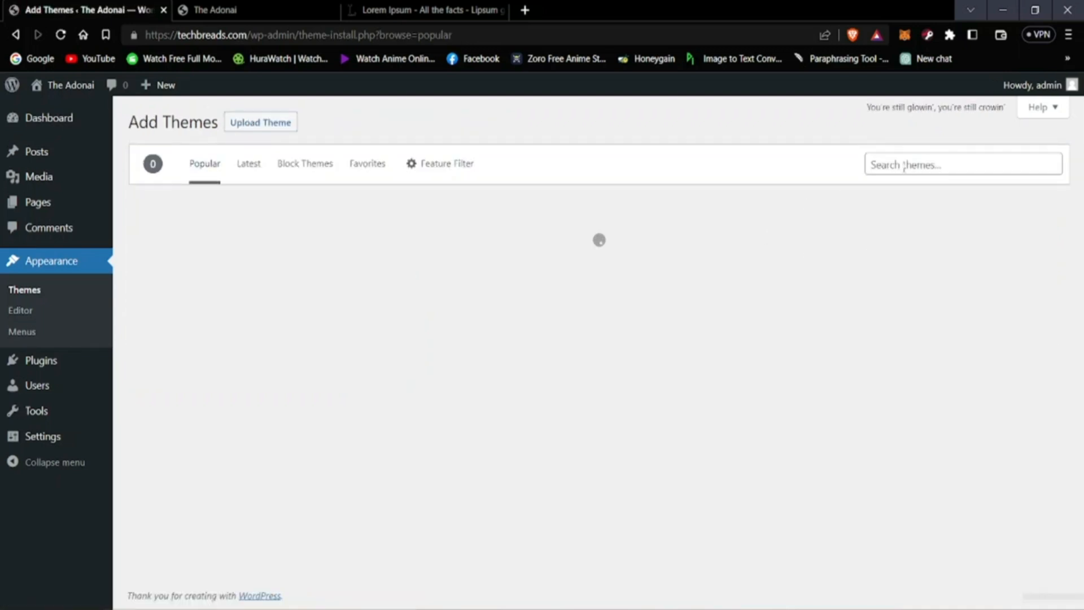
click(904, 164)
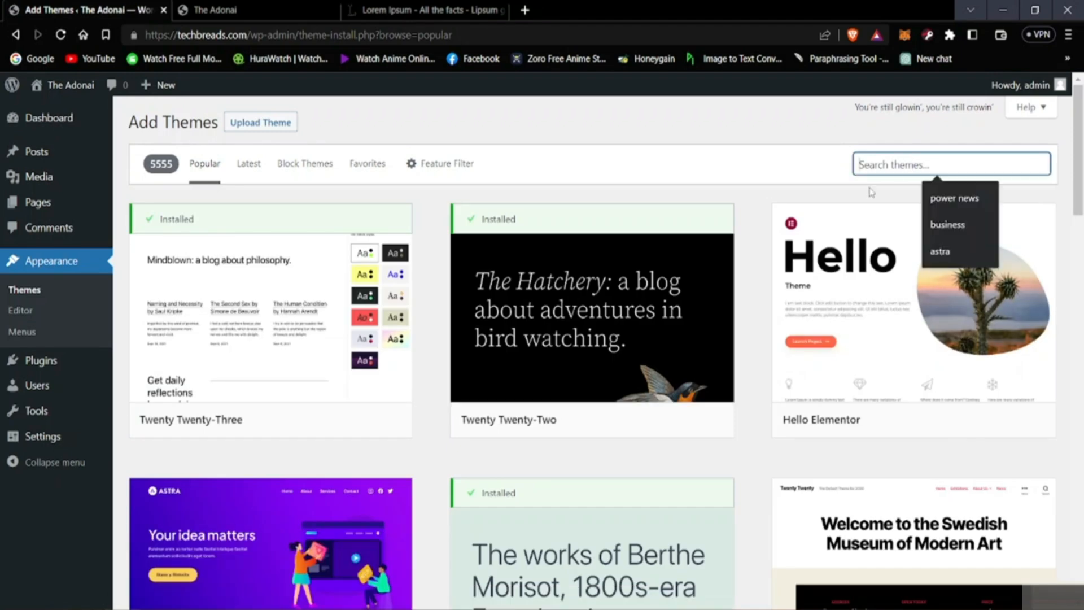
click(960, 199)
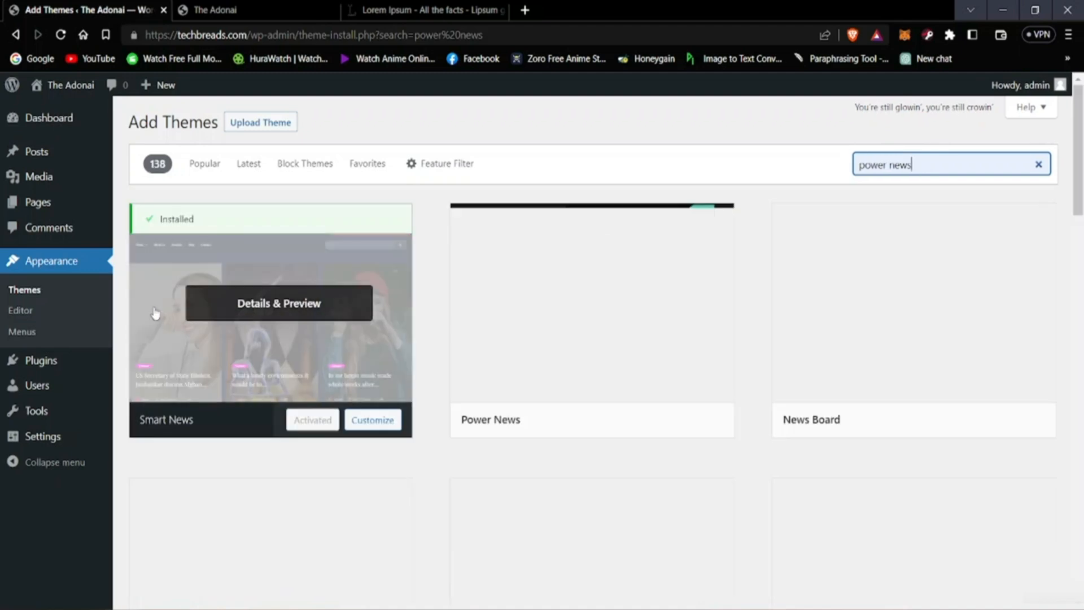
click(584, 320)
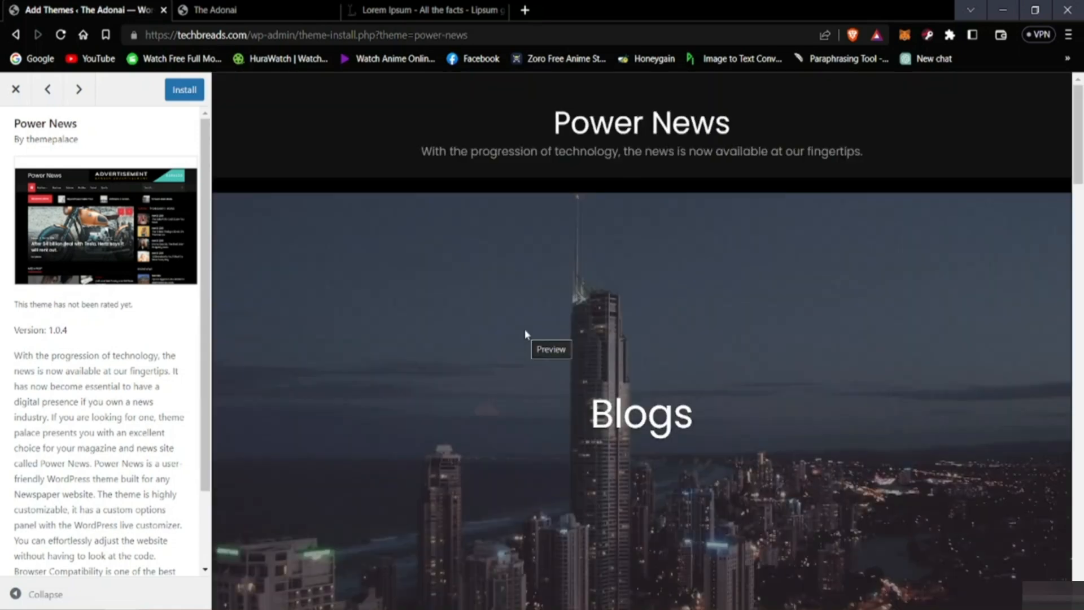
scroll(524, 344, down, 6)
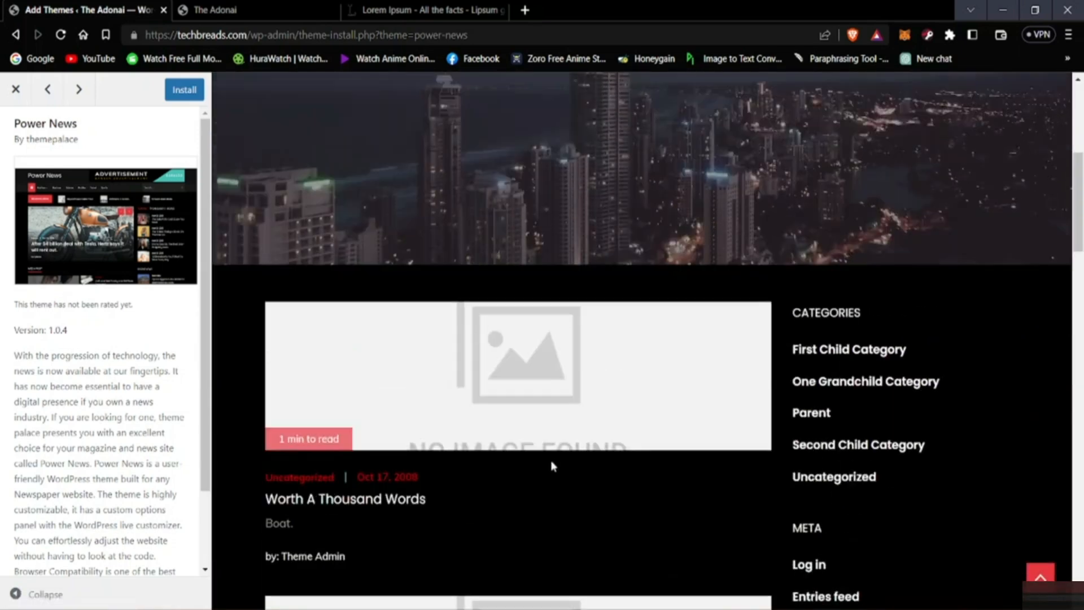
Step: Install the Power News theme and activate it on the site
scroll(565, 475, up, 7)
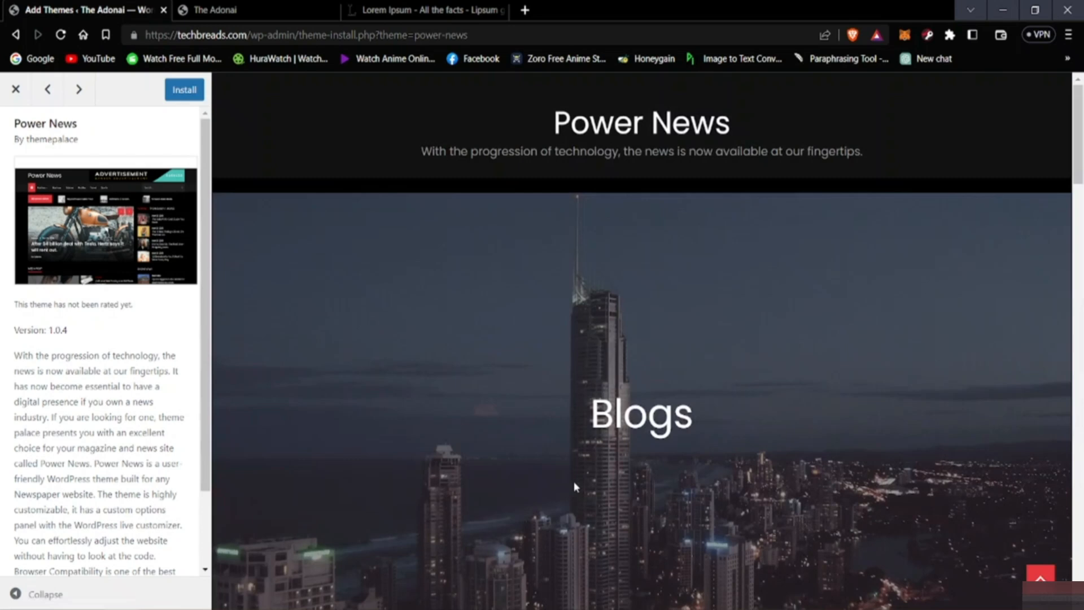
click(184, 89)
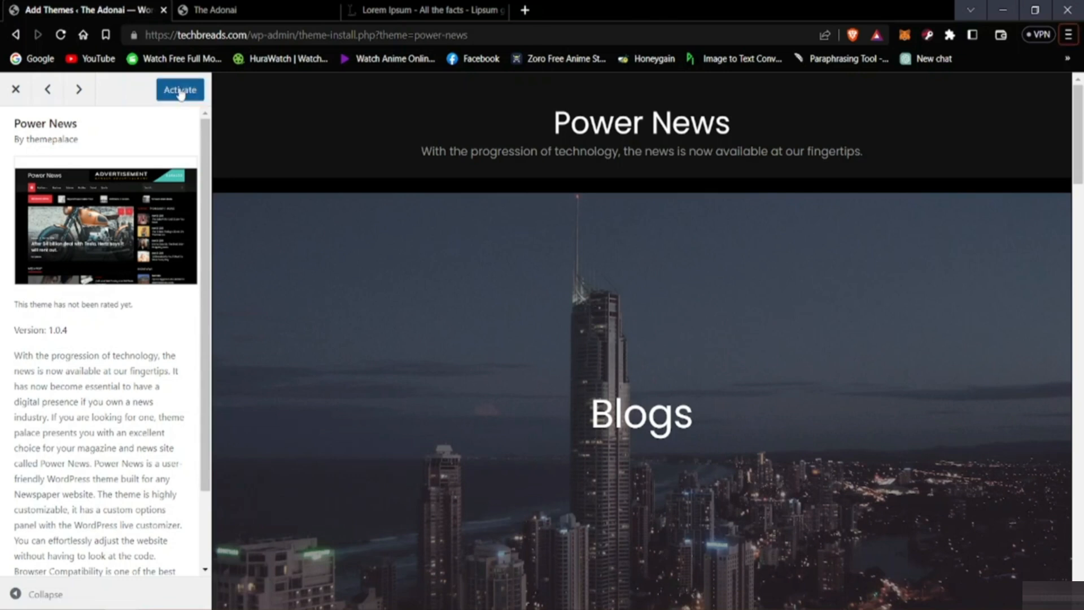
click(181, 91)
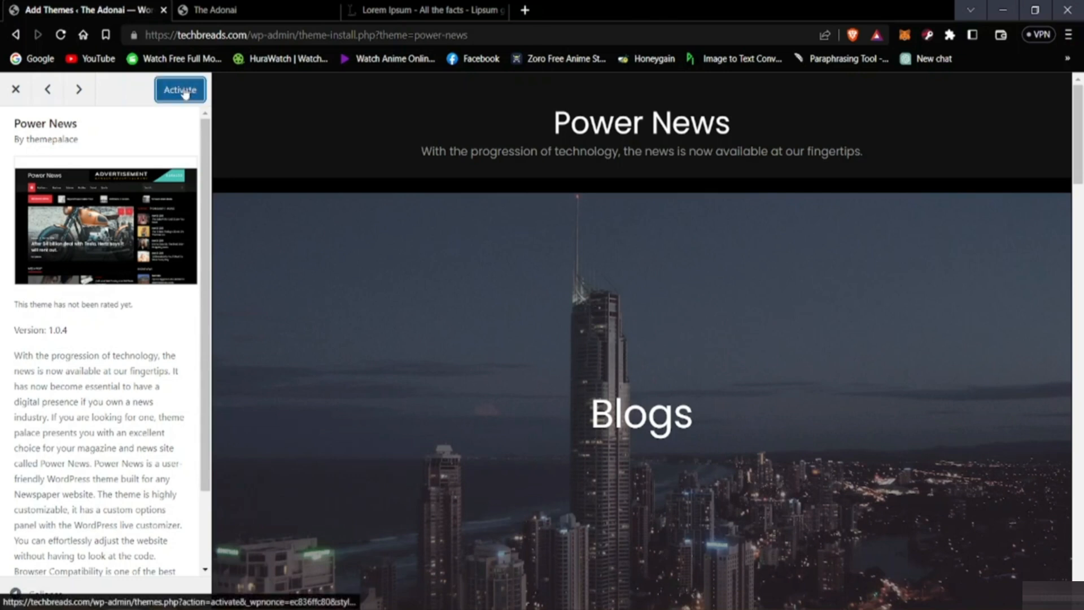
Step: Reload the live site to look over its front page in the newly activated theme, and close the Lorem Ipsum tab
click(274, 7)
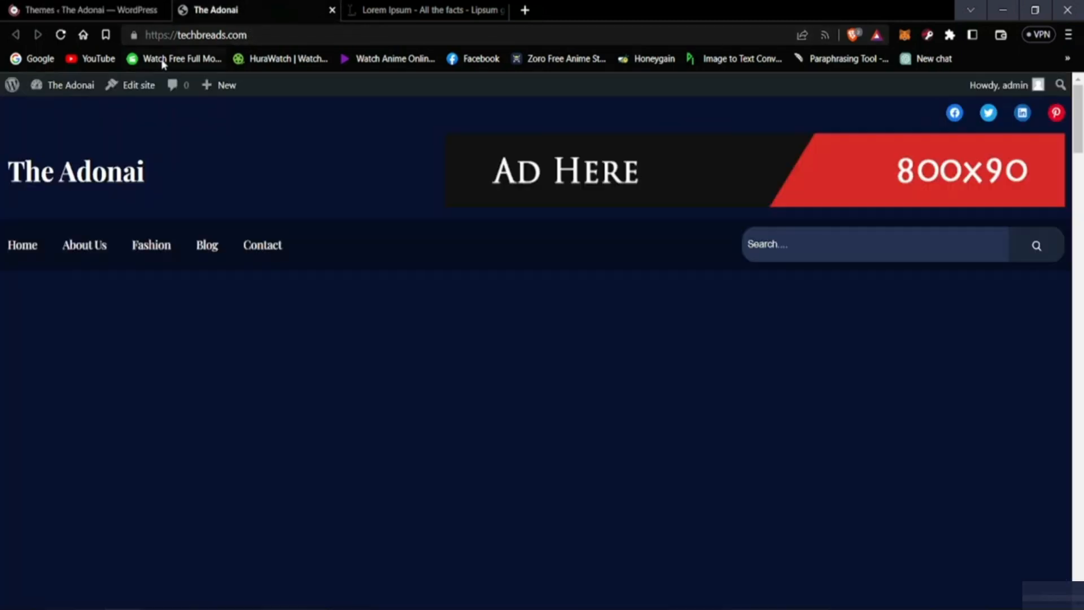
click(111, 8)
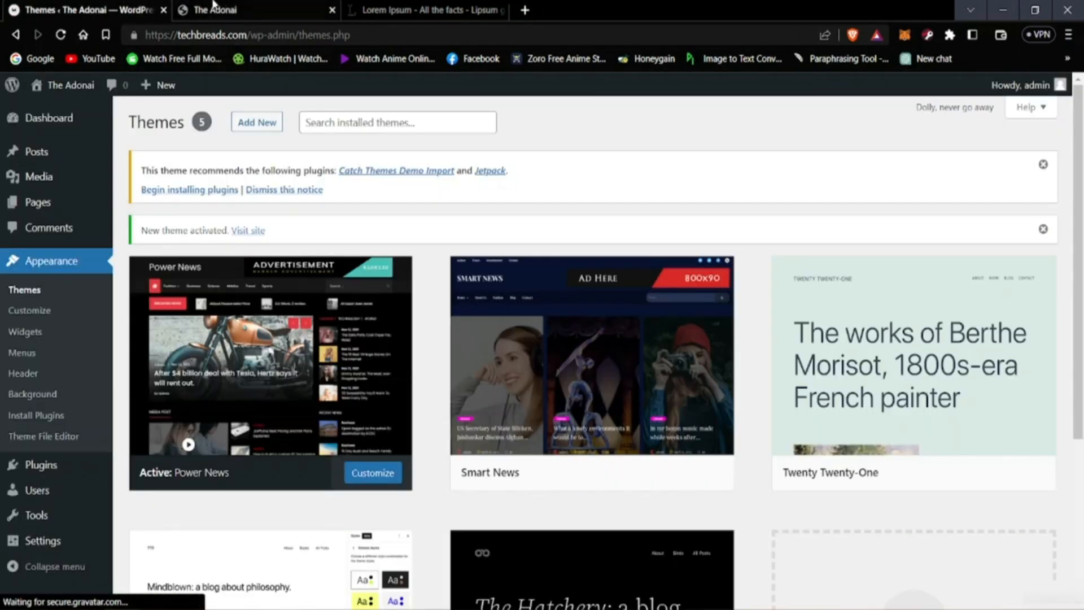
scroll(284, 406, down, 3)
scroll(285, 407, up, 3)
click(310, 7)
click(61, 36)
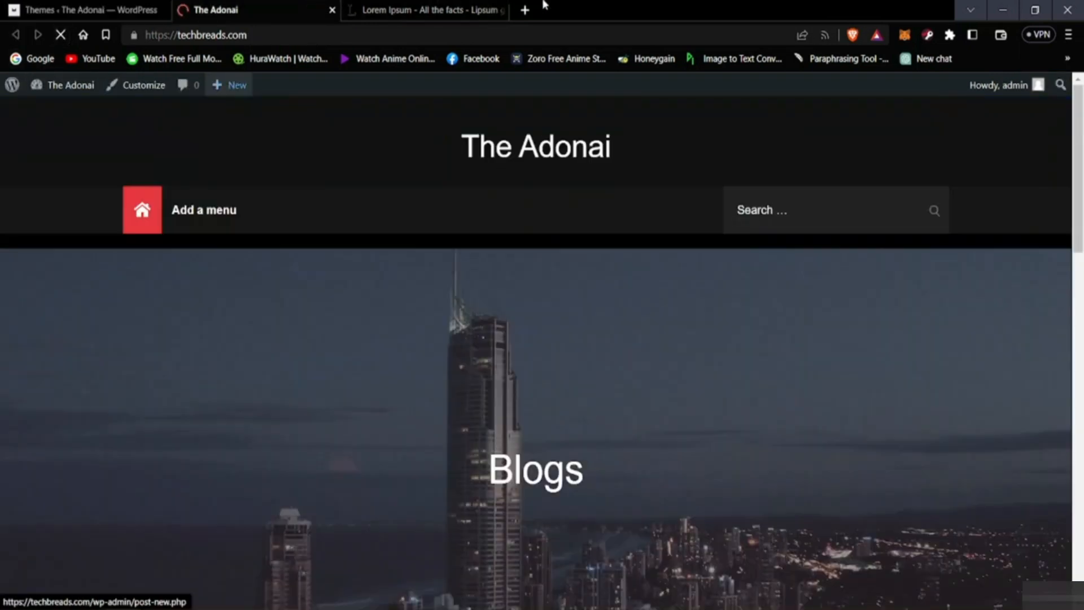
click(502, 10)
scroll(478, 141, down, 10)
scroll(426, 315, up, 6)
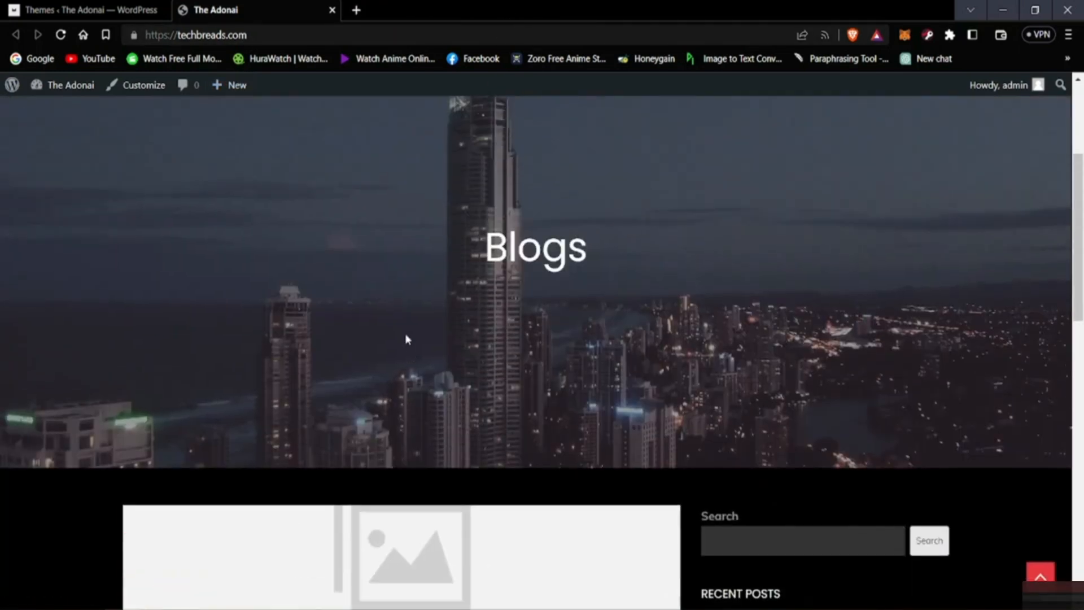
scroll(406, 339, up, 4)
Step: Open the customizer for the active Power News theme and look over the site preview and the background image settings
click(86, 7)
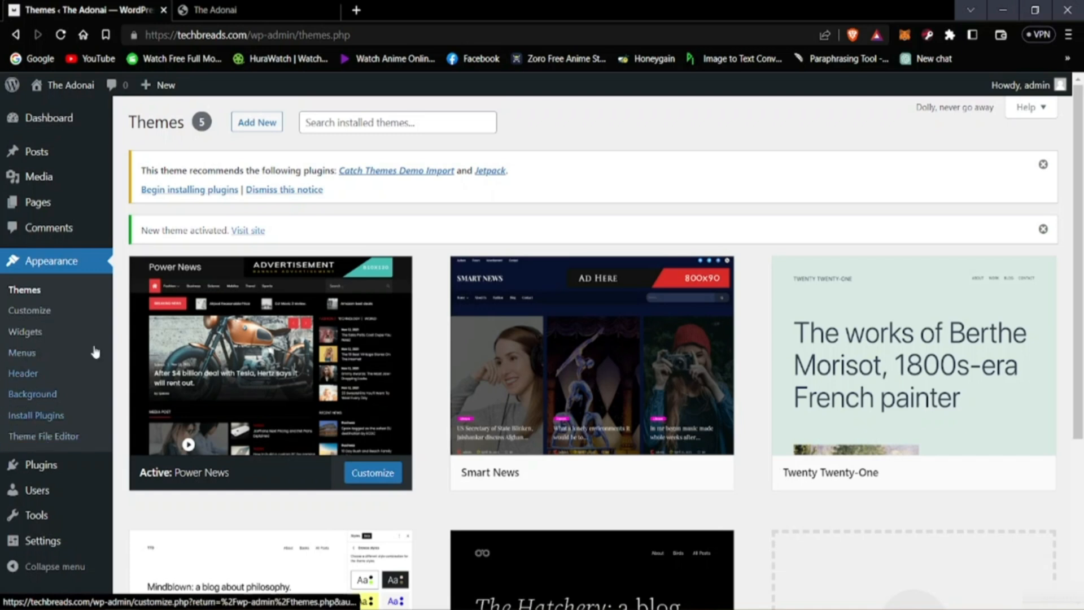
click(46, 315)
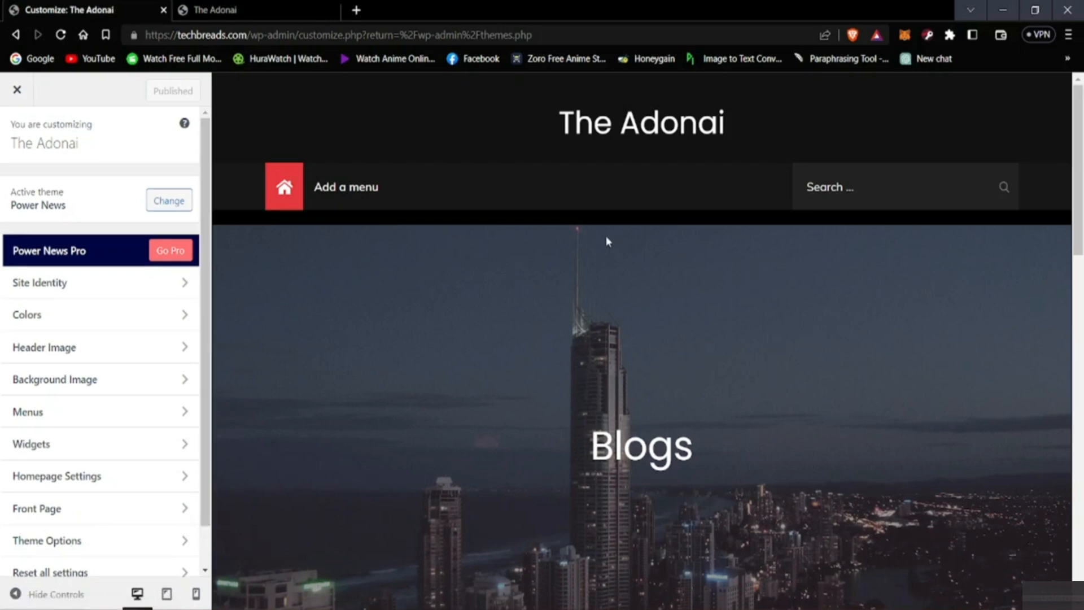
scroll(479, 315, down, 10)
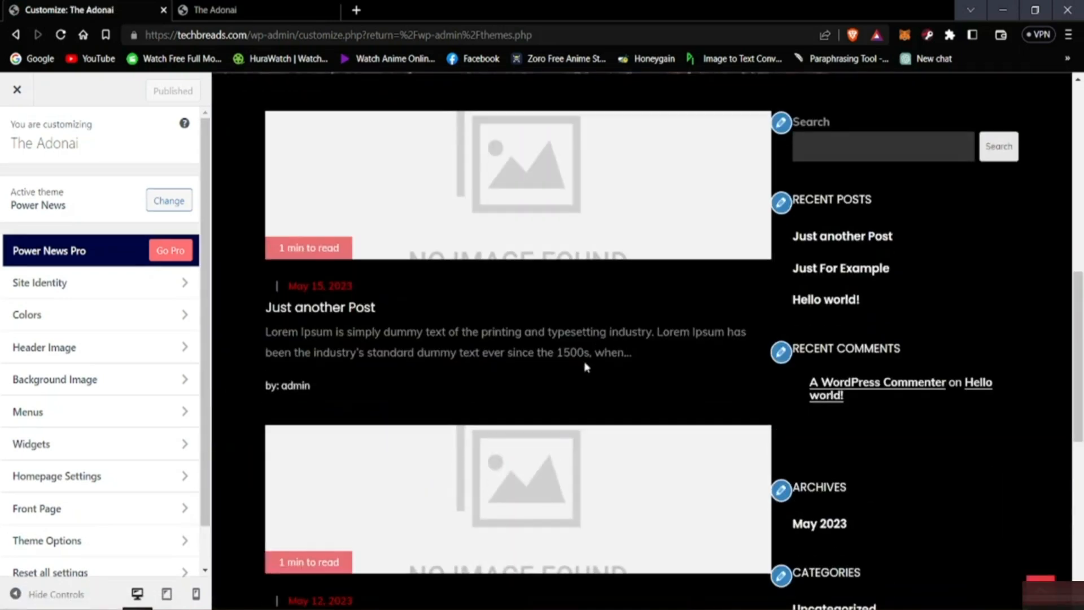
scroll(533, 395, up, 10)
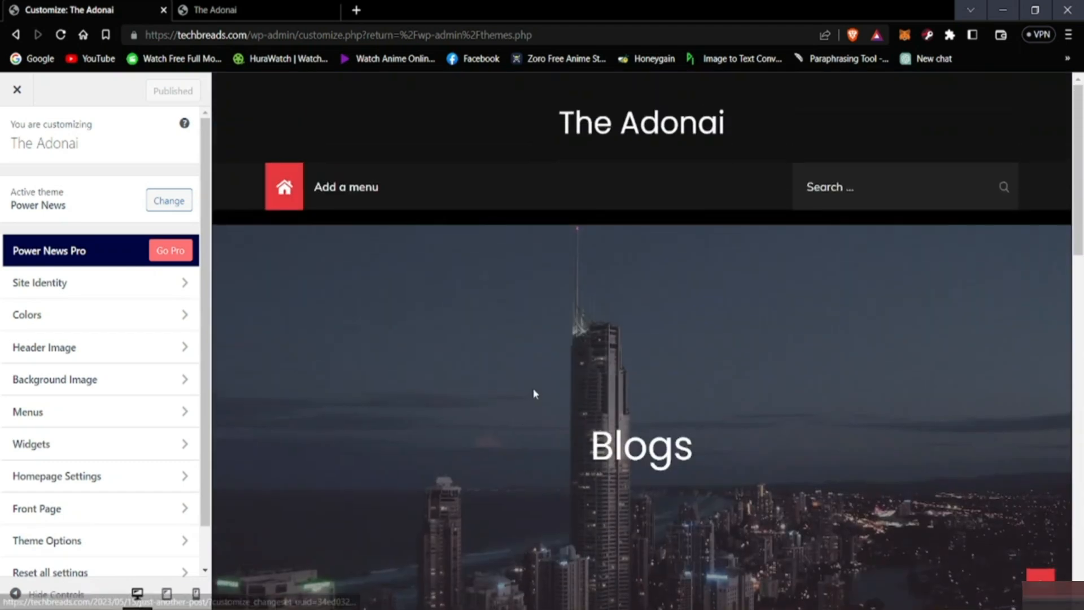
scroll(541, 349, down, 4)
scroll(533, 351, up, 4)
scroll(420, 367, down, 3)
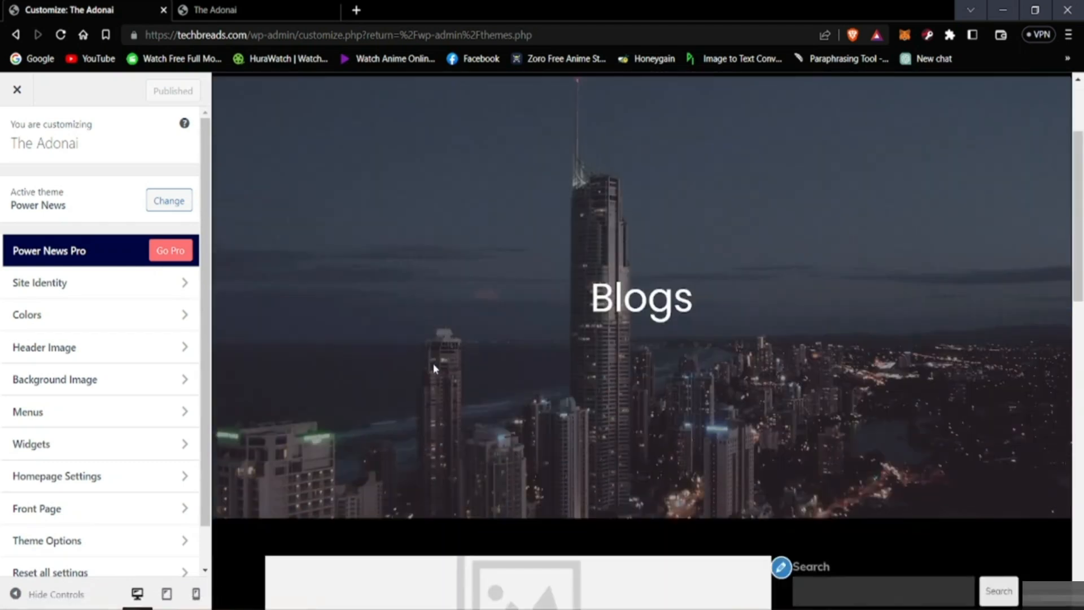
scroll(446, 359, up, 1)
click(110, 389)
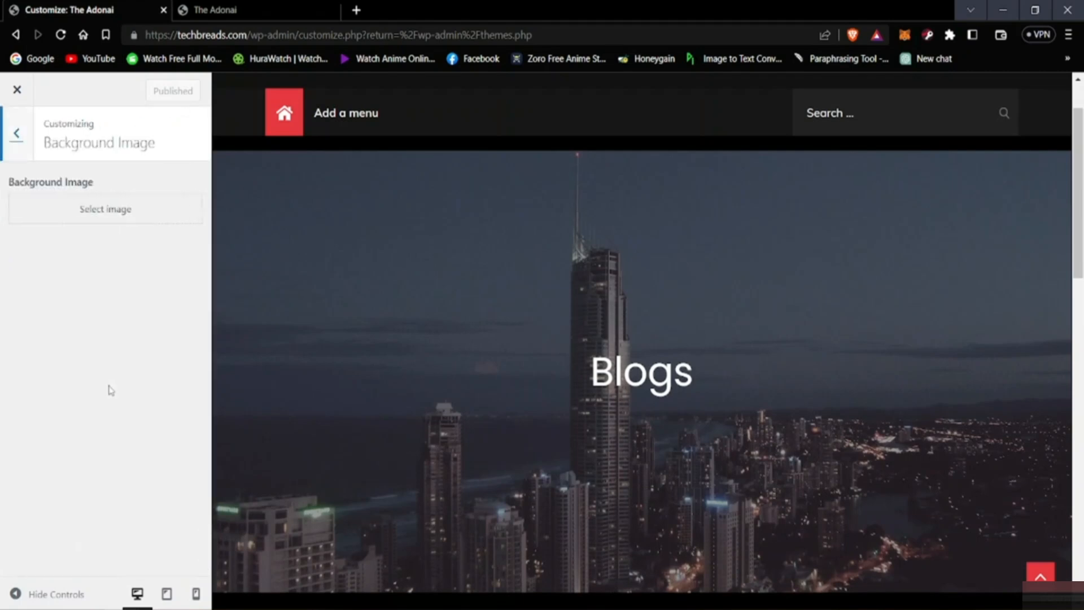
click(16, 140)
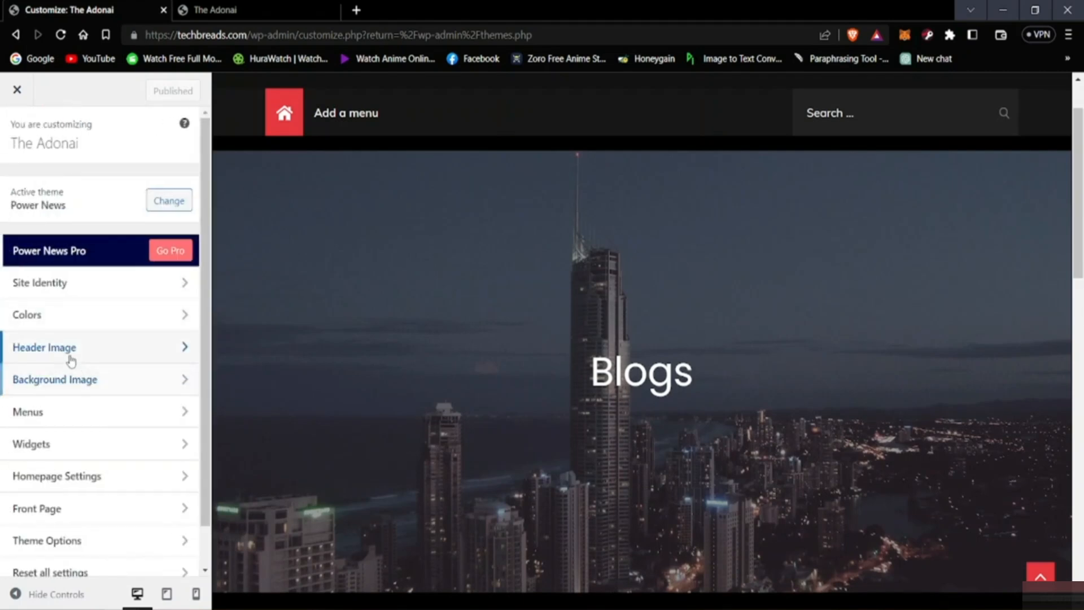
Step: Replace the header image with the lion photo from the media library, cropped to include the lion's head and most of its body
click(69, 355)
scroll(122, 336, down, 2)
scroll(119, 359, up, 2)
scroll(111, 355, down, 2)
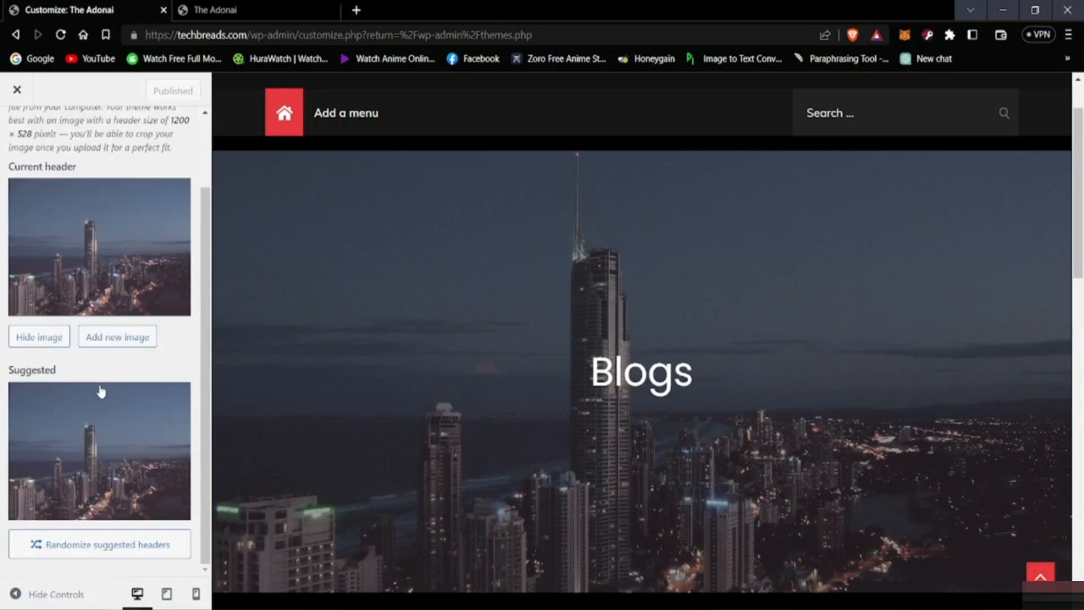
click(127, 339)
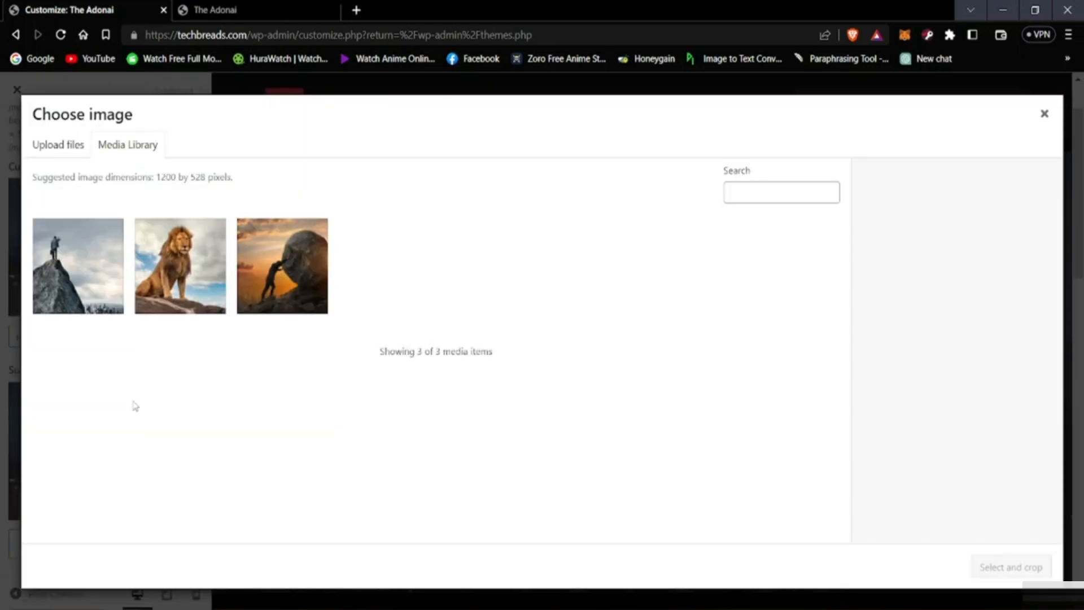
click(202, 277)
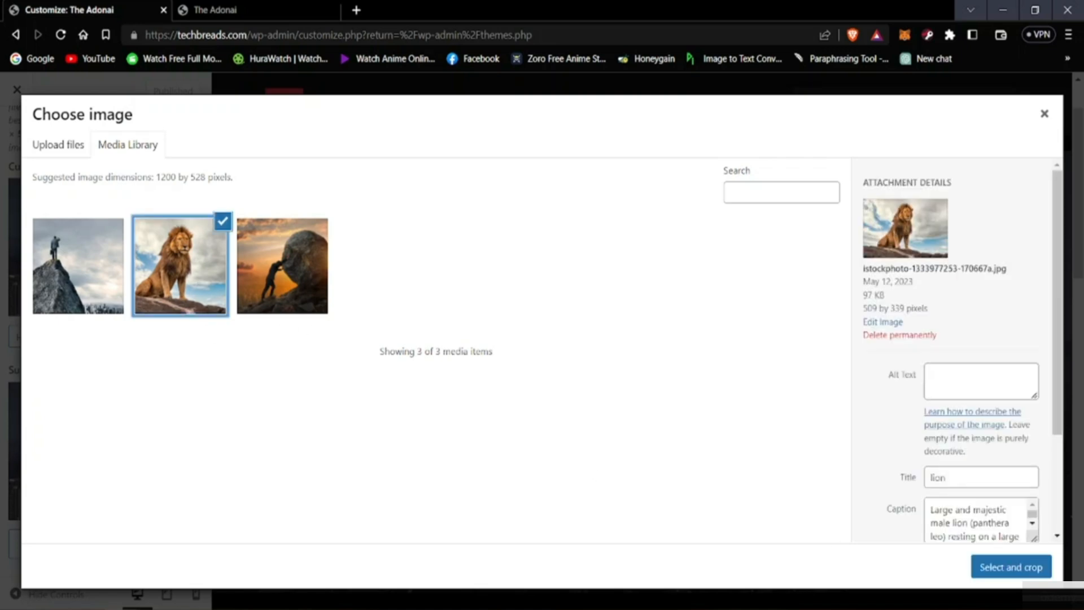
click(1012, 568)
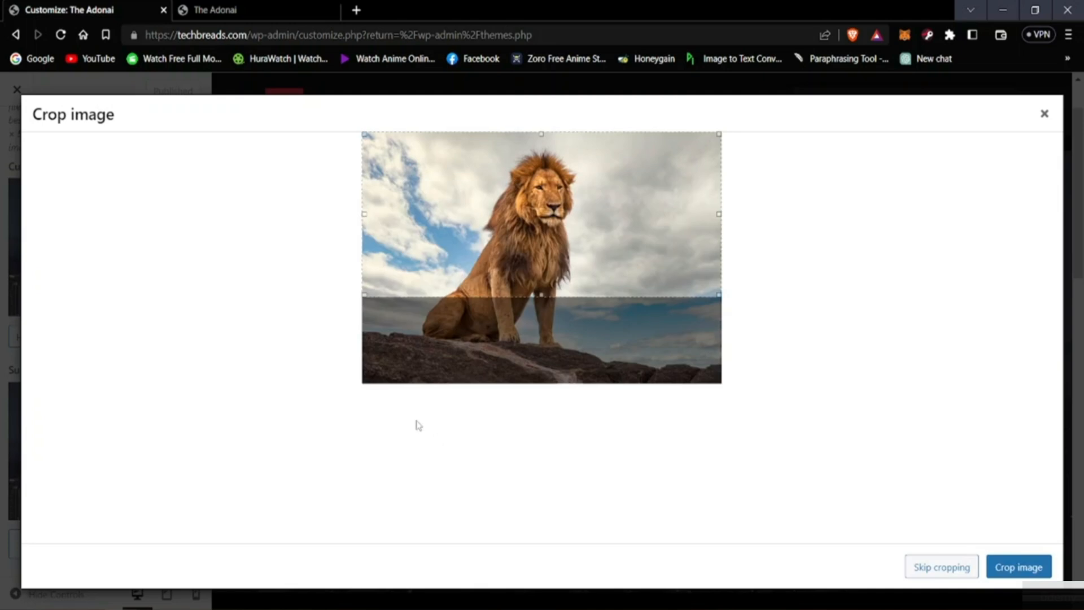
mouse_move(542, 231)
mouse_down()
mouse_move(539, 287)
mouse_move(533, 274)
mouse_up()
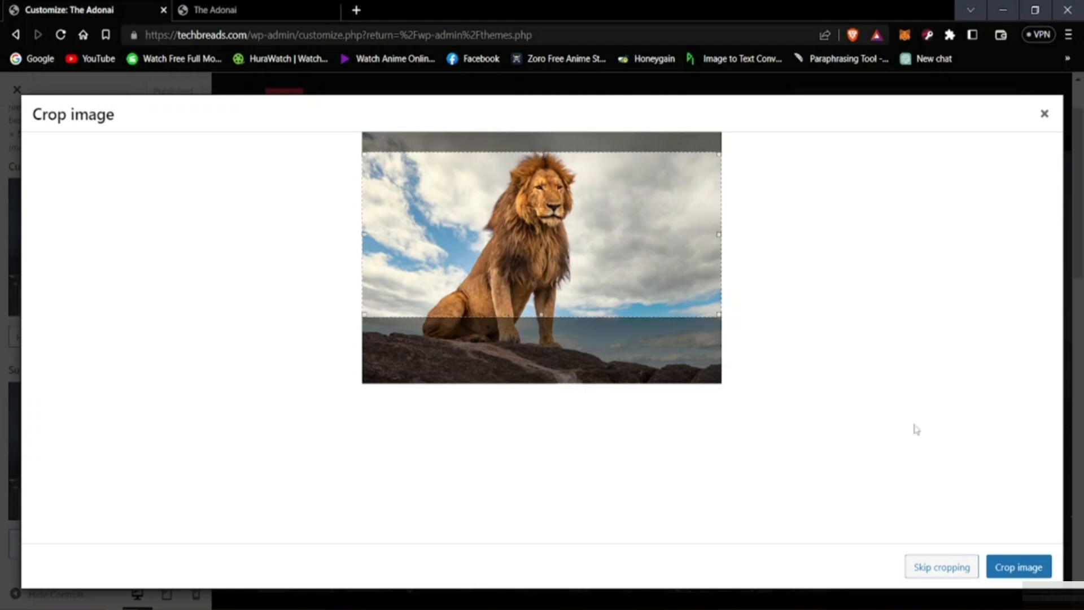
click(991, 568)
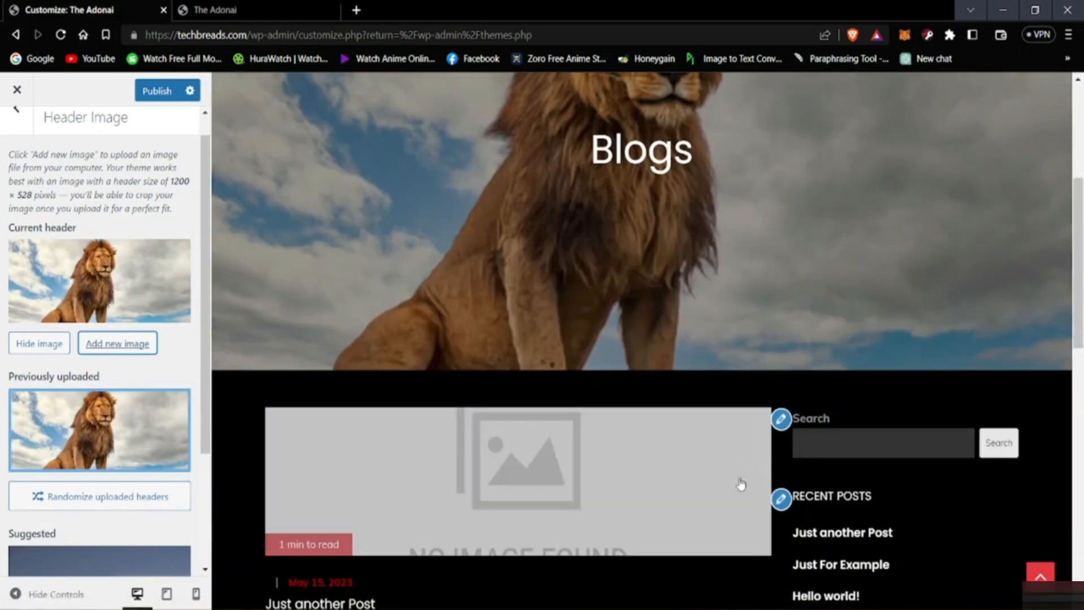
Step: Check the new lion header in the site preview, publish the change and return to the main customizer options
scroll(746, 476, down, 4)
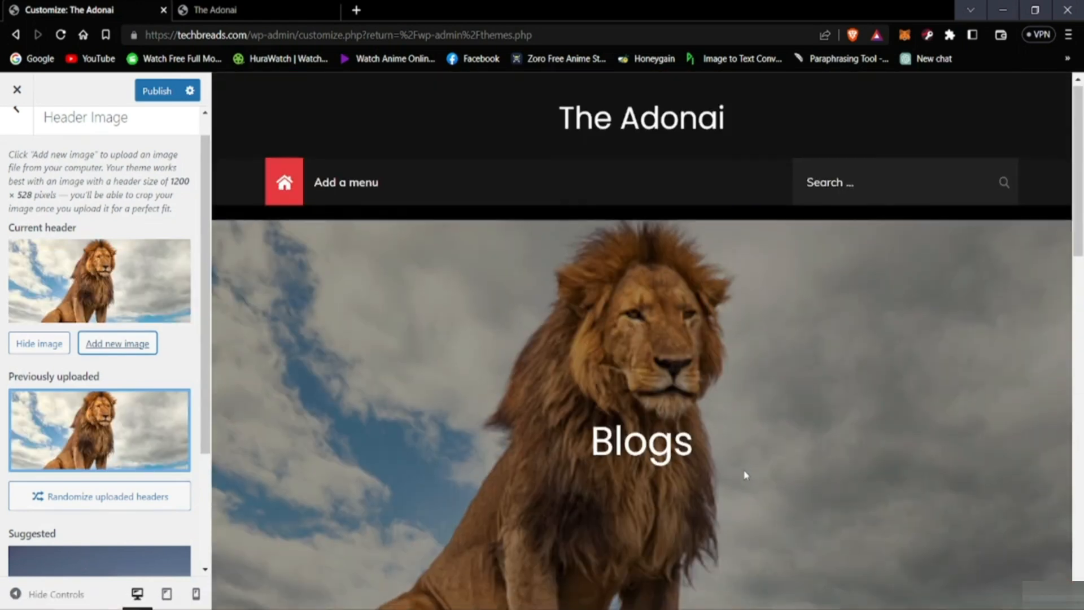
scroll(812, 453, up, 4)
scroll(785, 421, down, 5)
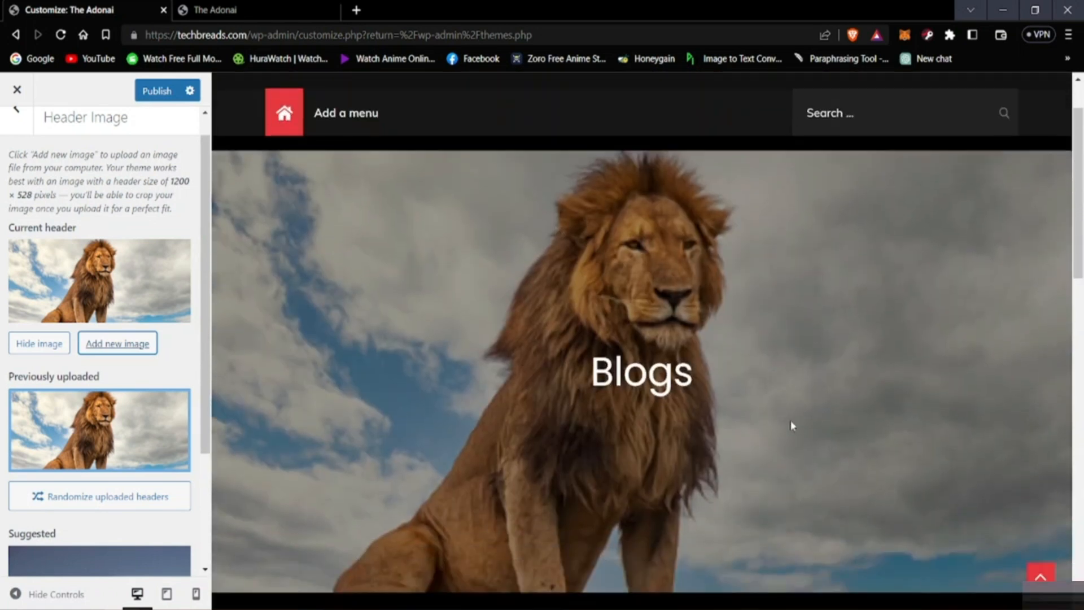
scroll(720, 429, up, 4)
scroll(723, 412, down, 2)
scroll(693, 418, up, 3)
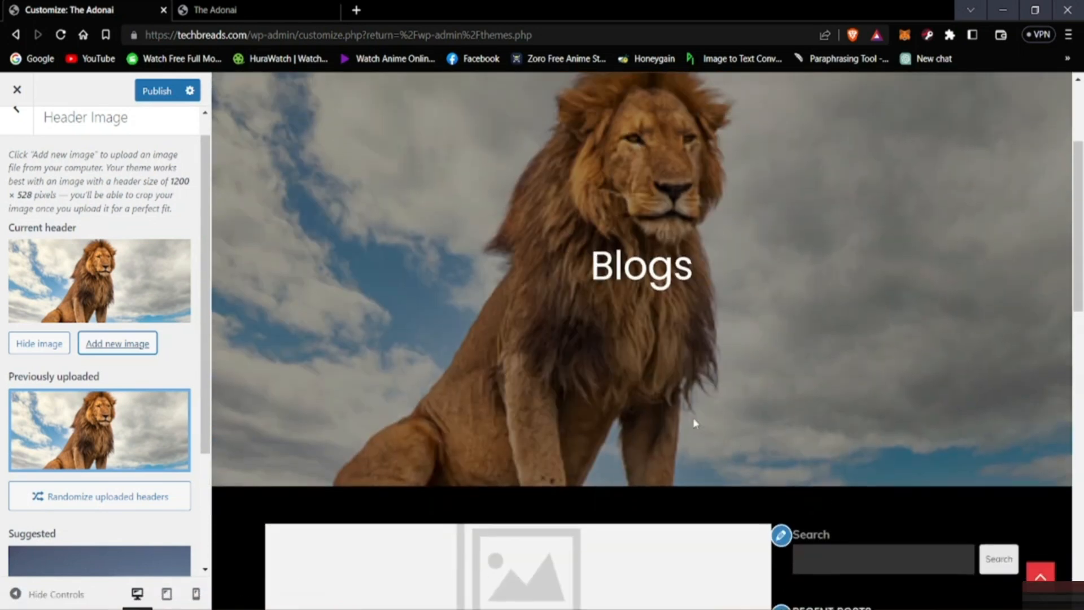
scroll(508, 282, down, 3)
click(156, 92)
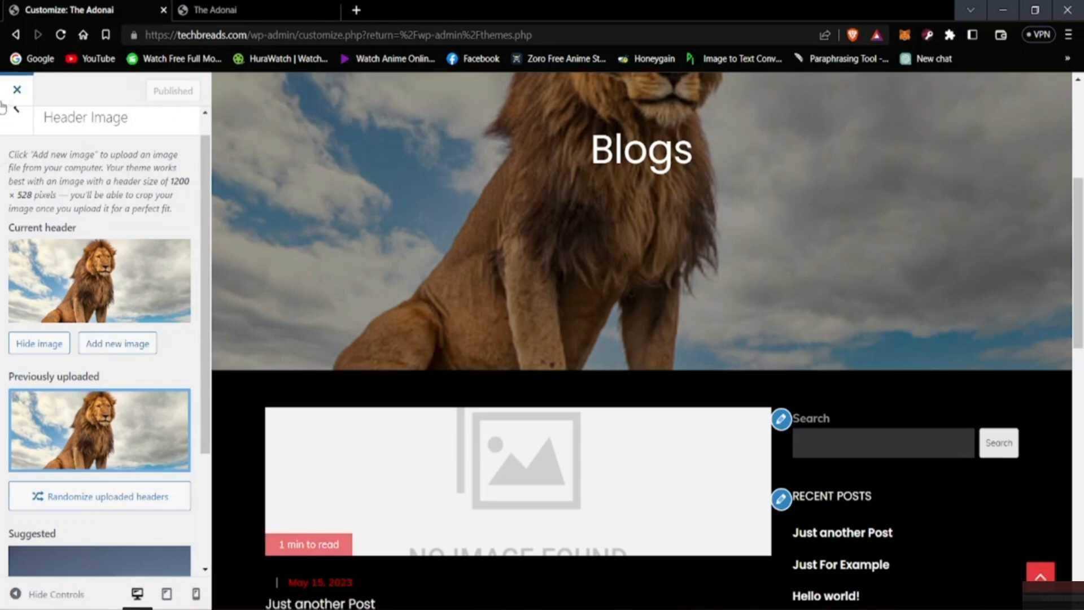
click(17, 113)
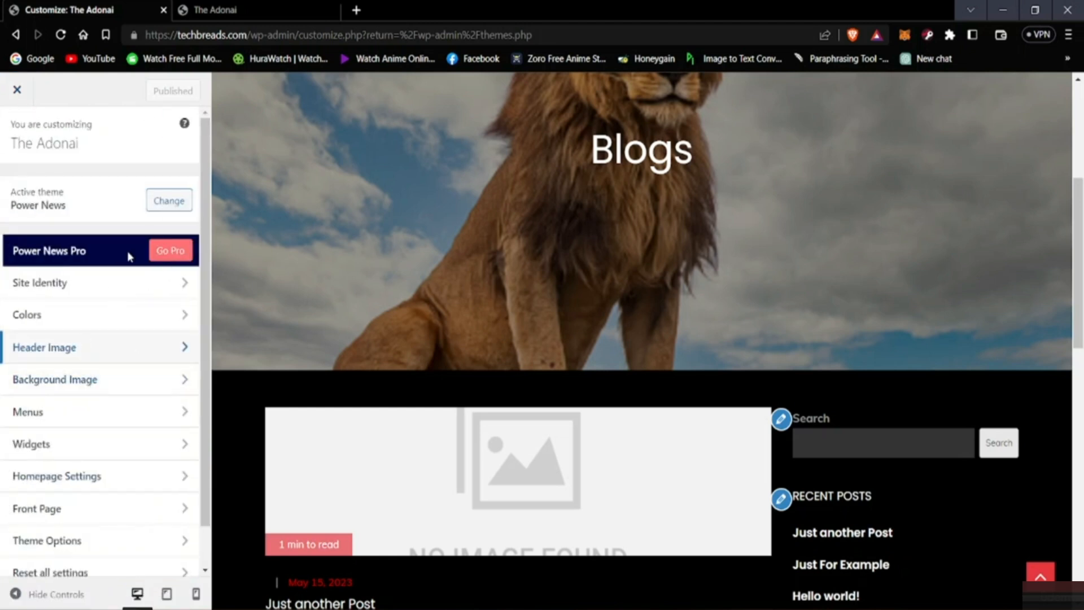
Step: Try changing the site title in the site identity settings to "The RING"
scroll(345, 373, up, 5)
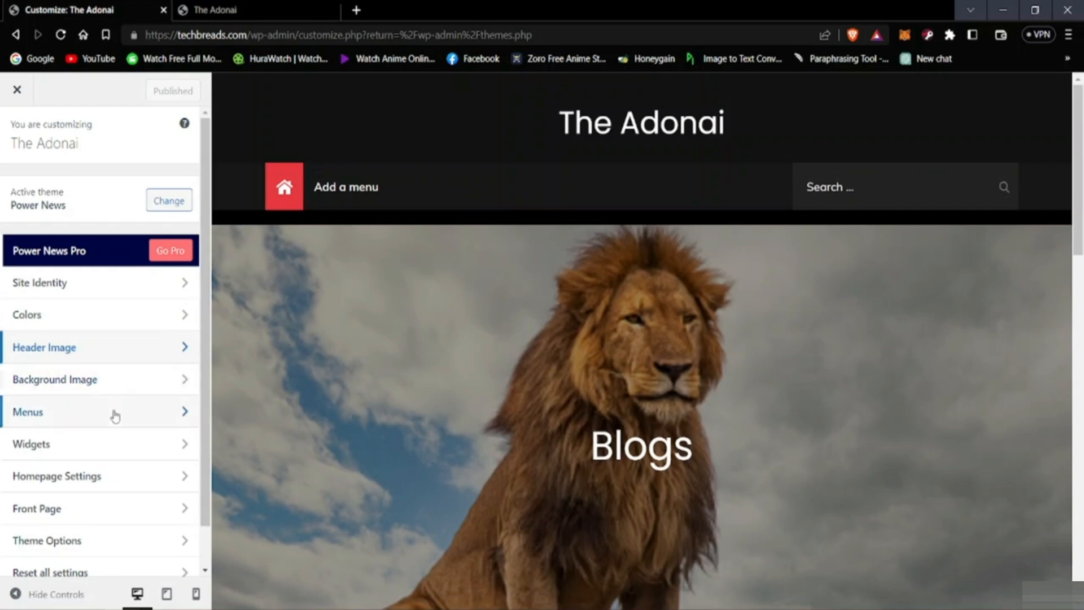
click(82, 289)
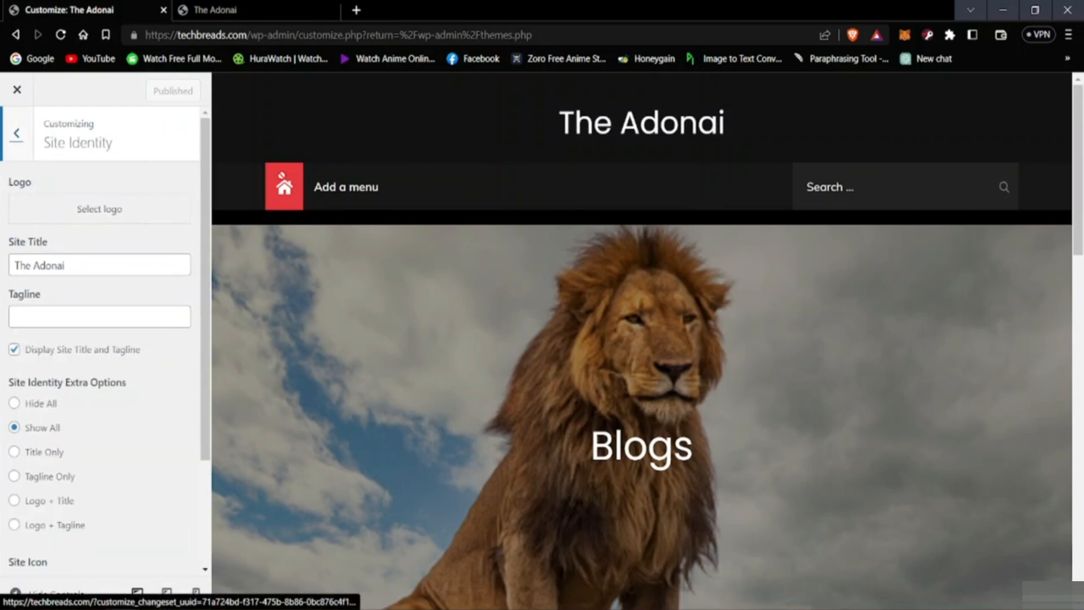
click(92, 264)
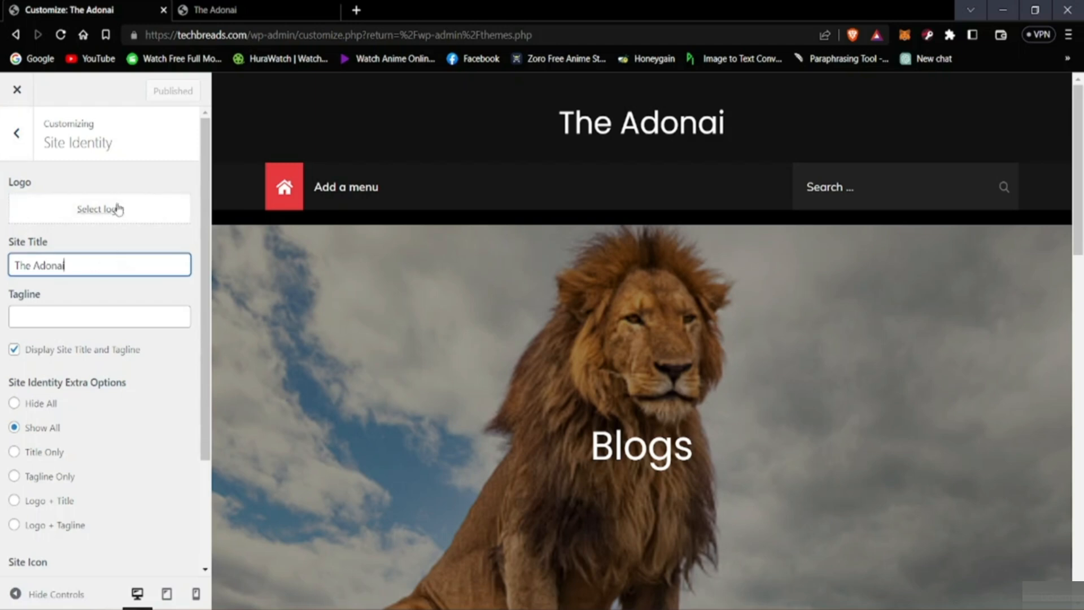
key(BackSpace)
key(BackSpace)
key(BackSpace)
key(BackSpace)
key(BackSpace)
key(BackSpace)
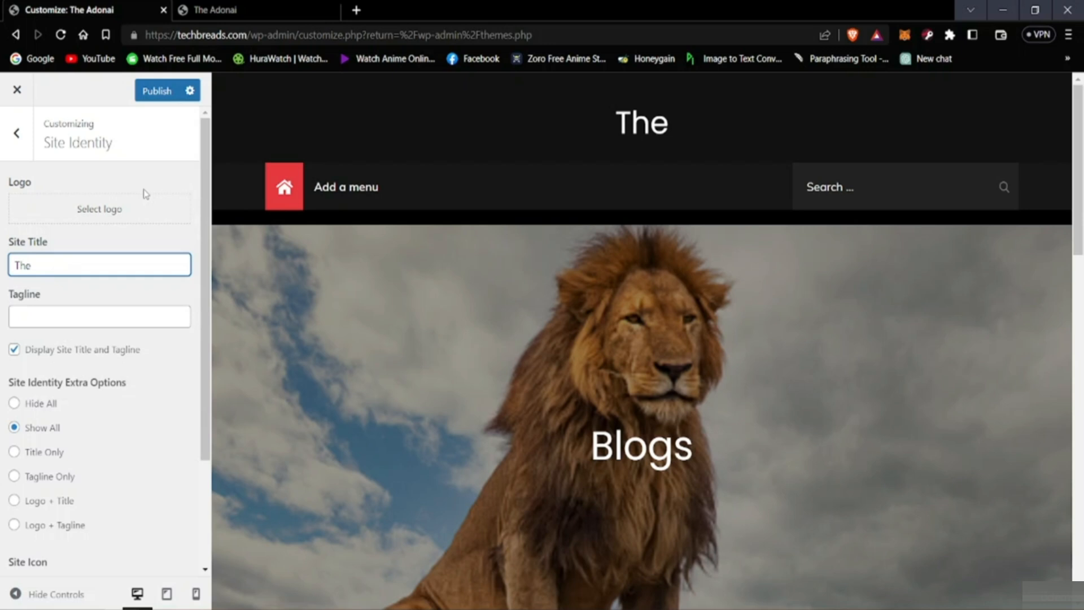
text(RI)
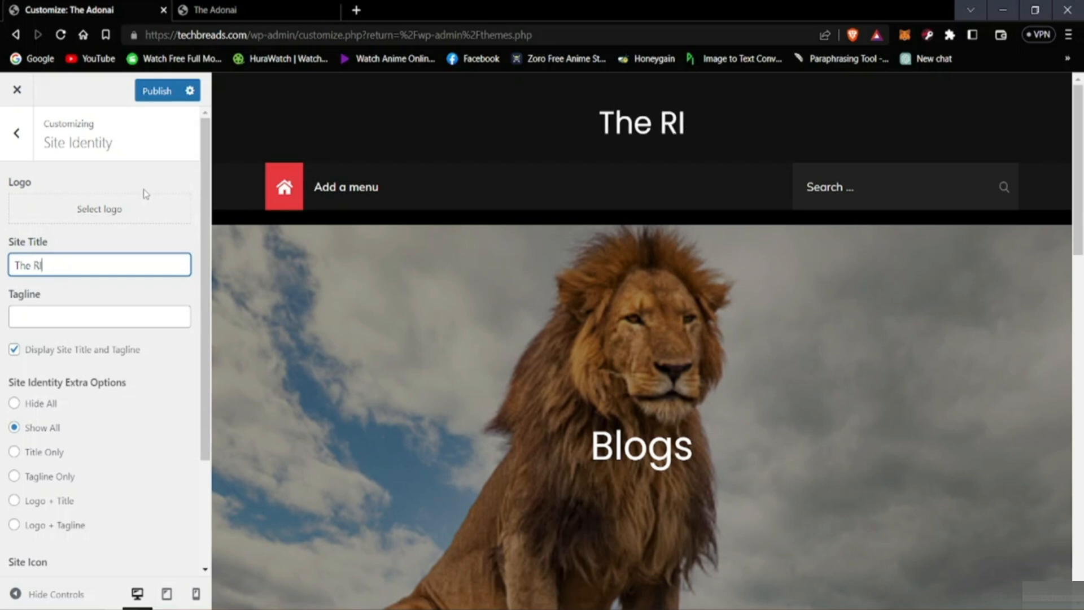
text(NG)
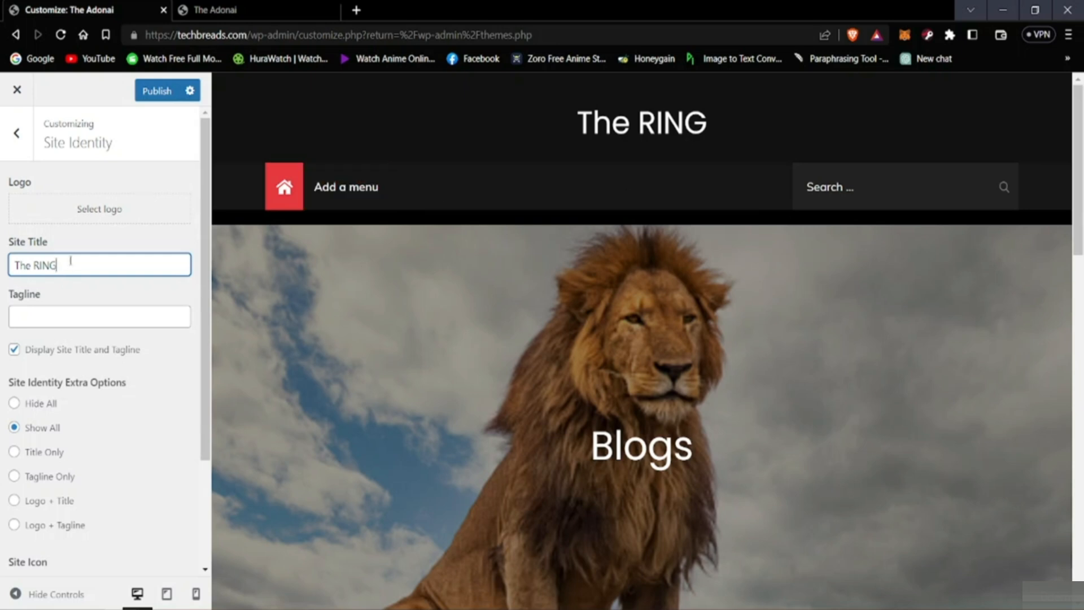
Step: Restore the site title to "The Adonai"
key(BackSpace)
key(BackSpace)
key(BackSpace)
key(BackSpace)
key(BackSpace)
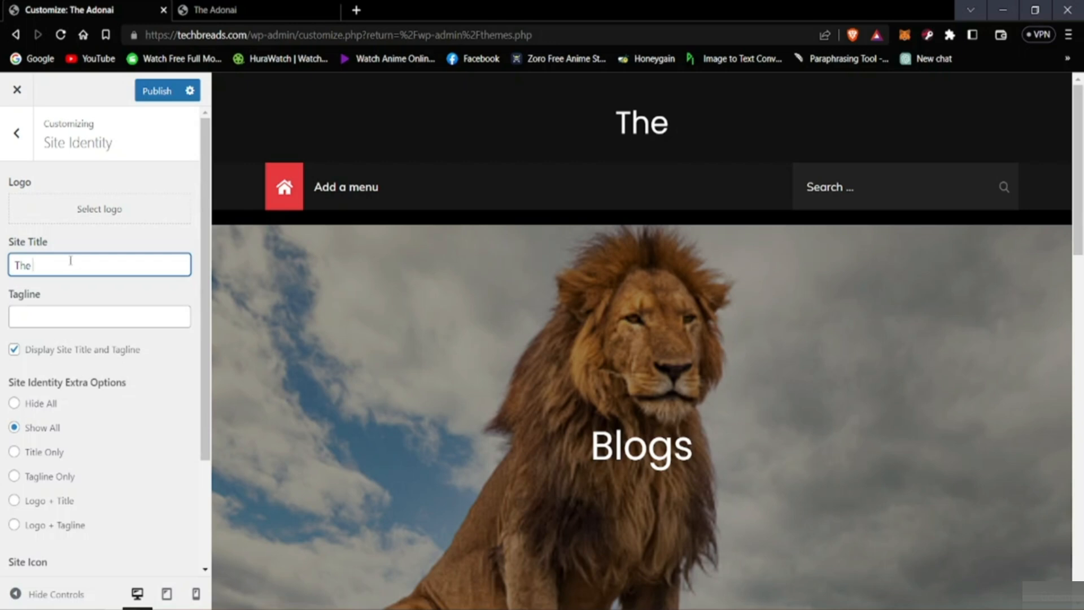
text(Ad)
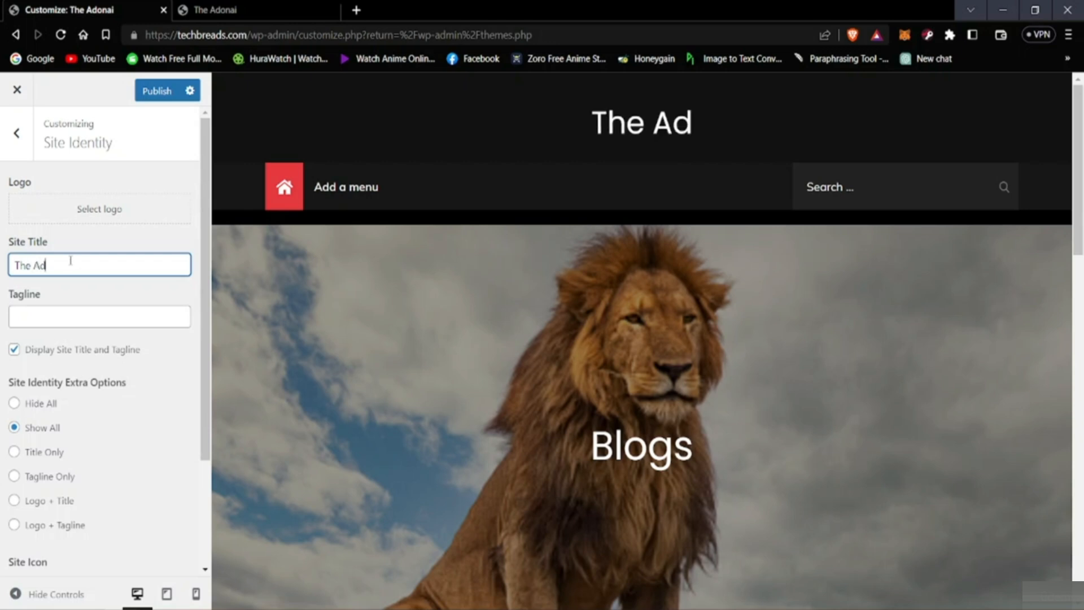
text(onai)
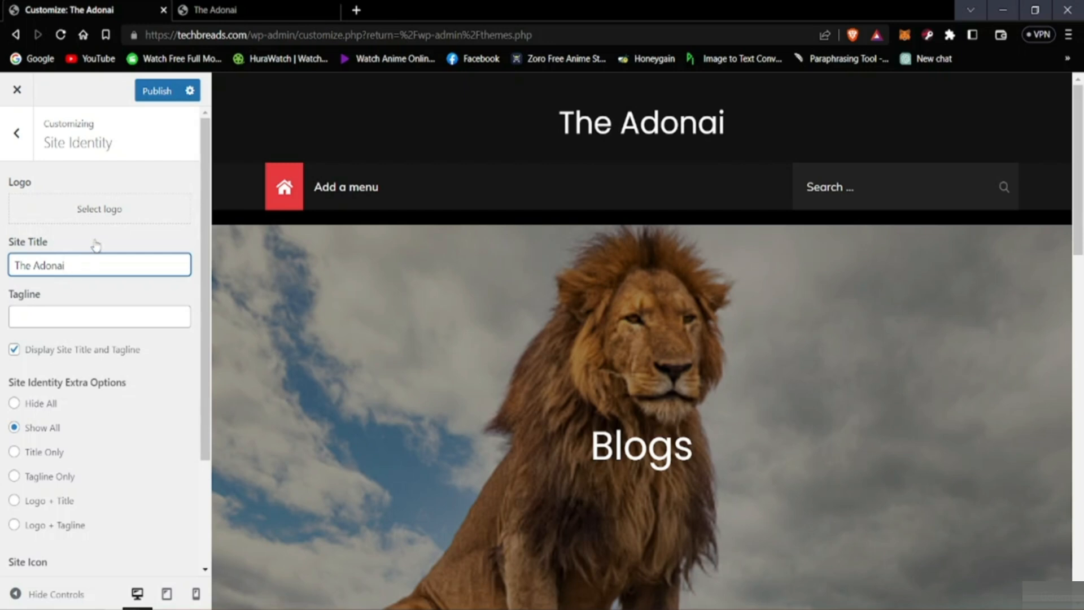
Step: Choose the full-body lion photo on the rock from the media library as the site logo
click(151, 243)
click(179, 176)
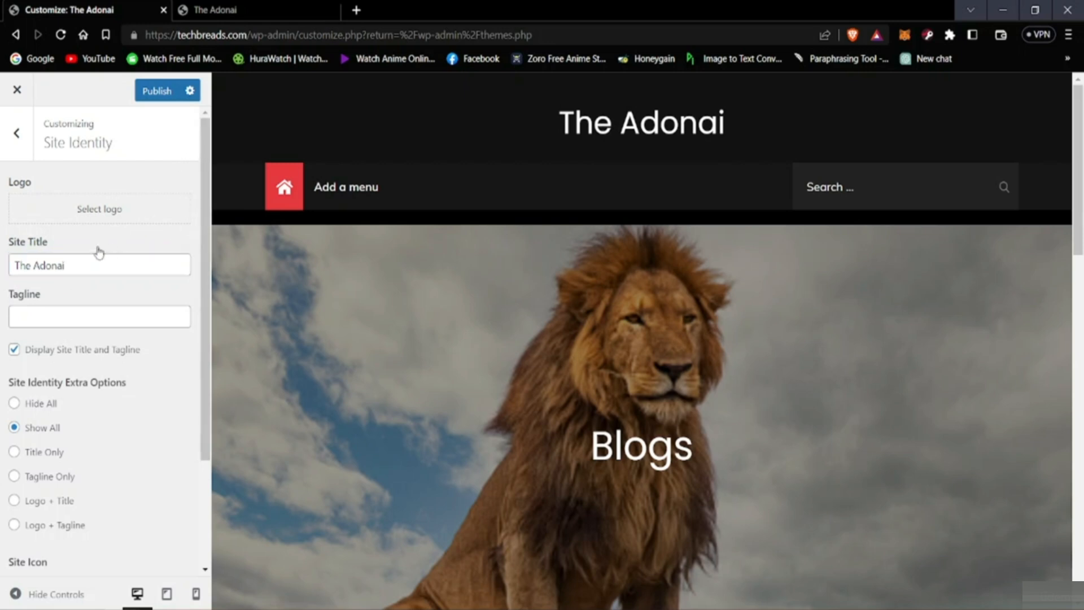
click(99, 217)
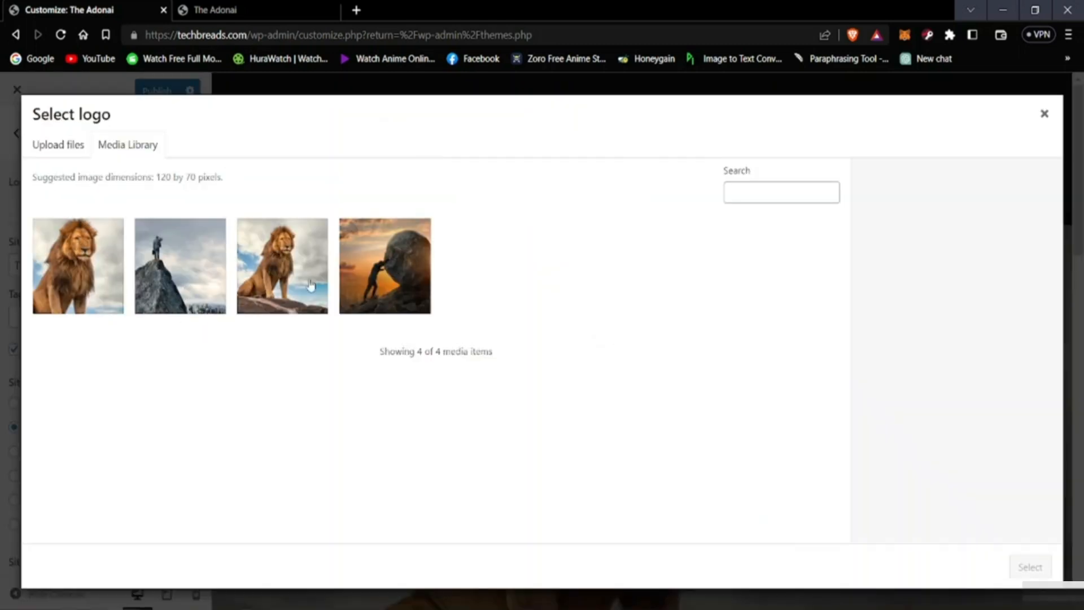
click(291, 285)
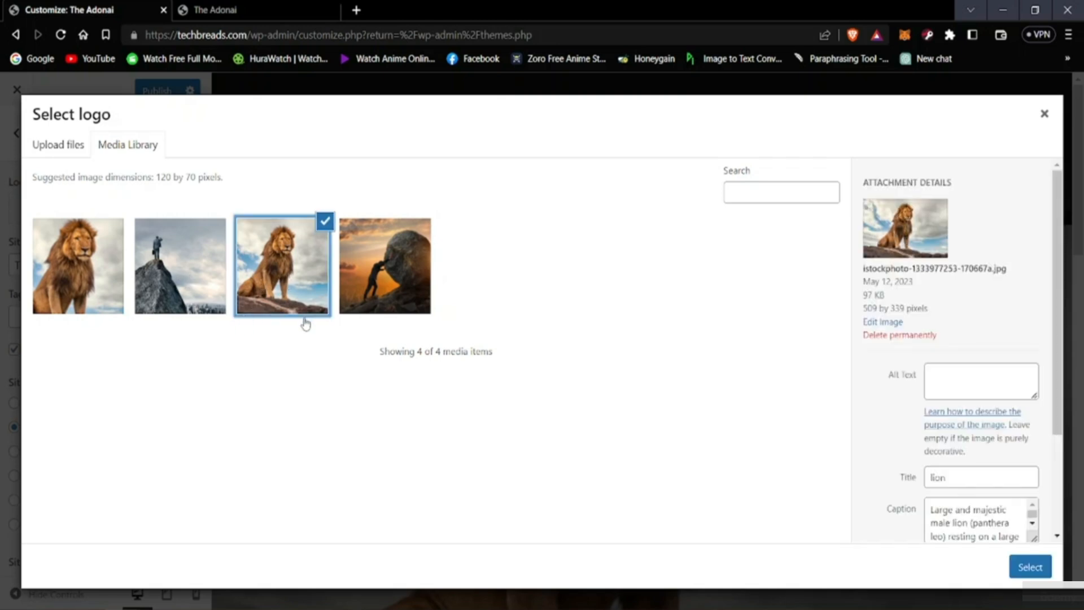
click(1026, 568)
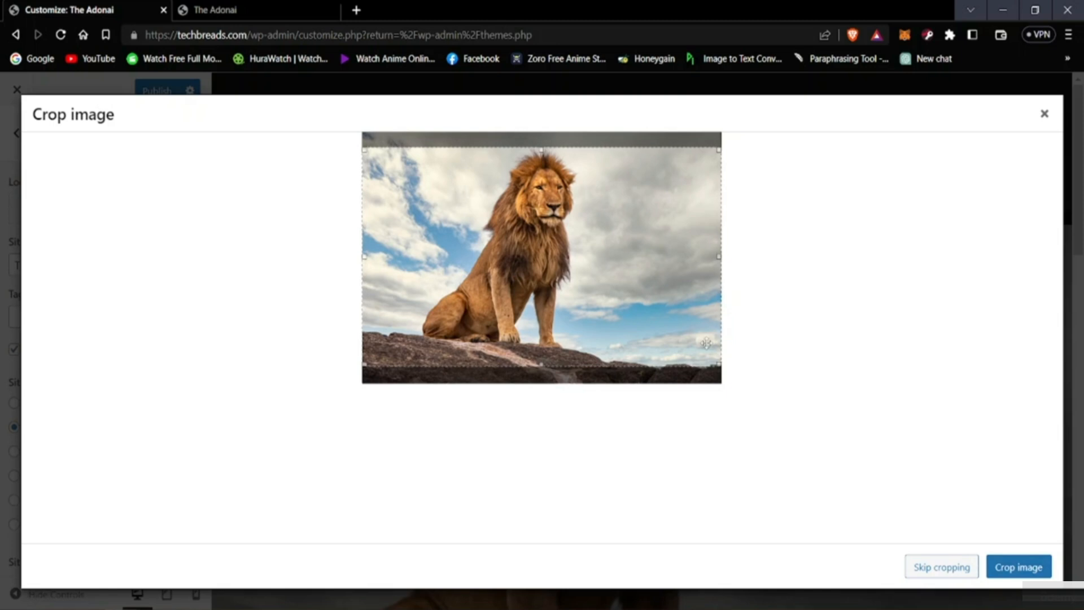
Step: Crop the logo image tightly around the lion's head and mane and apply the crop
drag(709, 362, 707, 350)
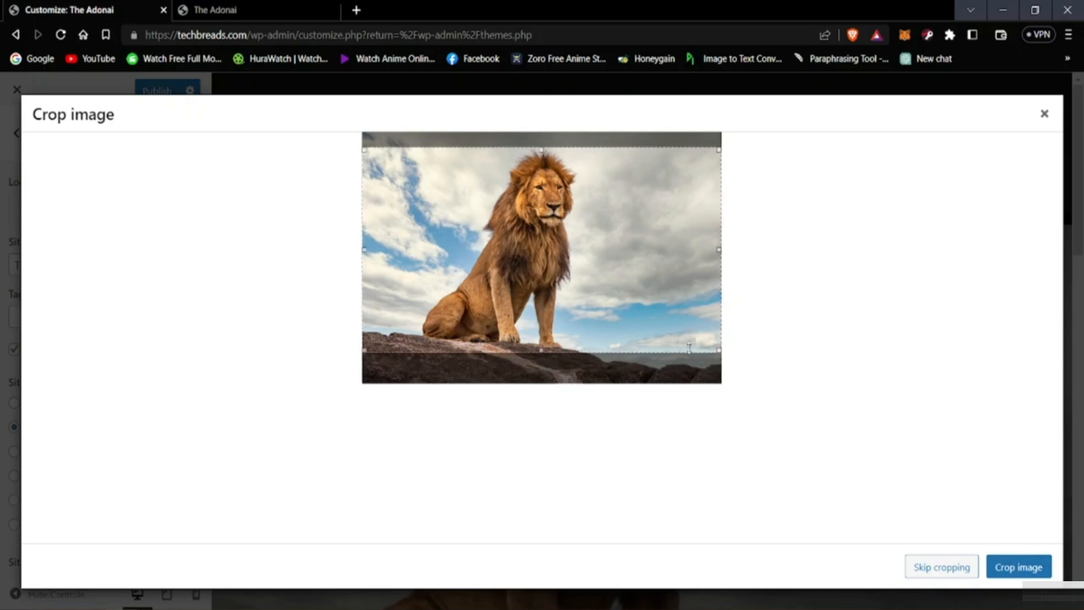
drag(719, 247, 592, 244)
drag(364, 268, 424, 241)
drag(508, 347, 530, 252)
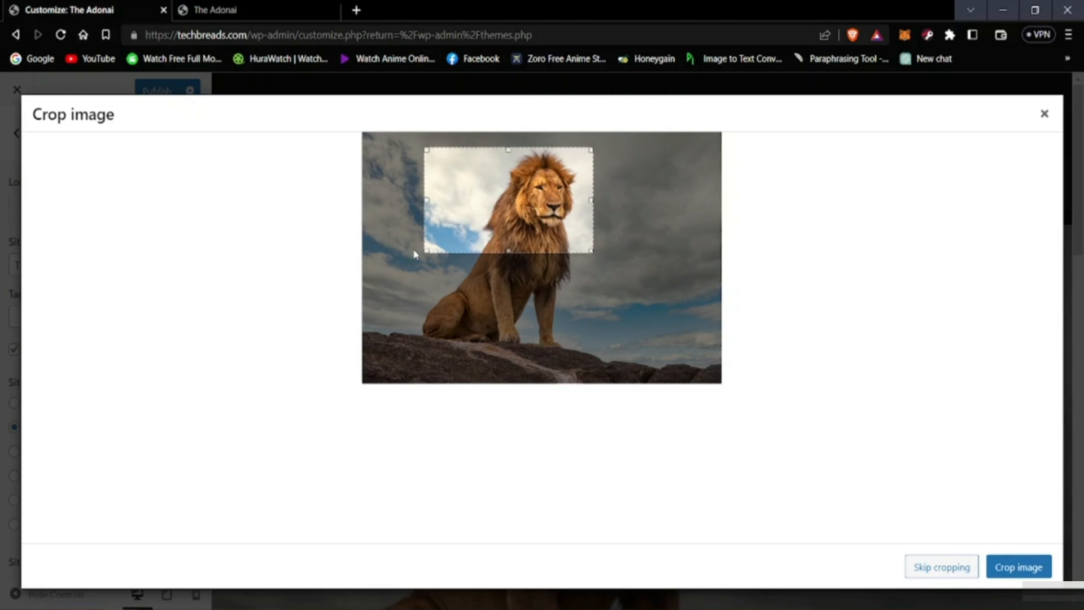
drag(428, 200, 497, 207)
drag(545, 252, 541, 241)
drag(588, 192, 580, 195)
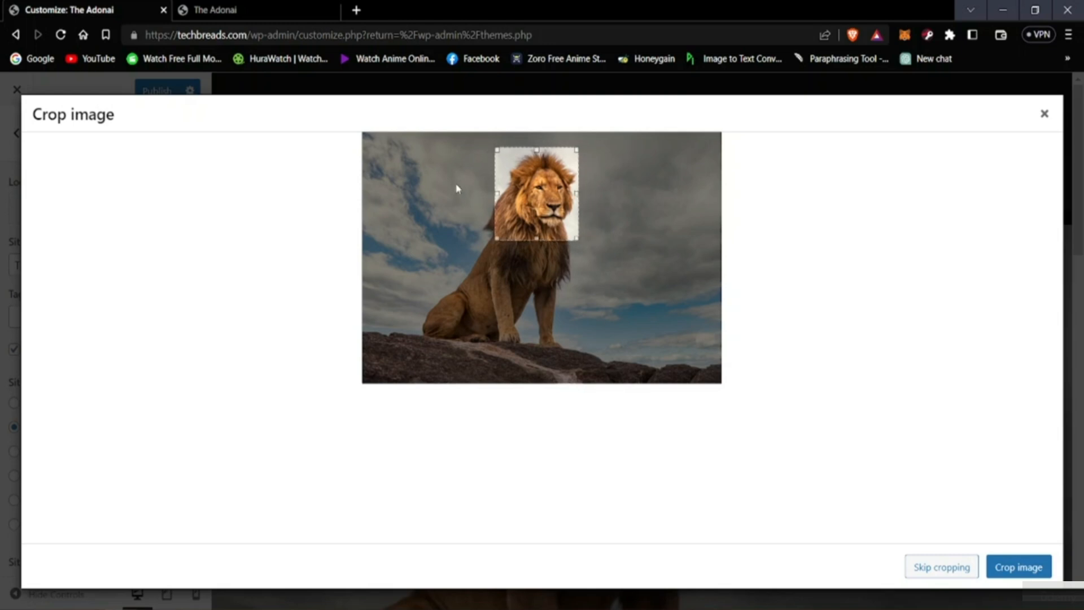
drag(497, 193, 504, 194)
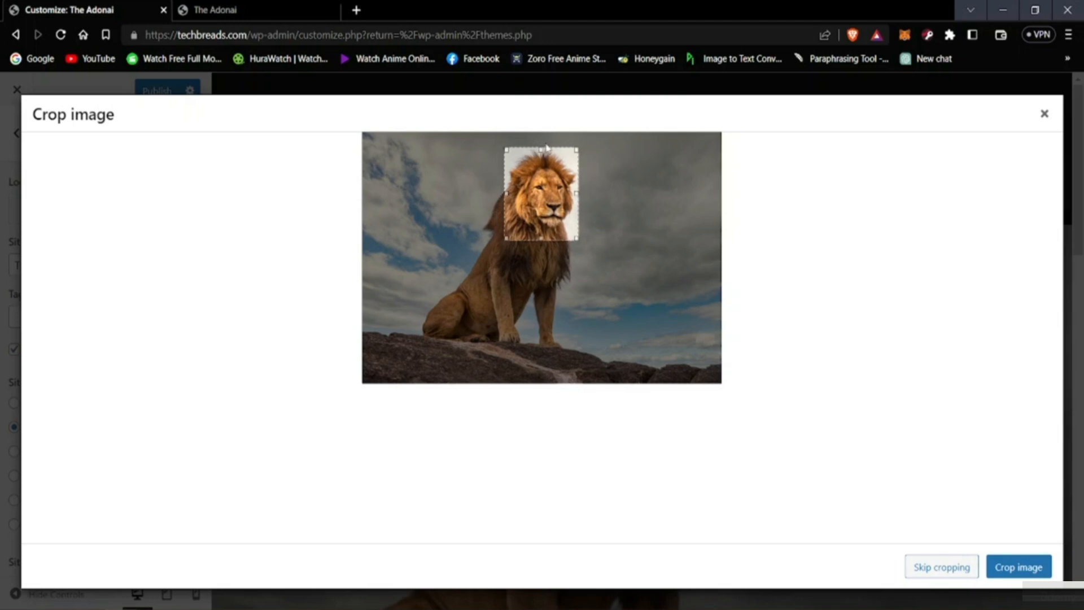
drag(539, 145, 543, 149)
click(1000, 567)
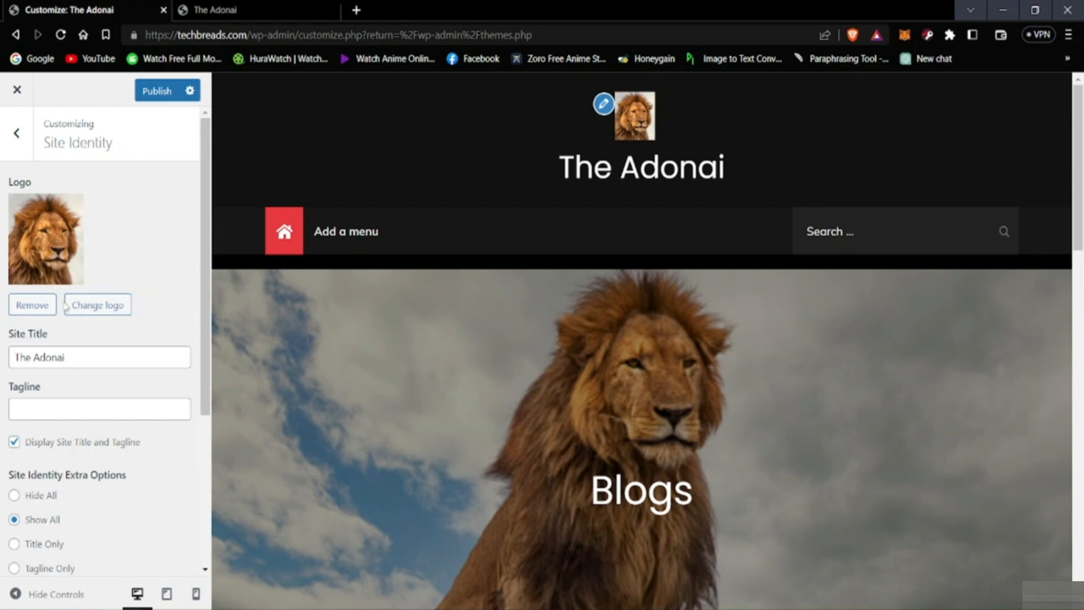
Step: View the media library images offered for changing the logo, keep the cropped lion logo and publish it
click(108, 307)
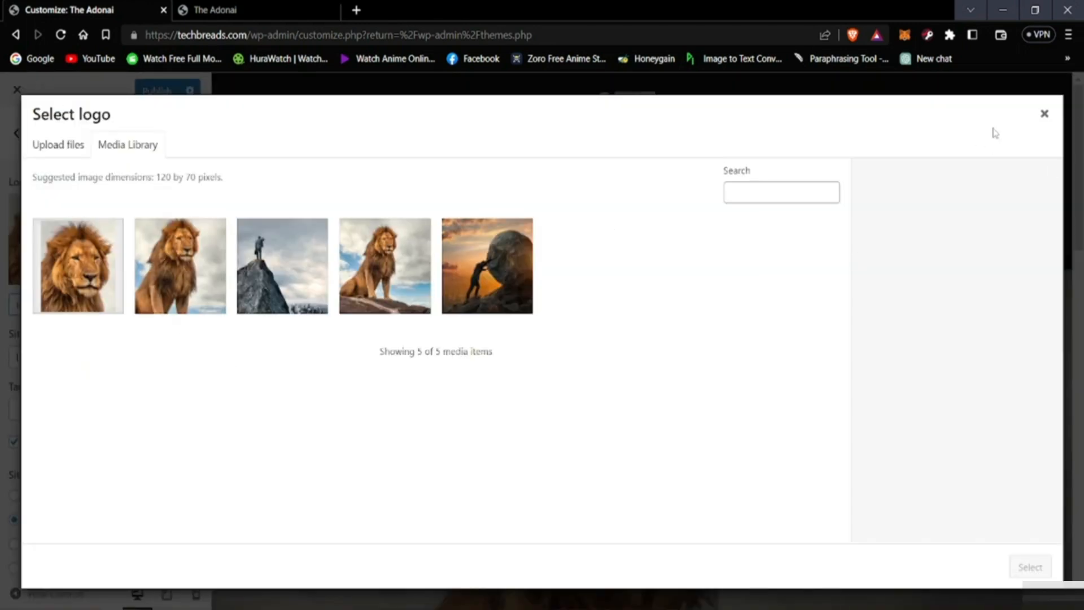
click(1045, 113)
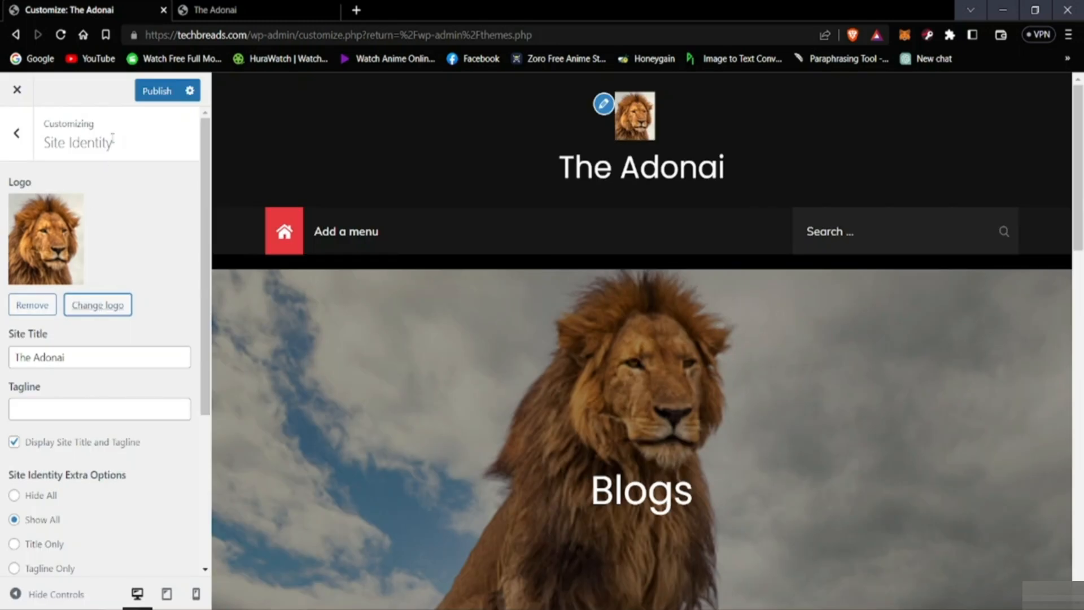
click(159, 93)
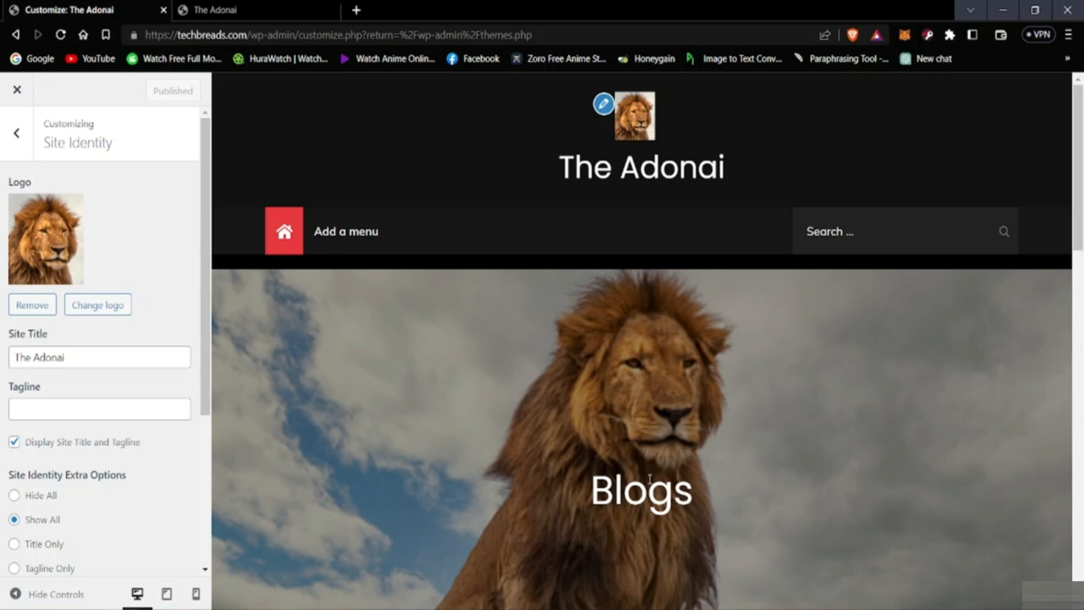
Step: Examine the remaining site identity settings, including the tagline, title display, extra options and site icon
scroll(473, 464, down, 3)
scroll(572, 506, up, 3)
scroll(96, 373, down, 4)
scroll(109, 384, up, 2)
scroll(109, 382, down, 1)
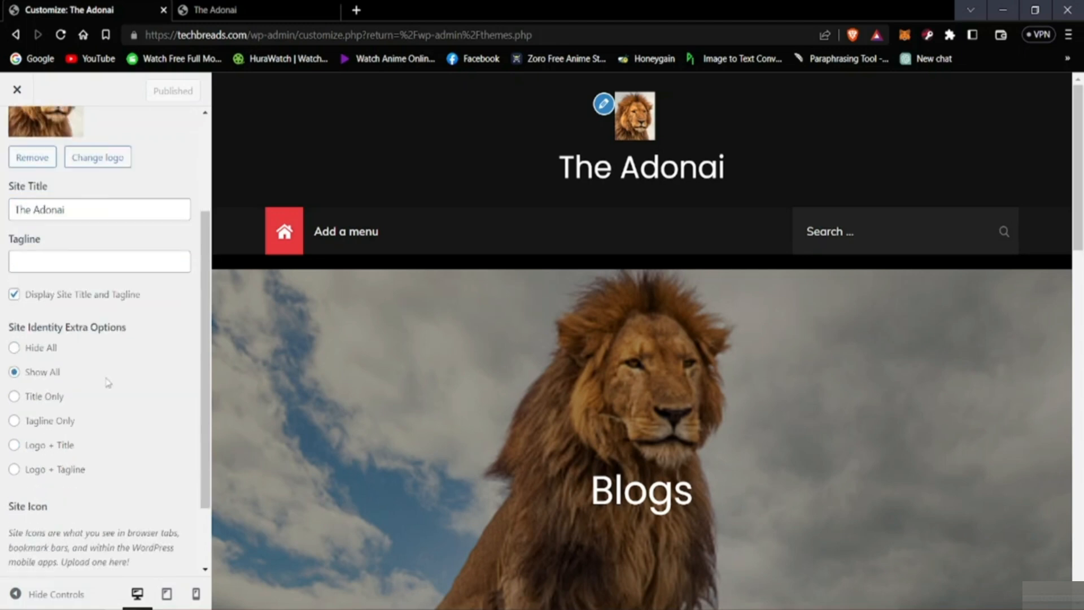
scroll(109, 383, down, 2)
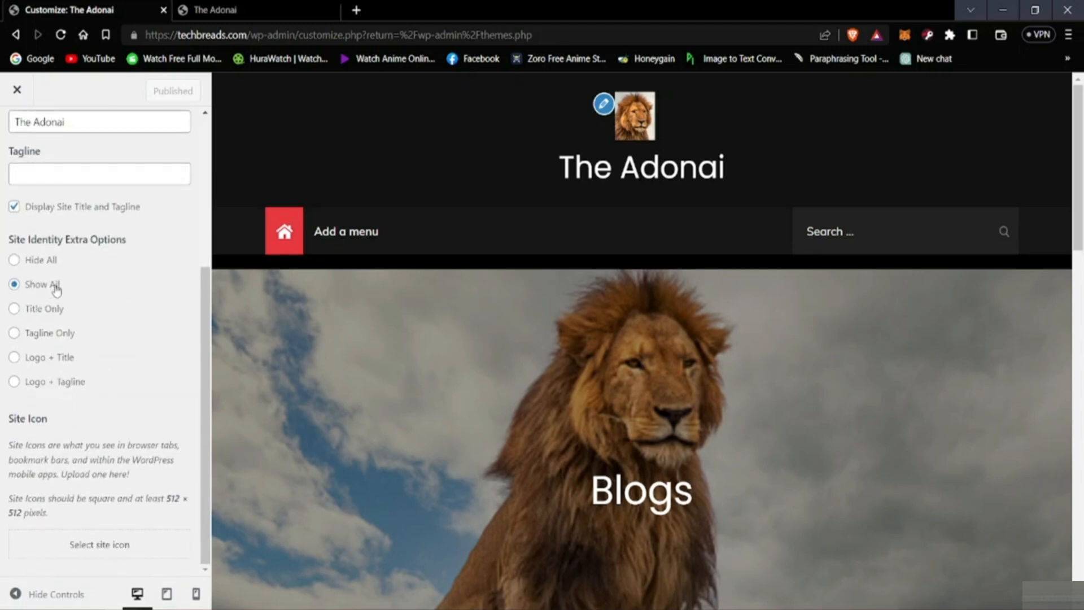
scroll(56, 293, up, 3)
scroll(54, 305, down, 3)
scroll(48, 315, up, 1)
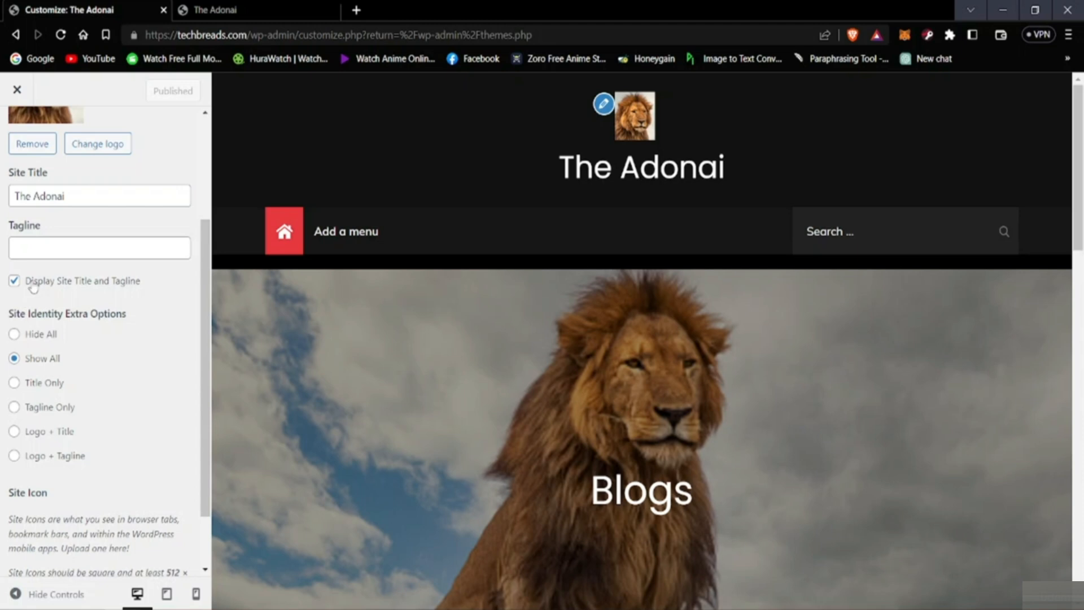
Step: Start editing the site's empty tagline
click(48, 247)
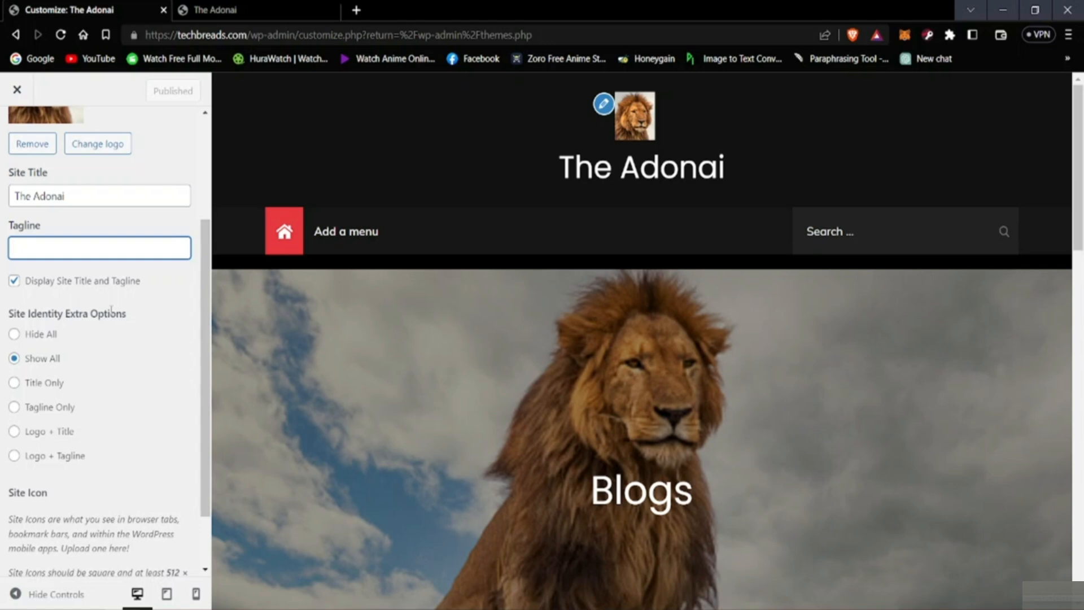
Step: Set the site's tagline to "E-Commerce Website"
text(E)
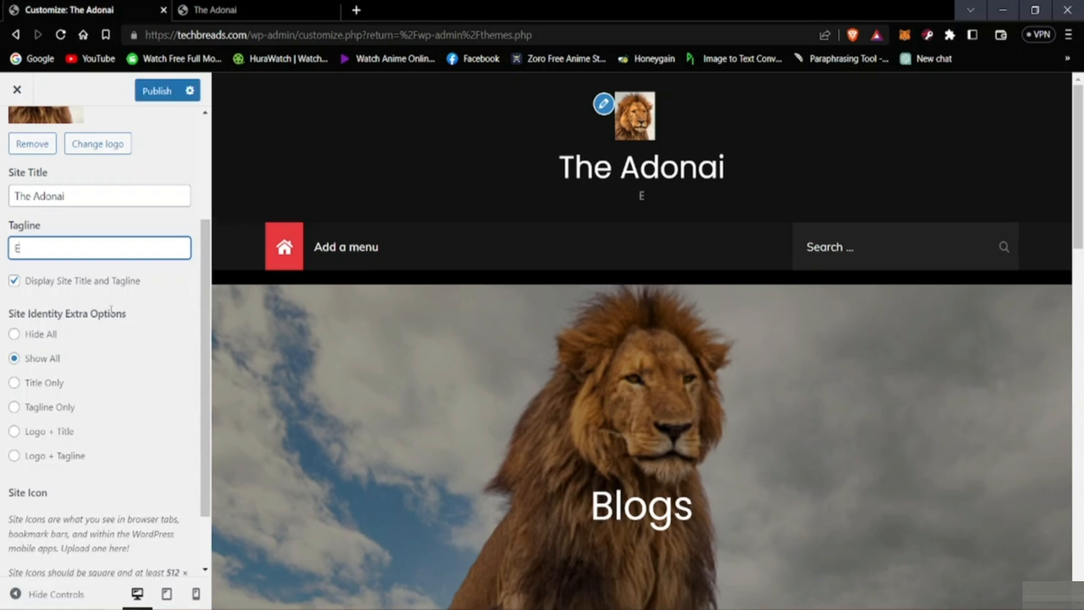
text(-Commerce)
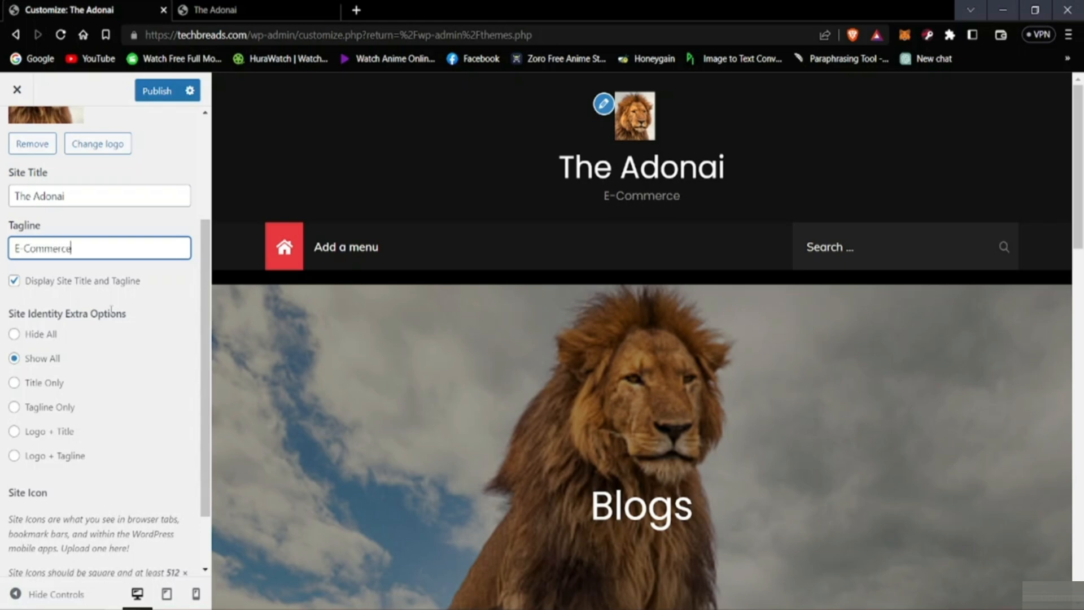
text( Web)
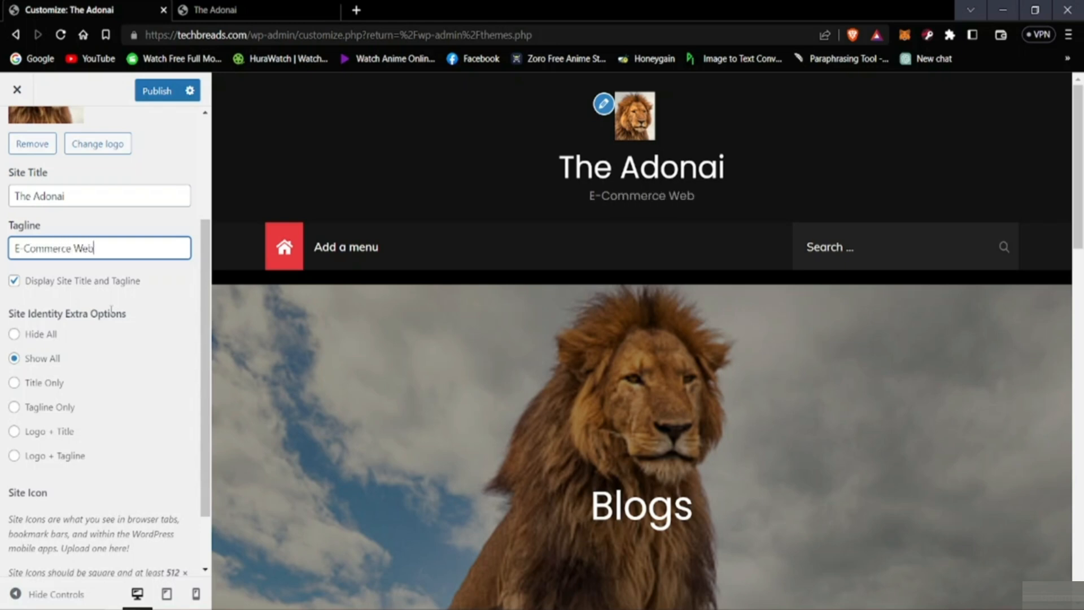
text(site)
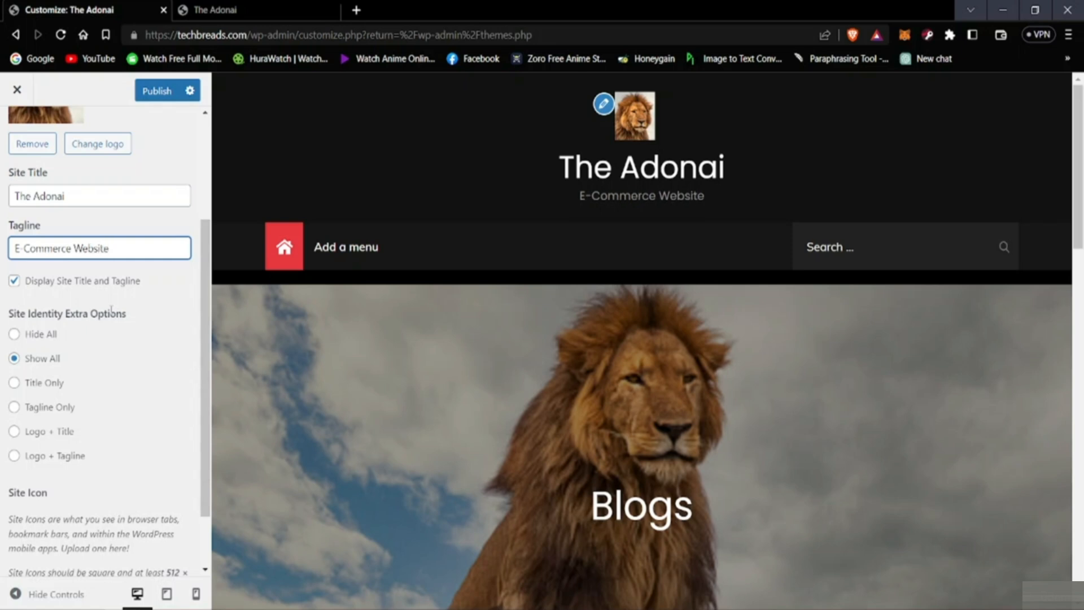
click(760, 573)
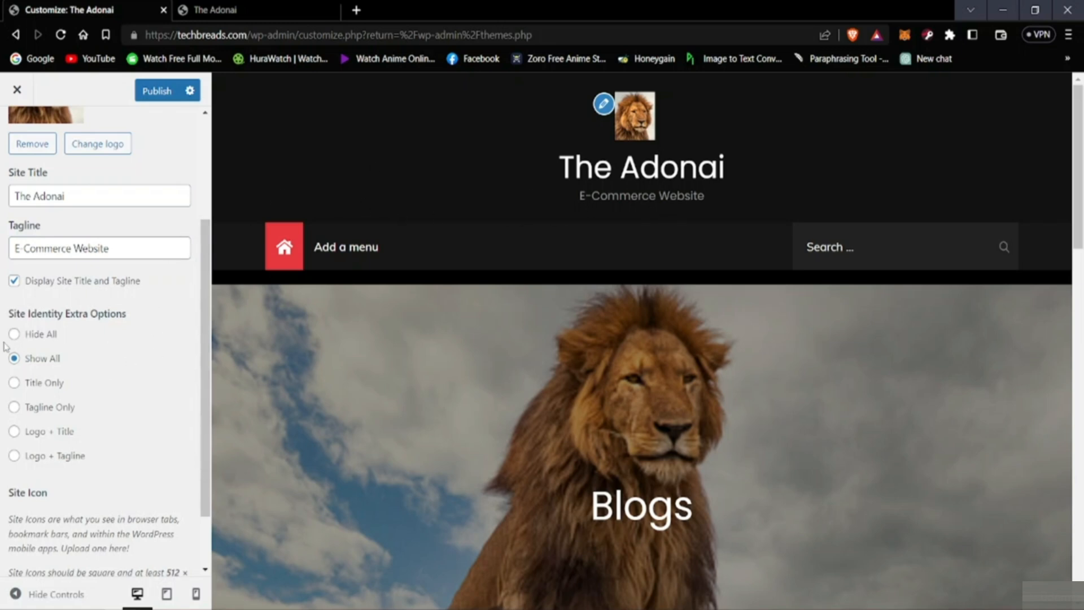
Step: Hide the site title and tagline in the header, and turn their display back on
click(15, 282)
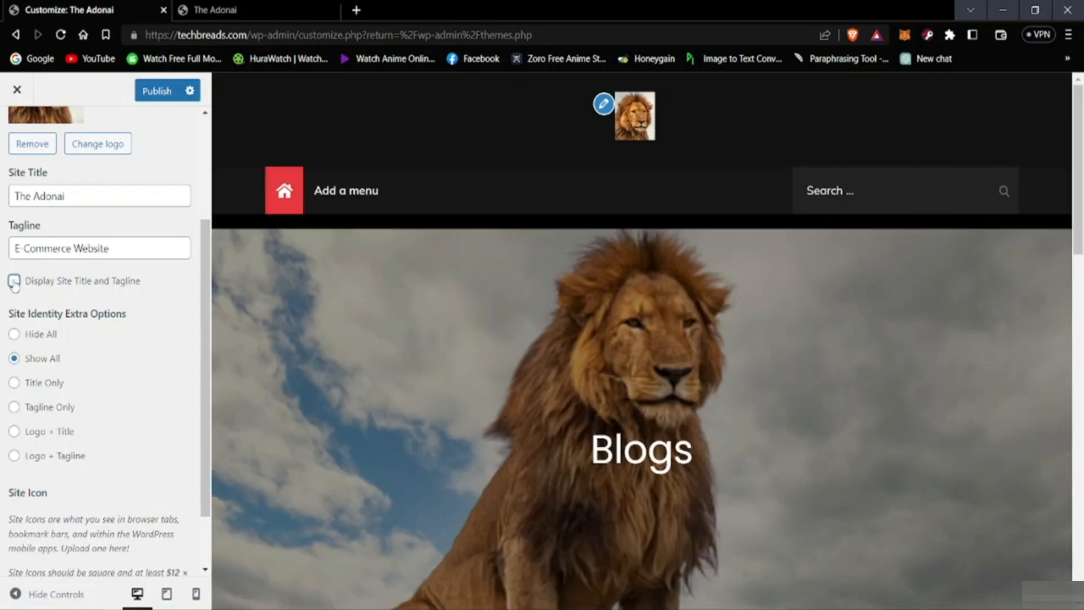
scroll(56, 332, up, 2)
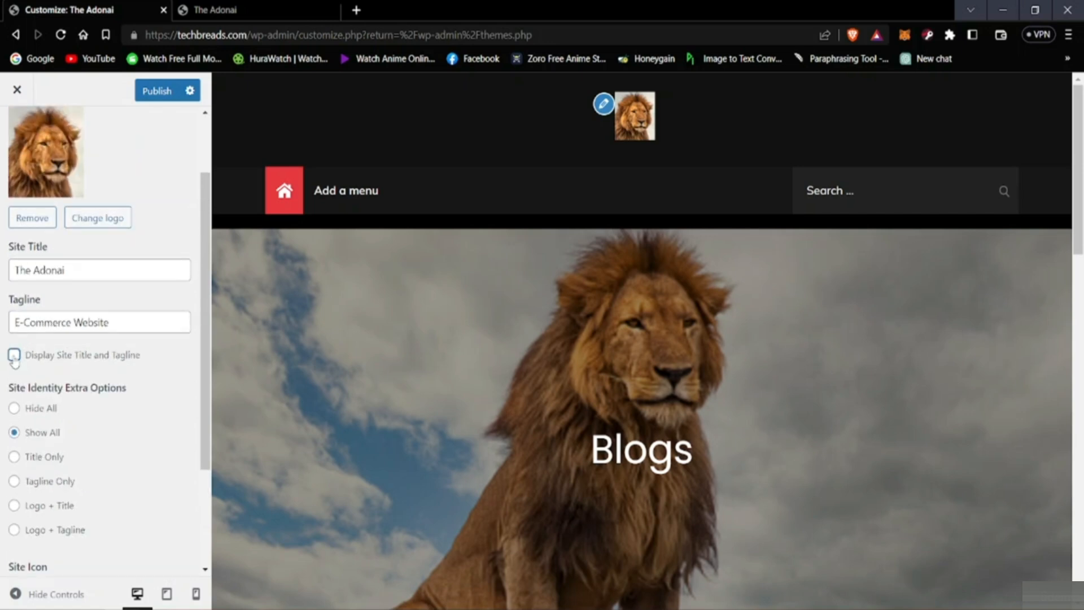
click(14, 356)
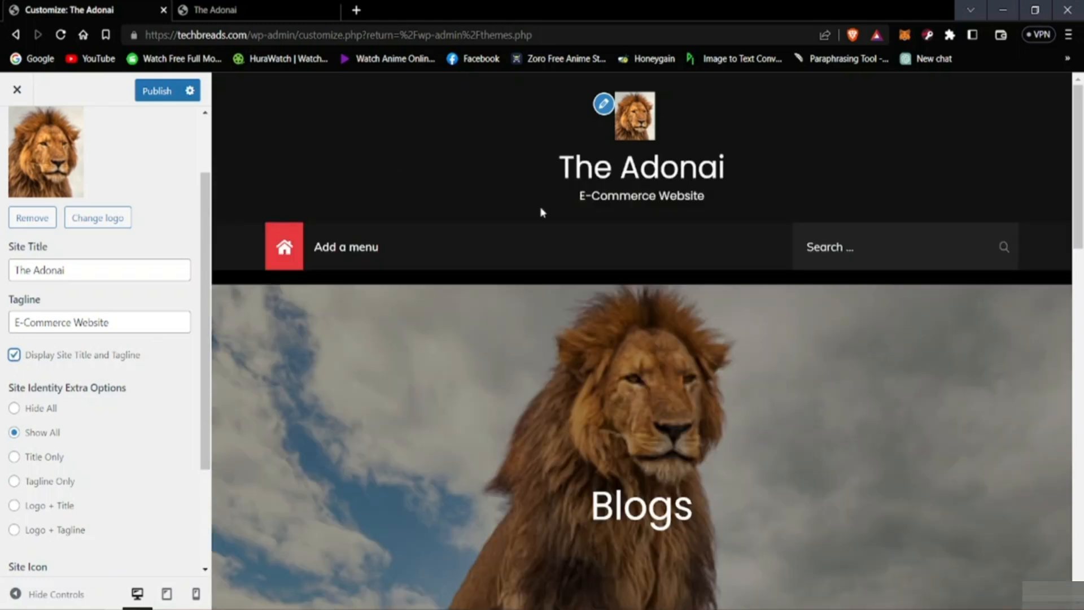
Step: Examine the logo, title, tagline and banner area in the site preview
scroll(394, 353, down, 1)
scroll(460, 284, up, 1)
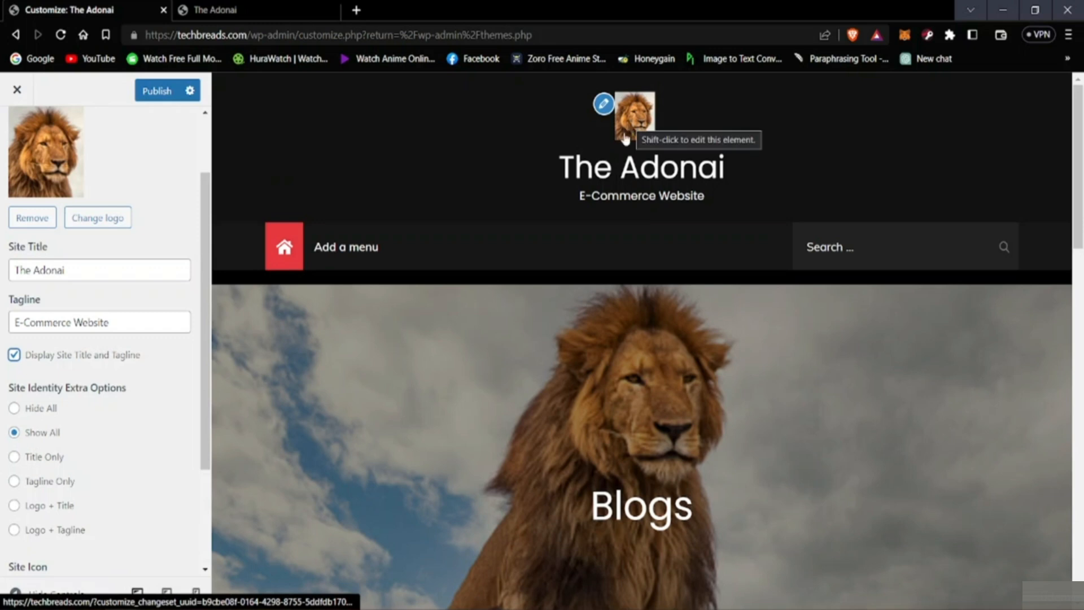
scroll(635, 455, down, 2)
scroll(585, 442, up, 2)
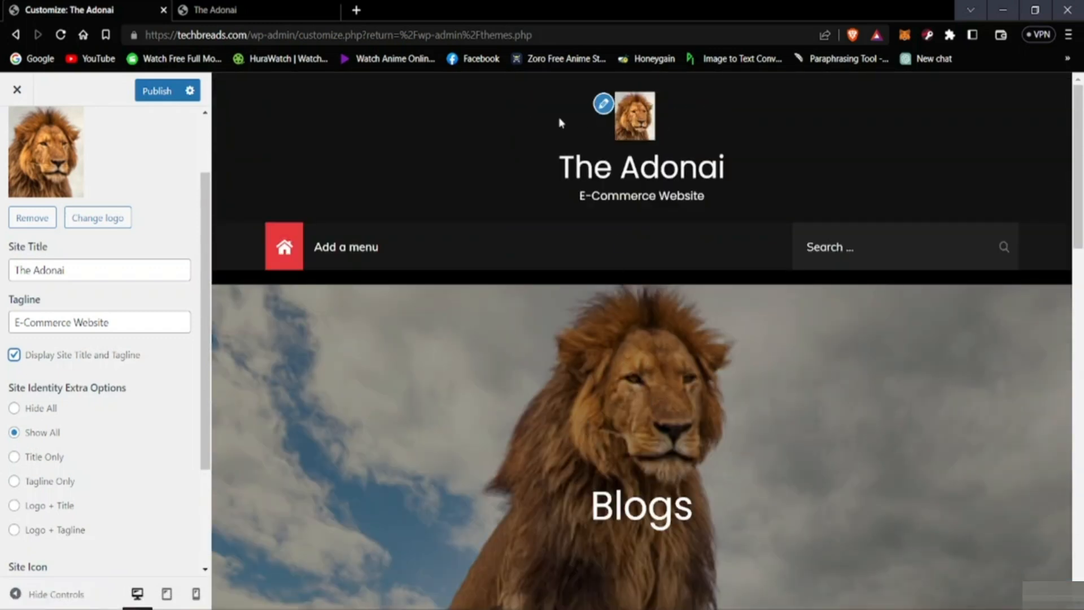
scroll(602, 416, down, 2)
scroll(601, 416, down, 3)
scroll(490, 406, up, 6)
scroll(513, 316, down, 3)
scroll(576, 285, up, 1)
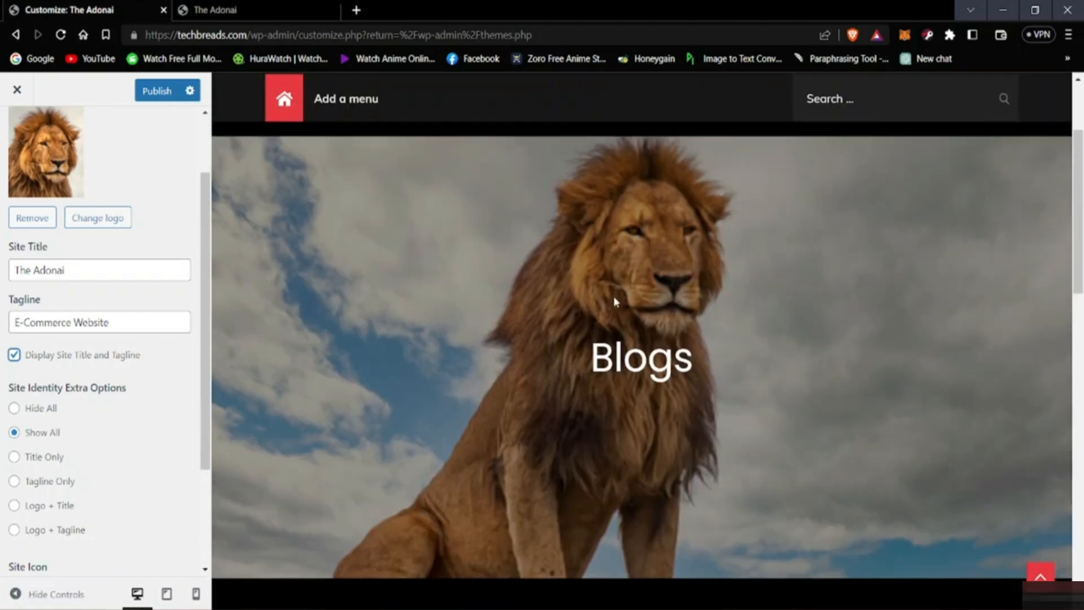
scroll(565, 271, down, 2)
scroll(511, 244, up, 1)
Step: Publish the tagline change and close the customizer
click(150, 90)
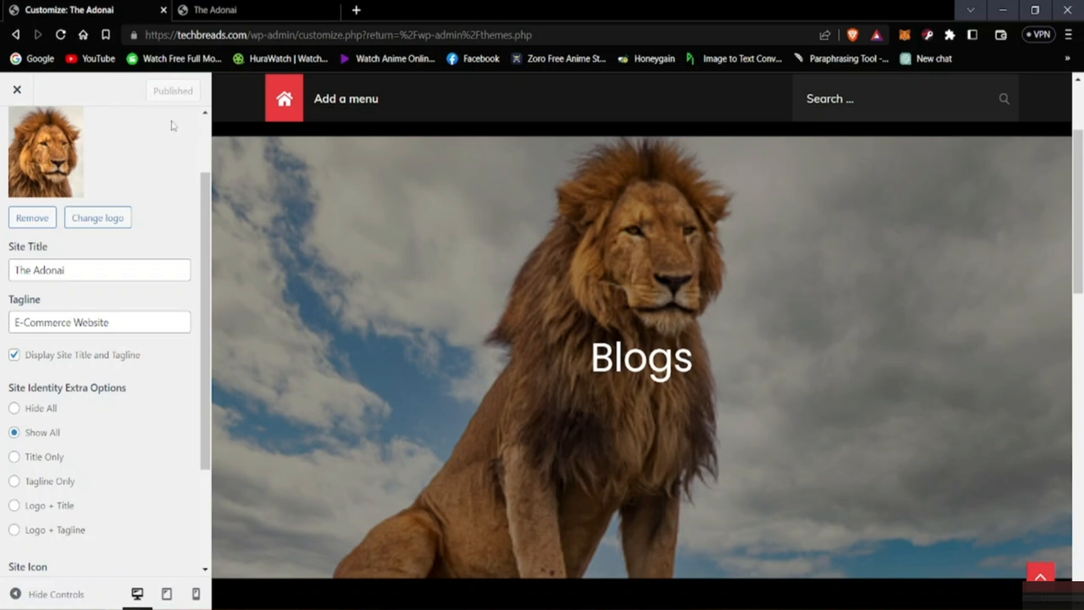
click(25, 90)
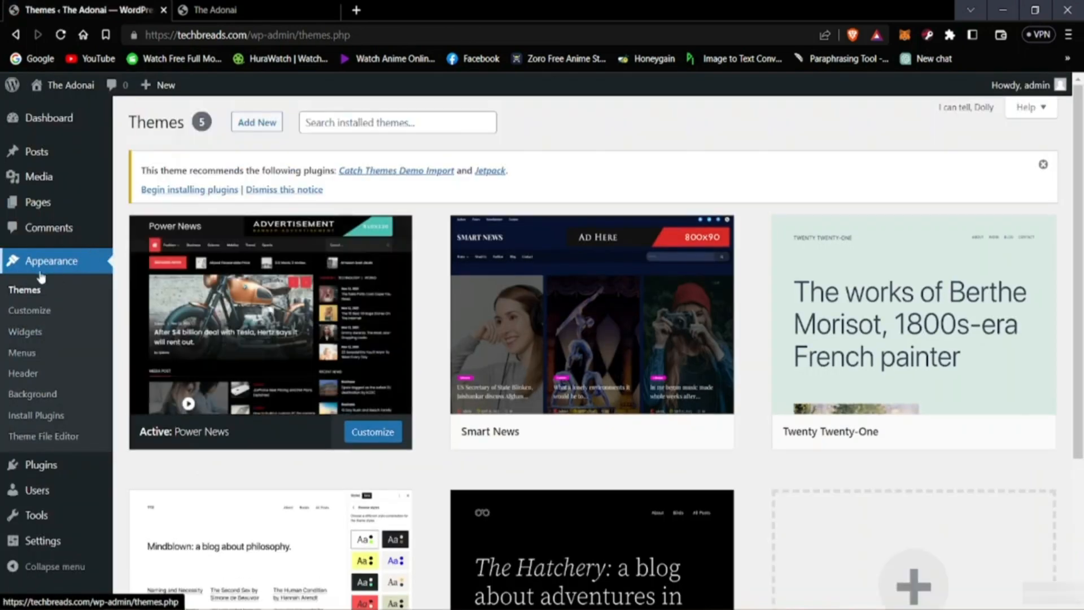
Step: Replace the header image with the "man with a rock" picture from the media library, moving the crop area down to include the man's feet
click(29, 312)
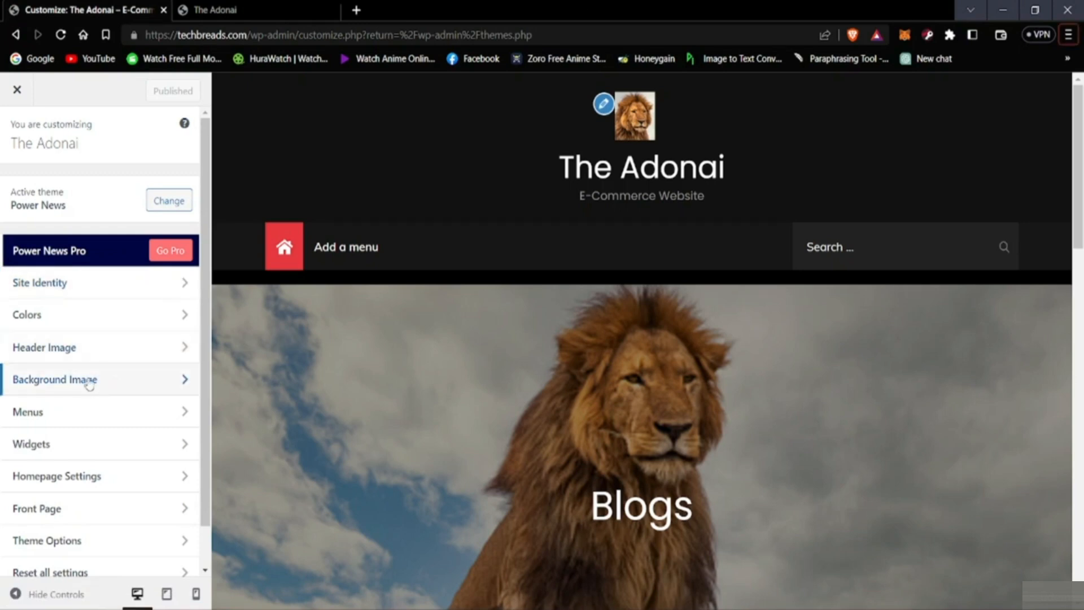
click(81, 361)
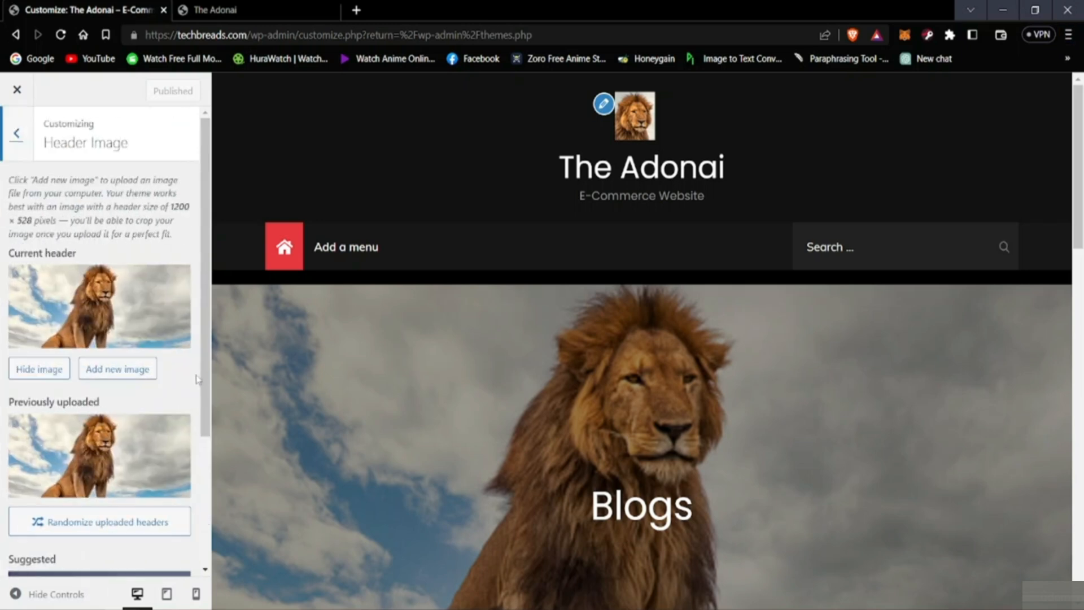
click(107, 379)
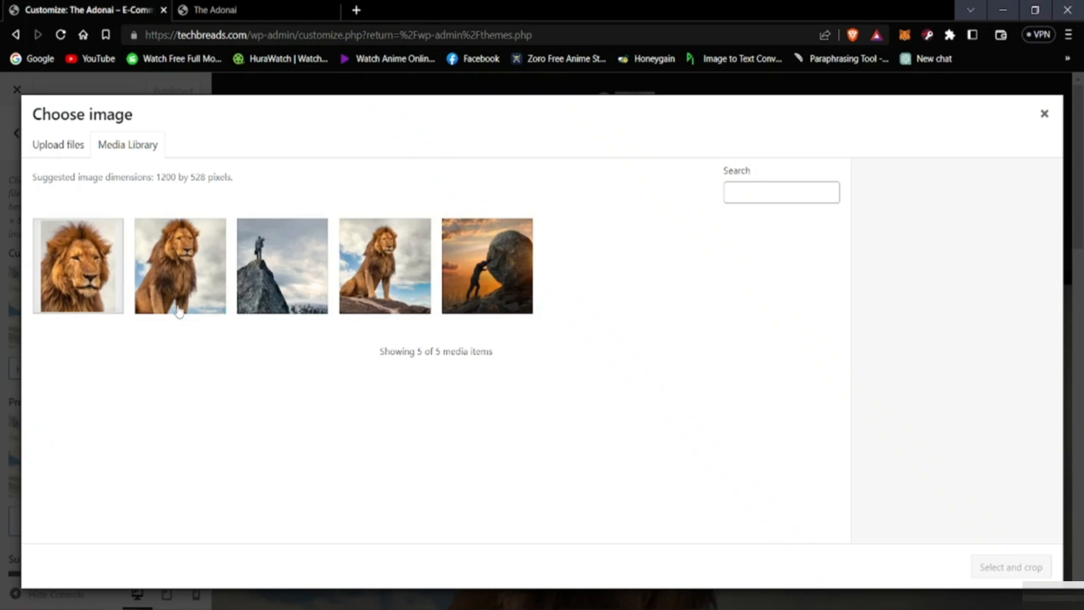
click(472, 284)
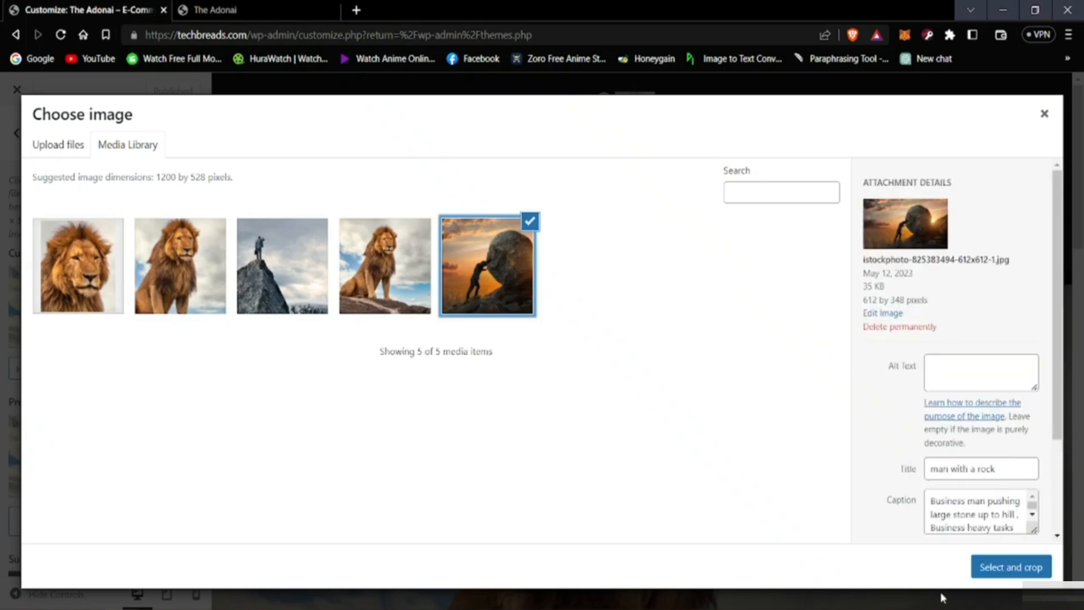
click(992, 571)
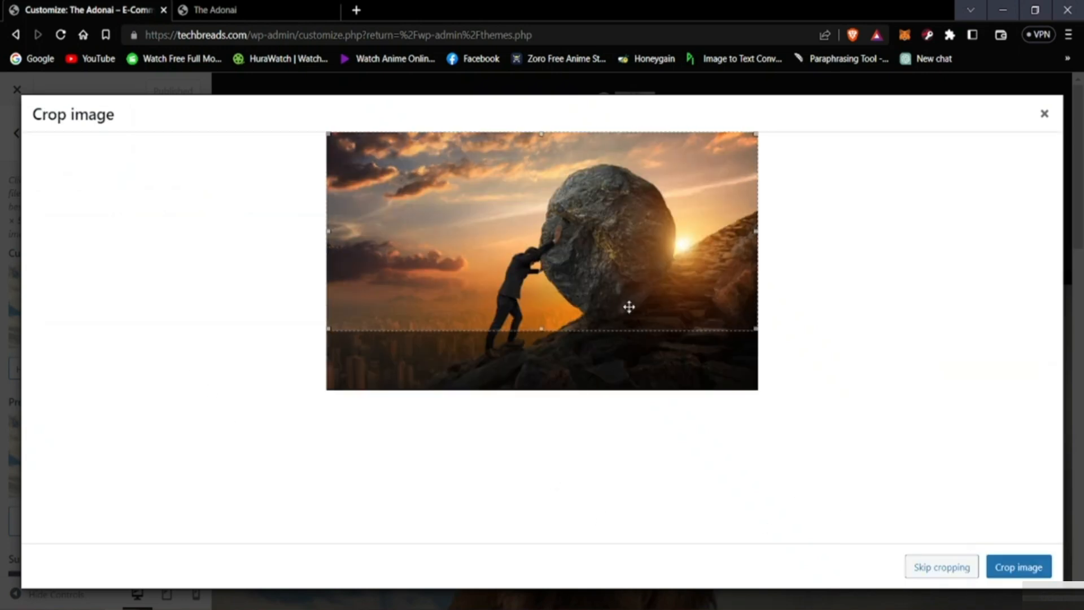
drag(627, 283, 630, 337)
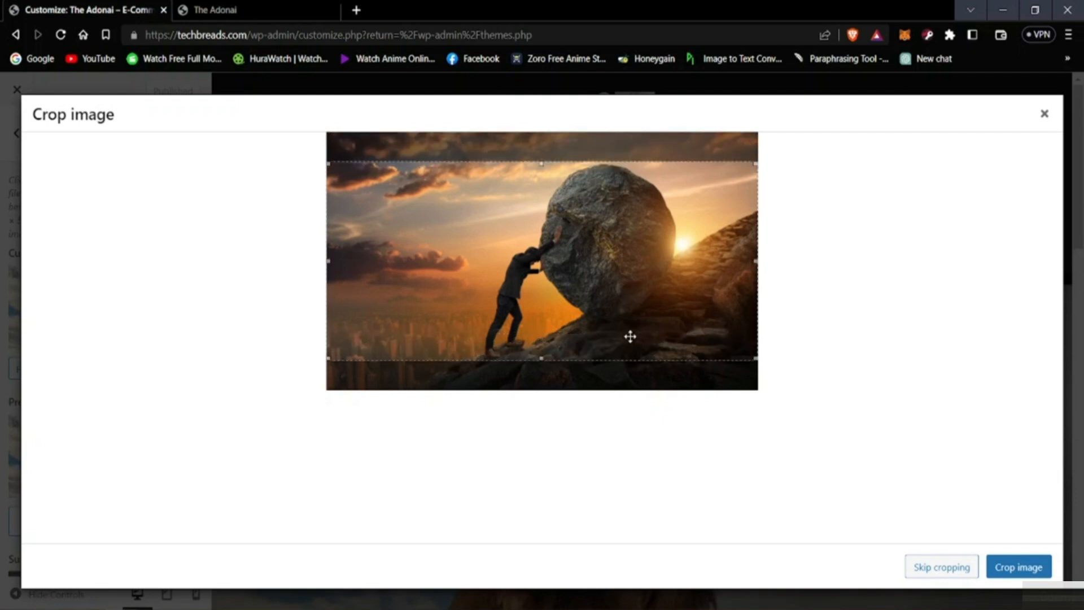
click(1016, 567)
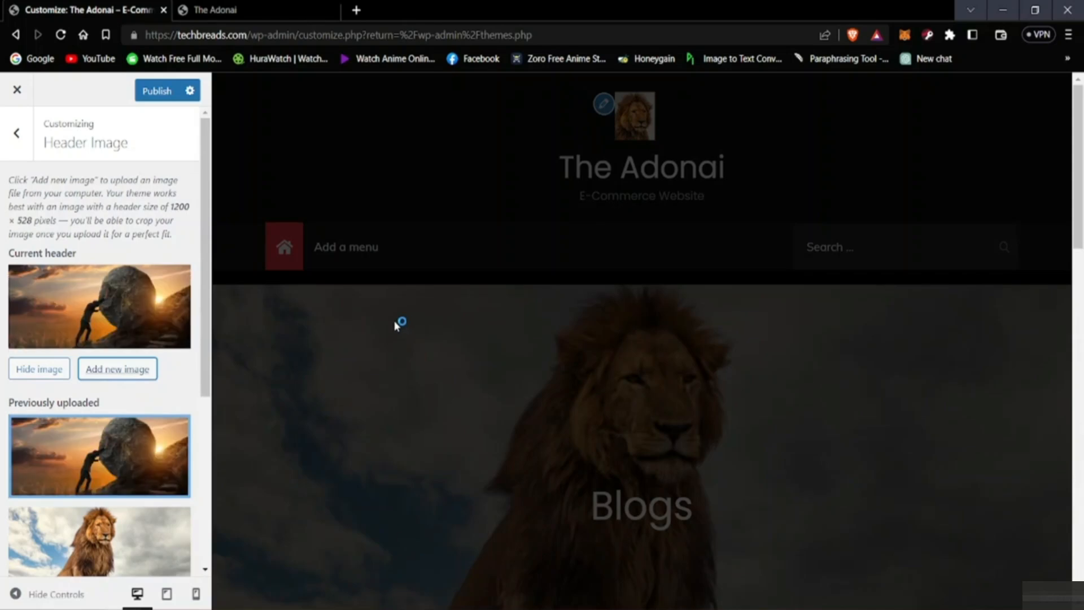
Step: Check the new header image in the preview and publish it
scroll(299, 395, down, 3)
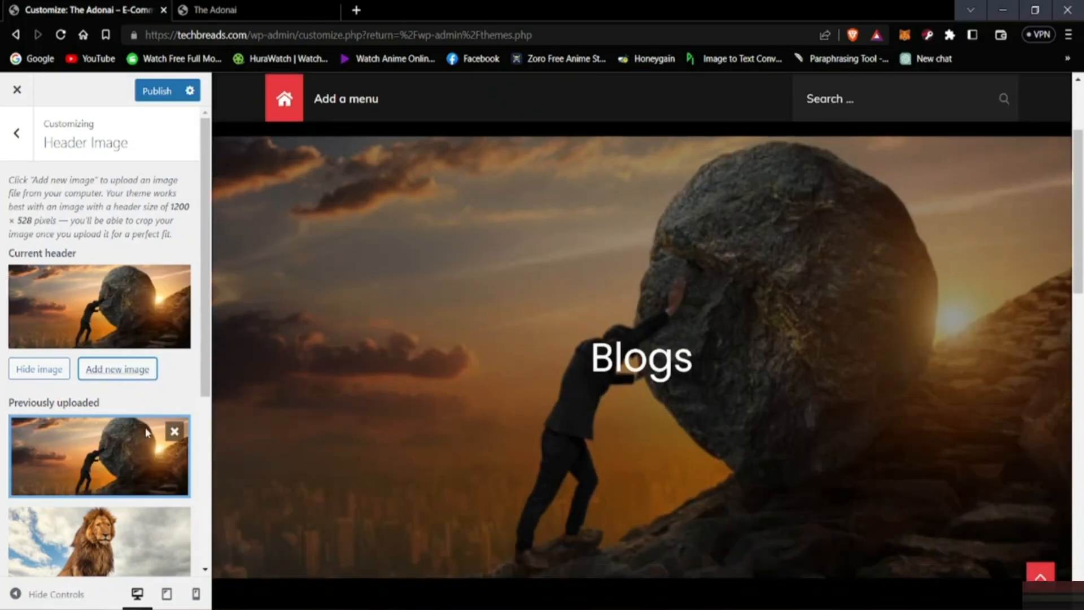
scroll(145, 446, down, 3)
scroll(145, 446, down, 1)
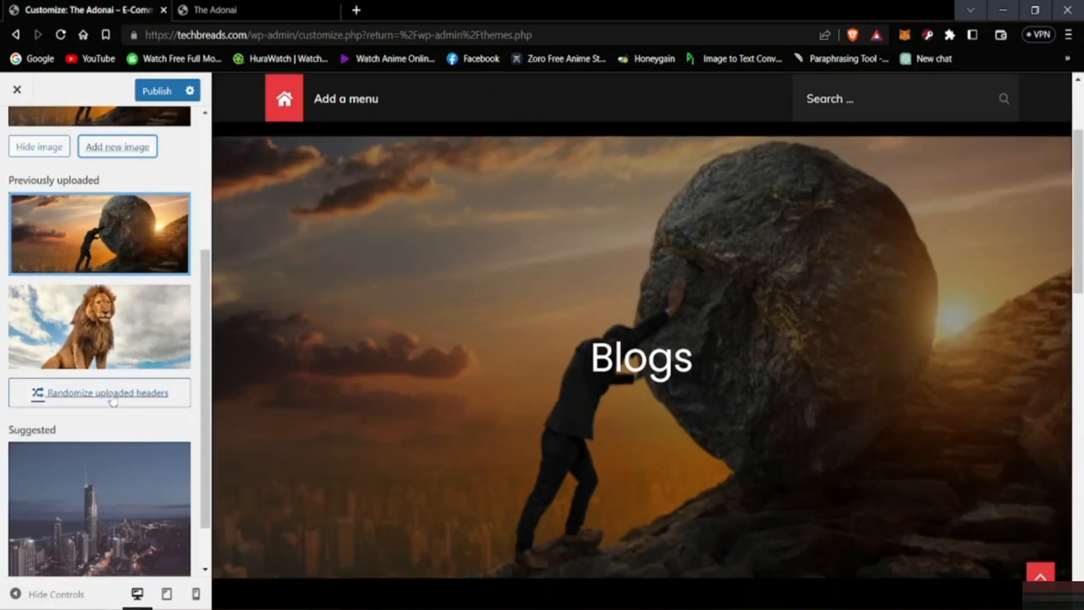
scroll(101, 333, up, 3)
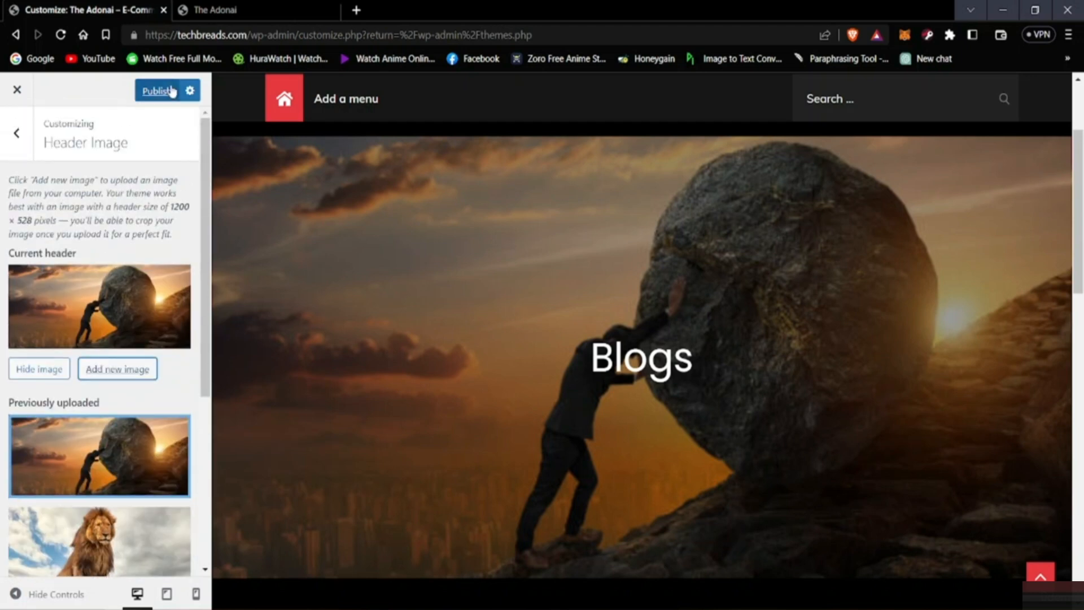
scroll(119, 373, down, 4)
scroll(118, 373, up, 4)
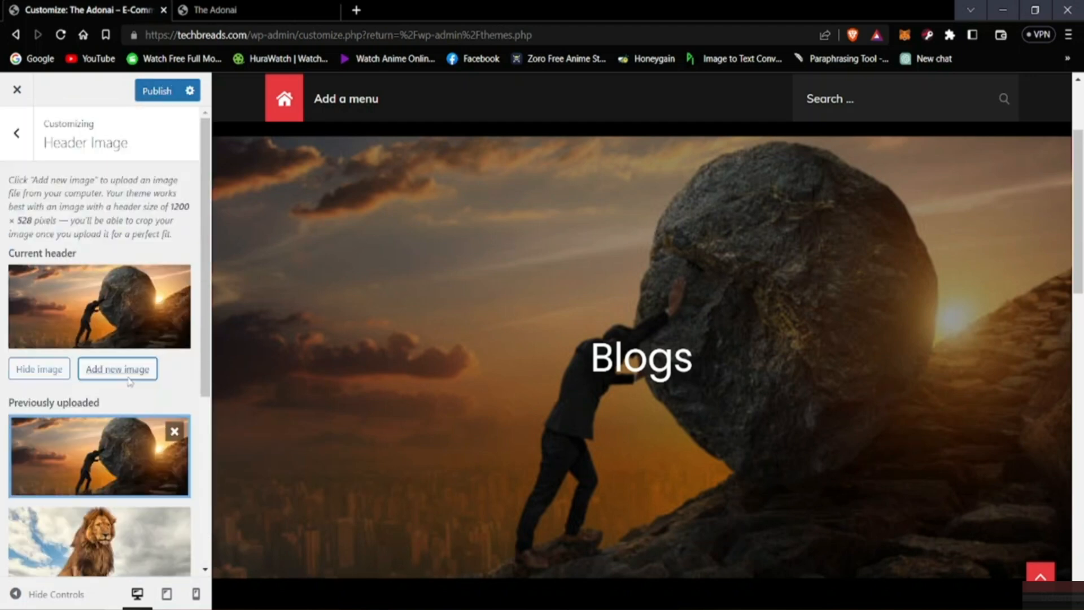
click(155, 91)
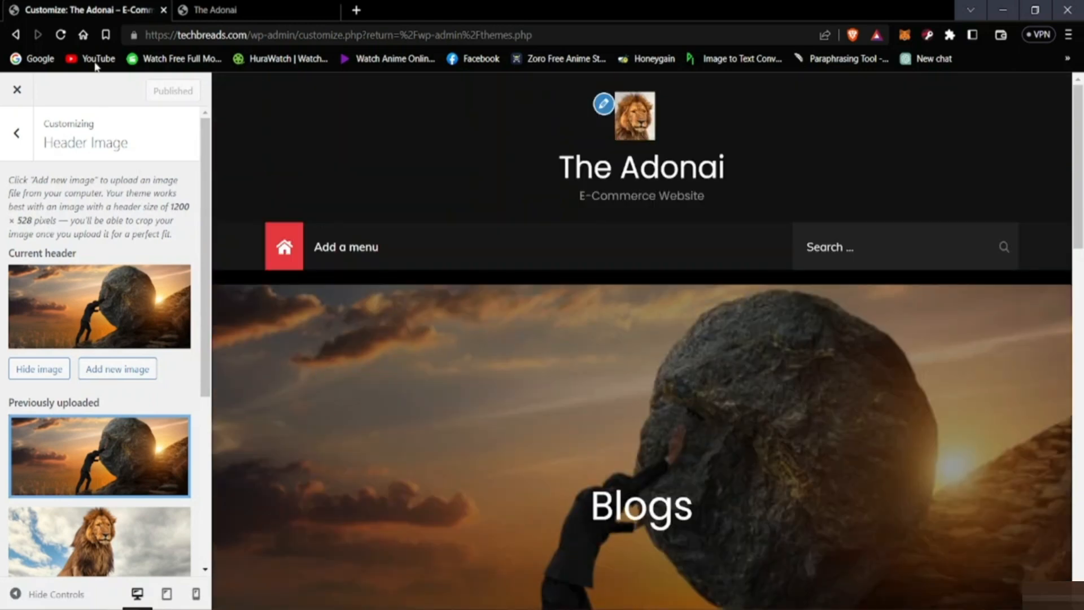
Step: Set the header title color to #666666 in the customizer's color settings and publish the change
click(16, 133)
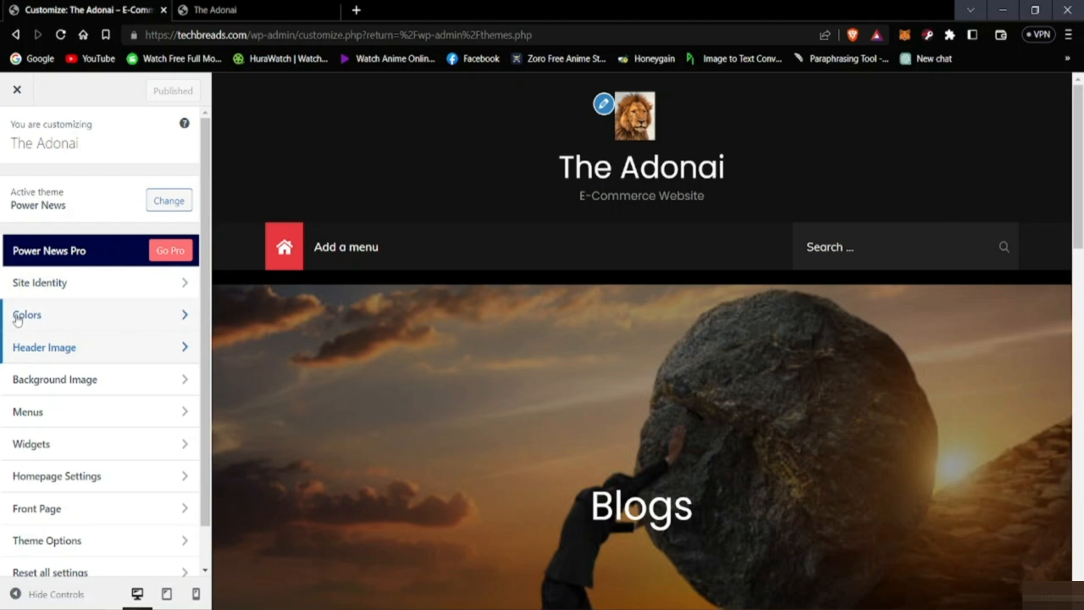
click(85, 320)
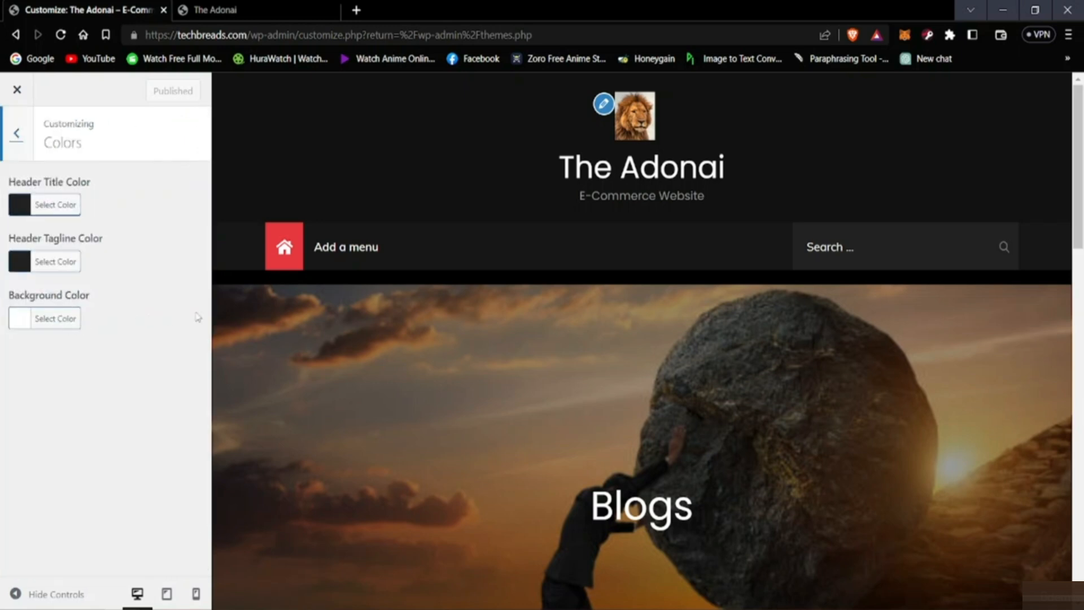
click(32, 215)
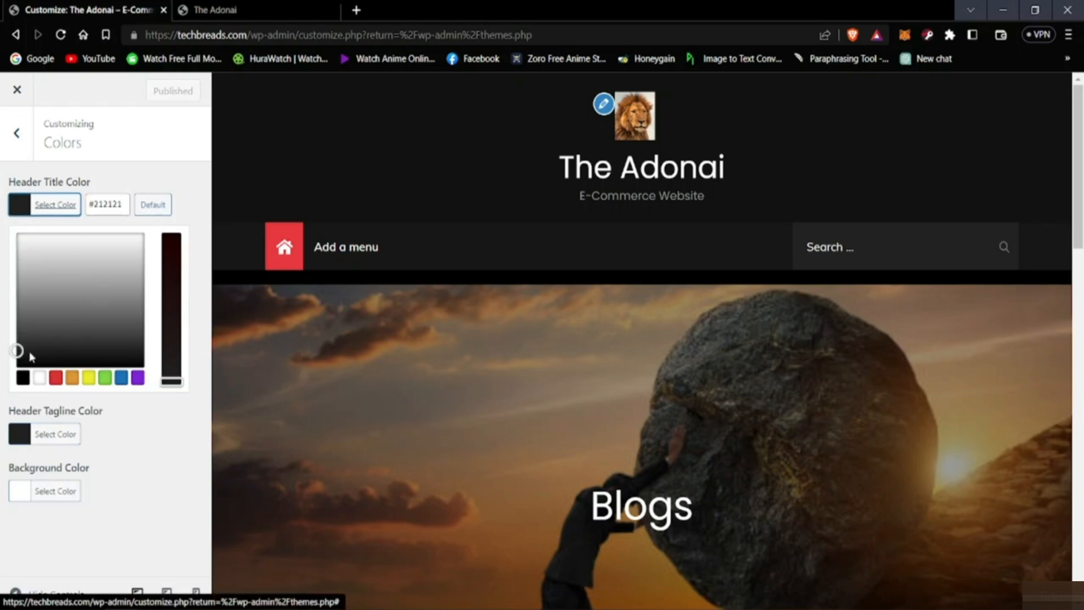
mouse_move(63, 314)
mouse_down()
mouse_move(61, 286)
mouse_move(104, 270)
mouse_move(99, 248)
mouse_move(73, 239)
mouse_move(106, 245)
mouse_move(117, 350)
mouse_move(144, 337)
mouse_move(57, 304)
mouse_up()
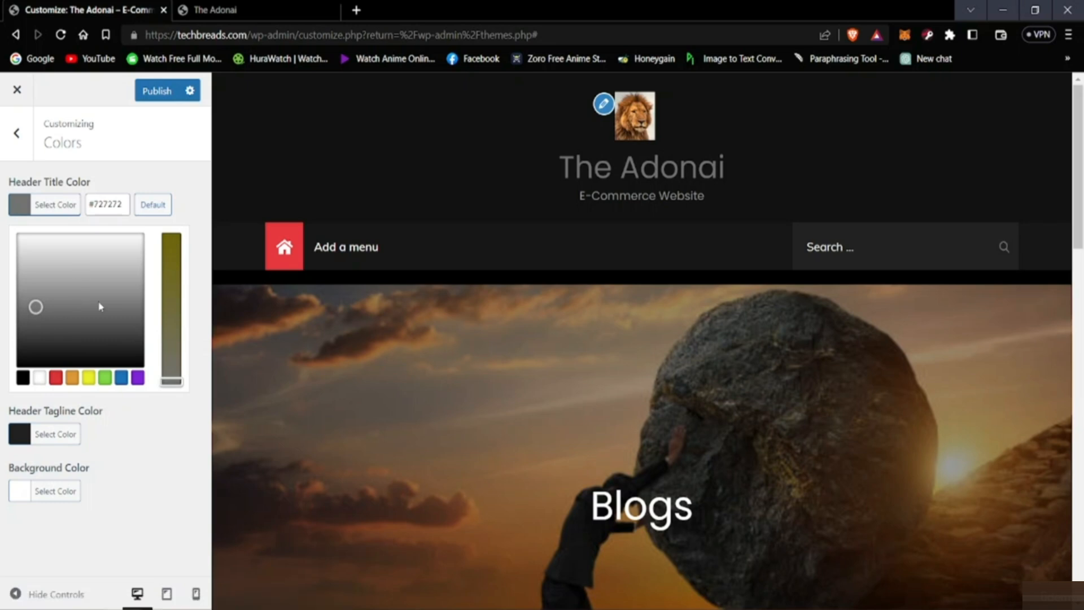
click(32, 339)
click(27, 321)
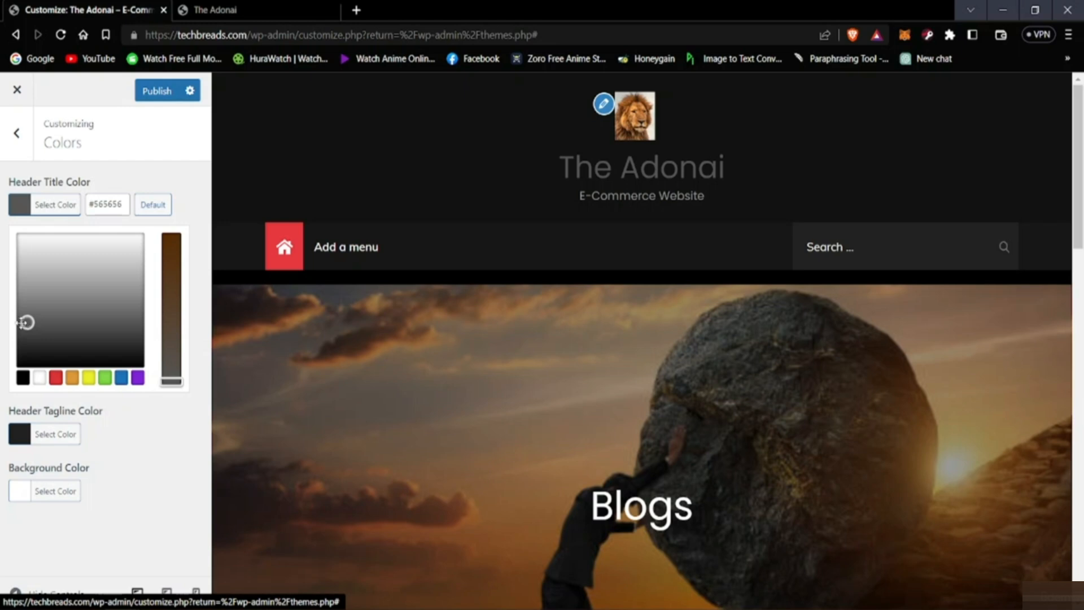
drag(22, 325, 21, 314)
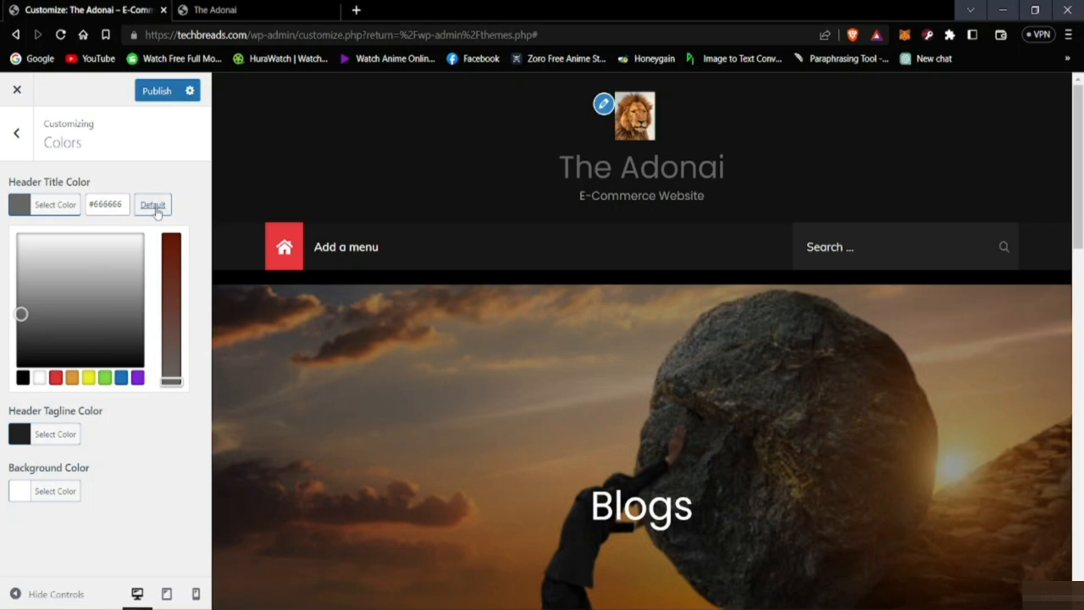
click(158, 92)
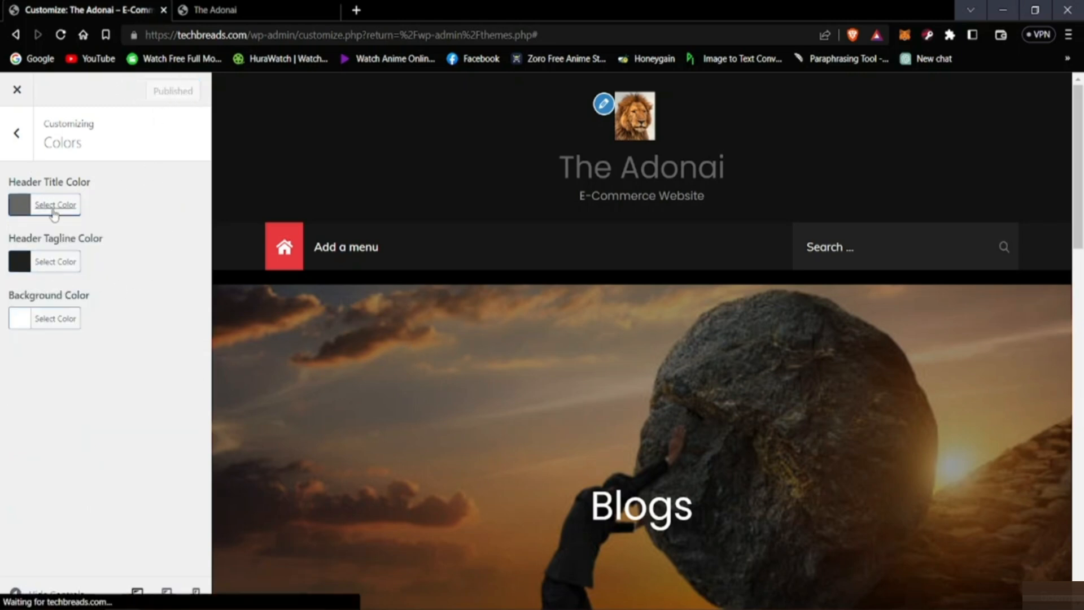
Step: Try light gray #e8e8e8 and near-black #141414 as the background color and check the page preview
click(35, 325)
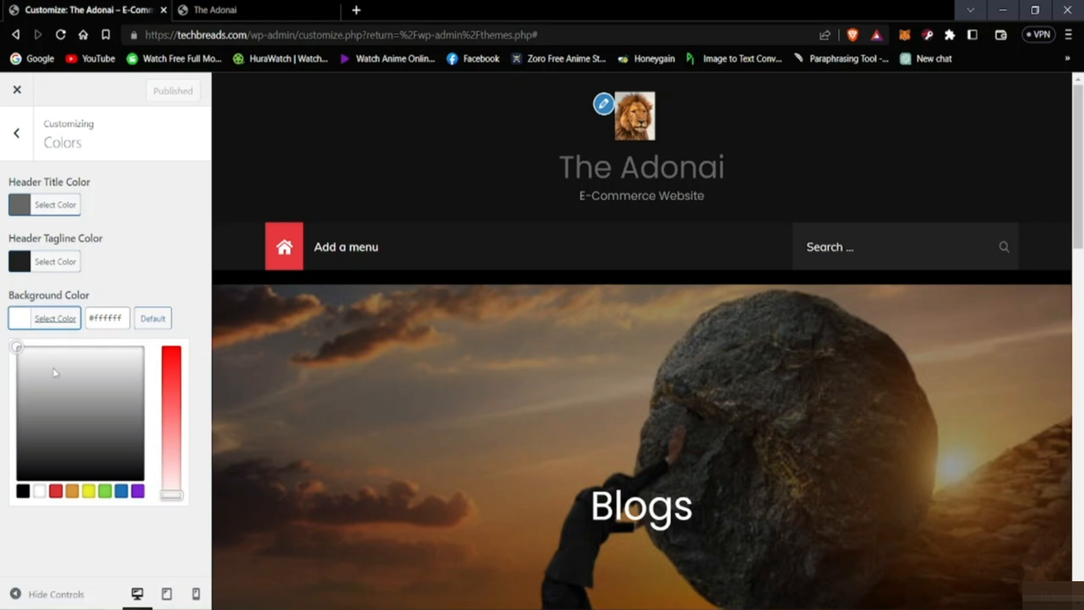
drag(24, 362, 42, 359)
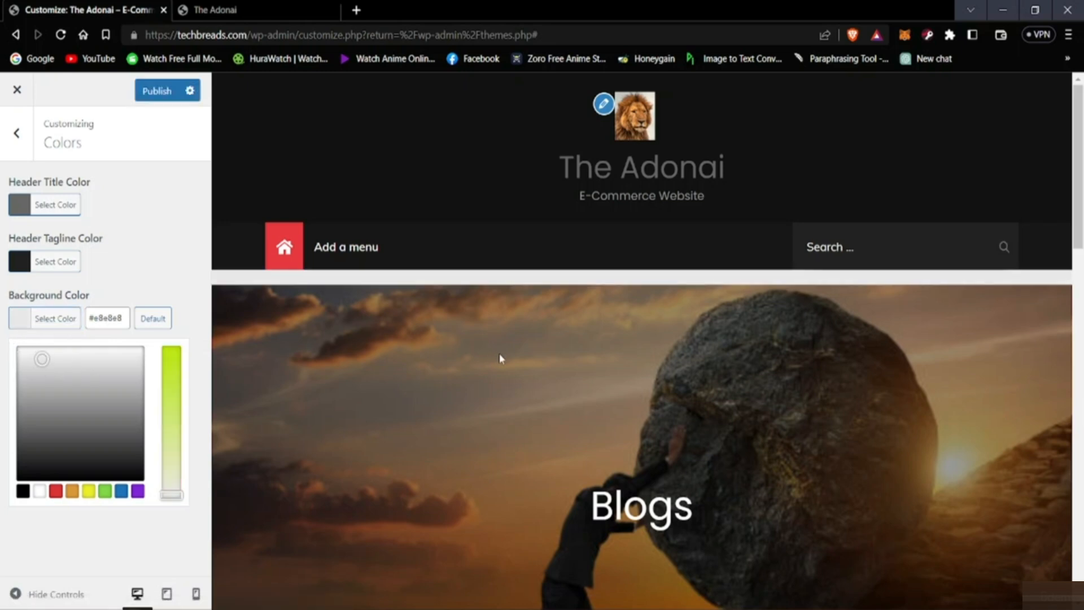
scroll(500, 361, down, 5)
scroll(500, 384, down, 4)
scroll(395, 390, up, 5)
drag(126, 370, 94, 475)
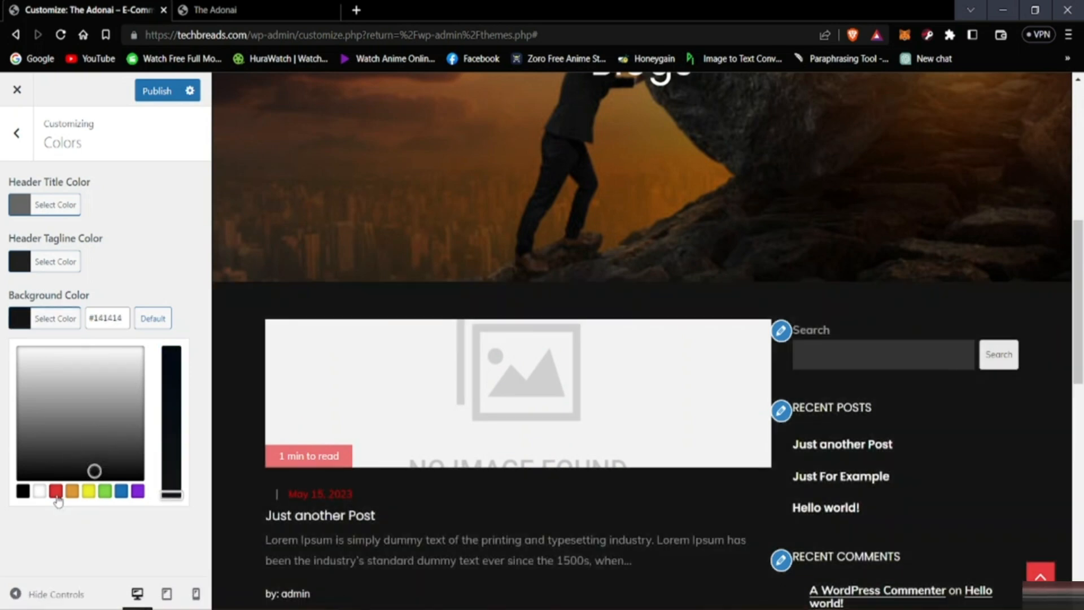
Step: Try magenta #911d70 and green #1f9b44 as the background color and check the page preview
click(56, 494)
drag(81, 443, 130, 405)
click(105, 491)
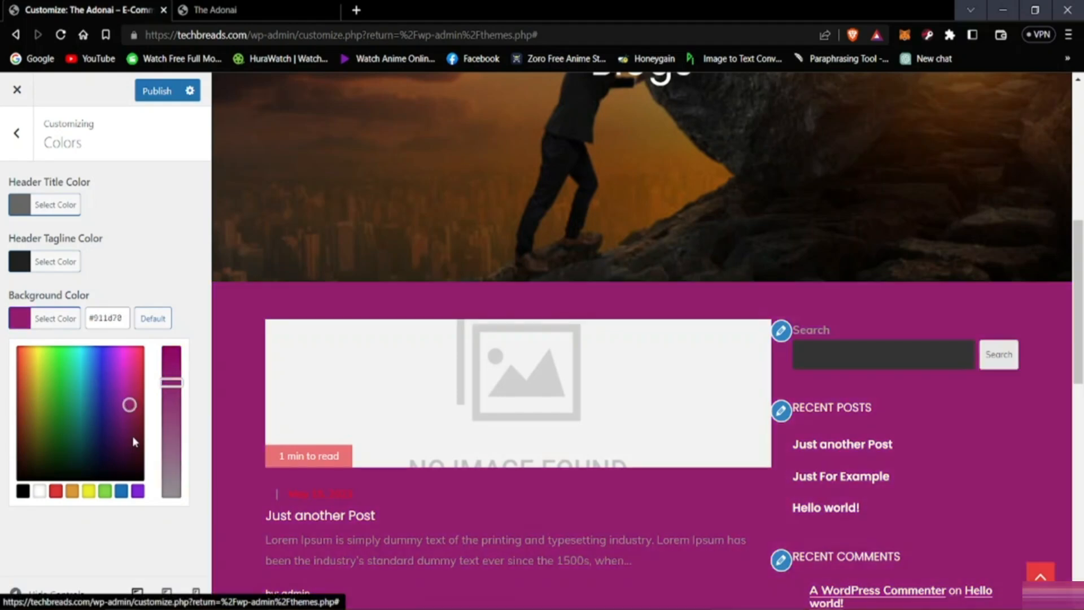
scroll(443, 473, up, 8)
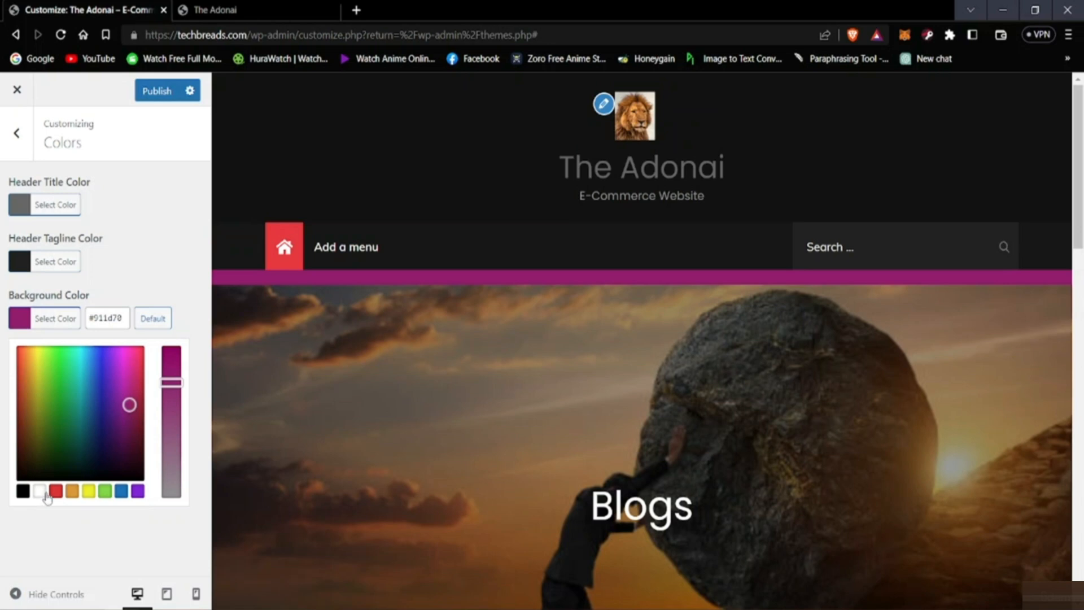
click(97, 438)
click(66, 400)
scroll(334, 490, down, 3)
scroll(333, 489, down, 5)
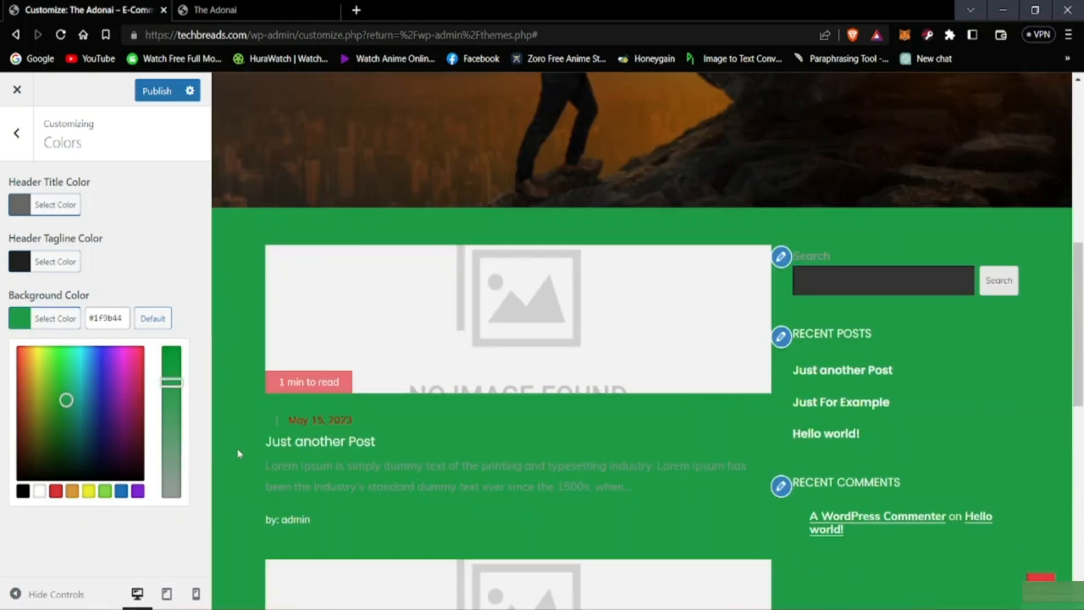
Step: Set the background color to red #c92d28
click(55, 403)
click(17, 375)
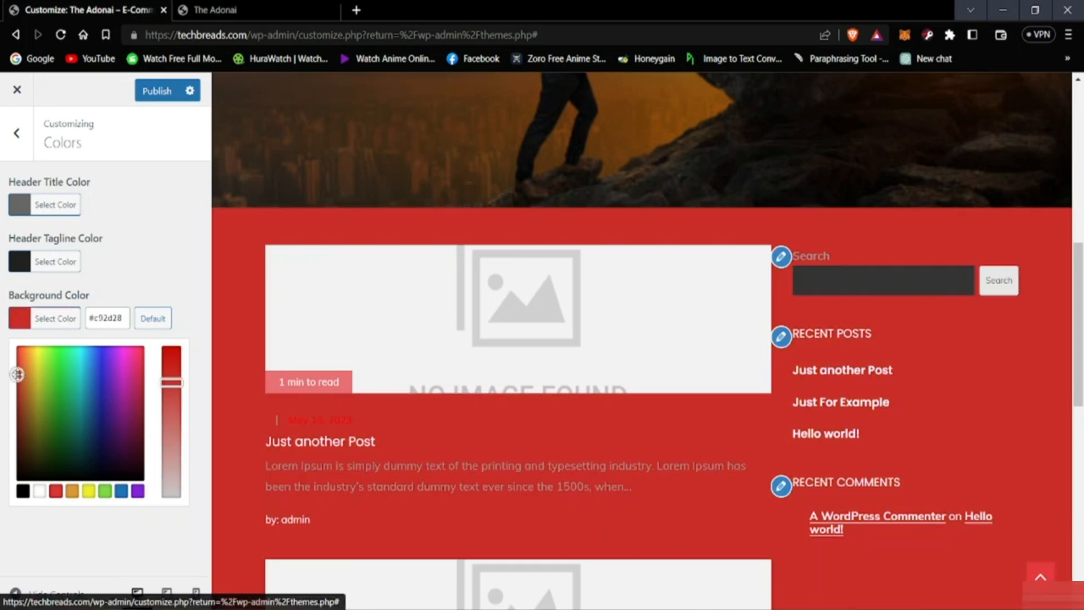
scroll(316, 557, up, 4)
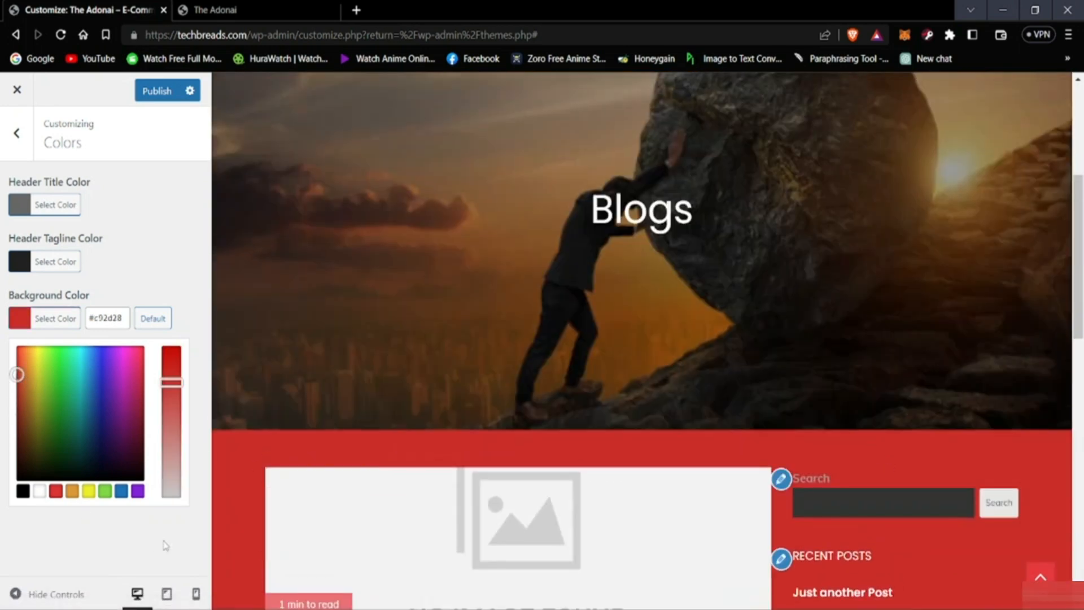
click(178, 240)
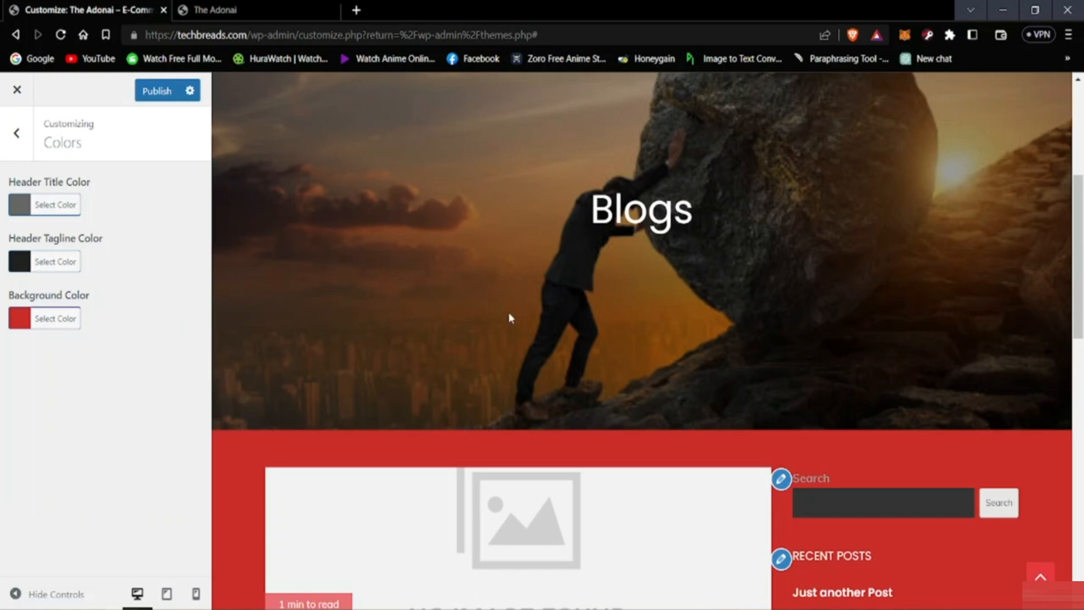
Step: Set the header tagline color to light gray #e5e5e5
scroll(510, 317, up, 5)
click(38, 263)
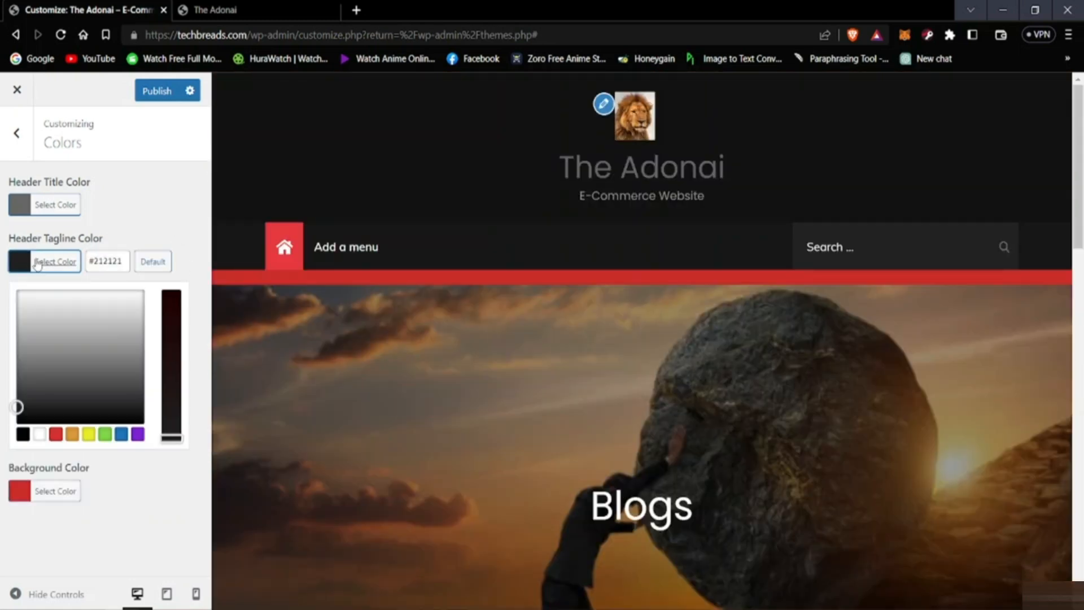
drag(63, 377, 95, 303)
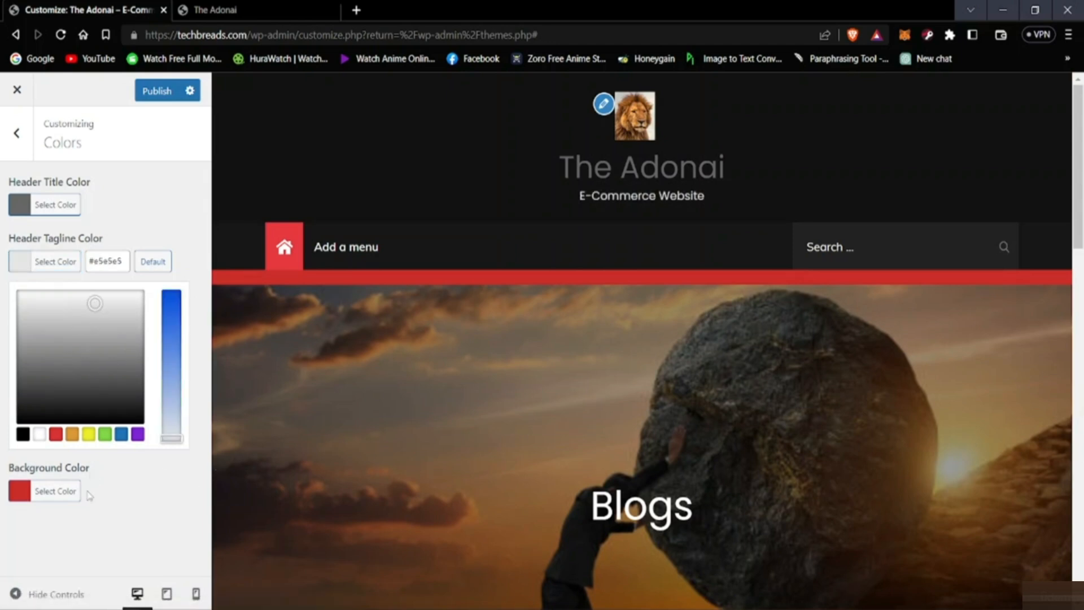
click(159, 210)
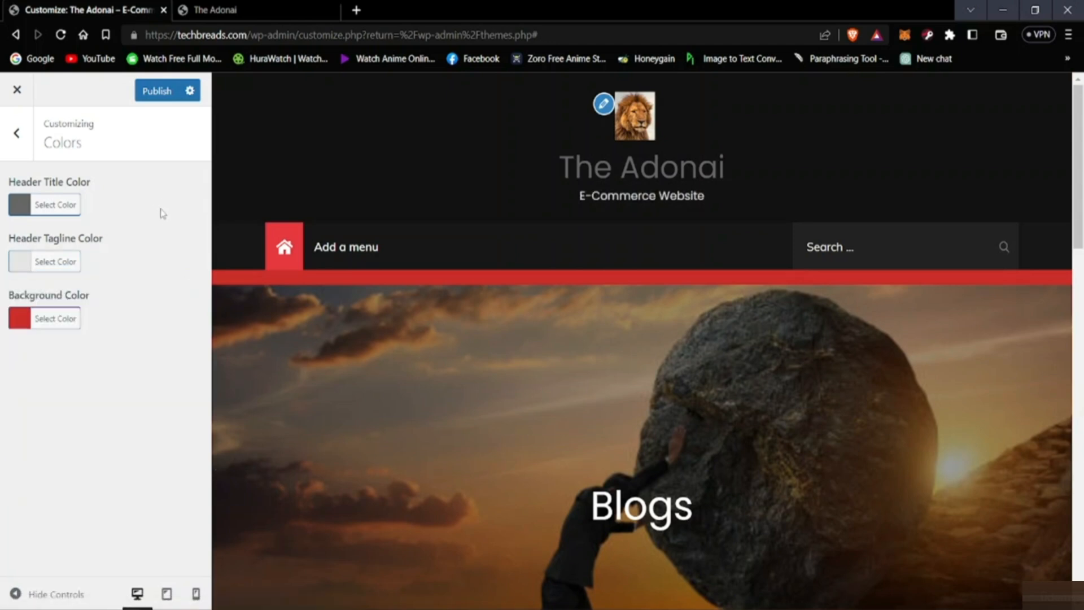
Step: Set the header title color to gray #a3a3a3
click(45, 210)
drag(68, 296, 79, 264)
click(44, 275)
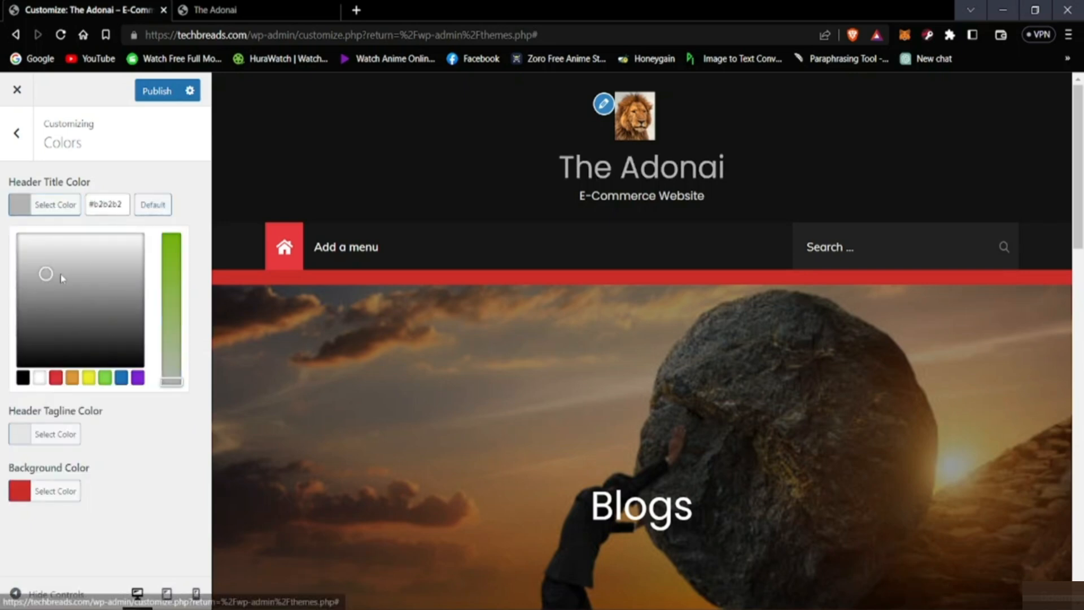
click(68, 273)
click(65, 281)
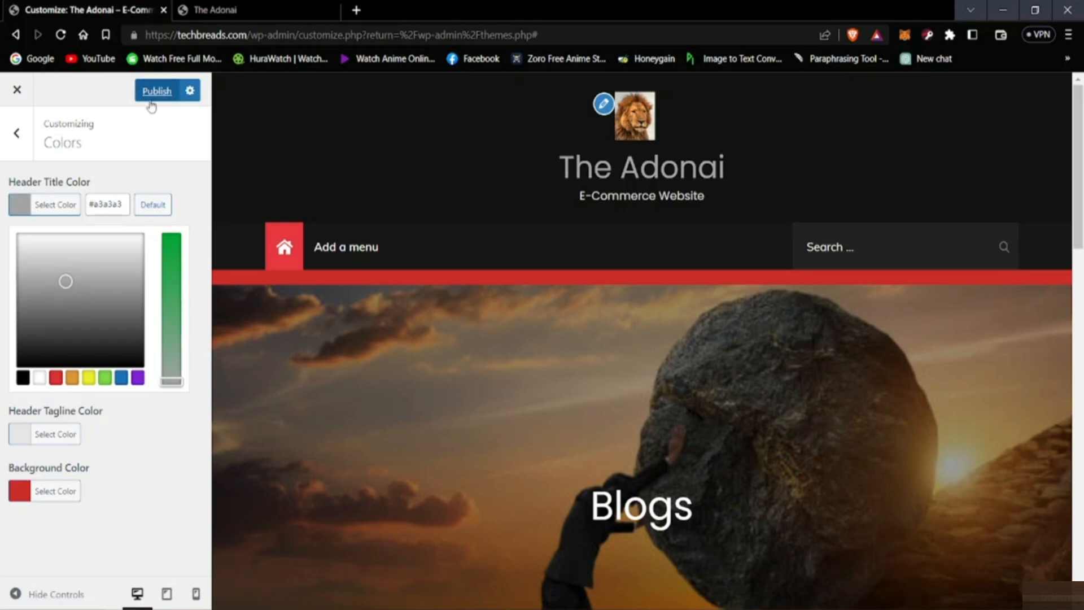
Step: Preview the recolored page in the tablet and mobile layouts and return to the desktop layout
click(170, 602)
scroll(579, 401, down, 5)
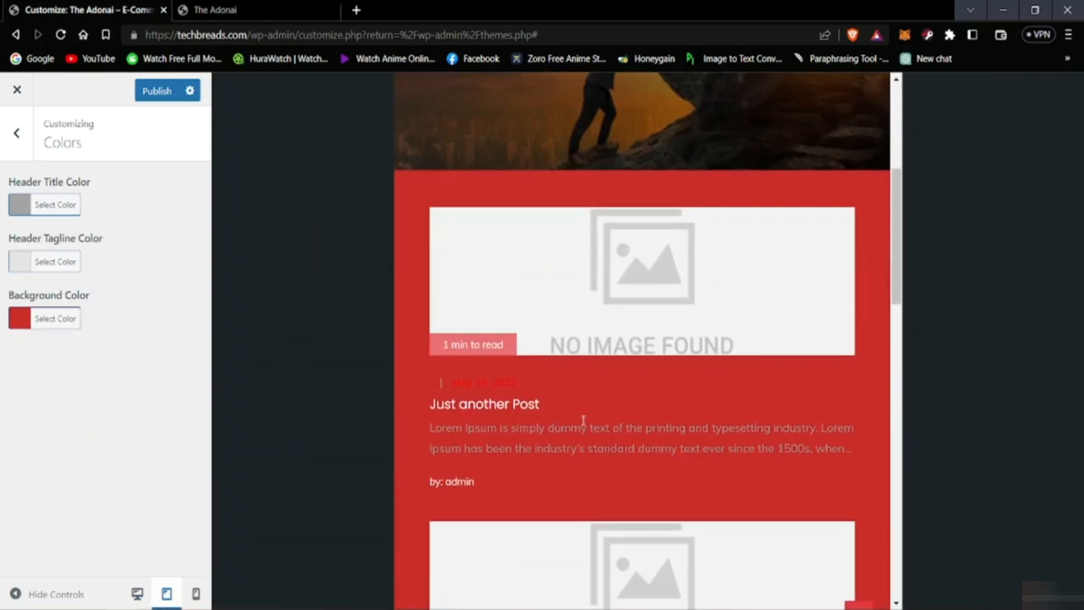
scroll(584, 421, up, 5)
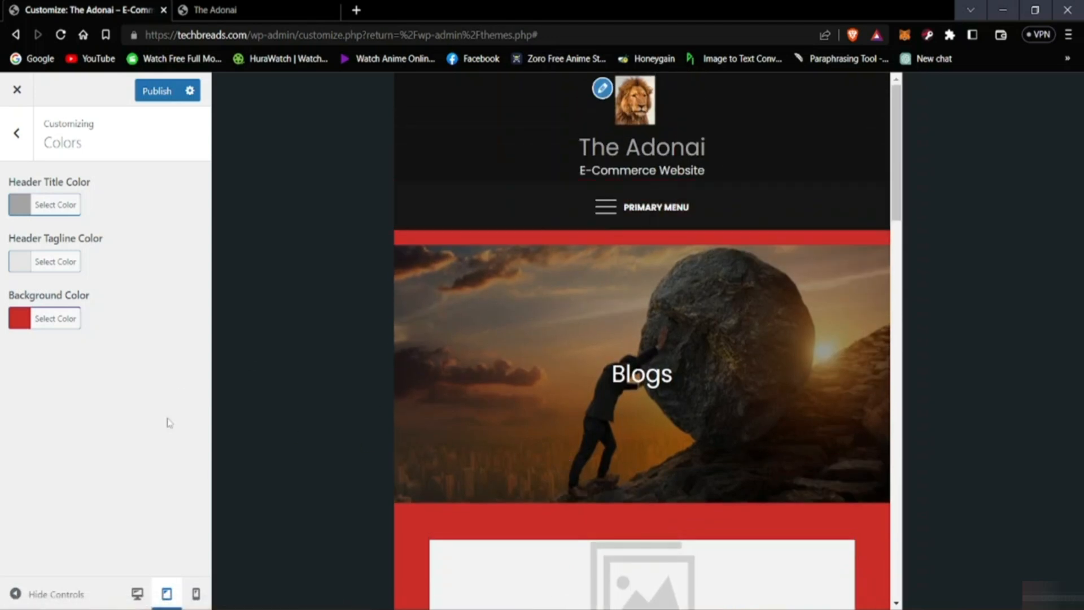
click(196, 593)
scroll(621, 403, down, 3)
scroll(673, 404, up, 3)
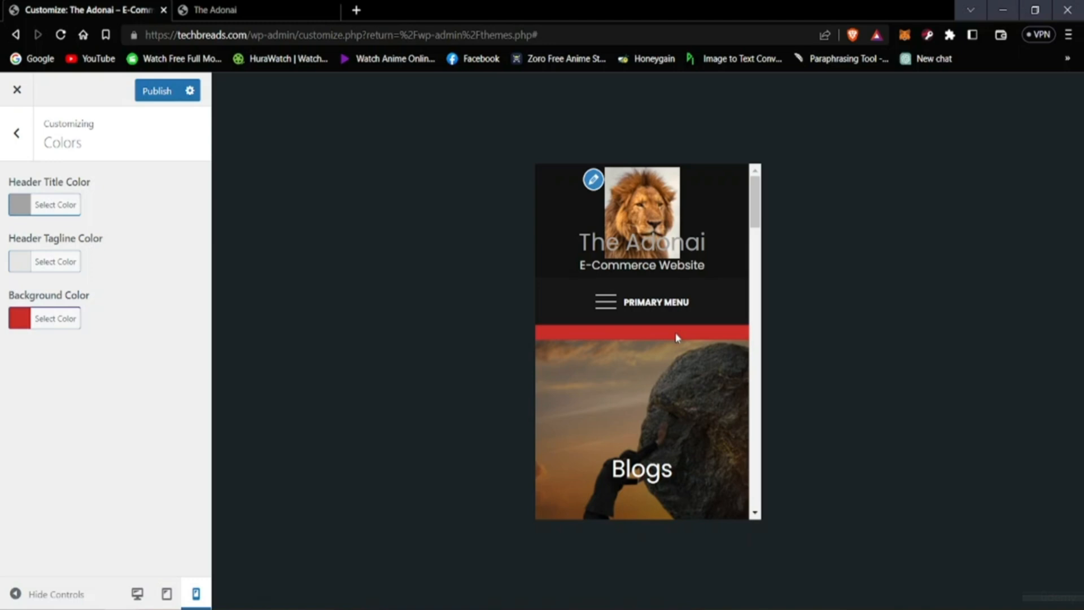
scroll(660, 367, down, 4)
scroll(652, 401, up, 3)
scroll(653, 403, up, 1)
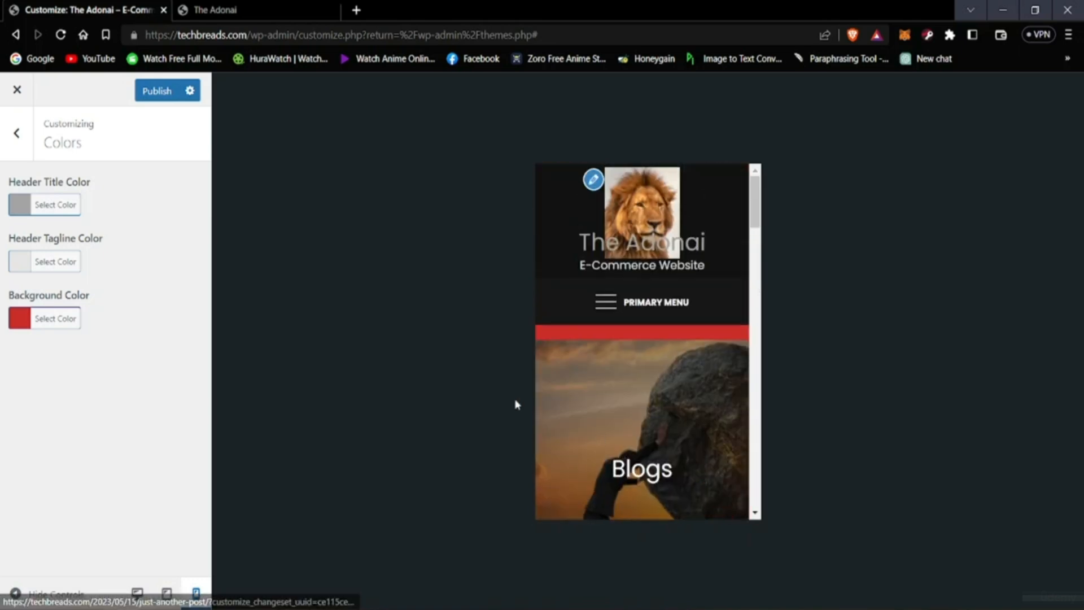
click(137, 594)
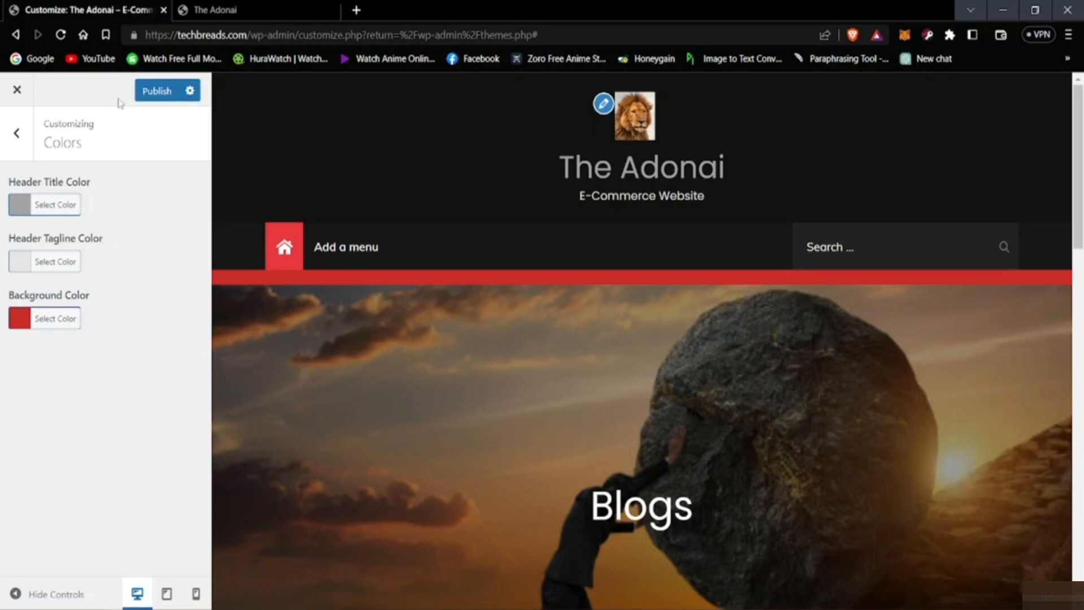
Step: Publish the color changes, return to the main customizer options and review the page in the preview
click(168, 88)
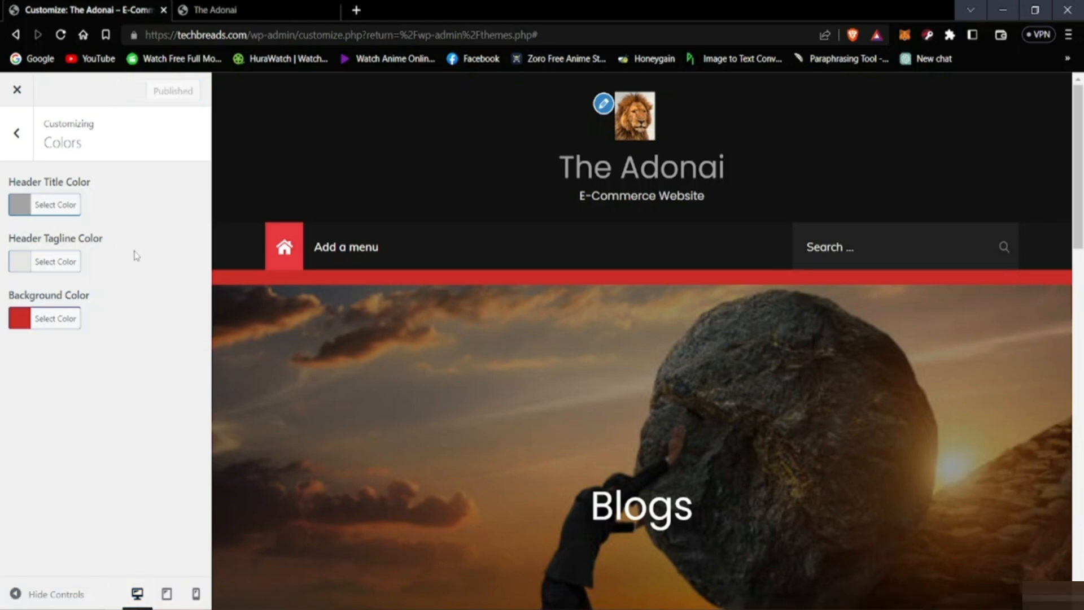
click(16, 133)
scroll(499, 398, down, 5)
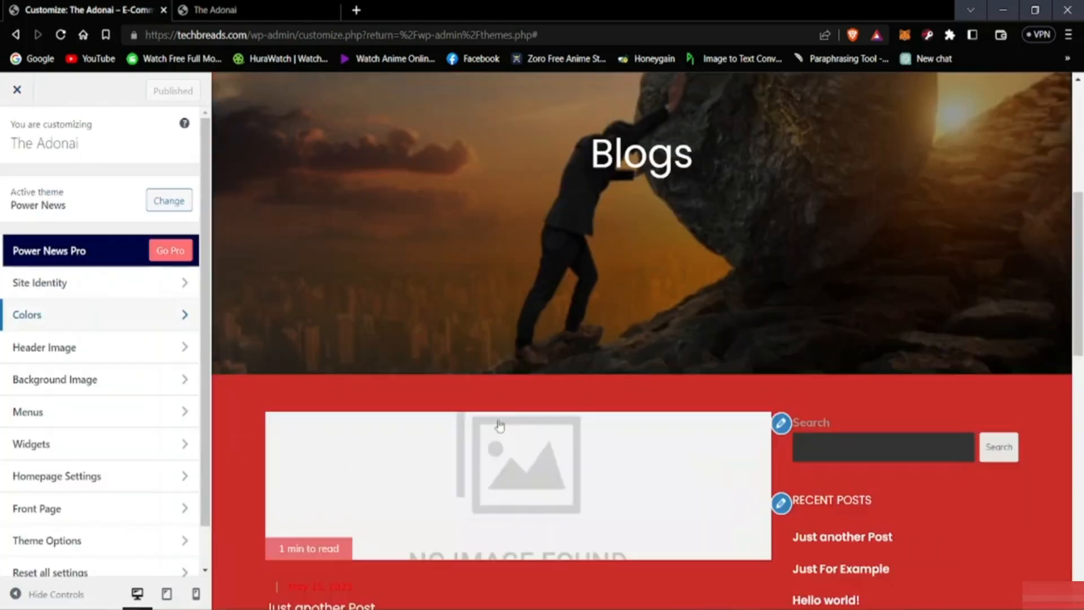
scroll(499, 428, down, 10)
scroll(494, 431, up, 16)
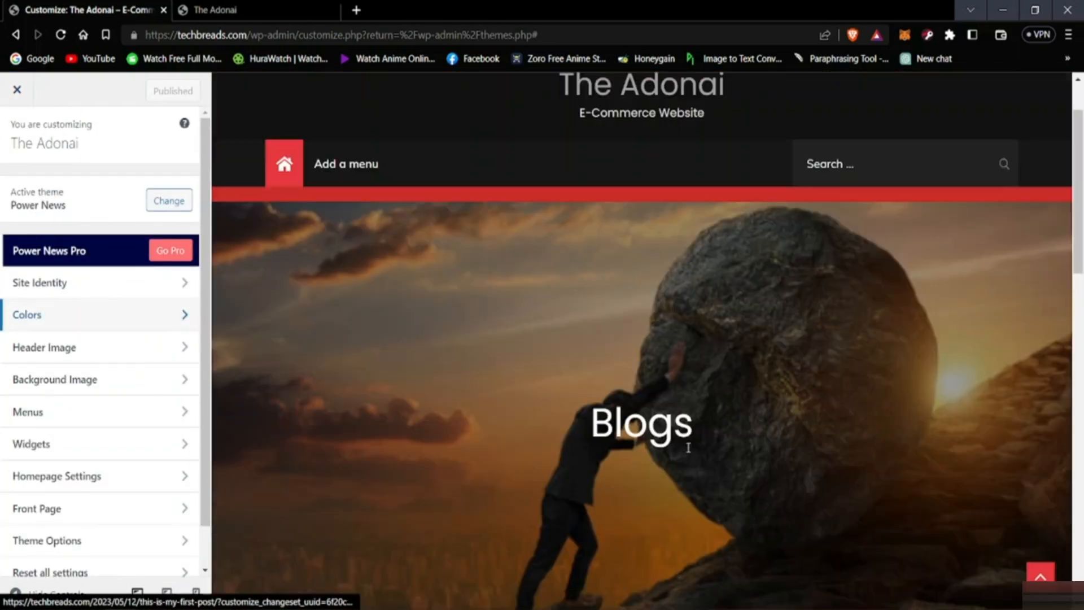
scroll(516, 392, up, 2)
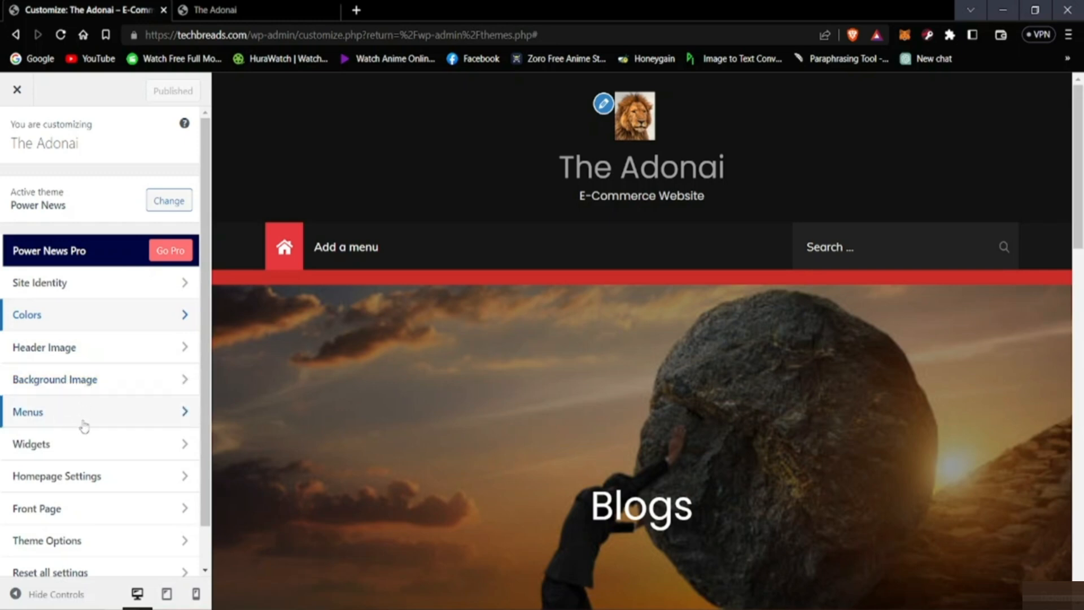
Step: Create a new menu named "About Us" assigned to the Primary menu location
scroll(102, 375, down, 1)
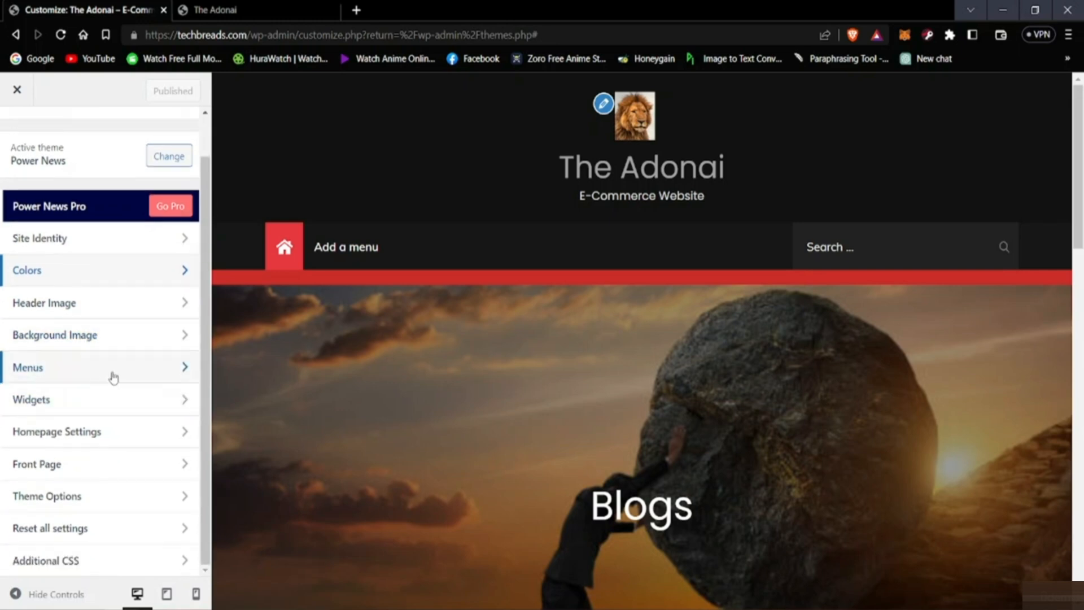
click(114, 377)
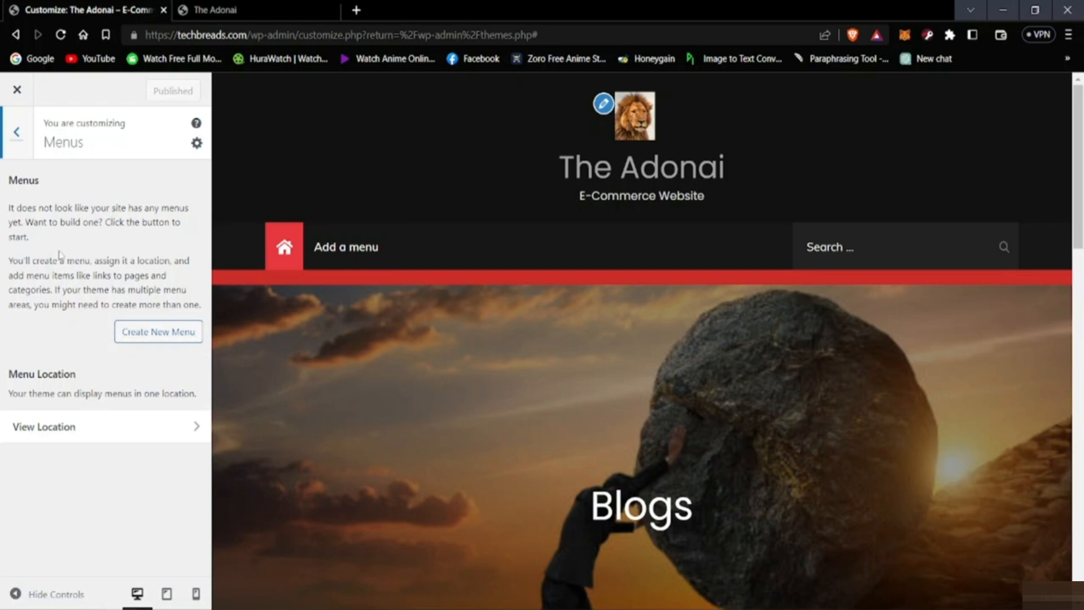
key(alt)
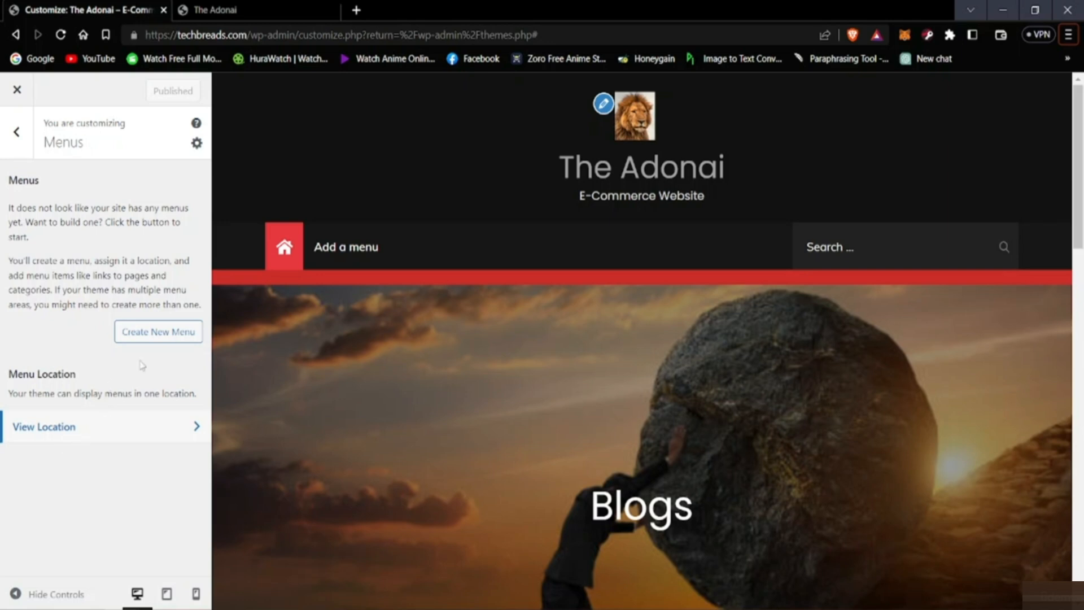
click(148, 336)
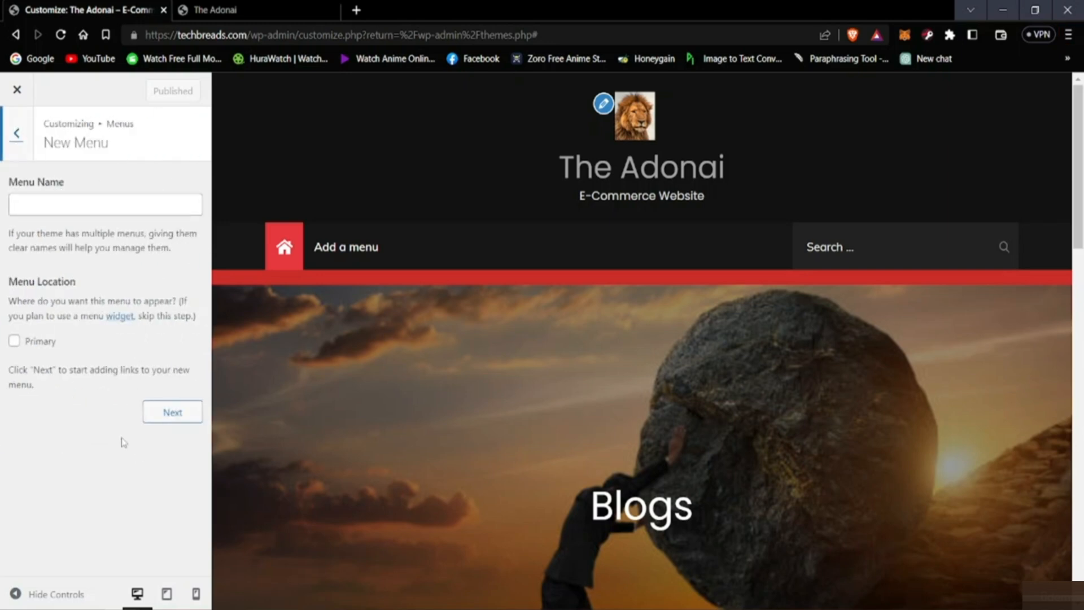
click(50, 201)
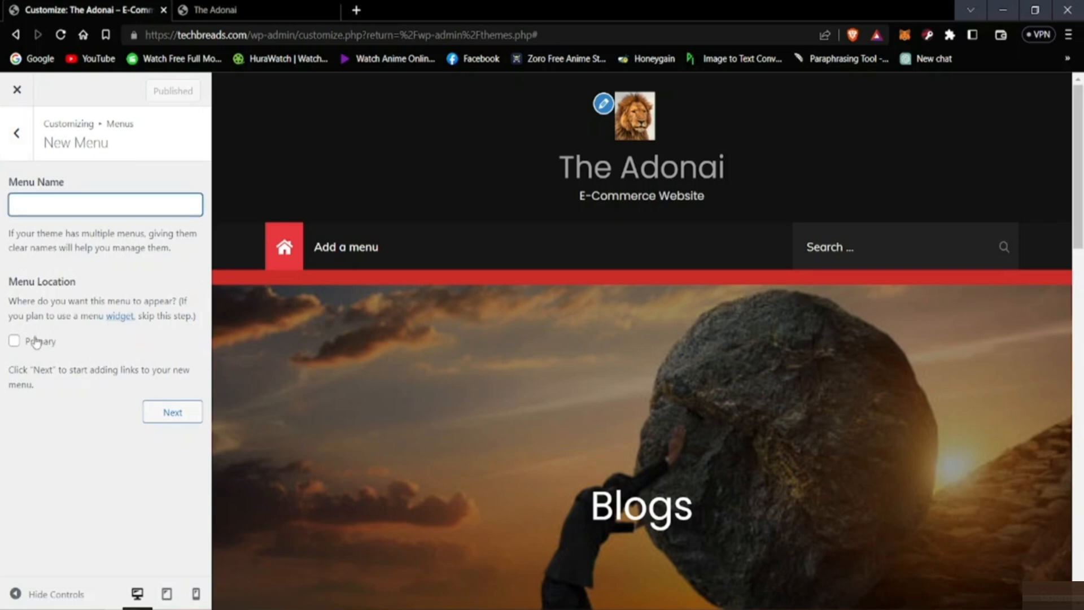
click(15, 340)
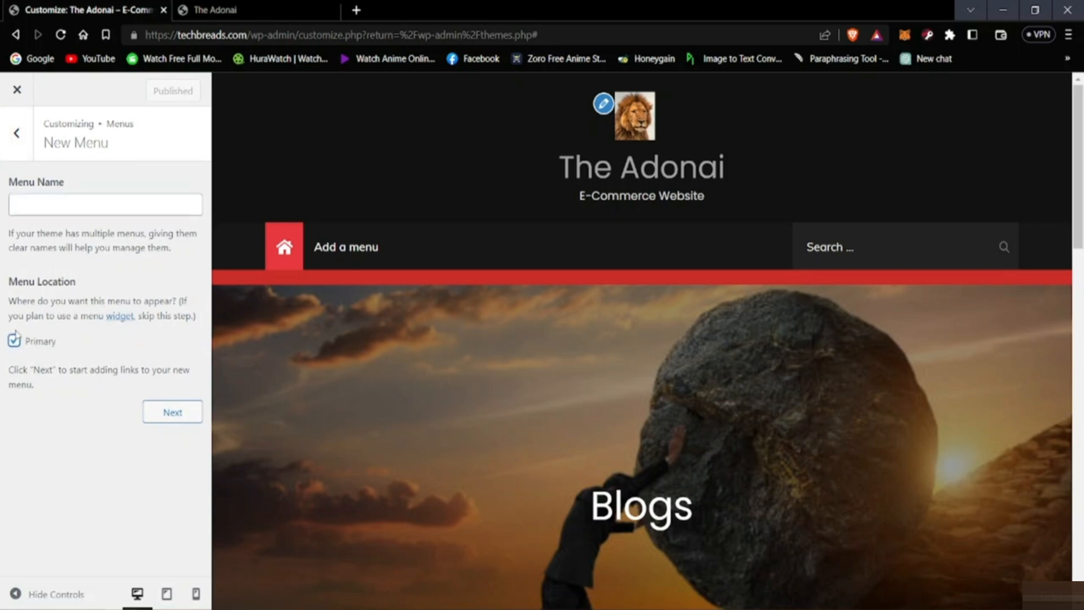
click(85, 205)
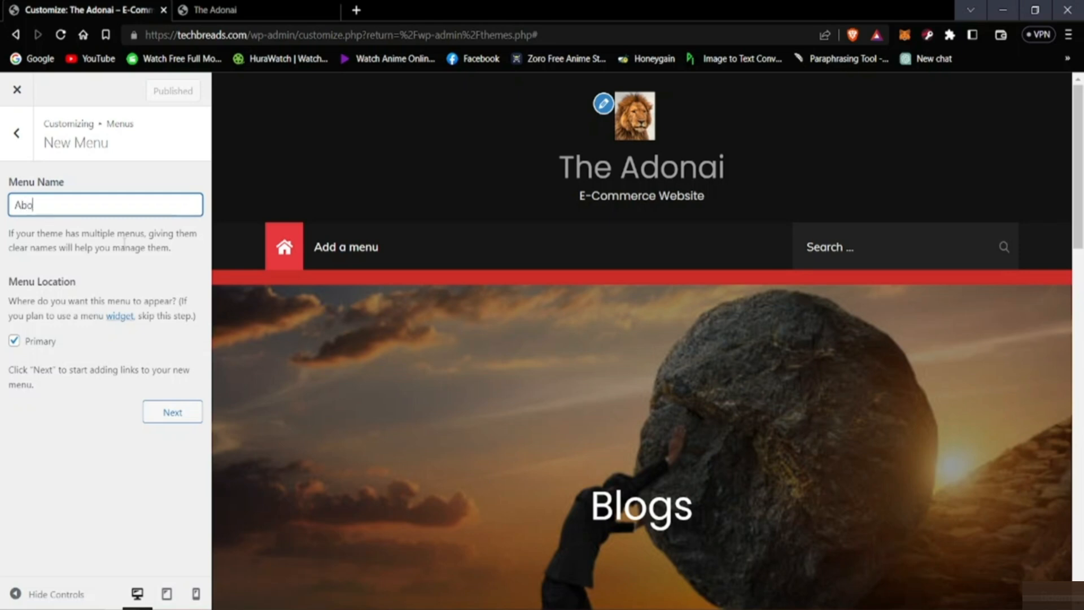
text(s)
click(171, 412)
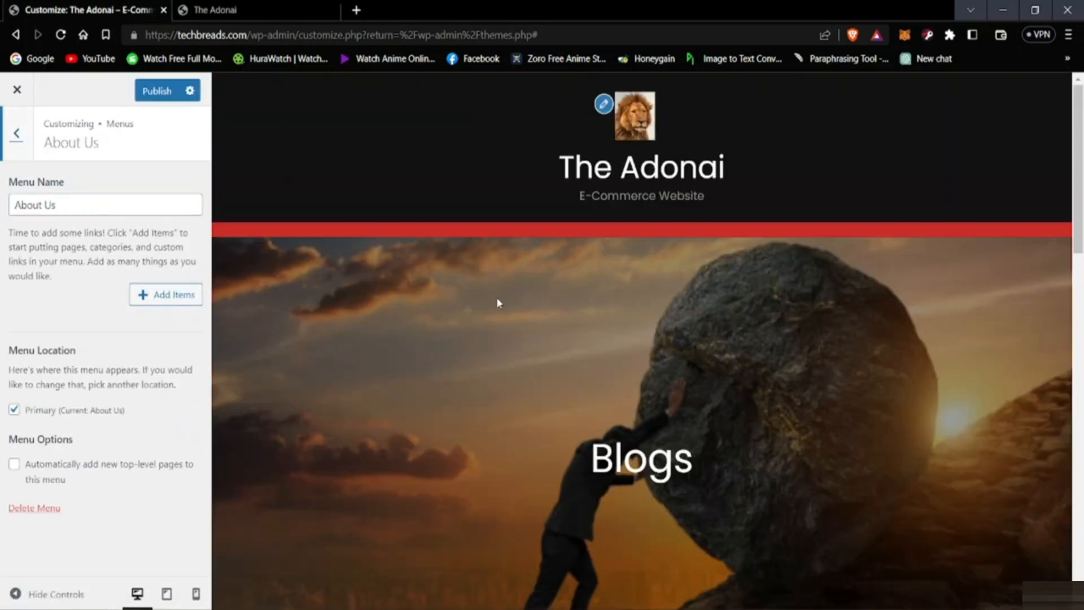
Step: Check the page preview and remove the About Us menu from the Primary location
scroll(470, 400, down, 10)
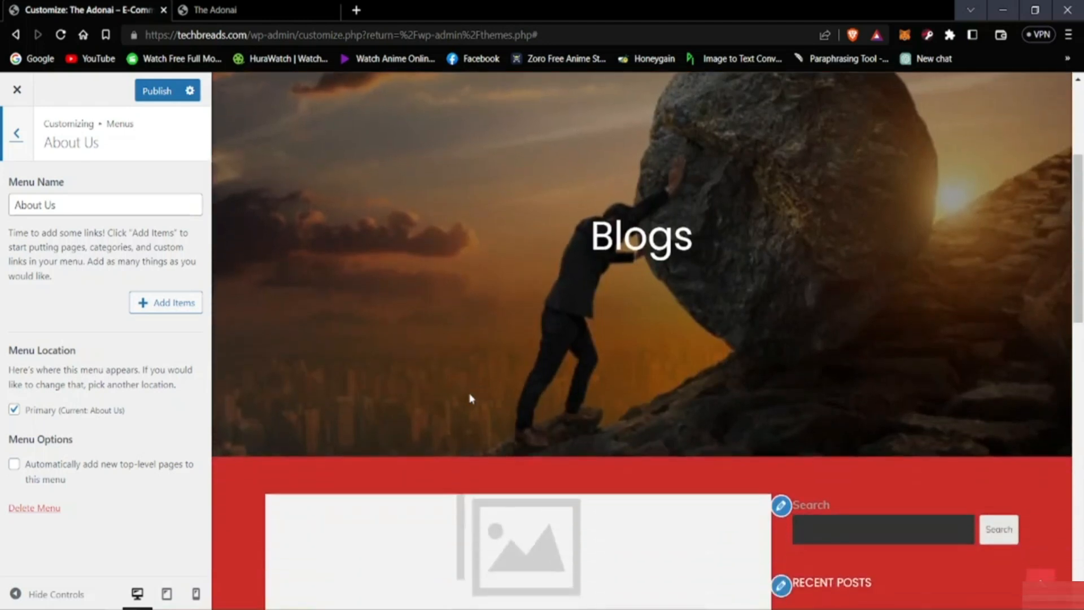
scroll(417, 442, up, 7)
scroll(417, 441, up, 3)
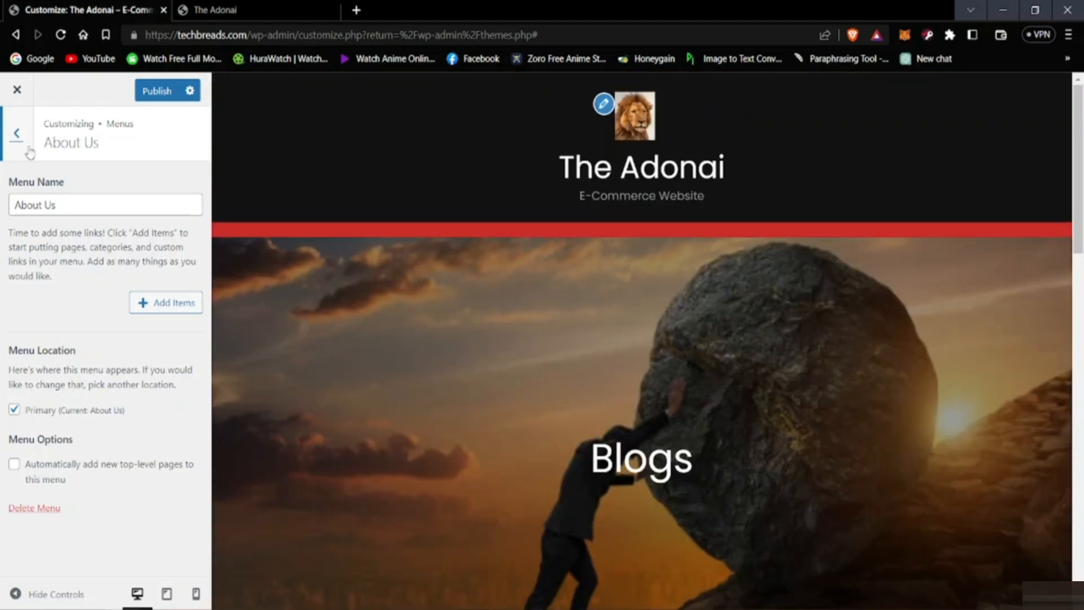
click(15, 411)
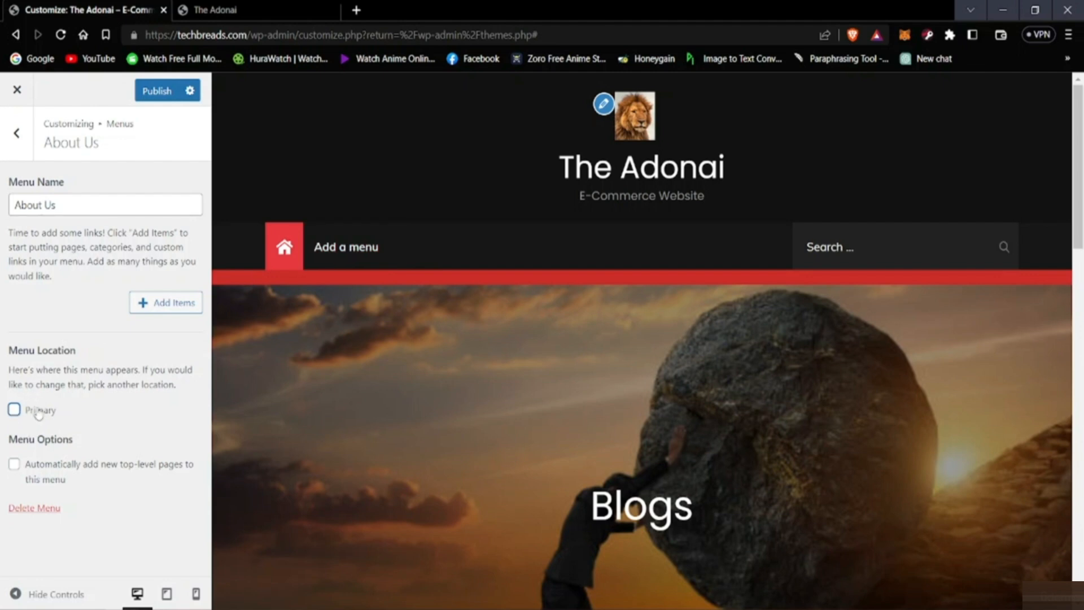
Step: Clear the name of the About Us menu, leaving its name field empty
click(165, 305)
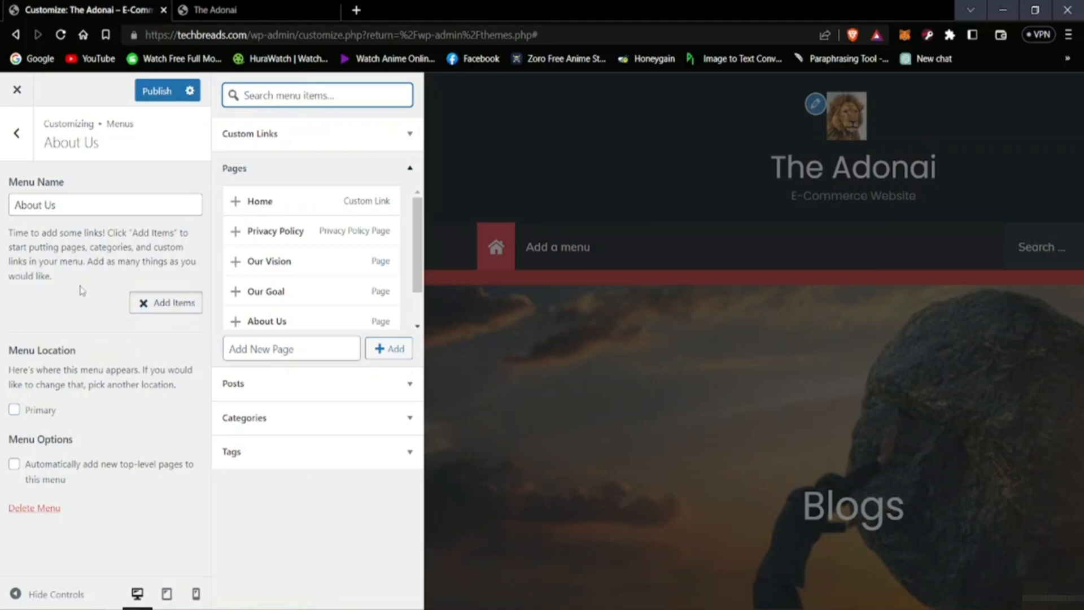
click(58, 204)
key(BackSpace)
key(BackSpace)
key(BackSpace)
key(BackSpace)
key(BackSpace)
key(BackSpace)
key(BackSpace)
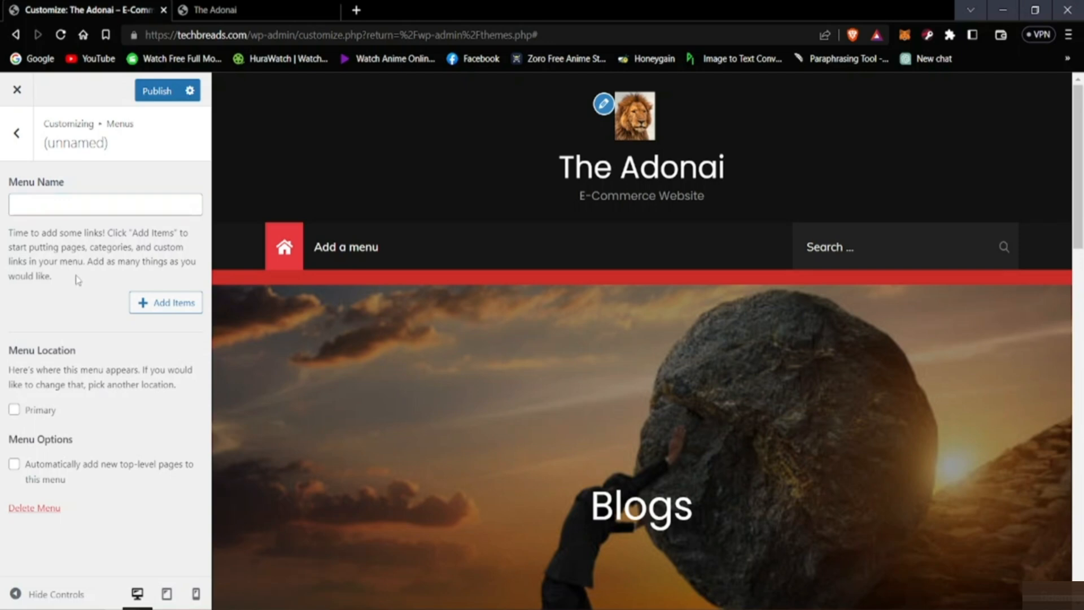
Step: Add Home, Privacy Policy, Our Vision, Our Goal, About Us and Sample Page as items of the menu
click(160, 303)
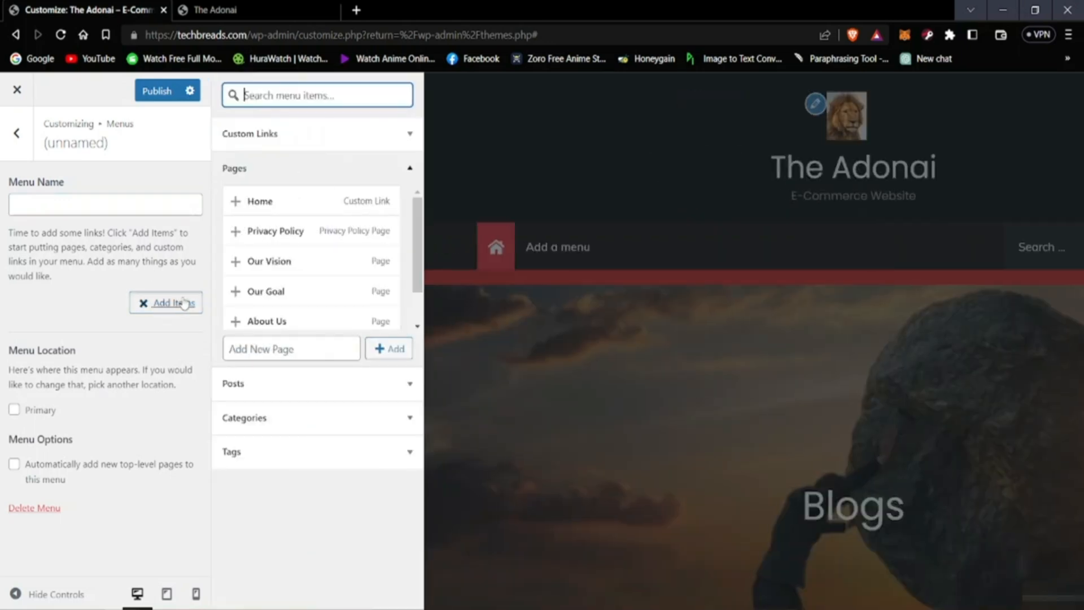
click(261, 203)
click(253, 236)
click(236, 266)
click(237, 292)
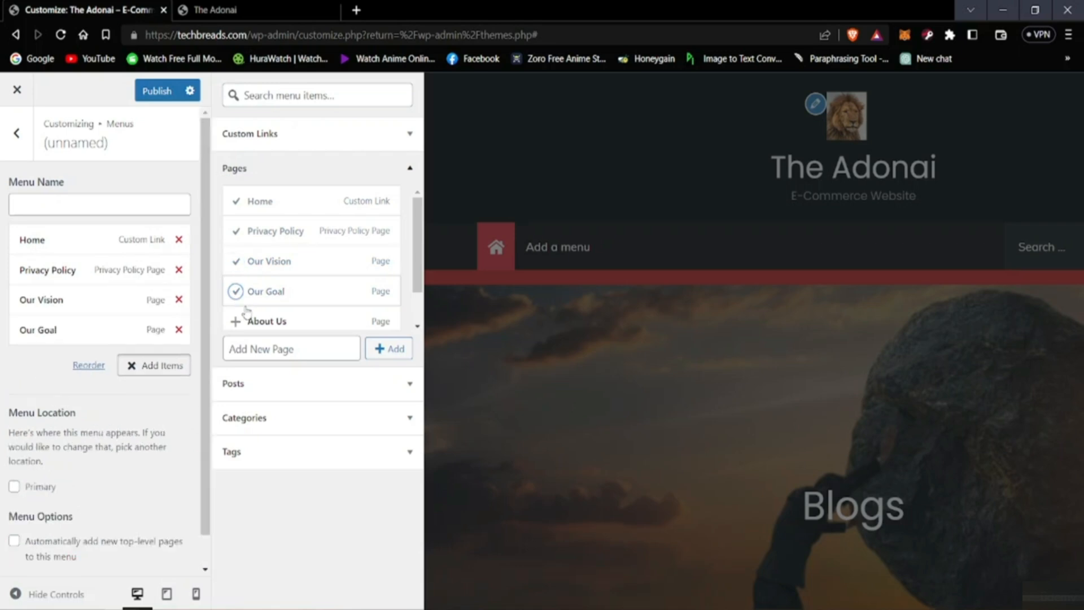
click(235, 321)
scroll(272, 305, down, 1)
click(254, 307)
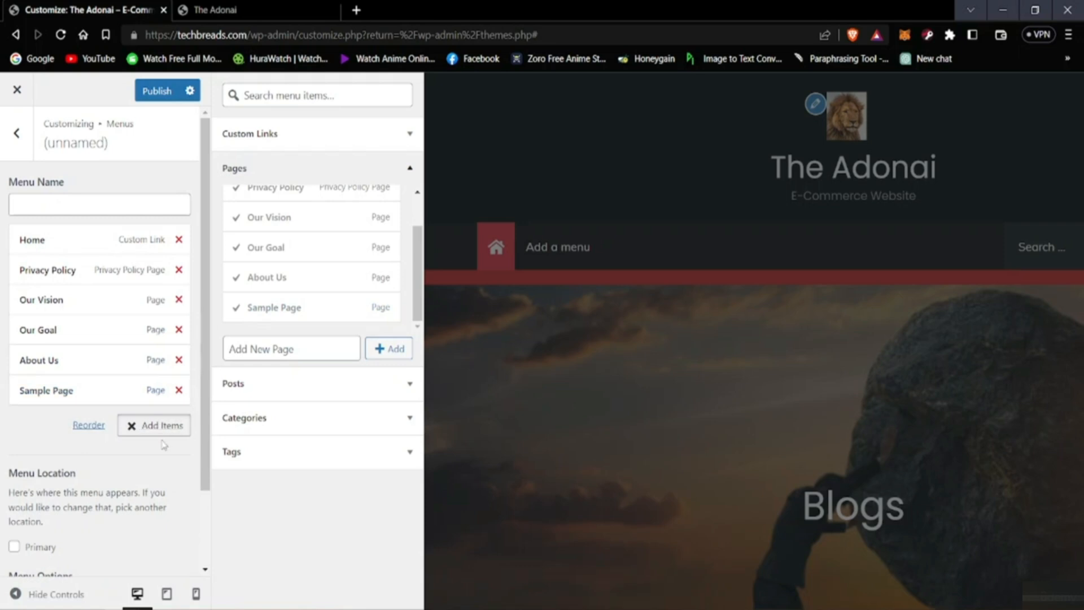
click(387, 351)
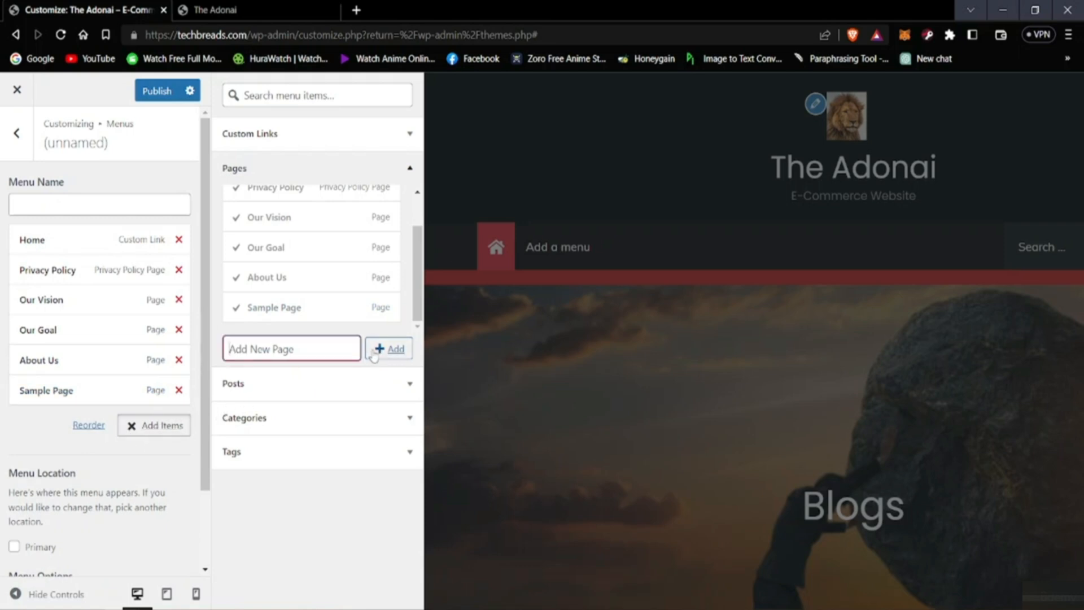
scroll(257, 315, up, 1)
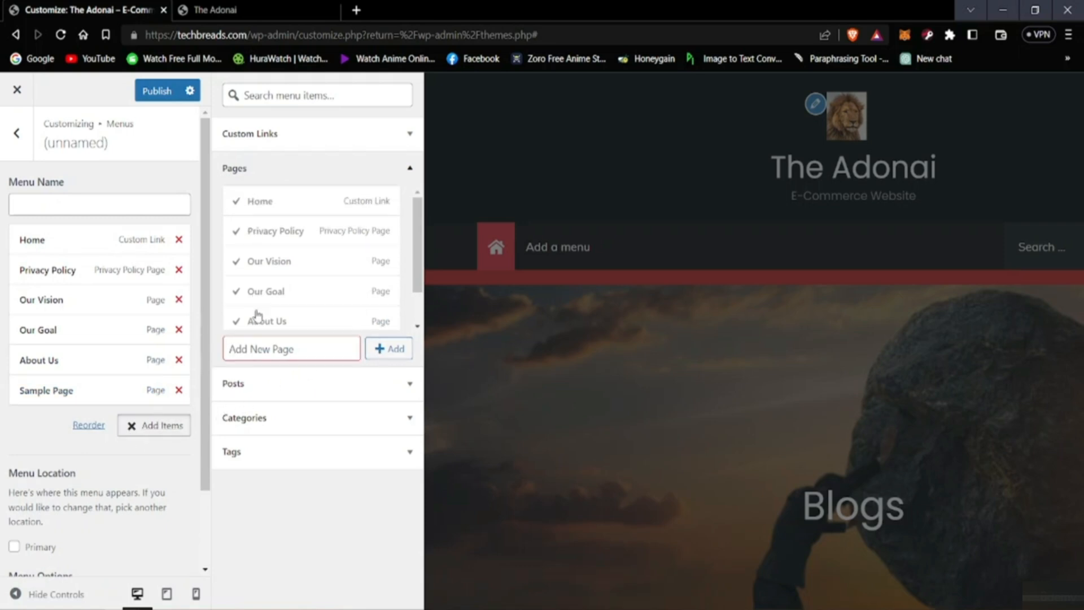
click(145, 458)
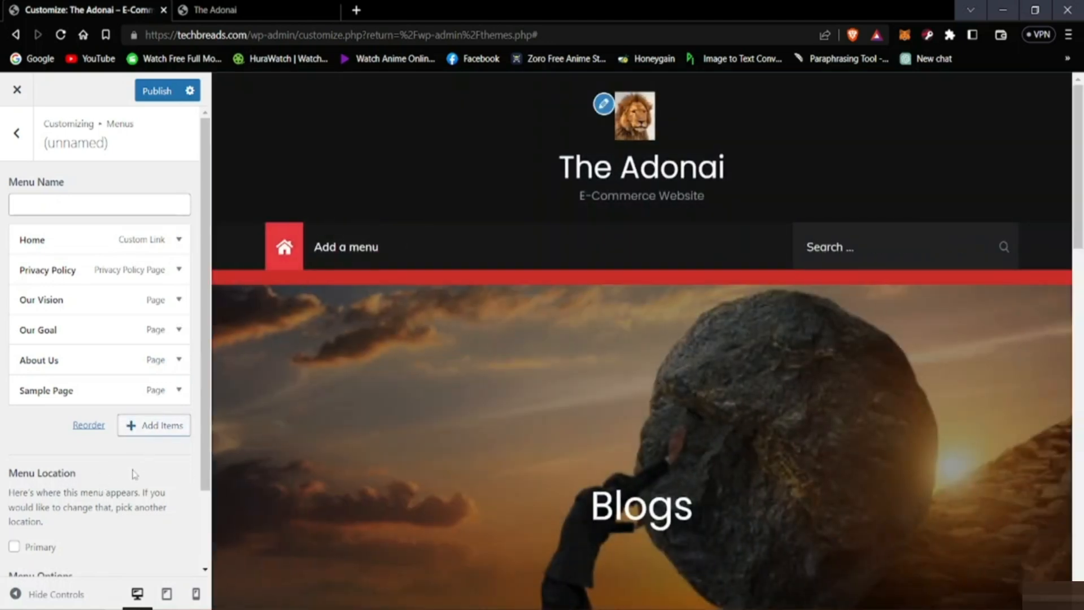
Step: Look over the menu's items and options and publish the menu changes
scroll(121, 452, down, 2)
scroll(103, 408, up, 2)
scroll(102, 406, down, 2)
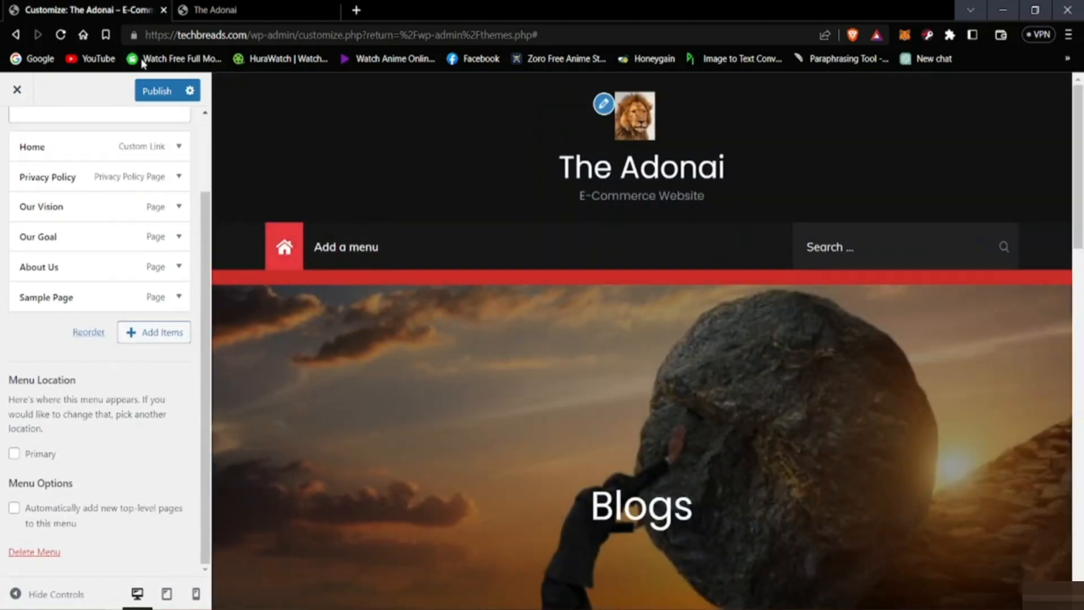
click(153, 92)
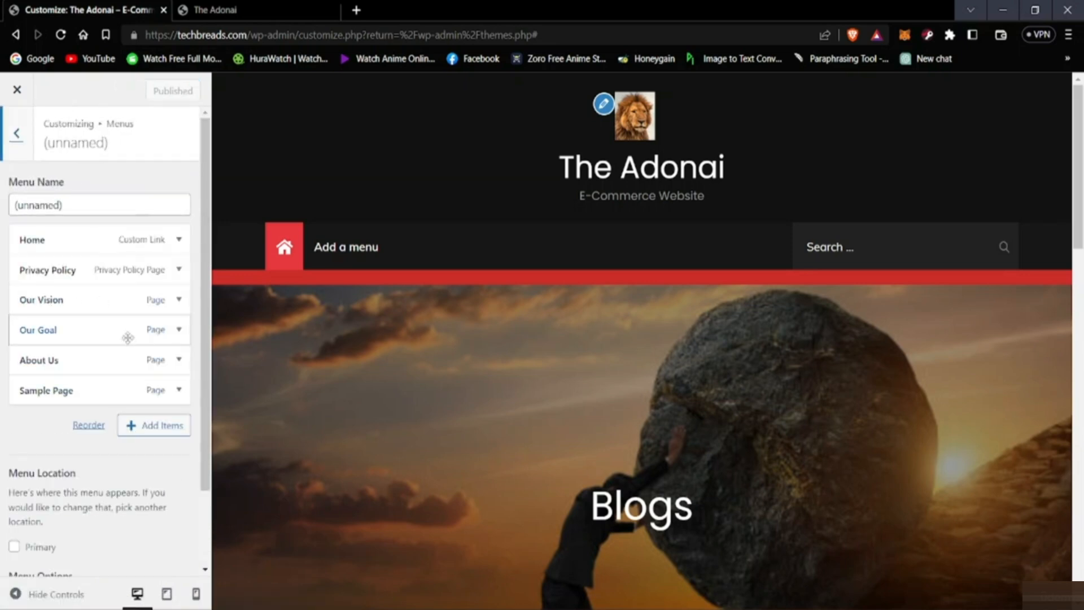
Step: Assign the menu to the Primary location and compare the preview with the site open in the other browser tab
scroll(151, 447, down, 2)
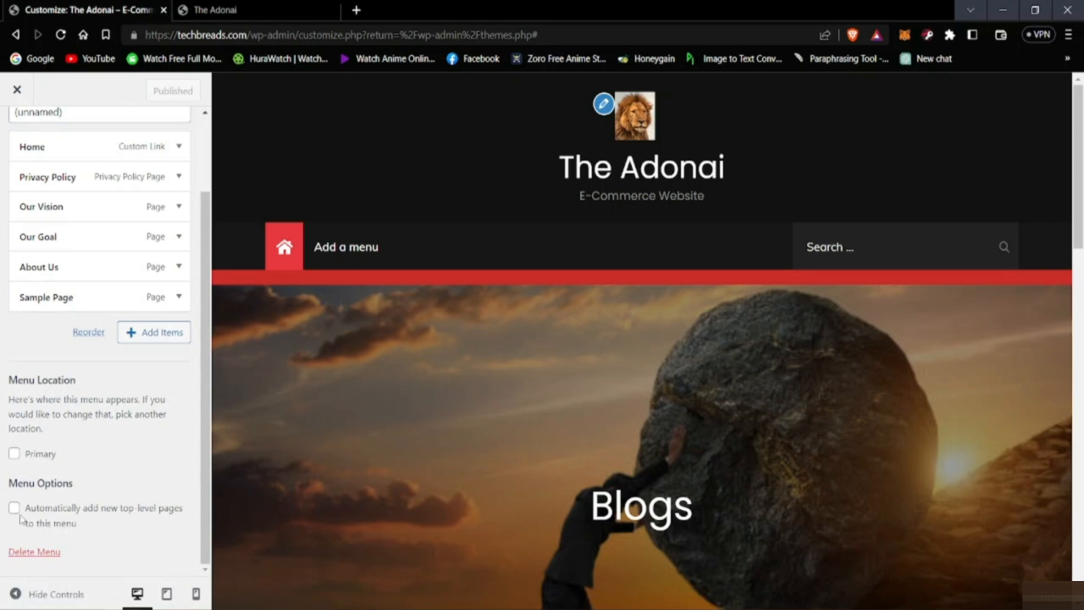
click(14, 454)
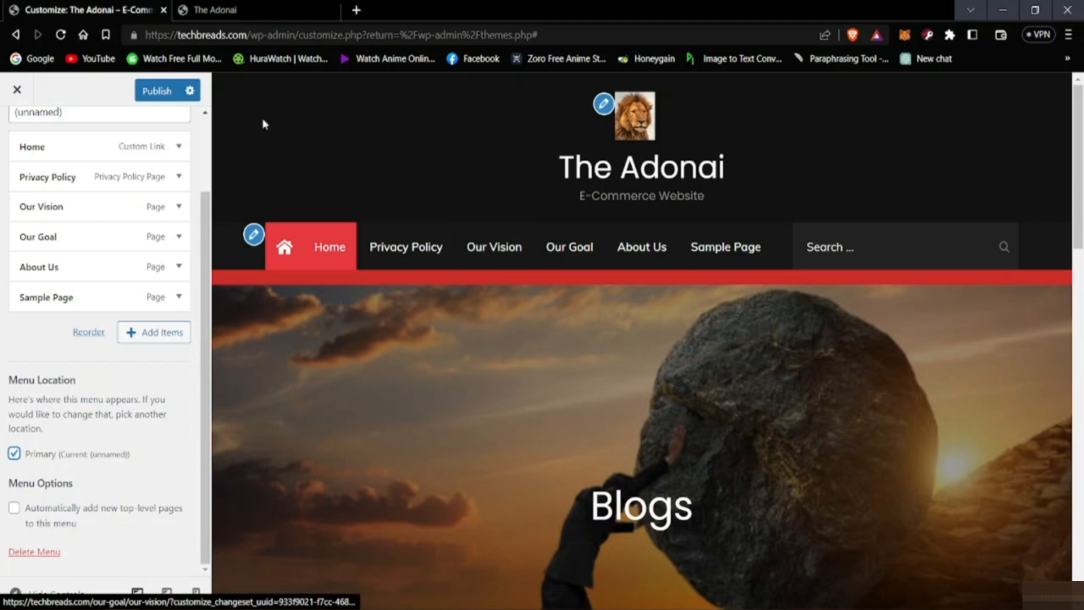
click(214, 10)
click(63, 9)
click(276, 15)
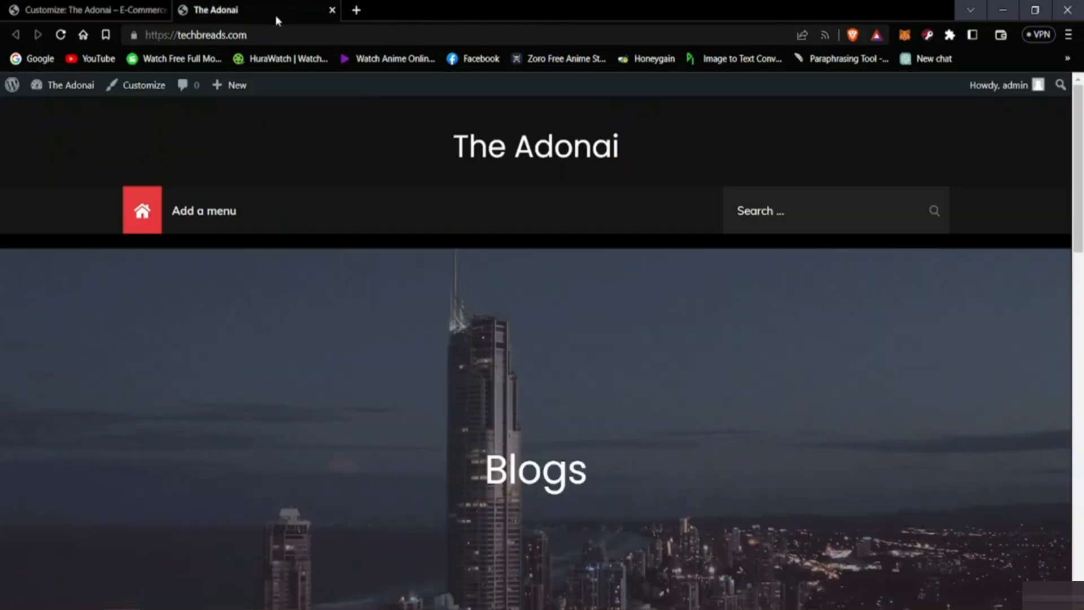
click(124, 10)
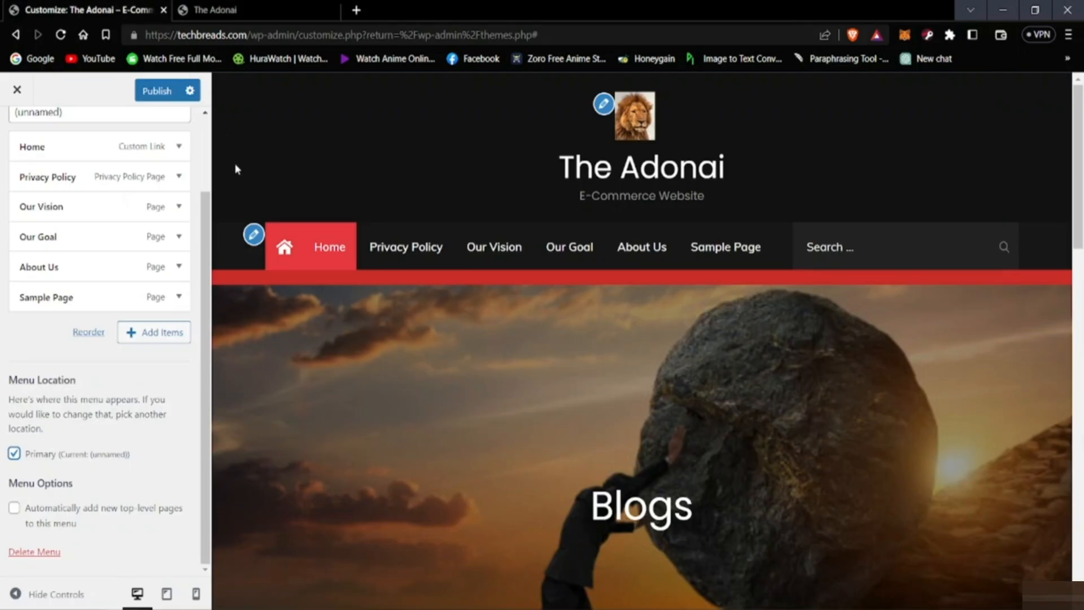
click(196, 11)
click(90, 10)
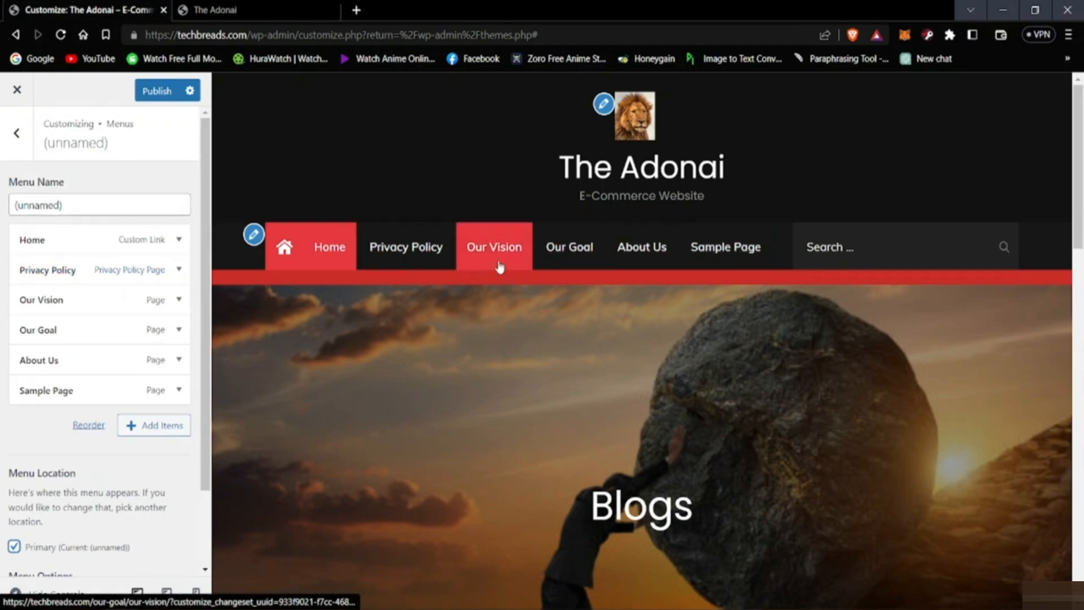
Step: Check the navigation bar in the page preview and publish the menu's Primary location assignment
scroll(394, 295, down, 4)
scroll(395, 300, up, 4)
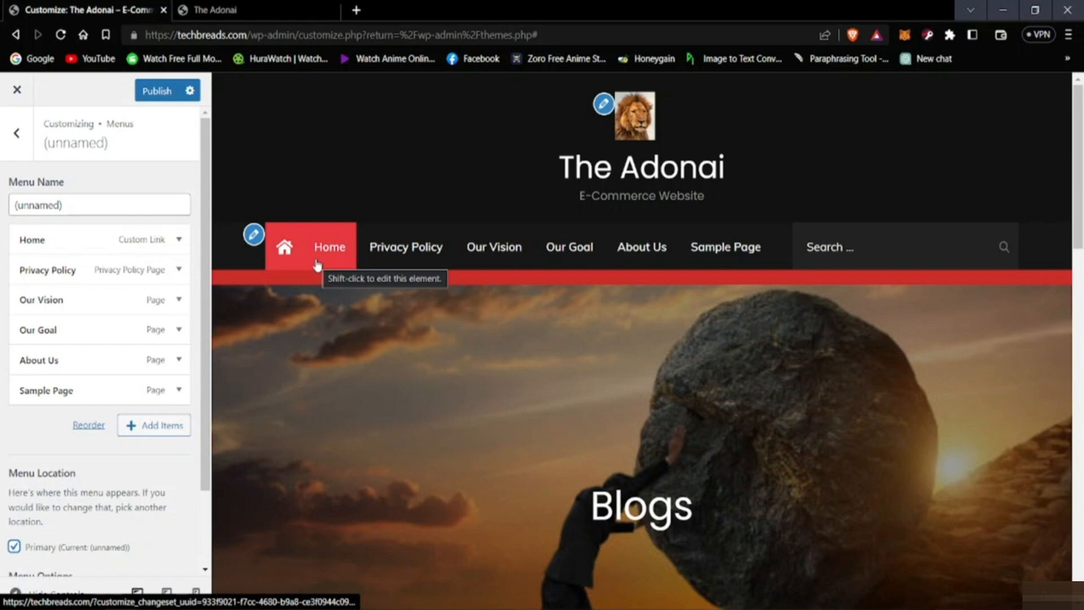
scroll(159, 380, down, 2)
scroll(159, 147, up, 2)
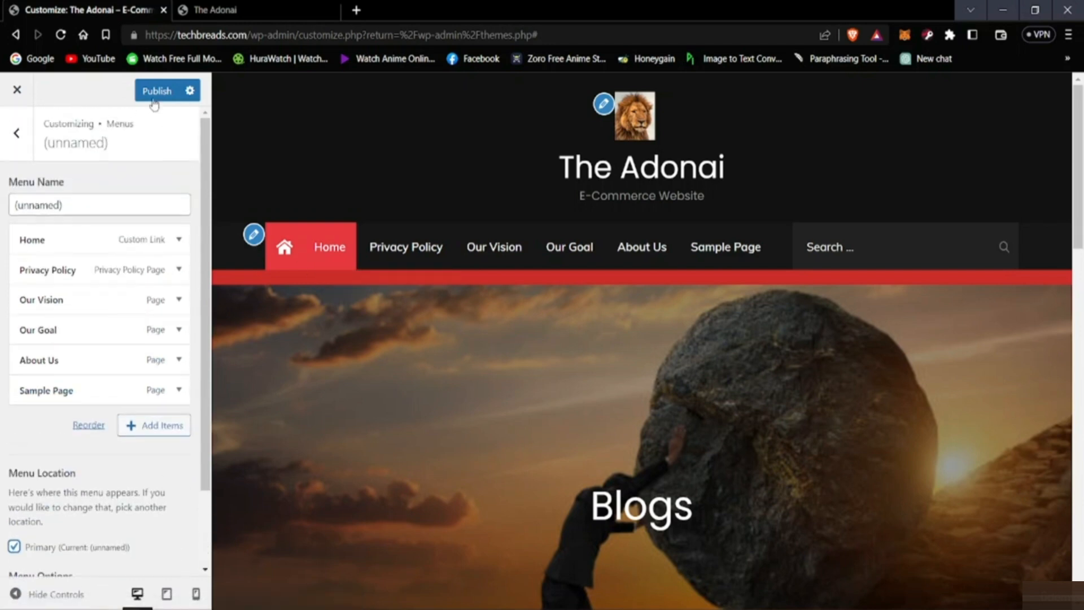
click(153, 101)
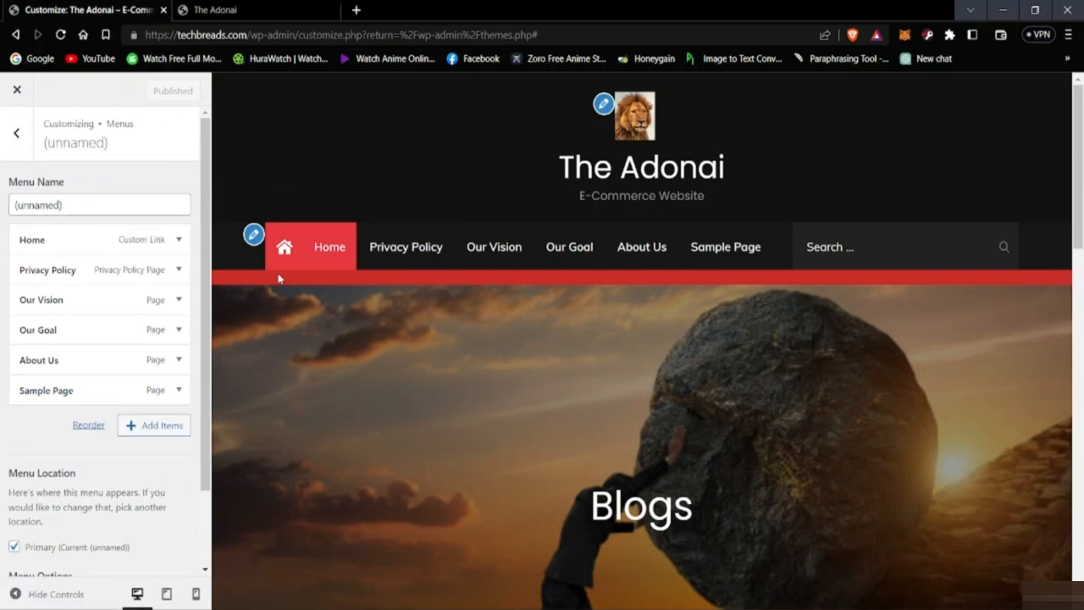
Step: Review the page with its navigation menu in the preview and return to the main customizer options
scroll(102, 328, down, 3)
scroll(101, 327, up, 3)
scroll(361, 359, down, 1)
scroll(361, 356, down, 10)
scroll(361, 356, up, 7)
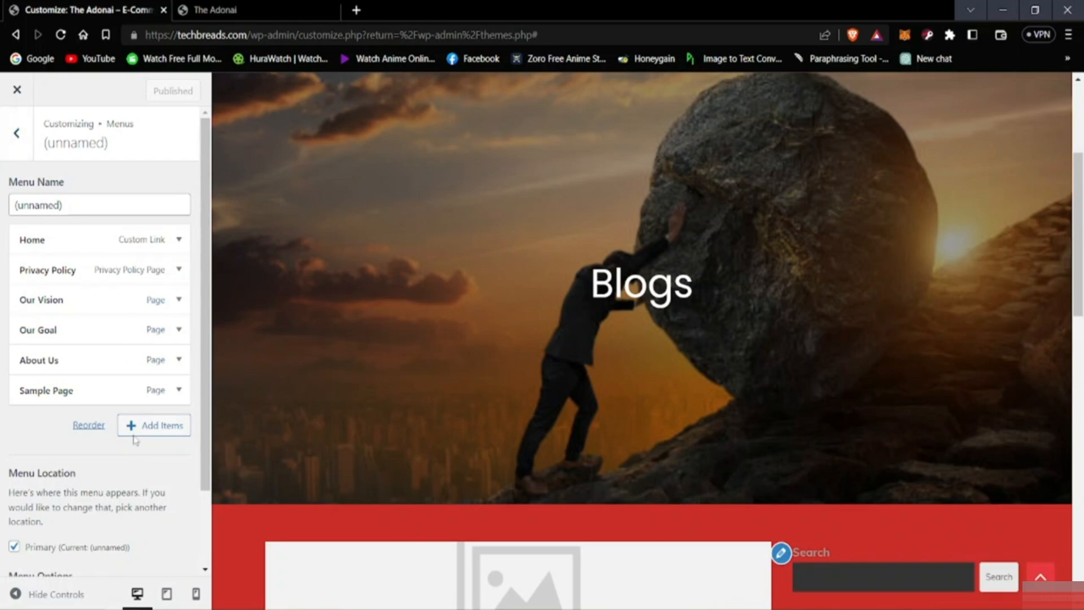
click(16, 133)
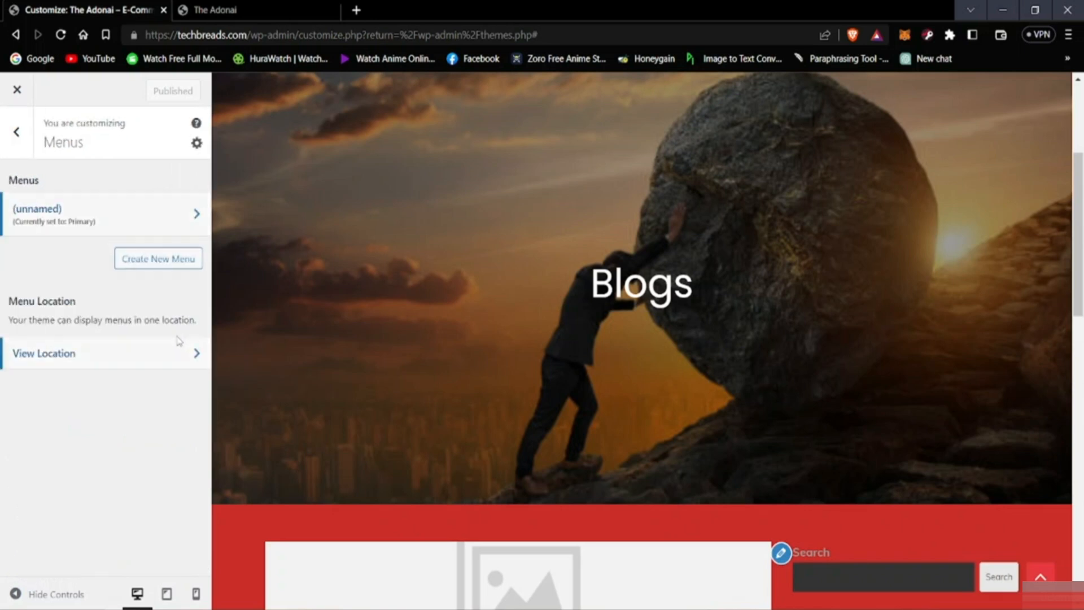
click(16, 134)
scroll(249, 503, down, 5)
scroll(445, 511, up, 5)
scroll(382, 503, down, 5)
scroll(316, 491, up, 5)
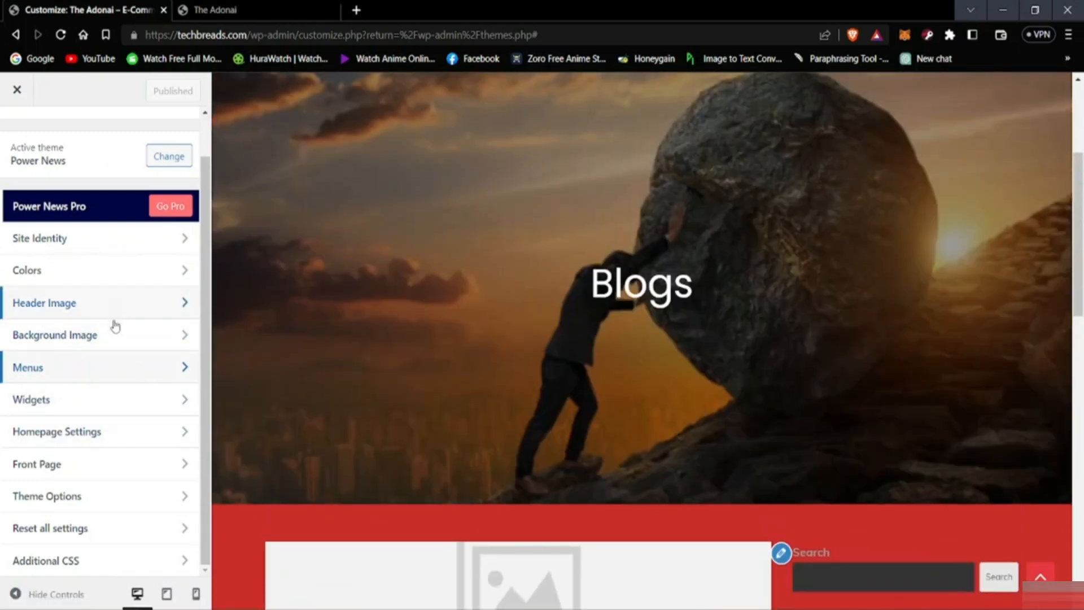
Step: Set the site's background color to near-black #030107 and publish the change
click(96, 277)
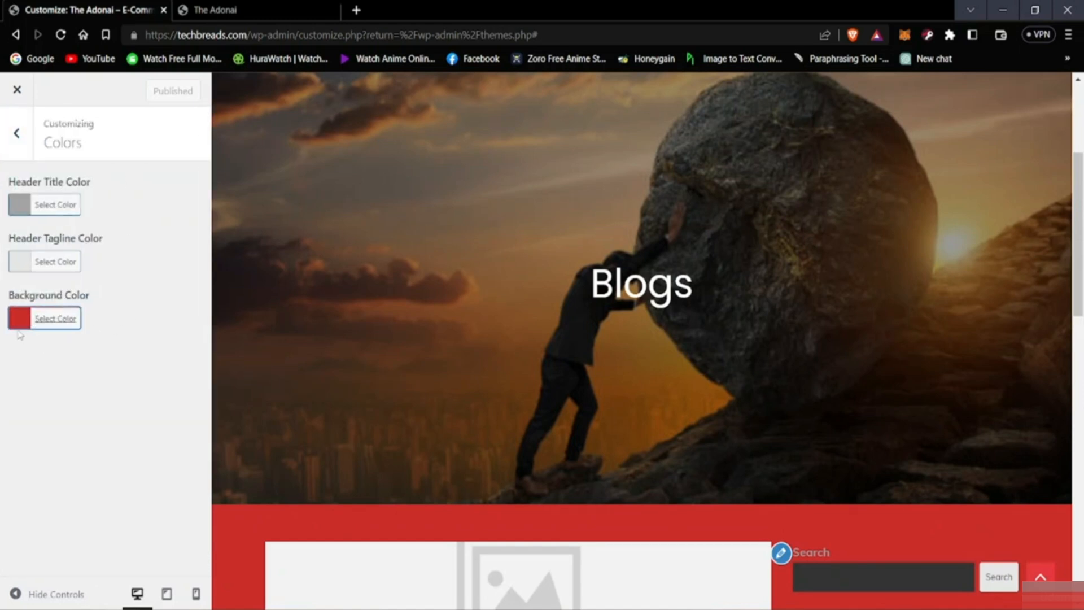
click(20, 321)
click(34, 473)
drag(54, 474, 112, 479)
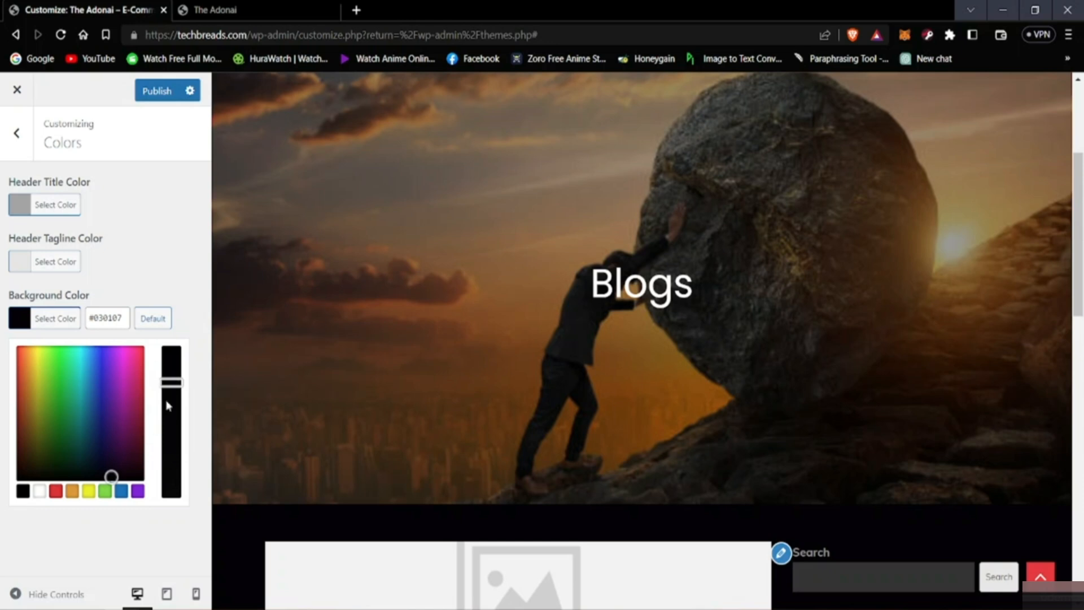
click(133, 244)
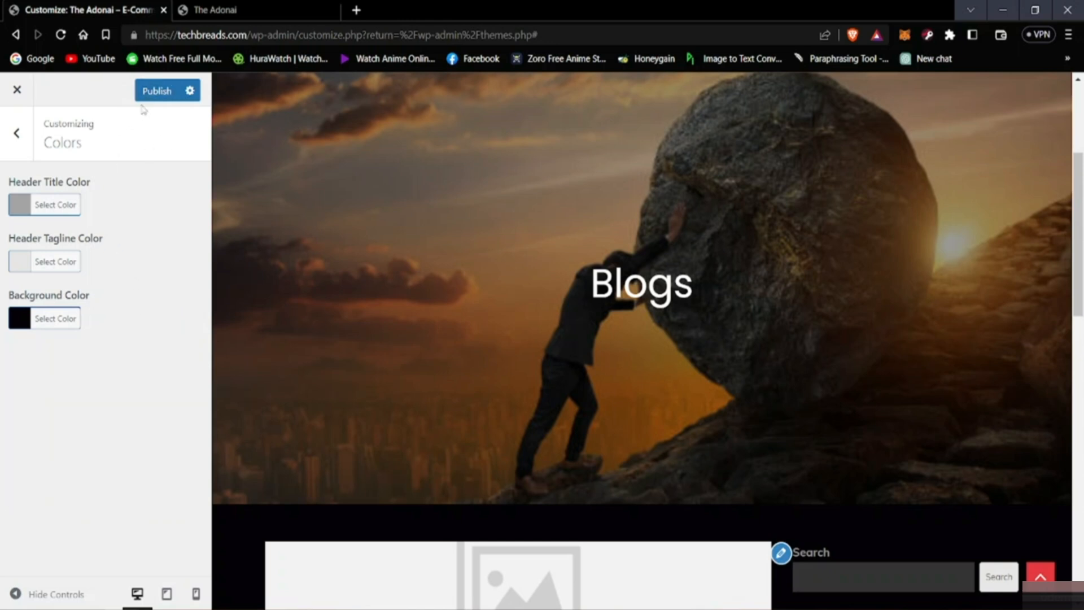
click(146, 93)
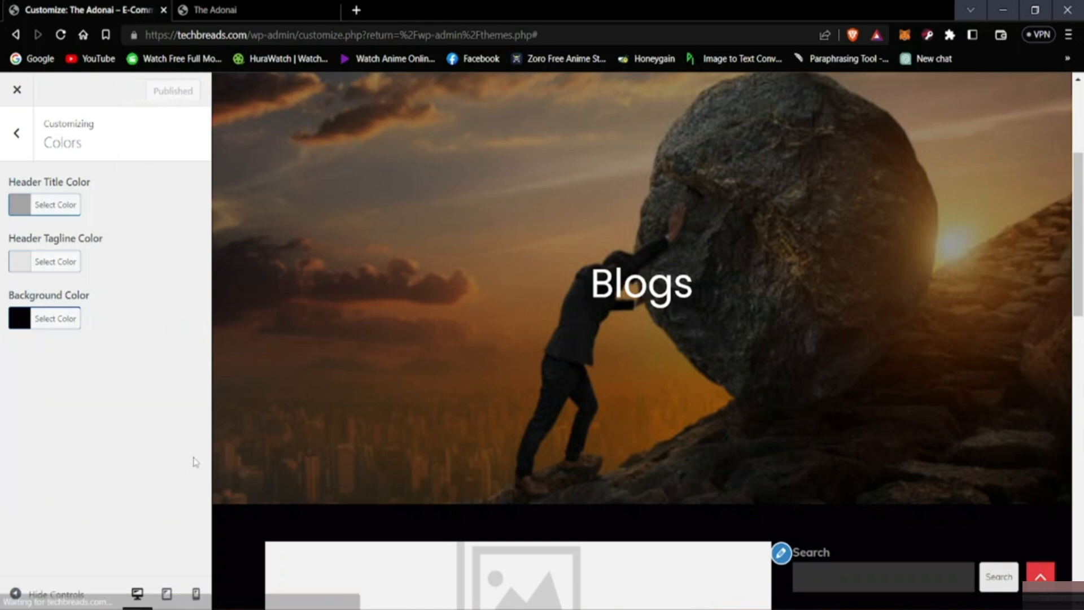
Step: Review the page with the dark background in the preview and return to the main customizer options
scroll(434, 506, down, 8)
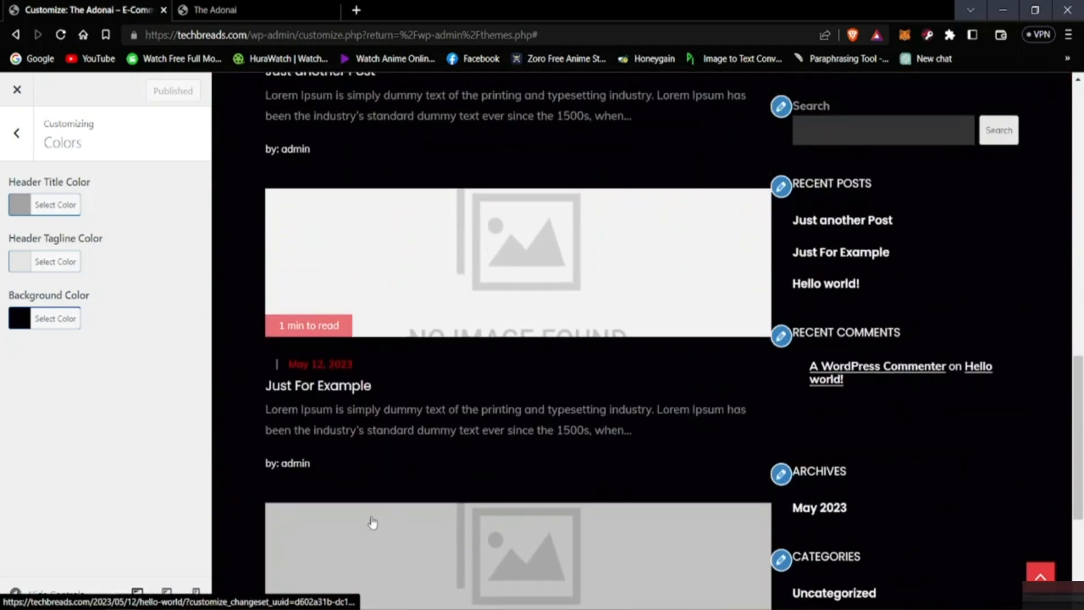
scroll(371, 520, up, 10)
scroll(361, 517, down, 5)
scroll(343, 511, up, 5)
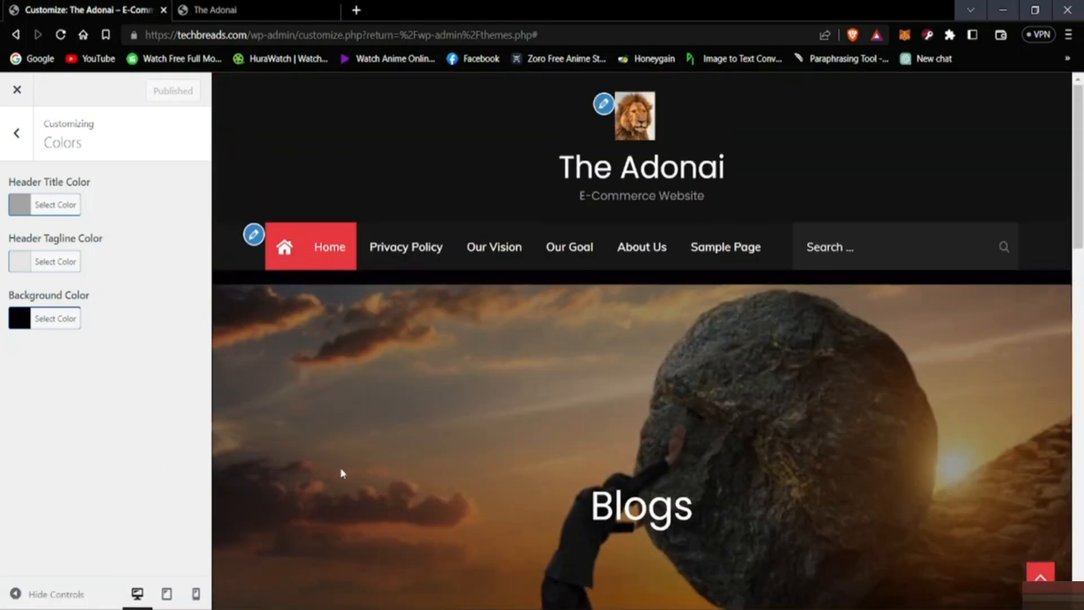
click(16, 133)
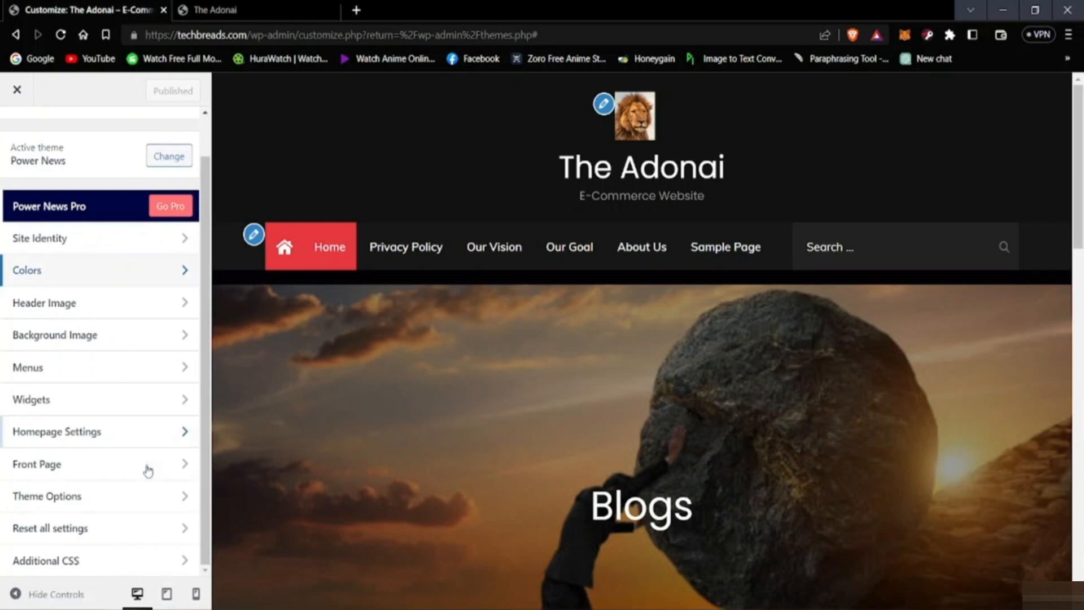
Step: View the theme's widget areas and return to the main customizer options
scroll(63, 495, up, 1)
scroll(113, 351, down, 1)
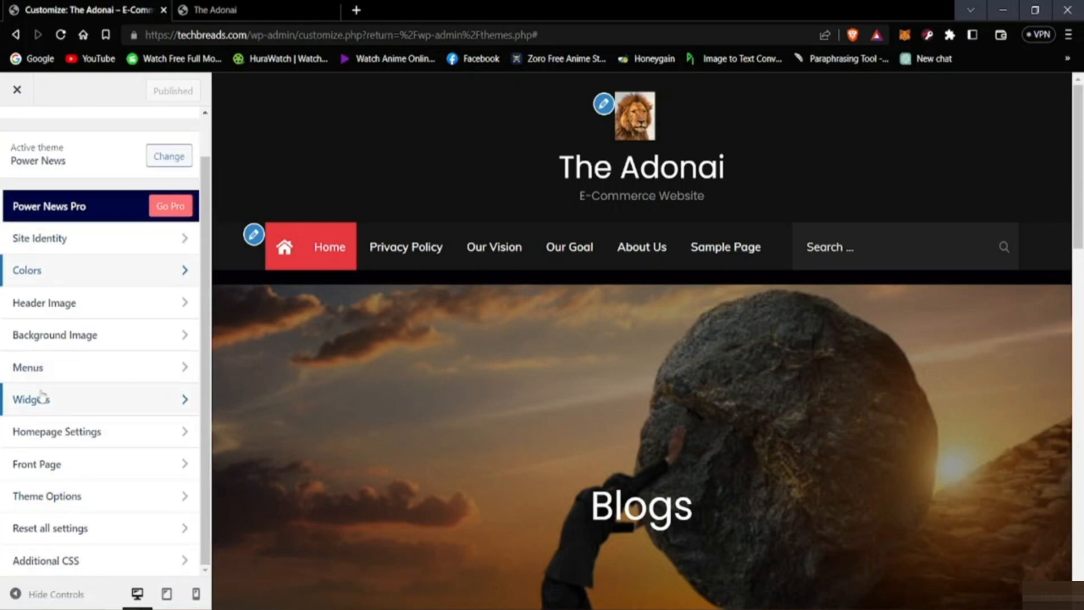
click(44, 402)
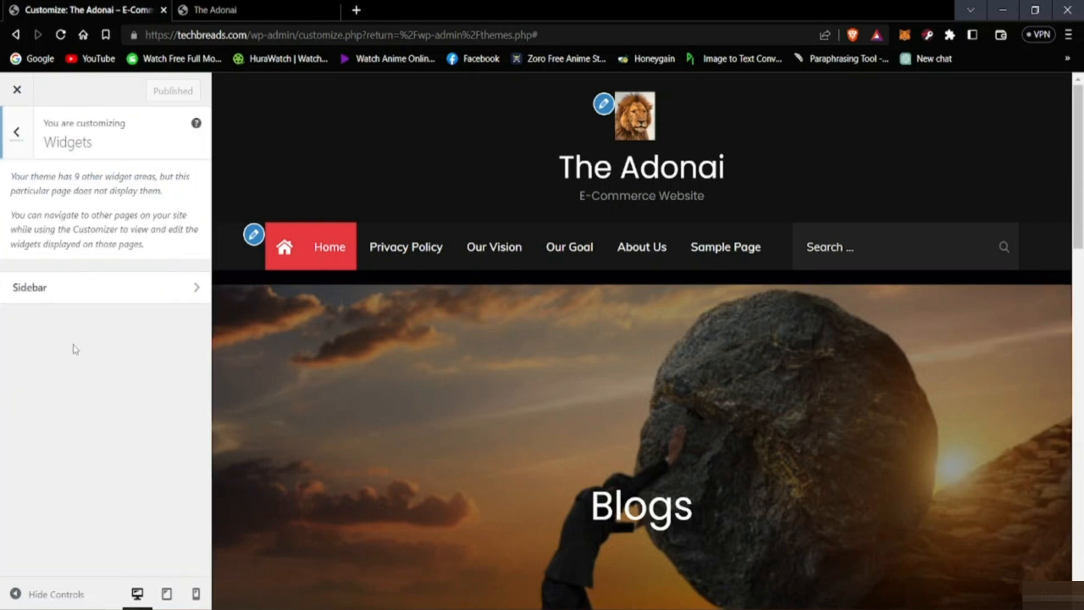
click(14, 146)
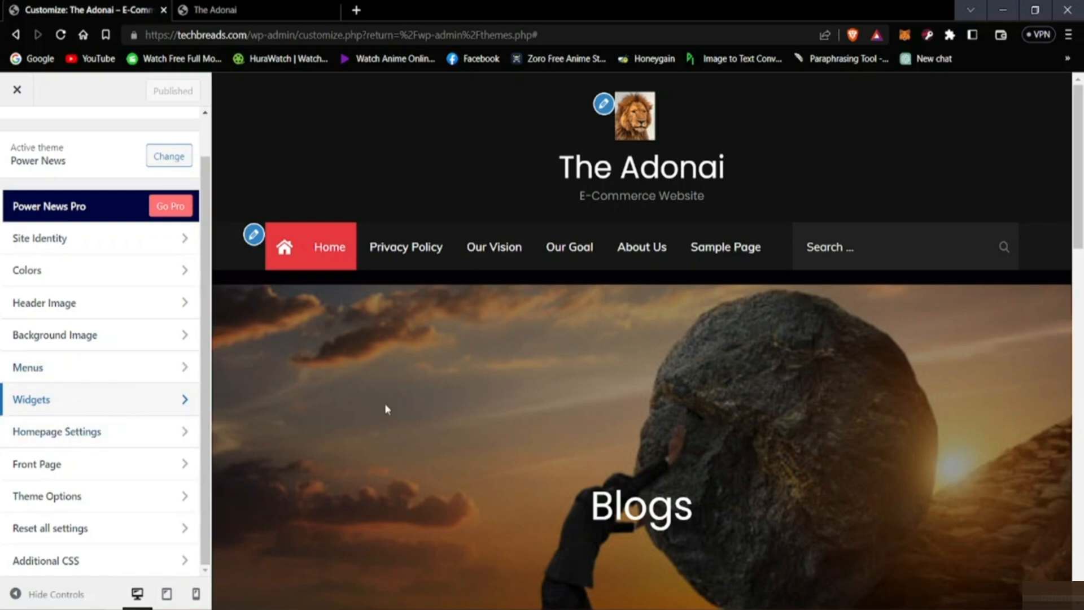
Step: Examine the sidebar widgets in the page preview and open the homepage settings
scroll(799, 305, down, 10)
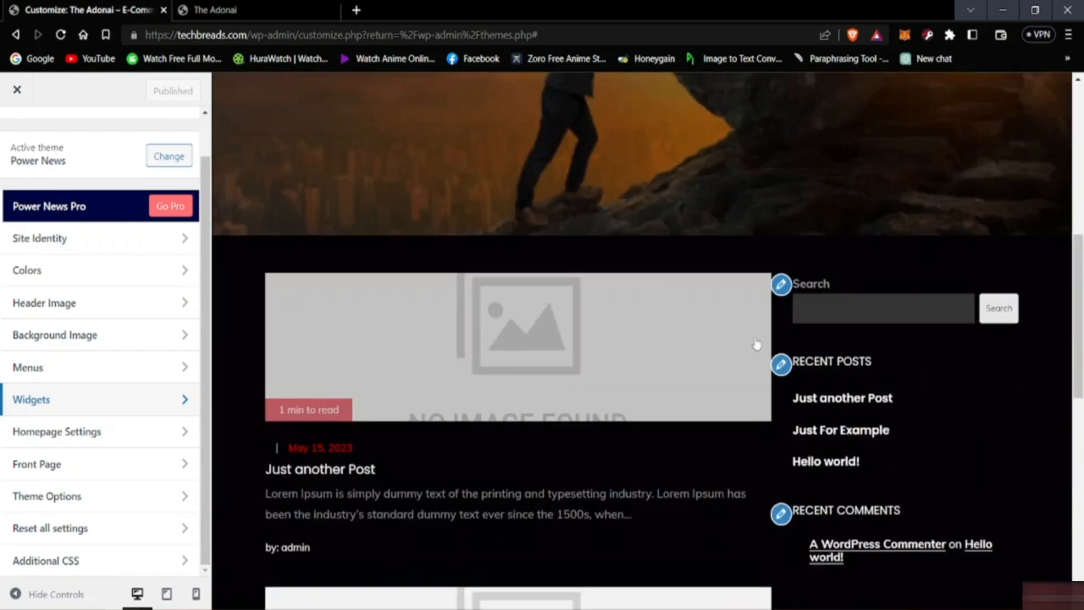
scroll(690, 355, up, 4)
scroll(626, 375, up, 10)
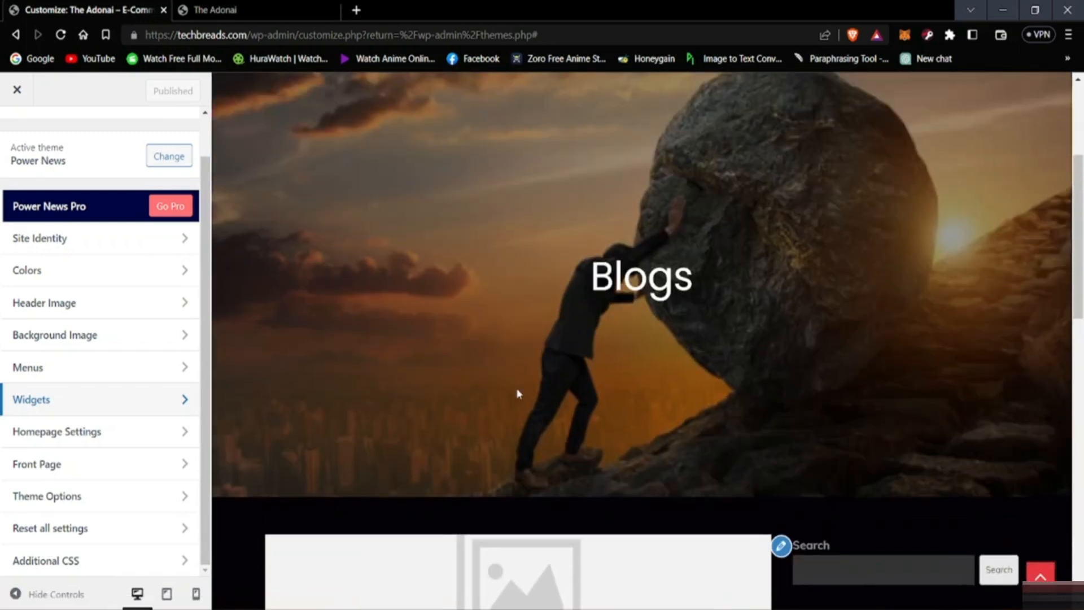
scroll(363, 404, down, 4)
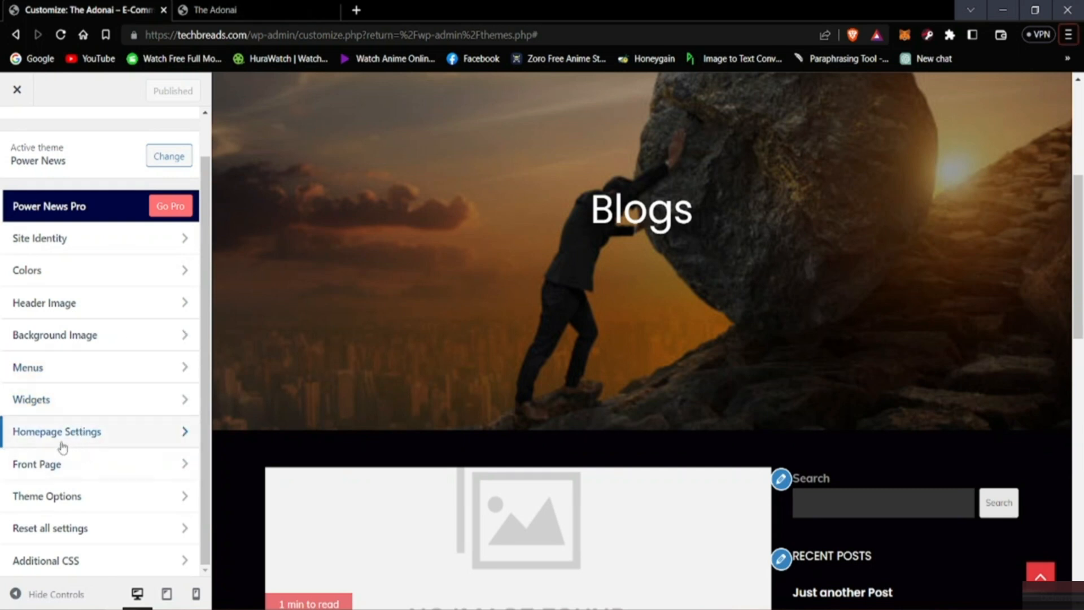
click(46, 433)
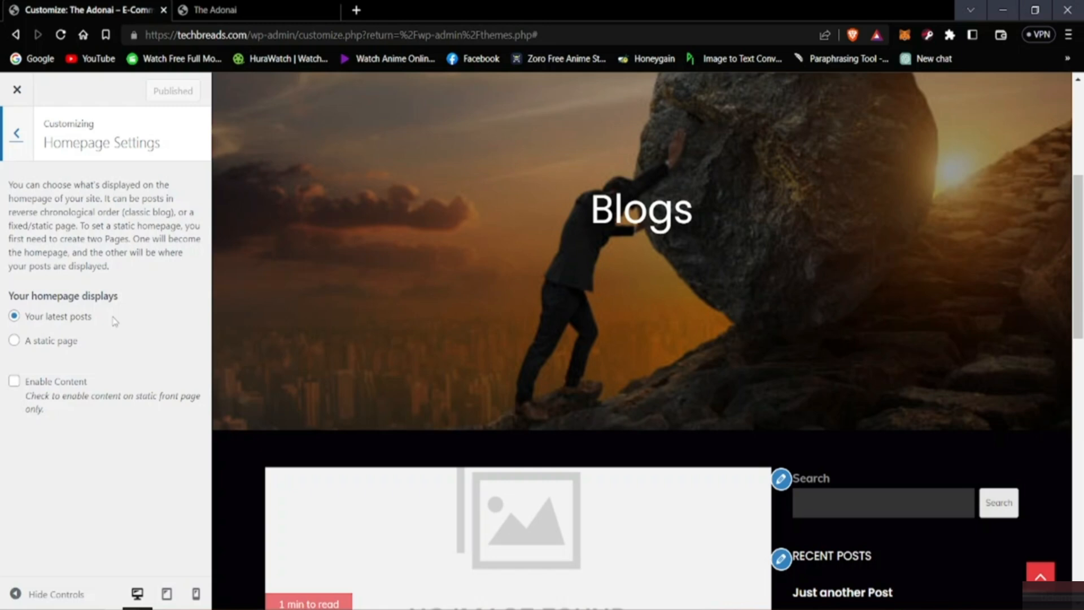
Step: Examine the header image, the list of latest posts and the sidebar in the homepage preview
scroll(261, 565, down, 10)
scroll(262, 565, up, 5)
scroll(322, 396, down, 3)
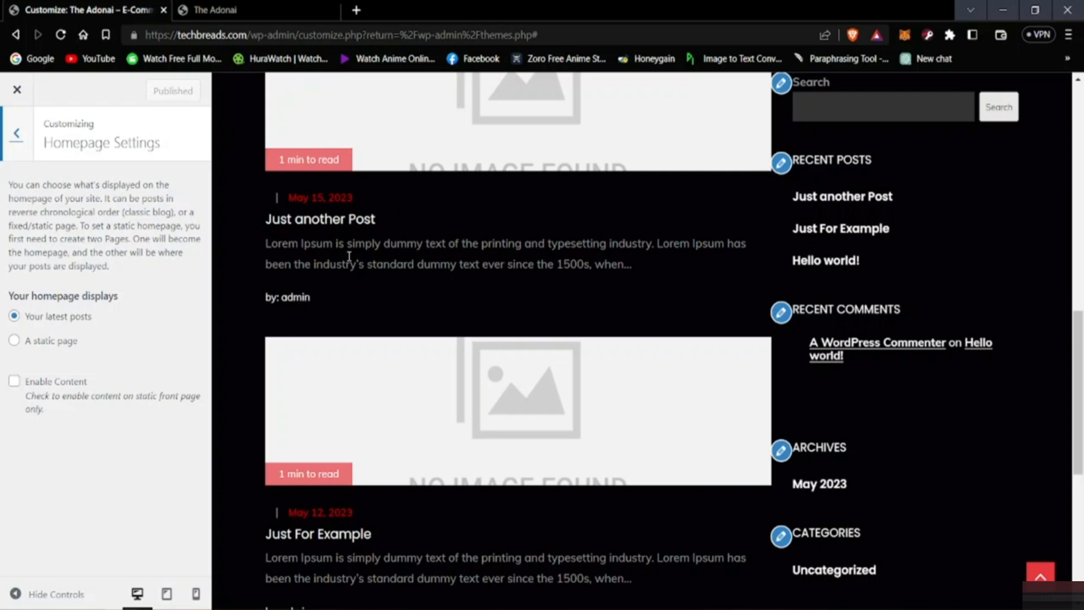
scroll(322, 452, down, 4)
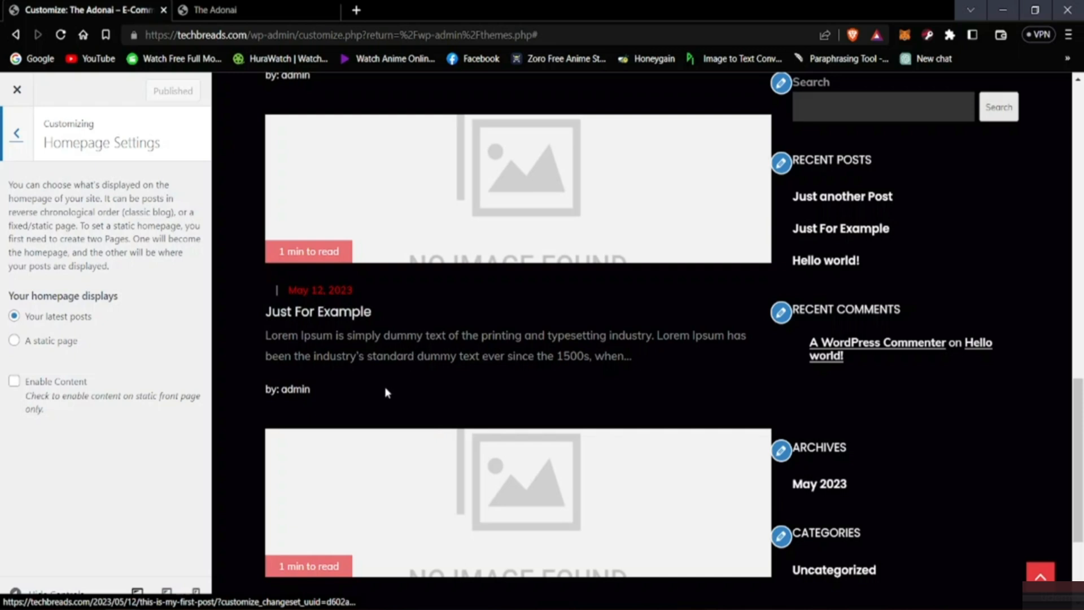
scroll(384, 389, down, 3)
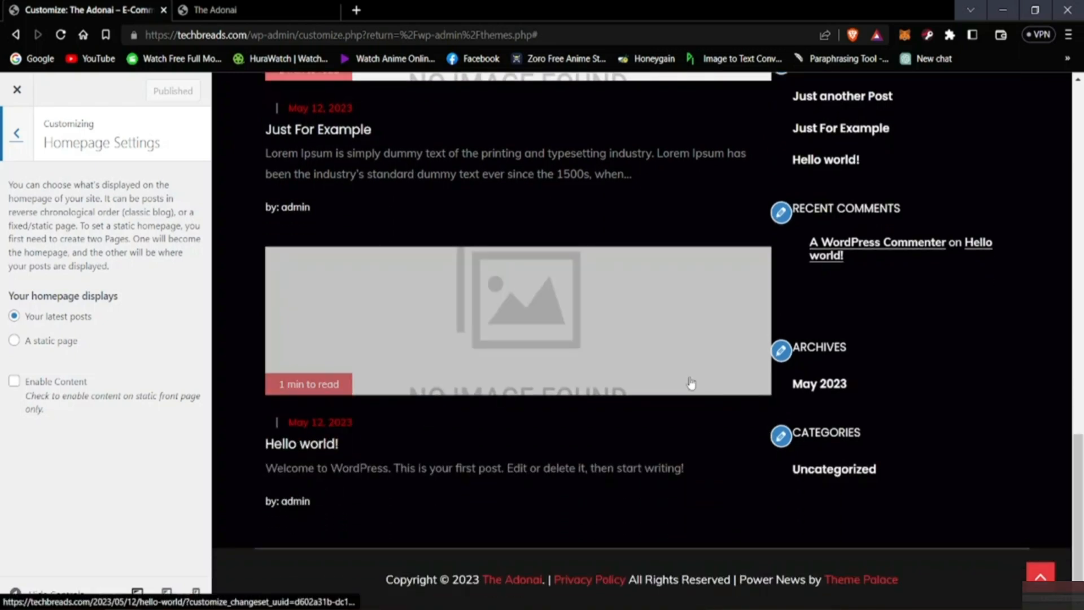
scroll(319, 438, up, 3)
scroll(322, 442, down, 3)
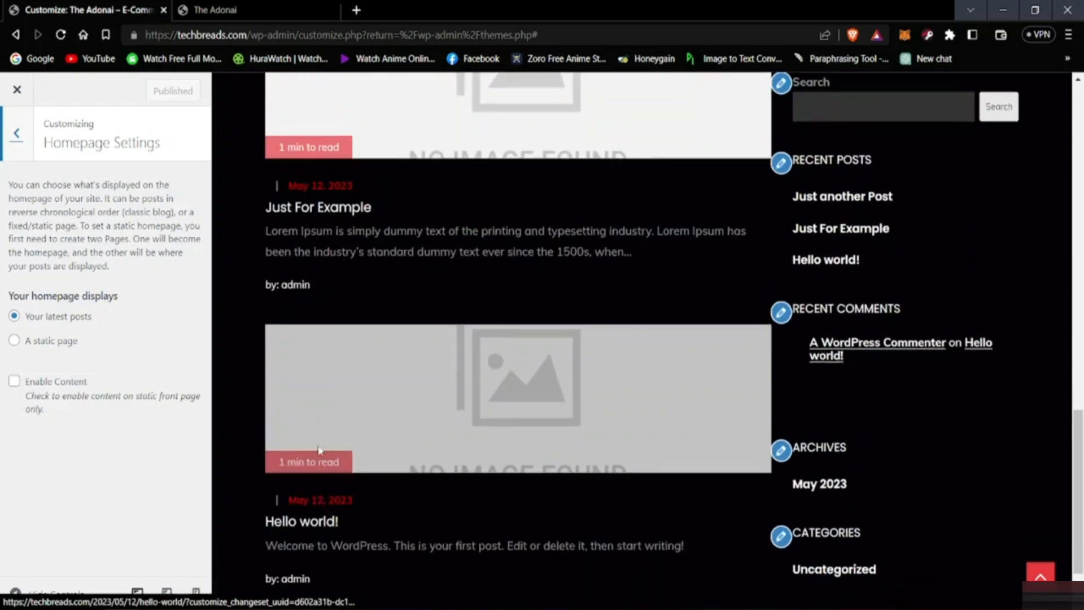
scroll(321, 446, up, 10)
scroll(326, 443, up, 7)
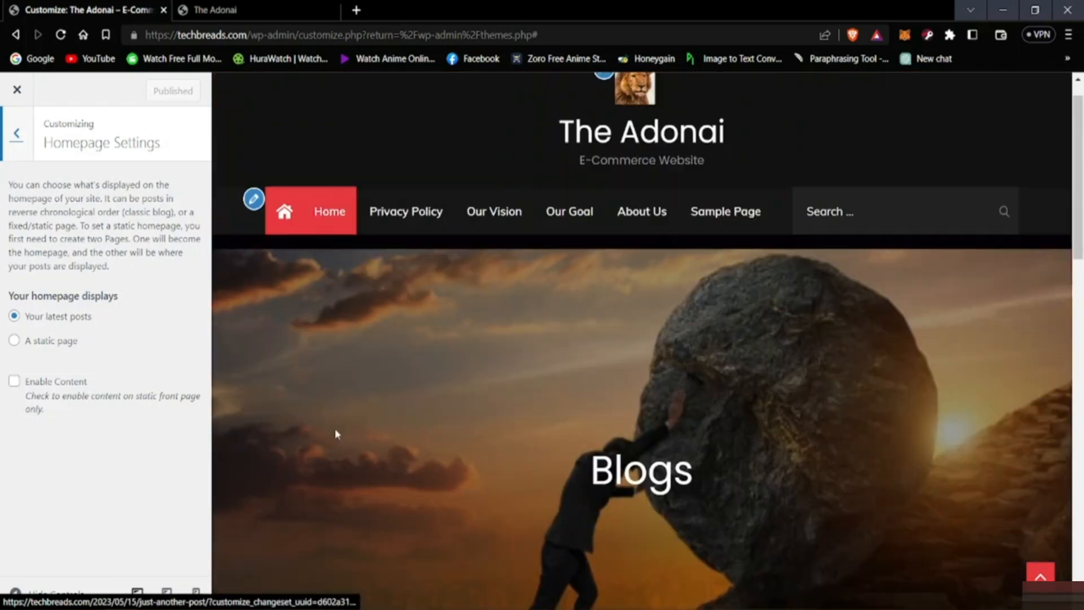
scroll(356, 439, down, 6)
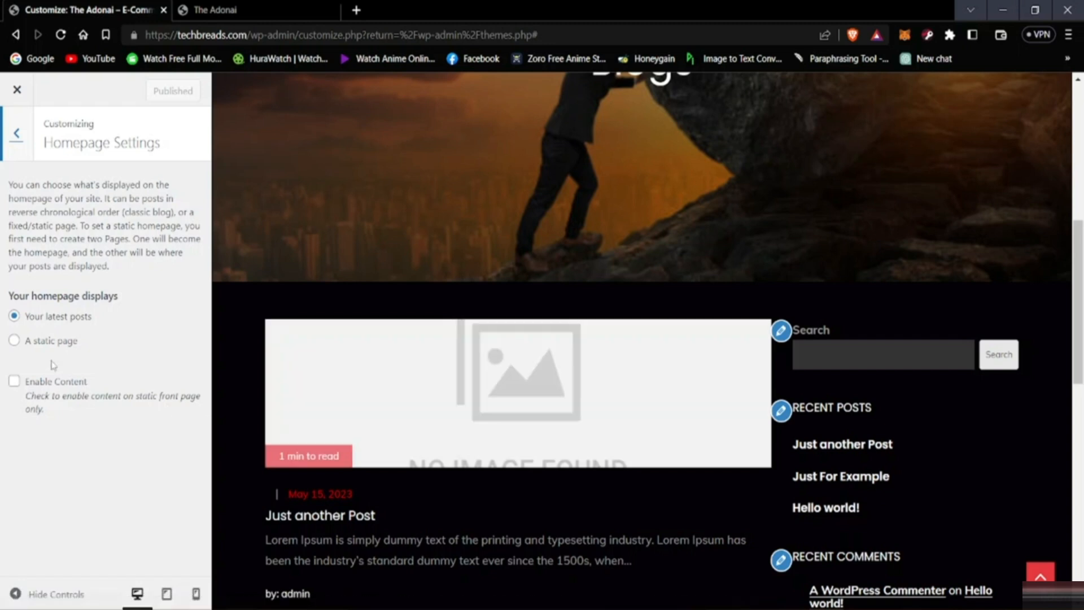
Step: Try a static page as the homepage display, restore the option to show the latest posts and publish
click(14, 341)
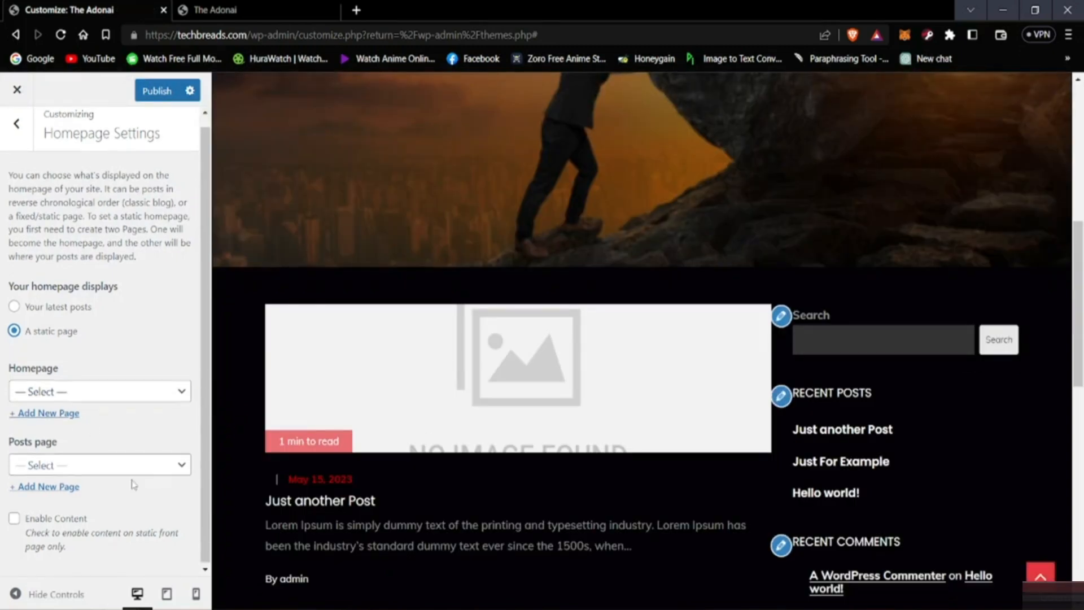
scroll(46, 427, up, 1)
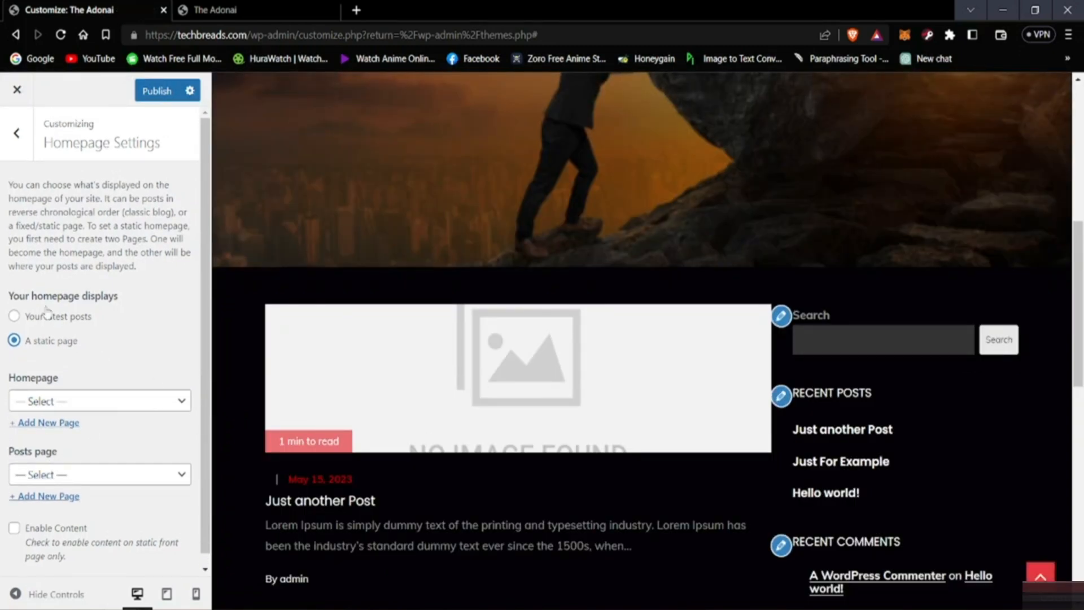
click(14, 317)
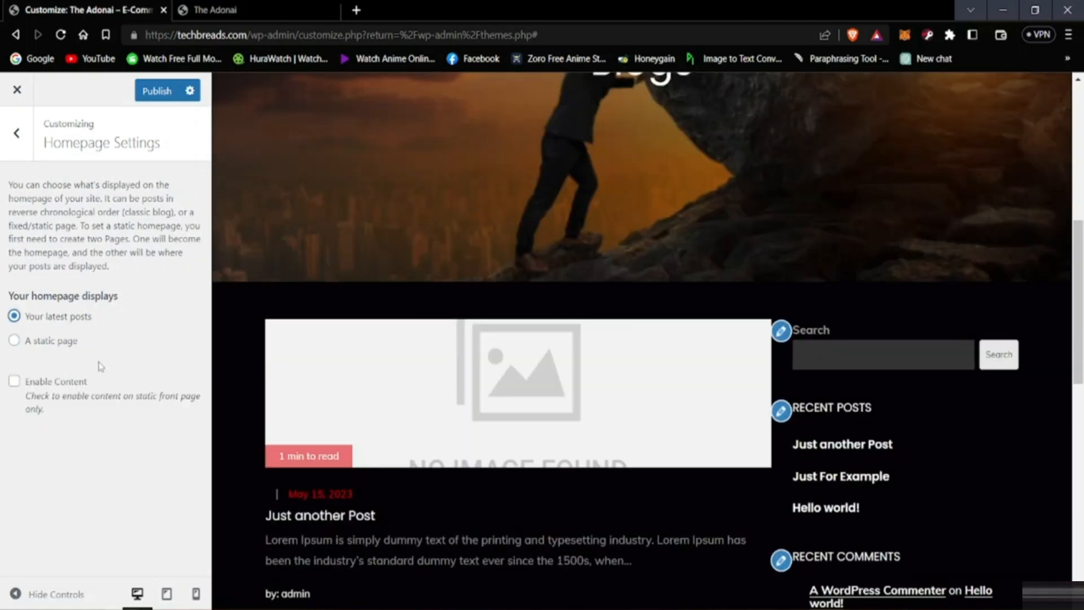
click(159, 92)
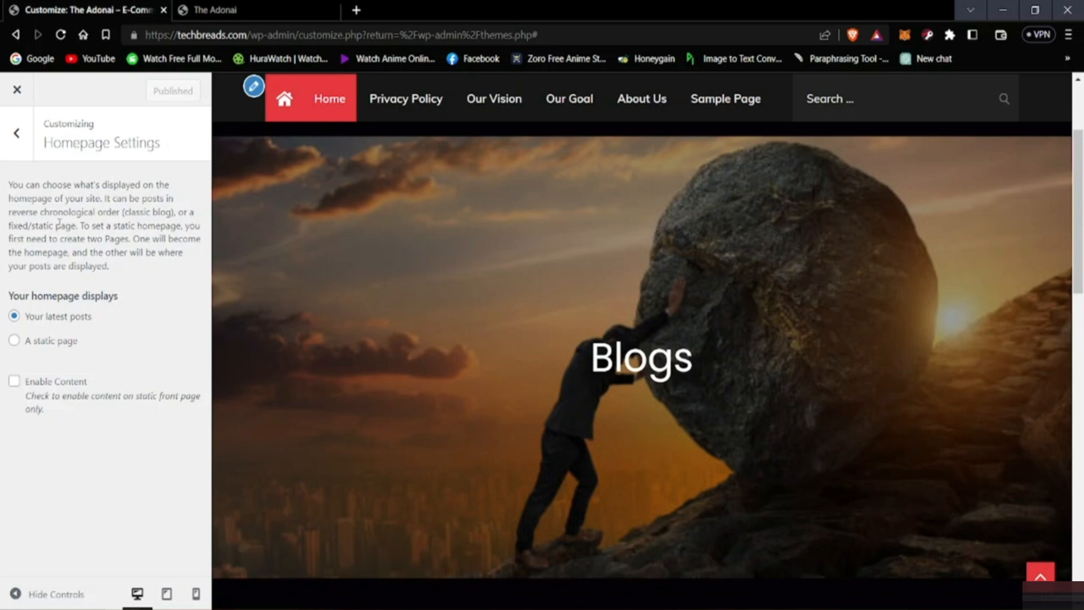
Step: Switch to the live site's browser tab and reload it to load the published customizations
click(284, 9)
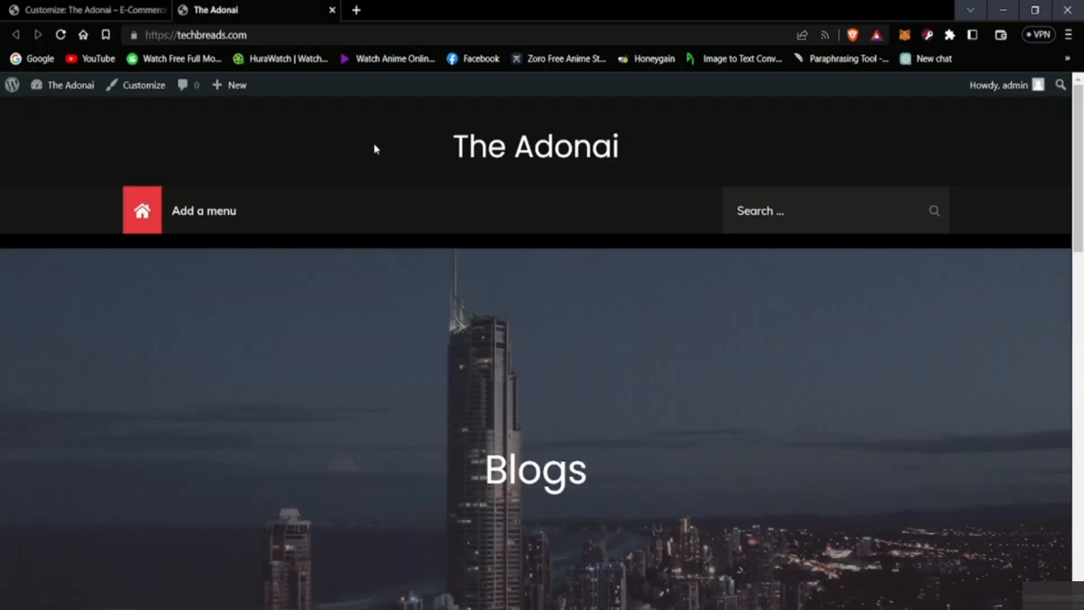
click(102, 10)
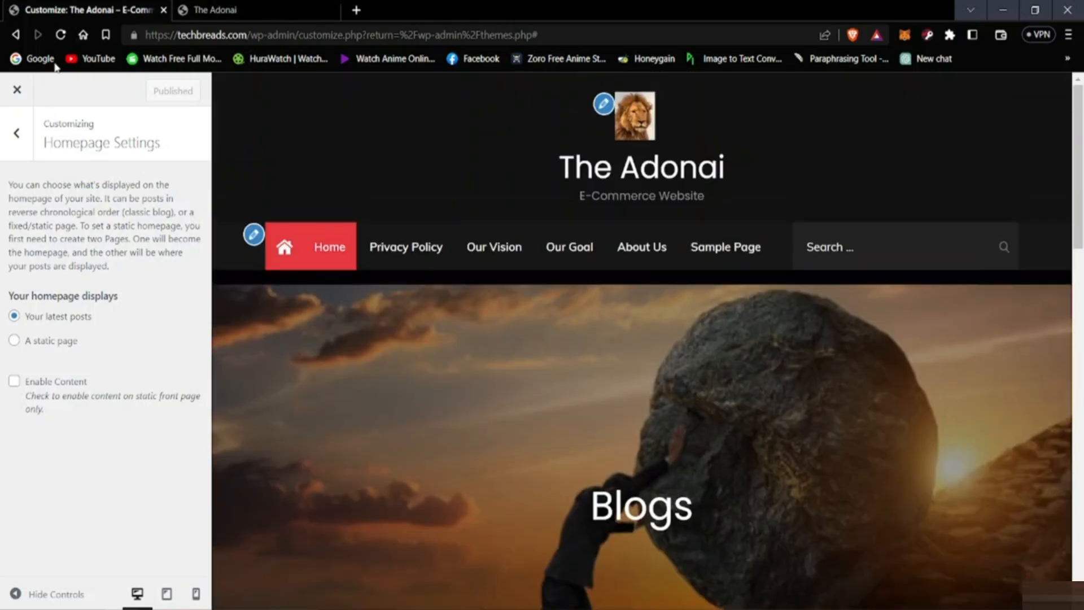
click(220, 10)
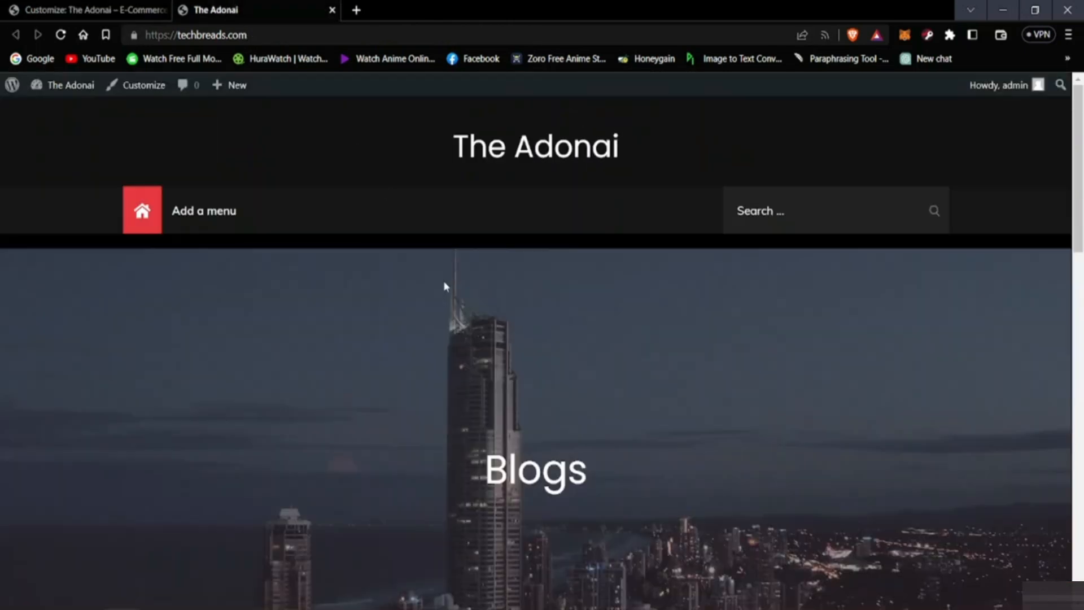
click(60, 37)
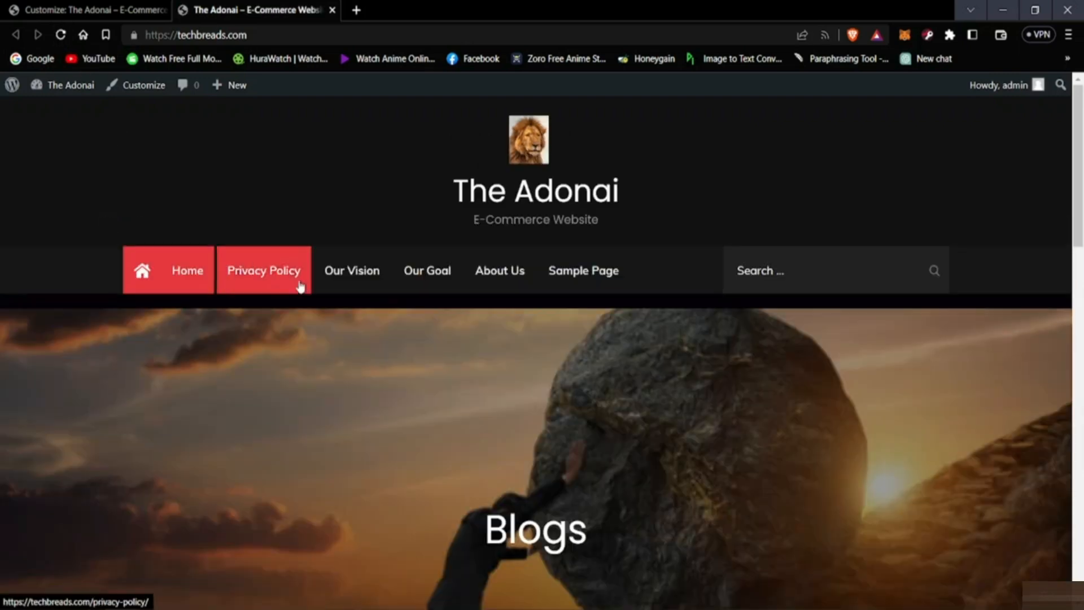
Step: Examine the live homepage's header, navigation menu, header image, blog posts and sidebar
scroll(673, 309, down, 1)
scroll(673, 313, down, 10)
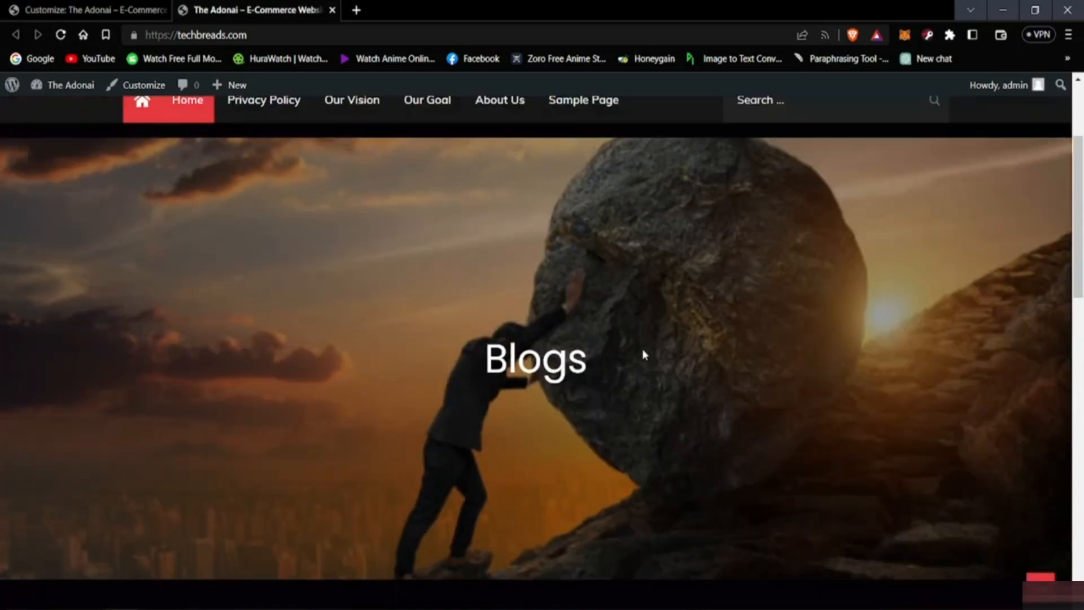
scroll(408, 382, down, 5)
scroll(233, 412, up, 15)
scroll(358, 392, up, 5)
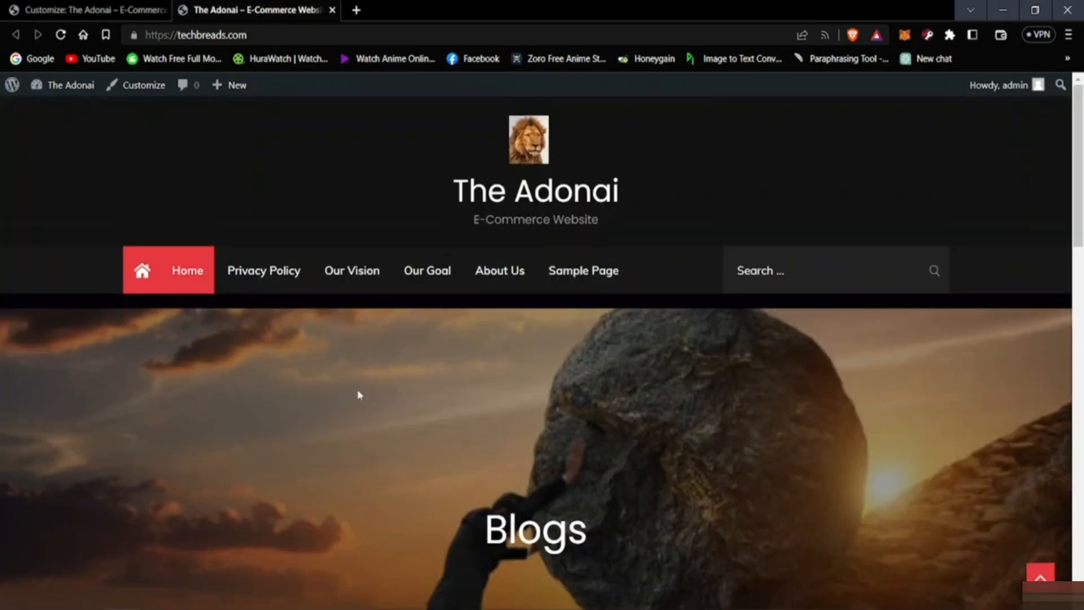
scroll(508, 370, down, 9)
scroll(755, 406, down, 1)
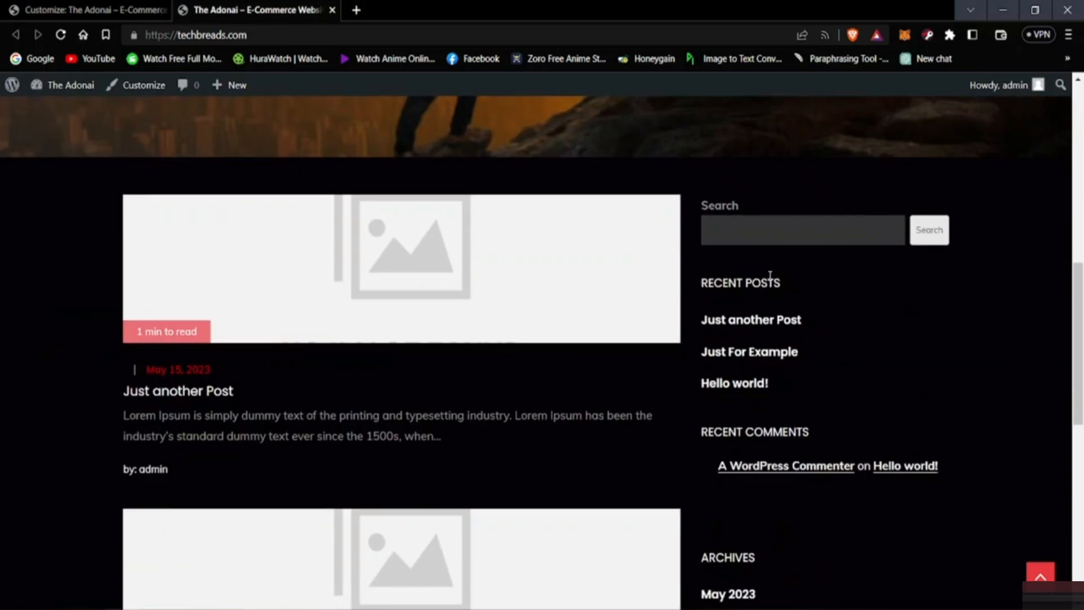
scroll(791, 350, down, 2)
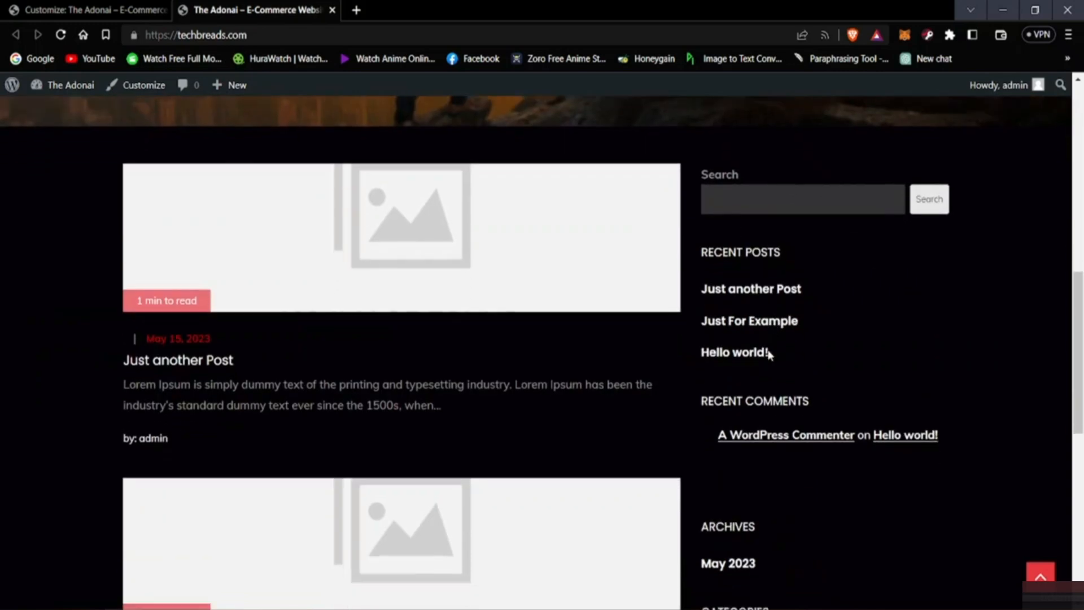
scroll(449, 398, up, 15)
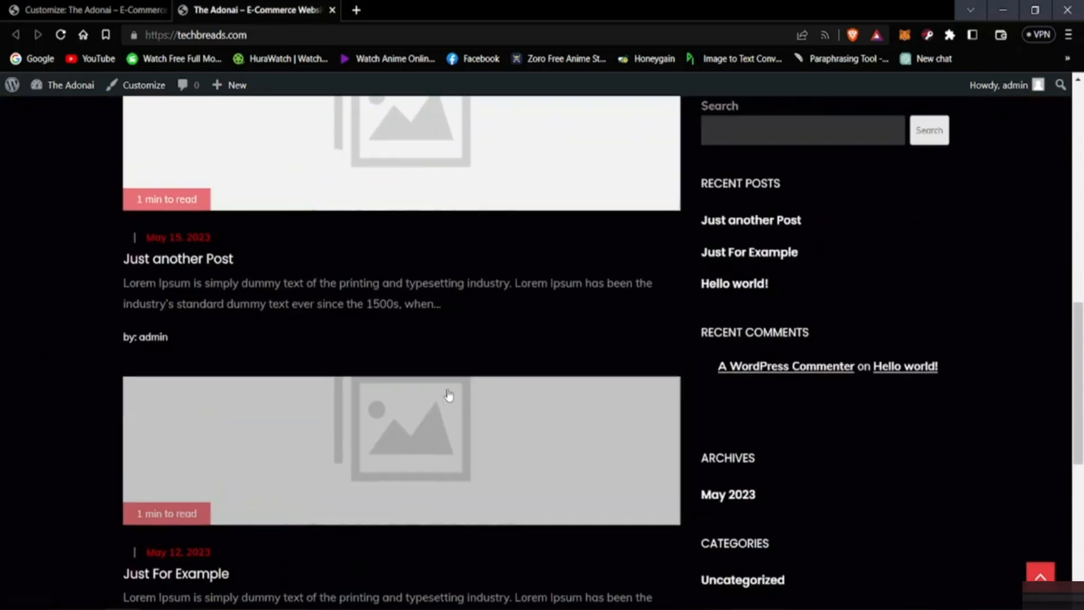
scroll(418, 249, up, 1)
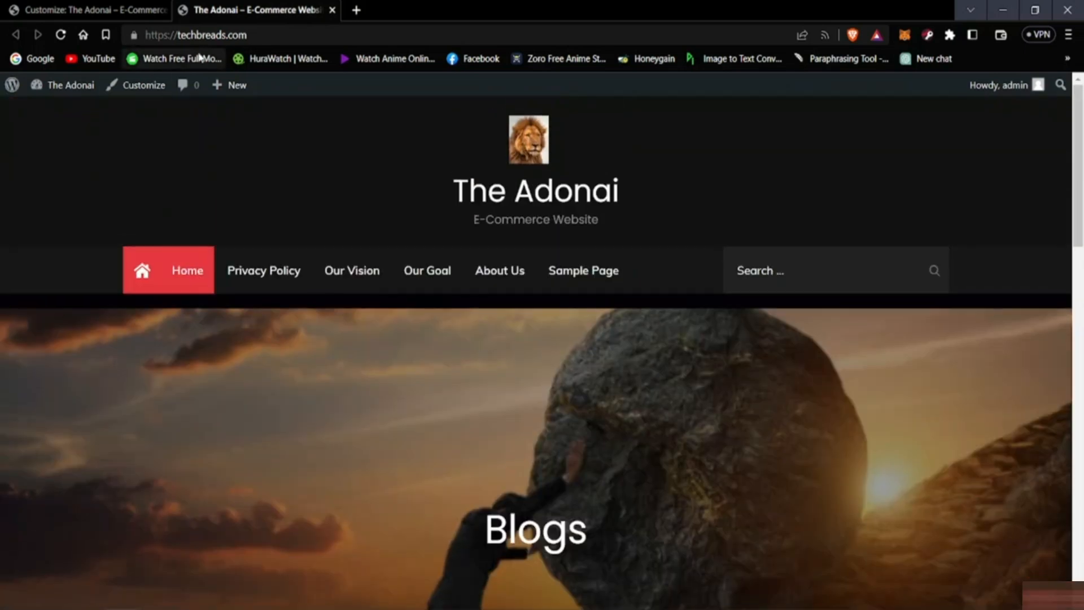
Step: Switch back to the customizer, recheck the homepage settings and return to the main customizer options
click(117, 7)
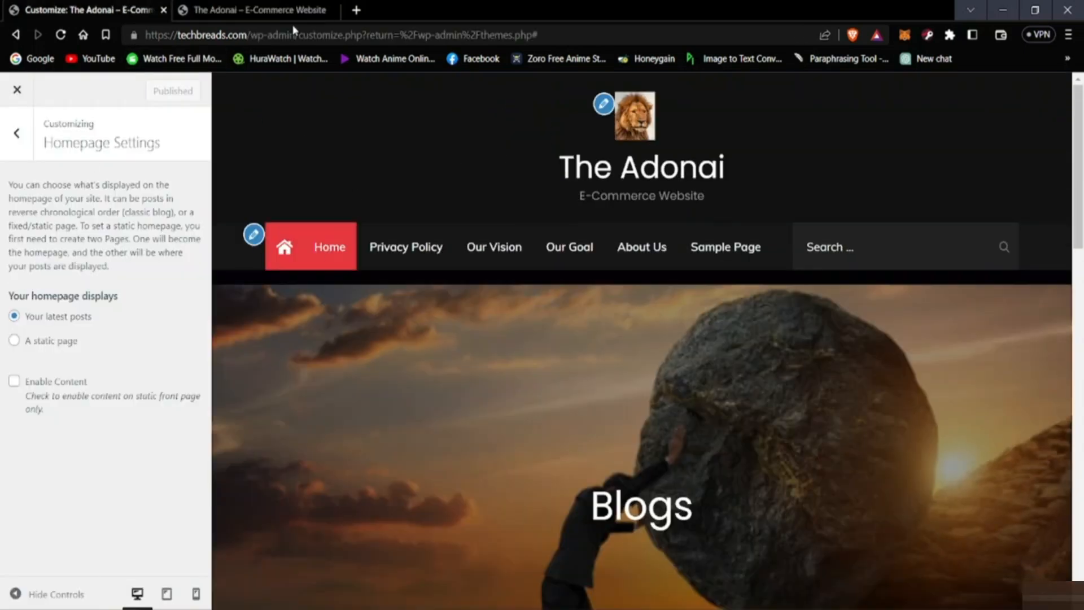
scroll(443, 288, down, 8)
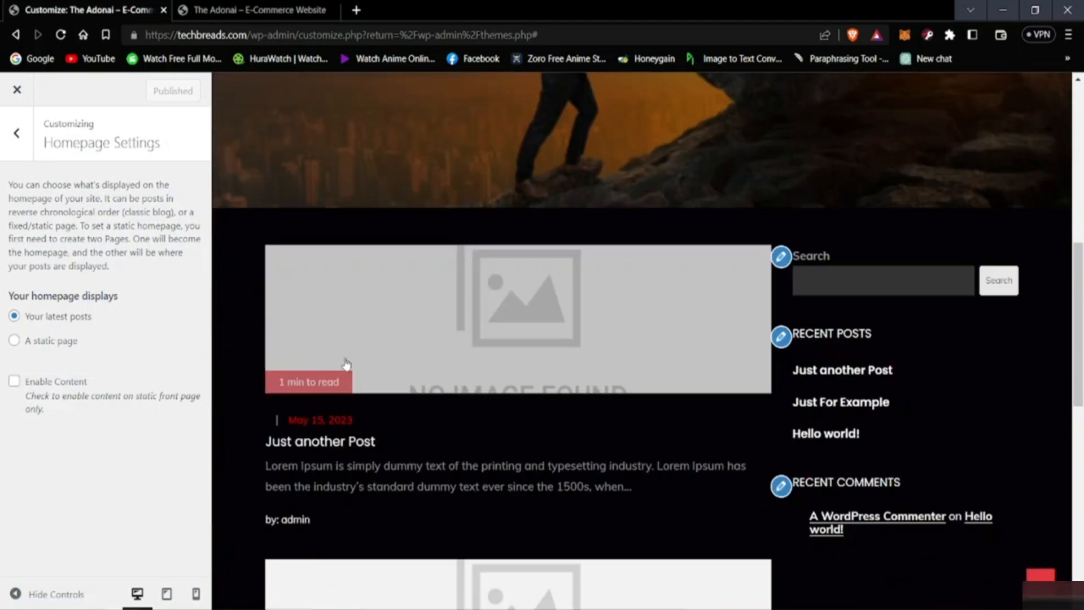
click(16, 133)
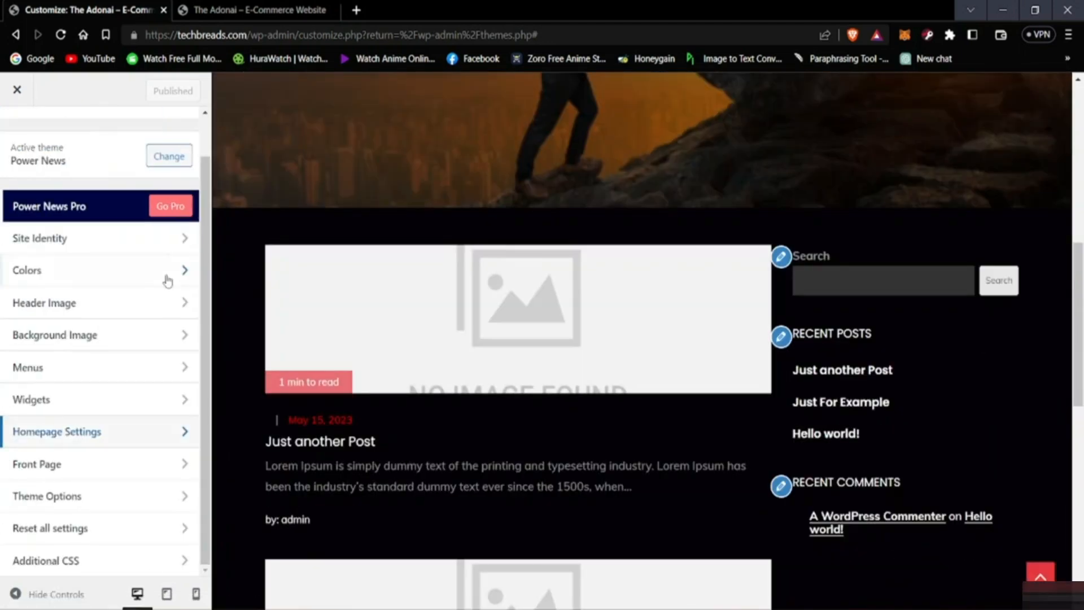
scroll(421, 299, up, 5)
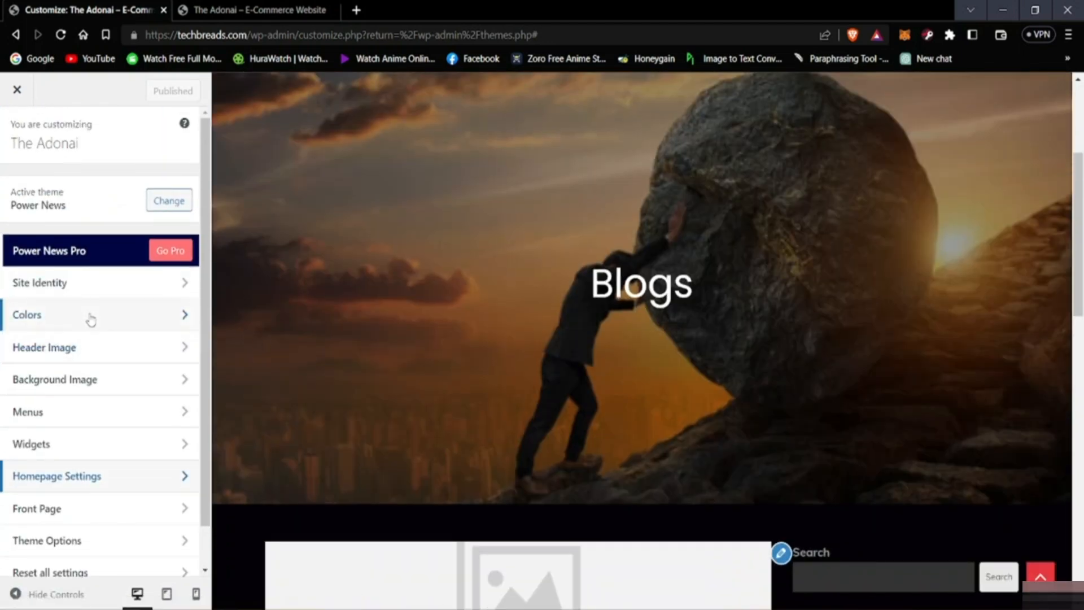
click(112, 475)
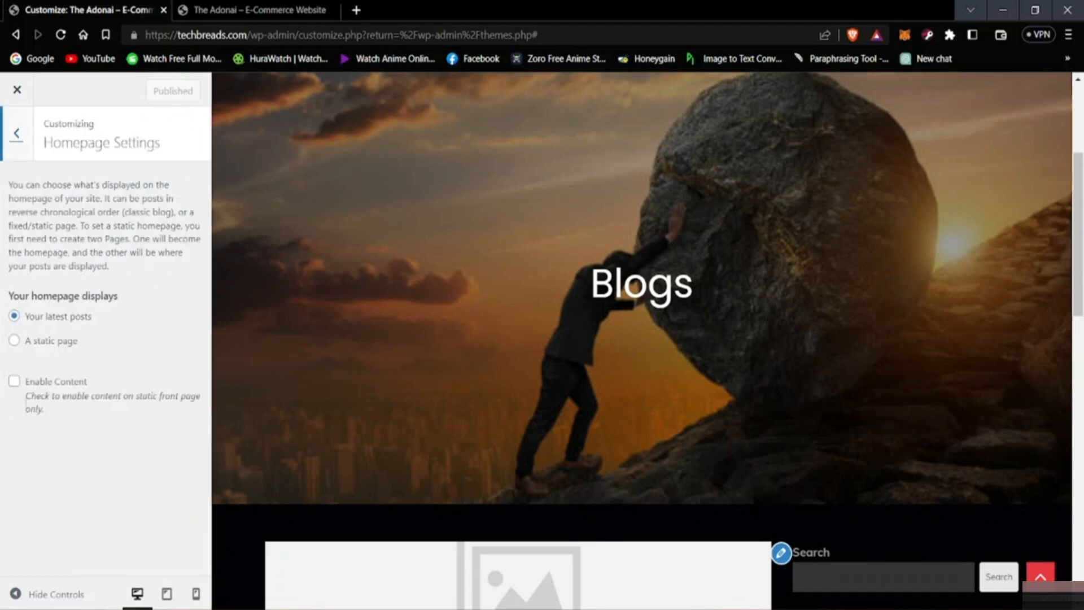
click(17, 136)
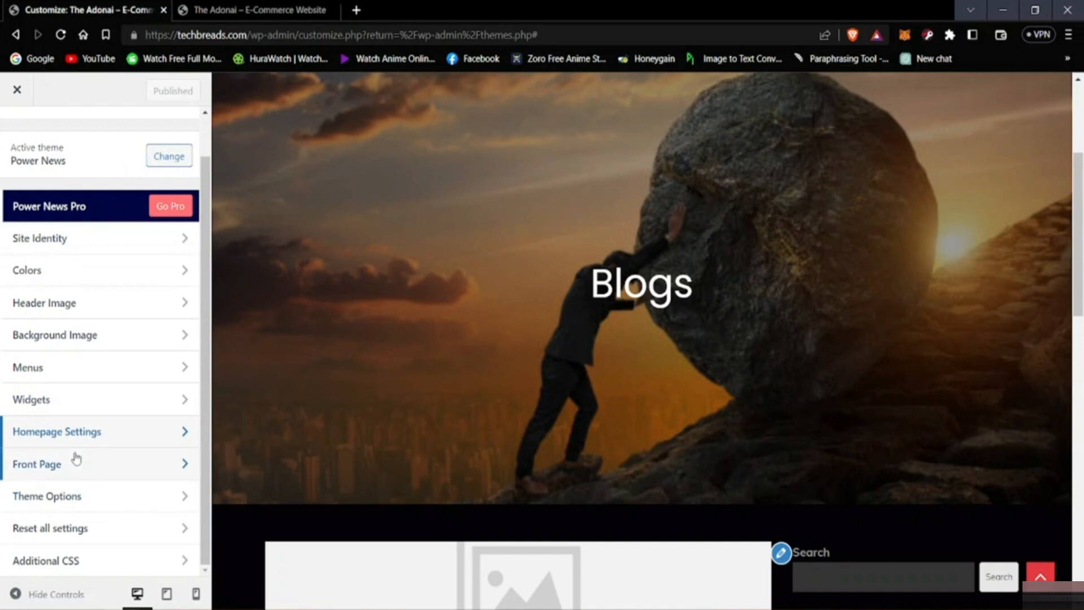
Step: Open the front page settings, view the Advertisement section's options and return to the list of front page sections
click(59, 468)
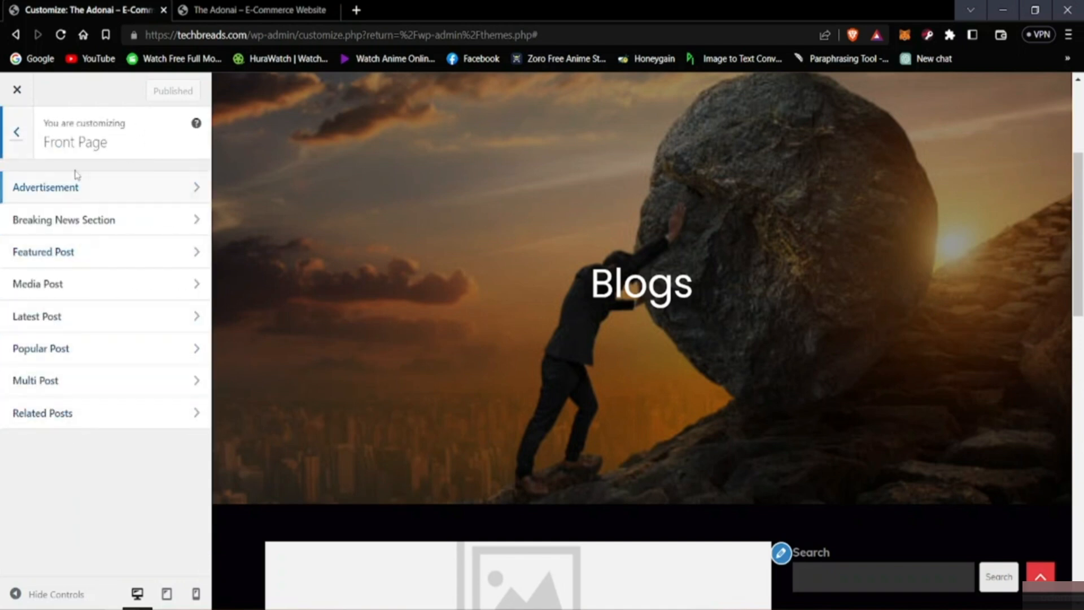
scroll(398, 254, down, 10)
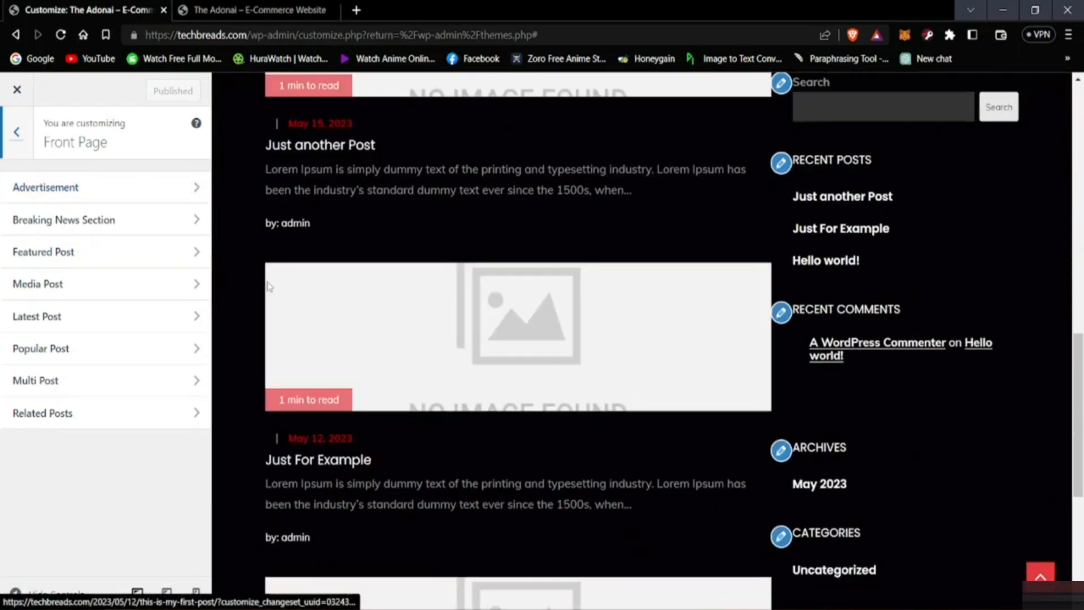
scroll(324, 297, up, 4)
scroll(405, 330, up, 6)
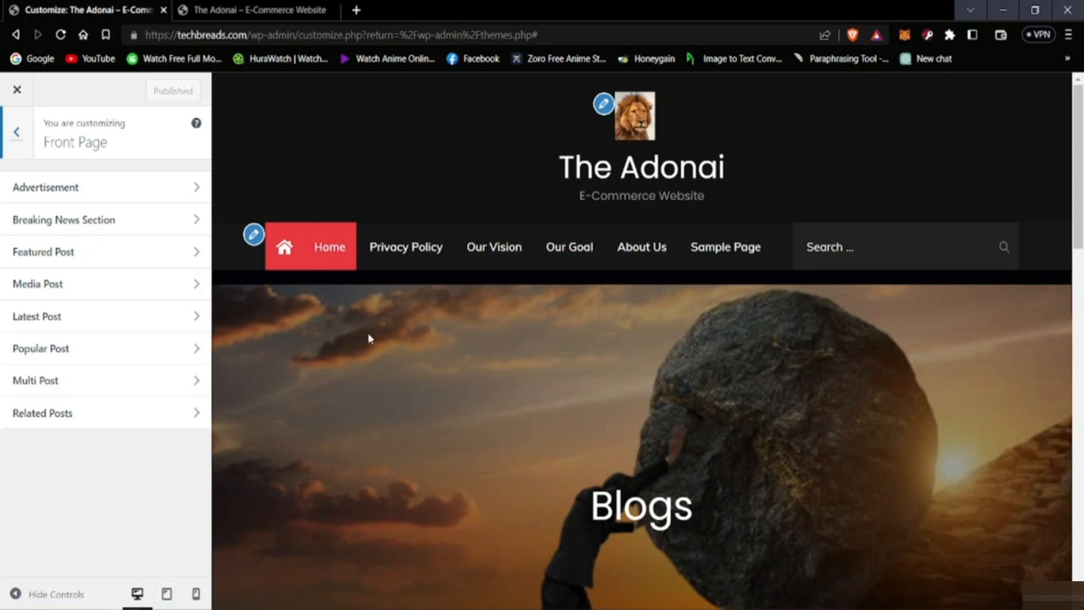
click(115, 194)
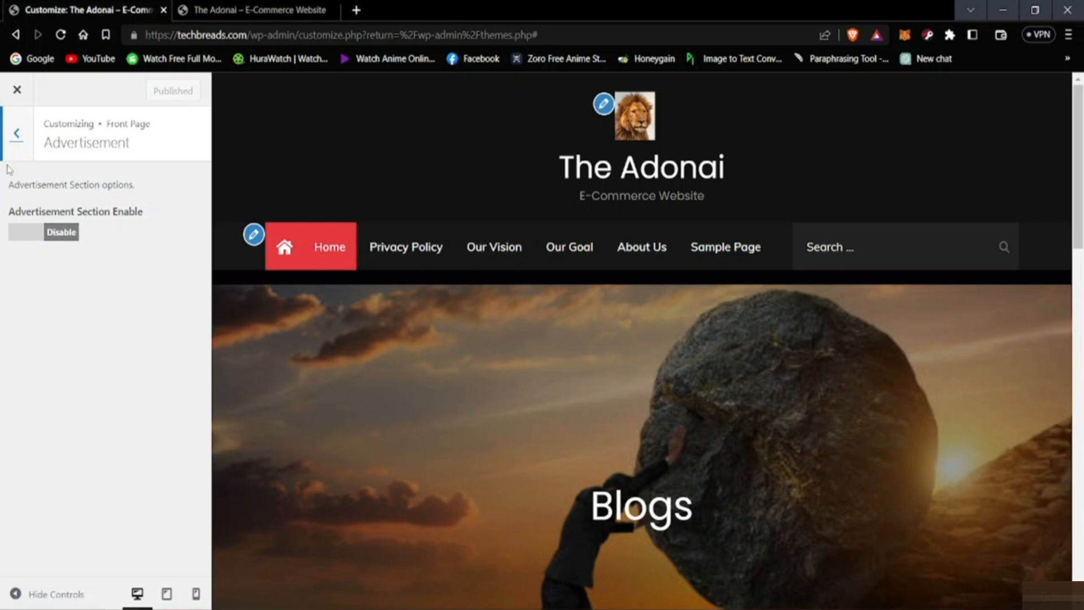
click(16, 145)
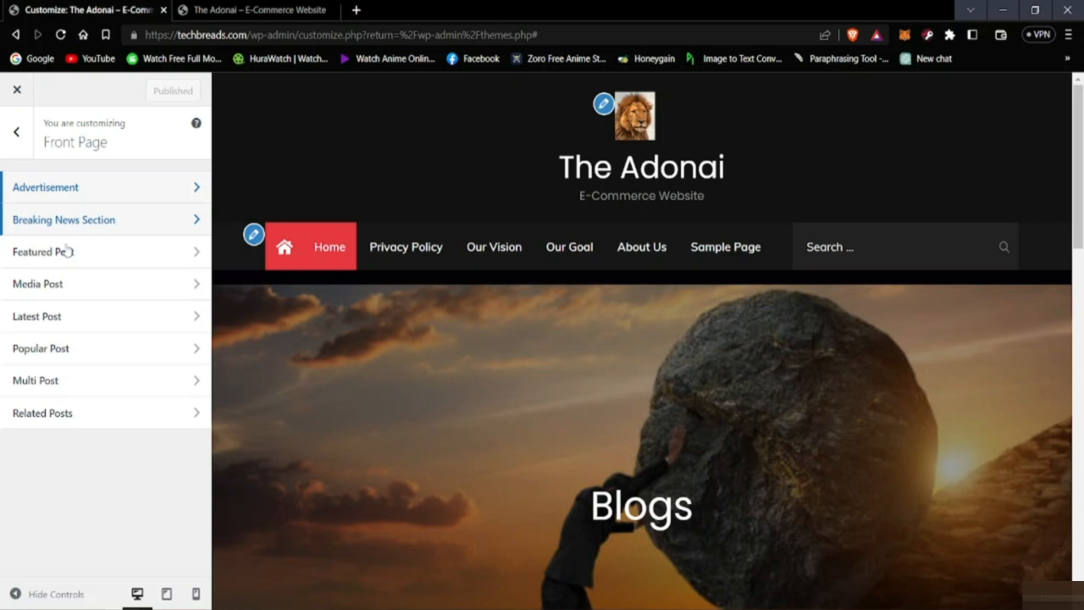
Step: Review the page preview from the header image down to the footer with the front page sections listed
scroll(398, 389, down, 10)
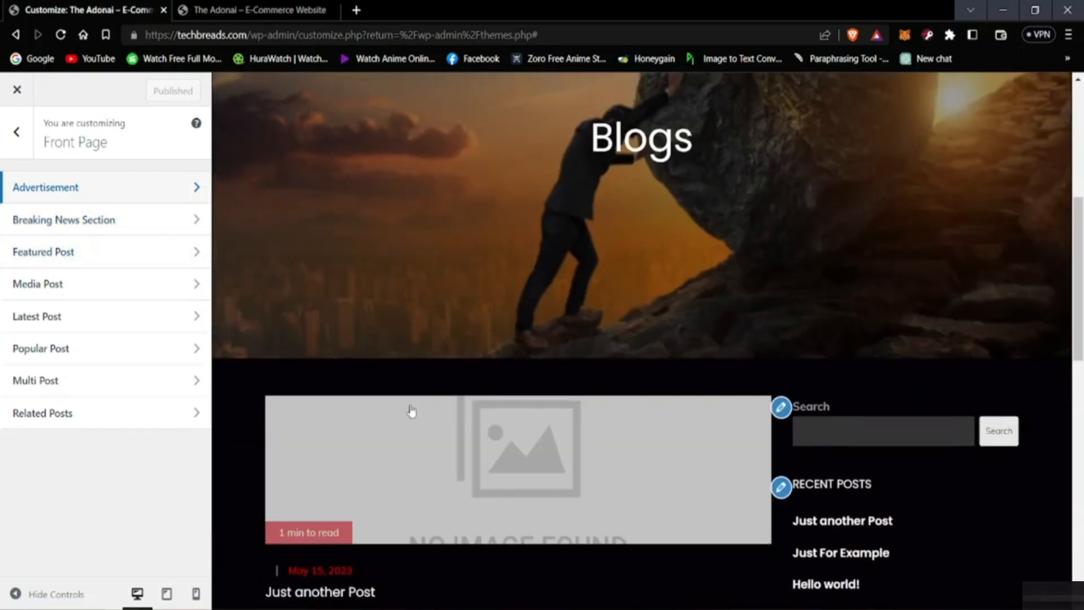
scroll(791, 358, down, 4)
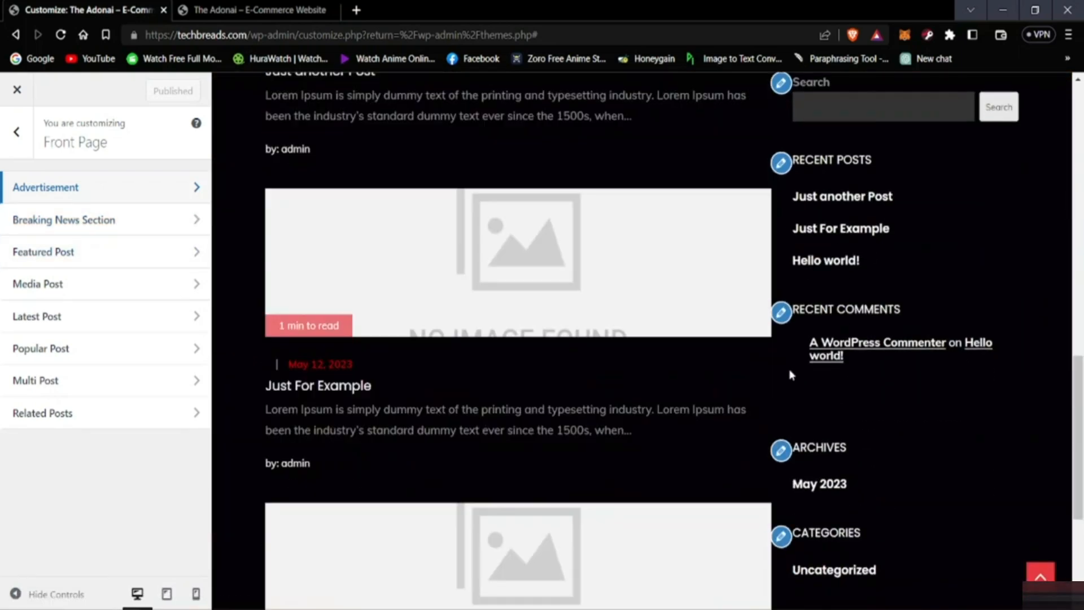
scroll(684, 325, down, 5)
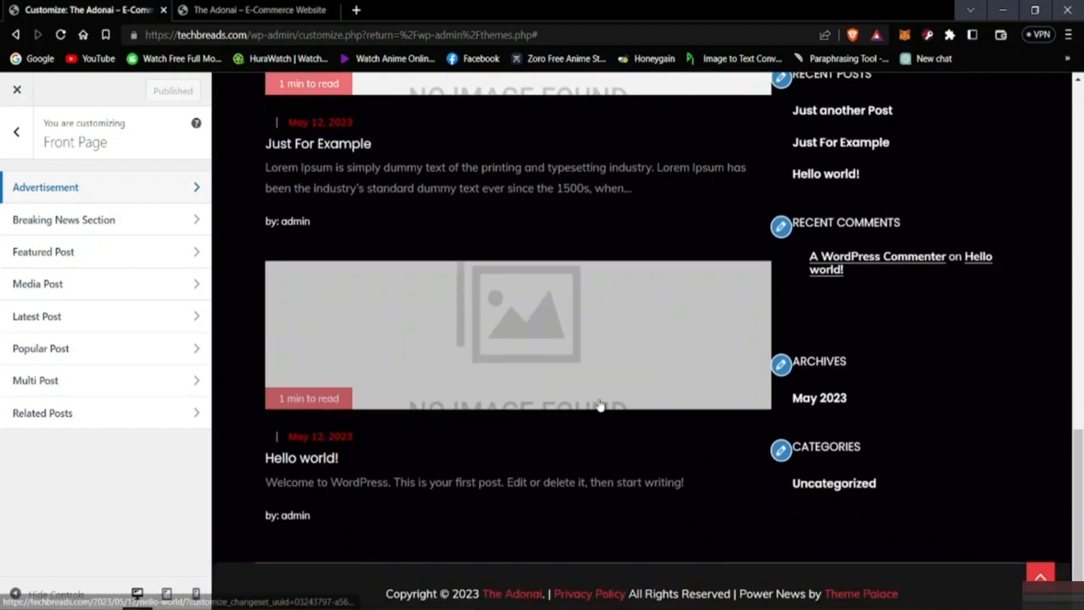
scroll(588, 417, up, 7)
scroll(572, 429, up, 10)
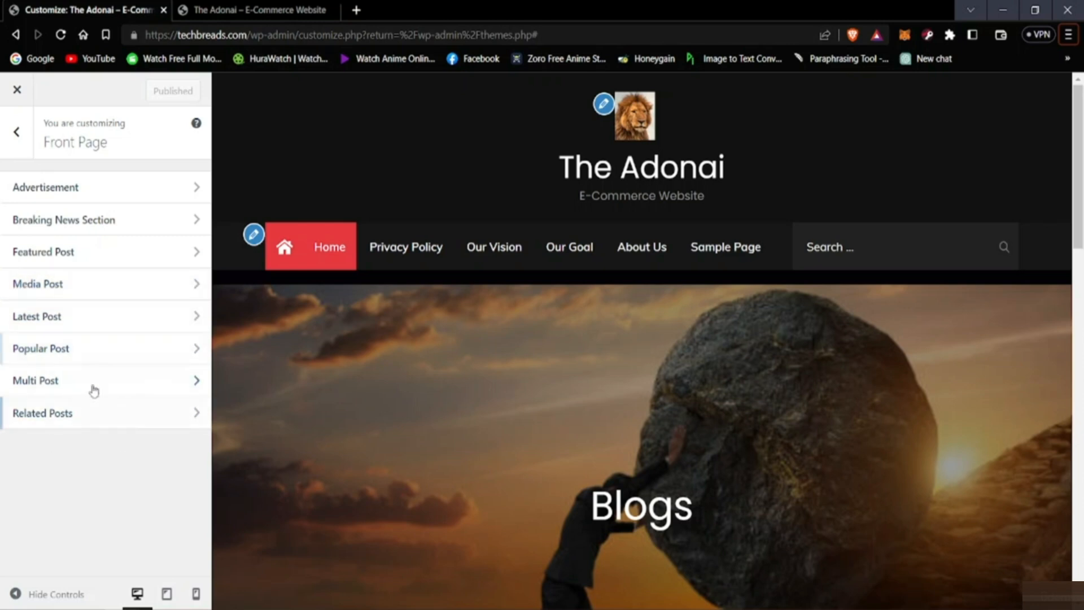
Step: Look over the blog posts in the preview, view the Breadcrumb settings in the theme options and return to the theme options list
scroll(620, 441, down, 5)
scroll(650, 430, down, 6)
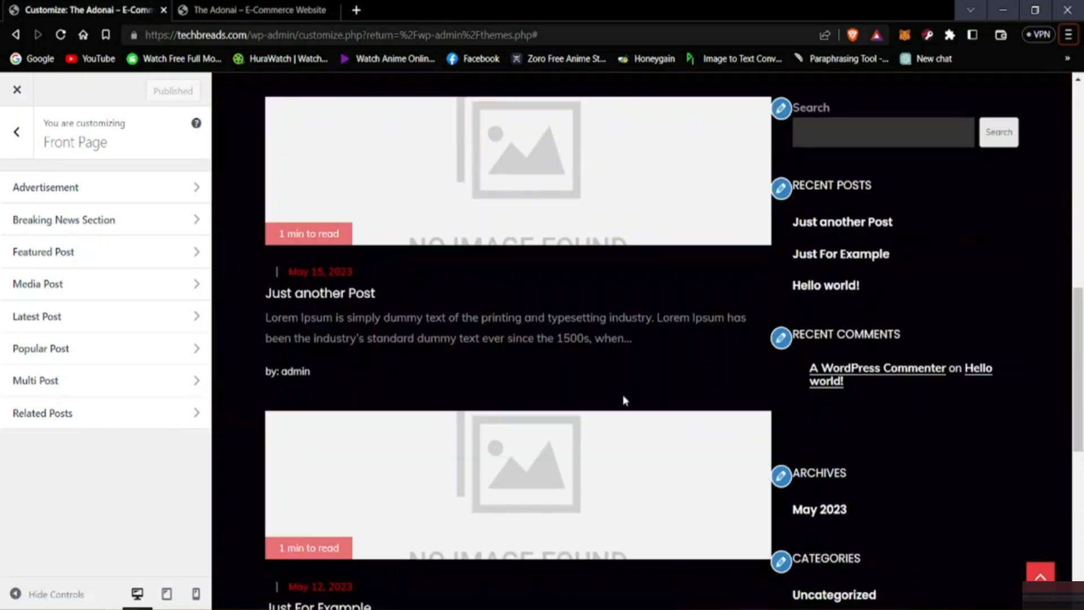
scroll(489, 434, up, 10)
click(16, 132)
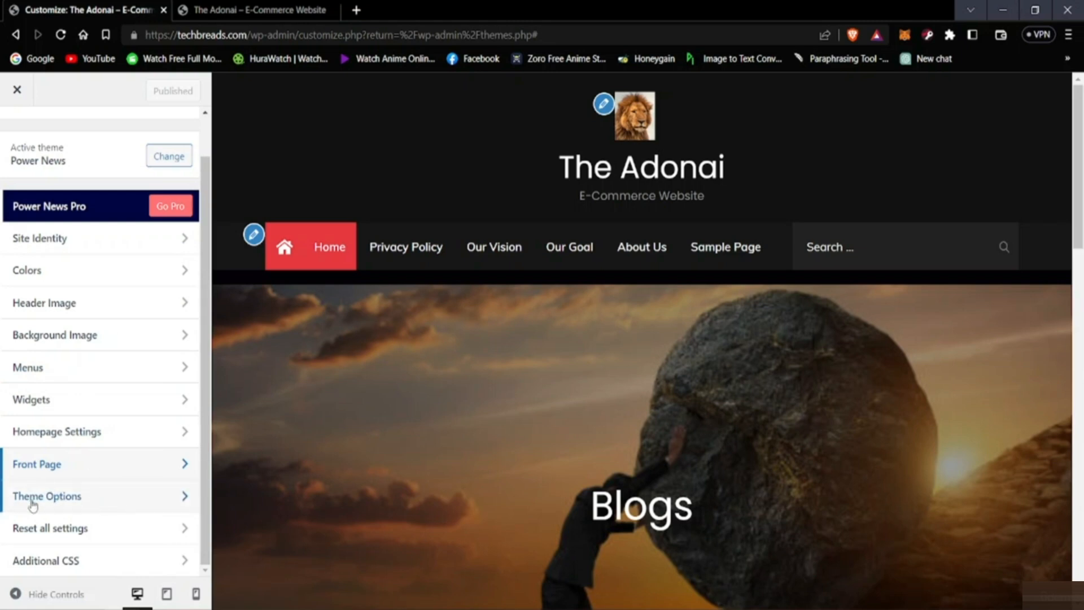
click(72, 499)
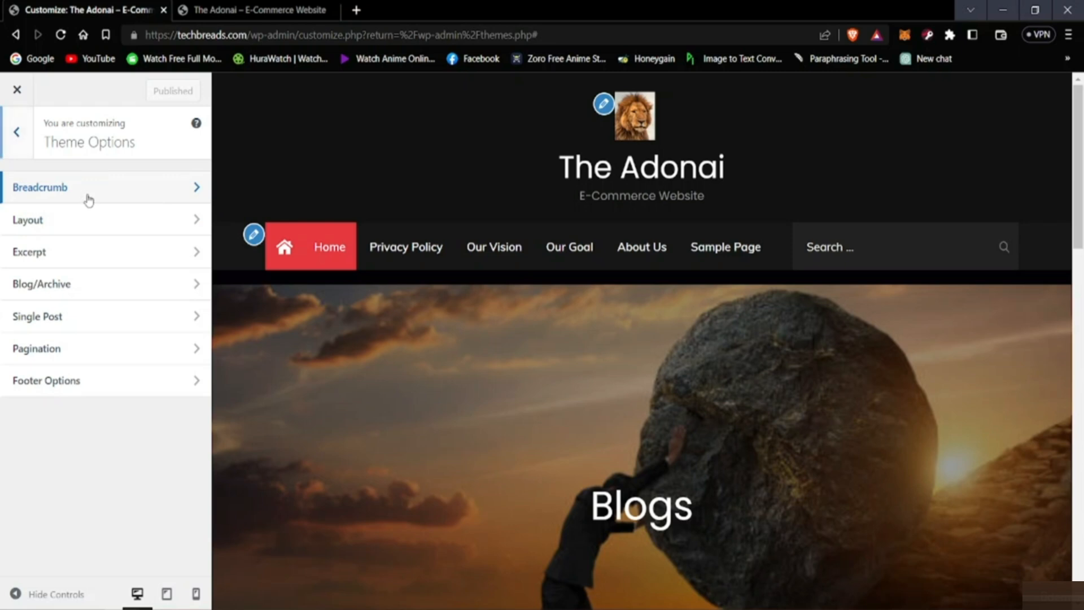
click(83, 201)
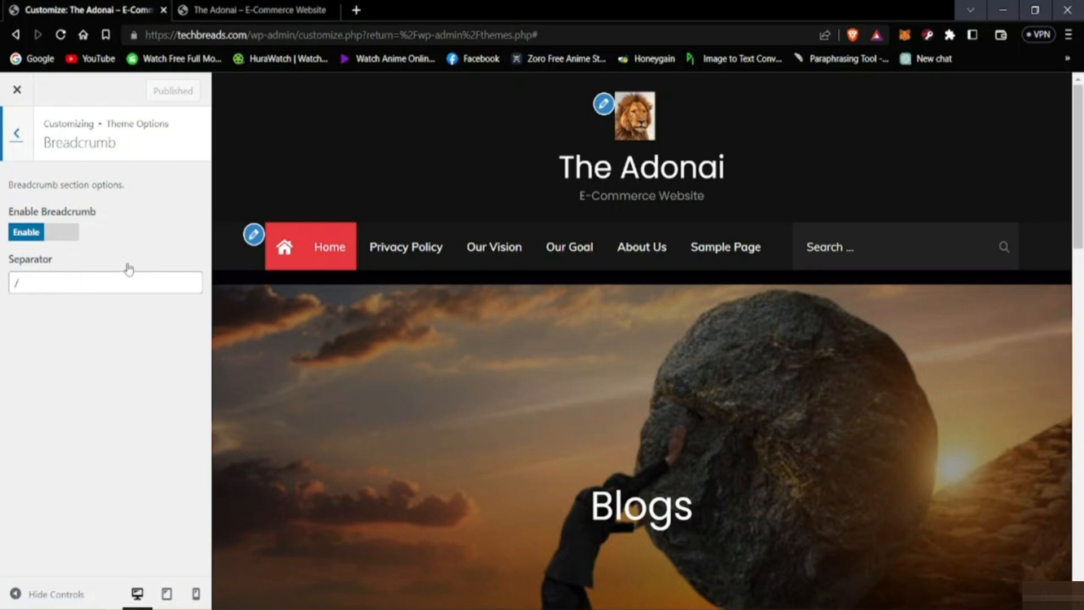
click(17, 133)
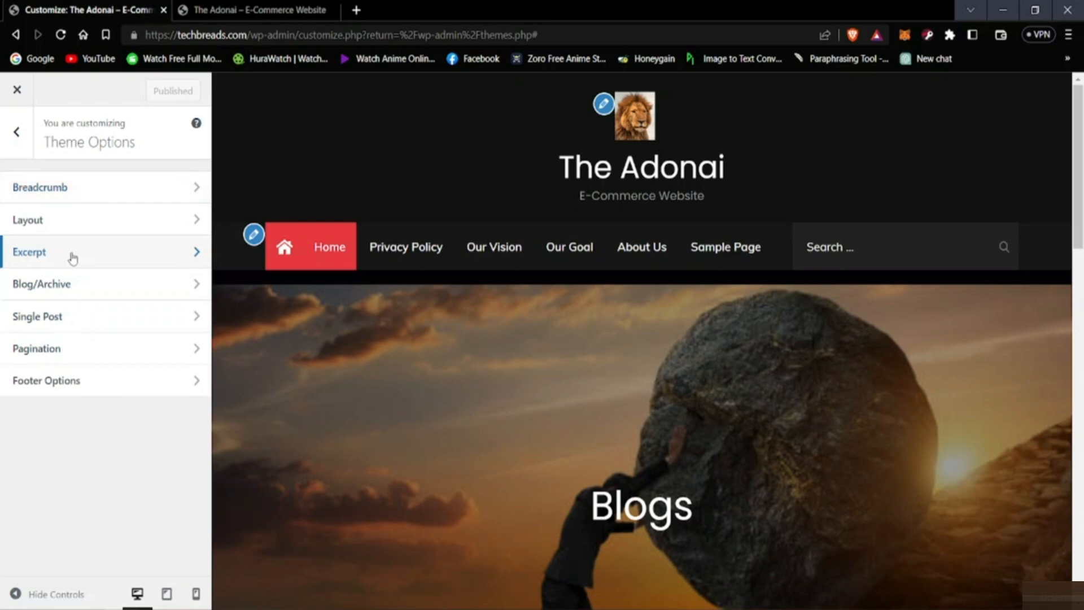
Step: Set the blog page excerpt length to 33 words in the Excerpt theme options, publish the change and return to the theme options list
click(72, 255)
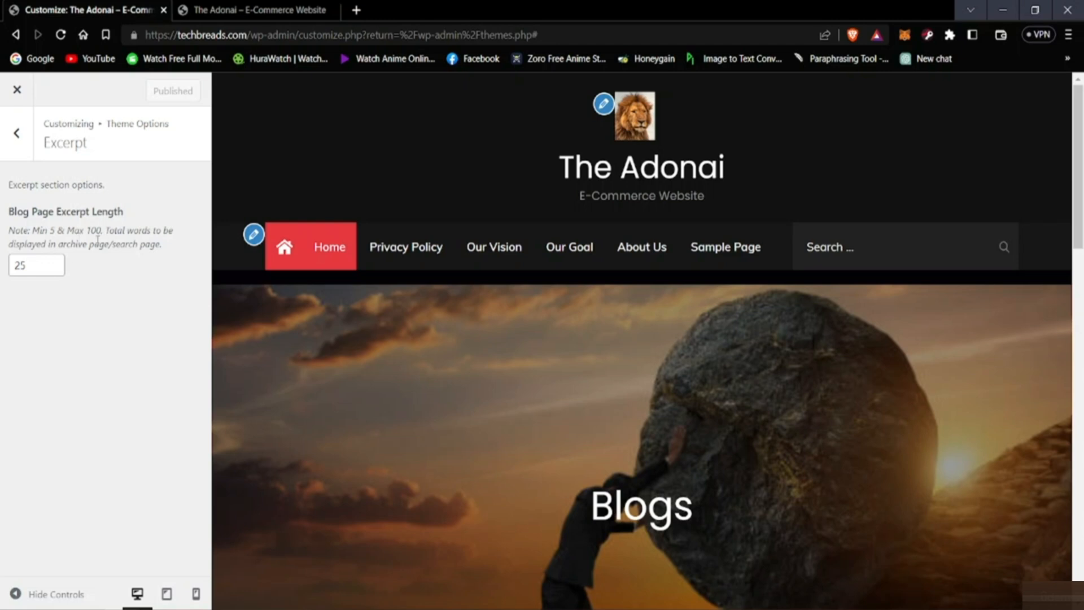
click(53, 261)
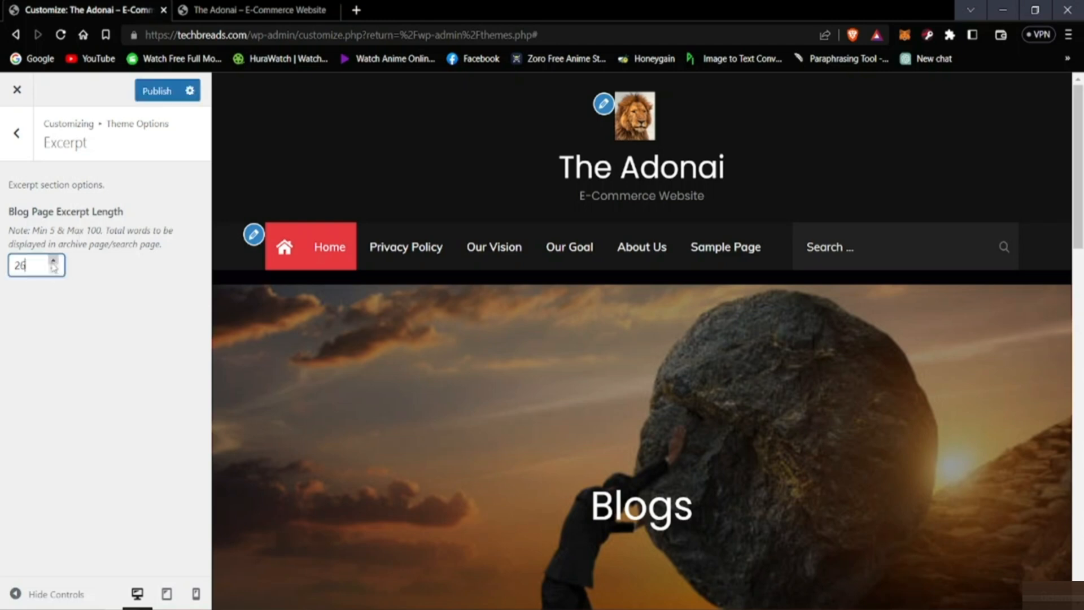
click(53, 260)
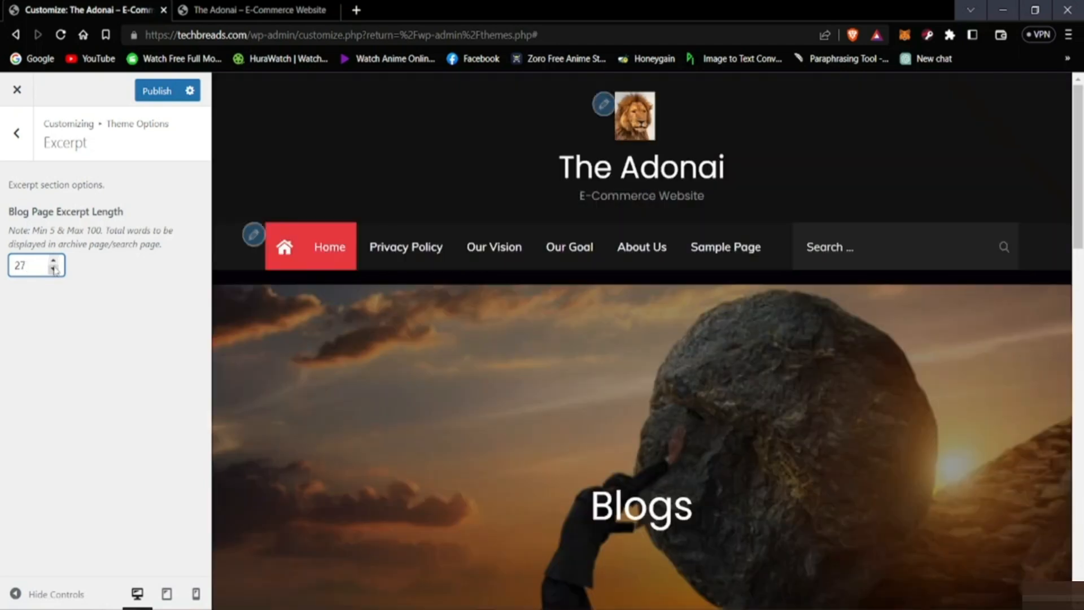
click(54, 269)
click(54, 269)
click(53, 269)
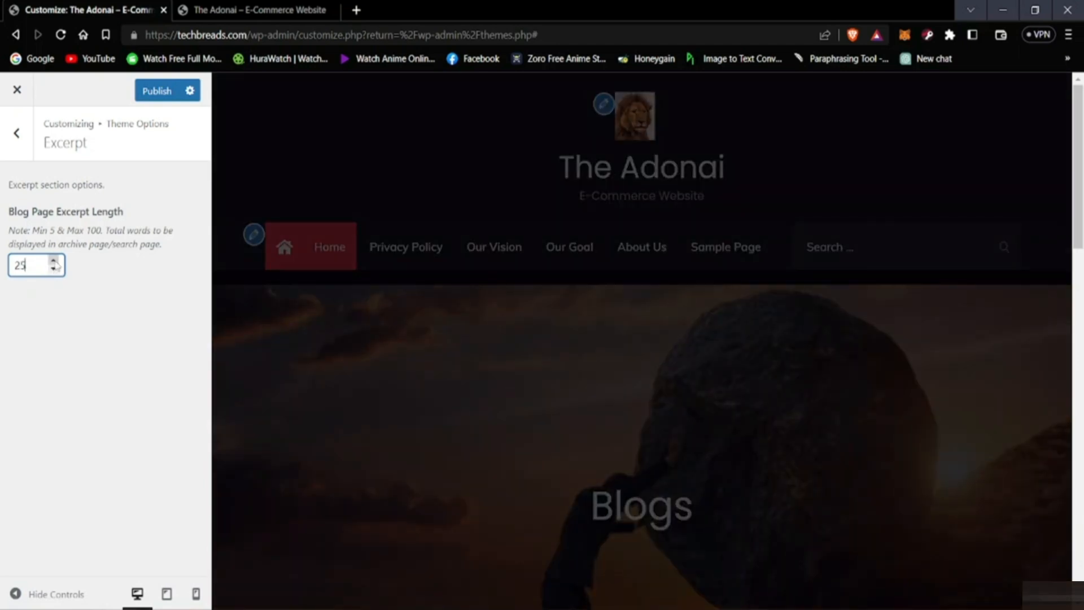
click(53, 261)
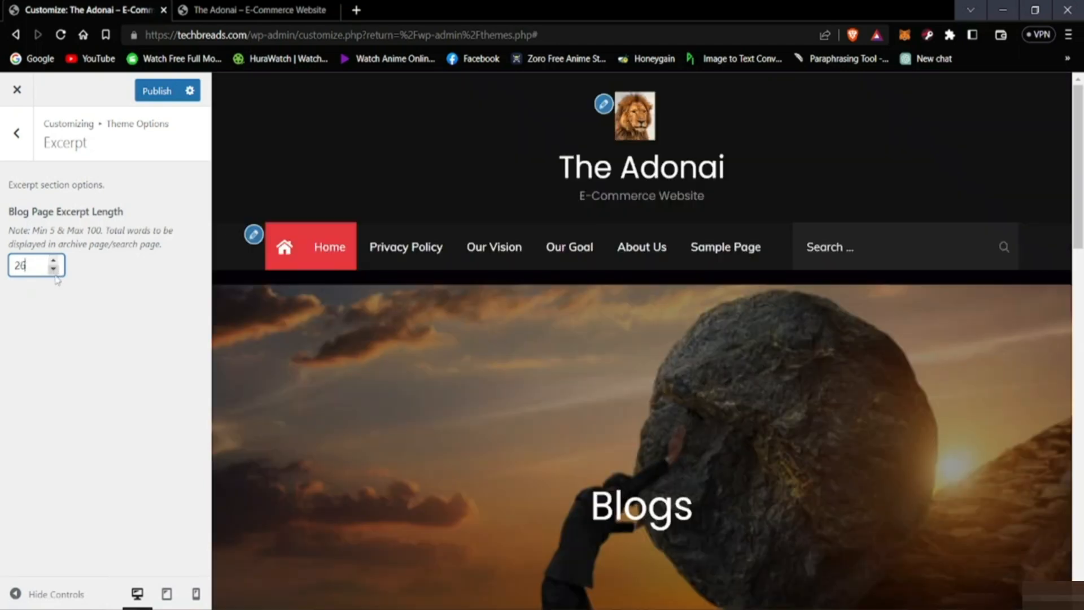
click(53, 260)
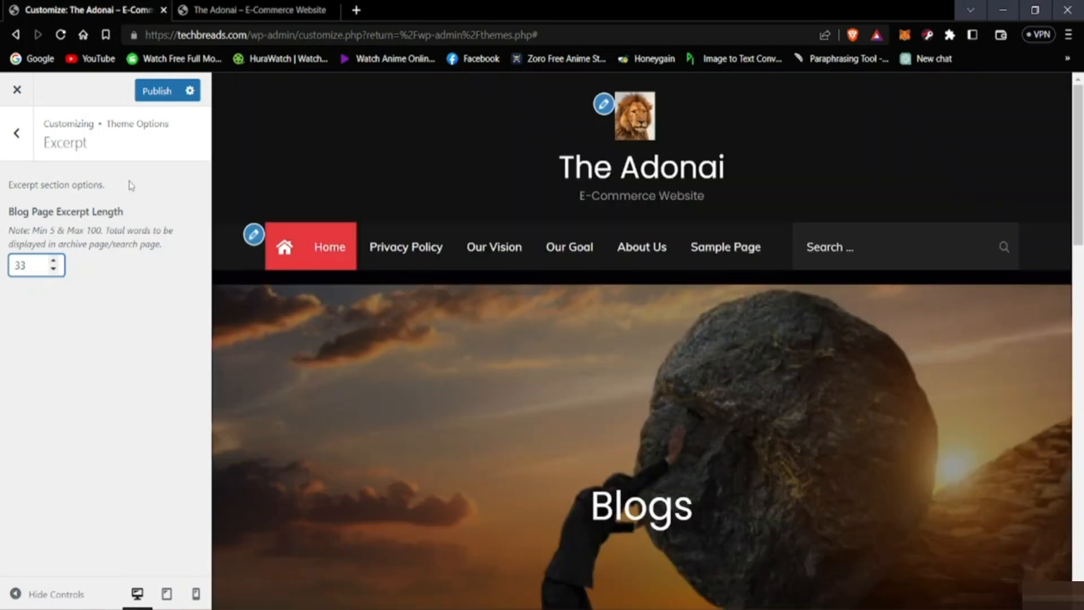
click(161, 93)
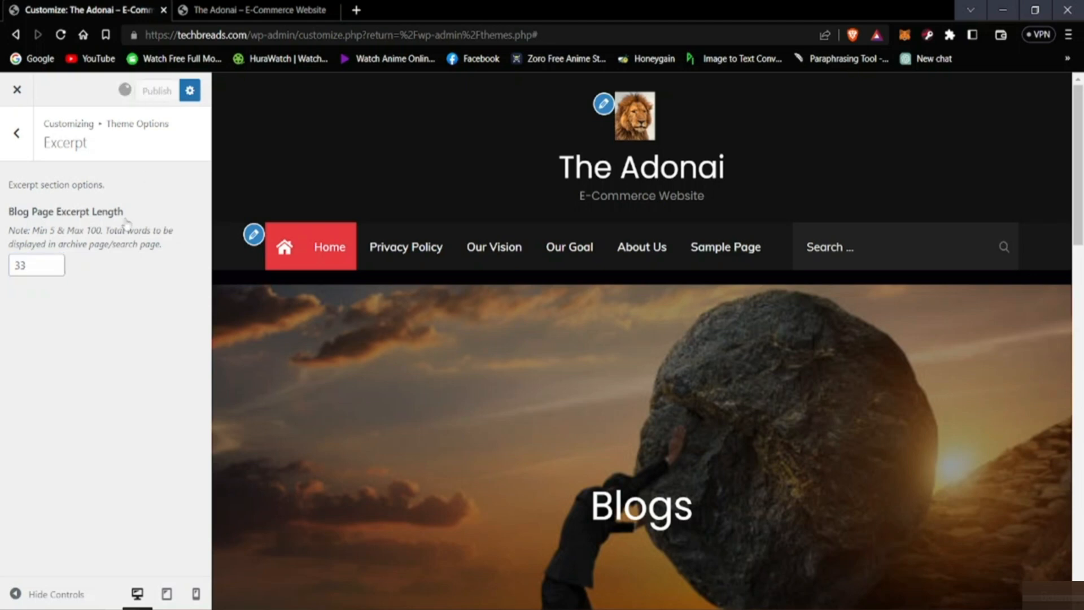
key(alt)
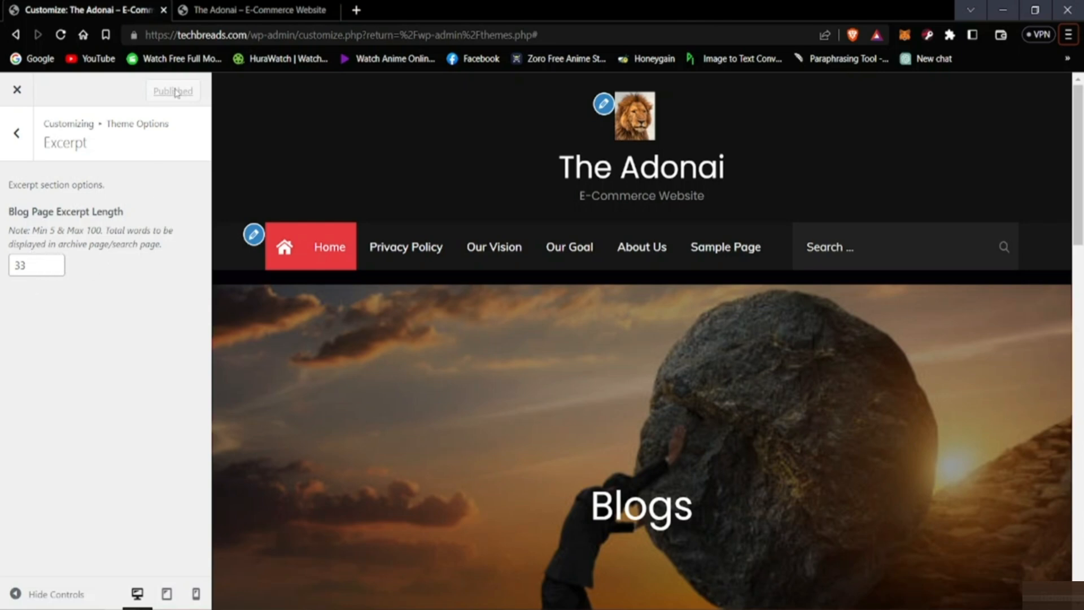
click(11, 139)
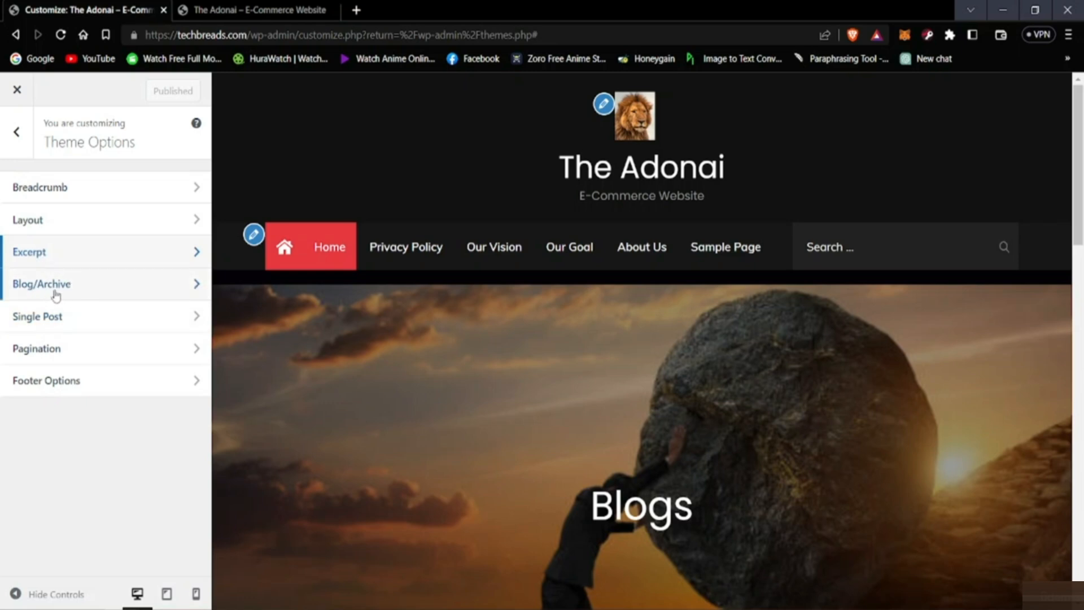
Step: Try out the Hide Banner option in the Blog/Archive settings and switch it back to No
click(51, 290)
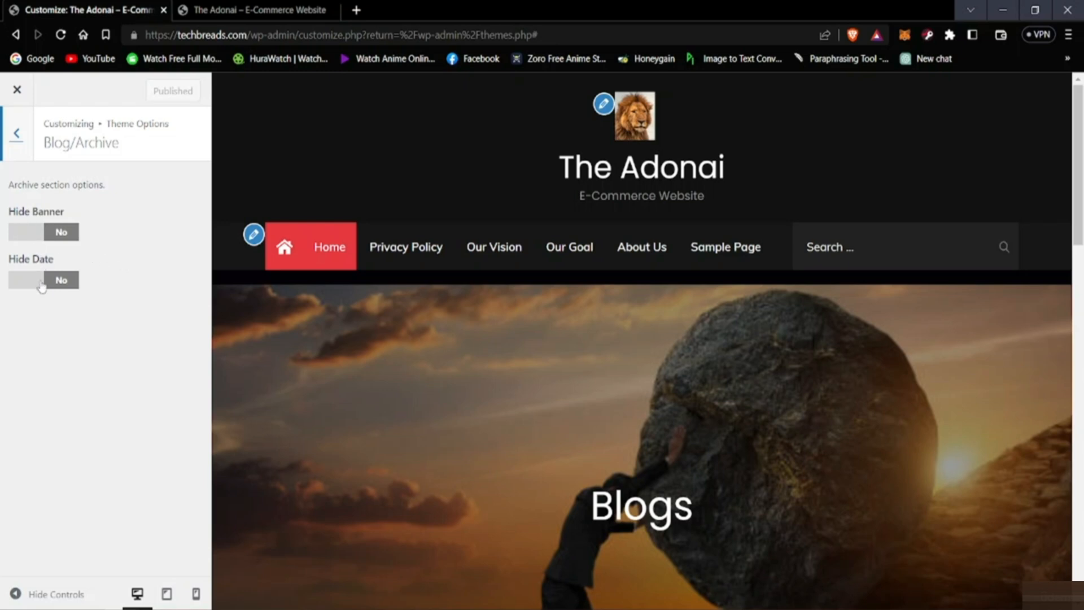
scroll(341, 368, down, 10)
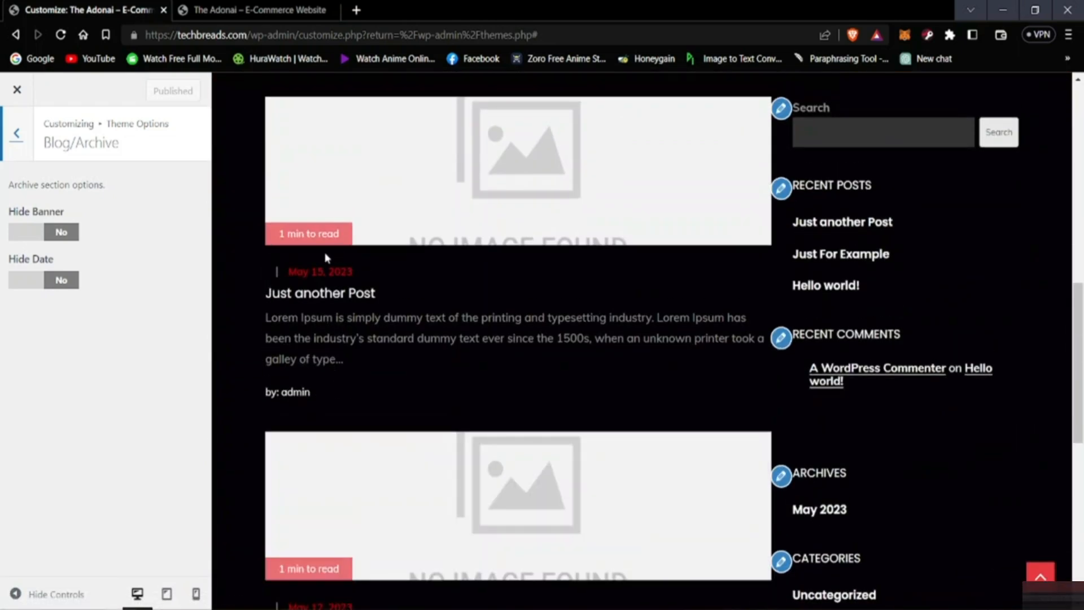
click(35, 238)
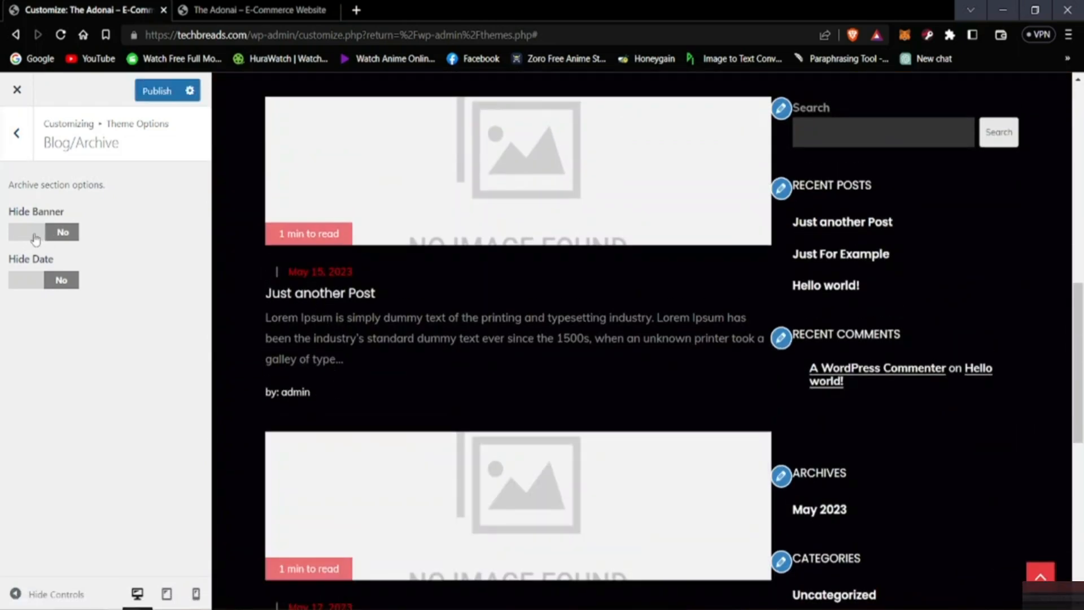
click(35, 237)
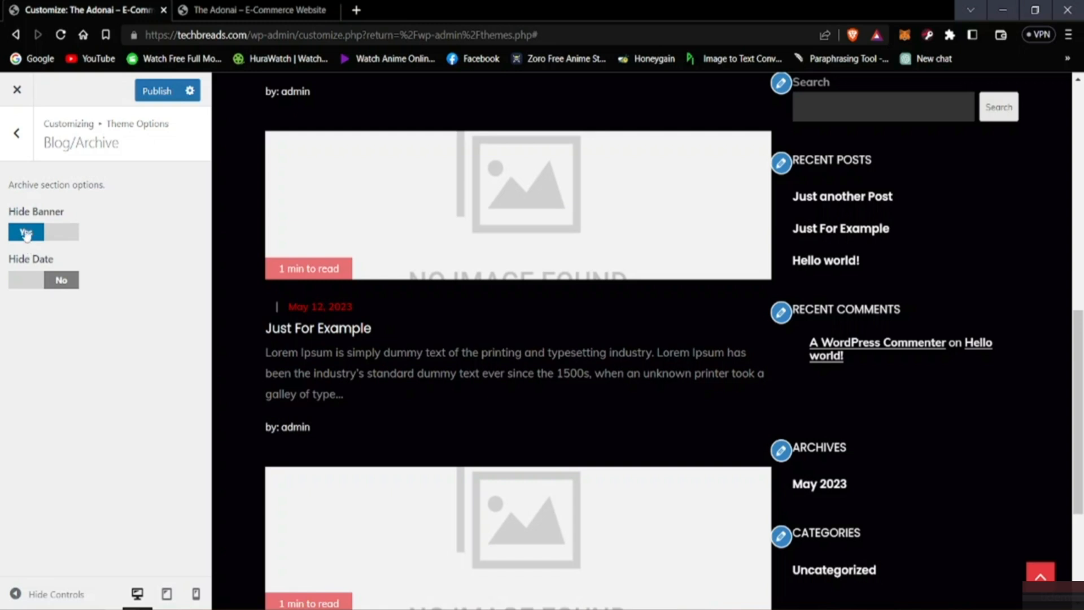
click(26, 233)
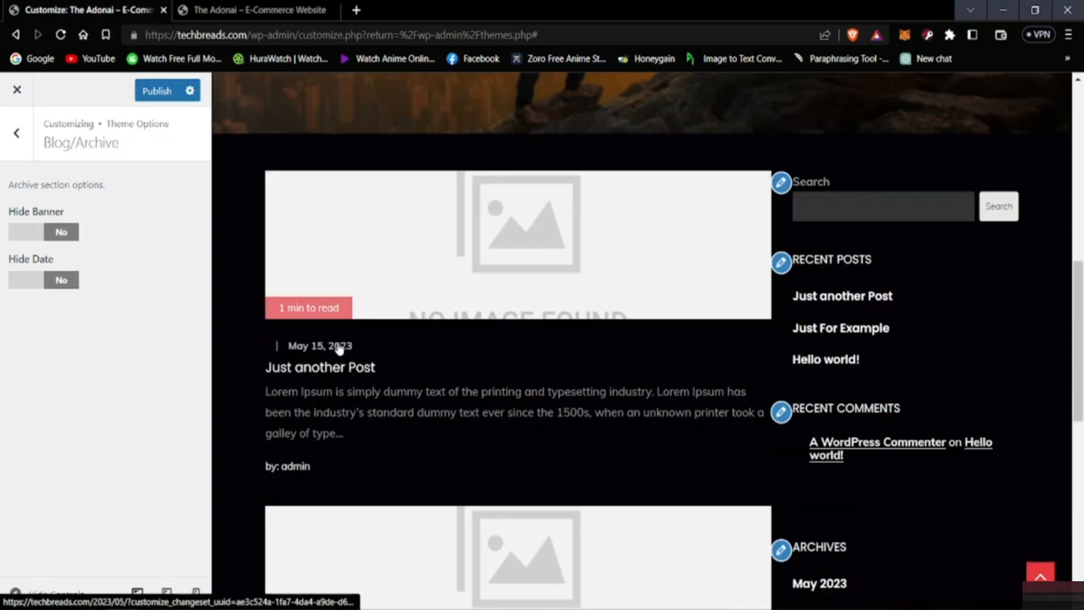
Step: Try out the Hide Date option for the blog archive, check the post dates in the preview and switch it back to No
click(38, 286)
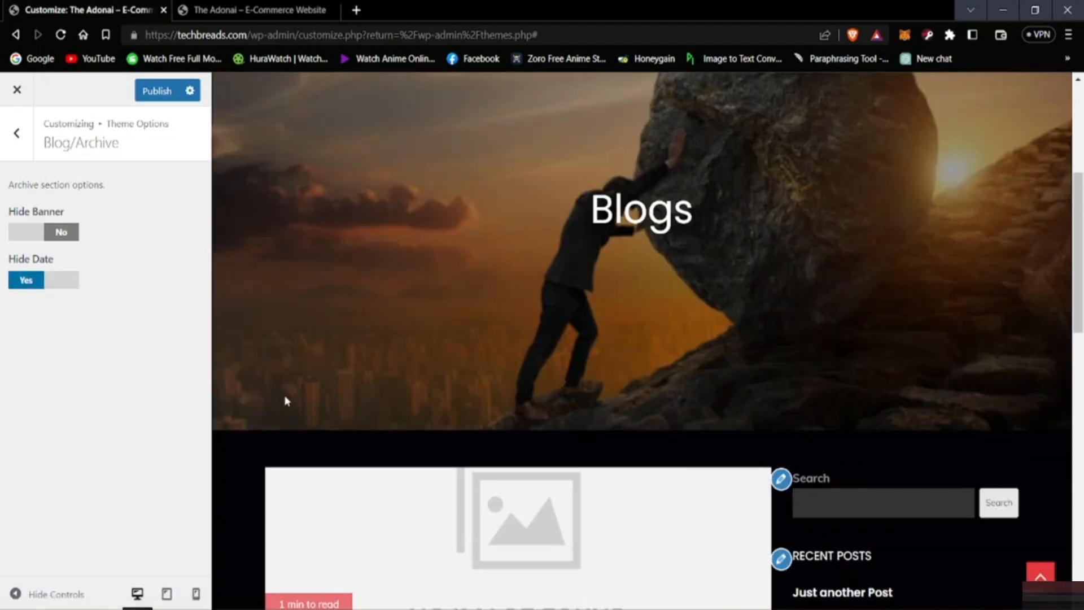
scroll(287, 402, down, 8)
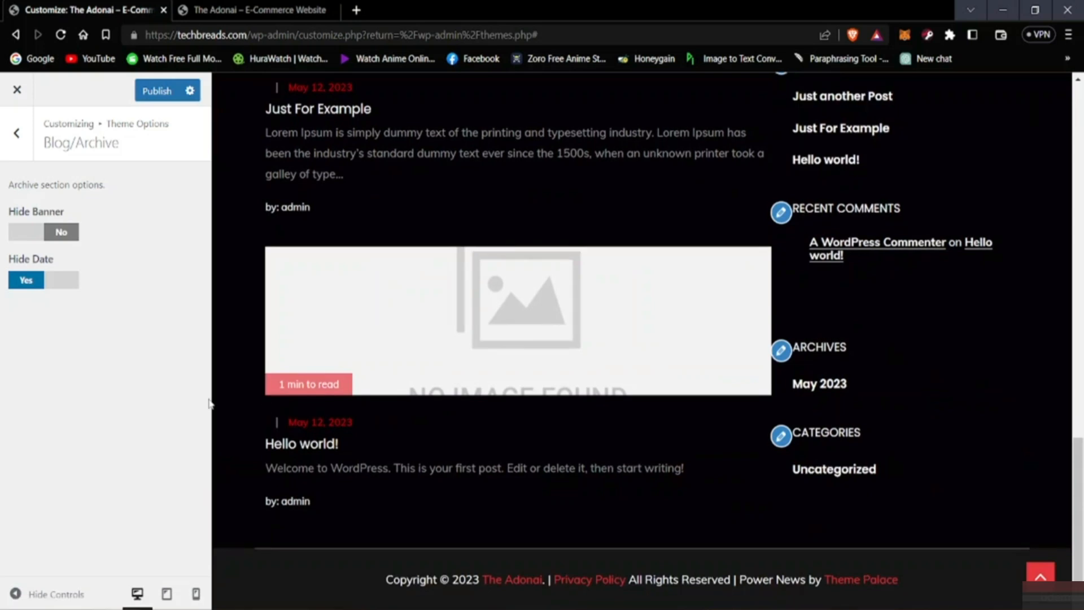
scroll(259, 411, up, 5)
scroll(259, 410, up, 5)
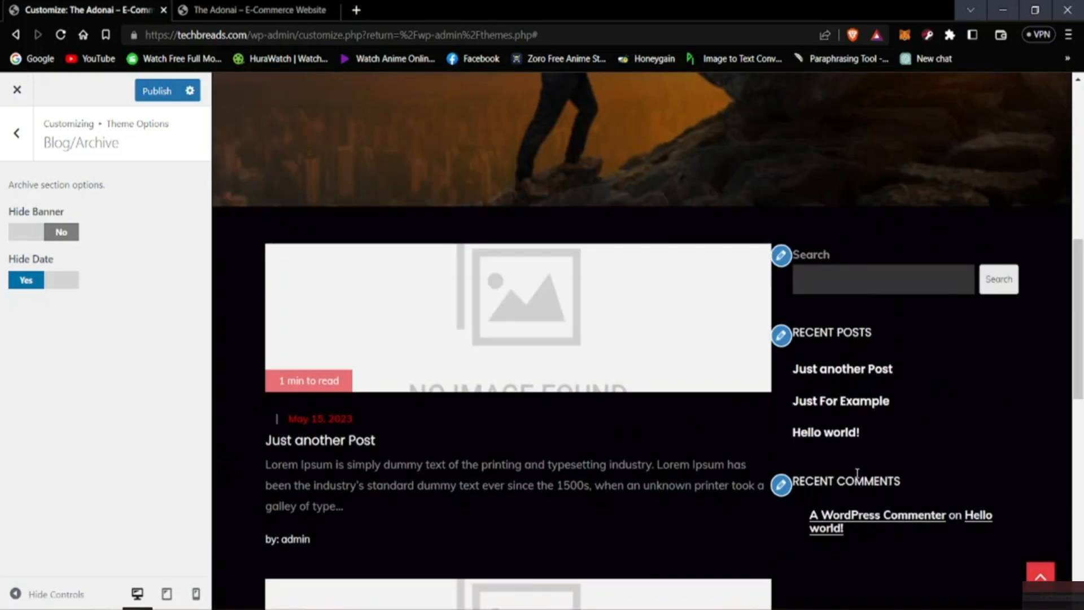
scroll(622, 448, down, 3)
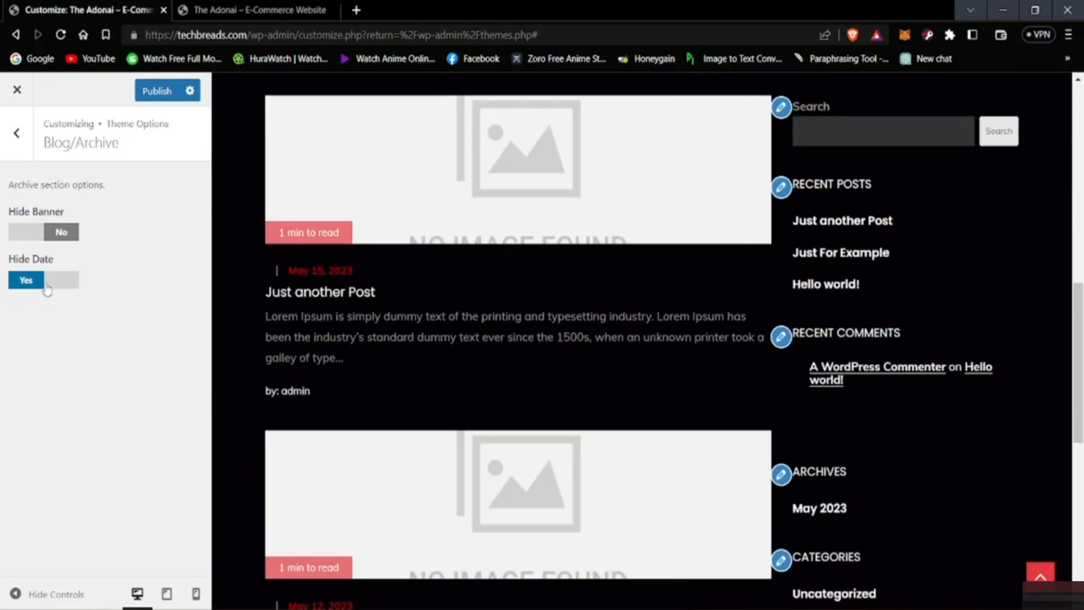
click(46, 286)
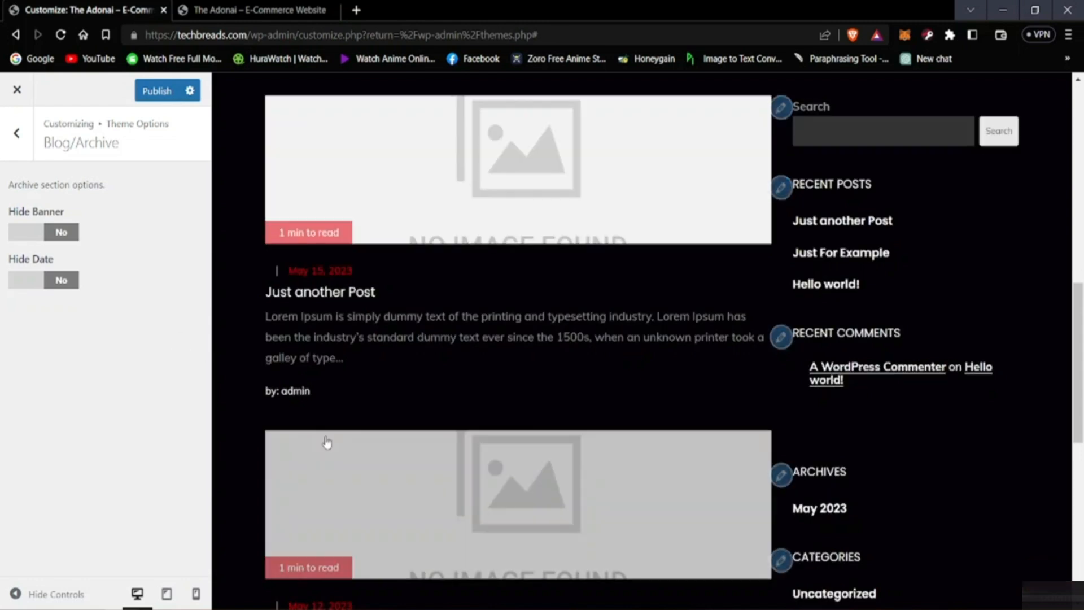
Step: Check the header and banner in the preview, publish the Blog/Archive settings and return to the theme options list
scroll(363, 452, up, 10)
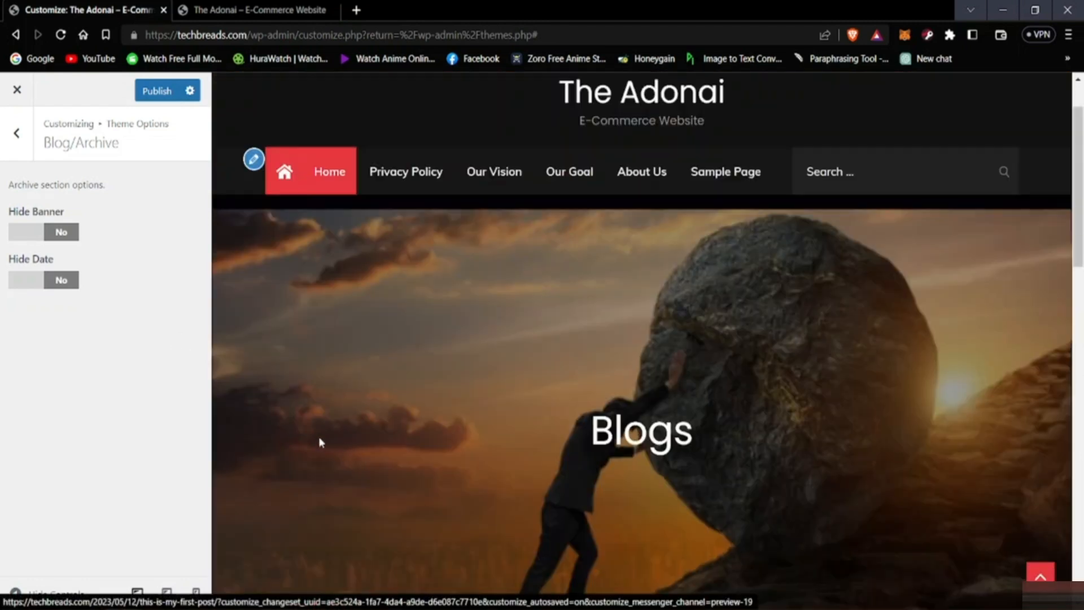
scroll(319, 442, up, 2)
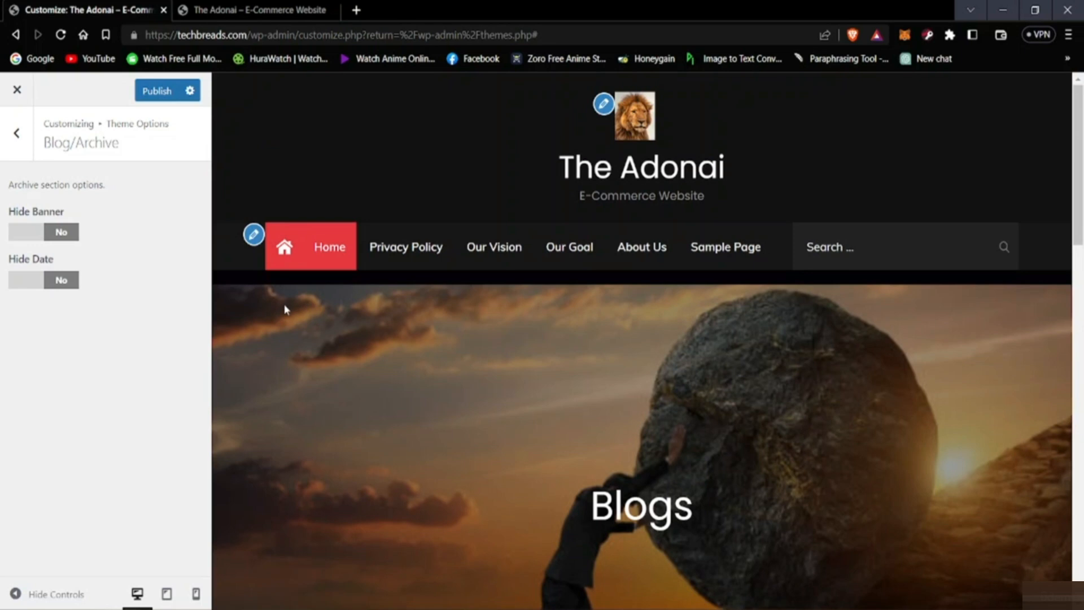
scroll(271, 327, down, 2)
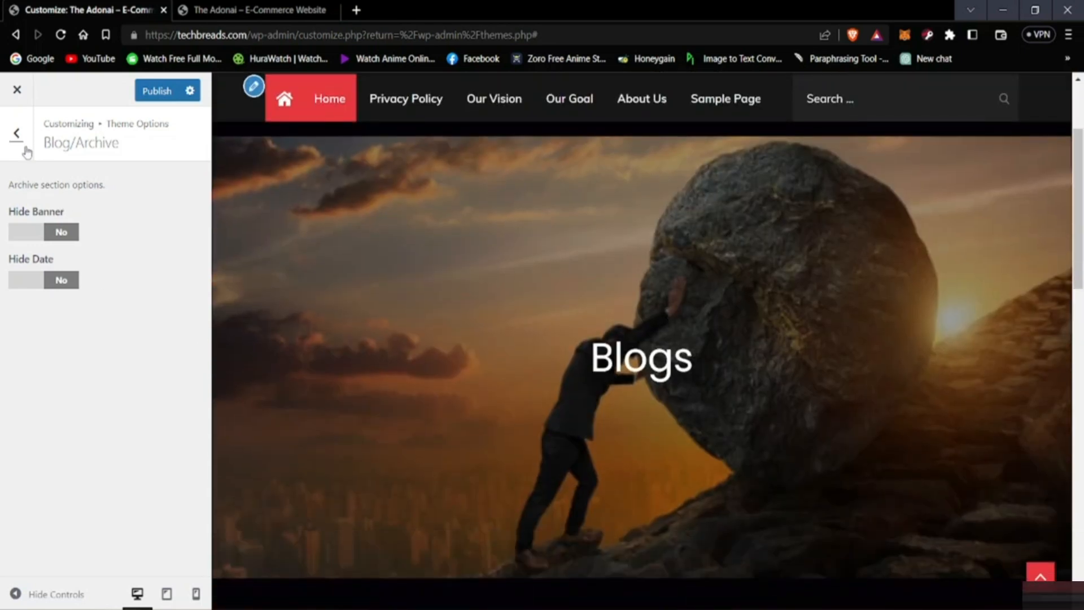
click(156, 91)
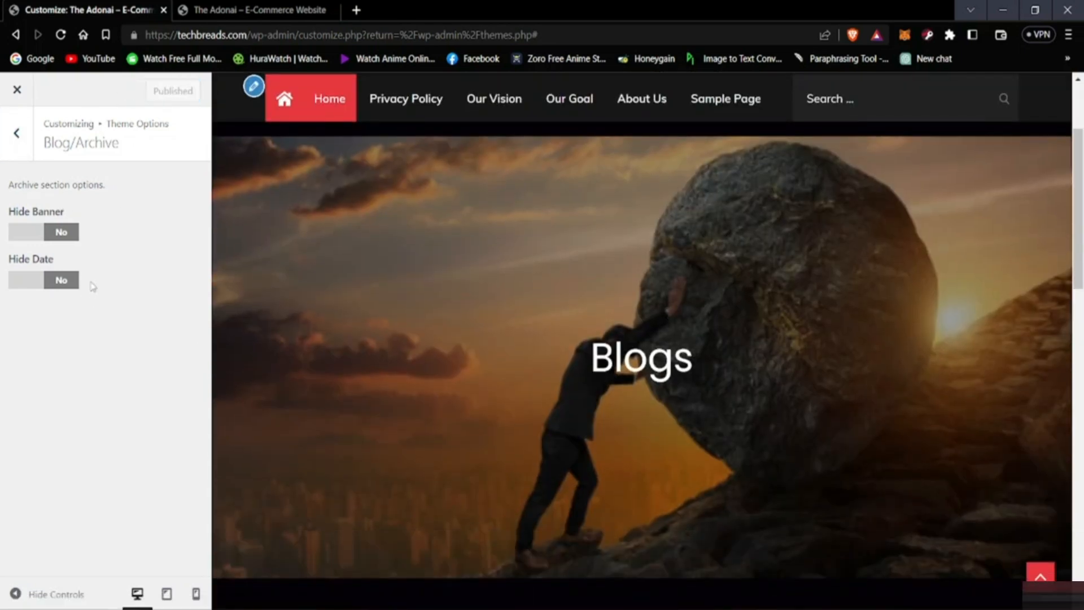
click(18, 133)
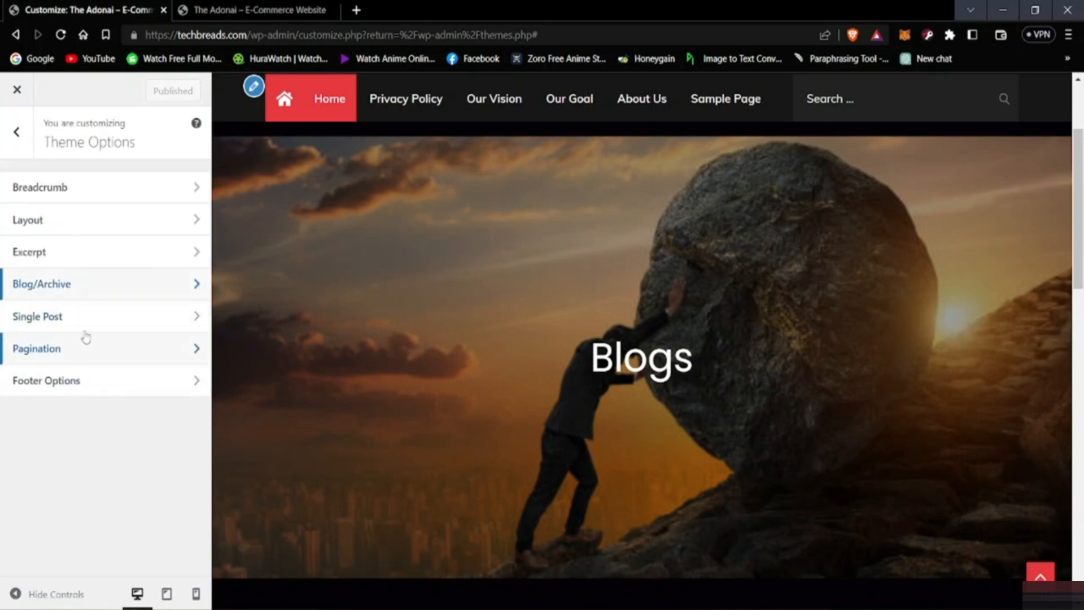
Step: View the Single Post options alongside the blog posts in the preview and return to the theme options list
click(91, 315)
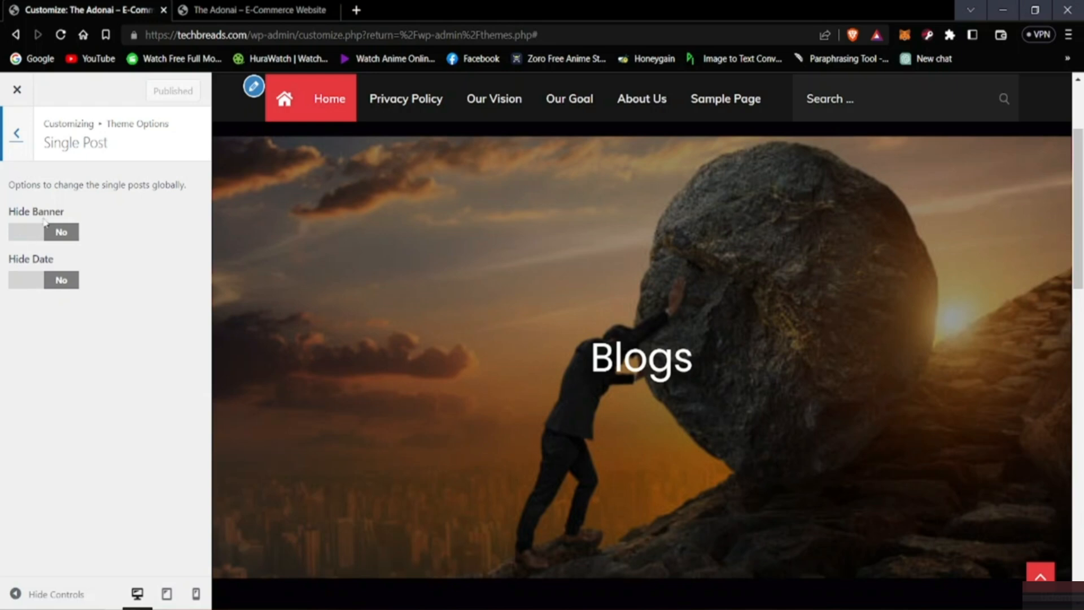
scroll(339, 342, down, 10)
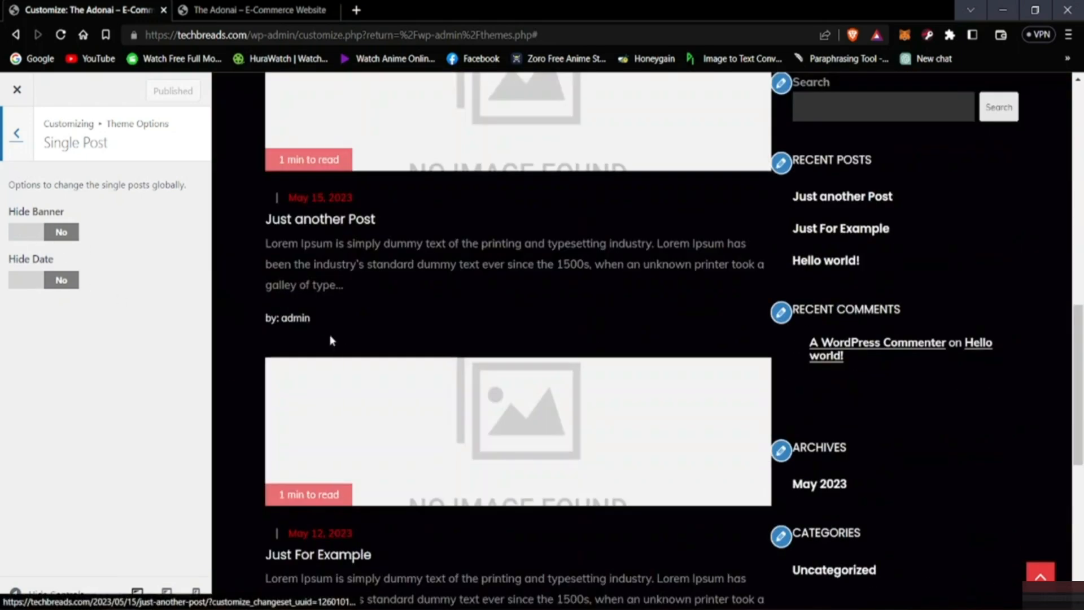
scroll(458, 214, up, 4)
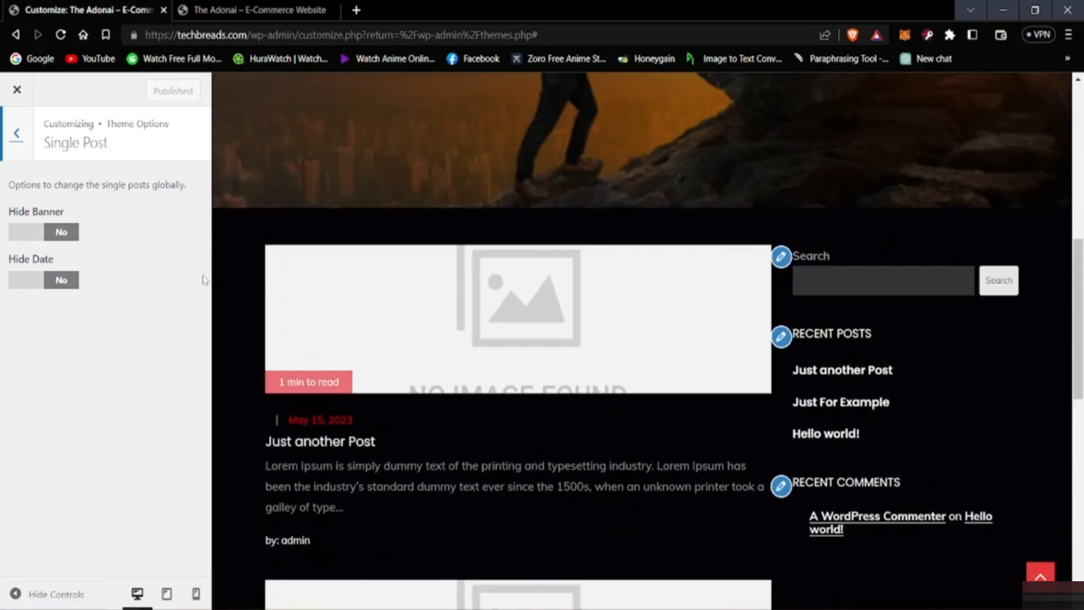
click(24, 154)
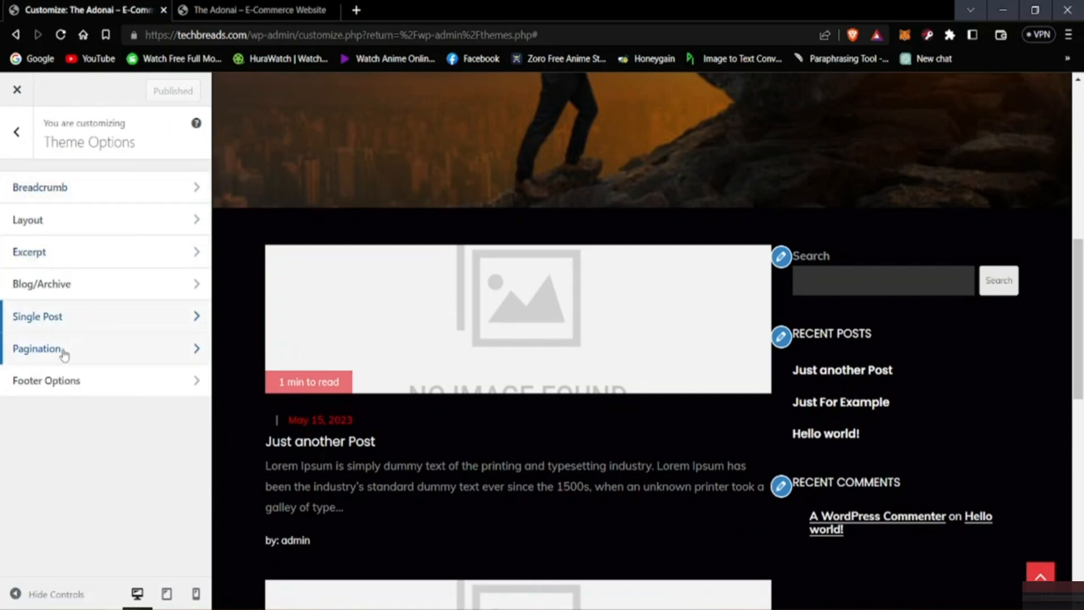
Step: View the Pagination options alongside the page preview and switch to the live homepage
click(63, 354)
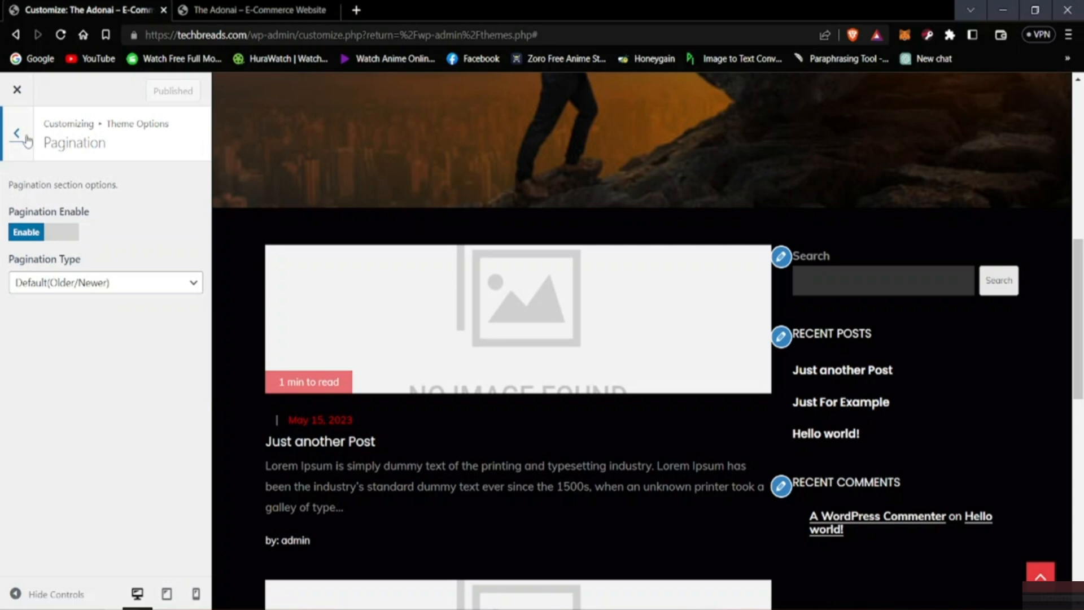
scroll(233, 339, down, 4)
scroll(238, 356, up, 7)
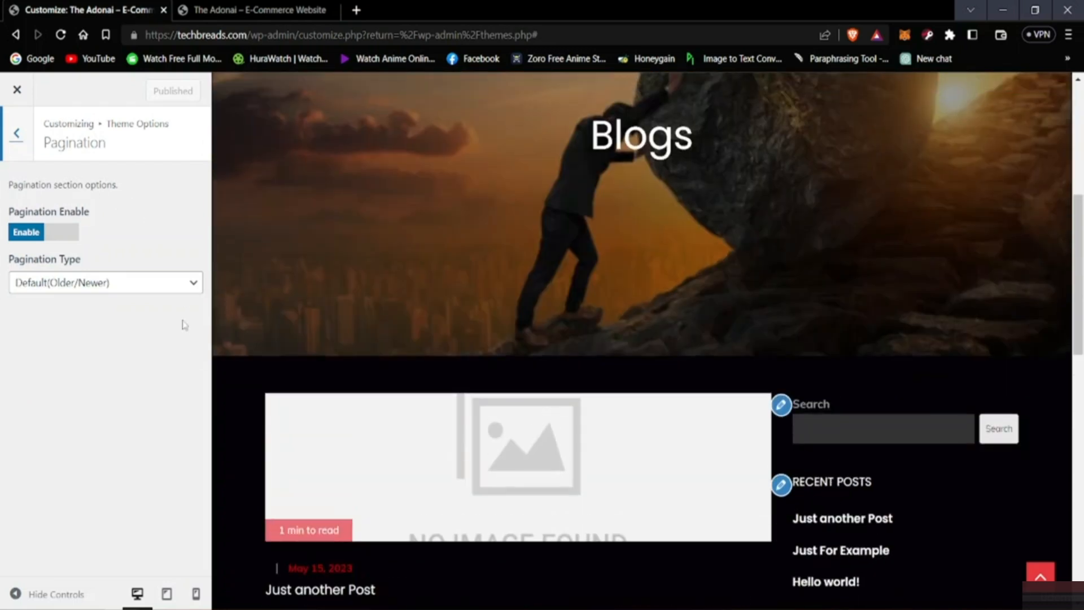
click(226, 6)
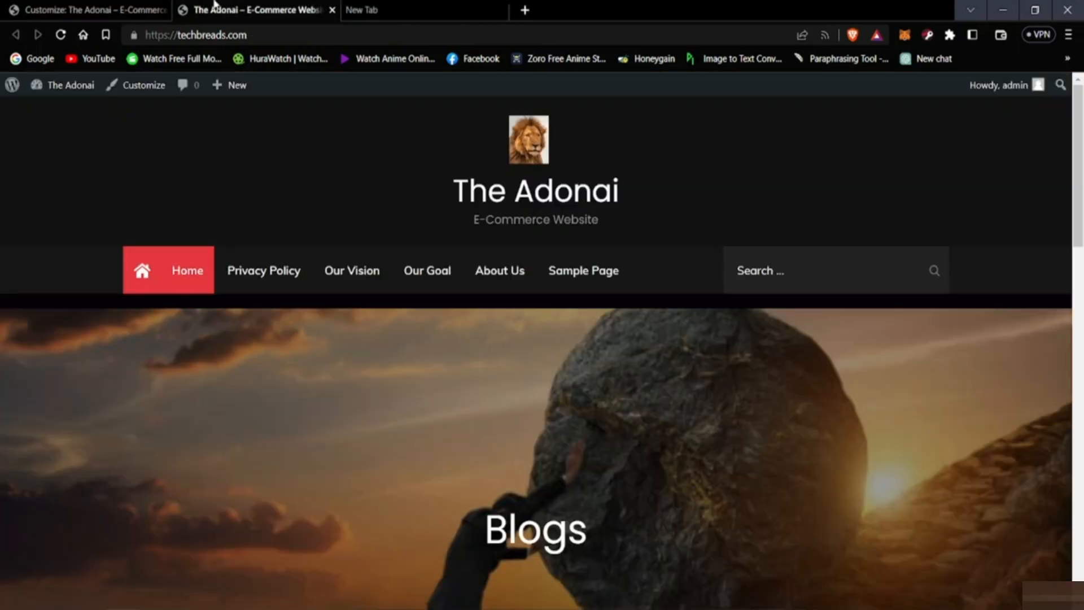
Step: Open the bookmarked HuraWatch site in the empty browser tab and look through its movie and TV-series listings
click(403, 7)
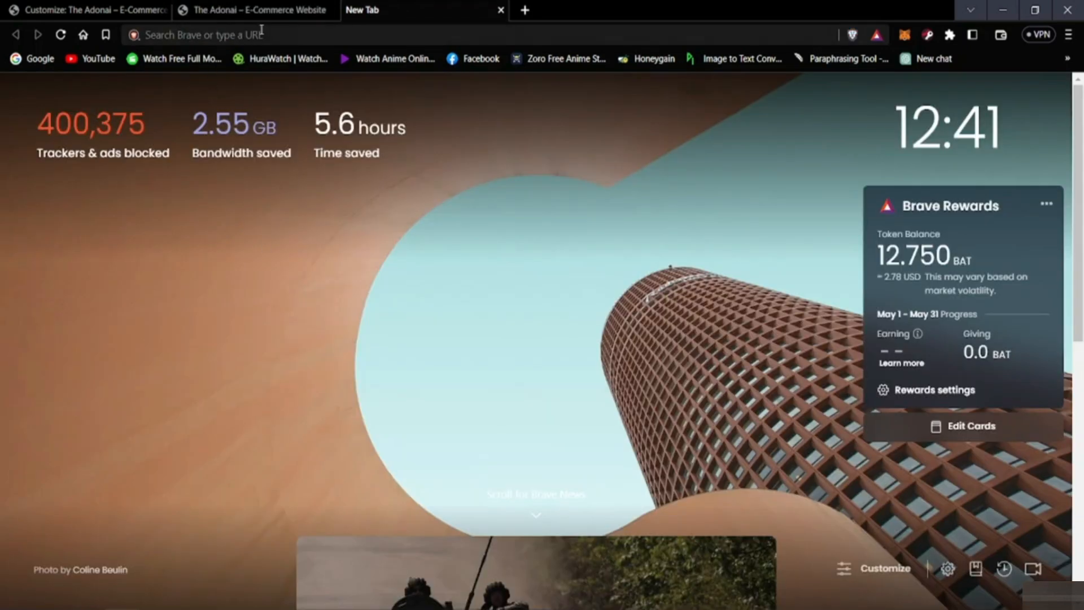
click(282, 62)
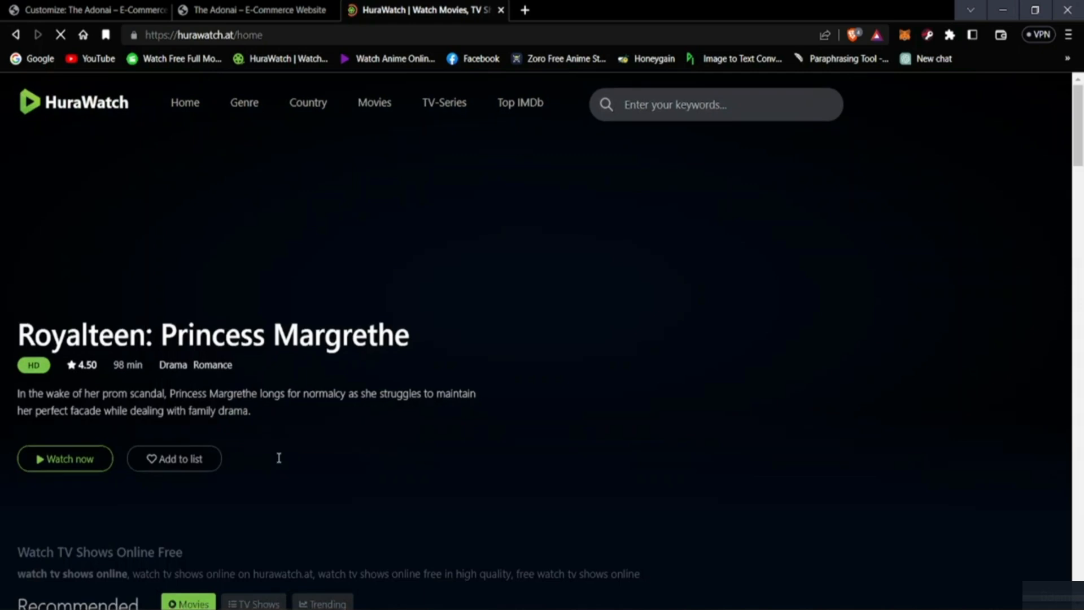
scroll(279, 457, down, 20)
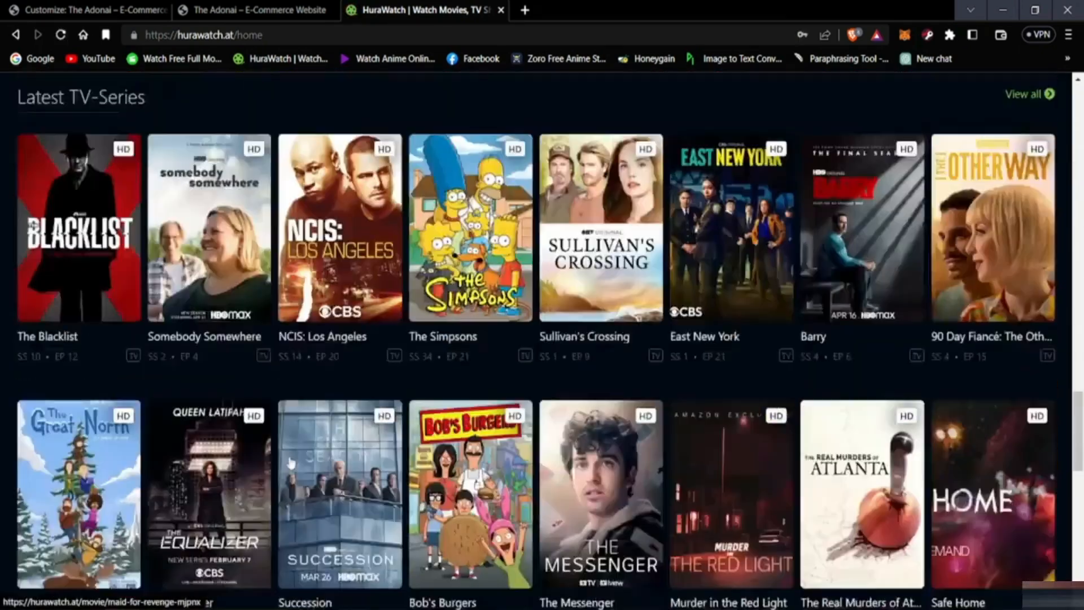
scroll(290, 463, down, 5)
scroll(310, 412, down, 7)
scroll(173, 442, up, 12)
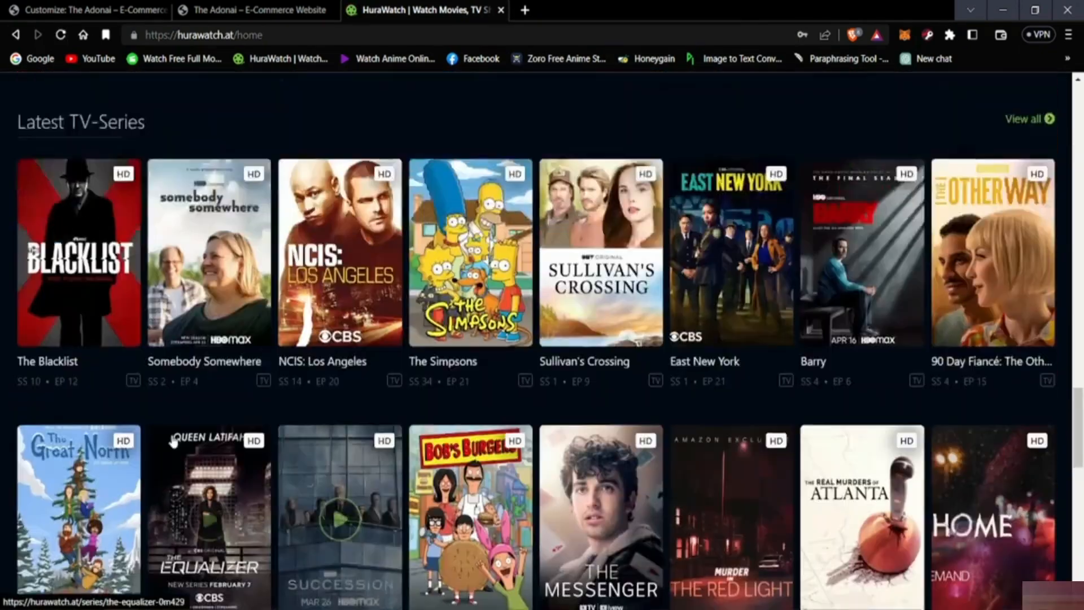
scroll(174, 442, up, 3)
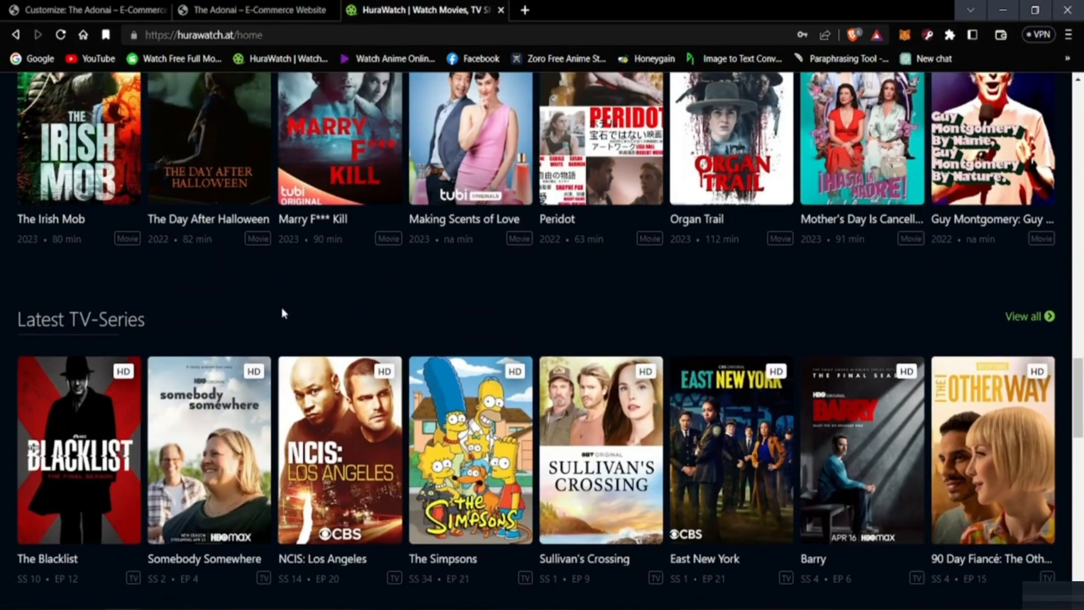
scroll(282, 311, up, 10)
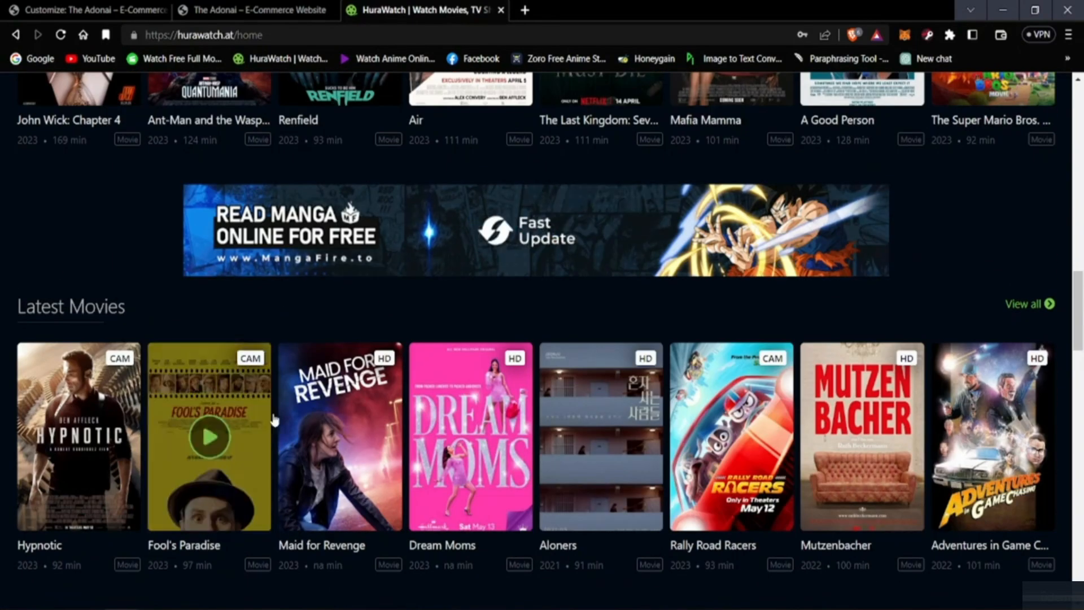
scroll(621, 497, down, 5)
scroll(729, 394, up, 6)
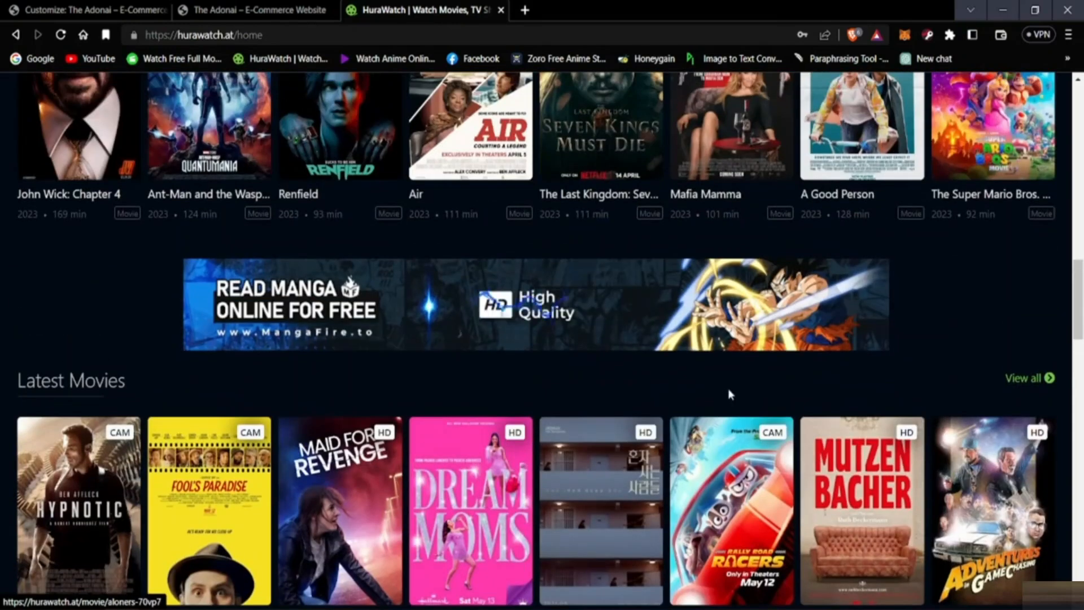
Step: Open HuraWatch's full Latest Movies list, go to page 2 and examine the numbered pagination below the listings
click(1031, 378)
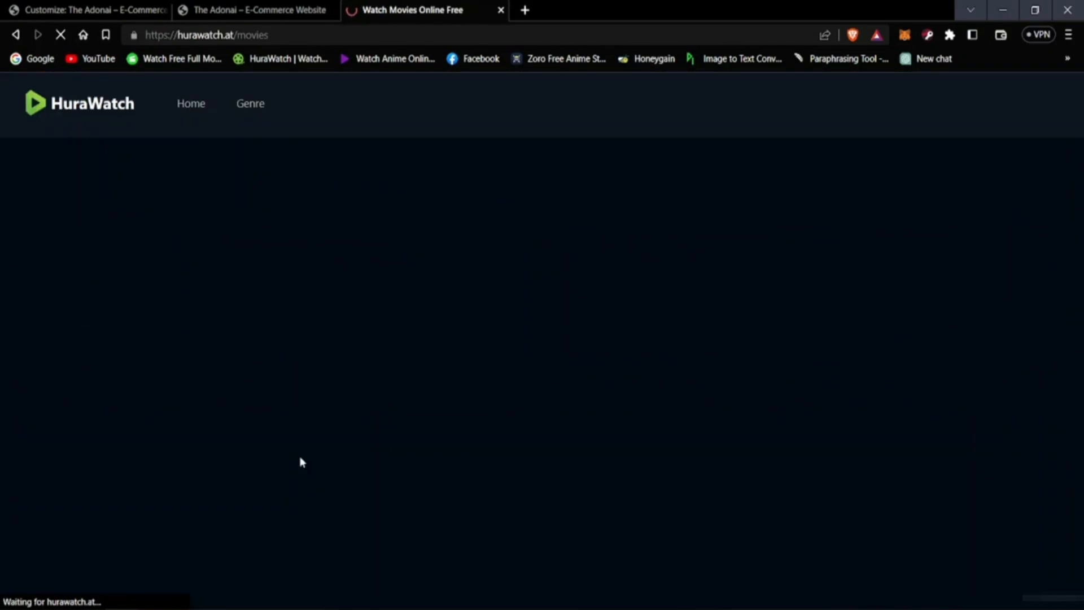
scroll(186, 463, down, 7)
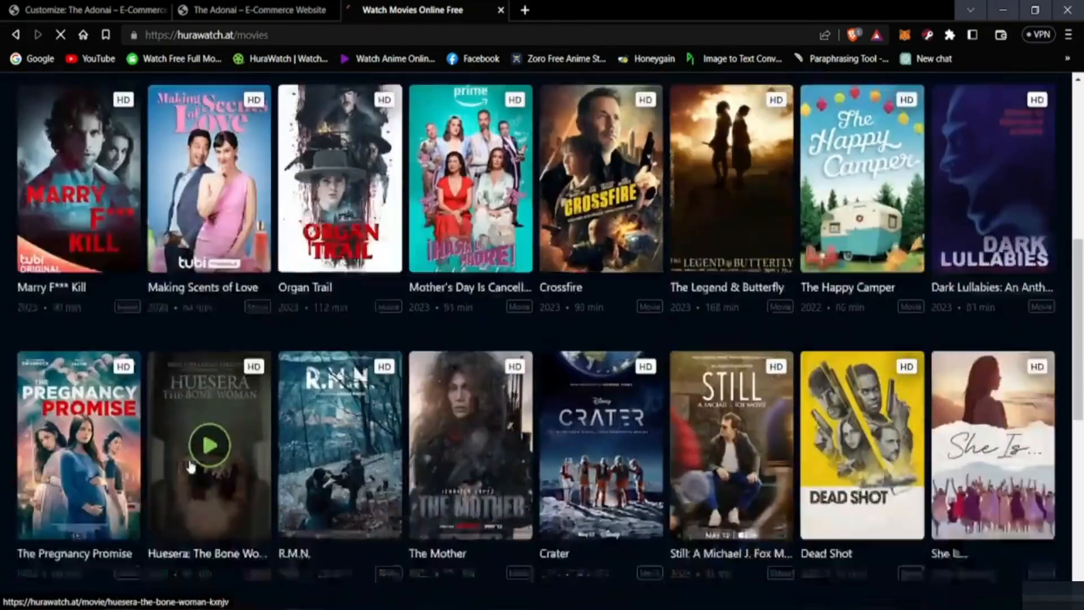
scroll(189, 467, down, 9)
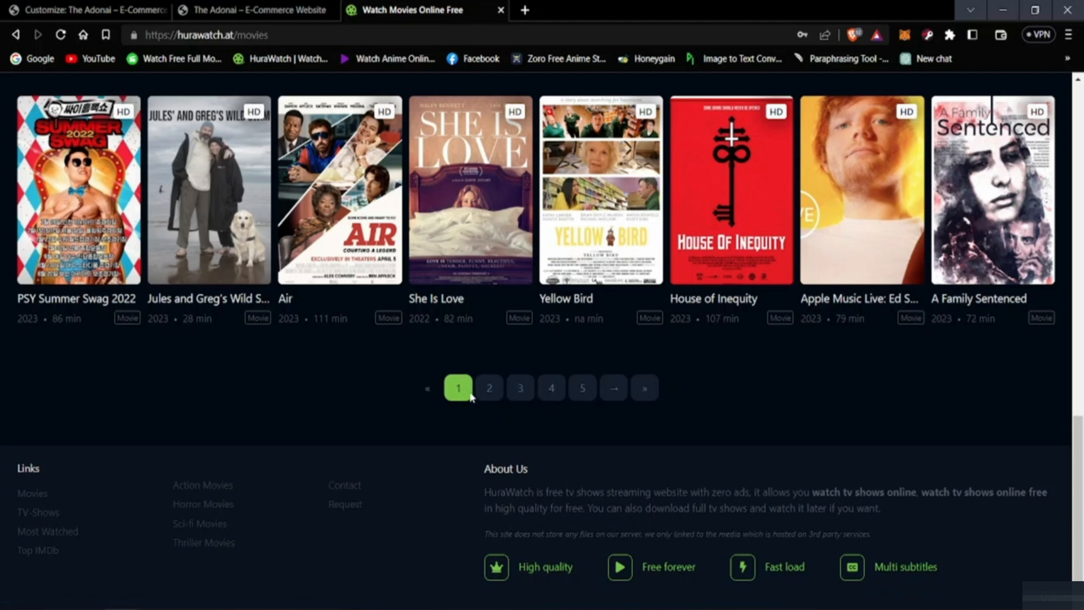
click(489, 395)
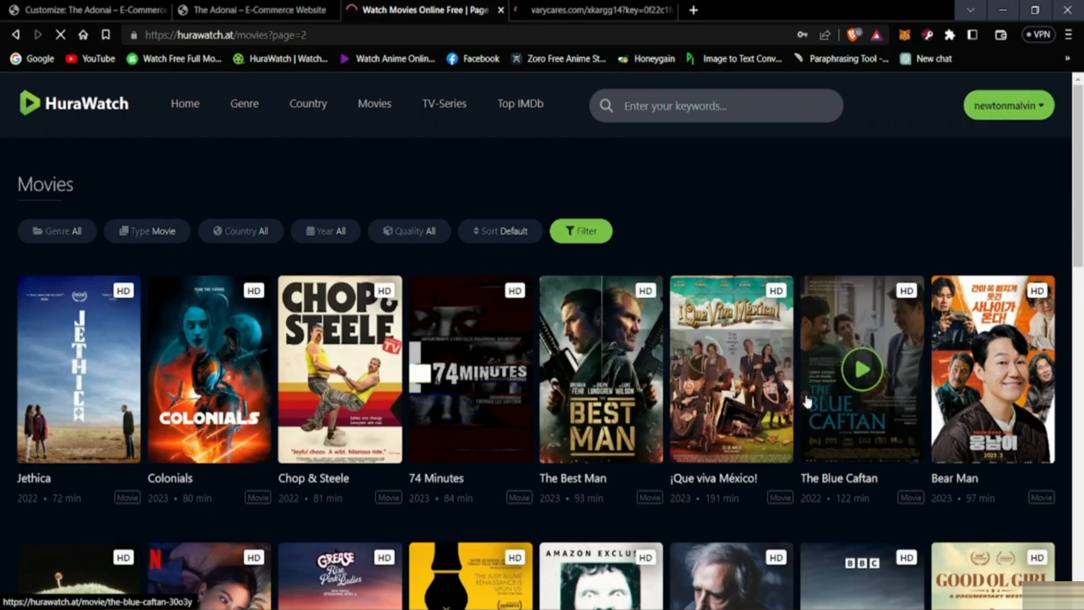
scroll(657, 414, down, 4)
scroll(657, 414, down, 12)
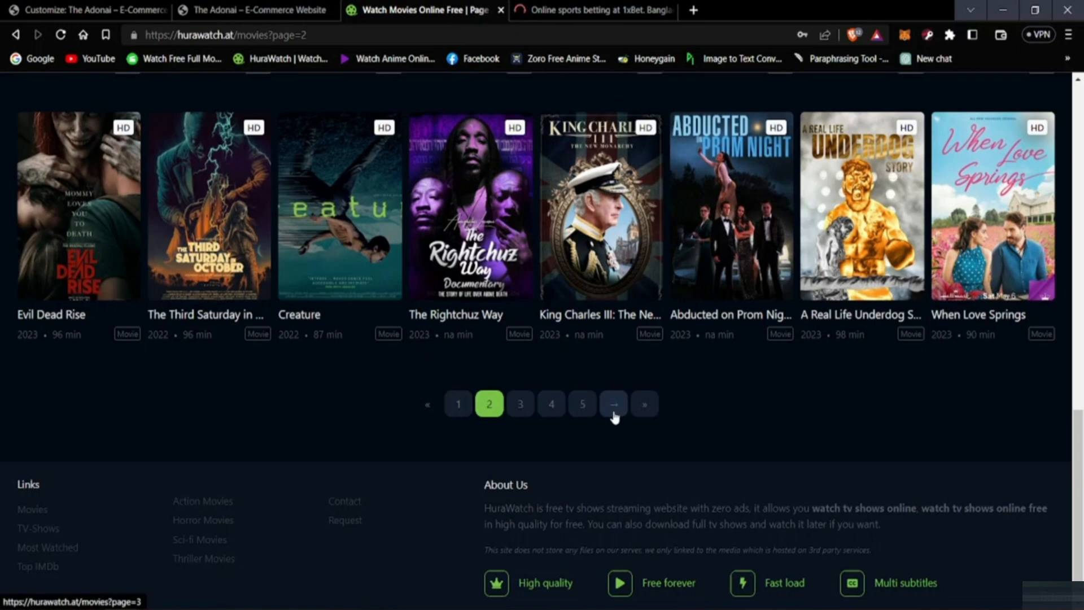
Step: Switch back to the site customizer and return from the Pagination options to the theme options list
click(254, 10)
click(90, 9)
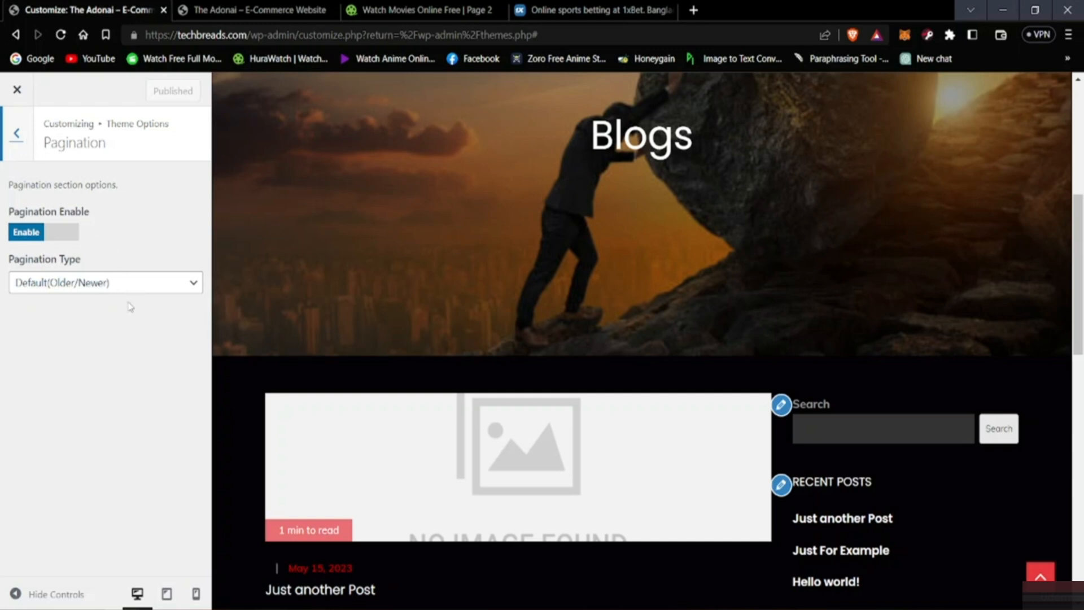
key(alt)
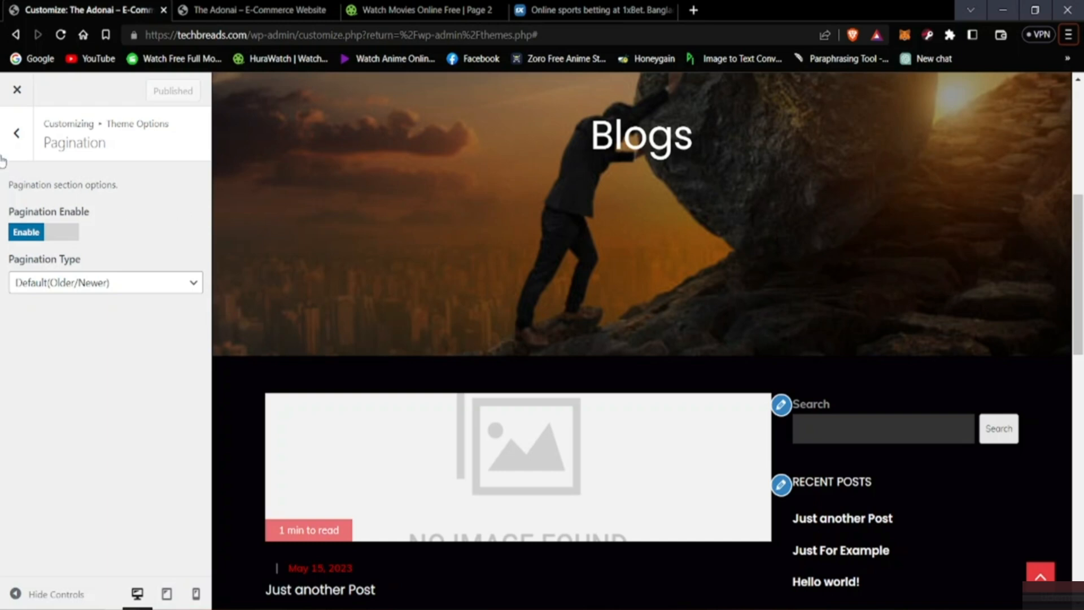
click(19, 142)
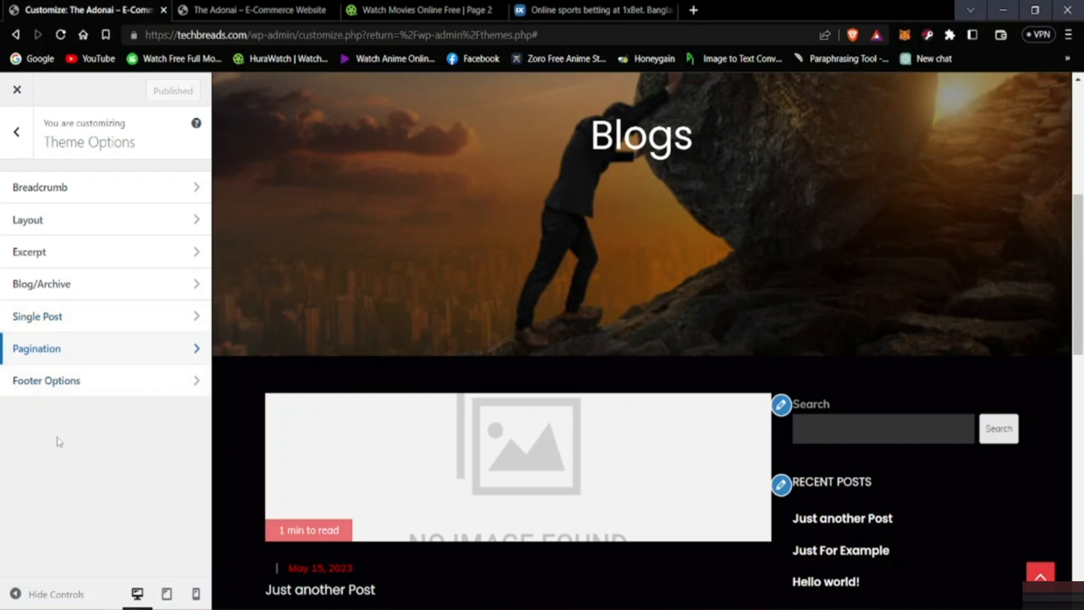
Step: Open the Footer Options and examine the copyright line at the end of the page preview
click(53, 389)
click(54, 390)
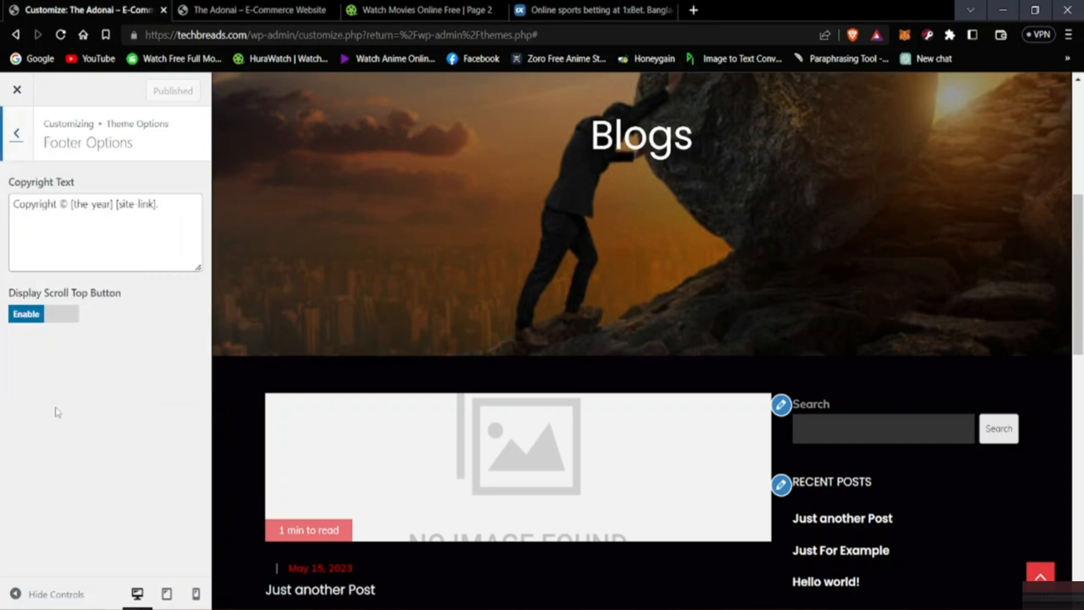
scroll(404, 446, down, 6)
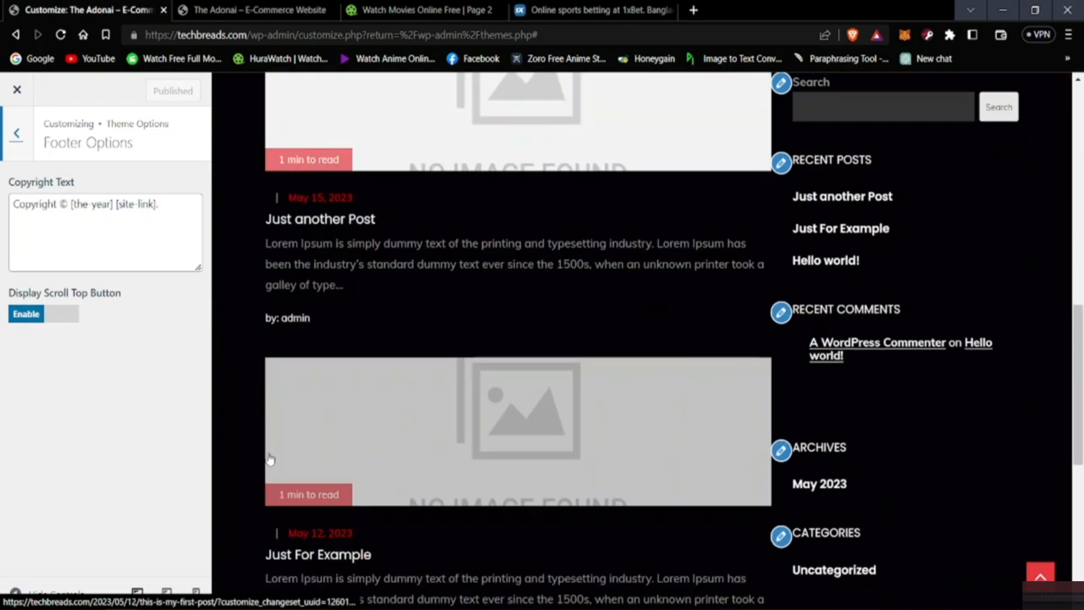
scroll(372, 401, up, 6)
scroll(347, 450, down, 10)
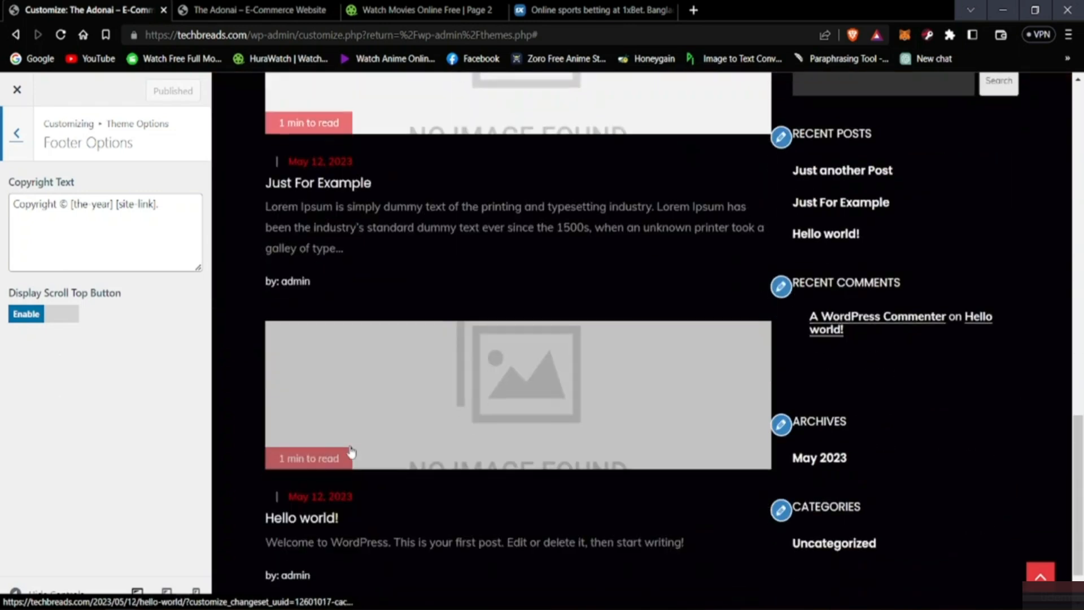
scroll(351, 452, down, 1)
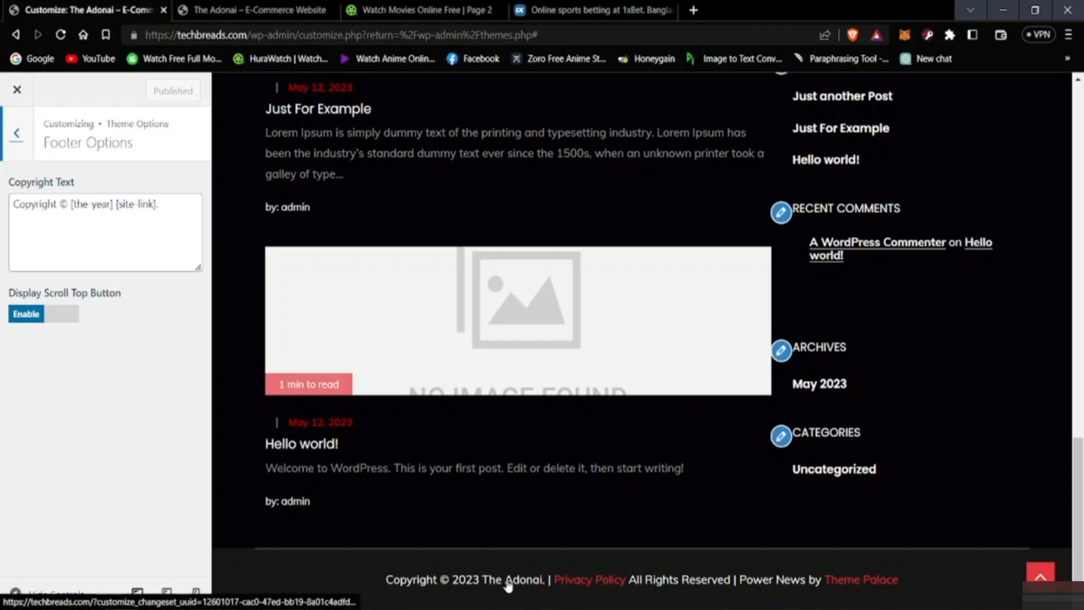
Step: Replace the word "Copyright" with "Trademark" in the footer's copyright text and publish the change
click(59, 204)
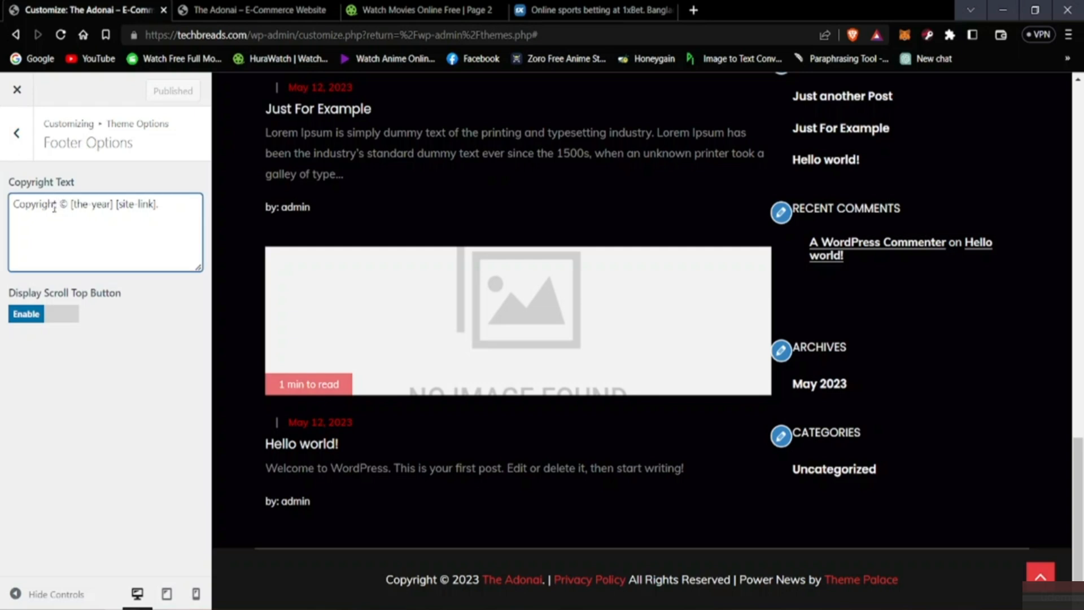
key(BackSpace)
key(BackSpace)
key(BackSpace)
key(BackSpace)
key(BackSpace)
key(BackSpace)
key(BackSpace)
key(BackSpace)
key(BackSpace)
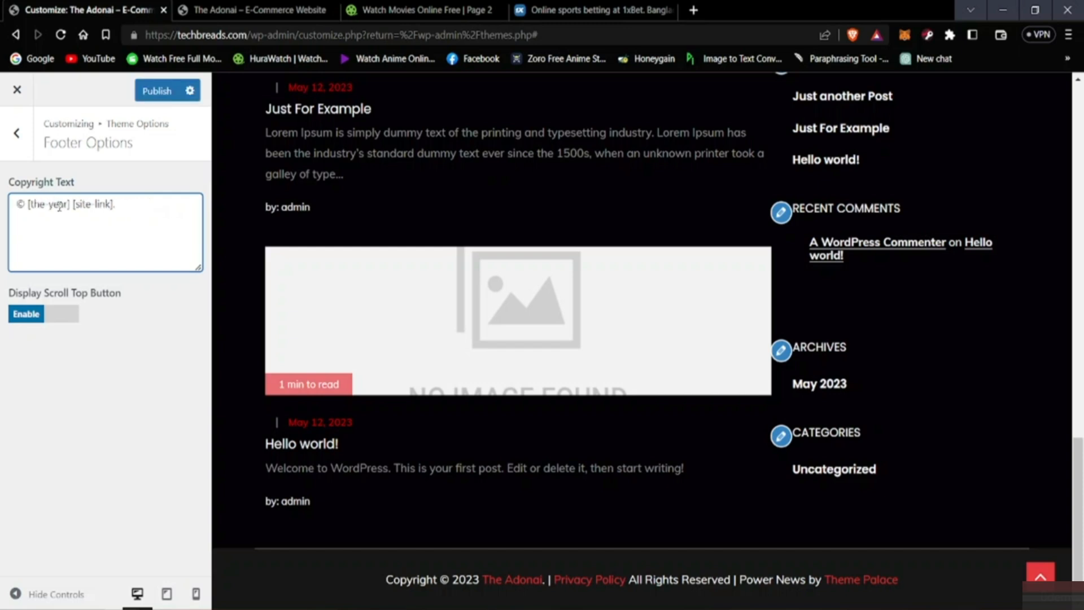
text(Tr )
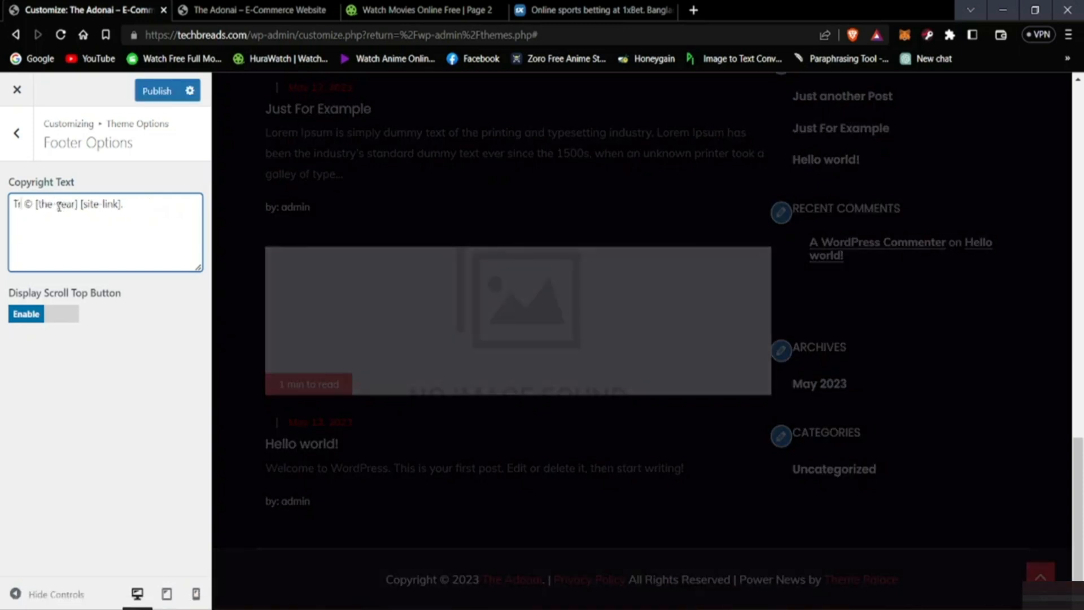
text(a)
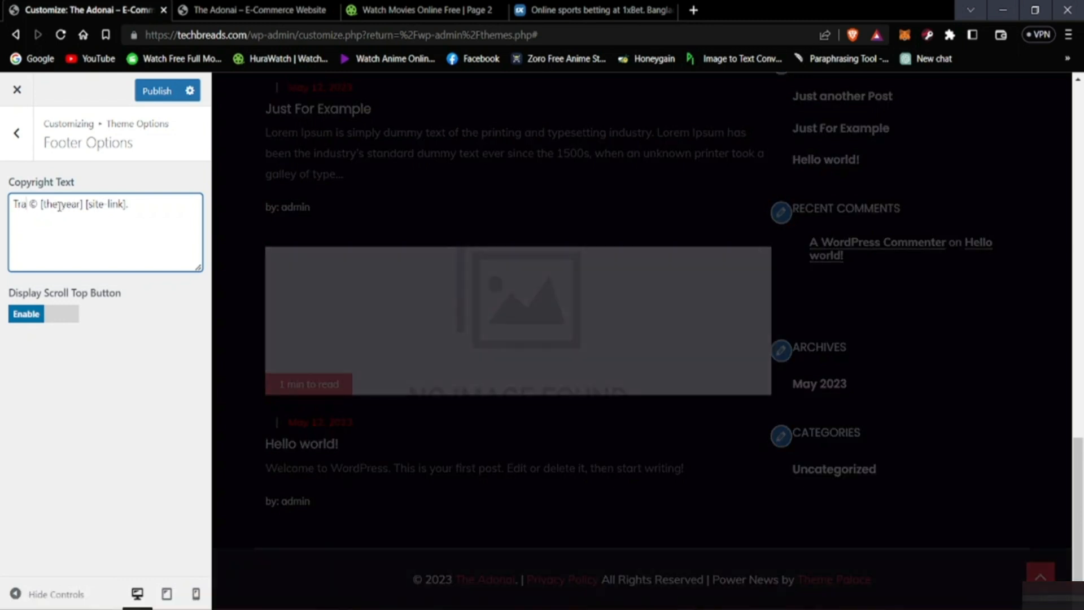
text(dema)
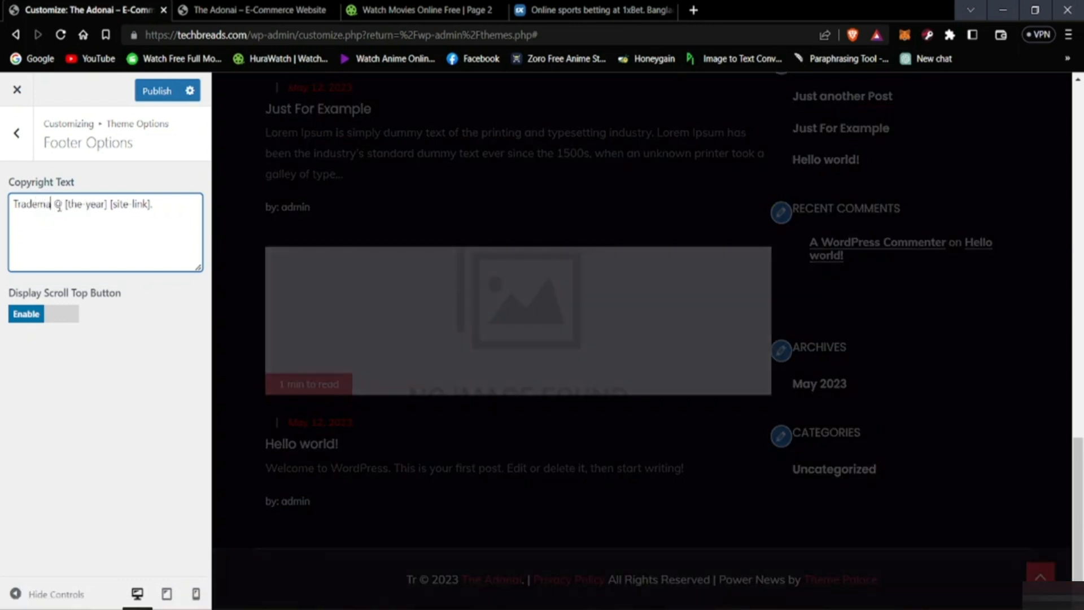
text(rk)
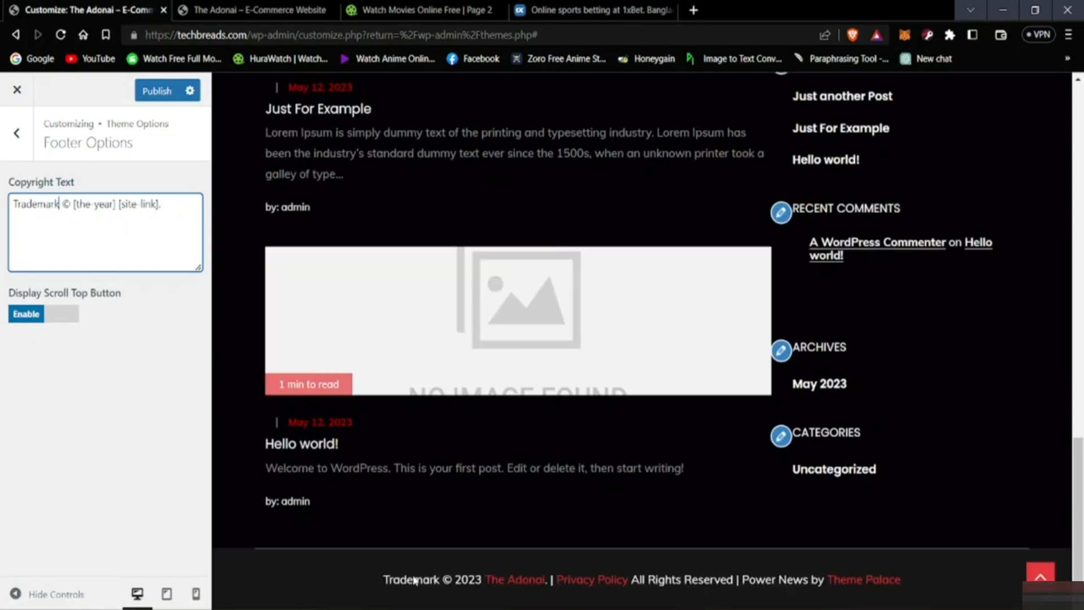
click(175, 100)
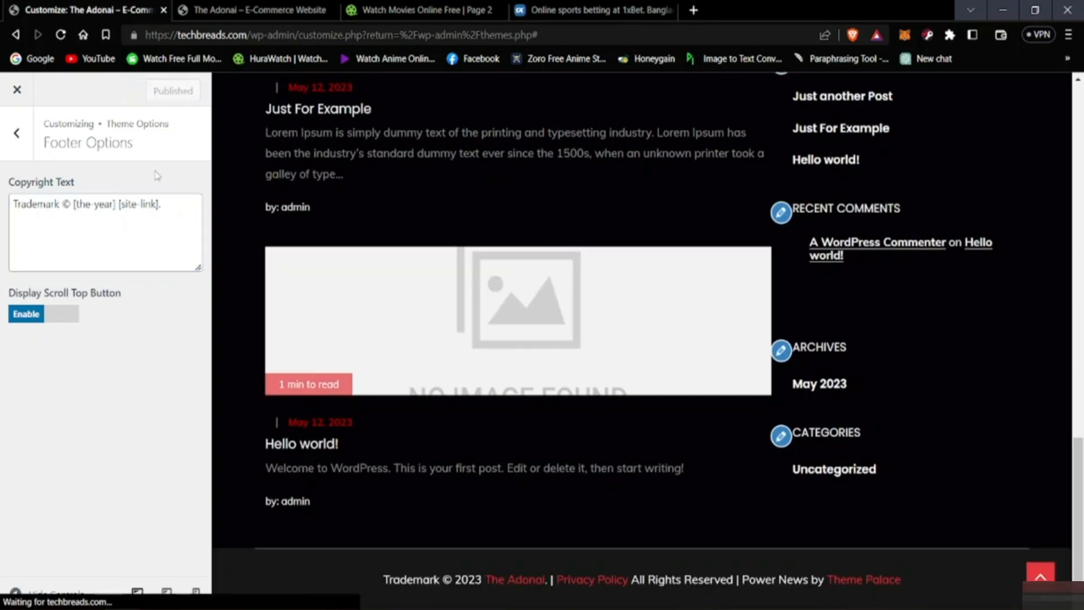
Step: Switch to the live homepage, reload it and check the footer's copyright line
click(301, 5)
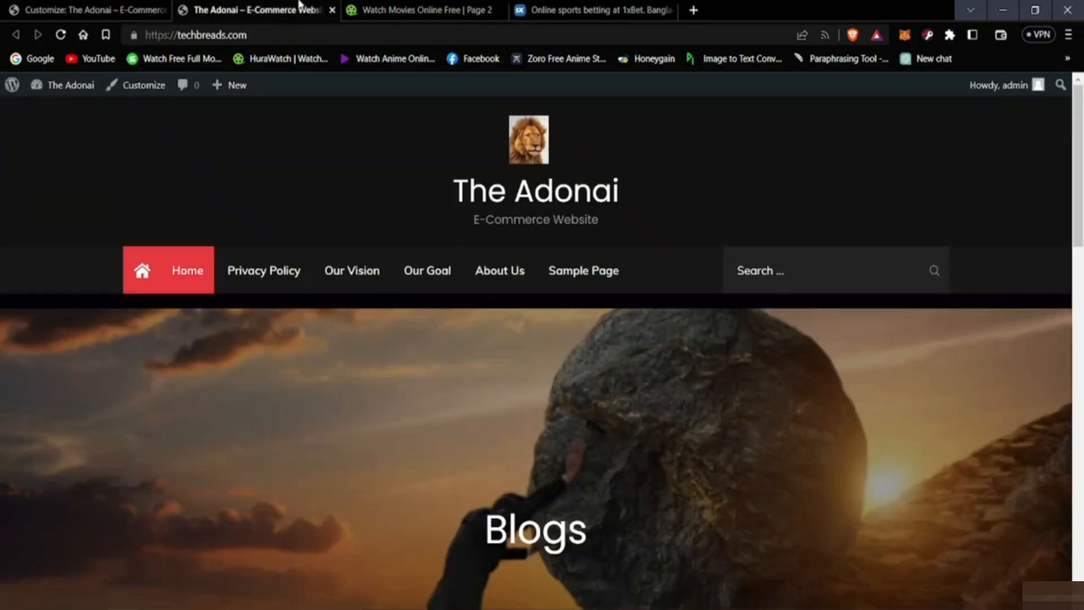
scroll(275, 332, down, 15)
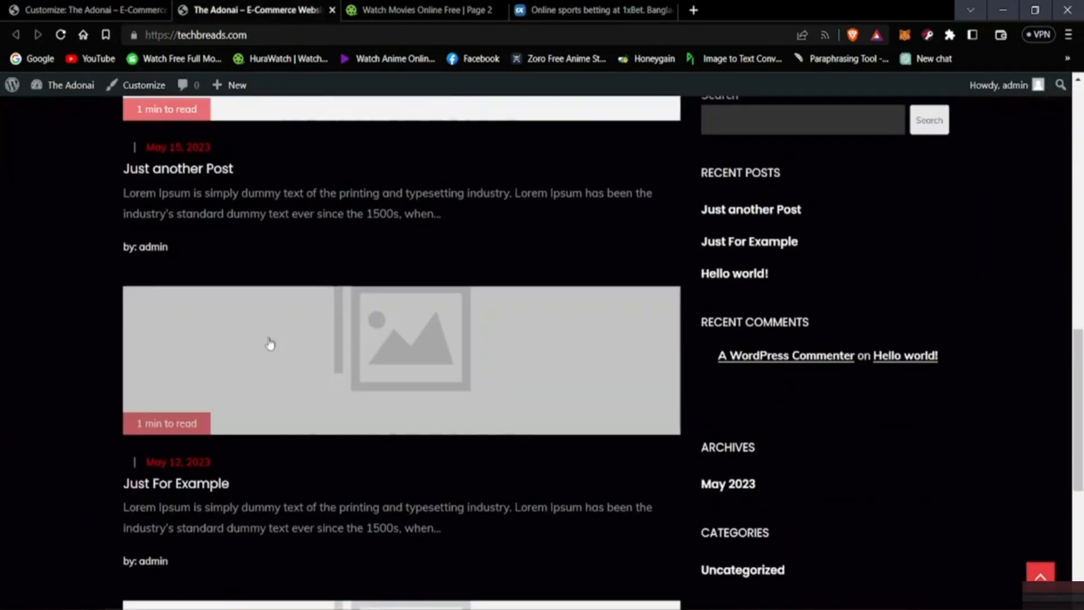
scroll(264, 362, down, 1)
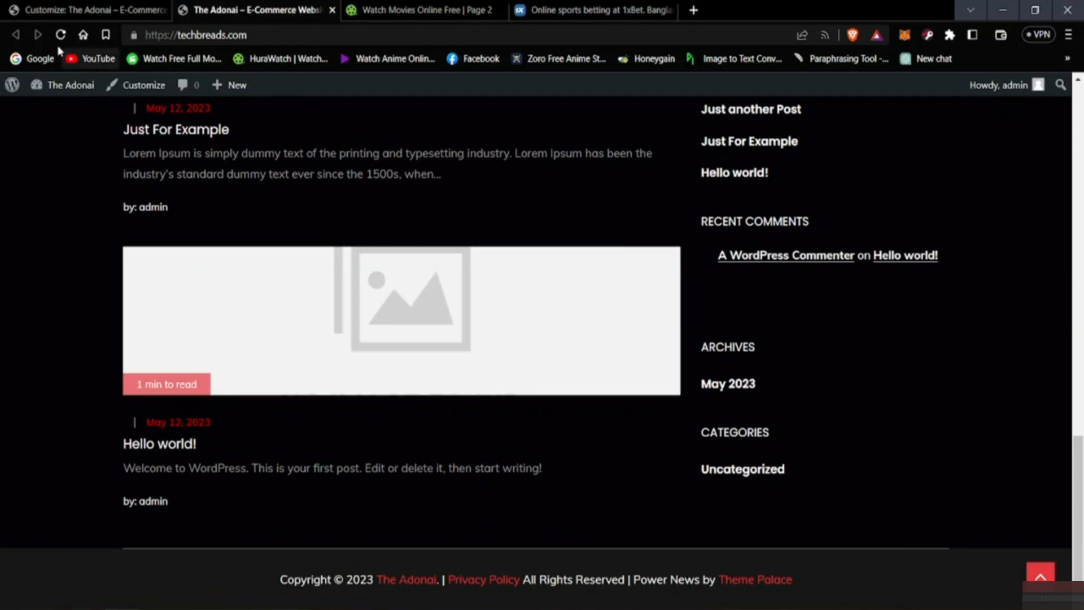
click(61, 35)
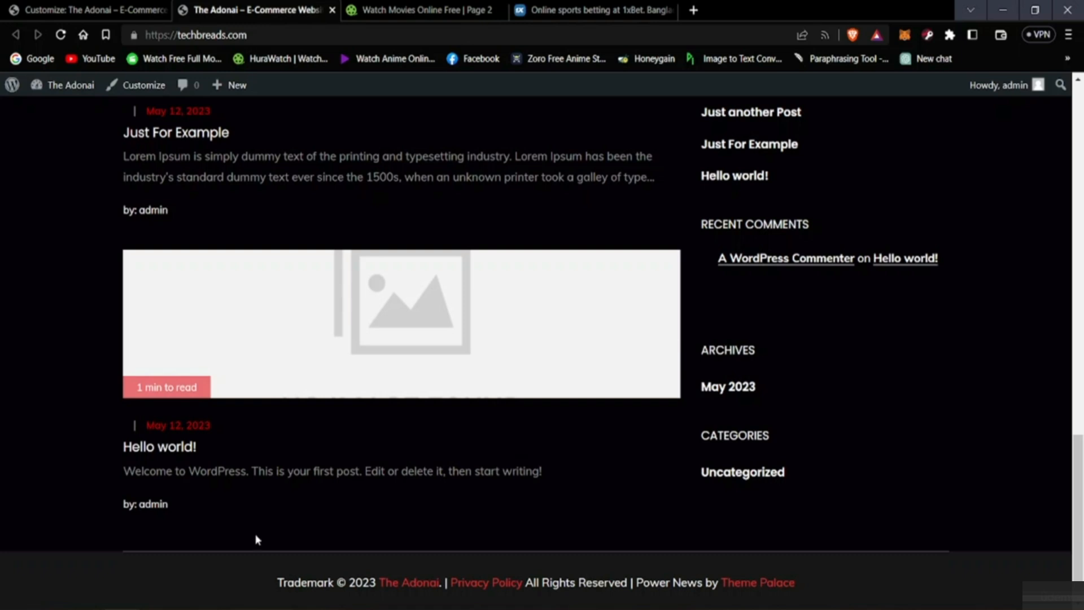
scroll(257, 539, up, 6)
scroll(58, 477, down, 6)
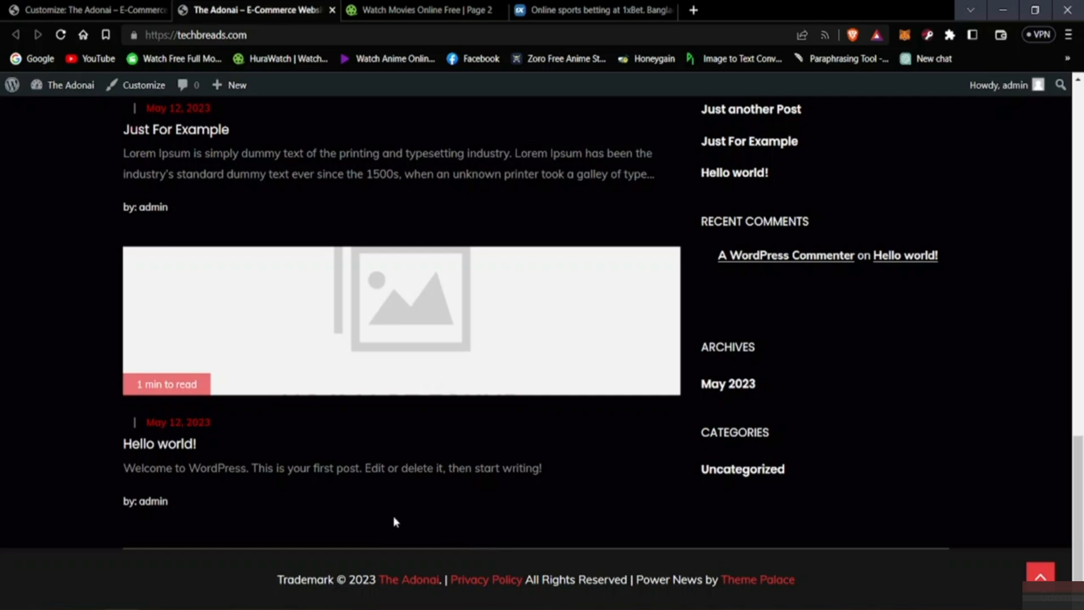
Step: Switch back to the site customizer, replace the word "Trademark" with "Copyright" in the footer's copyright text and publish the change
click(112, 12)
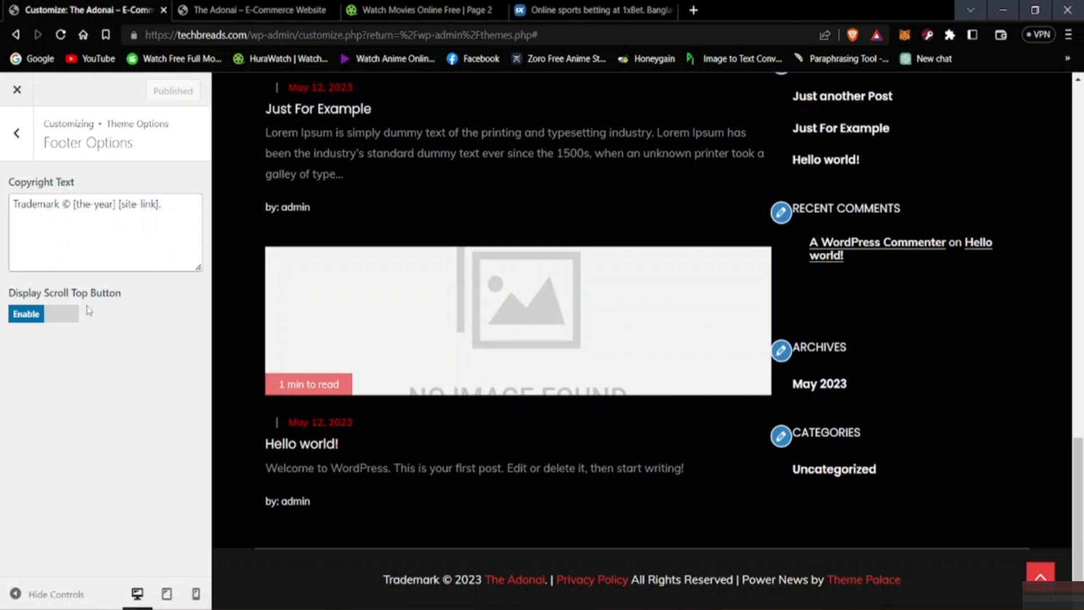
click(57, 204)
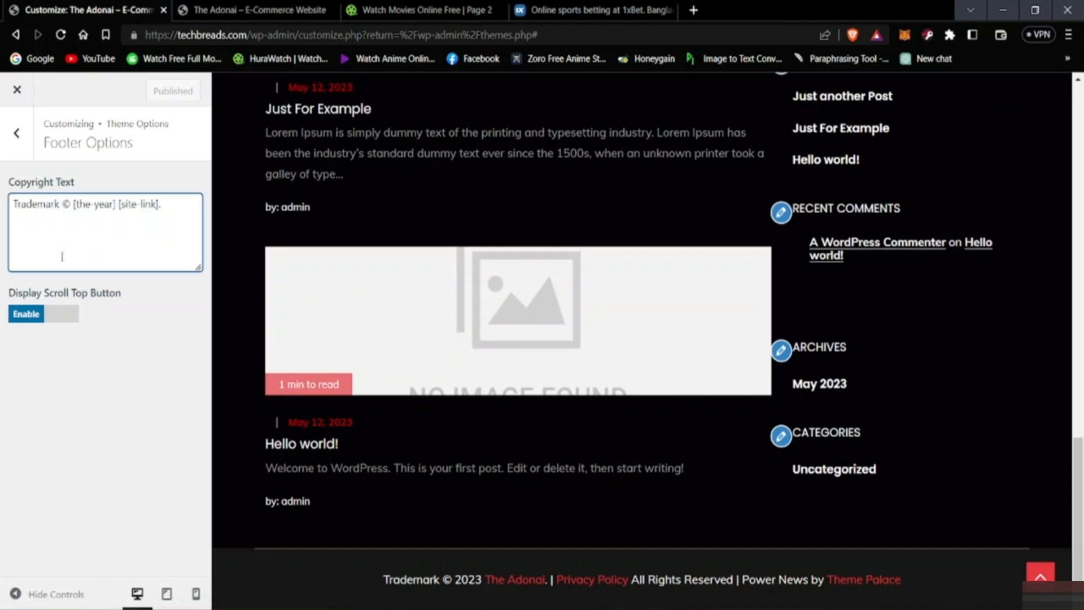
key(BackSpace)
key(BackSpace)
key(BackSpace)
key(BackSpace)
key(BackSpace)
key(BackSpace)
key(BackSpace)
key(BackSpace)
key(BackSpace)
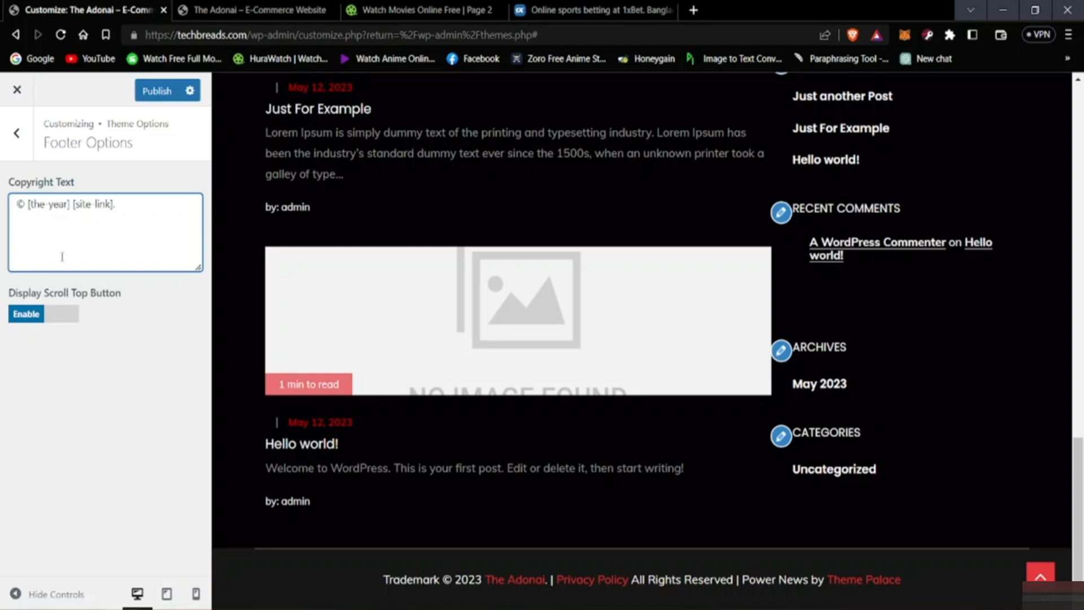
text(C )
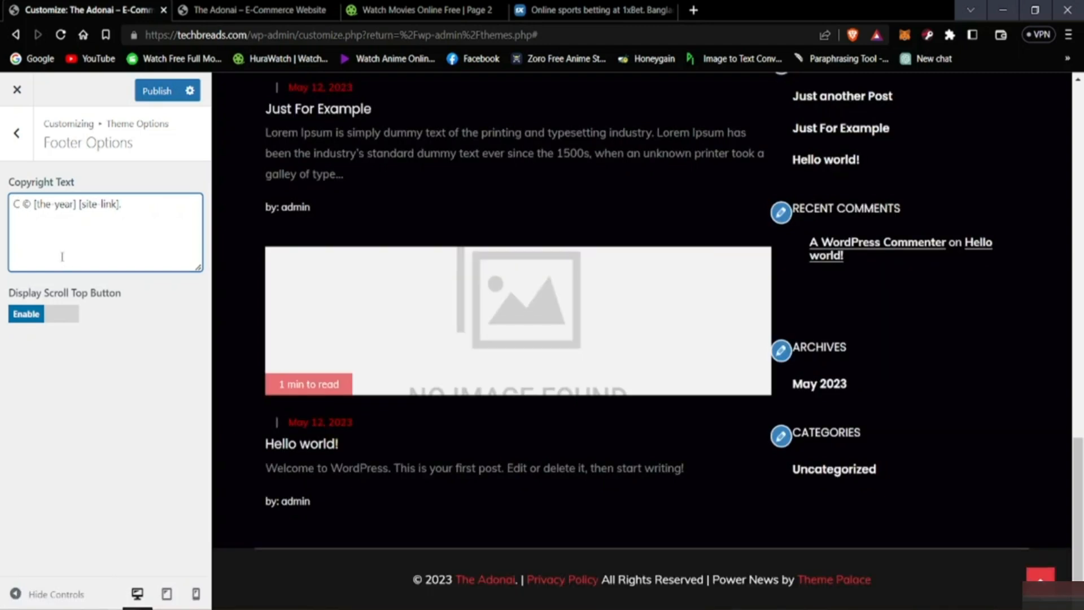
text(opyright)
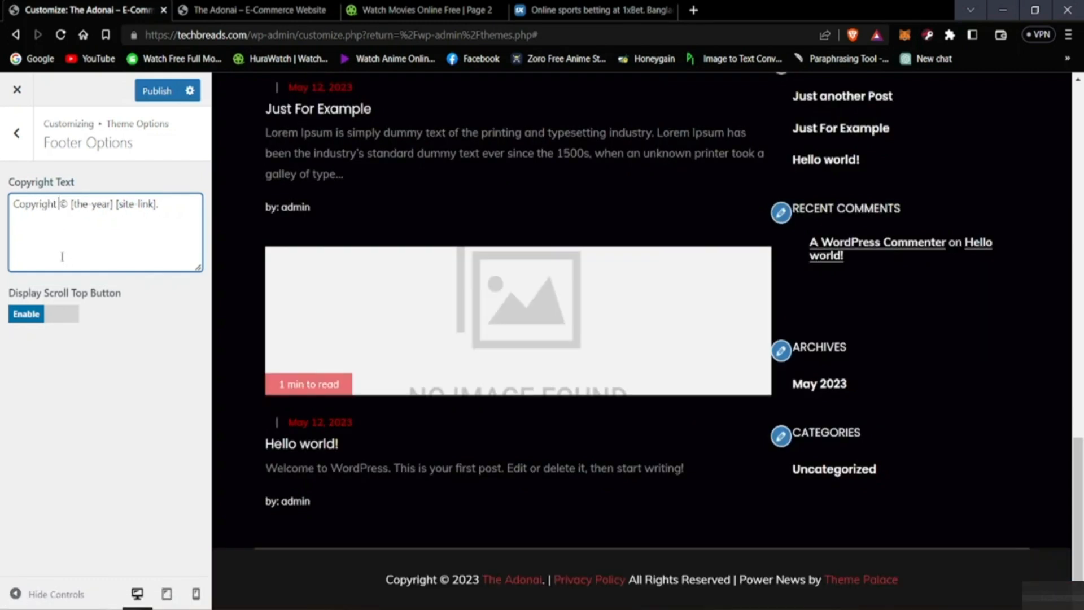
key(Delete)
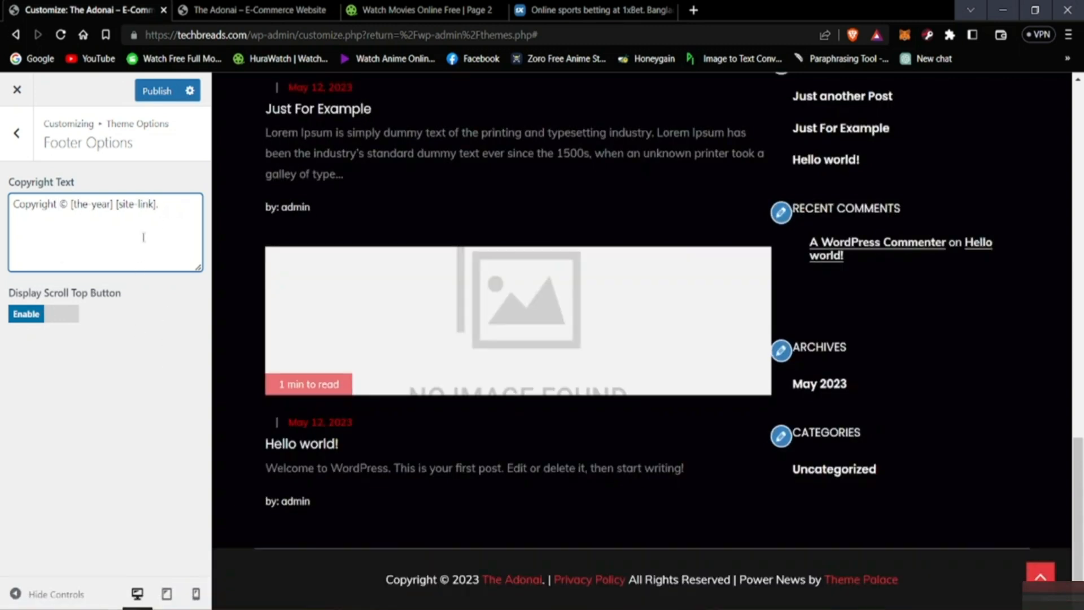
click(152, 92)
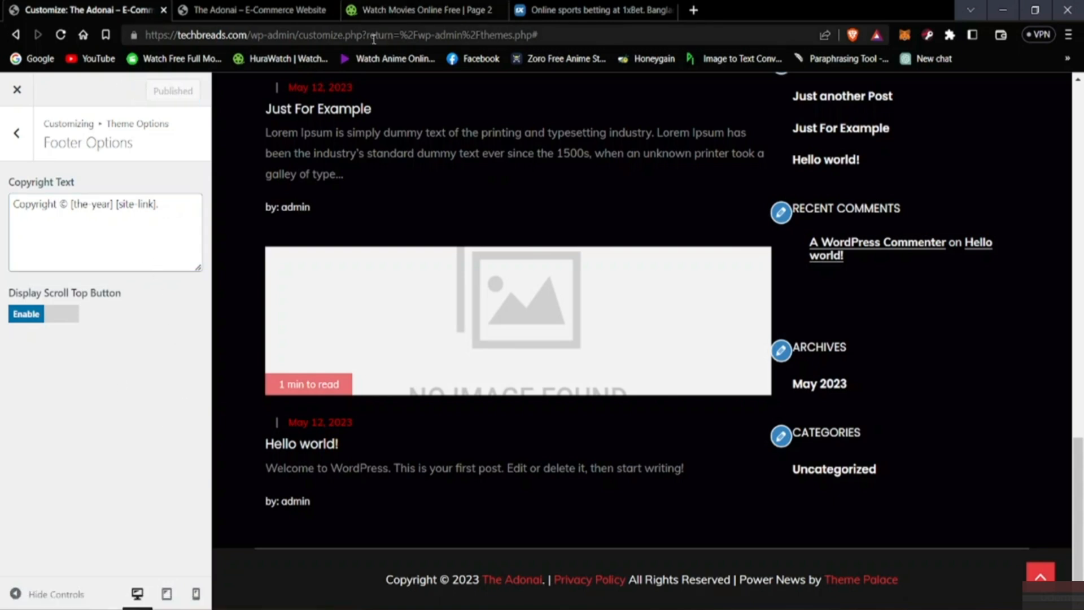
Step: Reload the live homepage and check the wording of its footer line against the published text
click(285, 7)
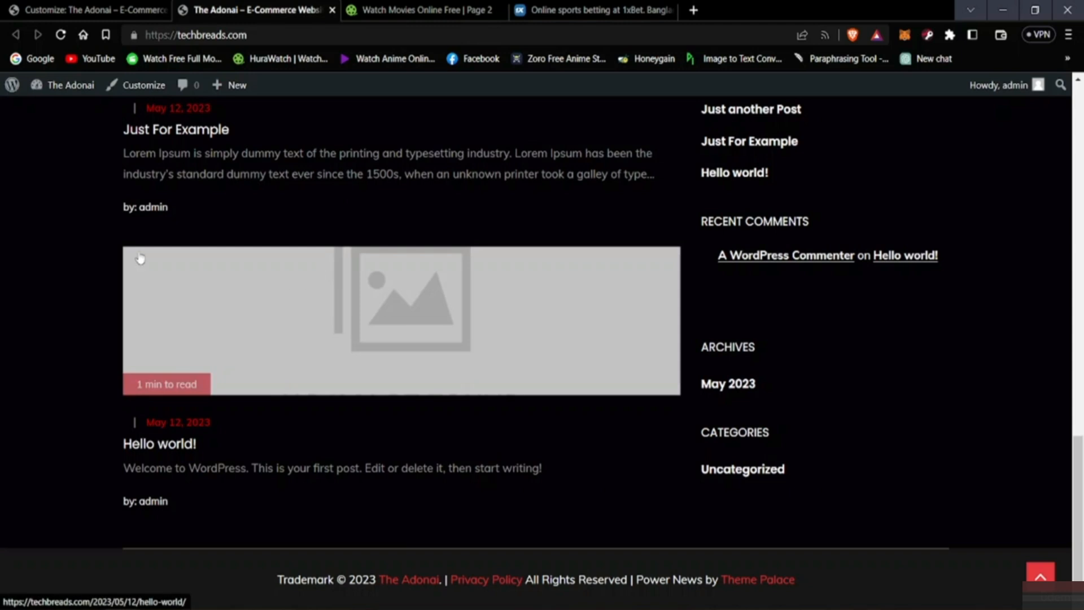
click(90, 10)
click(254, 9)
click(60, 35)
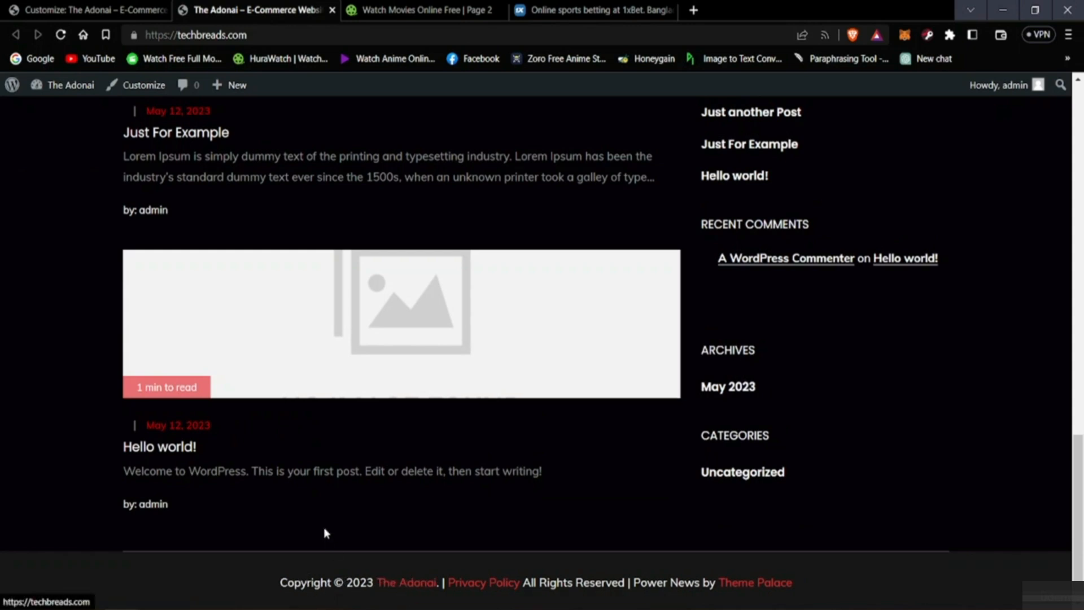
Step: Go back to the customizer and leave the Footer Options for the main customization list
click(115, 10)
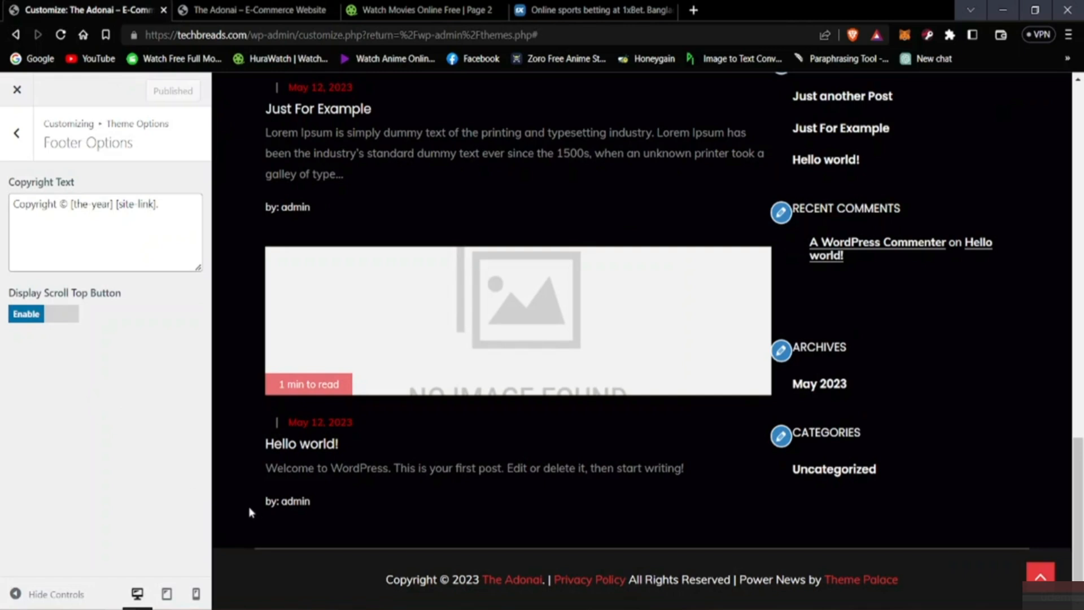
click(19, 129)
click(20, 135)
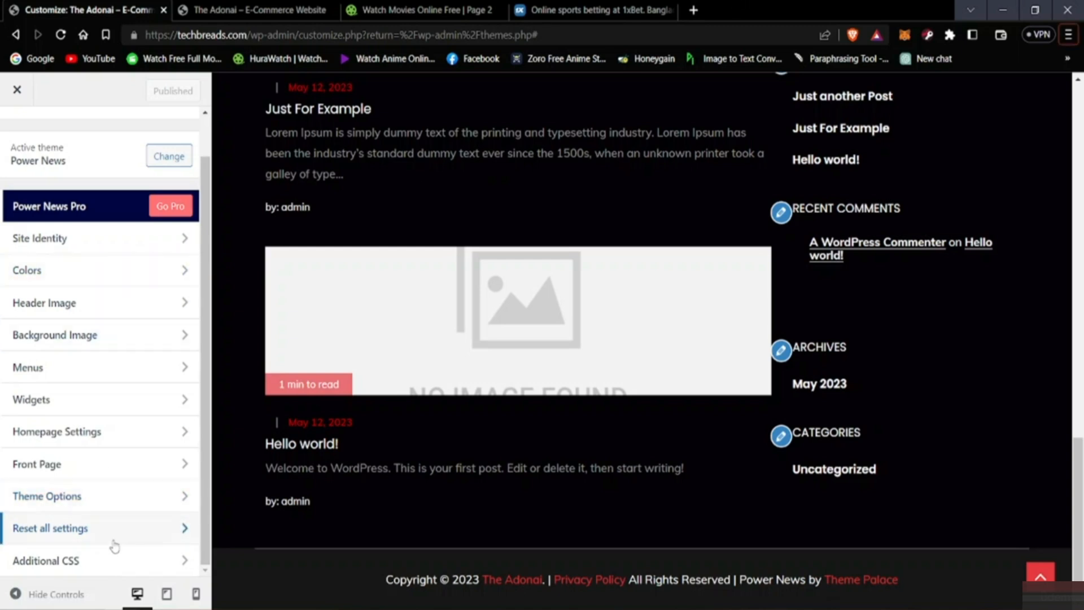
scroll(586, 259, up, 5)
scroll(587, 259, up, 8)
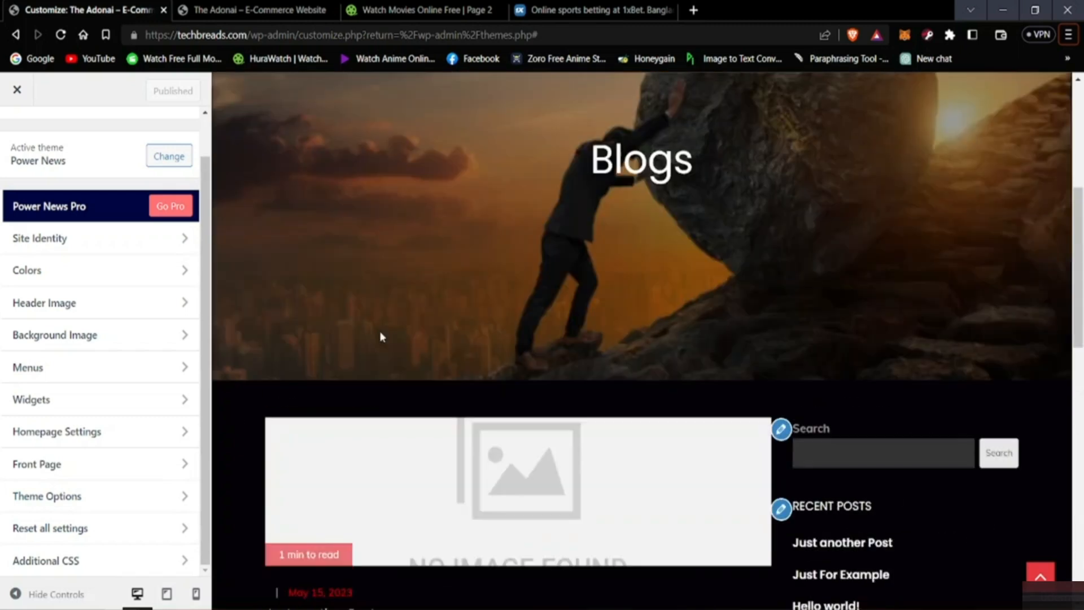
scroll(530, 335, up, 1)
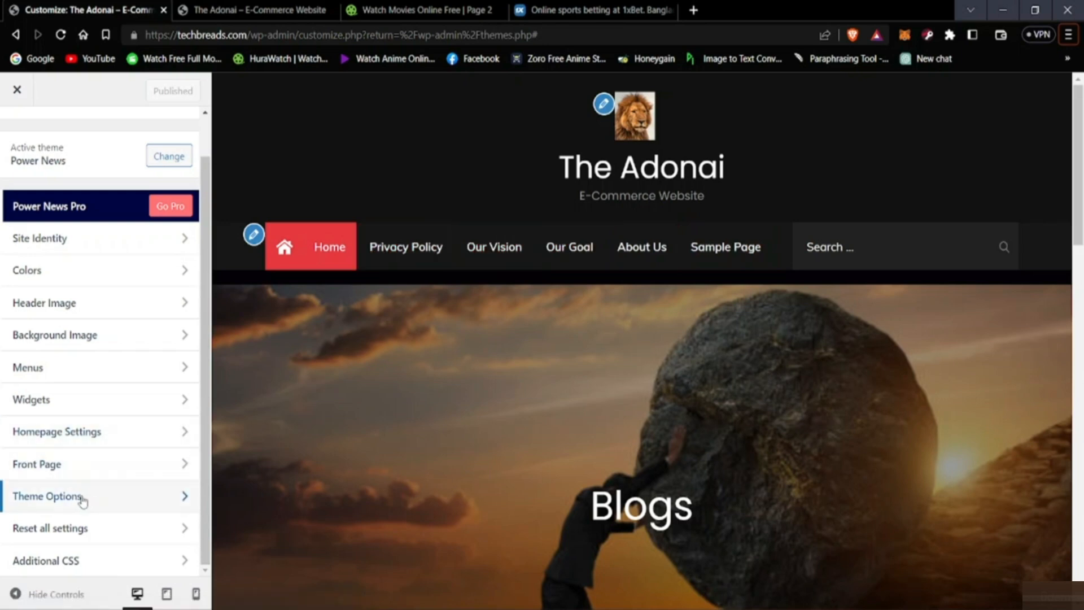
Step: Open the settings reset section, enable the reset of all settings, publish it and return to the main customization list
click(195, 528)
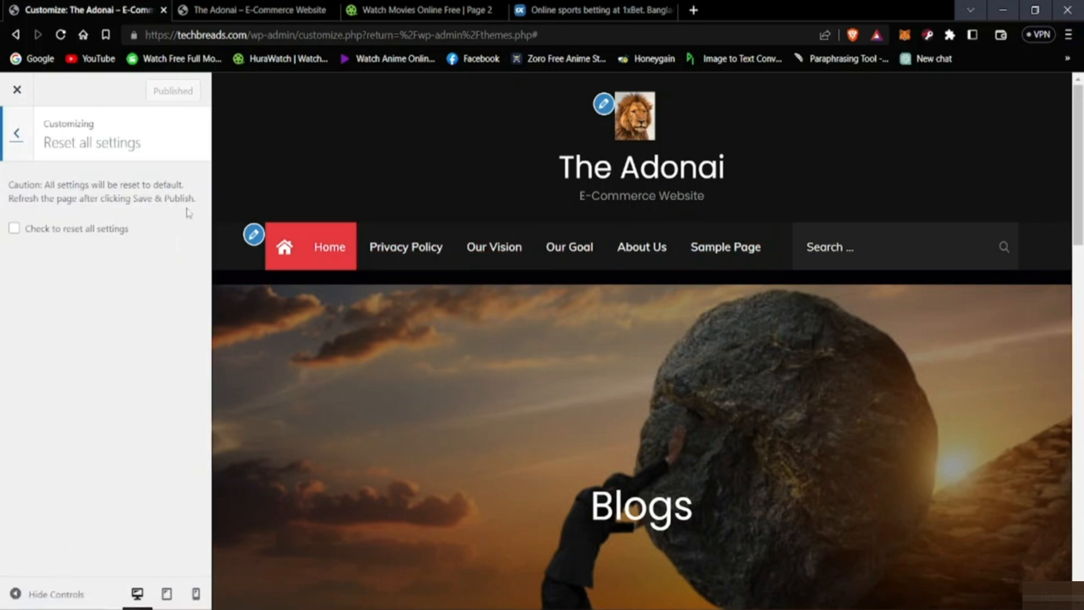
click(14, 229)
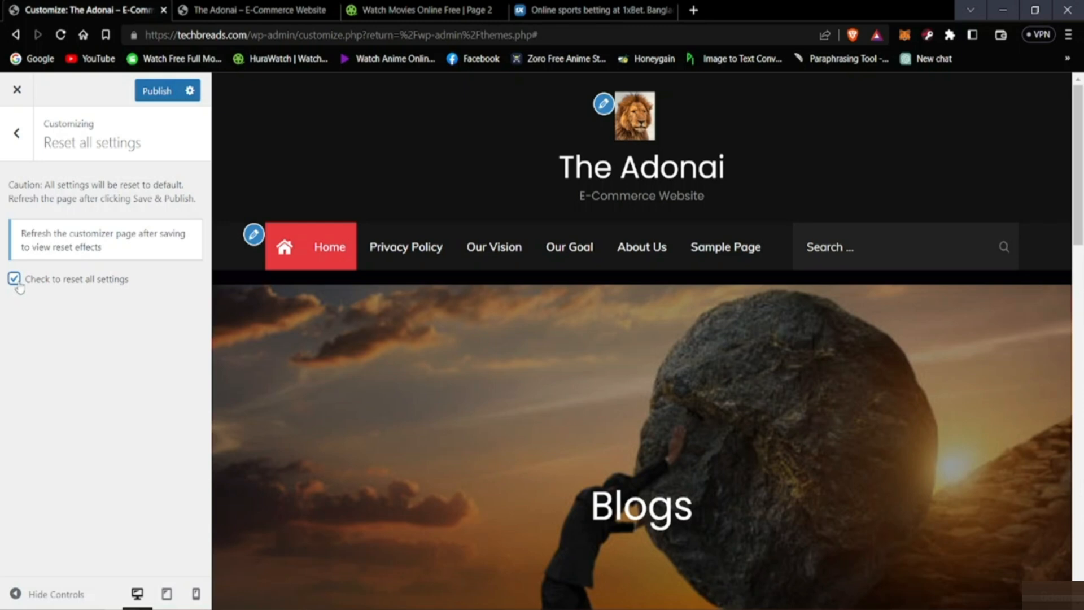
click(17, 283)
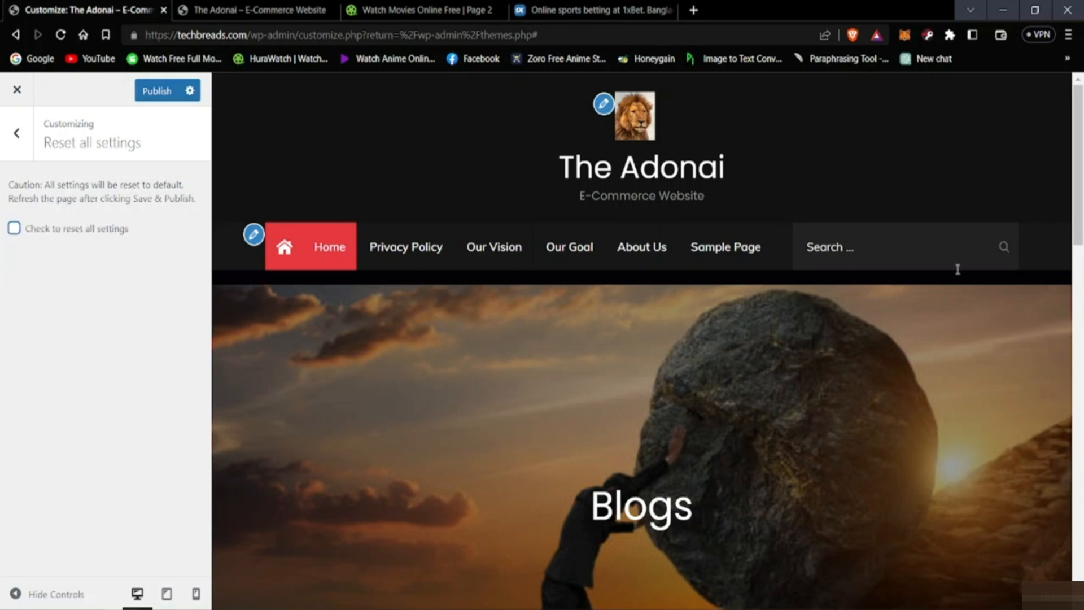
scroll(734, 322, down, 4)
scroll(710, 344, up, 4)
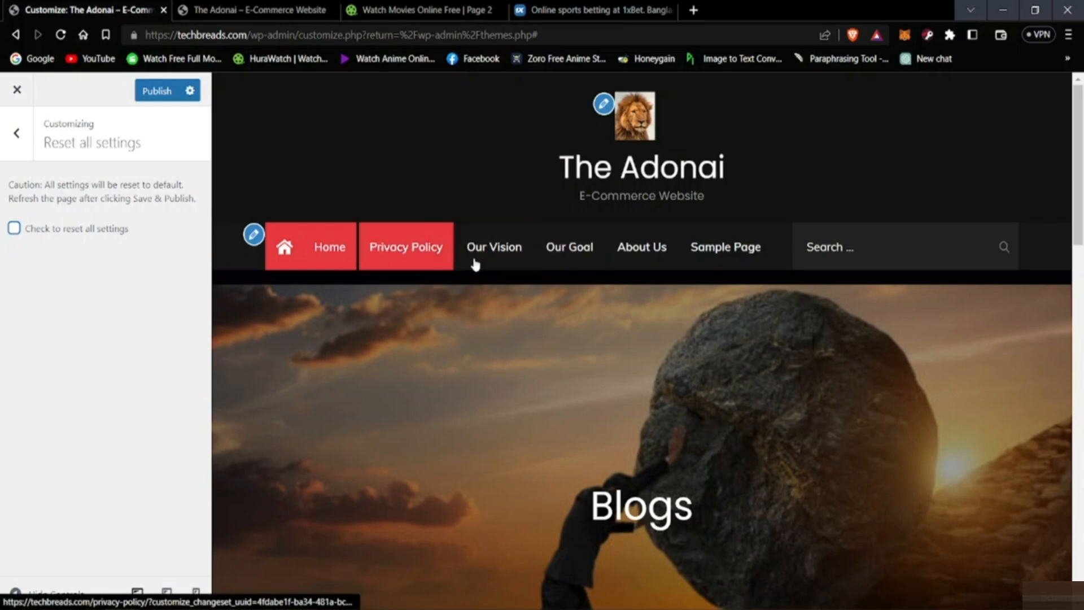
scroll(474, 264, down, 8)
scroll(506, 299, up, 5)
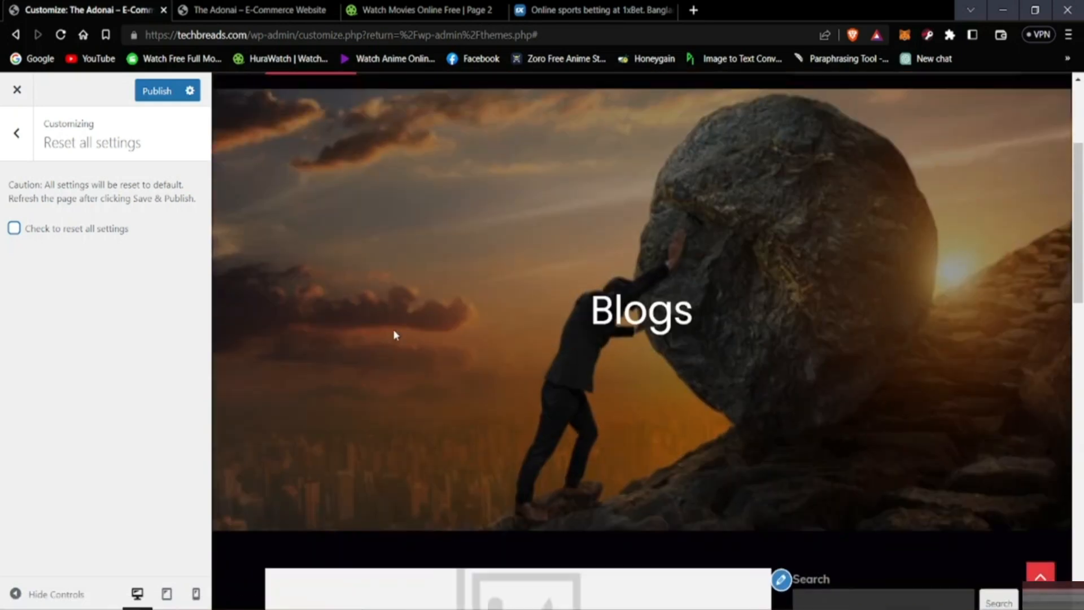
scroll(394, 334, up, 3)
click(15, 228)
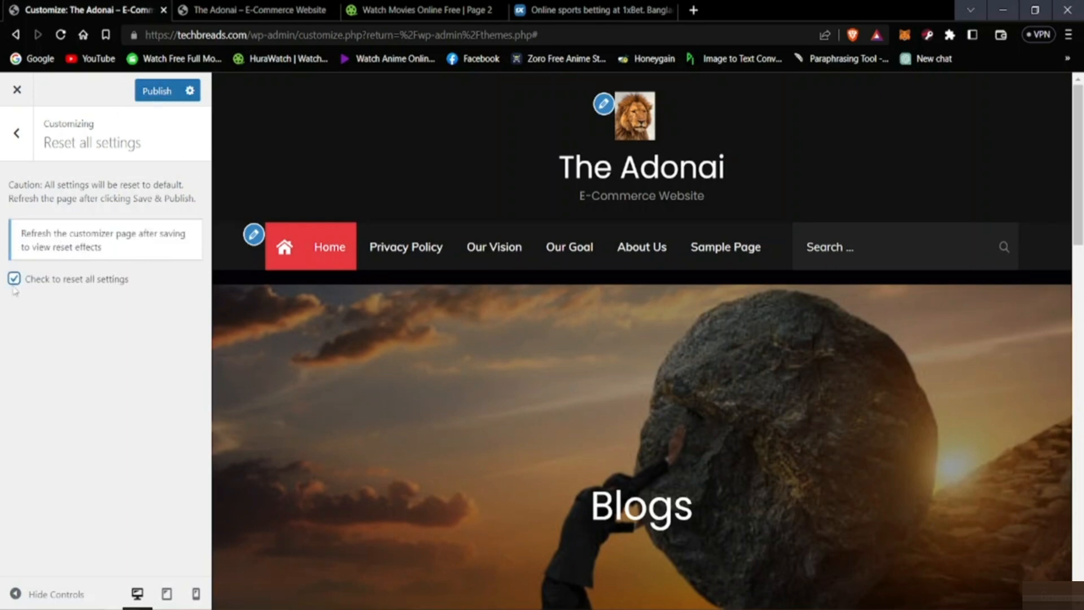
click(160, 91)
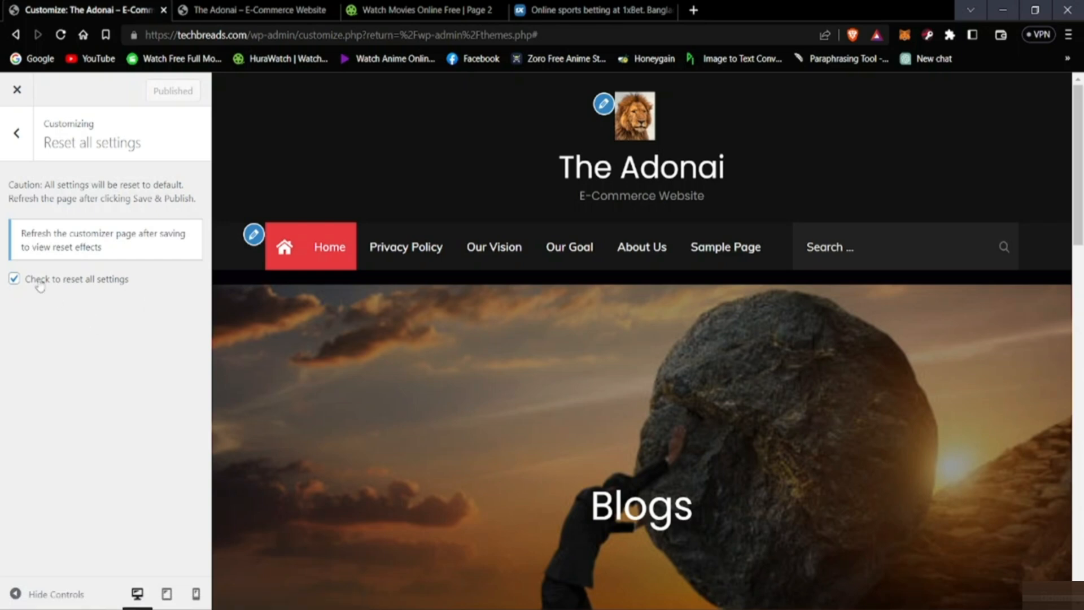
scroll(476, 354, down, 2)
scroll(302, 331, up, 2)
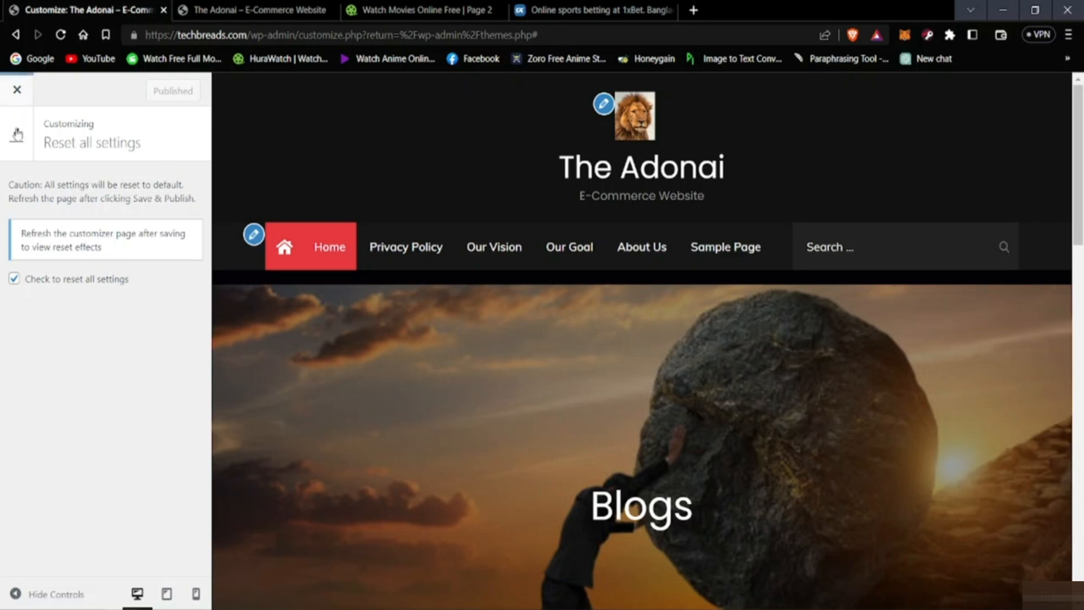
click(16, 133)
Step: Switch to the live homepage, reload it and examine the header image and page content for the effects of the reset
click(254, 11)
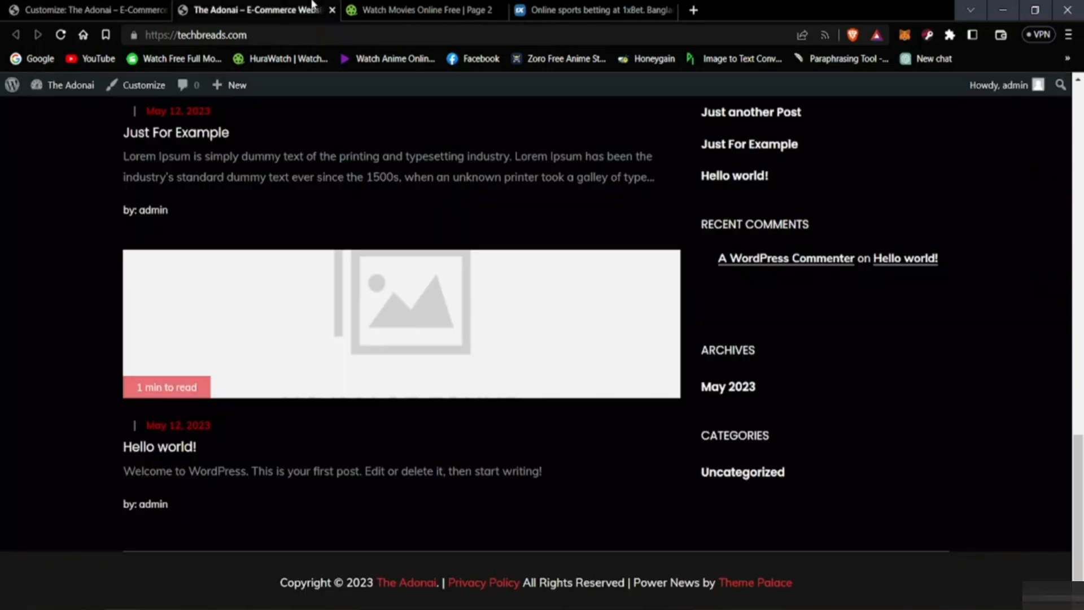
scroll(226, 226, up, 10)
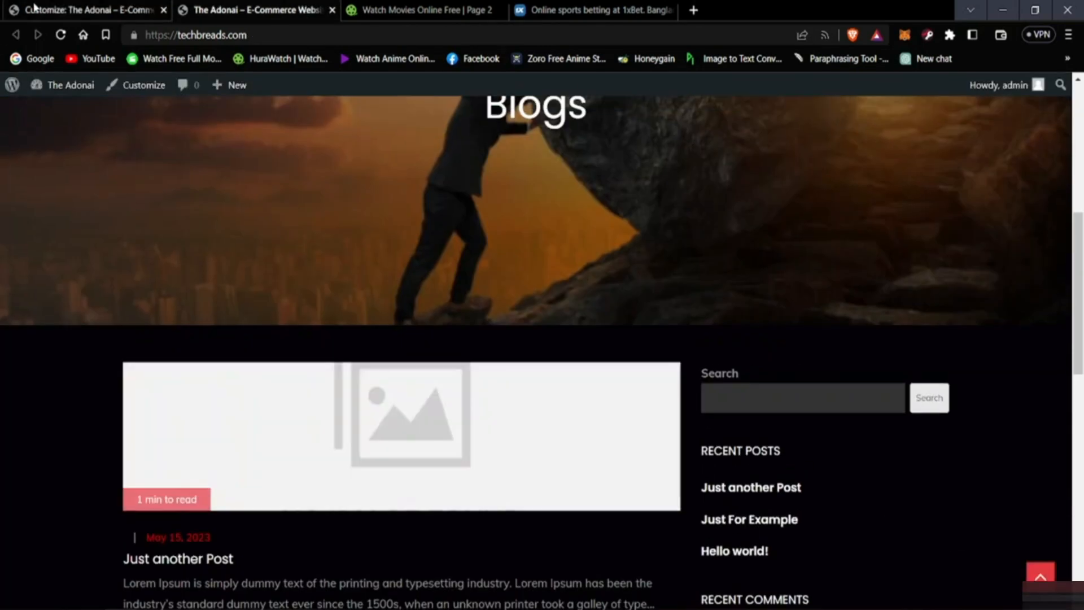
click(61, 35)
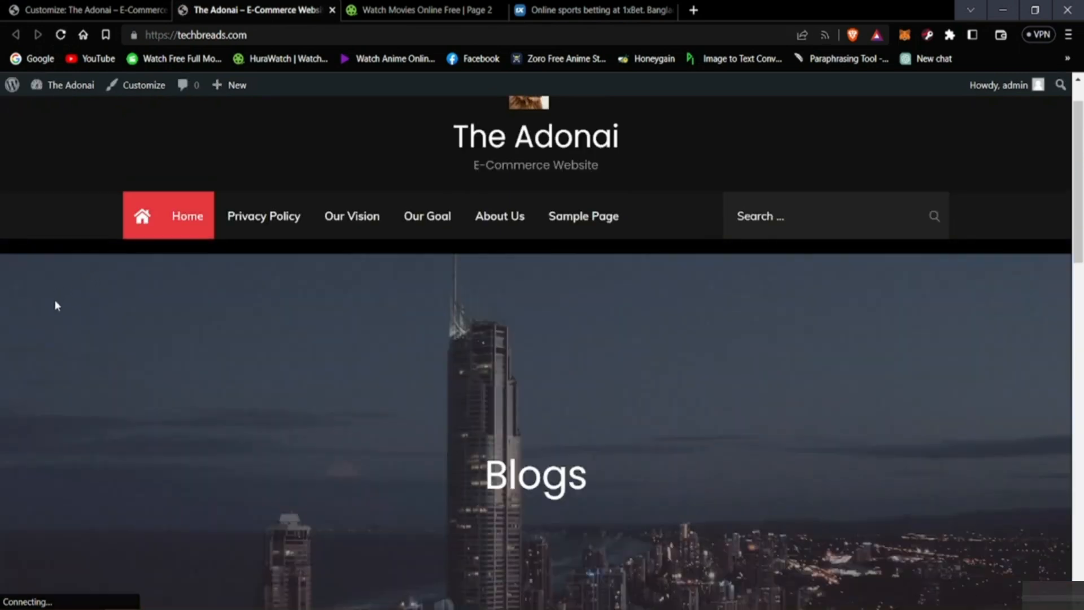
scroll(62, 308, down, 6)
scroll(181, 338, up, 7)
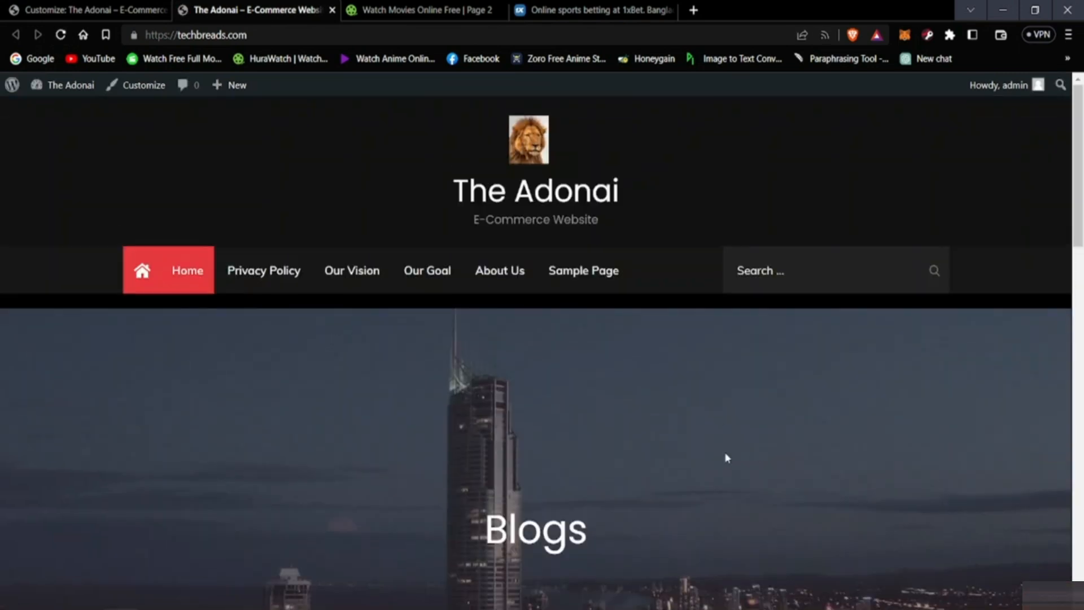
scroll(724, 455, down, 5)
scroll(674, 361, up, 5)
scroll(639, 362, down, 6)
scroll(621, 378, down, 4)
scroll(498, 350, up, 4)
Step: Compare the page preview in the customizer with the live homepage's logo, menu and header image
click(372, 8)
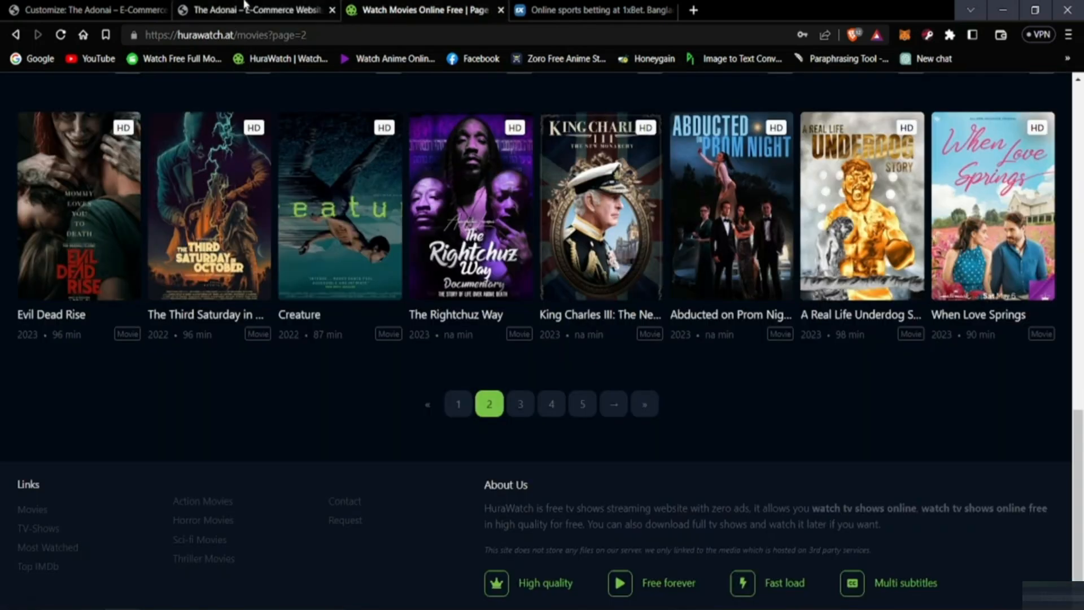
click(115, 9)
scroll(93, 353, up, 1)
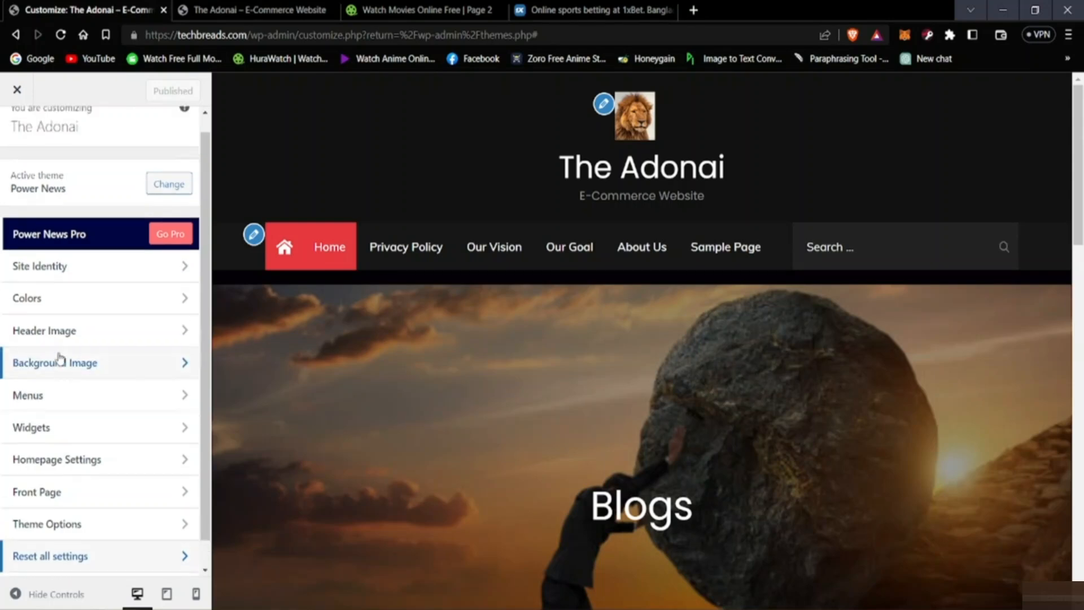
scroll(588, 413, down, 4)
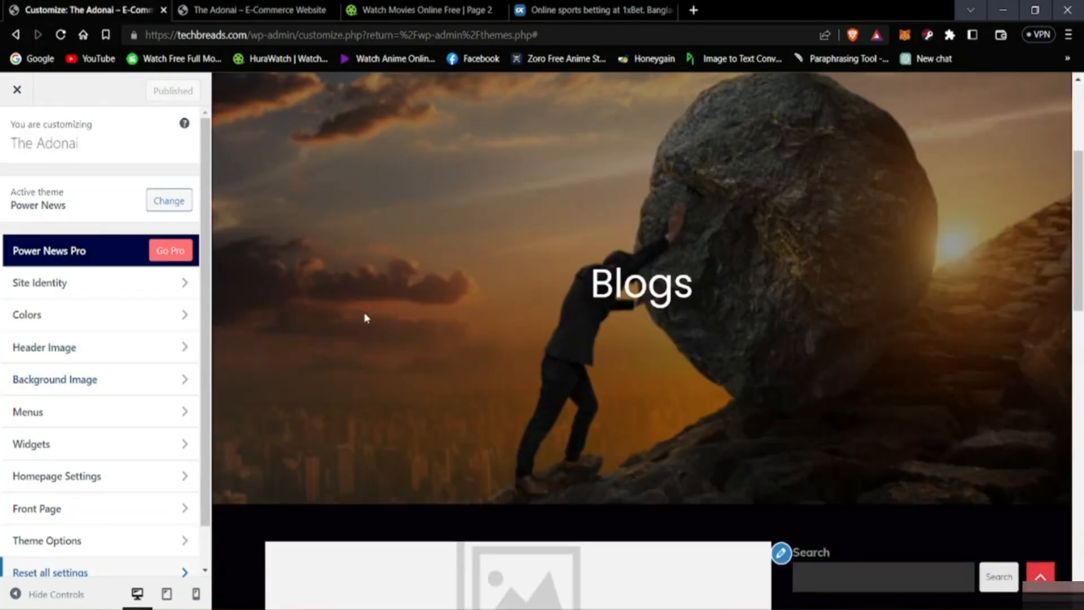
click(201, 3)
scroll(310, 384, up, 10)
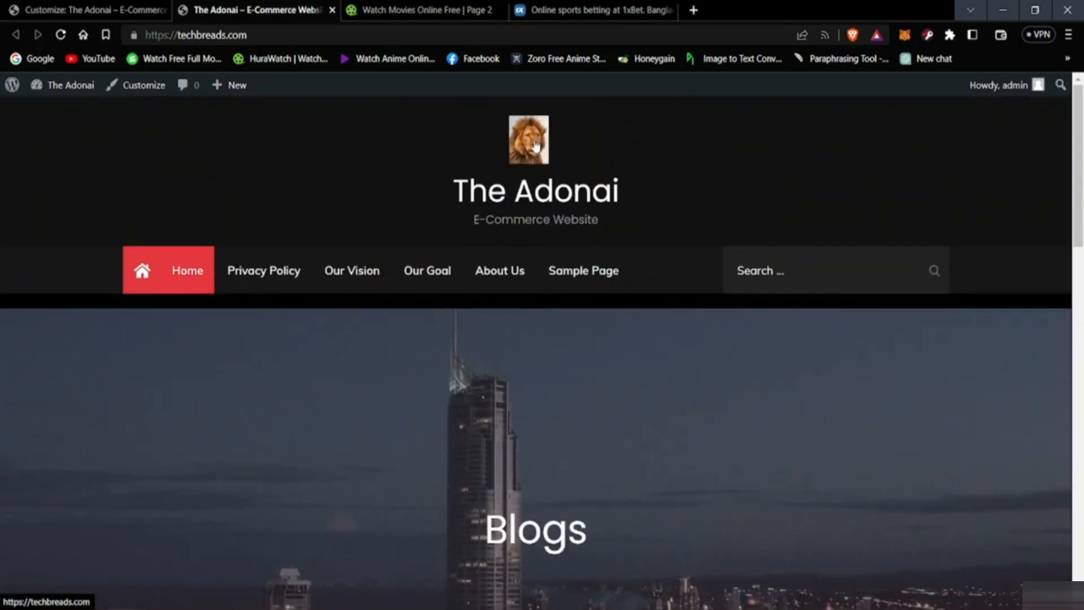
Step: Switch to the customizer, examine the Additional CSS section and return to the main customization list
click(90, 10)
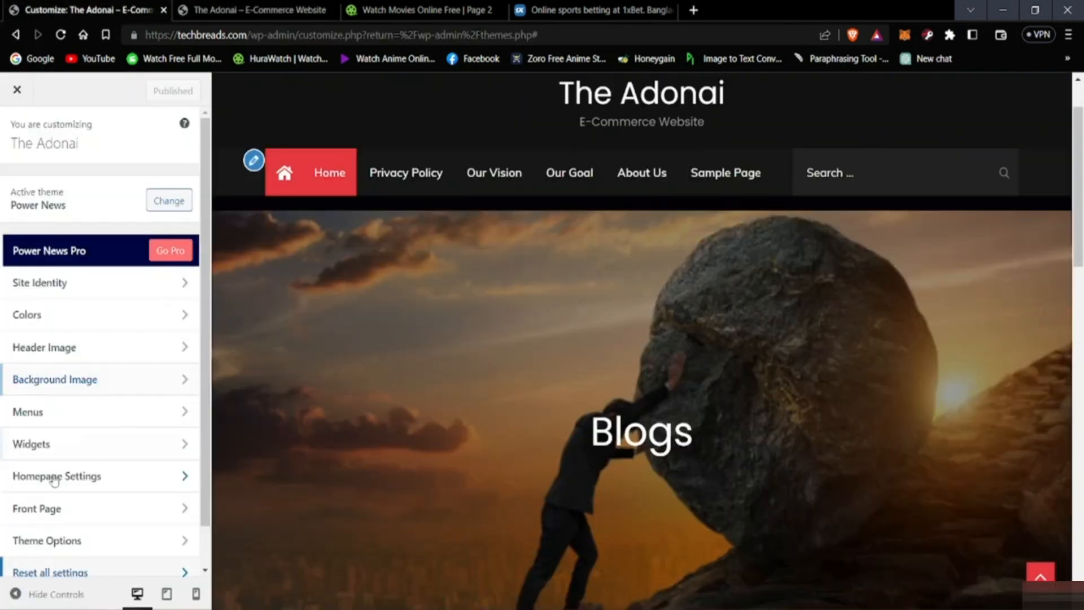
scroll(85, 508, down, 1)
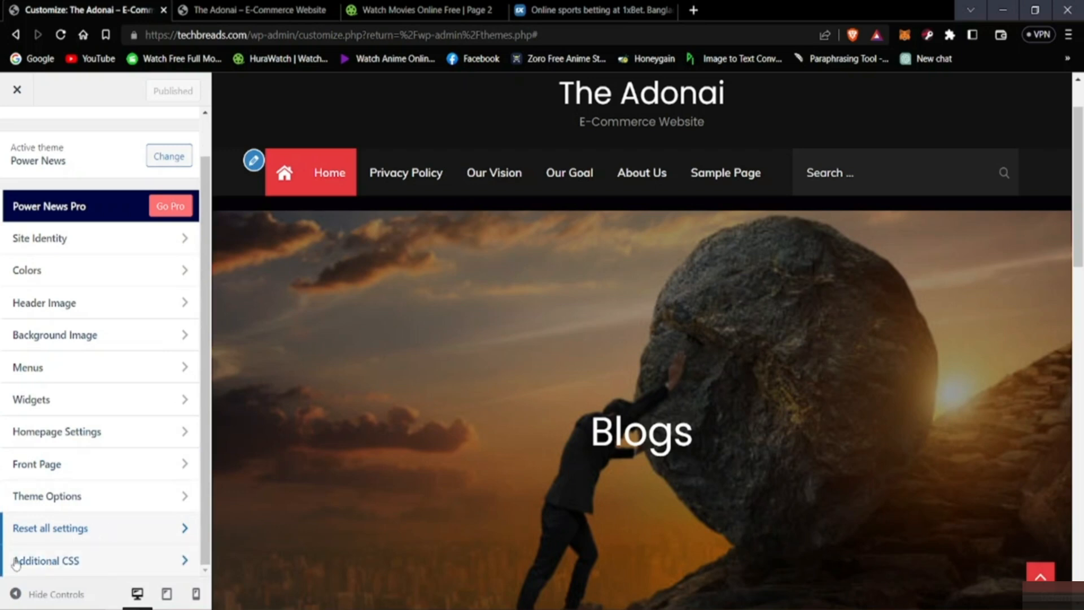
click(129, 567)
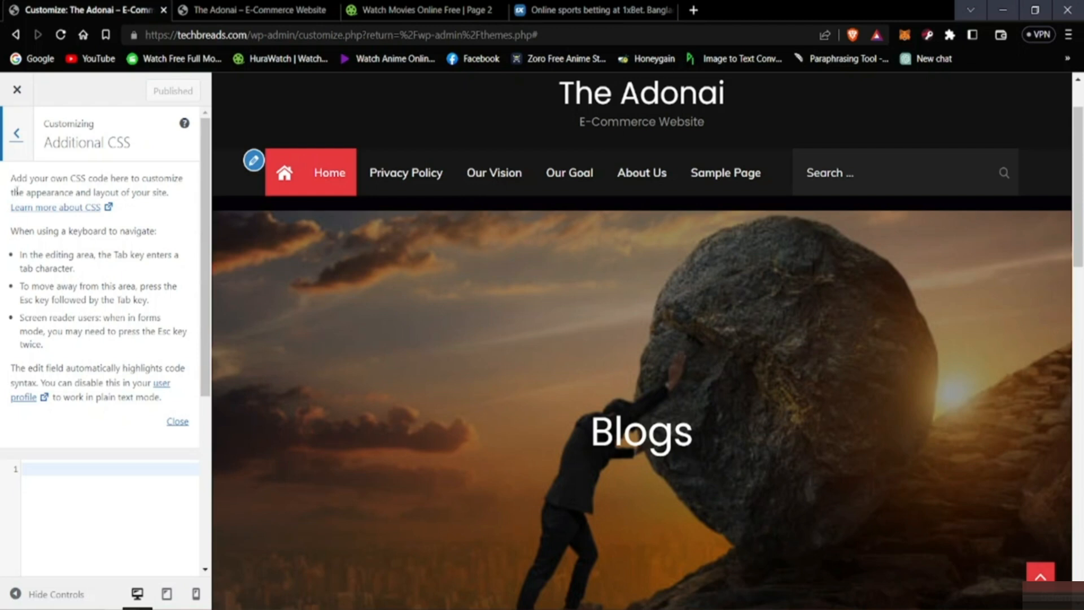
click(16, 133)
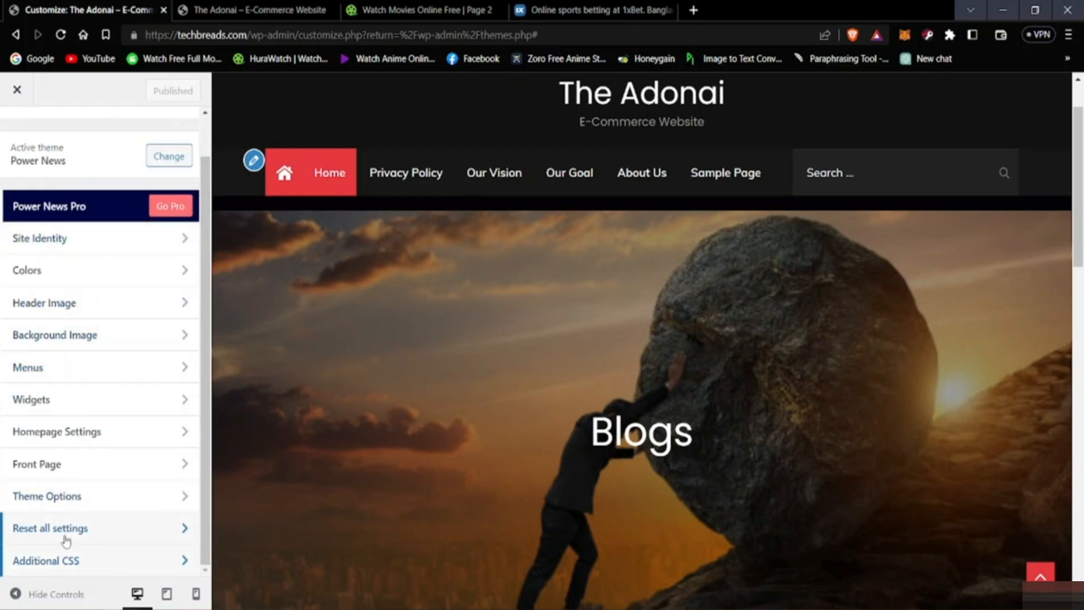
scroll(51, 463, up, 2)
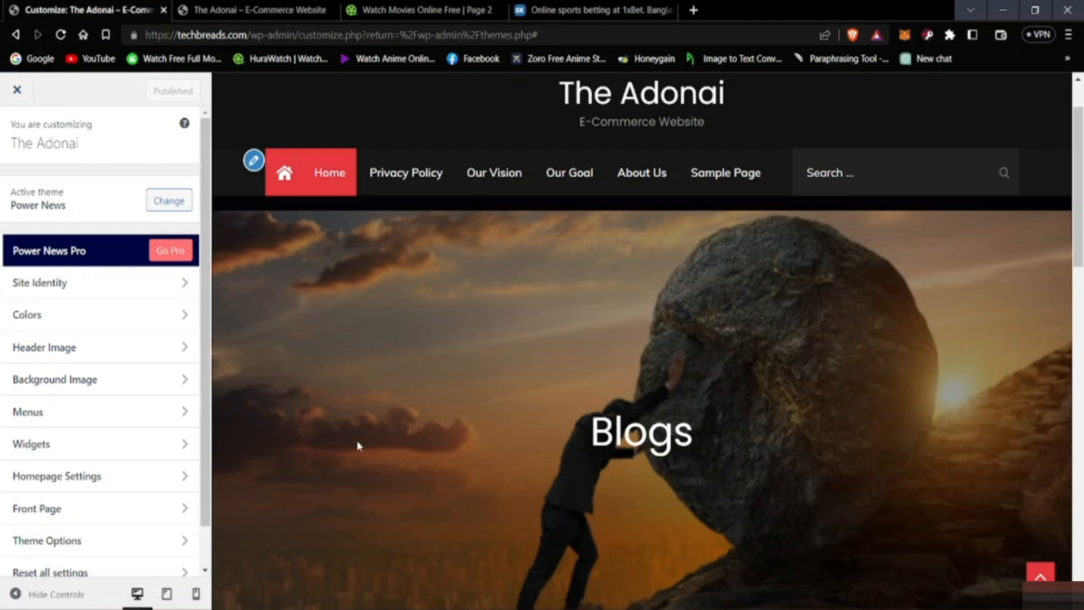
scroll(359, 445, down, 5)
scroll(346, 453, up, 6)
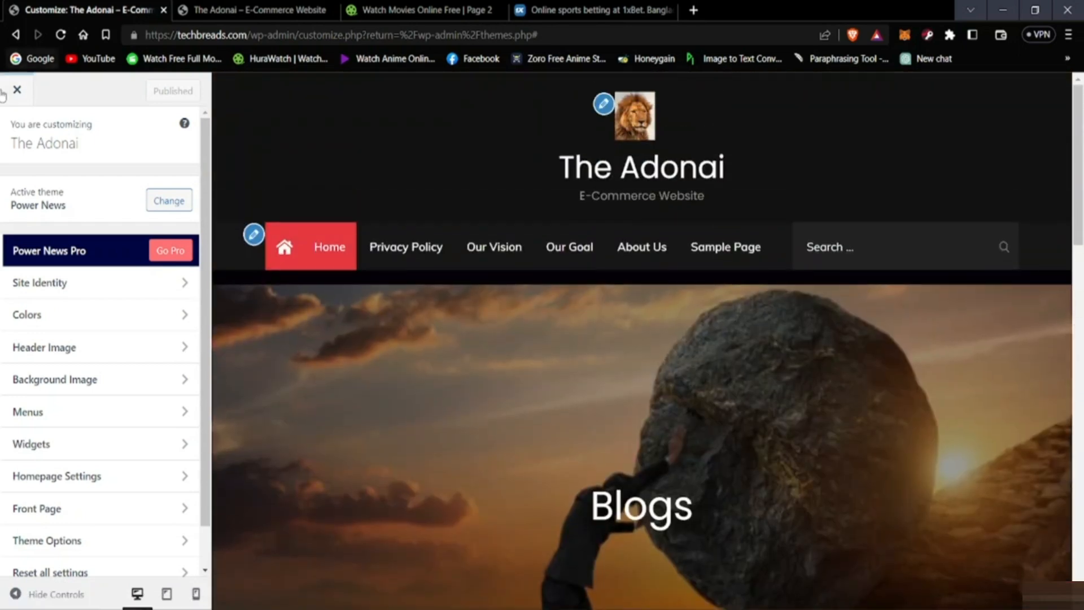
Step: Close the theme customizer, visit the Dashboard home and return to the list of installed themes
click(17, 89)
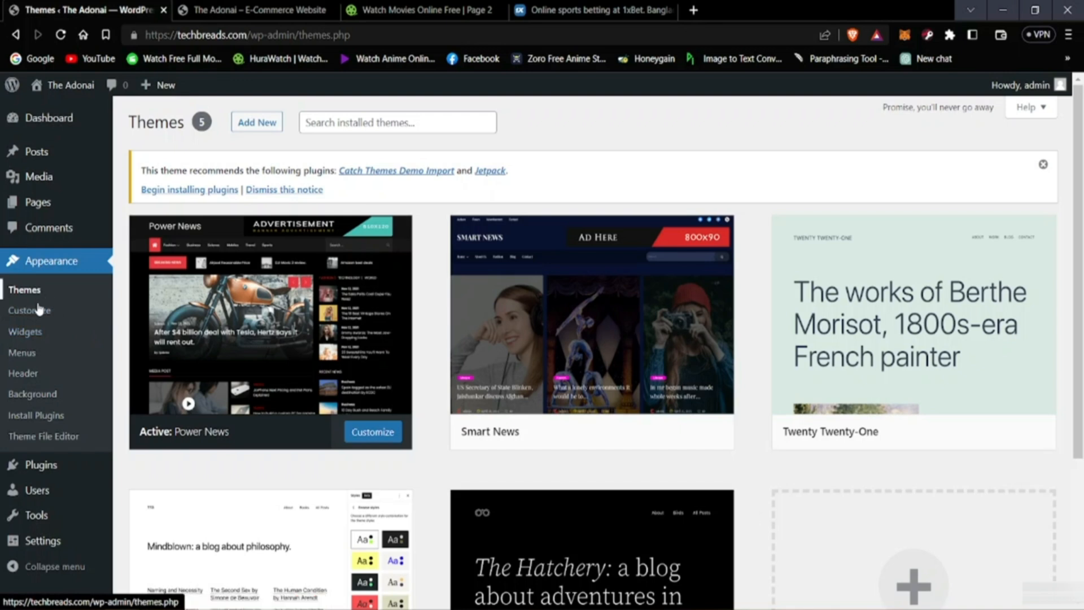
click(45, 117)
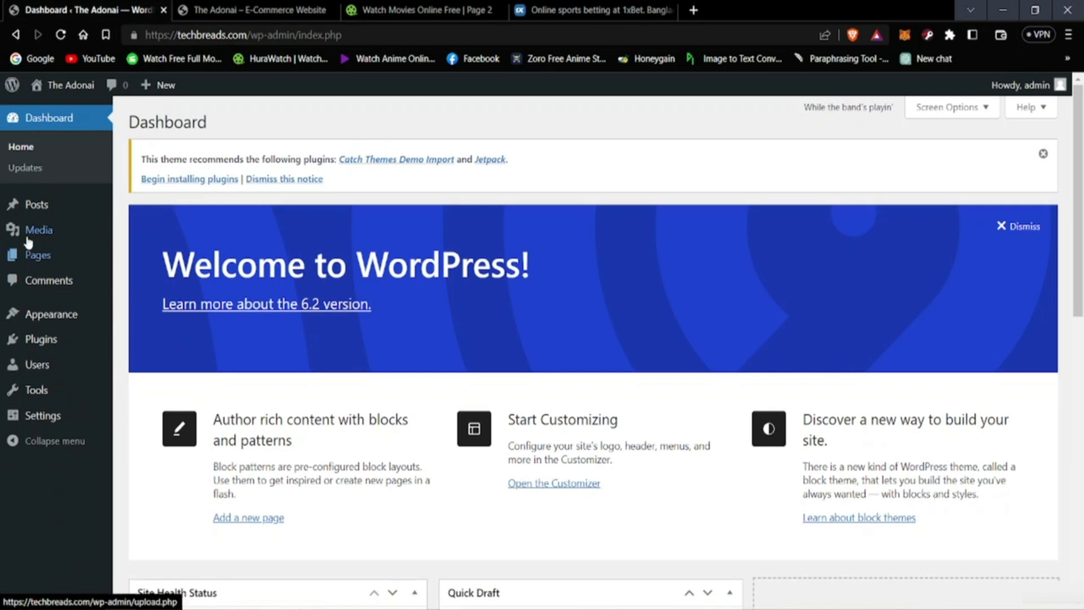
mouse_move(27, 207)
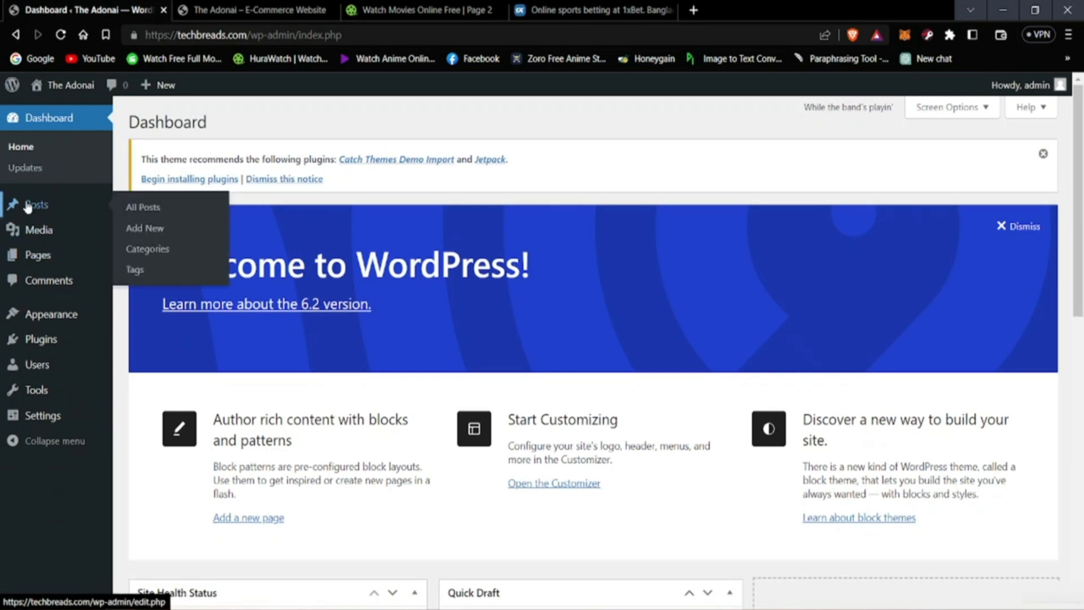
mouse_move(68, 316)
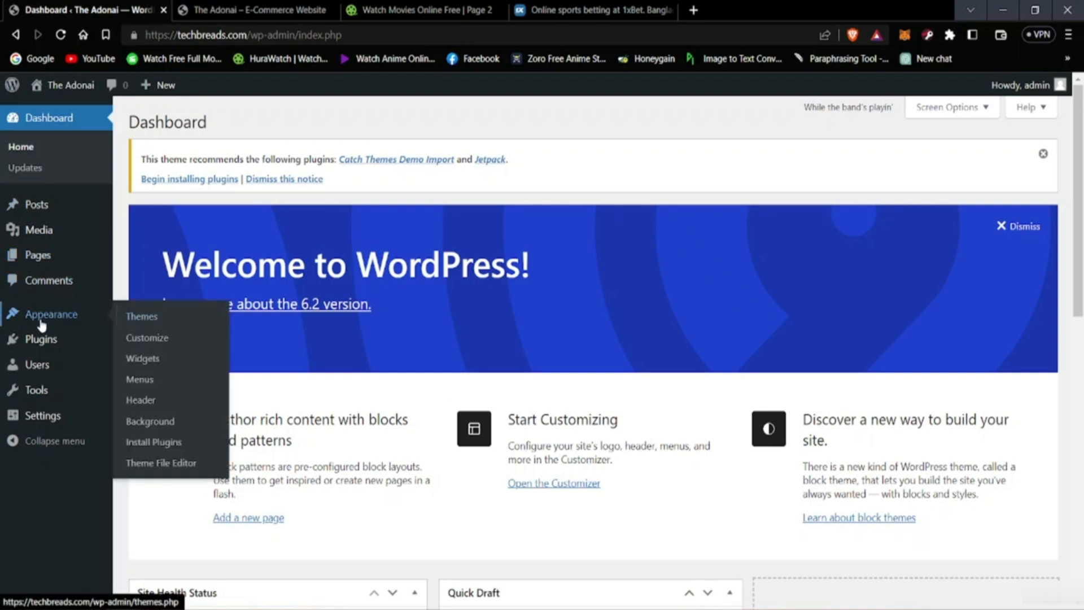
click(154, 315)
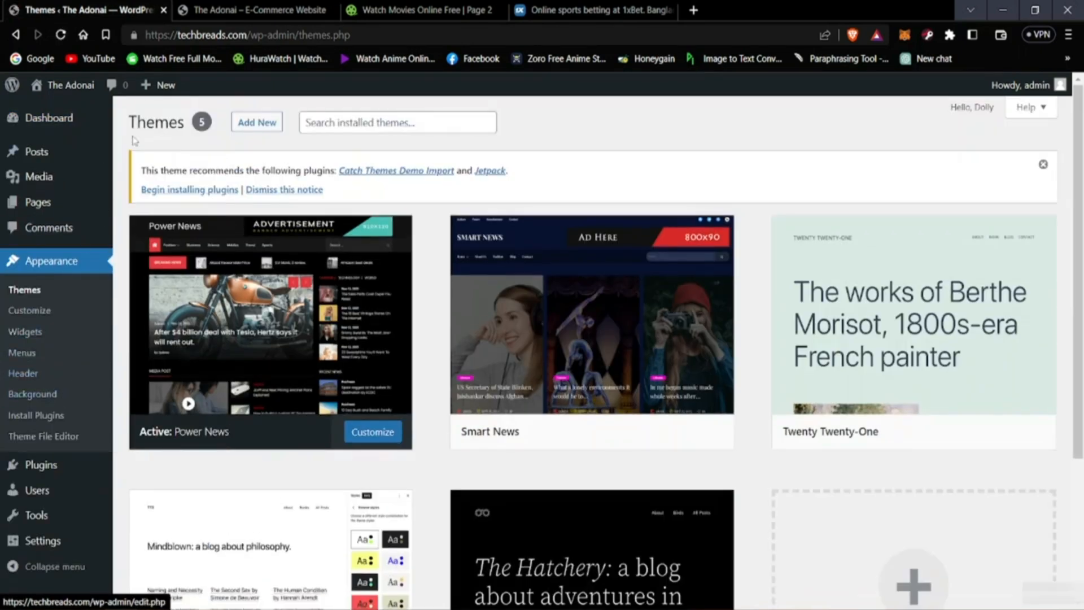
Step: Open the page for adding new themes and browse the popular themes on offer
click(257, 123)
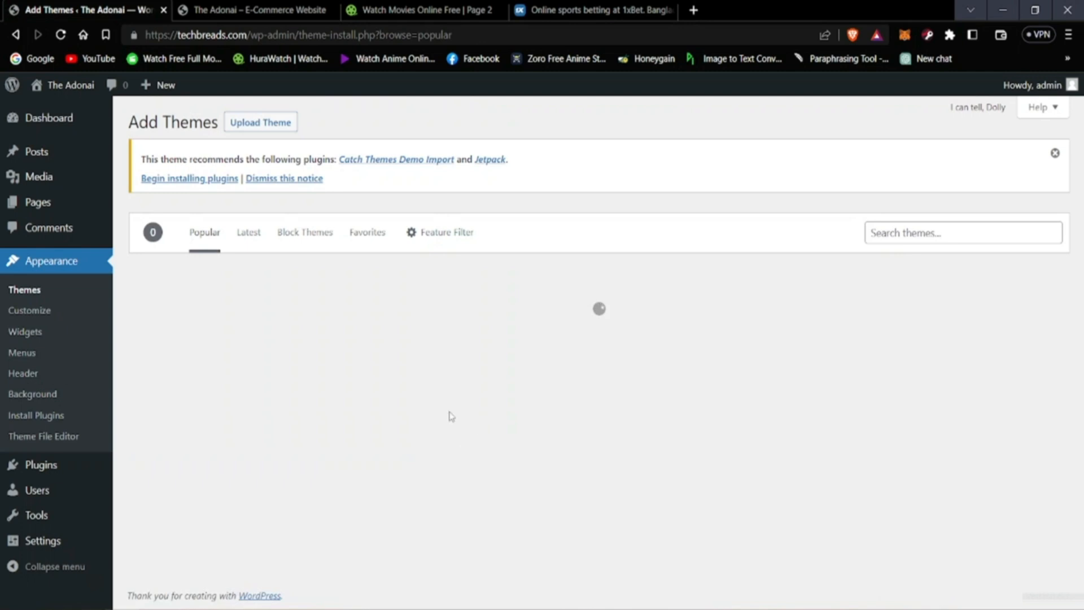
scroll(515, 455, down, 10)
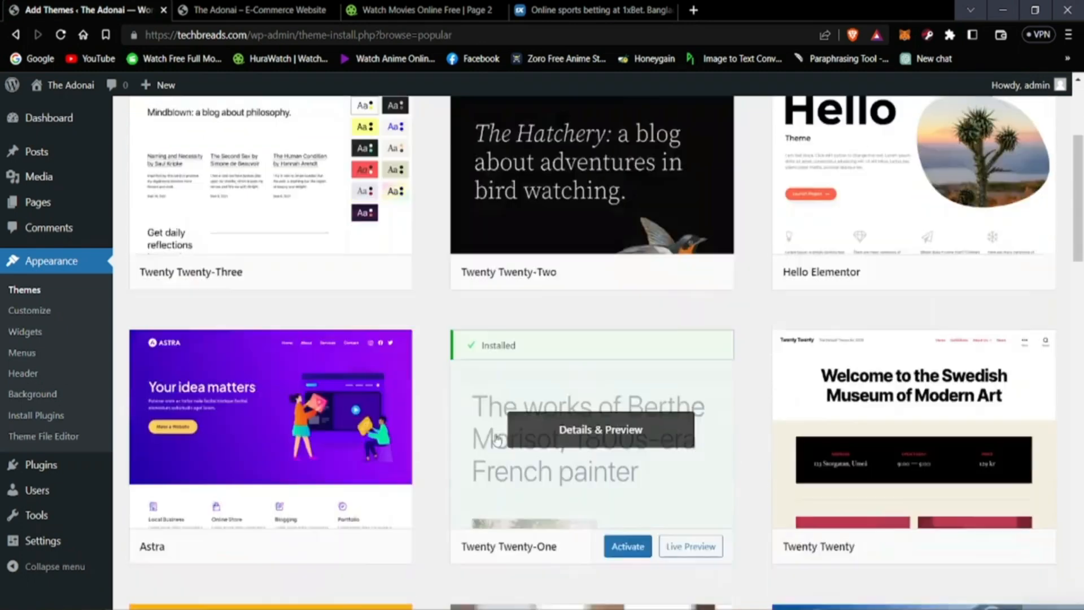
scroll(515, 455, down, 9)
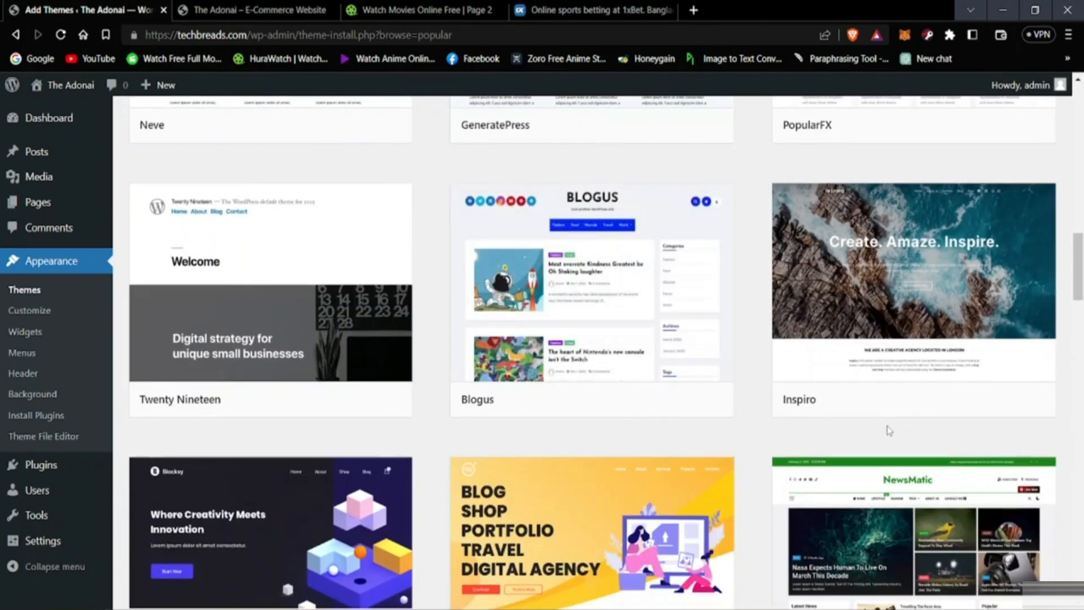
scroll(886, 430, up, 5)
scroll(858, 458, up, 15)
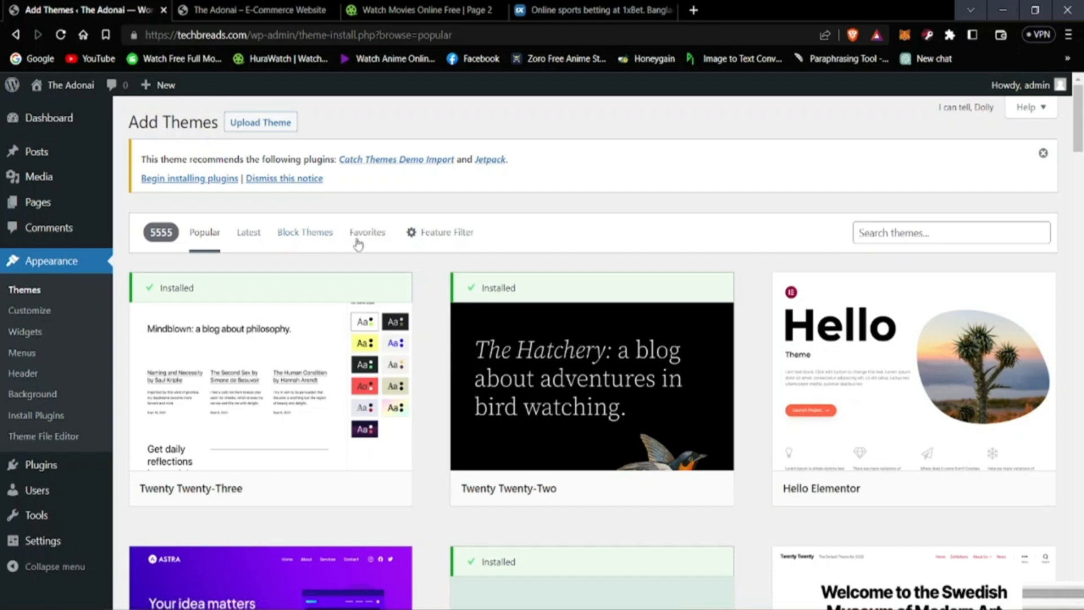
Step: Show the favorite themes section and examine its WordPress.org username field, leaving it empty
click(365, 234)
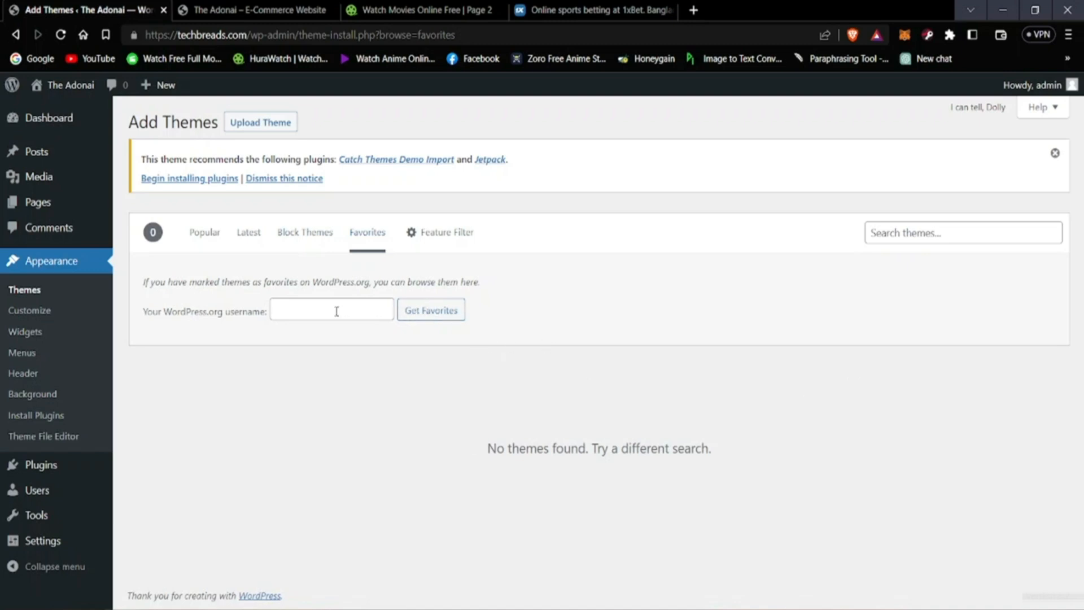
click(277, 309)
click(319, 398)
Step: Switch the theme catalogue to the latest themes and browse their designs
click(252, 242)
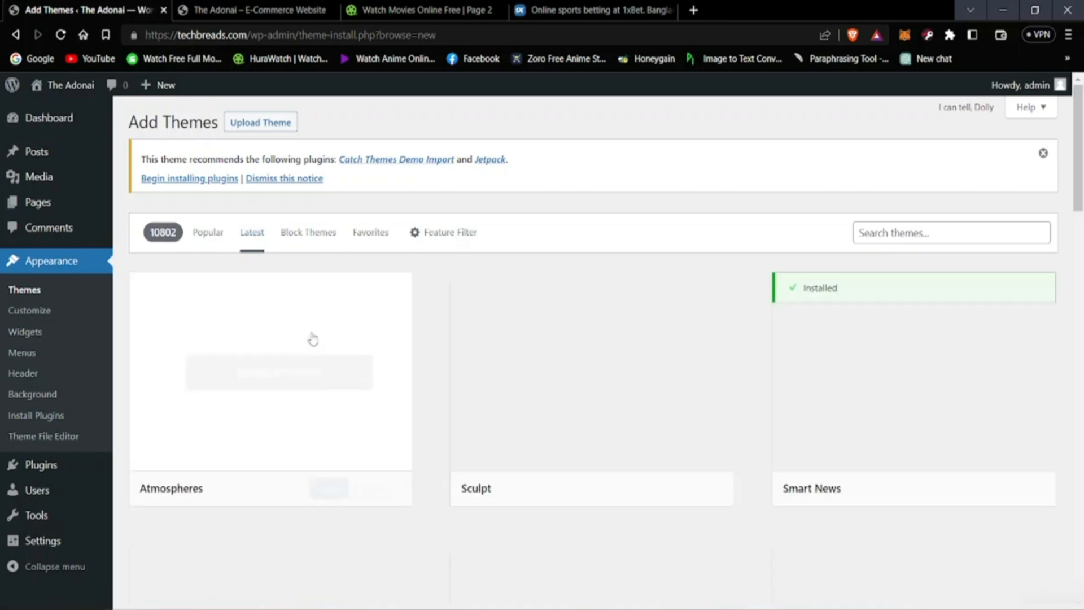
scroll(401, 502, down, 12)
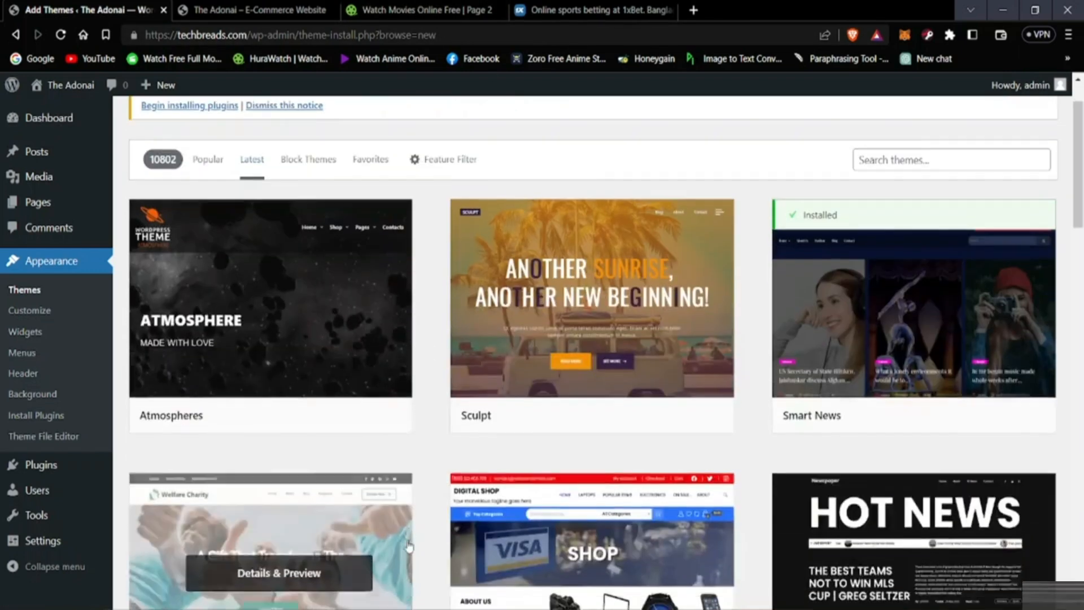
scroll(401, 576, down, 8)
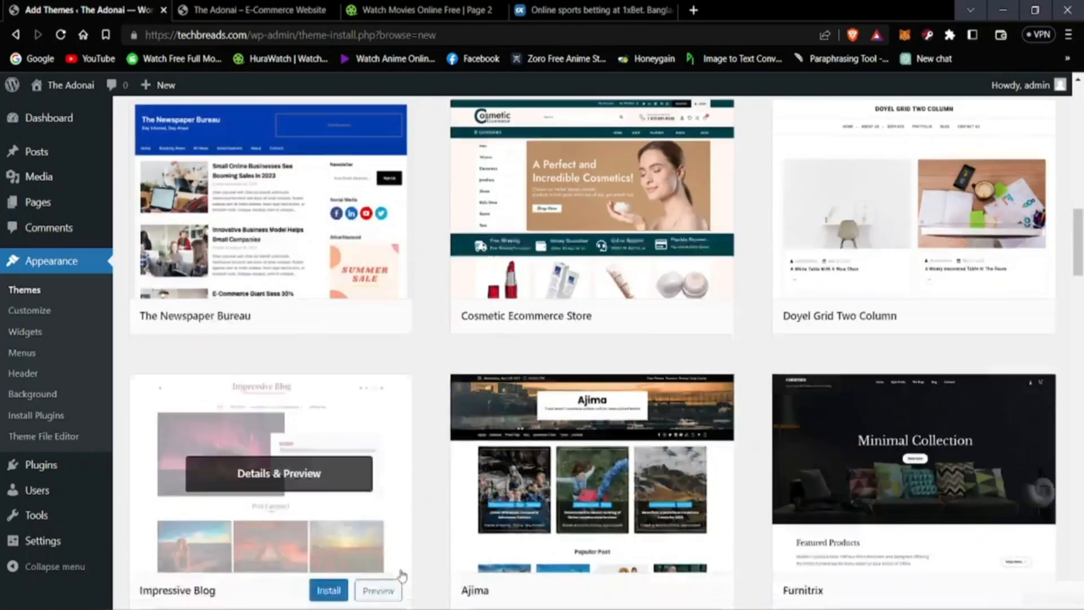
scroll(406, 575, up, 3)
scroll(407, 578, down, 9)
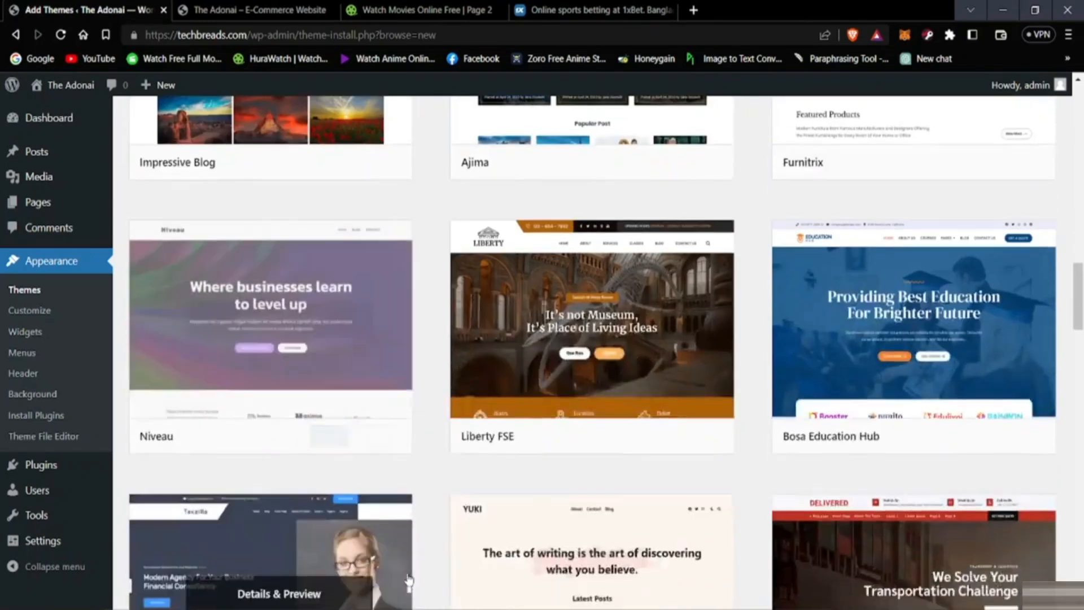
scroll(435, 584, up, 8)
scroll(434, 584, up, 20)
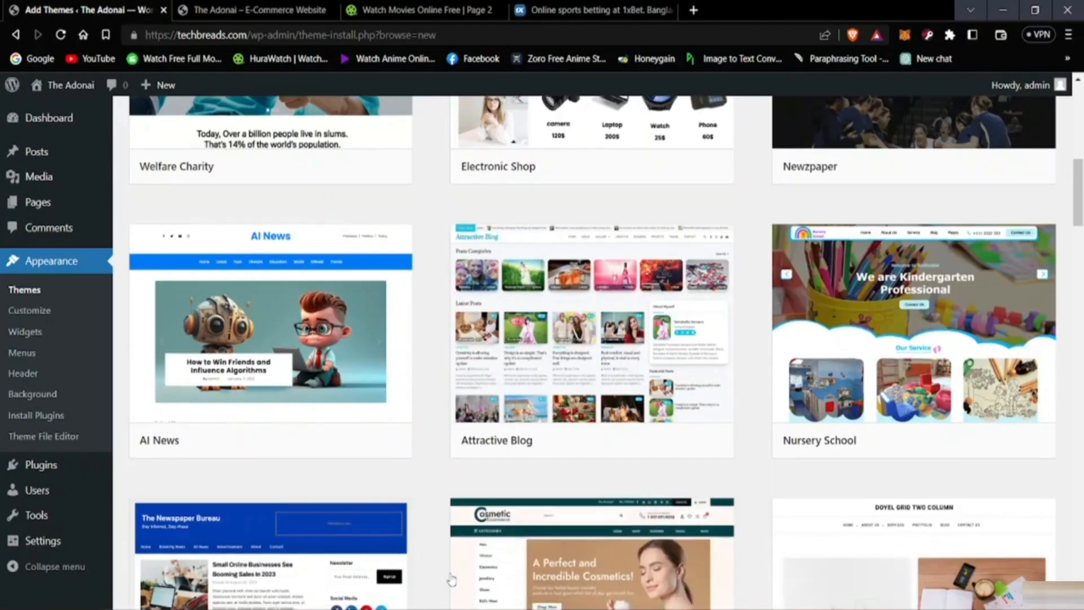